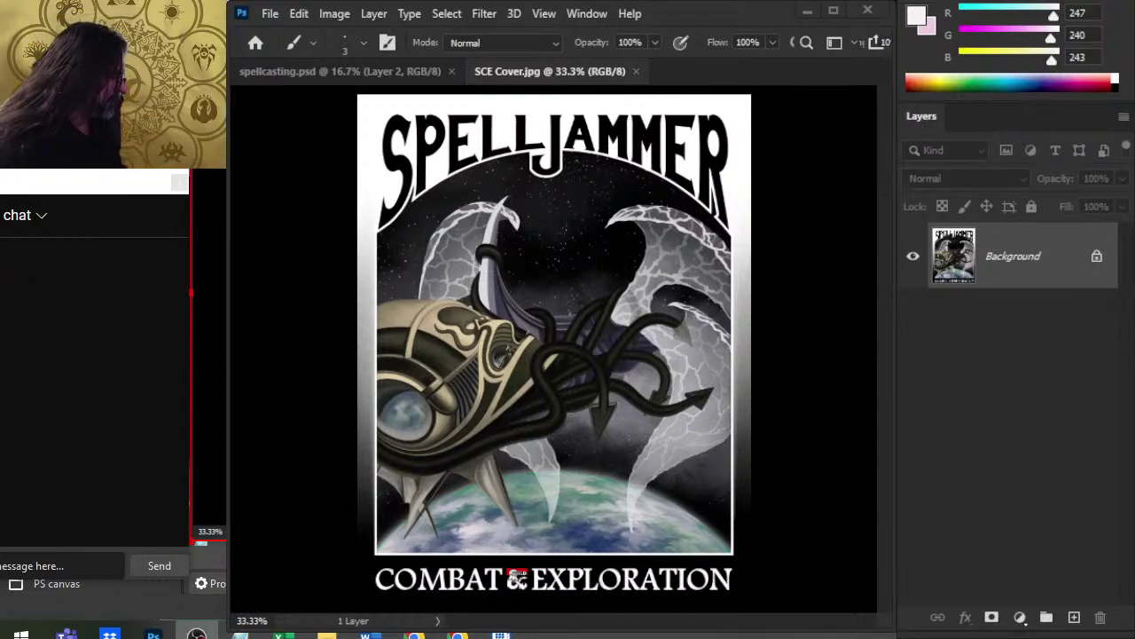
# - Move the PS canvas and Window Capture sources below Display Capture in the OBS source order
pyautogui.moveTo(985, 446); pyautogui.dragTo(989, 483)
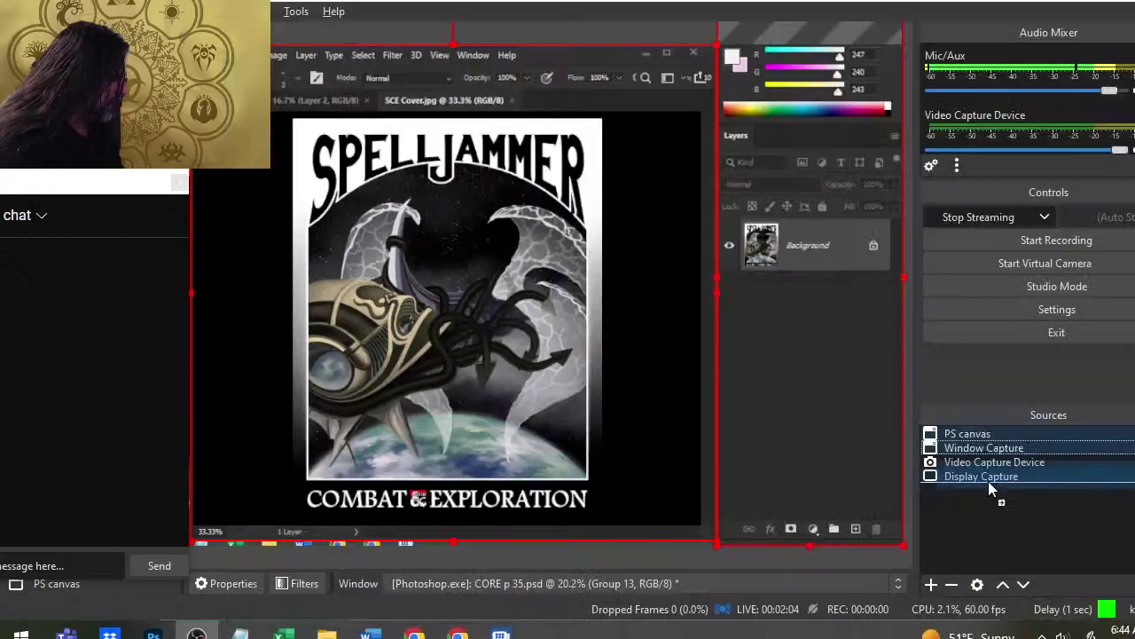
# - Like the Spelljammer Combat & Exploration 161 live stream on YouTube and return to OBS
pyautogui.click(457, 635)
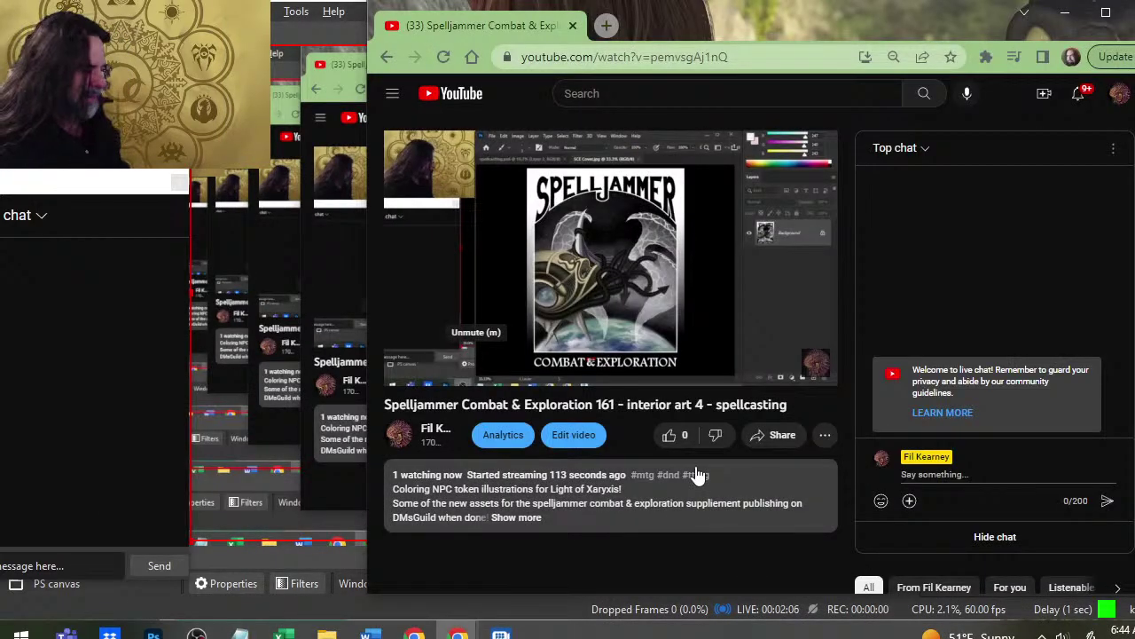
pyautogui.click(669, 432)
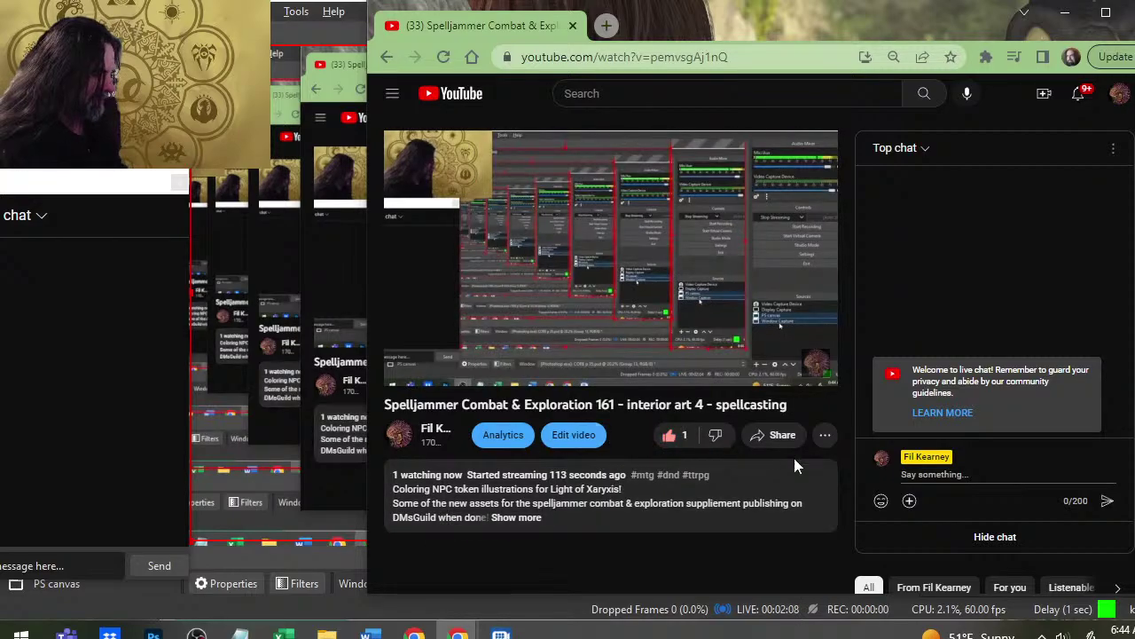
pyautogui.hotkey('alt', 'Tab')
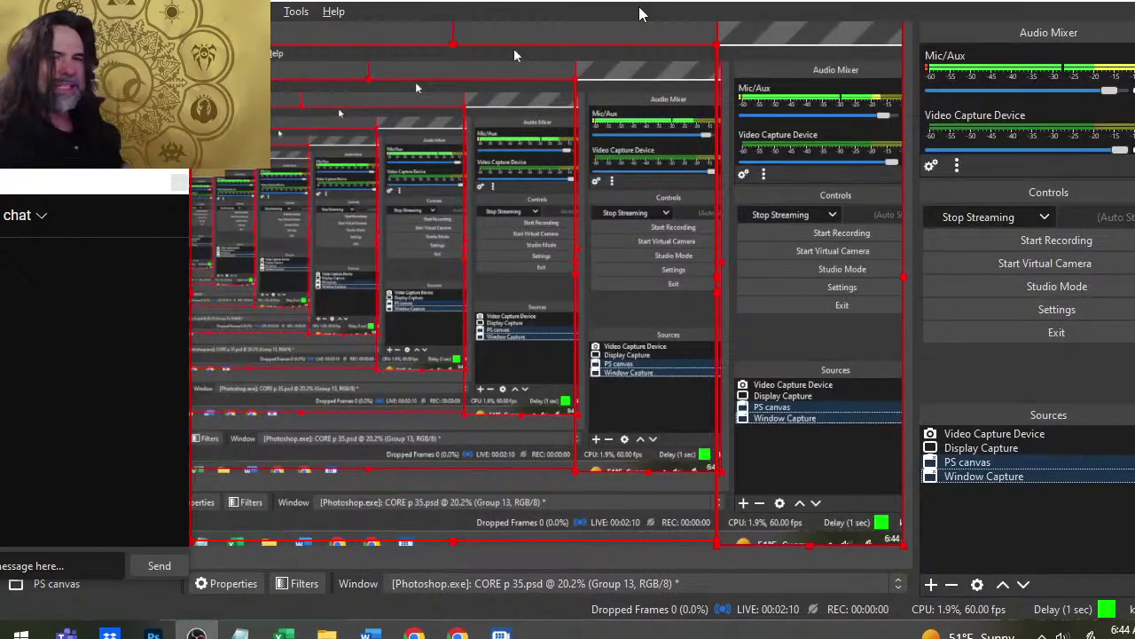
# - Switch to Photoshop and widen its window until it meets the edge of the chat window
pyautogui.hotkey('alt', 'Tab')
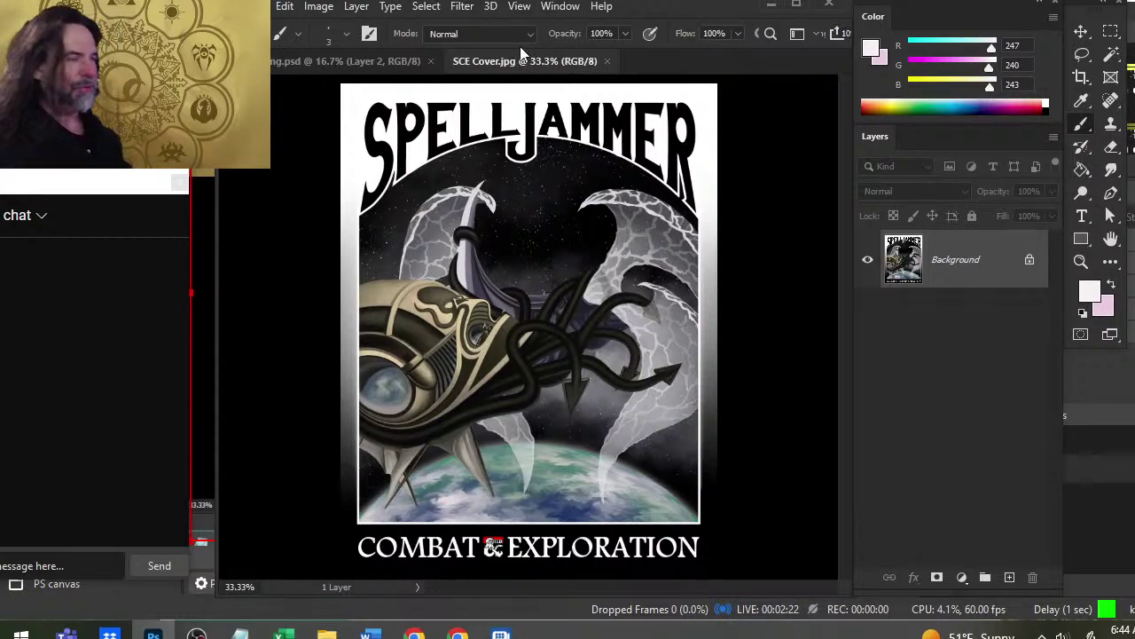
pyautogui.moveTo(218, 257); pyautogui.dragTo(190, 245)
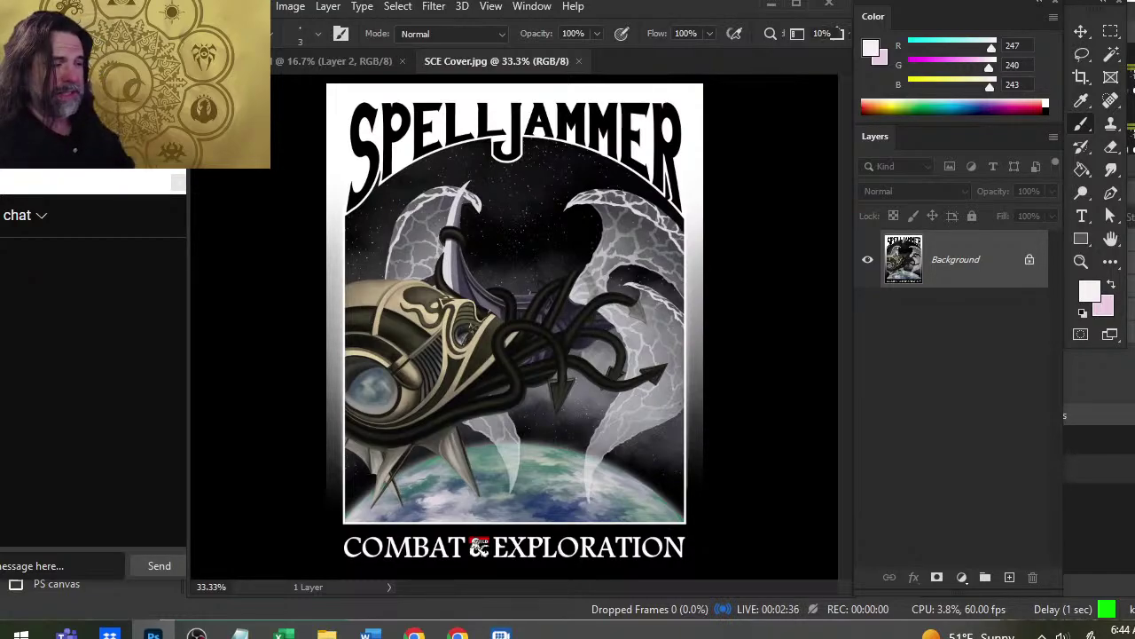
pyautogui.rightClick(1005, 1)
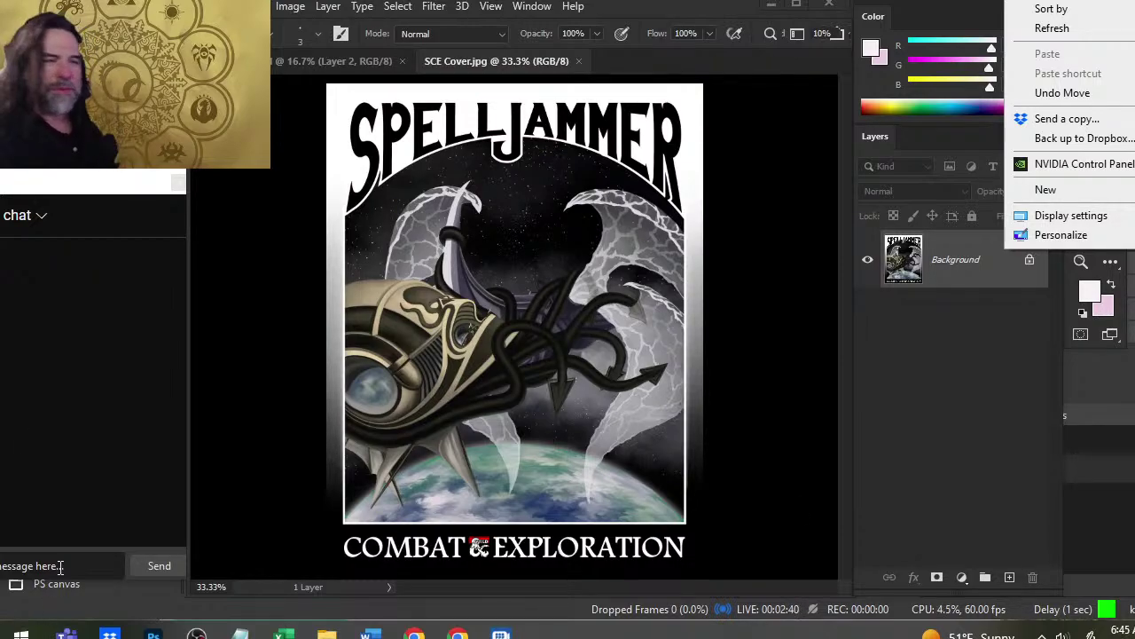
pyautogui.click(225, 336)
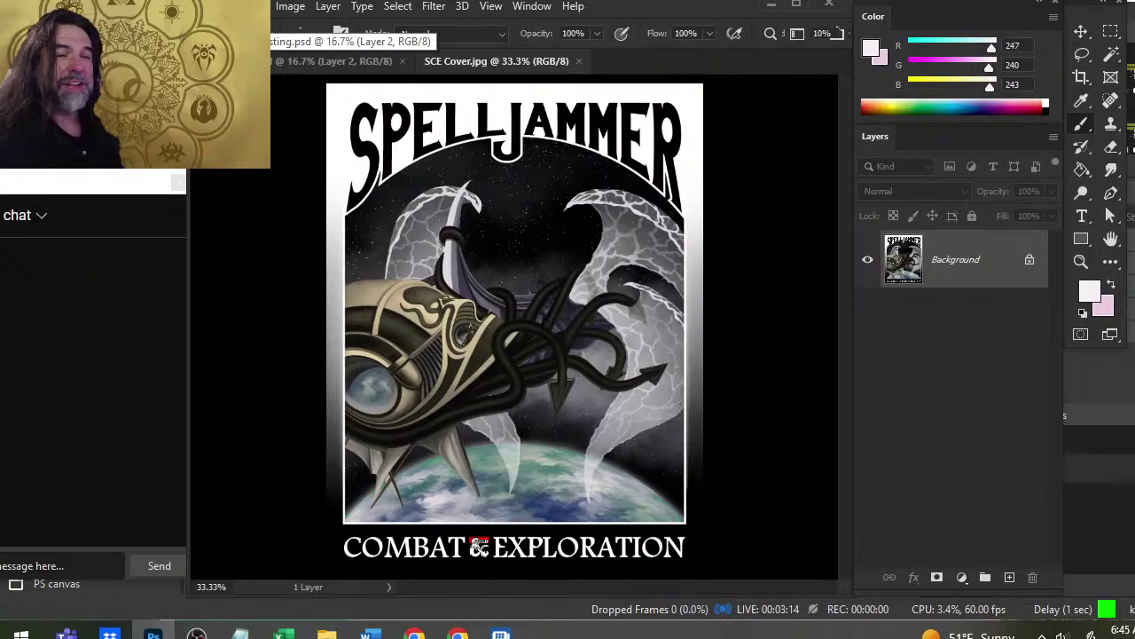
# - Bring the spellcasting.psd document to the front in place of SCE Cover.jpg
pyautogui.click(338, 60)
pyautogui.click(448, 61)
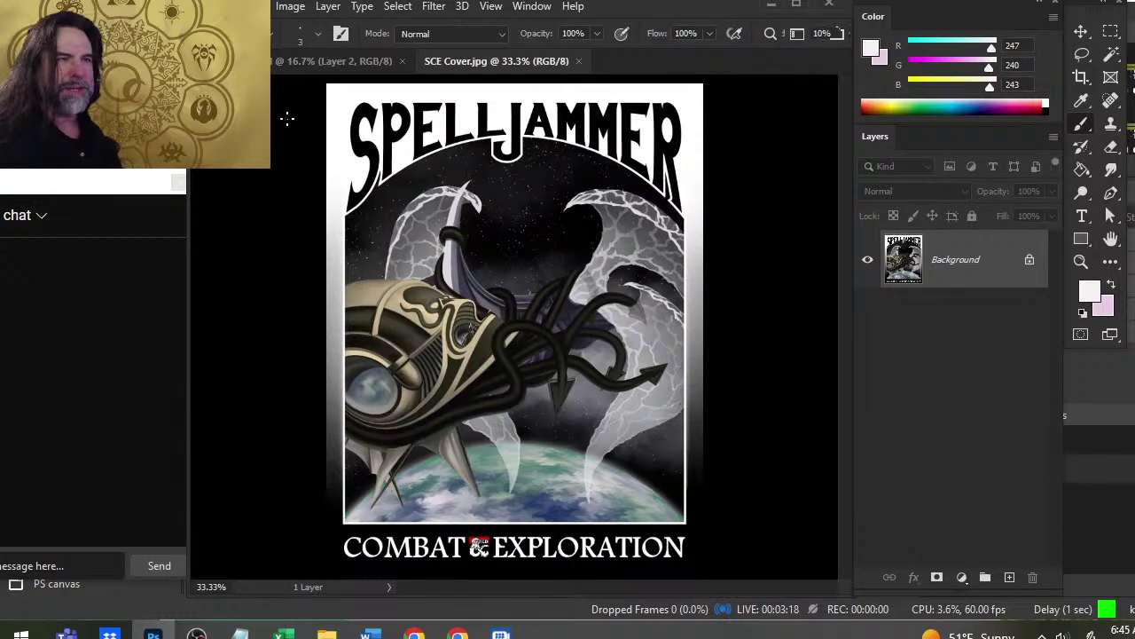
pyautogui.click(304, 61)
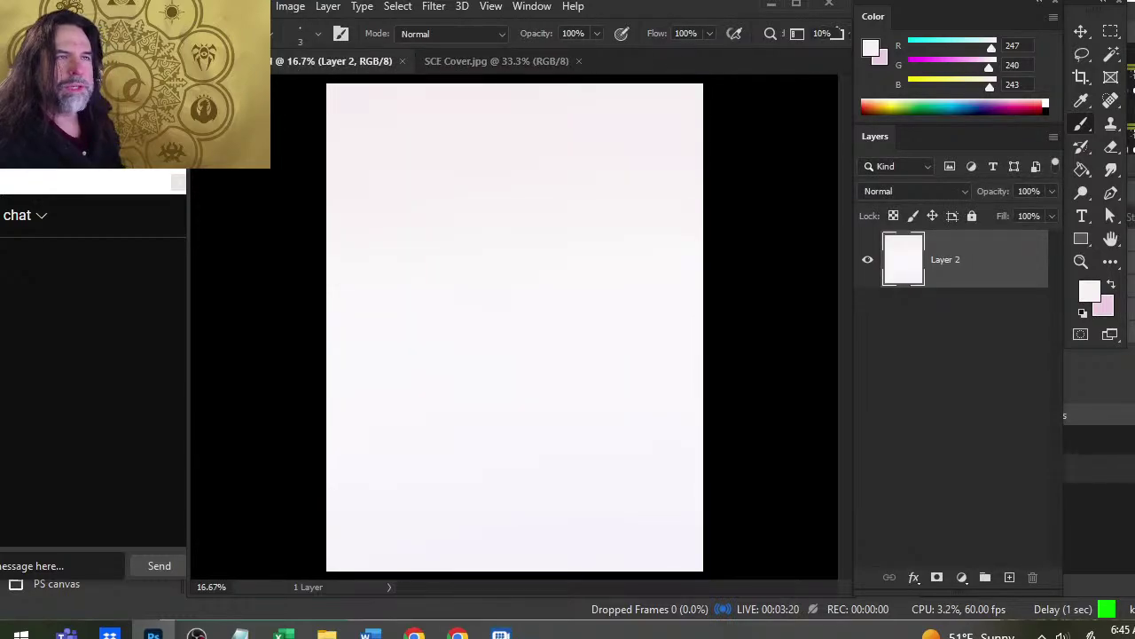
# - Check on the YouTube live stream how an expanded File command list is shown to viewers
pyautogui.click(229, 6)
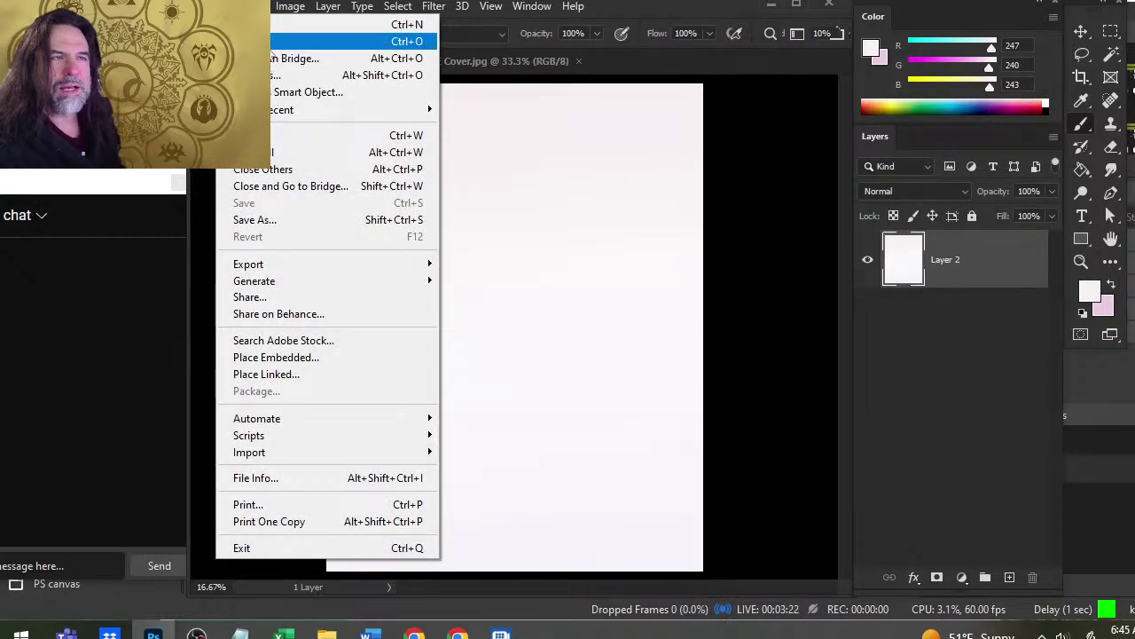
pyautogui.hotkey('alt', 'Tab')
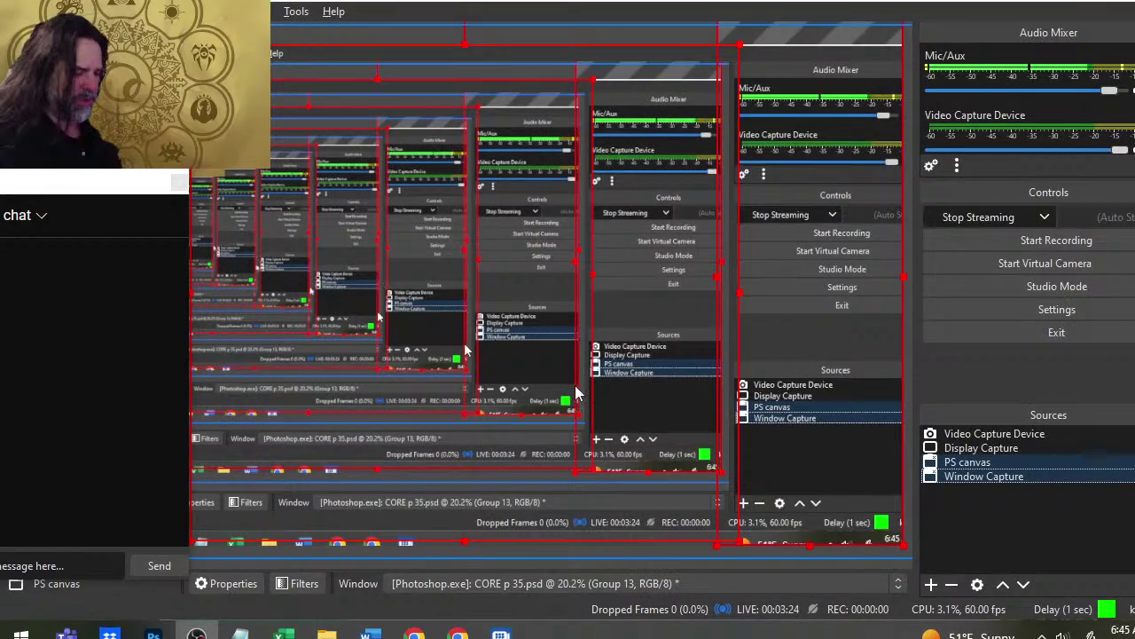
pyautogui.press('Tab')
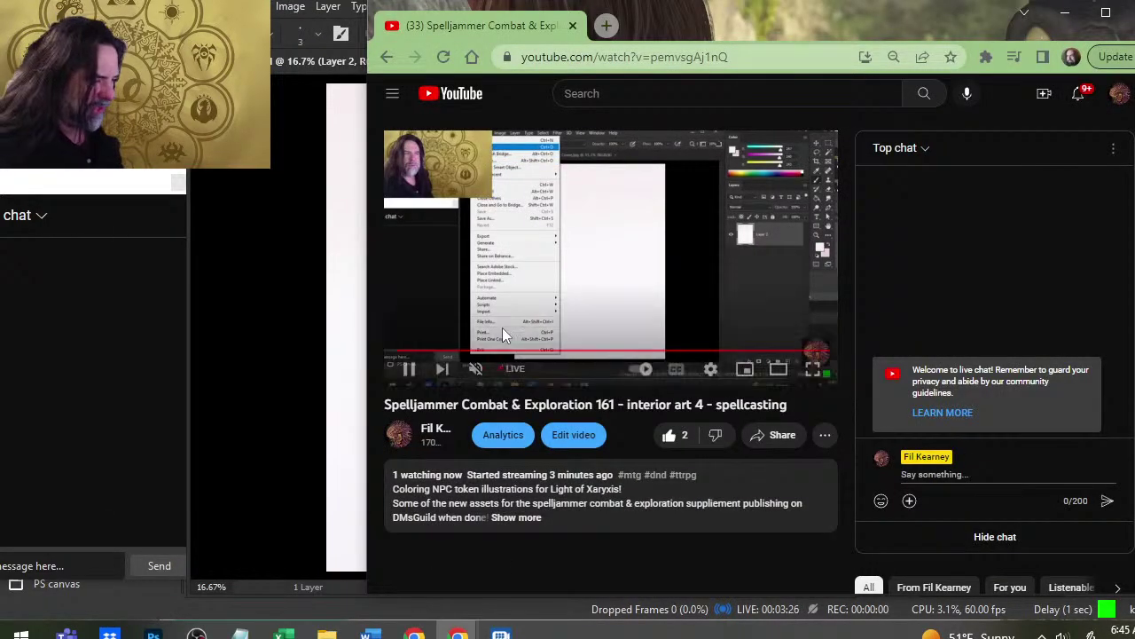
# - Return to Photoshop and bring up the dialog for opening a file, showing the SPELLCASTING folder
pyautogui.hotkey('alt', 'Tab')
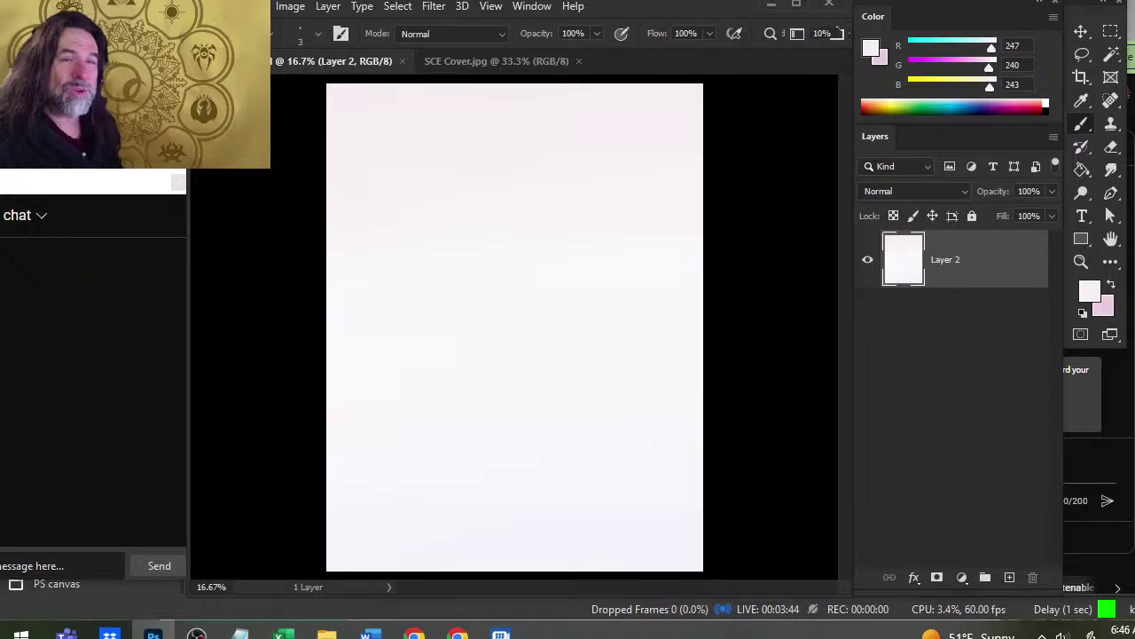
pyautogui.hotkey('alt', 'f')
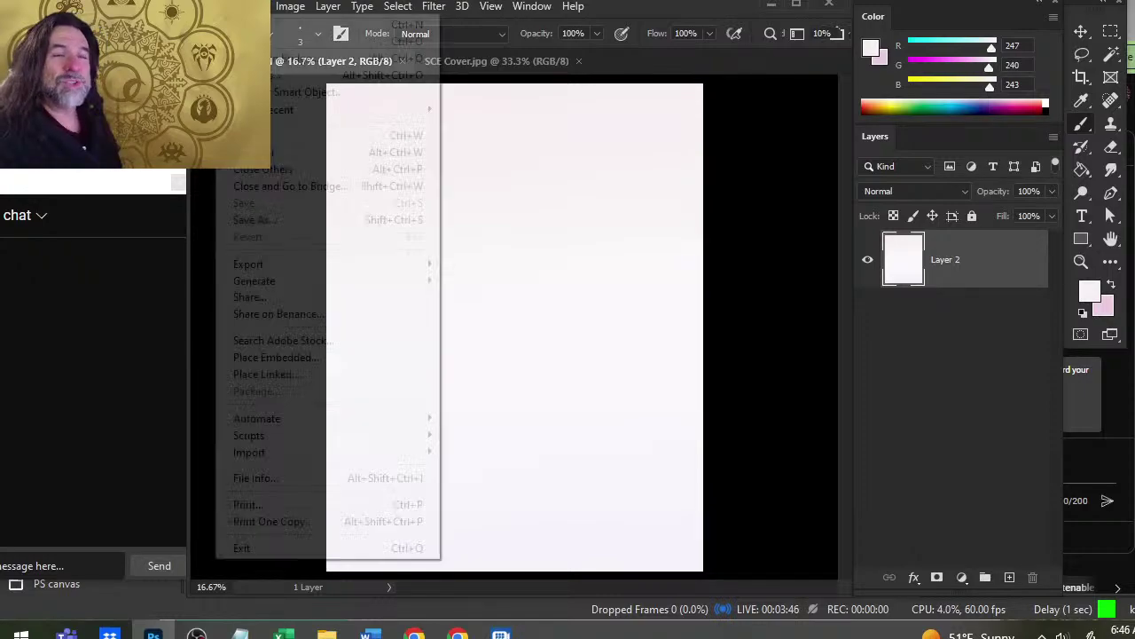
pyautogui.press('Return')
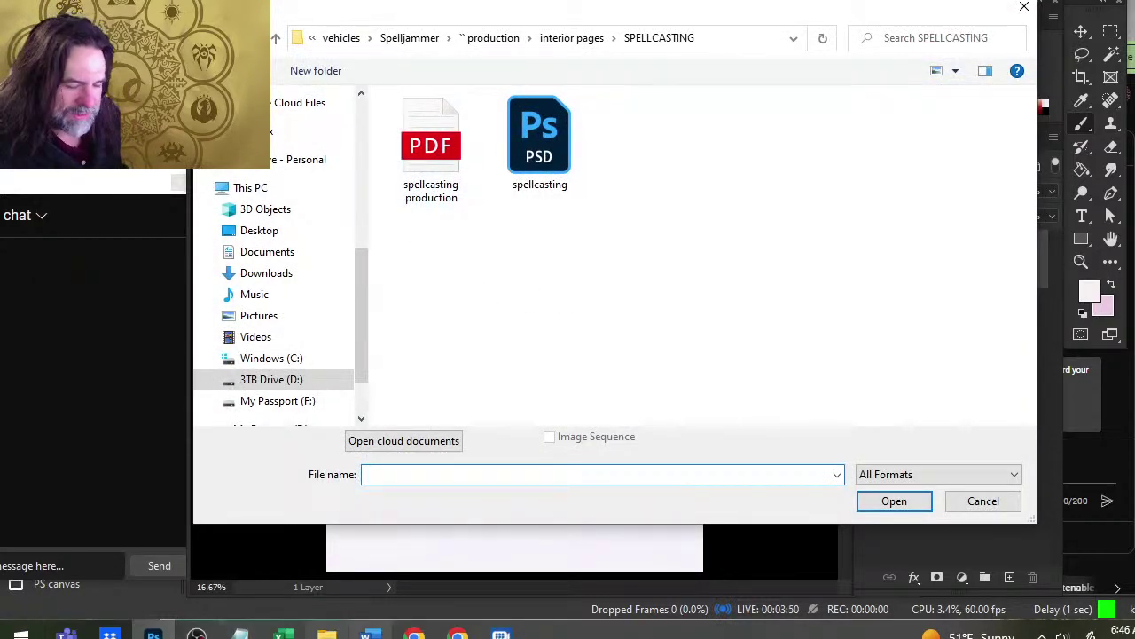
# - Pin SCE Layout 6-21 wingdings among Word's taskbar documents and unpin SCE Layout 6-15 - LoX s2
pyautogui.rightClick(371, 632)
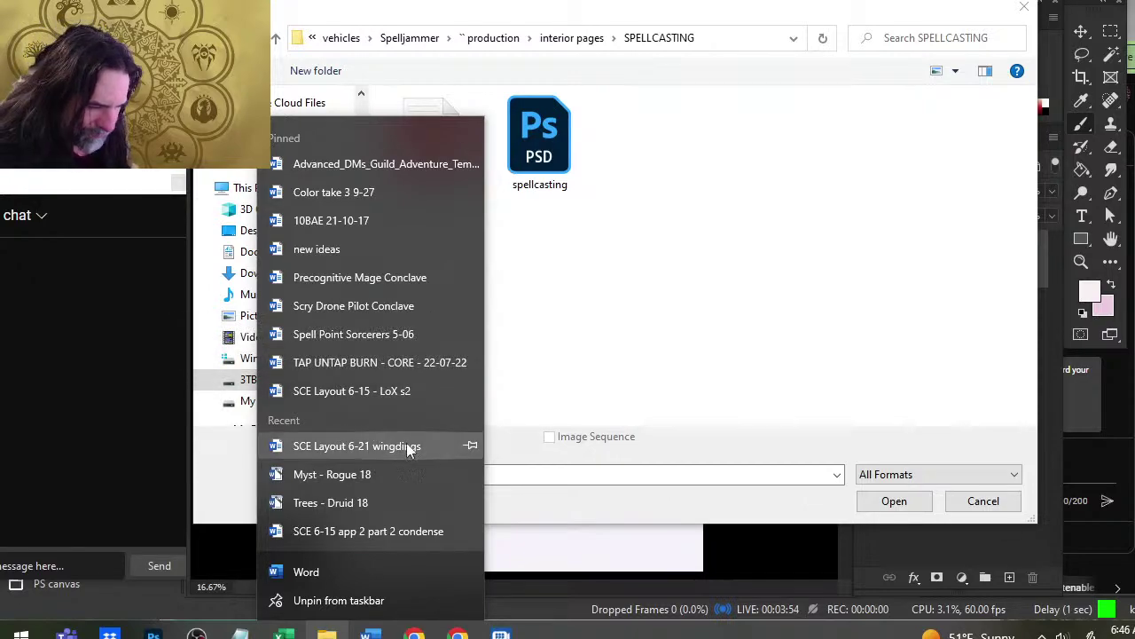
pyautogui.click(469, 449)
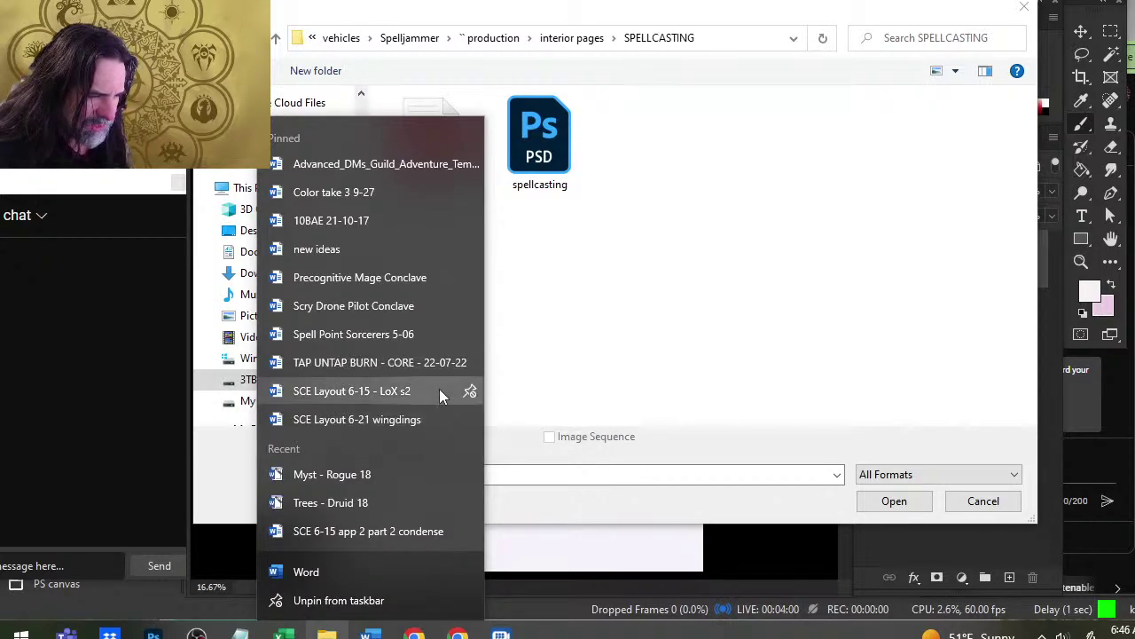
pyautogui.click(470, 391)
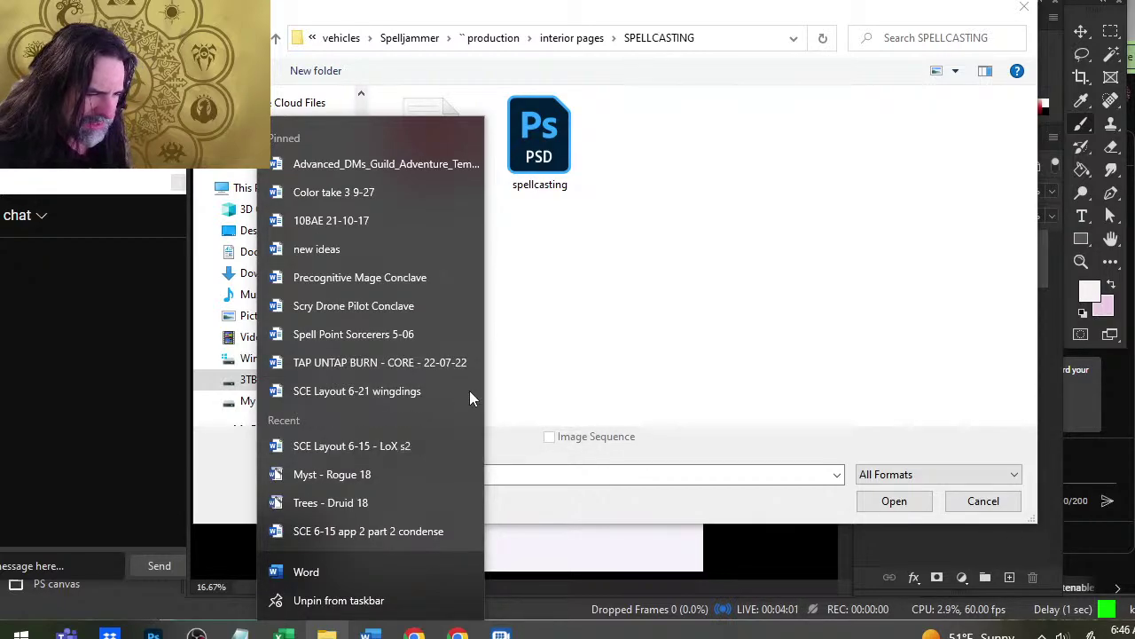
# - Open the SCE Layout 6-21 wingdings document in Word and widen its window as far as the chat window
pyautogui.click(391, 396)
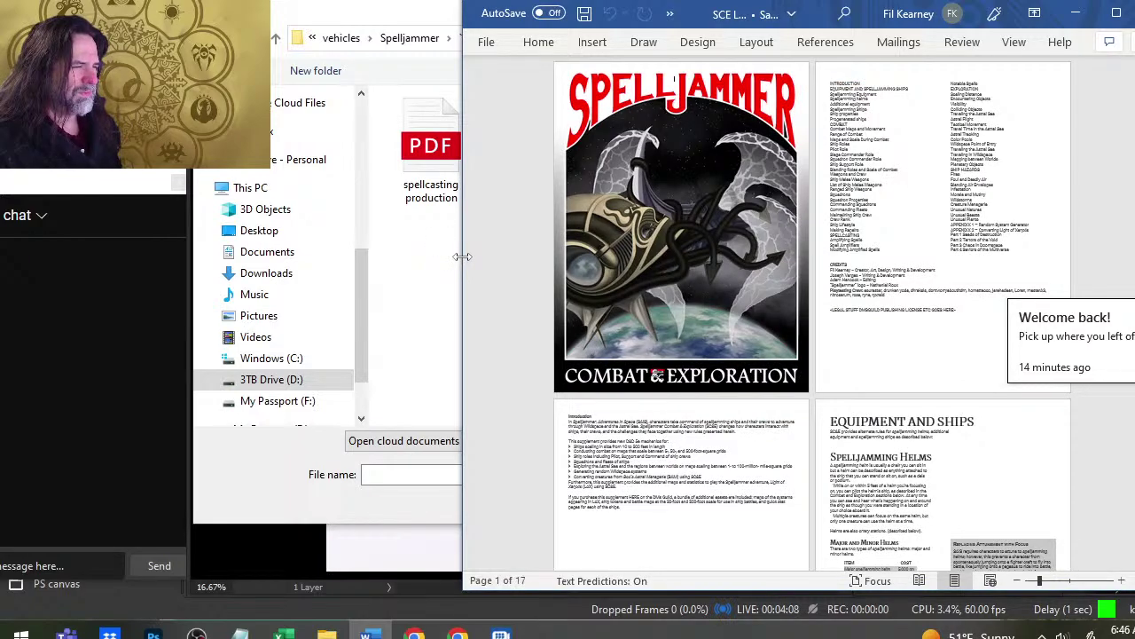
pyautogui.moveTo(458, 254); pyautogui.dragTo(199, 229)
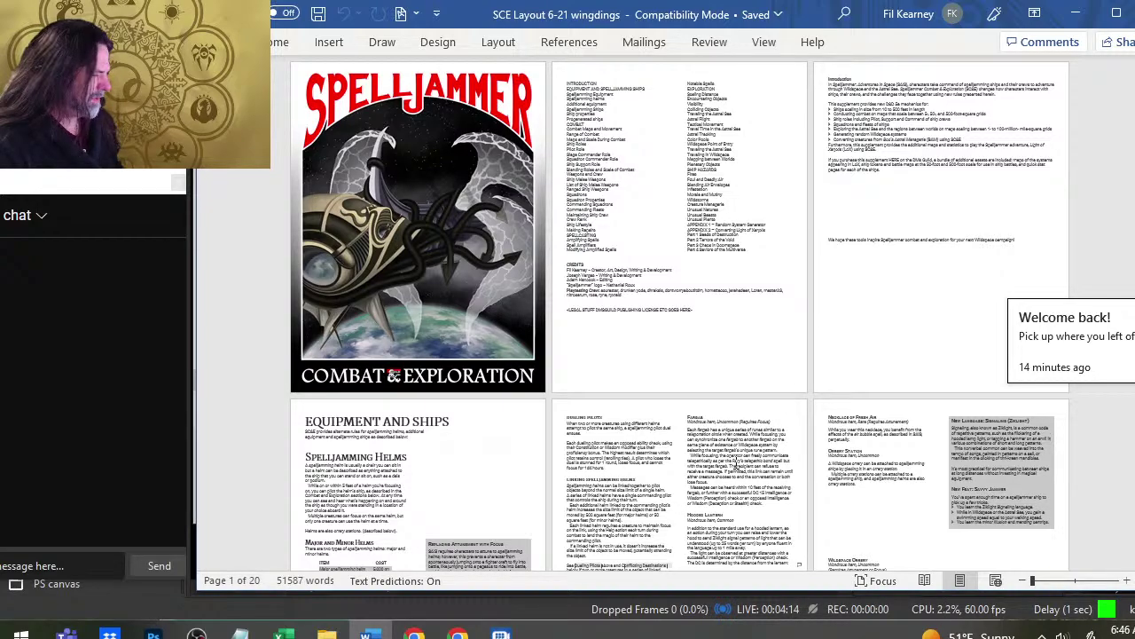
# - Check the Photoshop file dialog and the YouTube live stream, and return to the SCE Layout 6-21 wingdings document in Word
pyautogui.hotkey('alt', 'Tab')
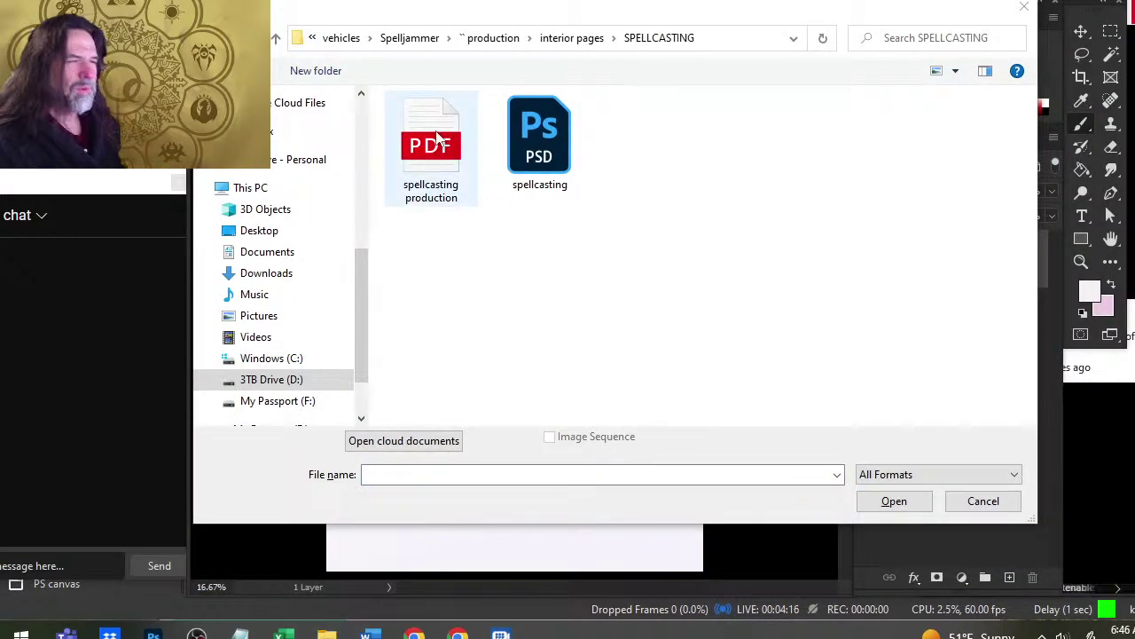
pyautogui.hotkey('alt', 'Tab')
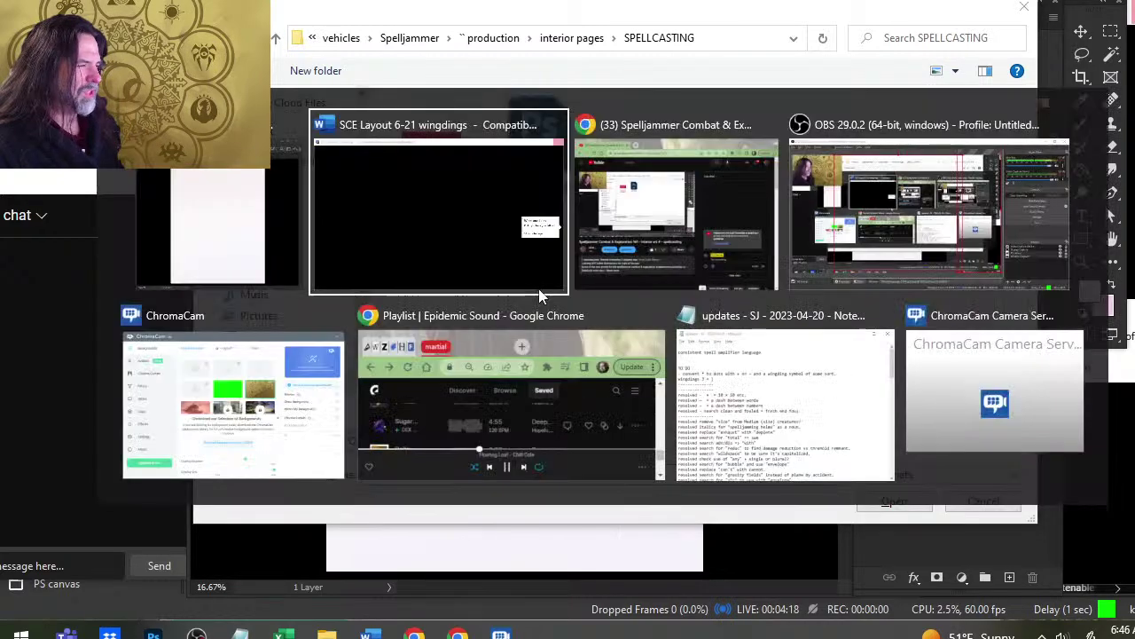
pyautogui.hotkey('alt', 'Tab')
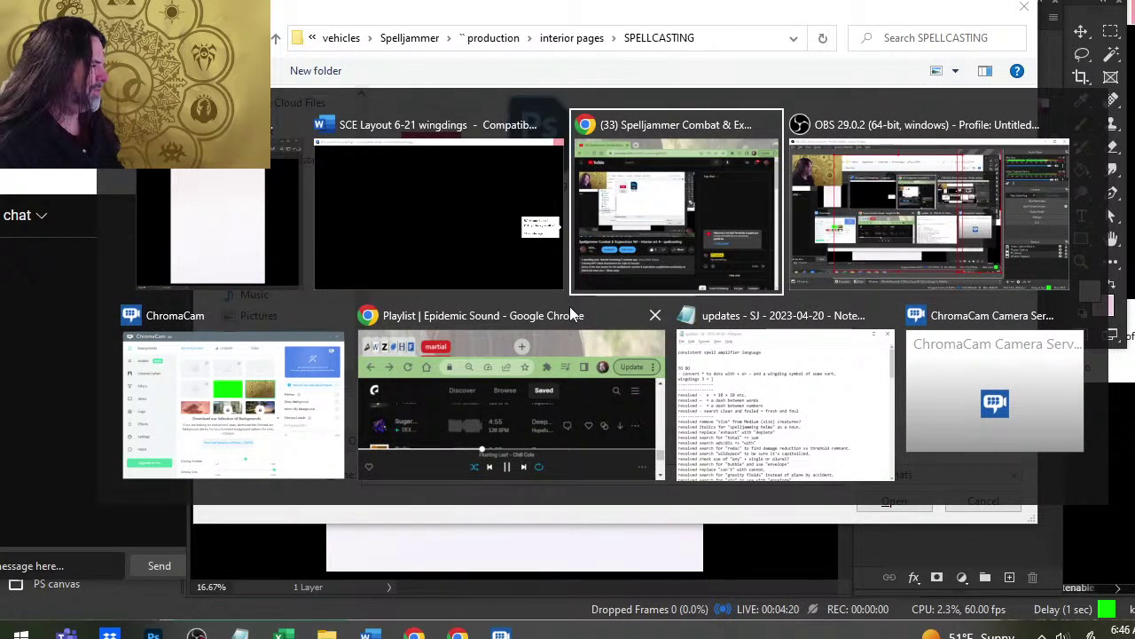
pyautogui.hotkey('alt', 'Tab')
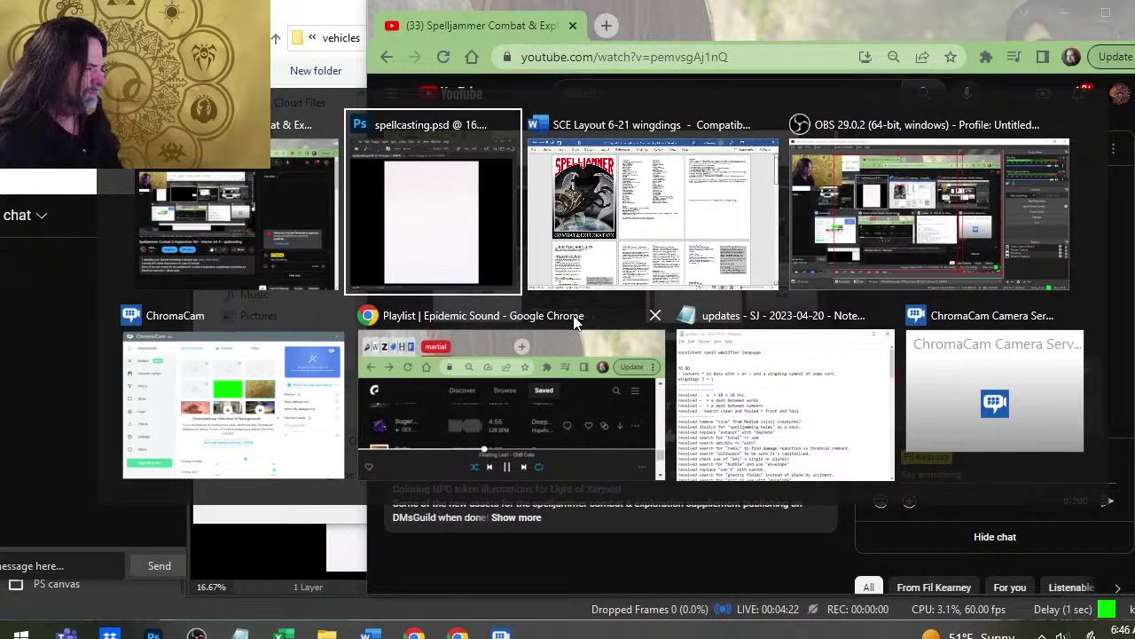
pyautogui.hotkey('alt', 'Tab')
pyautogui.hotkey('alt', 'Tab')
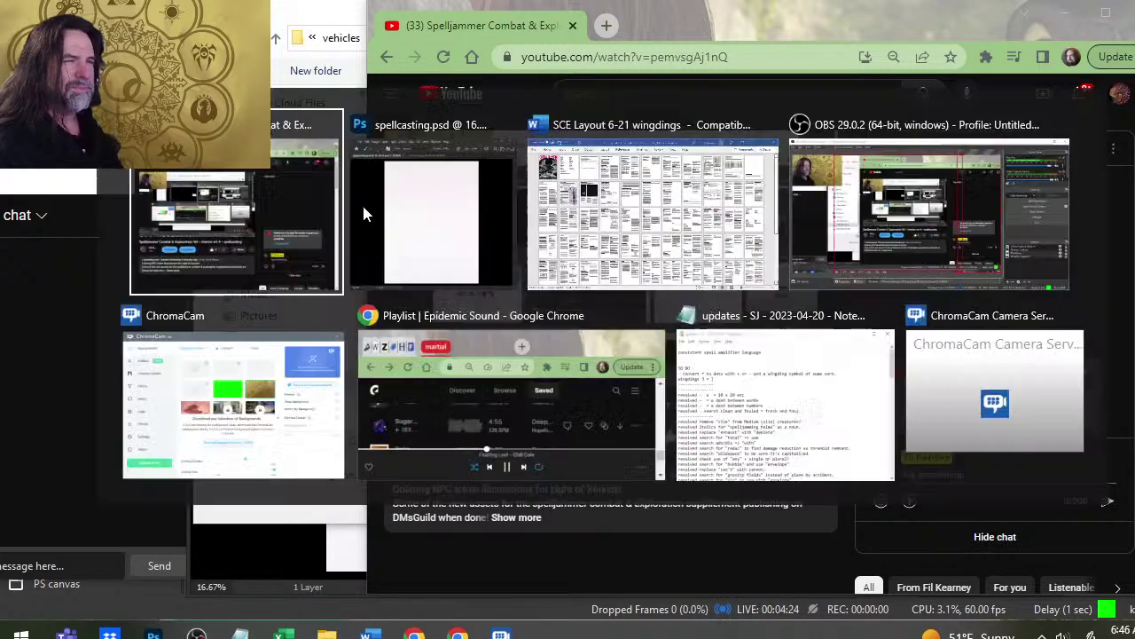
pyautogui.hotkey('alt', 'Tab')
pyautogui.hotkey('alt', 'Tab')
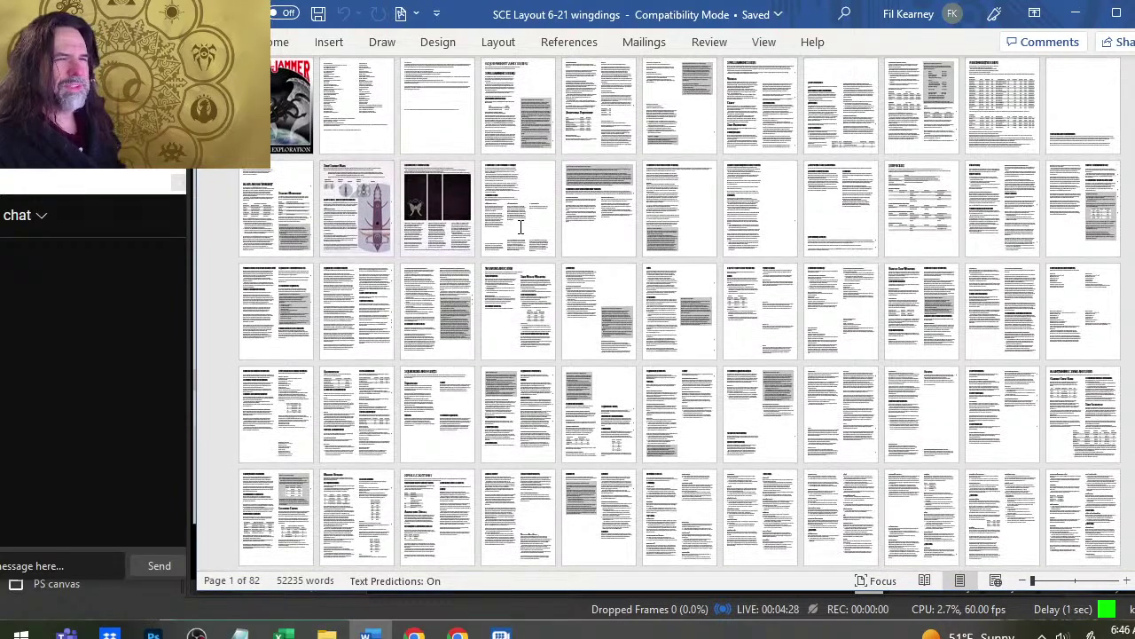
# - Look through the multi-page overview of the layout document from the cover to the last pages
pyautogui.scroll(-1, 297, 160)
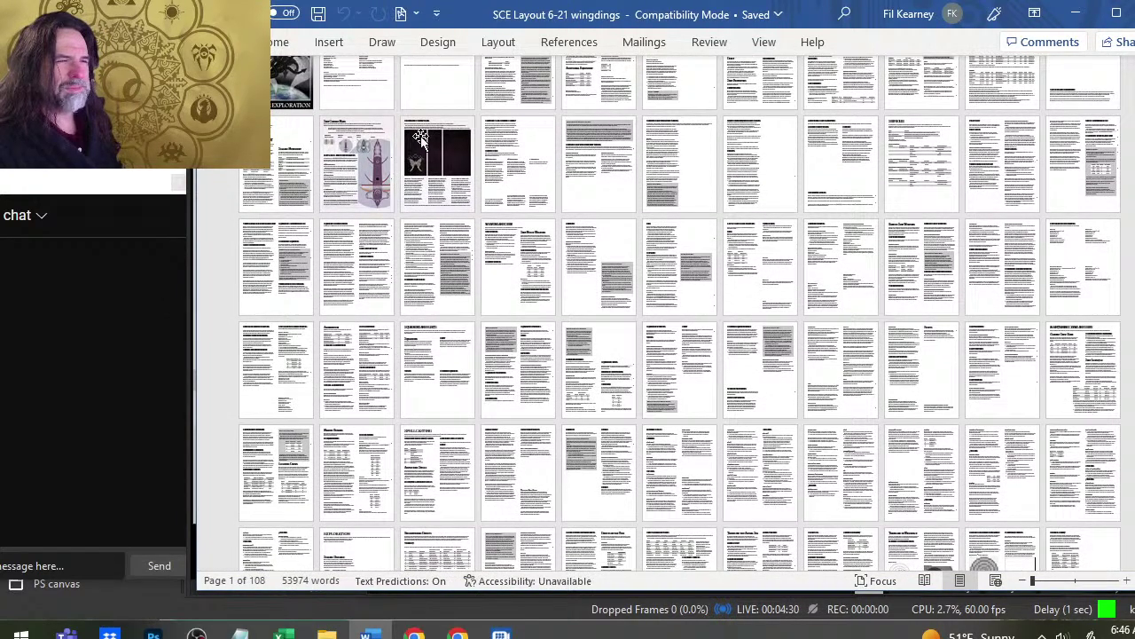
pyautogui.scroll(1, 453, 213)
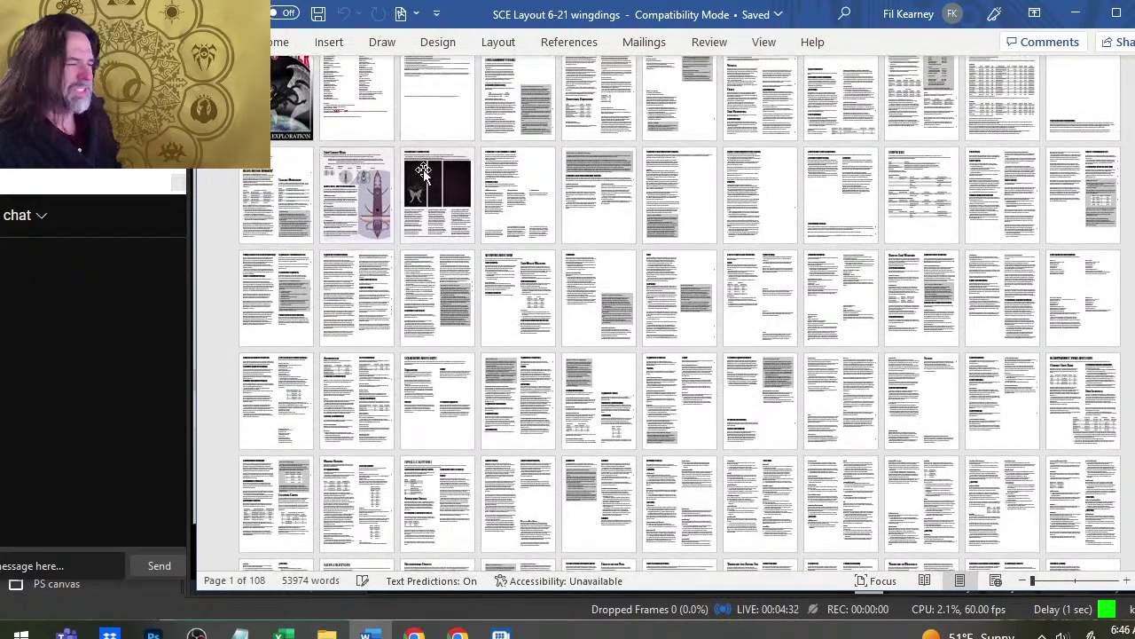
pyautogui.scroll(-2, 584, 289)
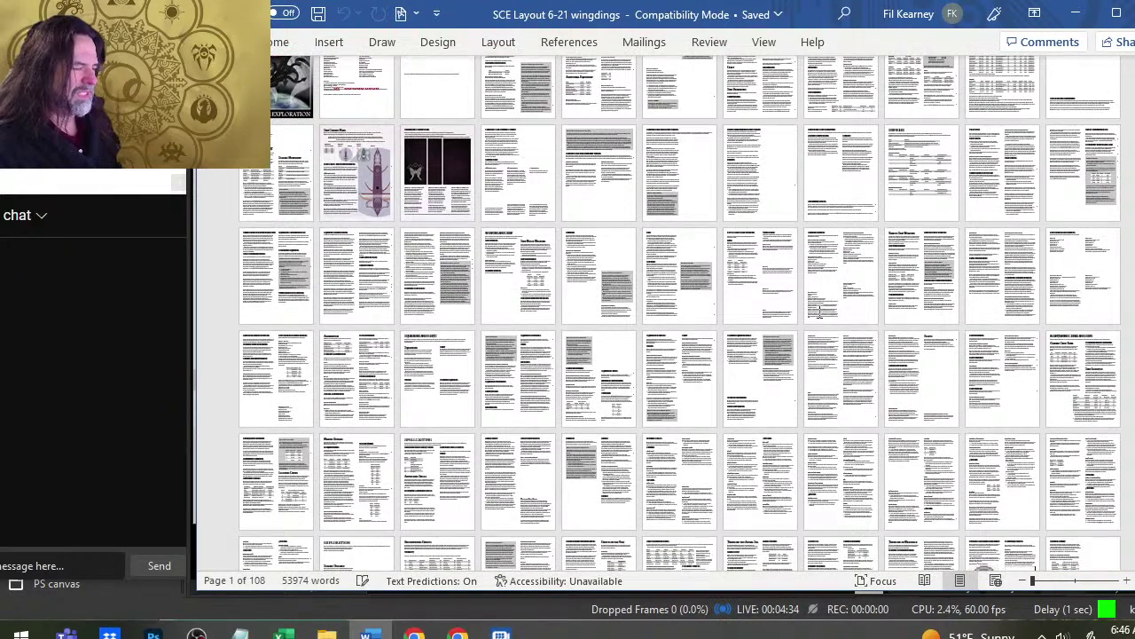
pyautogui.scroll(-3, 823, 333)
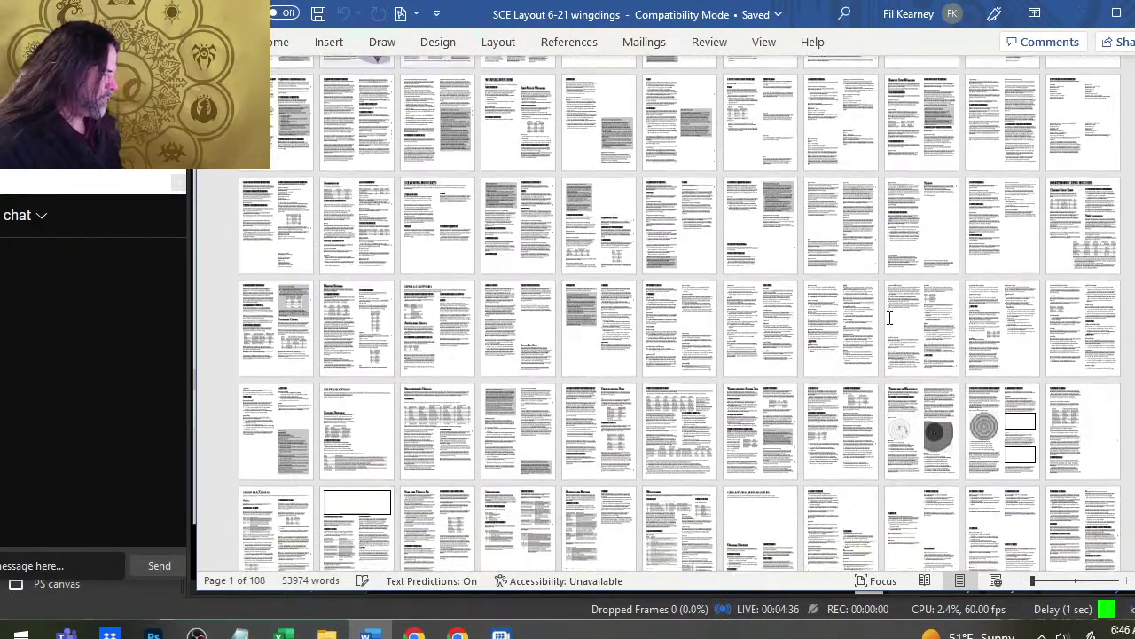
pyautogui.scroll(-2, 848, 301)
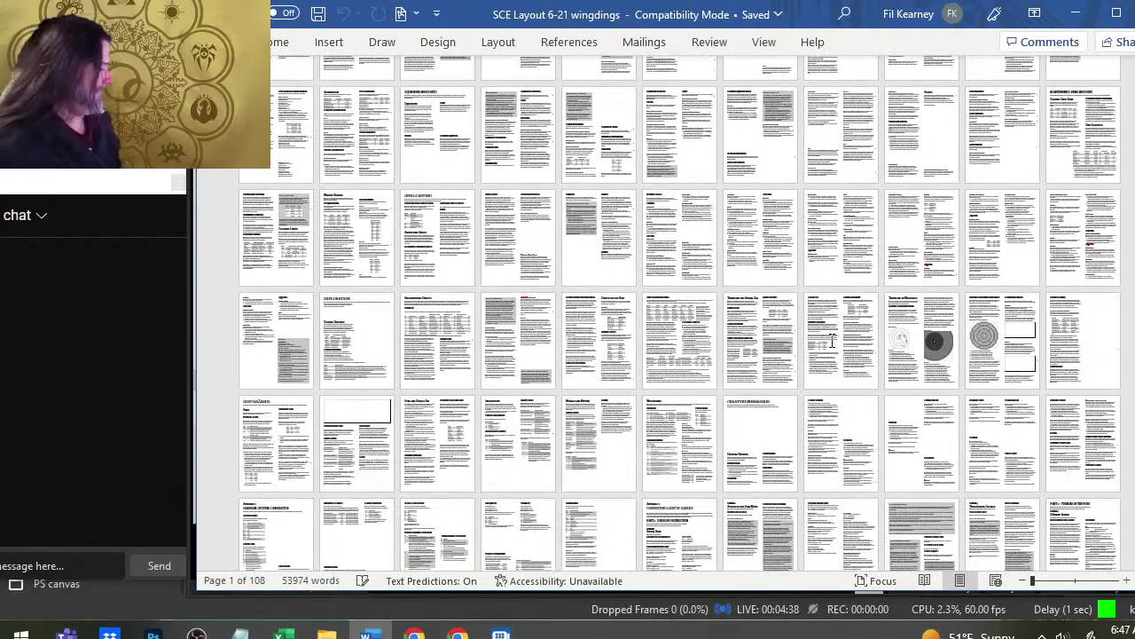
pyautogui.scroll(-1, 821, 355)
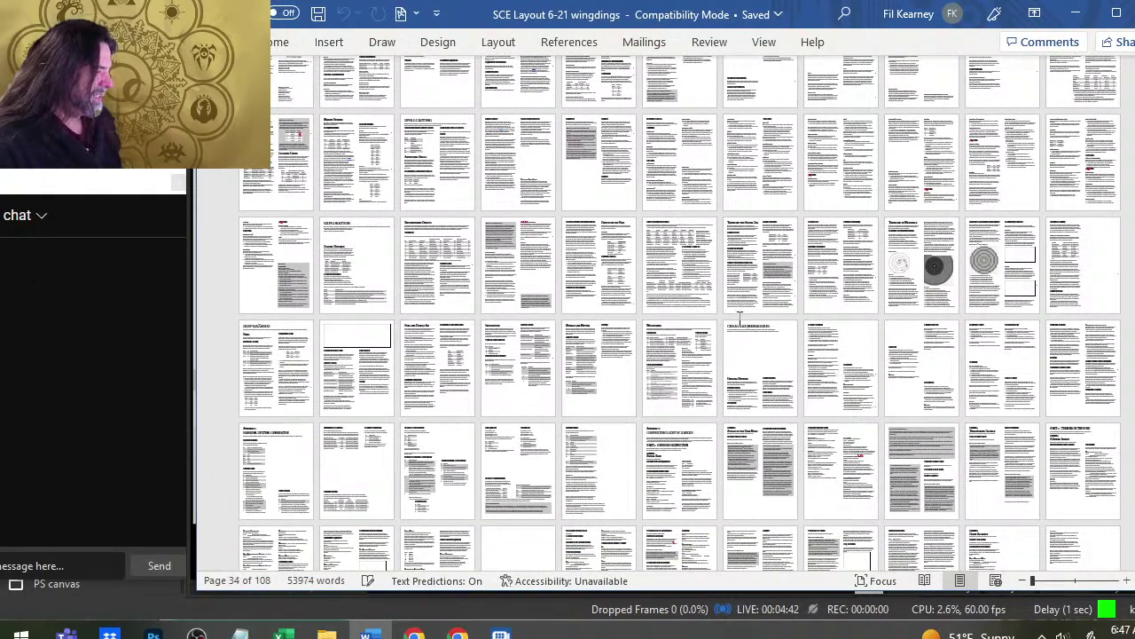
pyautogui.scroll(-2, 739, 315)
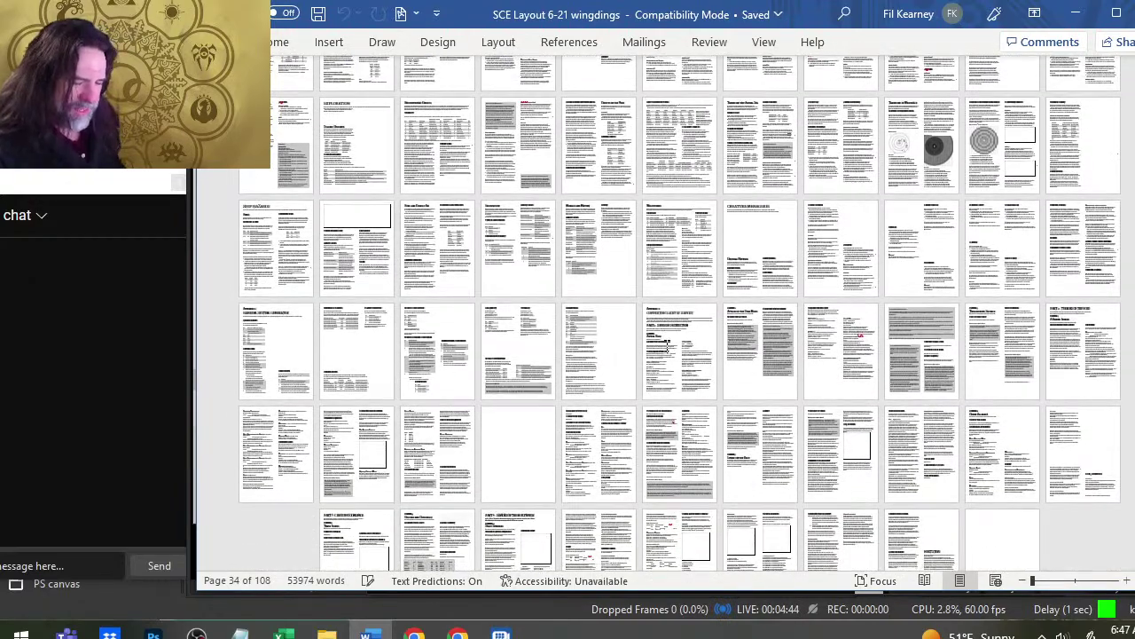
pyautogui.scroll(-1, 667, 349)
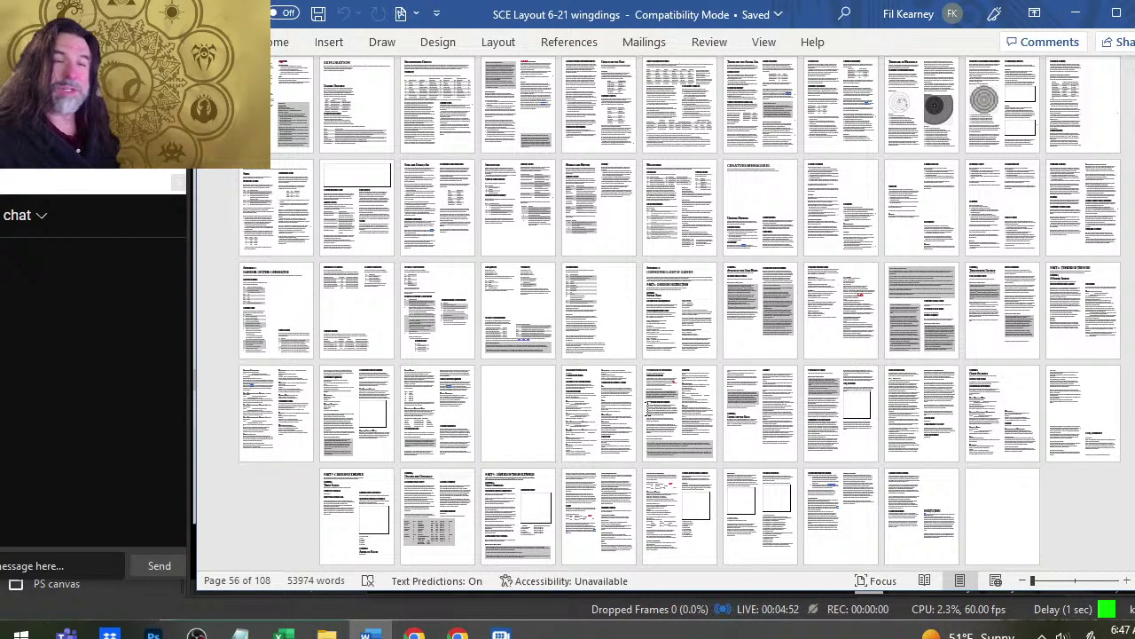
# - Look back through the multi-page overview from the last pages toward the earlier chapters and enlarge the pages to reading size
pyautogui.scroll(2, 648, 408)
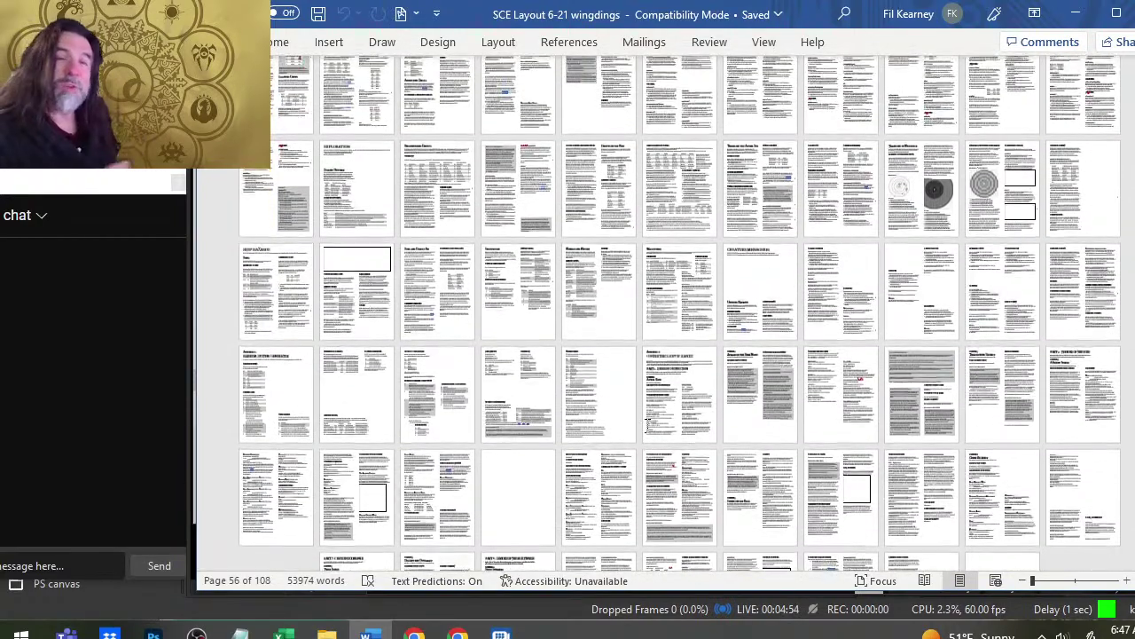
pyautogui.scroll(1, 648, 424)
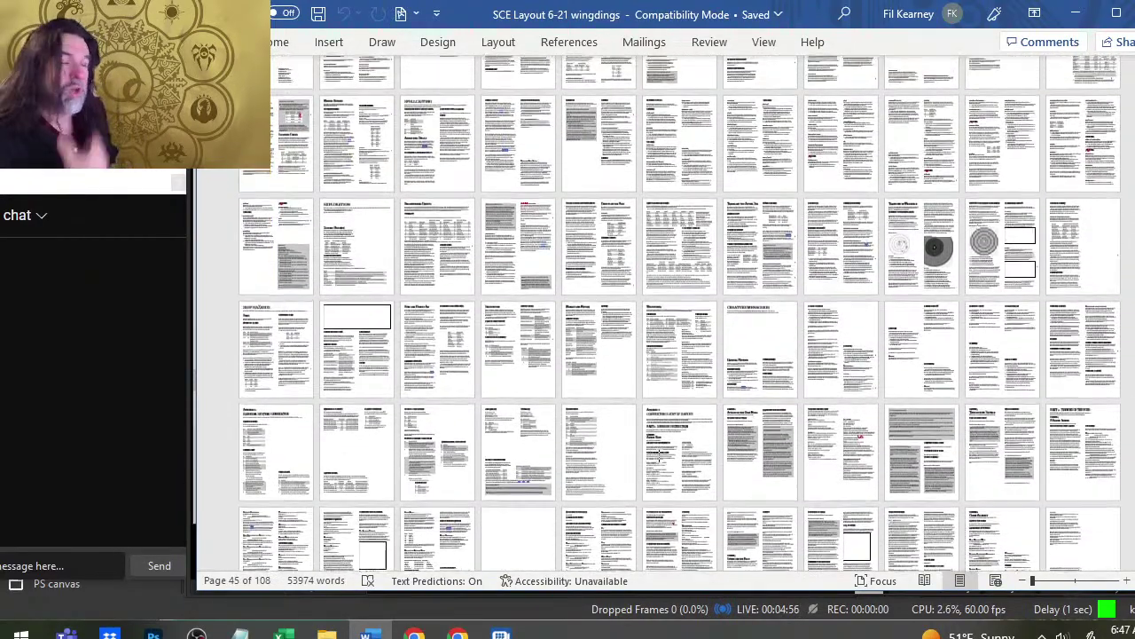
pyautogui.scroll(2, 659, 453)
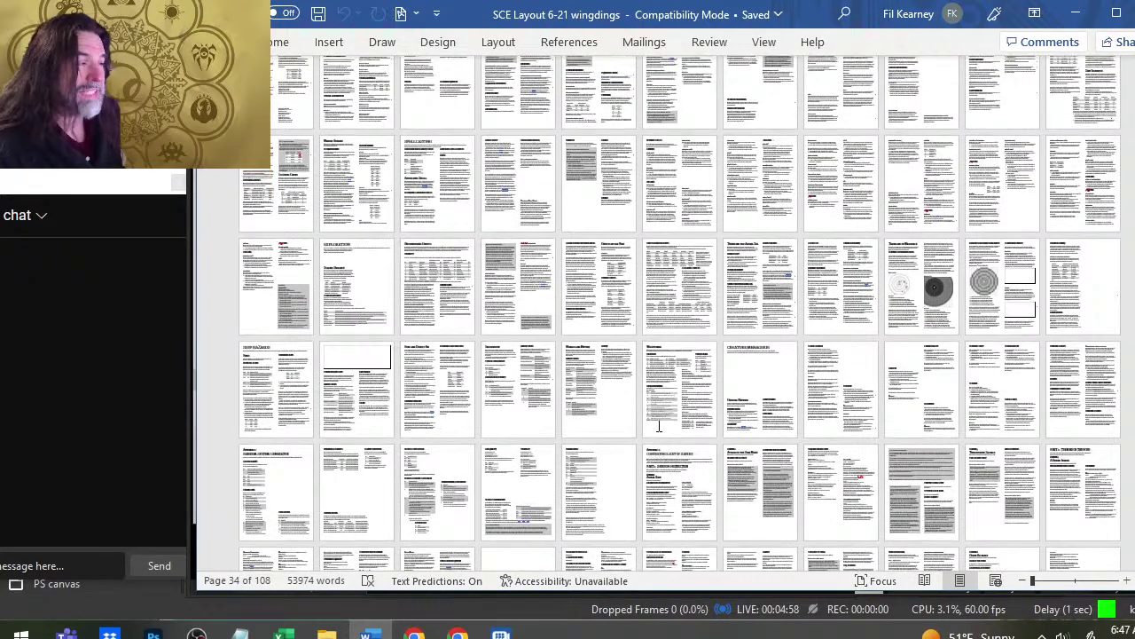
pyautogui.scroll(2, 660, 397)
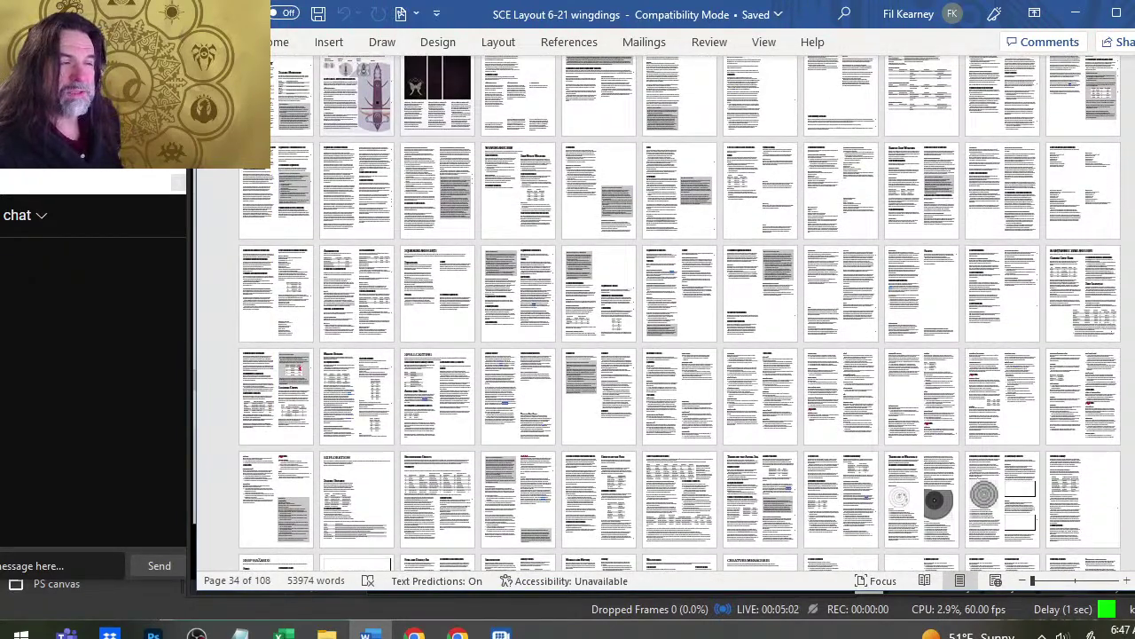
pyautogui.keyDown('ctrl'); pyautogui.scroll(5, 376, 197); pyautogui.keyUp('ctrl')
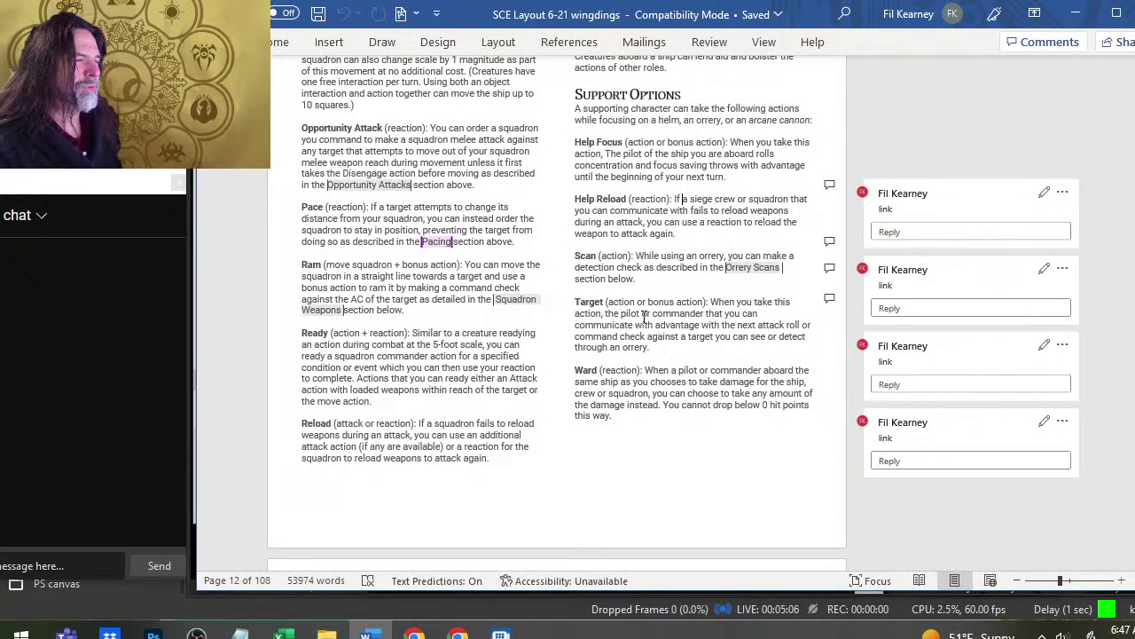
# - Look through the pages on ship roles, siege and squadron commanders, and ship melee weapons in the layout document
pyautogui.scroll(15, 645, 316)
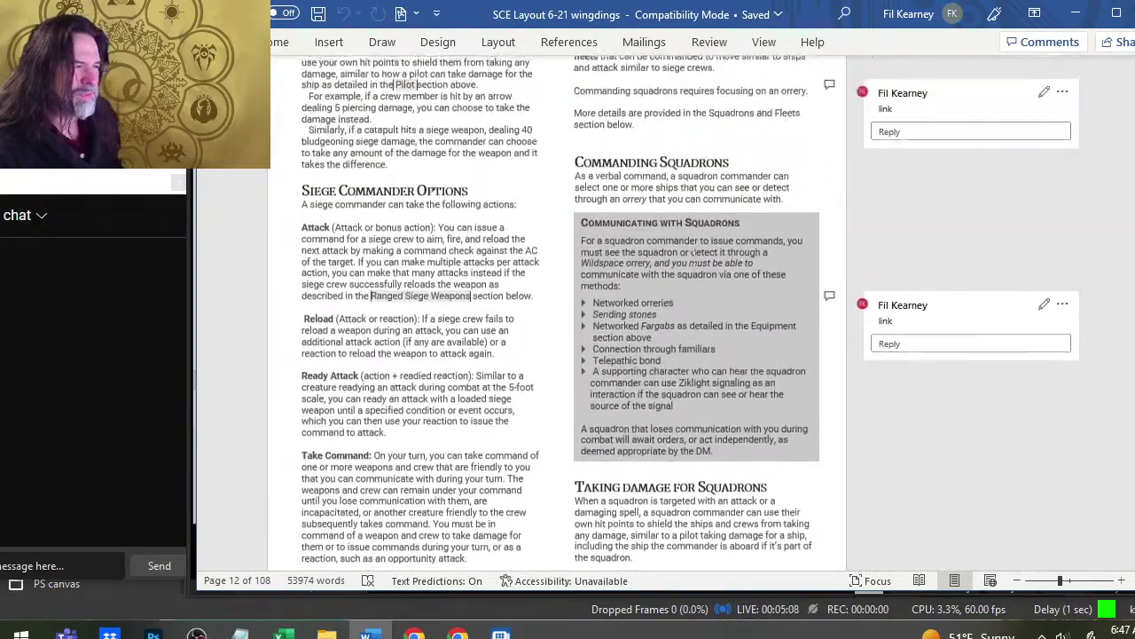
pyautogui.scroll(15, 693, 251)
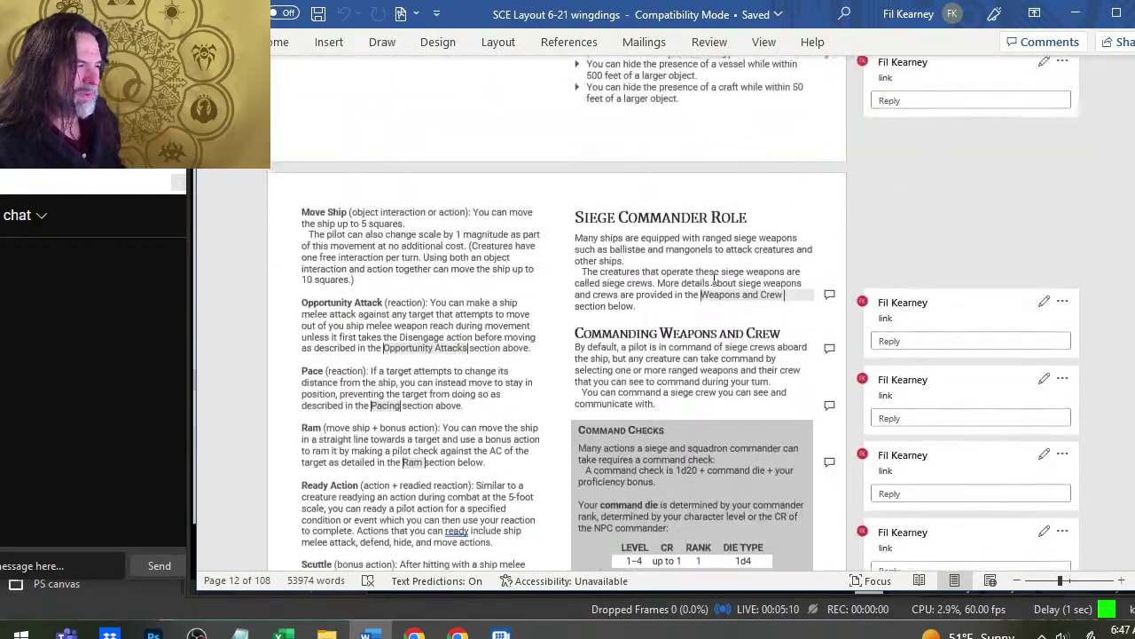
pyautogui.scroll(10, 714, 278)
pyautogui.scroll(-6, 783, 307)
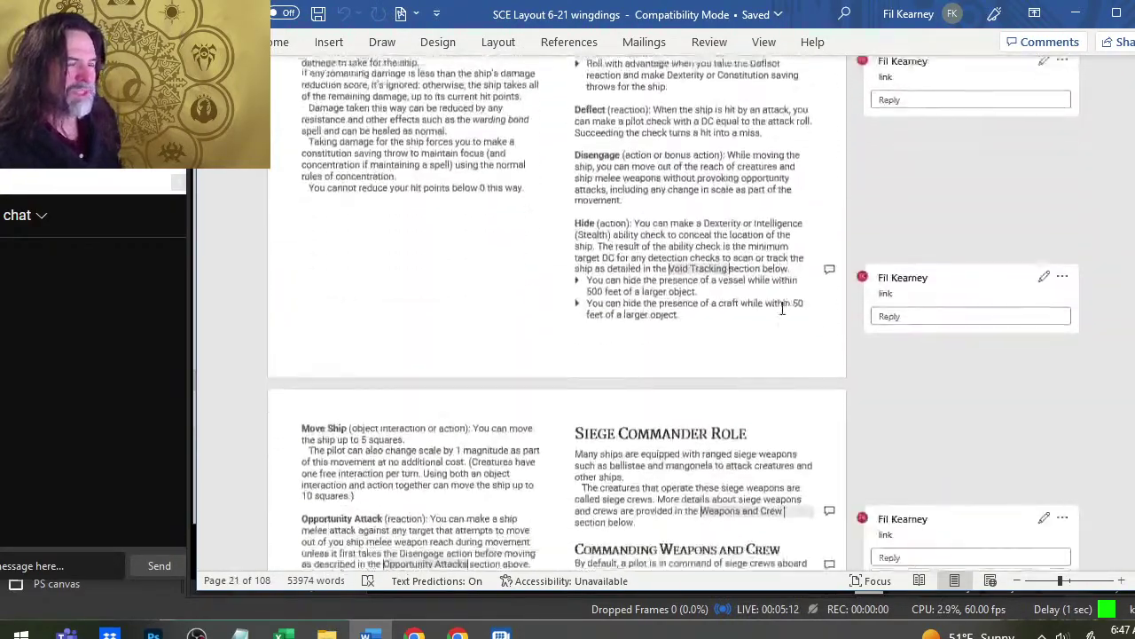
pyautogui.scroll(-10, 782, 308)
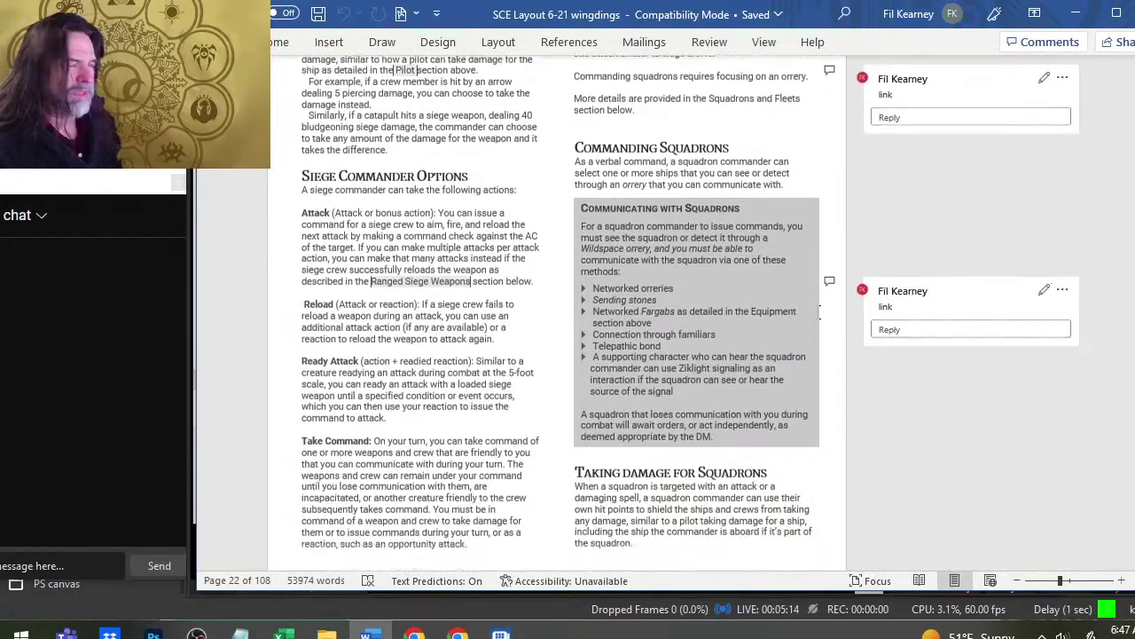
pyautogui.scroll(-15, 794, 306)
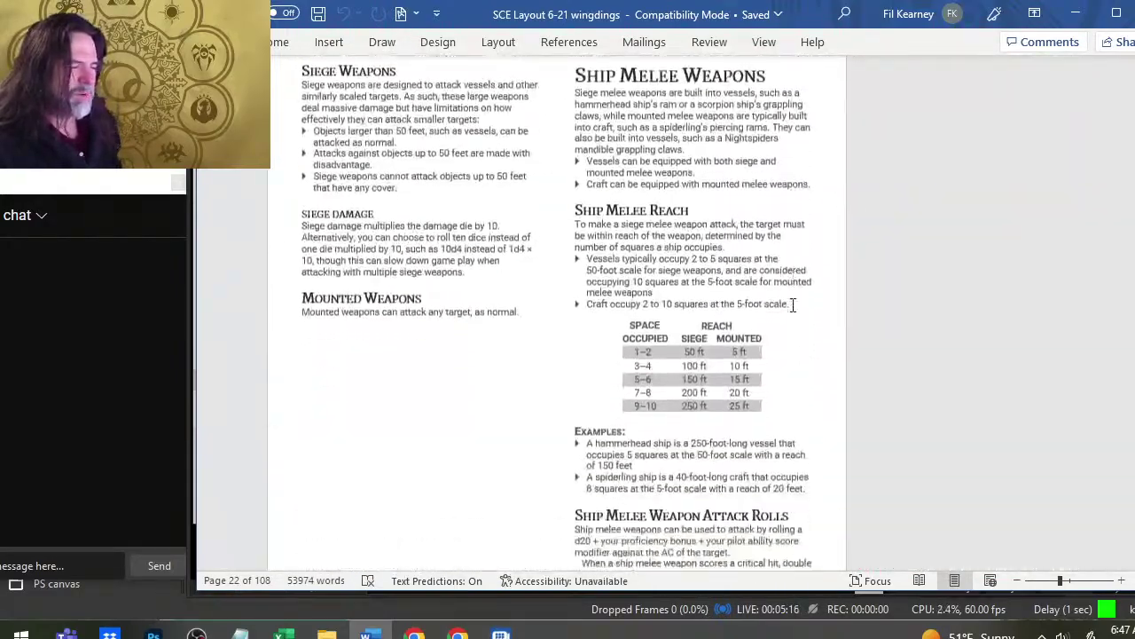
pyautogui.scroll(-10, 794, 306)
# - Switch to Photoshop and open the spellcasting production PDF from the SPELLCASTING folder for import
pyautogui.hotkey('alt', 'Tab')
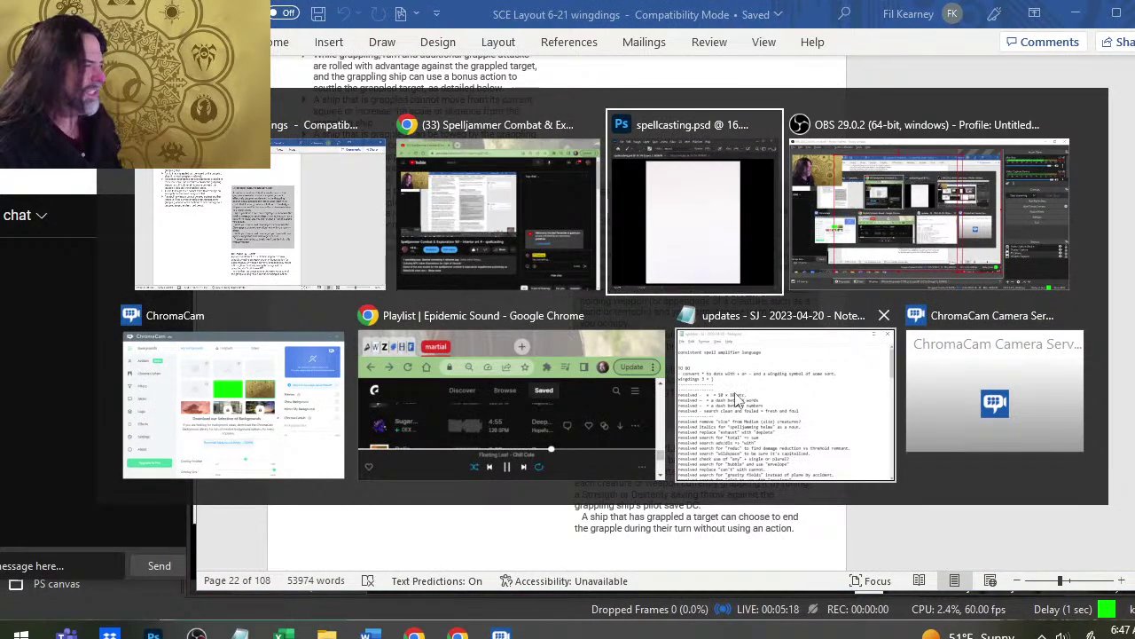
pyautogui.hotkey('alt', 'Tab')
pyautogui.hotkey('alt', 'Tab')
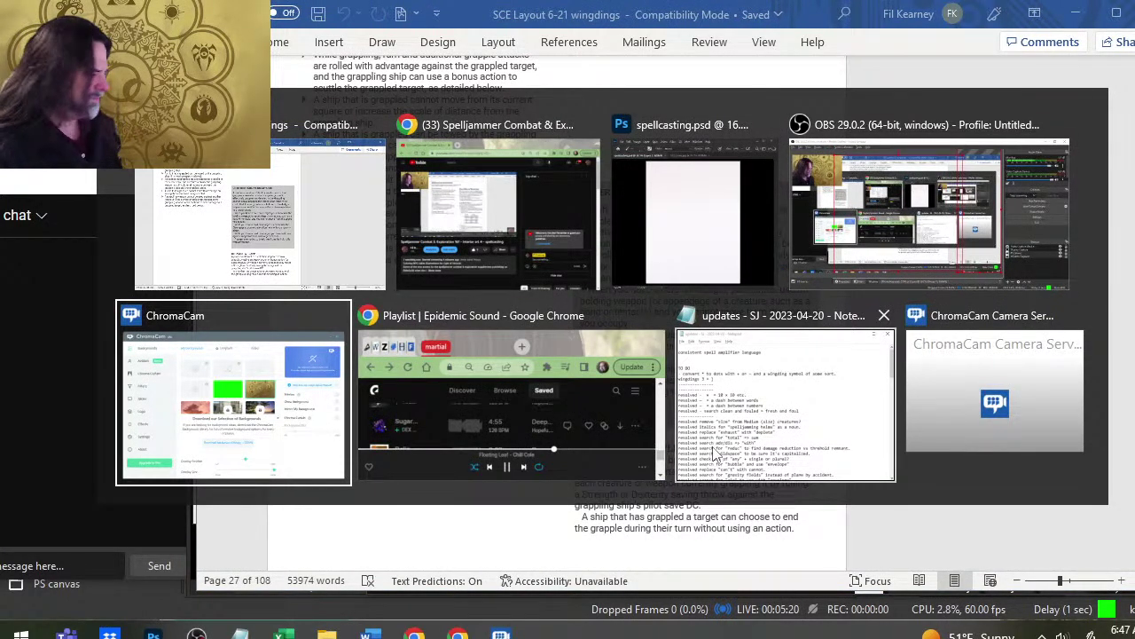
pyautogui.hotkey('alt', 'shift', 'Tab')
pyautogui.hotkey('alt', 'shift', 'Tab')
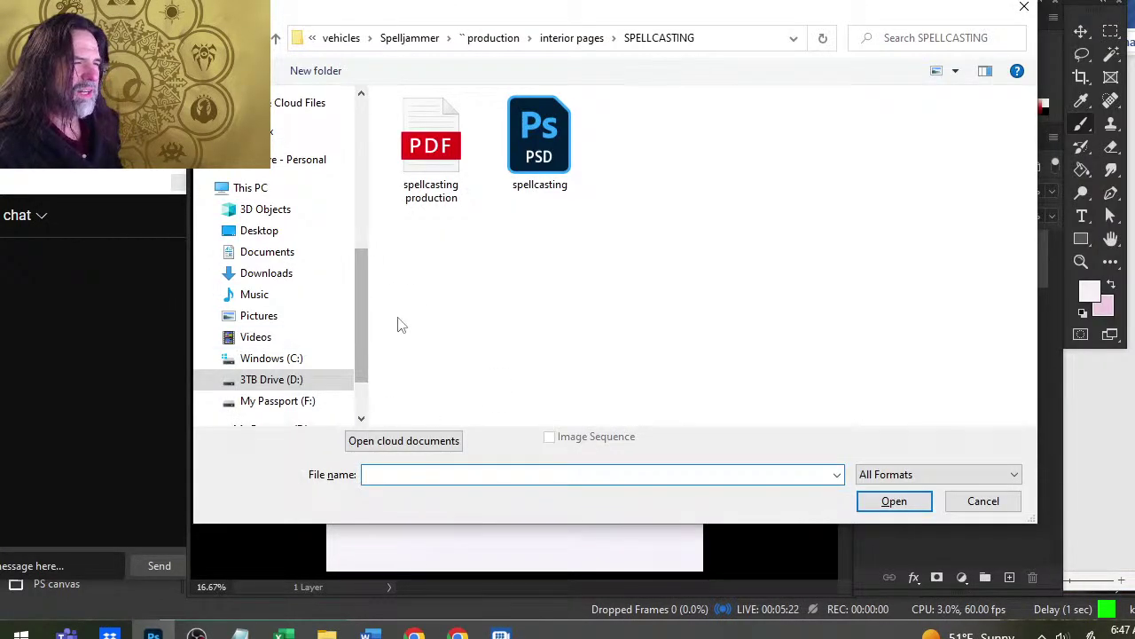
pyautogui.doubleClick(431, 146)
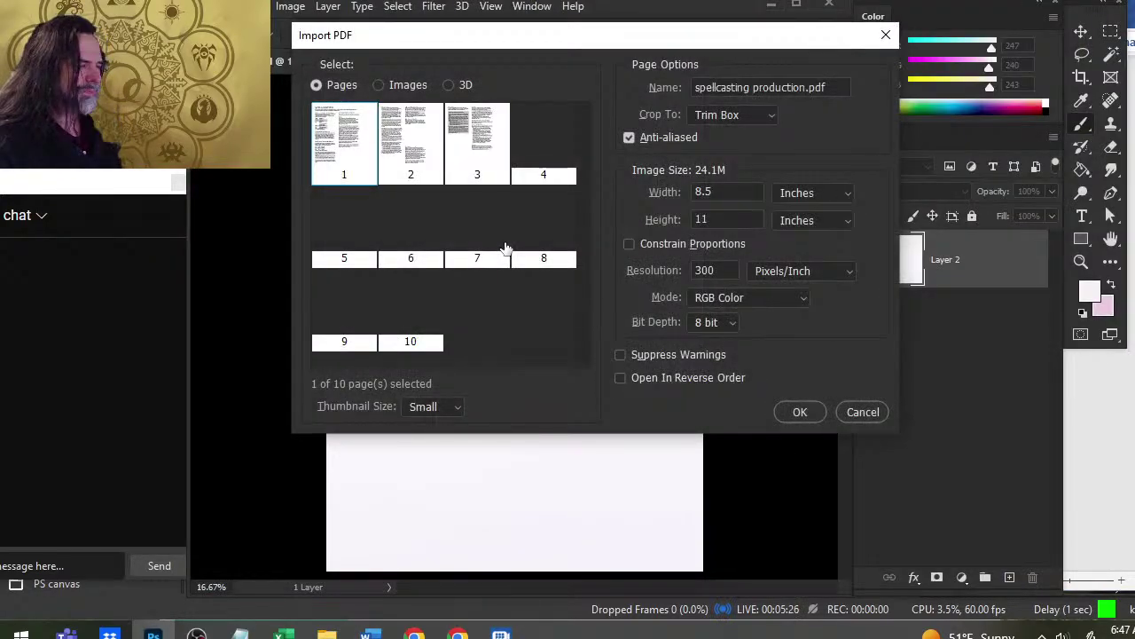
# - Return to the layout document in Word and find the first page of the Spellcasting chapter
pyautogui.scroll(-12, 507, 253)
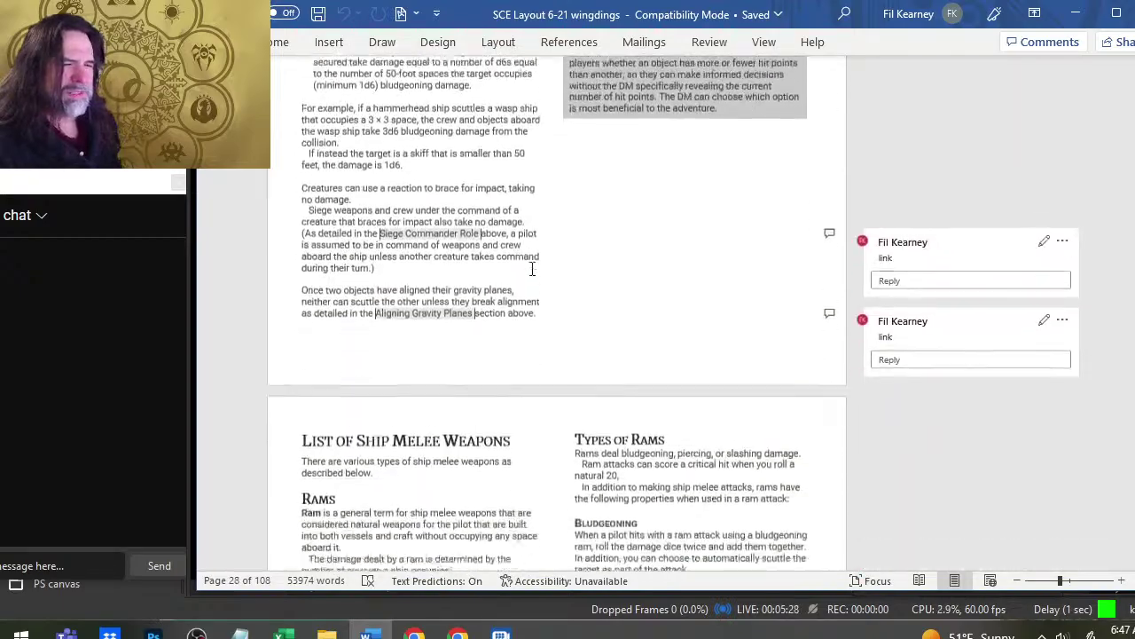
pyautogui.scroll(-8, 533, 268)
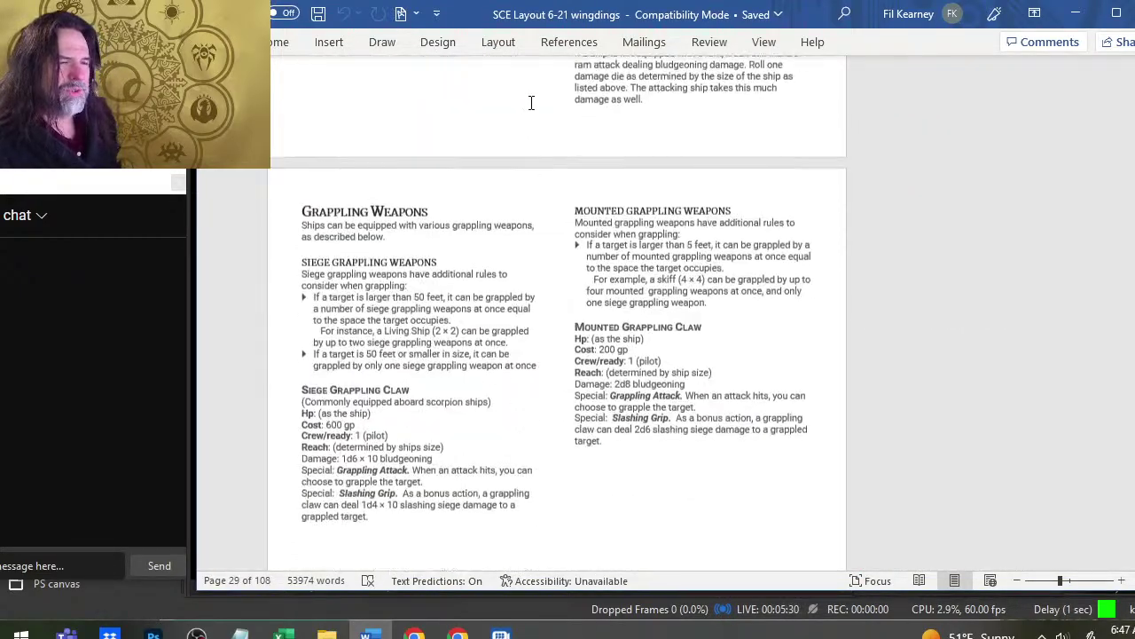
pyautogui.middleClick(531, 111)
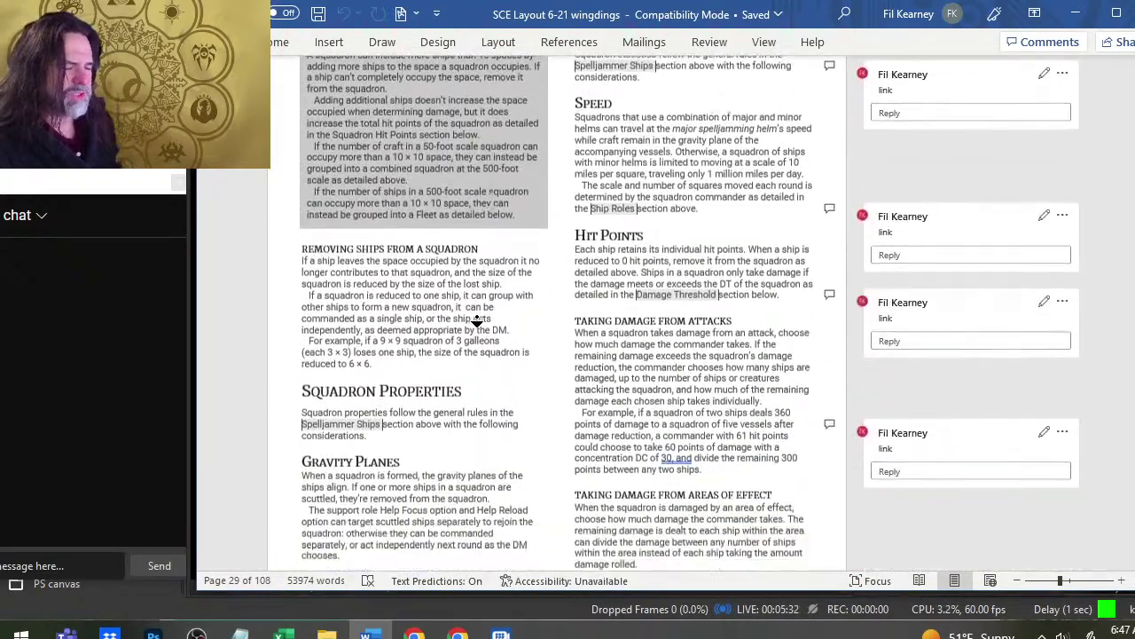
pyautogui.click(476, 334)
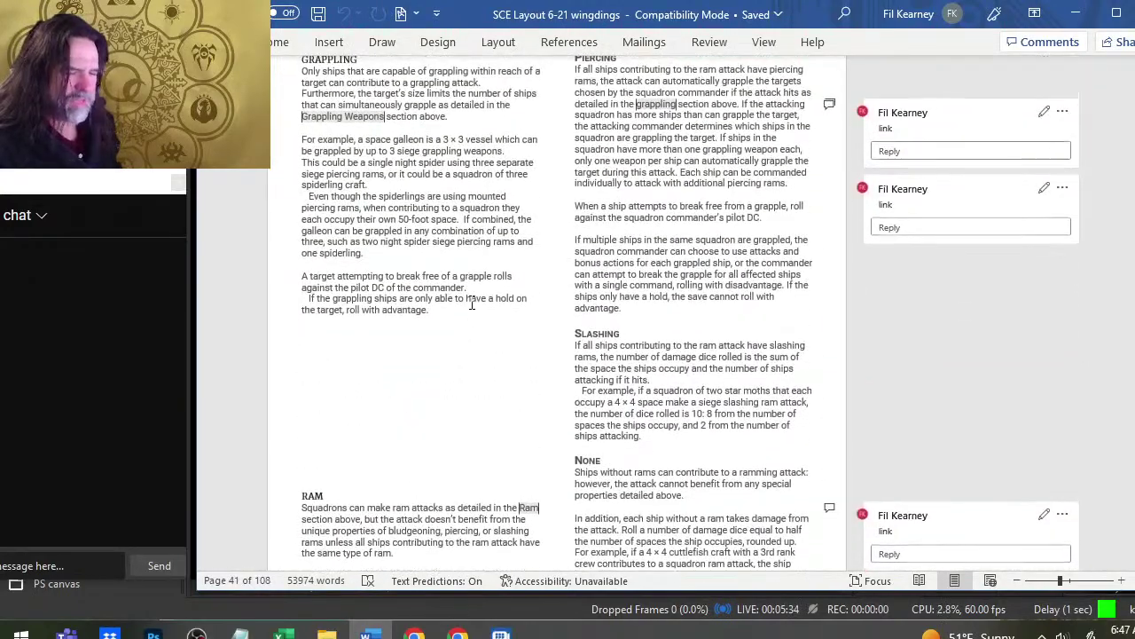
pyautogui.scroll(-15, 499, 293)
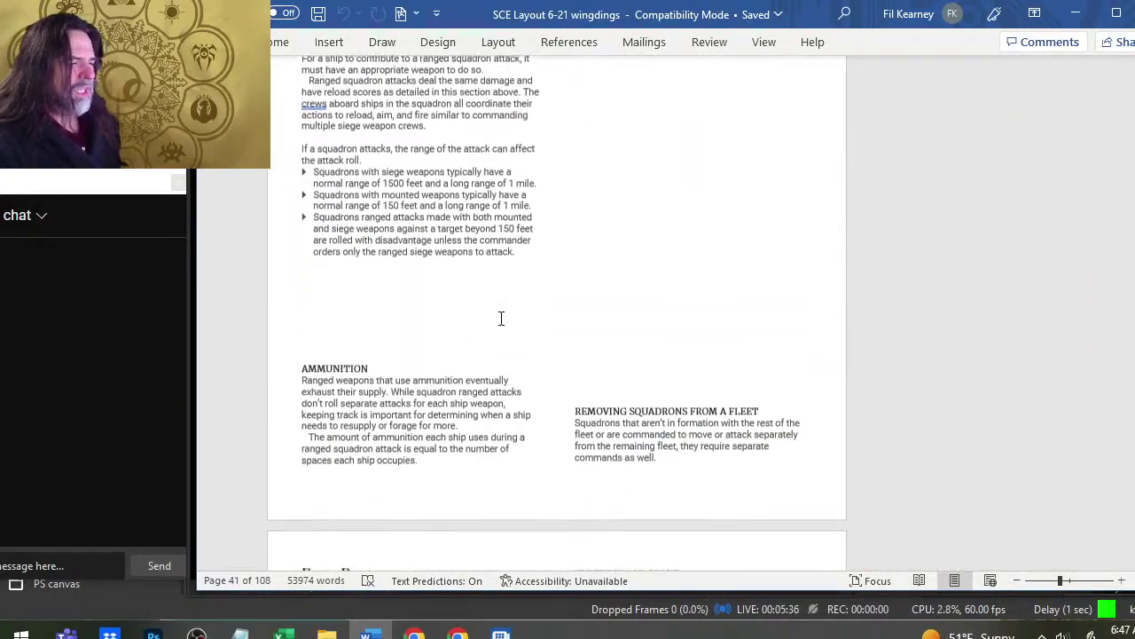
pyautogui.scroll(-8, 528, 334)
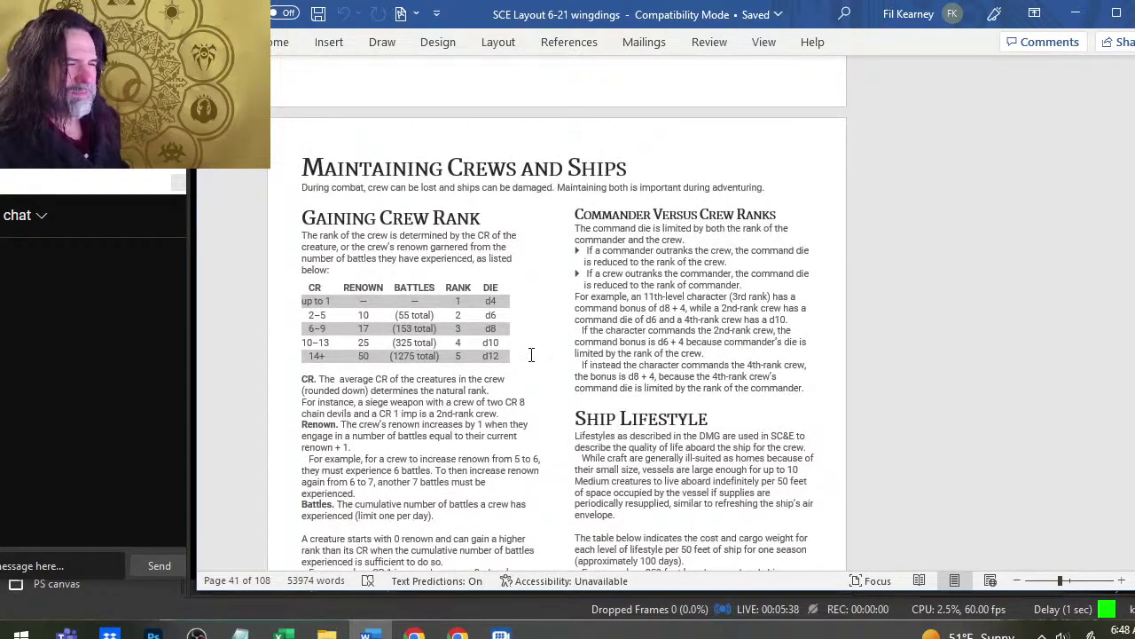
pyautogui.scroll(-15, 529, 319)
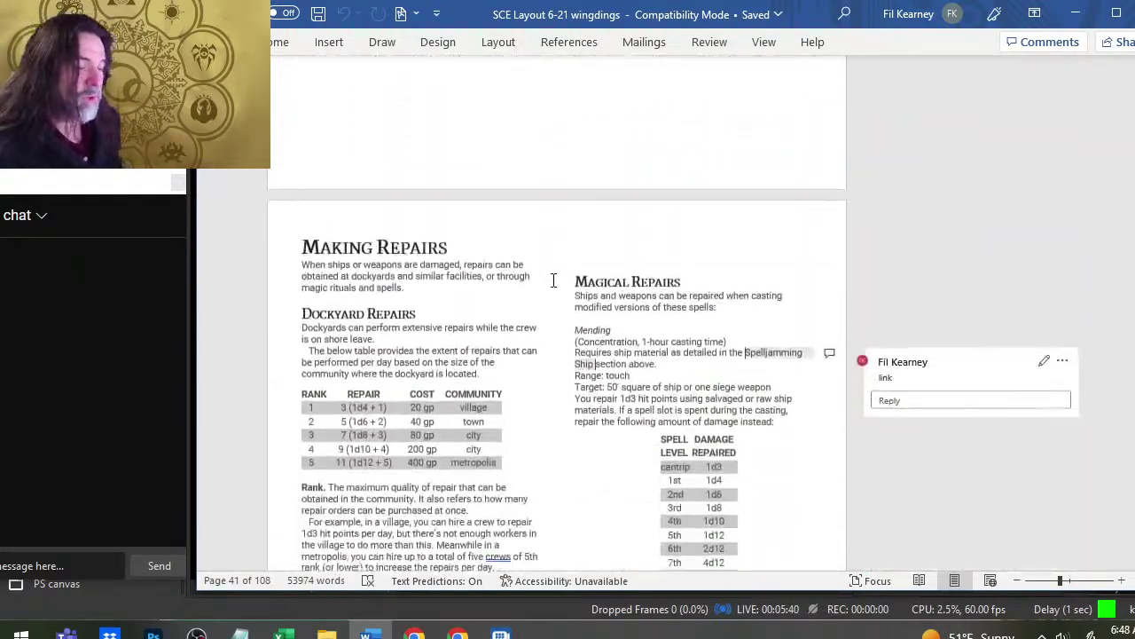
pyautogui.scroll(-15, 547, 251)
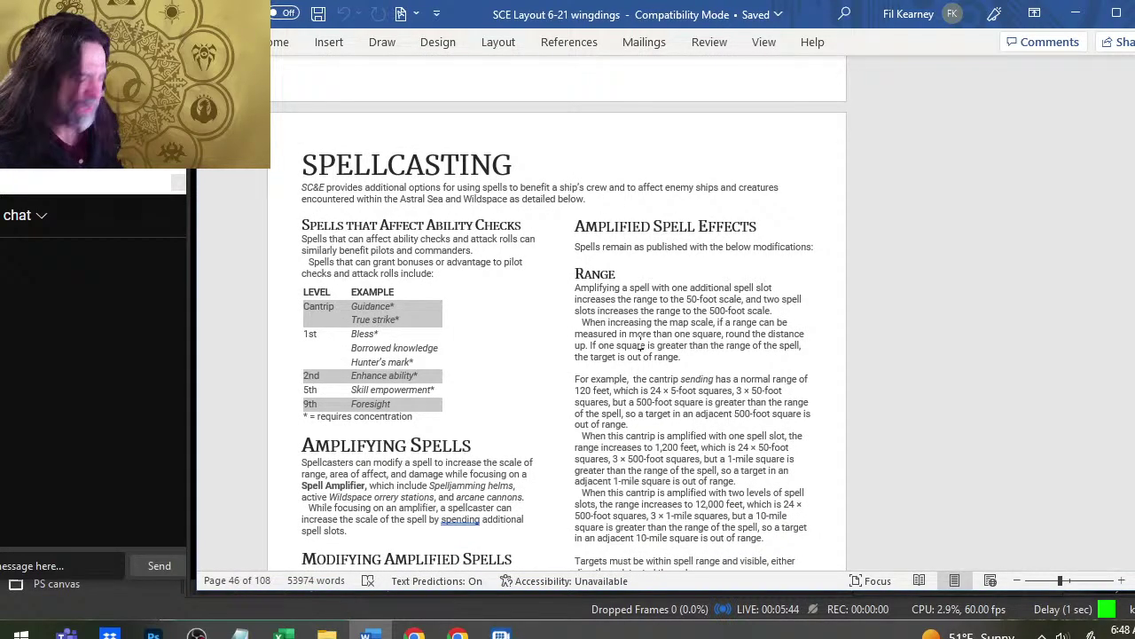
# - Examine the opening Spellcasting pages, from amplifying spells to area of effect and targeting siege crews, and return to the chapter heading
pyautogui.scroll(-10, 622, 320)
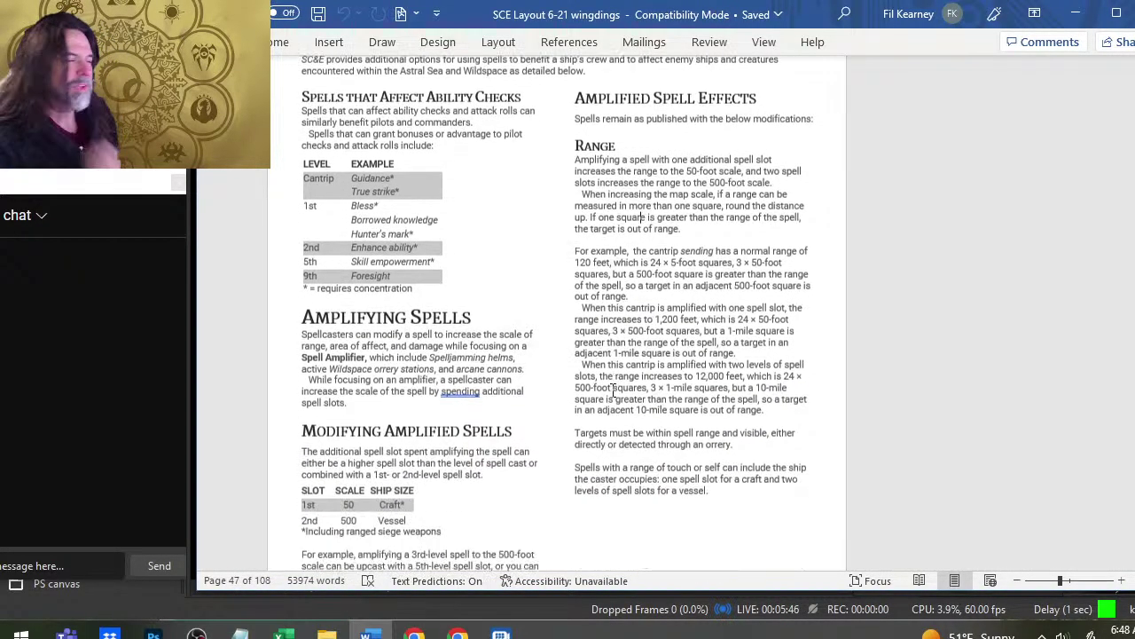
pyautogui.scroll(-12, 630, 324)
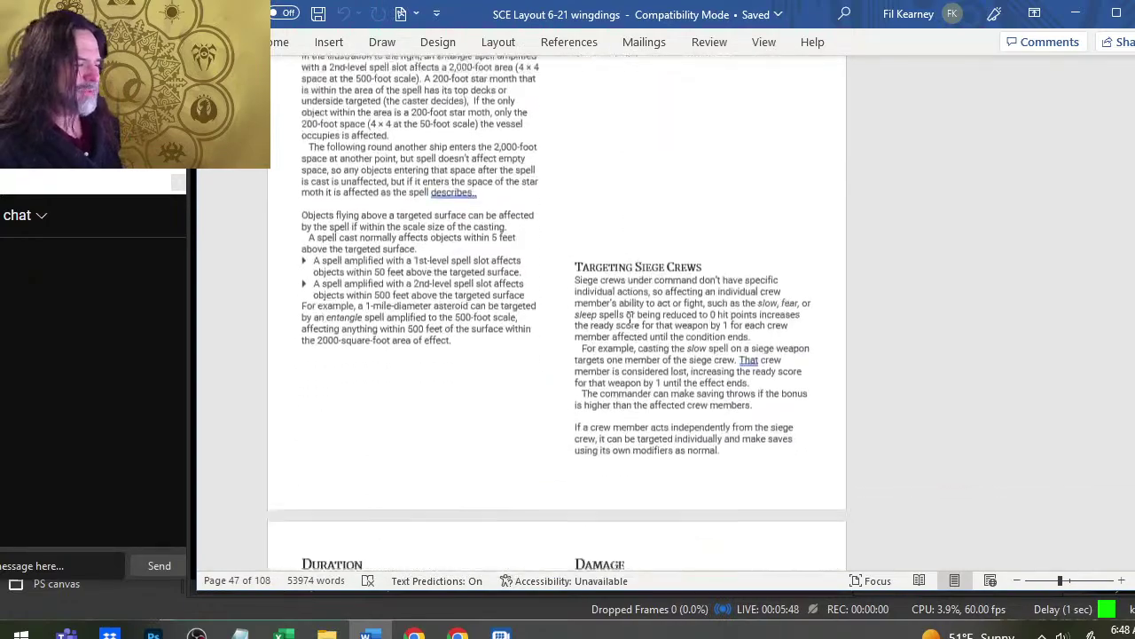
pyautogui.scroll(5, 654, 325)
pyautogui.scroll(15, 654, 325)
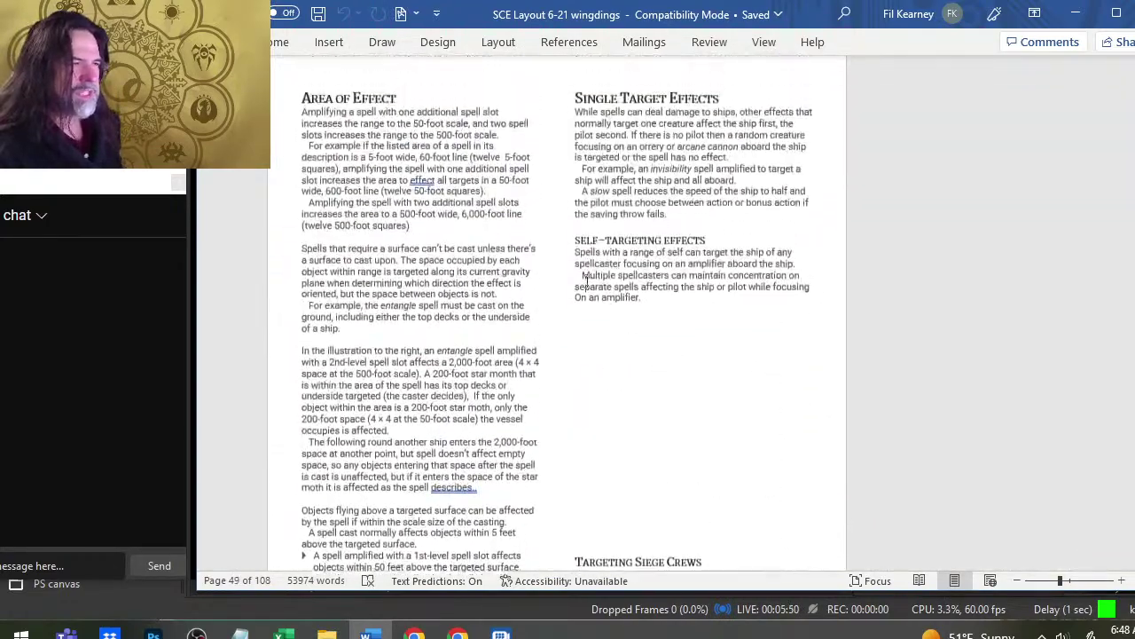
pyautogui.scroll(1, 547, 231)
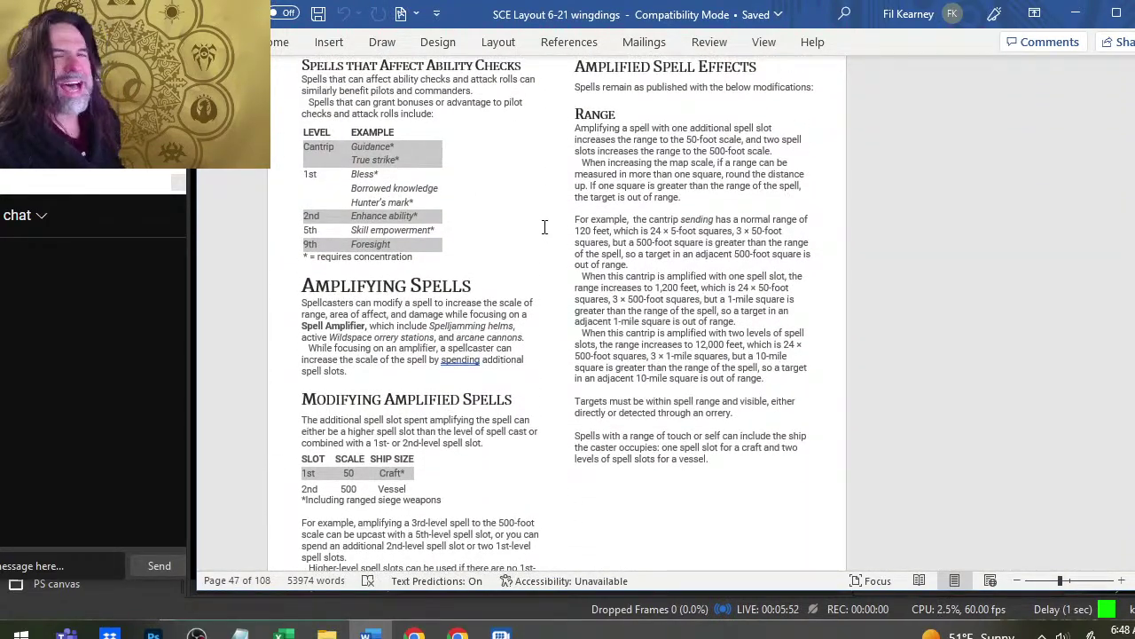
pyautogui.scroll(2, 488, 451)
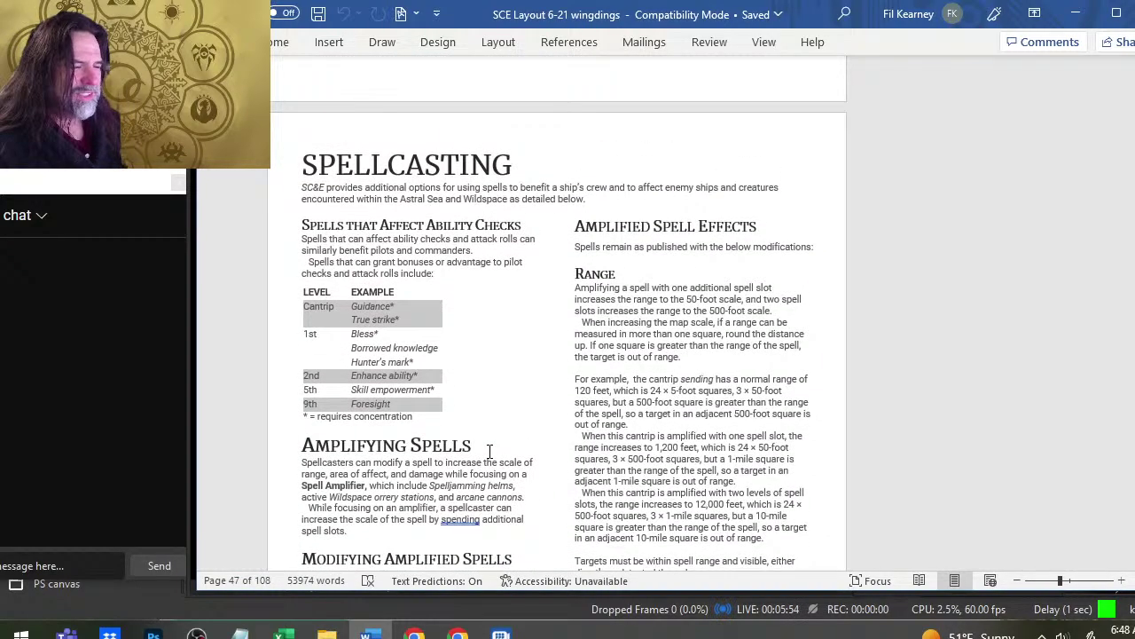
# - Compare the page thumbnails in Photoshop's PDF import with the Spellcasting pages in Word, including Duration, Damage and Notable Spells
pyautogui.hotkey('alt', 'Tab')
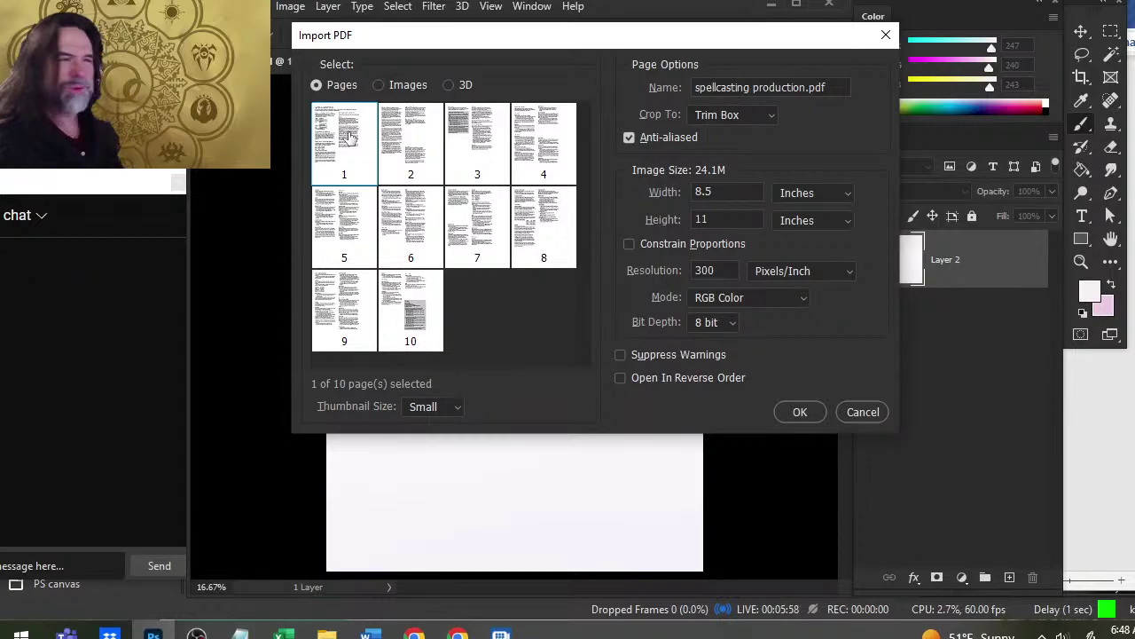
pyautogui.hotkey('alt', 'Tab')
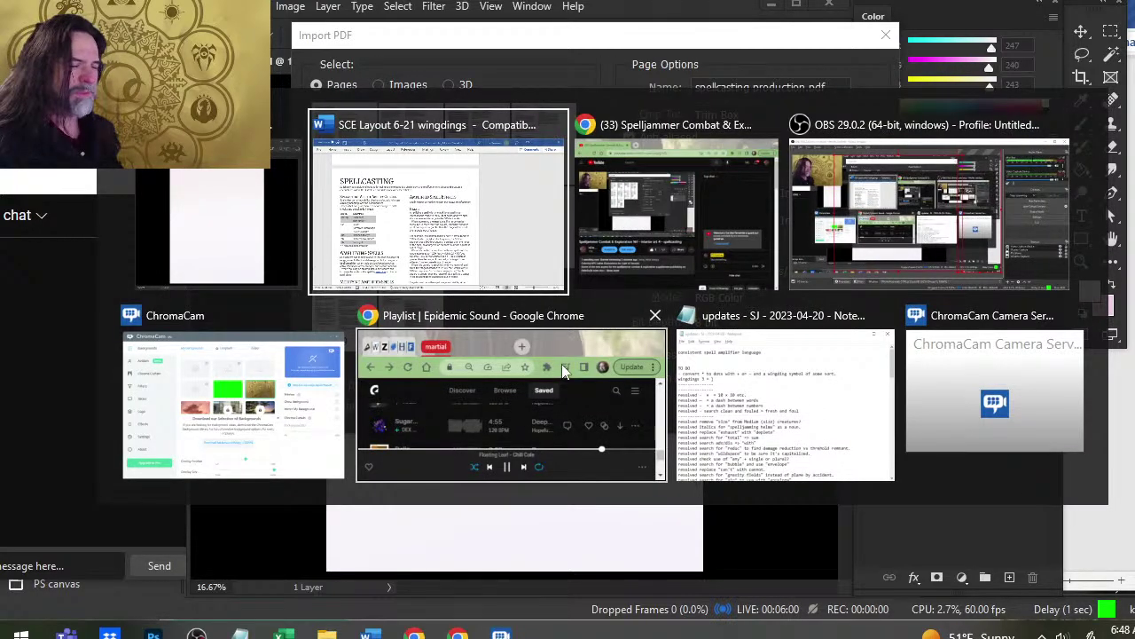
pyautogui.press('Escape')
pyautogui.hotkey('alt', 'Tab')
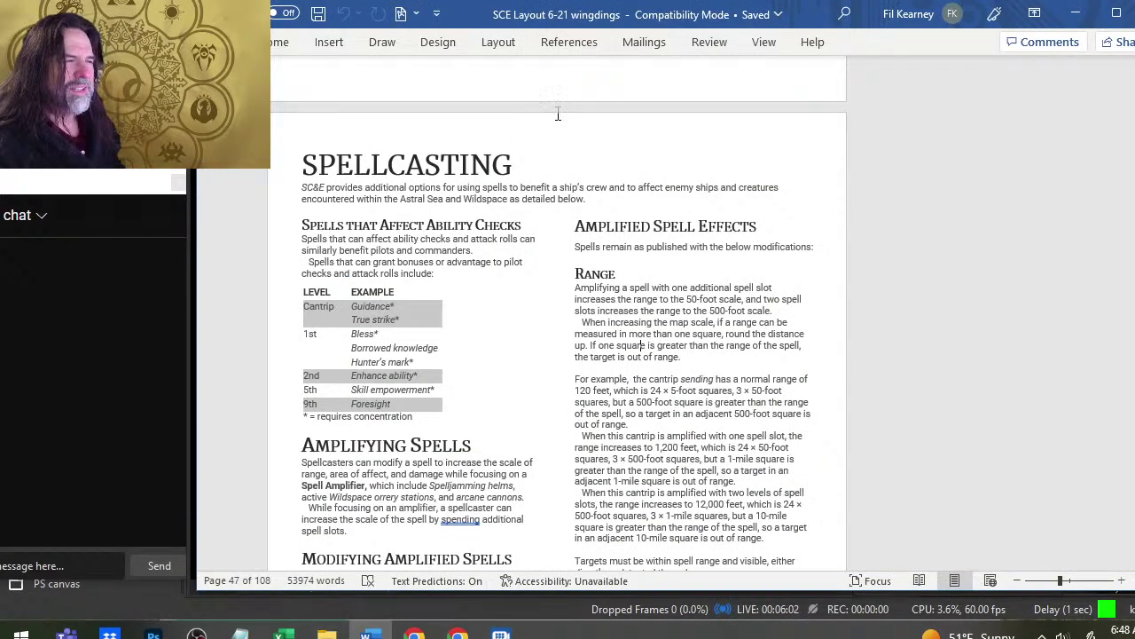
pyautogui.scroll(-4, 556, 152)
pyautogui.scroll(-20, 557, 151)
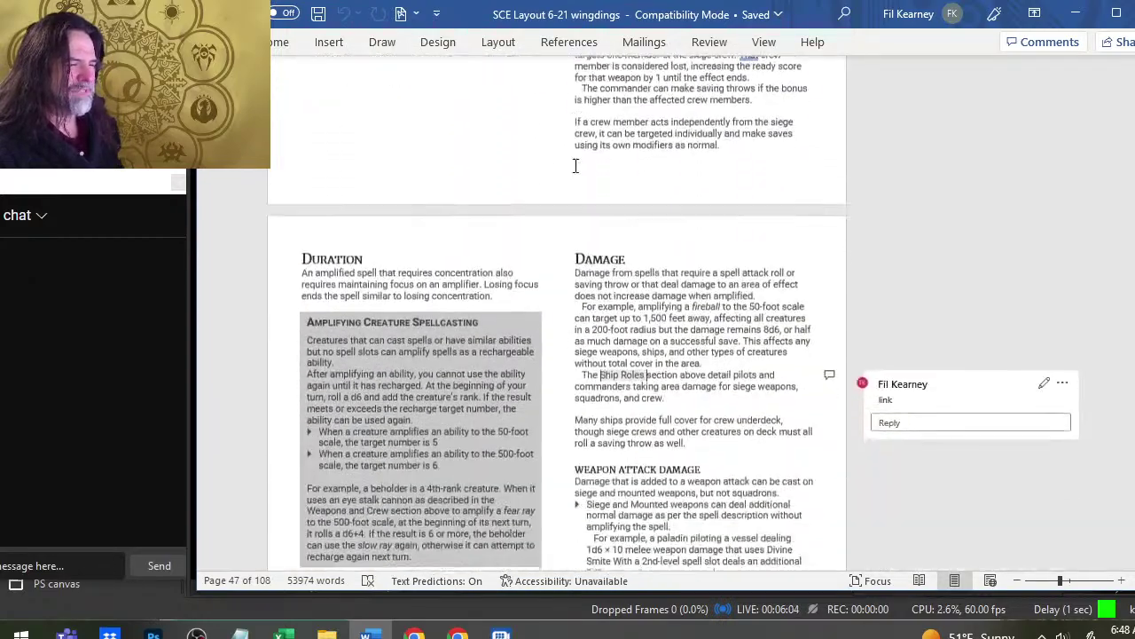
pyautogui.scroll(-15, 577, 153)
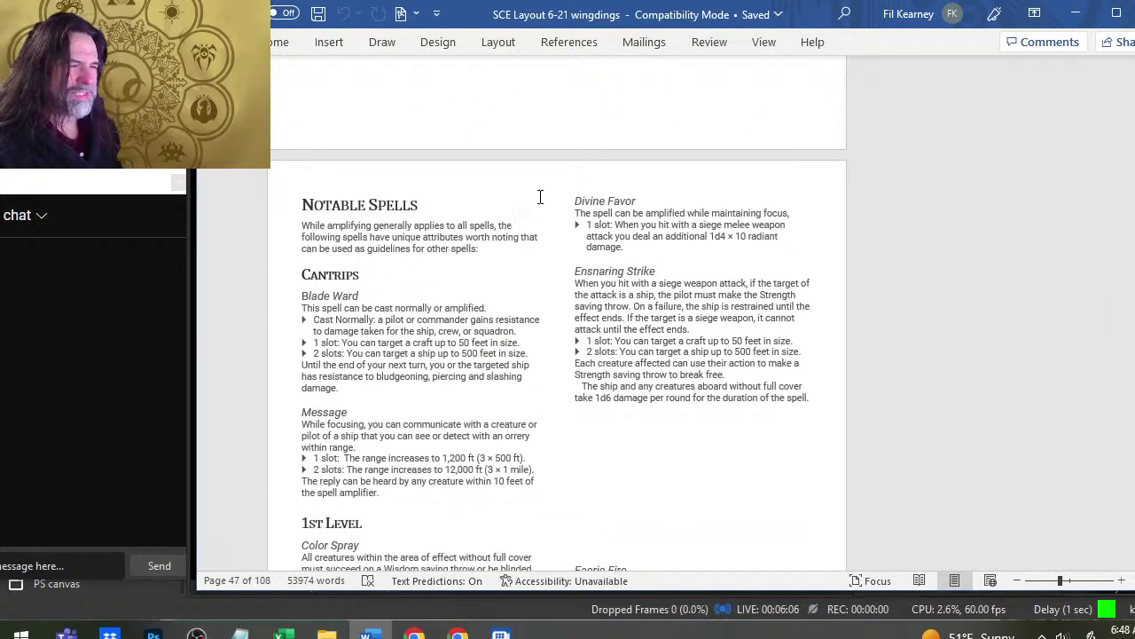
pyautogui.scroll(-20, 550, 179)
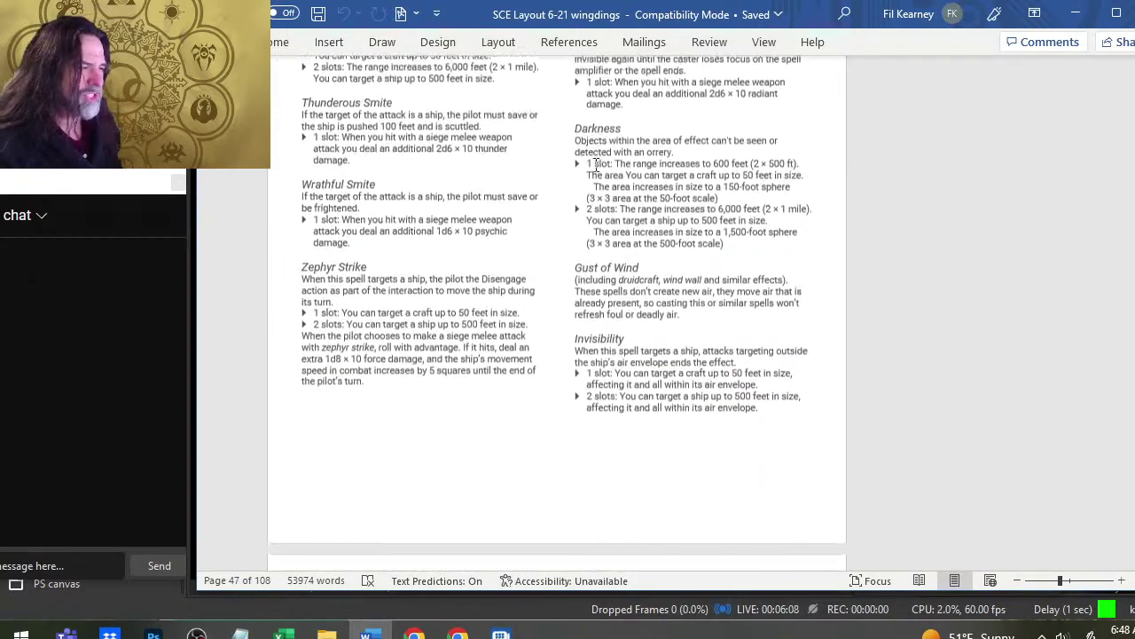
# - Switch to Photoshop and select pages 1 through 8 of spellcasting production.pdf for import
pyautogui.hotkey('alt', 'Tab')
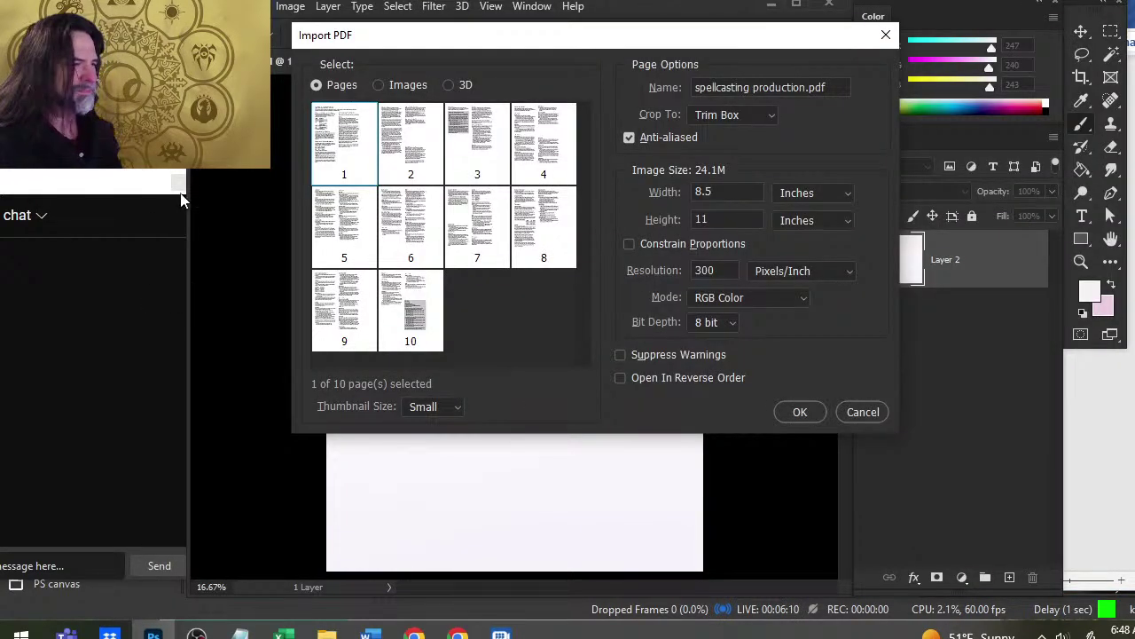
pyautogui.keyDown('shift'); pyautogui.click(406, 145); pyautogui.keyUp('shift')
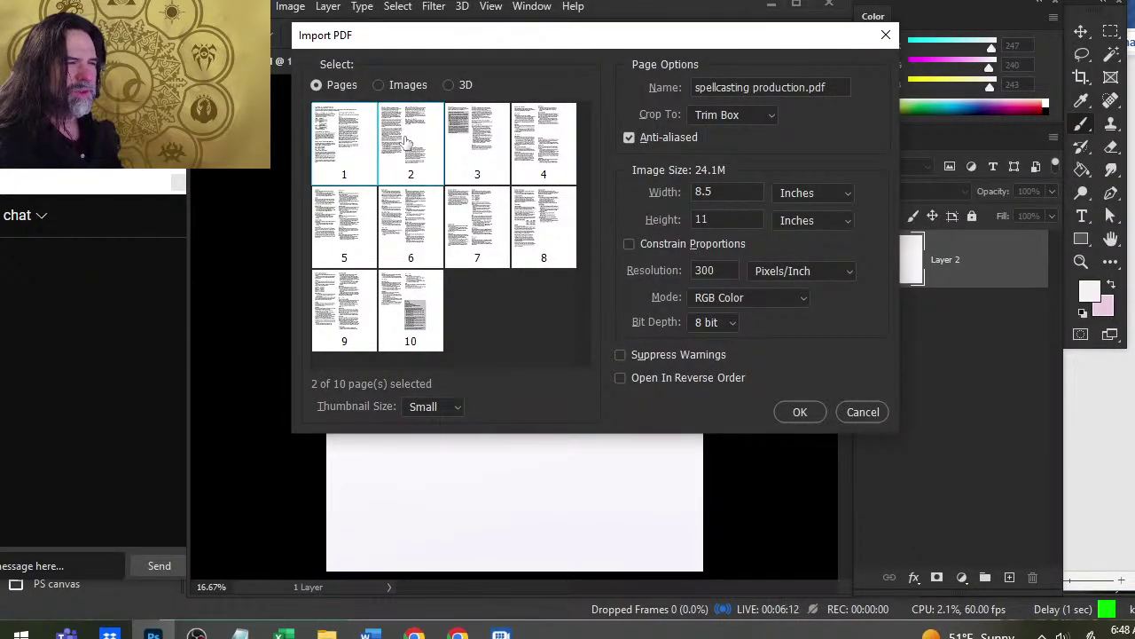
pyautogui.keyDown('shift'); pyautogui.click(525, 157); pyautogui.keyUp('shift')
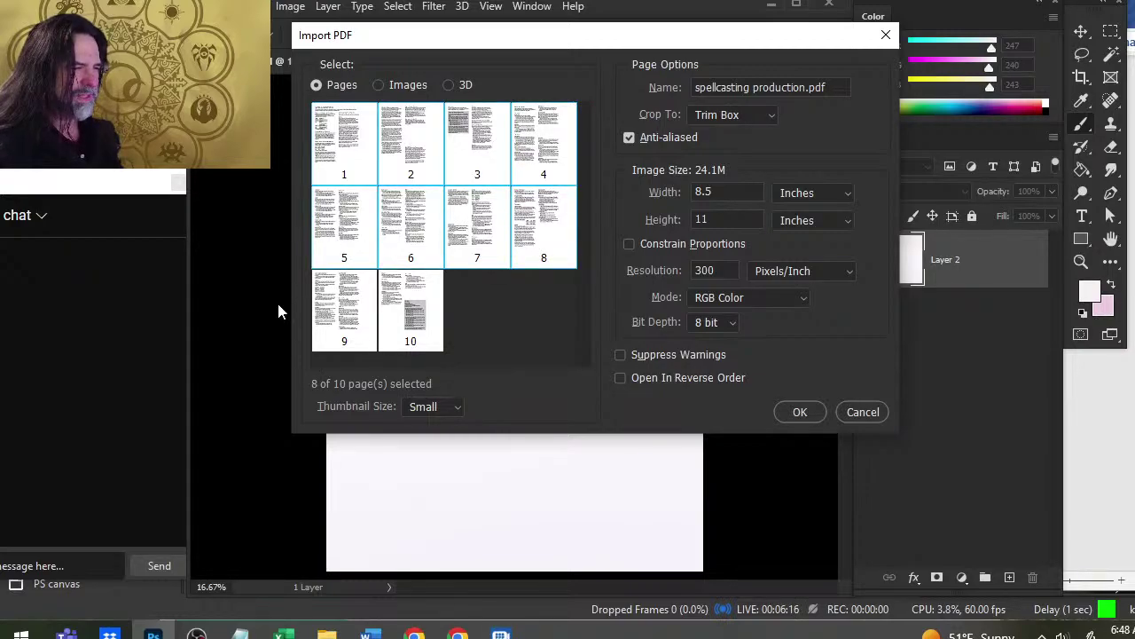
# - Return to the Word layout and examine the remaining Spellcasting pages, from Zephyr Strike through the Create Ship spell to the Exploration chapter
pyautogui.hotkey('alt', 'Tab')
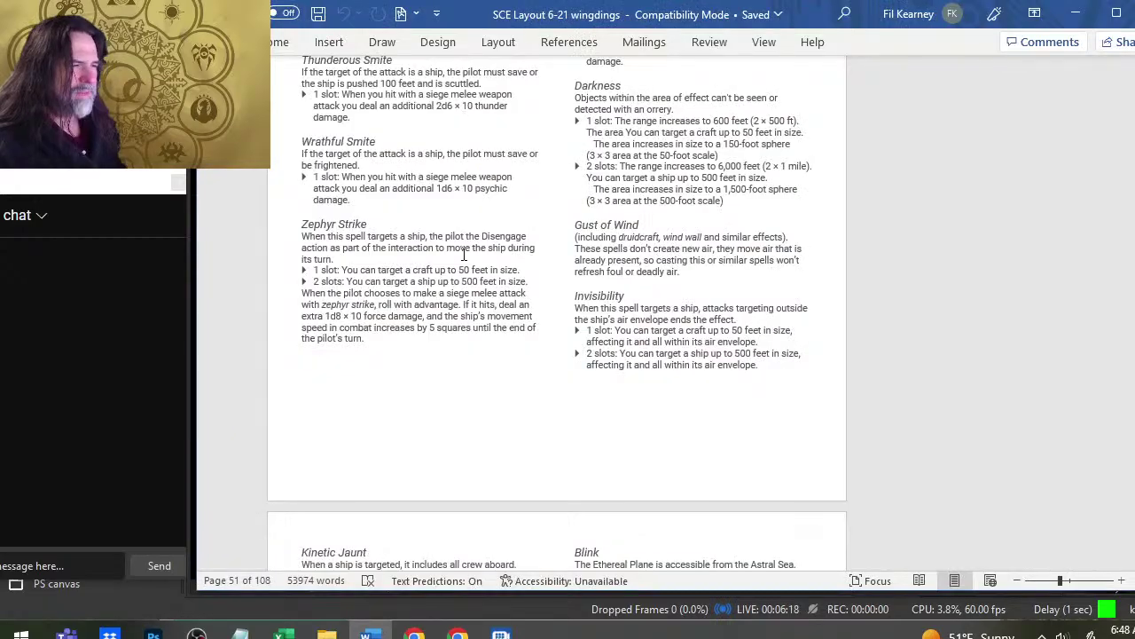
pyautogui.scroll(5, 512, 261)
pyautogui.scroll(-10, 546, 256)
pyautogui.scroll(-15, 546, 256)
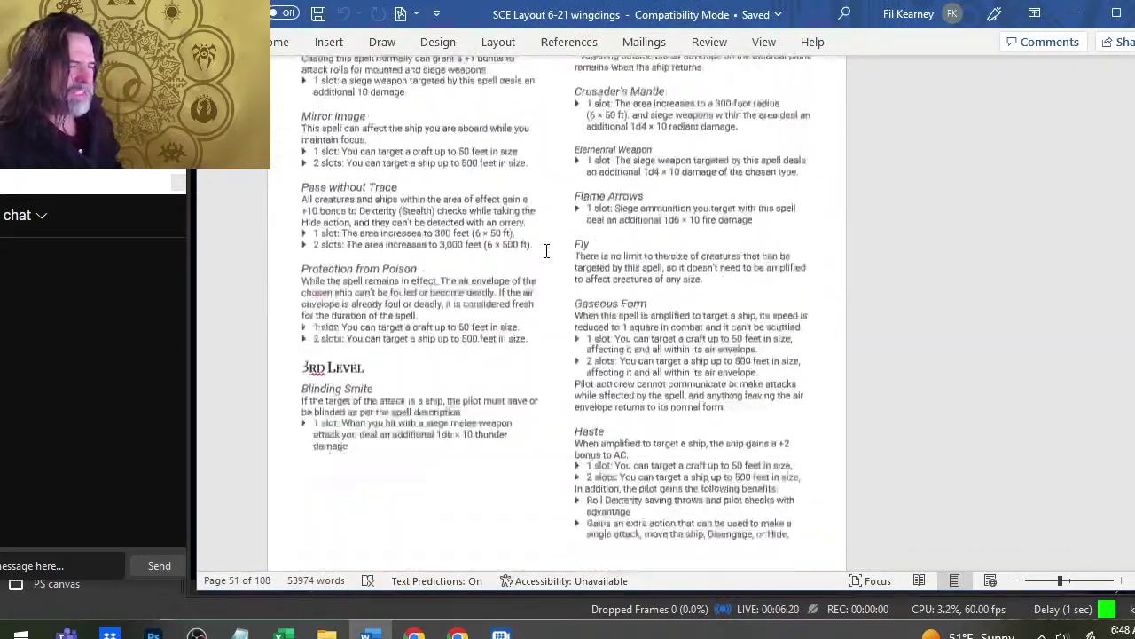
pyautogui.scroll(-15, 568, 247)
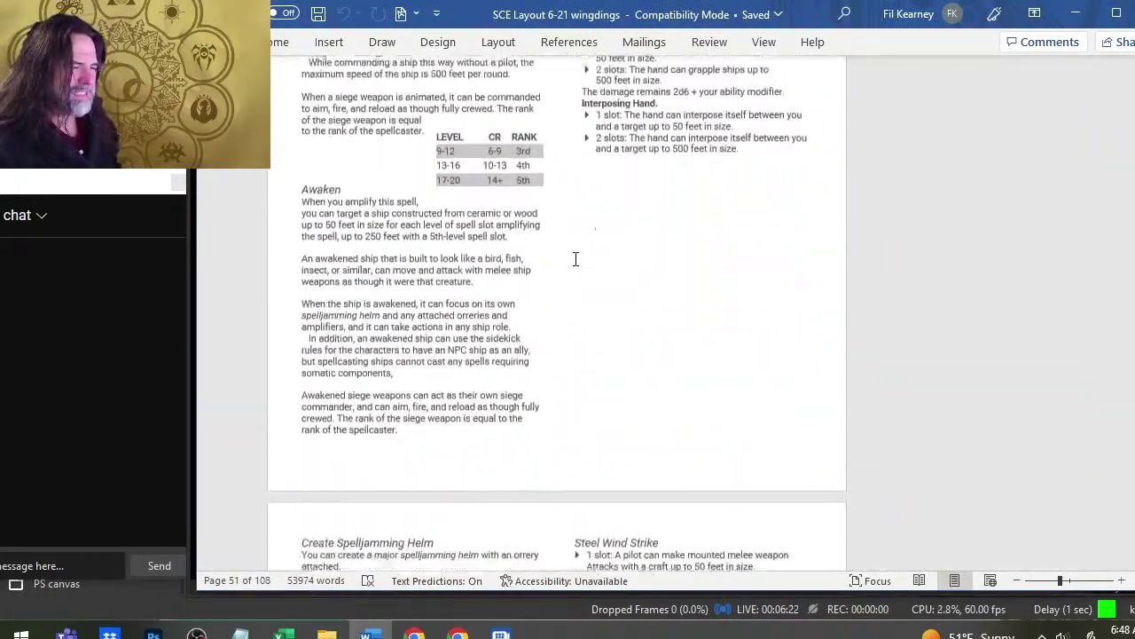
pyautogui.scroll(-15, 559, 246)
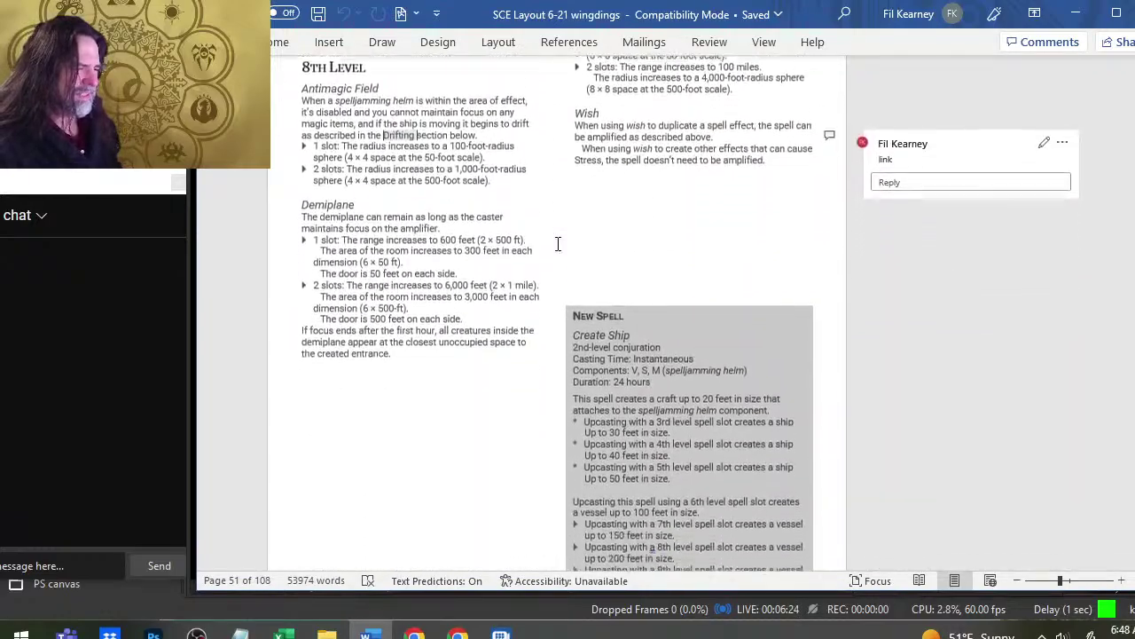
pyautogui.scroll(-12, 558, 244)
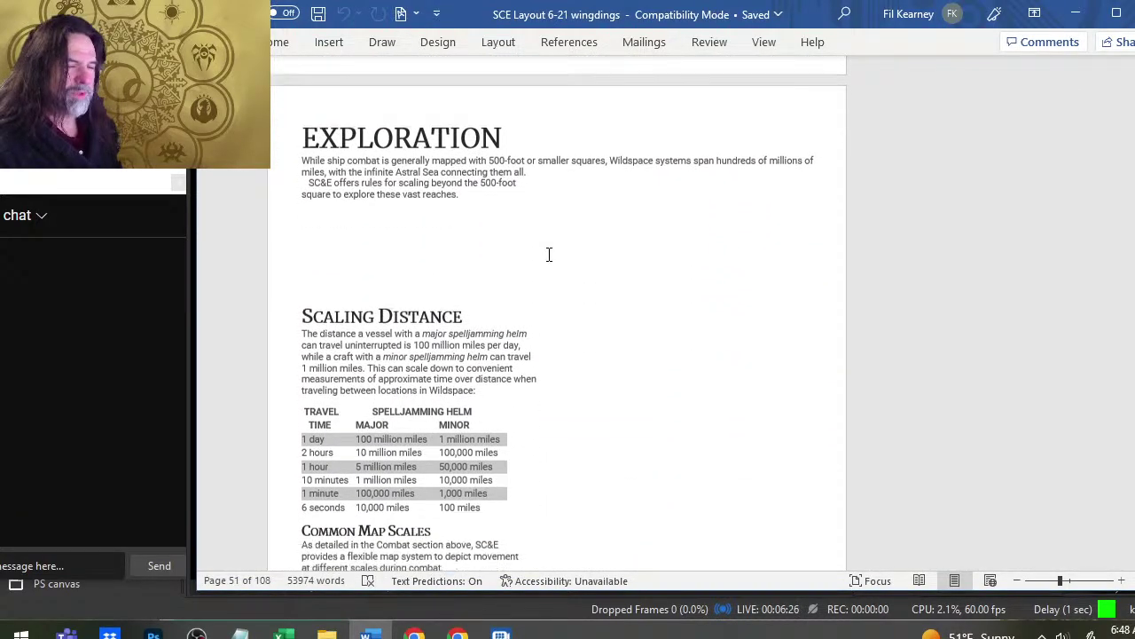
pyautogui.scroll(10, 536, 256)
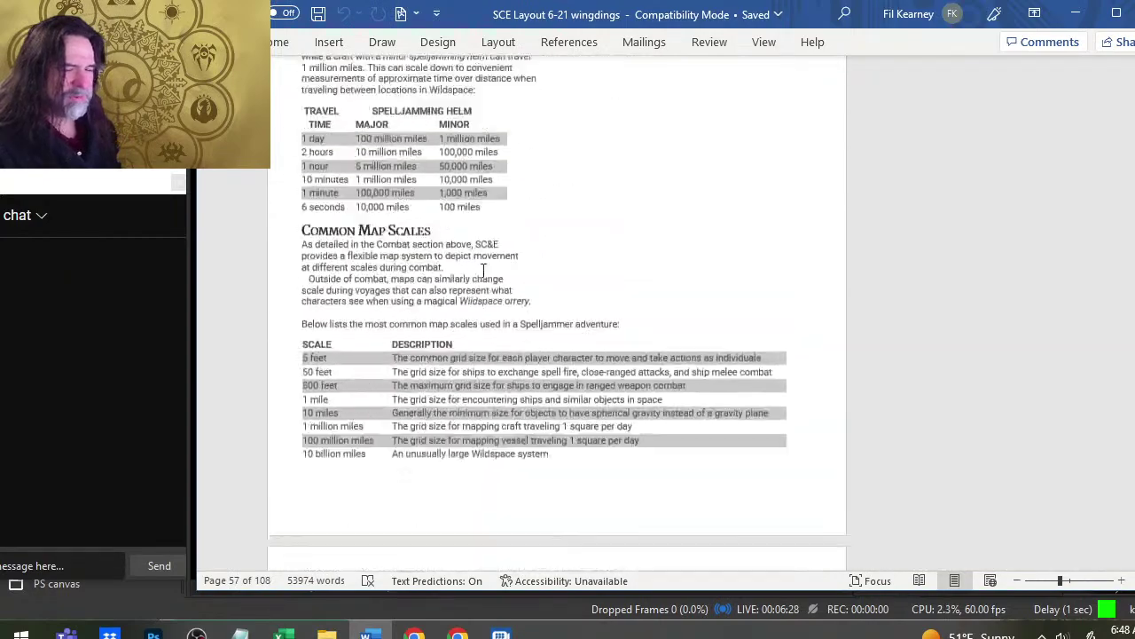
# - Switch to Photoshop and import all ten pages of spellcasting production.pdf as separate documents
pyautogui.hotkey('alt', 'Tab')
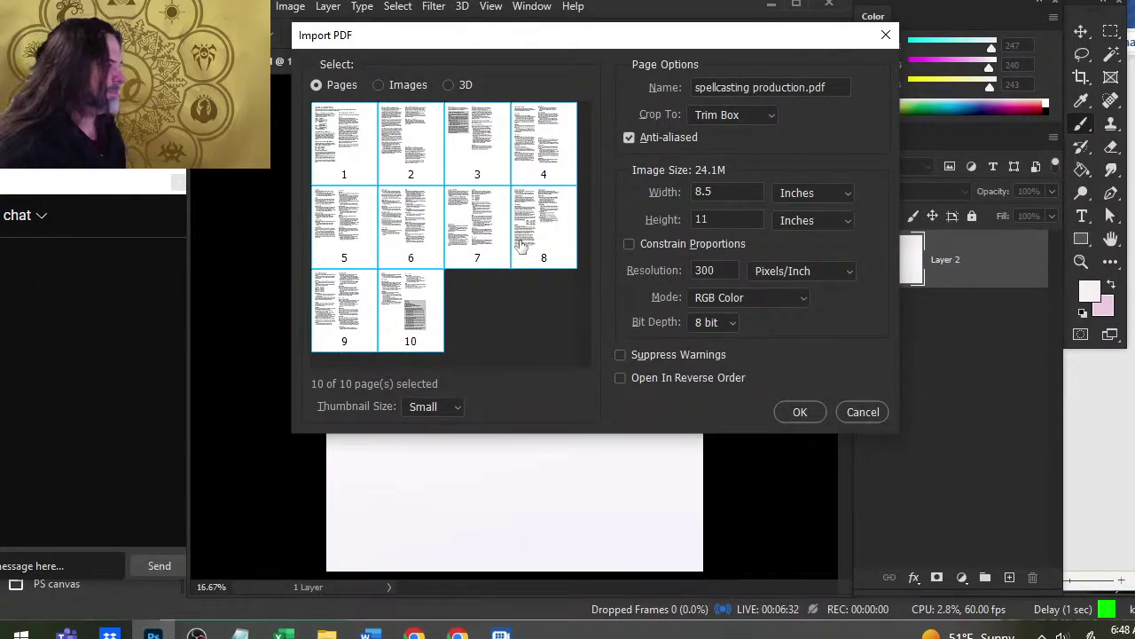
pyautogui.click(799, 410)
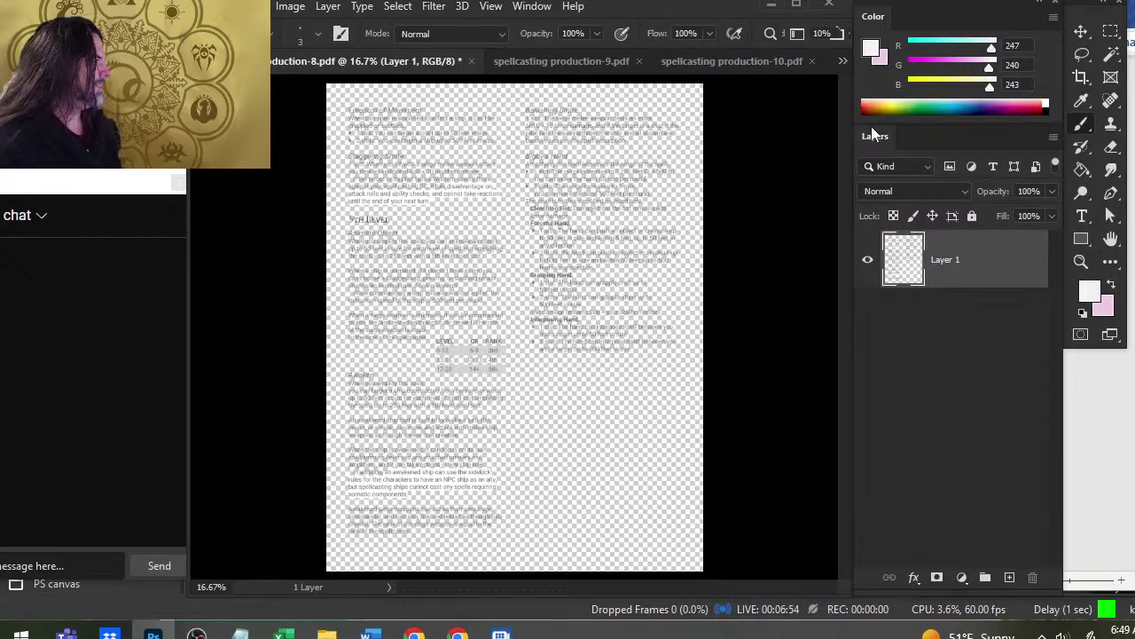
# - Hide the Photoshop panels and widen the application window to make room for more of the imported documents
pyautogui.press('Tab')
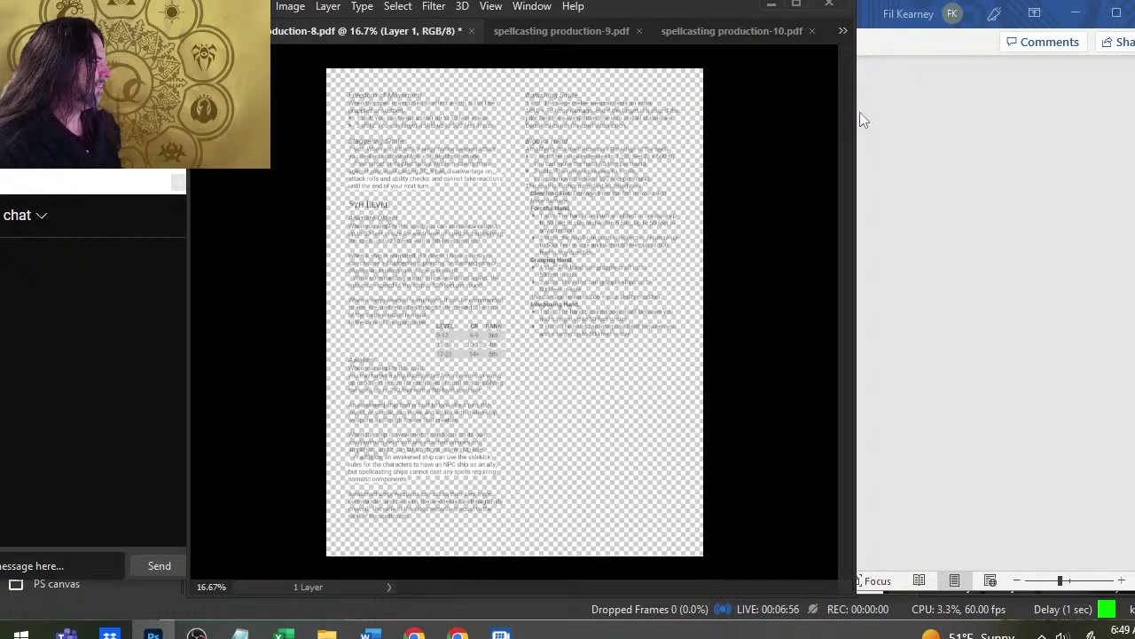
pyautogui.moveTo(896, 107); pyautogui.dragTo(1033, 124)
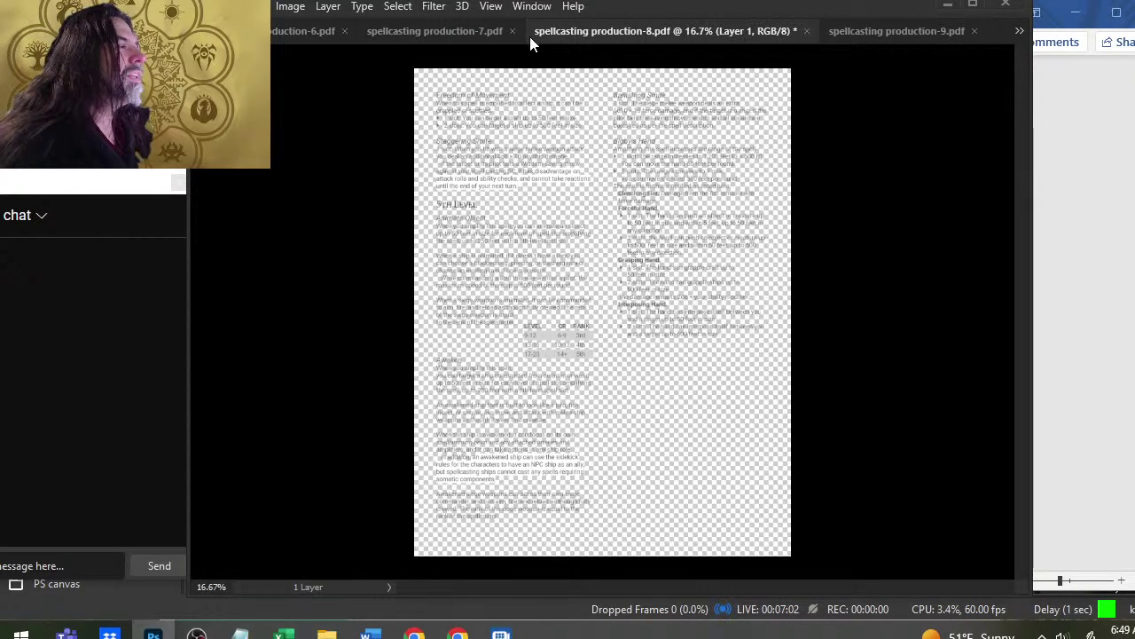
pyautogui.hotkey('alt', 'Tab')
pyautogui.hotkey('alt', 'Tab')
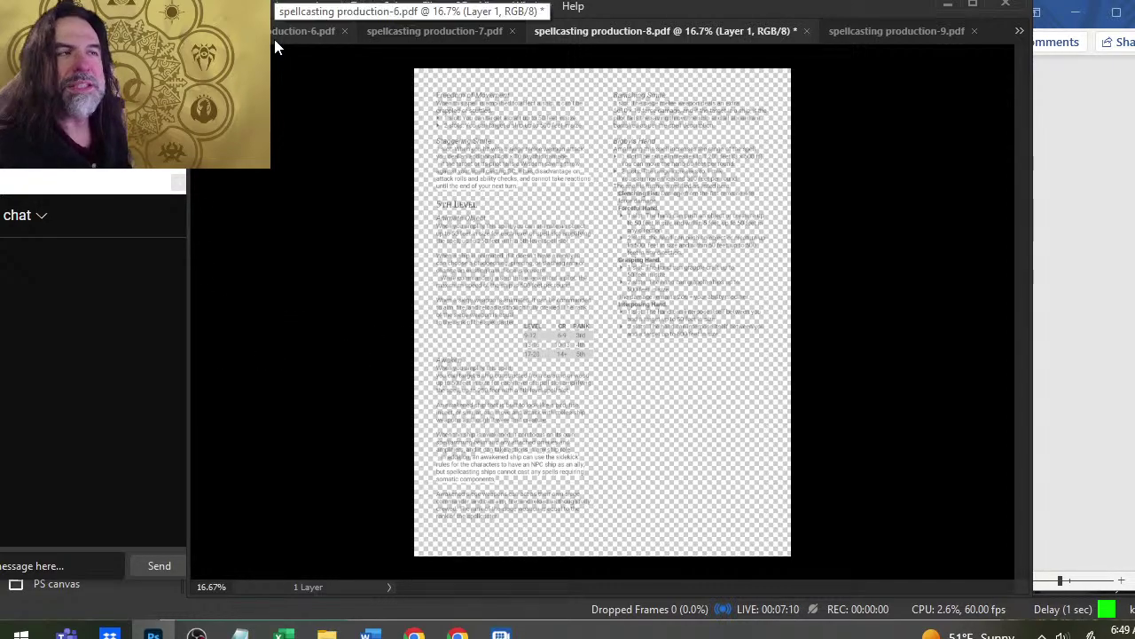
# - Detach spellcasting production pages 6, 7, 8, 9 and 10 from the main window as separate floating windows
pyautogui.moveTo(273, 38); pyautogui.dragTo(504, 189)
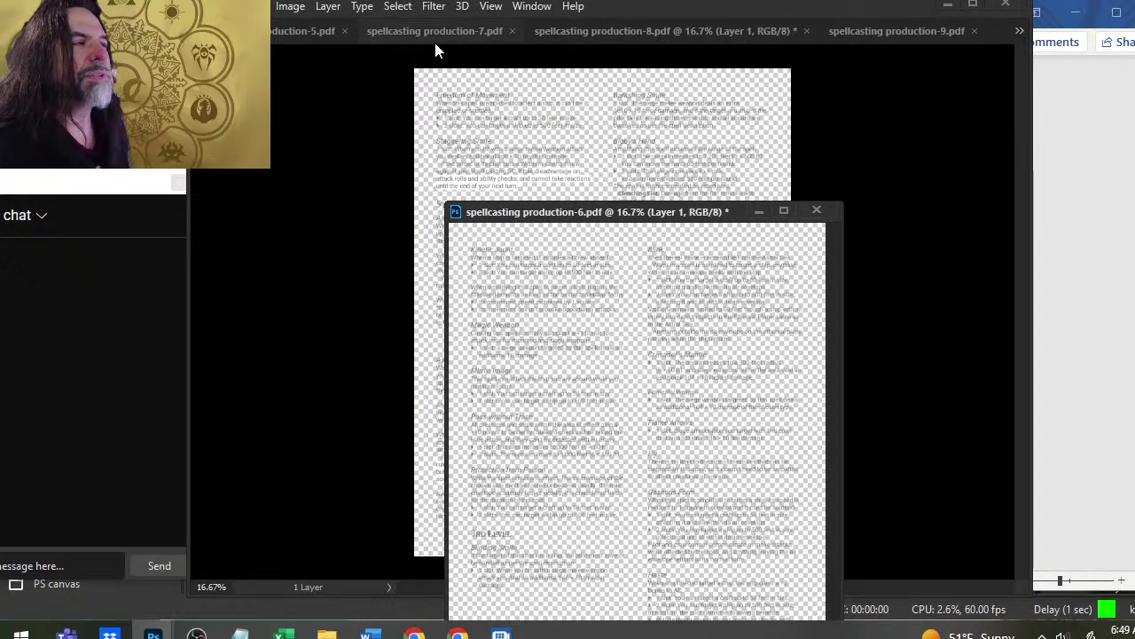
pyautogui.moveTo(422, 37); pyautogui.dragTo(558, 140)
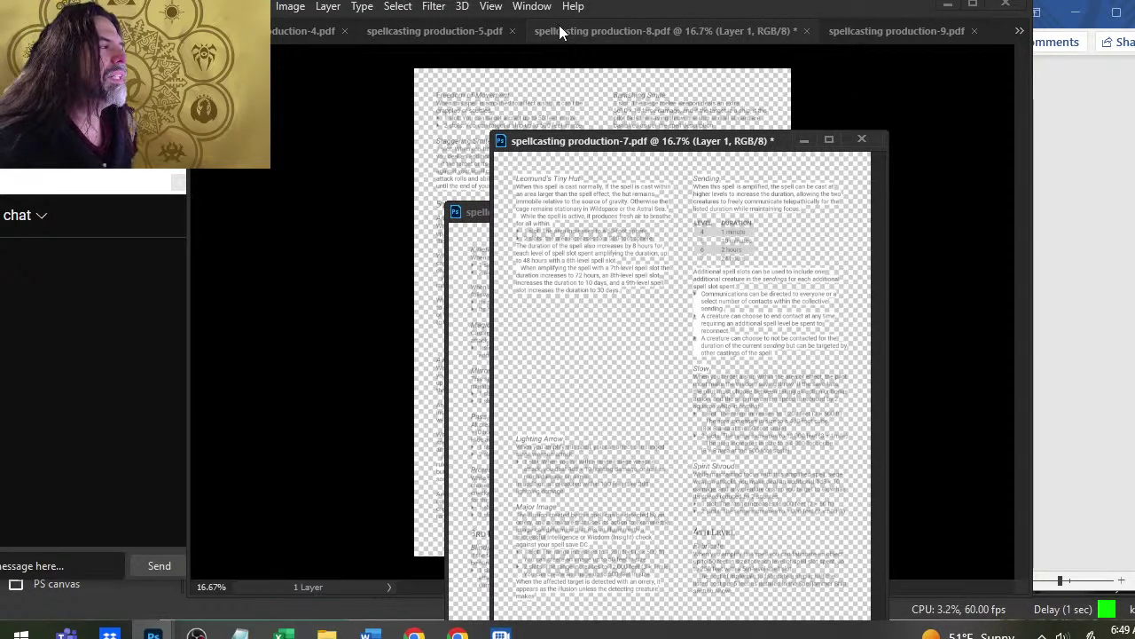
pyautogui.moveTo(560, 29); pyautogui.dragTo(586, 89)
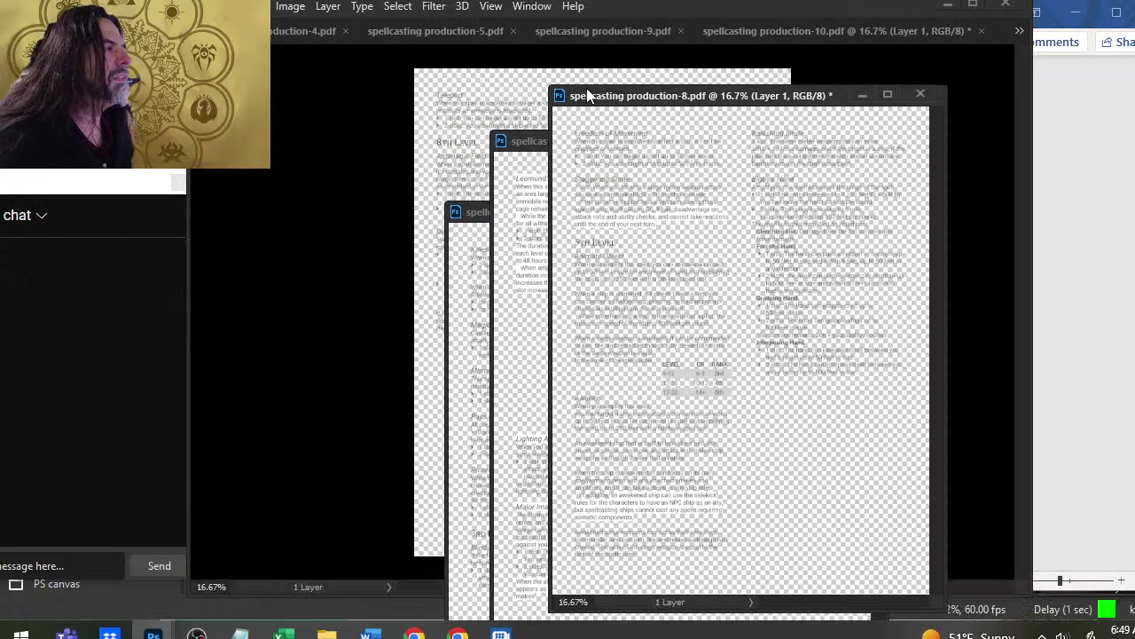
pyautogui.moveTo(624, 27); pyautogui.dragTo(727, 56)
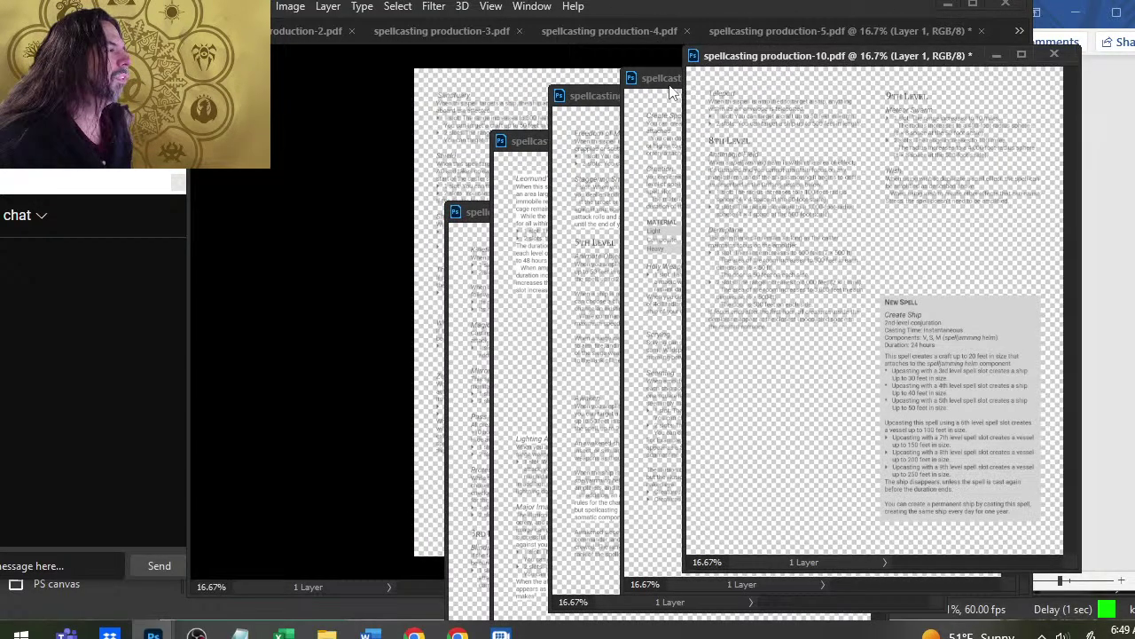
# - Arrange the floating windows for pages 9, 8, 7 and 6 in a descending cascade over the page 10 window
pyautogui.click(664, 88)
pyautogui.moveTo(677, 85); pyautogui.dragTo(754, 85)
pyautogui.click(623, 100)
pyautogui.moveTo(624, 101); pyautogui.dragTo(792, 106)
pyautogui.click(604, 147)
pyautogui.moveTo(603, 147); pyautogui.dragTo(845, 133)
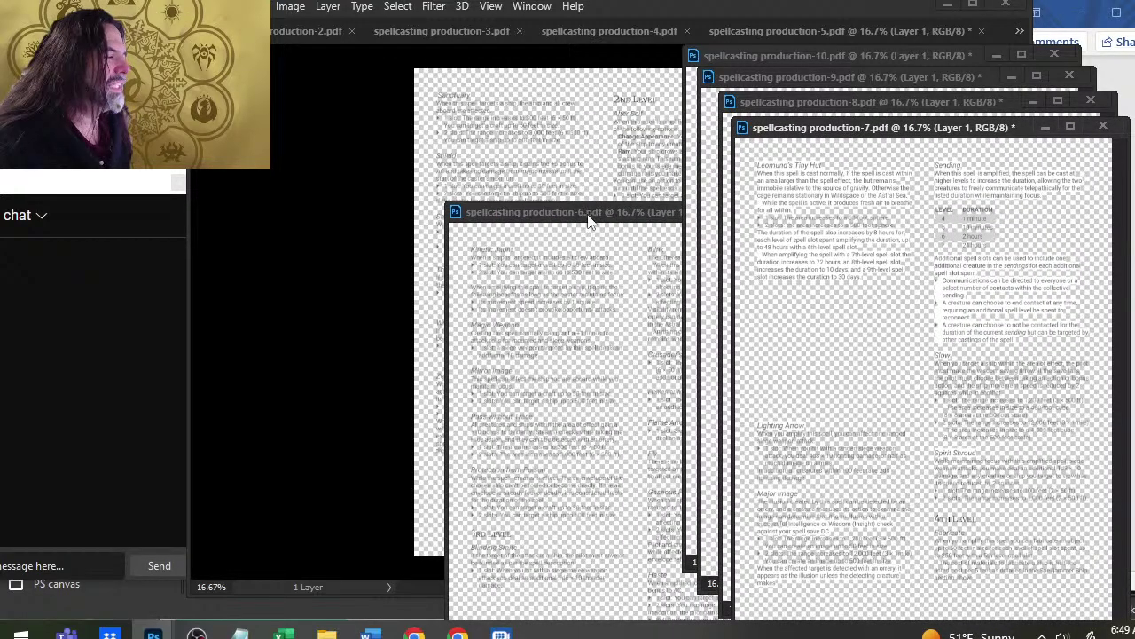
pyautogui.moveTo(588, 220); pyautogui.dragTo(891, 158)
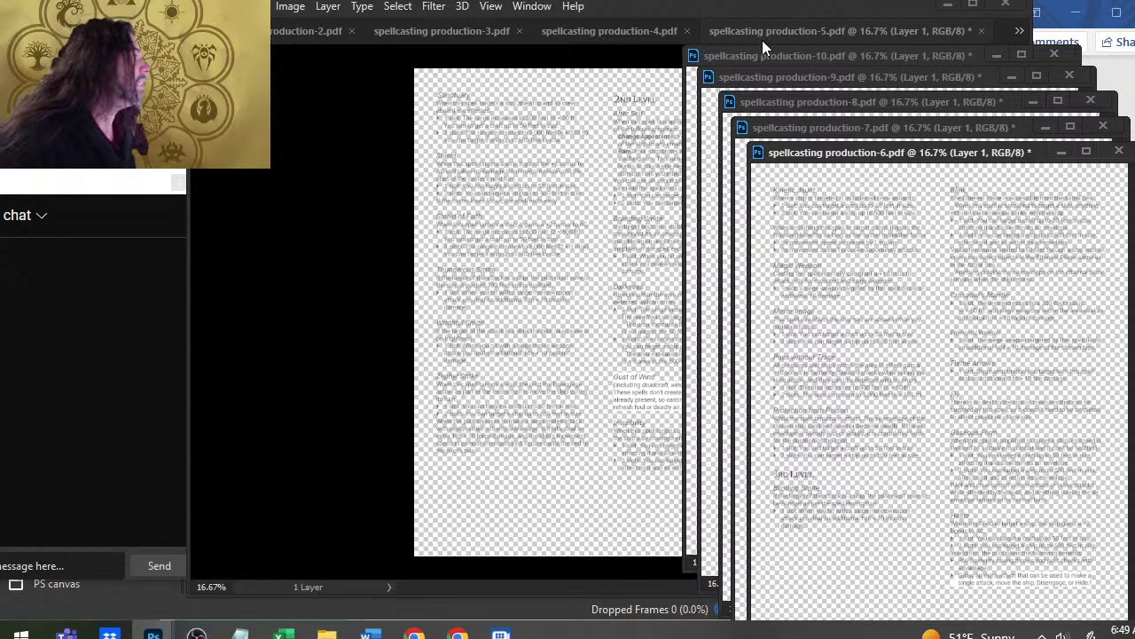
# - Float spellcasting production pages 5 down to 1 as separate windows continuing the cascade, and close SCE Cover.jpg
pyautogui.moveTo(762, 40); pyautogui.dragTo(810, 183)
pyautogui.moveTo(742, 33); pyautogui.dragTo(800, 208)
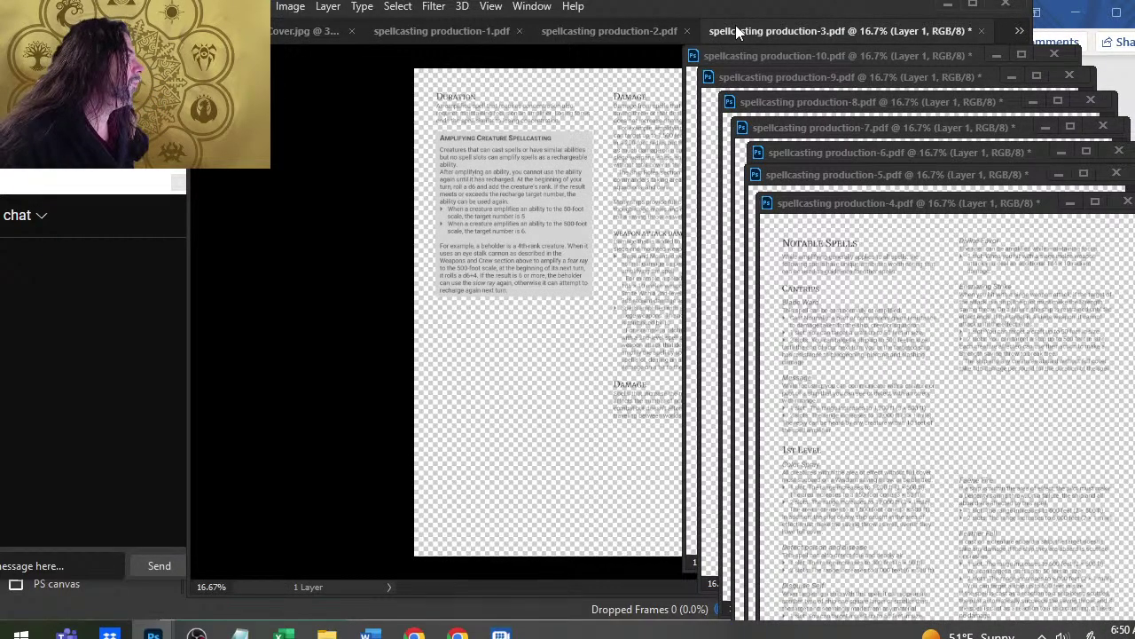
pyautogui.moveTo(735, 25); pyautogui.dragTo(818, 224)
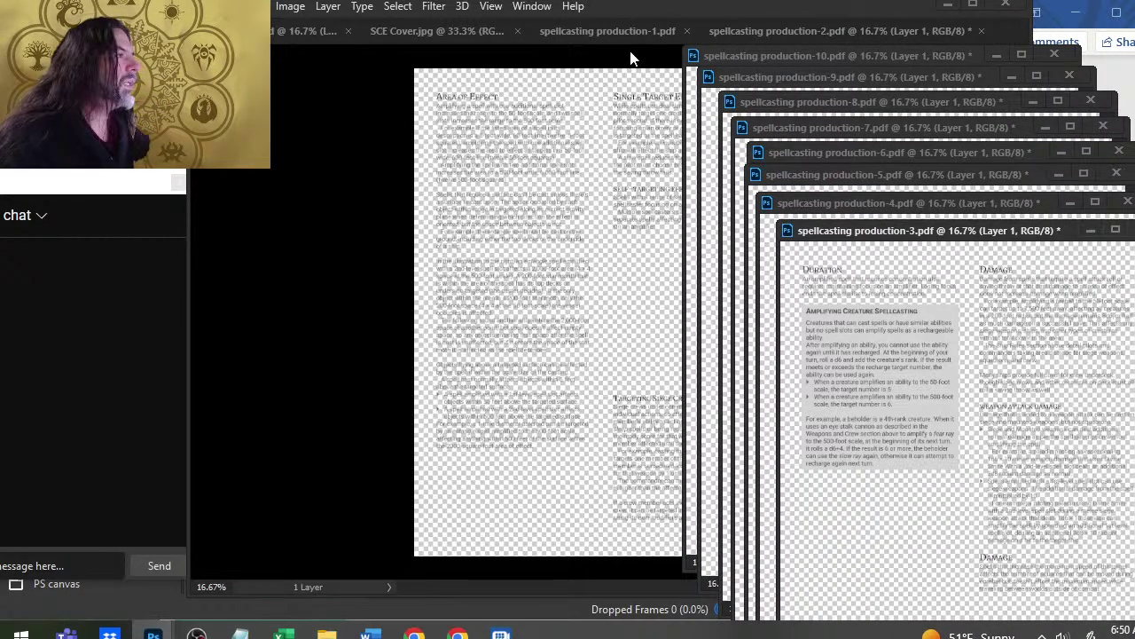
pyautogui.moveTo(741, 27); pyautogui.dragTo(839, 261)
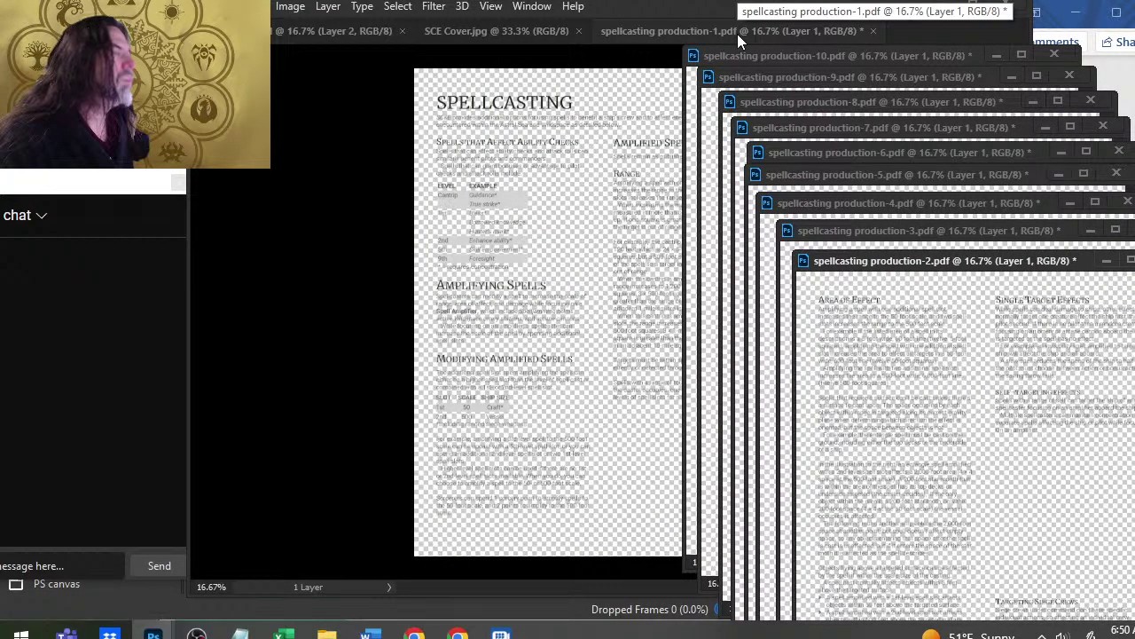
pyautogui.moveTo(725, 32); pyautogui.dragTo(923, 293)
pyautogui.click(492, 36)
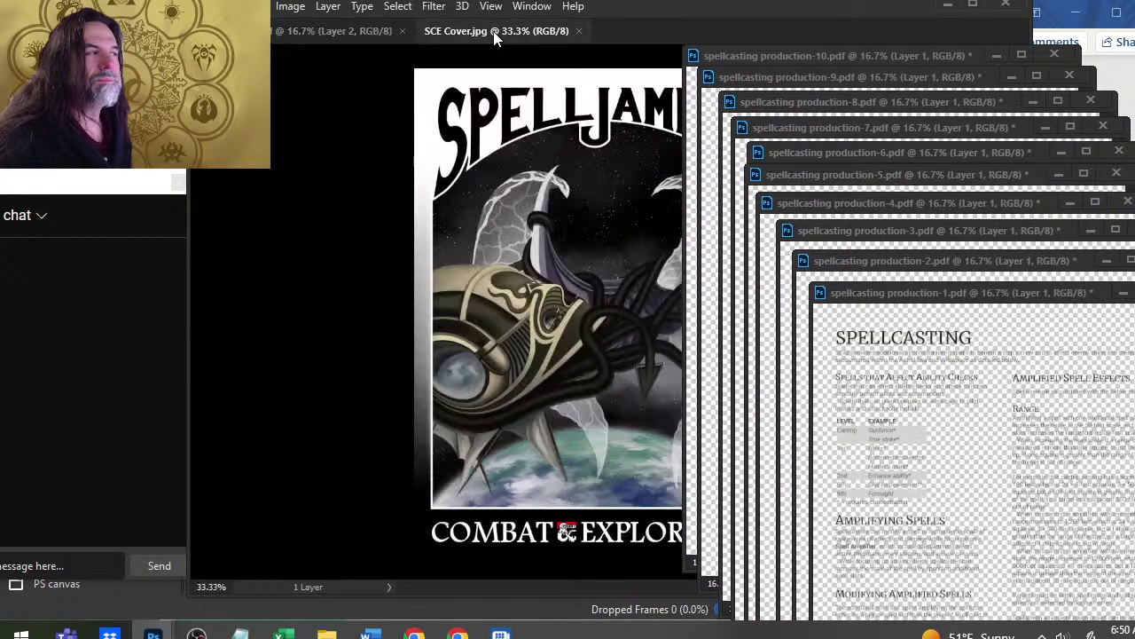
pyautogui.click(581, 31)
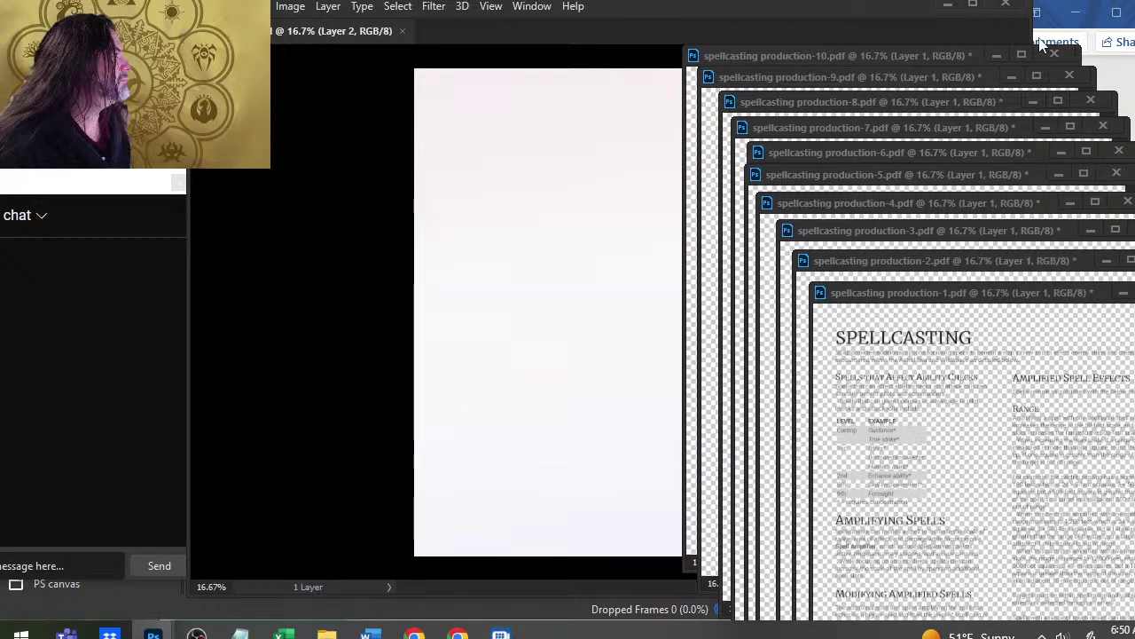
# - Restore the Photoshop panels and narrow the main window so its edge meets the Color and Layers panels
pyautogui.press('Tab')
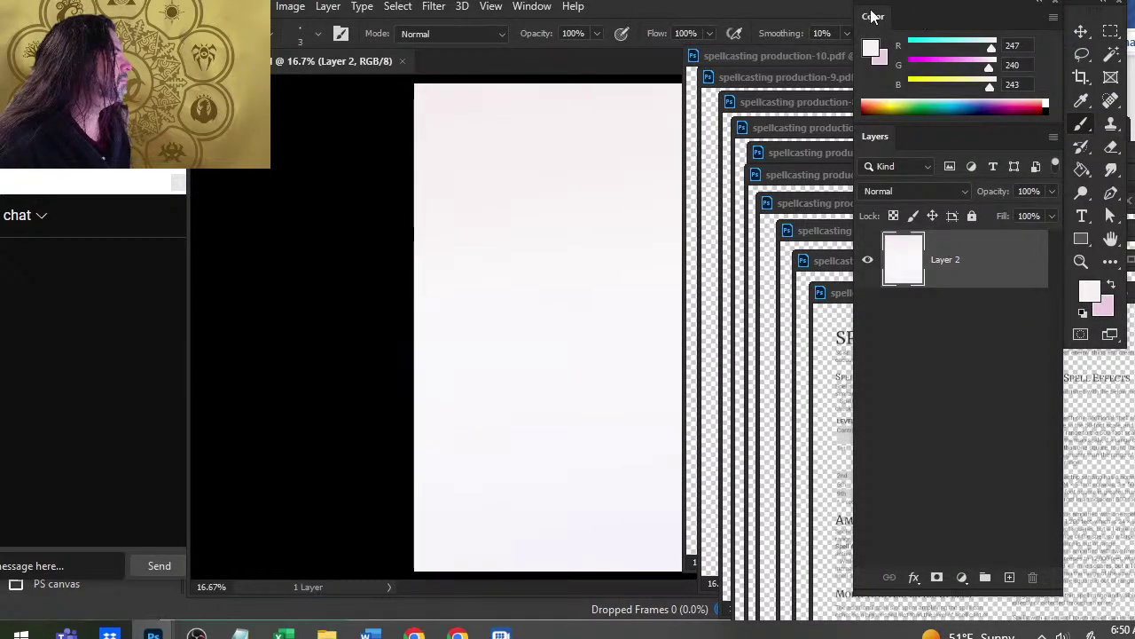
pyautogui.press('Tab')
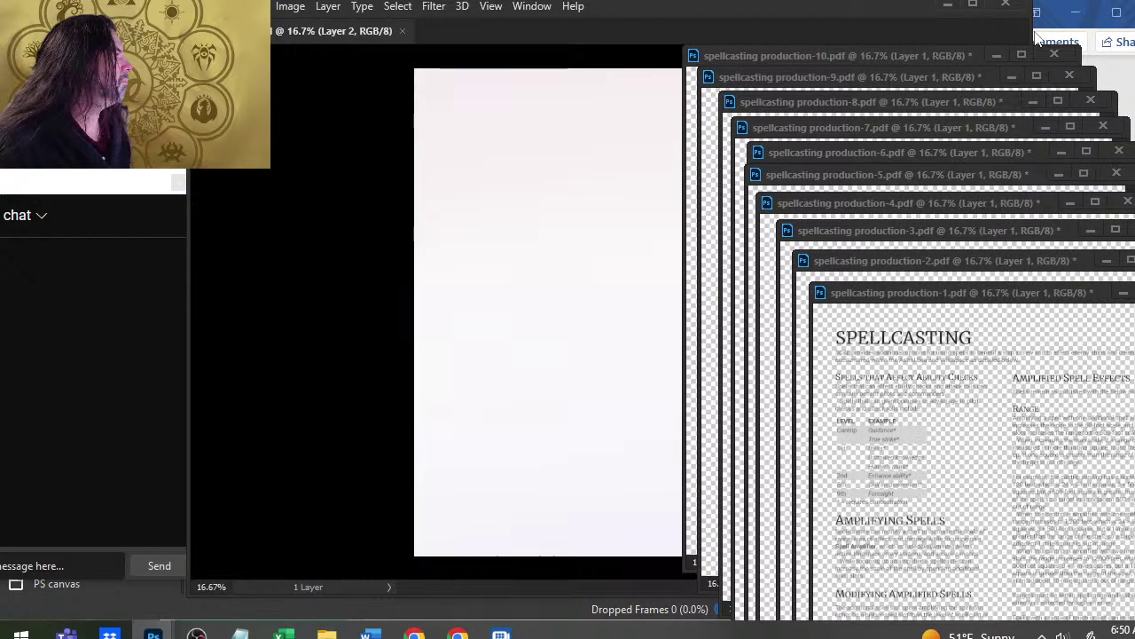
pyautogui.moveTo(1030, 29); pyautogui.dragTo(770, 36)
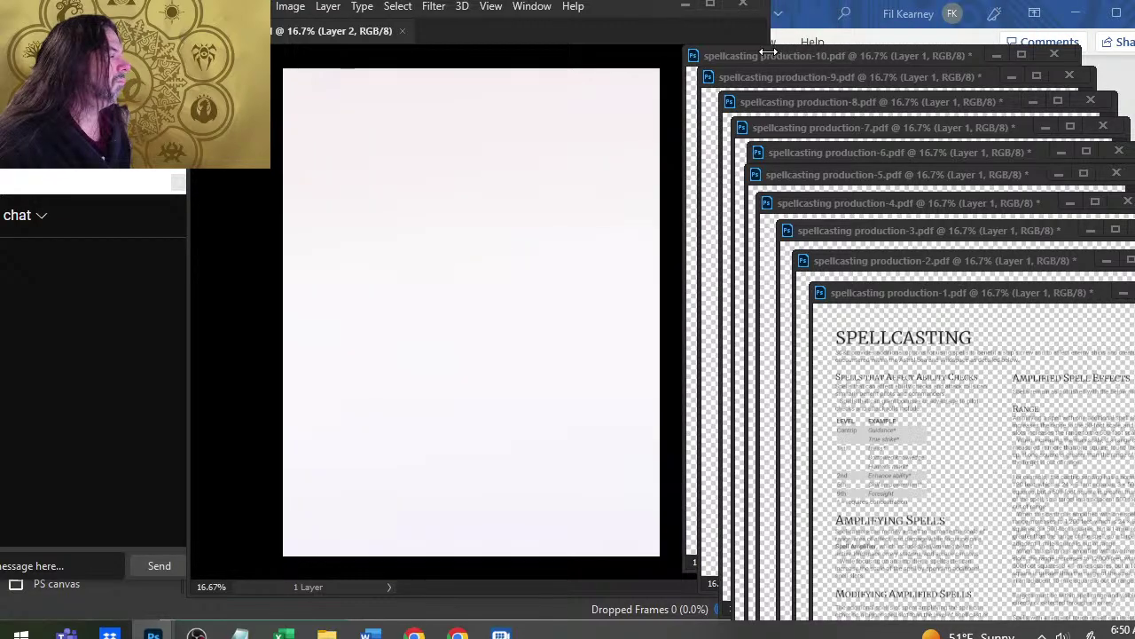
pyautogui.press('Tab')
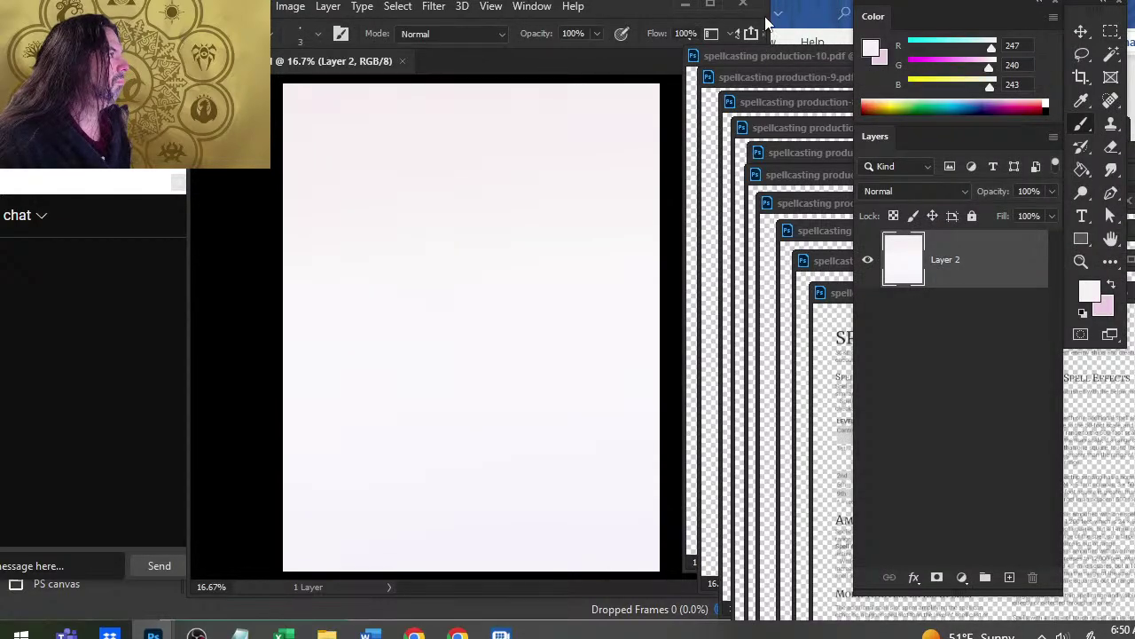
pyautogui.moveTo(770, 15); pyautogui.dragTo(850, 15)
# - Bring the spellcasting production-1 window over the blank page document and zoom its page out to about 9%
pyautogui.click(848, 294)
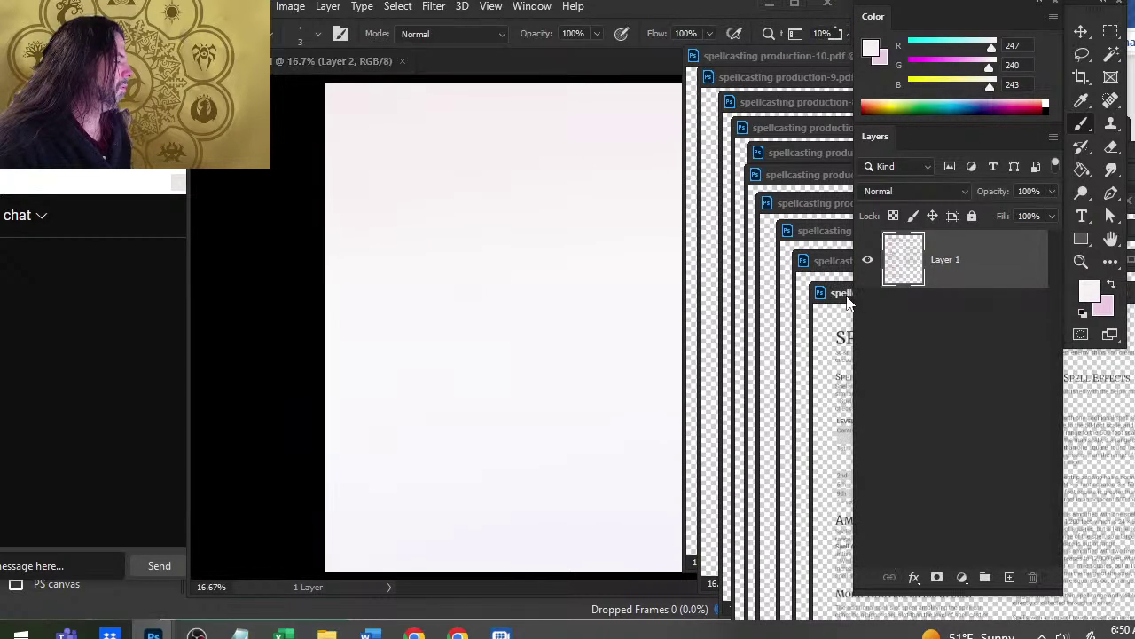
pyautogui.moveTo(842, 300); pyautogui.dragTo(382, 80)
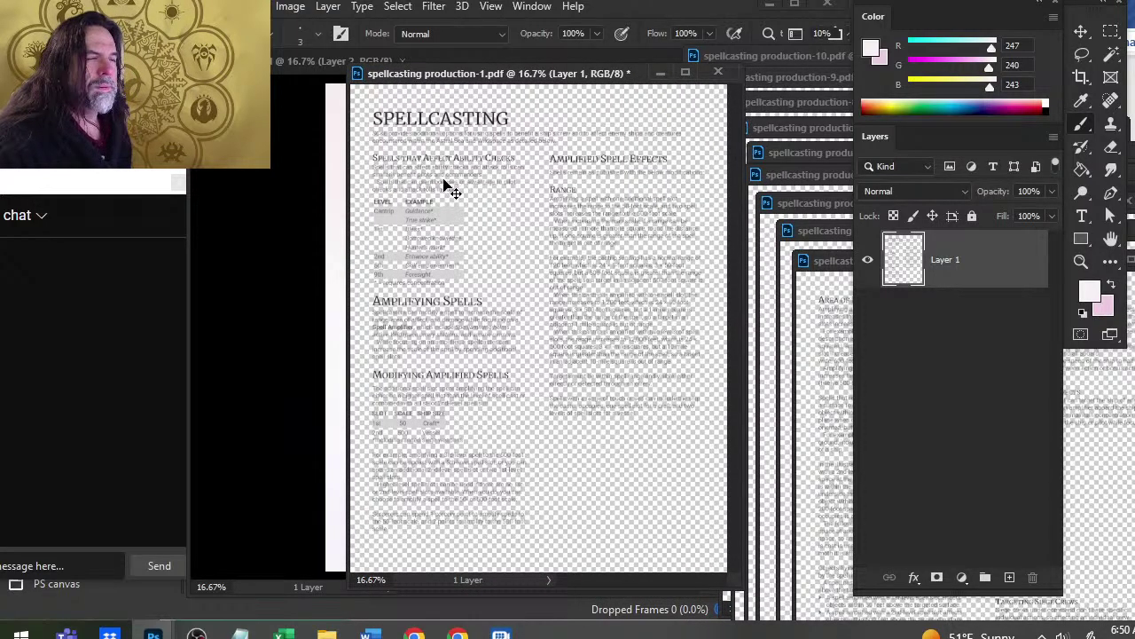
pyautogui.press('z')
pyautogui.moveTo(522, 249); pyautogui.dragTo(471, 243)
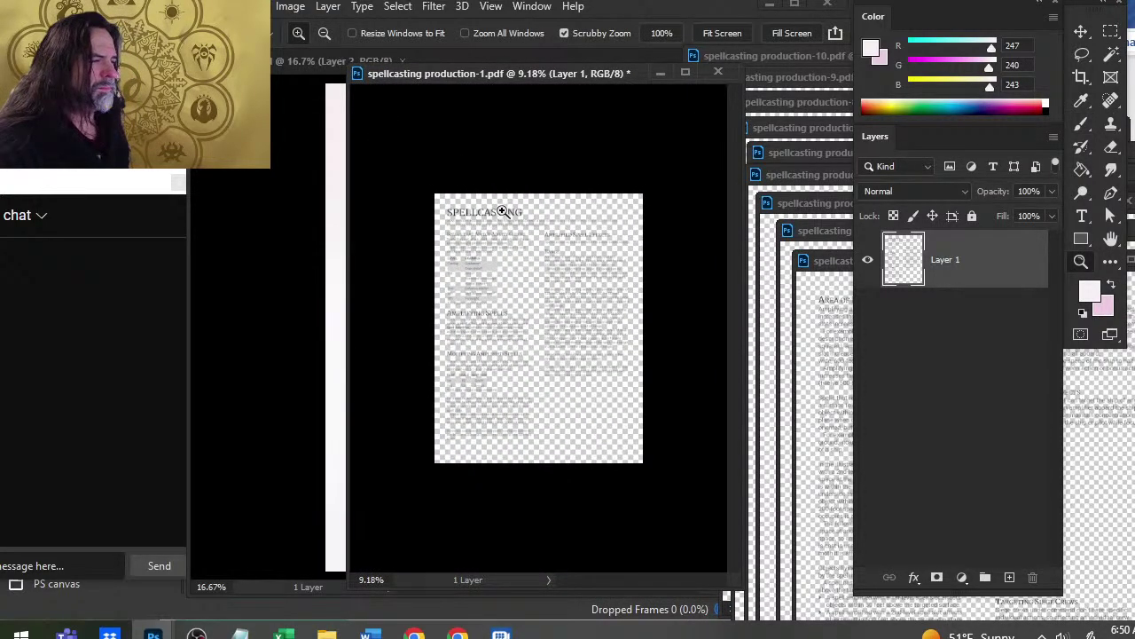
# - Select the entire first Spellcasting page, move its window down to expose the blank page, and make the blank page document active
pyautogui.press('l')
pyautogui.hotkey('ctrl', 'a')
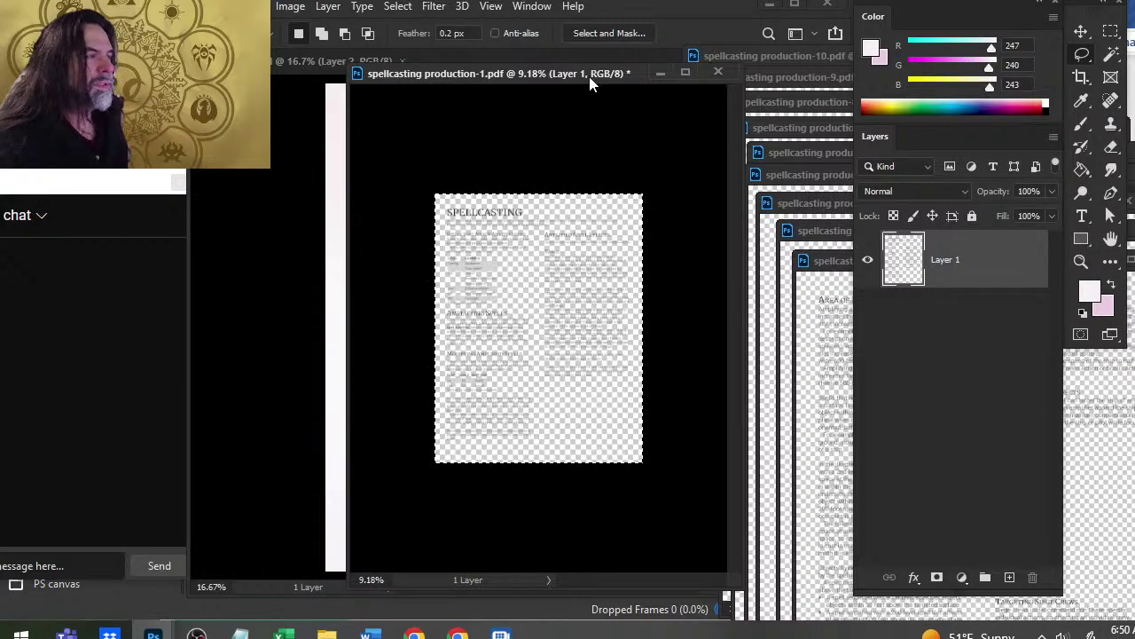
pyautogui.moveTo(550, 78); pyautogui.dragTo(627, 210)
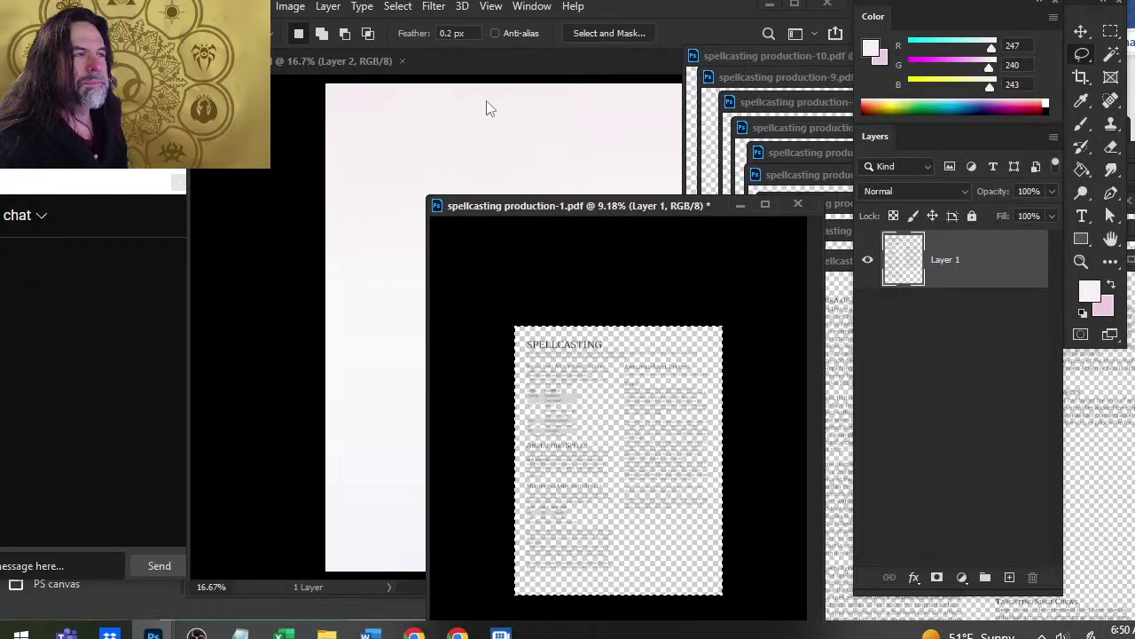
pyautogui.click(379, 61)
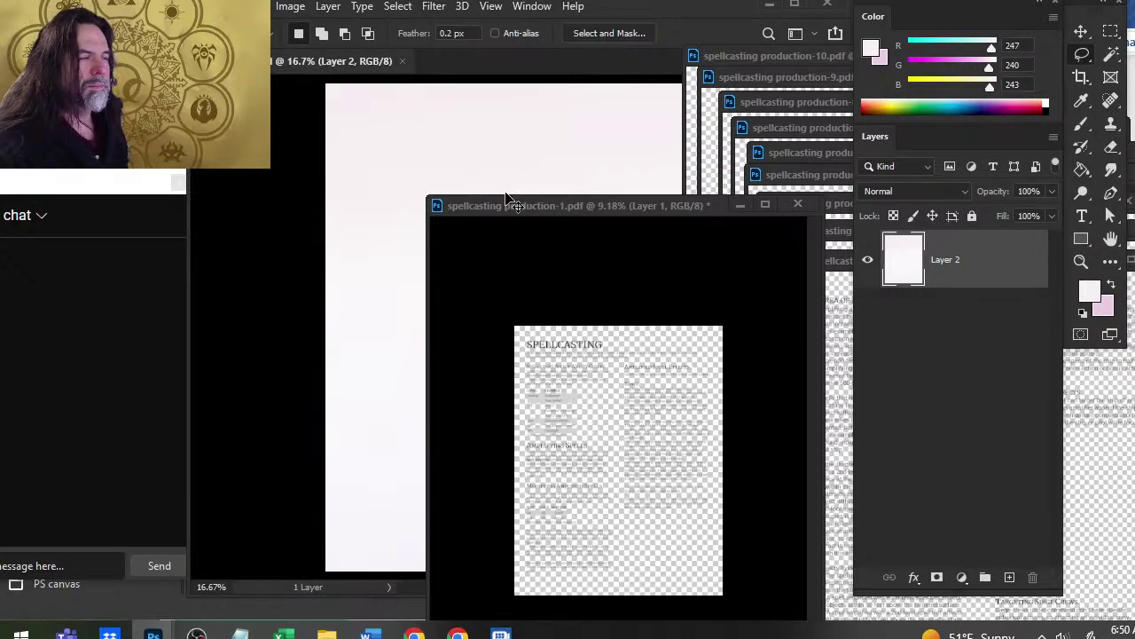
# - Paste the copied first Spellcasting page into the blank page document and close spellcasting production-1.pdf without saving
pyautogui.hotkey('ctrl', 'v')
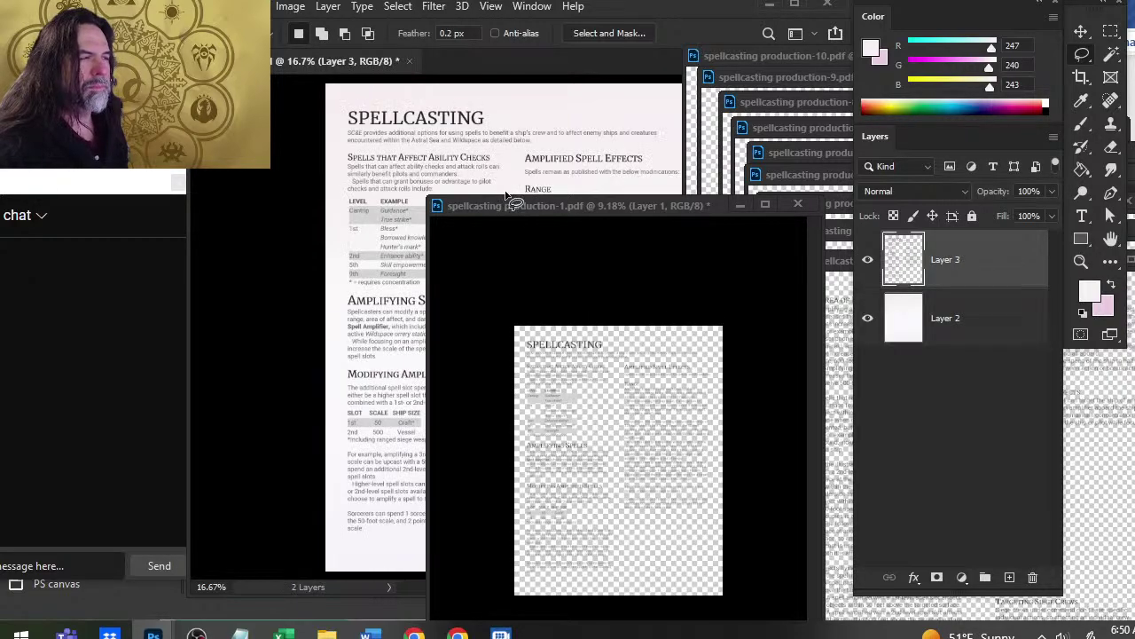
pyautogui.click(796, 205)
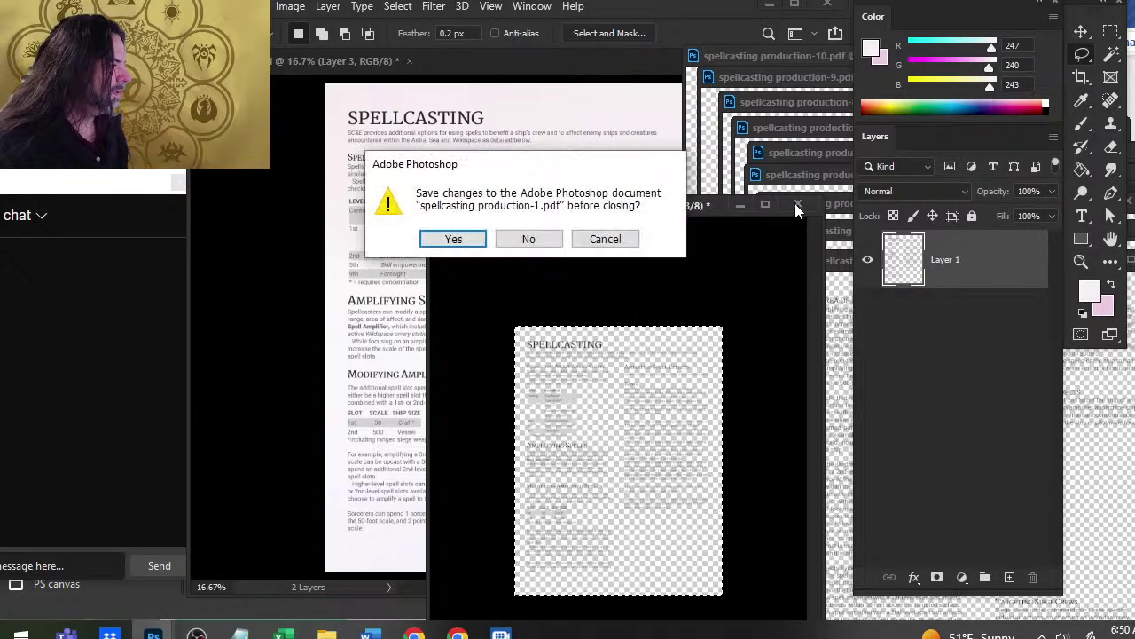
pyautogui.click(529, 239)
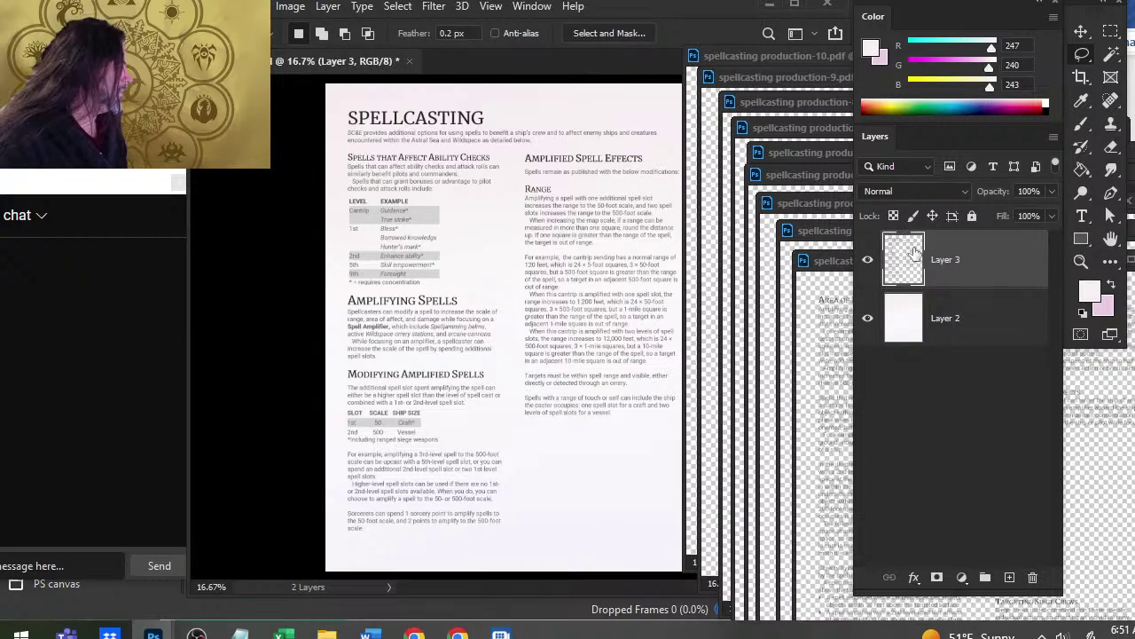
# - Rename the pasted first-page layer as page
pyautogui.doubleClick(943, 259)
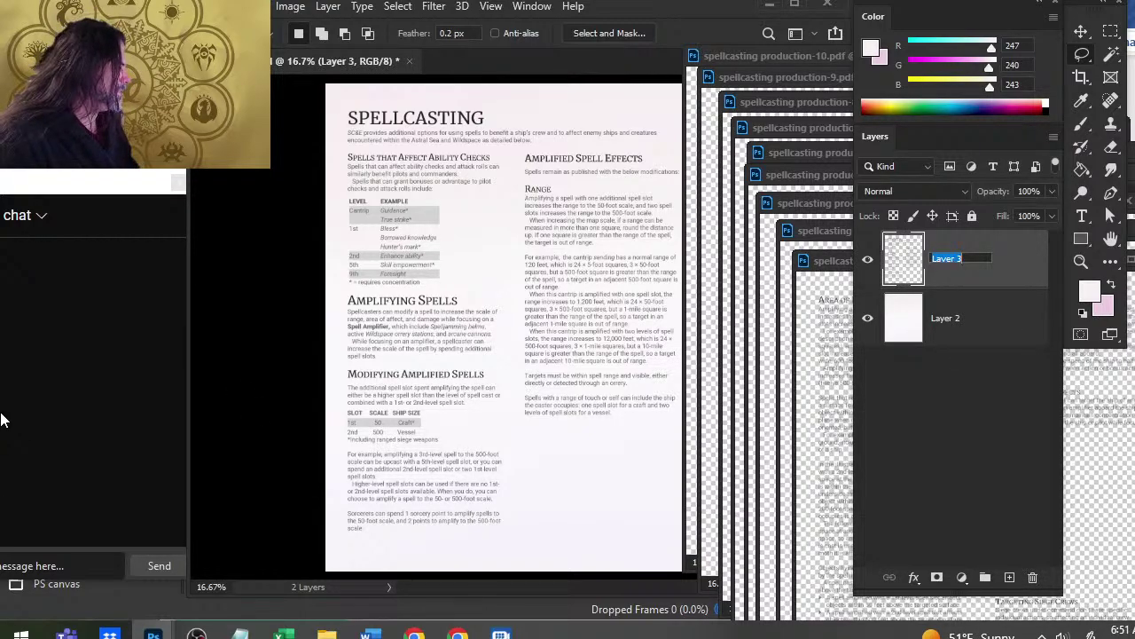
pyautogui.write('c')
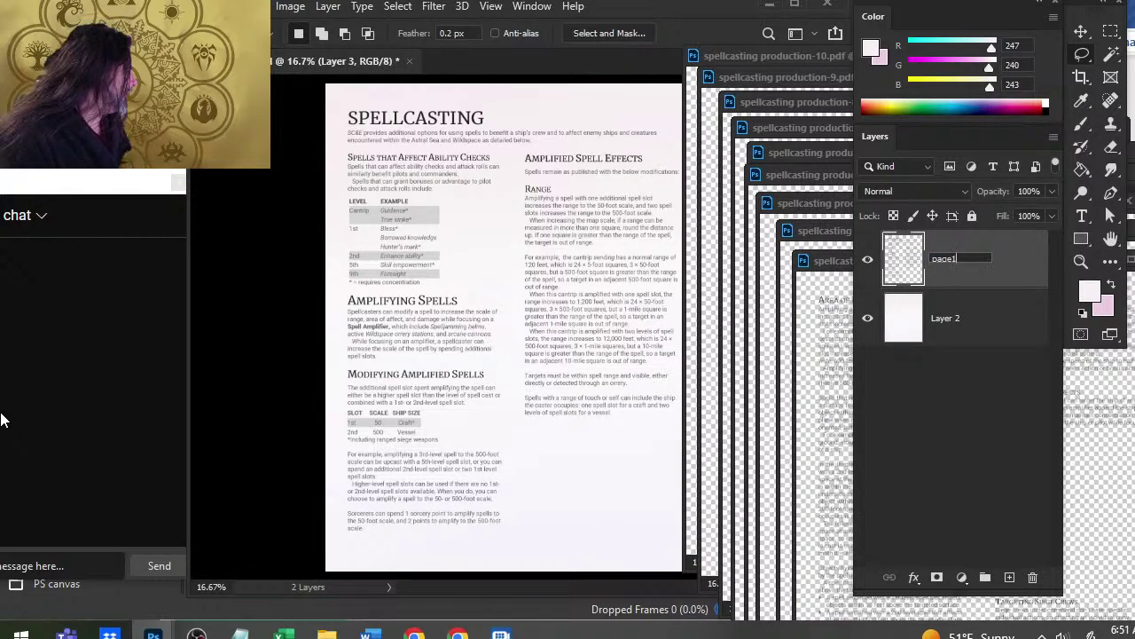
pyautogui.press('Return')
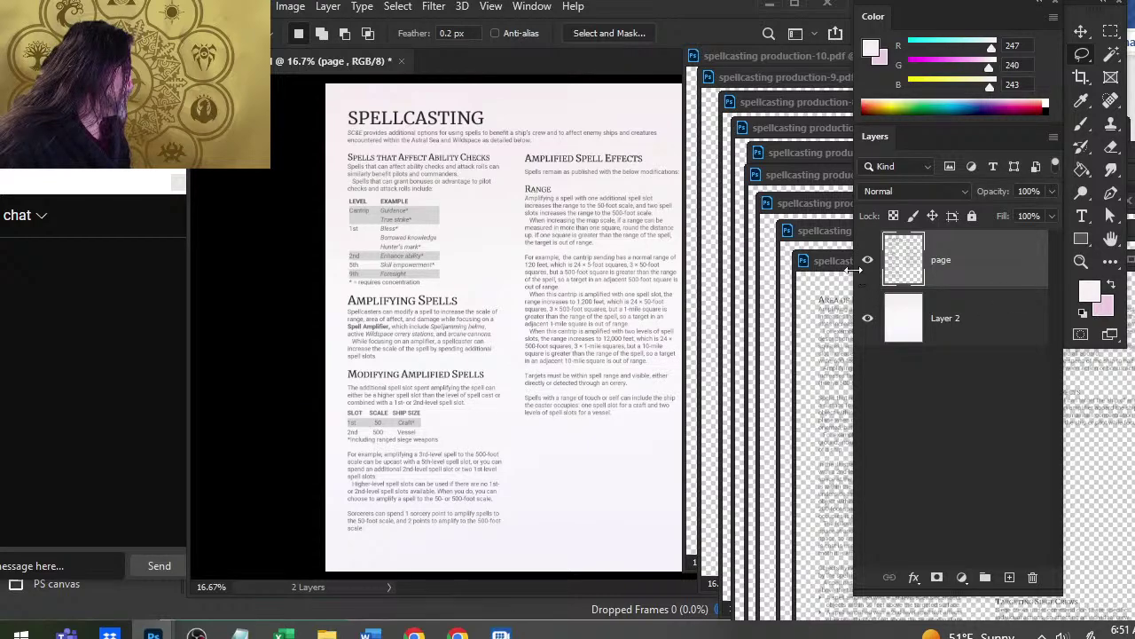
# - Bring the spellcasting production-2 window over the main document, zoom its page out to about 7%, and select and copy the whole page
pyautogui.moveTo(835, 263); pyautogui.dragTo(380, 69)
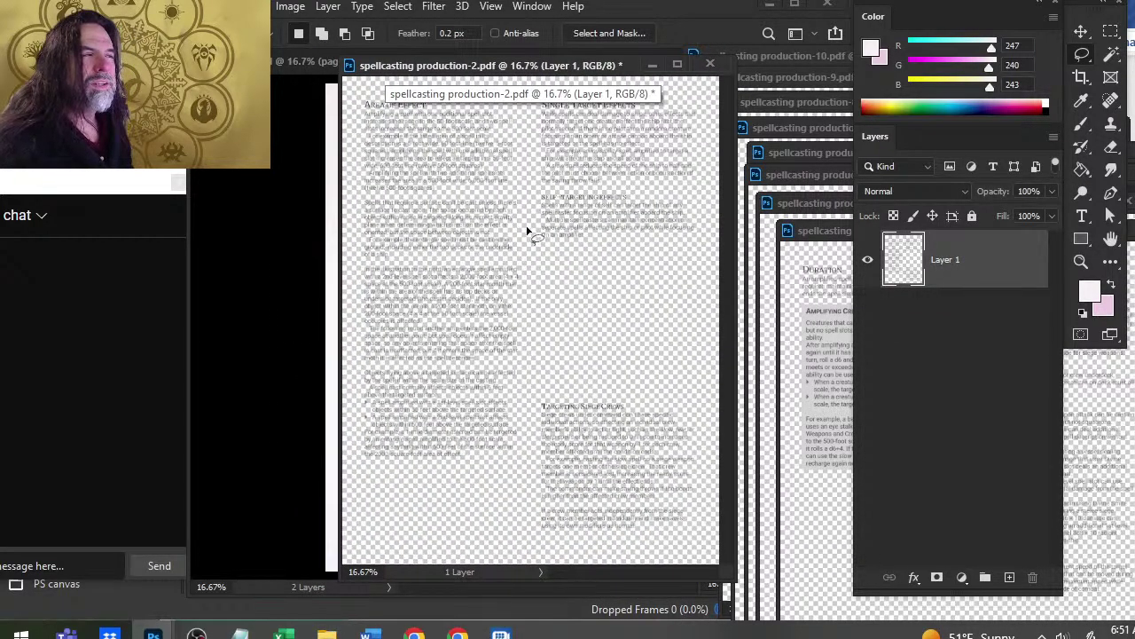
pyautogui.press('z')
pyautogui.moveTo(570, 253); pyautogui.dragTo(506, 233)
pyautogui.press('l')
pyautogui.hotkey('ctrl', 'a')
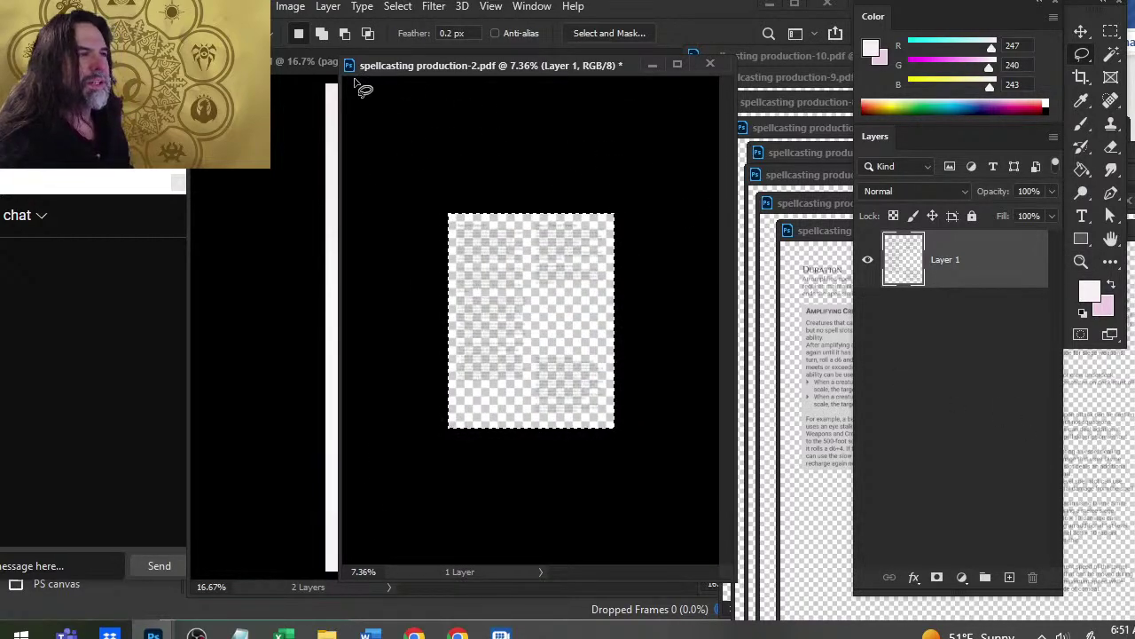
# - Move the spellcasting production-2 window down to uncover the main document and paste the copied second page into that document
pyautogui.click(293, 61)
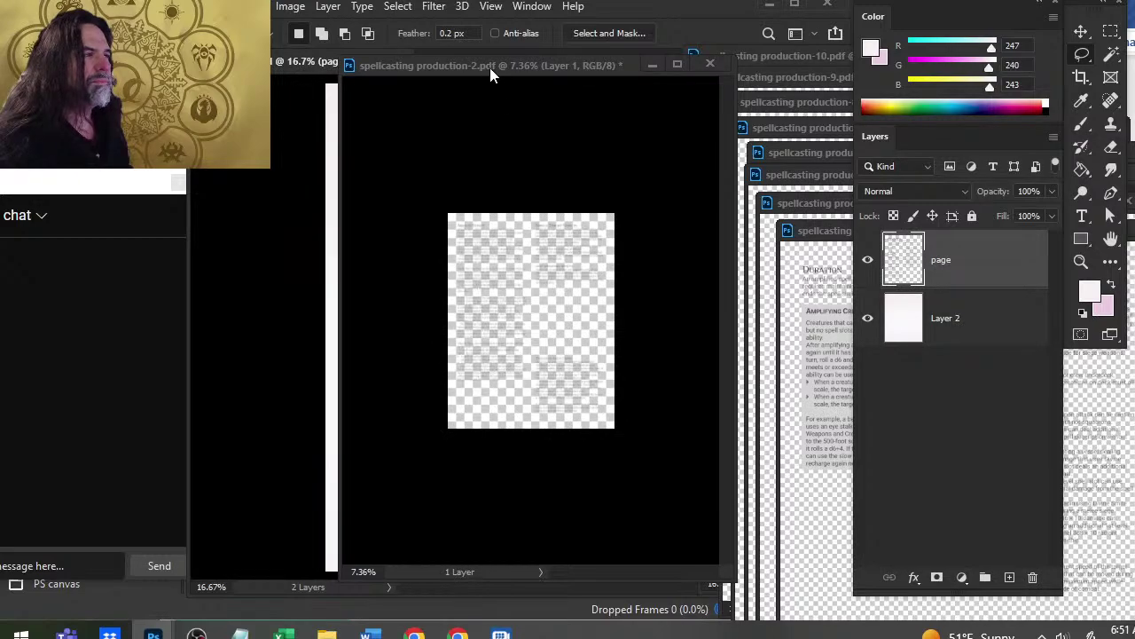
pyautogui.moveTo(489, 67); pyautogui.dragTo(628, 358)
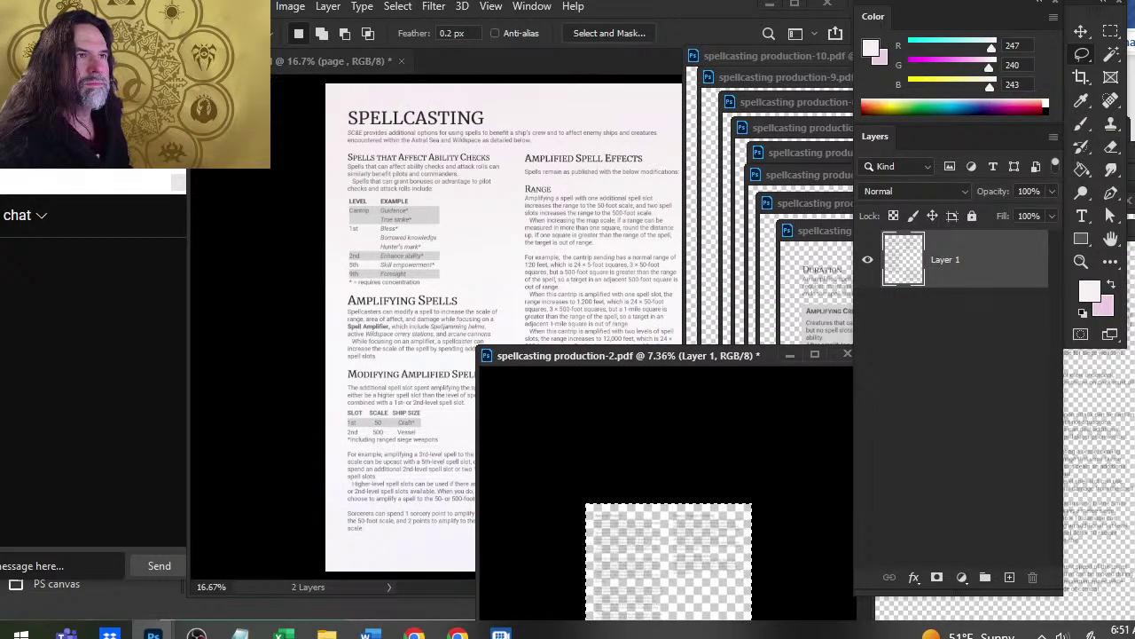
pyautogui.click(329, 114)
pyautogui.hotkey('ctrl', 'v')
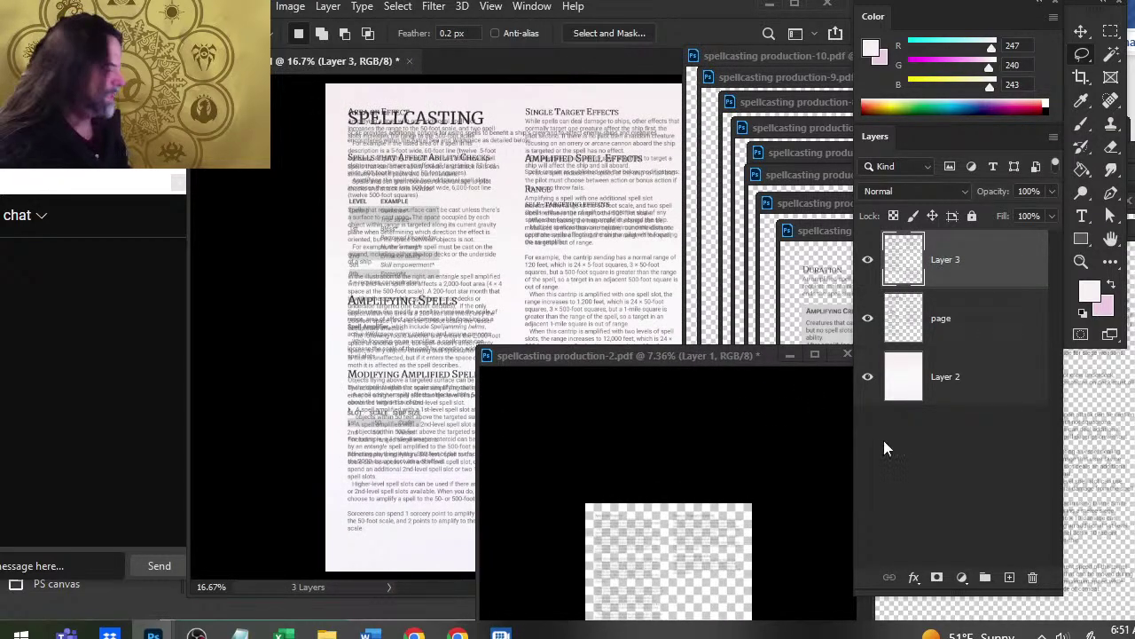
# - Rename the newly pasted page layer as 2 and the first-page layer beneath it as 1
pyautogui.doubleClick(947, 259)
pyautogui.write('2')
pyautogui.doubleClick(942, 321)
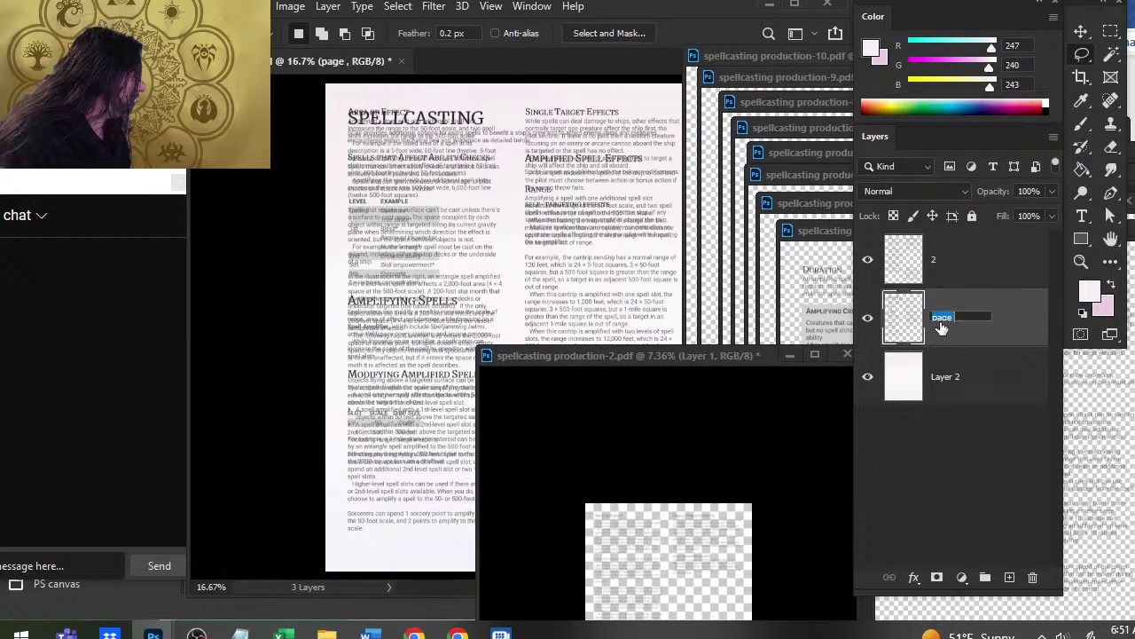
pyautogui.write('1')
# - Close spellcasting production-2.pdf without saving its changes
pyautogui.click(636, 361)
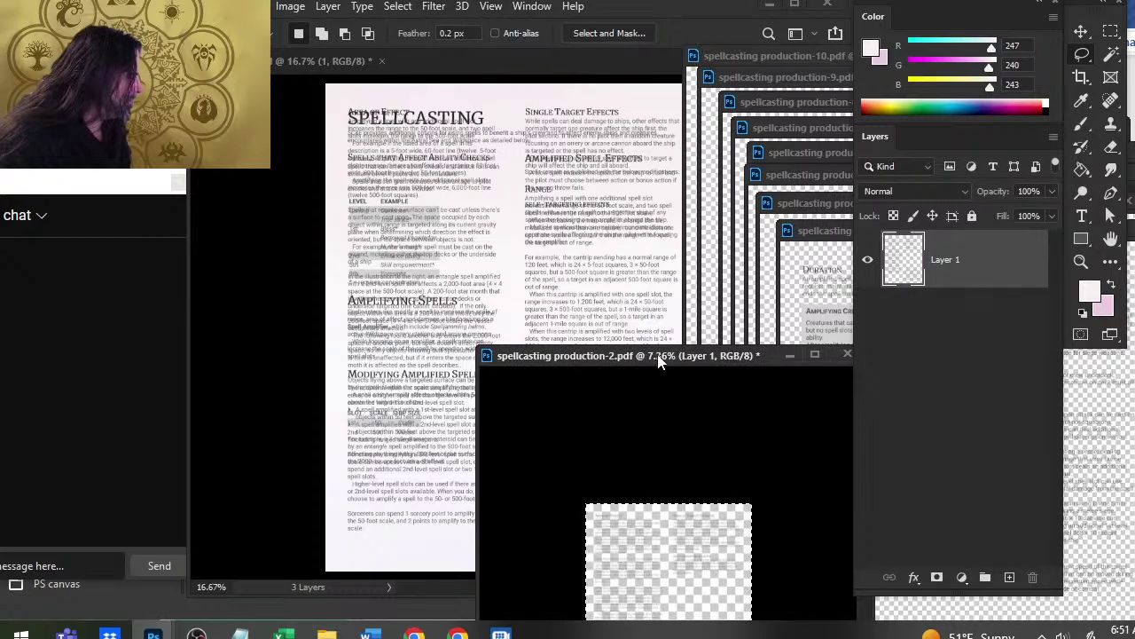
pyautogui.click(846, 354)
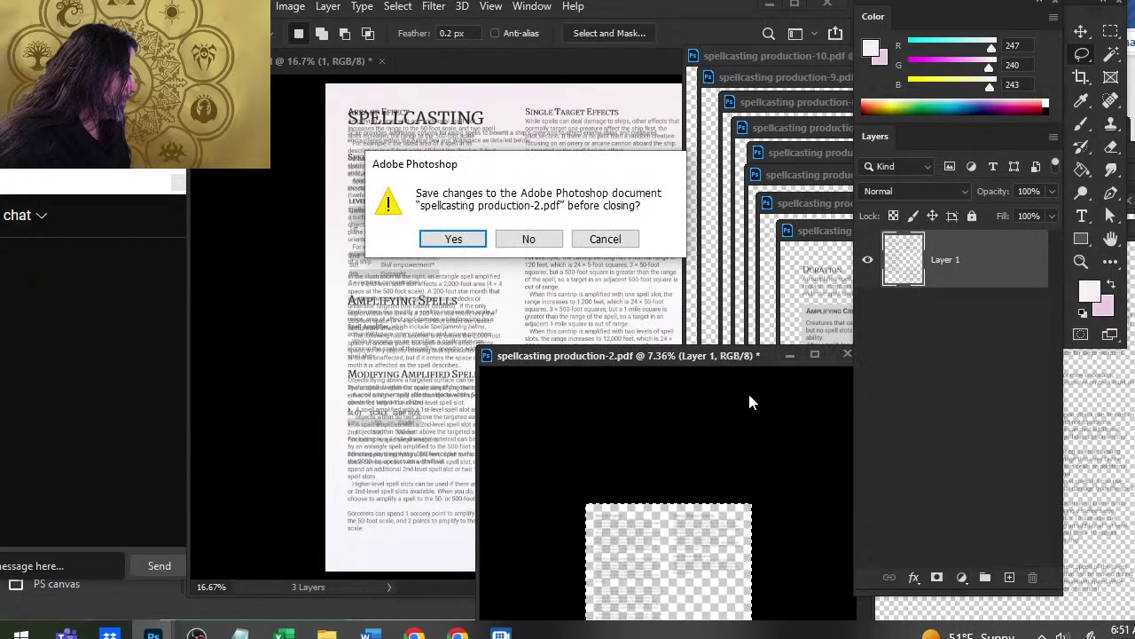
pyautogui.click(519, 239)
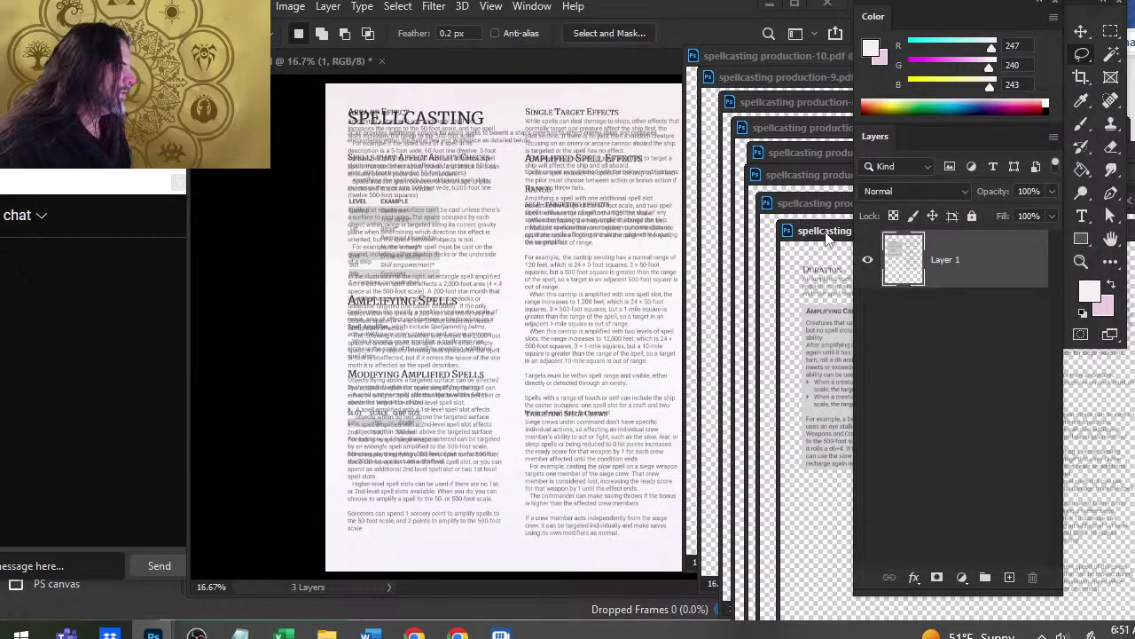
# - Bring the spellcasting production-3 window over the main document, zoom its page out to about 7%, and select and copy the whole page
pyautogui.moveTo(821, 233); pyautogui.dragTo(397, 151)
pyautogui.press('z')
pyautogui.moveTo(529, 266); pyautogui.dragTo(458, 249)
pyautogui.press('l')
pyautogui.hotkey('ctrl', 'a')
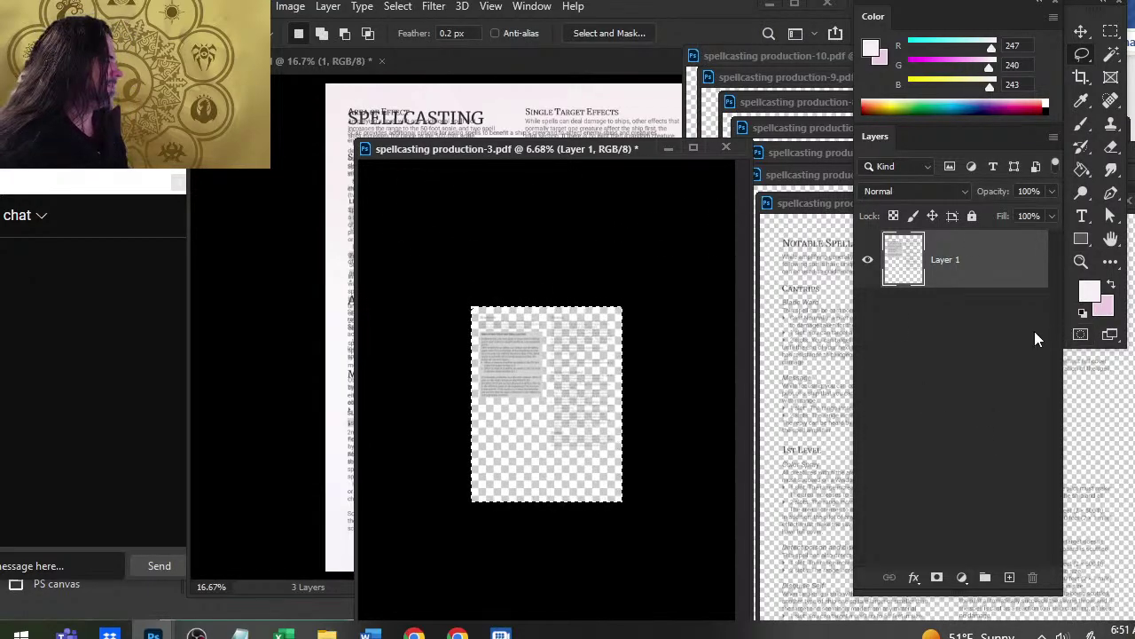
# - Paste the copied third page into the main document and close spellcasting production-3.pdf without saving
pyautogui.click(341, 57)
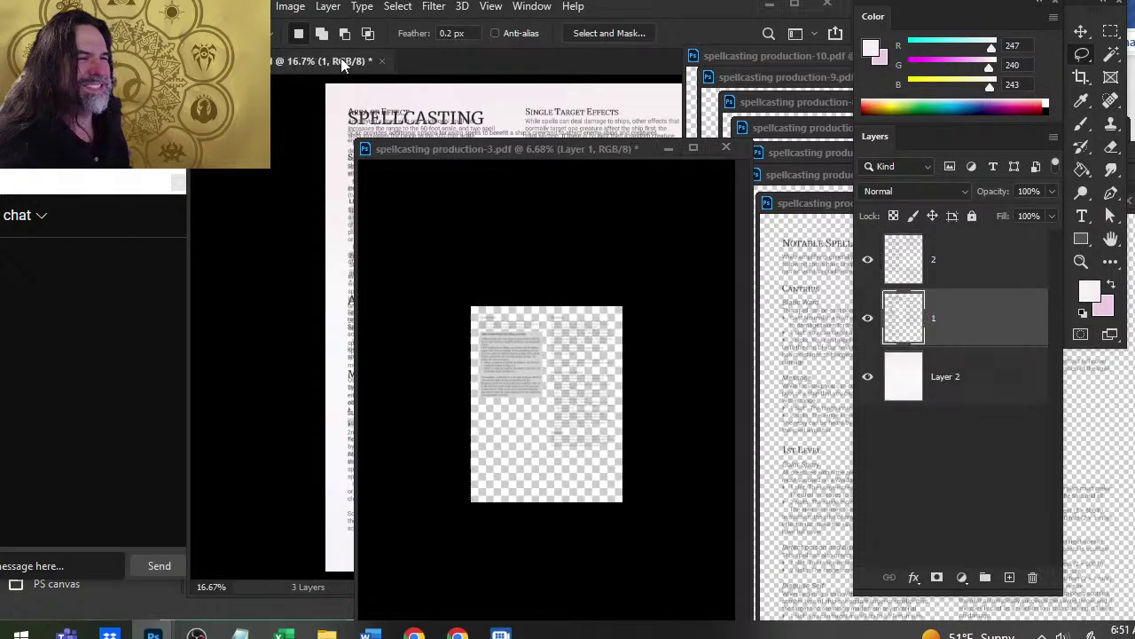
pyautogui.moveTo(450, 147); pyautogui.dragTo(793, 197)
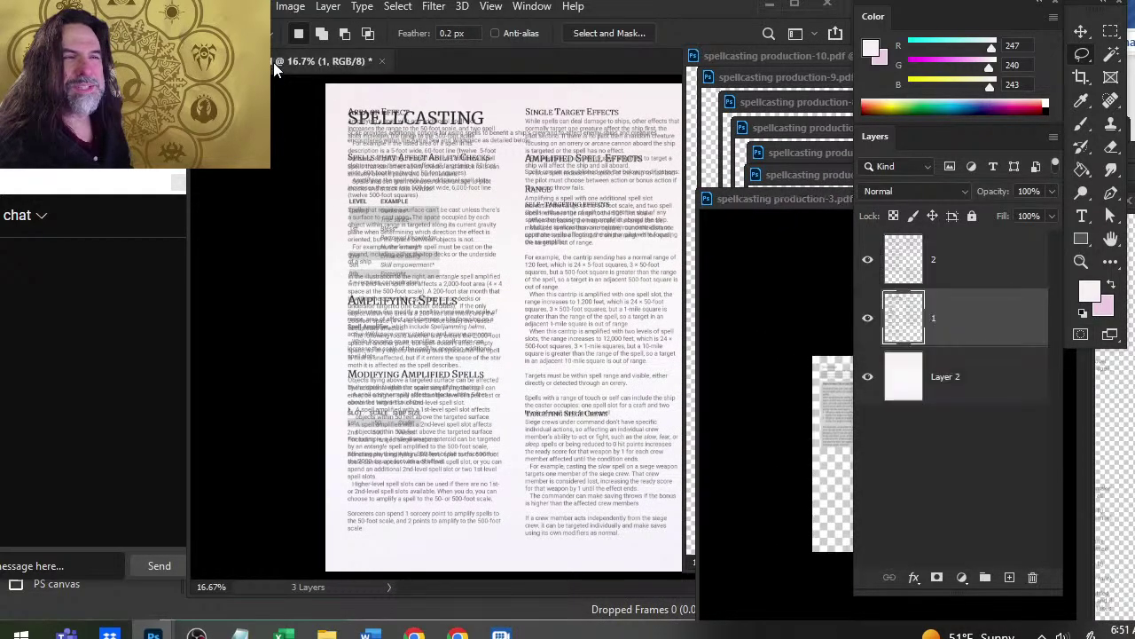
pyautogui.hotkey('ctrl', 'v')
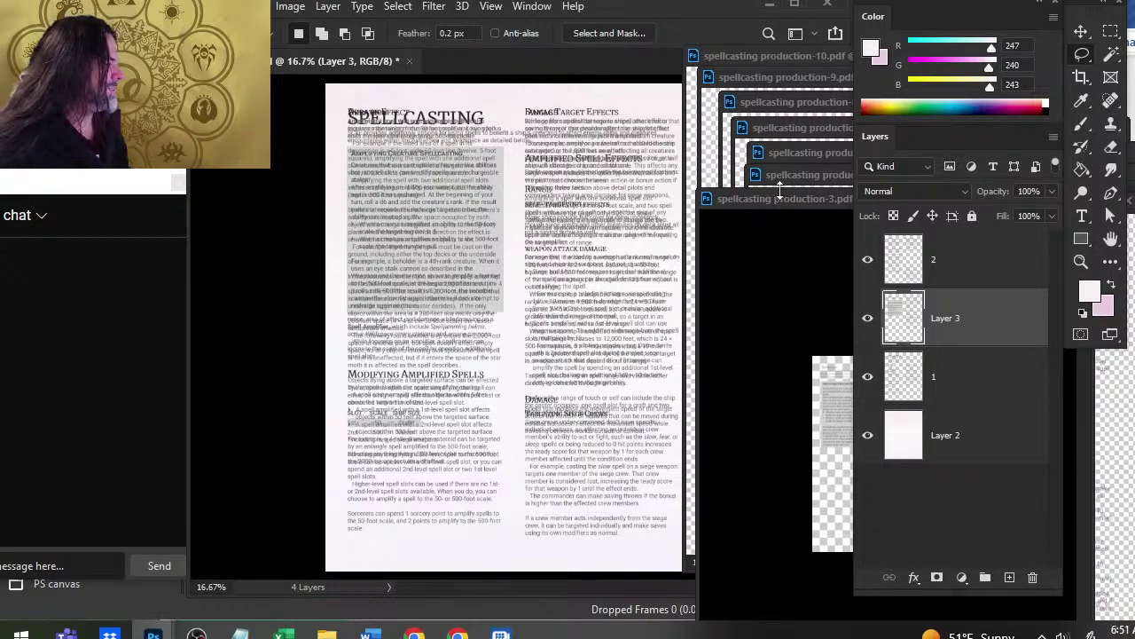
pyautogui.moveTo(780, 190); pyautogui.dragTo(385, 182)
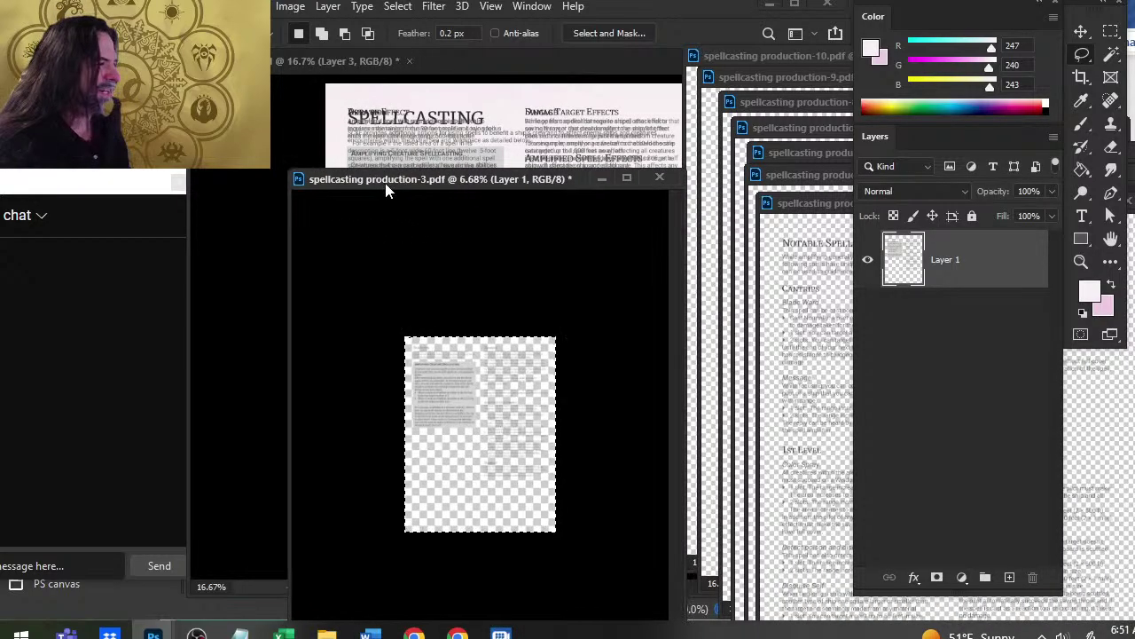
pyautogui.click(659, 177)
pyautogui.click(528, 239)
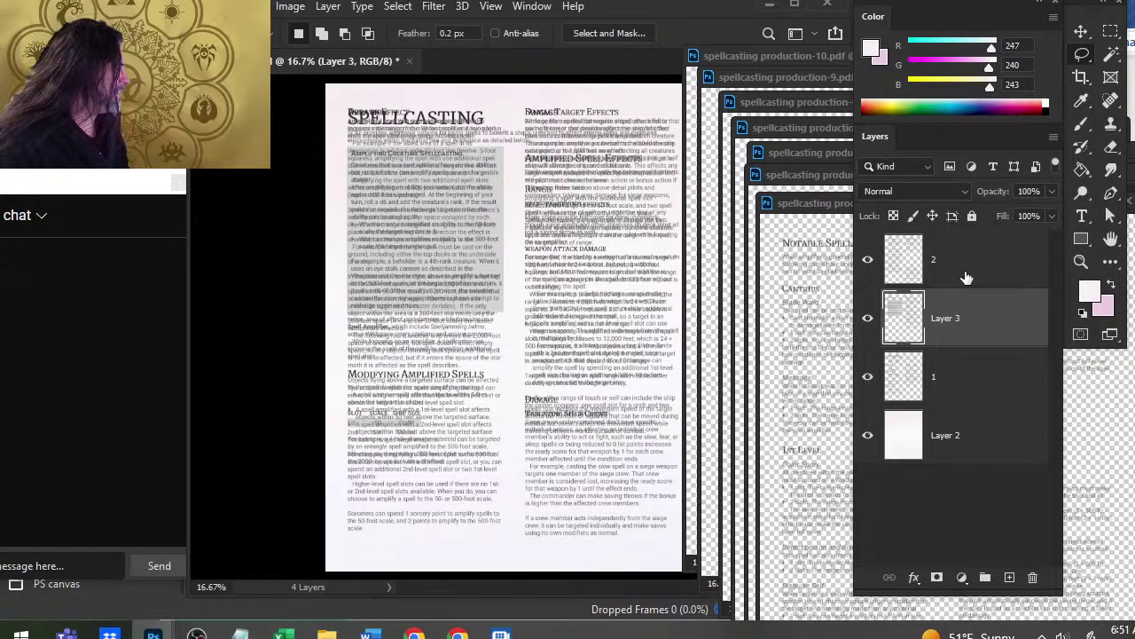
# - Rename the pasted third-page layer as 3 and move it above layer 2 in the layer stack
pyautogui.doubleClick(947, 320)
pyautogui.write('3')
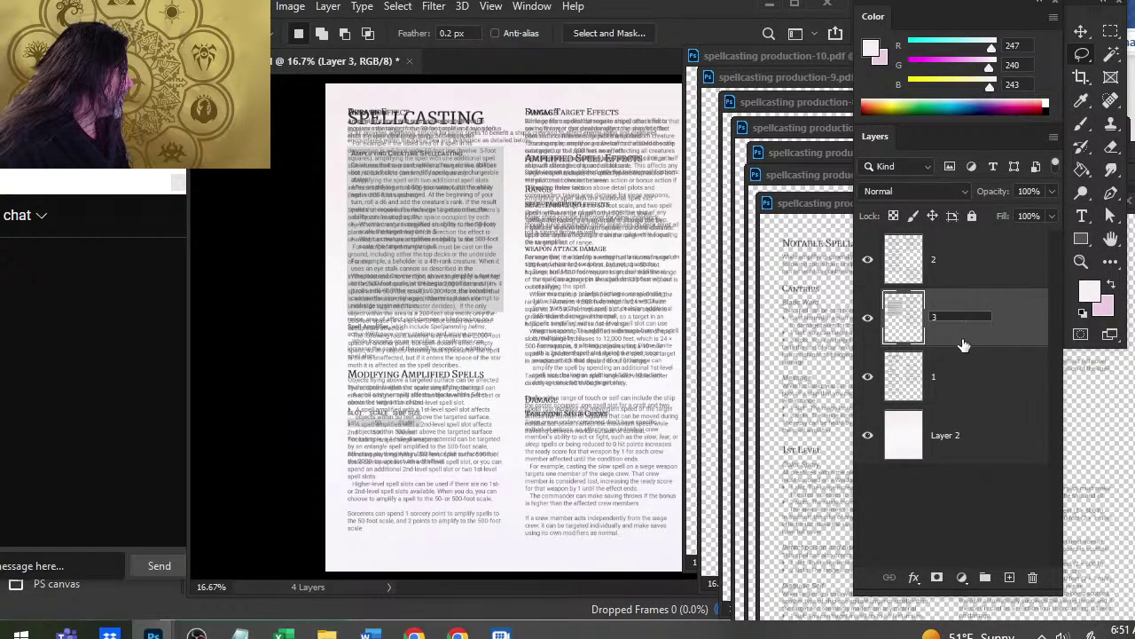
pyautogui.press('Return')
pyautogui.moveTo(964, 344); pyautogui.dragTo(943, 255)
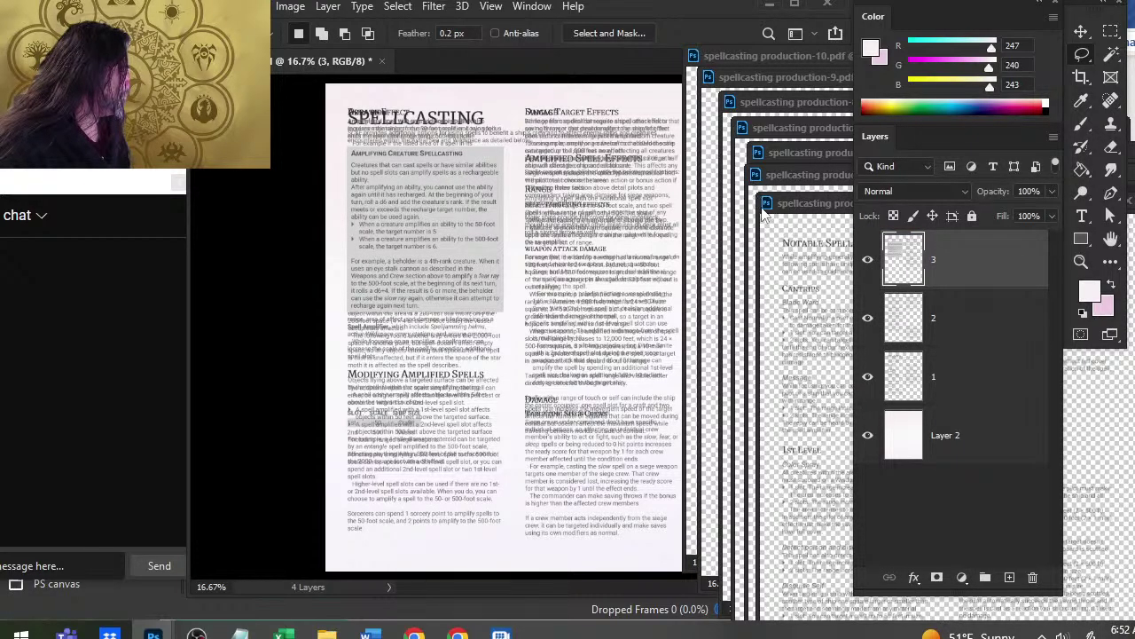
# - Zoom spellcasting production-4.pdf out to about 7%, select and copy its whole page, and move its window aside to uncover the main document
pyautogui.moveTo(763, 213); pyautogui.dragTo(313, 159)
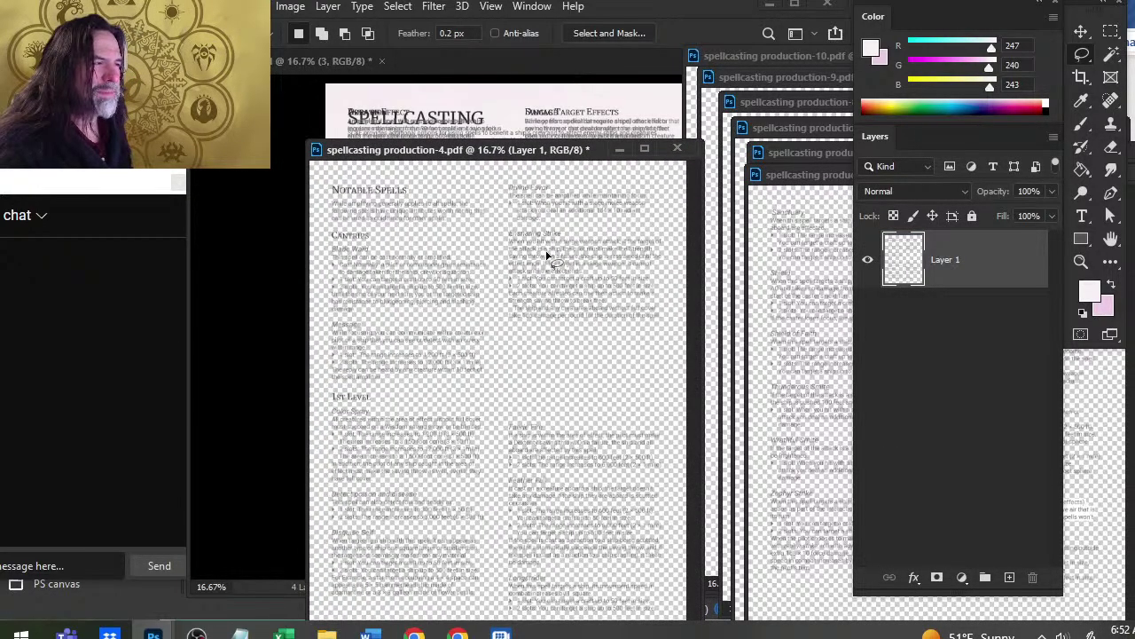
pyautogui.moveTo(548, 255); pyautogui.dragTo(489, 225)
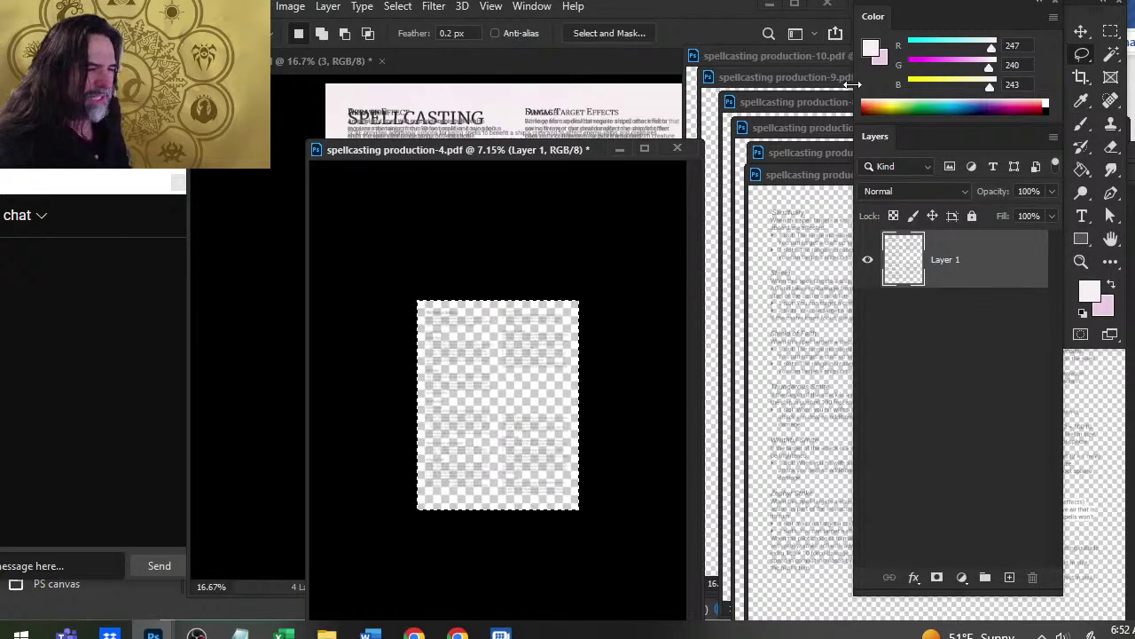
pyautogui.moveTo(413, 150); pyautogui.dragTo(699, 232)
# - Paste the copied fourth page into the main document and rename its layer as 4
pyautogui.click(551, 164)
pyautogui.hotkey('ctrl', 'v')
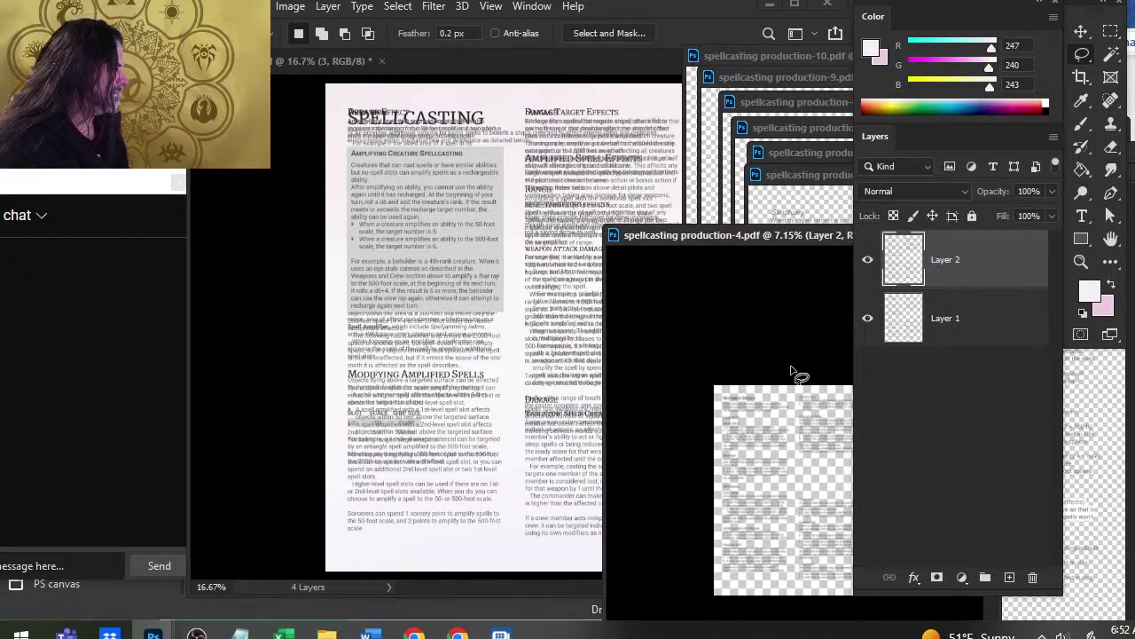
pyautogui.click(309, 57)
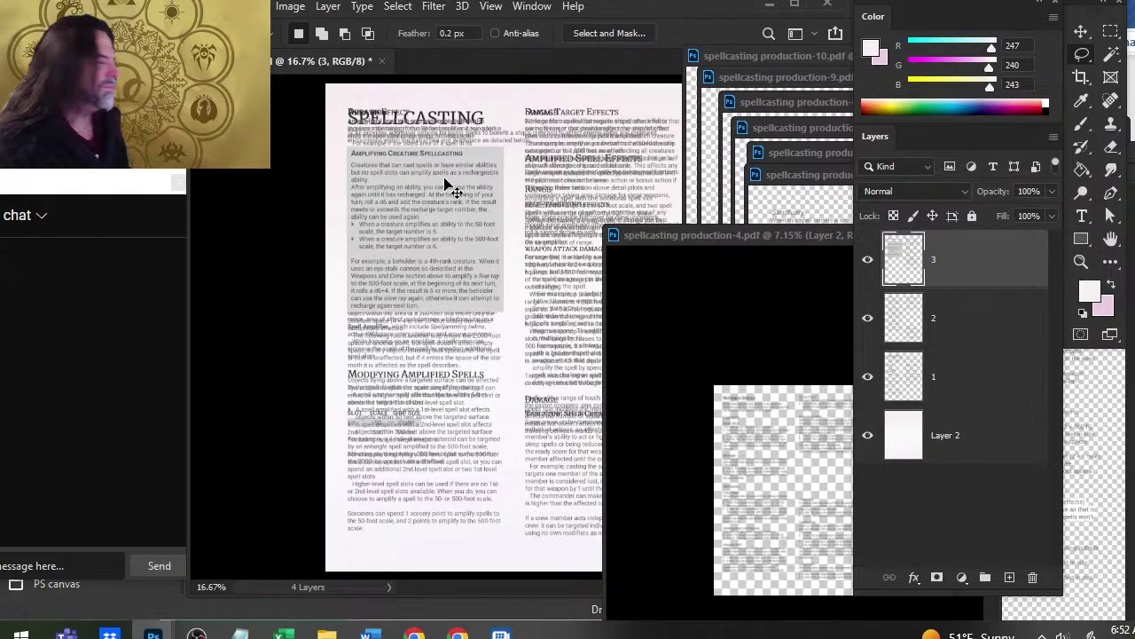
pyautogui.hotkey('ctrl', 'v')
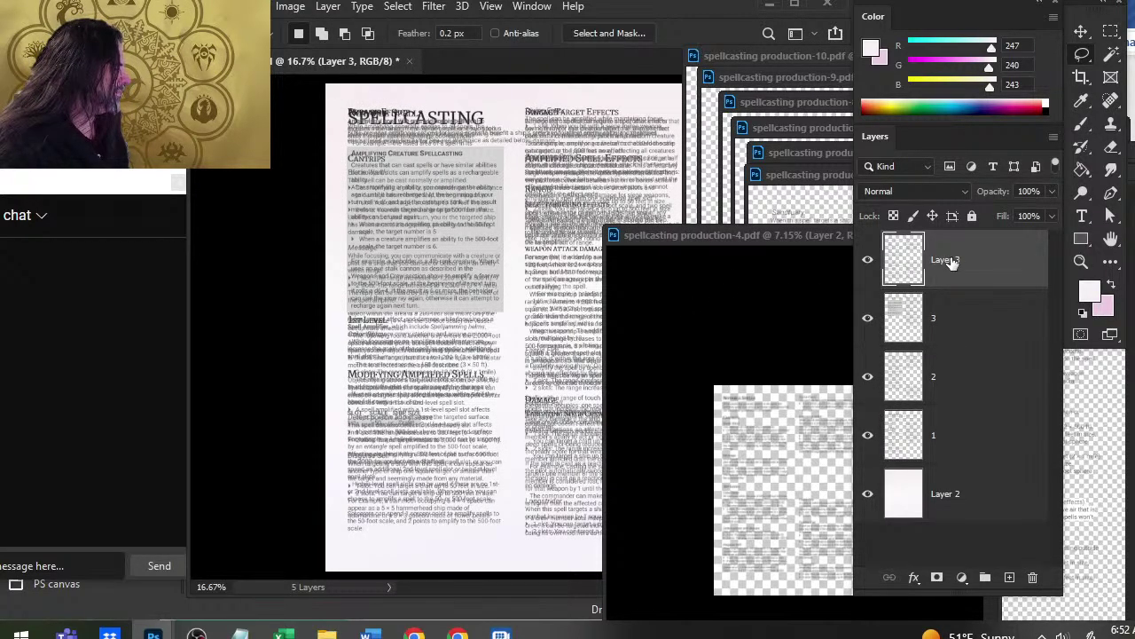
pyautogui.doubleClick(946, 259)
pyautogui.write('4')
pyautogui.press('Return')
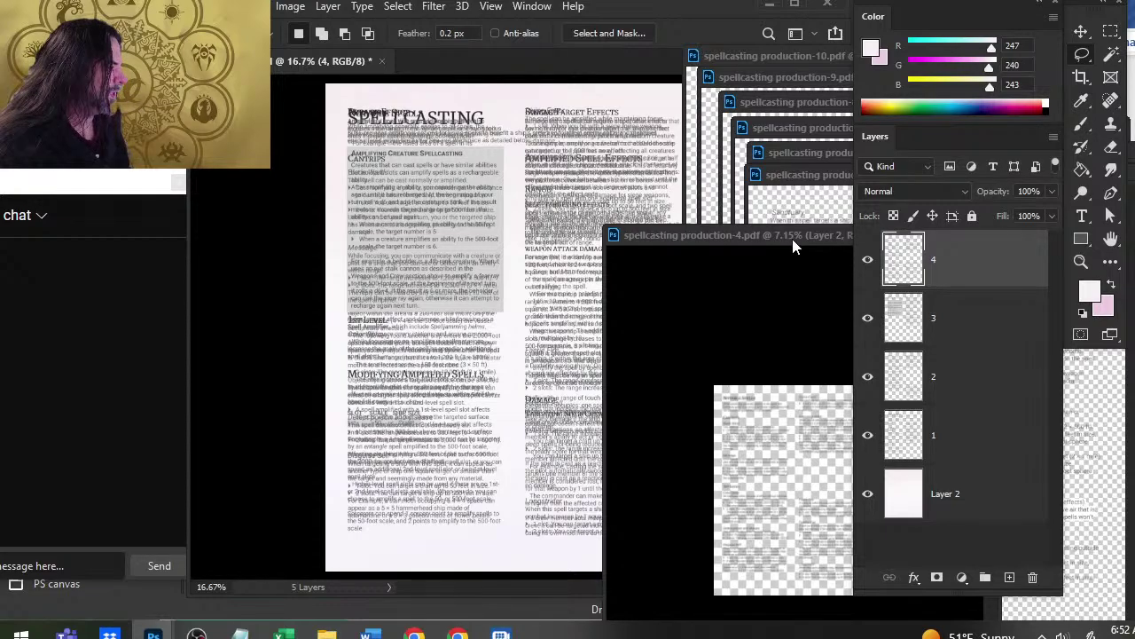
# - Close spellcasting production-4.pdf without saving its changes
pyautogui.moveTo(792, 239); pyautogui.dragTo(719, 229)
pyautogui.click(704, 230)
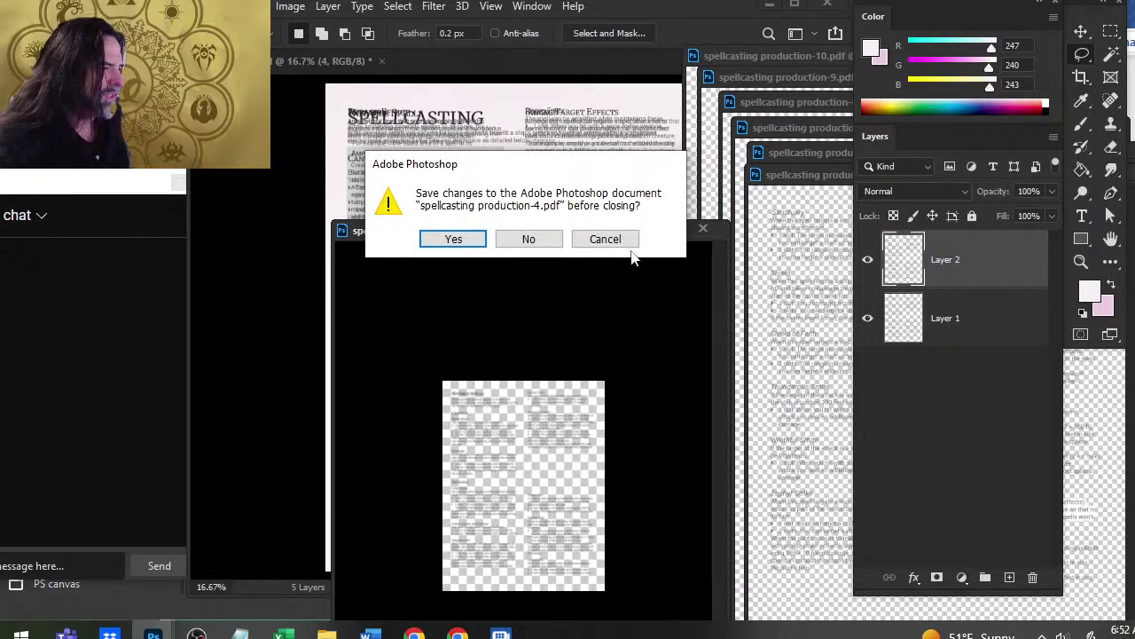
pyautogui.click(523, 238)
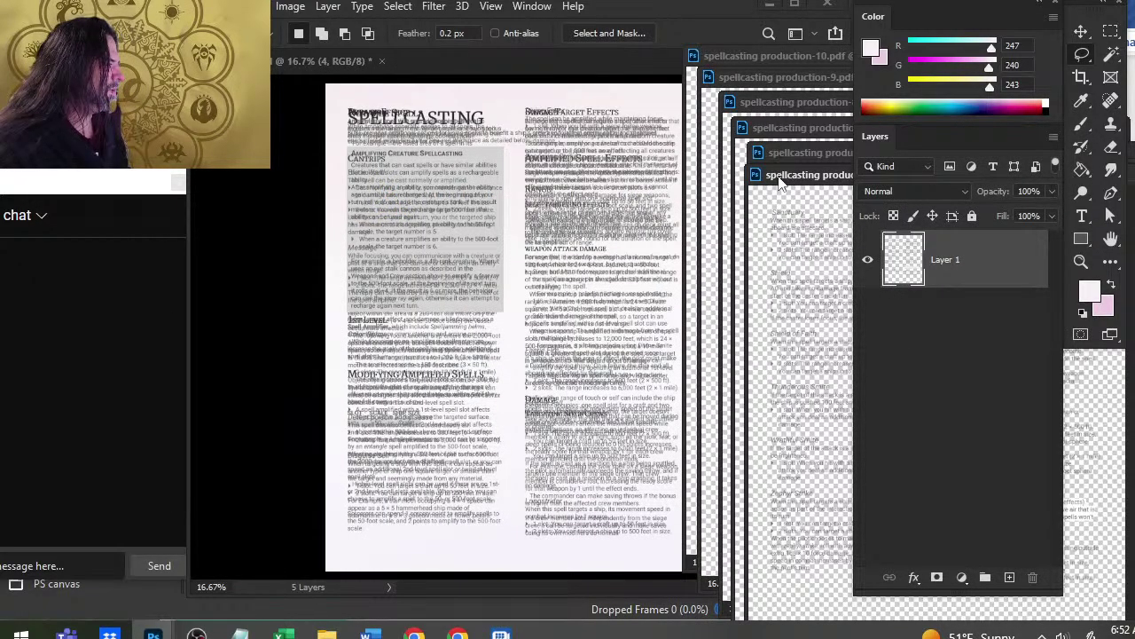
# - Zoom spellcasting production-5.pdf out to about 6%, select its whole page, and move its window down to uncover the main document
pyautogui.moveTo(779, 180); pyautogui.dragTo(371, 170)
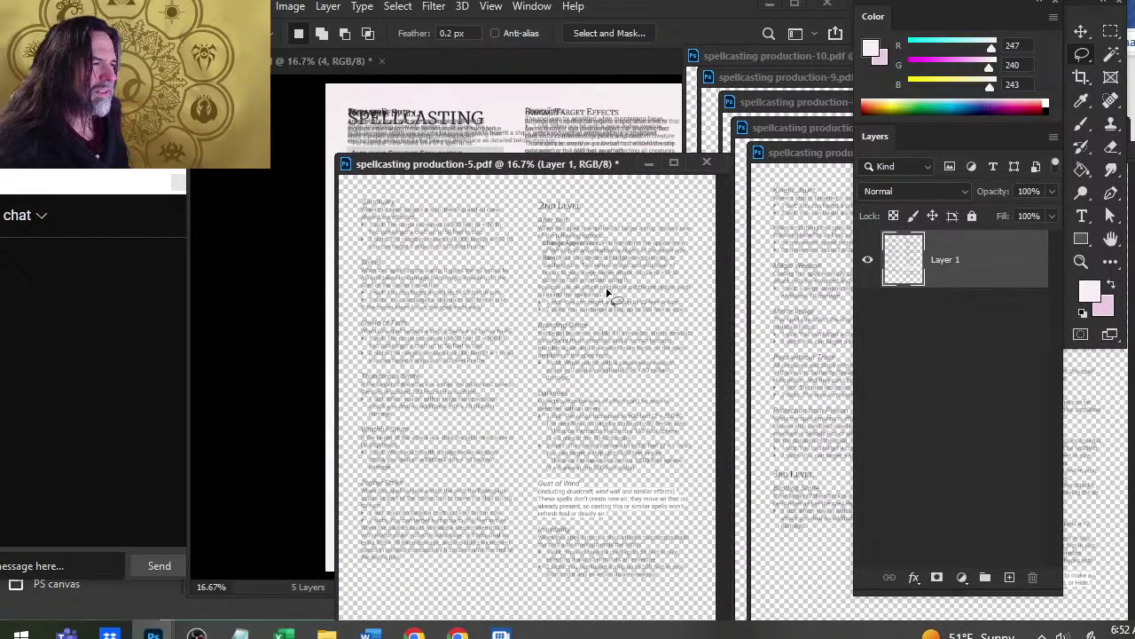
pyautogui.moveTo(608, 292); pyautogui.dragTo(533, 282)
pyautogui.hotkey('ctrl', 'a')
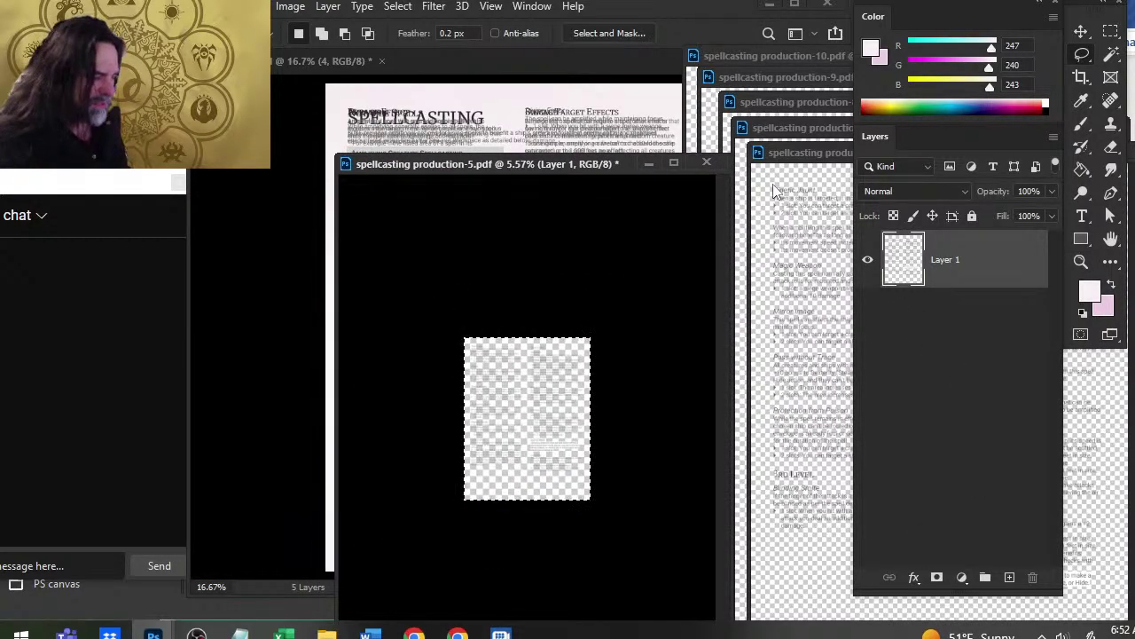
pyautogui.click(338, 62)
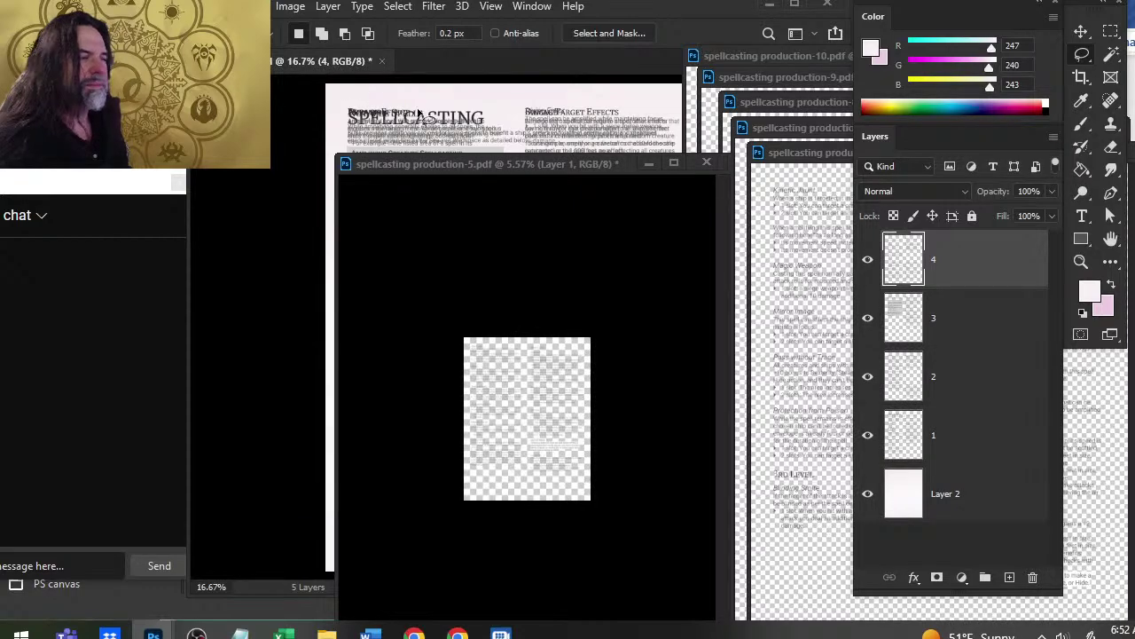
pyautogui.moveTo(523, 163); pyautogui.dragTo(731, 338)
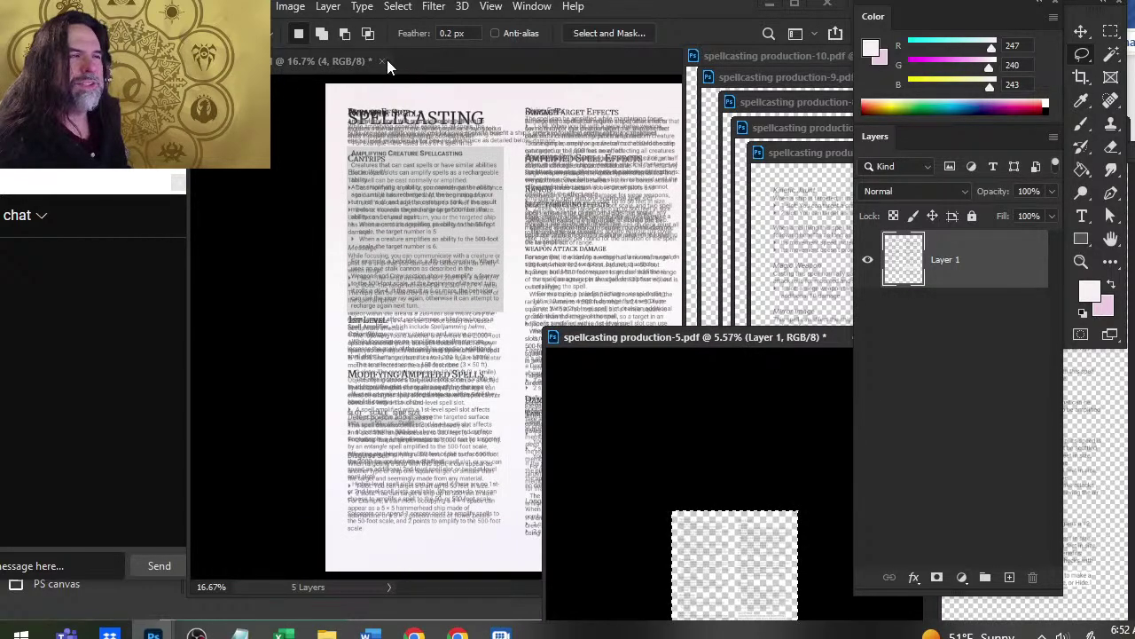
# - Paste the copied fifth page into the main document and rename its layer as 5
pyautogui.click(320, 61)
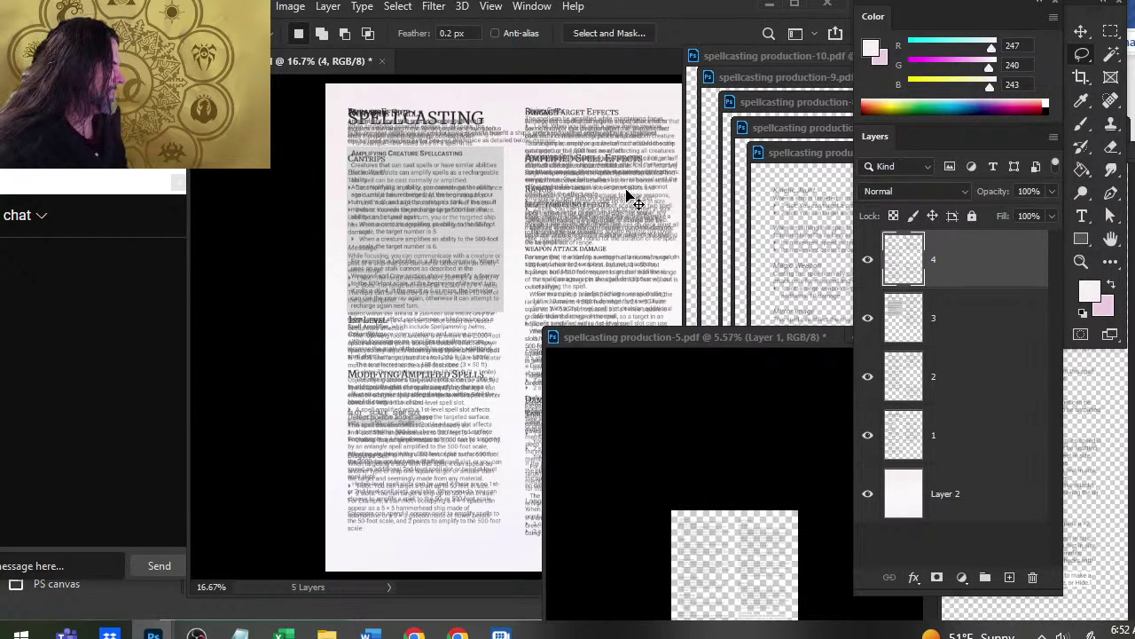
pyautogui.hotkey('ctrl', 'v')
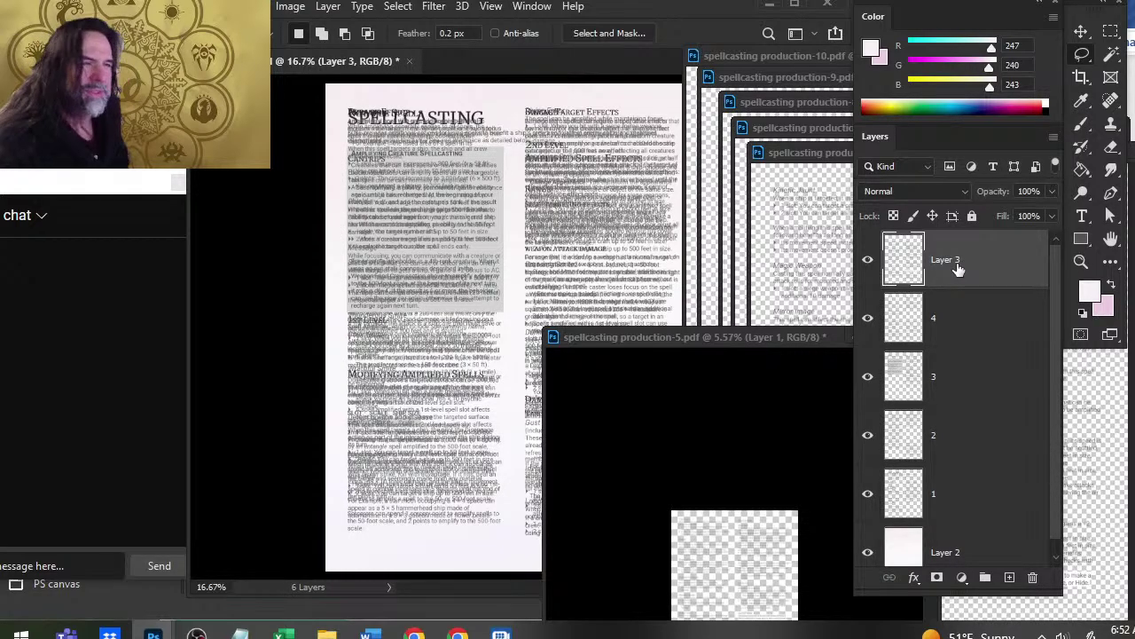
pyautogui.hotkey('ctrl', 'z')
pyautogui.hotkey('ctrl', 'v')
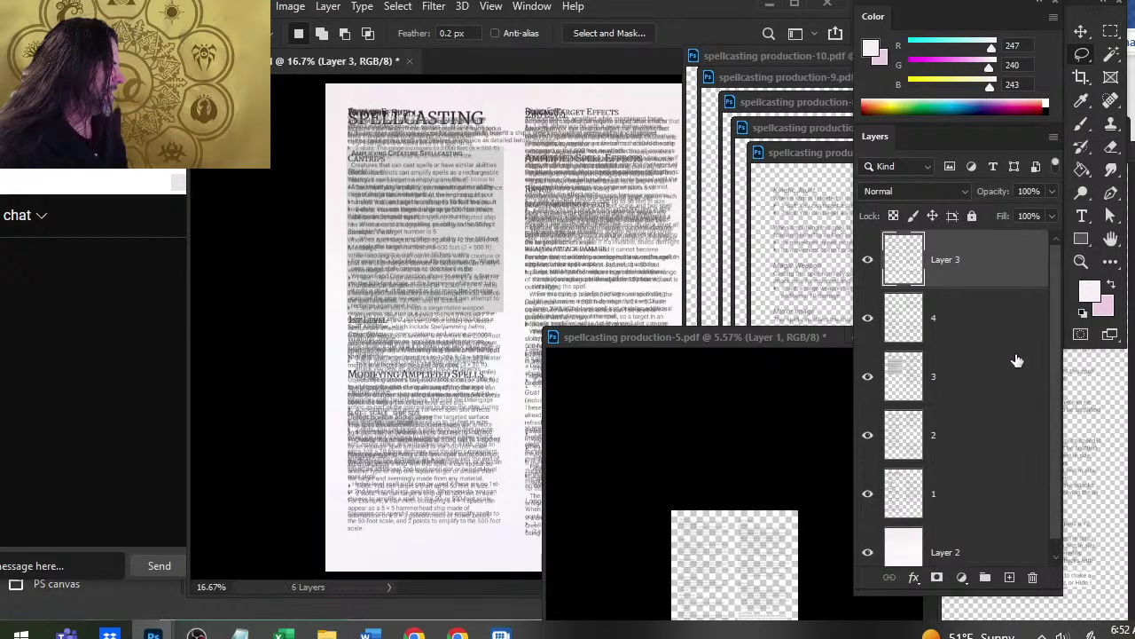
pyautogui.doubleClick(944, 260)
pyautogui.write('5')
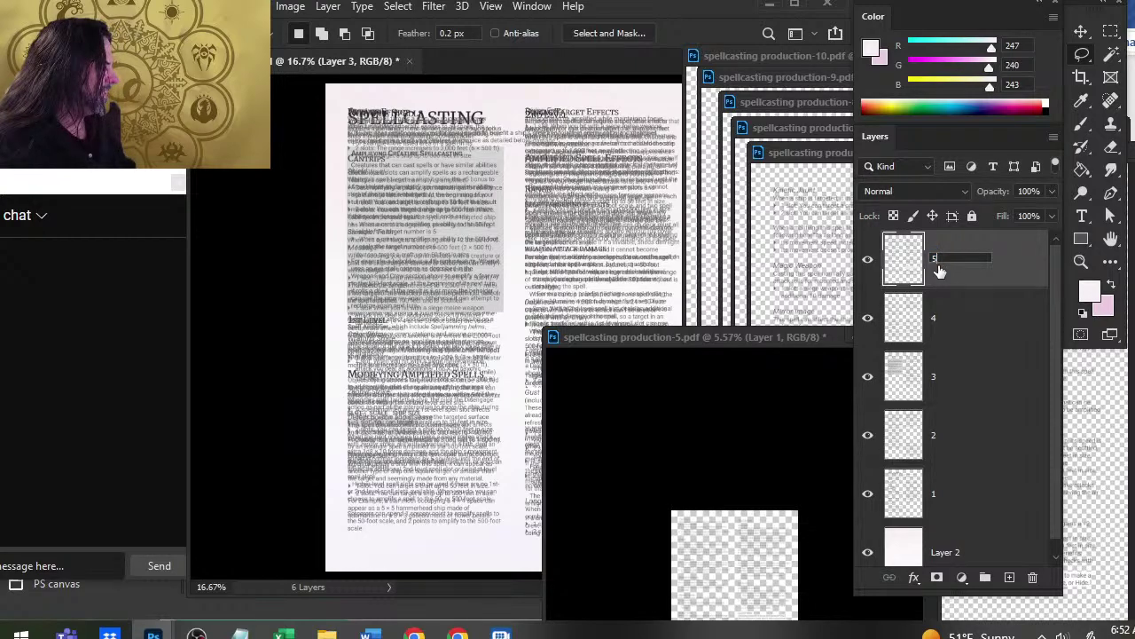
pyautogui.press('Return')
# - Bring the spellcasting production-5.pdf window back into view and close it without saving its changes
pyautogui.click(729, 351)
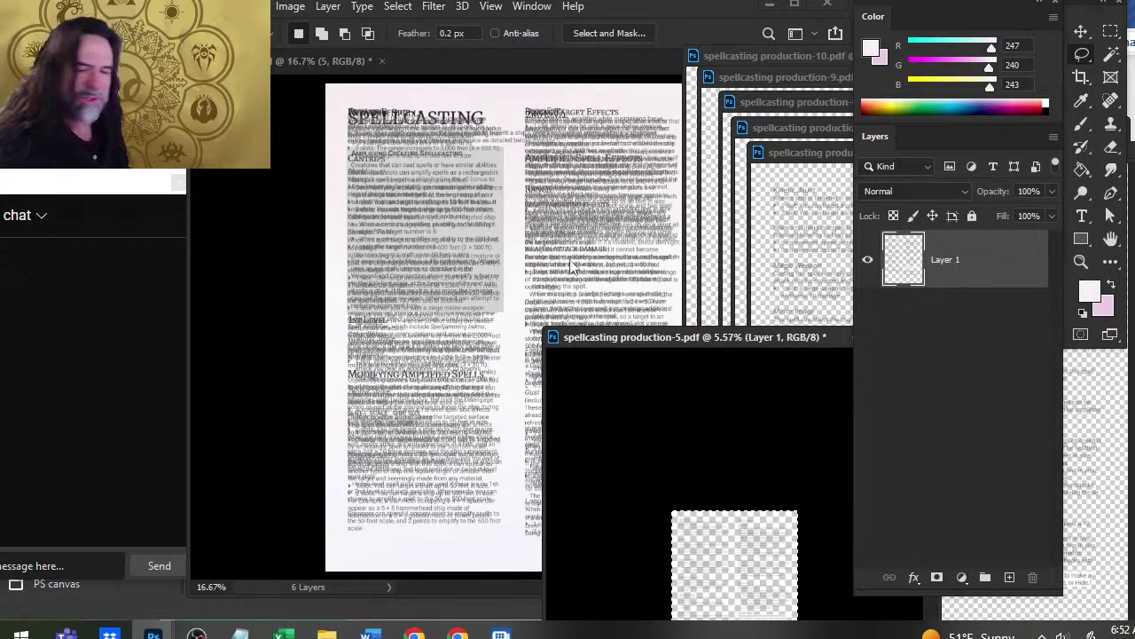
pyautogui.moveTo(668, 340); pyautogui.dragTo(518, 217)
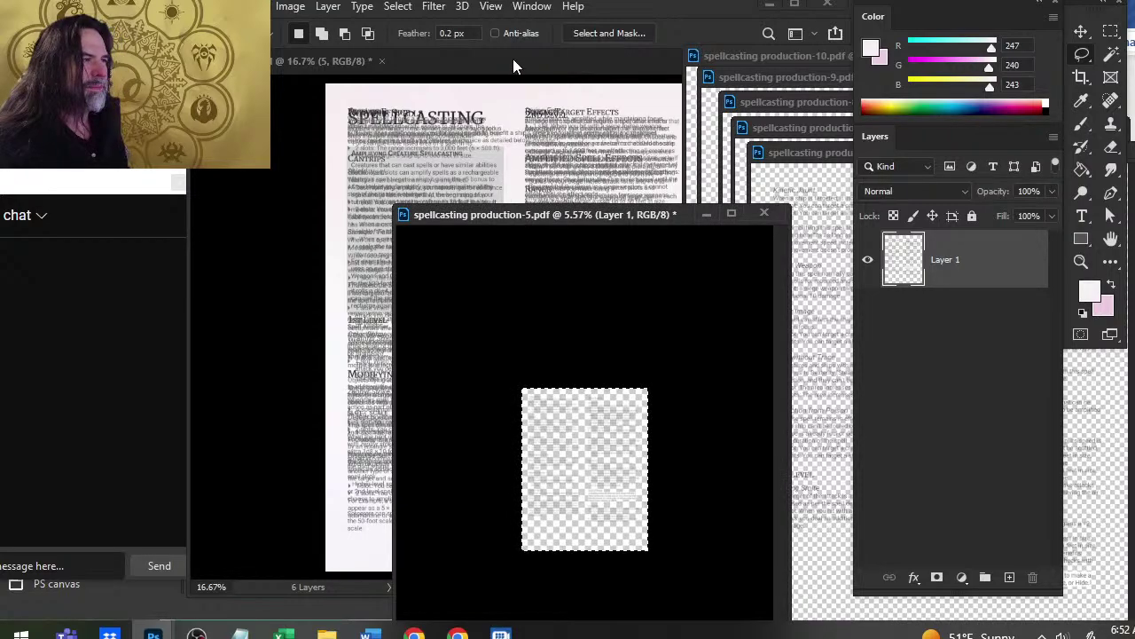
pyautogui.click(324, 76)
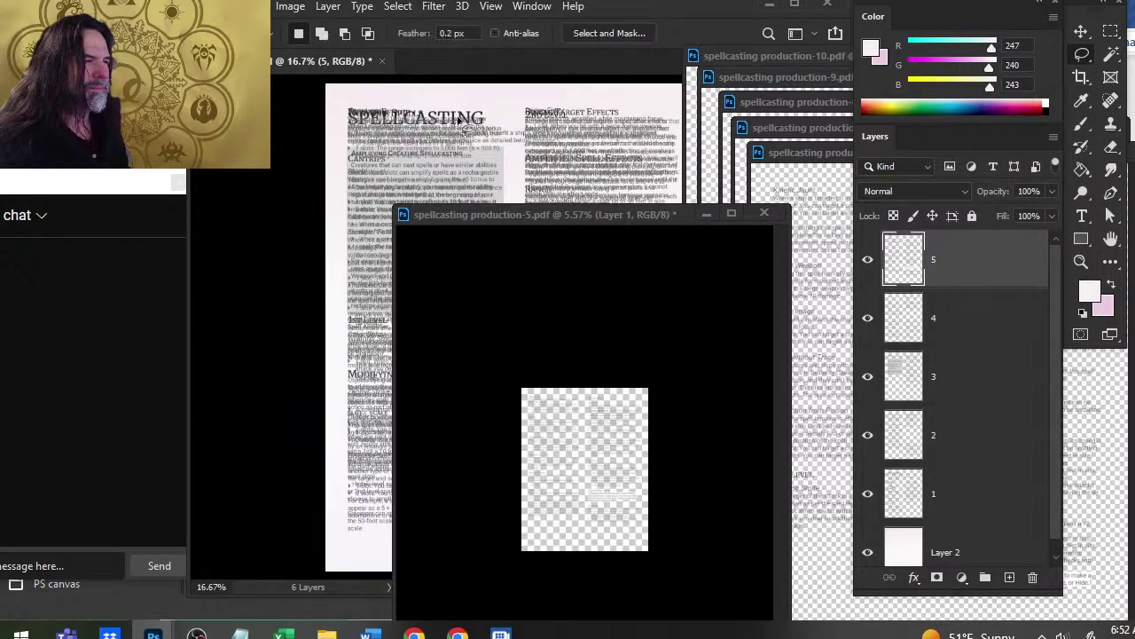
pyautogui.click(570, 214)
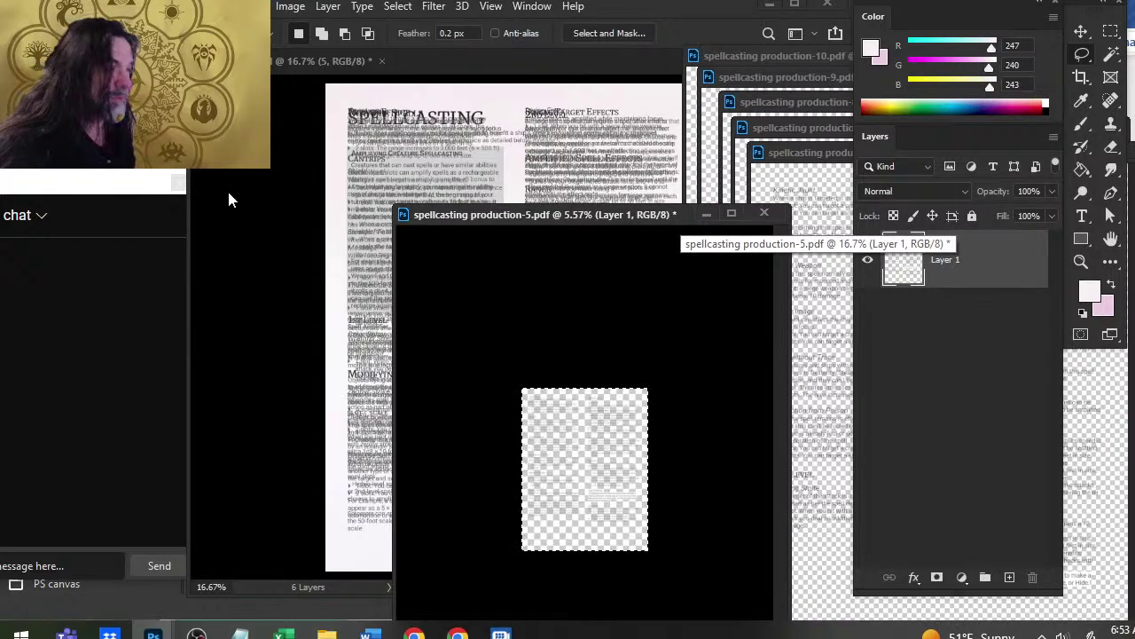
pyautogui.click(776, 213)
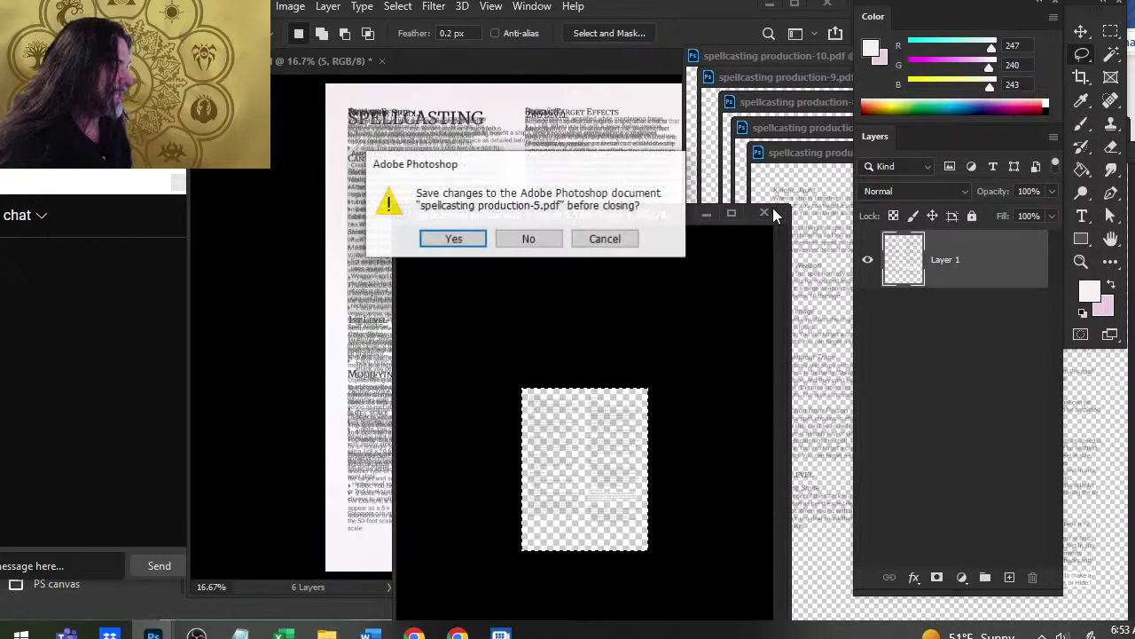
pyautogui.click(528, 241)
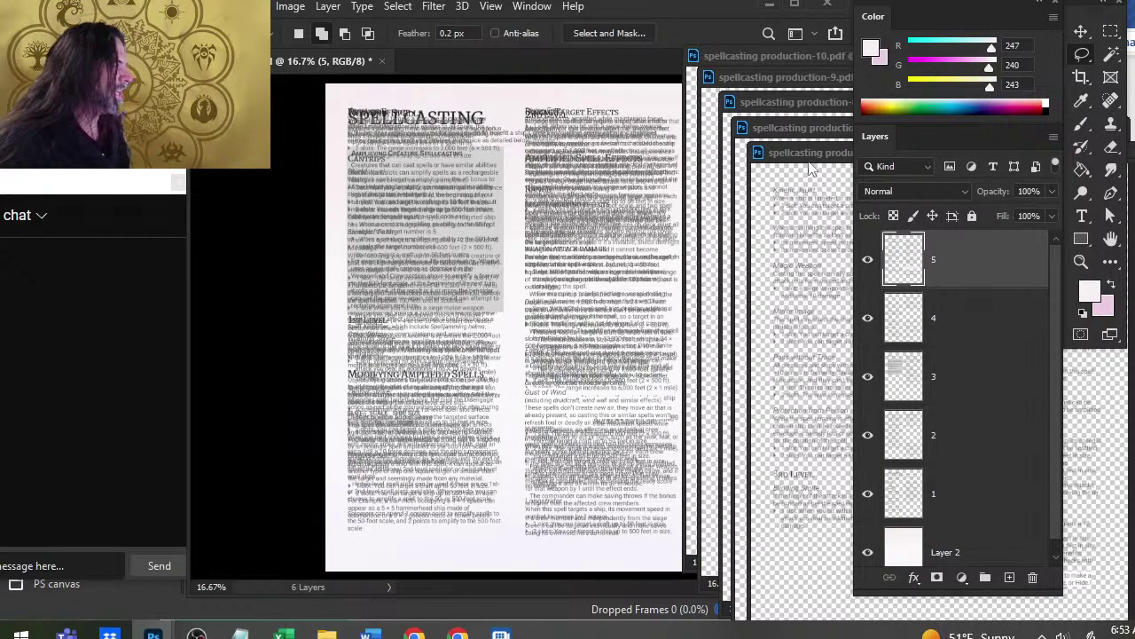
# - Zoom spellcasting production-6.pdf out to about 7%, select its whole page, and move its window aside to uncover the main document
pyautogui.moveTo(809, 157); pyautogui.dragTo(358, 145)
pyautogui.press('z')
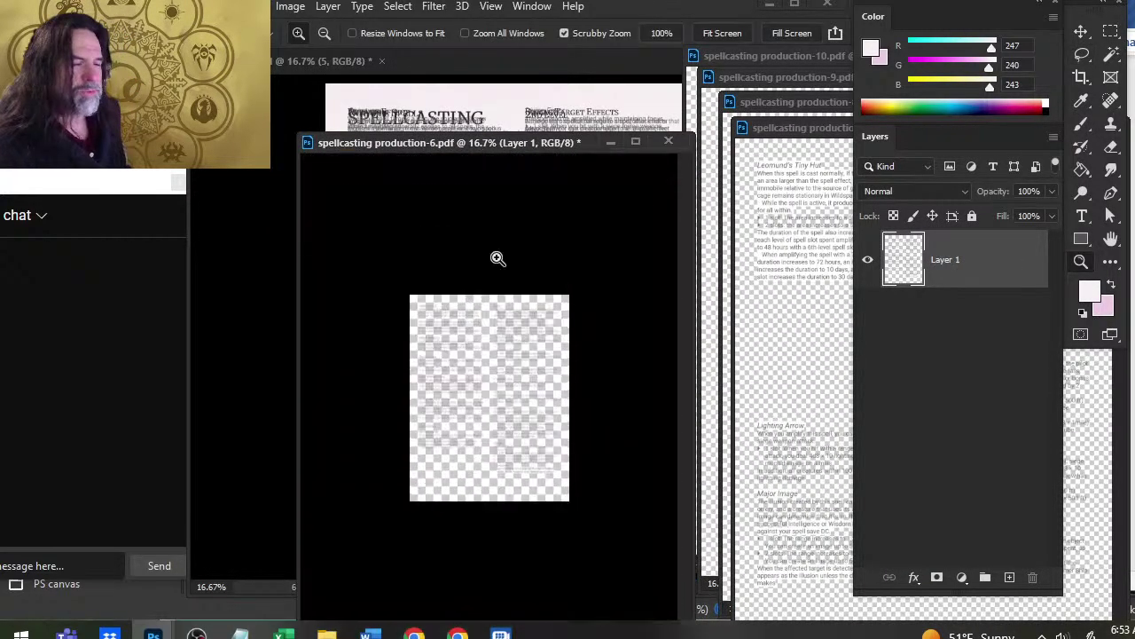
pyautogui.moveTo(498, 259); pyautogui.dragTo(486, 259)
pyautogui.press('l')
pyautogui.moveTo(619, 268)
pyautogui.mouseDown()
pyautogui.moveTo(498, 542)
pyautogui.moveTo(8, 337)
pyautogui.moveTo(753, 544)
pyautogui.mouseUp()
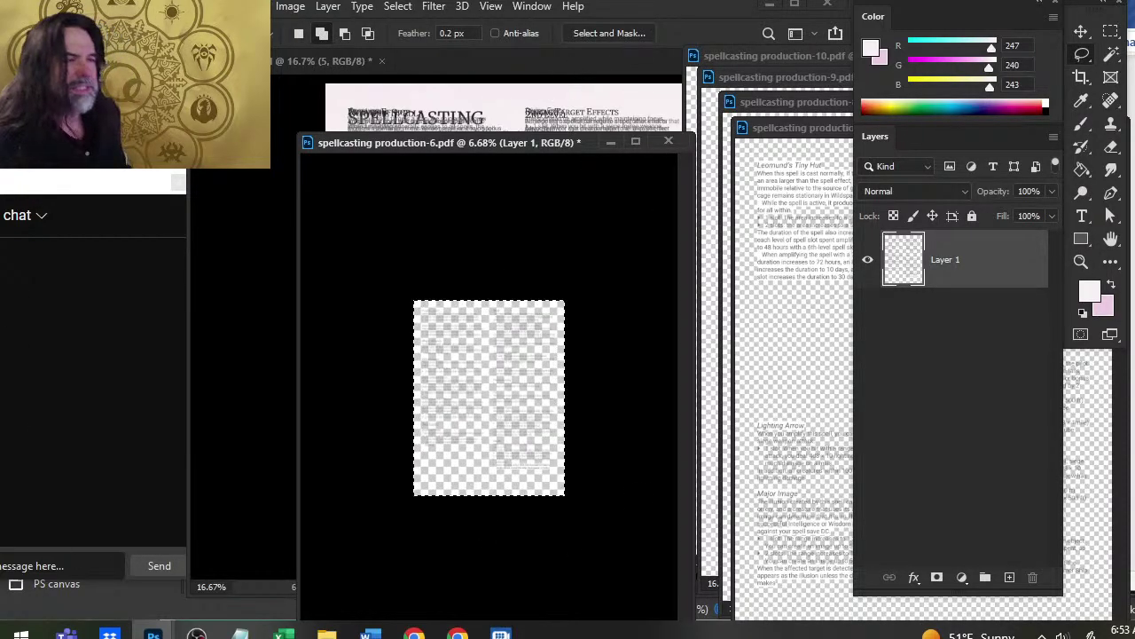
pyautogui.moveTo(462, 148); pyautogui.dragTo(761, 264)
# - Paste the copied sixth page into the main document and rename its layer as 6
pyautogui.click(286, 64)
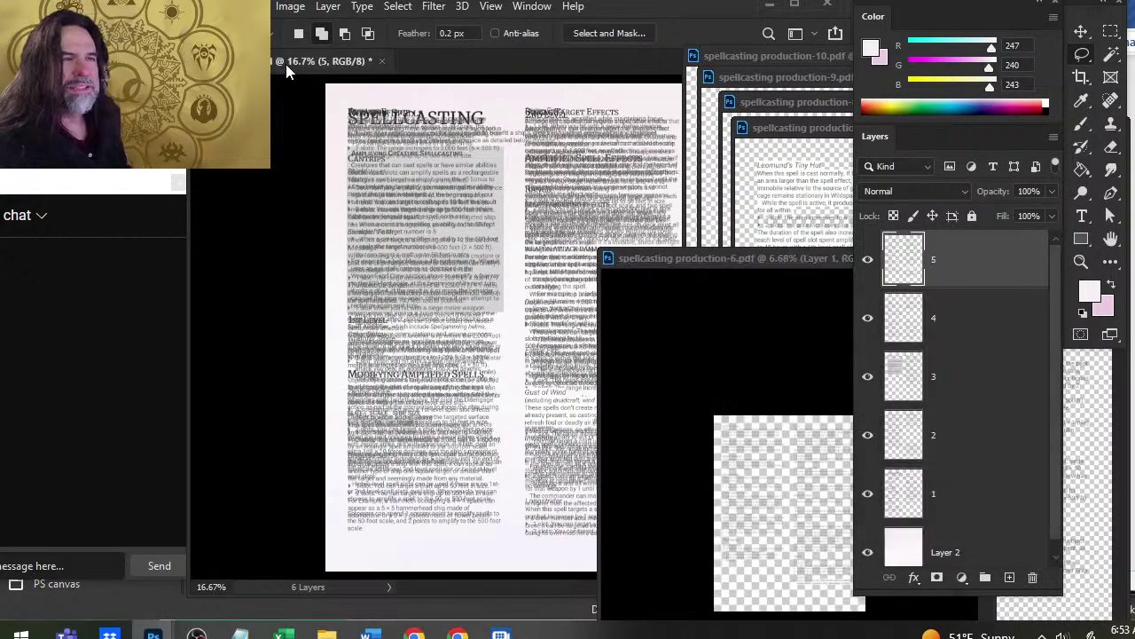
pyautogui.hotkey('ctrl', 'v')
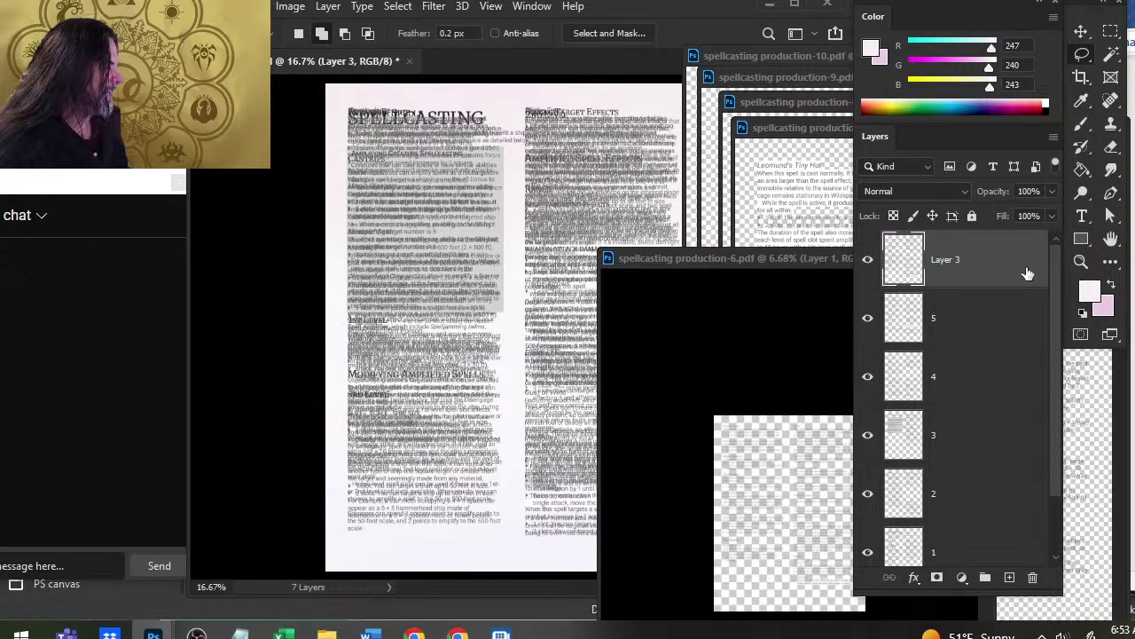
pyautogui.doubleClick(946, 259)
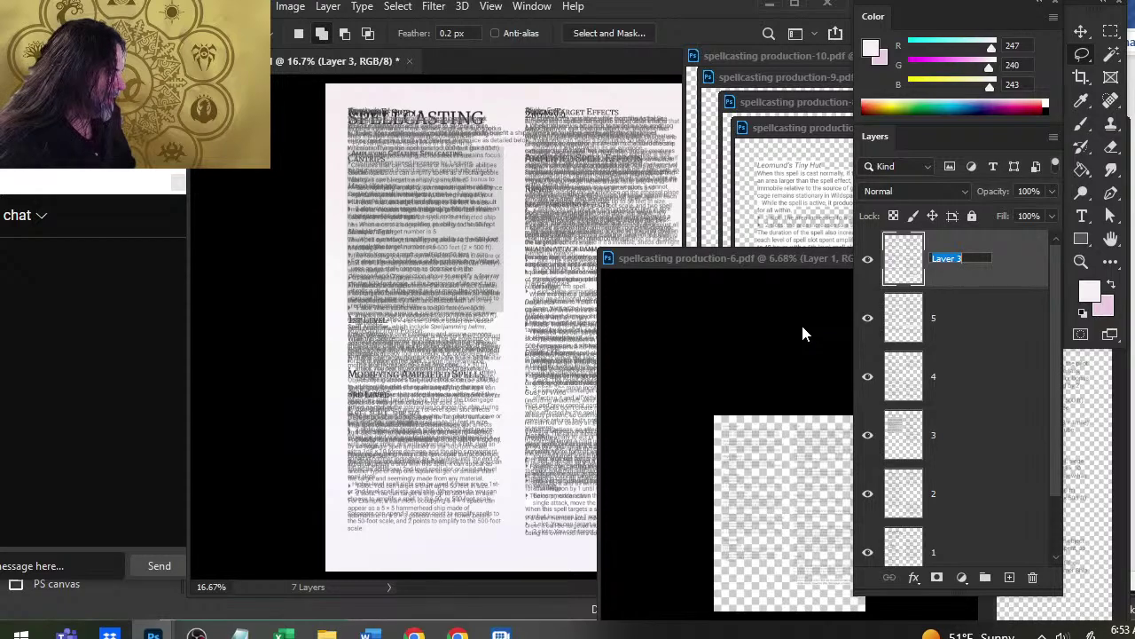
pyautogui.write('6')
pyautogui.press('Return')
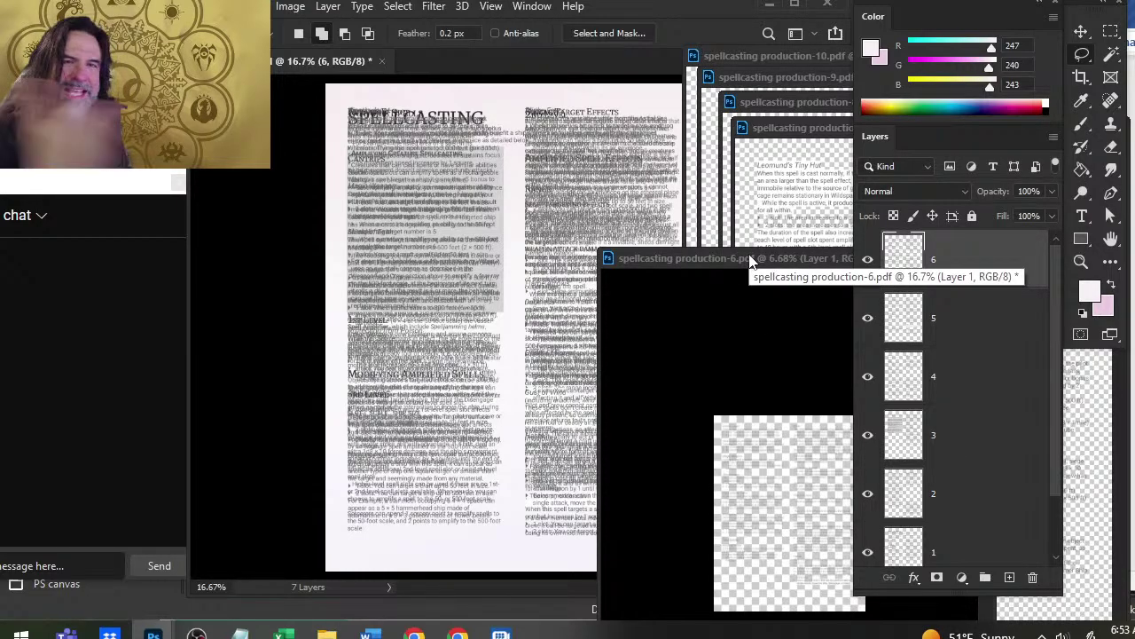
# - Close spellcasting production-6.pdf without saving its changes
pyautogui.moveTo(750, 262); pyautogui.dragTo(527, 222)
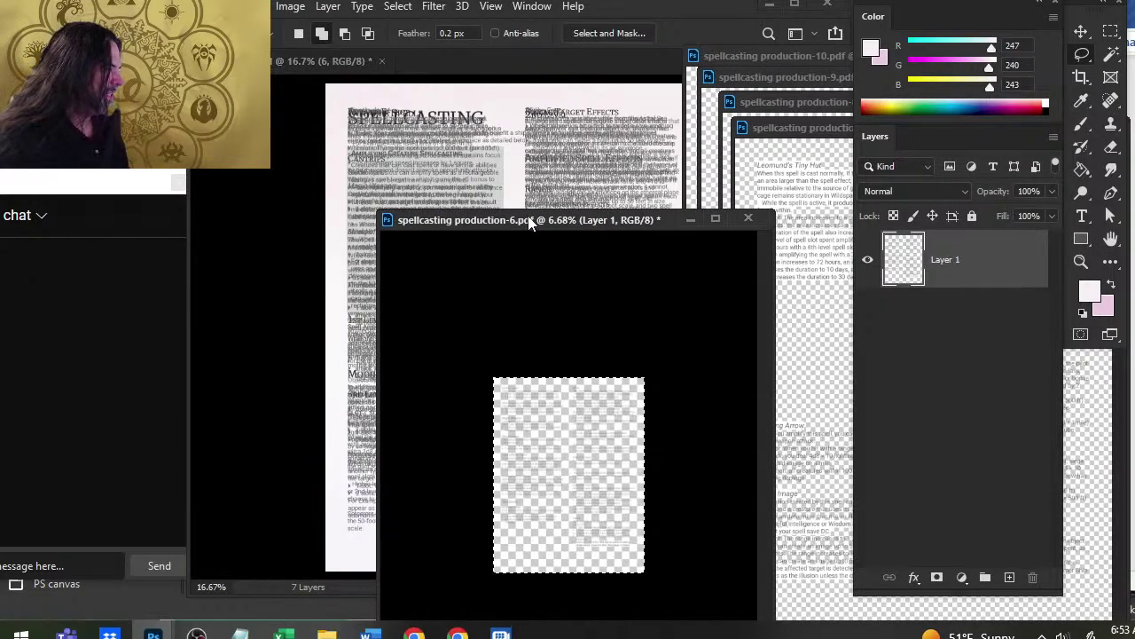
pyautogui.click(749, 219)
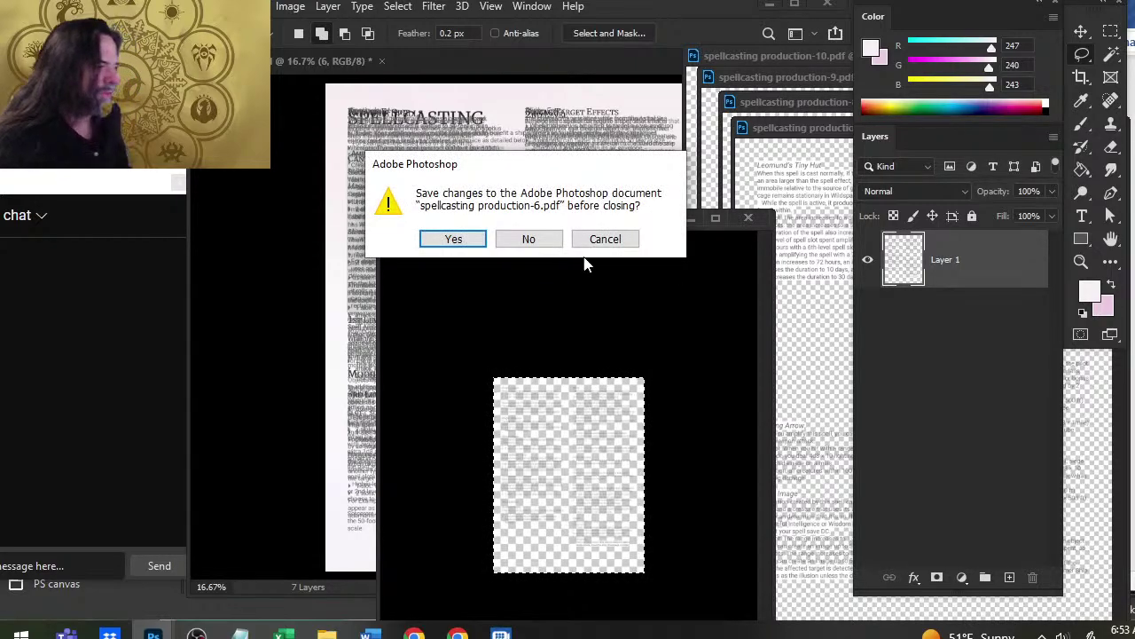
pyautogui.click(539, 239)
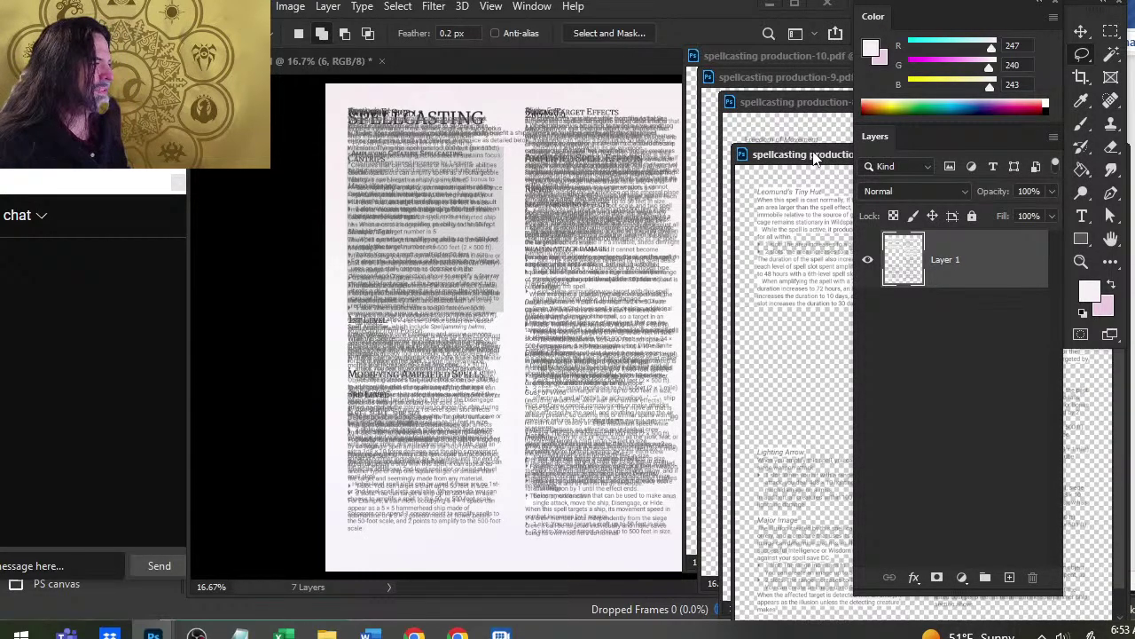
# - Zoom spellcasting production-7.pdf out to about 8%, select its whole page, and move its window down off the main document
pyautogui.moveTo(815, 130); pyautogui.dragTo(428, 135)
pyautogui.hotkey('ctrl', 'space')
pyautogui.moveTo(600, 228); pyautogui.dragTo(542, 236)
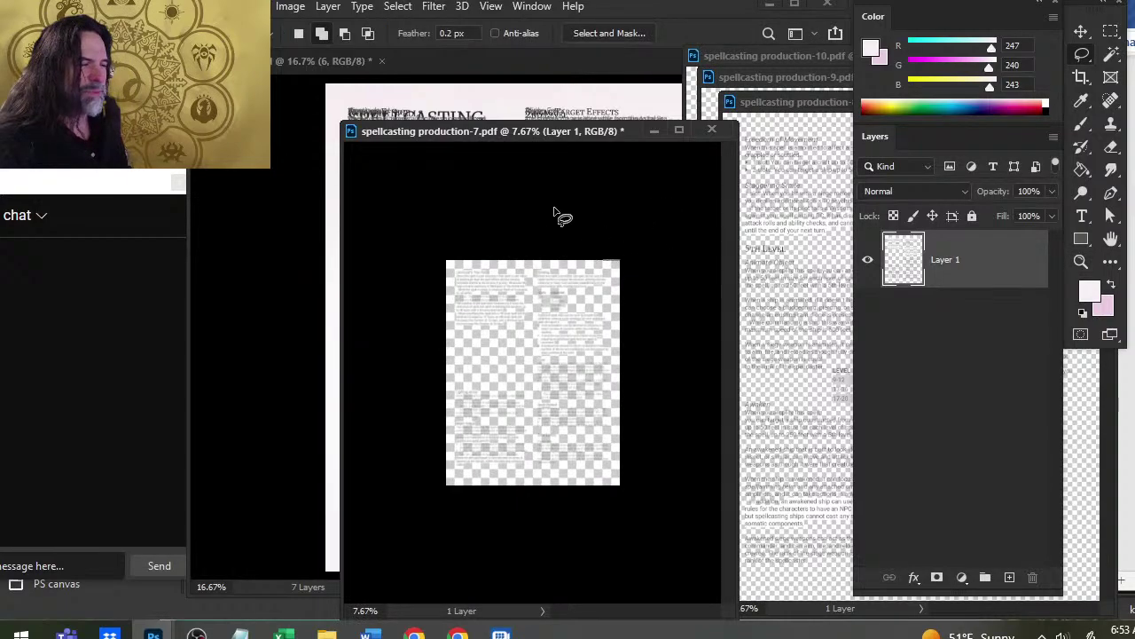
pyautogui.hotkey('ctrl', 'a')
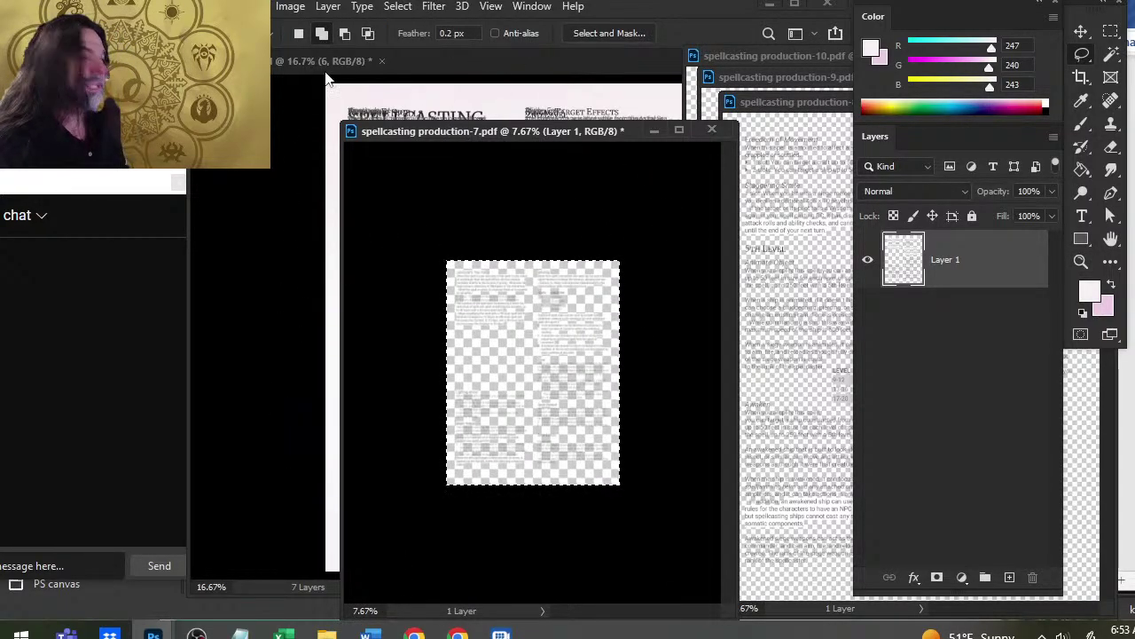
pyautogui.moveTo(462, 131); pyautogui.dragTo(611, 361)
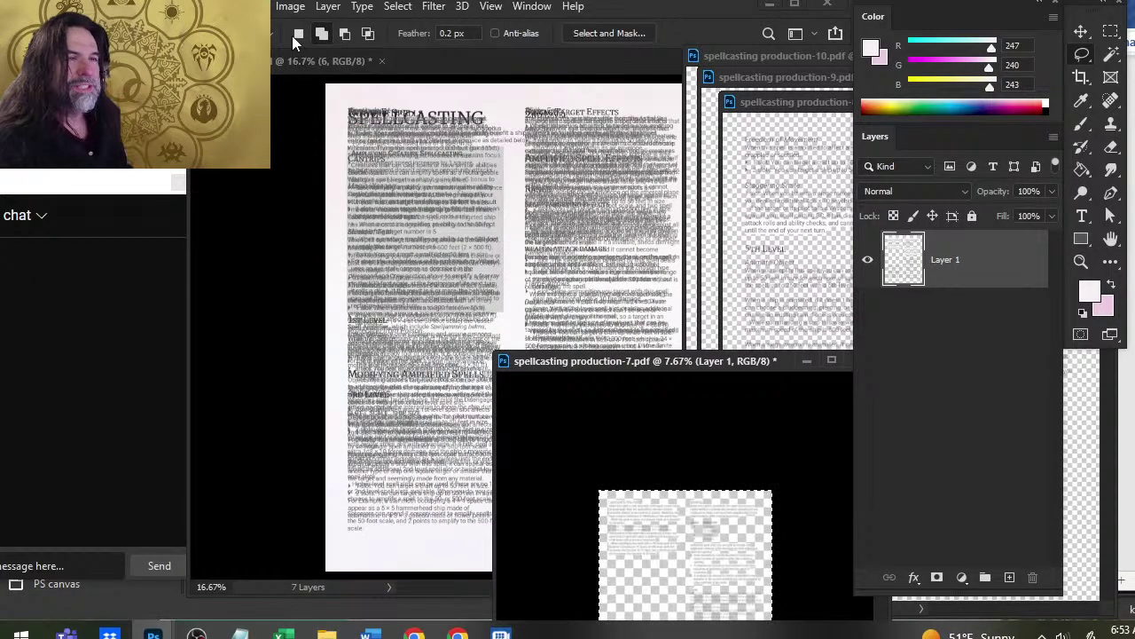
# - Zoom the main document out to about 14% and move the spellcasting production-7.pdf window further aside
pyautogui.click(295, 62)
pyautogui.press('z')
pyautogui.moveTo(505, 200); pyautogui.dragTo(483, 196)
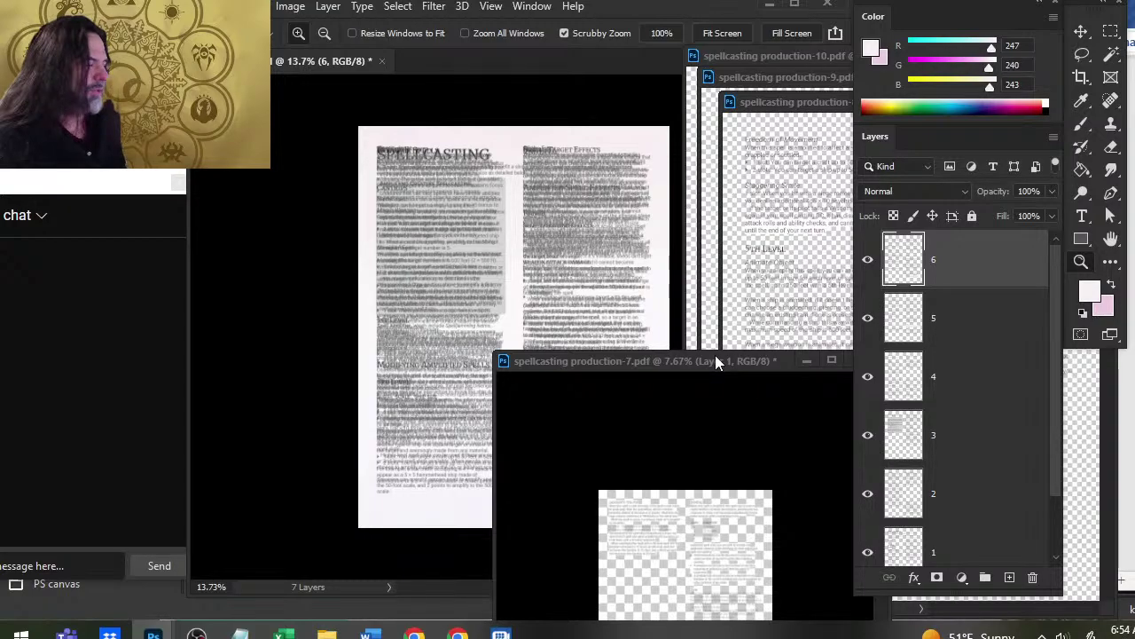
pyautogui.moveTo(715, 354); pyautogui.dragTo(821, 341)
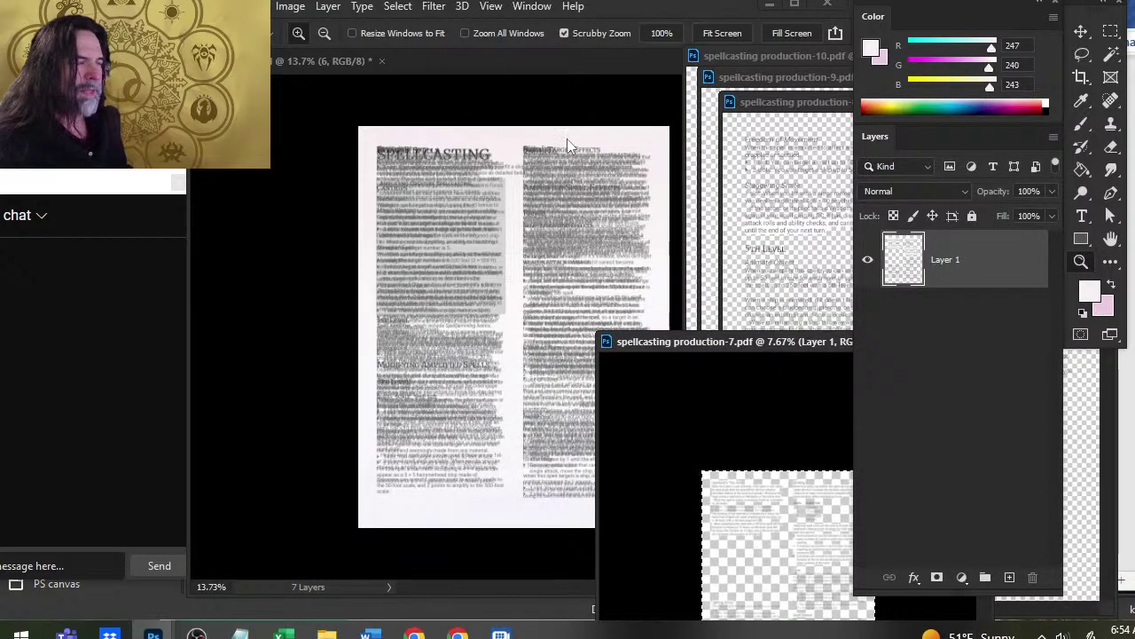
# - Paste the copied seventh page into the main document and rename its layer as 7
pyautogui.click(466, 138)
pyautogui.hotkey('ctrl', 's')
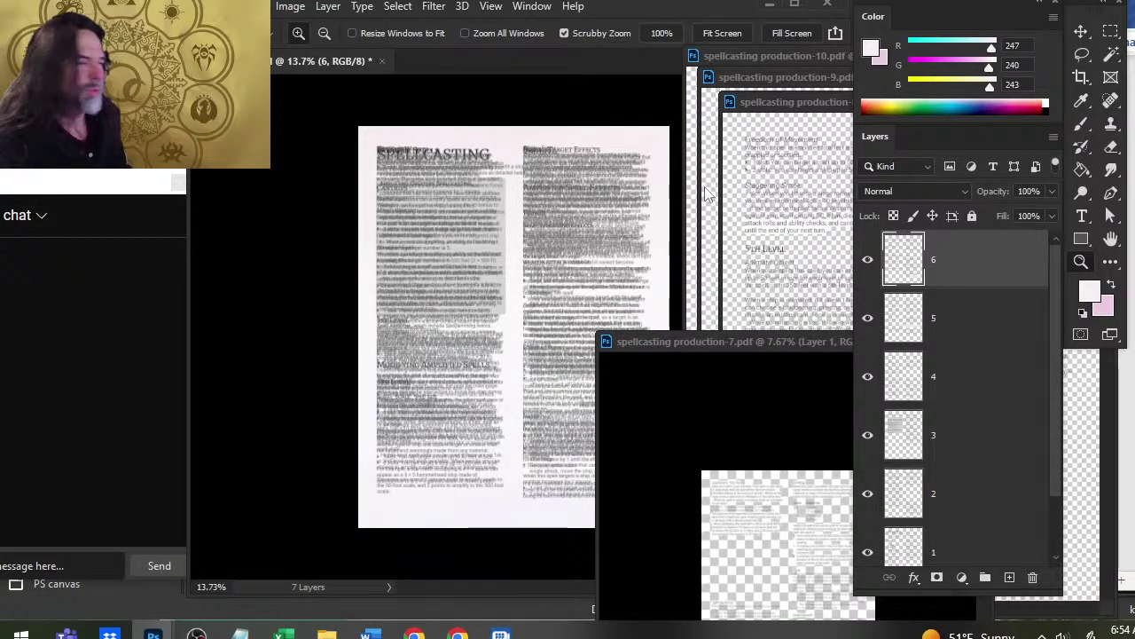
pyautogui.hotkey('ctrl', 'v')
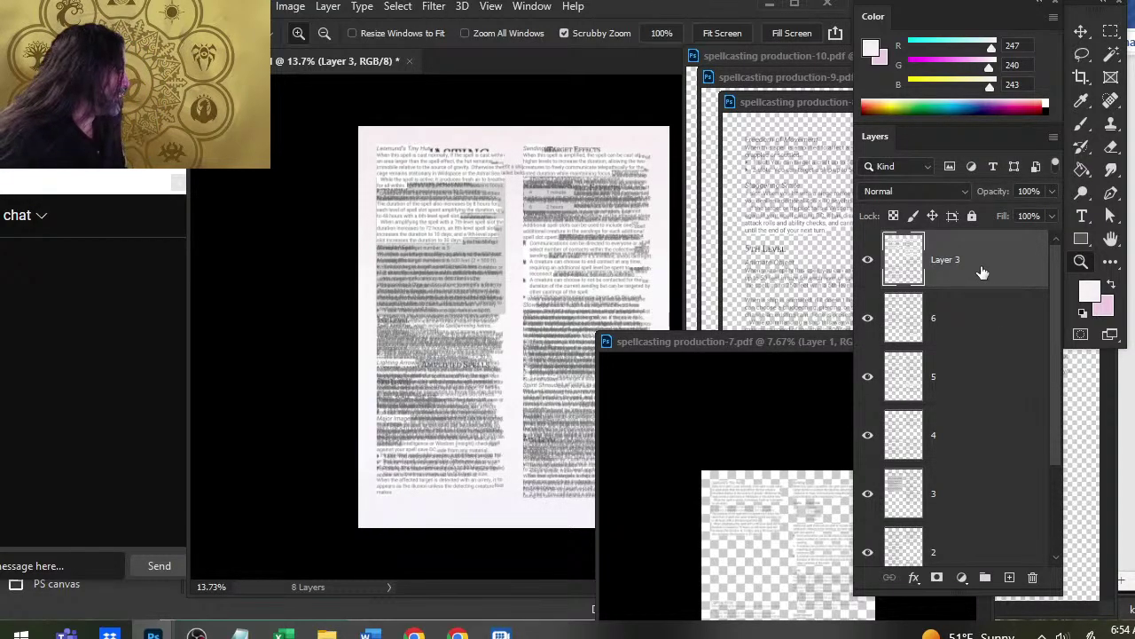
pyautogui.doubleClick(945, 258)
pyautogui.write('7')
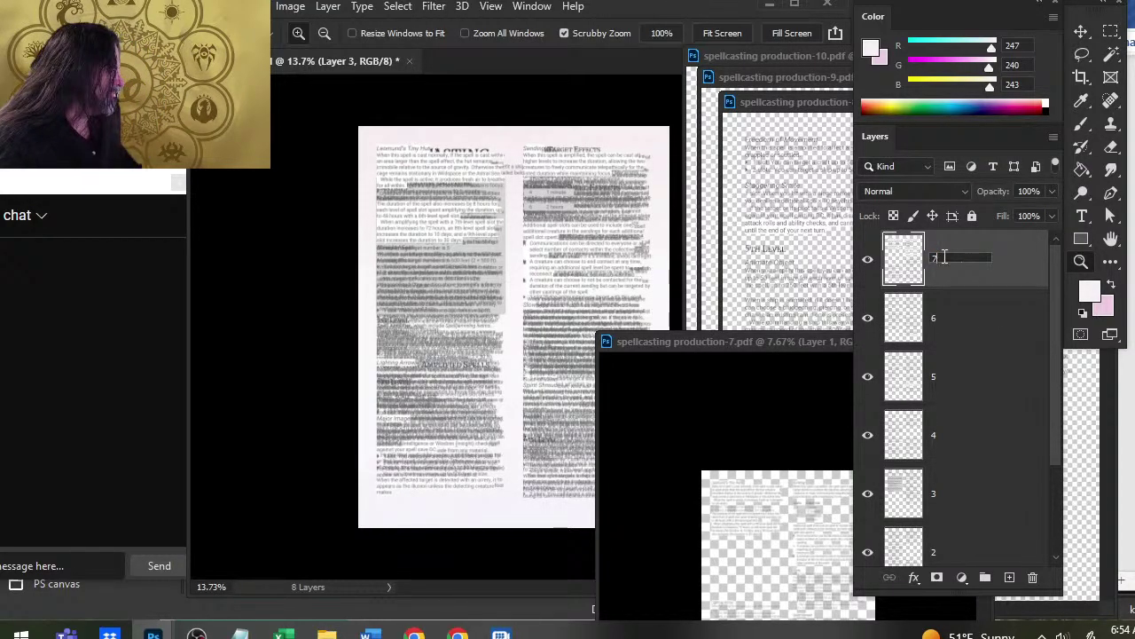
pyautogui.press('Return')
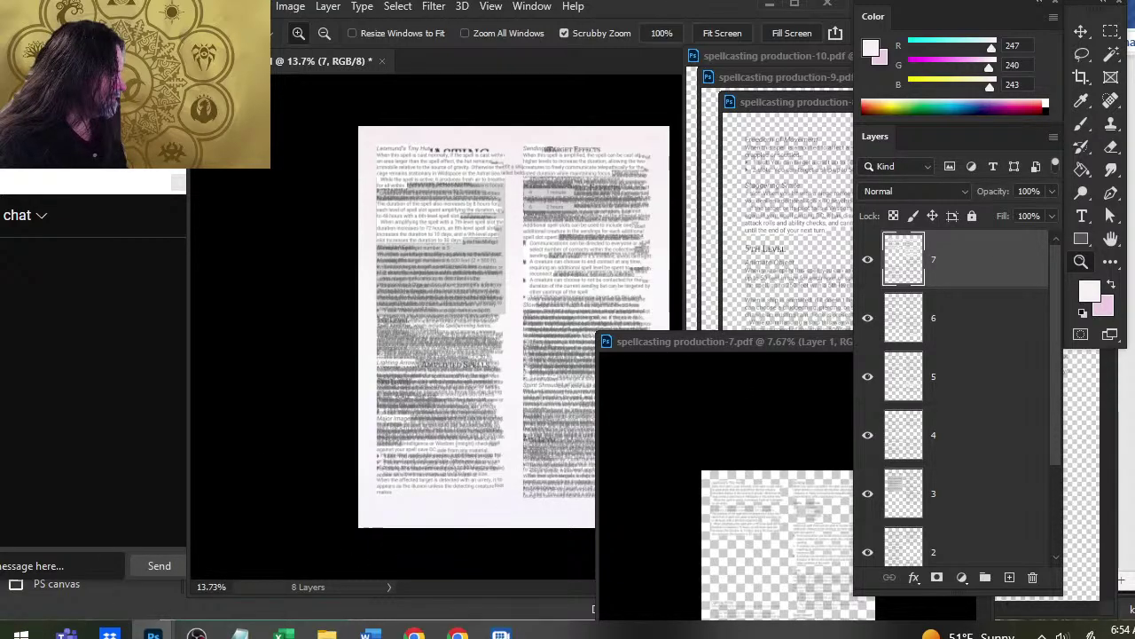
# - Close spellcasting production-7.pdf without saving its changes
pyautogui.moveTo(680, 342); pyautogui.dragTo(471, 316)
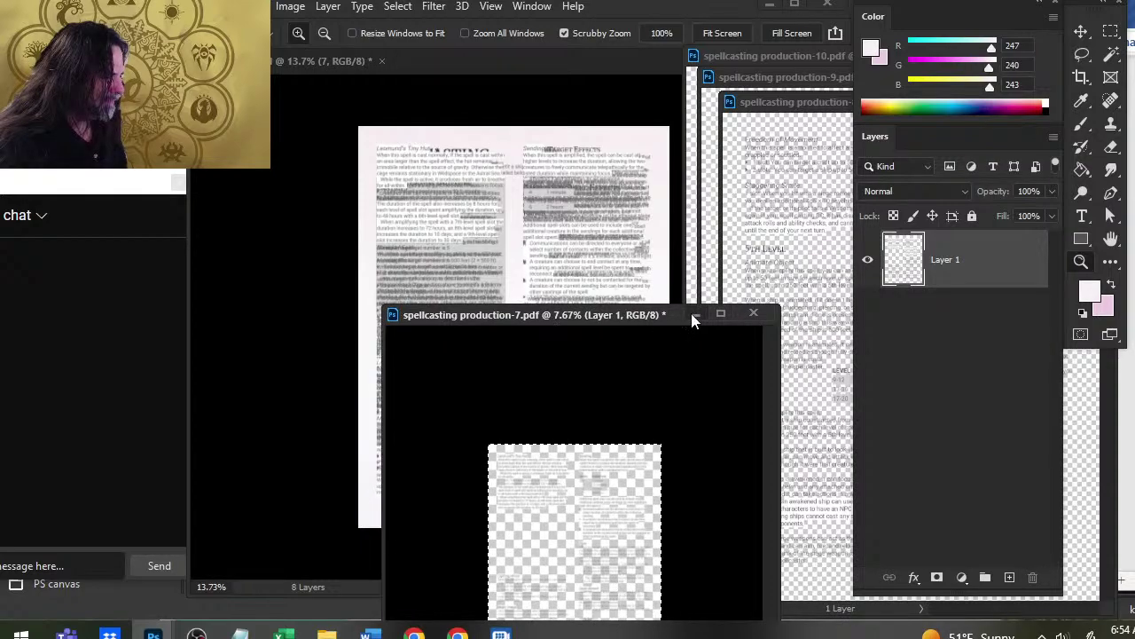
pyautogui.click(752, 313)
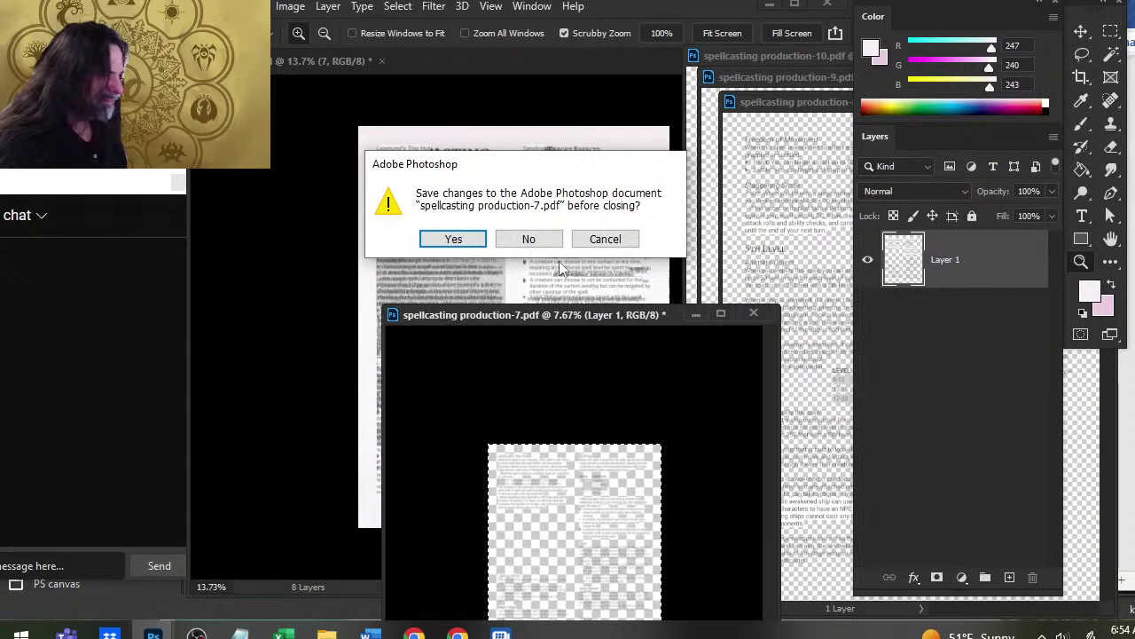
pyautogui.click(528, 239)
# - Zoom spellcasting production-8.pdf out to about 6%, select its whole page, and move its window aside to uncover the main document
pyautogui.moveTo(778, 102); pyautogui.dragTo(351, 139)
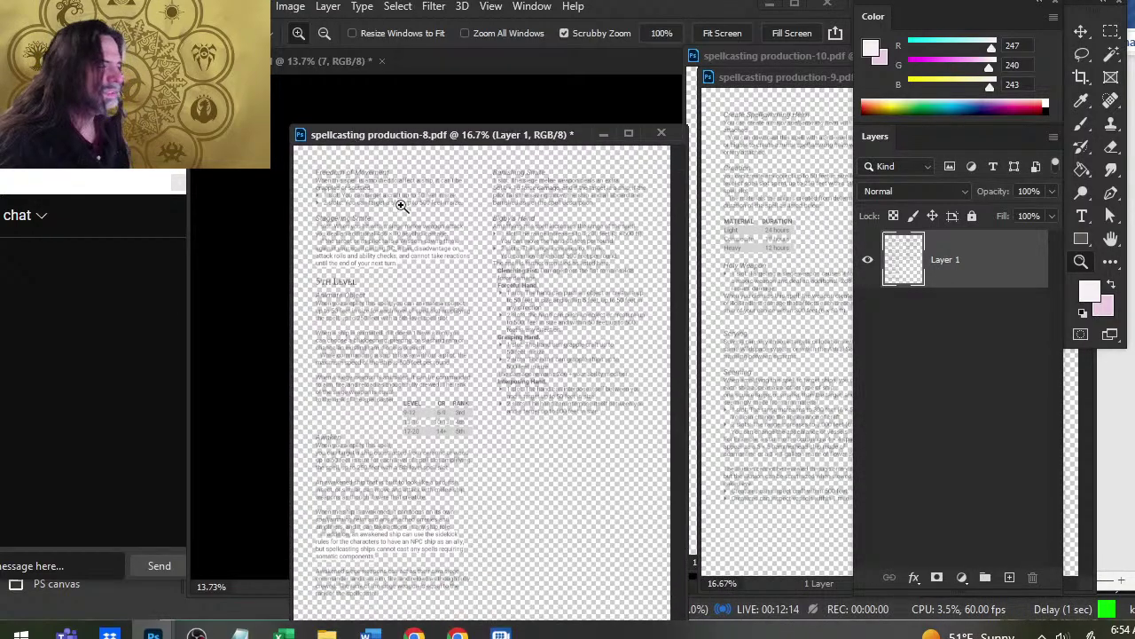
pyautogui.press('l')
pyautogui.hotkey('ctrl', 'a')
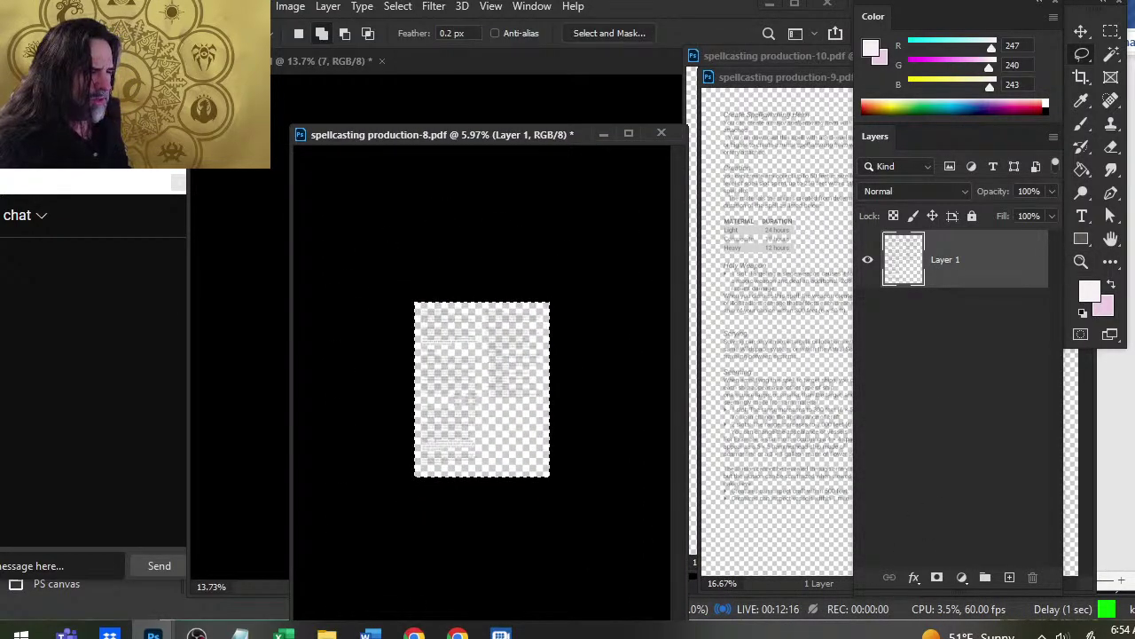
pyautogui.moveTo(391, 134); pyautogui.dragTo(772, 225)
# - Move the spellcasting production-8.pdf window aside, paste its copied page into the main document, and rename the new layer as 8
pyautogui.click(445, 92)
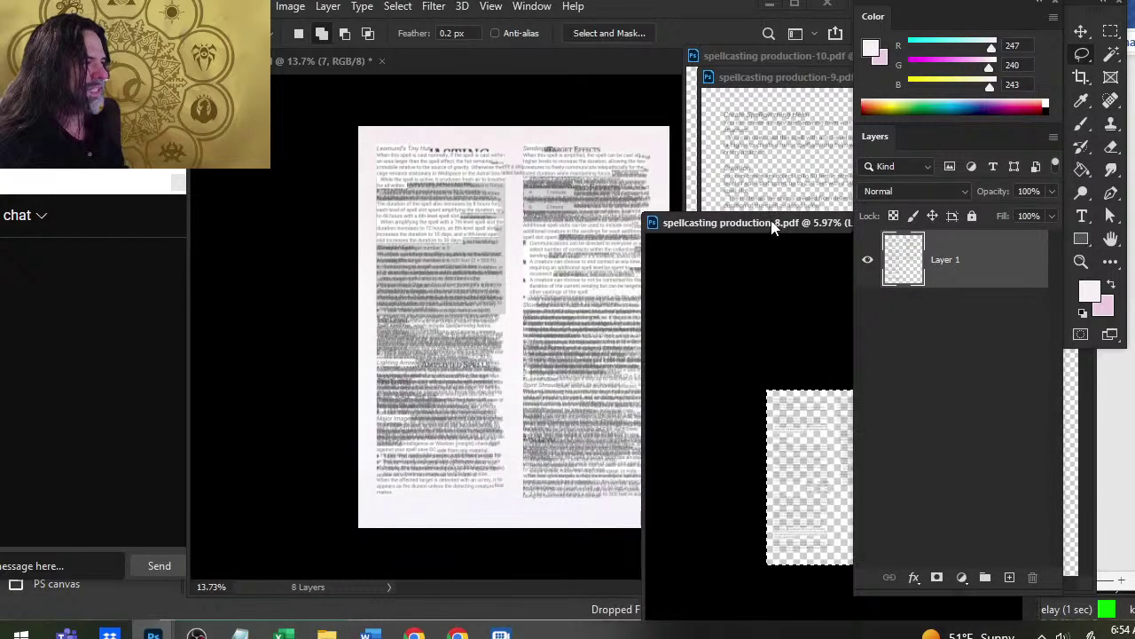
pyautogui.click(651, 192)
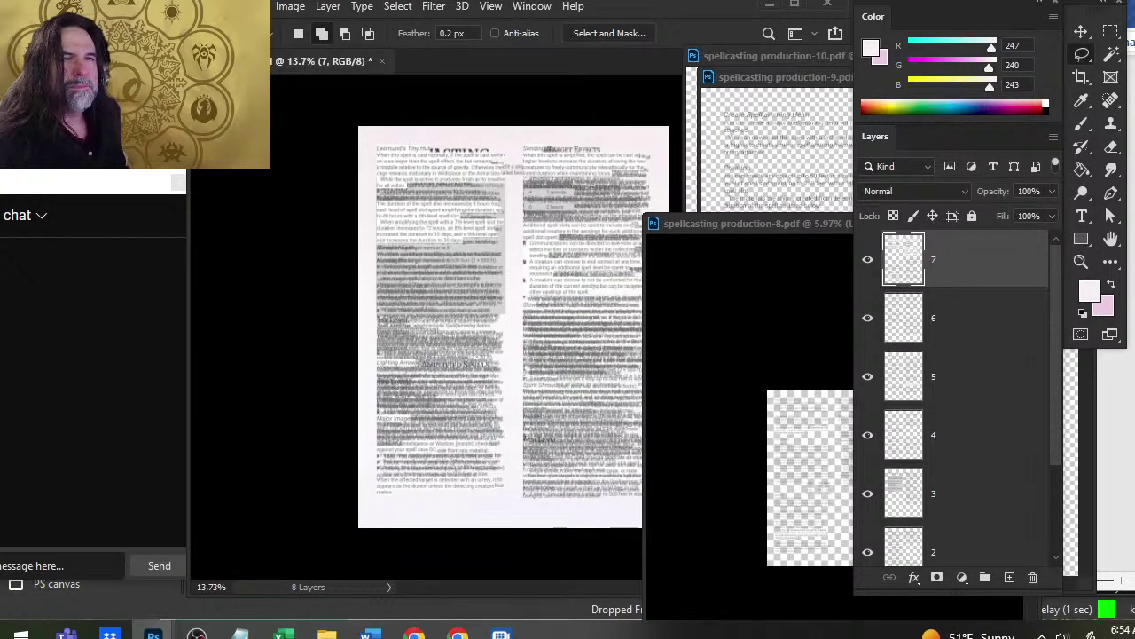
pyautogui.hotkey('ctrl', 'v')
pyautogui.doubleClick(948, 262)
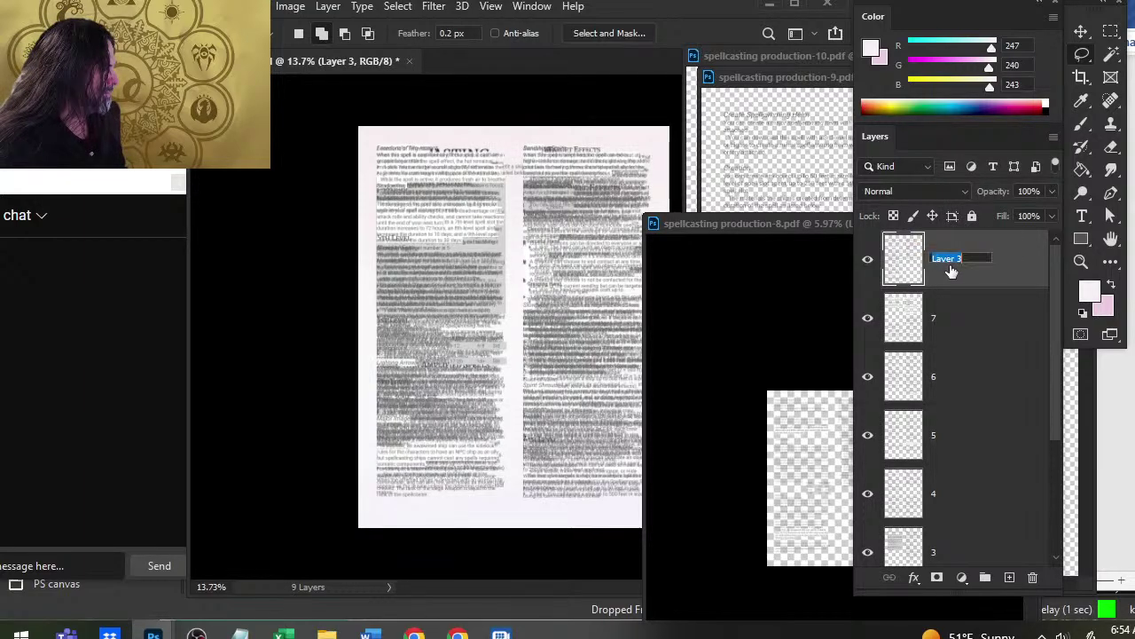
pyautogui.write('8')
pyautogui.press('Return')
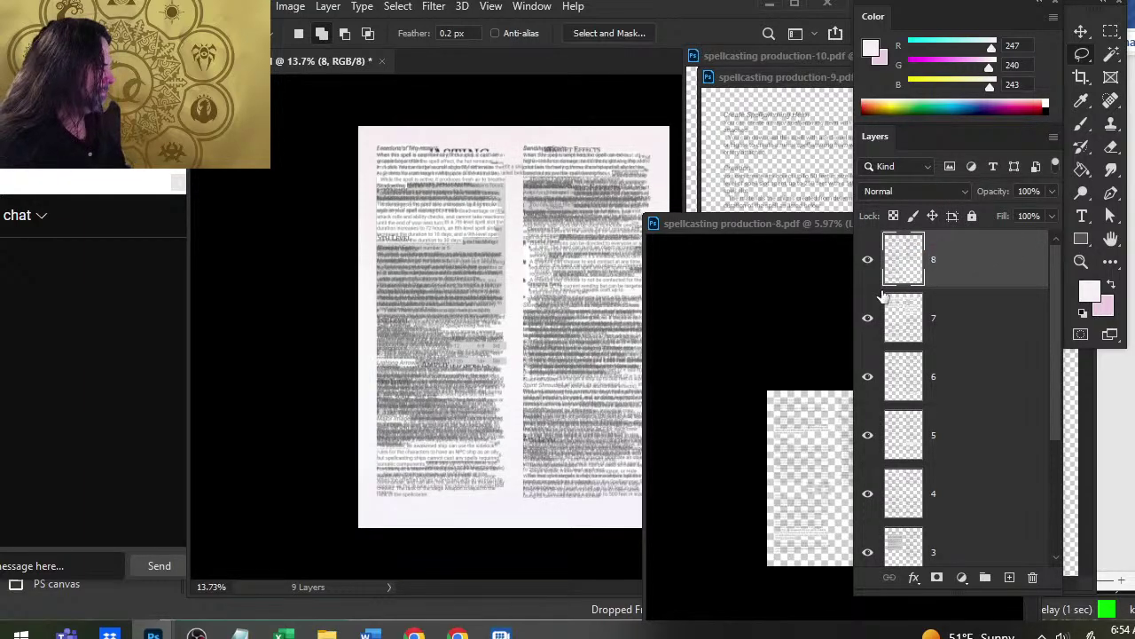
# - Close spellcasting production-8.pdf without saving its changes
pyautogui.moveTo(792, 237); pyautogui.dragTo(497, 241)
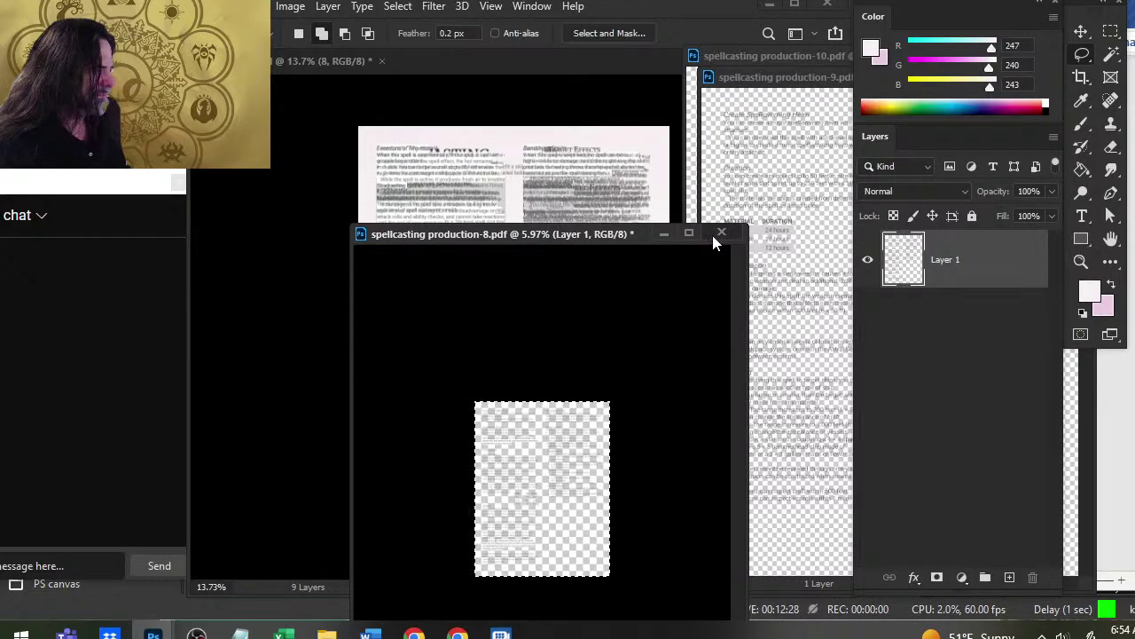
pyautogui.click(715, 234)
pyautogui.click(530, 234)
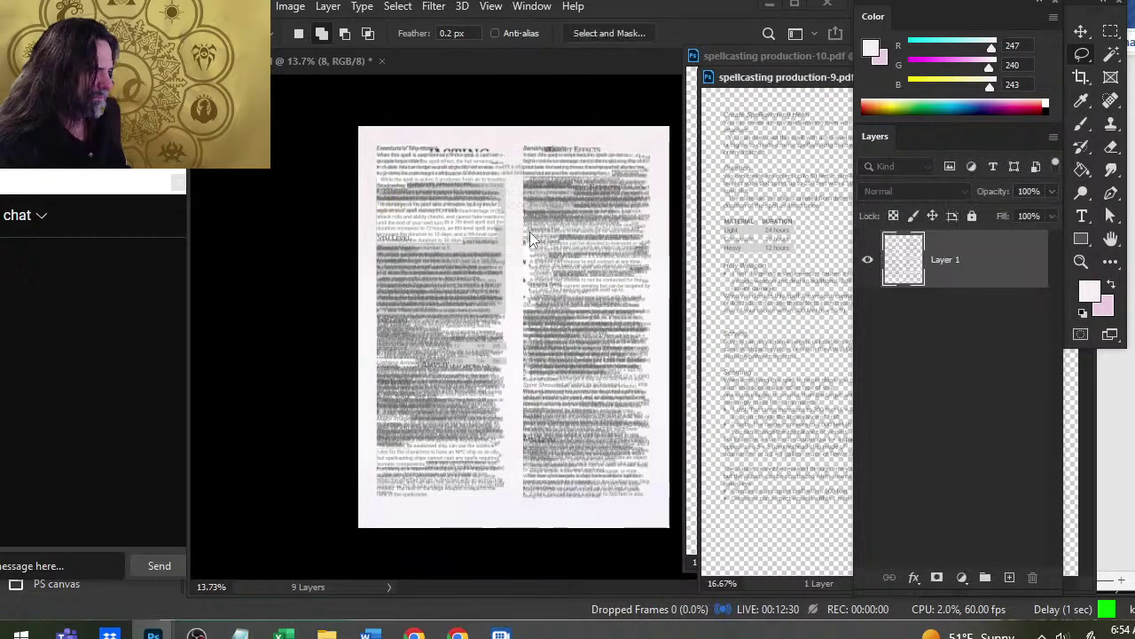
# - Zoom spellcasting production-9.pdf out to about 7%, select and copy its whole page, and move its window aside
pyautogui.moveTo(749, 82); pyautogui.dragTo(370, 123)
pyautogui.moveTo(474, 275); pyautogui.dragTo(424, 266)
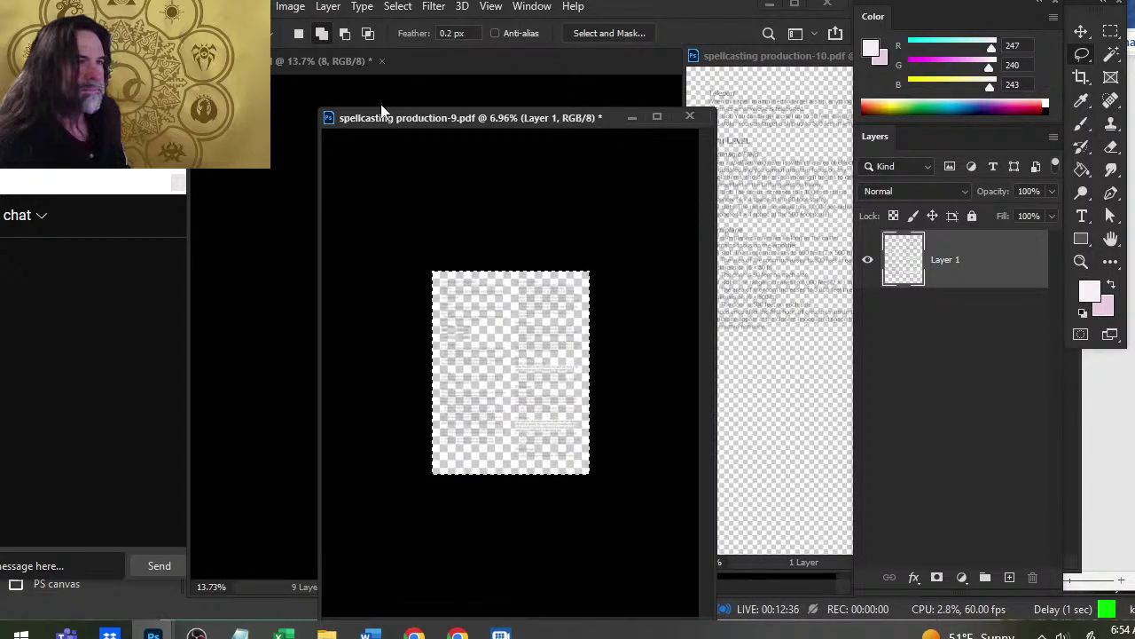
pyautogui.moveTo(427, 127); pyautogui.dragTo(814, 174)
# - Paste the copied ninth page into the main document and rename its layer as 9
pyautogui.click(344, 122)
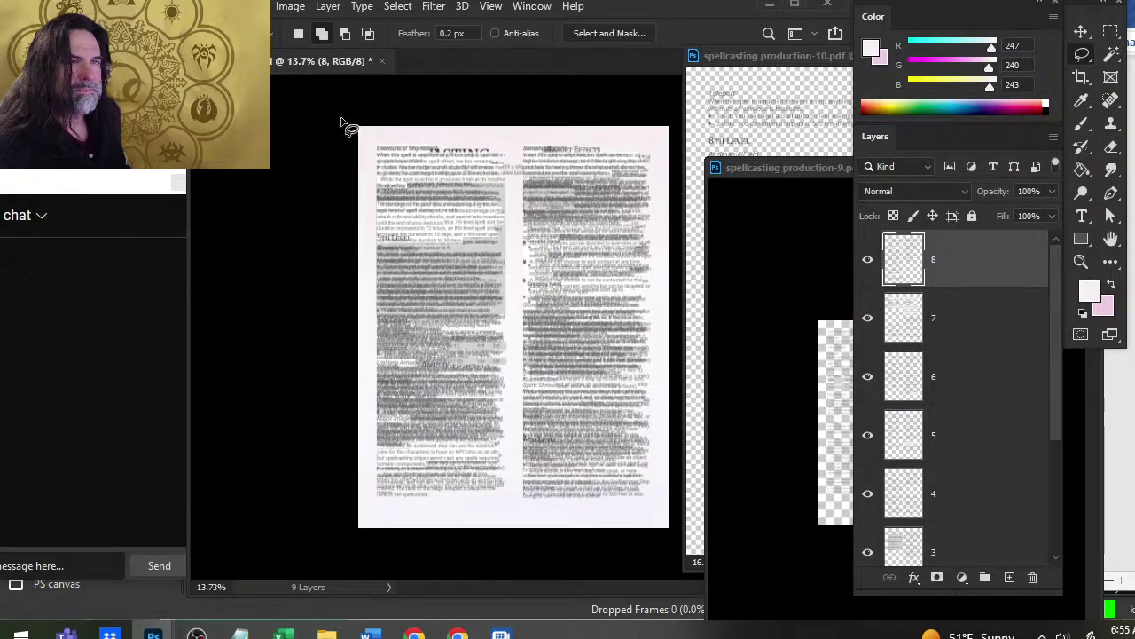
pyautogui.hotkey('ctrl', 'v')
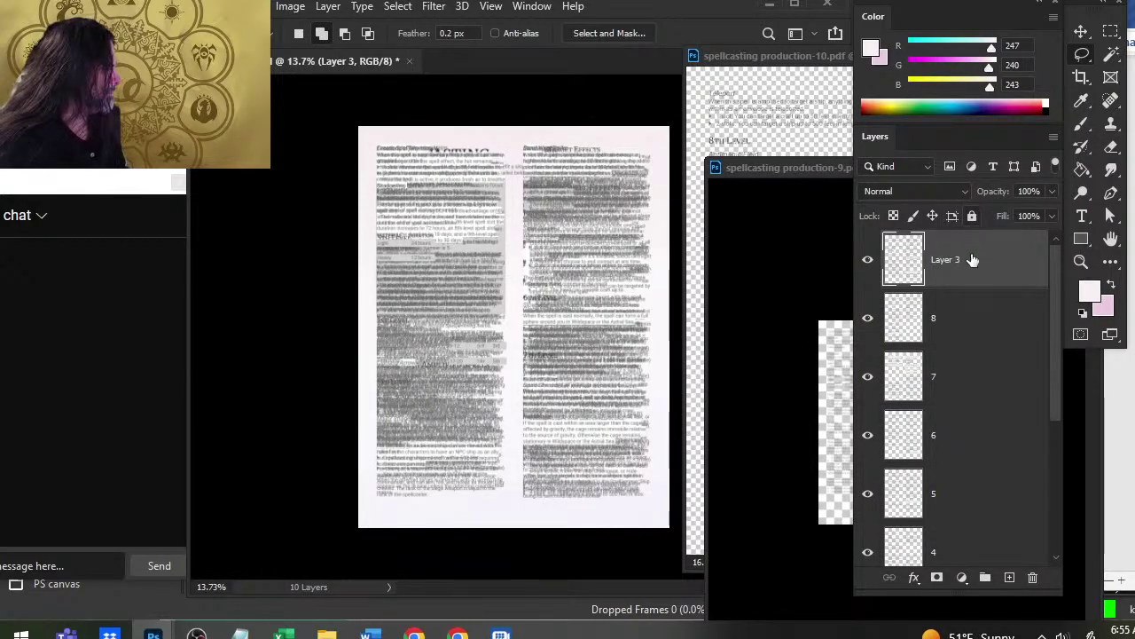
pyautogui.doubleClick(950, 260)
pyautogui.write('9')
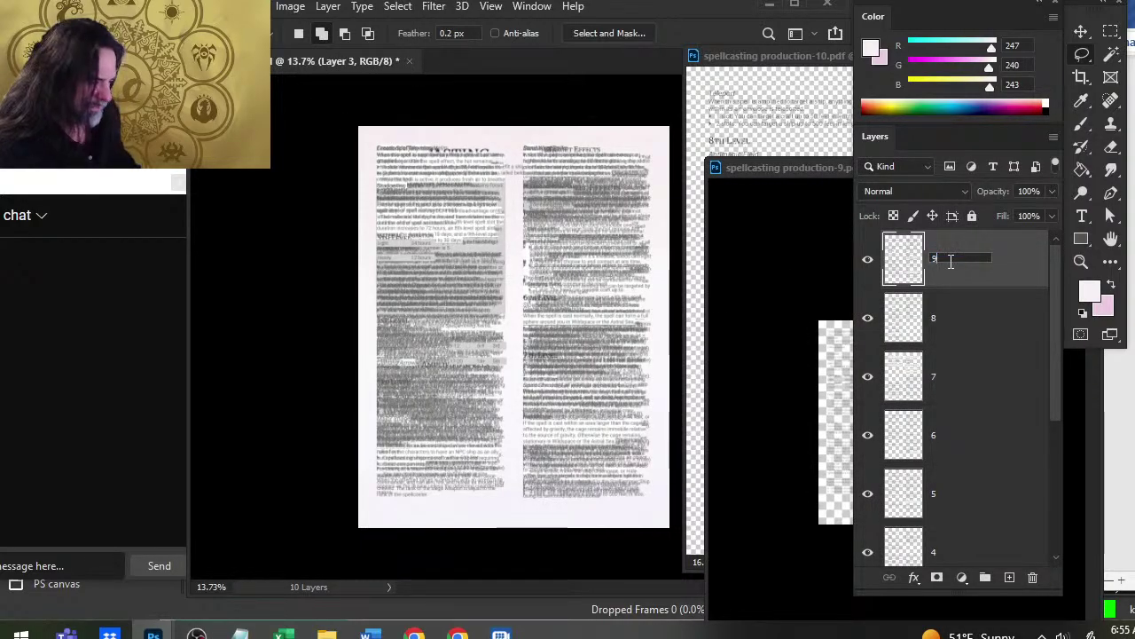
pyautogui.press('Return')
# - Close spellcasting production-9.pdf without saving its changes
pyautogui.moveTo(757, 168); pyautogui.dragTo(452, 215)
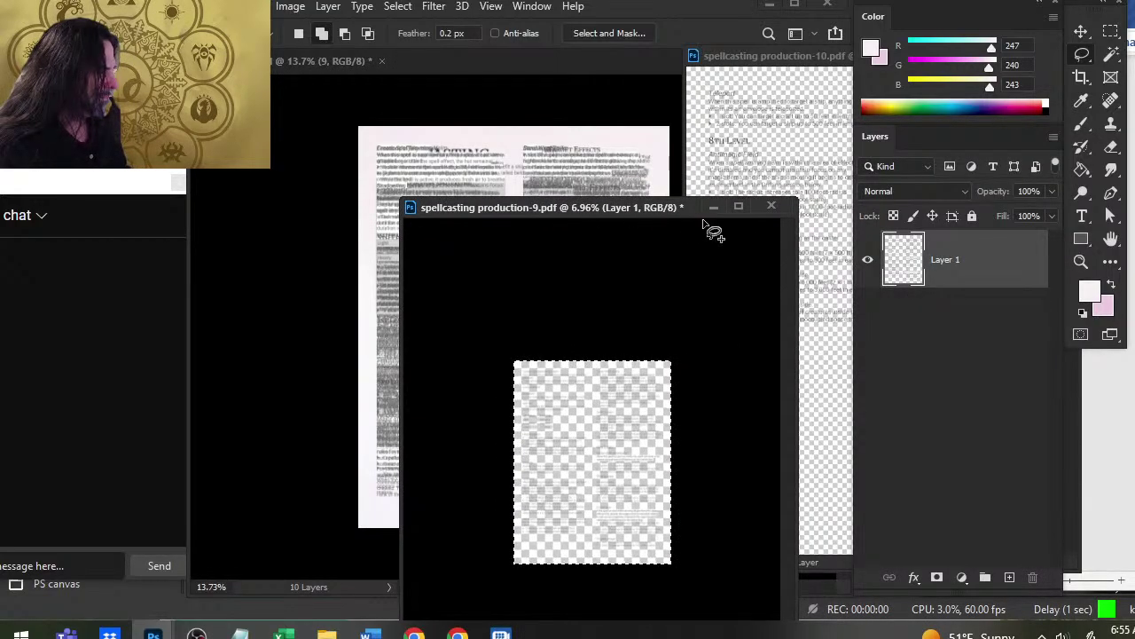
pyautogui.click(770, 207)
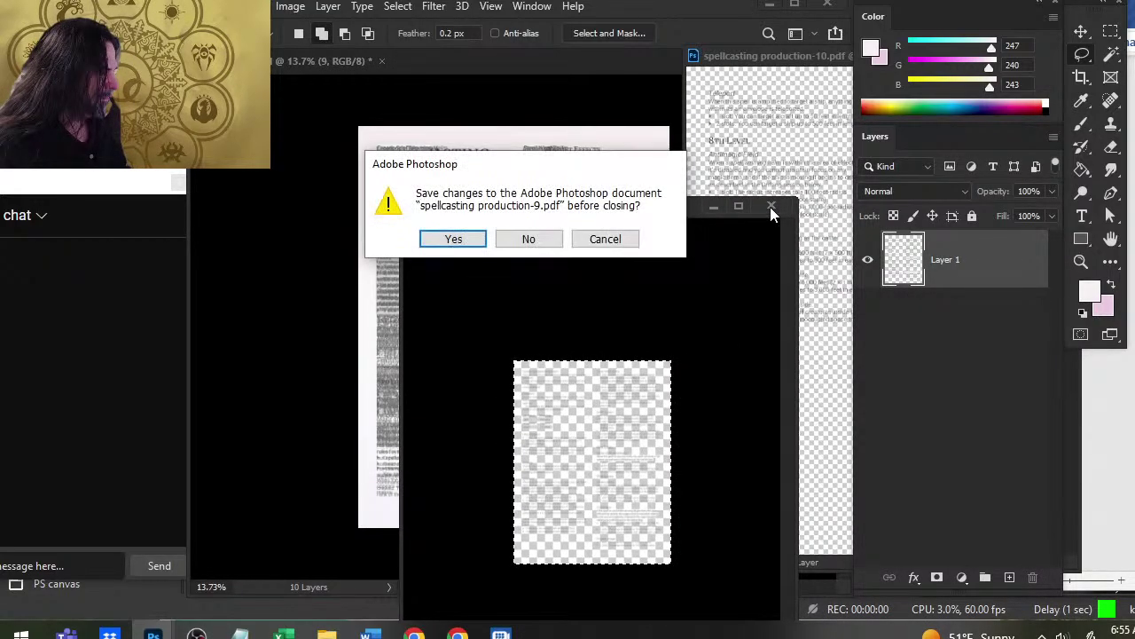
pyautogui.click(529, 244)
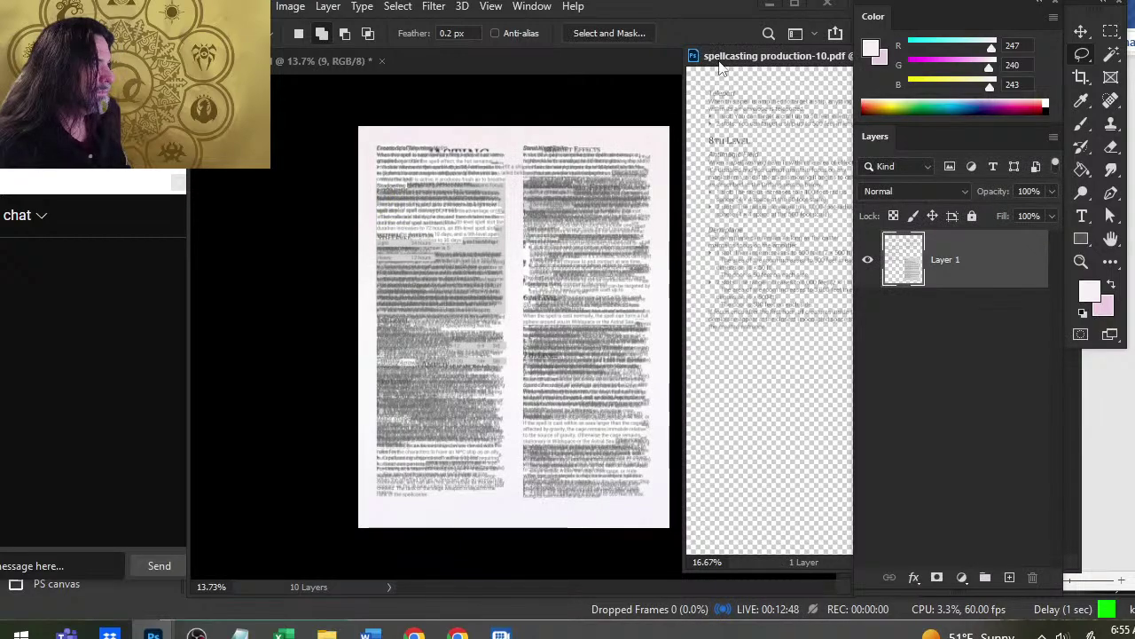
# - Zoom spellcasting production-10.pdf out to about 6%, select and copy its whole page, and move its window aside
pyautogui.moveTo(718, 55); pyautogui.dragTo(421, 78)
pyautogui.moveTo(630, 240); pyautogui.dragTo(560, 261)
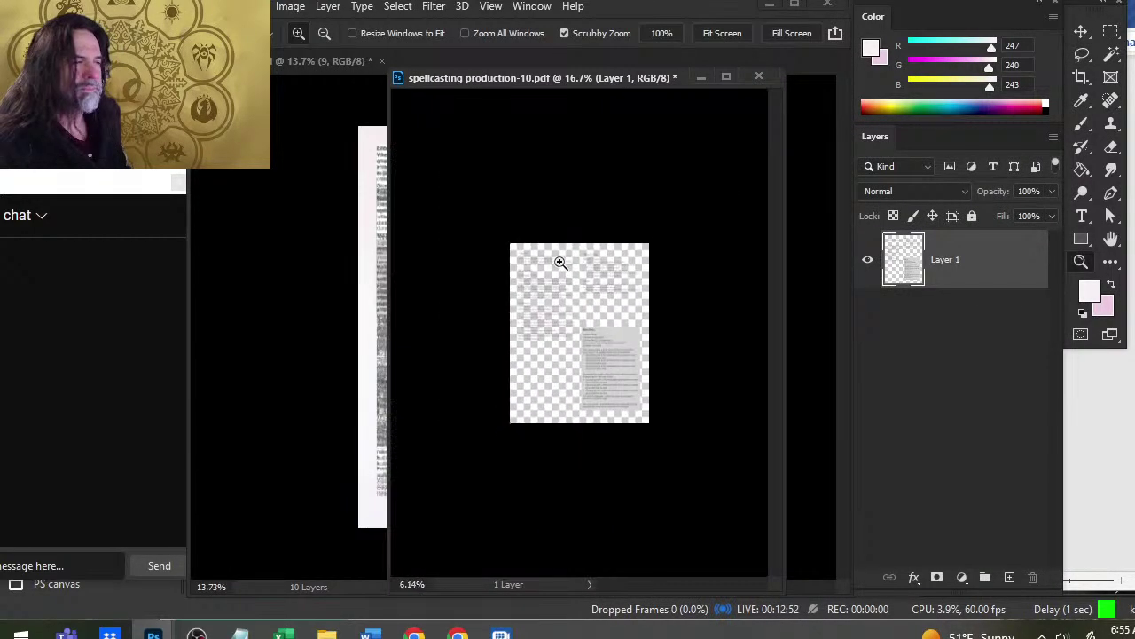
pyautogui.hotkey('ctrl', 'a')
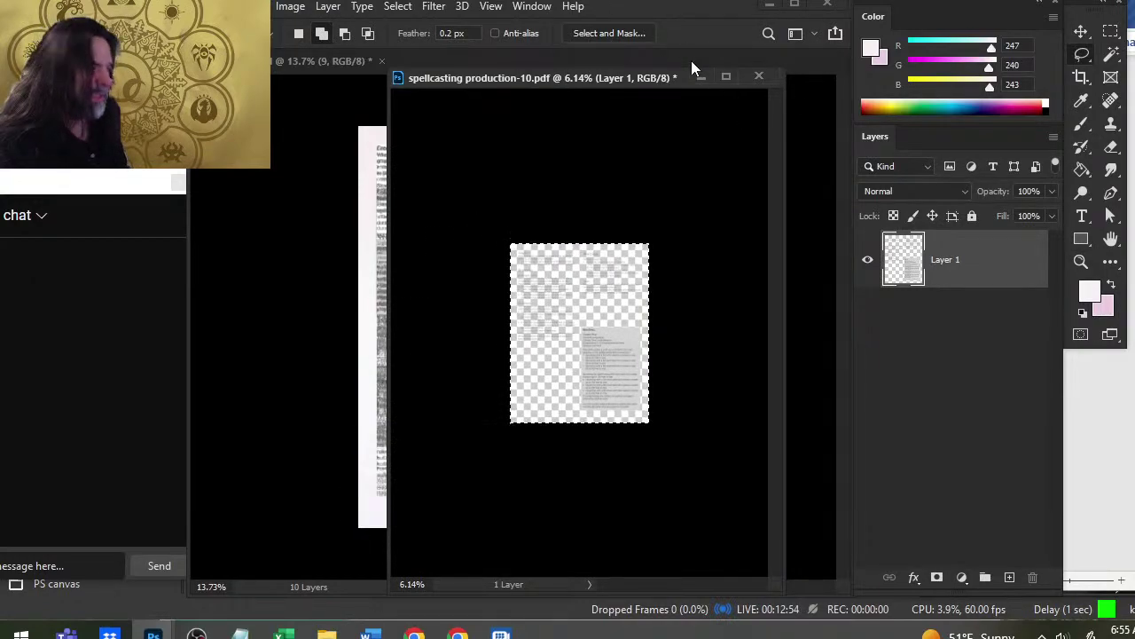
pyautogui.click(508, 59)
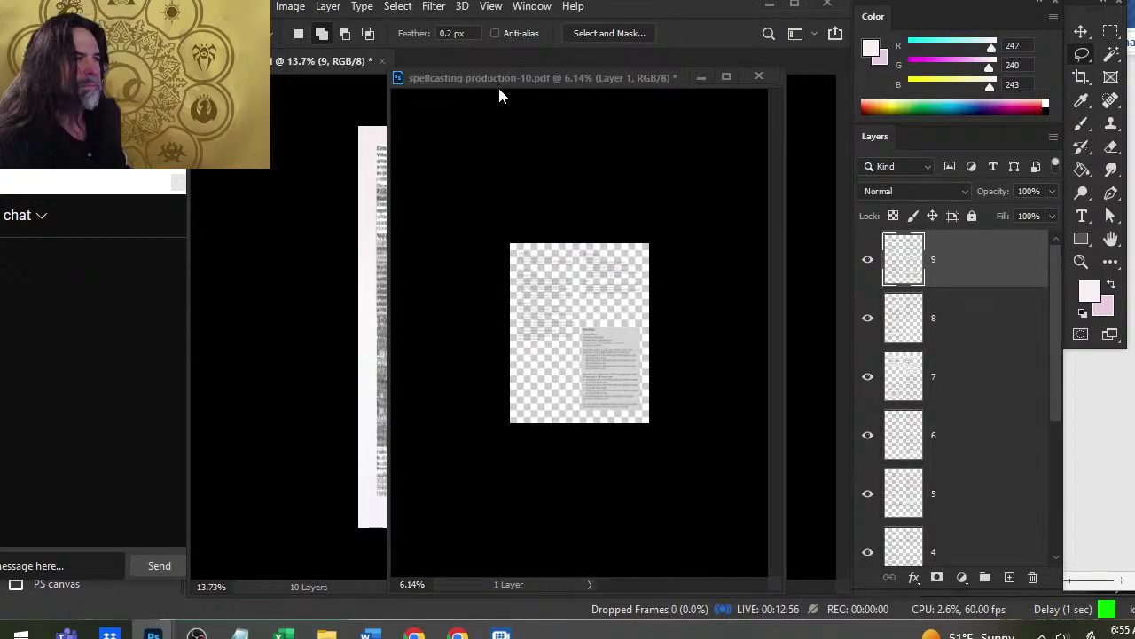
pyautogui.moveTo(499, 85); pyautogui.dragTo(762, 148)
# - Paste the copied tenth page into the main document and close spellcasting production-10.pdf without saving its changes
pyautogui.click(284, 64)
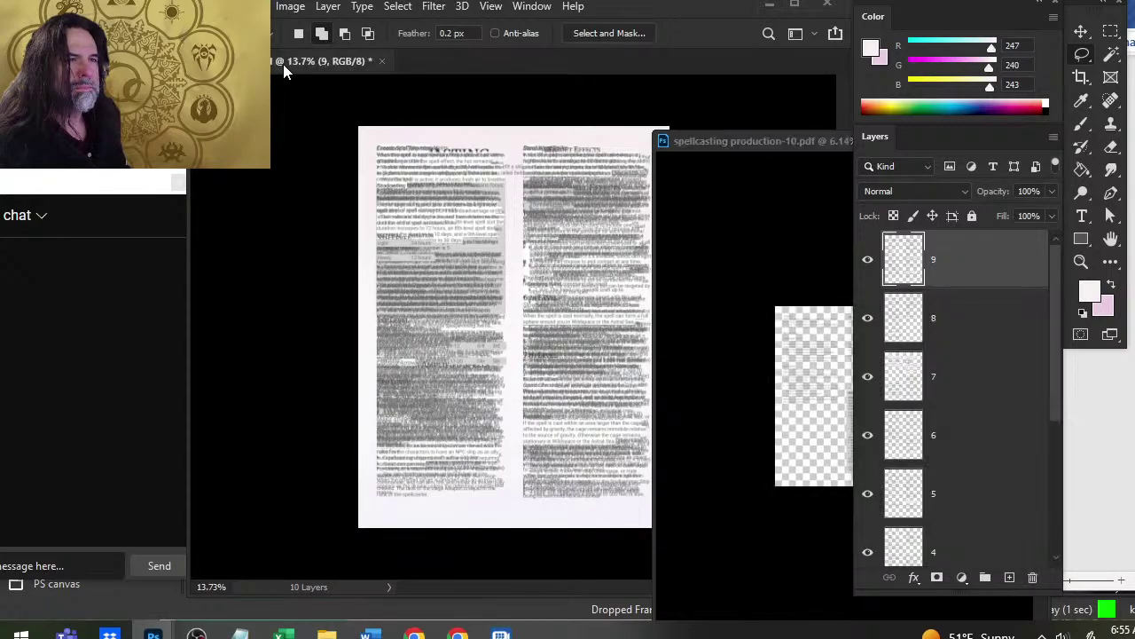
pyautogui.hotkey('ctrl', 'v')
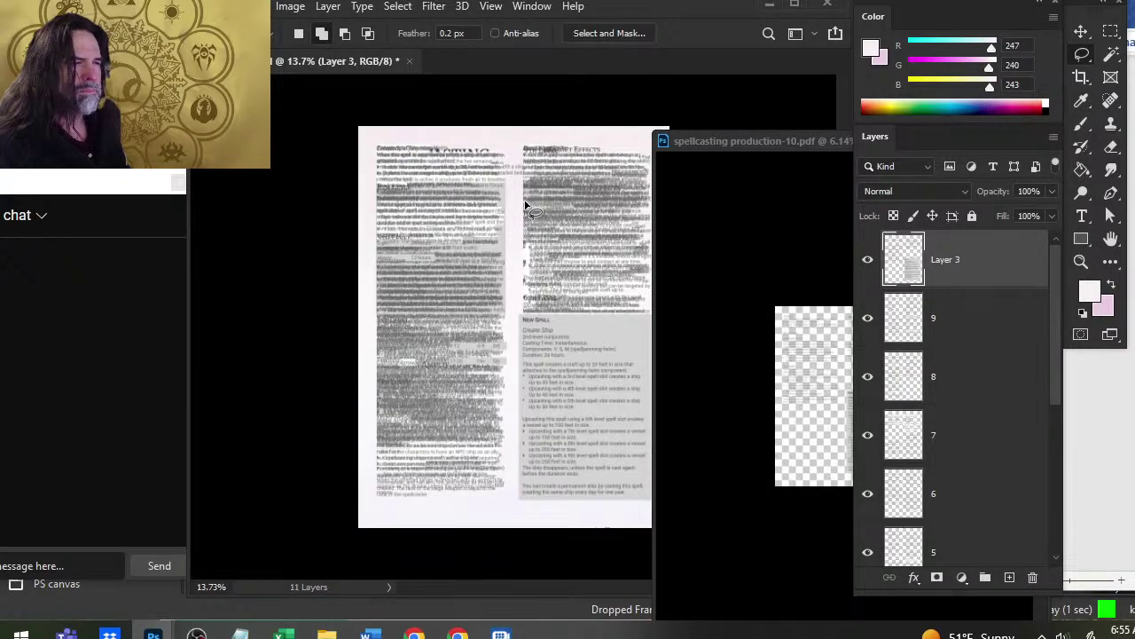
pyautogui.moveTo(759, 146); pyautogui.dragTo(480, 146)
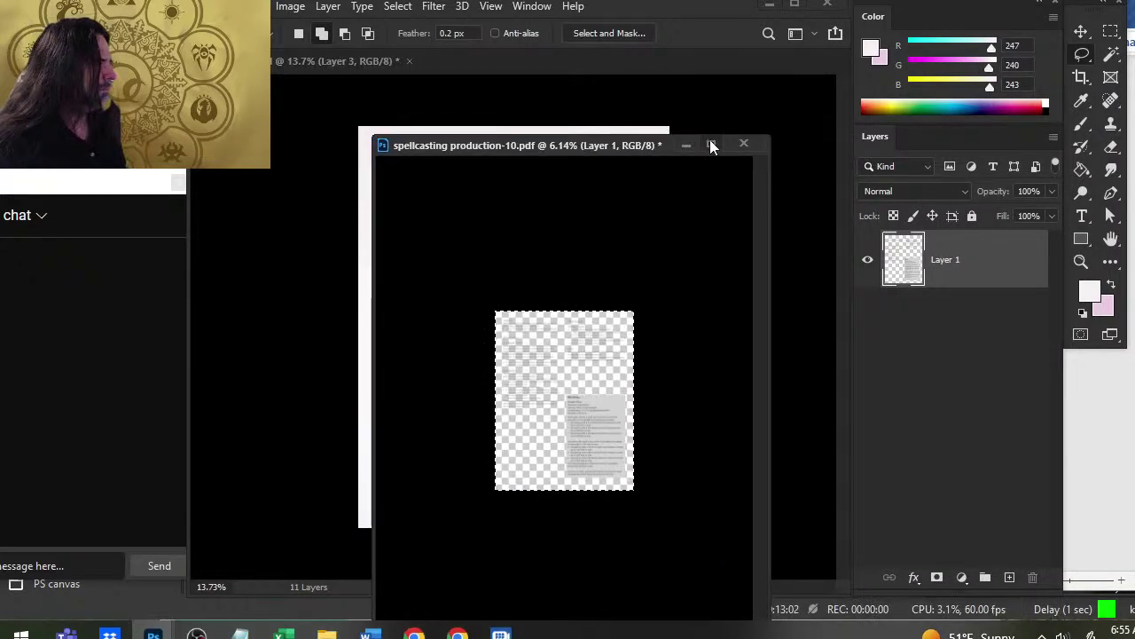
pyautogui.click(743, 144)
pyautogui.click(553, 238)
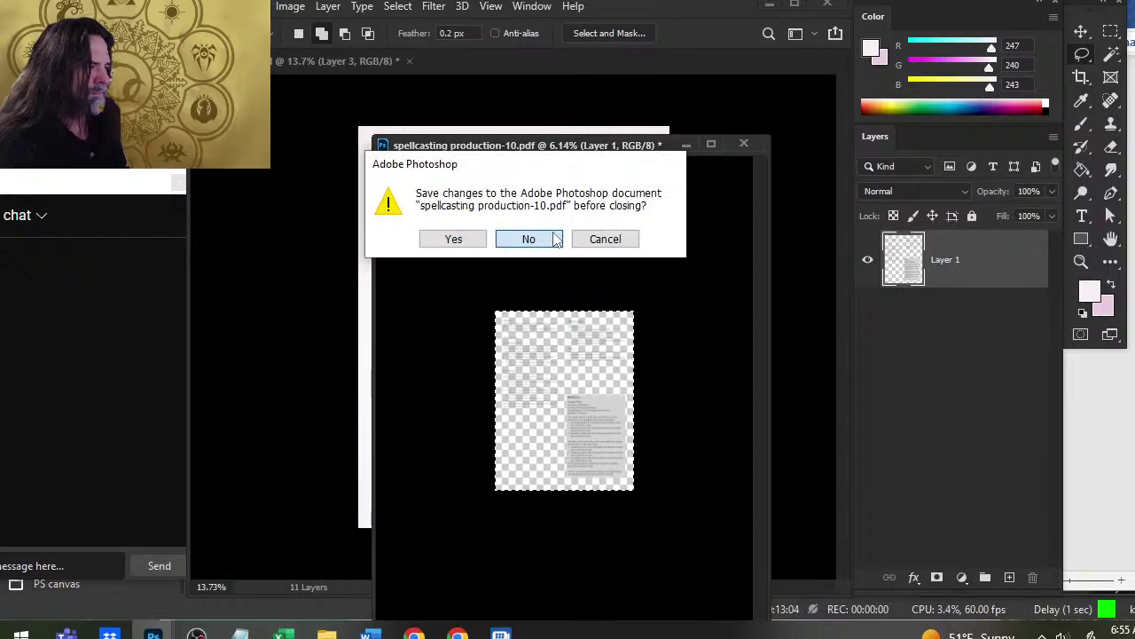
# - Rename the newly pasted tenth-page layer as 10 and save the main document
pyautogui.doubleClick(947, 260)
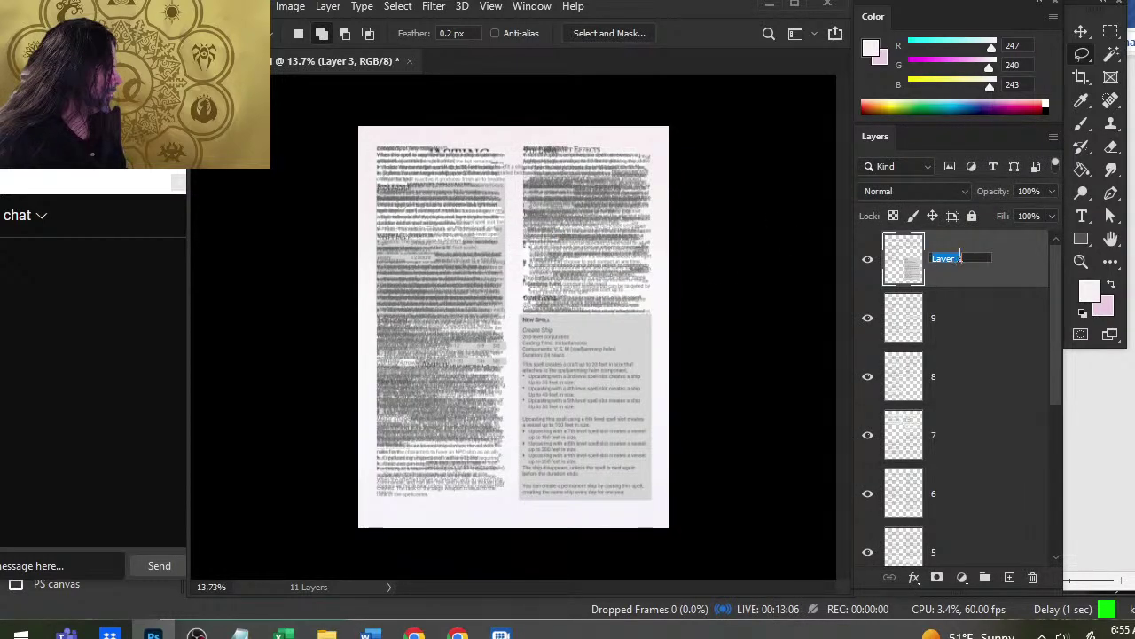
pyautogui.write('10')
pyautogui.press('Return')
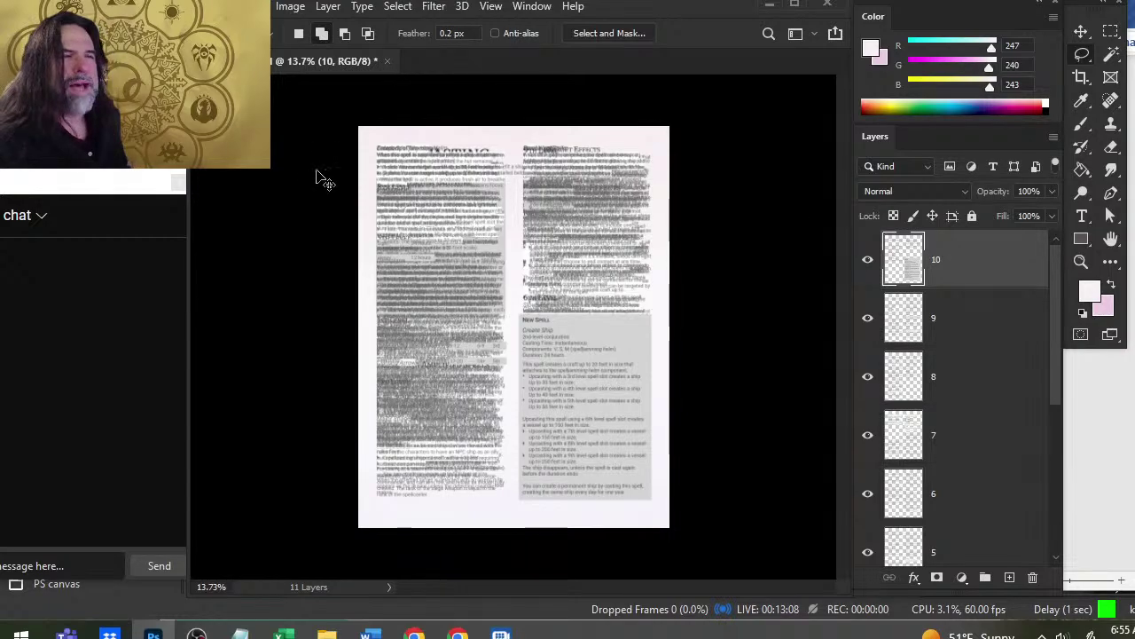
pyautogui.hotkey('ctrl', 's')
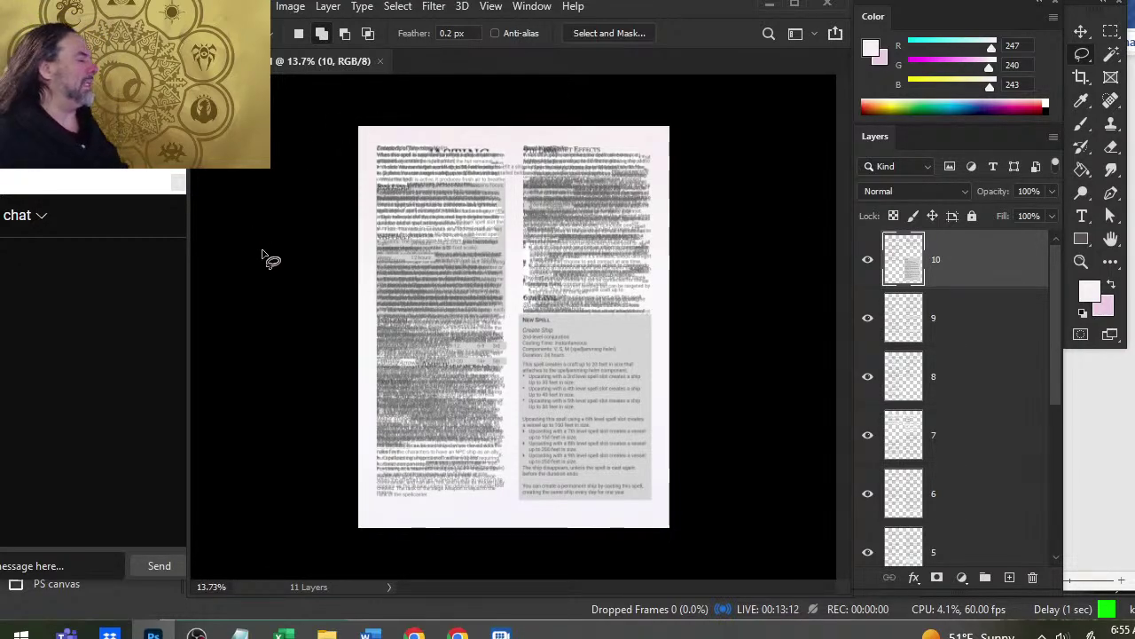
# - Rename the bottom background layer as BG and lock it completely
pyautogui.scroll(-5, 994, 322)
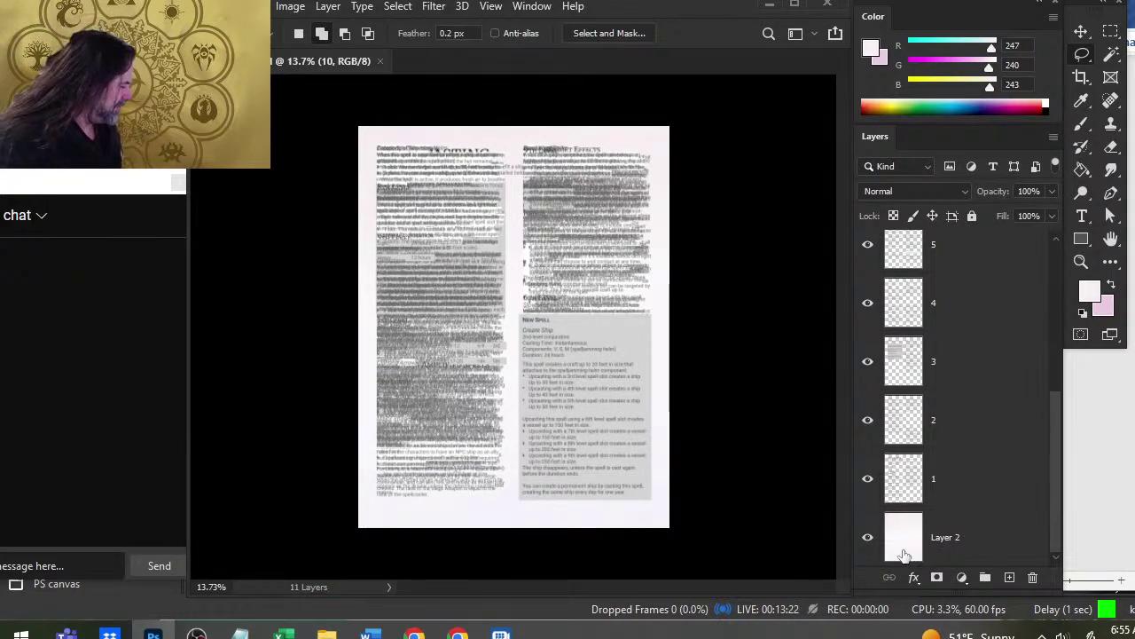
pyautogui.click(870, 537)
pyautogui.click(868, 537)
pyautogui.doubleClick(943, 537)
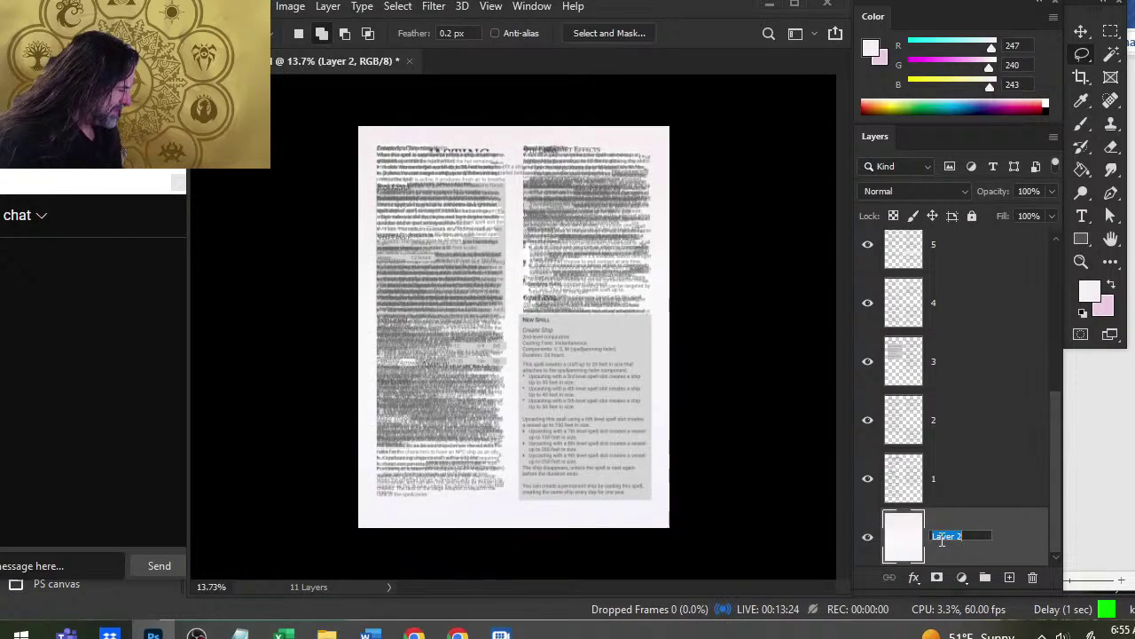
pyautogui.write('BG')
pyautogui.press('Return')
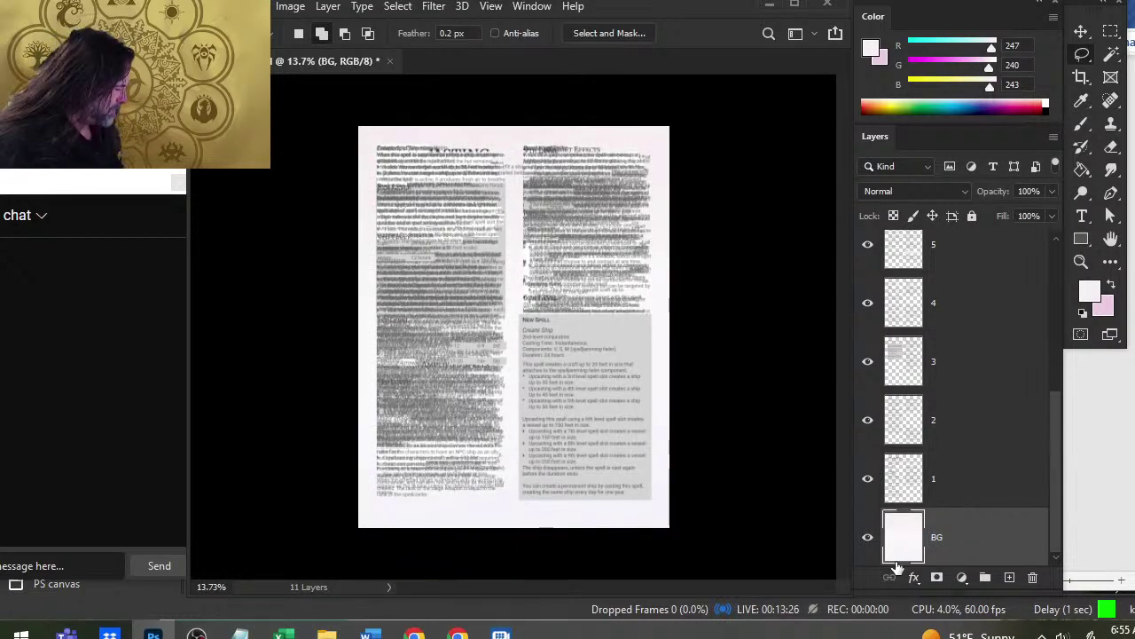
pyautogui.click(973, 219)
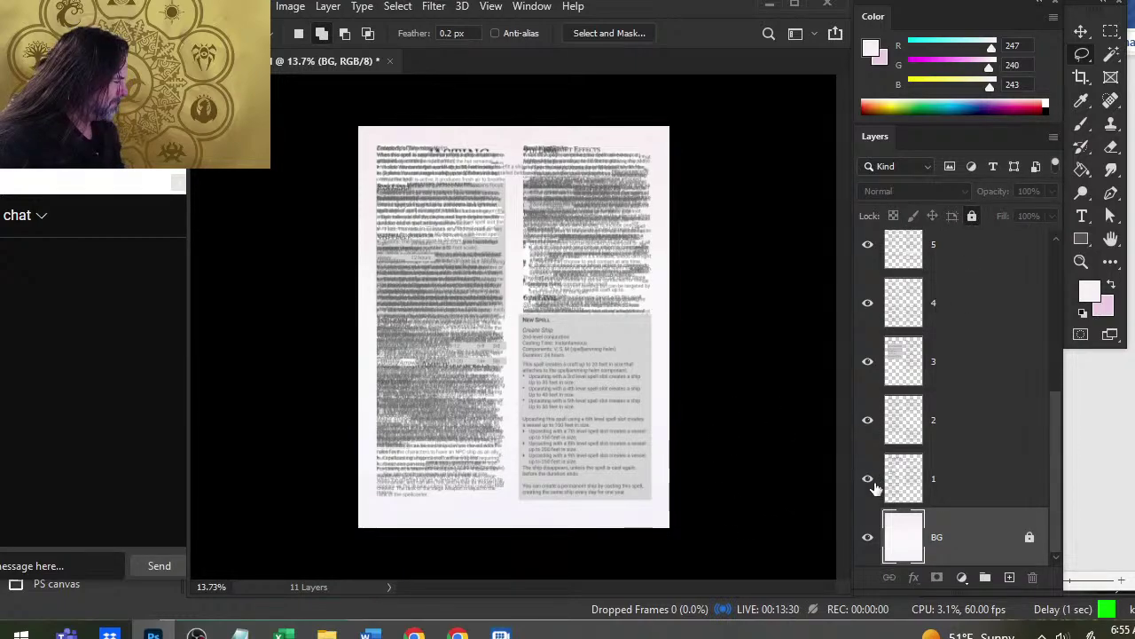
# - Group page layers 1 through 10 together and hide the group so only the blank background shows
pyautogui.click(958, 477)
pyautogui.moveTo(1060, 452); pyautogui.dragTo(1056, 431)
pyautogui.scroll(5, 1029, 337)
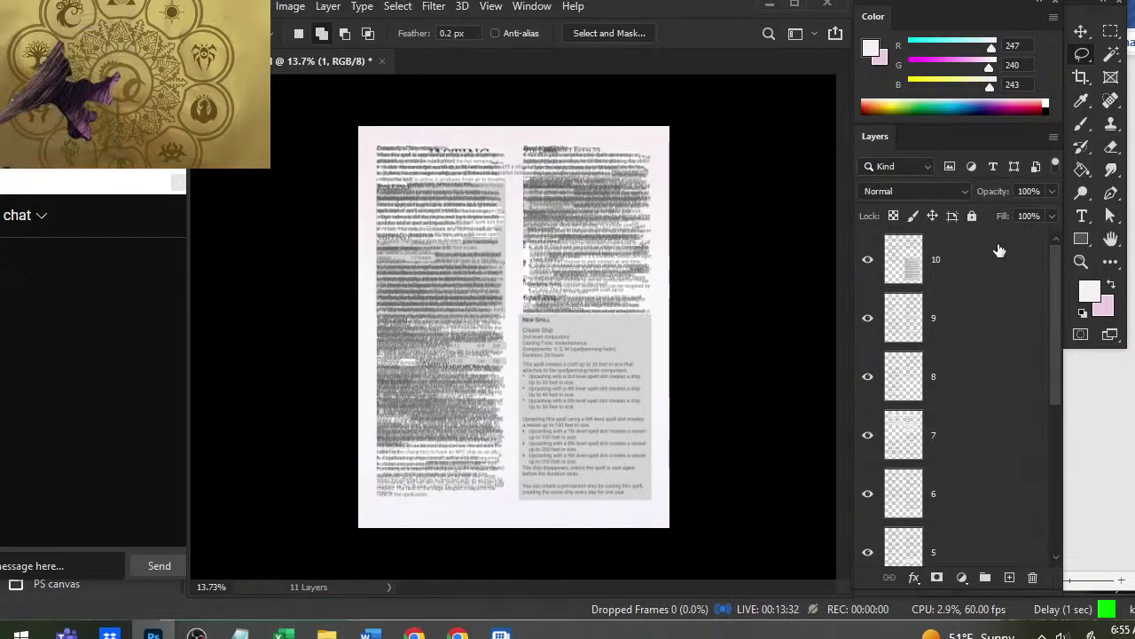
pyautogui.keyDown('shift'); pyautogui.click(1000, 249); pyautogui.keyUp('shift')
pyautogui.hotkey('ctrl', 'g')
pyautogui.click(869, 242)
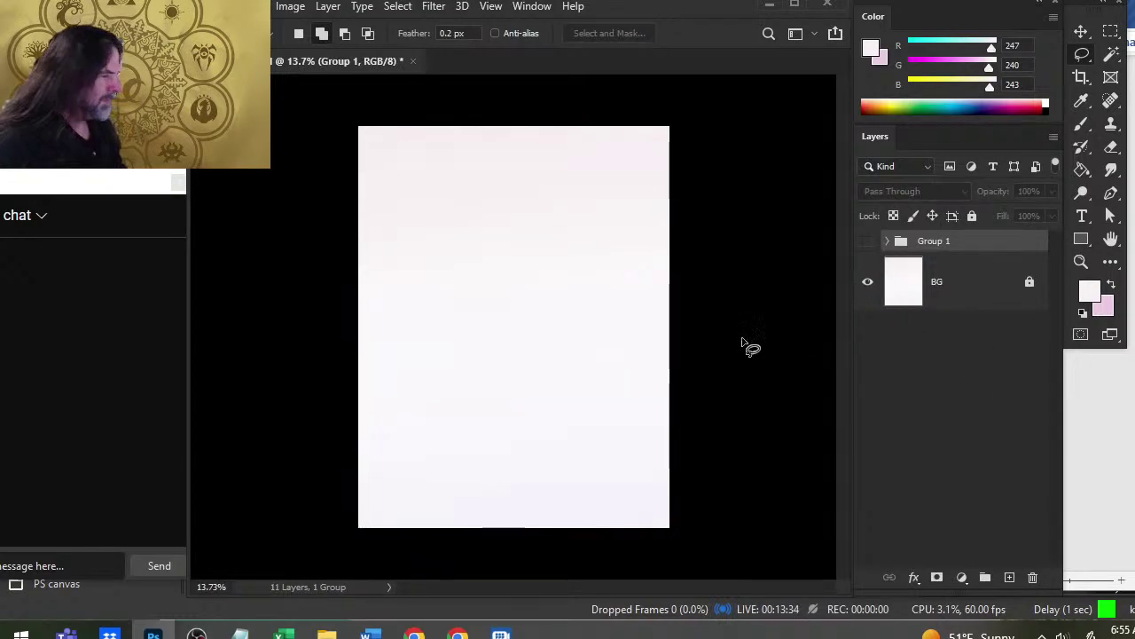
# - With the Brush tool active, sample colours across the blank background page, ending on RGB 249, 246, 252
pyautogui.press('b')
pyautogui.keyDown('alt'); pyautogui.click(622, 147); pyautogui.keyUp('alt')
pyautogui.moveTo(626, 143); pyautogui.dragTo(647, 427)
pyautogui.moveTo(448, 234); pyautogui.dragTo(534, 444)
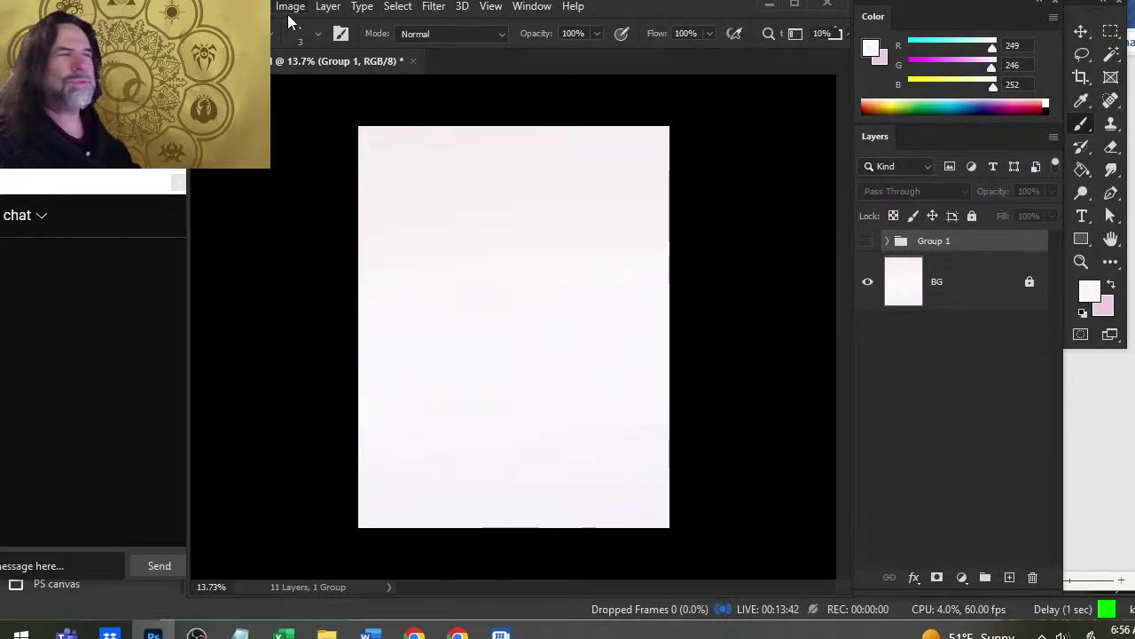
# - Open 4.psd from the 1-10 folder inside interior pages to examine its page background and layer structure
pyautogui.click(230, 7)
pyautogui.click(273, 42)
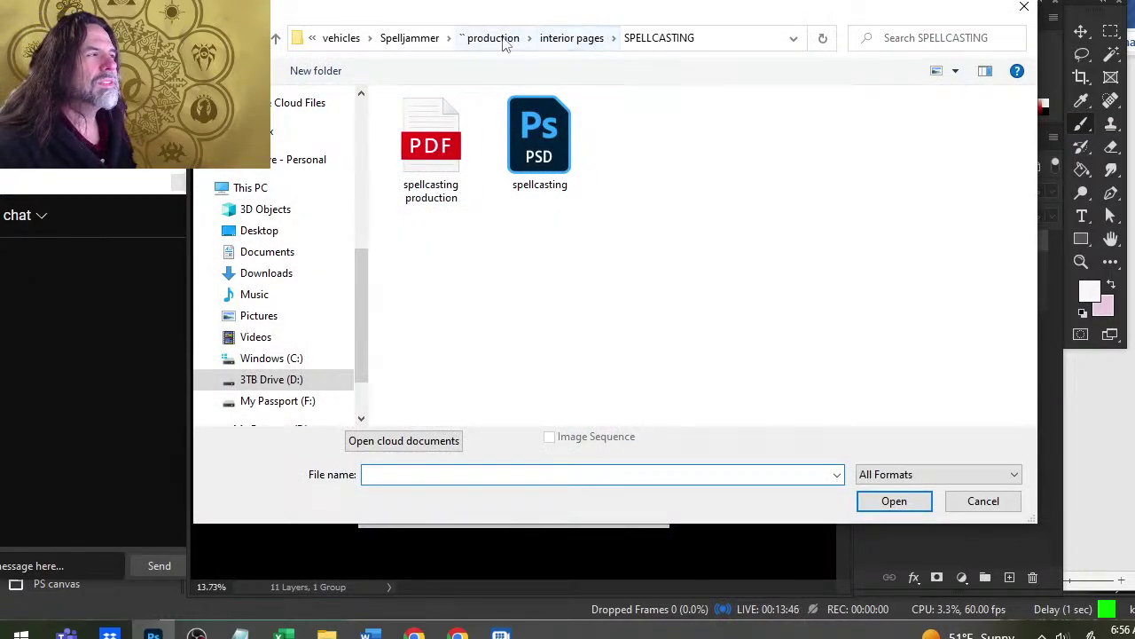
pyautogui.click(566, 38)
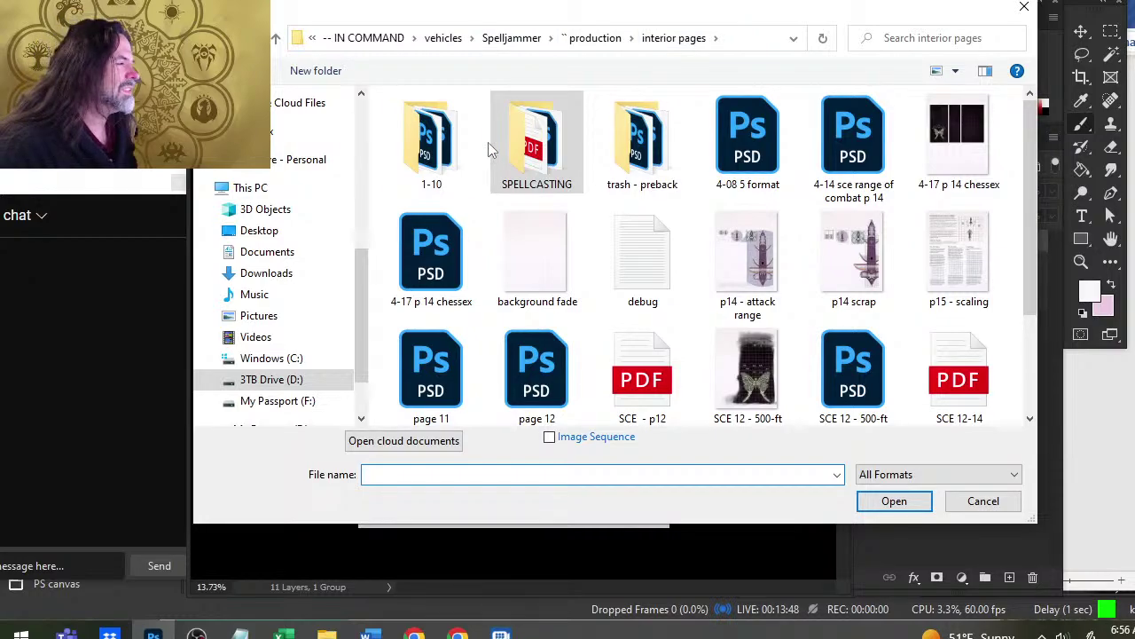
pyautogui.doubleClick(444, 173)
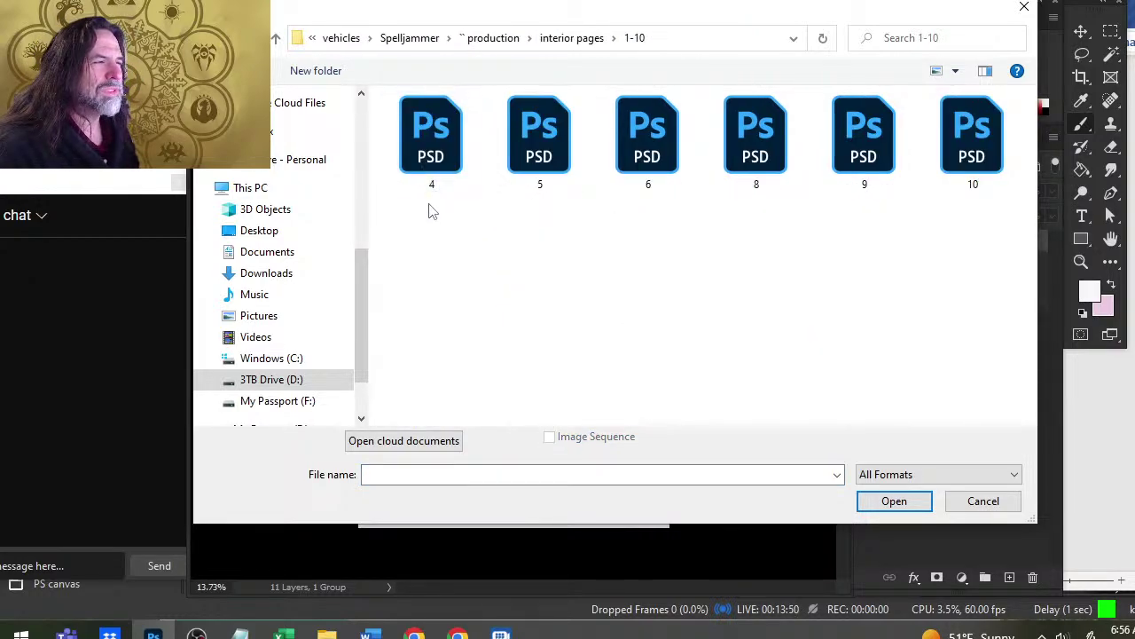
pyautogui.doubleClick(426, 169)
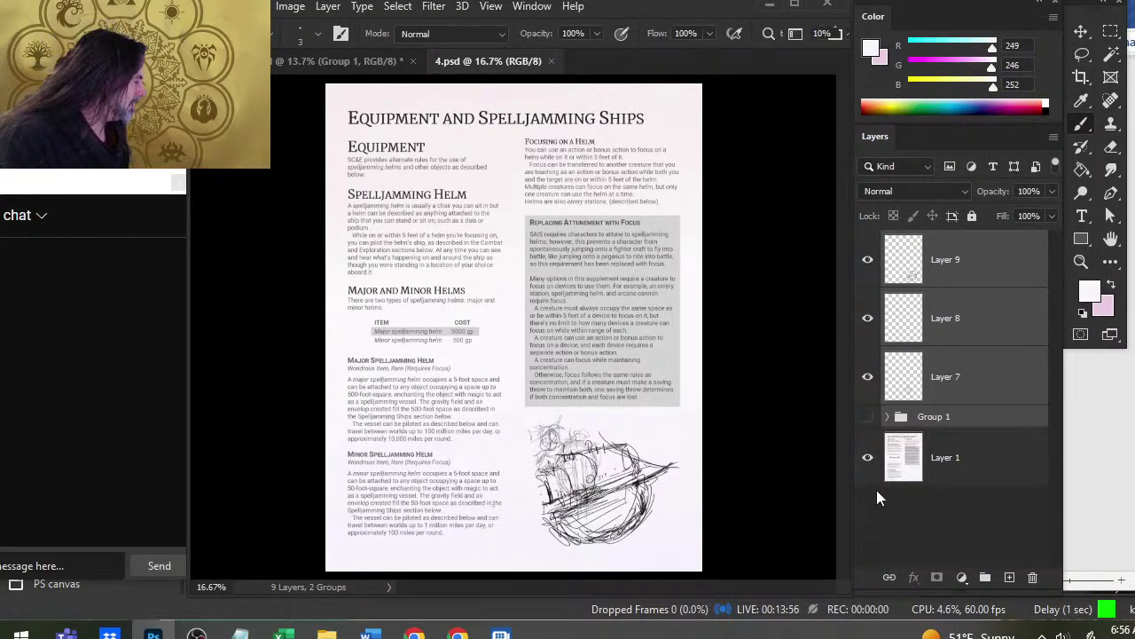
# - Close 4.psd, open 10.psd from the 1-10 folder to examine its page background and layers, and close it again
pyautogui.click(550, 62)
pyautogui.click(233, 6)
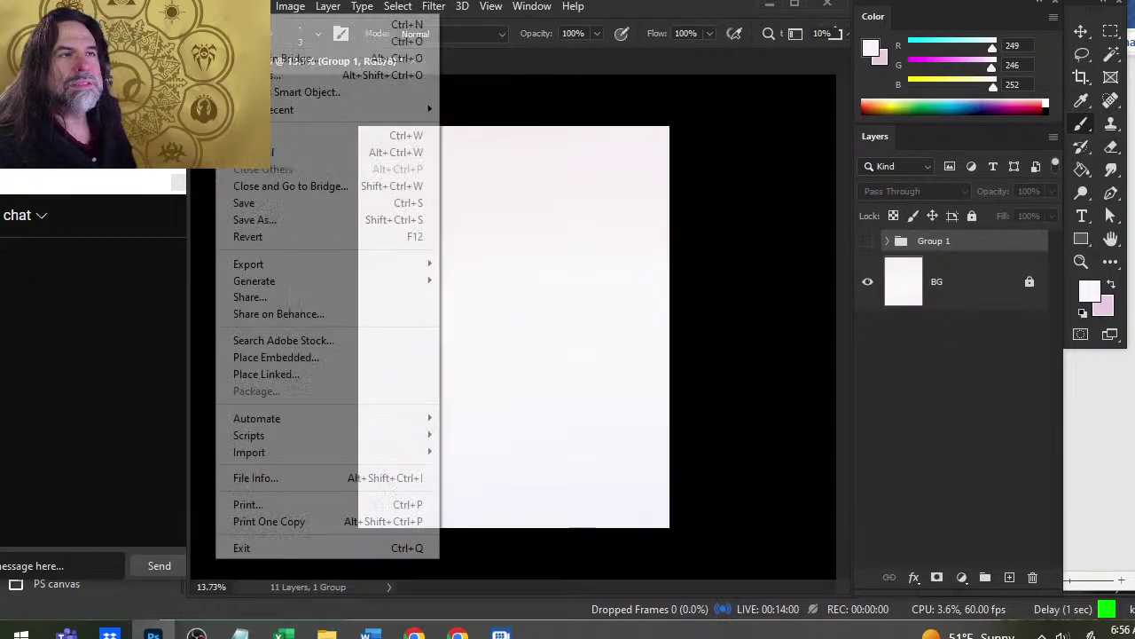
pyautogui.click(302, 38)
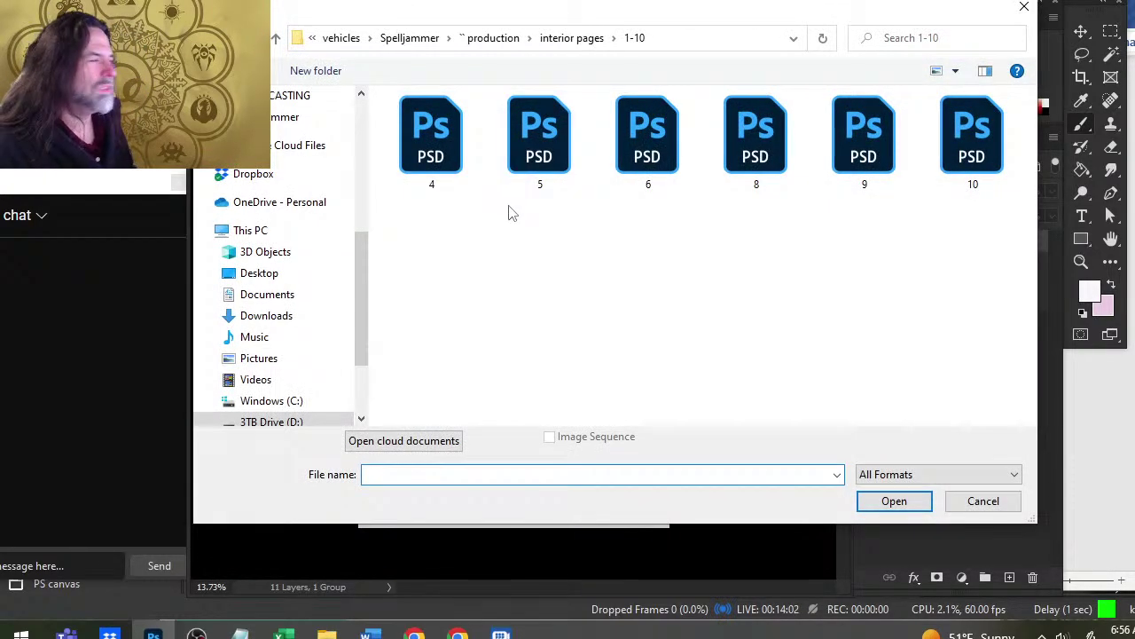
pyautogui.doubleClick(962, 142)
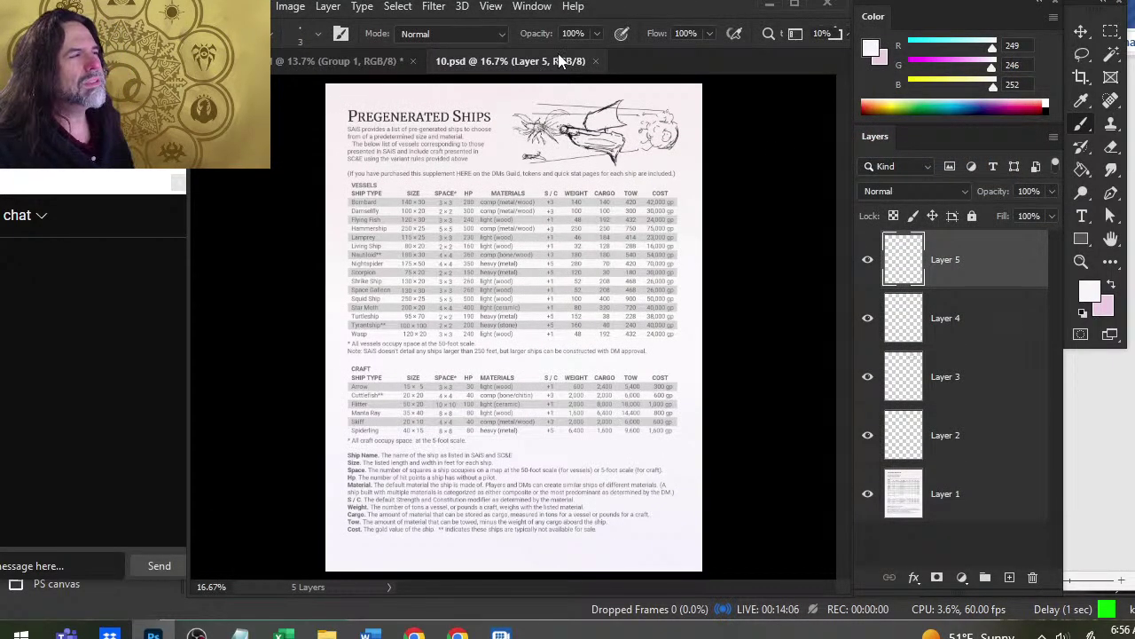
pyautogui.click(592, 61)
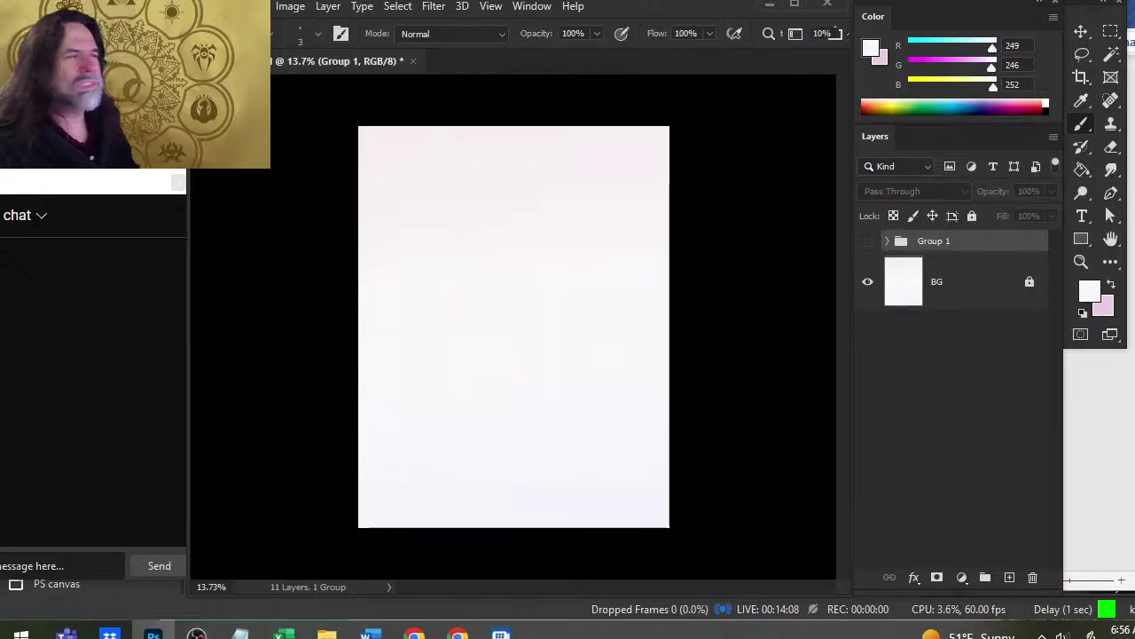
pyautogui.click(228, 6)
pyautogui.click(249, 41)
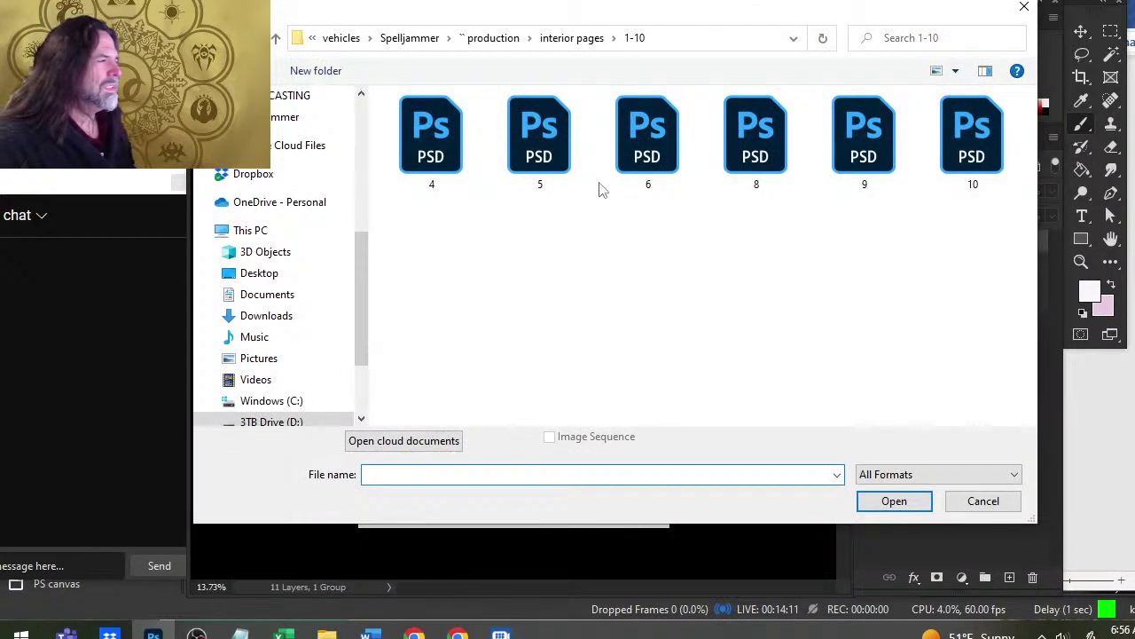
pyautogui.click(494, 38)
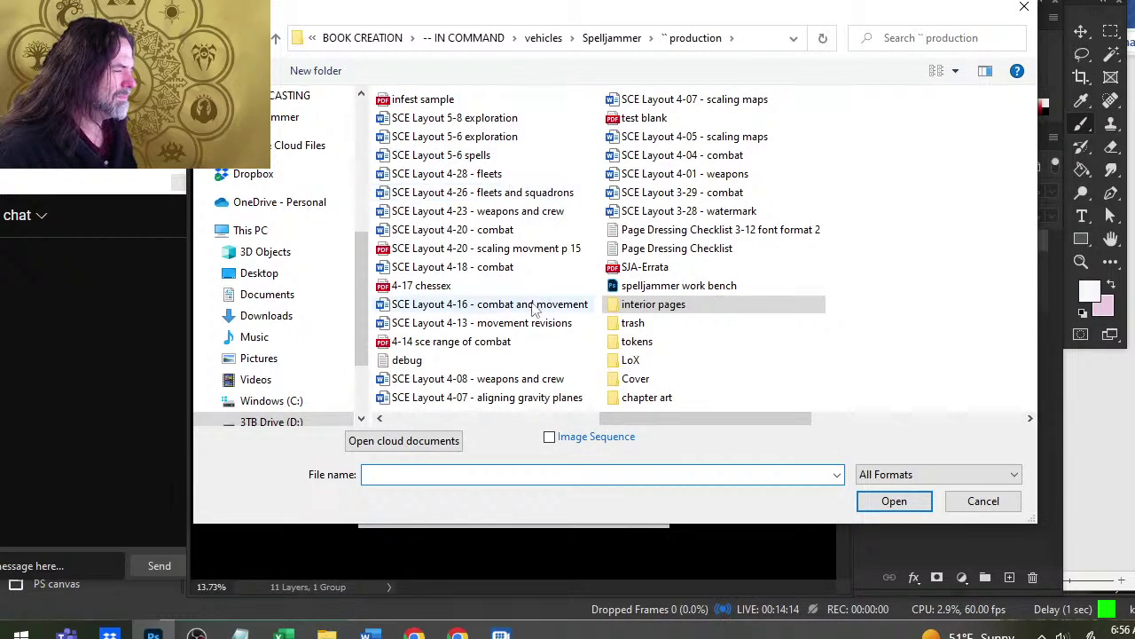
pyautogui.click(727, 305)
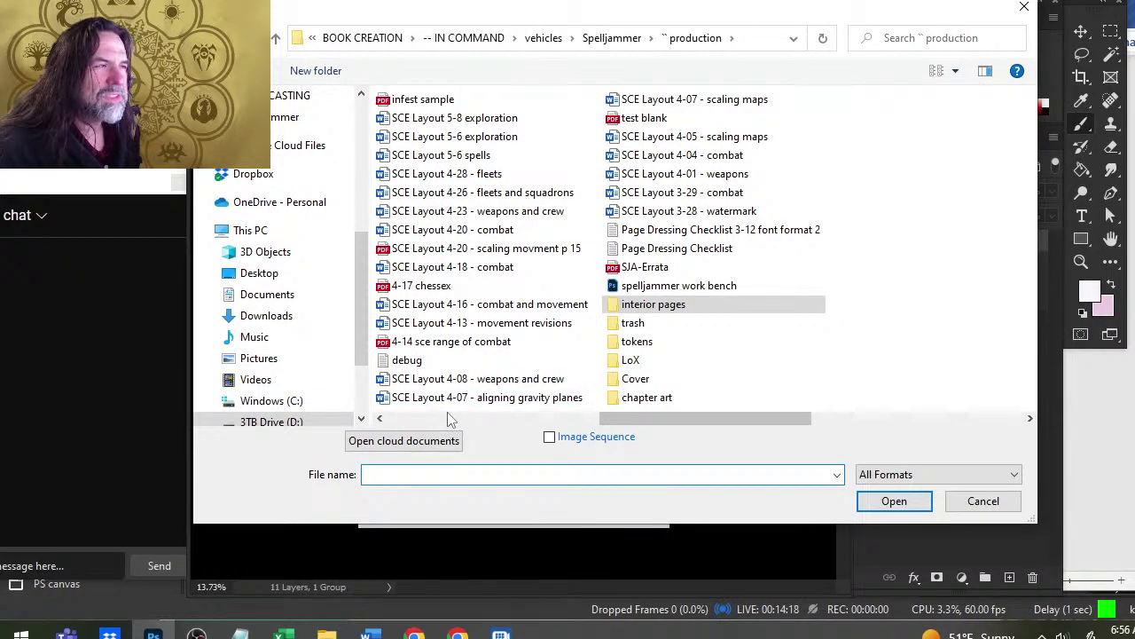
pyautogui.doubleClick(644, 122)
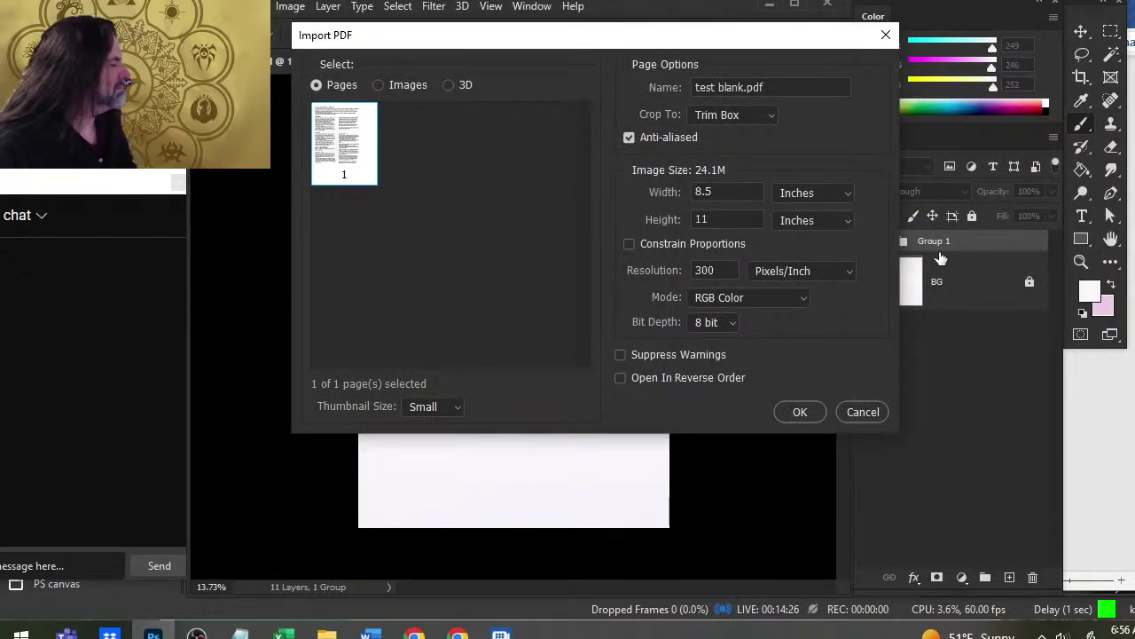
pyautogui.click(862, 412)
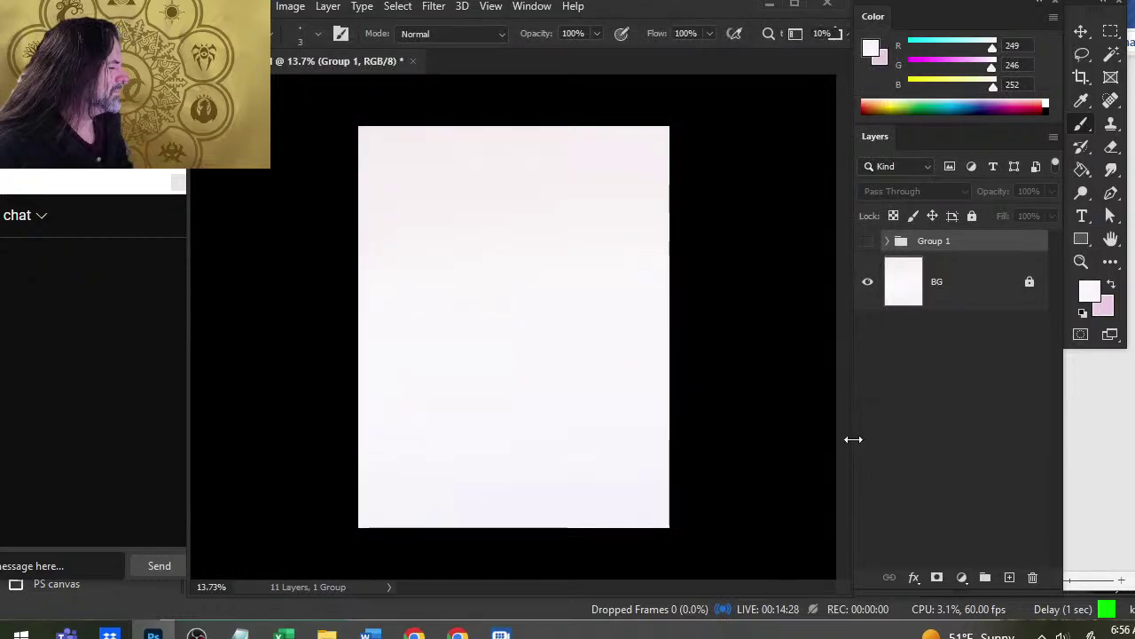
# - Open Page Background x 1.psd from the trash folder inside the Spelljammer production folder
pyautogui.click(229, 6)
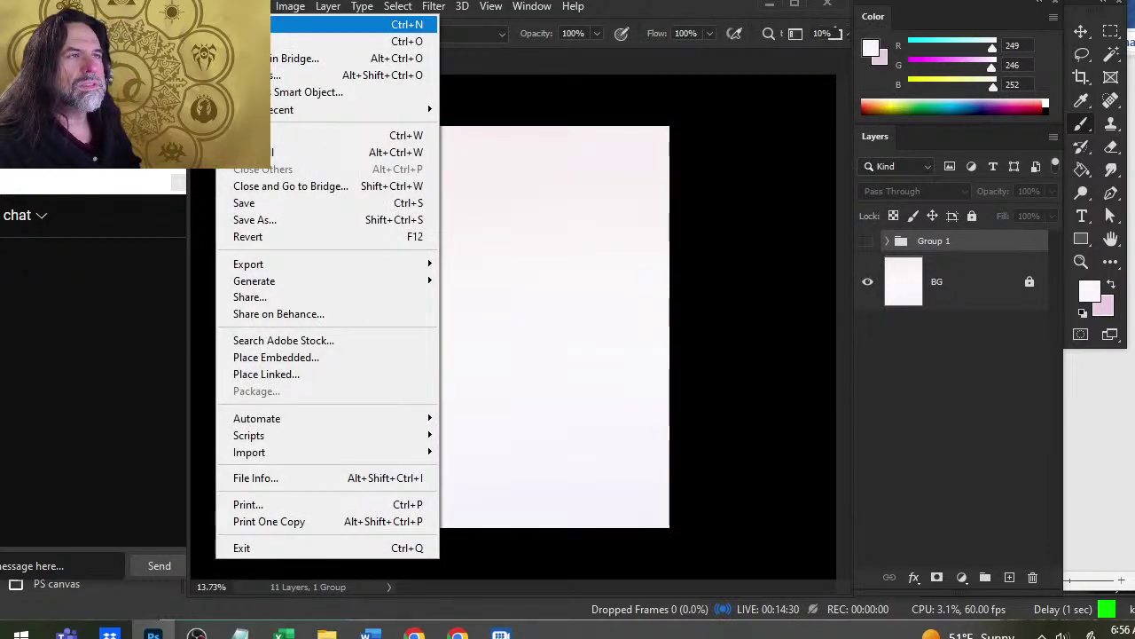
pyautogui.click(248, 41)
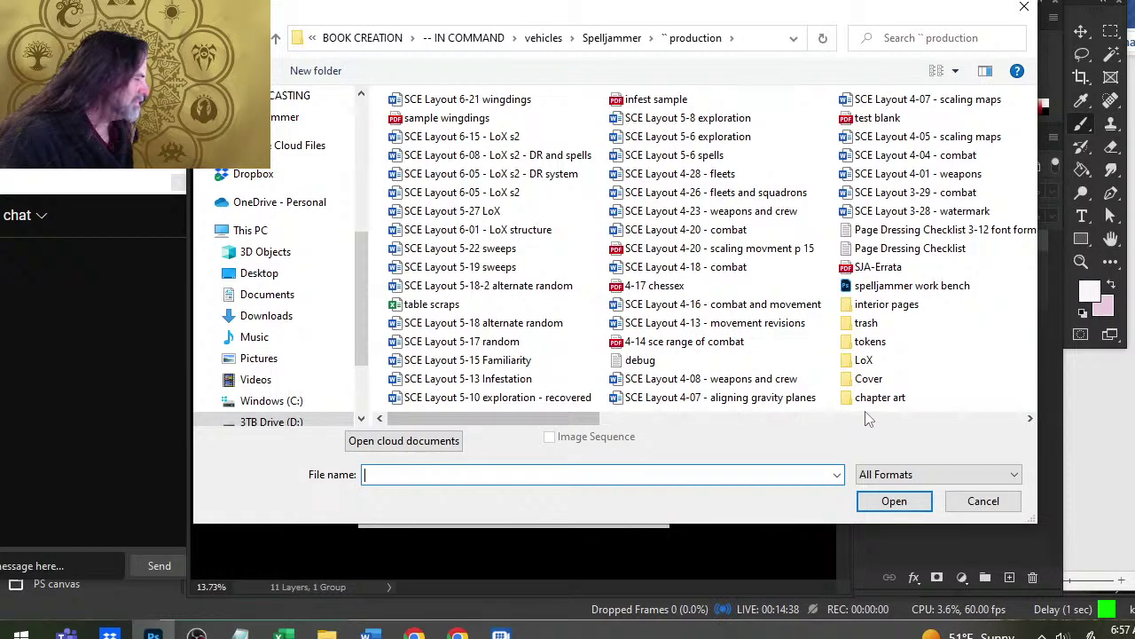
pyautogui.click(867, 323)
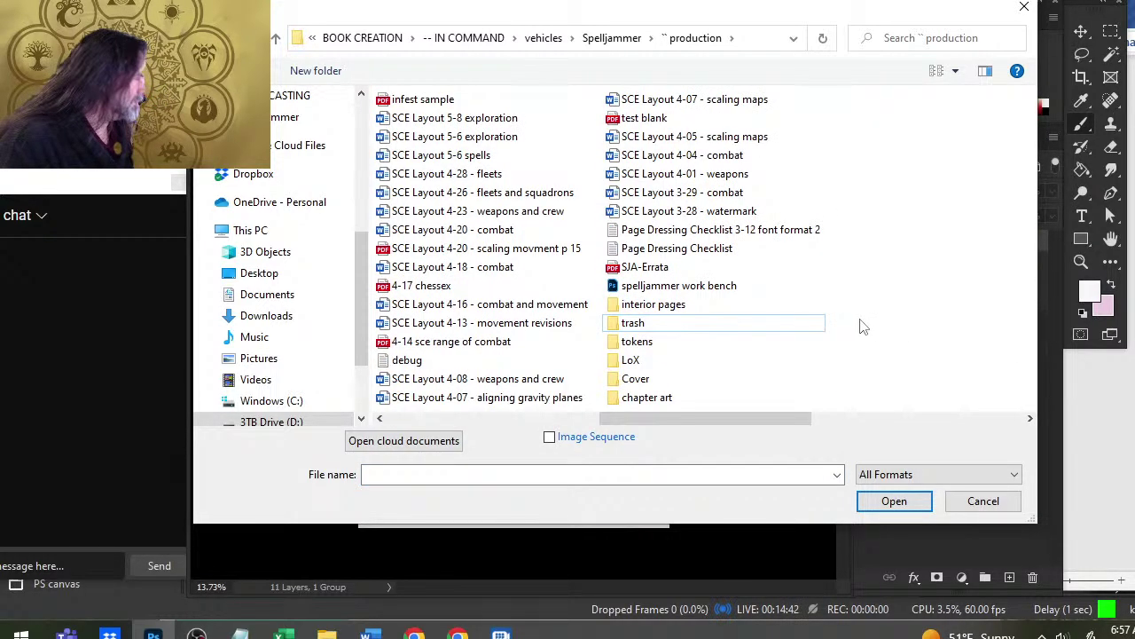
pyautogui.doubleClick(633, 326)
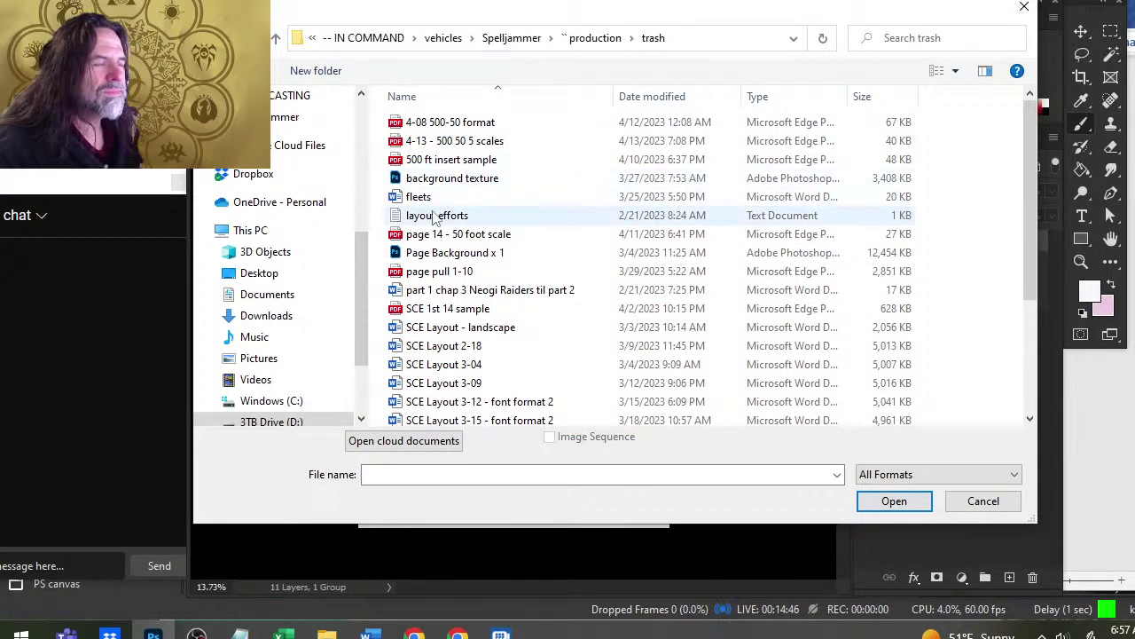
pyautogui.doubleClick(491, 253)
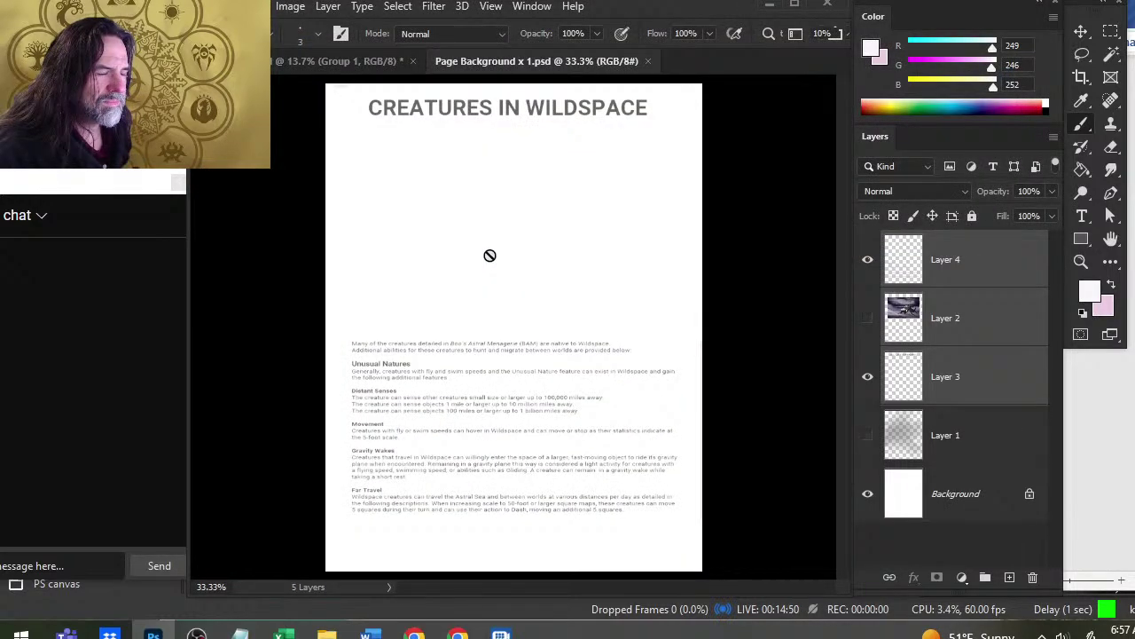
# - Check the layers of Page Background x 1.psd by toggling their visibility, ending with only the Background layer shown
pyautogui.click(868, 435)
pyautogui.click(868, 435)
pyautogui.click(868, 493)
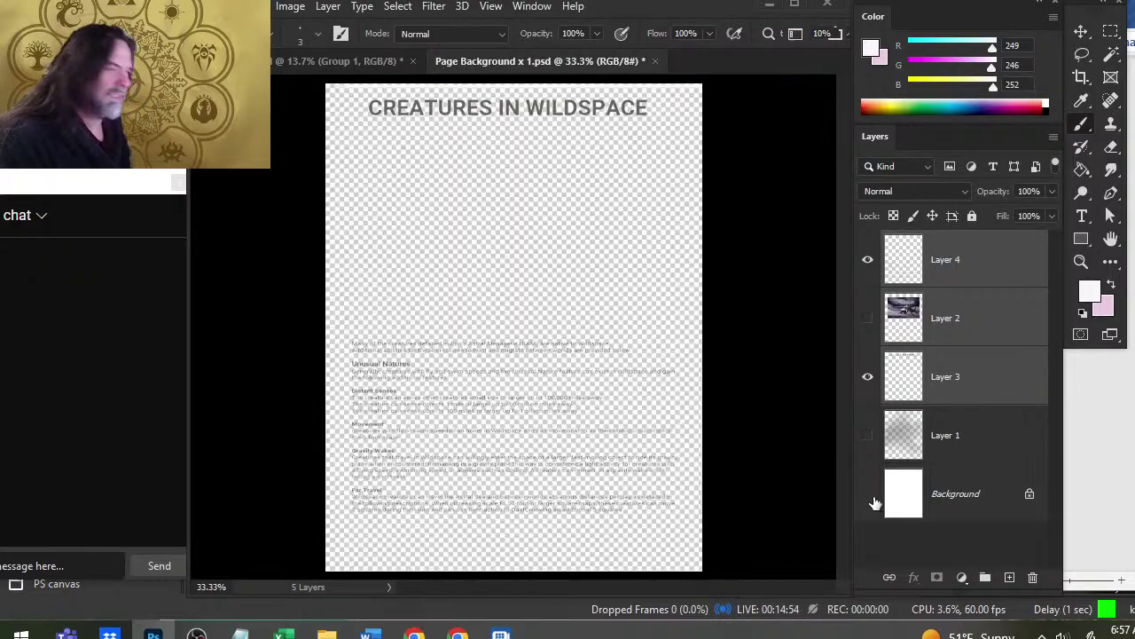
pyautogui.click(868, 494)
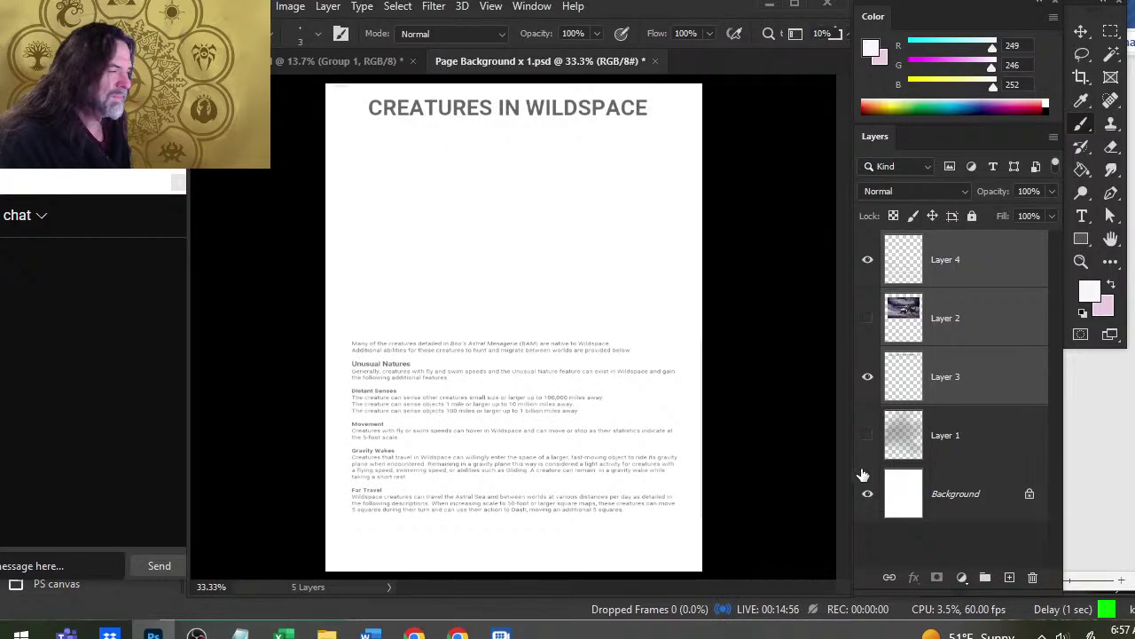
pyautogui.click(868, 378)
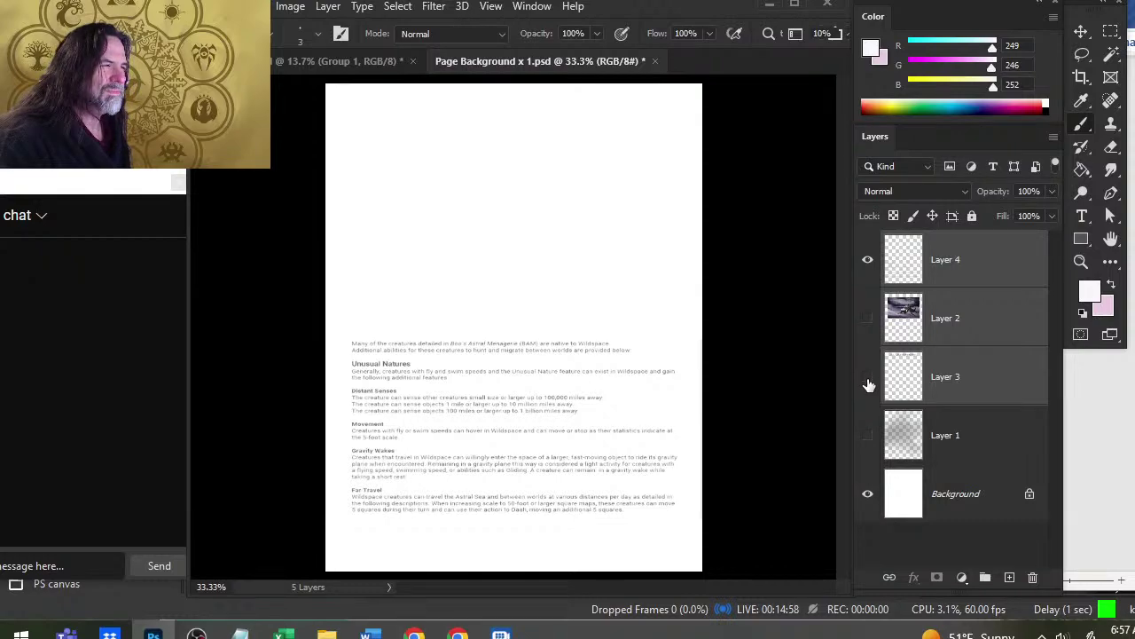
pyautogui.click(868, 378)
pyautogui.click(869, 378)
pyautogui.click(868, 259)
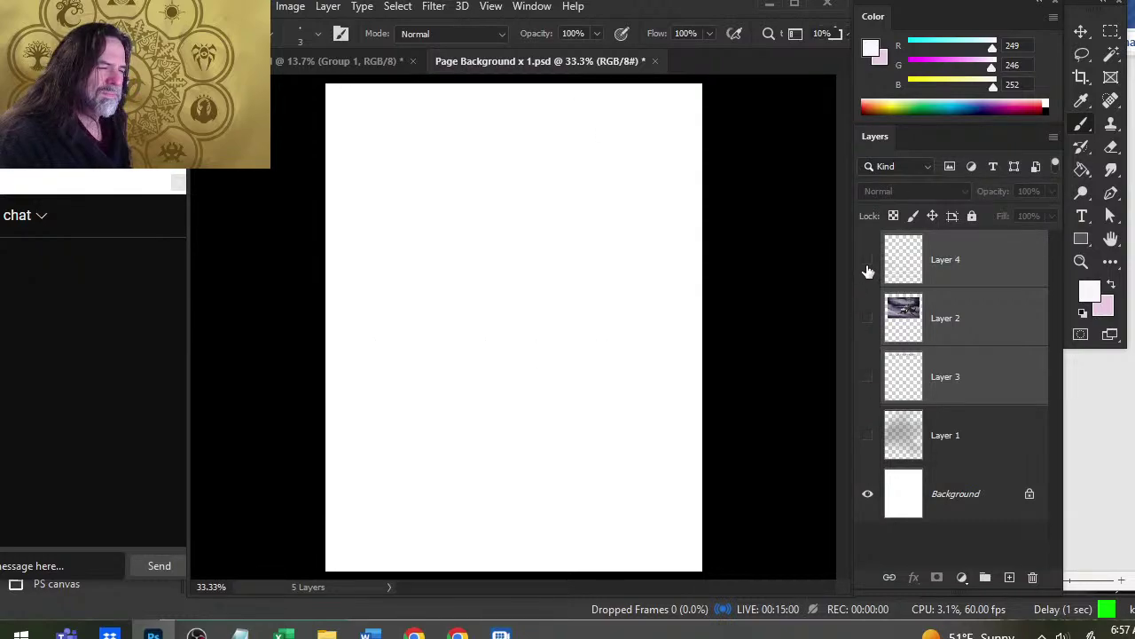
# - Sample the blank page's white, RGB 255, 255, 255, as the foreground colour and close Page Background x 1.psd
pyautogui.moveTo(674, 178); pyautogui.dragTo(510, 468)
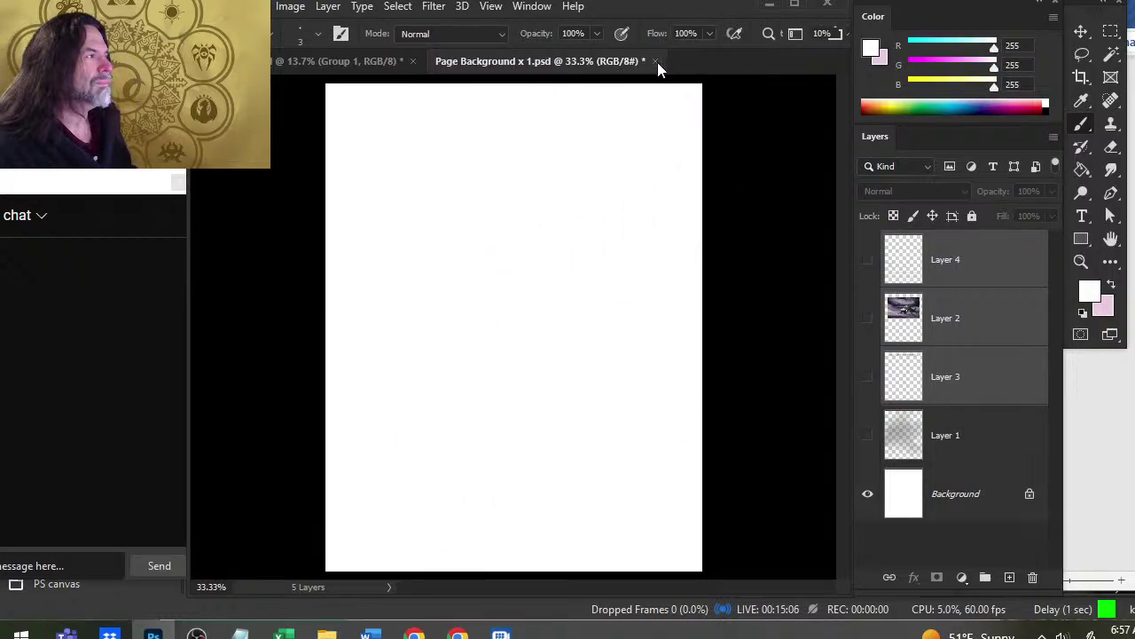
pyautogui.click(655, 61)
pyautogui.click(537, 244)
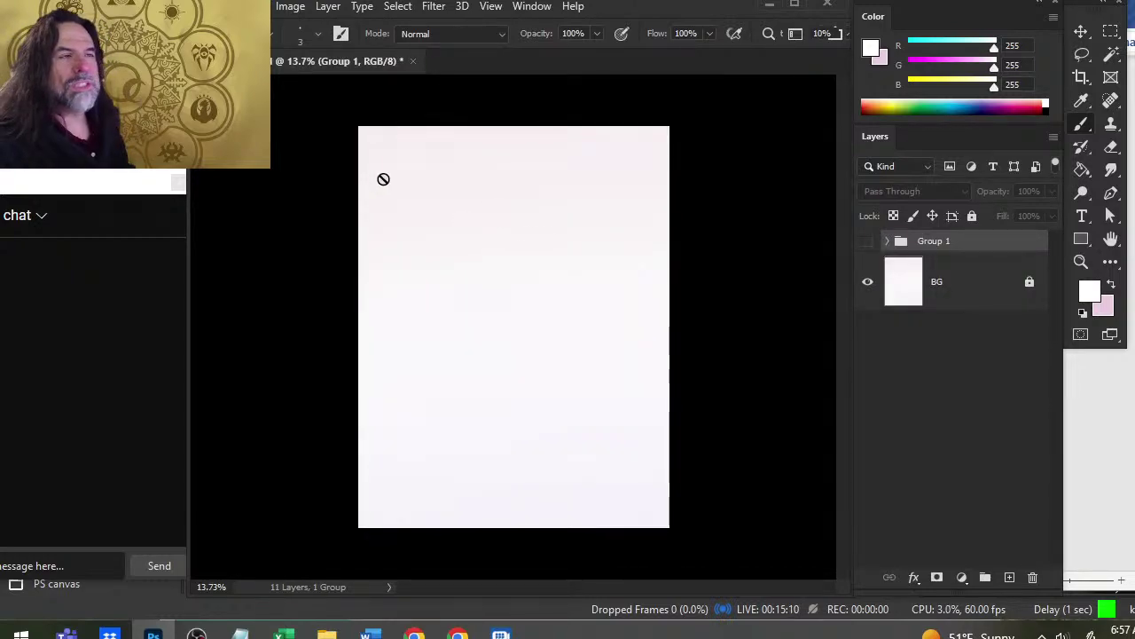
# - Show the hidden group of page layers and ungroup it
pyautogui.click(869, 242)
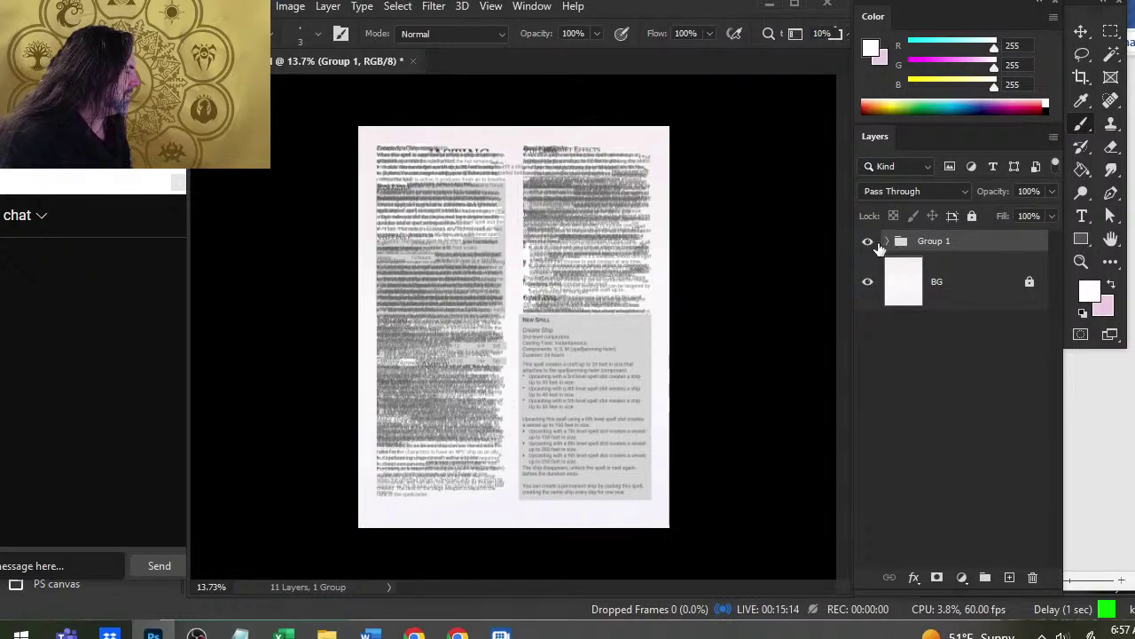
pyautogui.rightClick(963, 242)
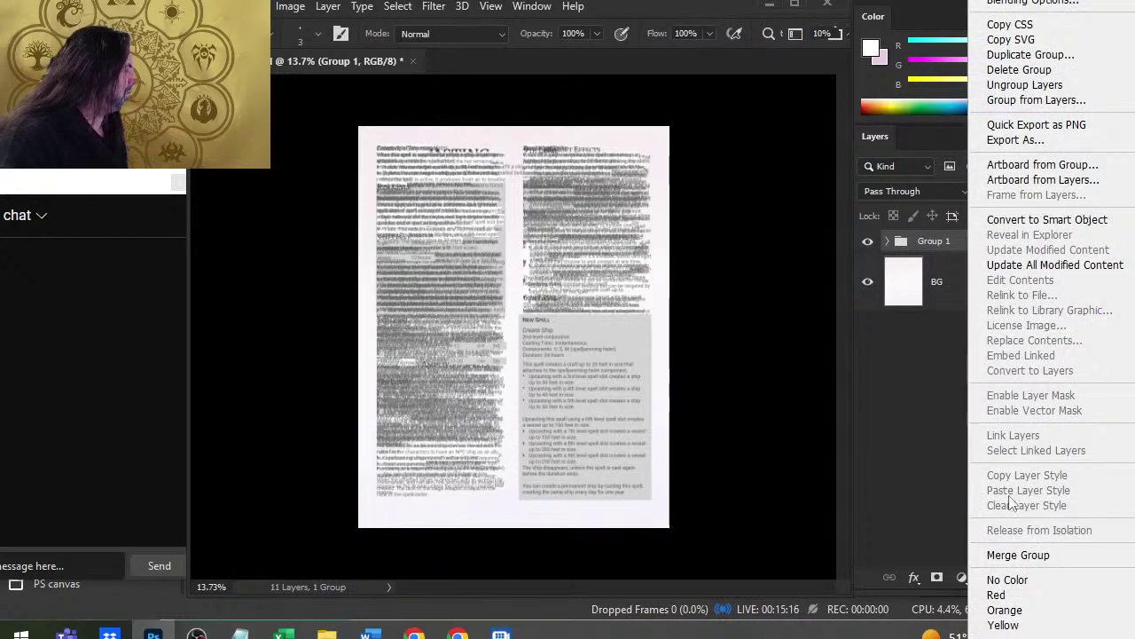
pyautogui.click(1027, 85)
# - Put page layers 10, 9 and 8 each into a group of their own and collapse the three groups
pyautogui.click(1015, 279)
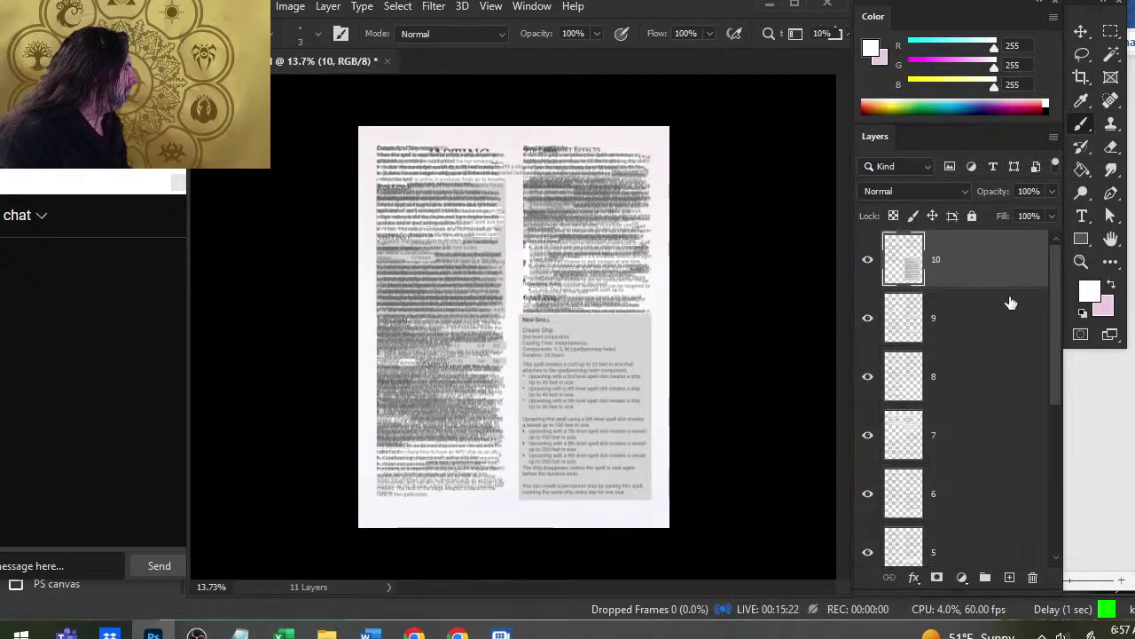
pyautogui.hotkey('ctrl', 'g')
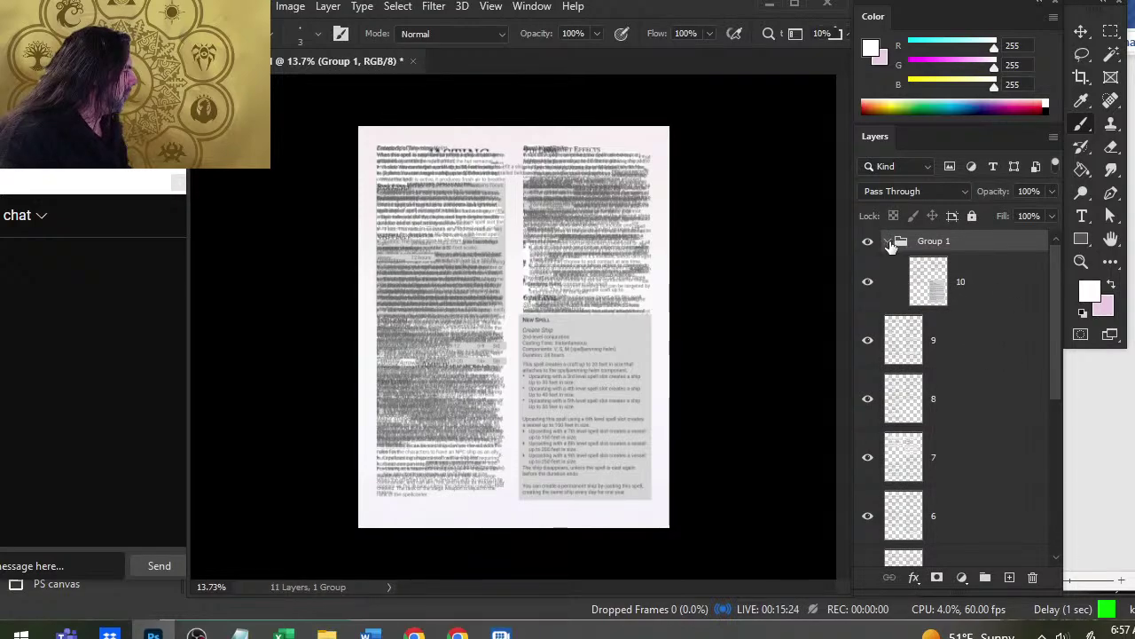
pyautogui.click(887, 244)
pyautogui.click(958, 284)
pyautogui.hotkey('ctrl', 'g')
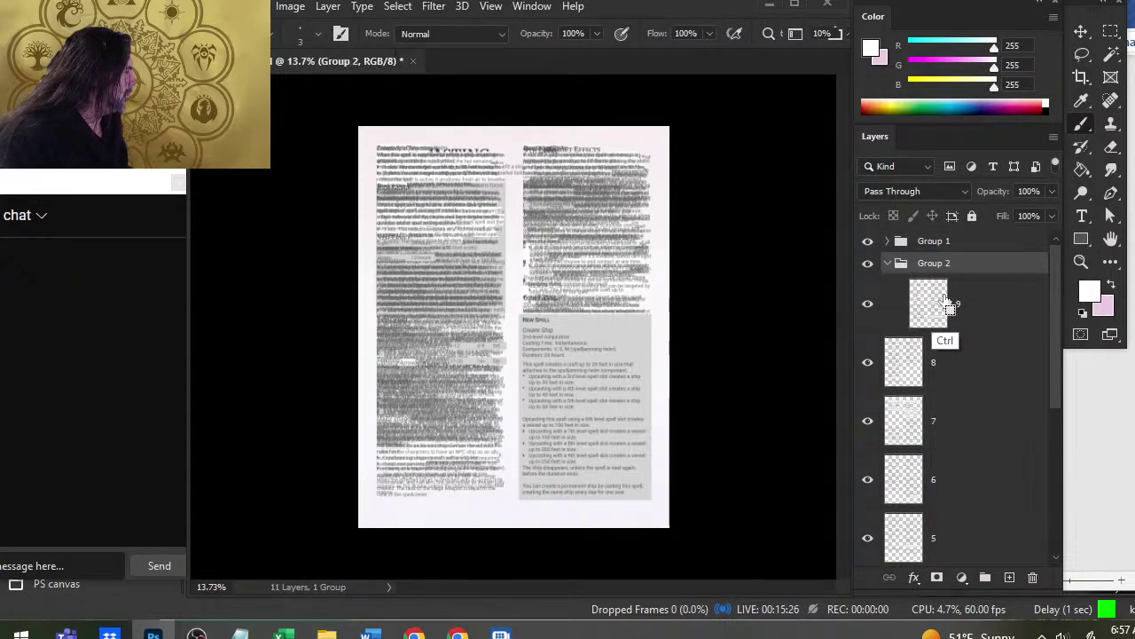
pyautogui.click(886, 263)
pyautogui.click(959, 322)
pyautogui.hotkey('ctrl', 'g')
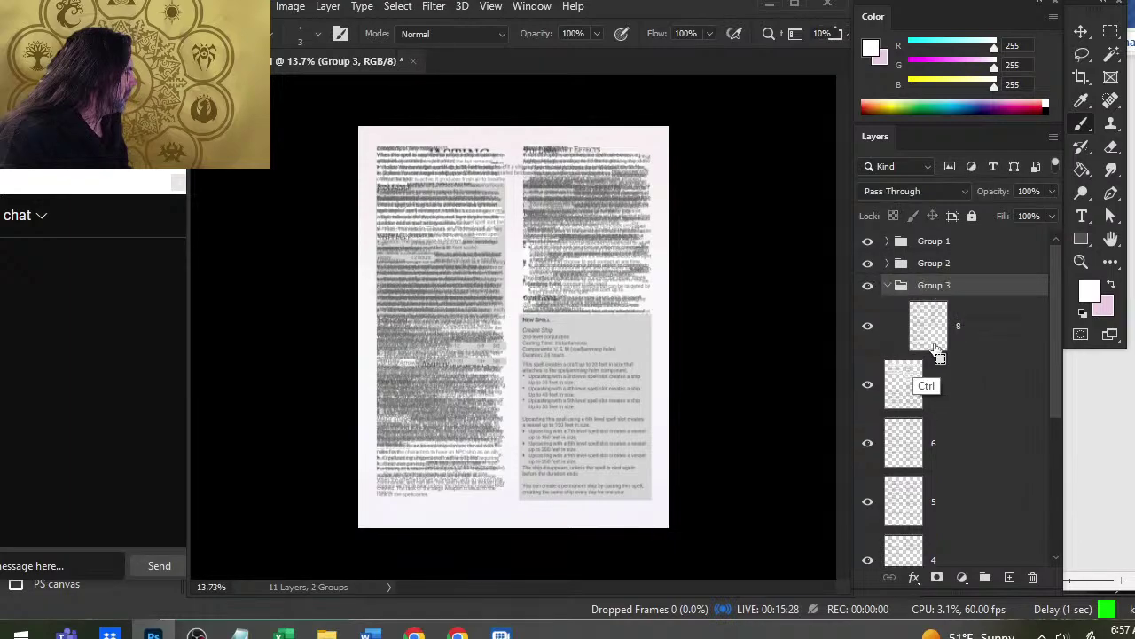
pyautogui.click(886, 284)
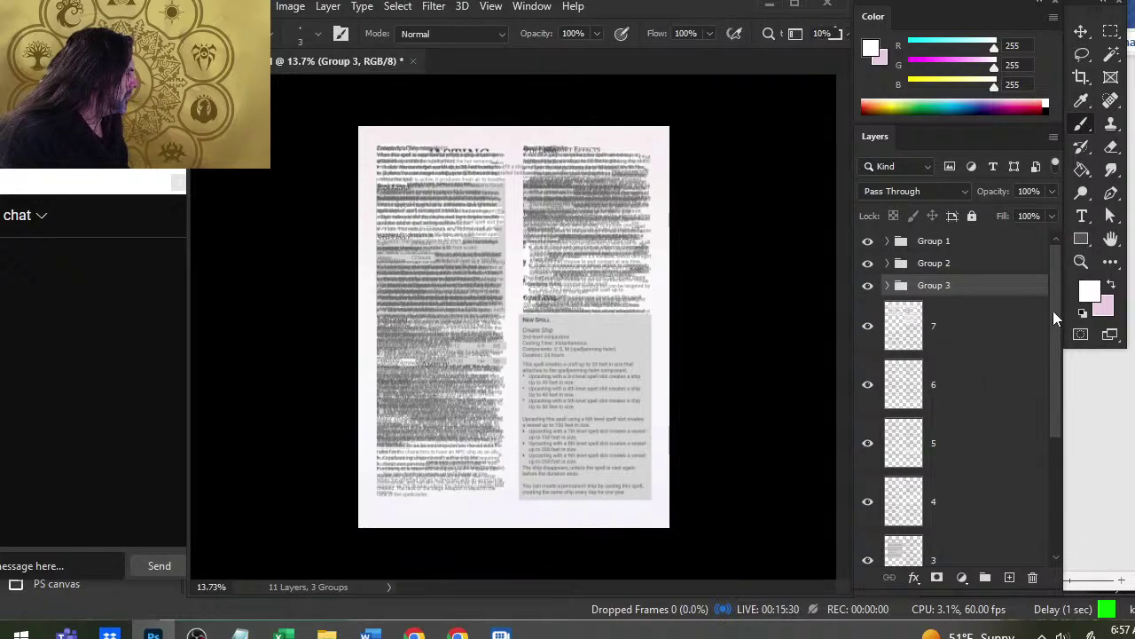
# - Put page layers 1, 2 and 3 at the end of the layer stack each into a separate group
pyautogui.moveTo(1053, 311); pyautogui.dragTo(1071, 455)
pyautogui.click(998, 493)
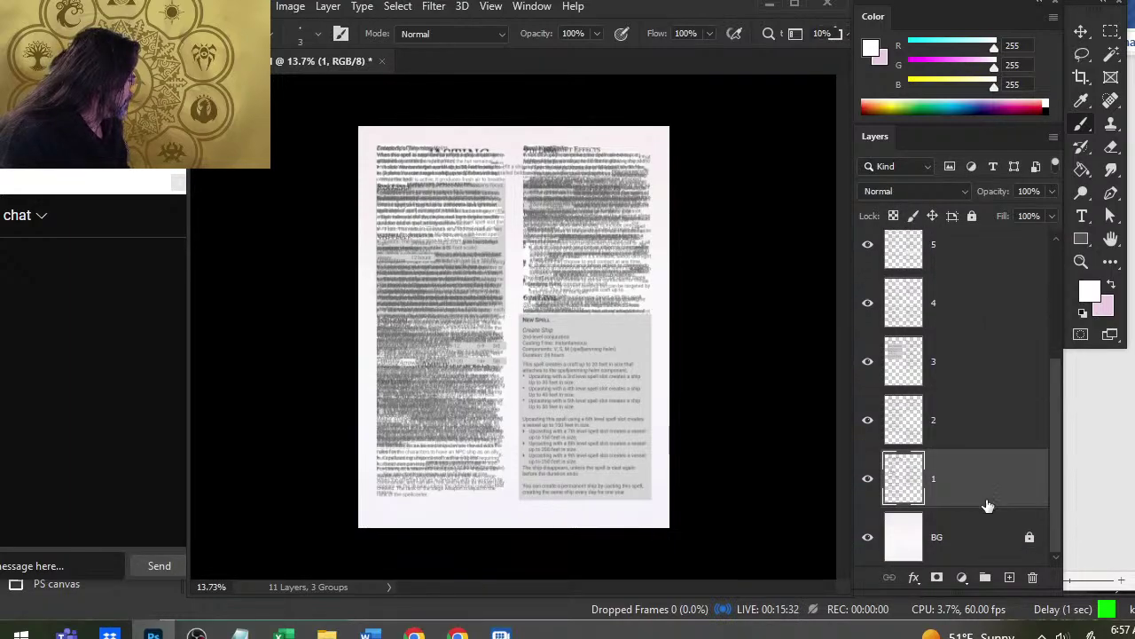
pyautogui.hotkey('ctrl', 'g')
pyautogui.click(955, 430)
pyautogui.hotkey('ctrl', 'g')
pyautogui.click(955, 372)
pyautogui.hotkey('ctrl', 'g')
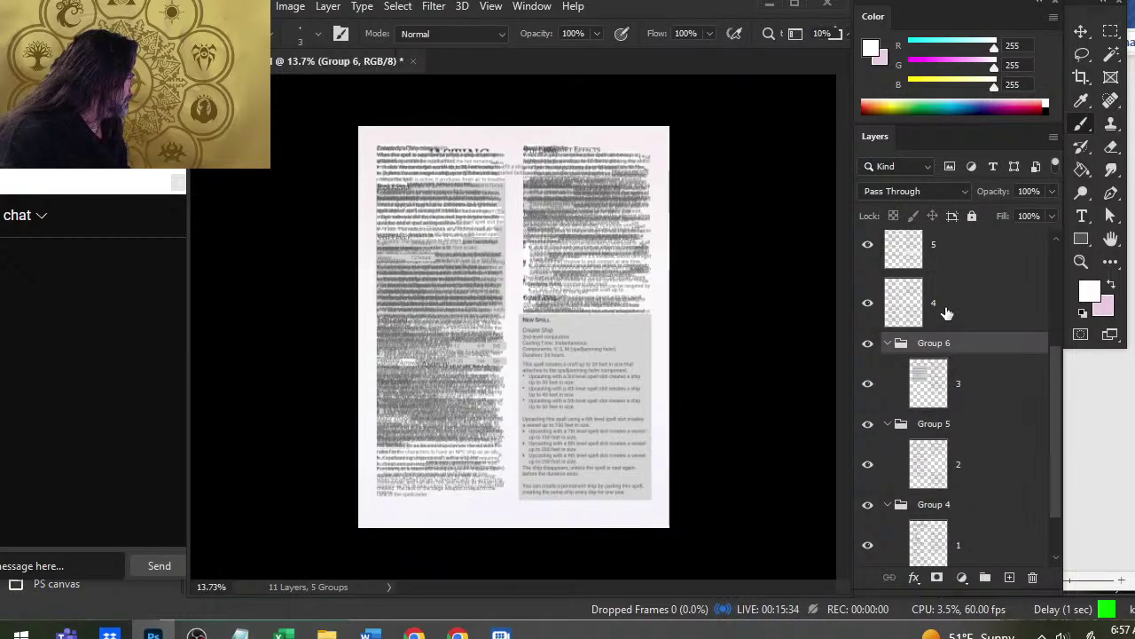
# - Put page layers 4, 5, 6 and 7 each into a separate group
pyautogui.click(945, 306)
pyautogui.hotkey('ctrl', 'g')
pyautogui.click(950, 254)
pyautogui.hotkey('ctrl', 'g')
pyautogui.moveTo(1055, 379); pyautogui.dragTo(1043, 297)
pyautogui.click(958, 349)
pyautogui.hotkey('ctrl', 'g')
pyautogui.click(958, 293)
pyautogui.hotkey('ctrl', 'g')
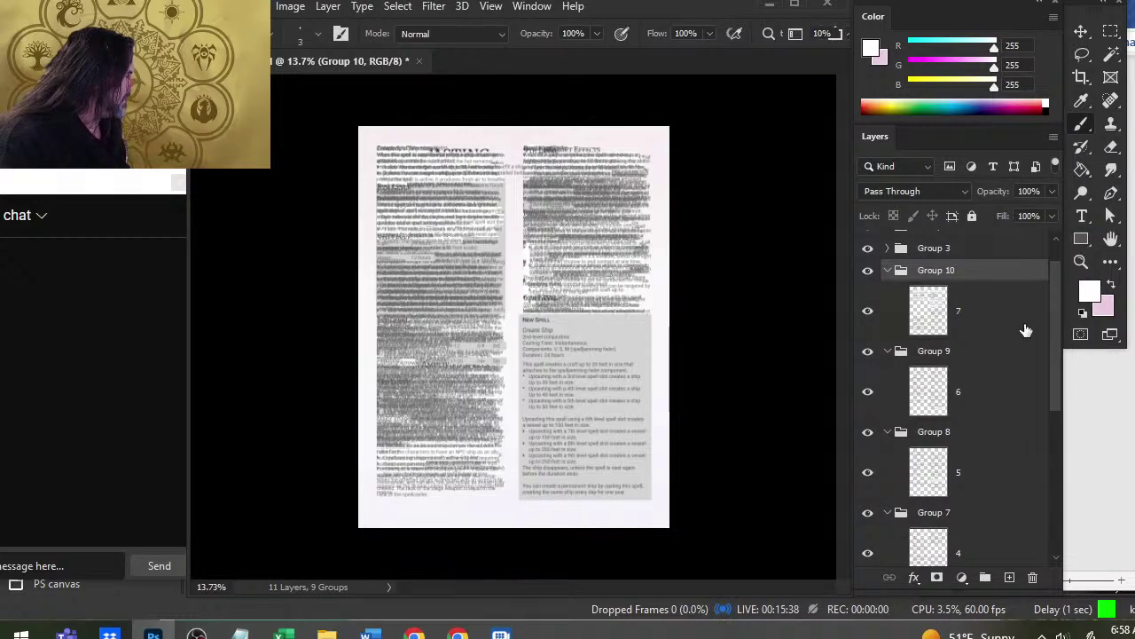
# - Collapse the expanded groups, Group 10 through Group 4, so the layer list shows only group rows above BG
pyautogui.click(887, 270)
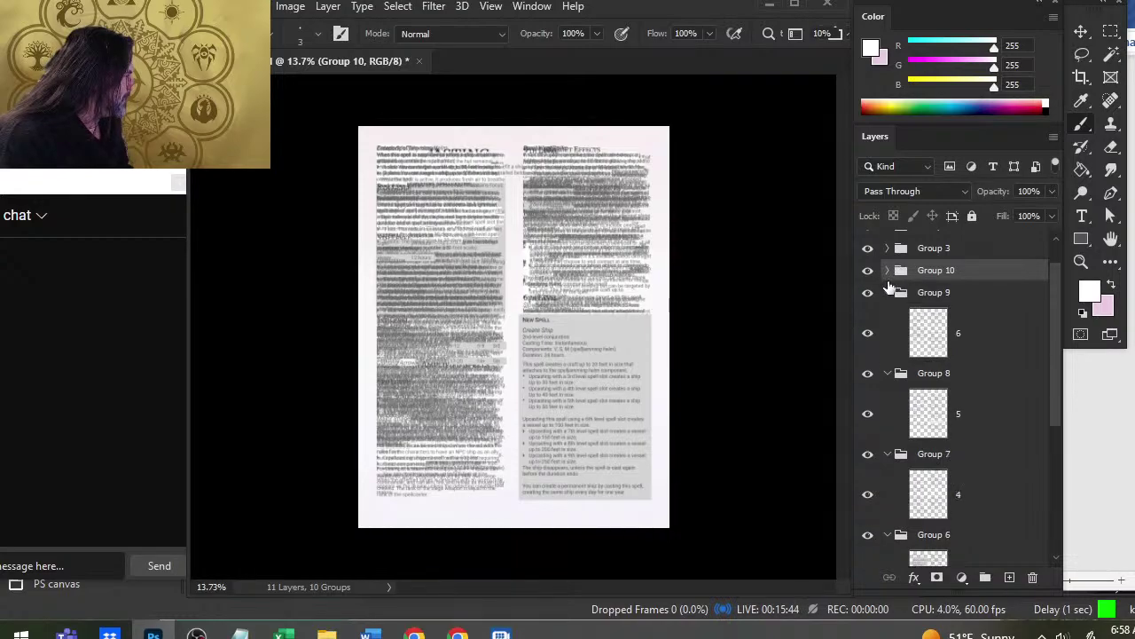
pyautogui.click(887, 293)
pyautogui.click(887, 315)
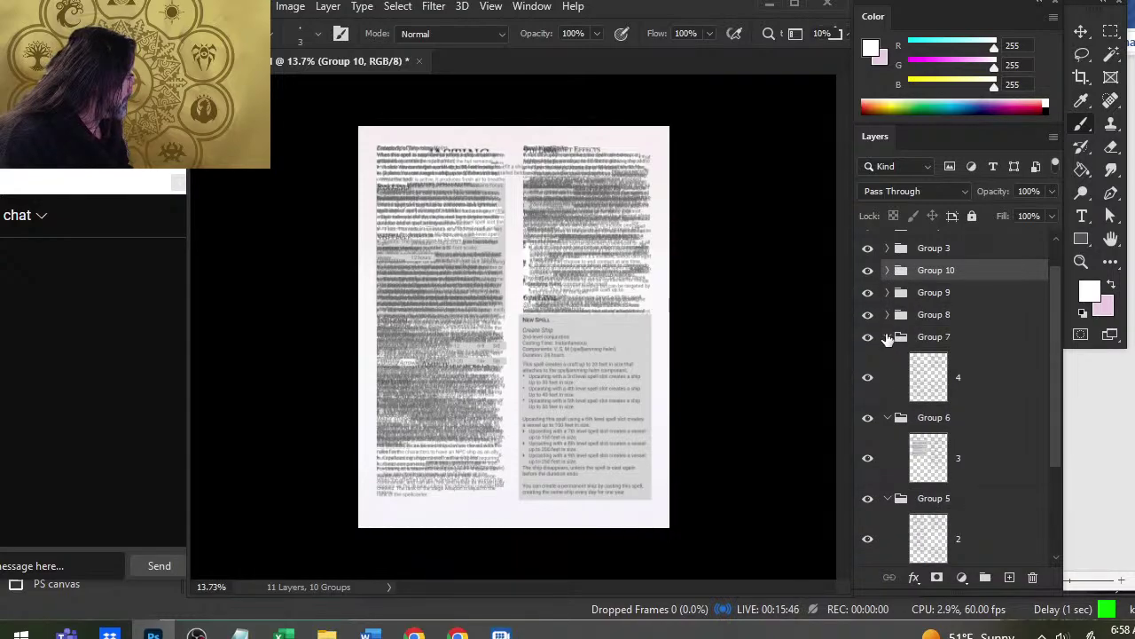
pyautogui.click(887, 337)
pyautogui.click(897, 361)
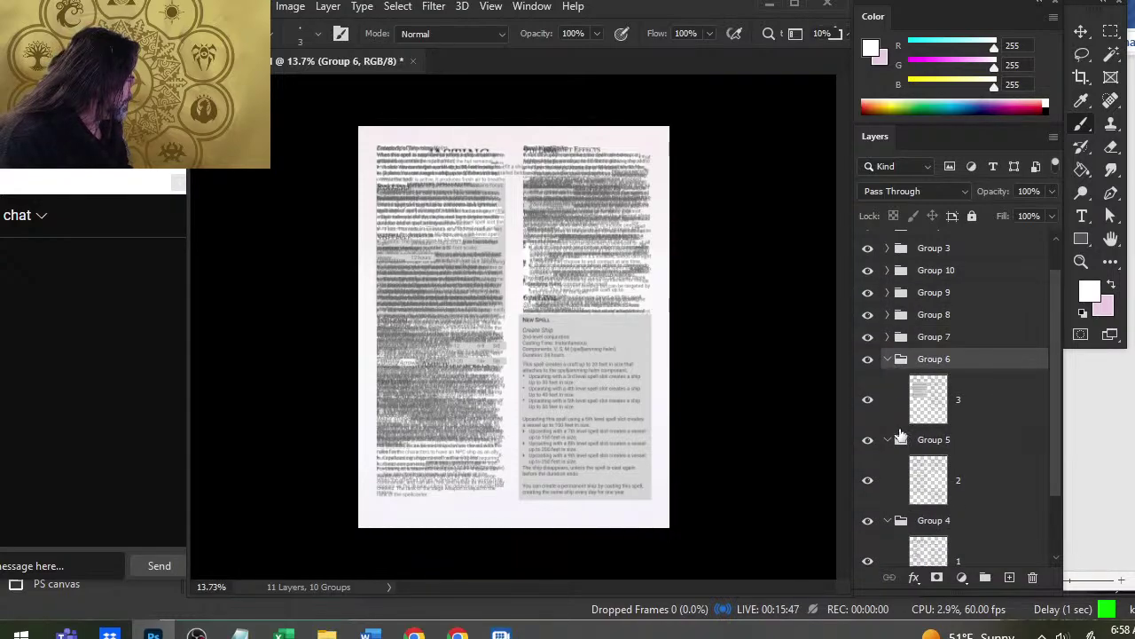
pyautogui.click(887, 360)
pyautogui.click(887, 382)
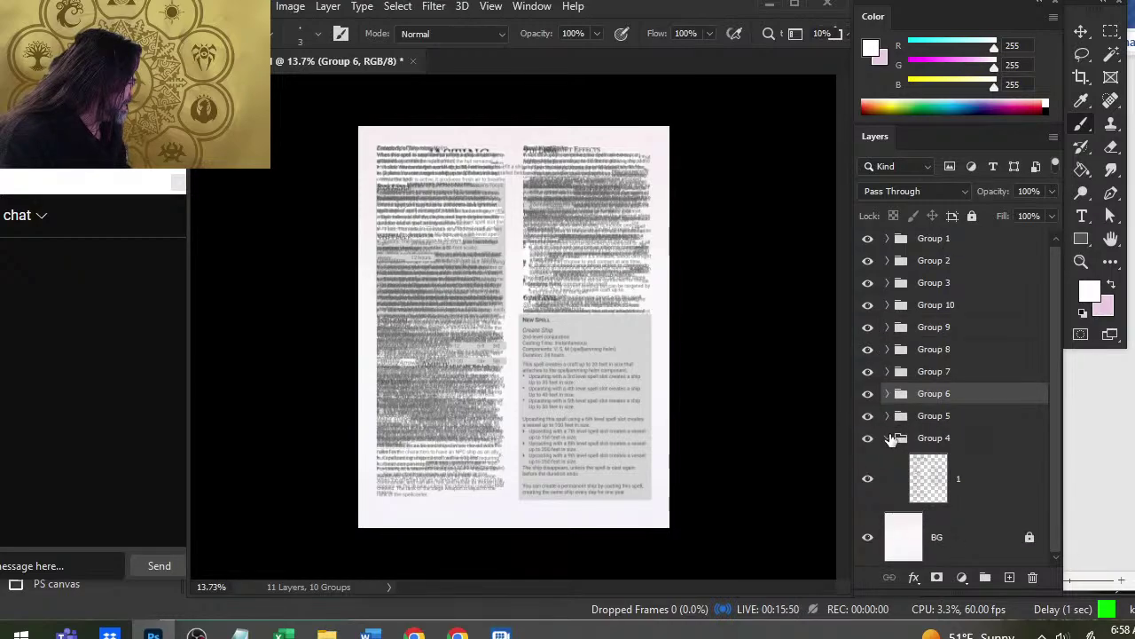
pyautogui.click(887, 439)
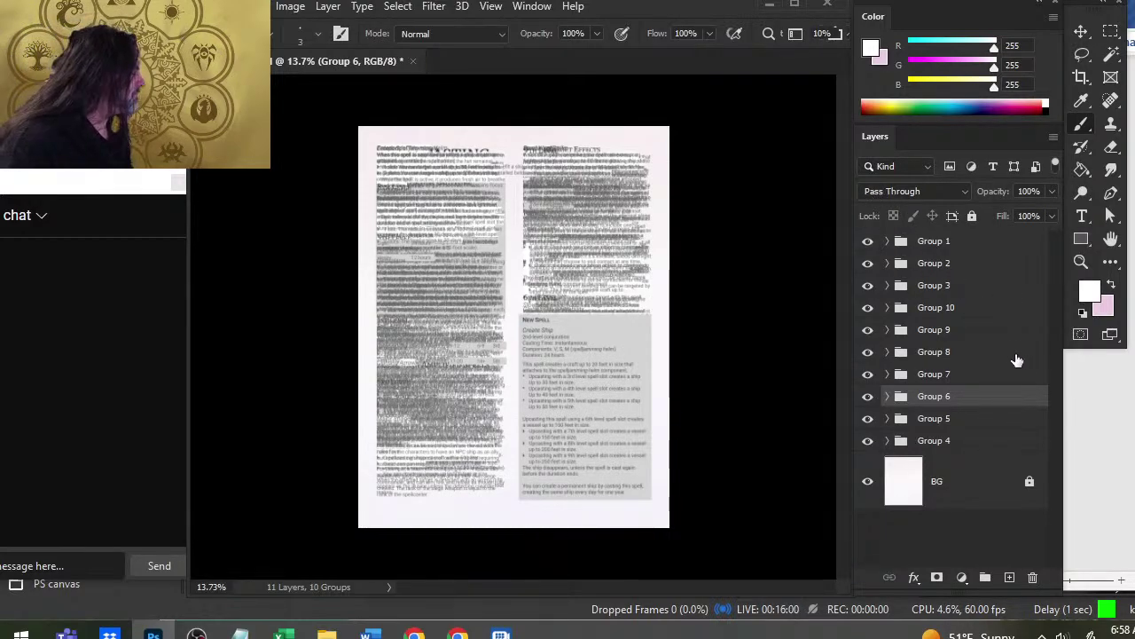
# - Rename the three groups directly above BG, Group 4, Group 5 and Group 6, as 1, 2 and 3
pyautogui.click(934, 441)
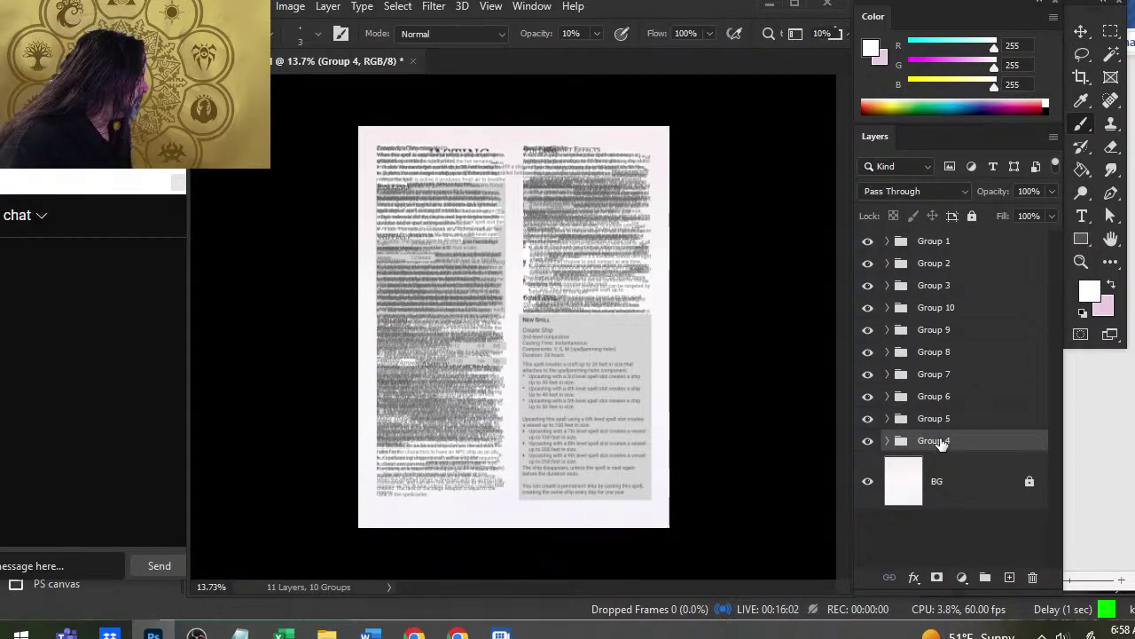
pyautogui.doubleClick(934, 441)
pyautogui.write('1')
pyautogui.doubleClick(933, 418)
pyautogui.write('2')
pyautogui.doubleClick(932, 396)
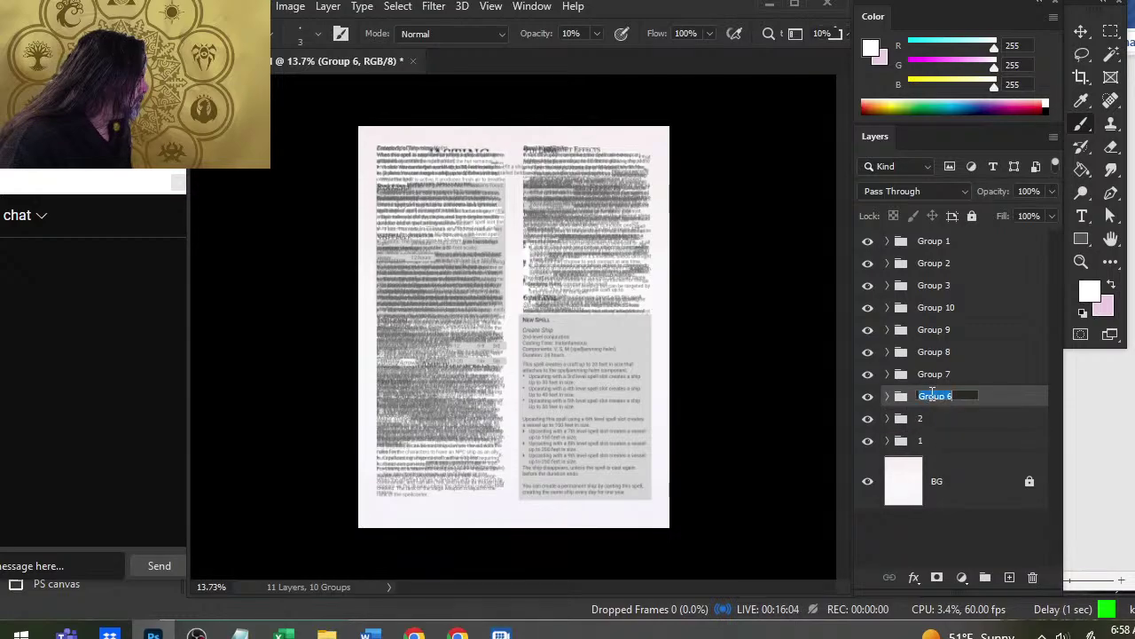
pyautogui.write('3')
# - Rename Group 7, Group 8 and Group 9 as 4, 5 and 6
pyautogui.doubleClick(933, 373)
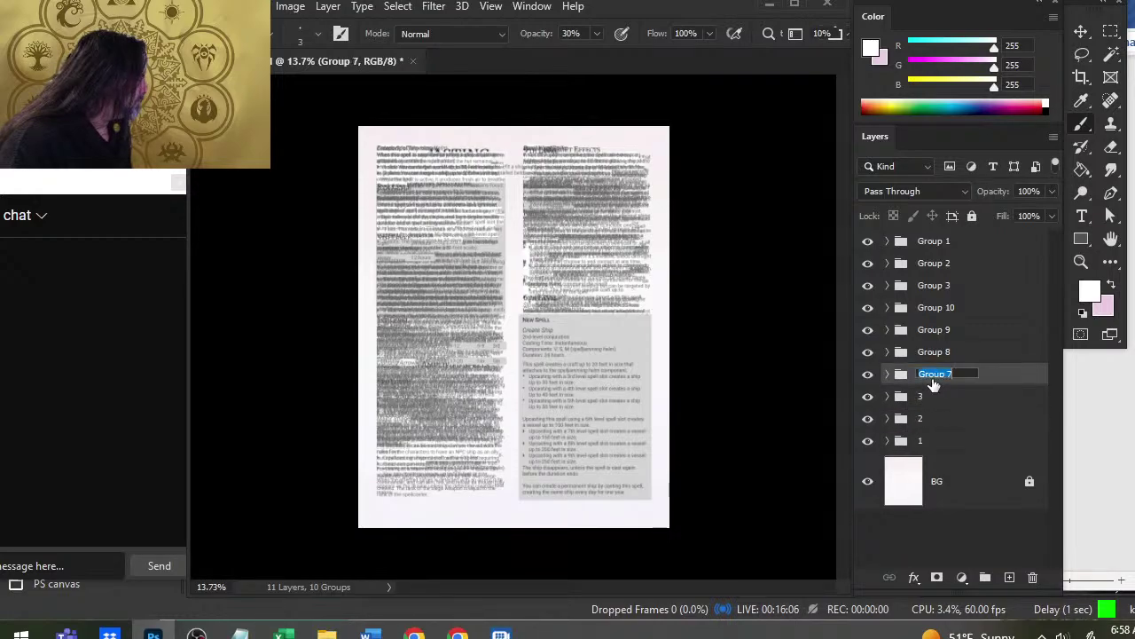
pyautogui.write('4')
pyautogui.doubleClick(932, 353)
pyautogui.write('5')
pyautogui.doubleClick(933, 330)
pyautogui.write('5')
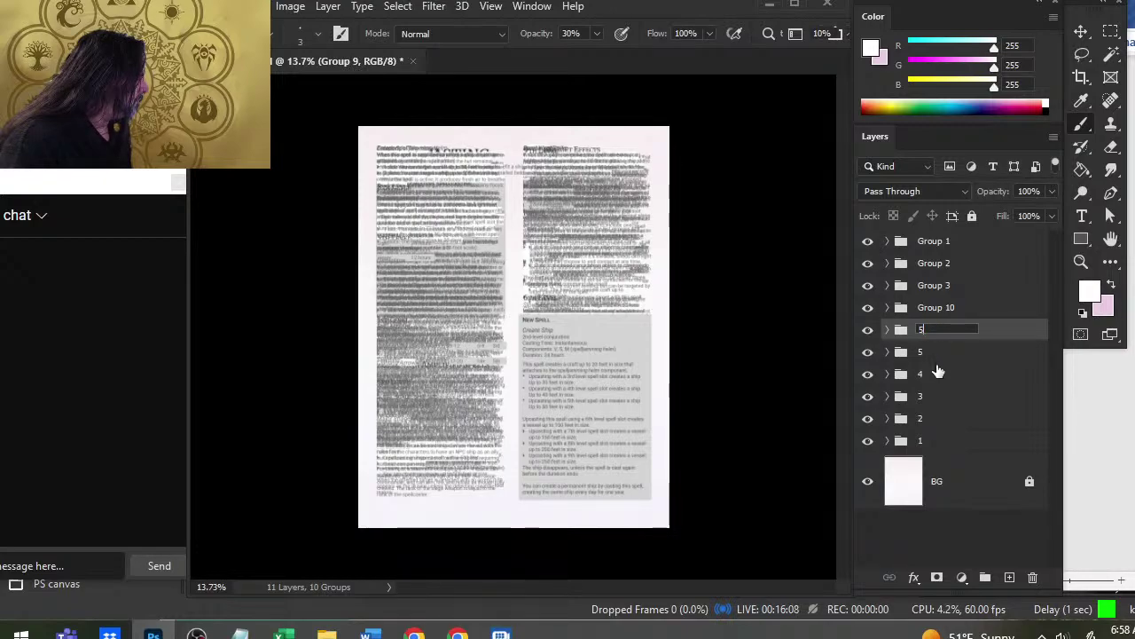
pyautogui.press('BackSpace')
pyautogui.write('6')
# - Rename Group 10, Group 3, Group 2 and Group 1 as 7, 8, 9 and 10
pyautogui.doubleClick(934, 309)
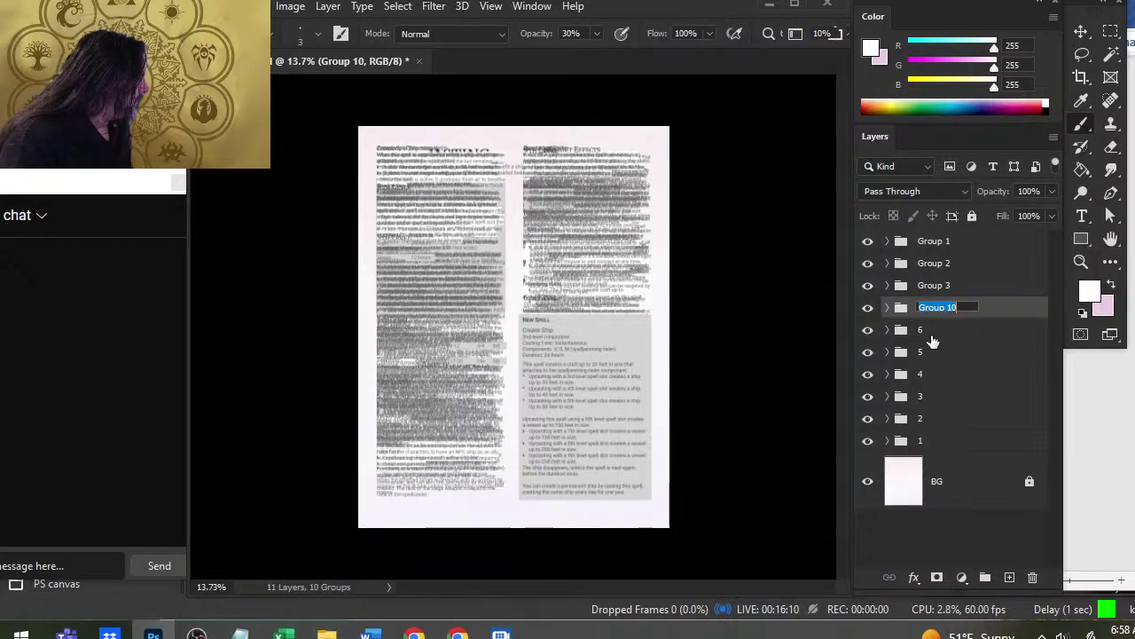
pyautogui.write('7')
pyautogui.doubleClick(933, 286)
pyautogui.write('8')
pyautogui.doubleClick(933, 264)
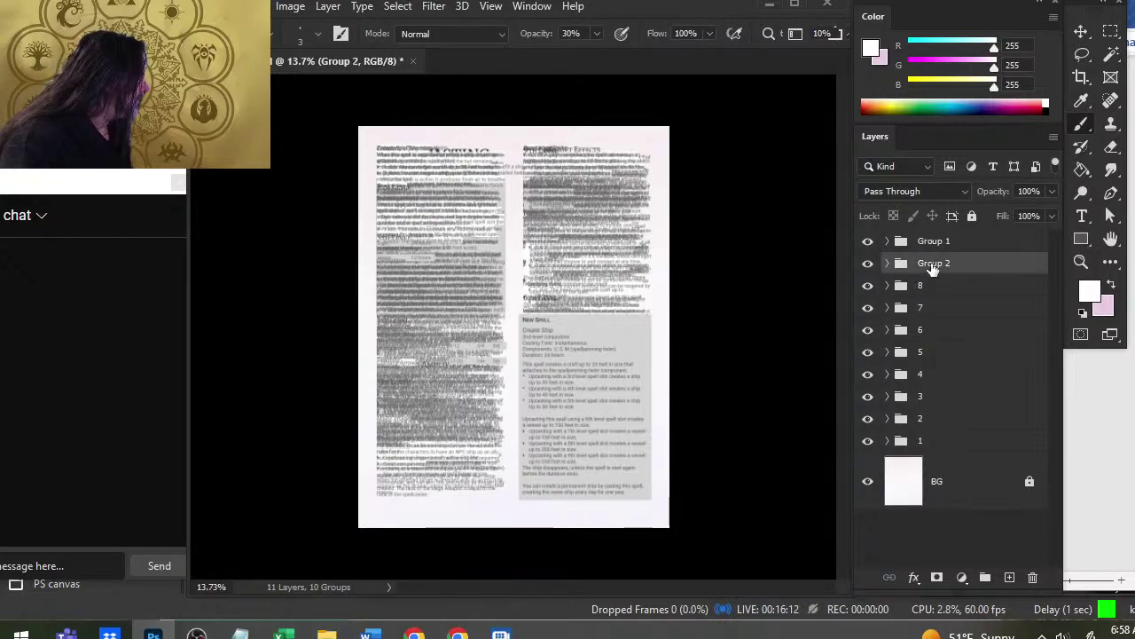
pyautogui.write('9')
pyautogui.doubleClick(929, 243)
pyautogui.write('10')
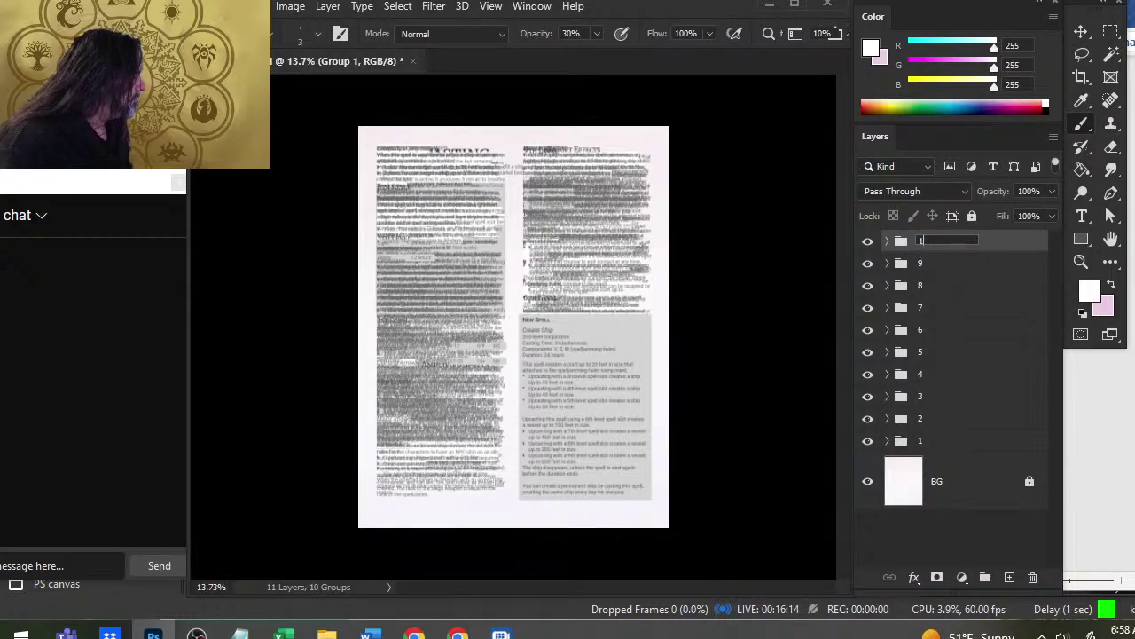
pyautogui.click(952, 338)
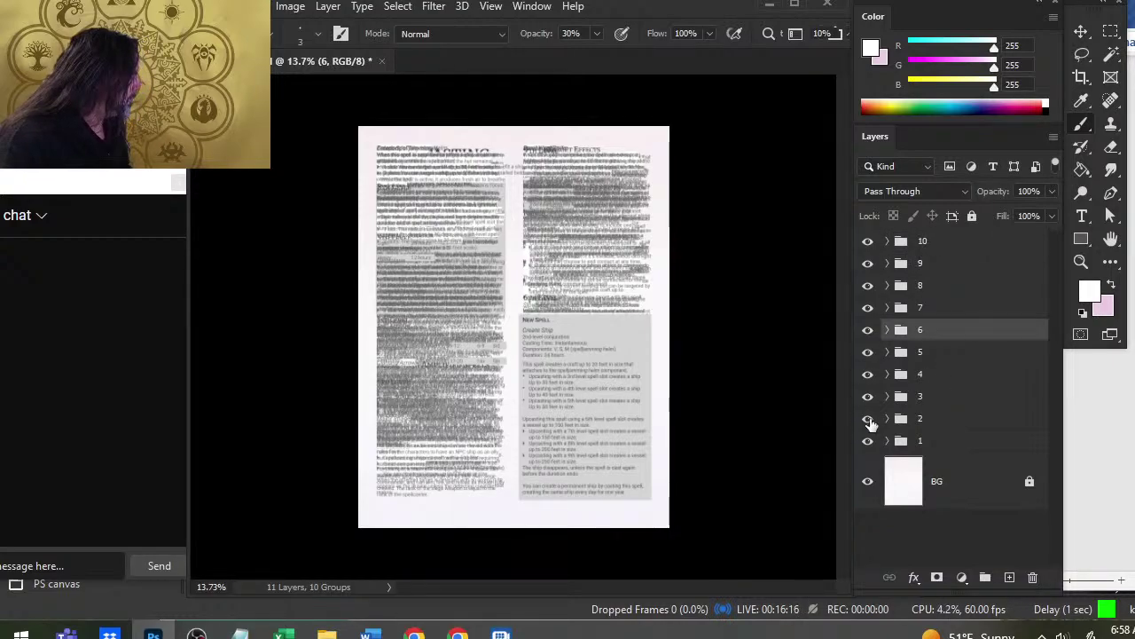
# - Examine the overlaid page text and the margins of the page from its heading down to the lower edge
pyautogui.moveTo(869, 243)
pyautogui.mouseDown()
pyautogui.moveTo(867, 441)
pyautogui.moveTo(866, 242)
pyautogui.mouseUp()
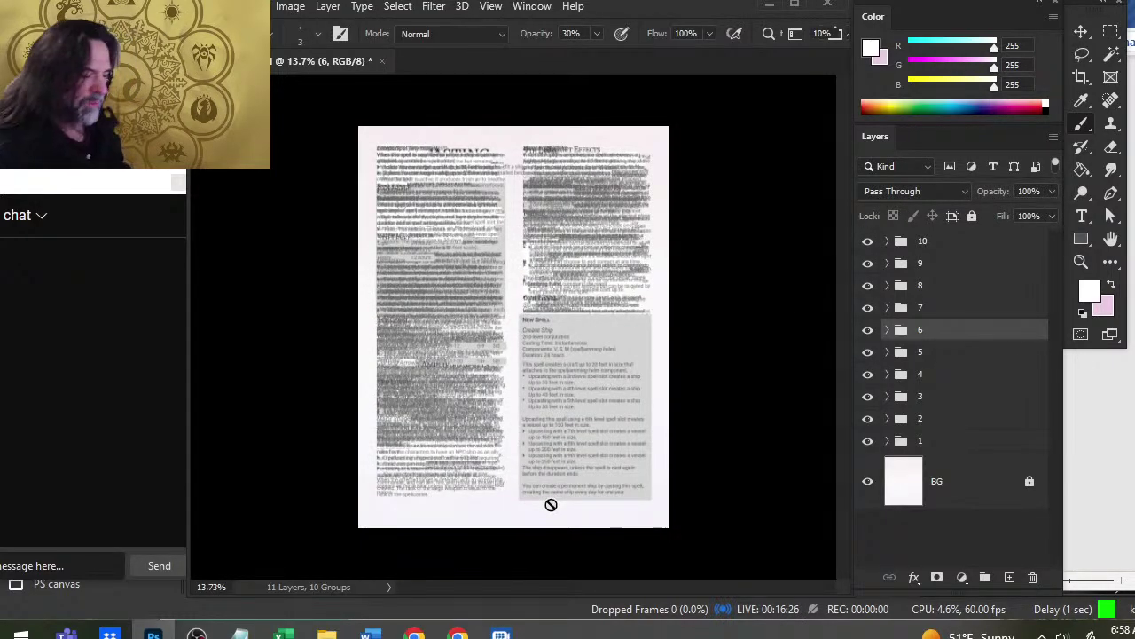
pyautogui.press('z')
pyautogui.moveTo(521, 472); pyautogui.dragTo(539, 490)
pyautogui.moveTo(552, 308); pyautogui.dragTo(551, 455)
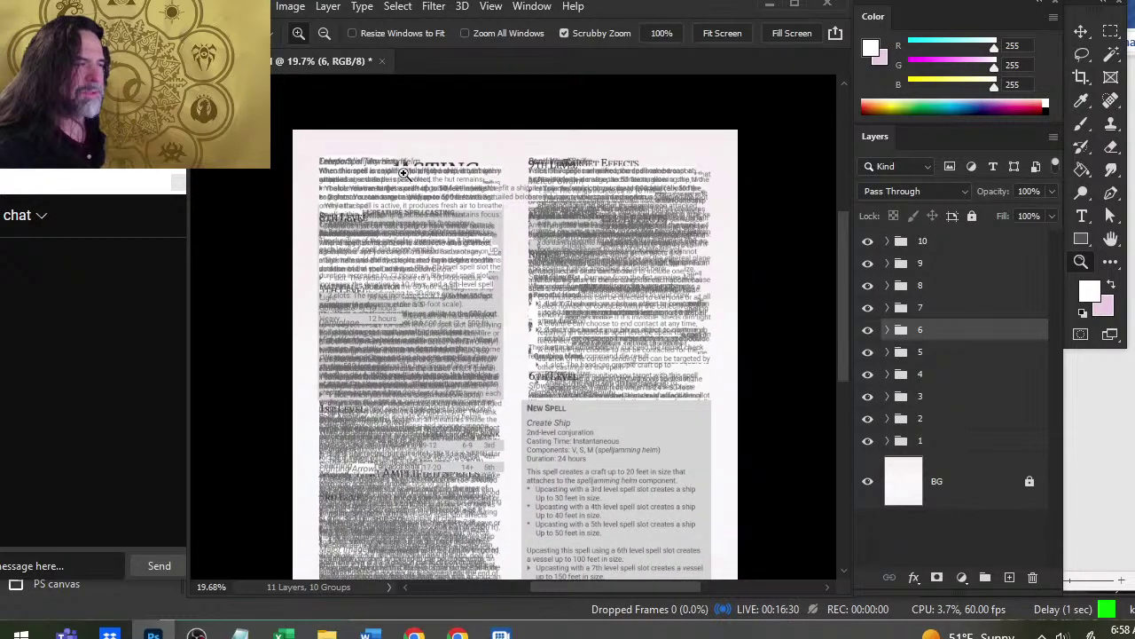
pyautogui.moveTo(648, 396); pyautogui.dragTo(655, 204)
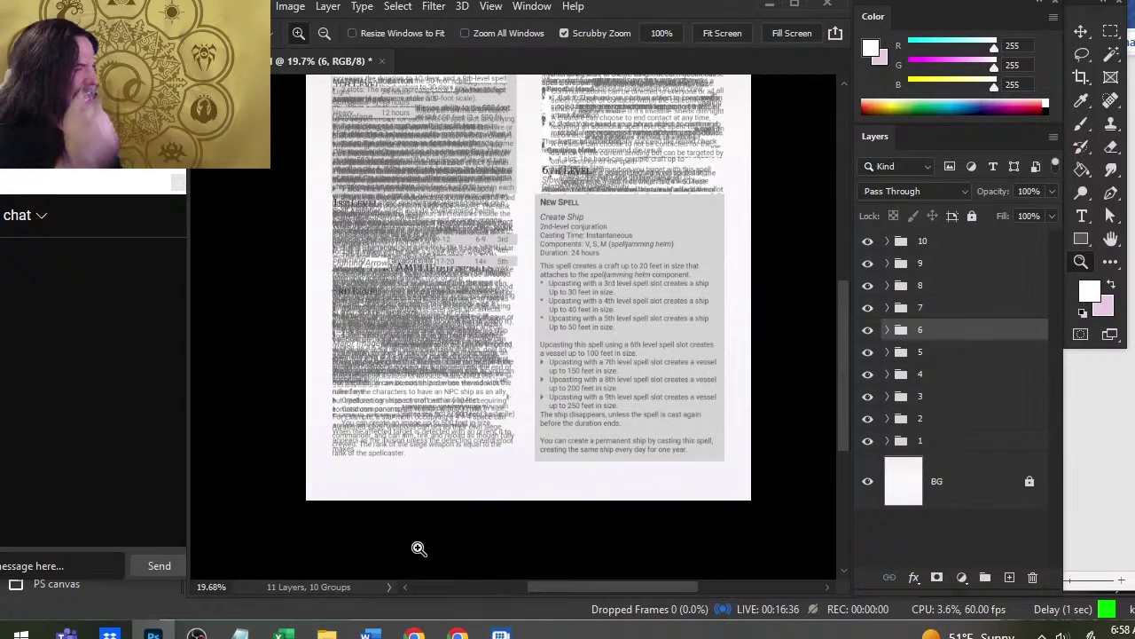
pyautogui.press('b')
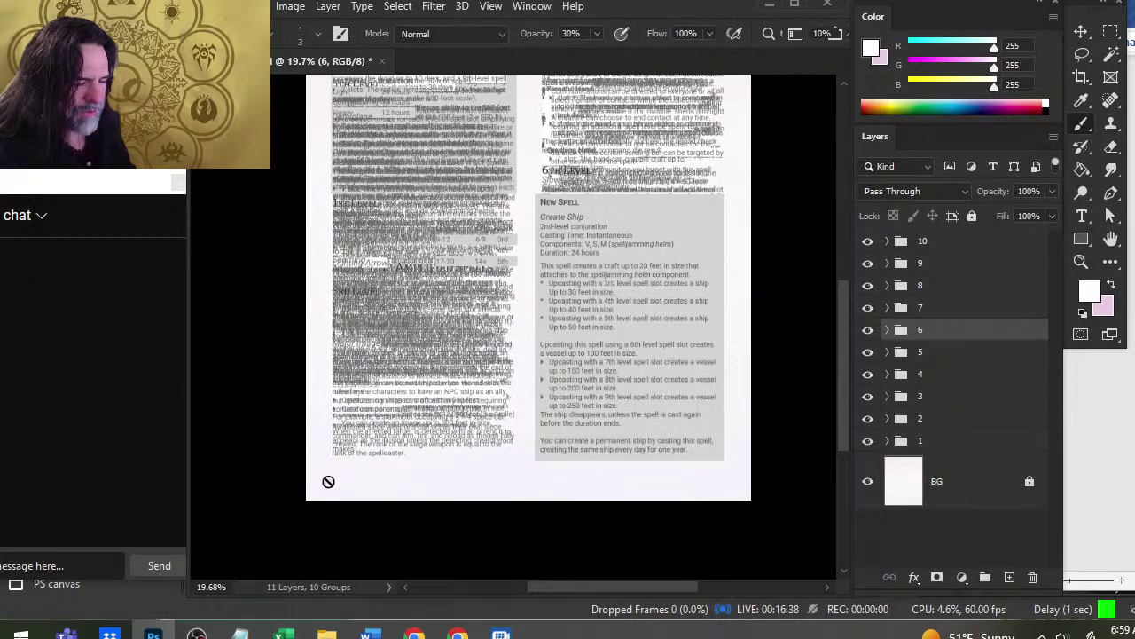
pyautogui.moveTo(682, 263); pyautogui.dragTo(701, 483)
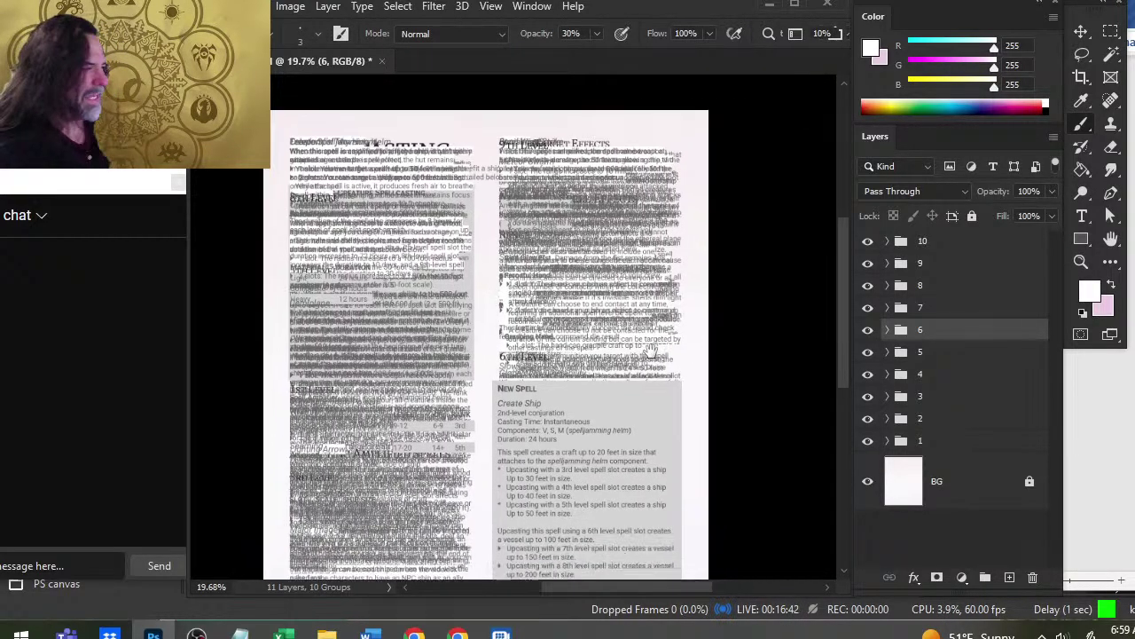
pyautogui.moveTo(715, 386); pyautogui.dragTo(604, 330)
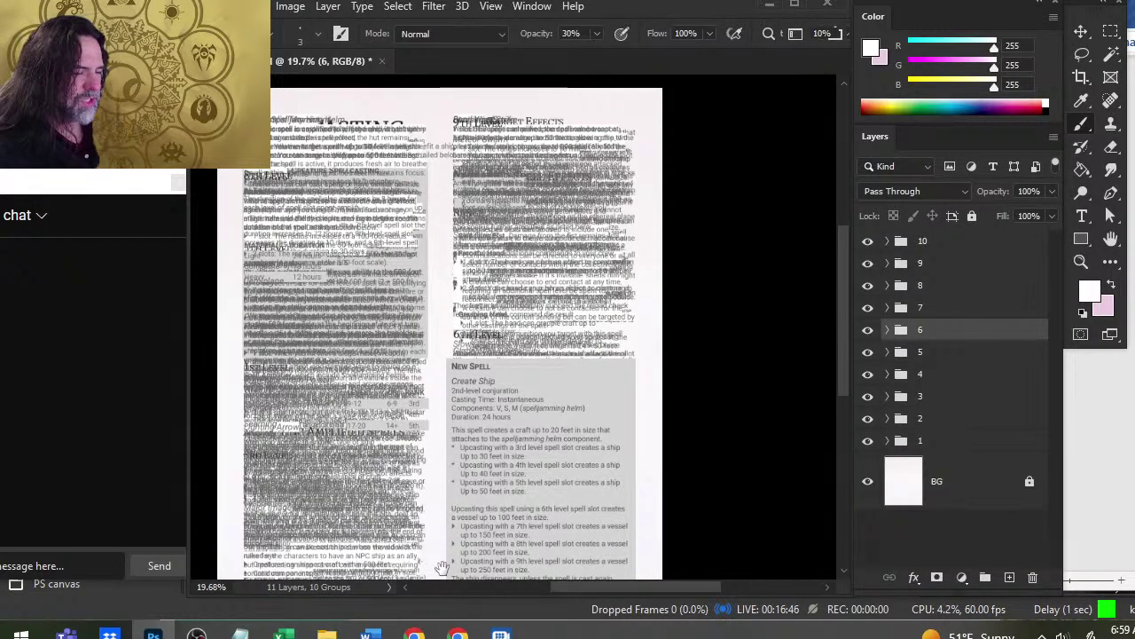
pyautogui.moveTo(459, 512); pyautogui.dragTo(600, 403)
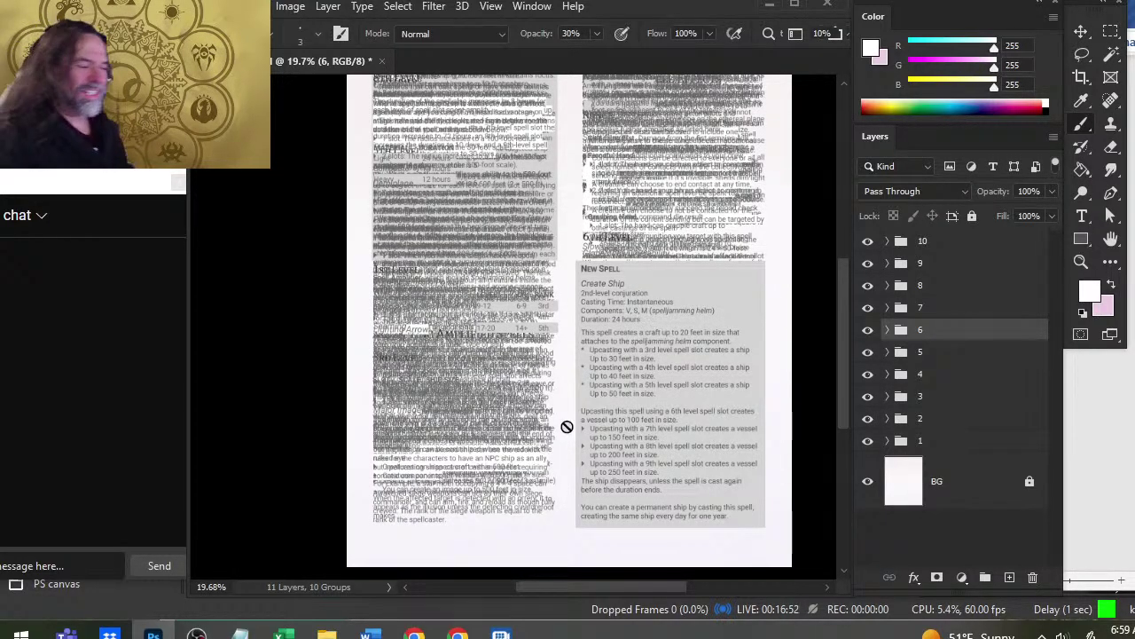
pyautogui.moveTo(657, 475); pyautogui.dragTo(541, 386)
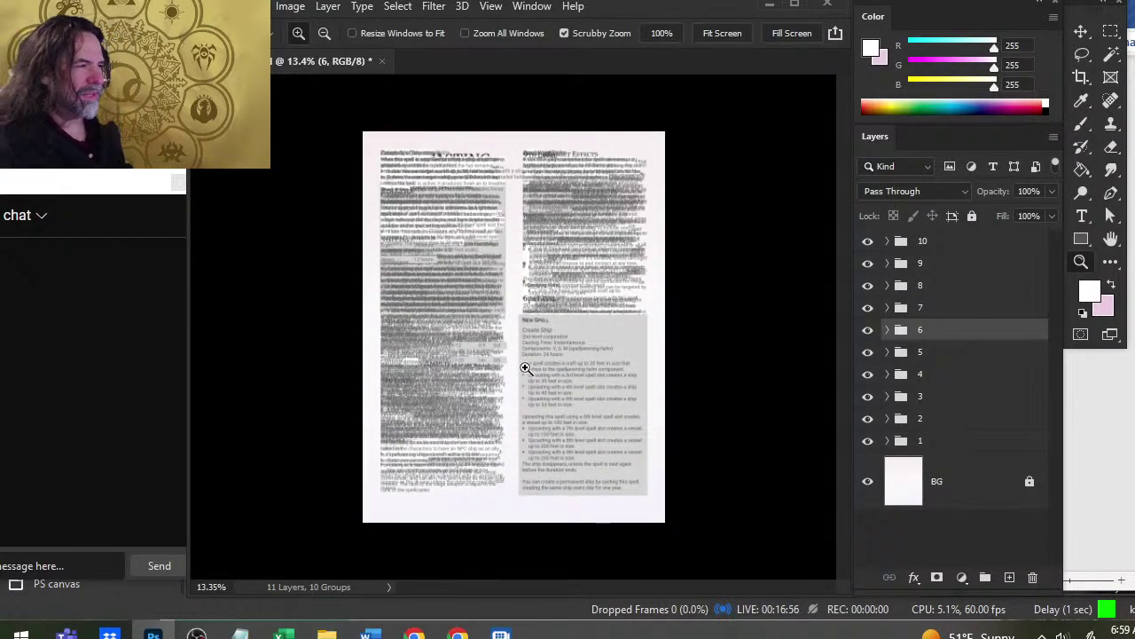
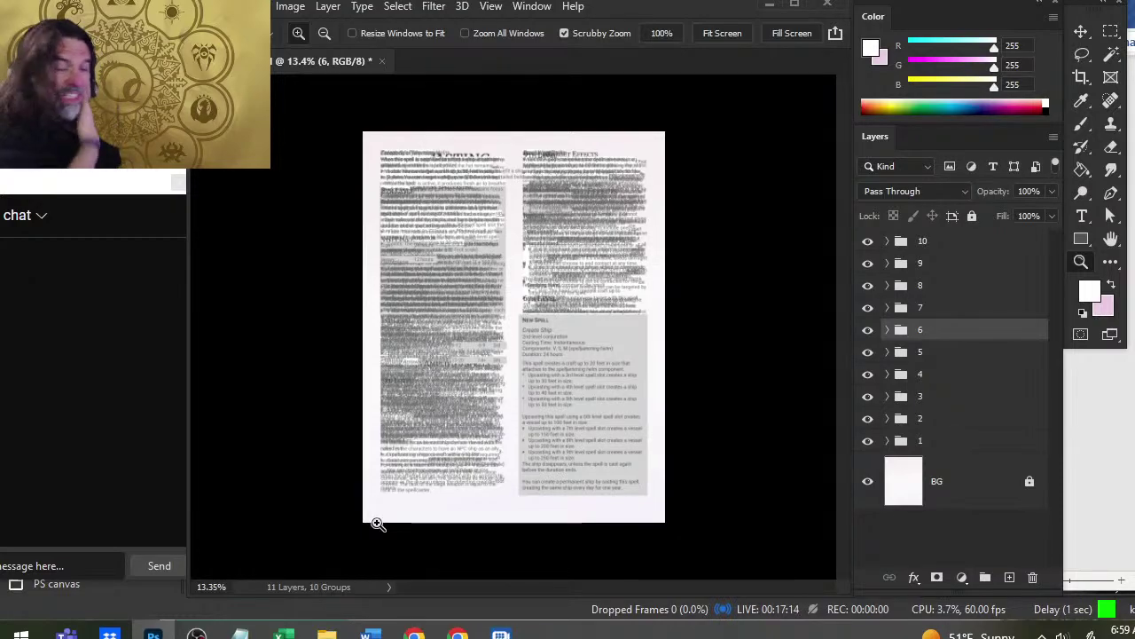
# - Add a new empty layer between the locked BG layer and group 1
pyautogui.moveTo(454, 523); pyautogui.dragTo(480, 577)
pyautogui.scroll(-3, 619, 376)
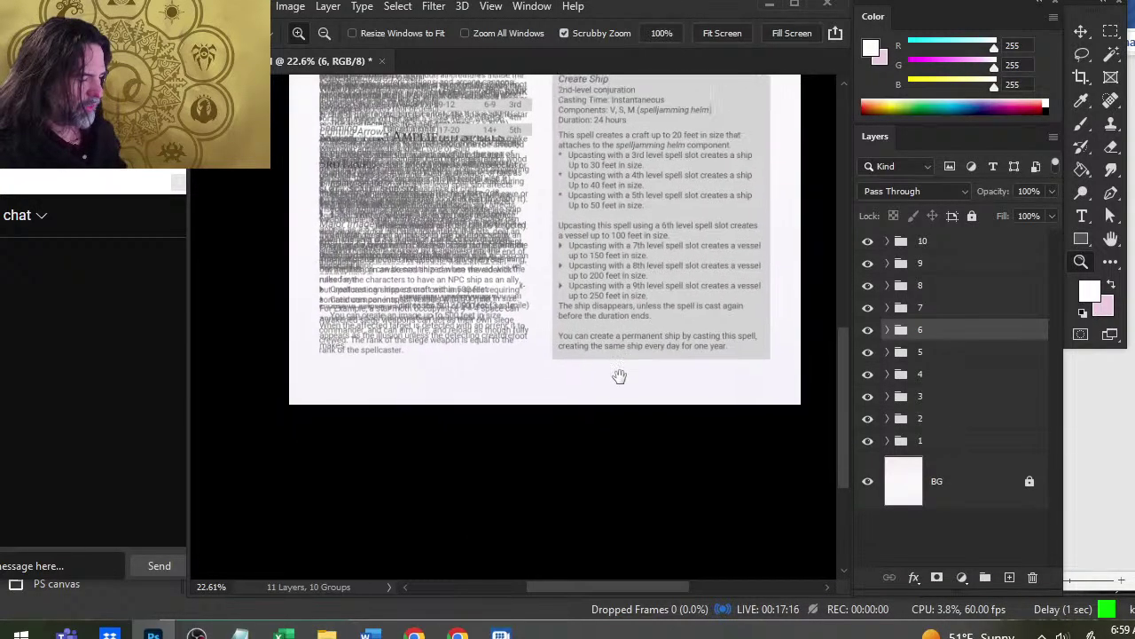
pyautogui.press('b')
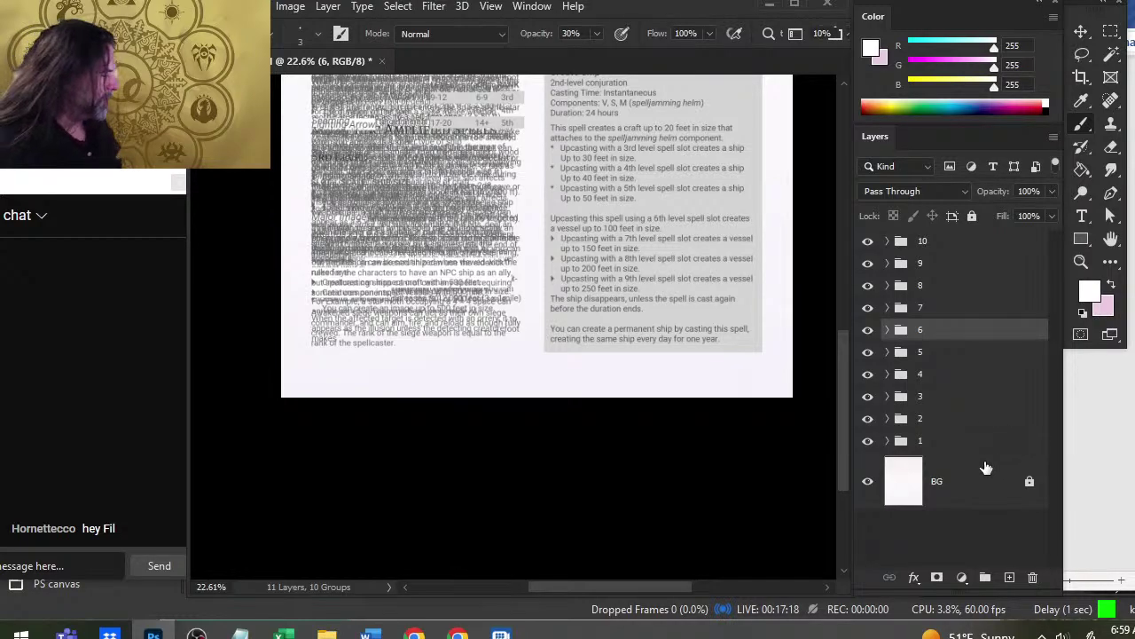
pyautogui.click(976, 487)
pyautogui.click(1009, 578)
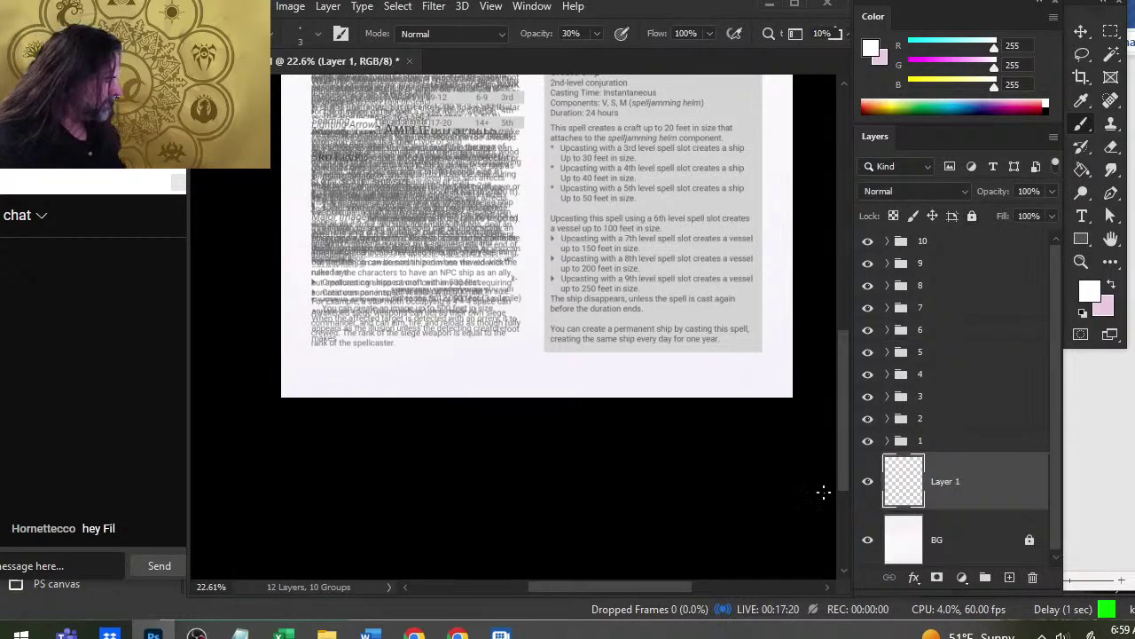
# - Sketch a row of eleven small ovals along the page's lower margin with a black 5 px brush at 30% opacity
pyautogui.hscroll(2, 640, 380)
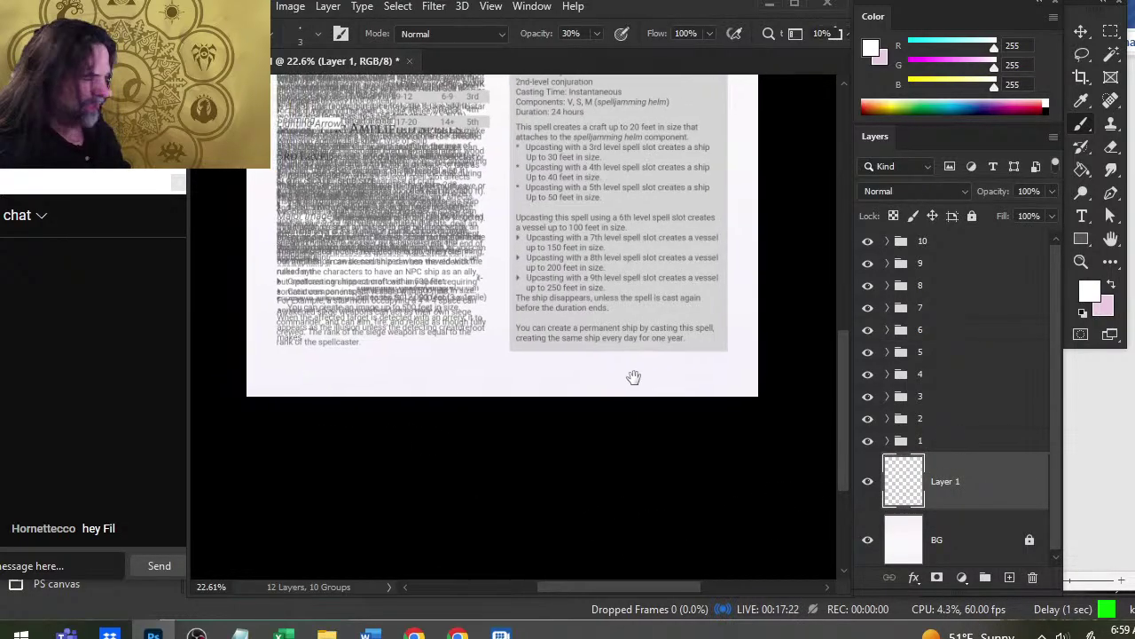
pyautogui.click(956, 102)
pyautogui.moveTo(955, 102); pyautogui.dragTo(752, 149)
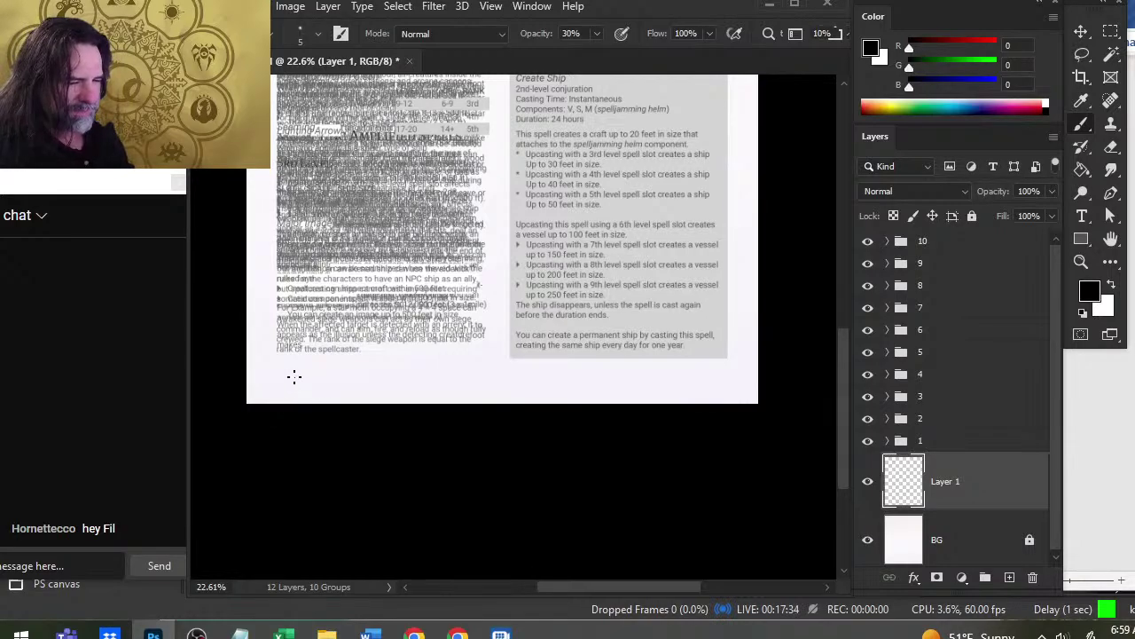
pyautogui.moveTo(333, 373); pyautogui.dragTo(319, 392)
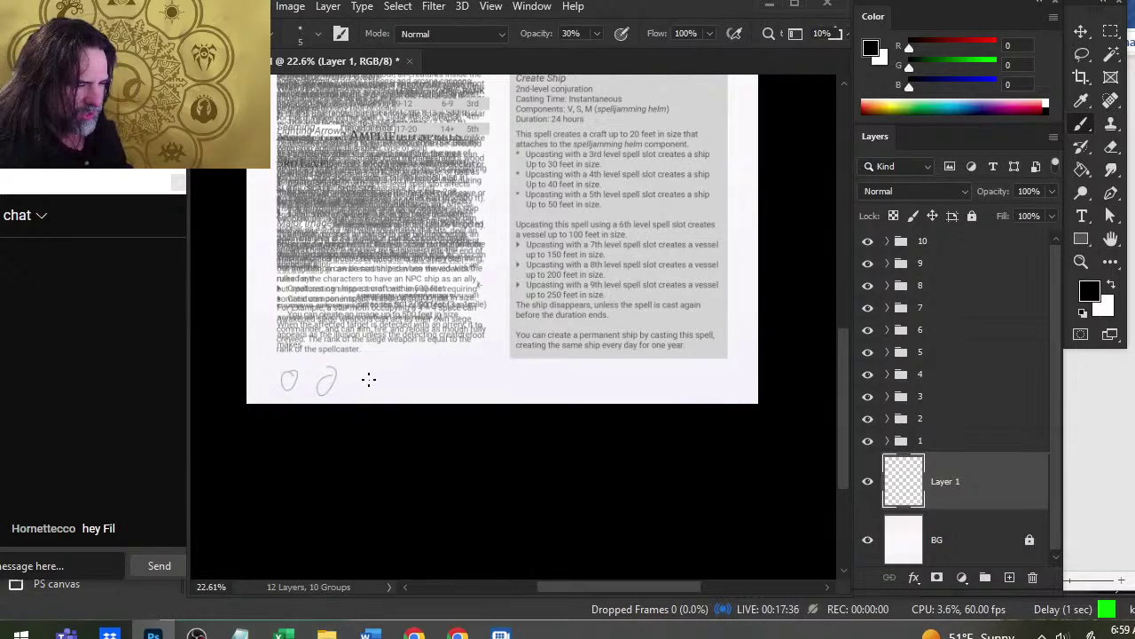
pyautogui.moveTo(421, 374)
pyautogui.mouseDown()
pyautogui.moveTo(401, 396)
pyautogui.moveTo(455, 382)
pyautogui.moveTo(484, 395)
pyautogui.mouseUp()
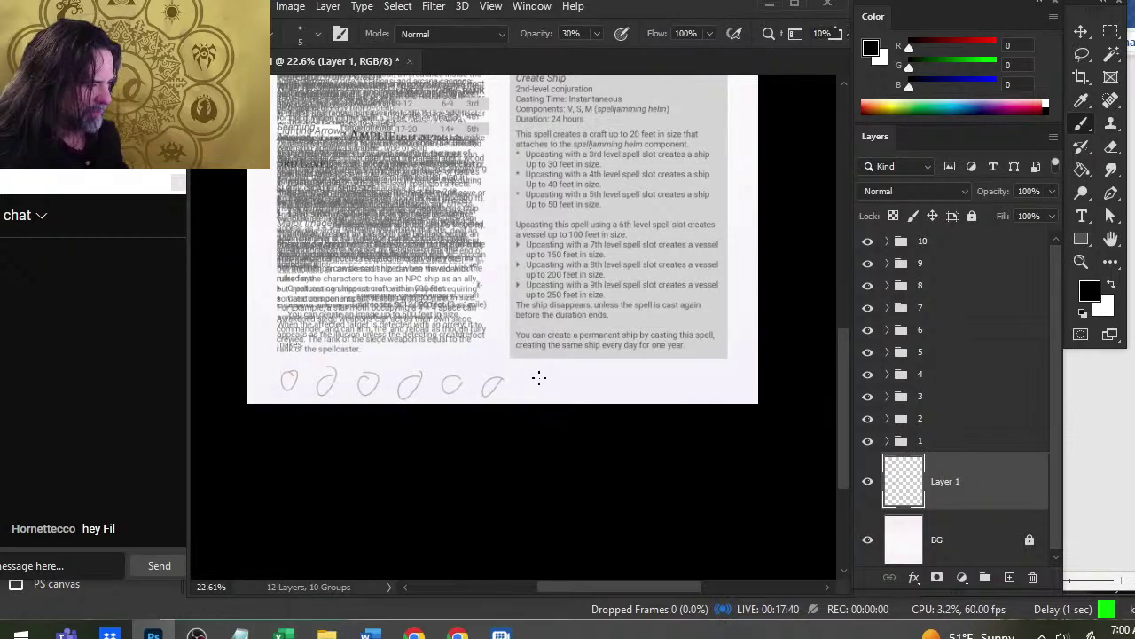
pyautogui.moveTo(544, 375); pyautogui.dragTo(526, 394)
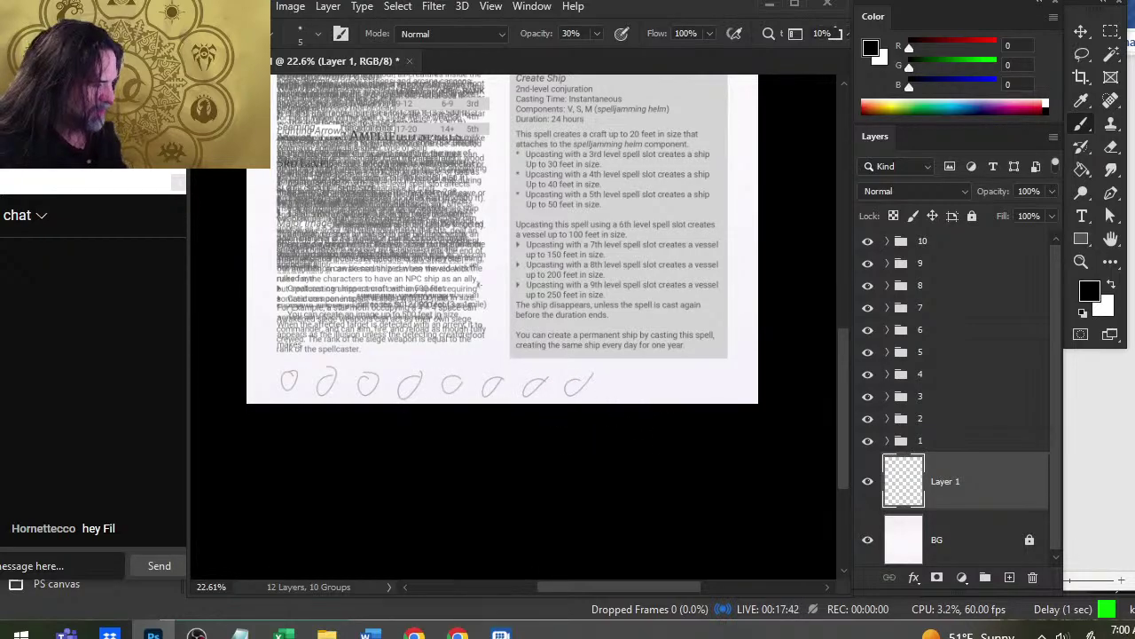
pyautogui.moveTo(628, 376); pyautogui.dragTo(610, 395)
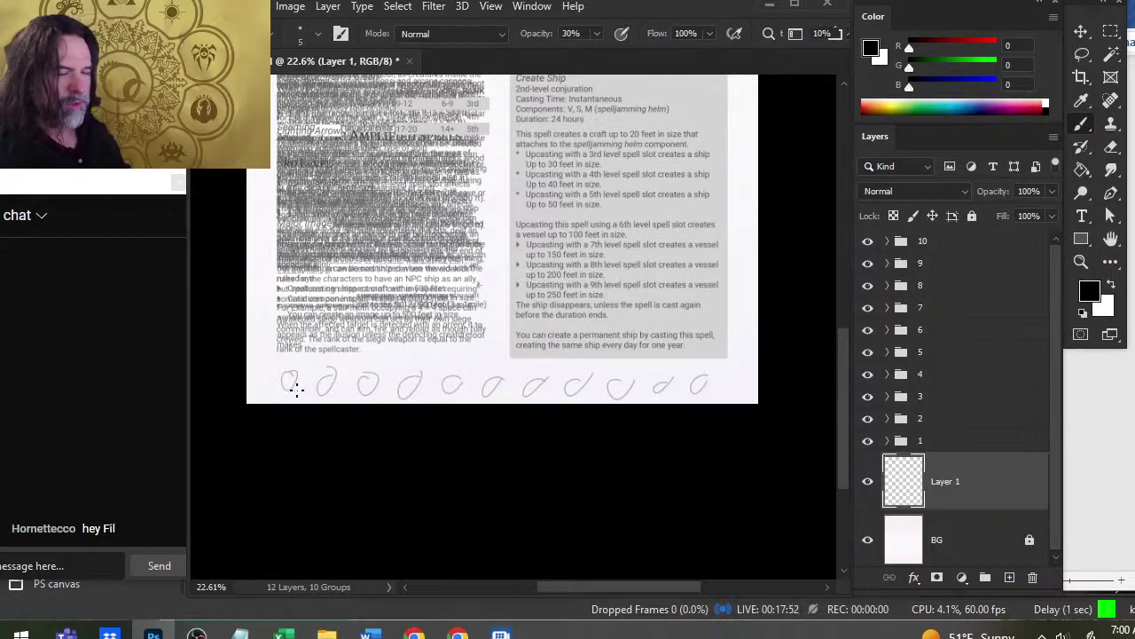
# - Try filling the first oval with a black 50 px brush at 30% opacity, and undo the fill
pyautogui.press(']')
pyautogui.press(']')
pyautogui.press(']')
pyautogui.press(']')
pyautogui.press(']')
pyautogui.press(']')
pyautogui.press(']')
pyautogui.press(']')
pyautogui.press(']')
pyautogui.press(']')
pyautogui.press(']')
pyautogui.press(']')
pyautogui.moveTo(293, 376); pyautogui.dragTo(291, 385)
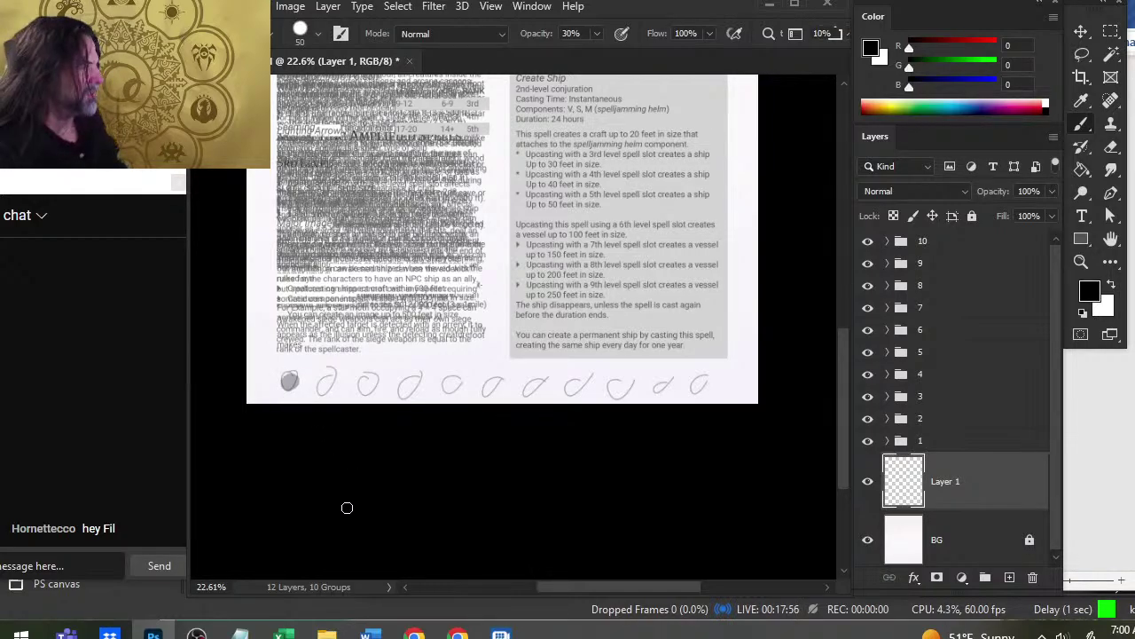
pyautogui.hotkey('ctrl', 'z')
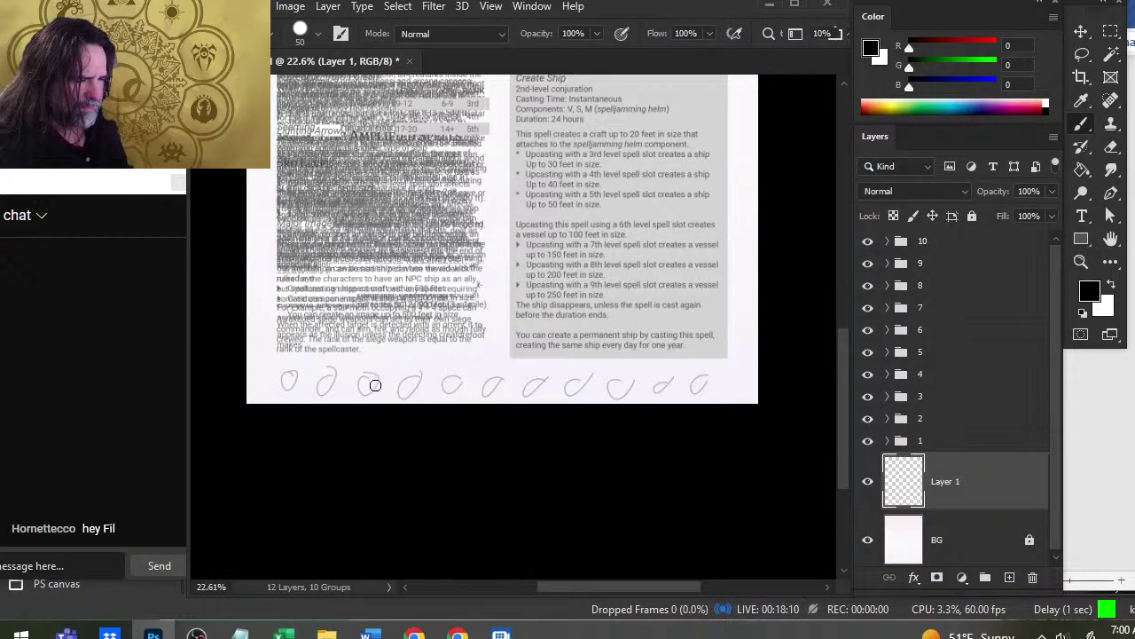
# - Try filling the third and fourth ovals solid black at 100% opacity, undoing each fill
pyautogui.moveTo(372, 384); pyautogui.dragTo(364, 388)
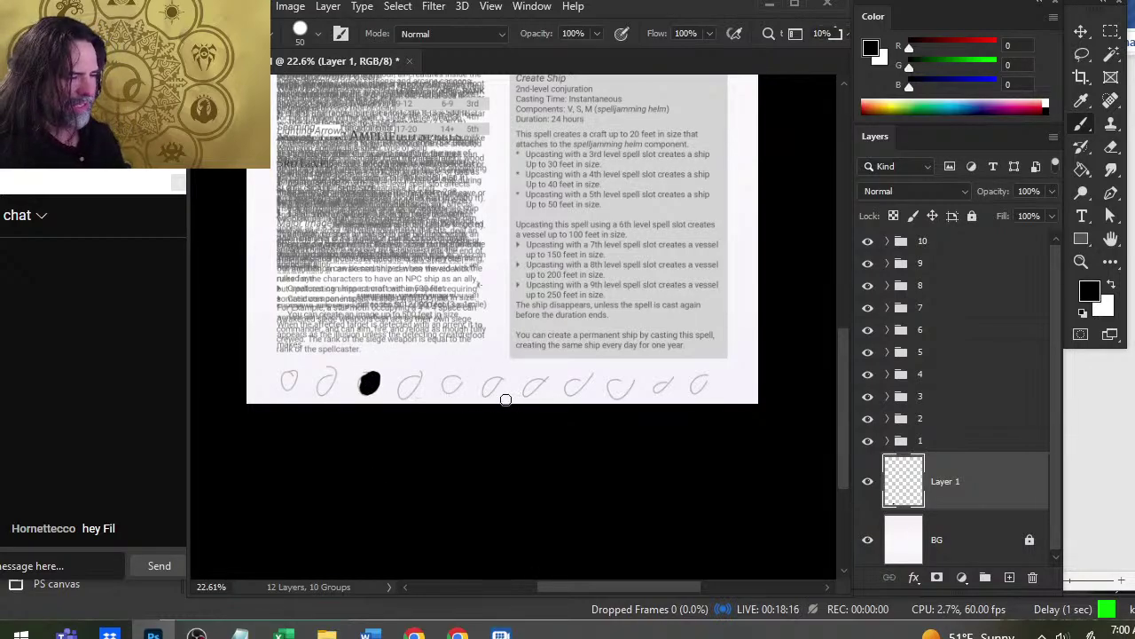
pyautogui.hotkey('ctrl', 'z')
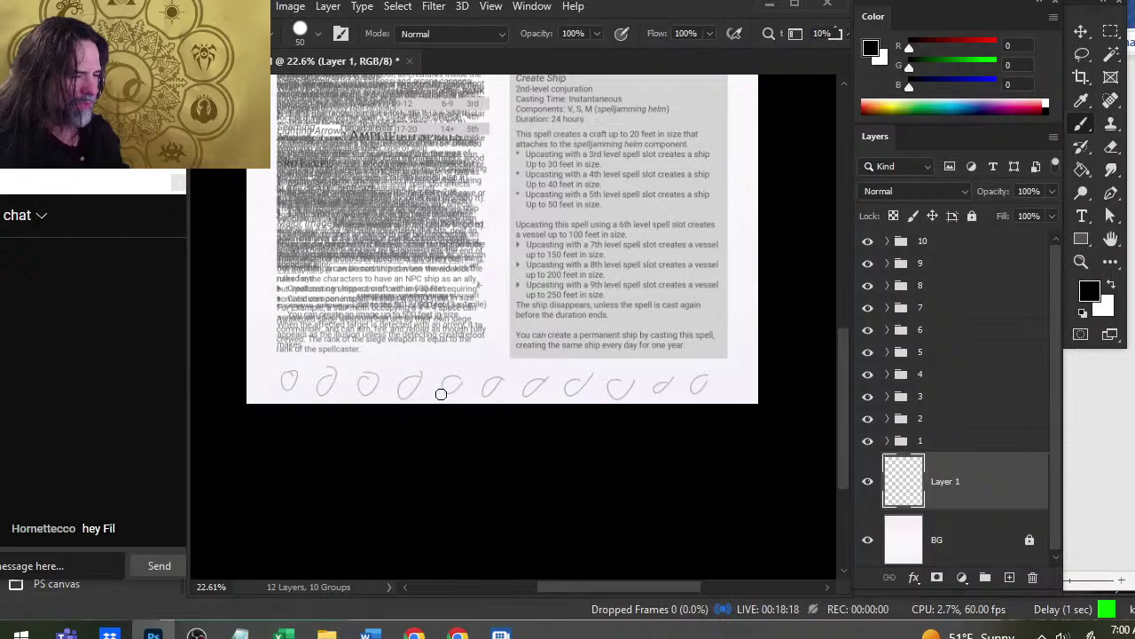
pyautogui.moveTo(409, 389); pyautogui.dragTo(402, 405)
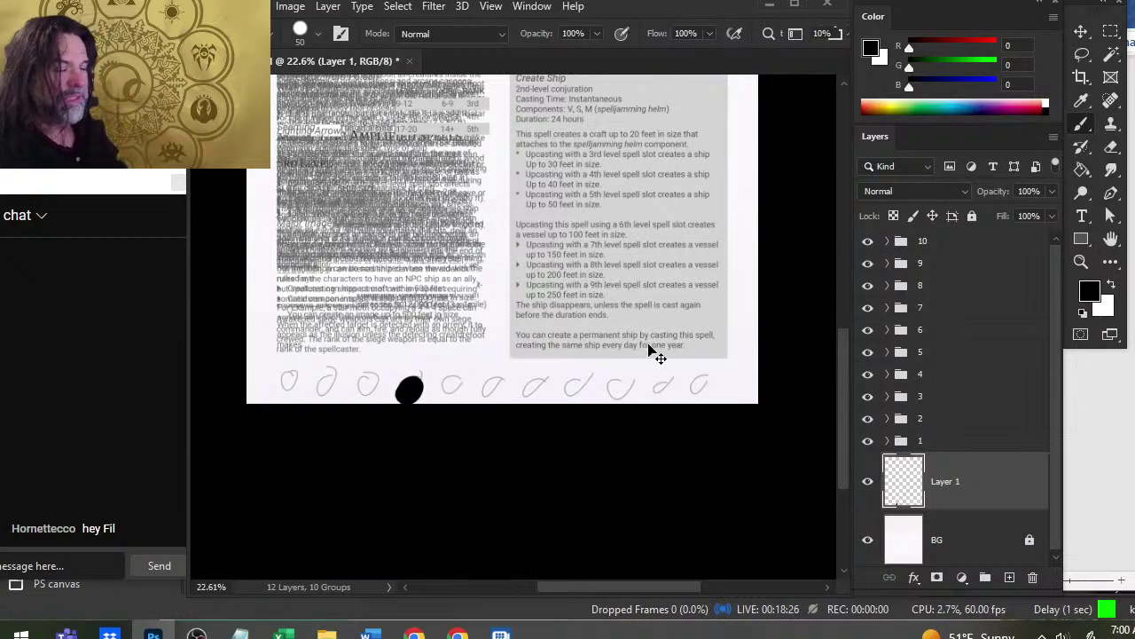
pyautogui.hotkey('ctrl', 'z')
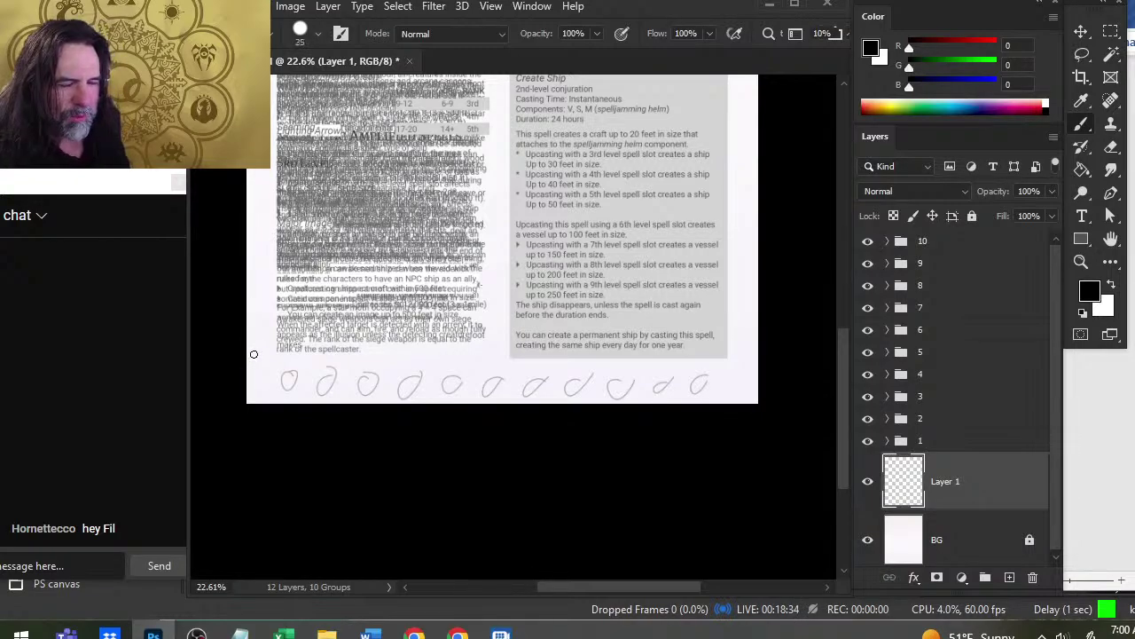
# - Reduce the brush size to 10 px
pyautogui.press('[')
pyautogui.press('[')
# - Switch to the SCE Layout document in Word and draw a page-wide rectangle in the margin beneath the Create Ship box on page 56
pyautogui.hotkey('alt', 'Tab')
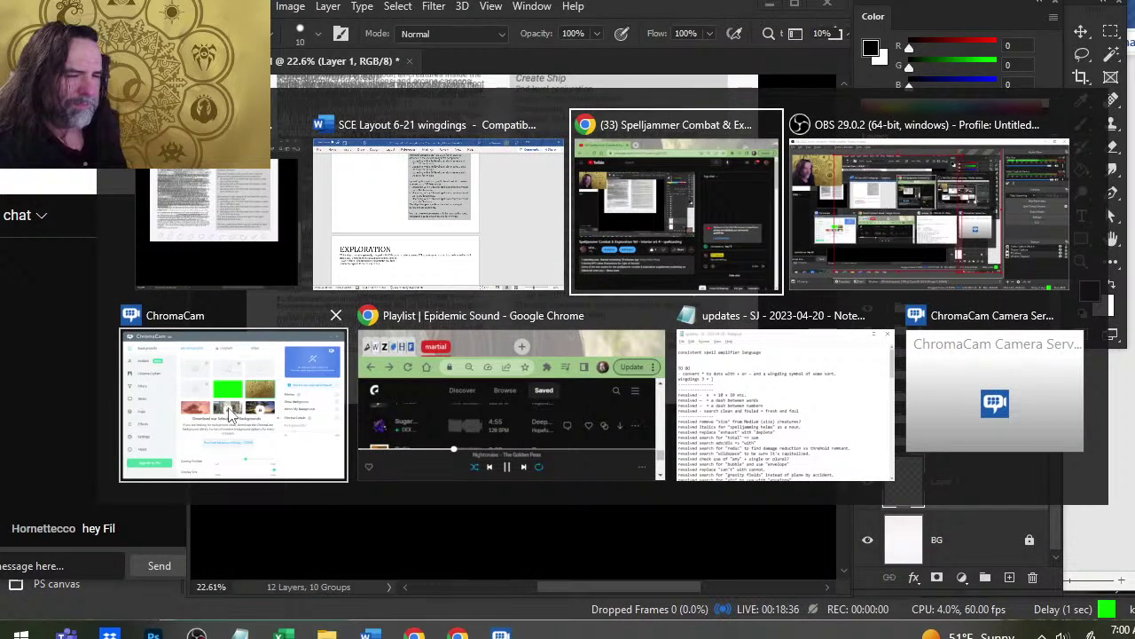
pyautogui.hotkey('alt', 'shift', 'Tab')
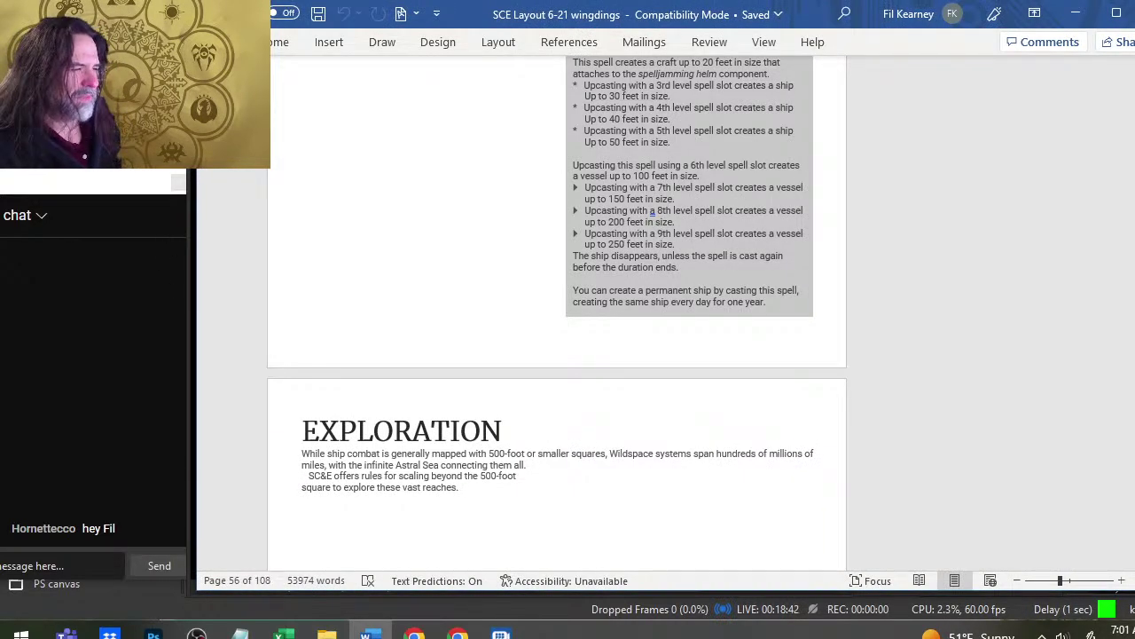
pyautogui.scroll(3, 363, 326)
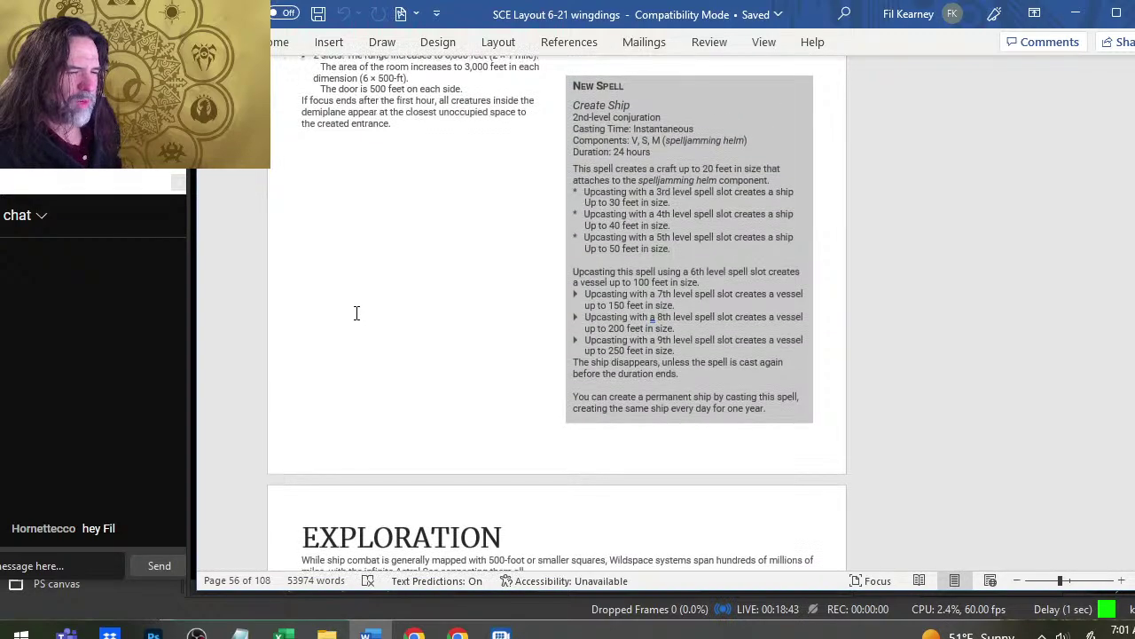
pyautogui.click(325, 42)
pyautogui.click(377, 69)
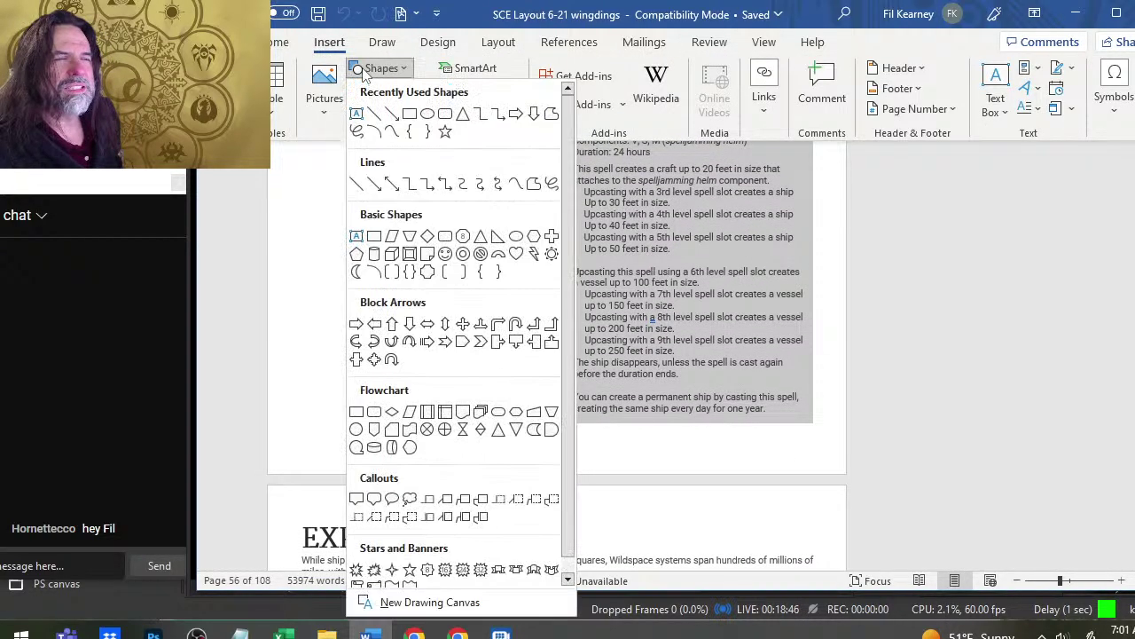
pyautogui.click(415, 115)
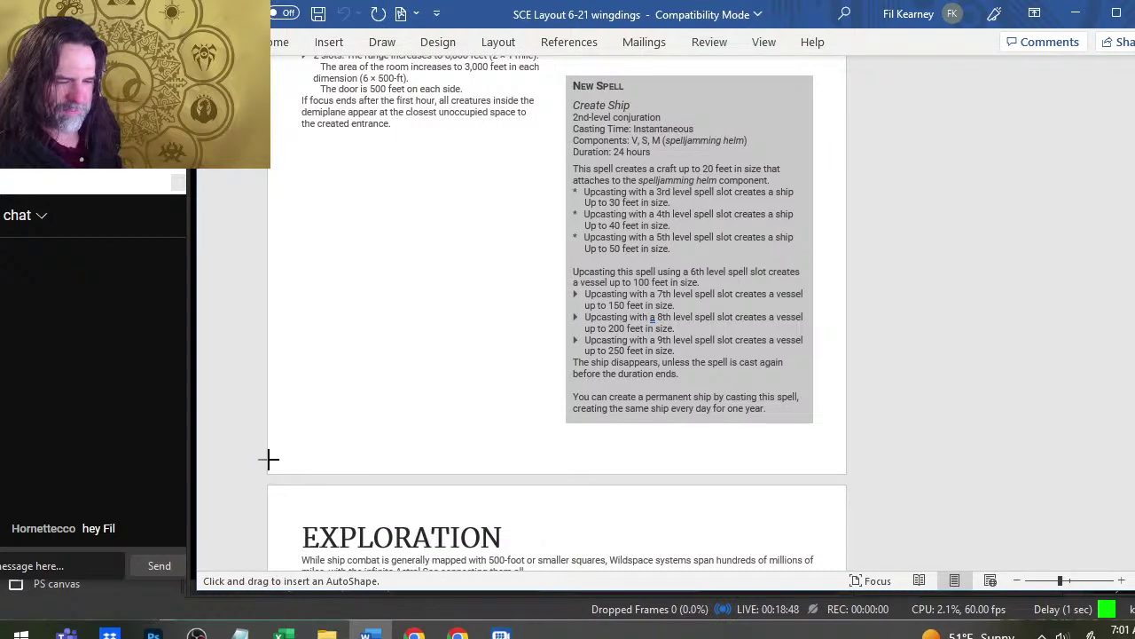
pyautogui.moveTo(271, 436); pyautogui.dragTo(844, 473)
pyautogui.hotkey('alt', 'Tab')
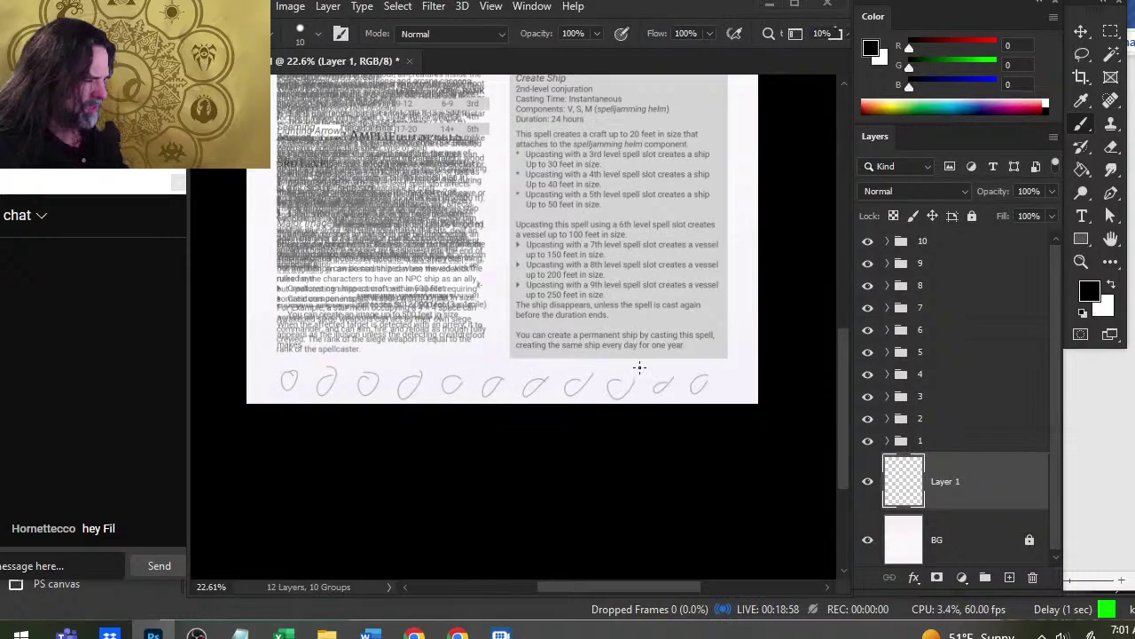
pyautogui.hotkey('alt', 'Tab')
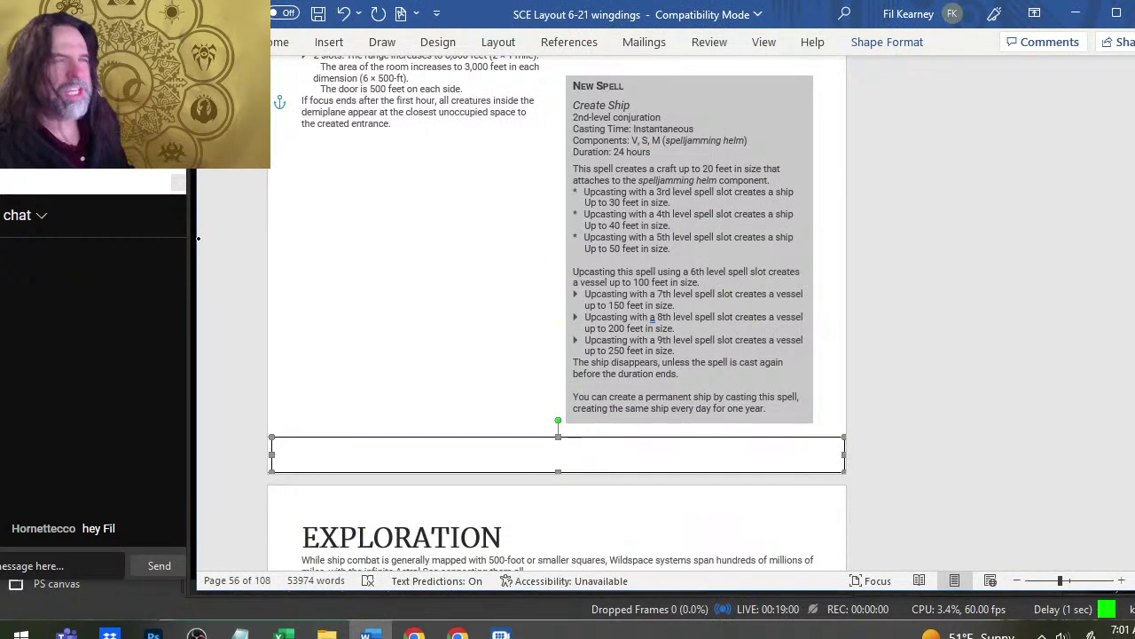
pyautogui.click(330, 41)
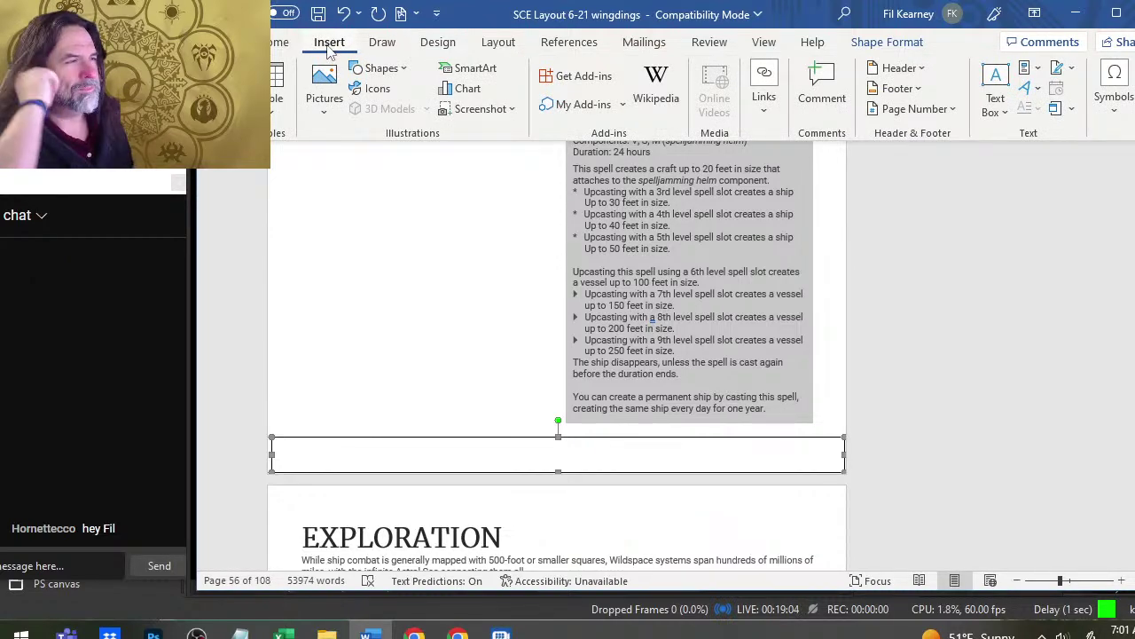
pyautogui.click(493, 458)
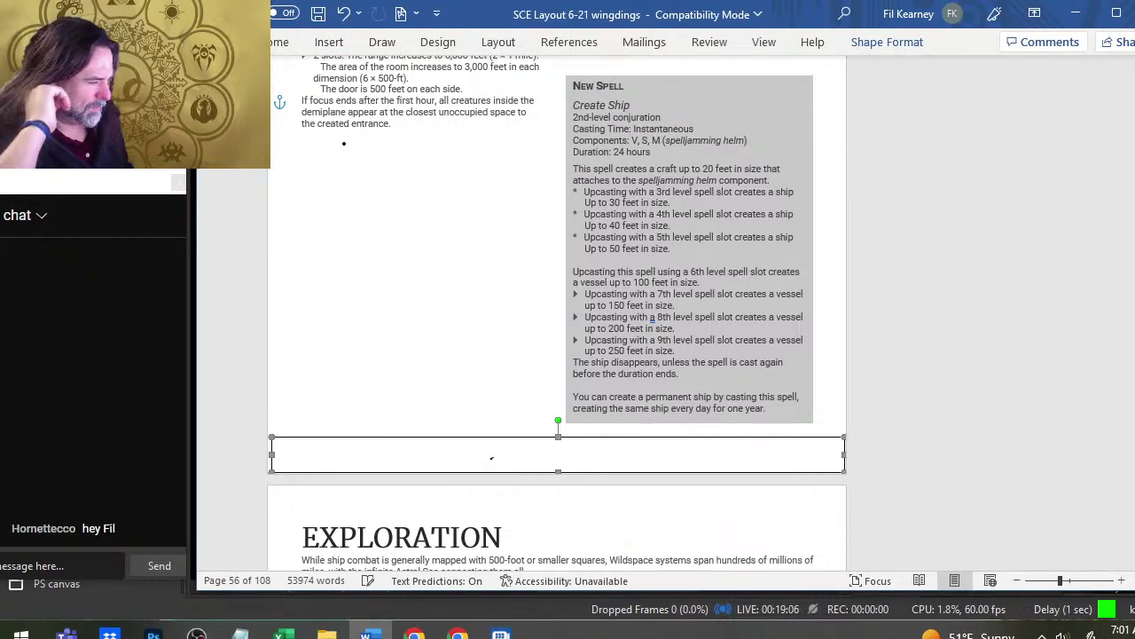
pyautogui.press('Escape')
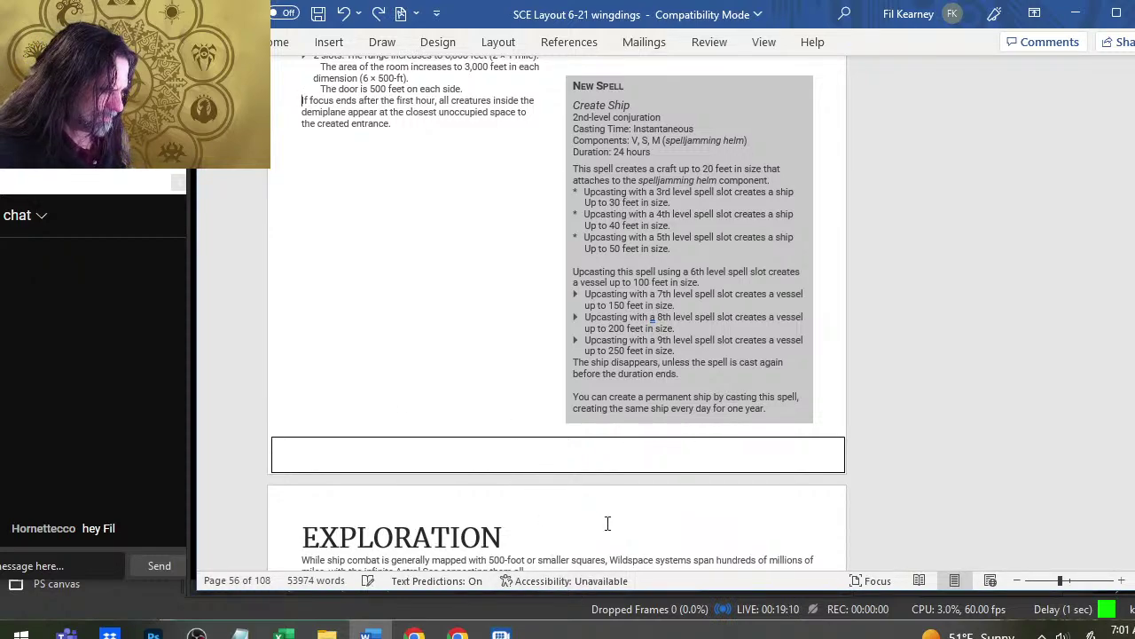
# - Make the margin rectangle editable as a text box and enter an O in it
pyautogui.click(578, 439)
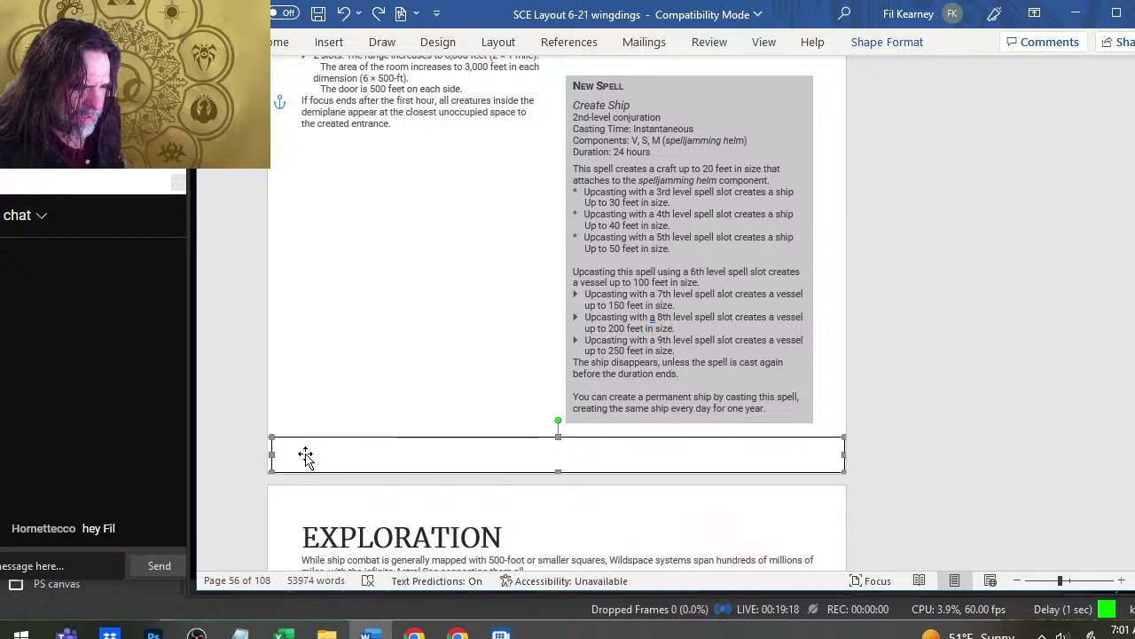
pyautogui.rightClick(353, 454)
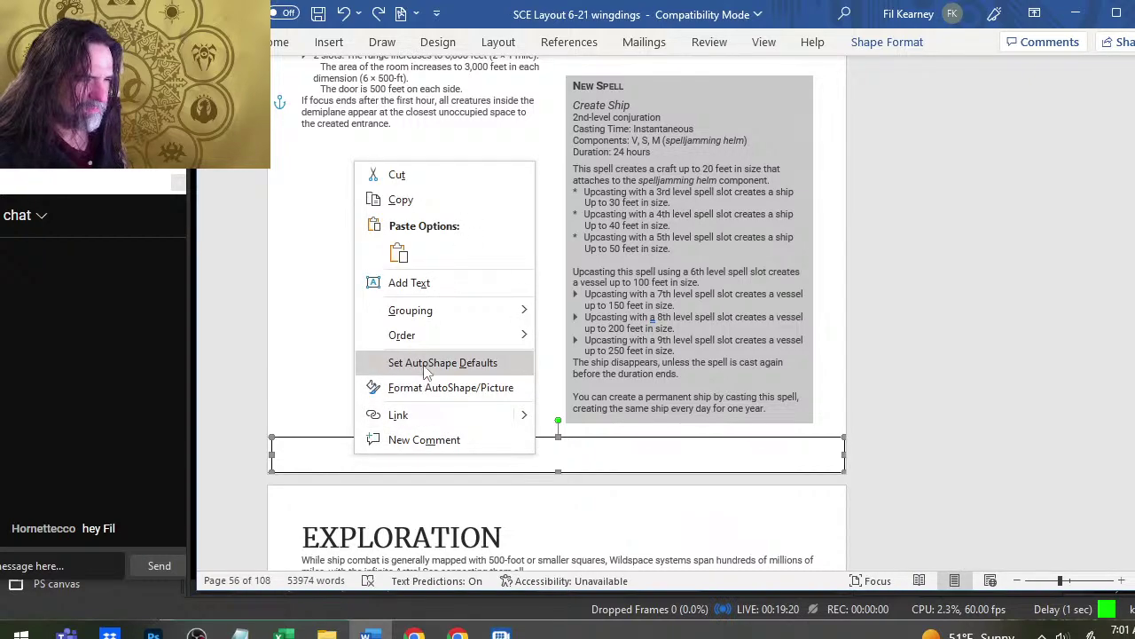
pyautogui.click(453, 287)
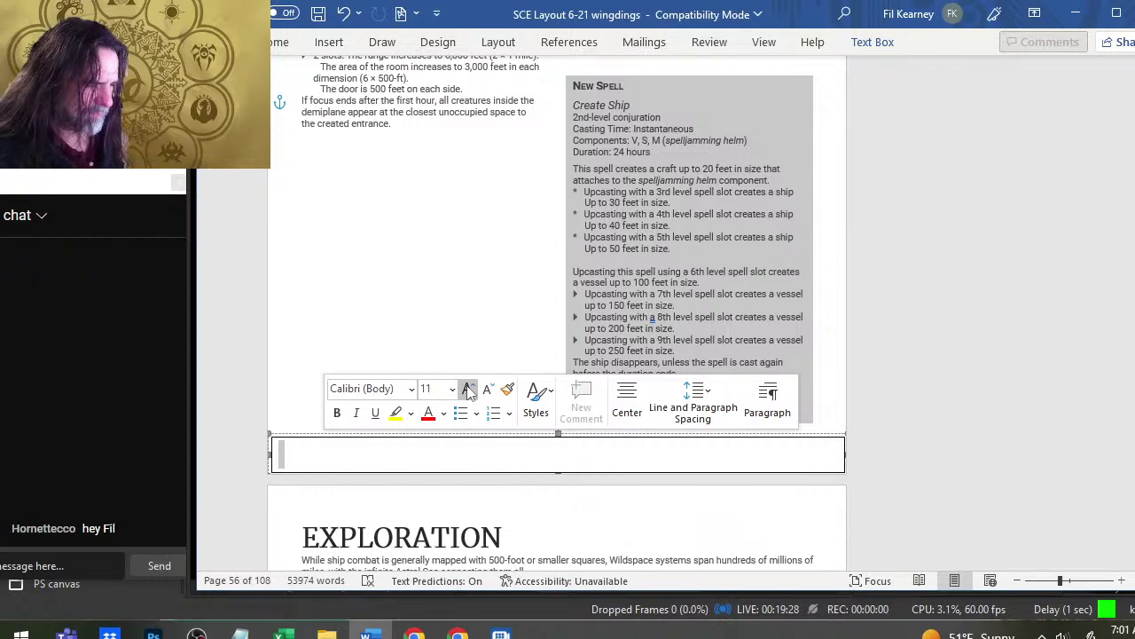
pyautogui.click(389, 438)
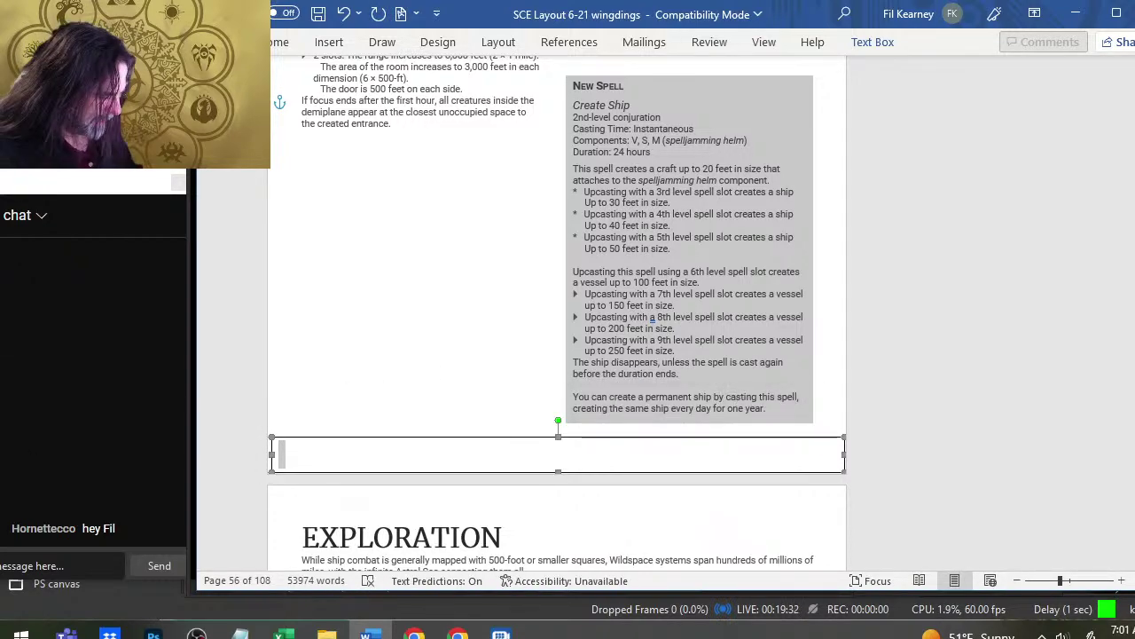
pyautogui.write('o')
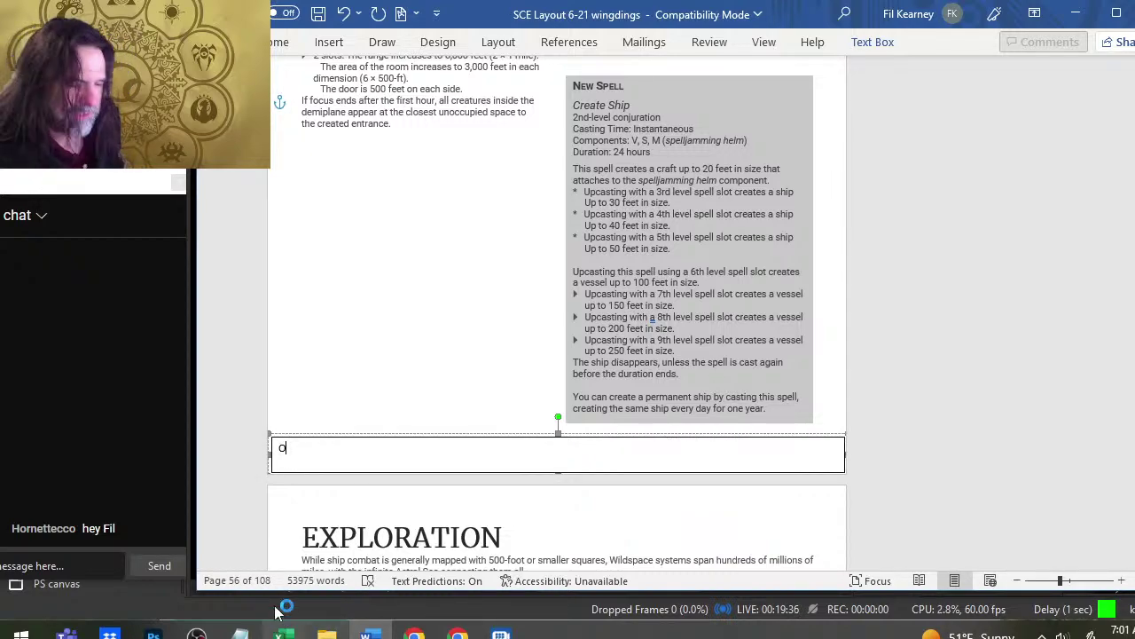
# - Enlarge the O in the margin rectangle to 36 pt
pyautogui.doubleClick(284, 450)
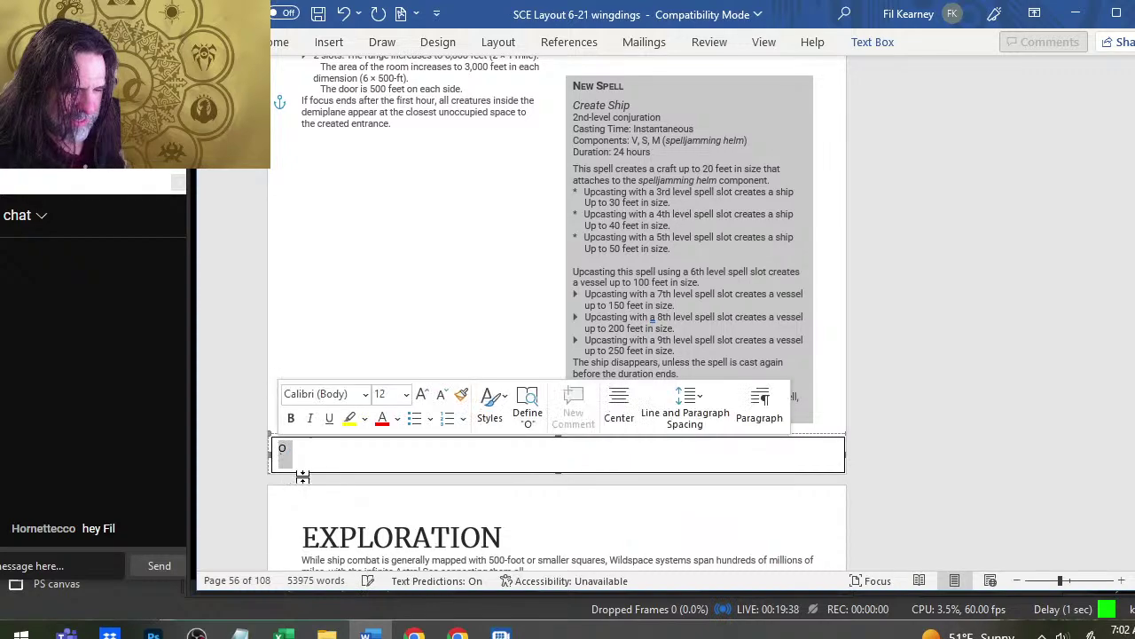
pyautogui.click(422, 394)
pyautogui.click(422, 395)
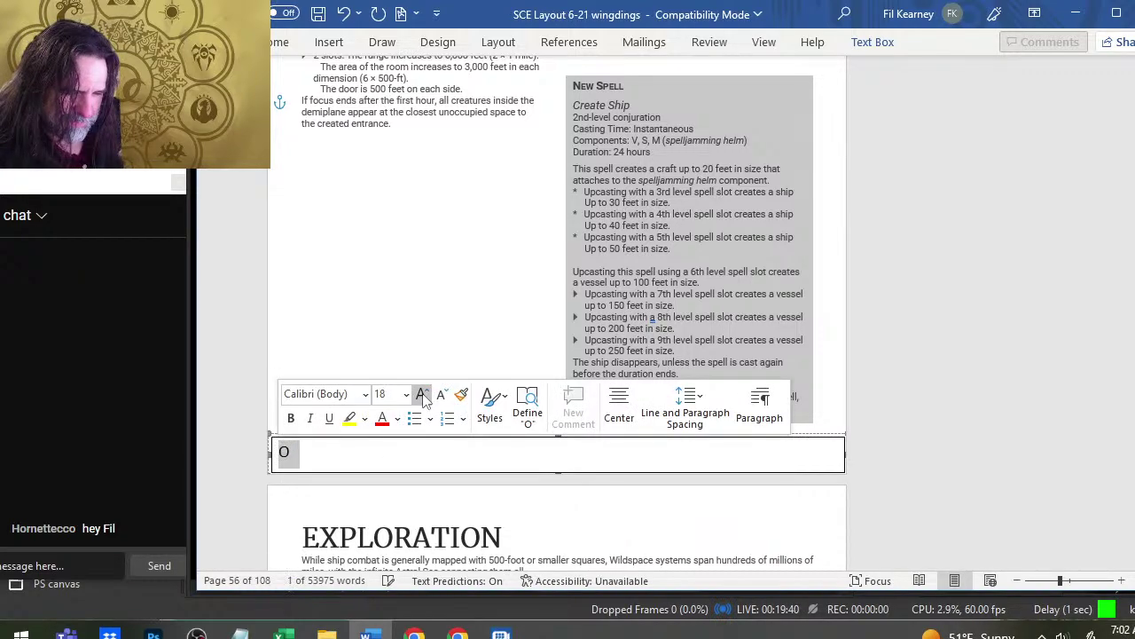
pyautogui.click(422, 395)
pyautogui.click(423, 395)
pyautogui.click(422, 394)
pyautogui.click(422, 395)
pyautogui.click(422, 395)
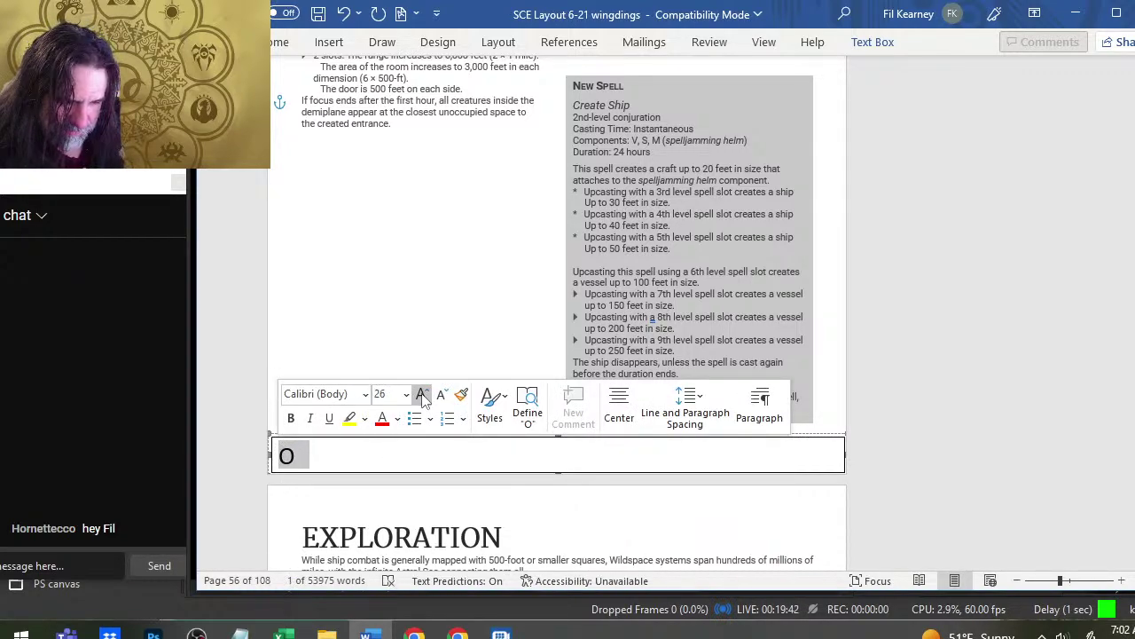
pyautogui.click(423, 395)
pyautogui.click(423, 394)
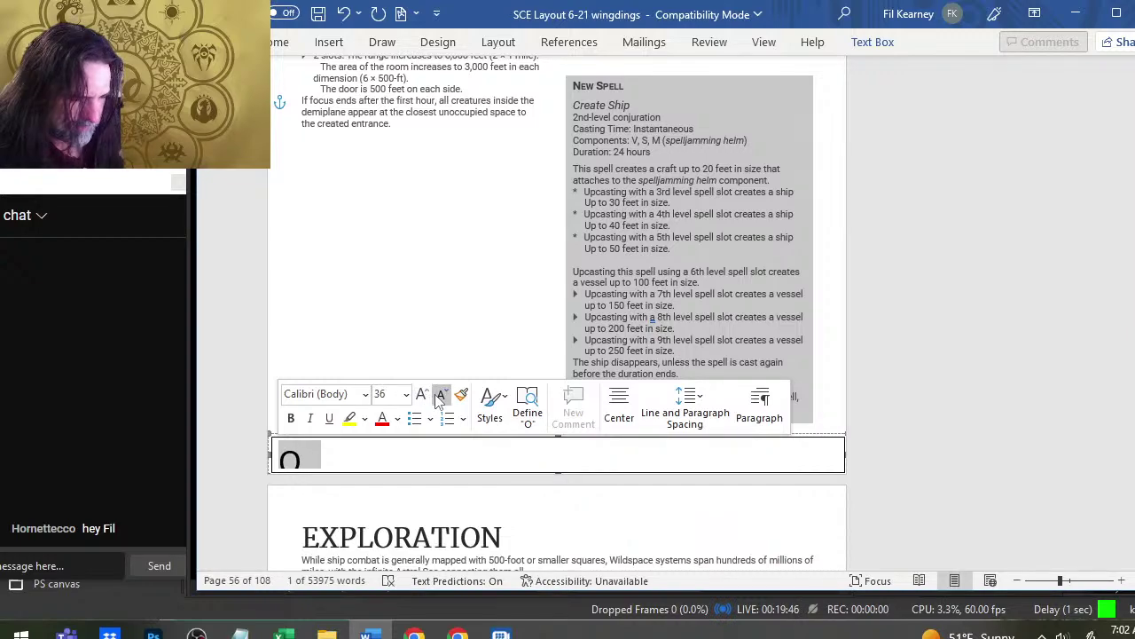
# - Set the O's paragraph to add no space between paragraphs of the same style
pyautogui.click(690, 401)
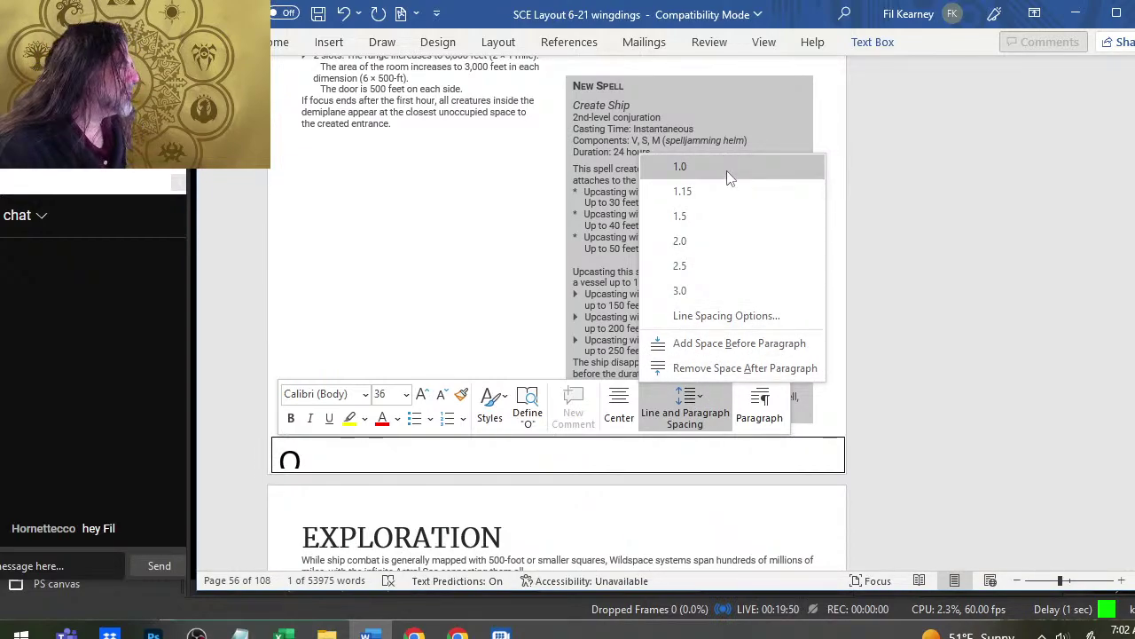
pyautogui.click(780, 316)
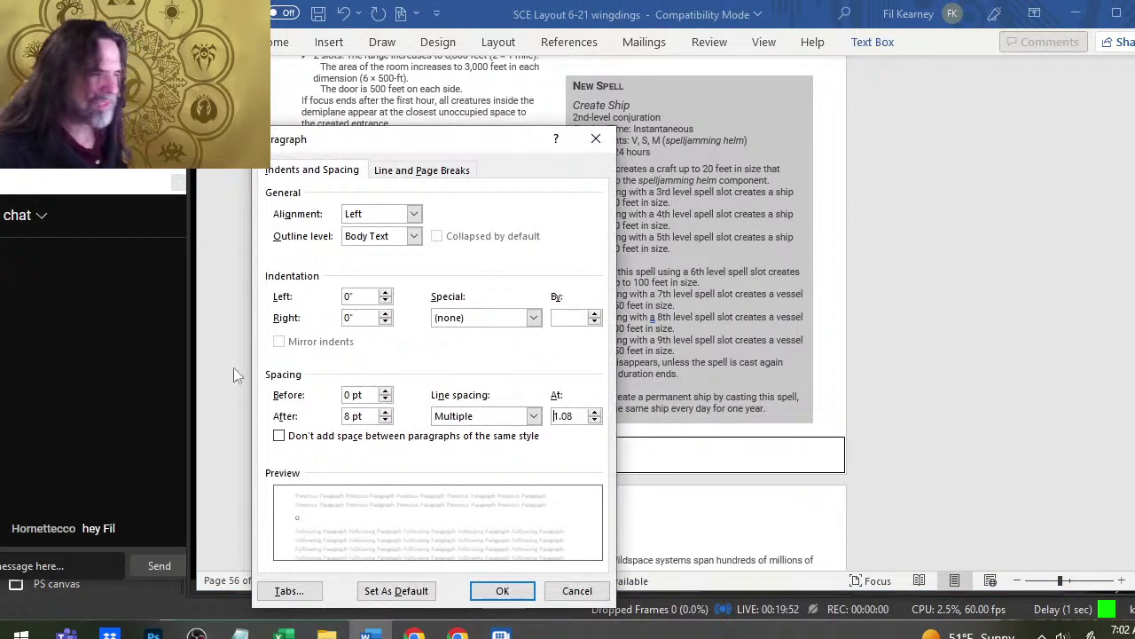
pyautogui.click(351, 436)
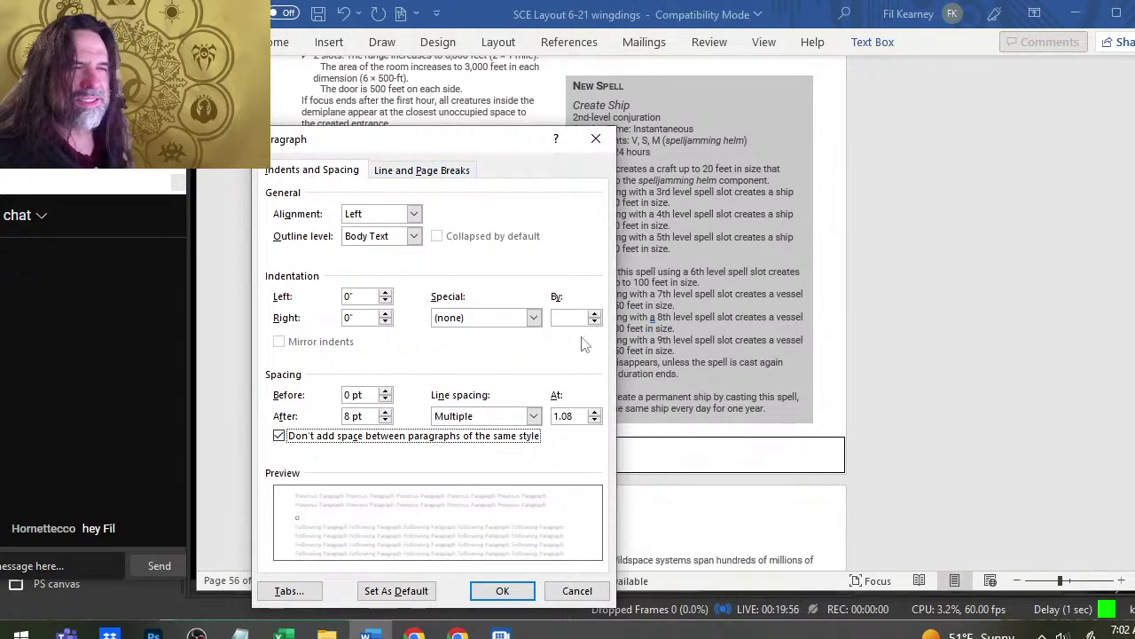
pyautogui.click(448, 170)
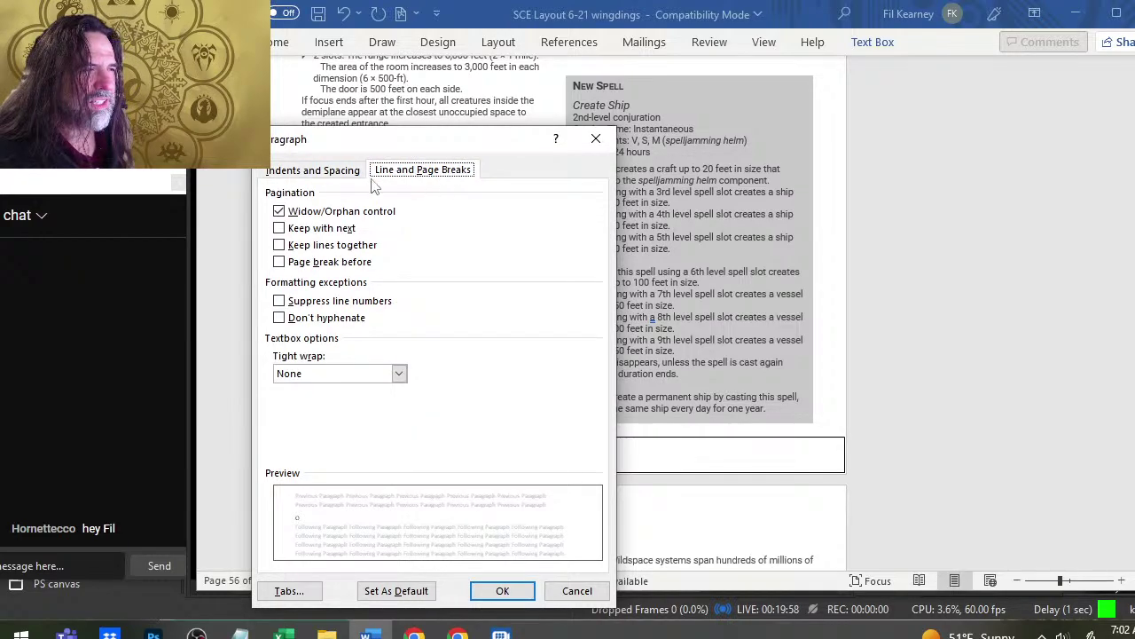
pyautogui.click(306, 171)
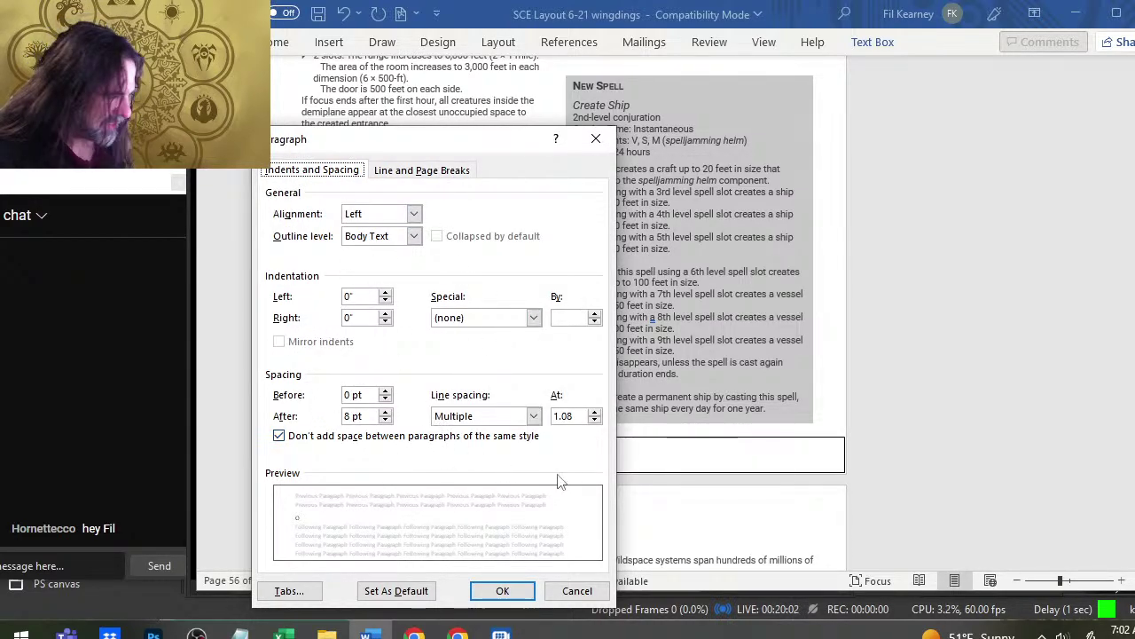
pyautogui.click(510, 593)
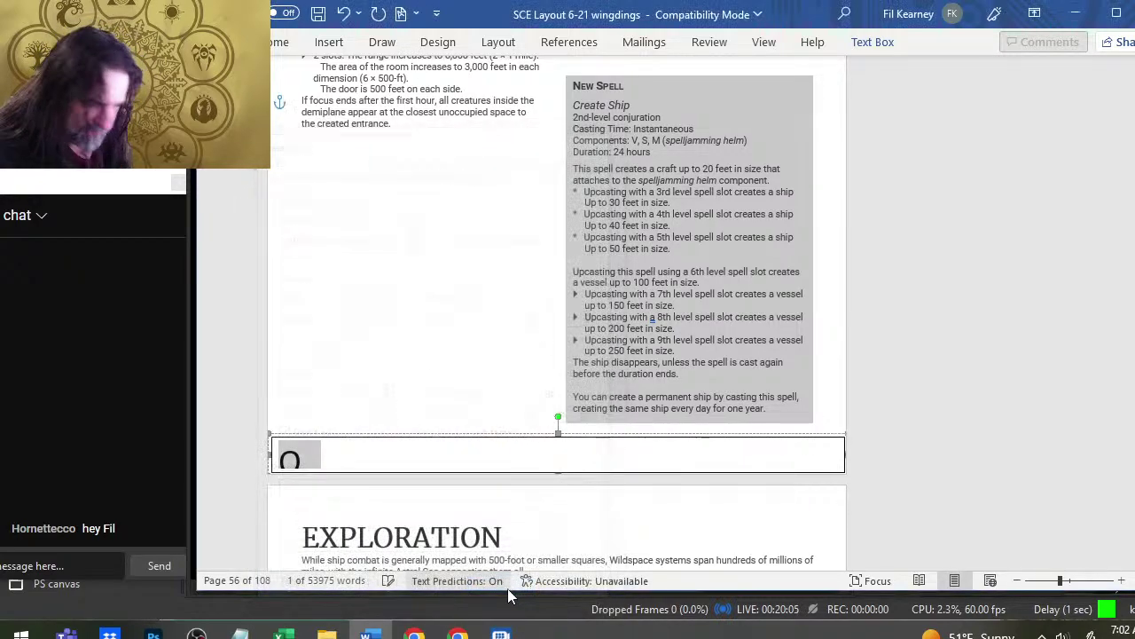
# - Reduce the font size of the O in the margin rectangle to 28 pt
pyautogui.click(318, 452)
pyautogui.moveTo(317, 452); pyautogui.dragTo(320, 457)
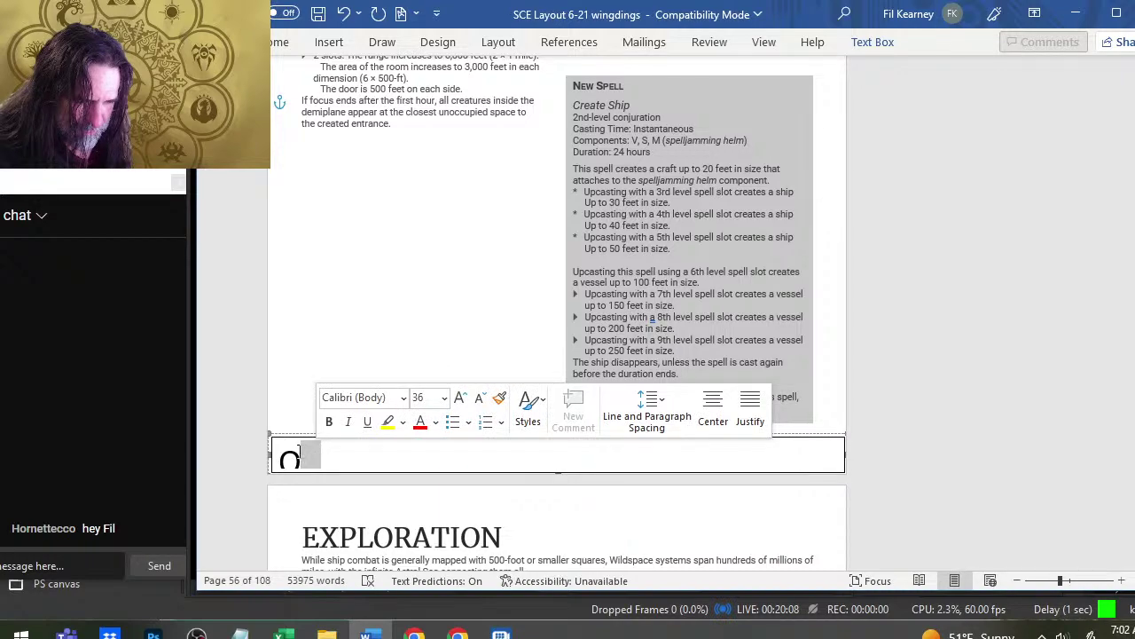
pyautogui.doubleClick(295, 452)
pyautogui.doubleClick(286, 453)
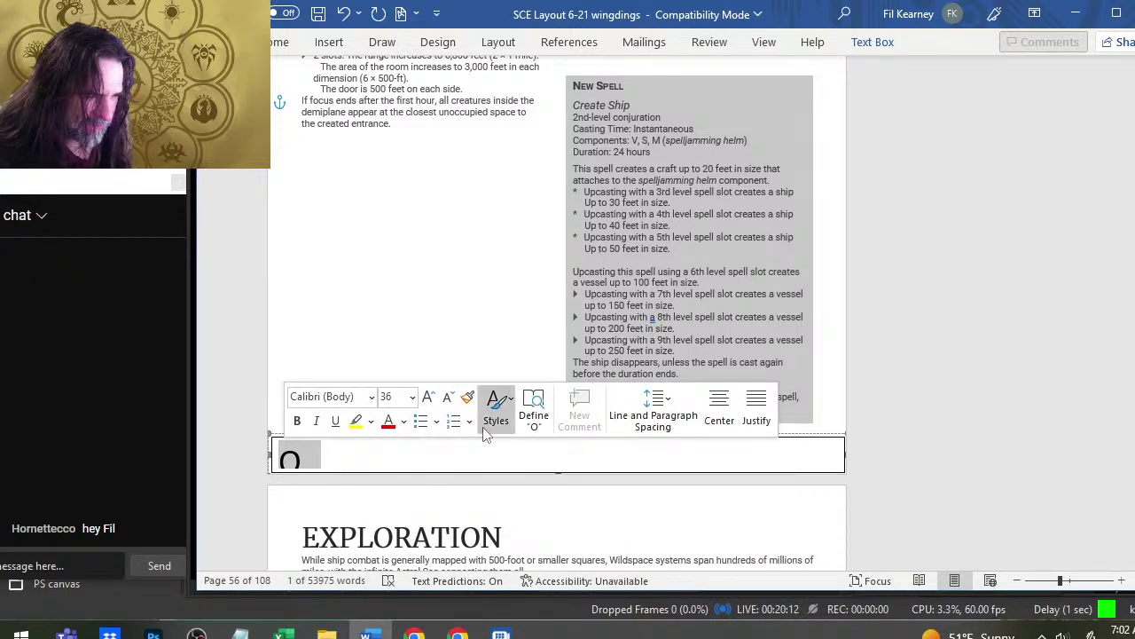
pyautogui.click(448, 397)
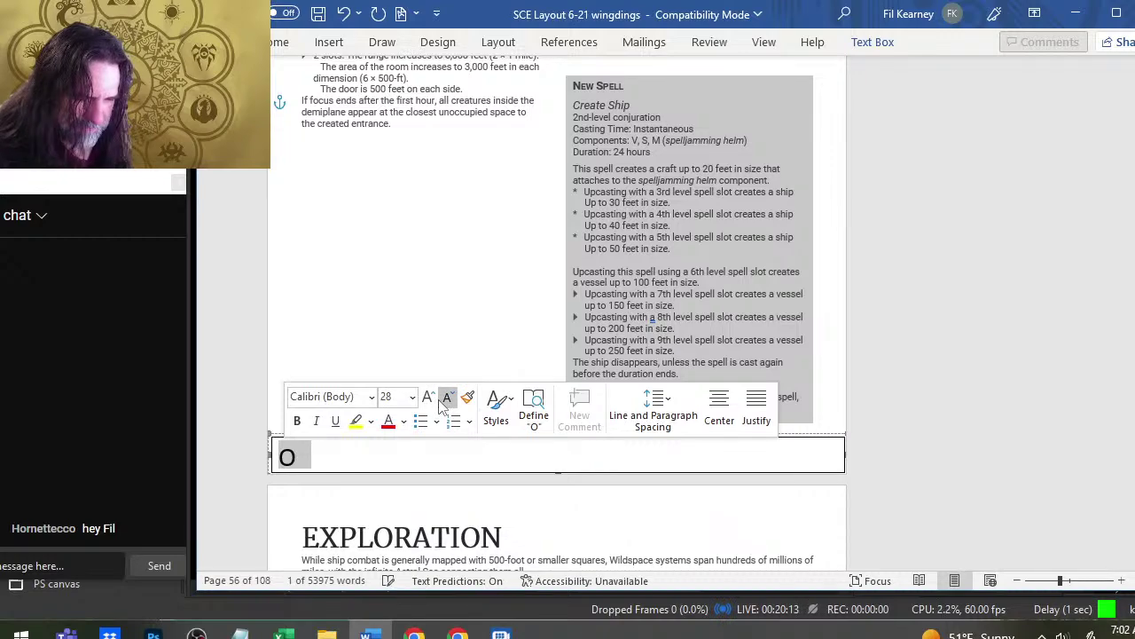
# - Add a second and a third O, spaced apart, after the first O in the margin text box
pyautogui.click(329, 456)
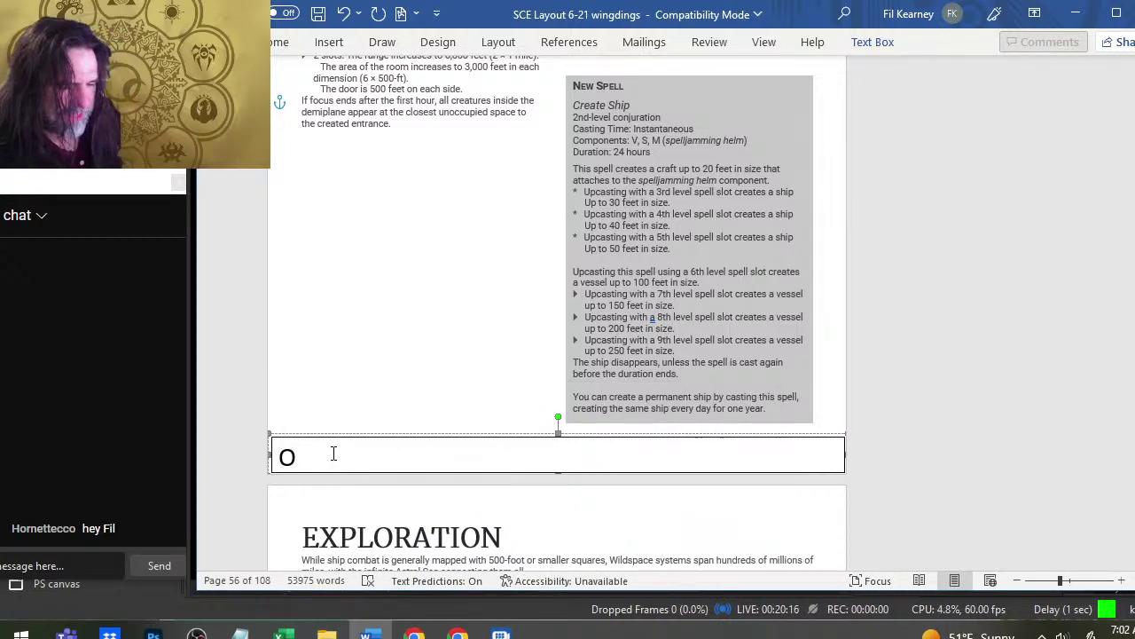
pyautogui.doubleClick(333, 453)
pyautogui.click(330, 459)
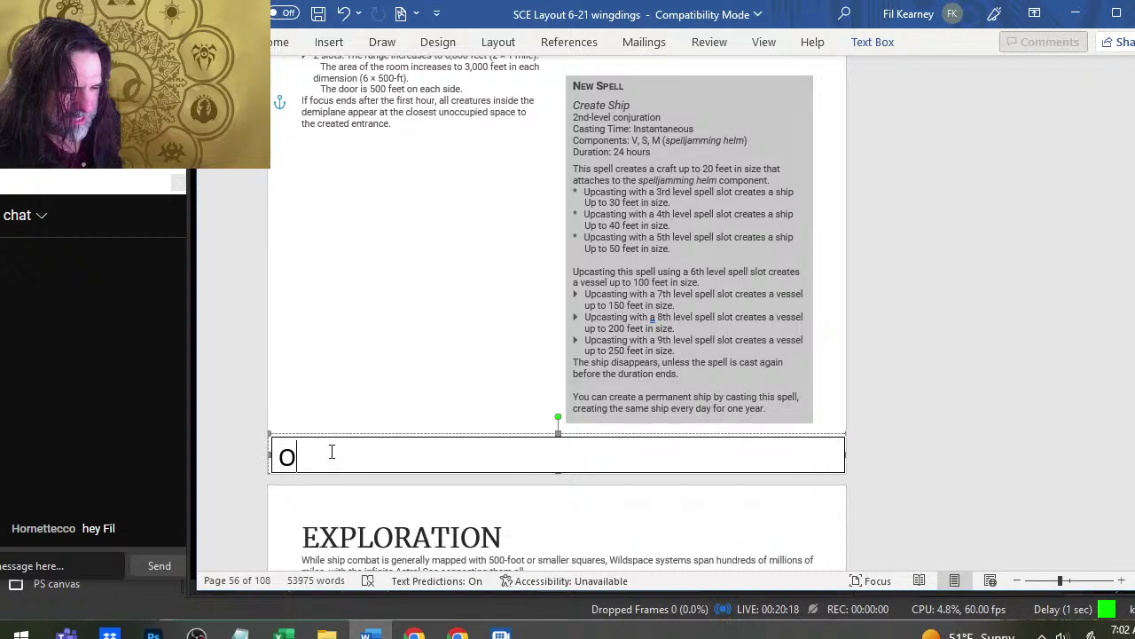
pyautogui.write('O')
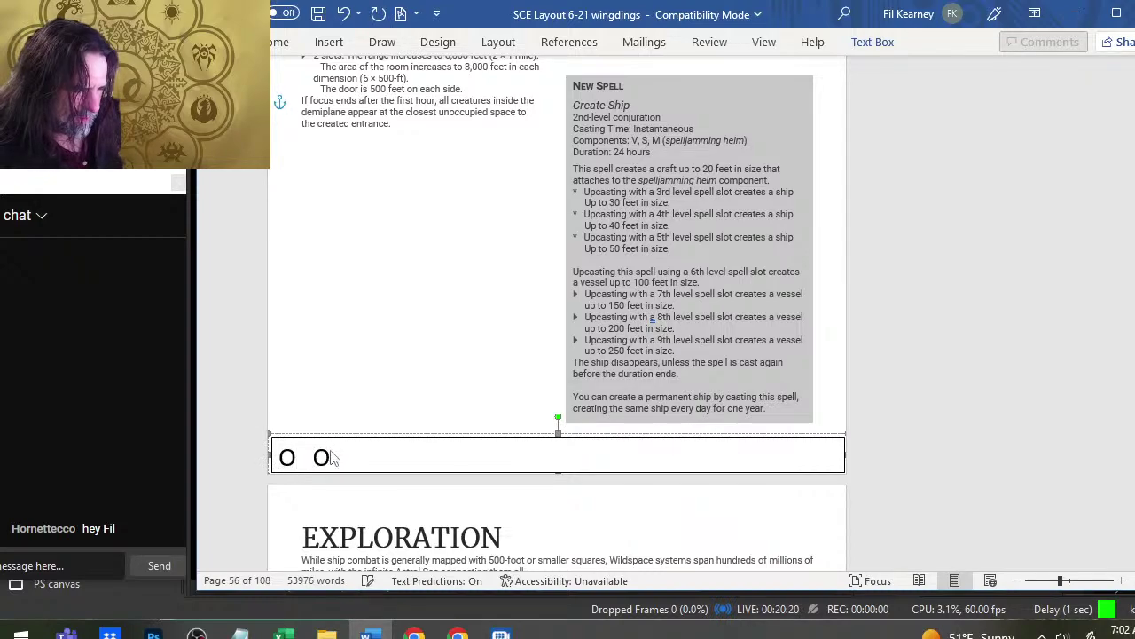
pyautogui.doubleClick(330, 457)
pyautogui.hotkey('ctrl', 'c')
pyautogui.click(348, 466)
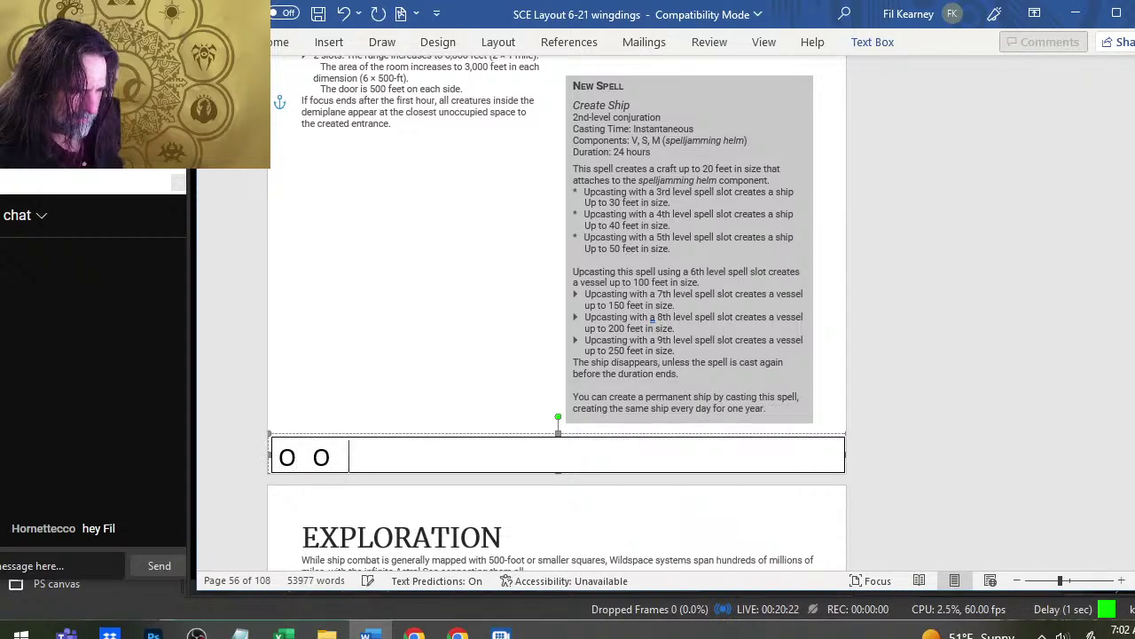
pyautogui.hotkey('ctrl', 'v')
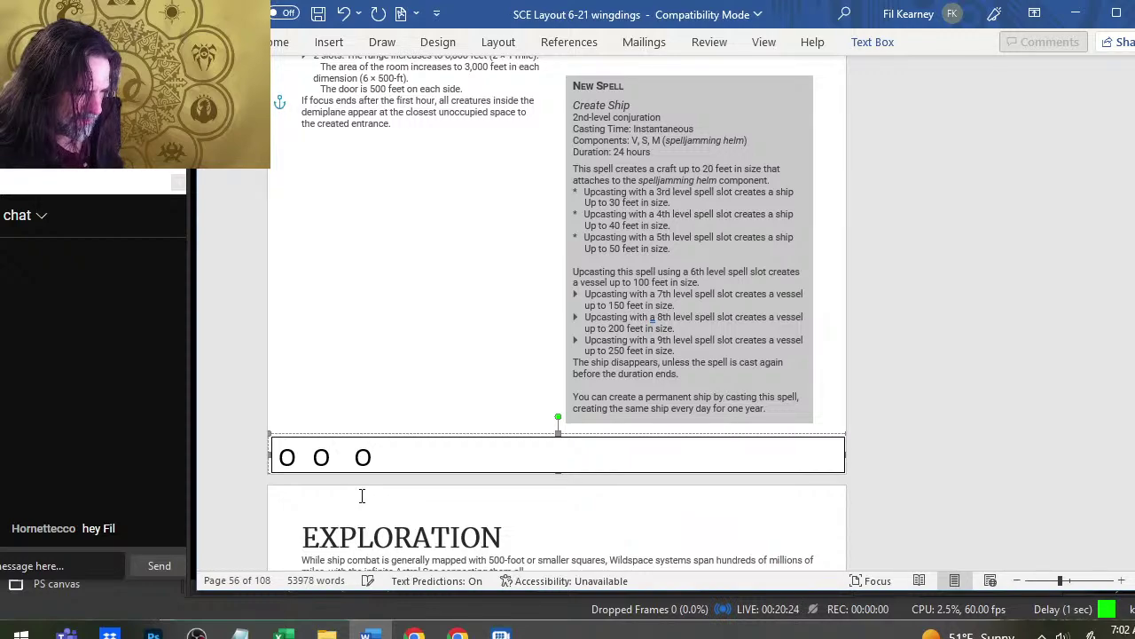
# - Extend the row in the margin text box to five O's and compare it with the circles sketched in Photoshop
pyautogui.doubleClick(365, 457)
pyautogui.hotkey('ctrl', 'c')
pyautogui.click(402, 447)
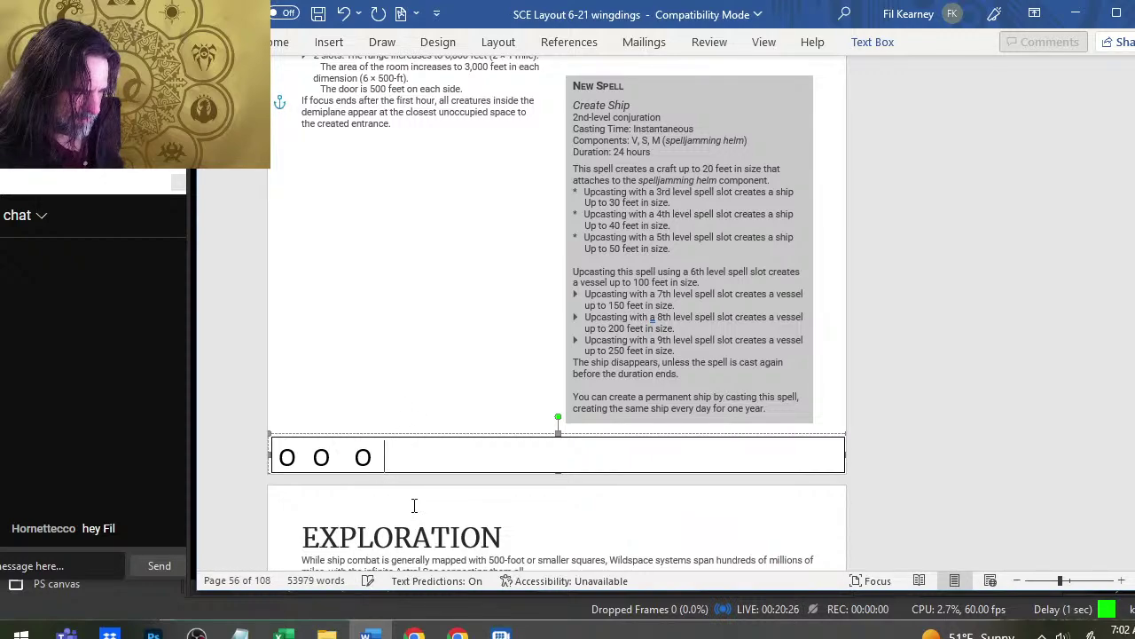
pyautogui.hotkey('ctrl', 'v')
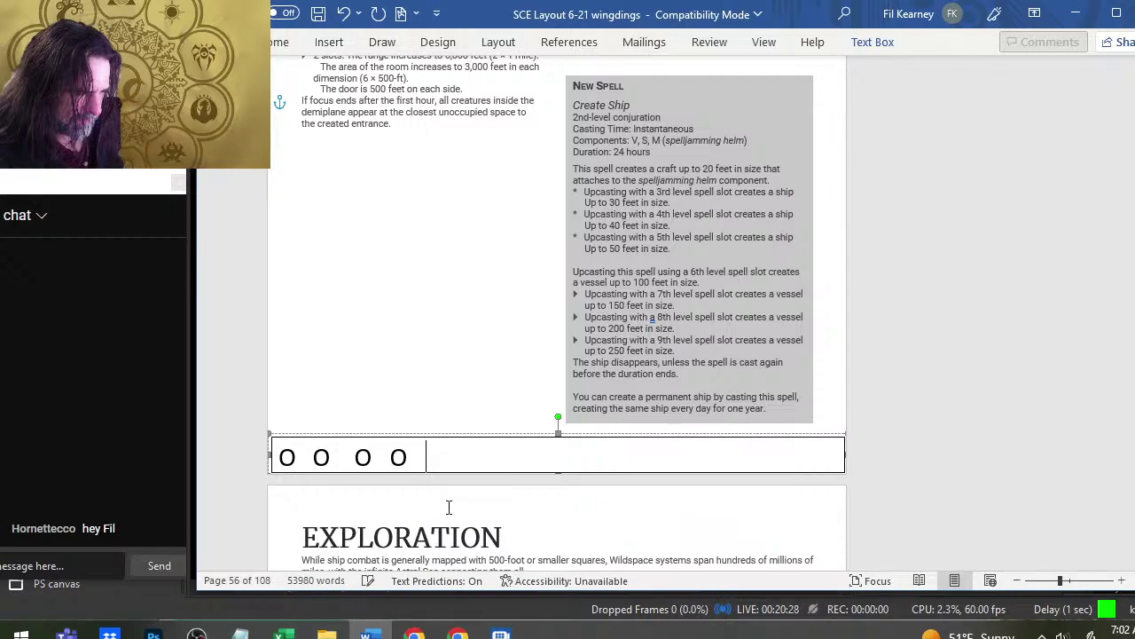
pyautogui.hotkey('ctrl', 'v')
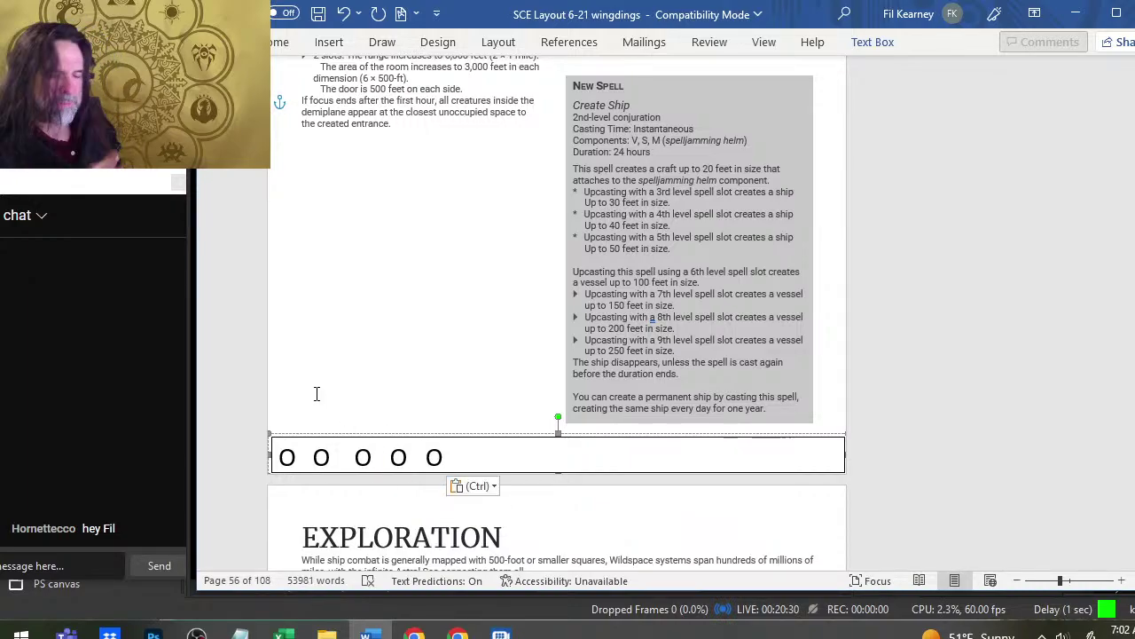
pyautogui.hotkey('alt', 'Tab')
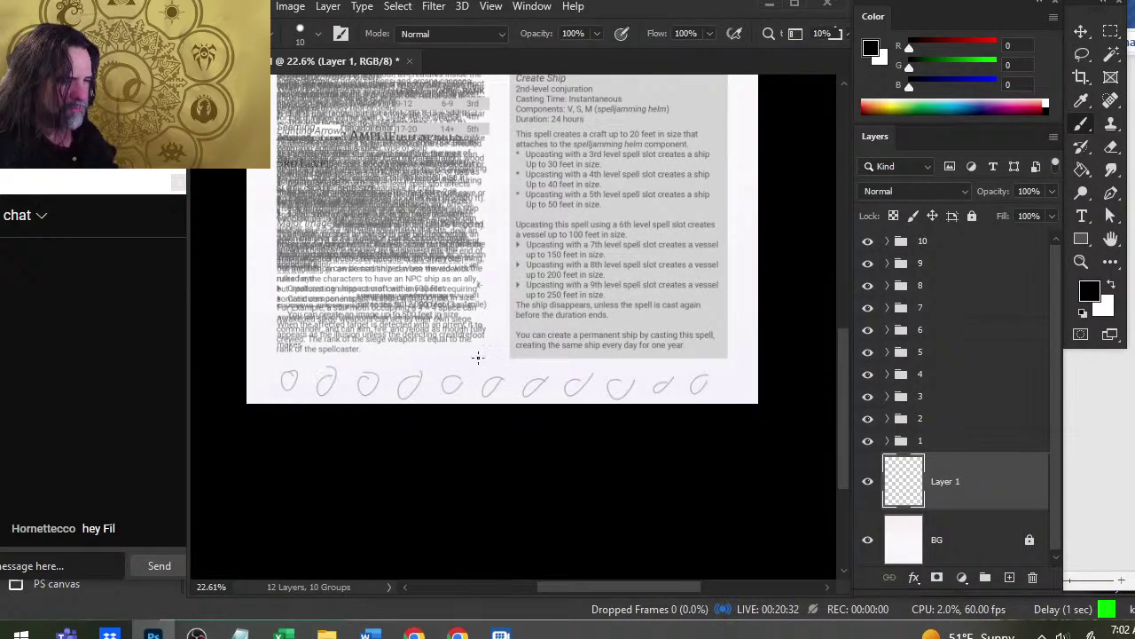
pyautogui.hotkey('alt', 'Tab')
# - Add a hyperlink with the address dmsguild.com to the third O in the margin text box
pyautogui.doubleClick(363, 457)
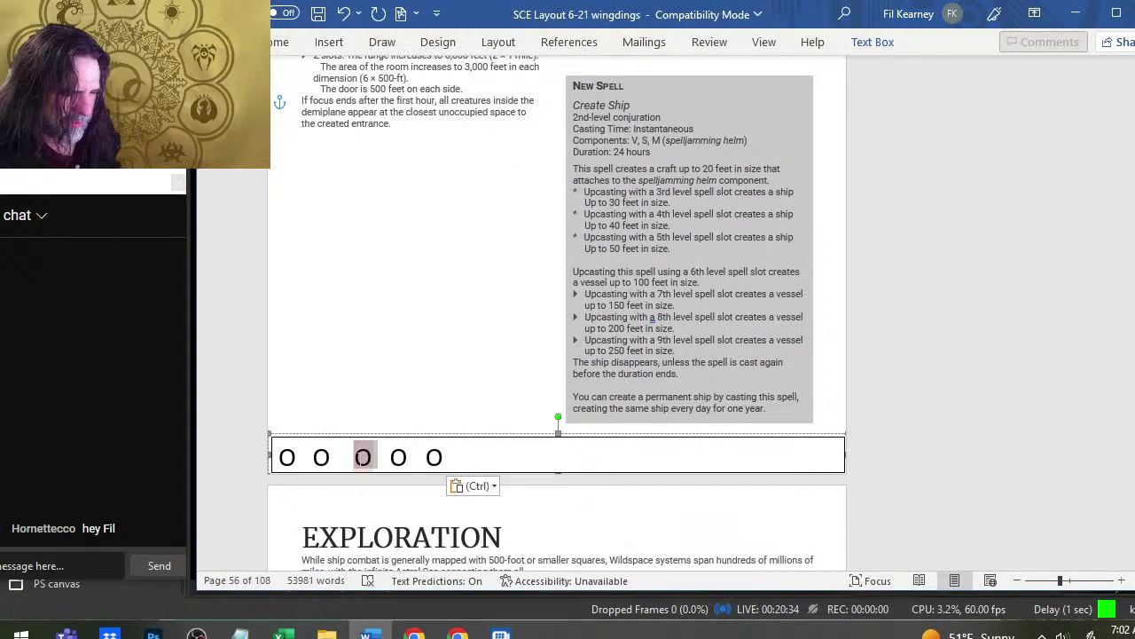
pyautogui.rightClick(367, 467)
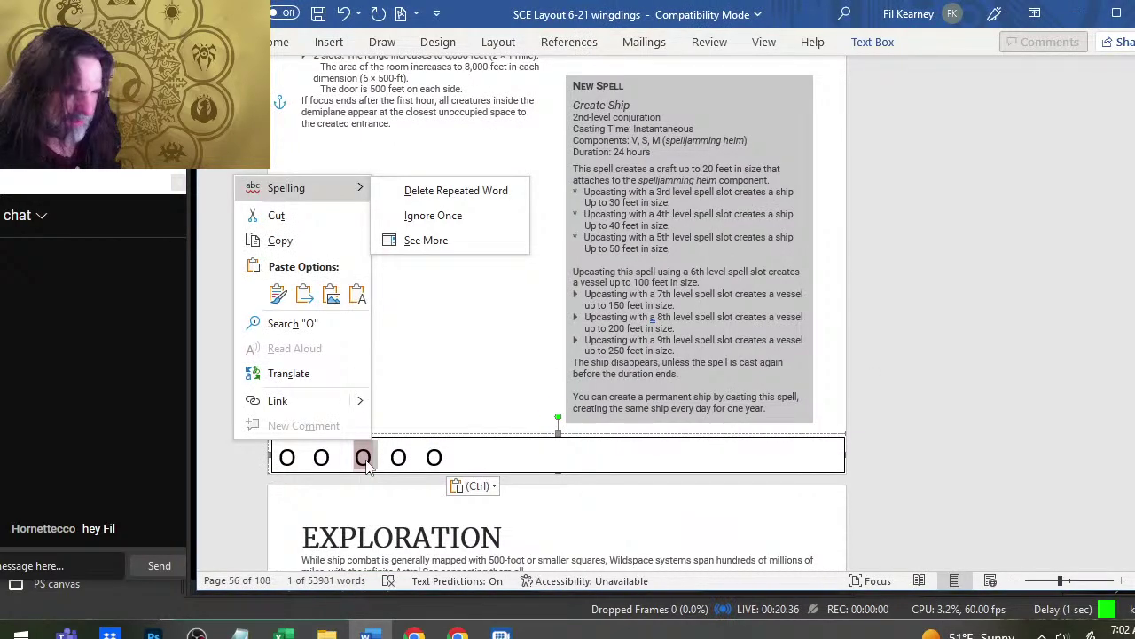
pyautogui.click(340, 404)
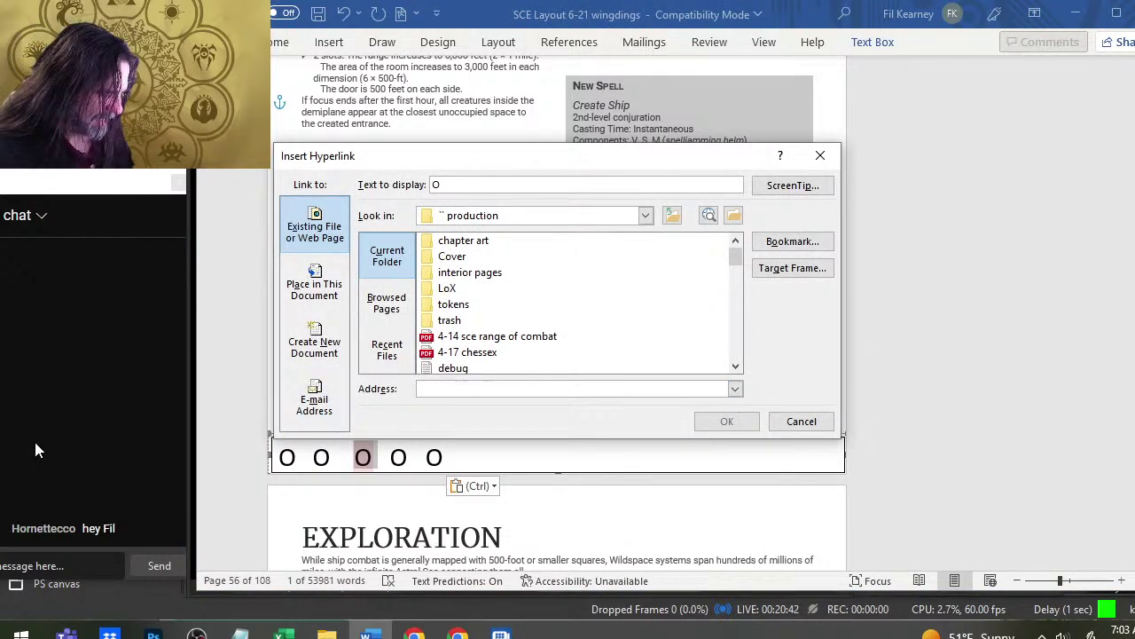
pyautogui.write('dms')
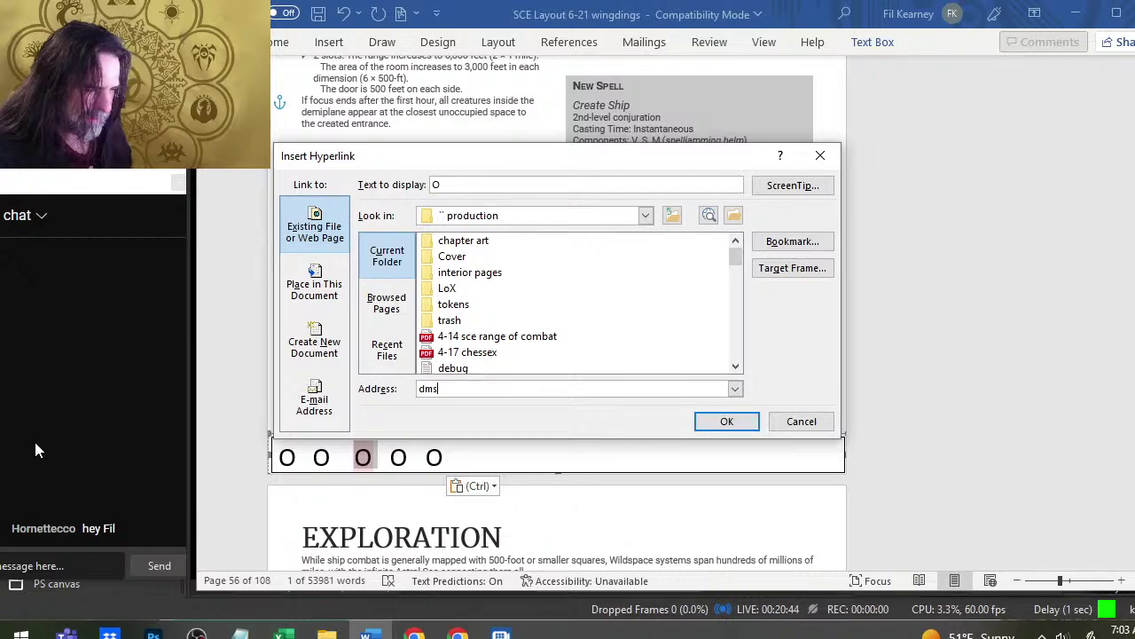
pyautogui.write('guil')
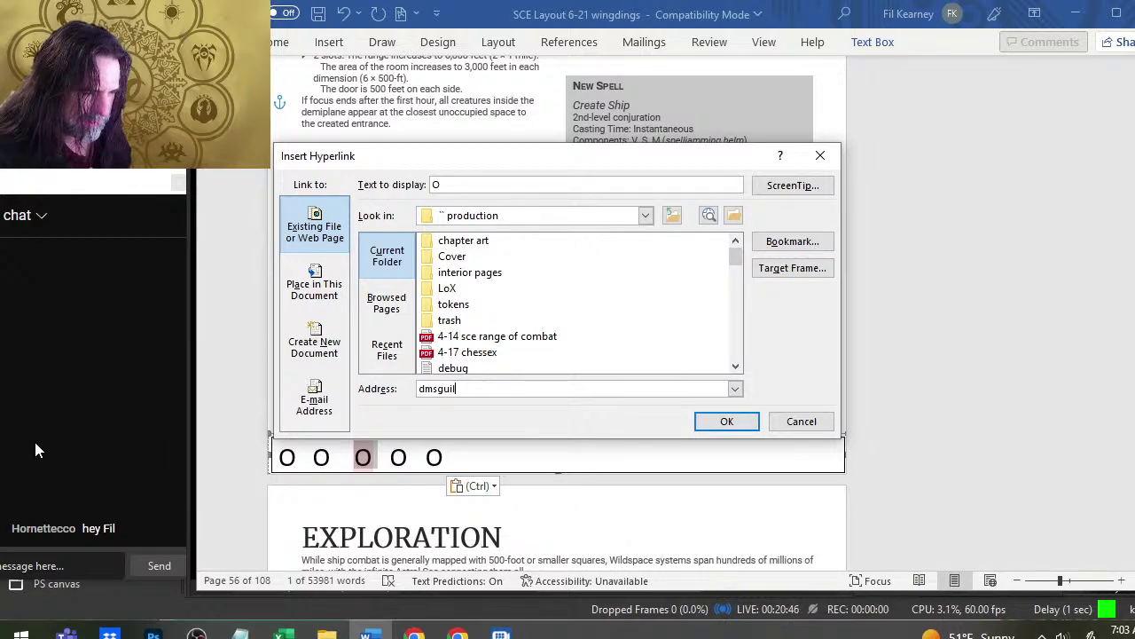
pyautogui.write('d.com')
pyautogui.press('Return')
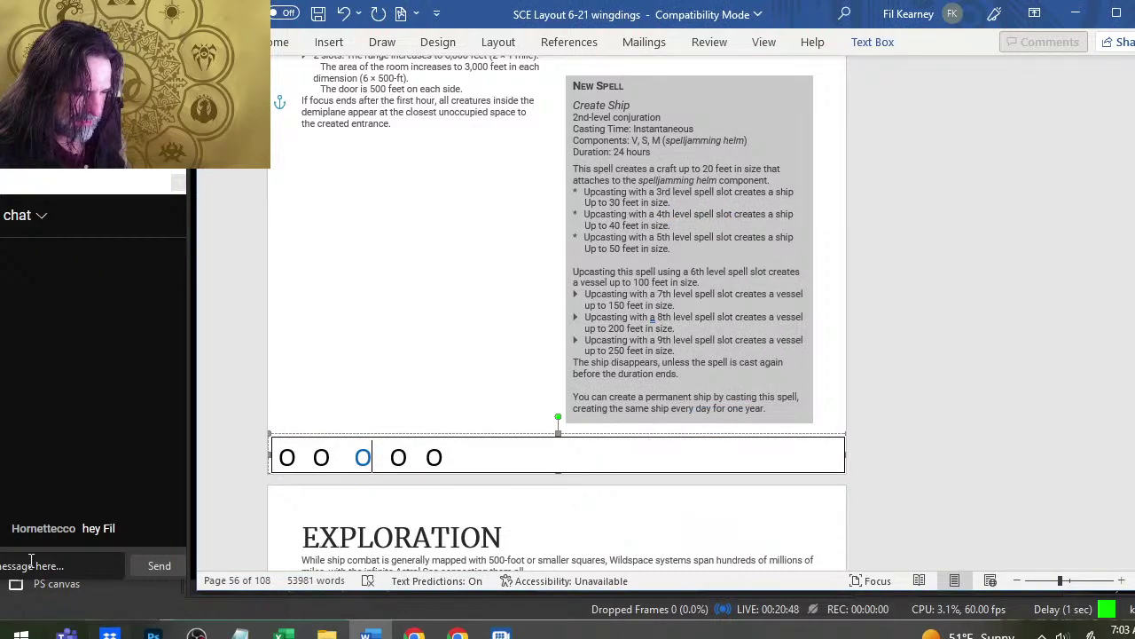
pyautogui.hotkey('shift', 'Left')
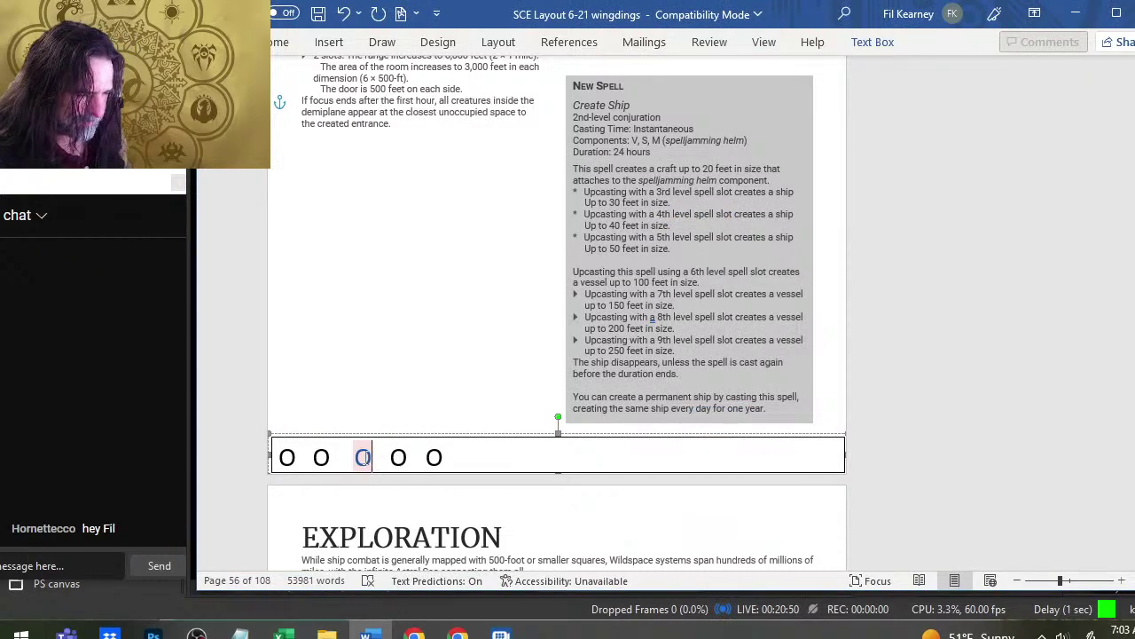
# - Glance at the circle sketch in Photoshop, and test the third O's hyperlink in the Word layout, accepting the security notice
pyautogui.hotkey('alt', 'Tab')
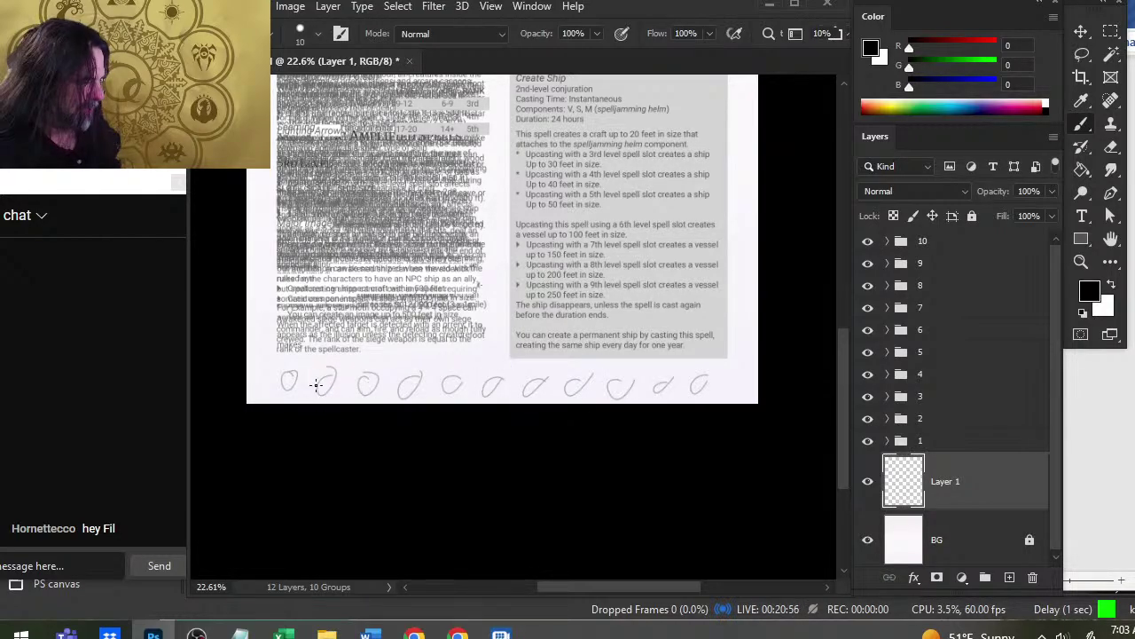
pyautogui.hotkey('alt', 'Tab')
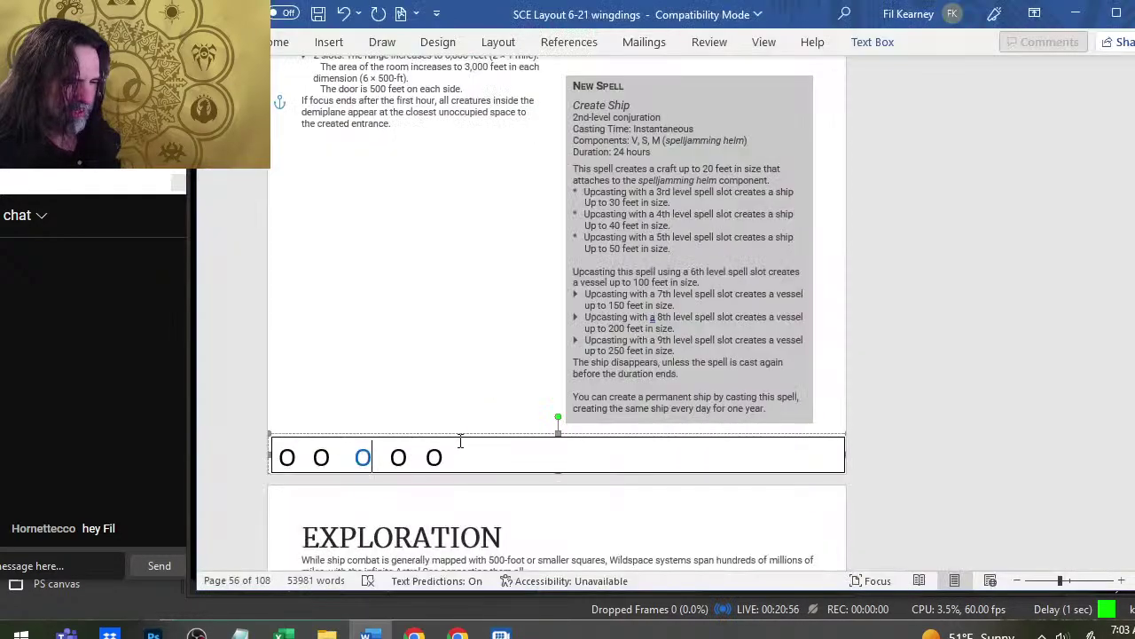
pyautogui.keyDown('ctrl'); pyautogui.click(362, 462); pyautogui.keyUp('ctrl')
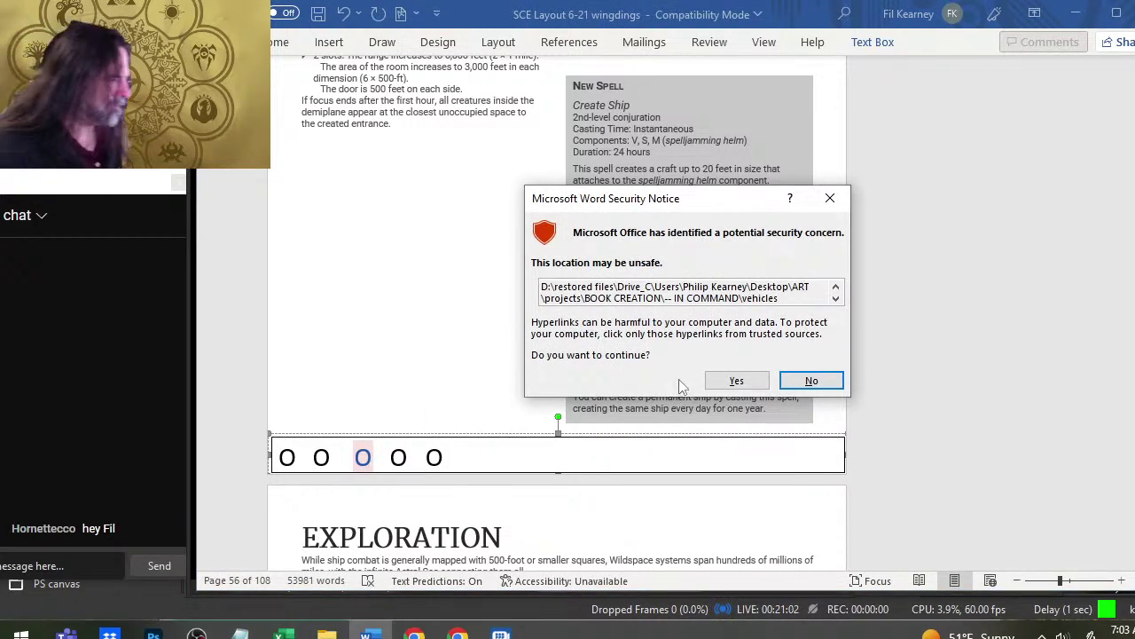
pyautogui.click(736, 391)
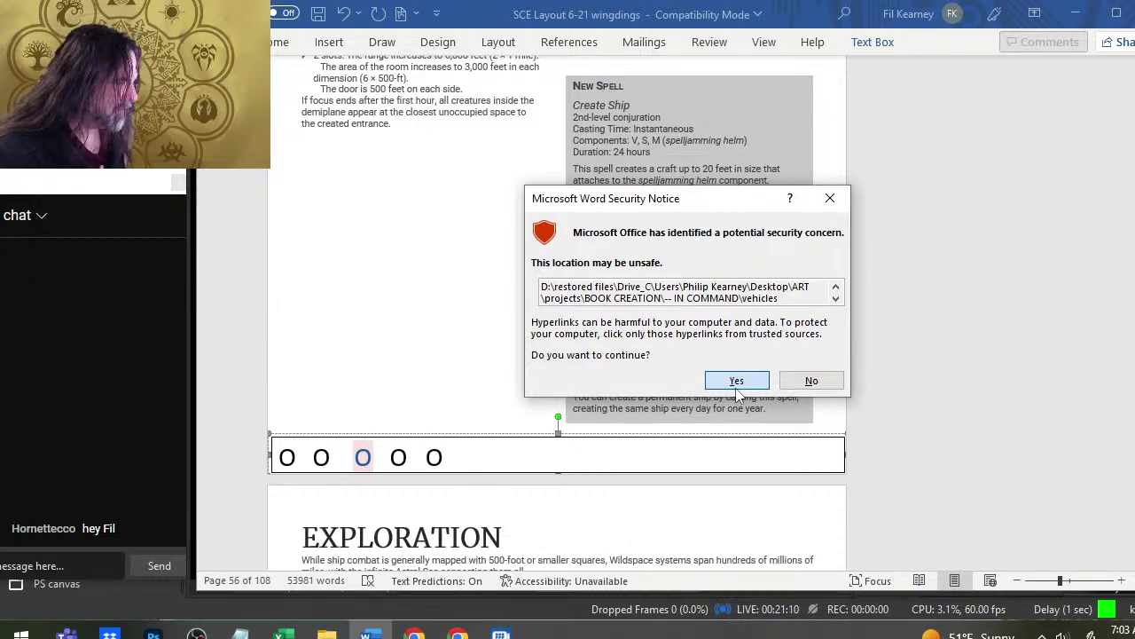
pyautogui.click(736, 383)
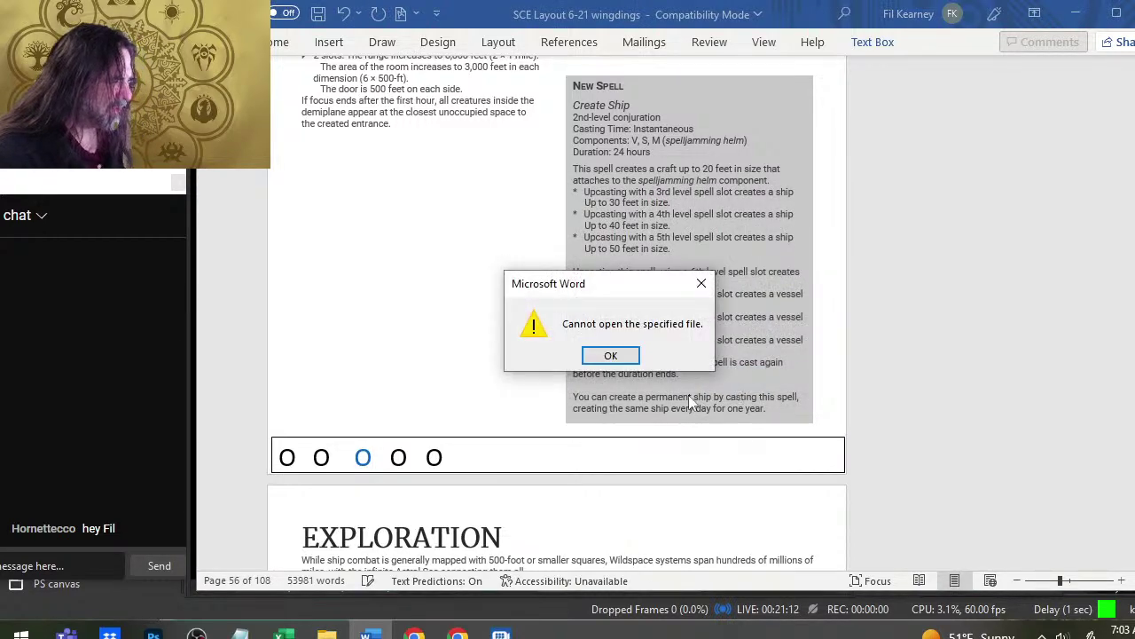
pyautogui.click(621, 357)
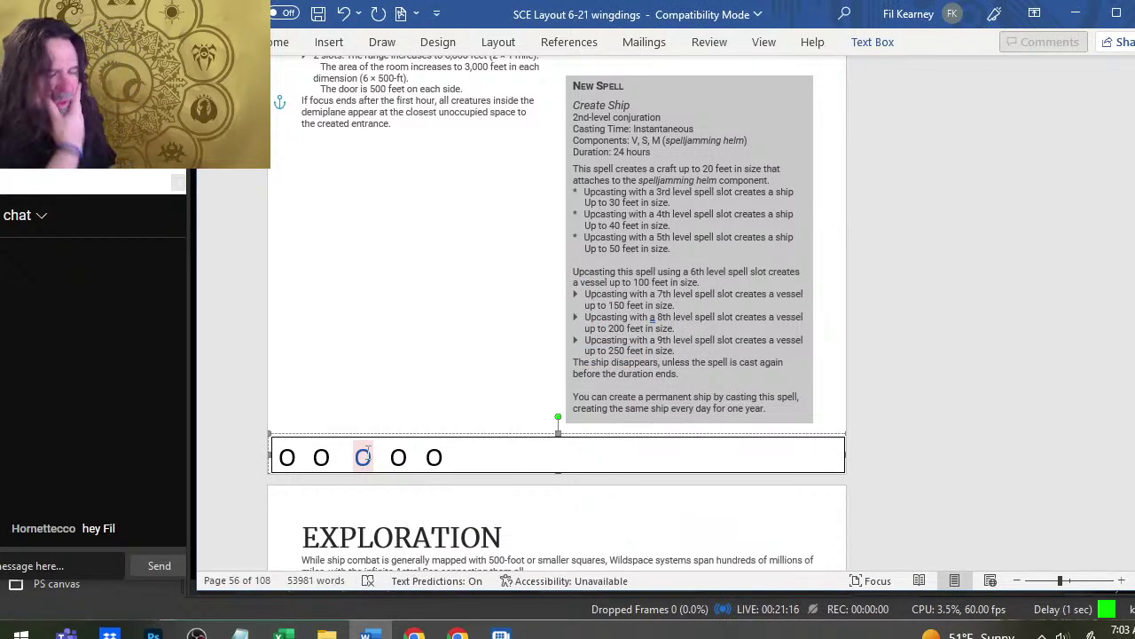
# - Look over the spell-level pages that precede the Exploration chapter, from 5th to 9th level
pyautogui.scroll(10, 451, 263)
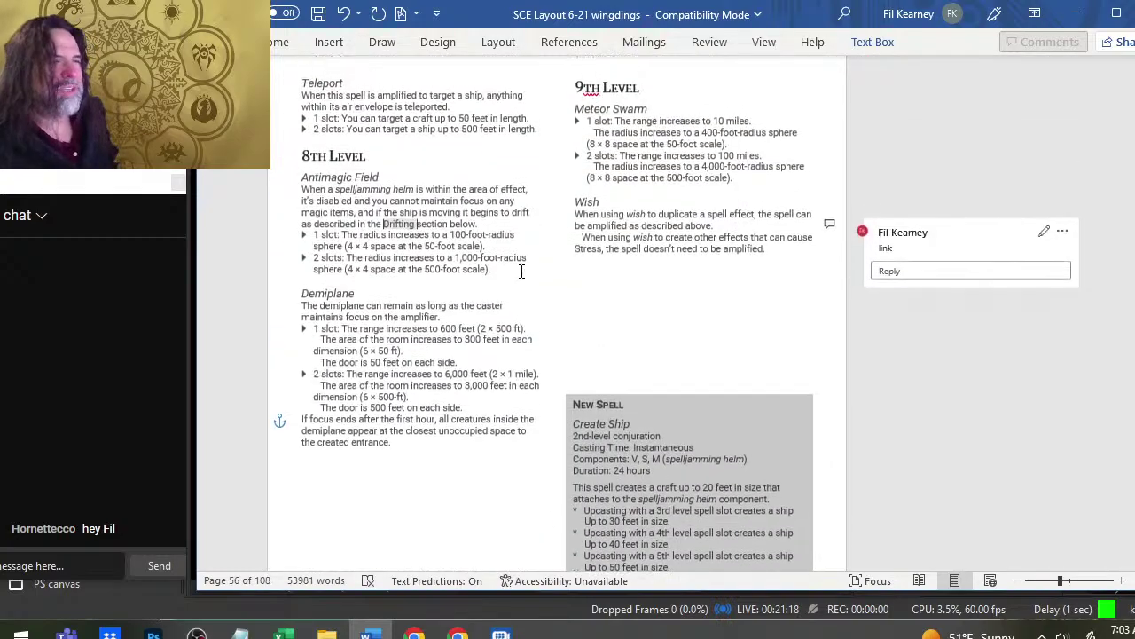
pyautogui.scroll(15, 516, 272)
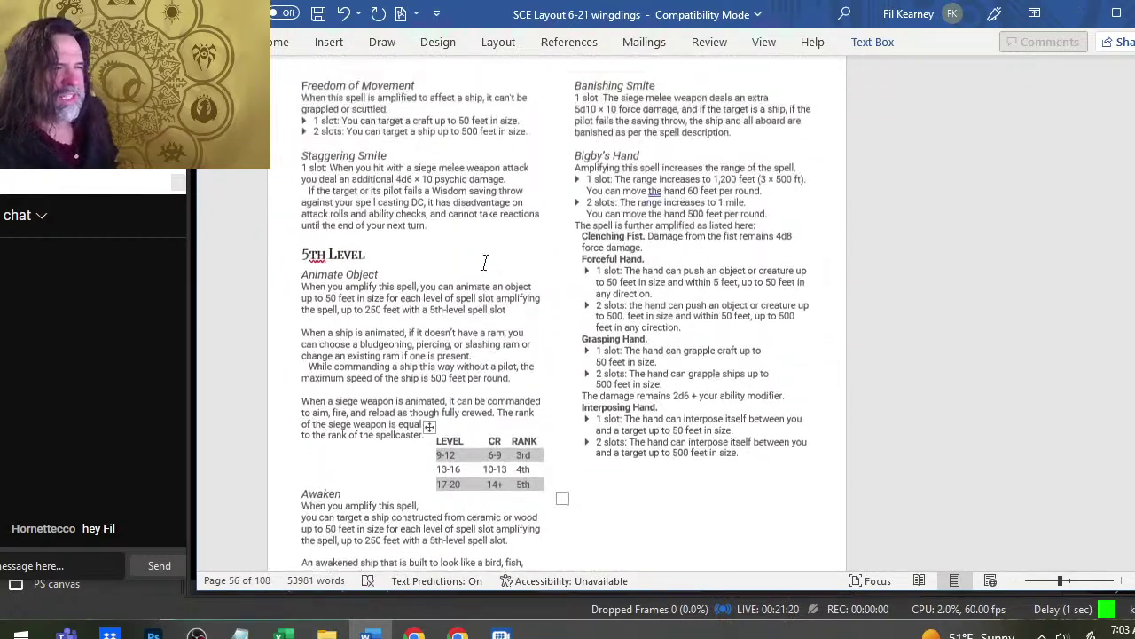
pyautogui.scroll(-15, 467, 345)
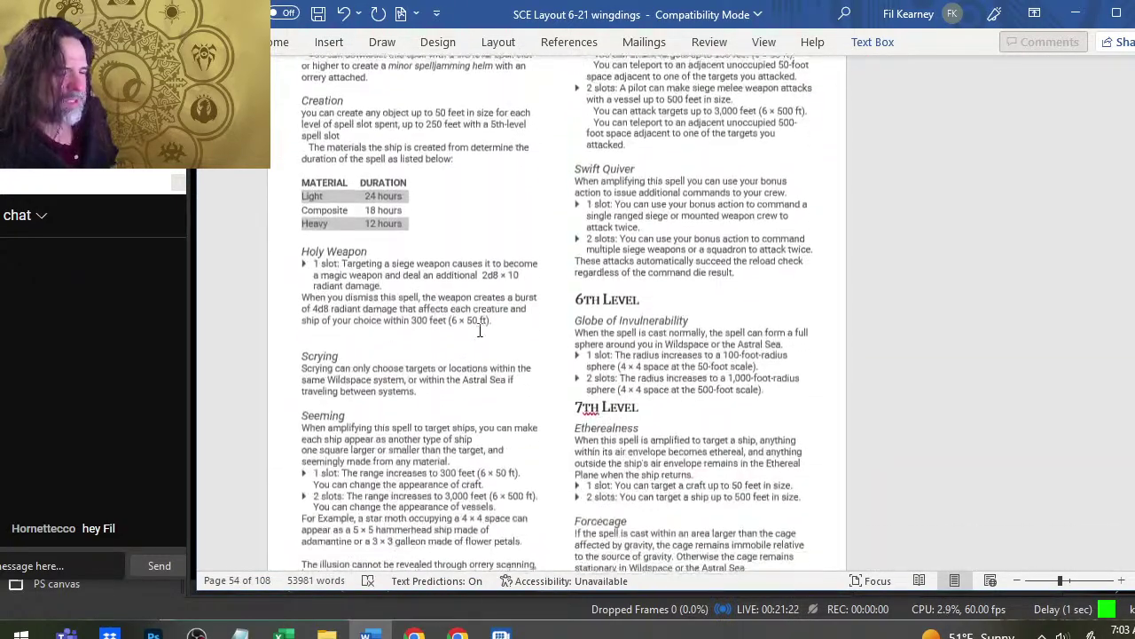
pyautogui.scroll(-10, 467, 345)
pyautogui.scroll(9, 391, 367)
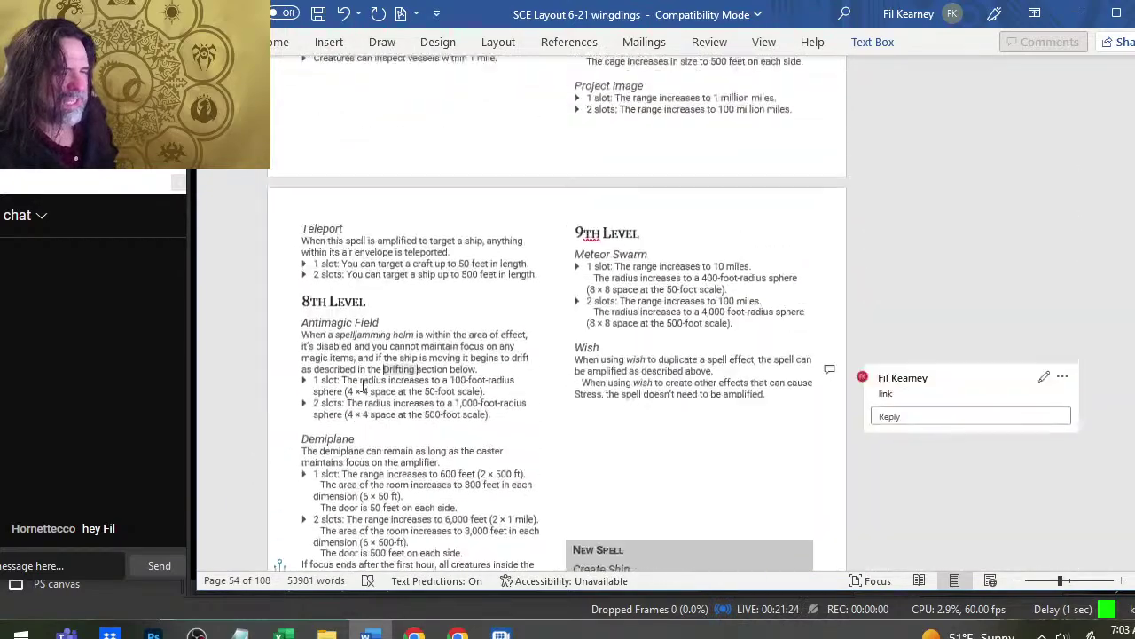
pyautogui.scroll(10, 391, 366)
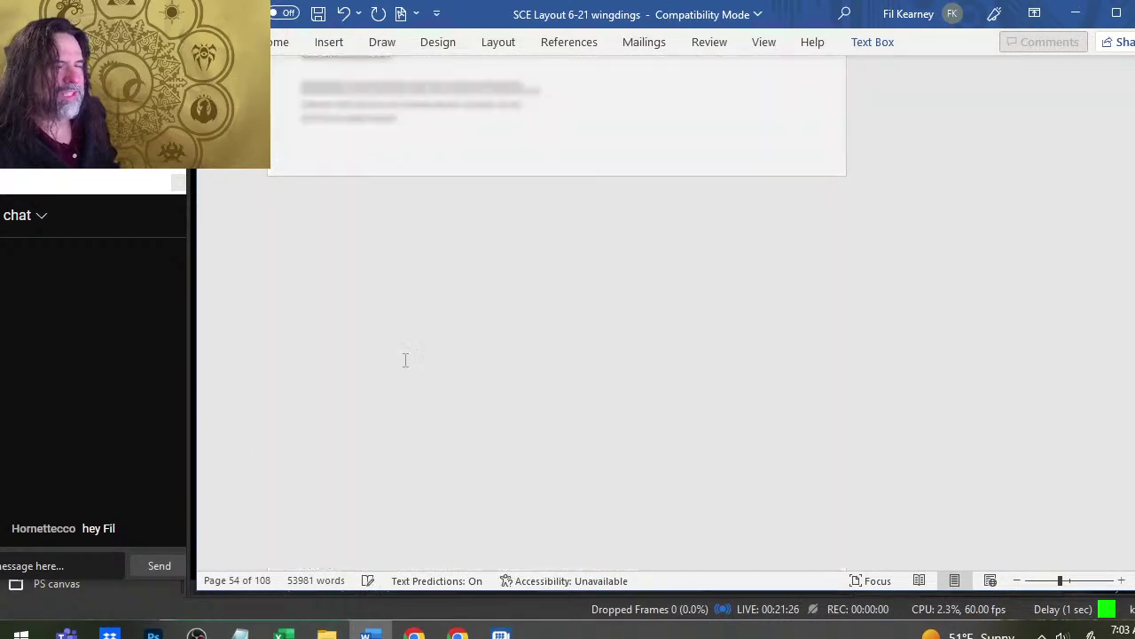
pyautogui.scroll(2, 405, 327)
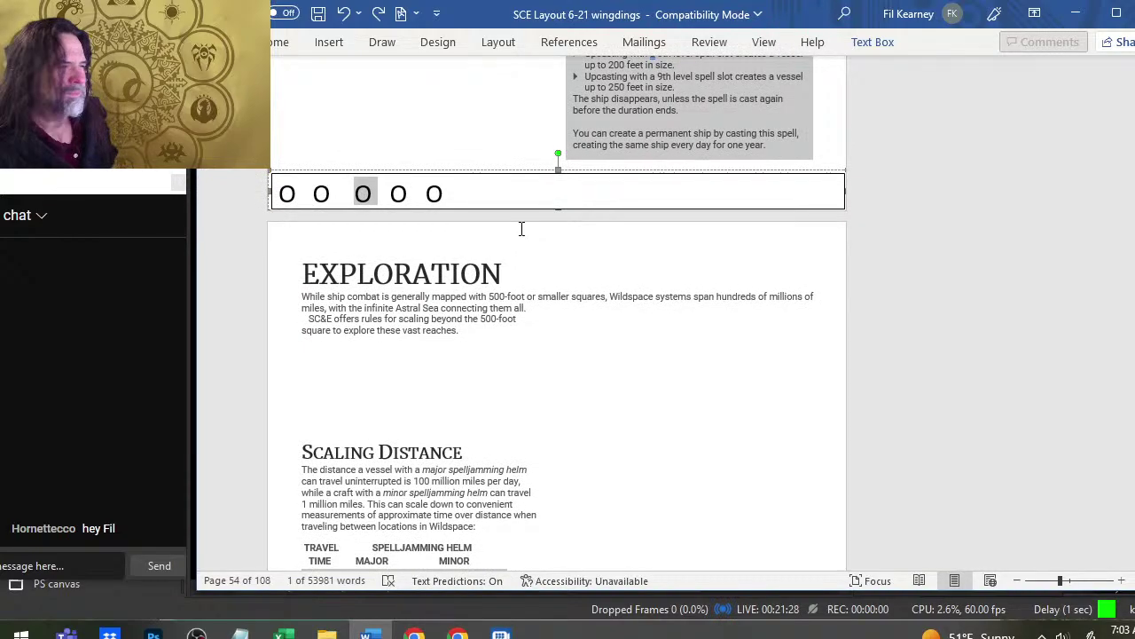
# - Delete the lower-margin text box that holds the row of O's
pyautogui.click(559, 174)
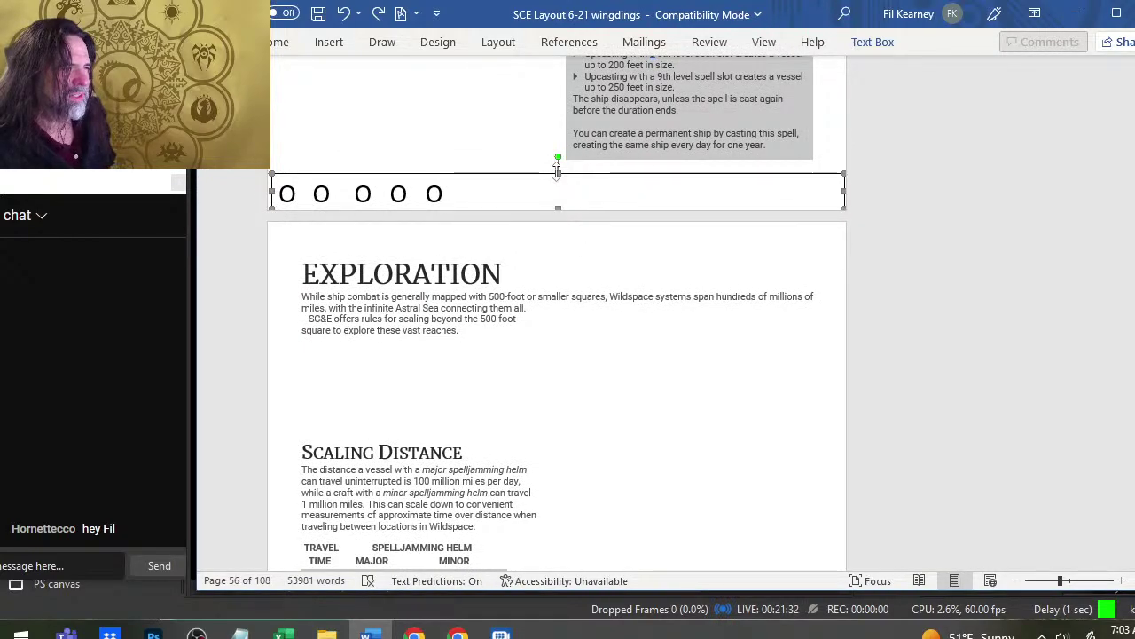
pyautogui.press('Delete')
pyautogui.hotkey('alt', 'Tab')
pyautogui.hotkey('alt', 'Tab')
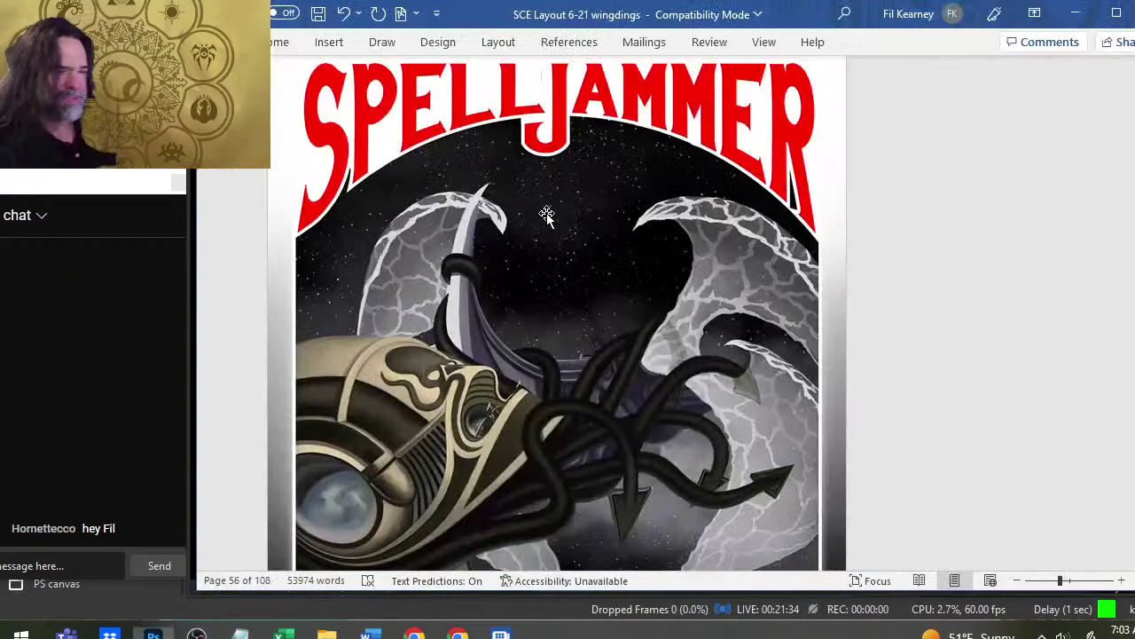
# - Examine the whole layout as a multi-page overview down to the Spellcasting pages, checking back against the Photoshop circle sketch
pyautogui.scroll(-10, 609, 244)
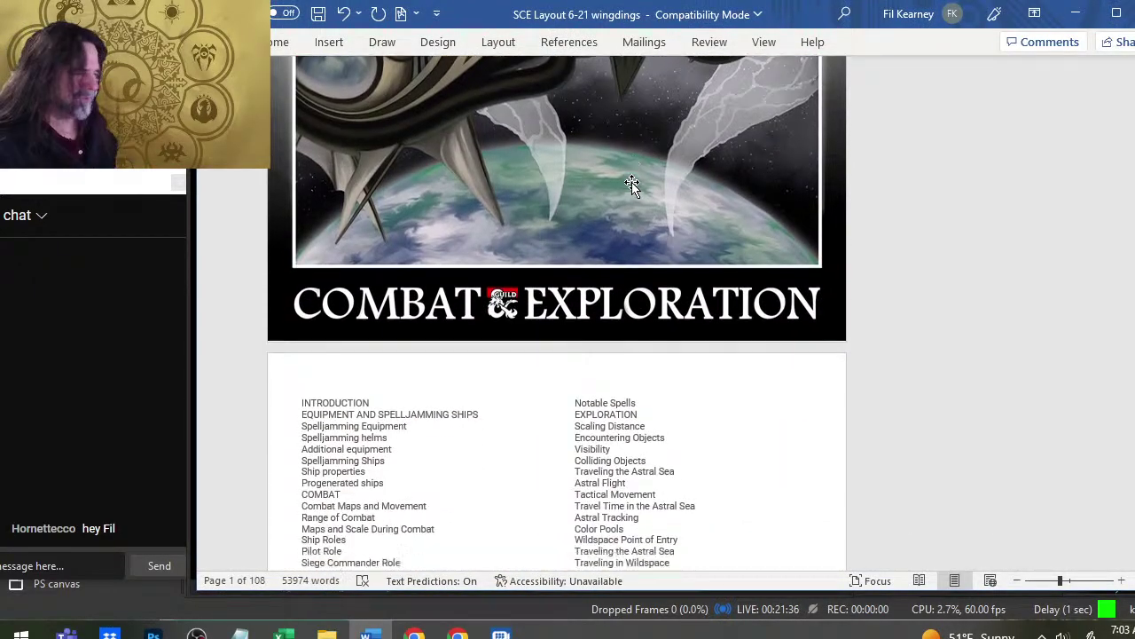
pyautogui.scroll(-5, 628, 163)
pyautogui.scroll(-6, 626, 156)
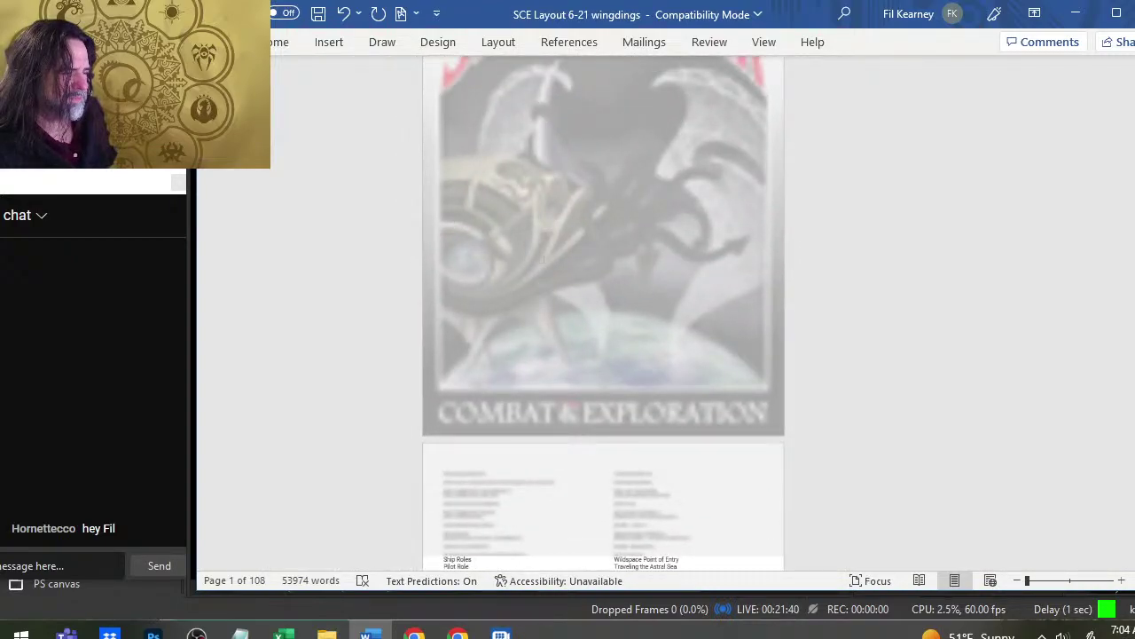
pyautogui.hotkey('alt', 'Tab')
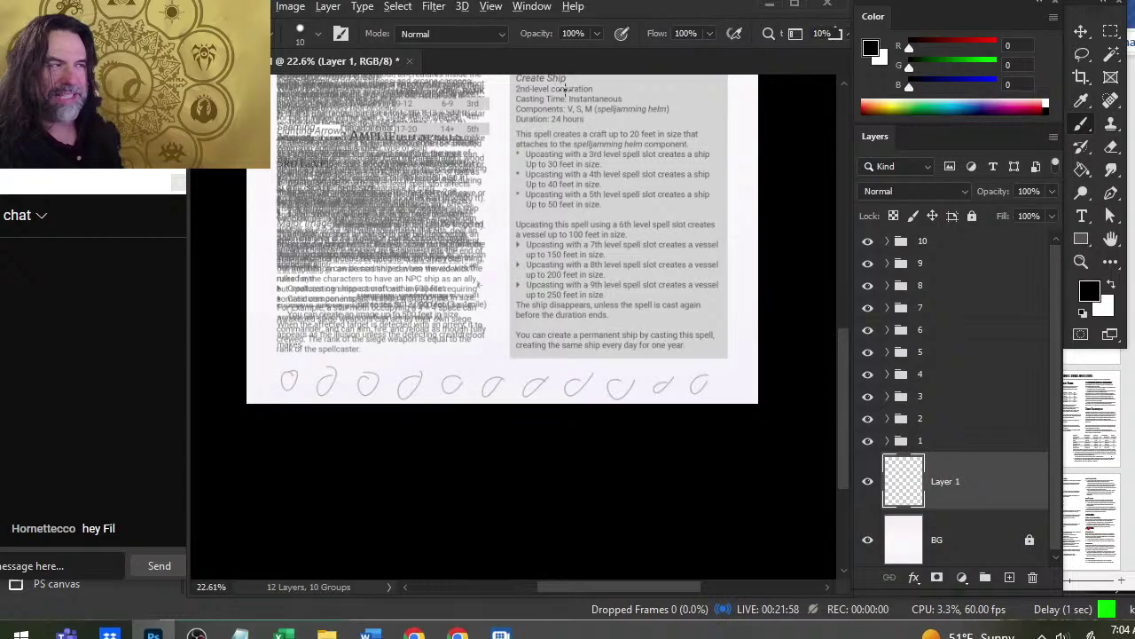
pyautogui.hotkey('alt', 'Tab')
pyautogui.click(500, 186)
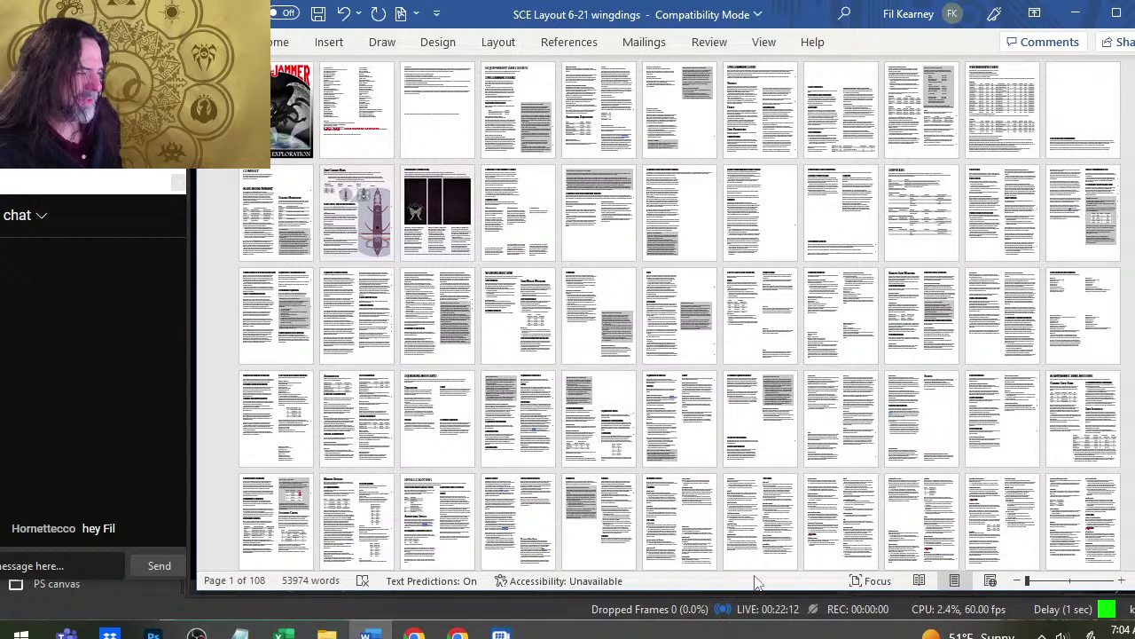
pyautogui.scroll(-1, 841, 497)
pyautogui.scroll(-3, 841, 496)
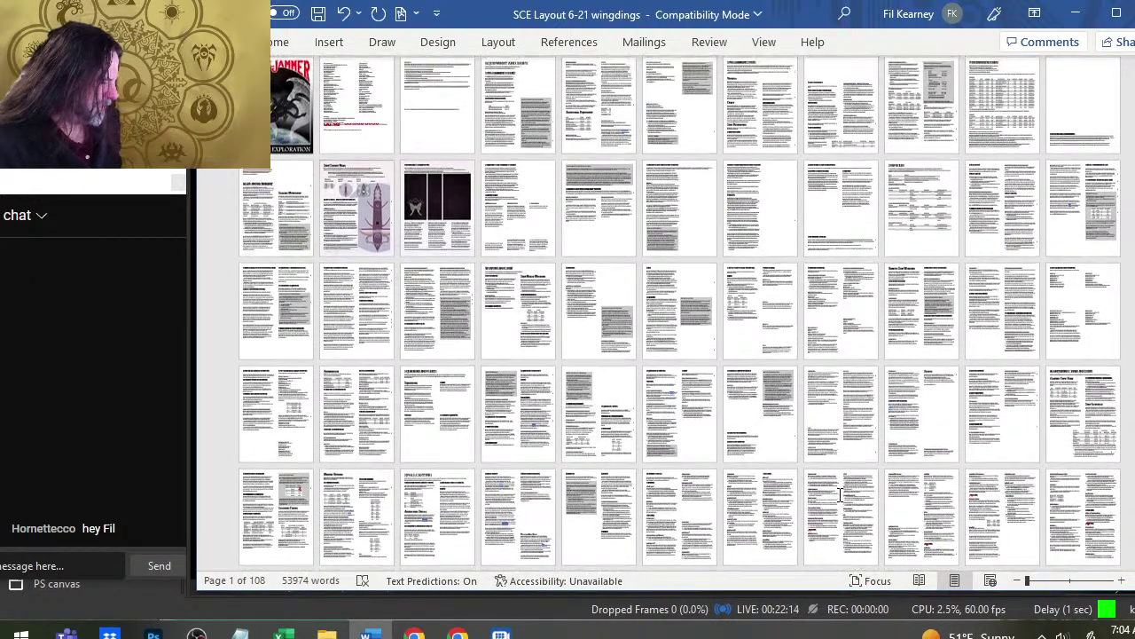
# - Look over the multi-page layout overview through the Spellcasting and Exploration pages, and return to the Photoshop mock-up
pyautogui.scroll(-4, 799, 417)
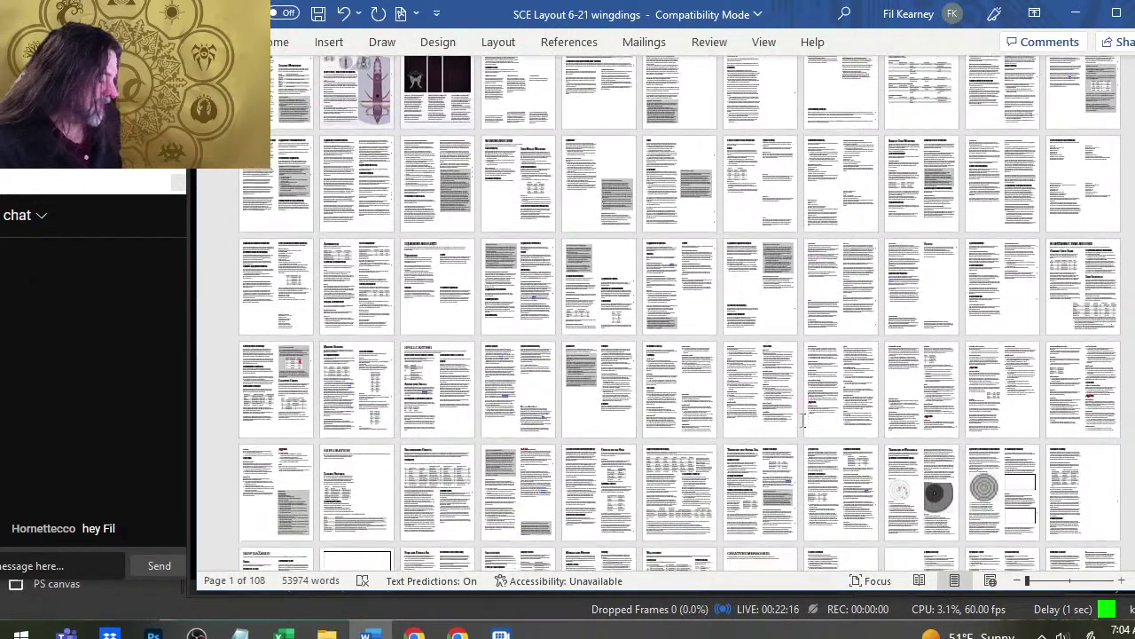
pyautogui.scroll(-4, 799, 404)
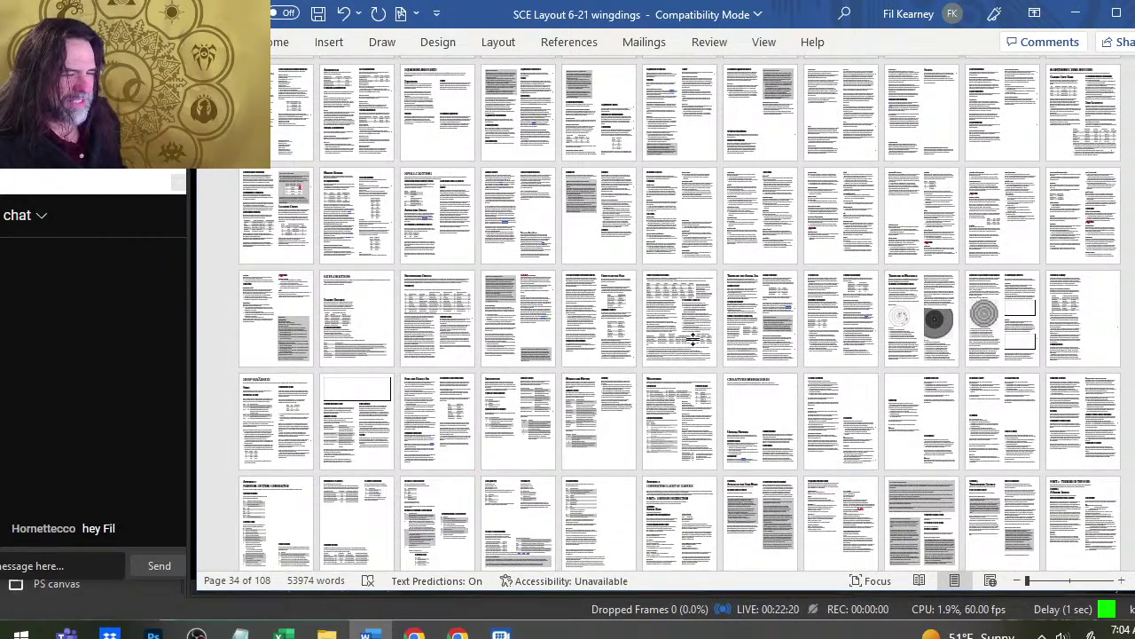
pyautogui.scroll(1, 693, 340)
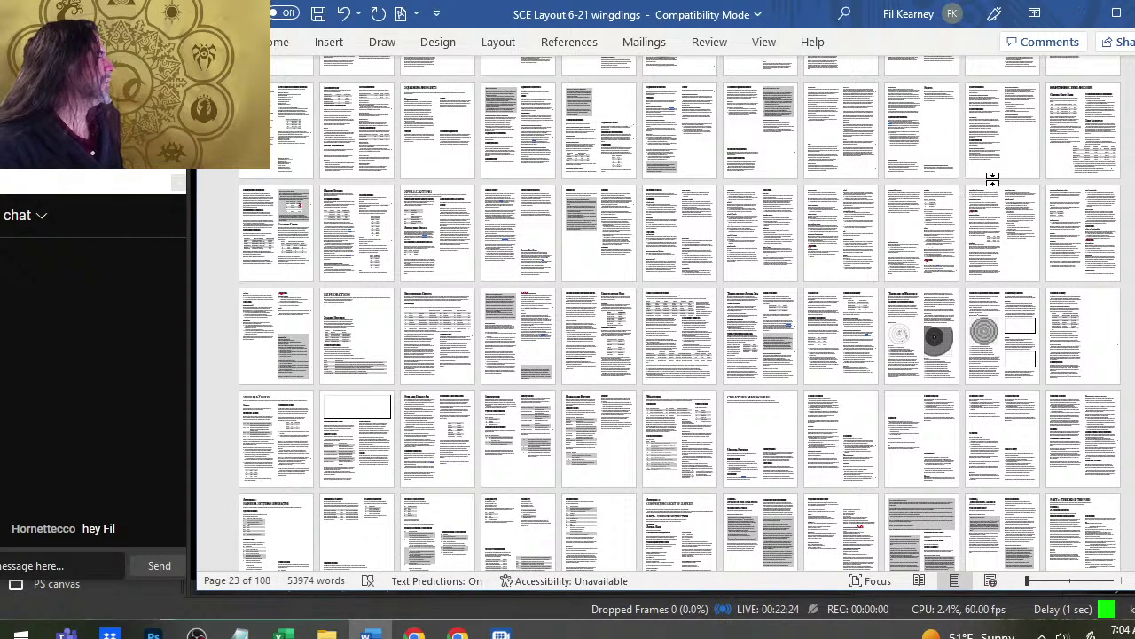
pyautogui.click(1079, 13)
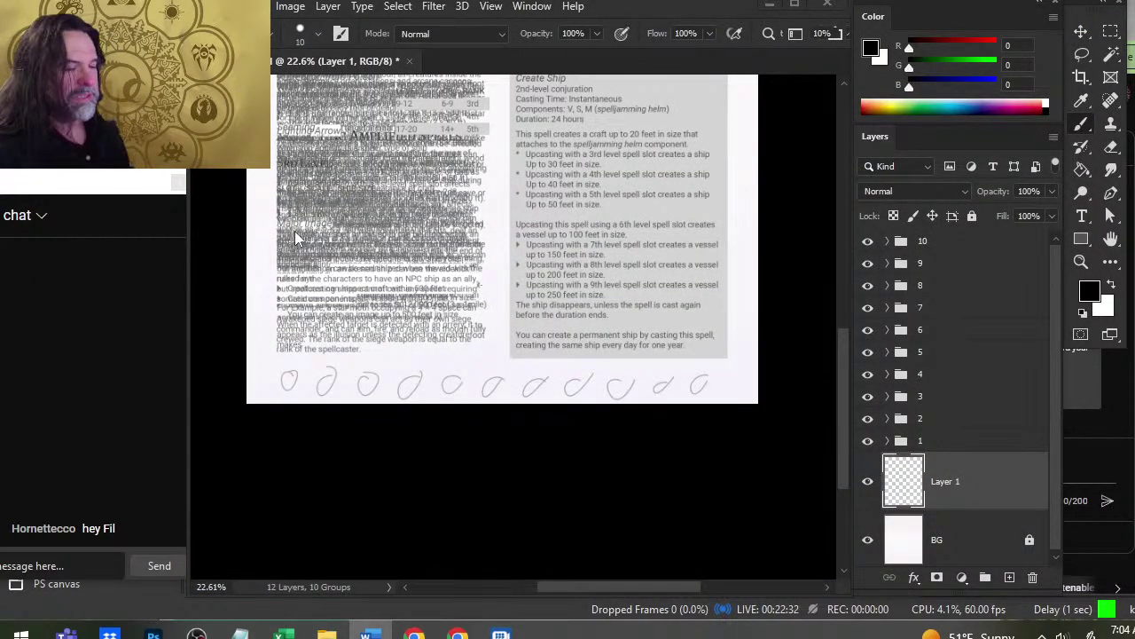
# - Undo the stray brush mark and delete Layer 1, which holds the hand-drawn lower-margin circles
pyautogui.click(536, 298)
pyautogui.hotkey('ctrl', 'z')
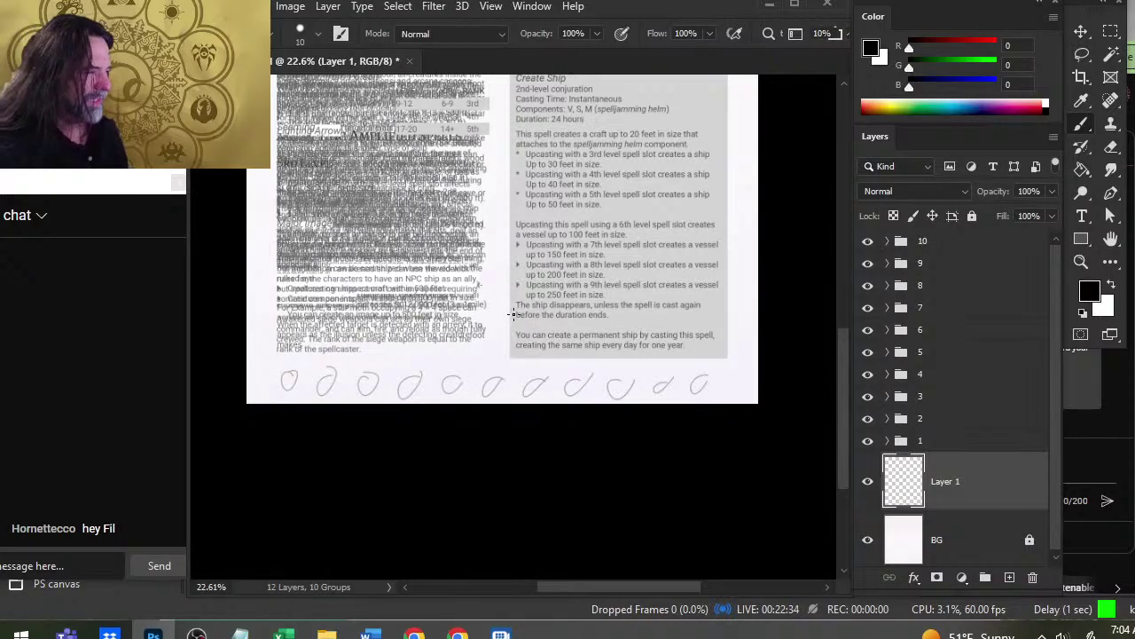
pyautogui.press('z')
pyautogui.moveTo(553, 329)
pyautogui.mouseDown()
pyautogui.moveTo(514, 330)
pyautogui.moveTo(474, 398)
pyautogui.mouseUp()
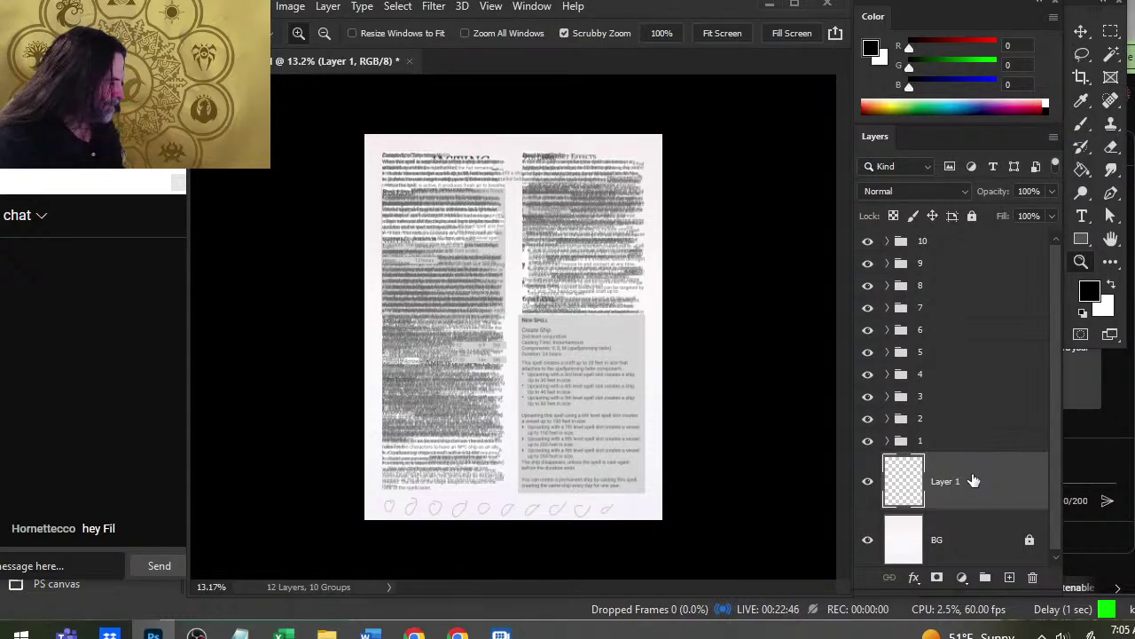
pyautogui.press('Delete')
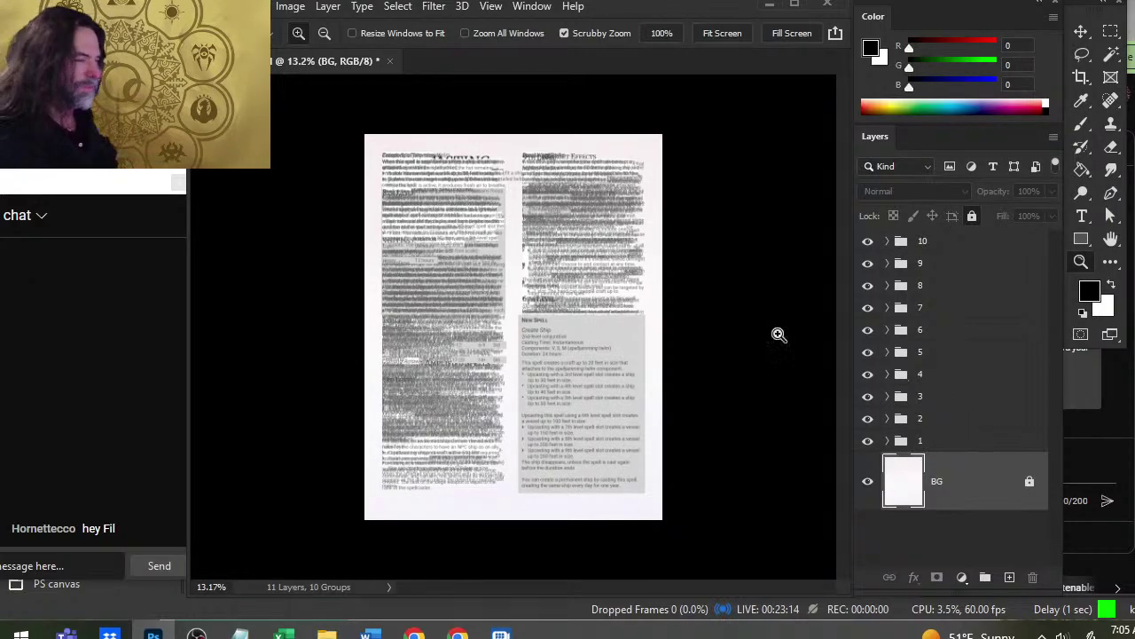
# - Hide page groups 6 to 10 to check the pages beneath, and show them again
pyautogui.moveTo(868, 243); pyautogui.dragTo(869, 354)
pyautogui.click(868, 241)
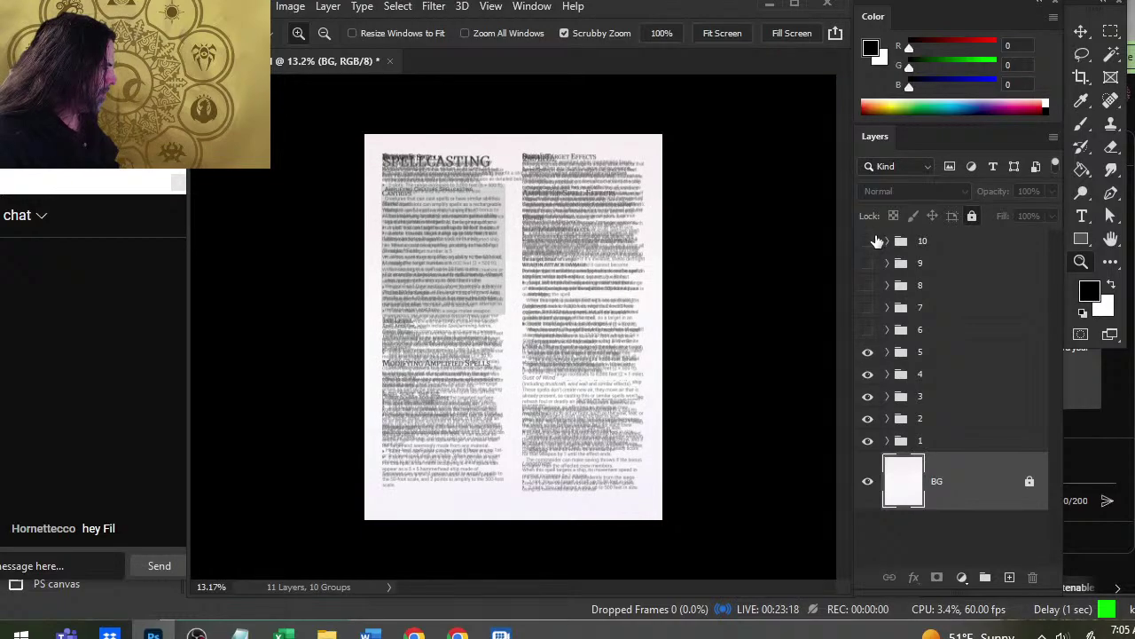
pyautogui.click(868, 263)
pyautogui.click(867, 286)
pyautogui.click(868, 308)
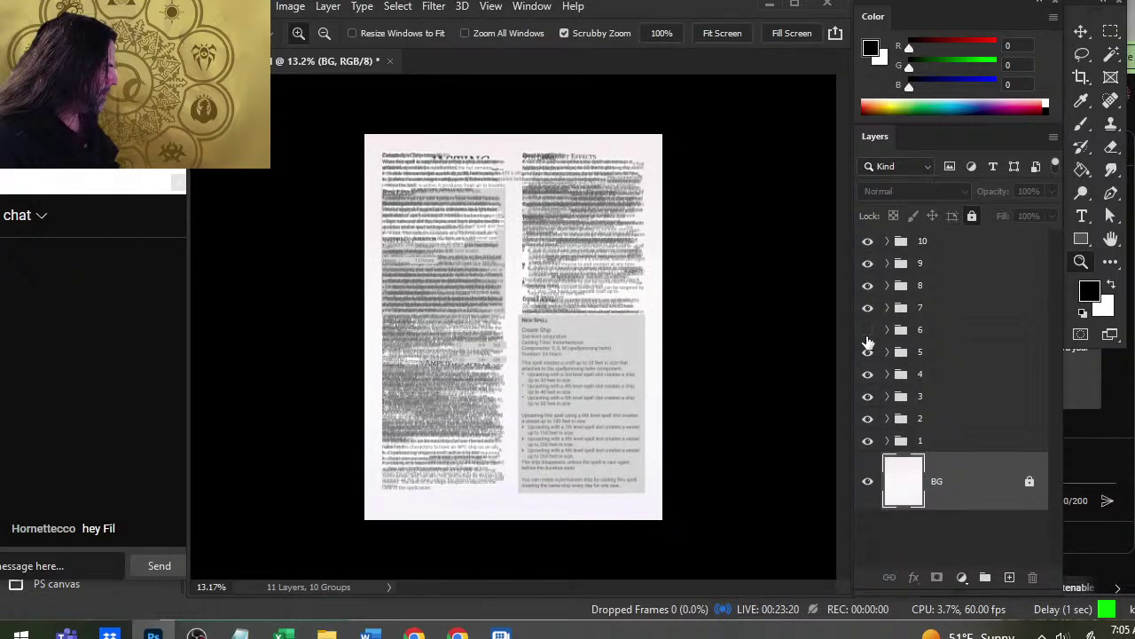
pyautogui.click(867, 330)
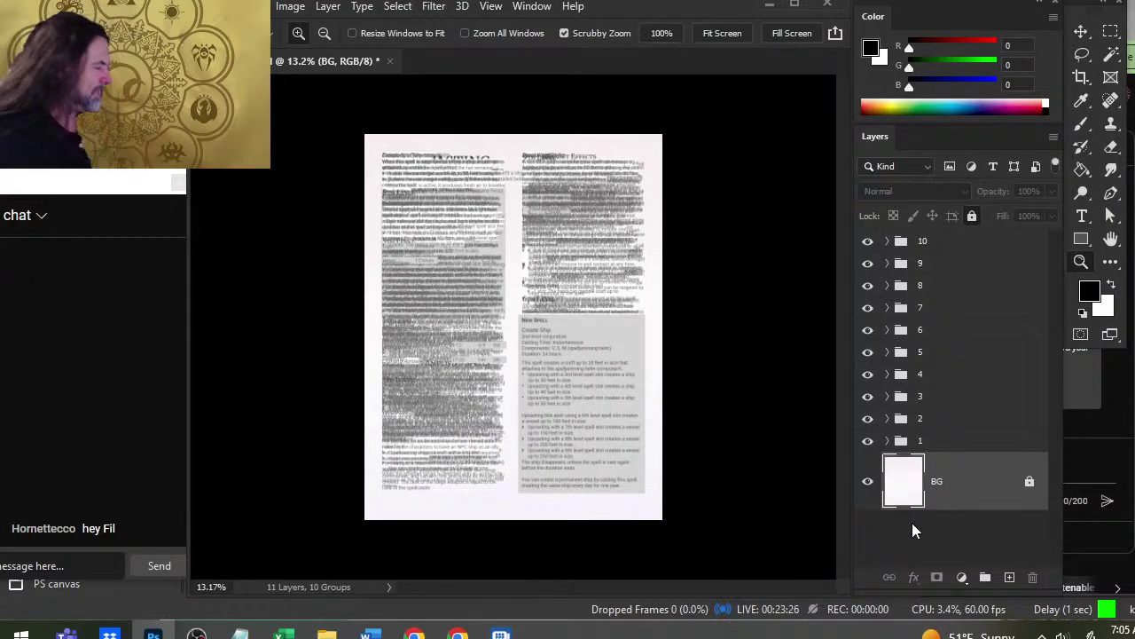
# - Add a new layer above BG and set the Brush tool to the square tip at 250 px
pyautogui.click(1009, 578)
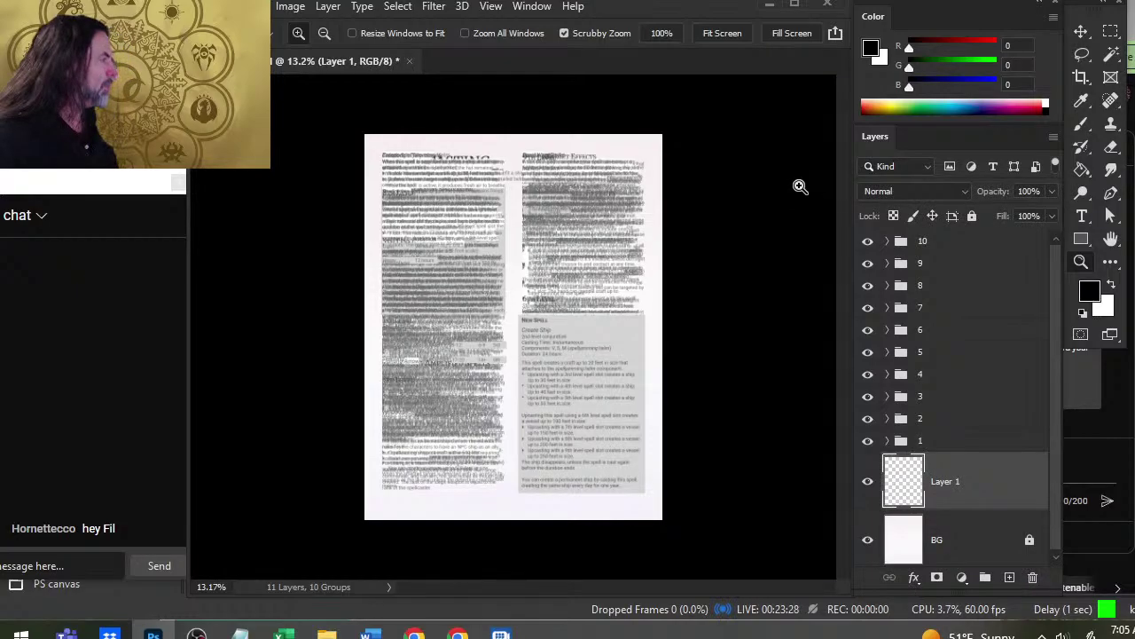
pyautogui.press('b')
pyautogui.press('z')
pyautogui.moveTo(443, 527); pyautogui.dragTo(525, 482)
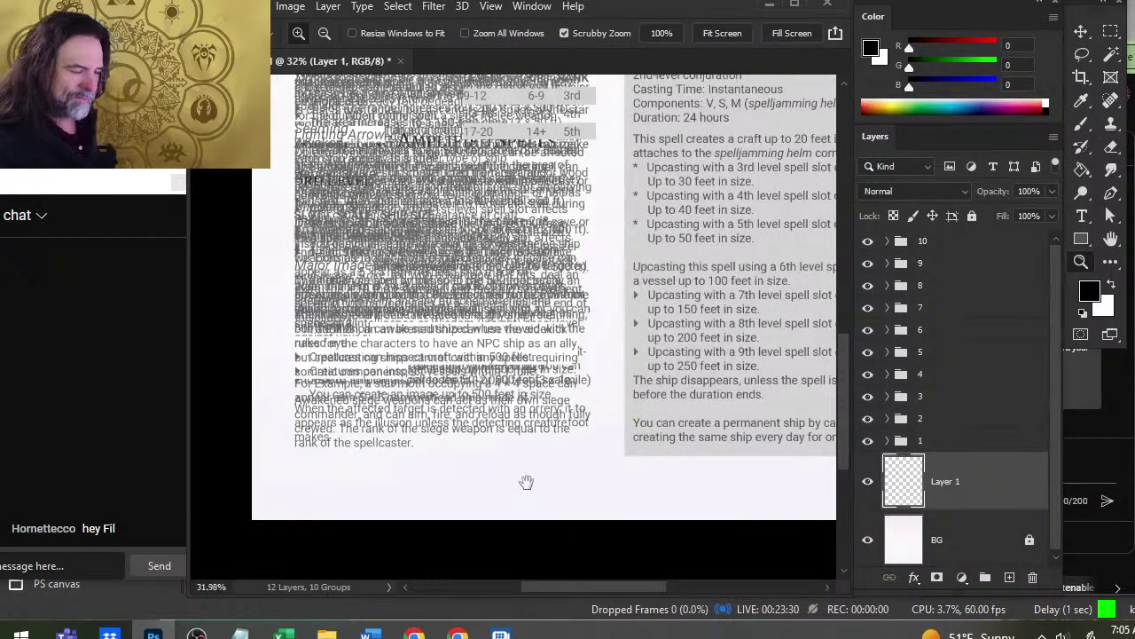
pyautogui.moveTo(542, 435); pyautogui.dragTo(467, 449)
pyautogui.press('b')
pyautogui.rightClick(466, 449)
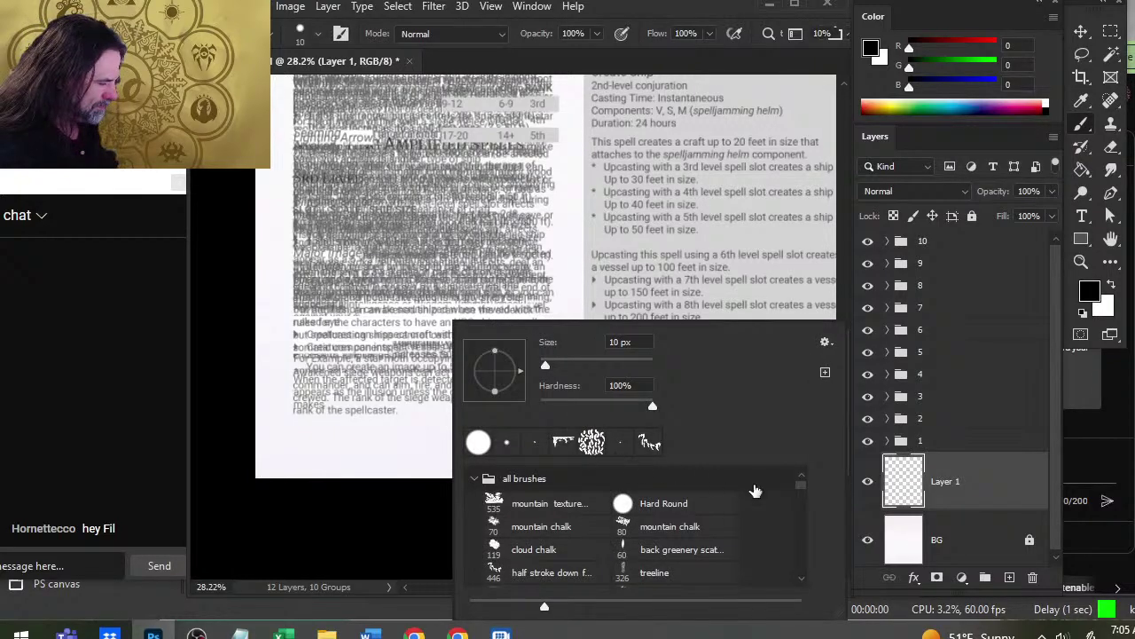
pyautogui.moveTo(801, 485); pyautogui.dragTo(805, 547)
pyautogui.moveTo(805, 552); pyautogui.dragTo(802, 577)
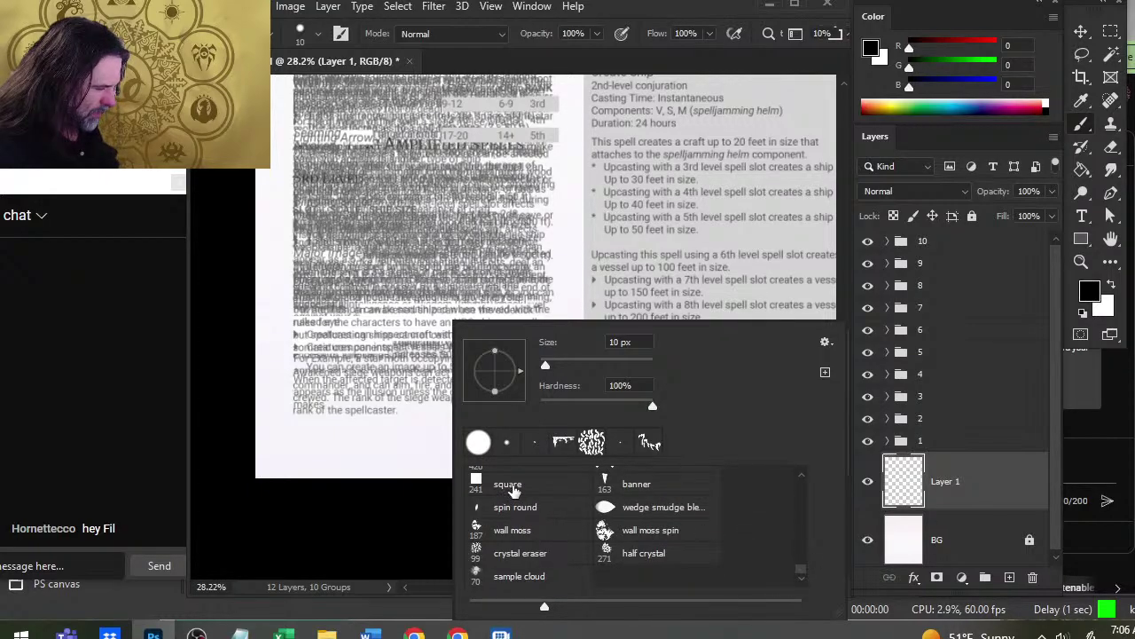
pyautogui.doubleClick(510, 484)
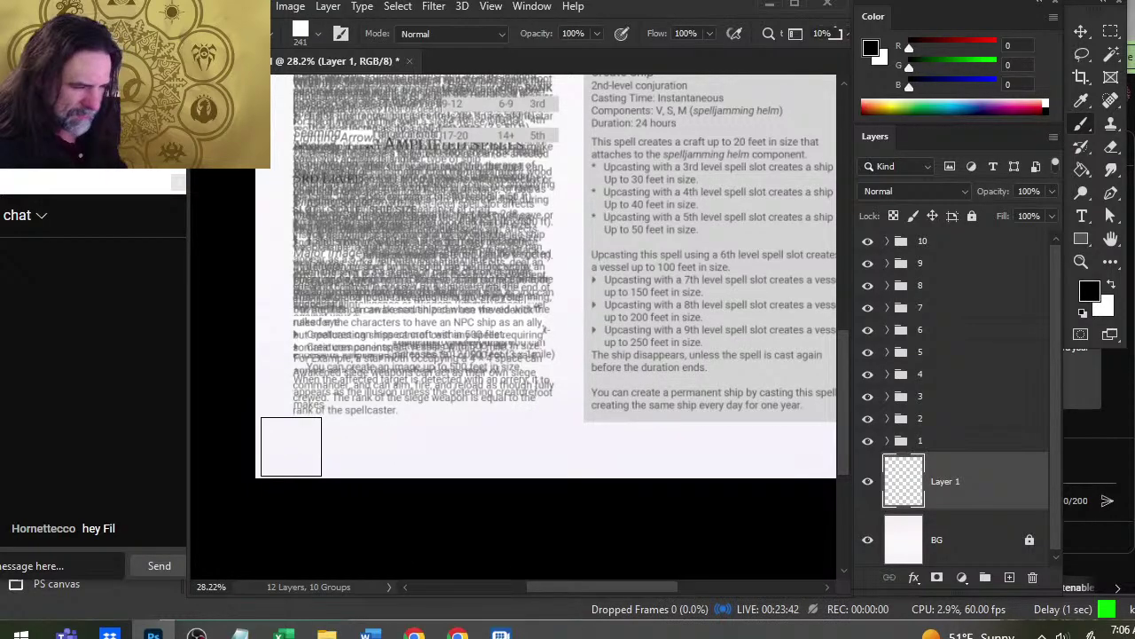
pyautogui.press(']')
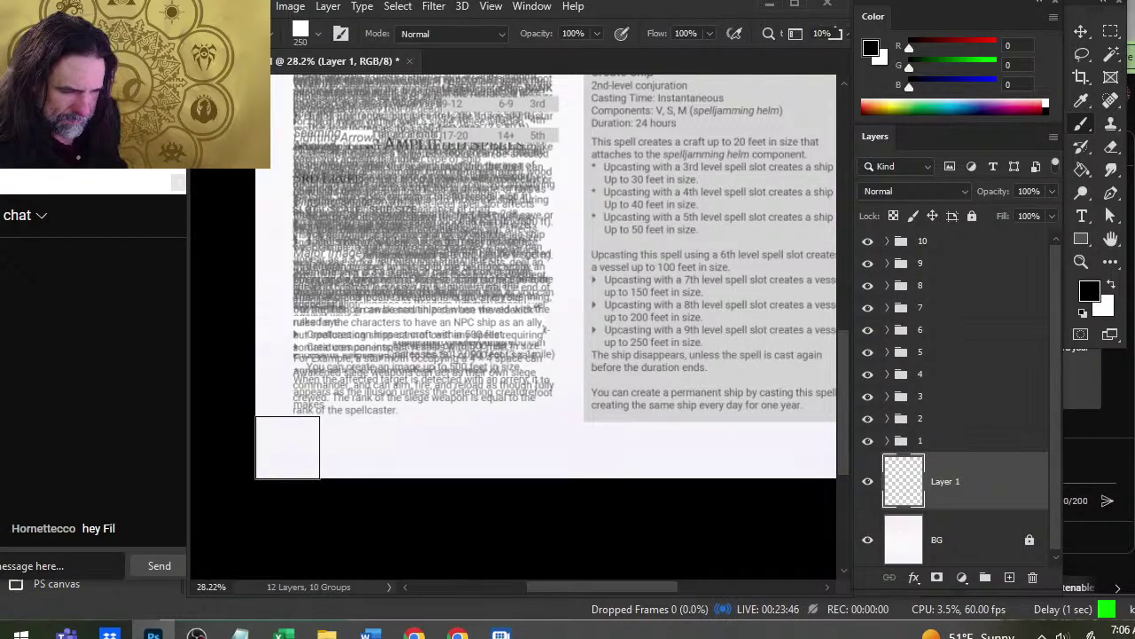
# - Paint a straight black band across the full width of the page's lower margin
pyautogui.moveTo(289, 448); pyautogui.dragTo(870, 444)
pyautogui.moveTo(379, 456); pyautogui.dragTo(621, 387)
pyautogui.press('z')
pyautogui.moveTo(550, 408); pyautogui.dragTo(571, 329)
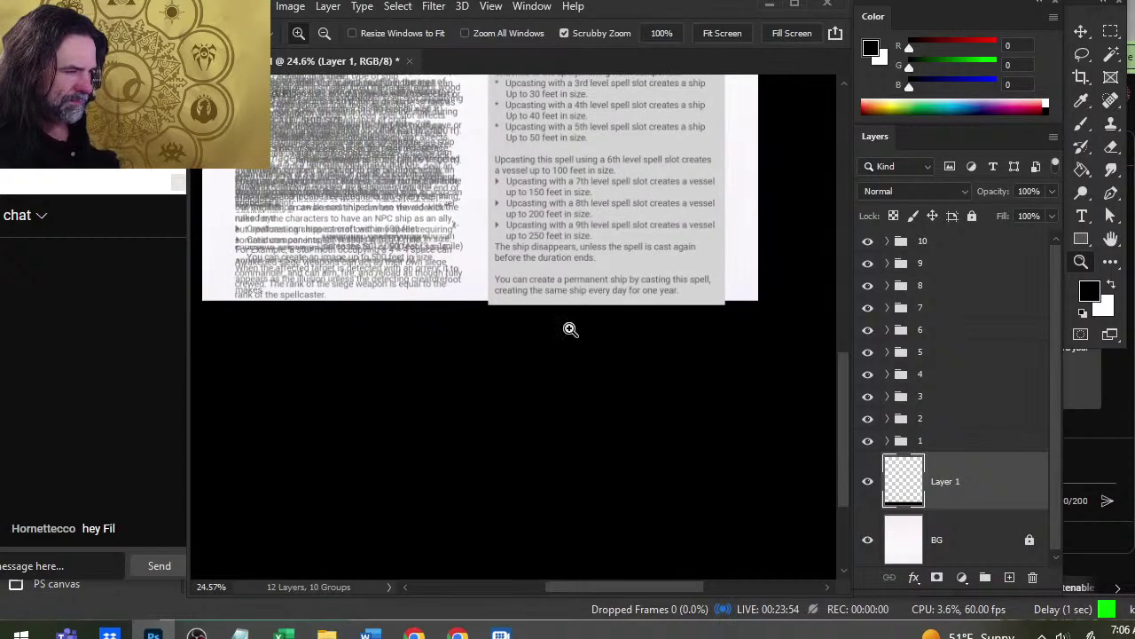
# - Nudge the lower-margin band down clear of the page text and the Create Ship box, and lower its layer opacity to 39%
pyautogui.press('v')
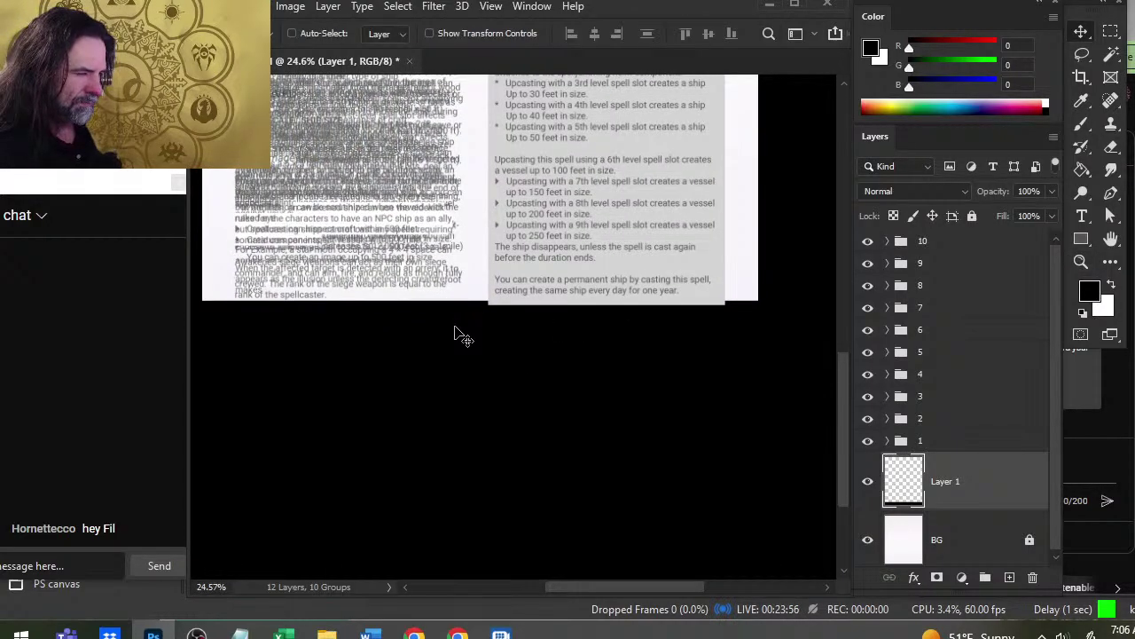
pyautogui.press('Down')
pyautogui.press('Down')
pyautogui.press('Down')
pyautogui.press('Down')
pyautogui.press('Down')
pyautogui.press('Down')
pyautogui.press('Down')
pyautogui.press('Down')
pyautogui.press('Down')
pyautogui.press('Down')
pyautogui.press('Down')
pyautogui.press('Down')
pyautogui.press('Down')
pyautogui.press('Down')
pyautogui.press('Down')
pyautogui.press('Down')
pyautogui.press('Down')
pyautogui.press('Down')
pyautogui.press('Down')
pyautogui.press('Down')
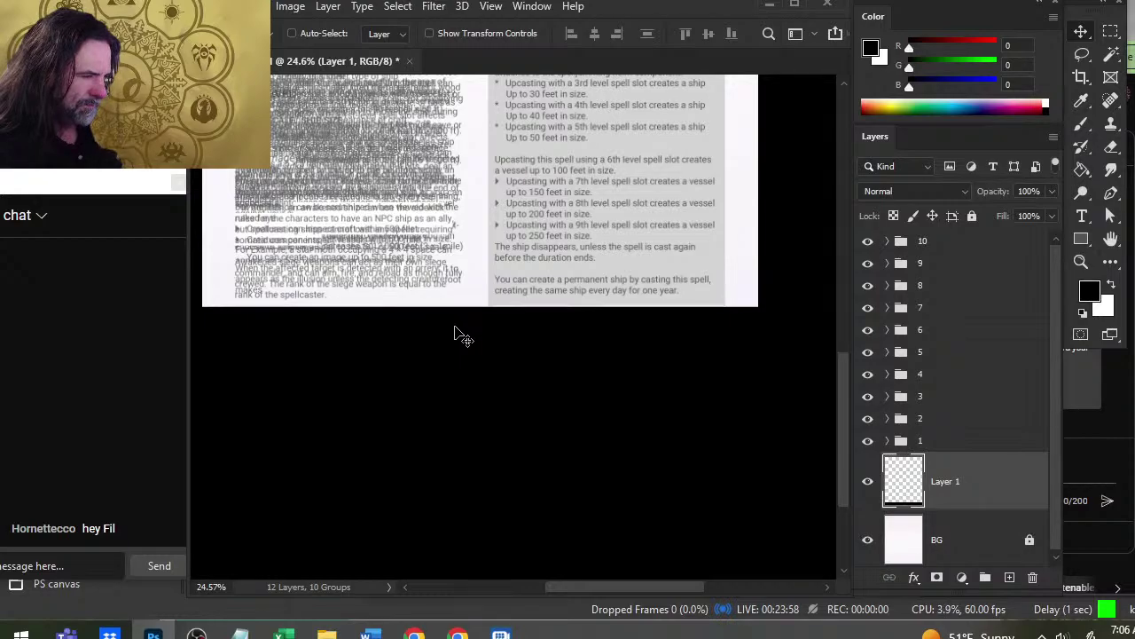
pyautogui.press('Down')
pyautogui.press('Down')
pyautogui.press('Down')
pyautogui.press('Down')
pyautogui.press('Down')
pyautogui.press('Down')
pyautogui.press('Down')
pyautogui.press('Down')
pyautogui.press('Down')
pyautogui.press('Down')
pyautogui.press('Down')
pyautogui.press('Down')
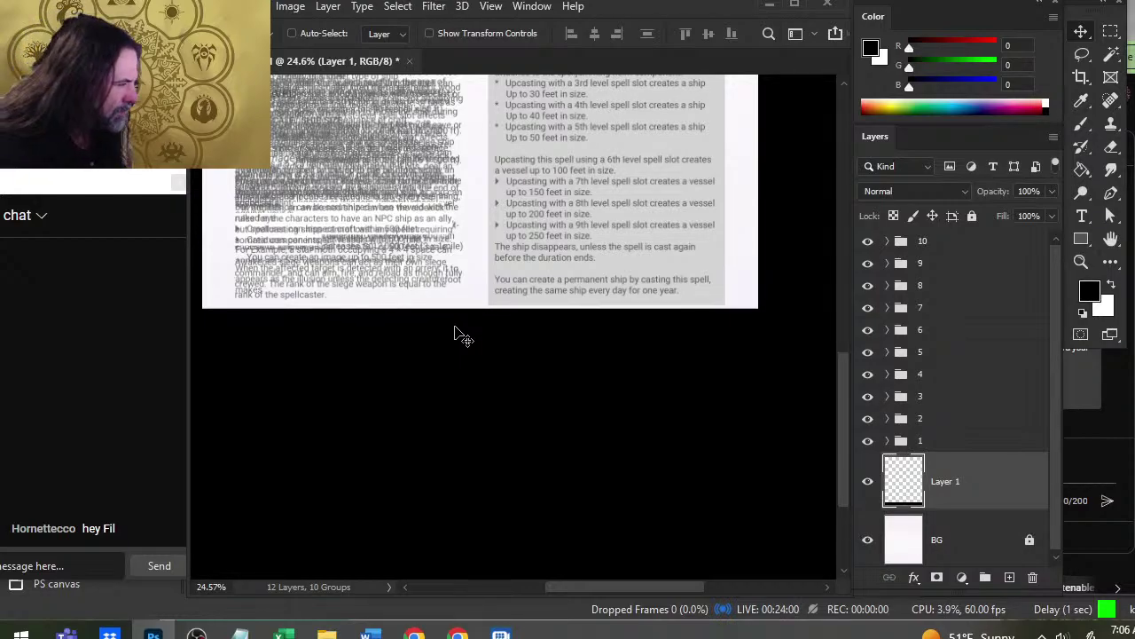
pyautogui.press('Down')
pyautogui.press('Down')
pyautogui.press('Down')
pyautogui.press('Down')
pyautogui.press('Down')
pyautogui.press('Down')
pyautogui.press('Down')
pyautogui.press('Down')
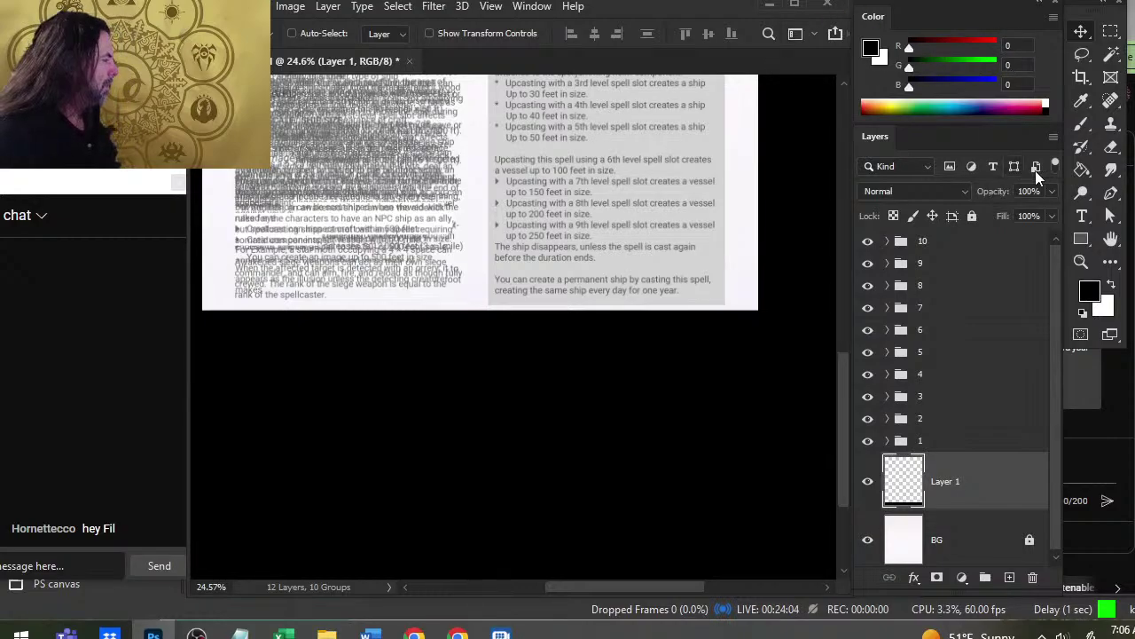
pyautogui.moveTo(1051, 192); pyautogui.dragTo(1002, 217)
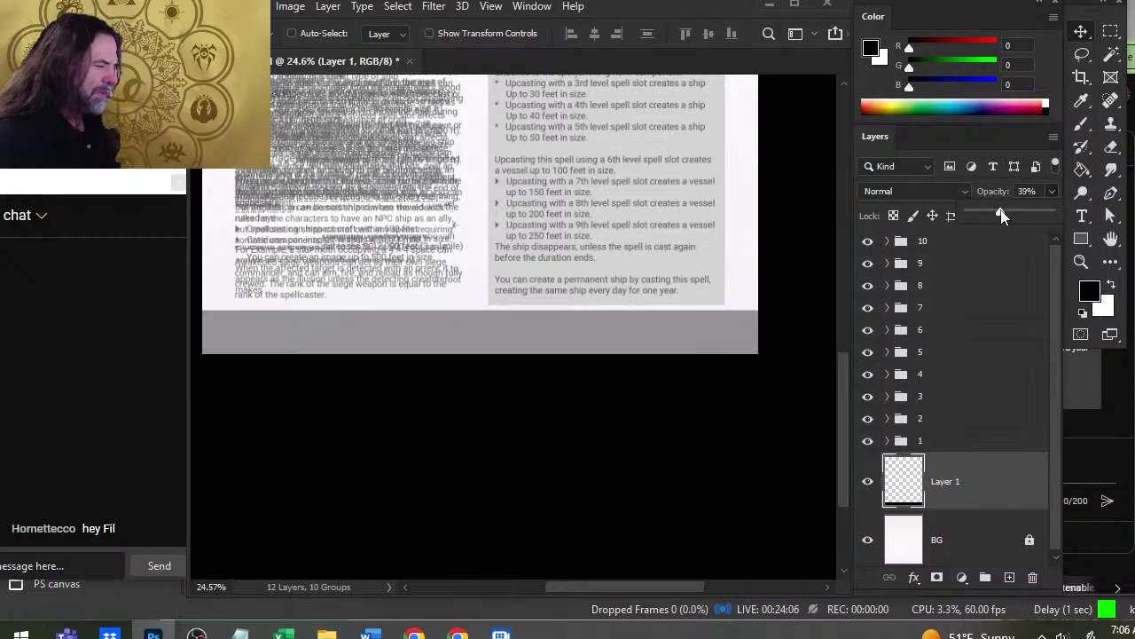
# - Add another new layer above the lower band and reduce the square brush to 125 px
pyautogui.hscroll(-4, 496, 324)
pyautogui.press('b')
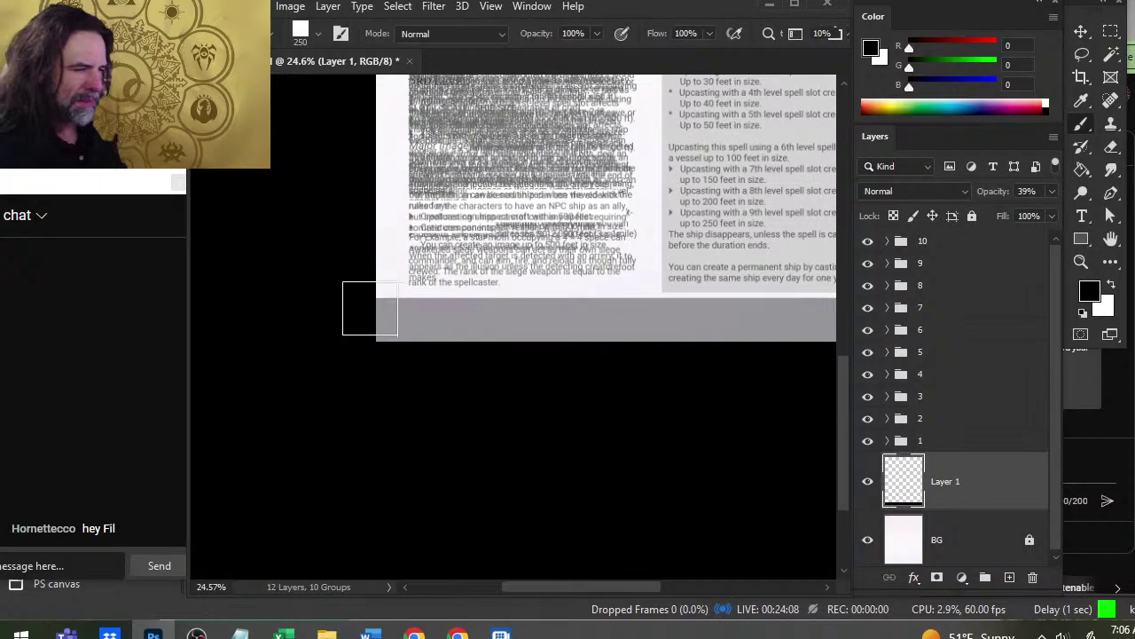
pyautogui.press('[')
pyautogui.press('[')
pyautogui.press('[')
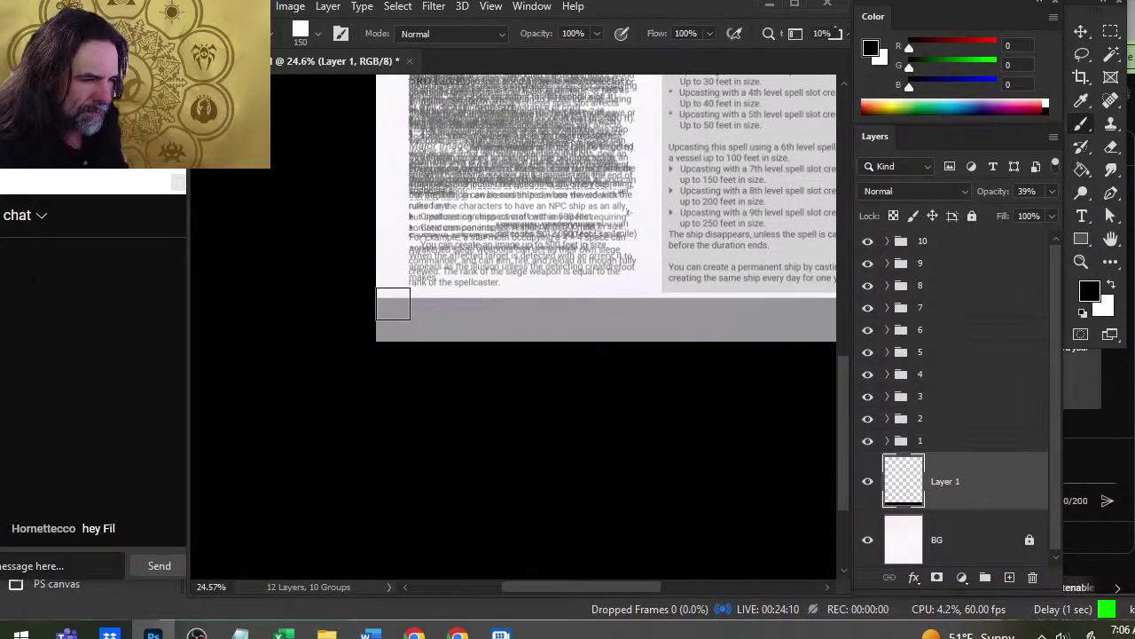
pyautogui.click(1010, 578)
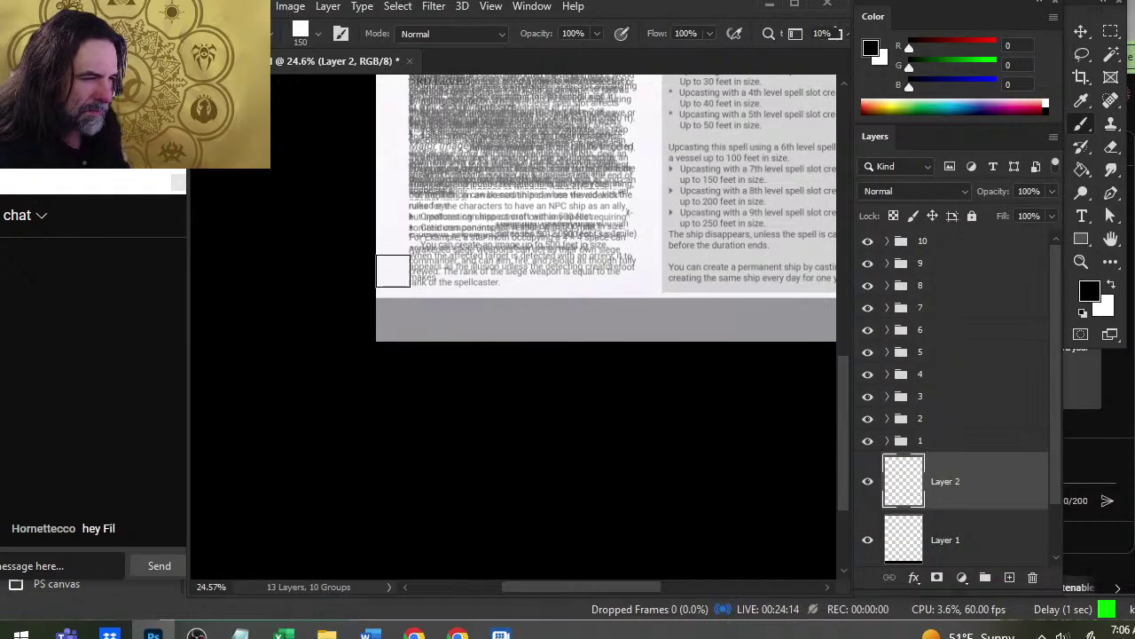
pyautogui.press('[')
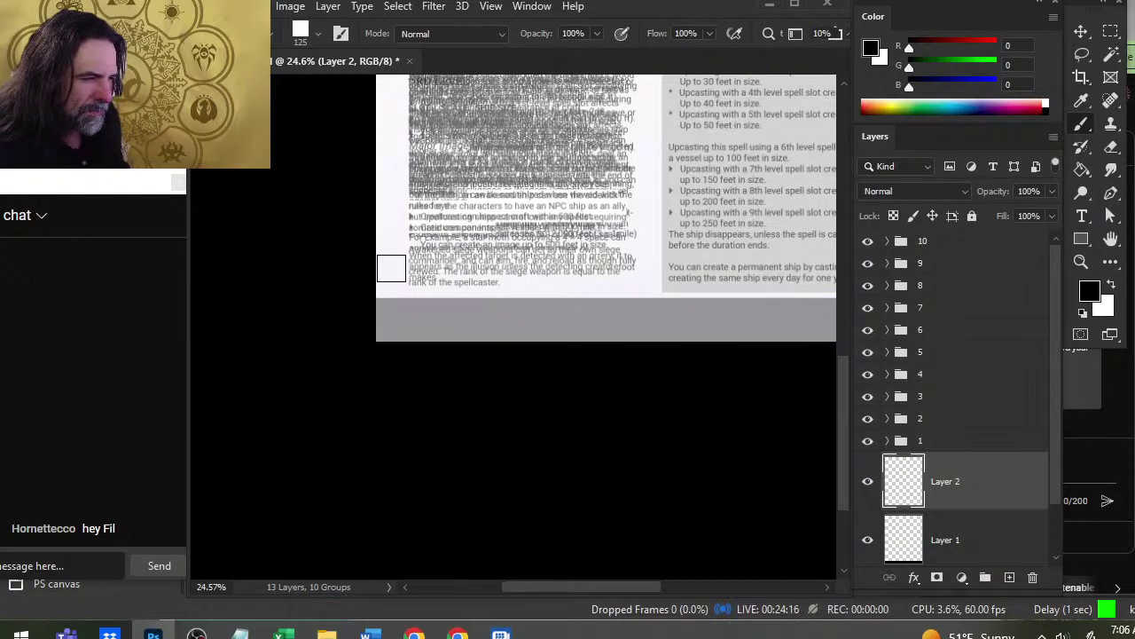
# - Paint a straight black strip up the page's left margin beside the text column, replacing an undone first stroke
pyautogui.moveTo(392, 268); pyautogui.dragTo(392, 321)
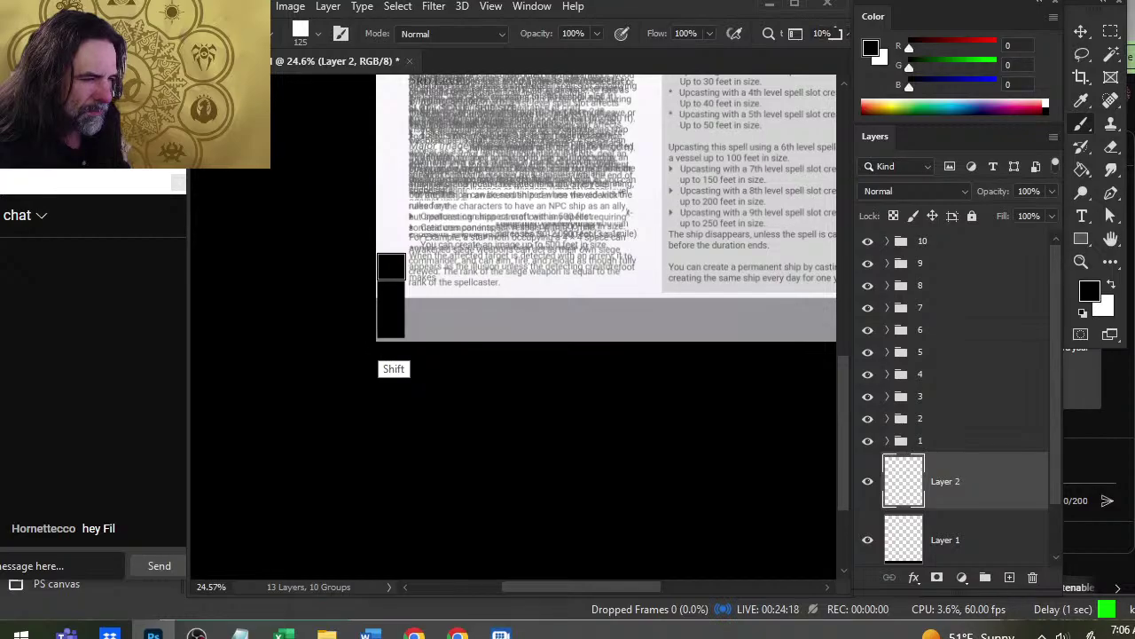
pyautogui.hotkey('ctrl', 'z')
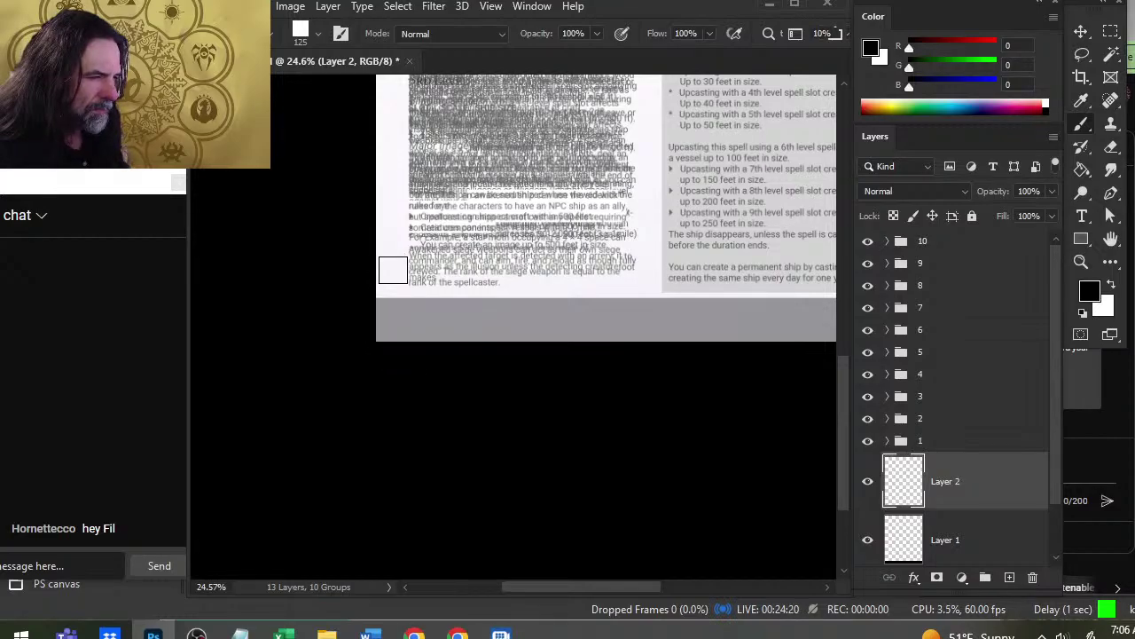
pyautogui.keyDown('shift'); pyautogui.click(394, 271); pyautogui.keyUp('shift')
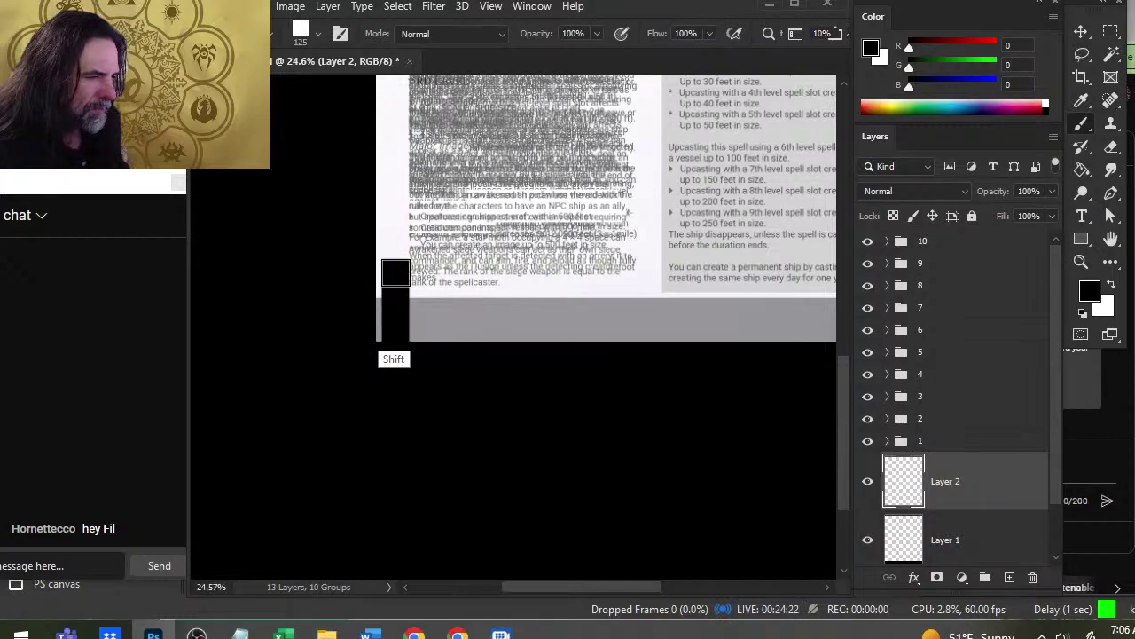
pyautogui.moveTo(396, 272)
pyautogui.mouseDown()
pyautogui.moveTo(381, 9)
pyautogui.moveTo(397, 43)
pyautogui.mouseUp()
# - Paint a matching straight black strip up the page's right margin, beside the Create Ship box
pyautogui.moveTo(552, 421)
pyautogui.mouseDown()
pyautogui.moveTo(470, 182)
pyautogui.moveTo(256, 172)
pyautogui.mouseUp()
pyautogui.moveTo(576, 274); pyautogui.dragTo(647, 129)
pyautogui.moveTo(543, 400); pyautogui.dragTo(532, 164)
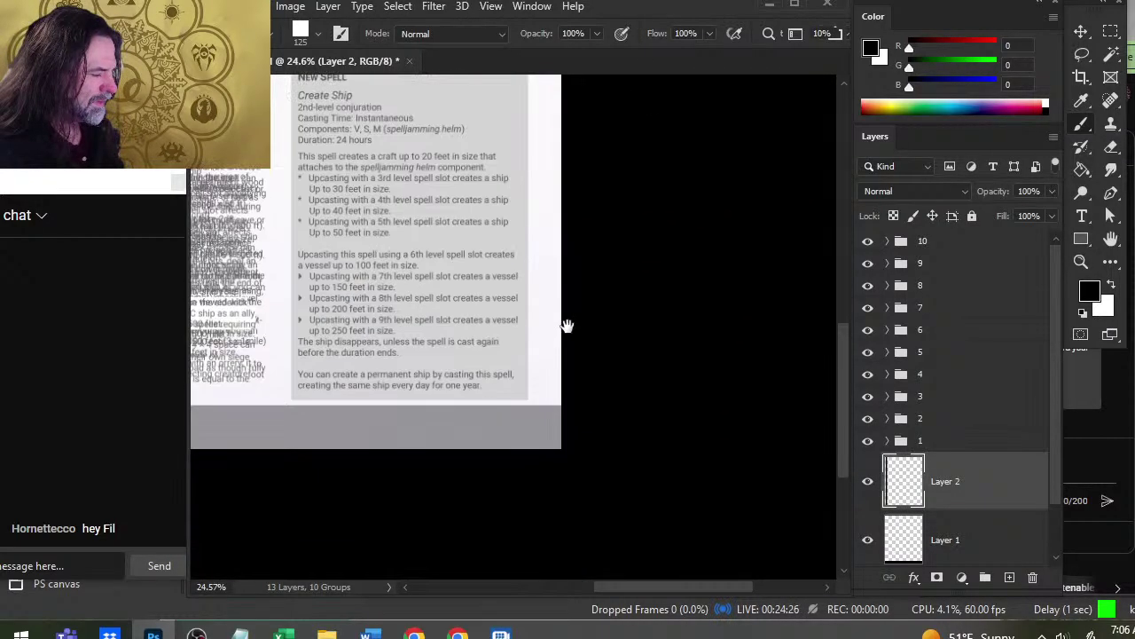
pyautogui.moveTo(567, 326); pyautogui.dragTo(569, 330)
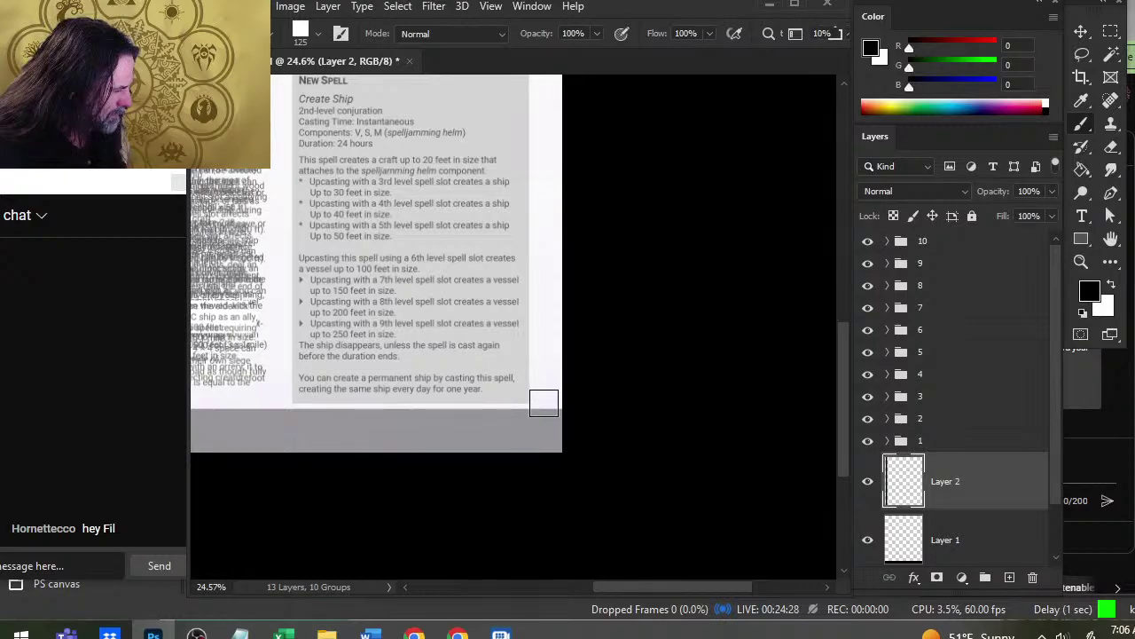
pyautogui.moveTo(544, 401)
pyautogui.mouseDown()
pyautogui.moveTo(543, 461)
pyautogui.moveTo(542, 53)
pyautogui.mouseUp()
# - Paint a straight black strip across the page's upper margin, just above the text columns
pyautogui.moveTo(436, 471); pyautogui.dragTo(576, 200)
pyautogui.moveTo(424, 279); pyautogui.dragTo(610, 276)
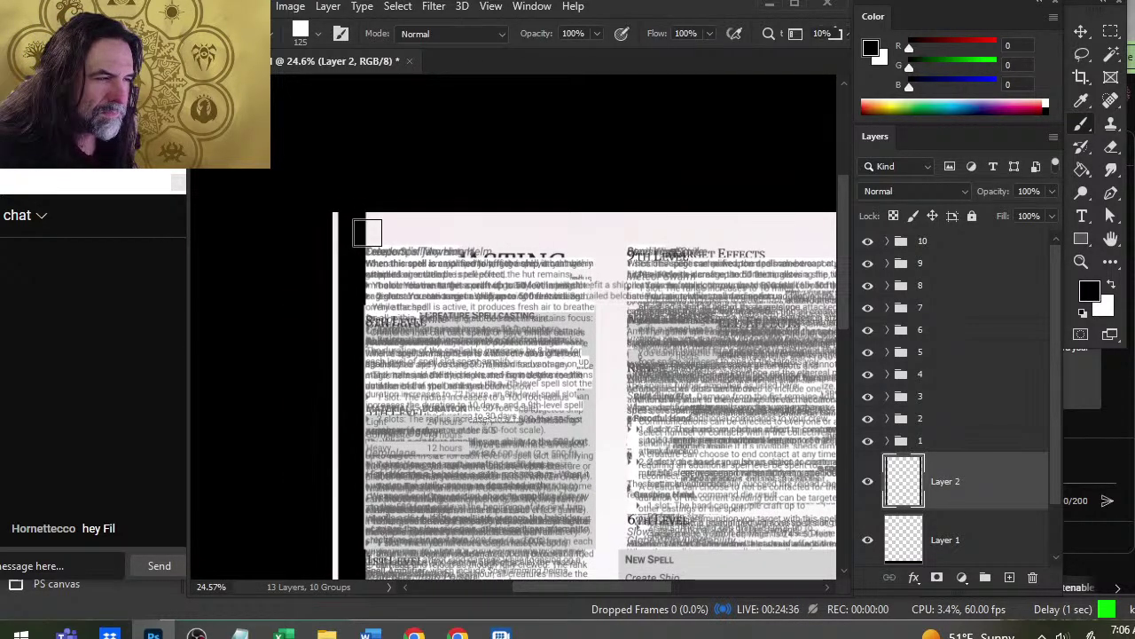
pyautogui.moveTo(367, 231); pyautogui.dragTo(826, 223)
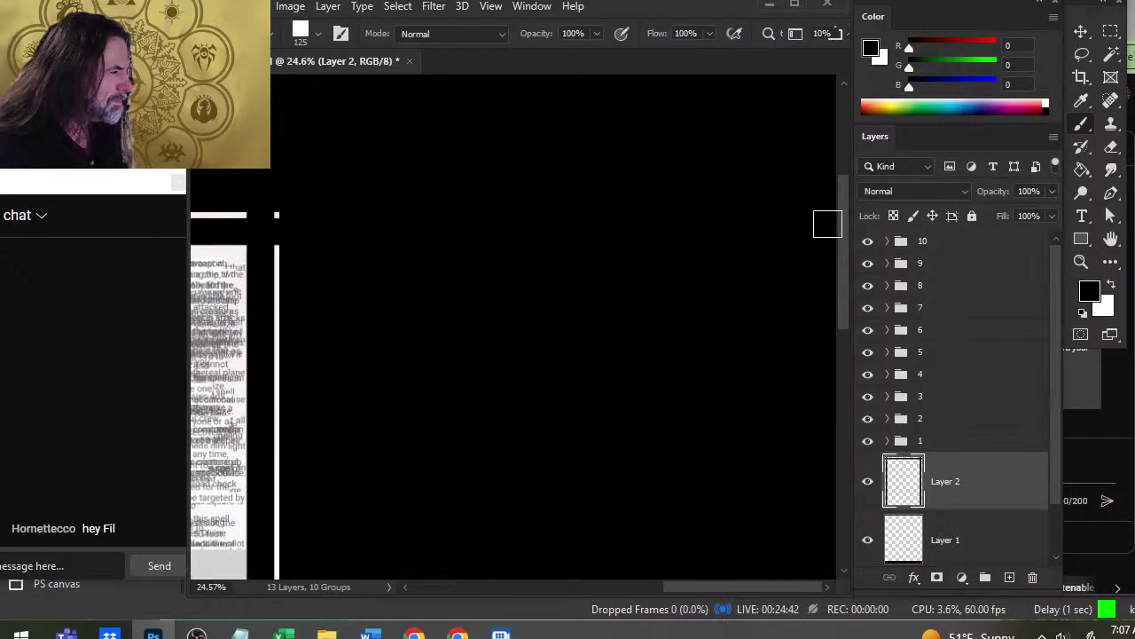
pyautogui.press('space')
pyautogui.moveTo(300, 372)
pyautogui.mouseDown()
pyautogui.moveTo(720, 362)
pyautogui.moveTo(865, 441)
pyautogui.mouseUp()
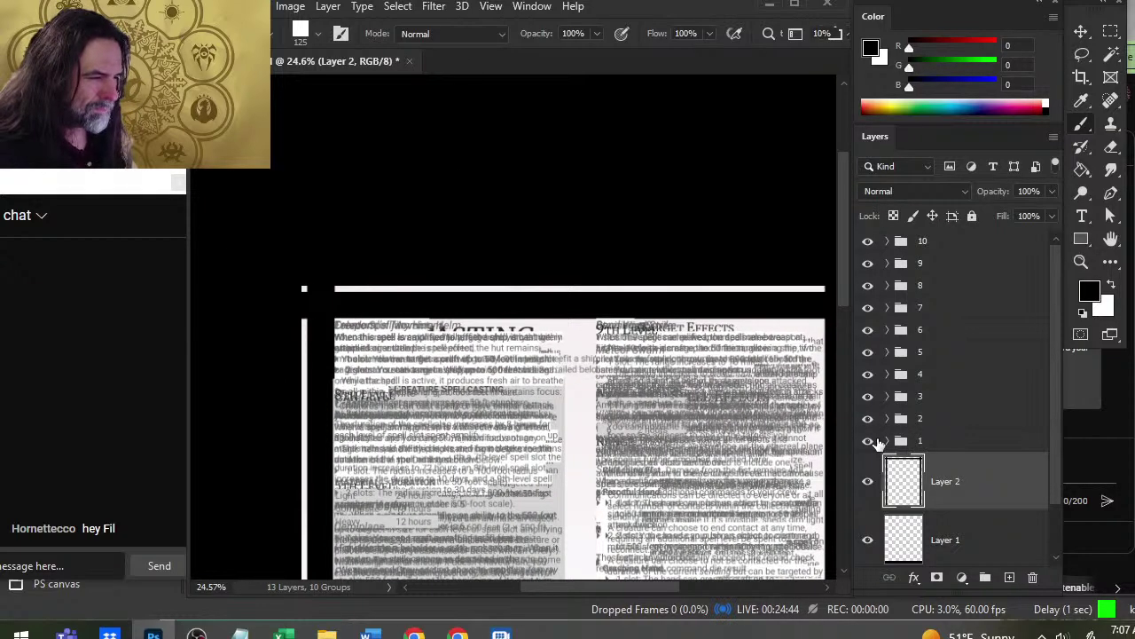
# - Paint black over the white strips still showing along the page's top and right margins on Layer 2
pyautogui.press('v')
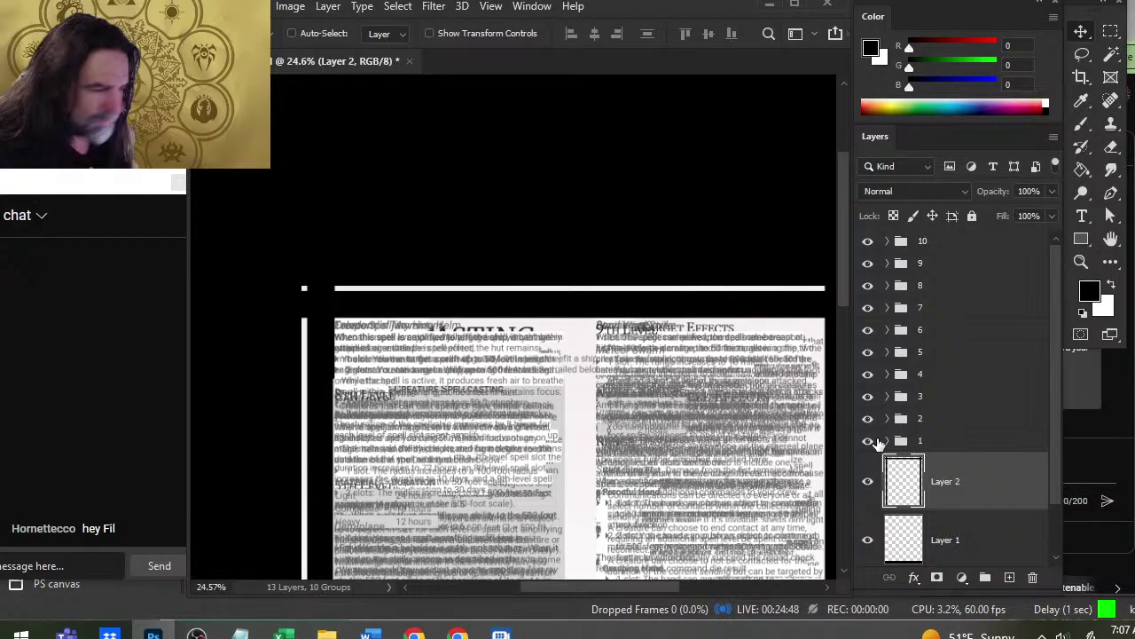
pyautogui.press('b')
pyautogui.moveTo(297, 287); pyautogui.dragTo(834, 306)
pyautogui.moveTo(583, 300); pyautogui.dragTo(583, 623)
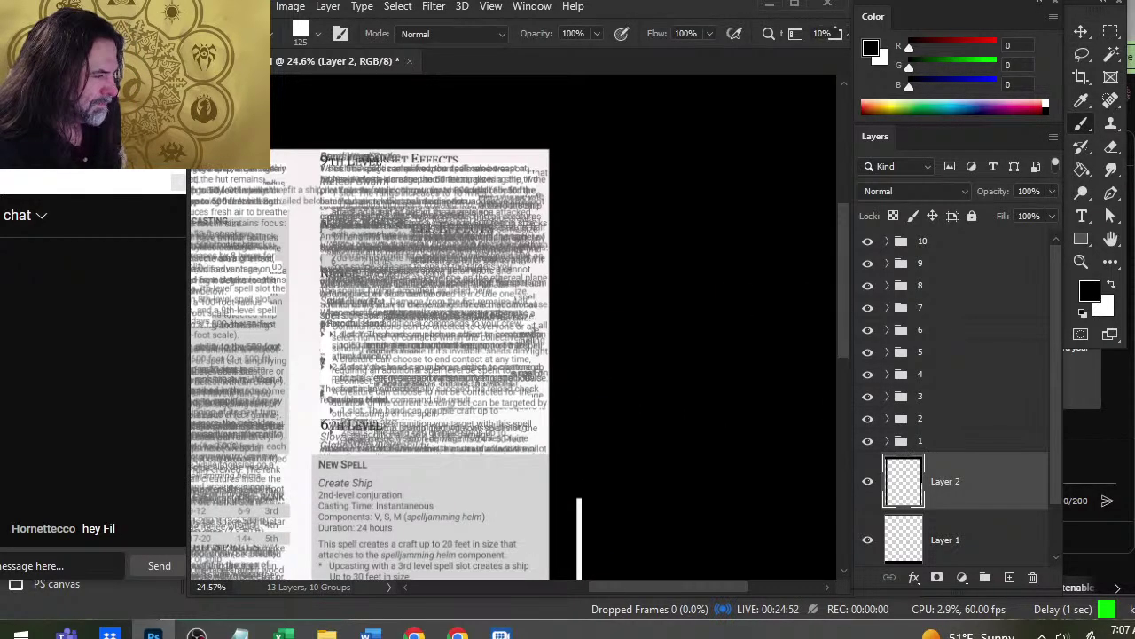
pyautogui.moveTo(550, 492); pyautogui.dragTo(501, 302)
pyautogui.moveTo(537, 258); pyautogui.dragTo(540, 616)
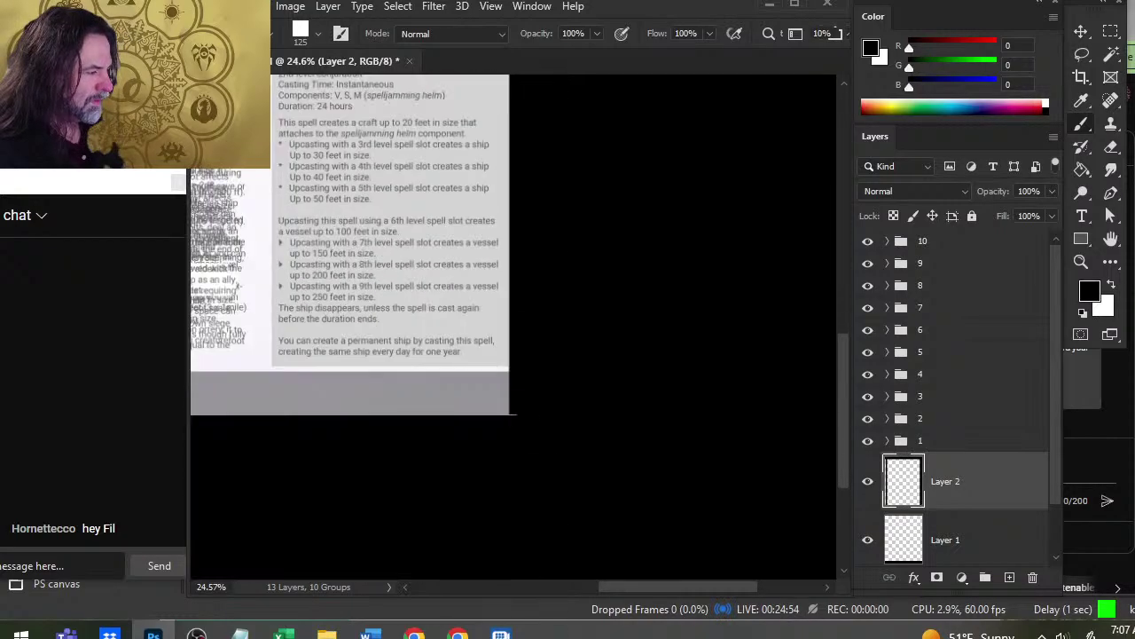
pyautogui.moveTo(356, 482)
pyautogui.mouseDown()
pyautogui.moveTo(611, 471)
pyautogui.moveTo(583, 429)
pyautogui.mouseUp()
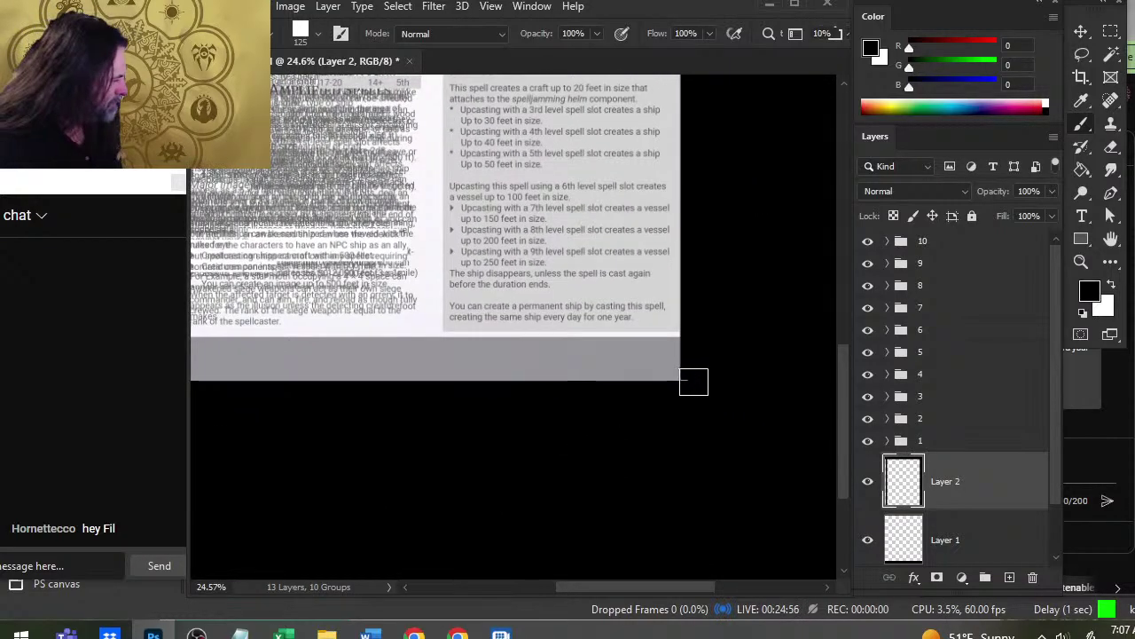
# - Clean up the stray light line at the page's lower-right corner using the Smudge tool at 80 px
pyautogui.press('r')
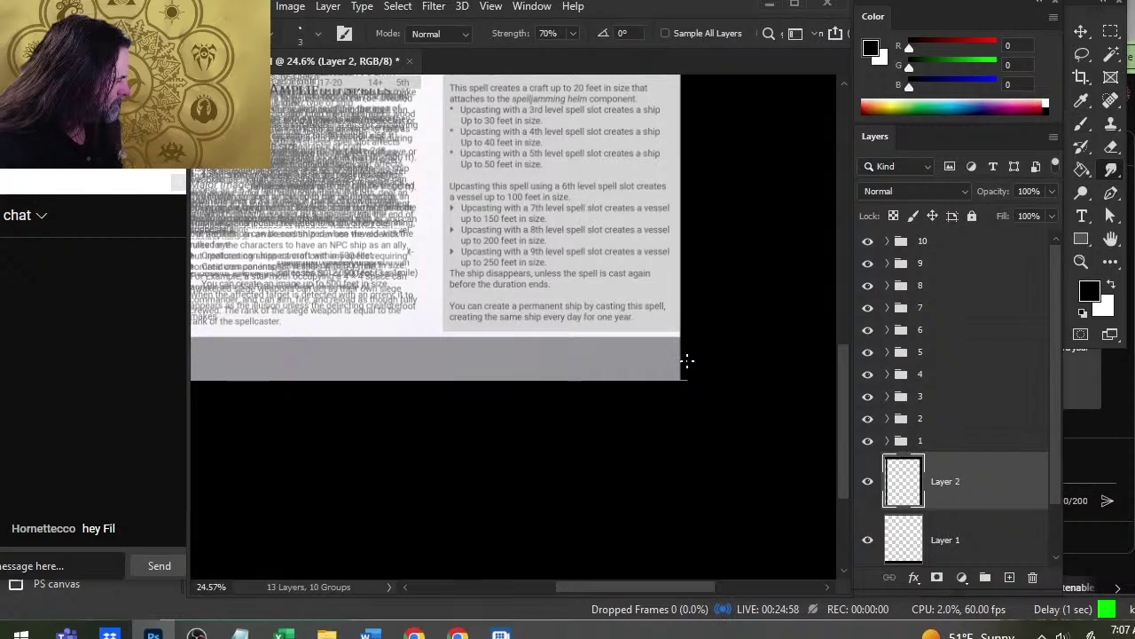
pyautogui.press(']')
pyautogui.press(']')
pyautogui.press(']')
pyautogui.press(']')
pyautogui.press(']')
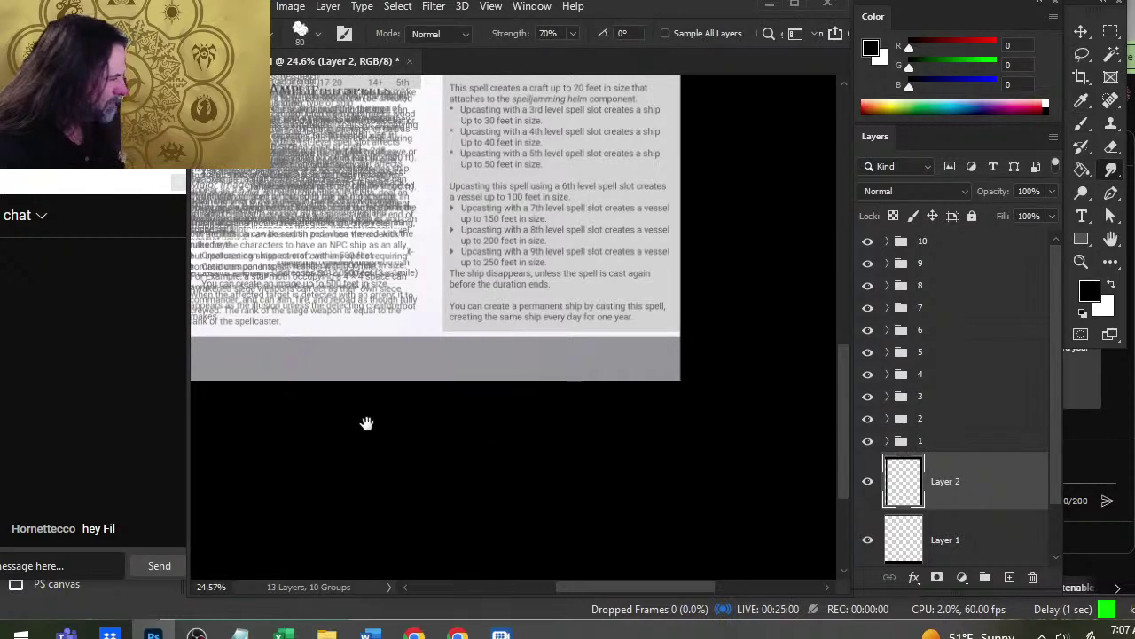
# - Paint black over the remaining white strip along the page's left margin on Layer 2
pyautogui.moveTo(368, 423); pyautogui.dragTo(647, 469)
pyautogui.press('b')
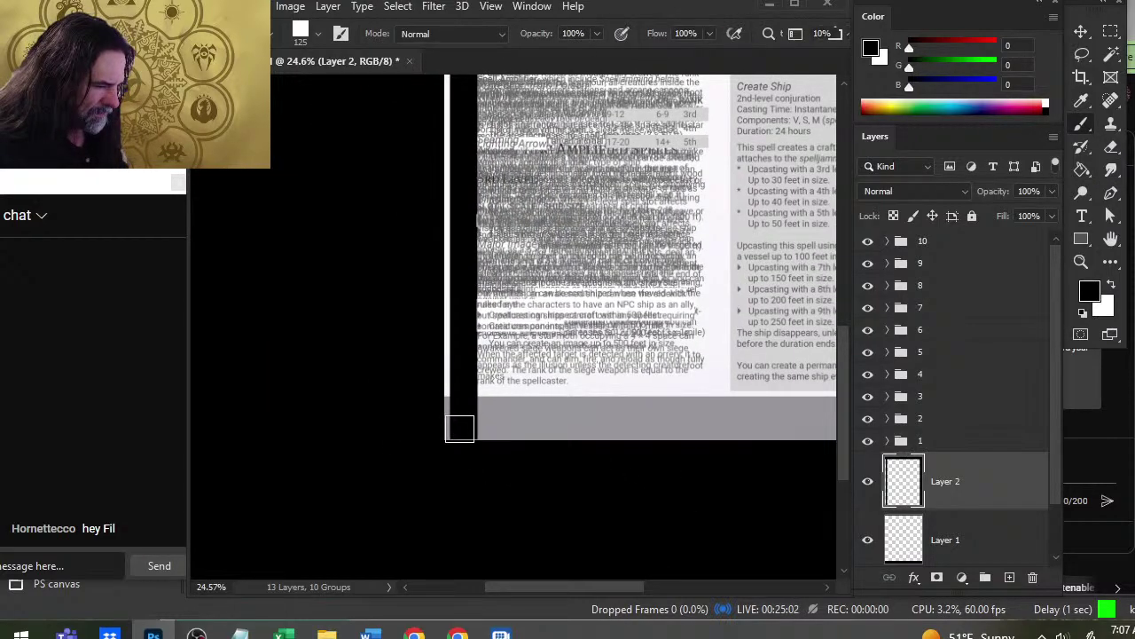
pyautogui.moveTo(457, 434)
pyautogui.mouseDown()
pyautogui.moveTo(462, 219)
pyautogui.moveTo(449, 42)
pyautogui.mouseUp()
pyautogui.moveTo(495, 529); pyautogui.dragTo(481, 160)
pyautogui.moveTo(474, 307); pyautogui.dragTo(475, 347)
pyautogui.press('r')
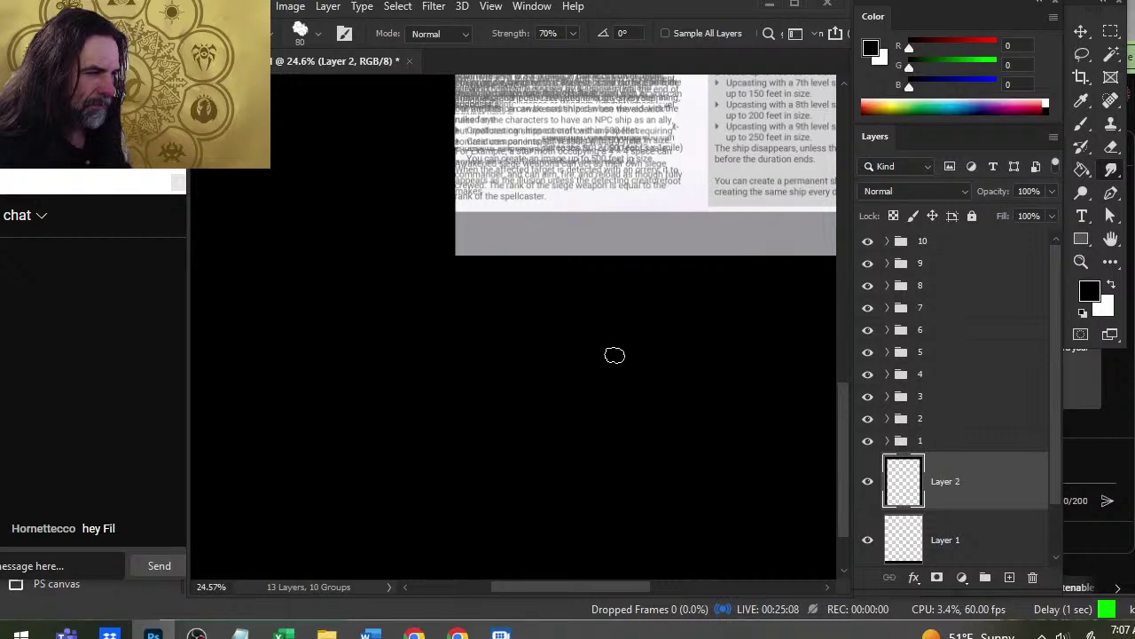
# - Raise Layer 1's opacity to 100% and merge Layer 2 down into it
pyautogui.click(949, 543)
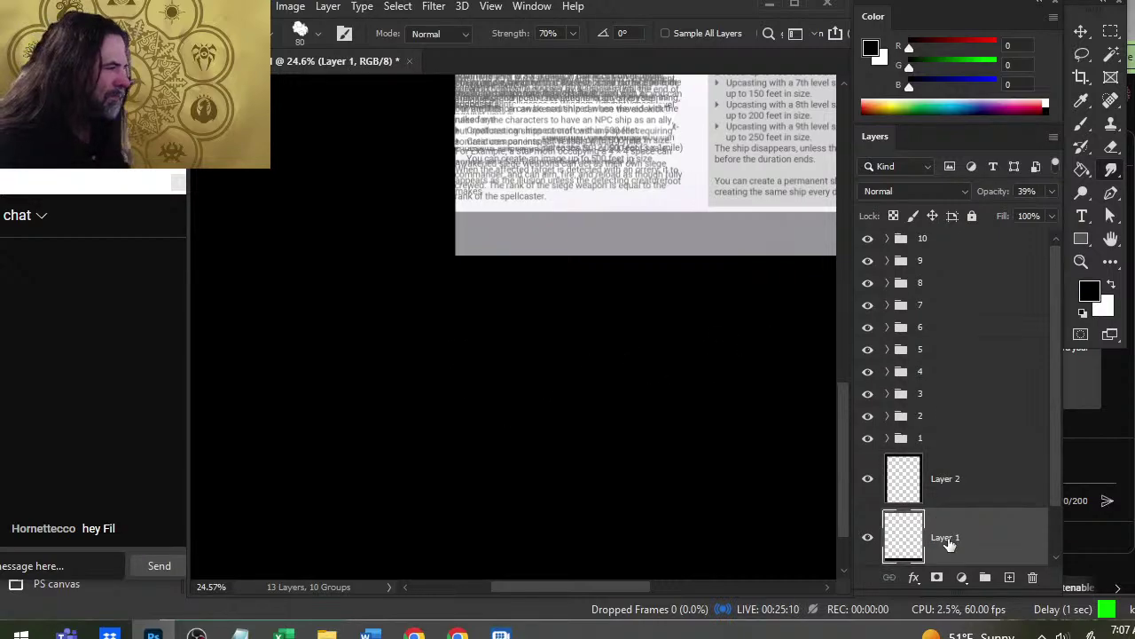
pyautogui.moveTo(548, 276); pyautogui.dragTo(471, 375)
pyautogui.press('v')
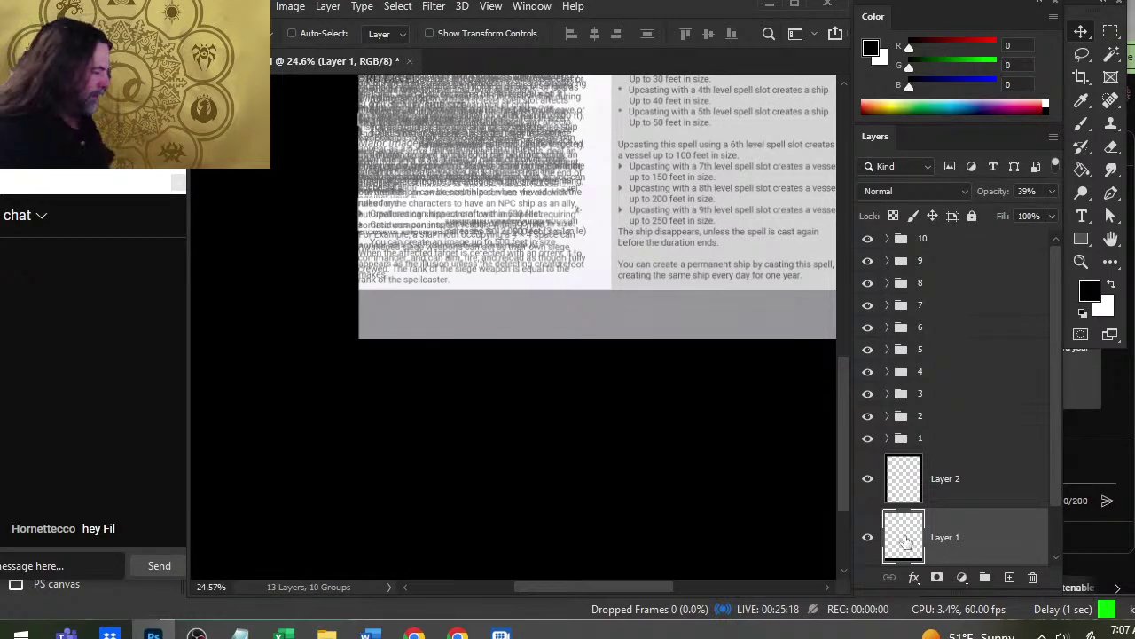
pyautogui.click(1051, 192)
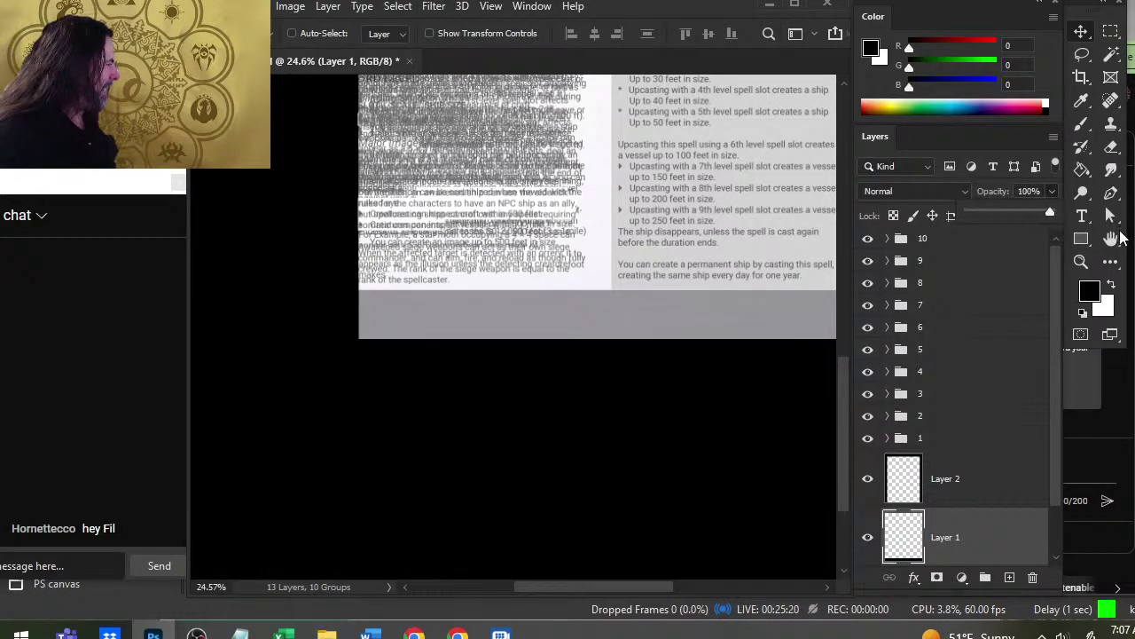
pyautogui.rightClick(976, 492)
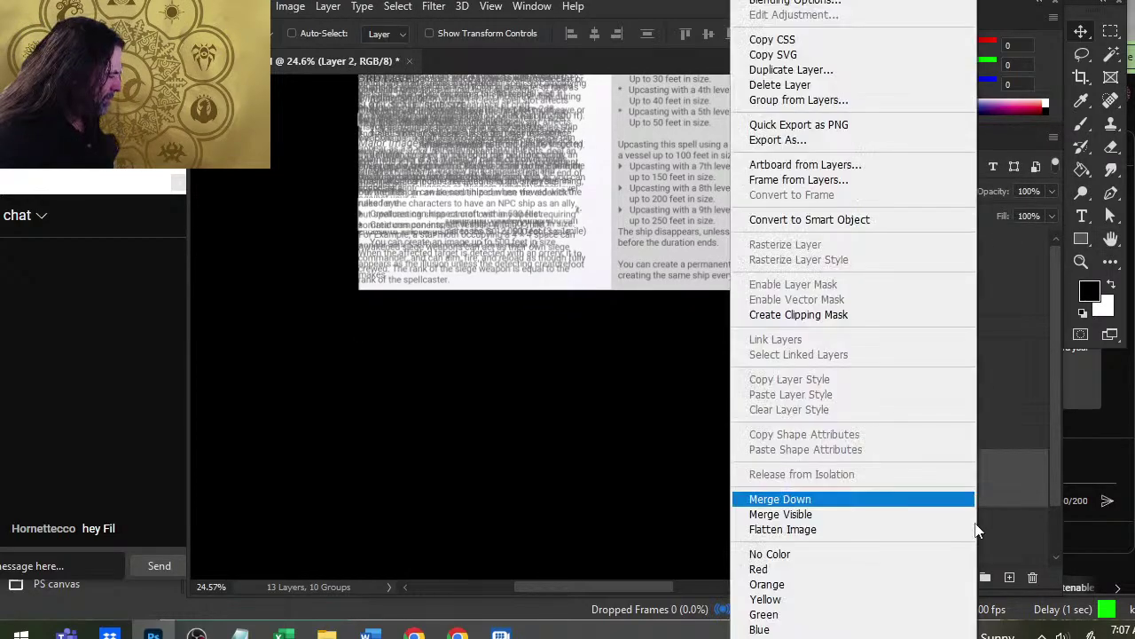
pyautogui.click(857, 500)
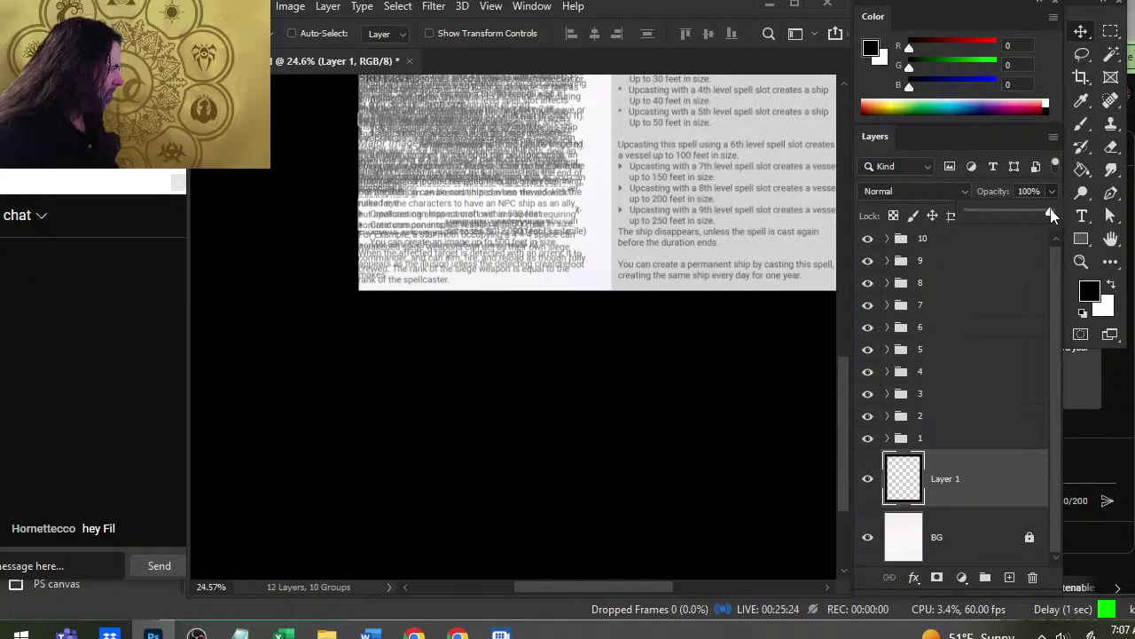
# - Set the merged margin layer's opacity to 50%, check the whole page, and save the document
pyautogui.moveTo(1051, 215); pyautogui.dragTo(1009, 212)
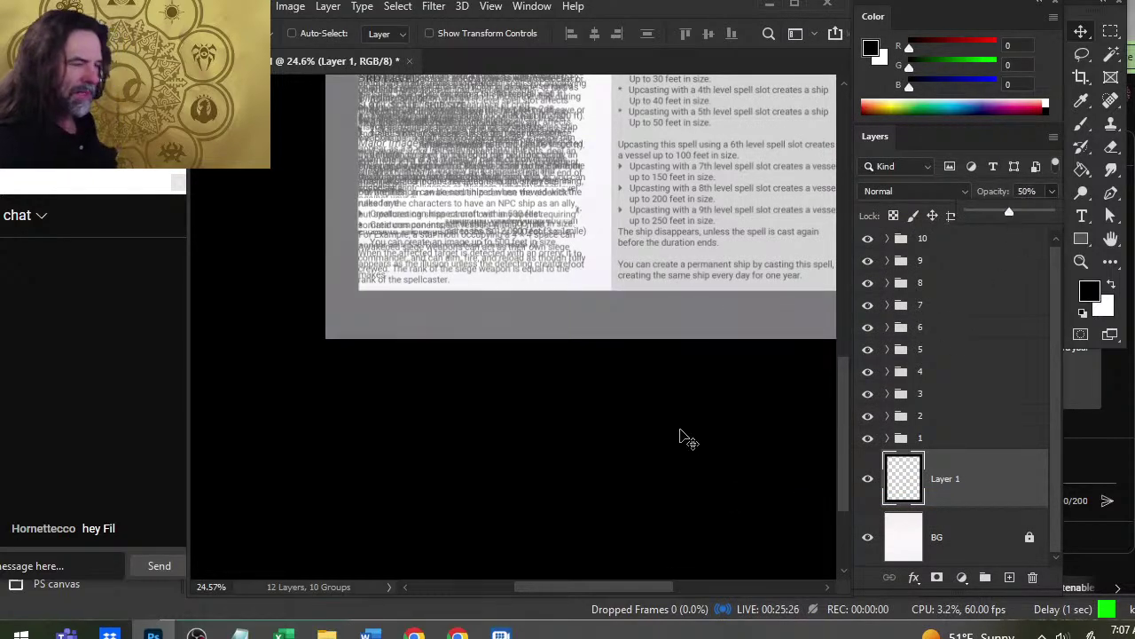
pyautogui.hotkey('ctrl', 'space')
pyautogui.moveTo(713, 442); pyautogui.dragTo(612, 435)
pyautogui.moveTo(494, 249); pyautogui.dragTo(530, 267)
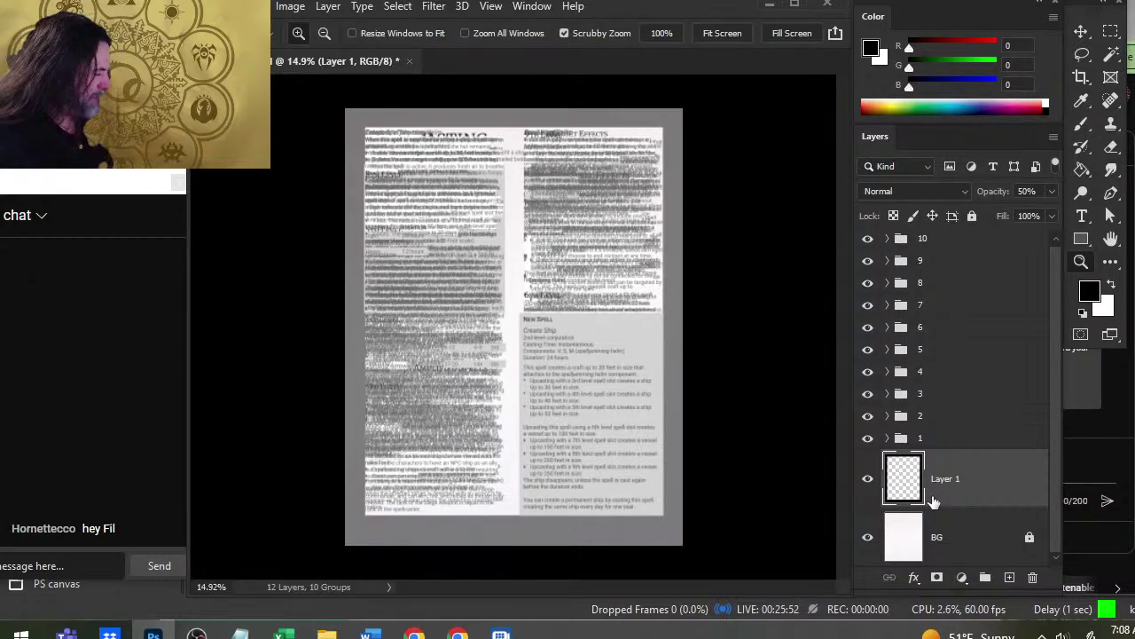
pyautogui.hotkey('ctrl', 's')
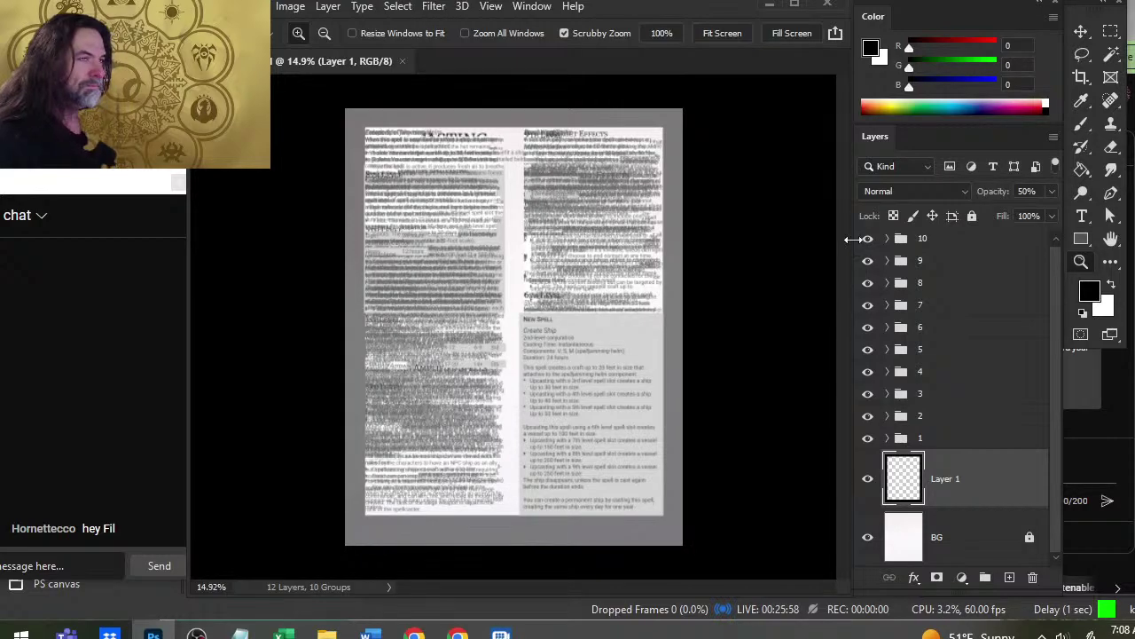
# - Hide page groups 2 to 10 and the BG layer, keeping group 1 shown above the margin layer
pyautogui.moveTo(867, 241); pyautogui.dragTo(869, 451)
pyautogui.click(868, 438)
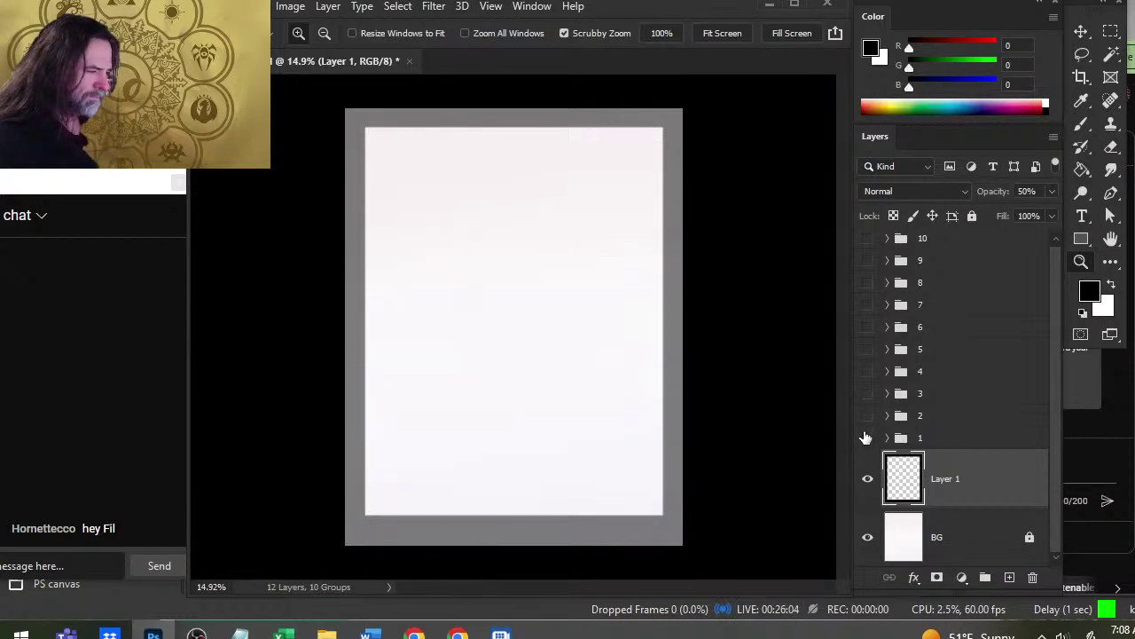
pyautogui.click(862, 432)
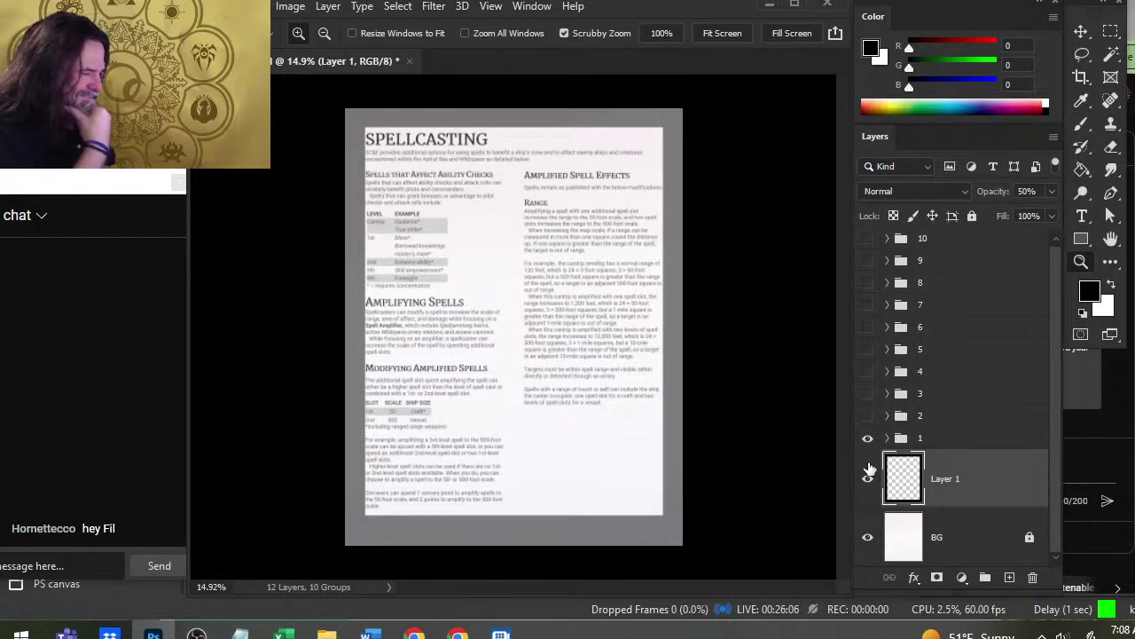
pyautogui.click(868, 539)
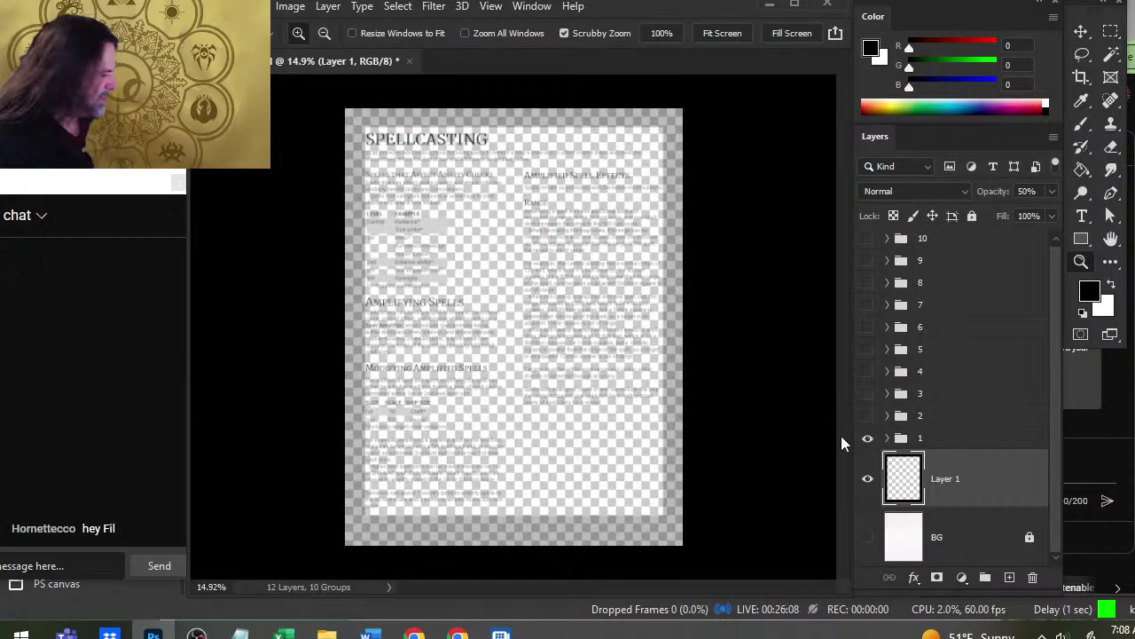
# - Hide group 1 and view page groups 2 to 5 one at a time to check their text backings
pyautogui.click(867, 438)
pyautogui.click(868, 416)
pyautogui.click(868, 416)
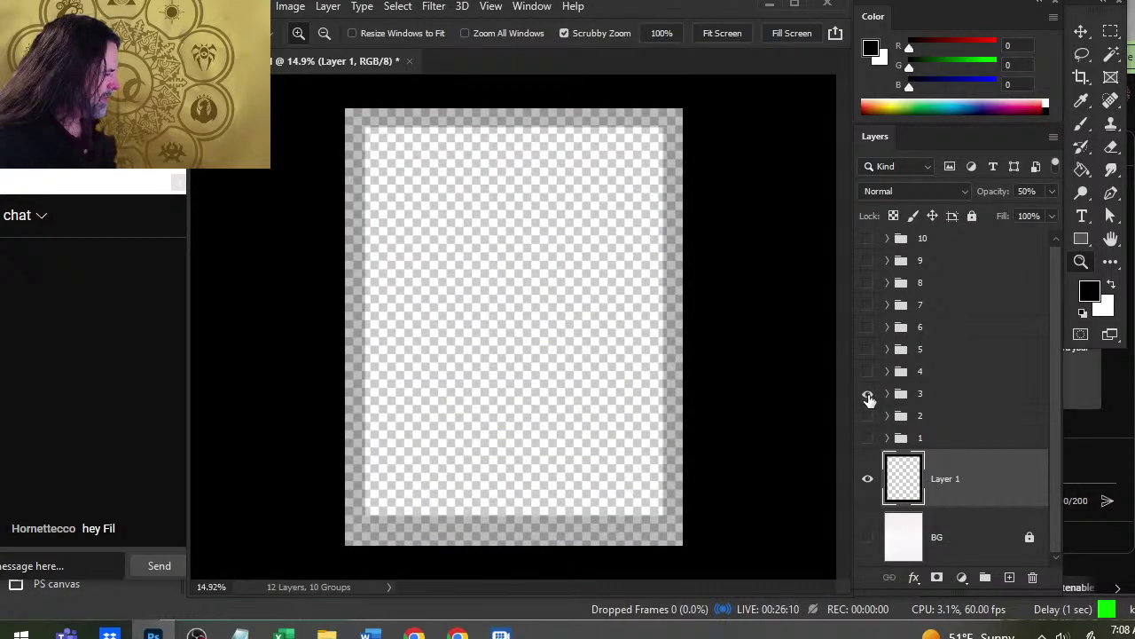
pyautogui.click(869, 393)
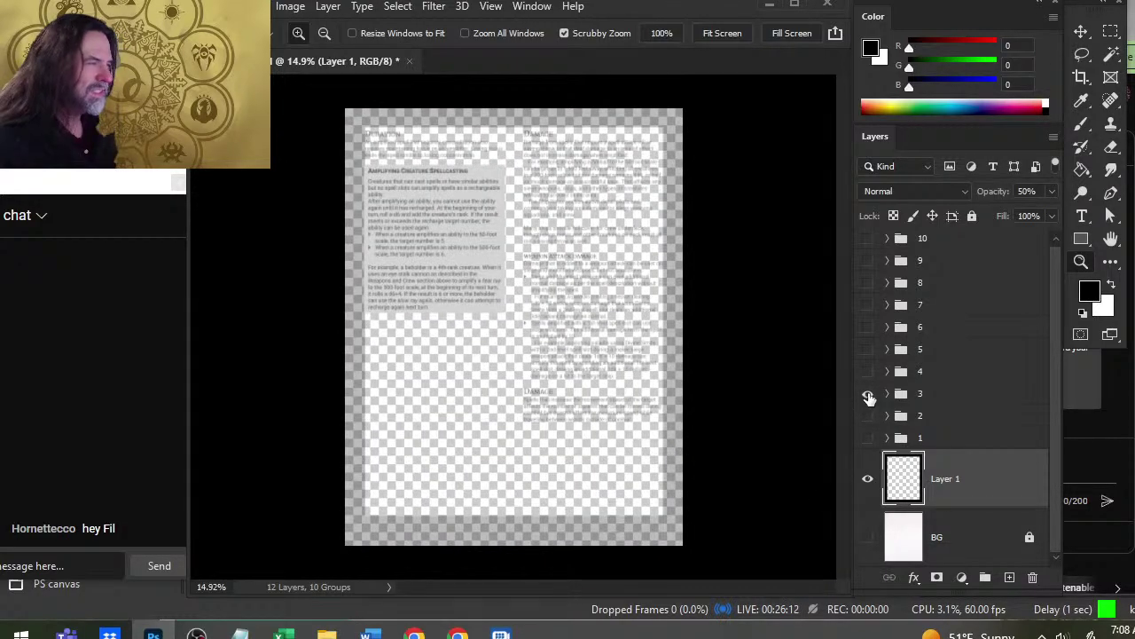
pyautogui.click(868, 394)
pyautogui.click(868, 372)
pyautogui.click(867, 372)
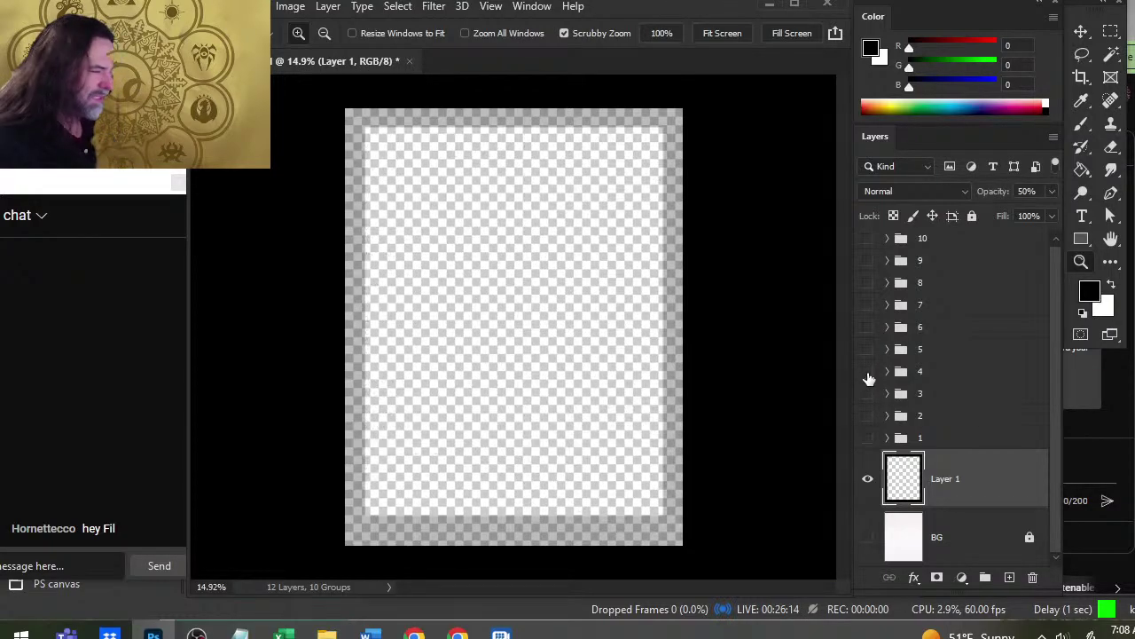
pyautogui.click(868, 350)
pyautogui.click(868, 351)
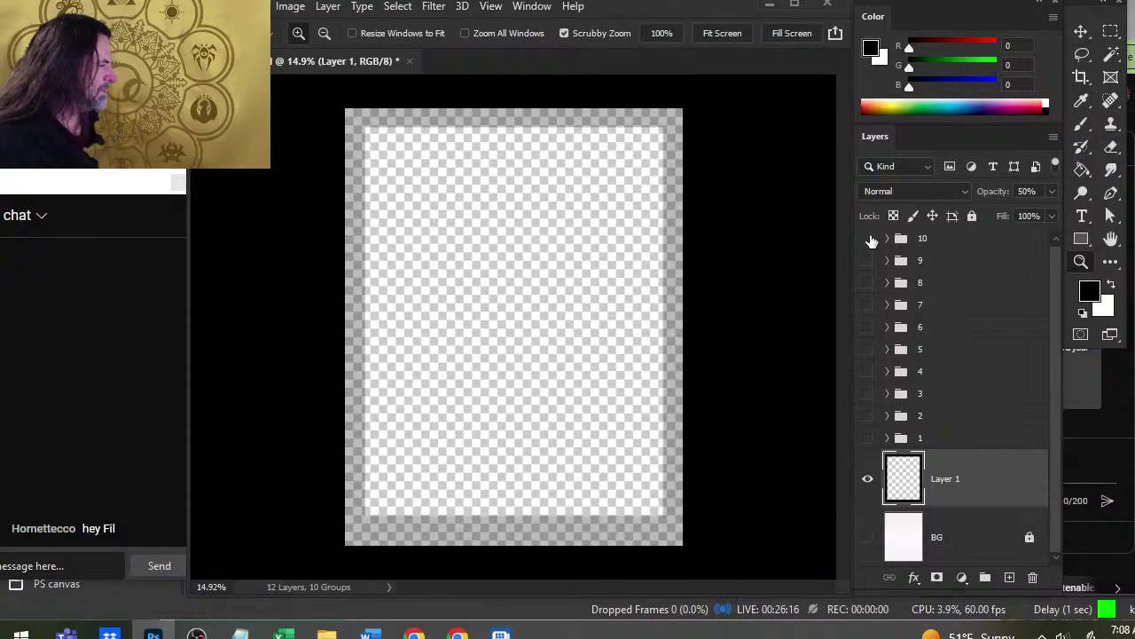
# - View page group 10, then leave only group 9 shown above the margin layer
pyautogui.click(869, 239)
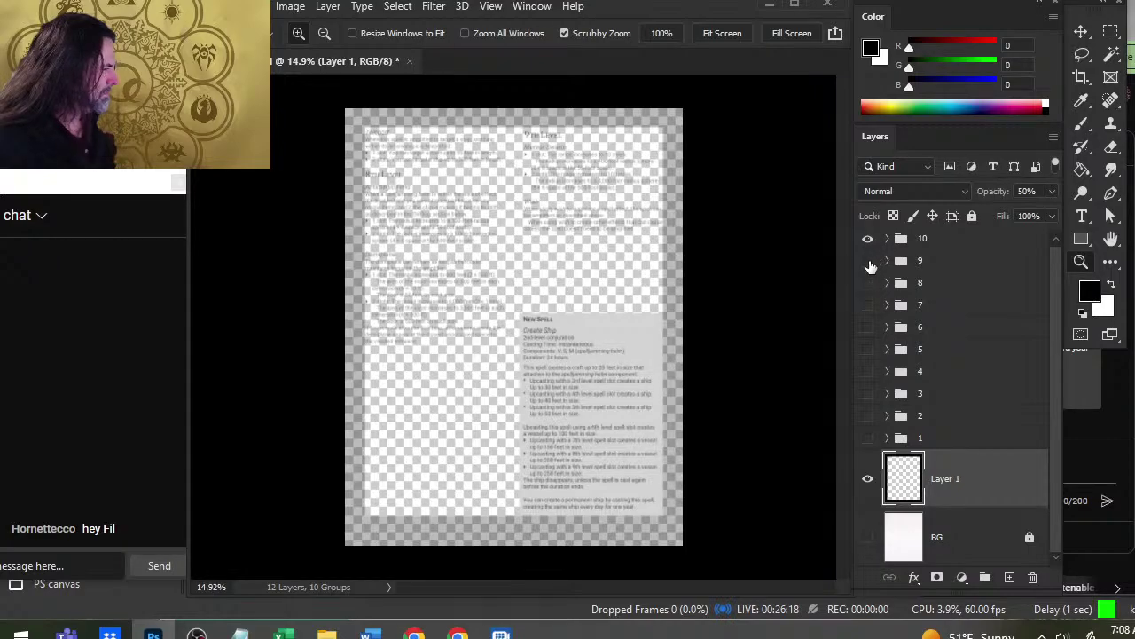
pyautogui.click(868, 261)
pyautogui.click(868, 239)
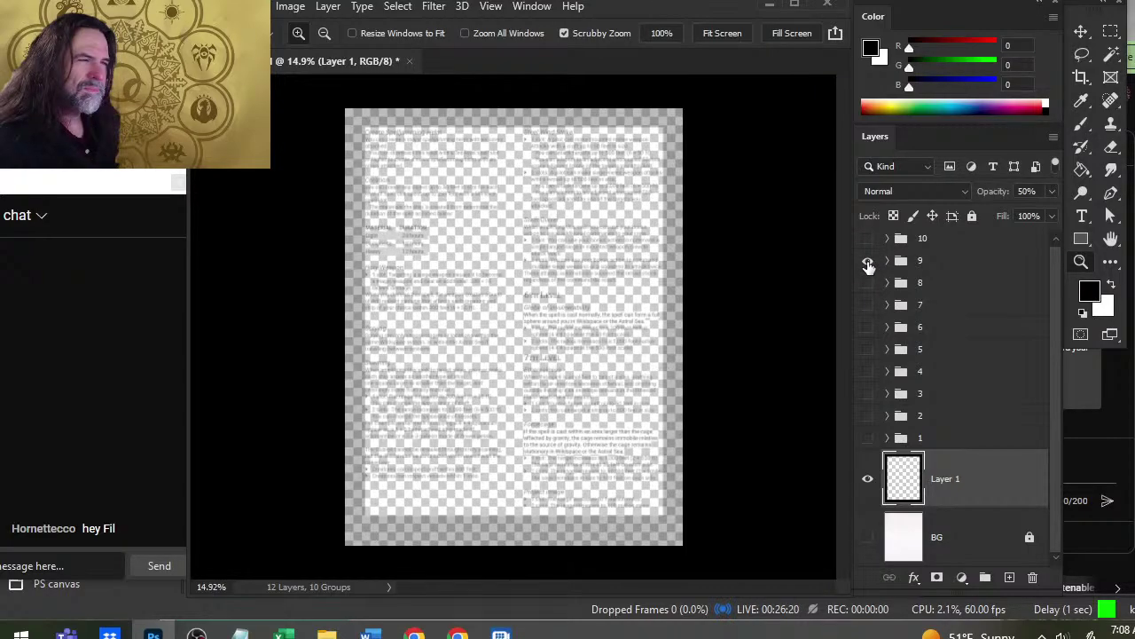
# - Examine the 6th and 7th level spell text in group 9 and glance at the Word layout document
pyautogui.moveTo(438, 246); pyautogui.dragTo(489, 266)
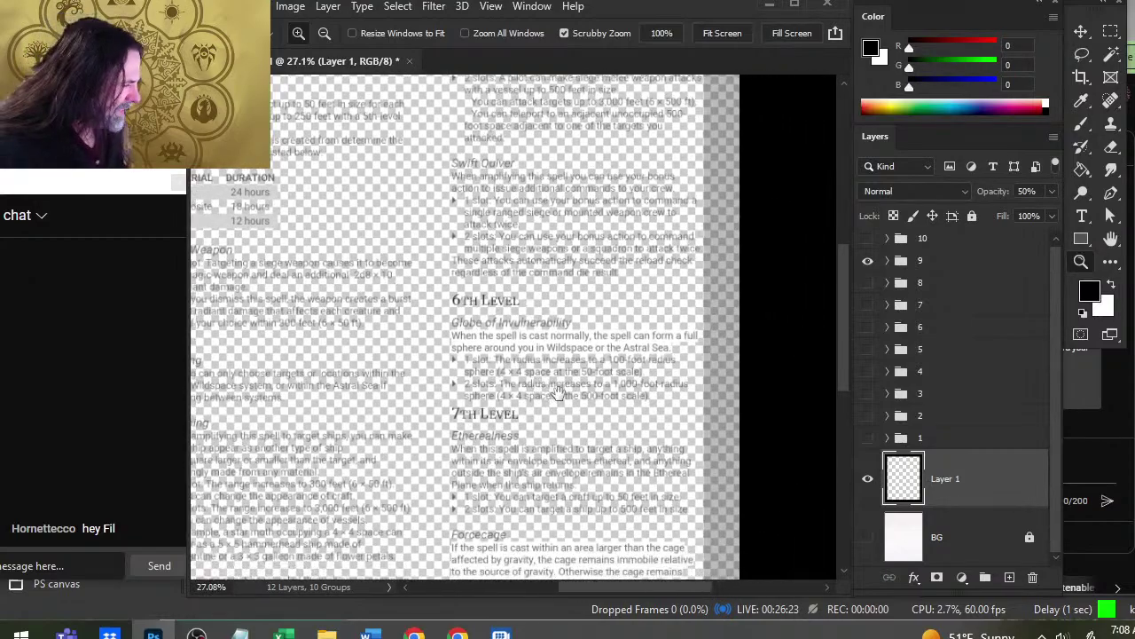
pyautogui.moveTo(557, 391); pyautogui.dragTo(543, 388)
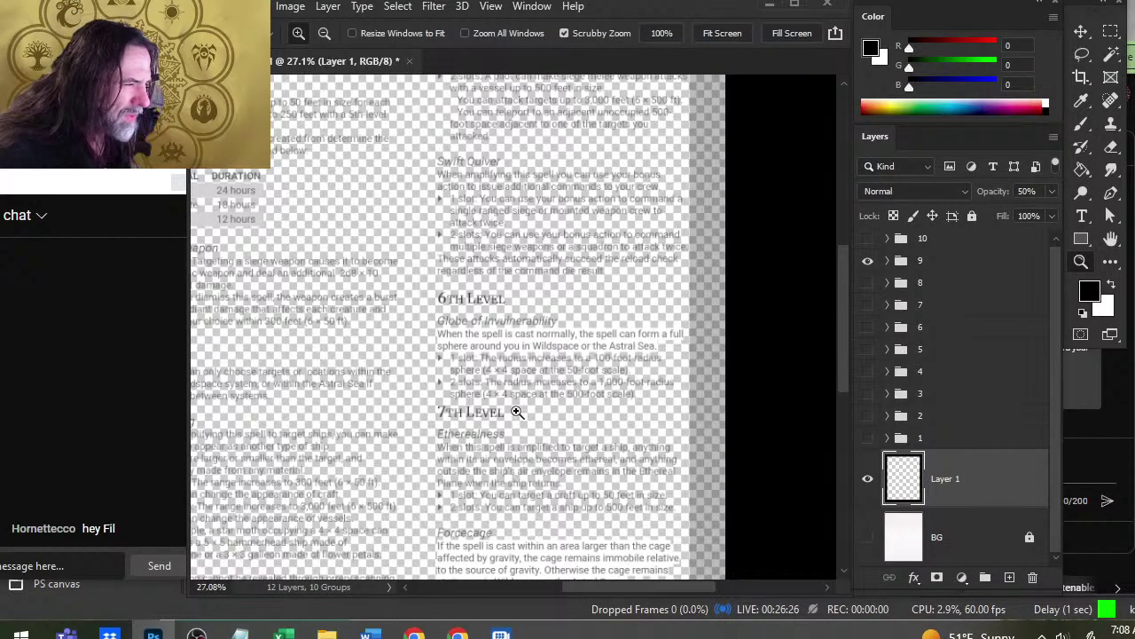
pyautogui.scroll(-3, 517, 412)
pyautogui.hotkey('alt', 'Tab')
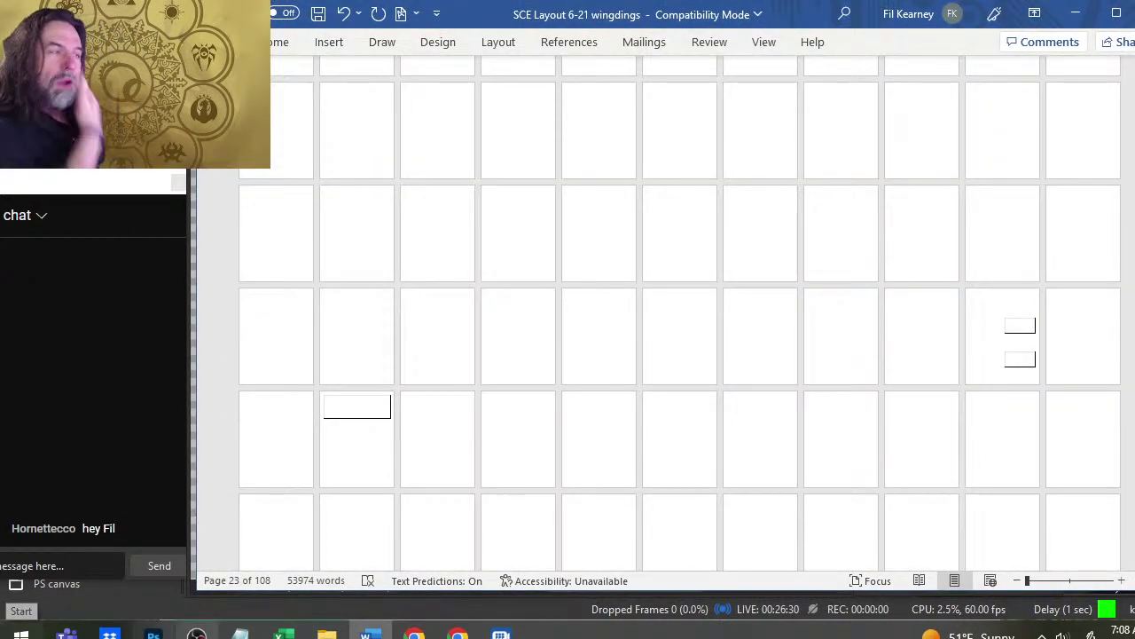
pyautogui.hotkey('alt', 'Tab')
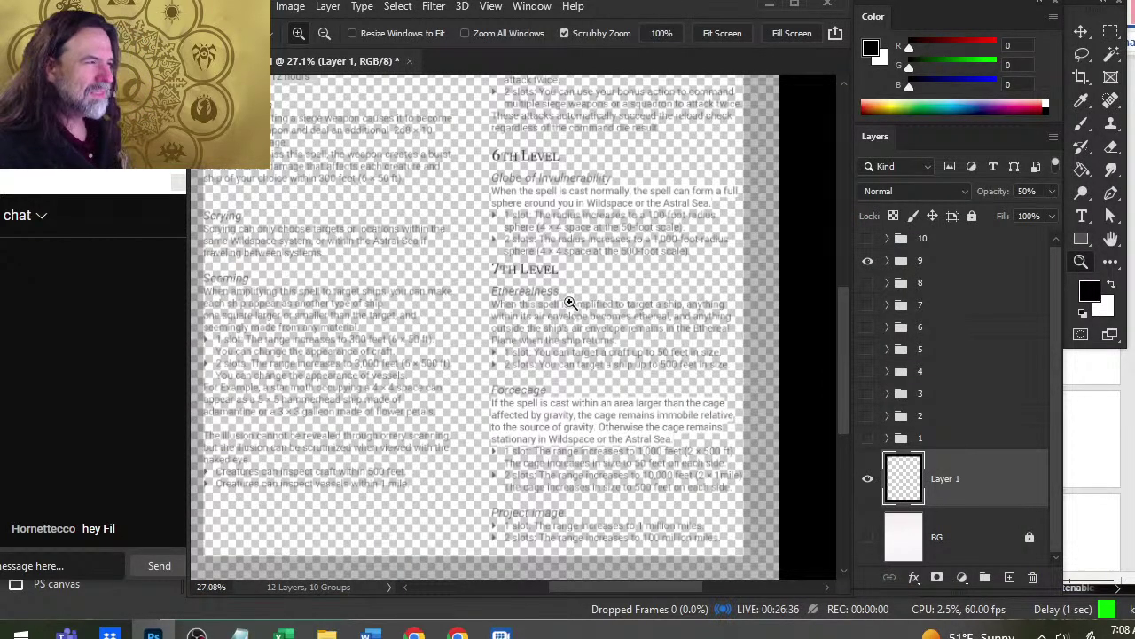
# - Sample the white backing and the page text grey around the Globe of Invulnerability description, and swap foreground and background colours
pyautogui.moveTo(573, 206); pyautogui.dragTo(659, 195)
pyautogui.press('b')
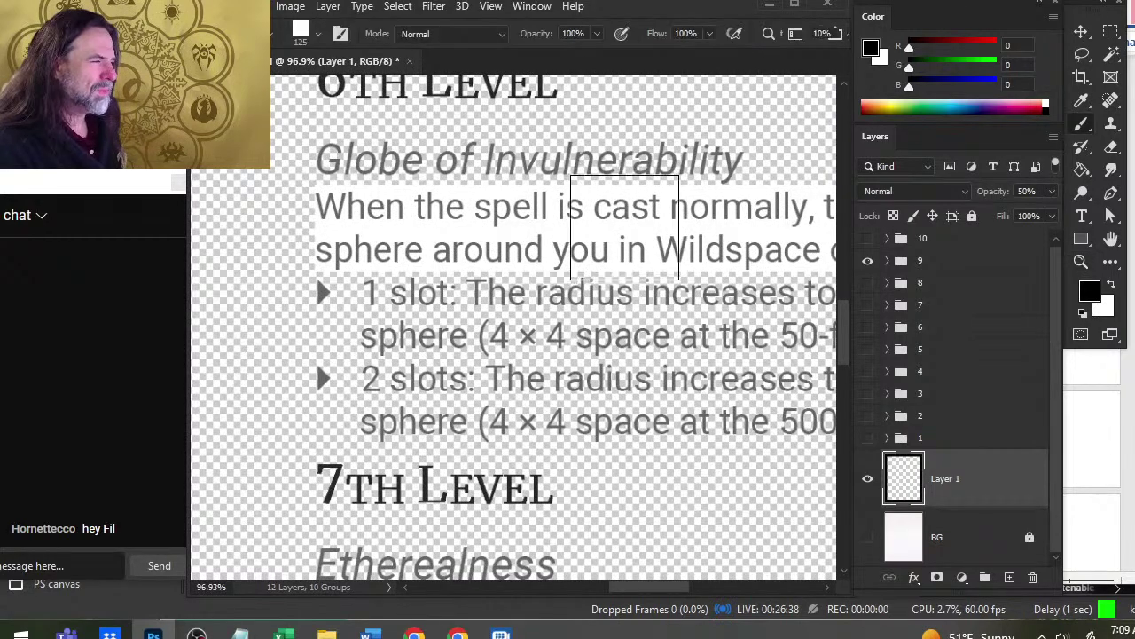
pyautogui.keyDown('alt'); pyautogui.click(614, 219); pyautogui.keyUp('alt')
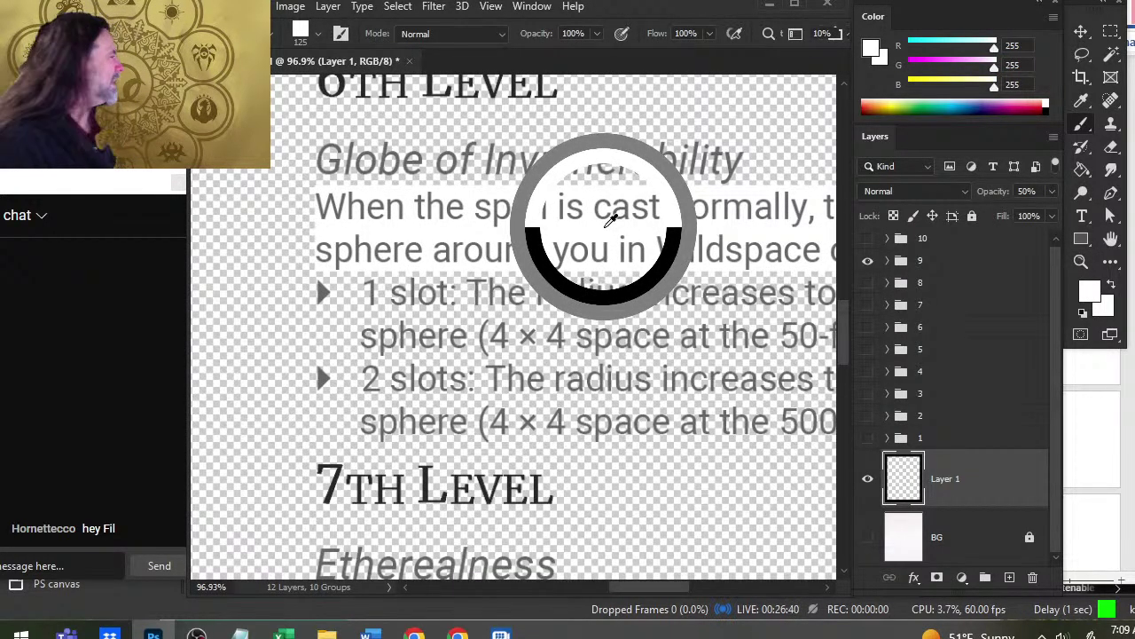
pyautogui.moveTo(612, 220); pyautogui.dragTo(605, 195)
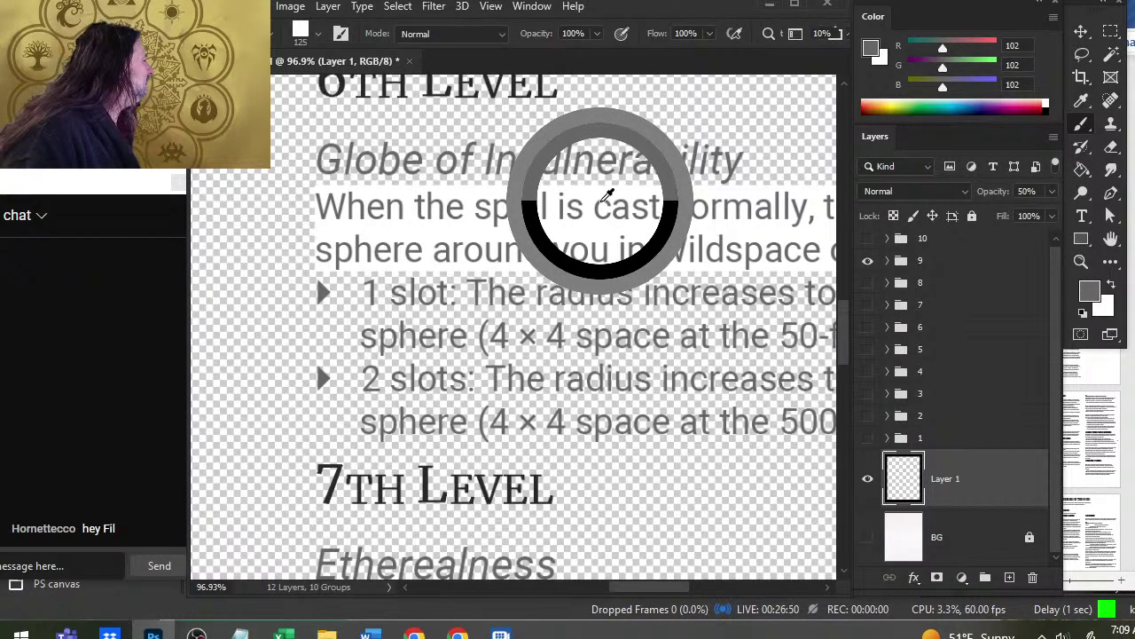
pyautogui.moveTo(607, 195); pyautogui.dragTo(604, 190)
pyautogui.press('x')
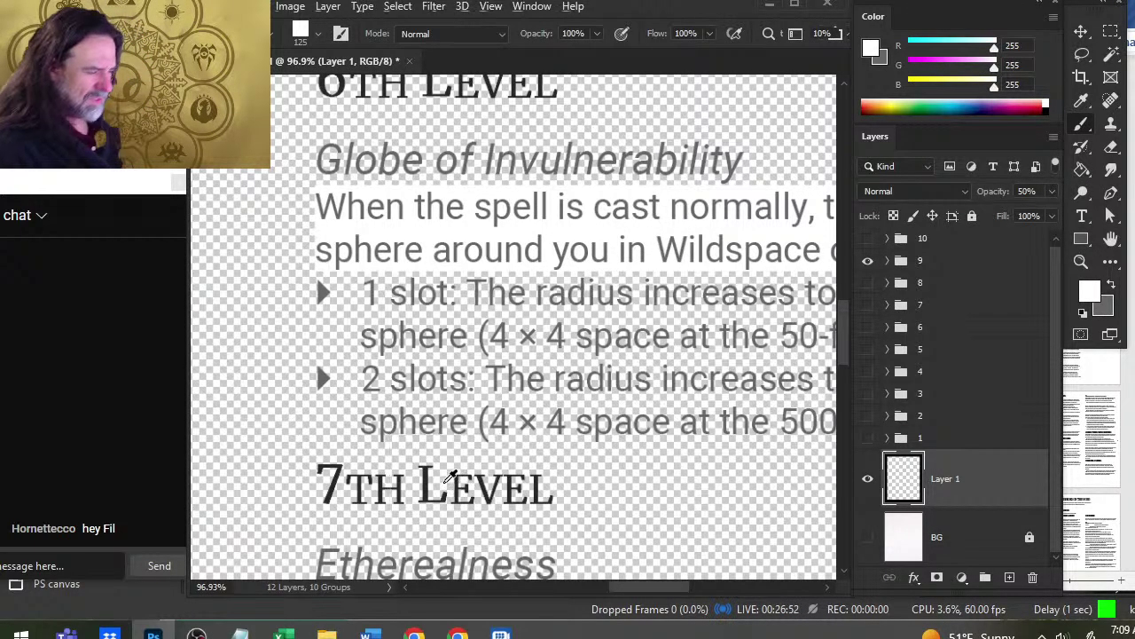
# - Sample the grey of the "2 slots" bullet text under Globe of Invulnerability as the foreground colour
pyautogui.moveTo(449, 476); pyautogui.dragTo(382, 373)
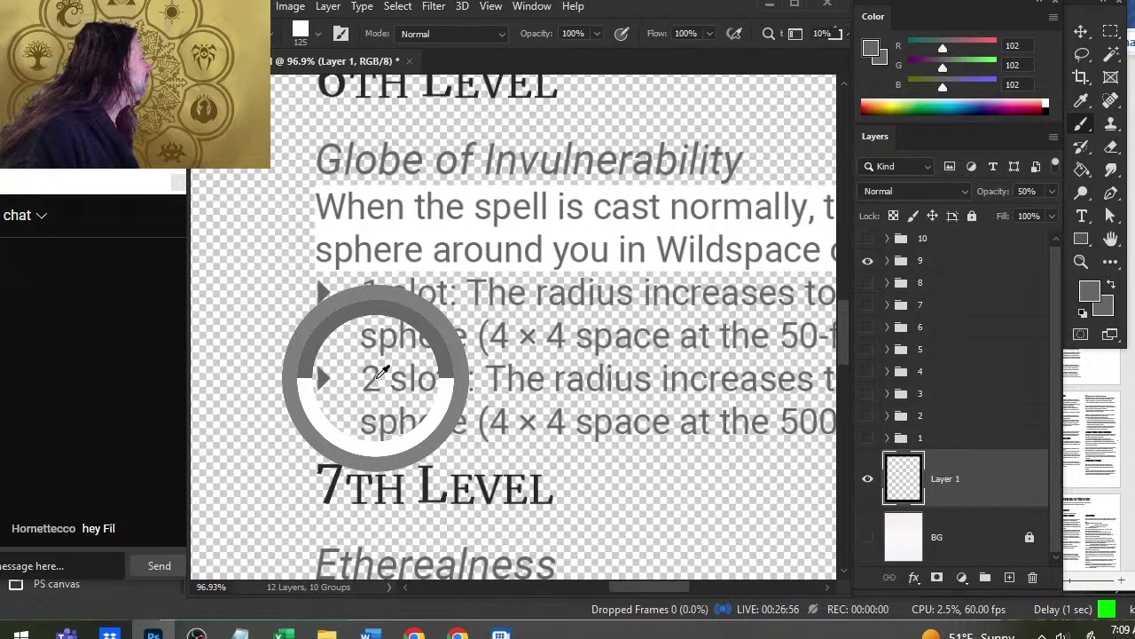
pyautogui.moveTo(381, 372); pyautogui.dragTo(377, 379)
pyautogui.moveTo(599, 467); pyautogui.dragTo(650, 552)
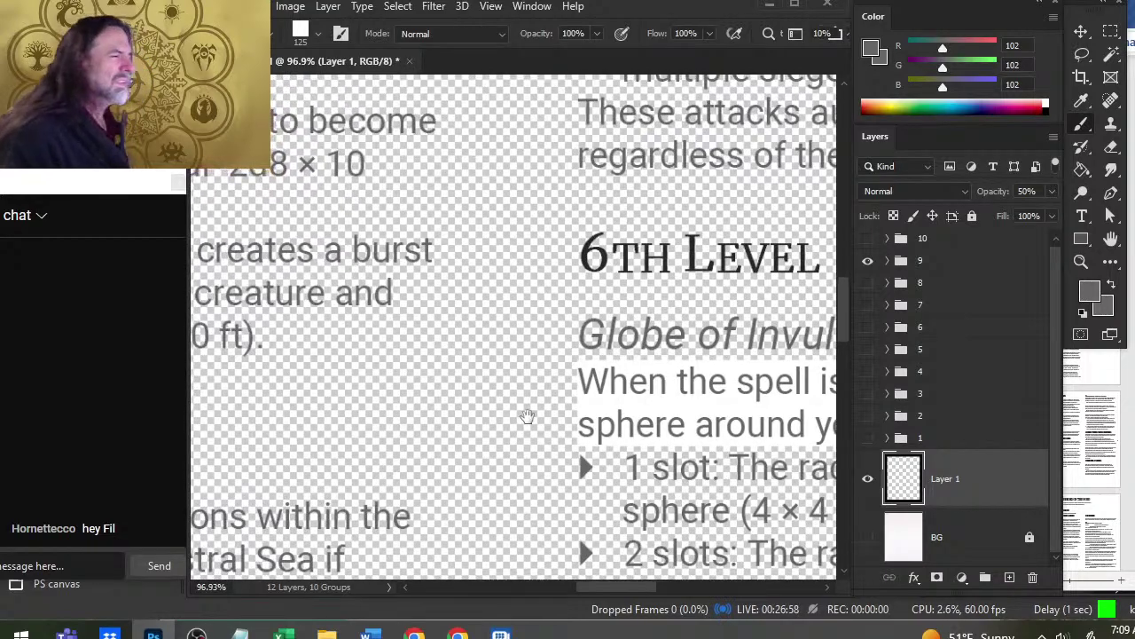
# - Examine the text and backing on group 9's page from Holy Weapon across to Globe of Invulnerability and Forcecage
pyautogui.moveTo(392, 310)
pyautogui.mouseDown()
pyautogui.moveTo(752, 357)
pyautogui.moveTo(638, 350)
pyautogui.mouseUp()
pyautogui.press('z')
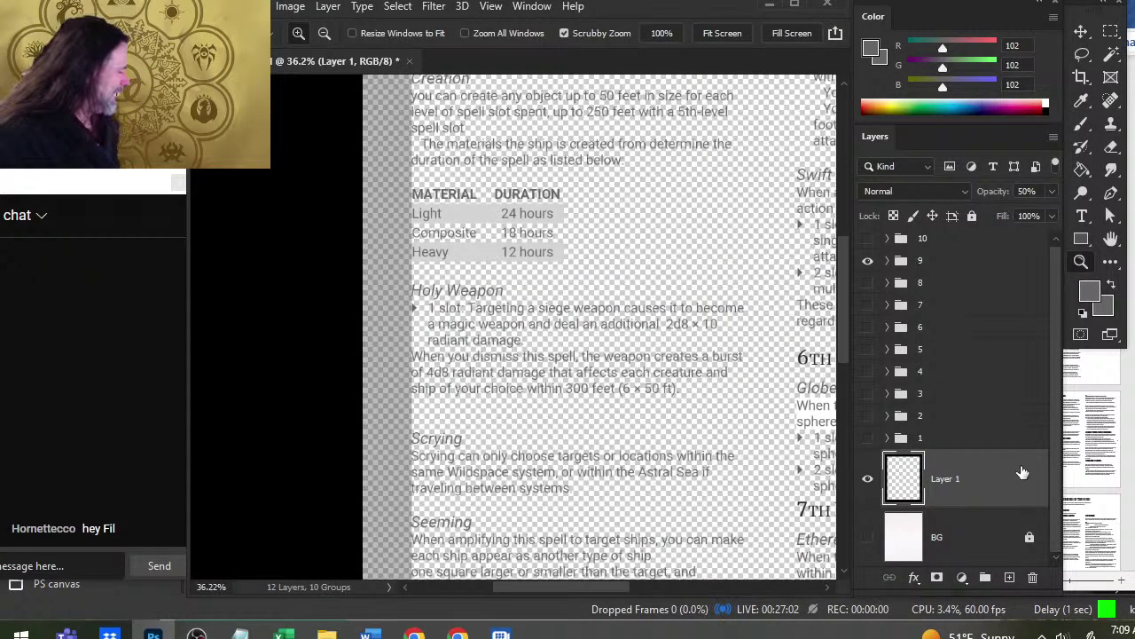
pyautogui.moveTo(731, 348); pyautogui.dragTo(551, 306)
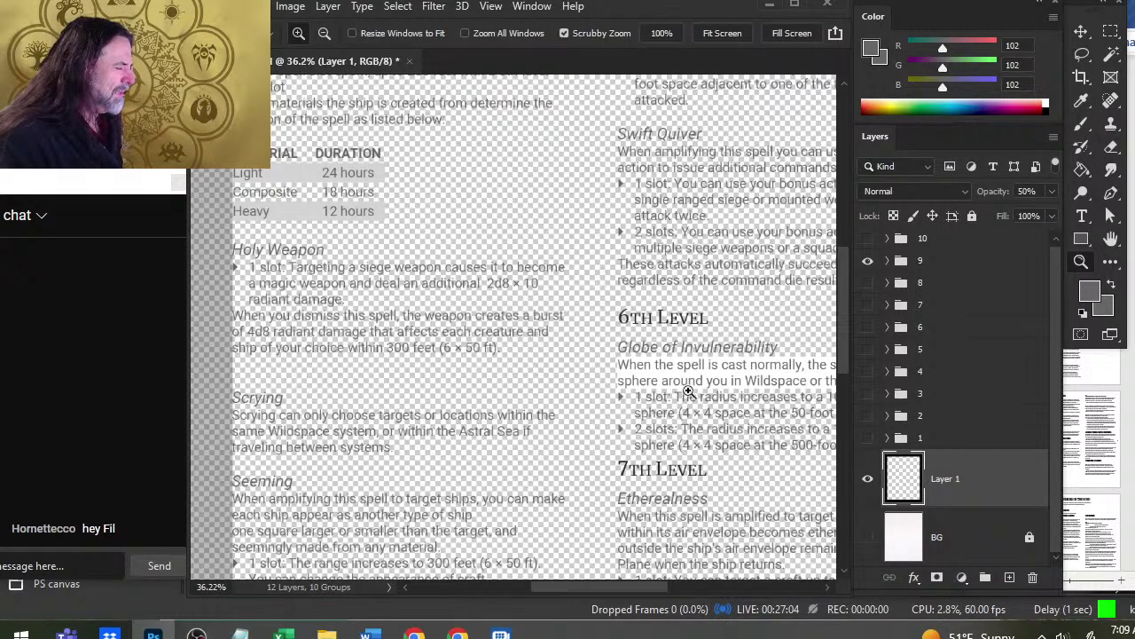
pyautogui.moveTo(729, 420); pyautogui.dragTo(554, 328)
pyautogui.scroll(1, 953, 391)
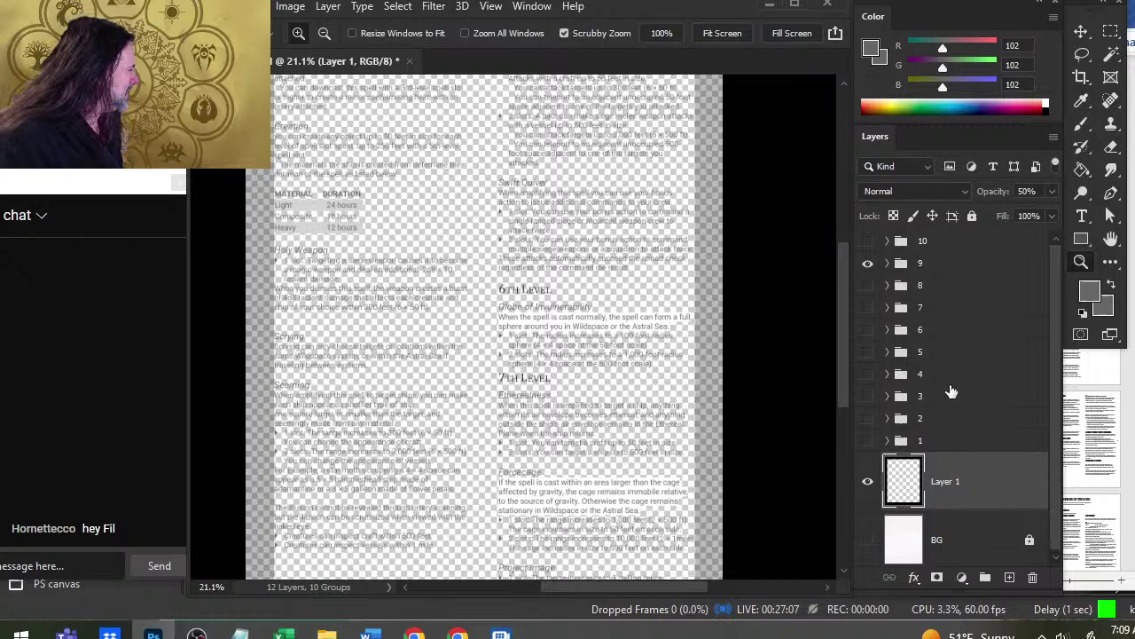
# - Hide group 9 and show group 10 to check its 8th and 9th level spell page
pyautogui.click(871, 264)
pyautogui.click(867, 243)
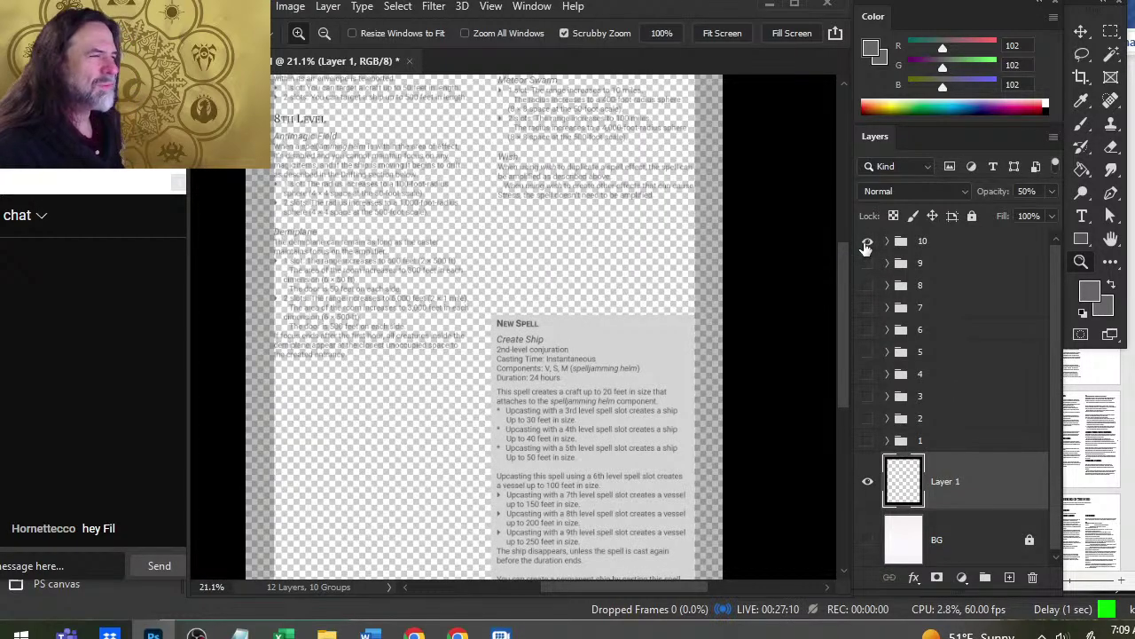
pyautogui.scroll(1, 648, 343)
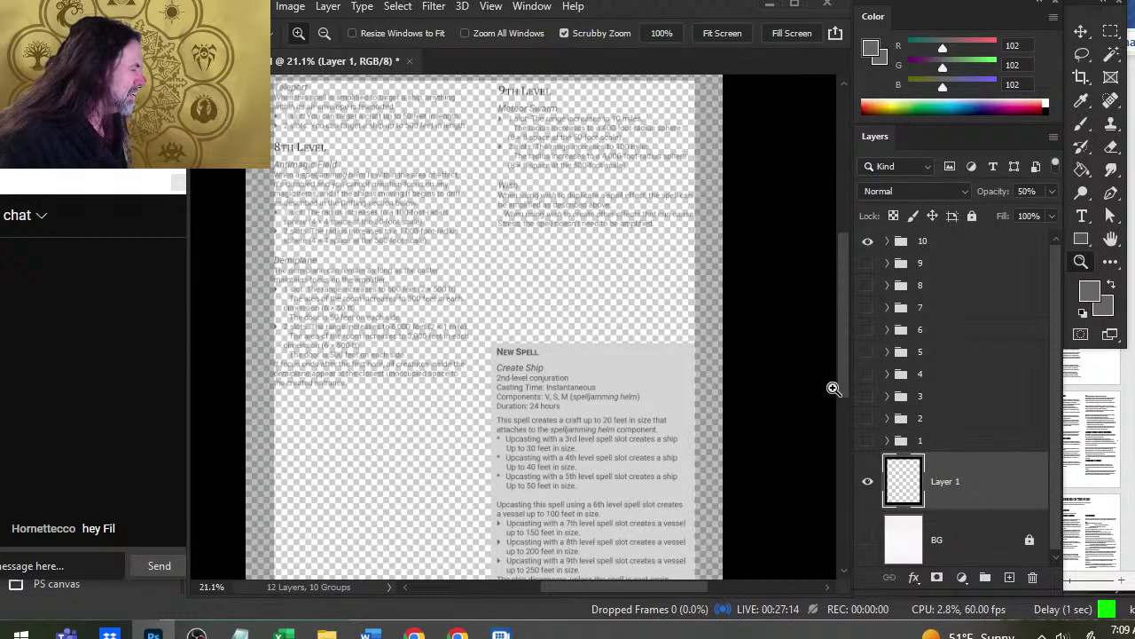
# - Show group 8 in place of group 10 and sample the colour of the Staggering Smite description above 5th Level
pyautogui.click(866, 241)
pyautogui.click(868, 285)
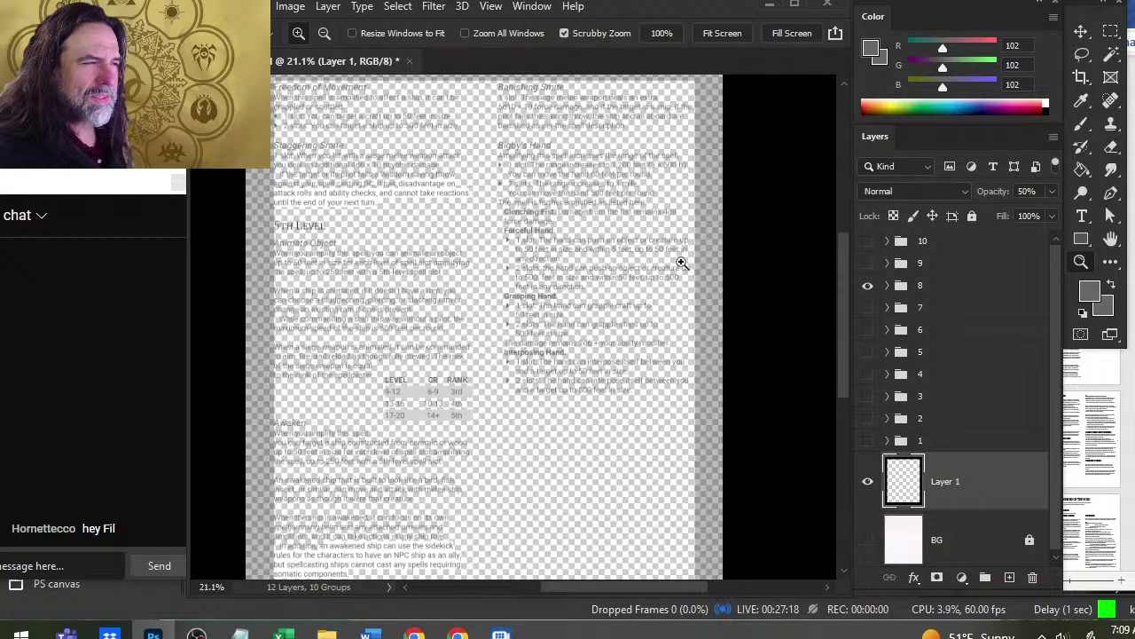
pyautogui.moveTo(295, 200); pyautogui.dragTo(434, 228)
pyautogui.press('b')
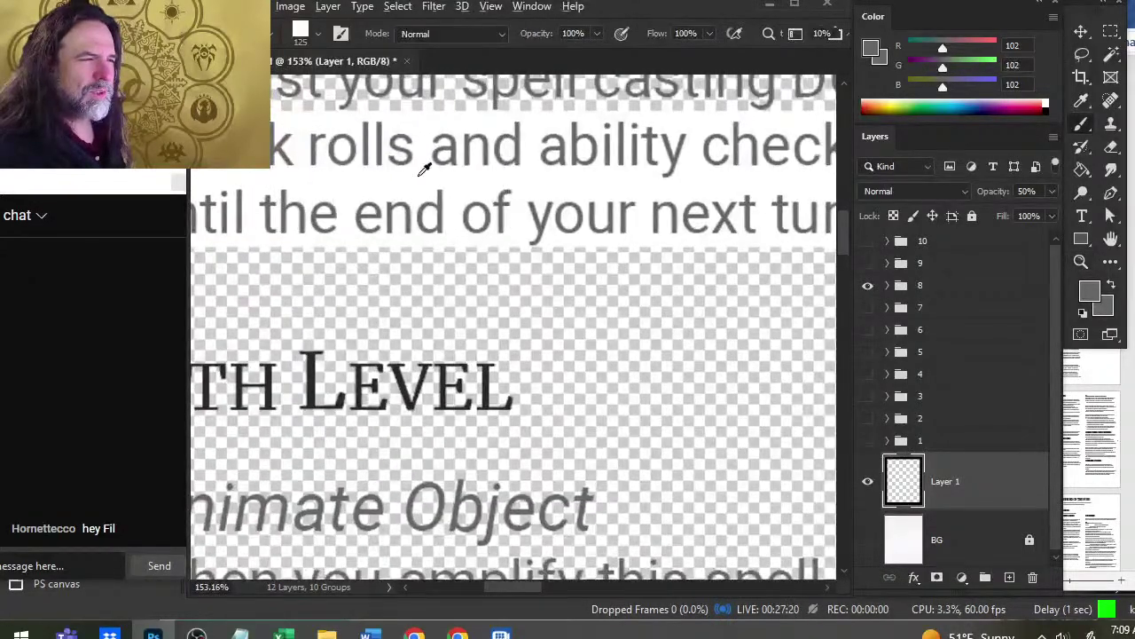
pyautogui.keyDown('alt'); pyautogui.click(416, 180); pyautogui.keyUp('alt')
pyautogui.moveTo(421, 176); pyautogui.dragTo(476, 131)
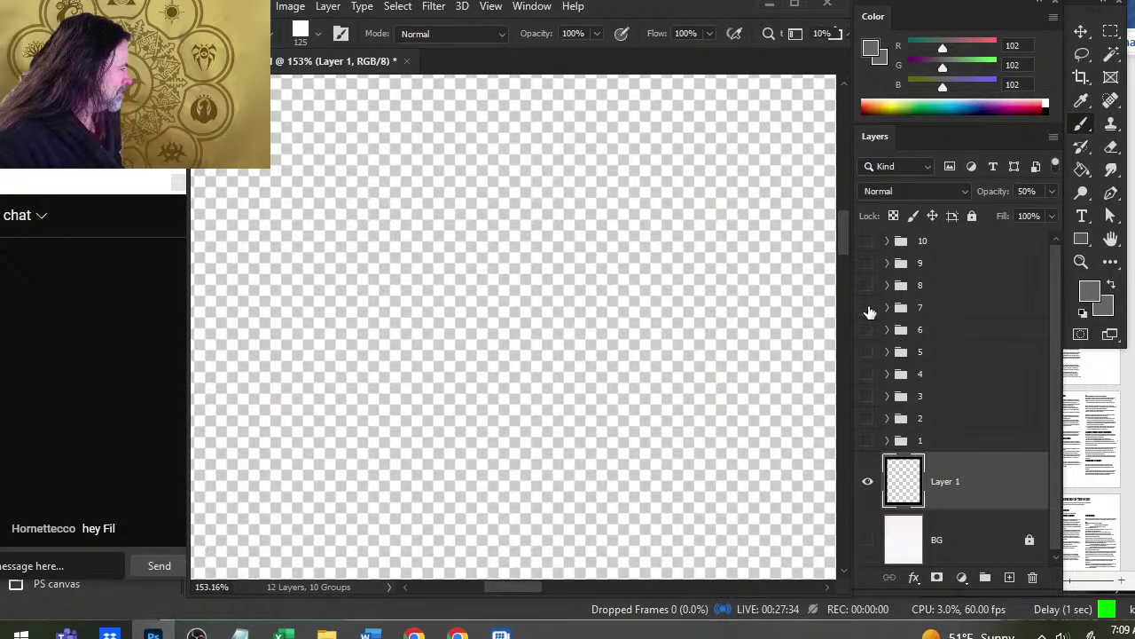
# - Show page group 7 alone above the margin layer to check its Leomund's Tiny Hut and Sending text
pyautogui.press('z')
pyautogui.moveTo(759, 321); pyautogui.dragTo(486, 326)
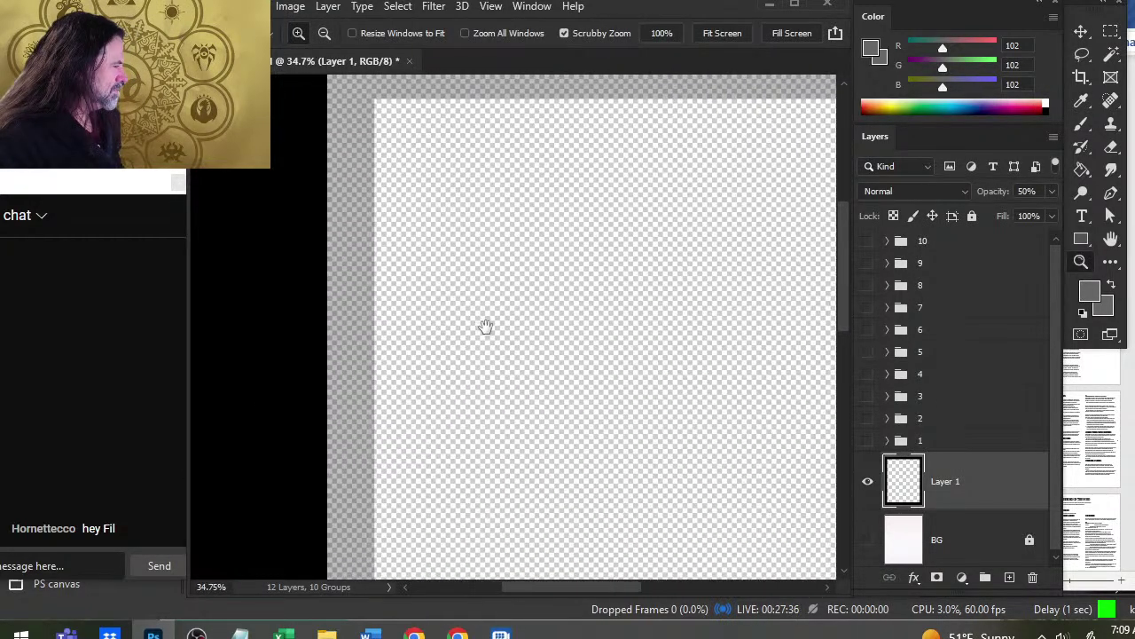
pyautogui.click(868, 308)
pyautogui.moveTo(824, 337); pyautogui.dragTo(570, 360)
# - Switch to the Word layout document and look through its spell pages to the Teleport and 8th Level page
pyautogui.hotkey('alt', 'Tab')
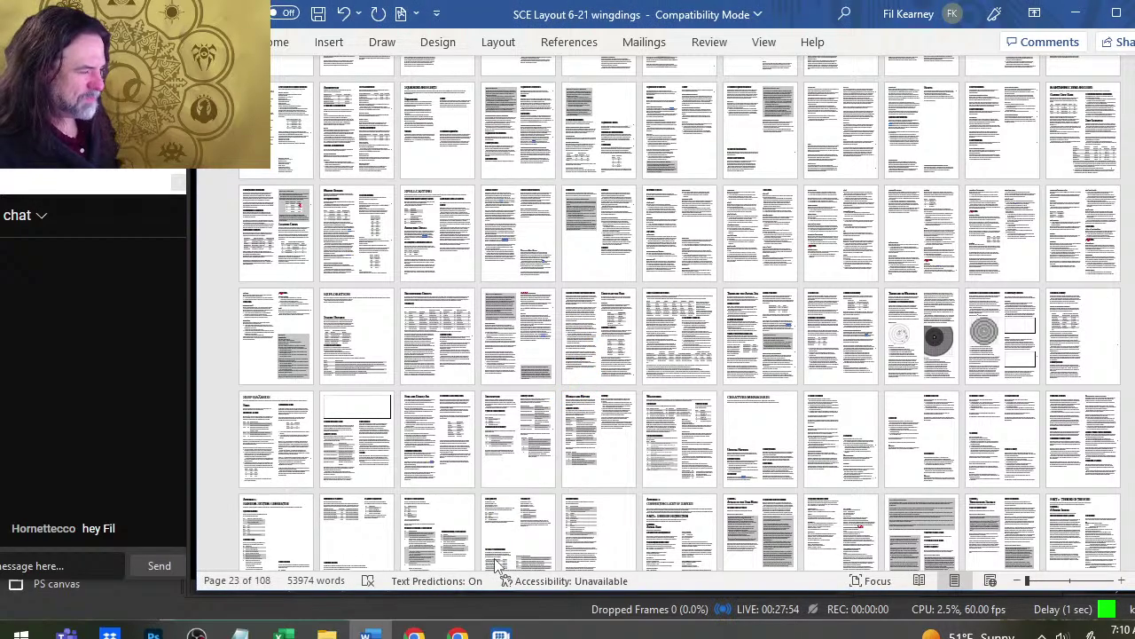
pyautogui.scroll(1, 501, 342)
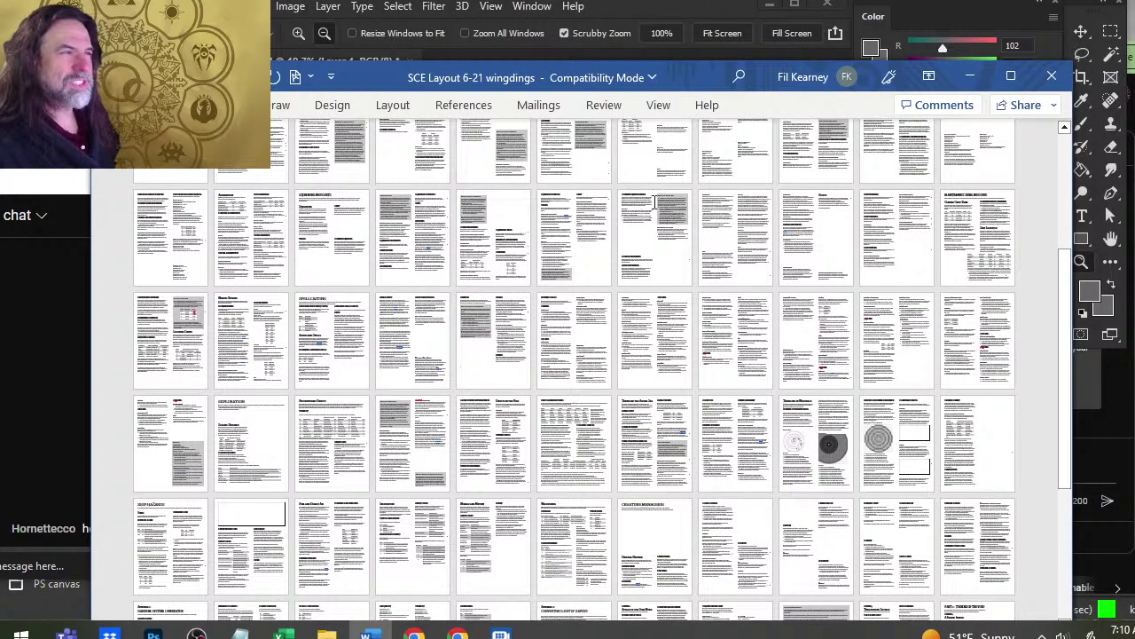
pyautogui.moveTo(374, 78); pyautogui.dragTo(479, 19)
pyautogui.keyDown('ctrl'); pyautogui.scroll(4, 468, 183); pyautogui.keyUp('ctrl')
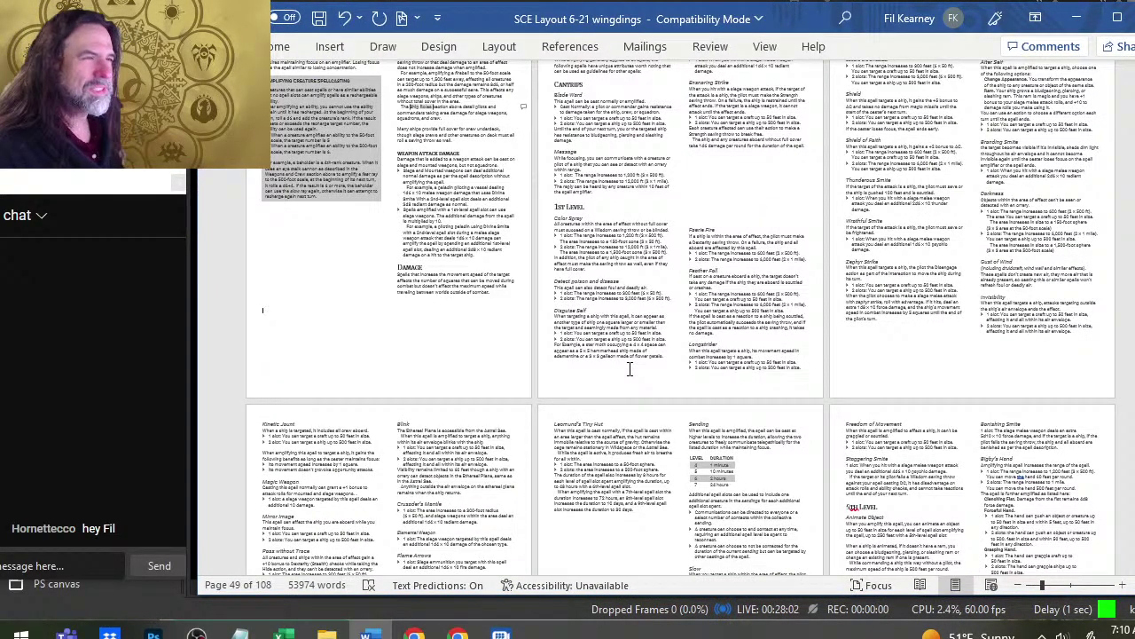
pyautogui.scroll(3, 630, 368)
pyautogui.scroll(-10, 634, 359)
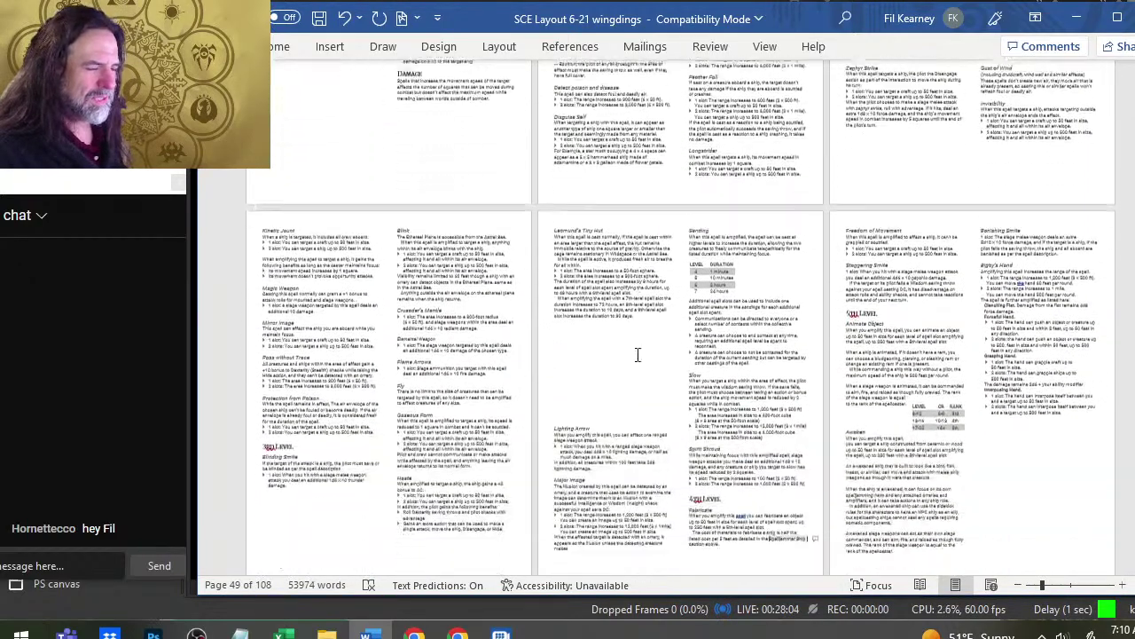
pyautogui.scroll(-8, 644, 355)
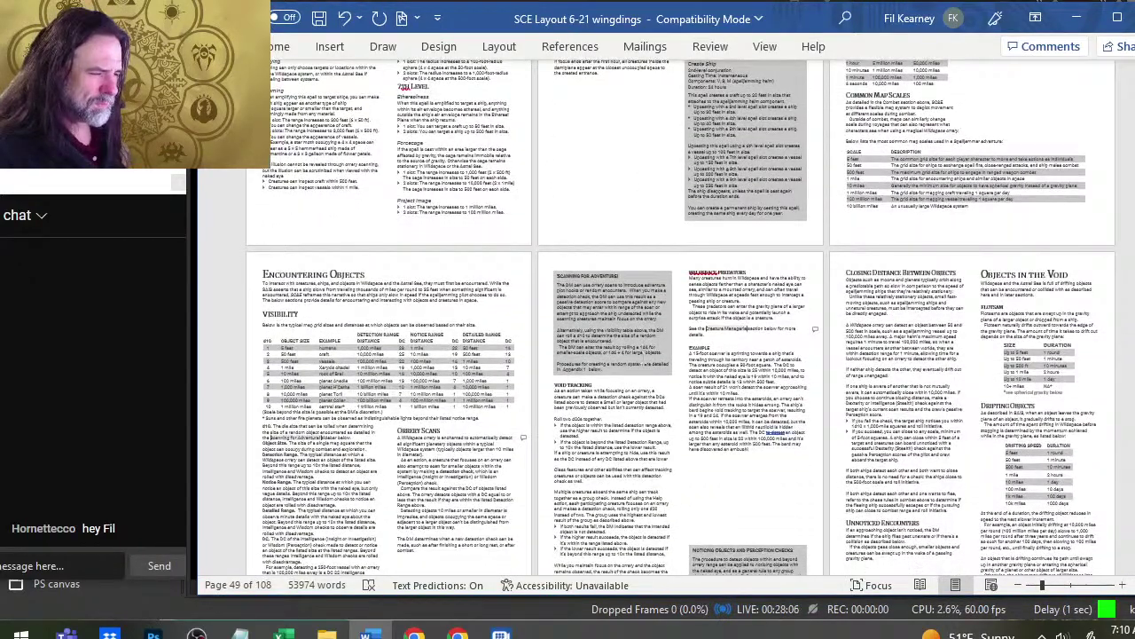
pyautogui.scroll(6, 646, 362)
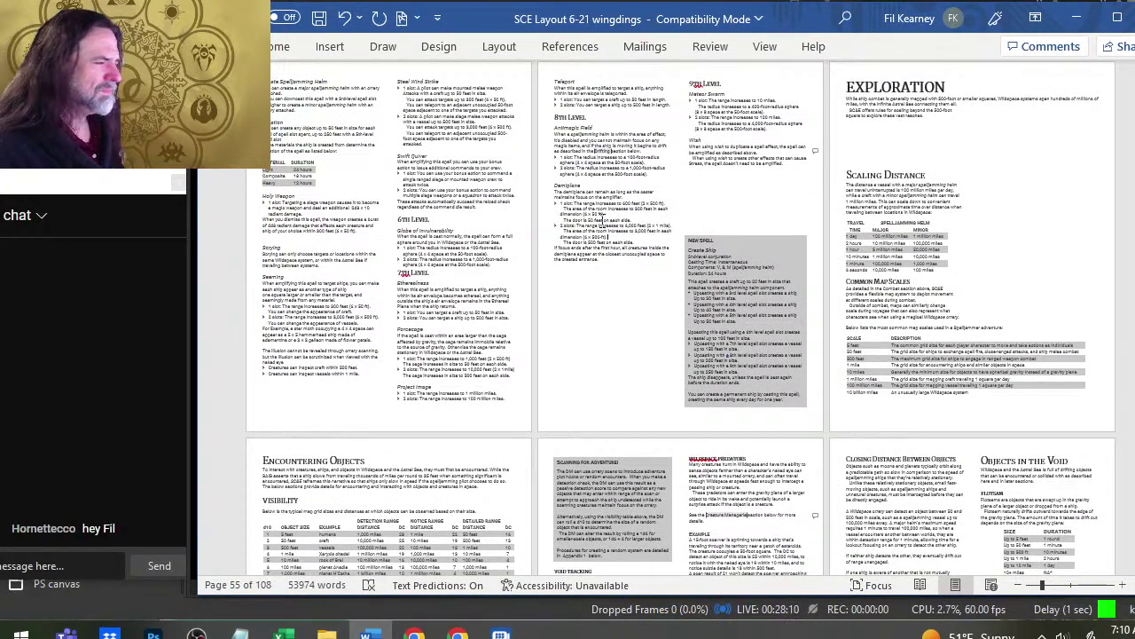
pyautogui.keyDown('ctrl'); pyautogui.scroll(5, 604, 220); pyautogui.keyUp('ctrl')
pyautogui.scroll(4, 566, 214)
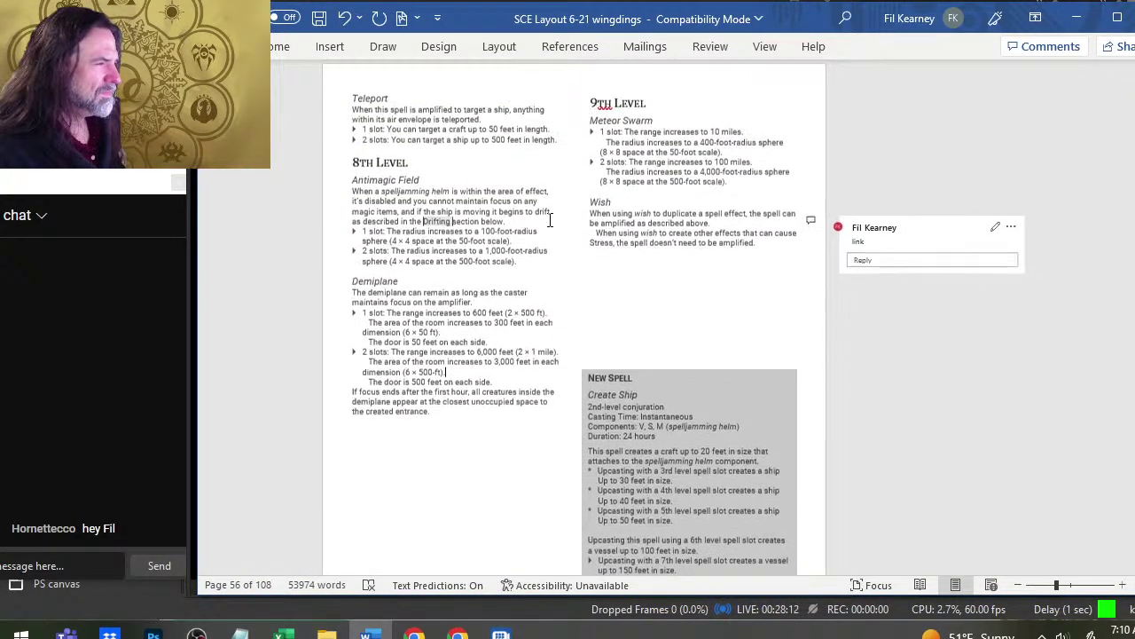
# - Find the Word page with Leomund's Tiny Hut and Sending, checking against group 7 in Photoshop
pyautogui.hotkey('alt', 'Tab')
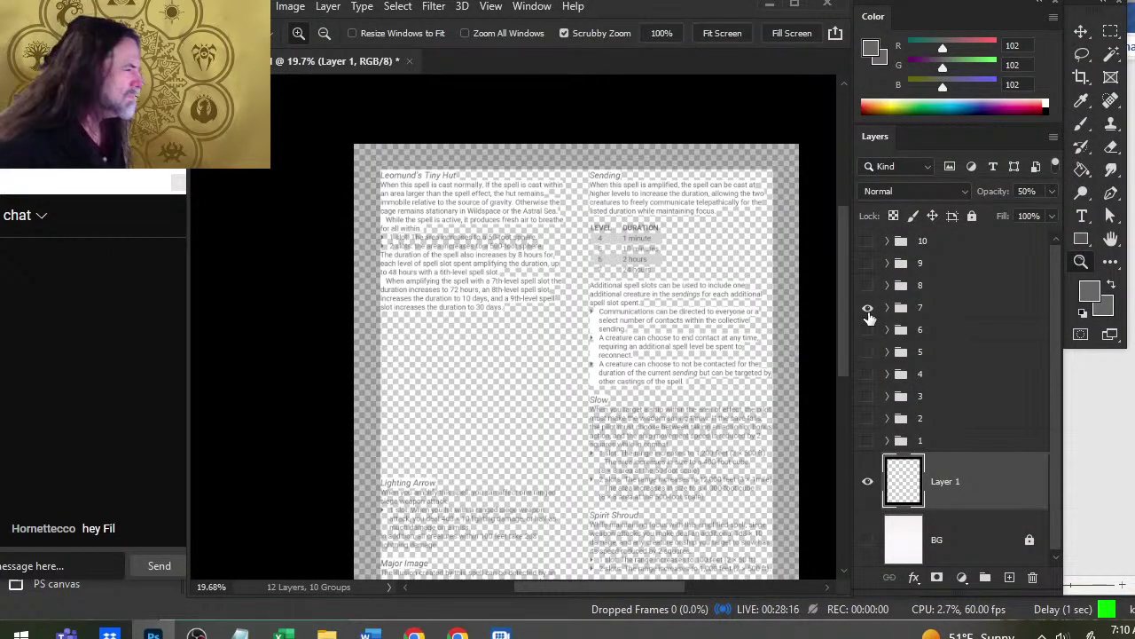
pyautogui.hotkey('alt', 'Tab')
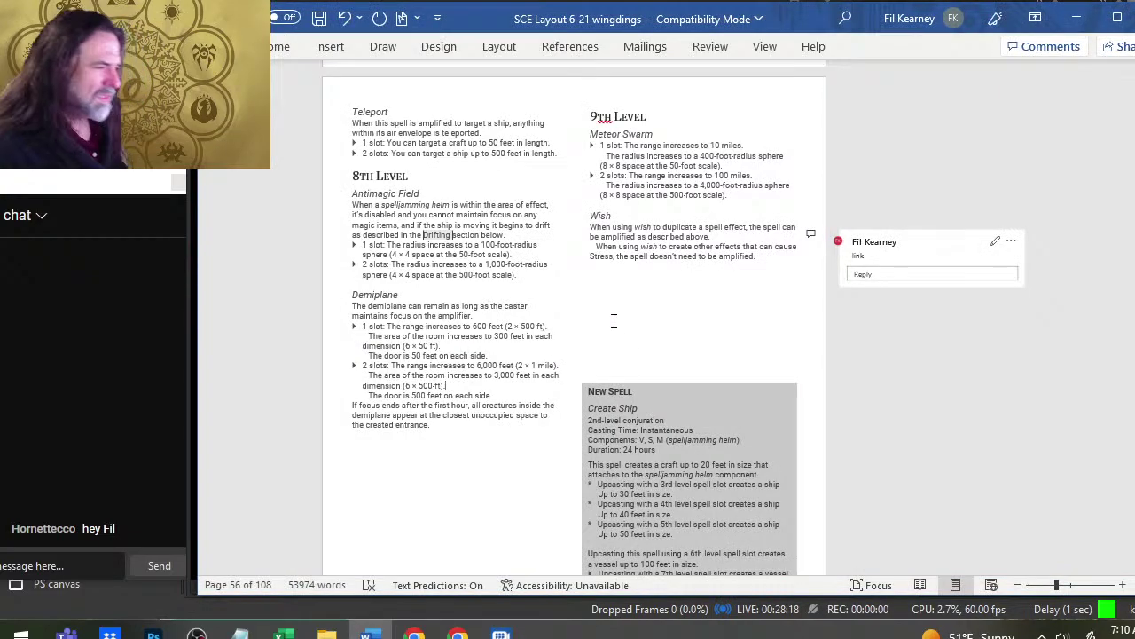
pyautogui.scroll(6, 612, 305)
pyautogui.scroll(5, 612, 304)
pyautogui.hotkey('alt', 'Tab')
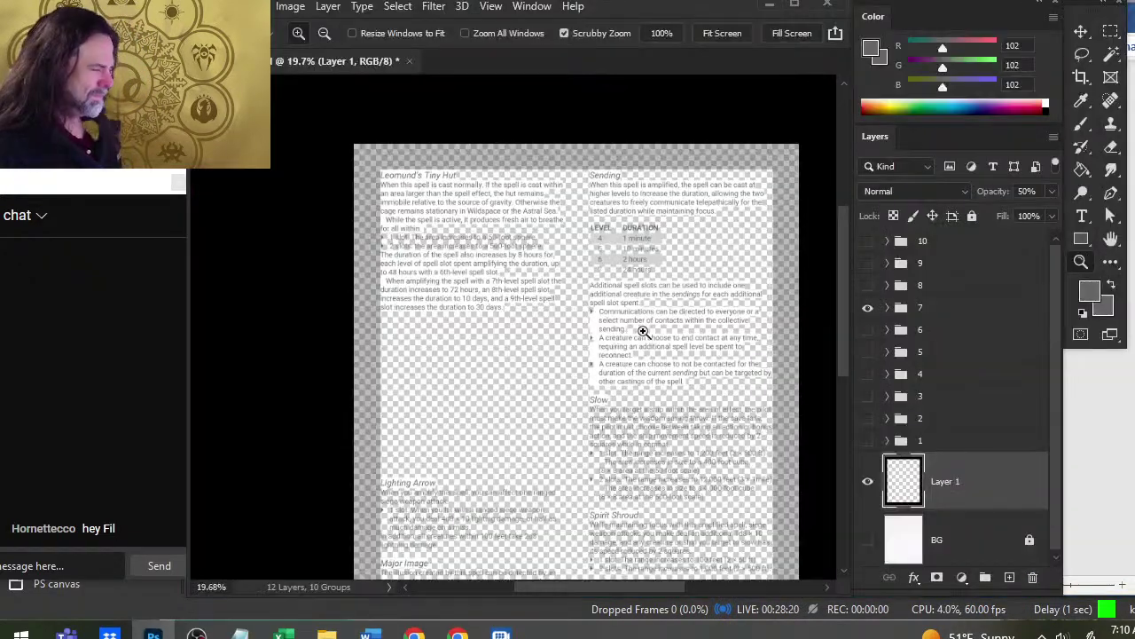
pyautogui.hotkey('alt', 'Tab')
pyautogui.scroll(10, 632, 350)
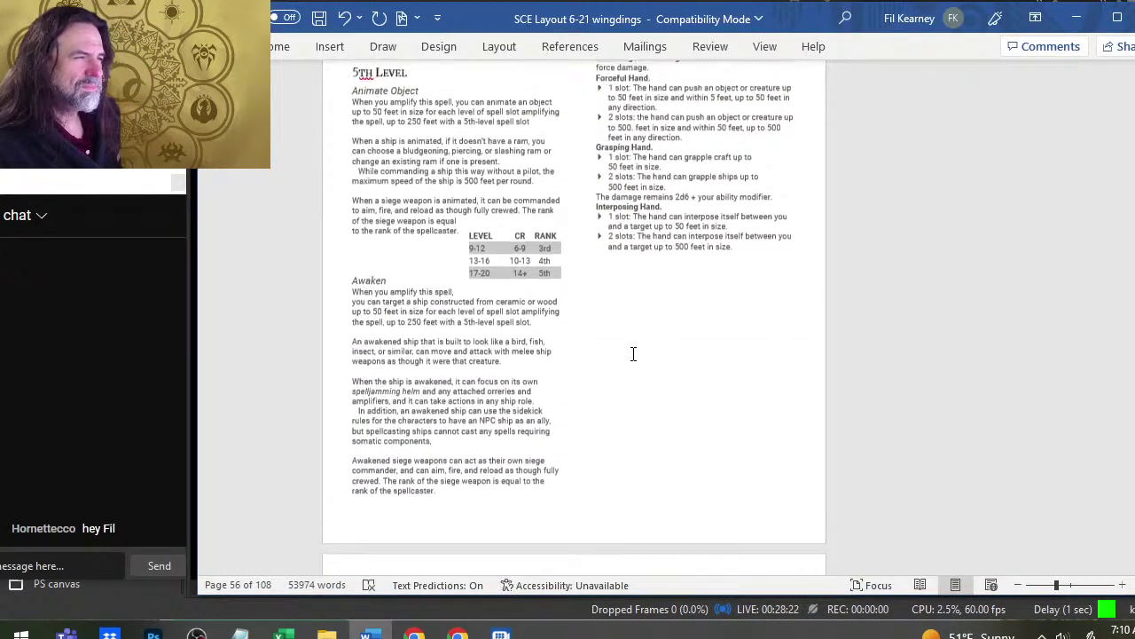
pyautogui.scroll(10, 630, 346)
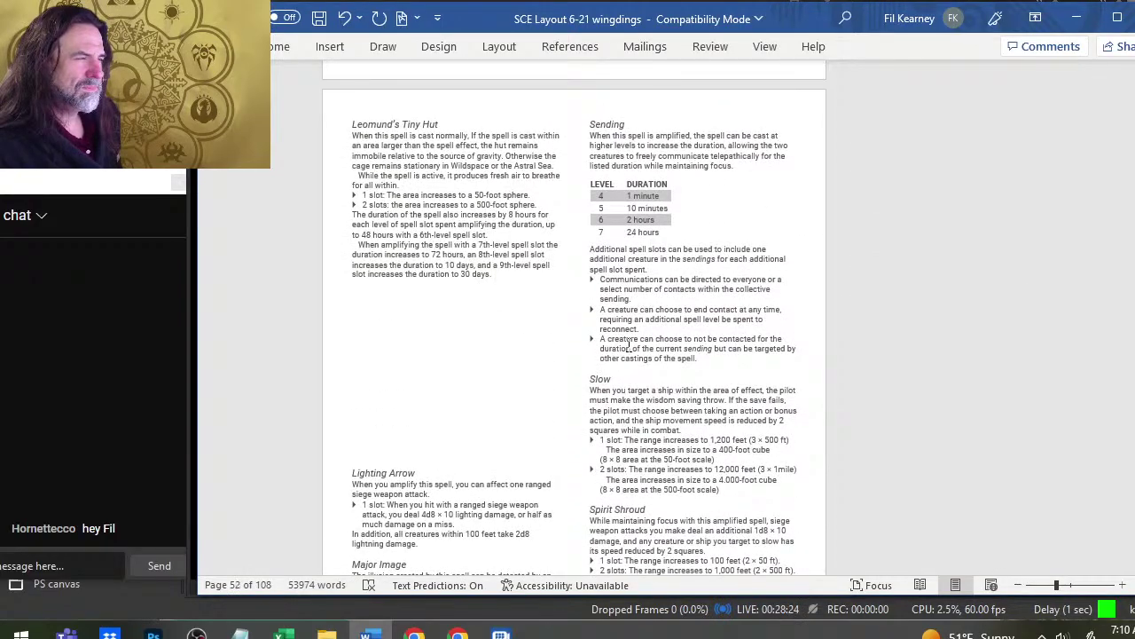
# - Compare the Sending section between Photoshop and Word, selecting its Word text from the heading to the last bullet
pyautogui.hotkey('alt', 'Tab')
pyautogui.hotkey('alt', 'Tab')
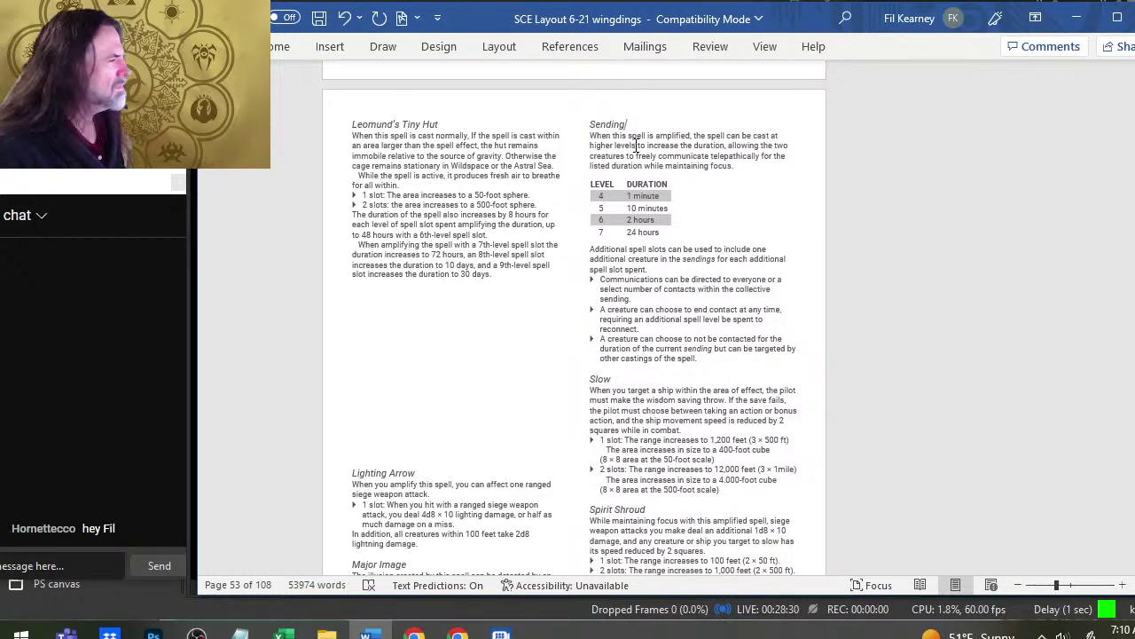
pyautogui.hotkey('alt', 'Tab')
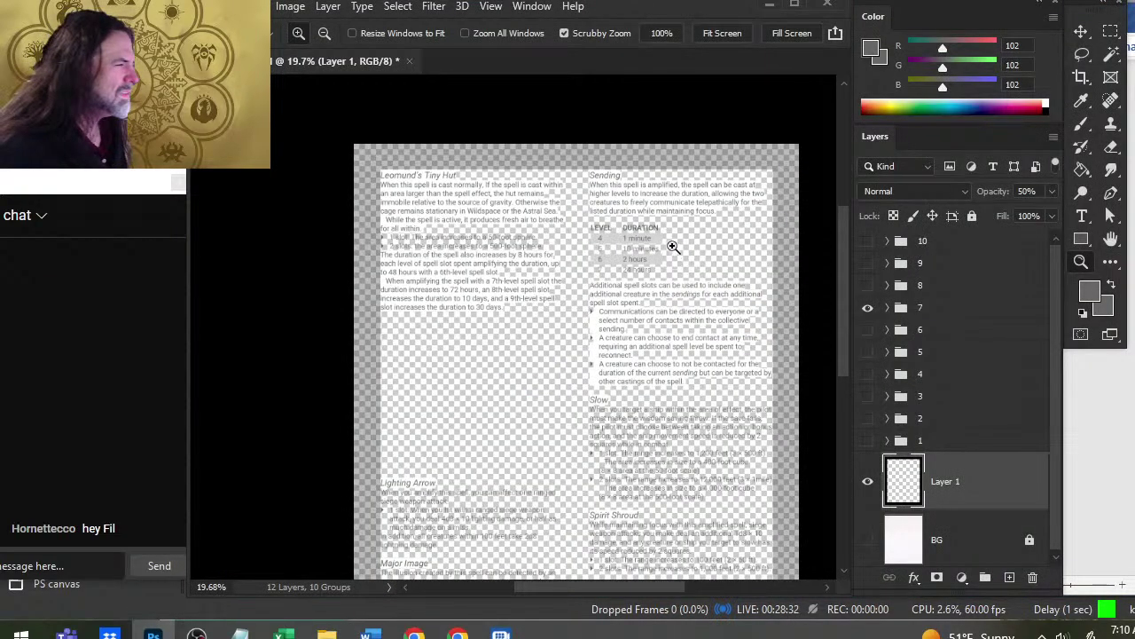
pyautogui.hotkey('alt', 'Tab')
pyautogui.moveTo(591, 124); pyautogui.dragTo(732, 356)
pyautogui.hotkey('alt', 'Tab')
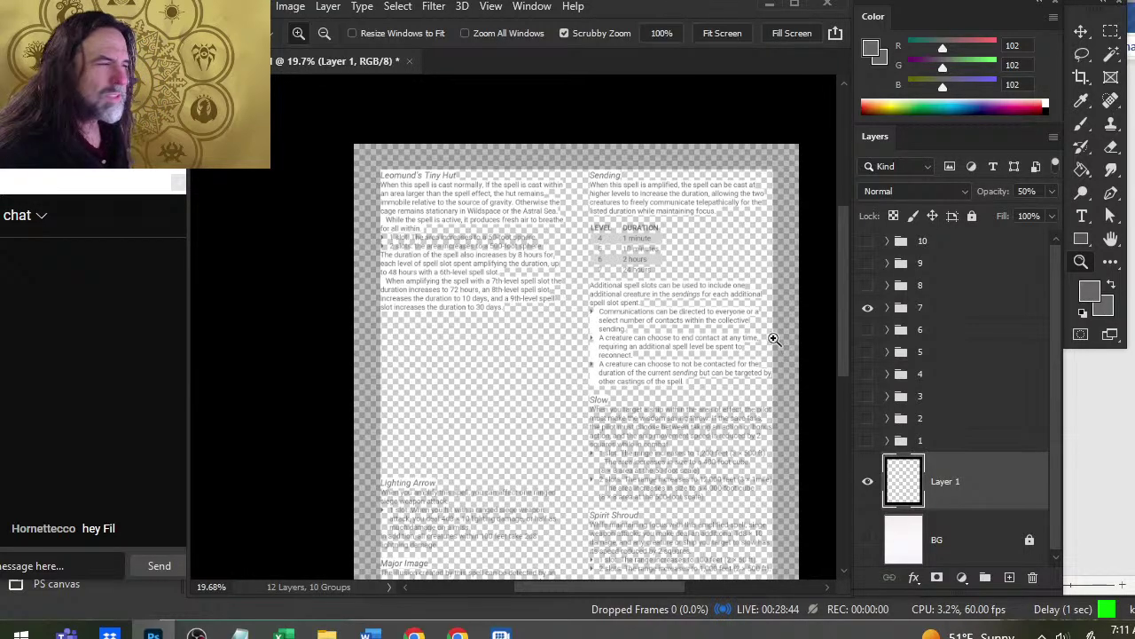
# - Show group 4 in place of group 7, examine its 1st level spell text, and hide it again
pyautogui.scroll(-1, 621, 408)
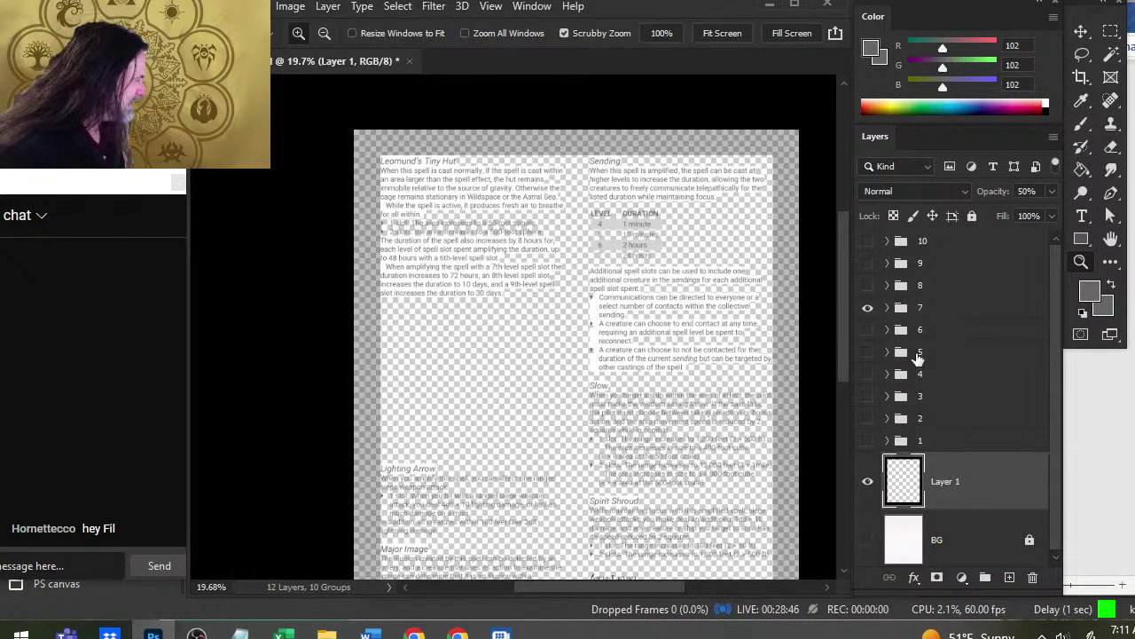
pyautogui.click(867, 307)
pyautogui.click(868, 374)
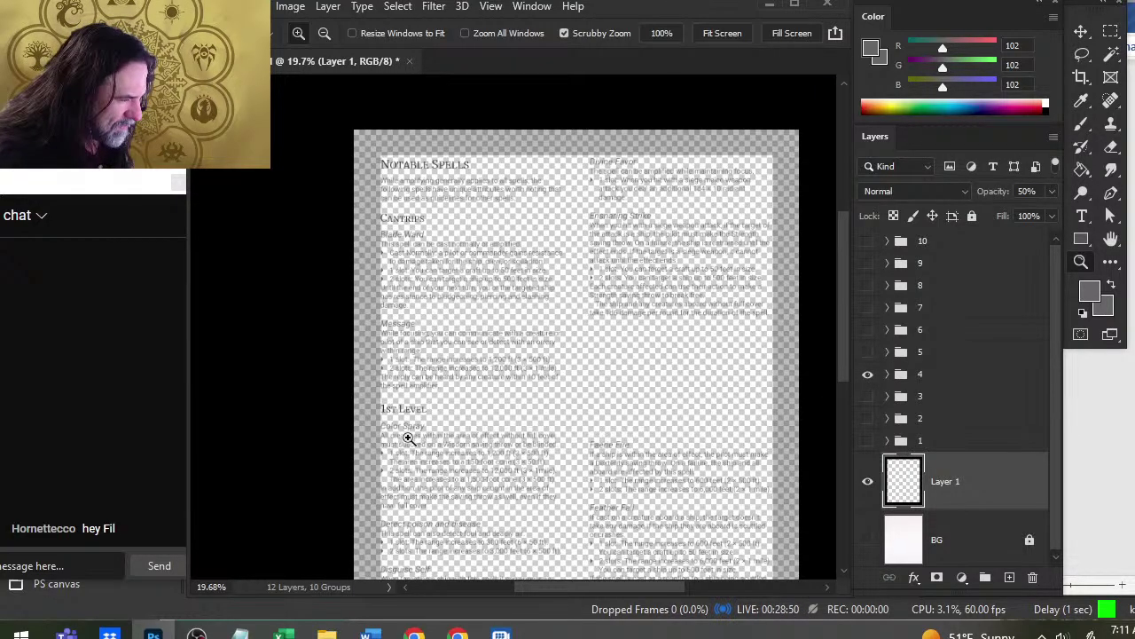
pyautogui.moveTo(390, 428); pyautogui.dragTo(488, 424)
pyautogui.moveTo(605, 435); pyautogui.dragTo(547, 401)
pyautogui.click(868, 373)
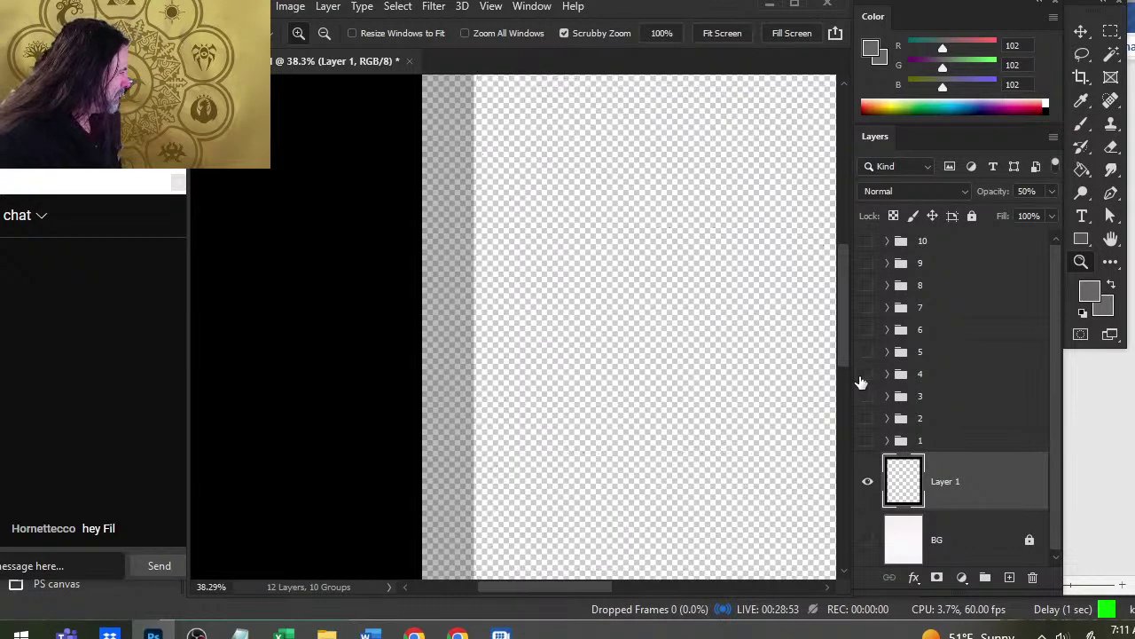
# - Show groups 9 and 8, hide group 9 again, and examine group 8's Staggering Smite and 5th level text
pyautogui.click(867, 263)
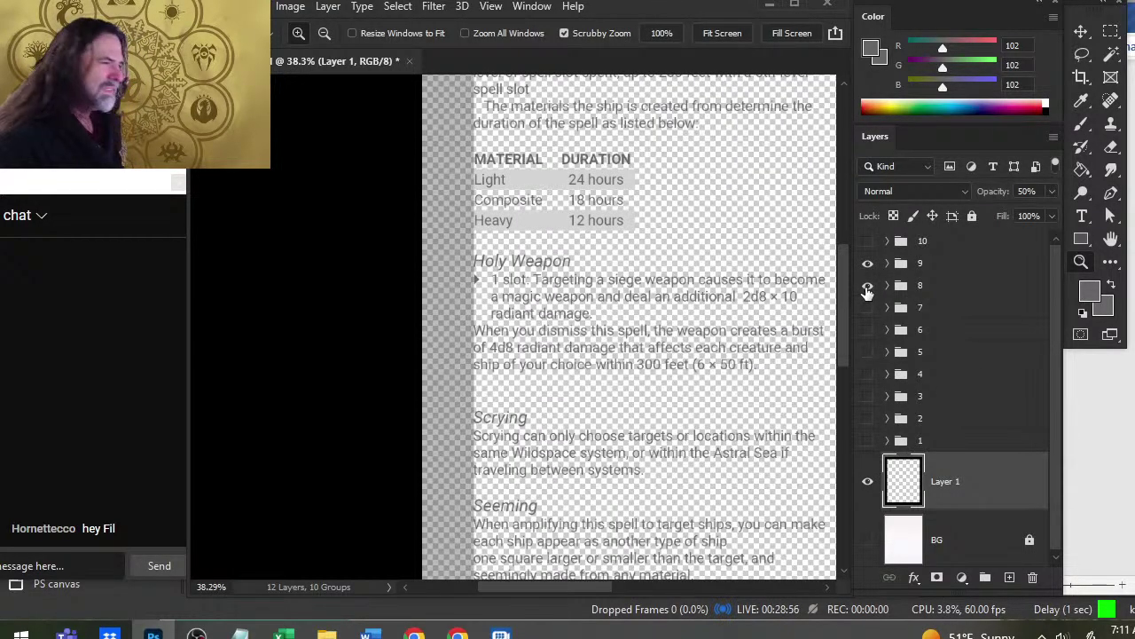
pyautogui.click(868, 284)
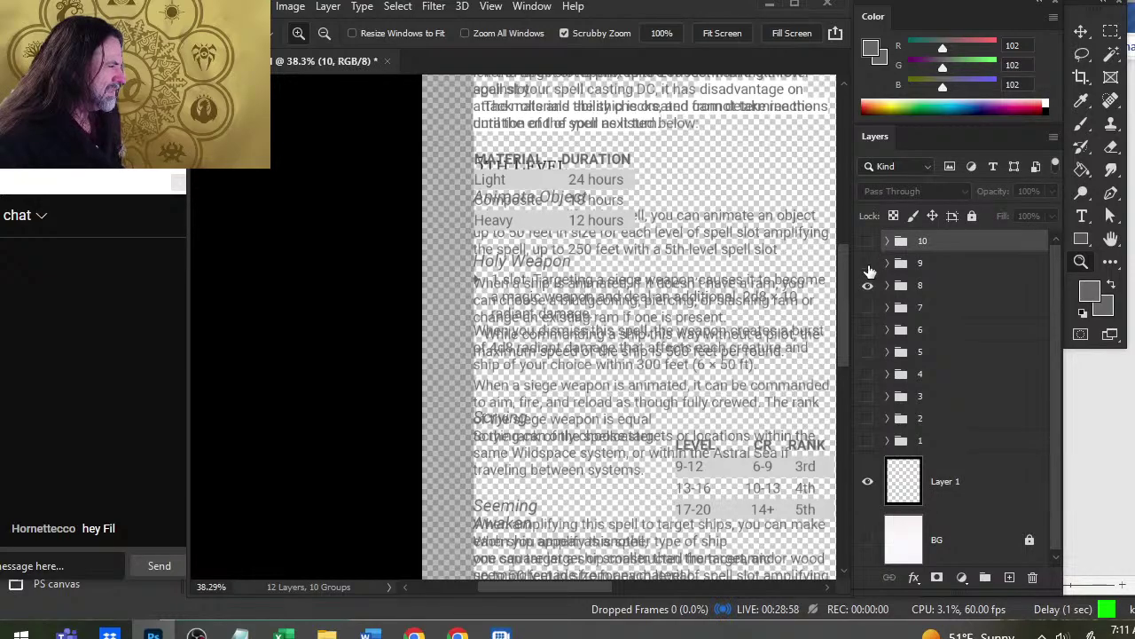
pyautogui.click(870, 271)
pyautogui.moveTo(718, 295); pyautogui.dragTo(535, 337)
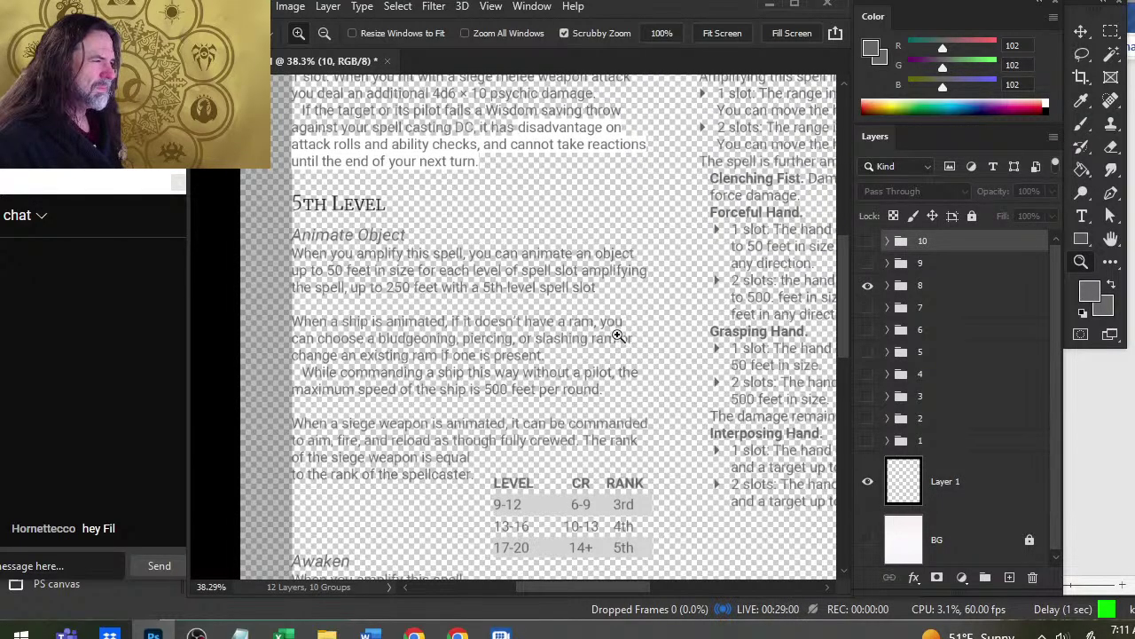
pyautogui.moveTo(661, 317); pyautogui.dragTo(600, 303)
pyautogui.moveTo(686, 300); pyautogui.dragTo(545, 274)
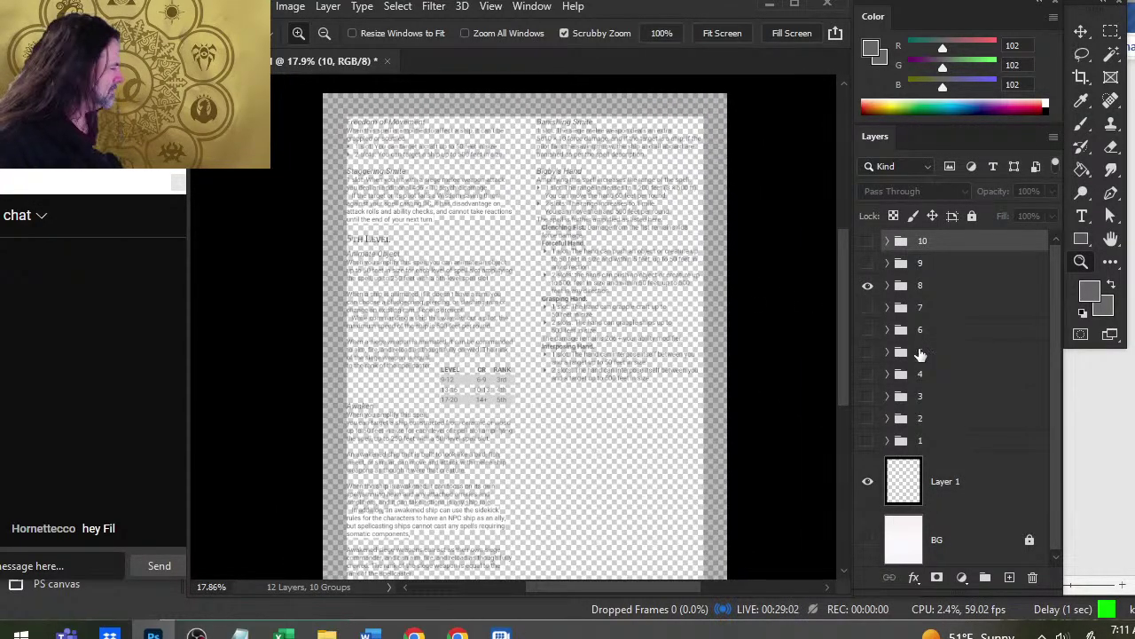
# - Show group 7 in place of group 8, and in Word select Sending's text from "Additional spell slots" through the last bullet
pyautogui.click(867, 287)
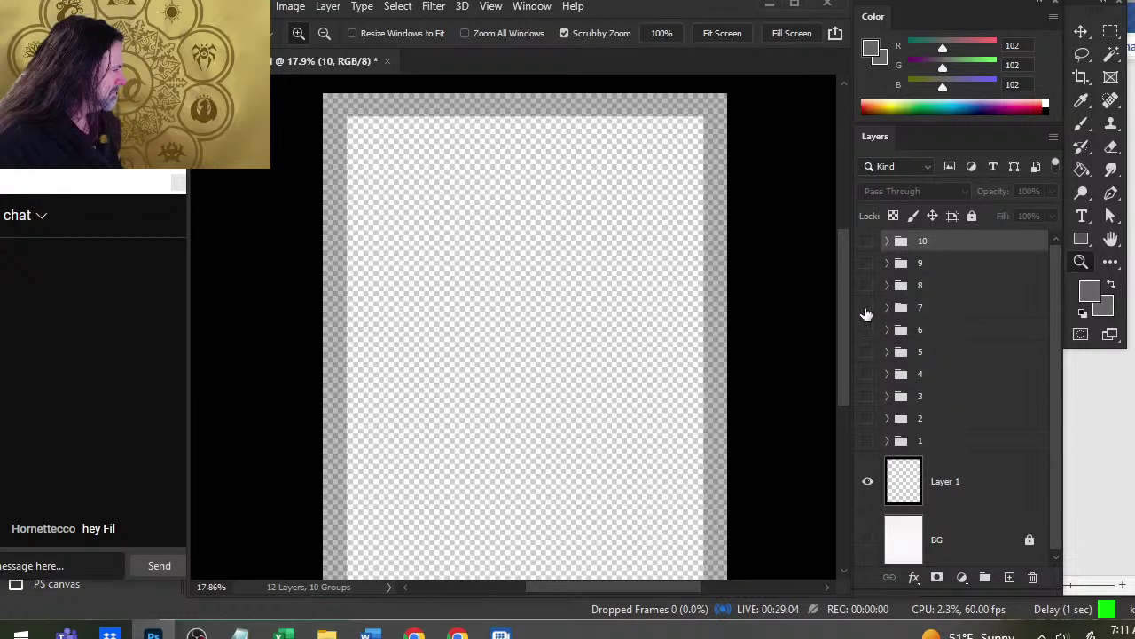
pyautogui.click(868, 308)
pyautogui.hotkey('alt', 'Tab')
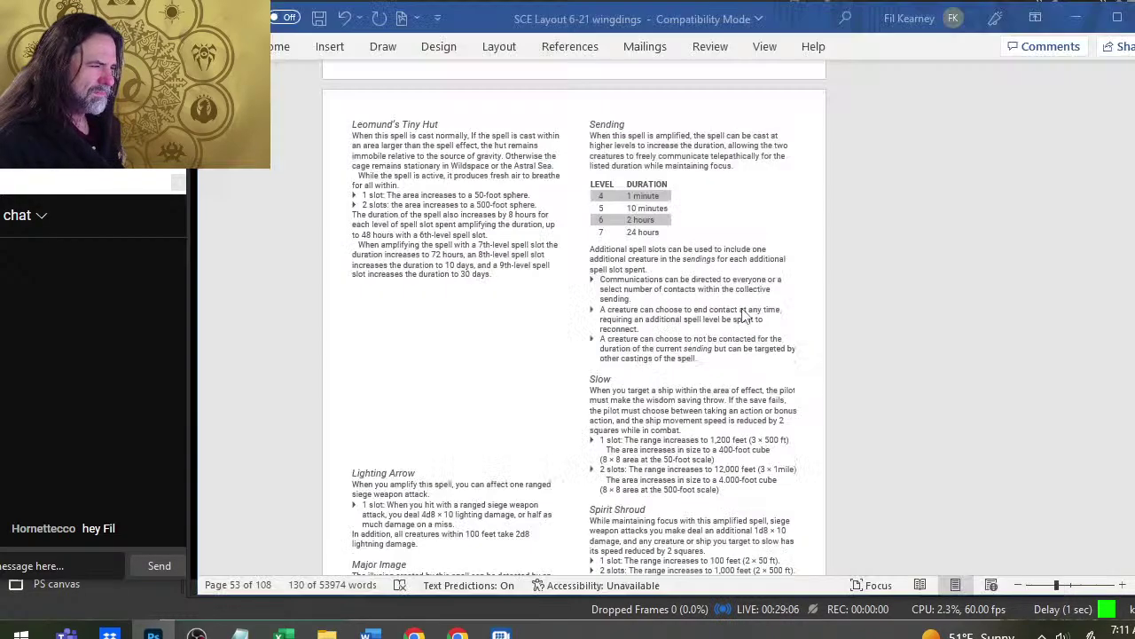
pyautogui.click(733, 278)
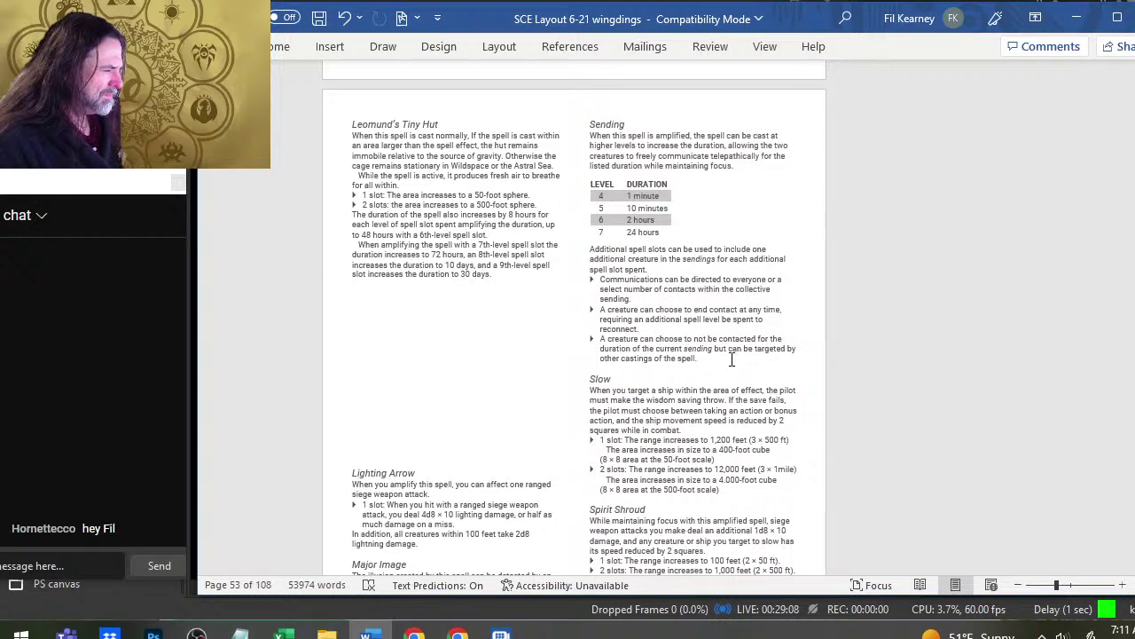
pyautogui.moveTo(733, 359); pyautogui.dragTo(581, 253)
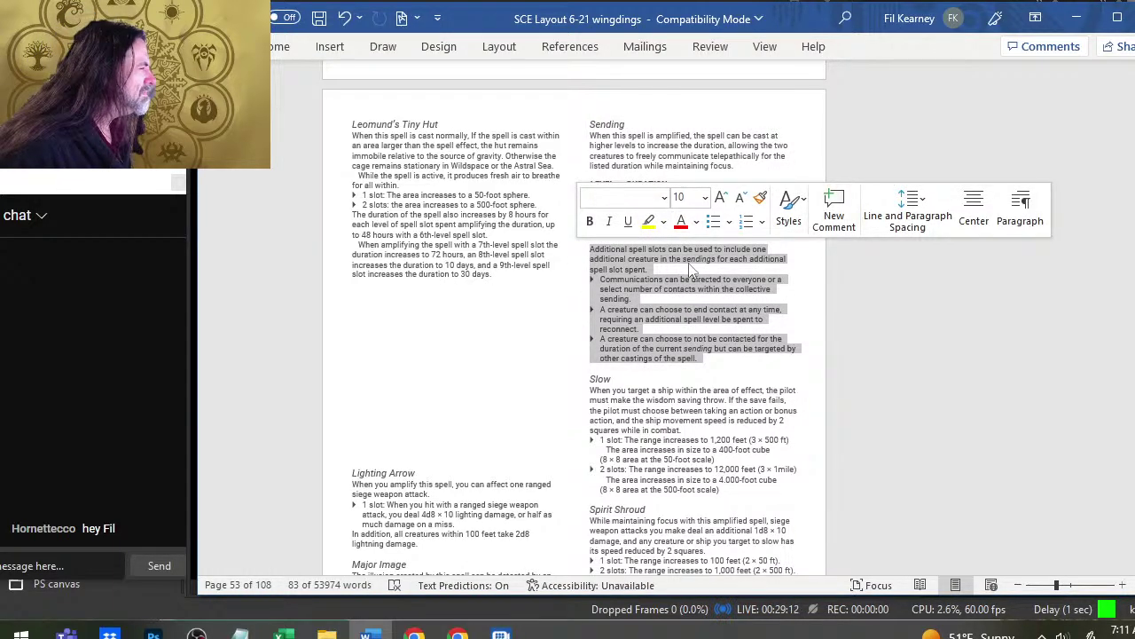
# - Examine the highlight options, font colour and advanced character settings of the selected Sending text in Word, leaving them unchanged
pyautogui.click(662, 222)
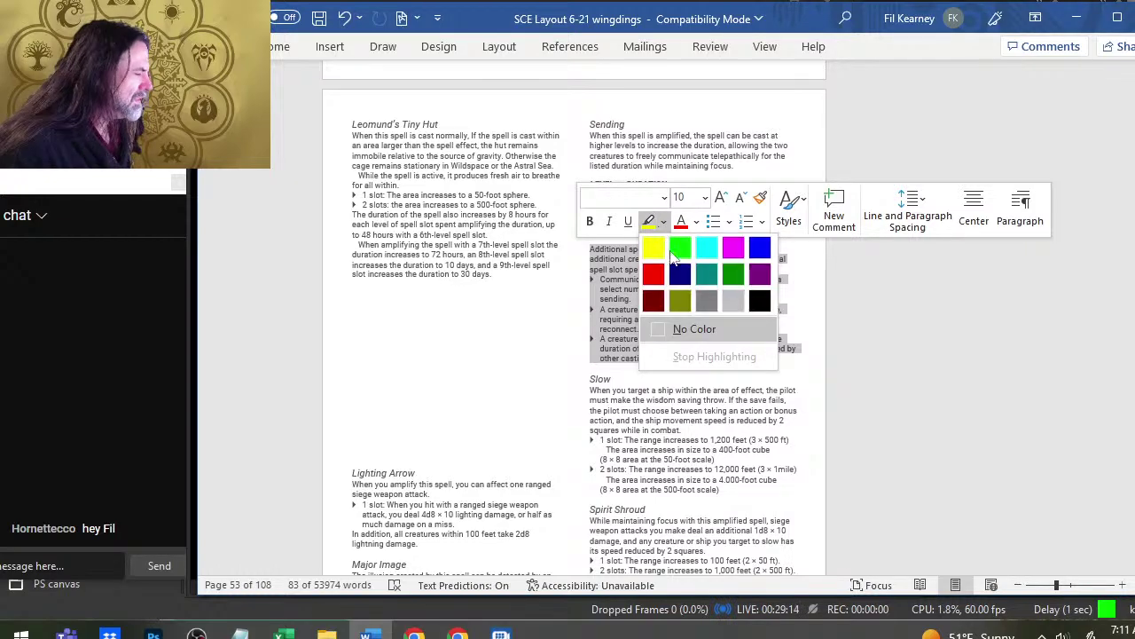
pyautogui.press('Escape')
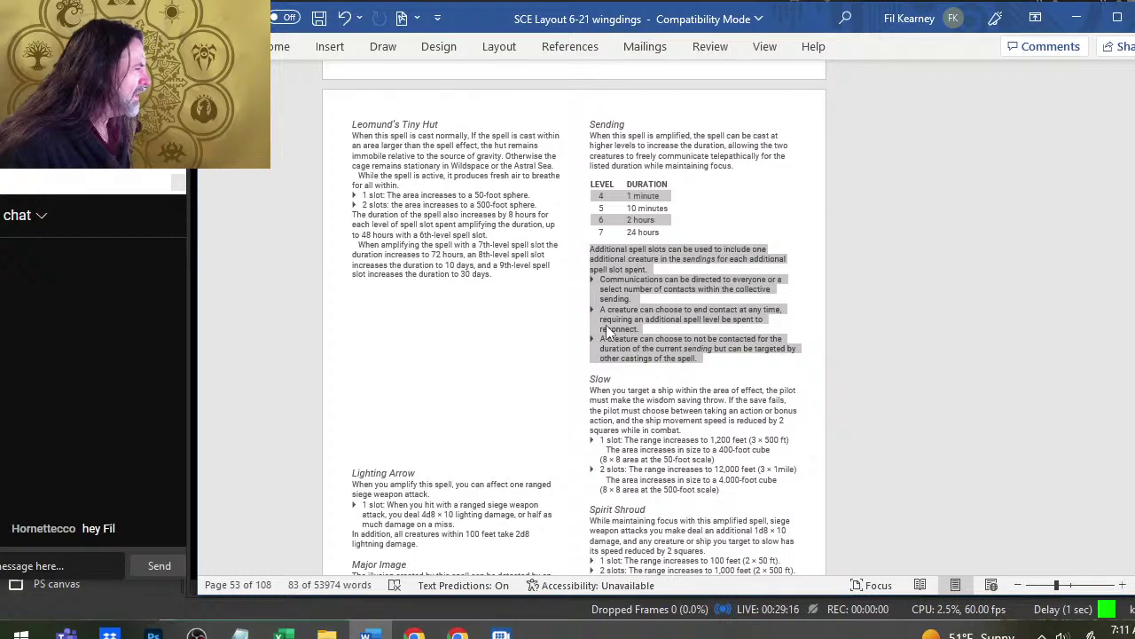
pyautogui.rightClick(671, 342)
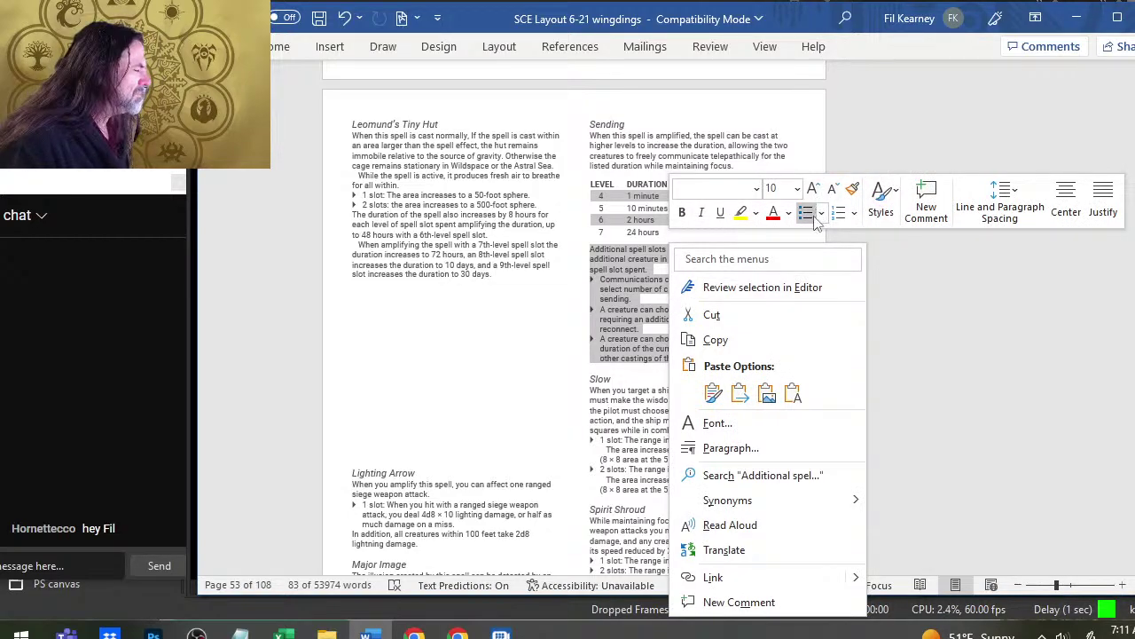
pyautogui.click(780, 432)
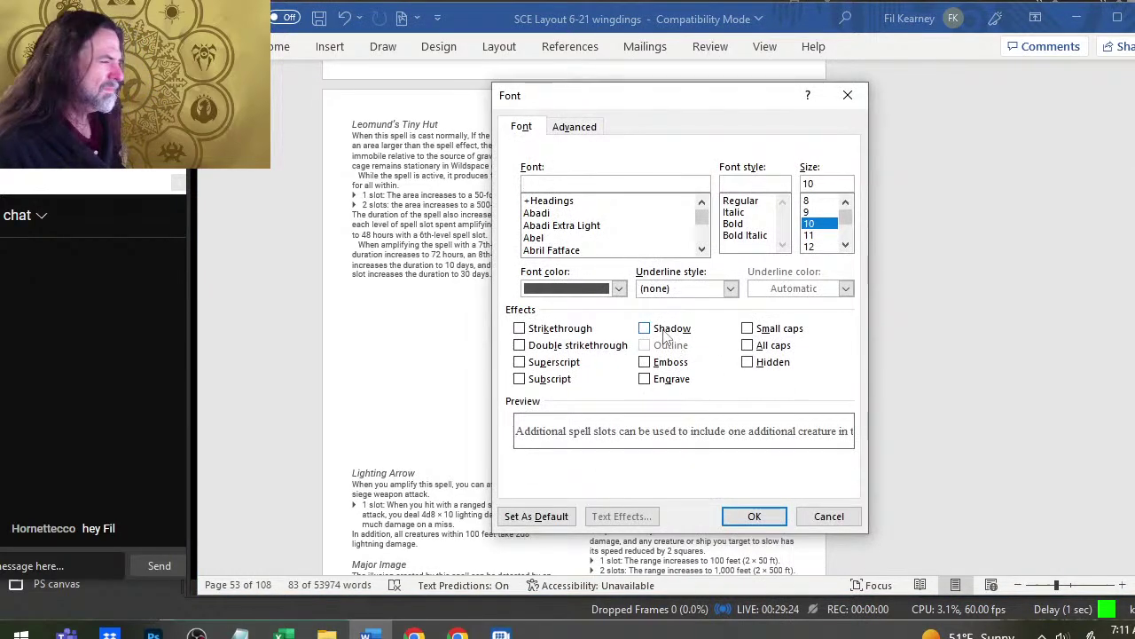
pyautogui.click(618, 289)
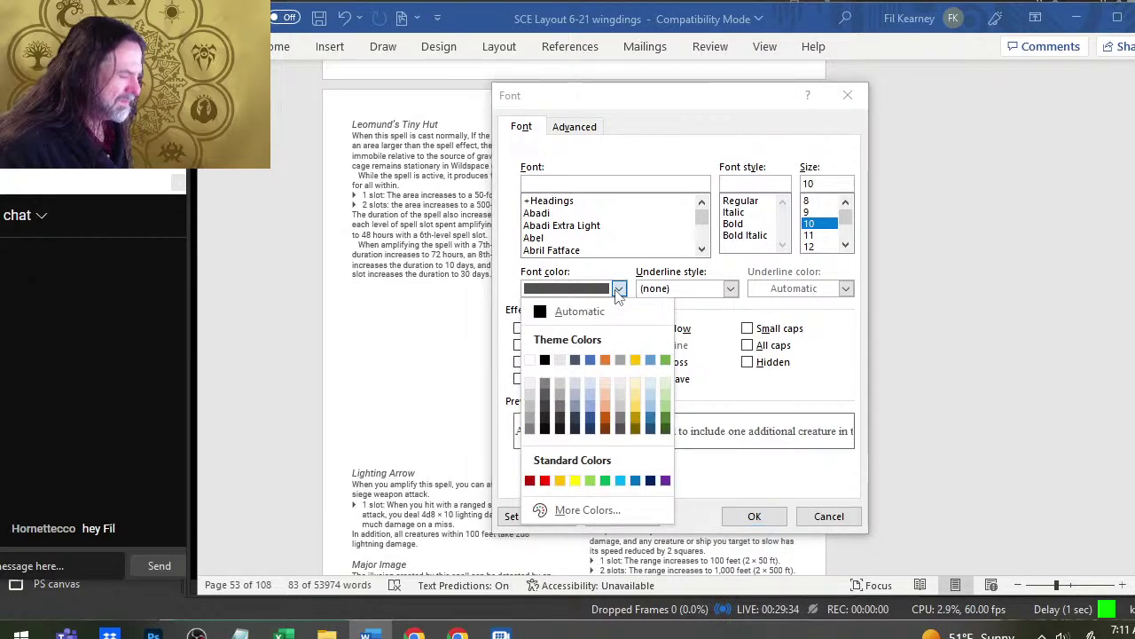
pyautogui.click(629, 514)
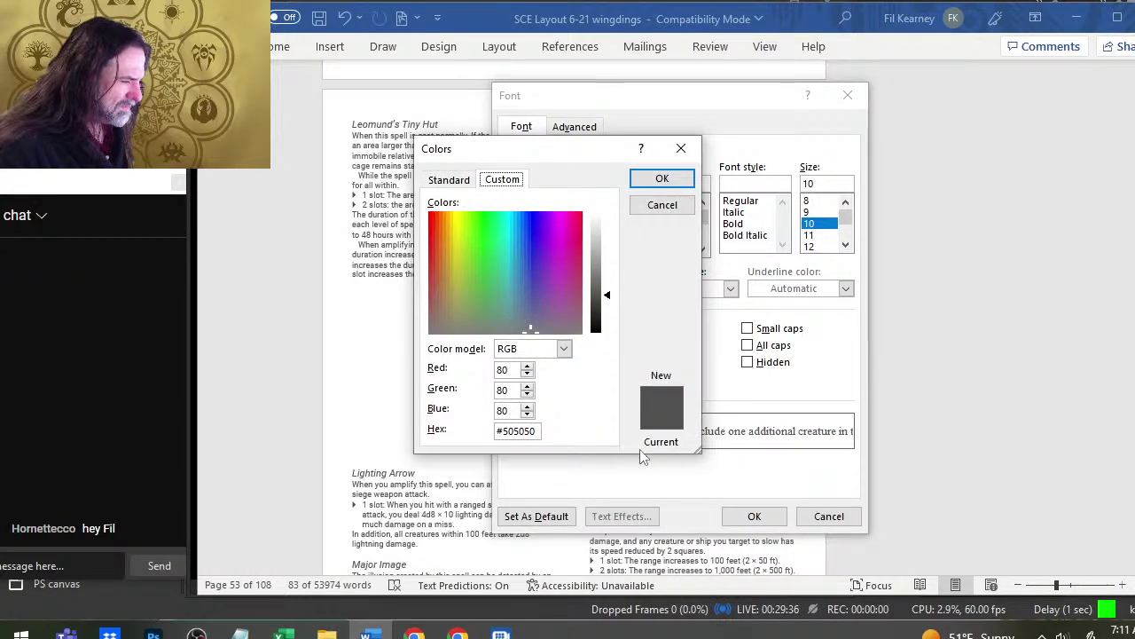
pyautogui.click(664, 210)
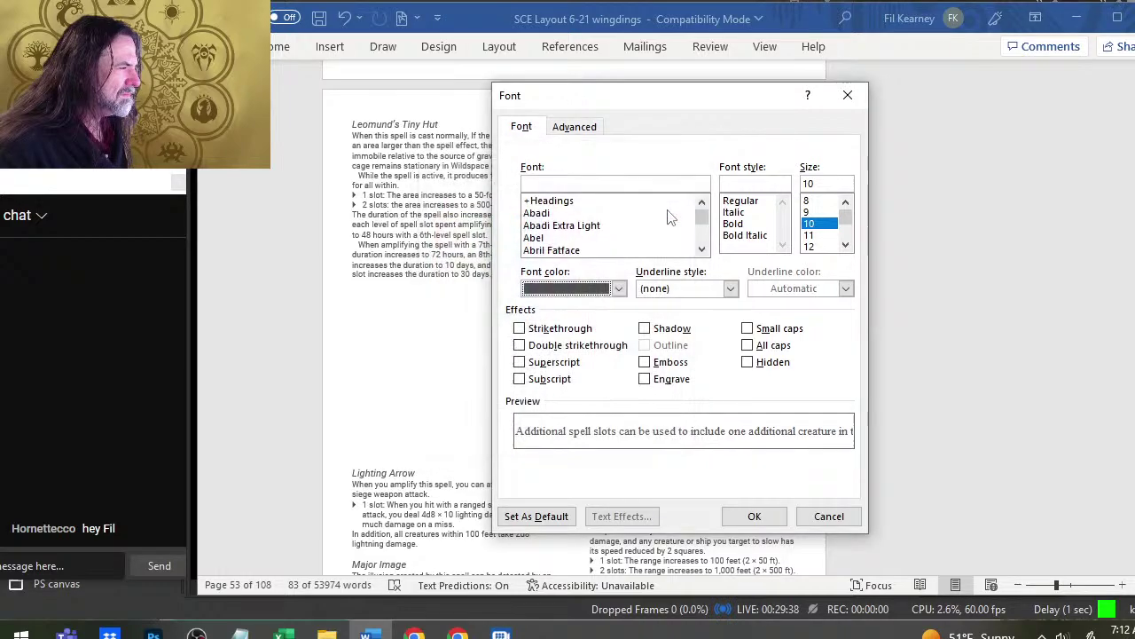
pyautogui.click(567, 128)
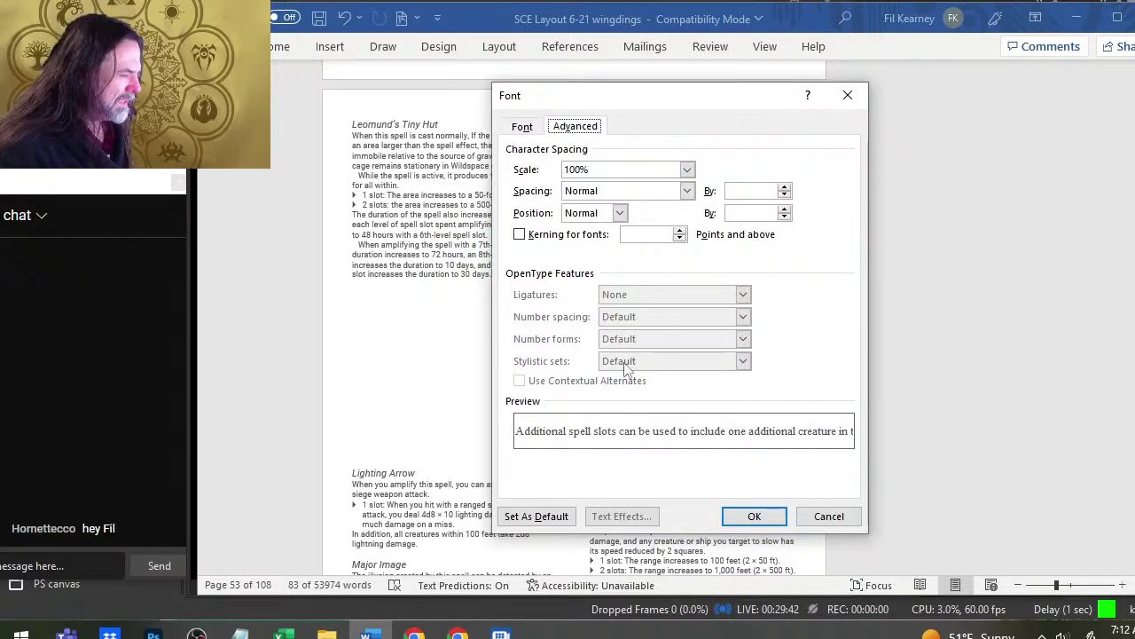
pyautogui.click(523, 126)
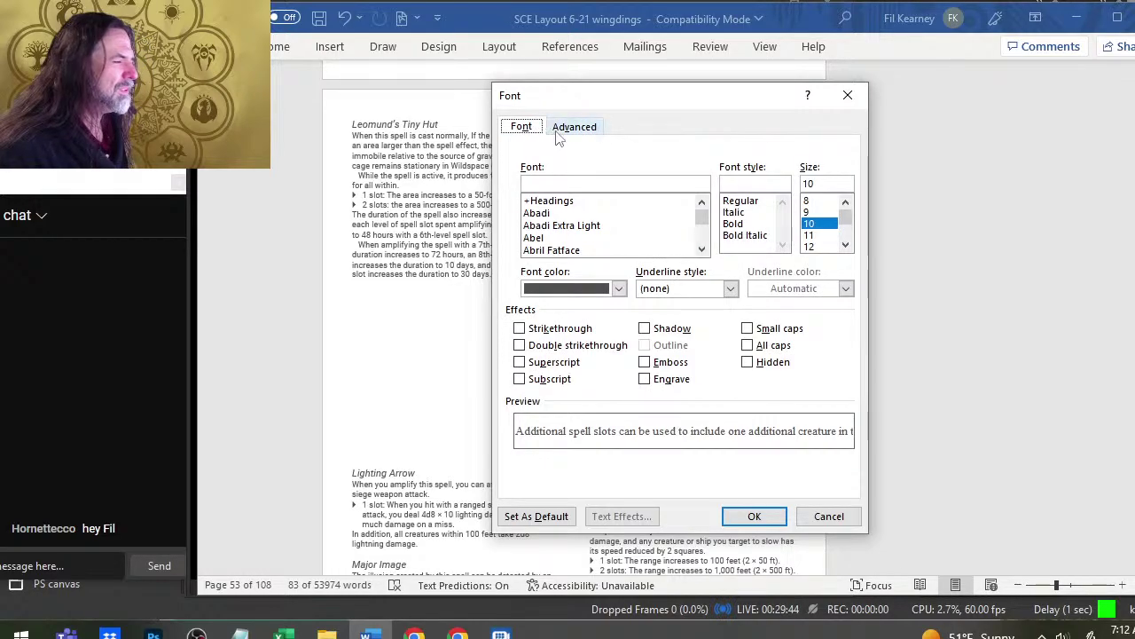
pyautogui.click(825, 515)
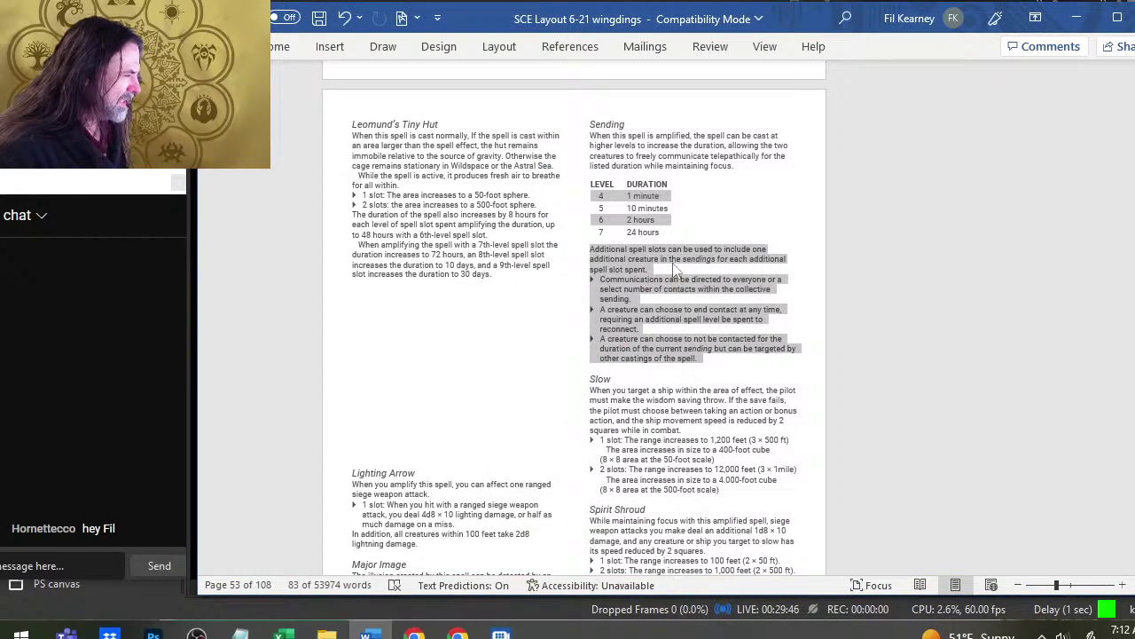
# - Examine the paragraph indents and spacing of the selected Sending text, cancel without changes, and clear the selection
pyautogui.rightClick(669, 259)
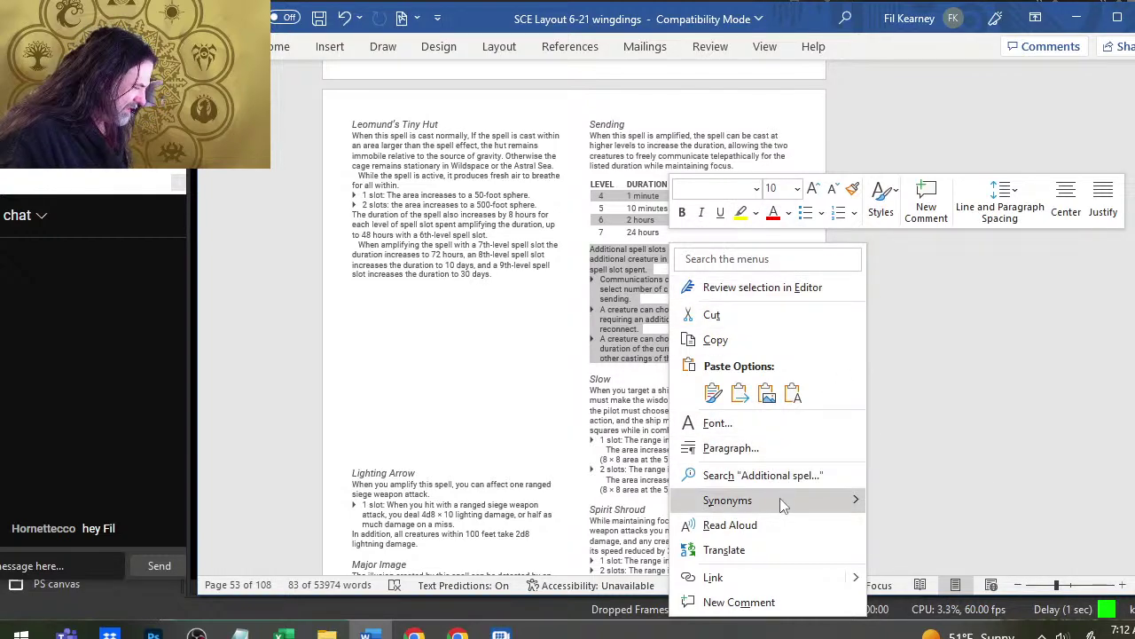
pyautogui.click(753, 450)
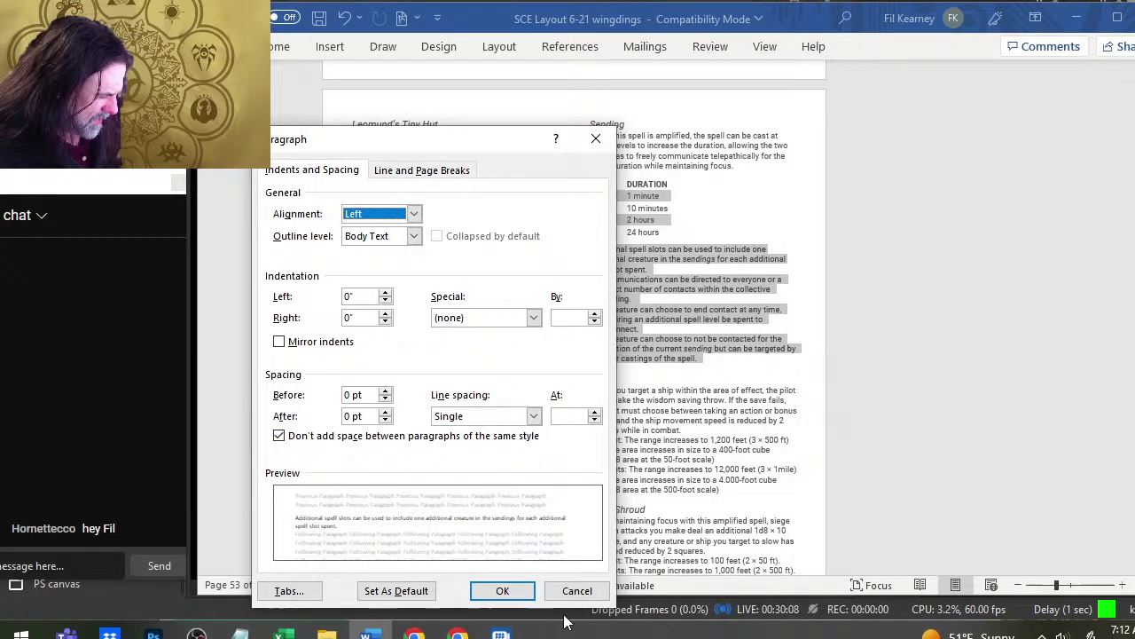
pyautogui.click(576, 589)
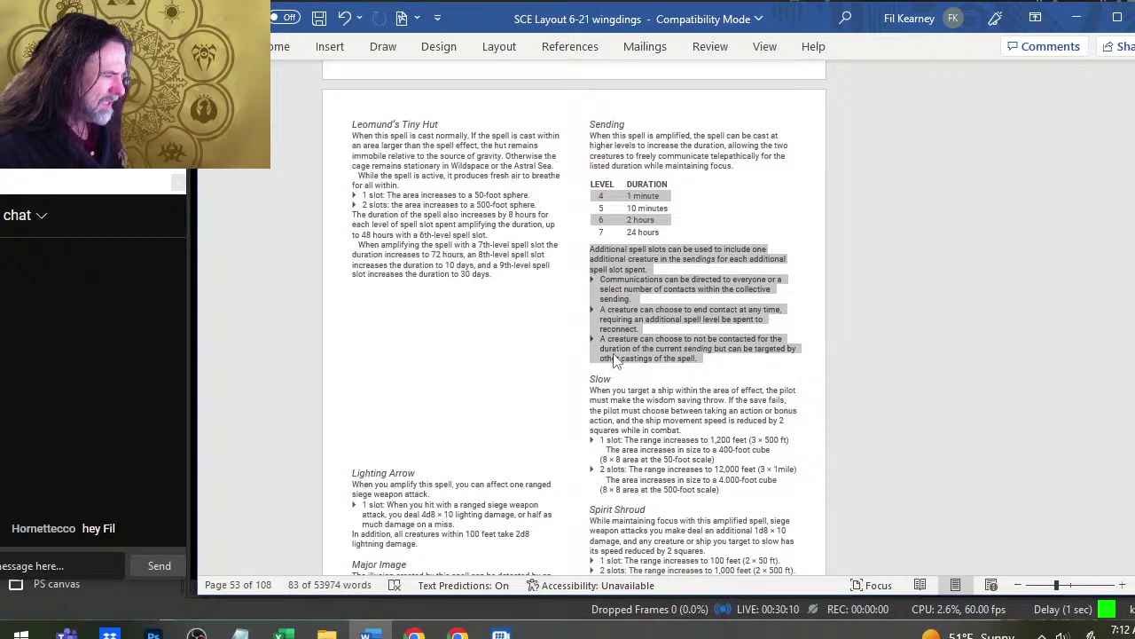
pyautogui.click(502, 316)
# - Open the note file "updates - SJ - 2023-04-20" in Notepad and remove the blank lines above the wingding symbol entry
pyautogui.hotkey('alt', 'Tab')
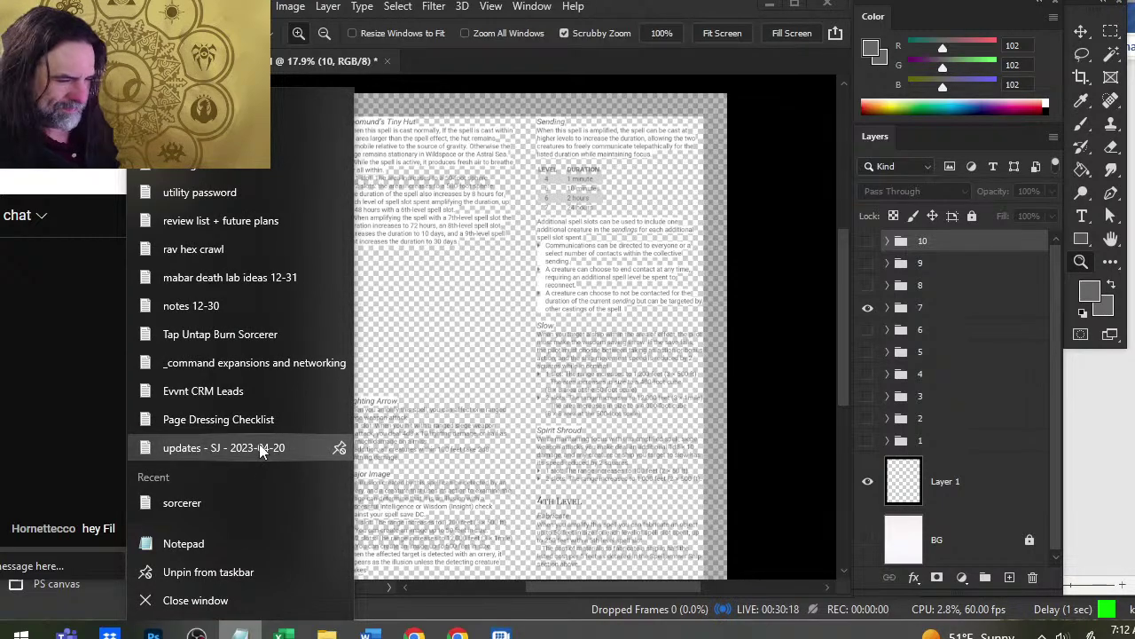
pyautogui.click(261, 448)
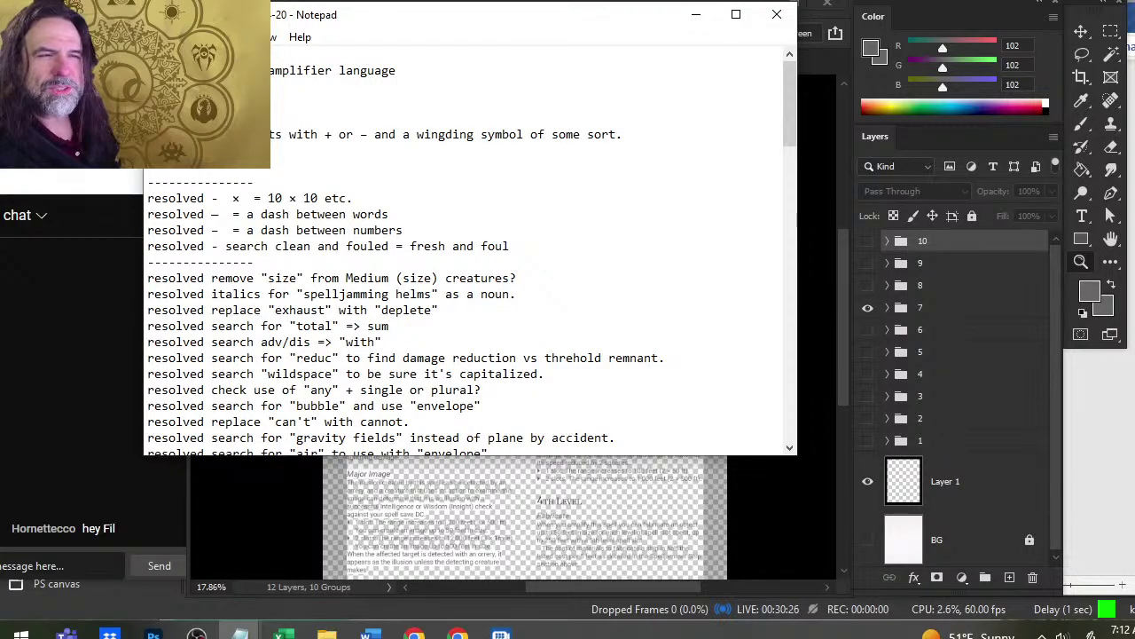
pyautogui.press('BackSpace')
pyautogui.press('Return')
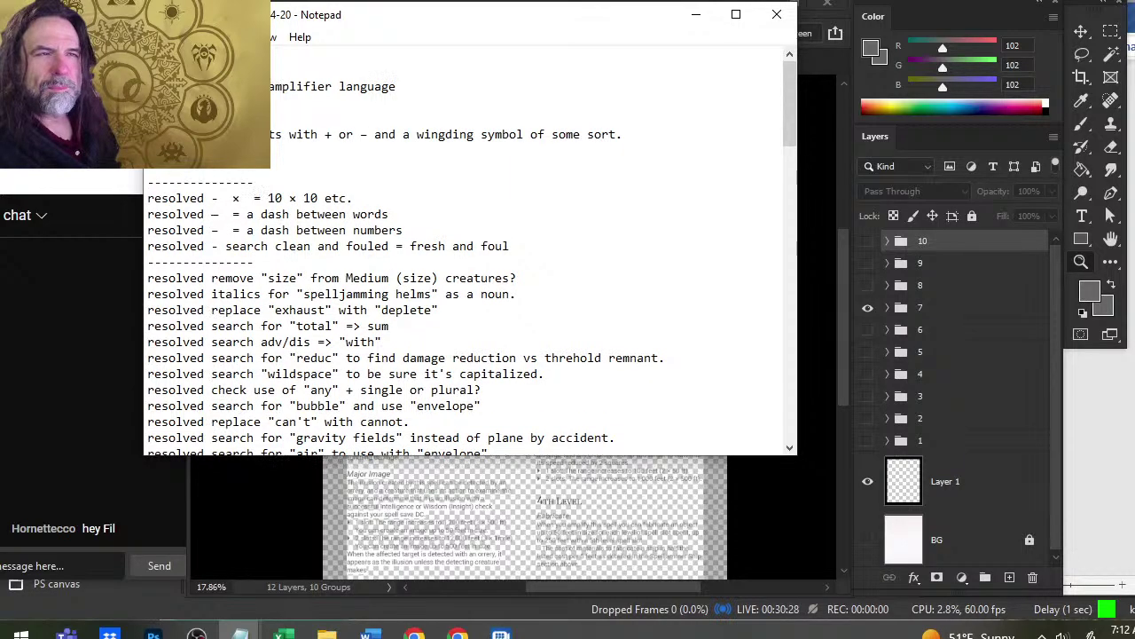
pyautogui.press('BackSpace')
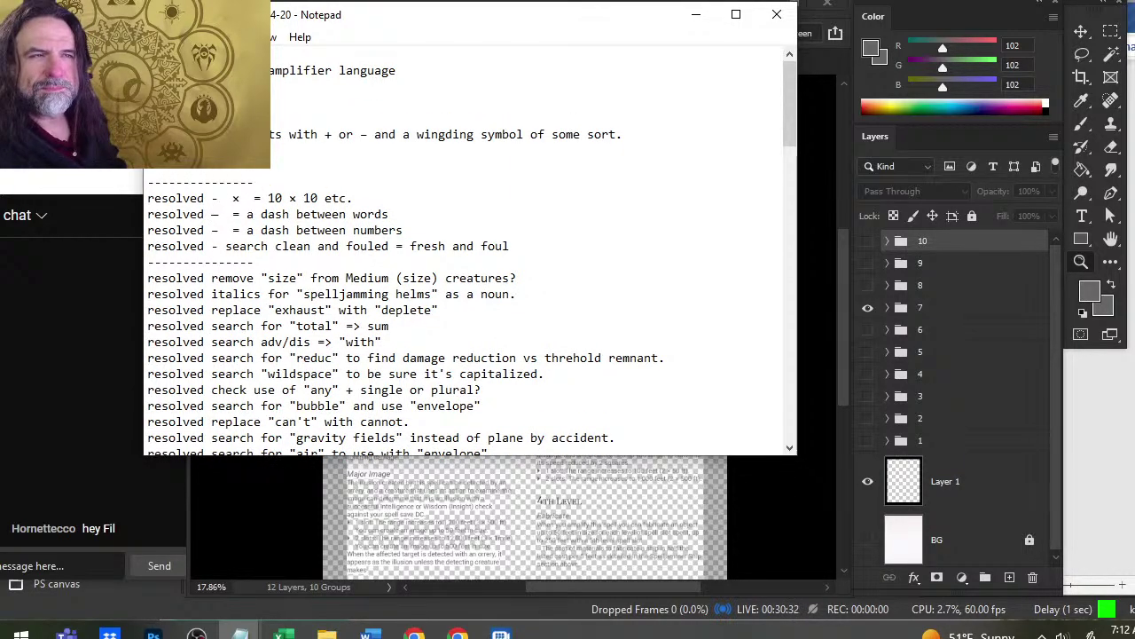
pyautogui.press('BackSpace')
# - Prefix the wingding symbol entry with "resolved", move it down directly above the resolved list, and save the note
pyautogui.hotkey('shift', 'End')
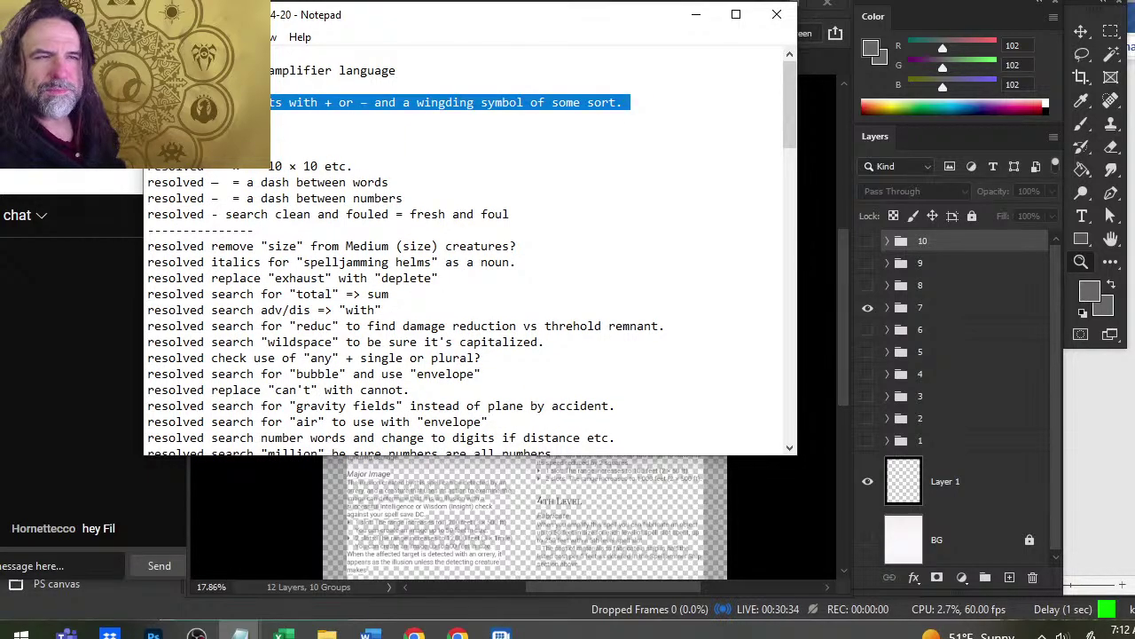
pyautogui.press('Left')
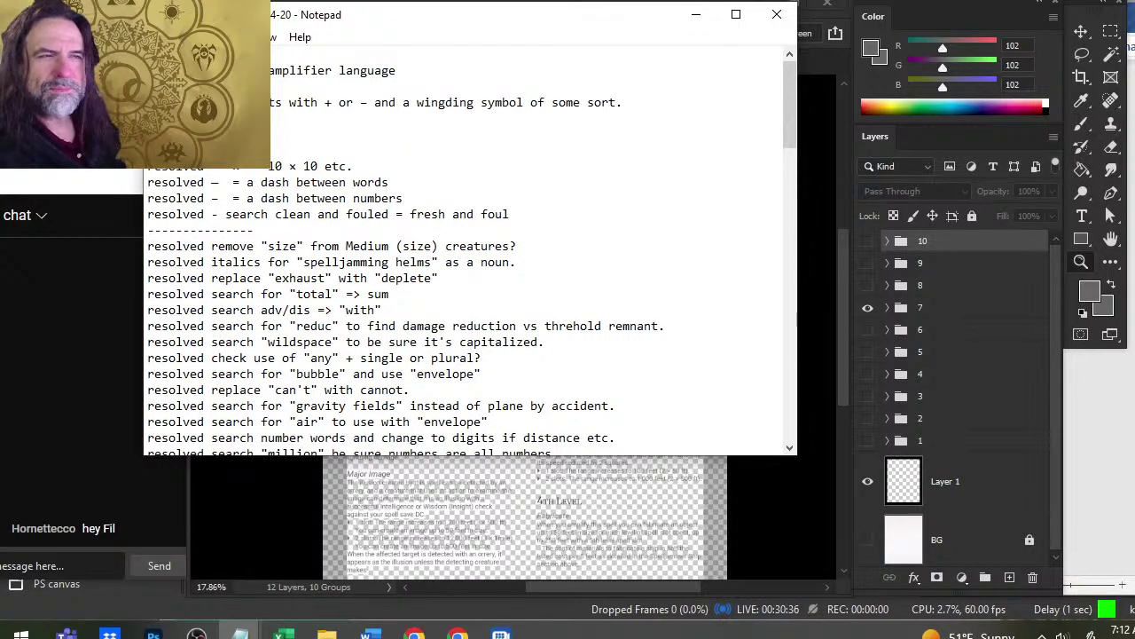
pyautogui.write('resolved')
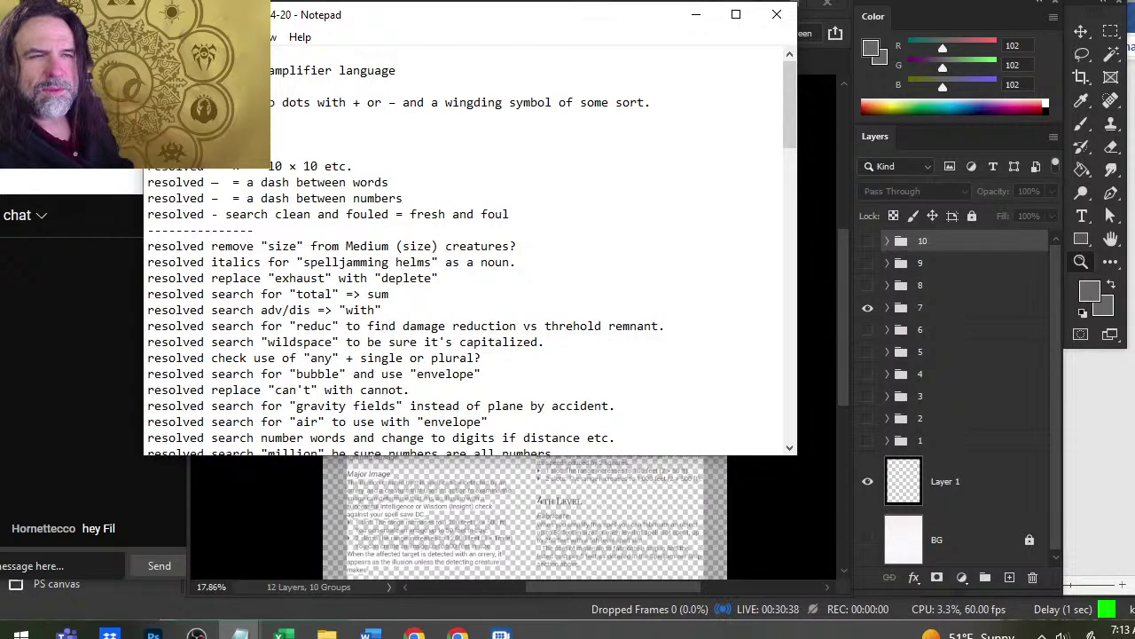
pyautogui.hotkey('shift', 'End')
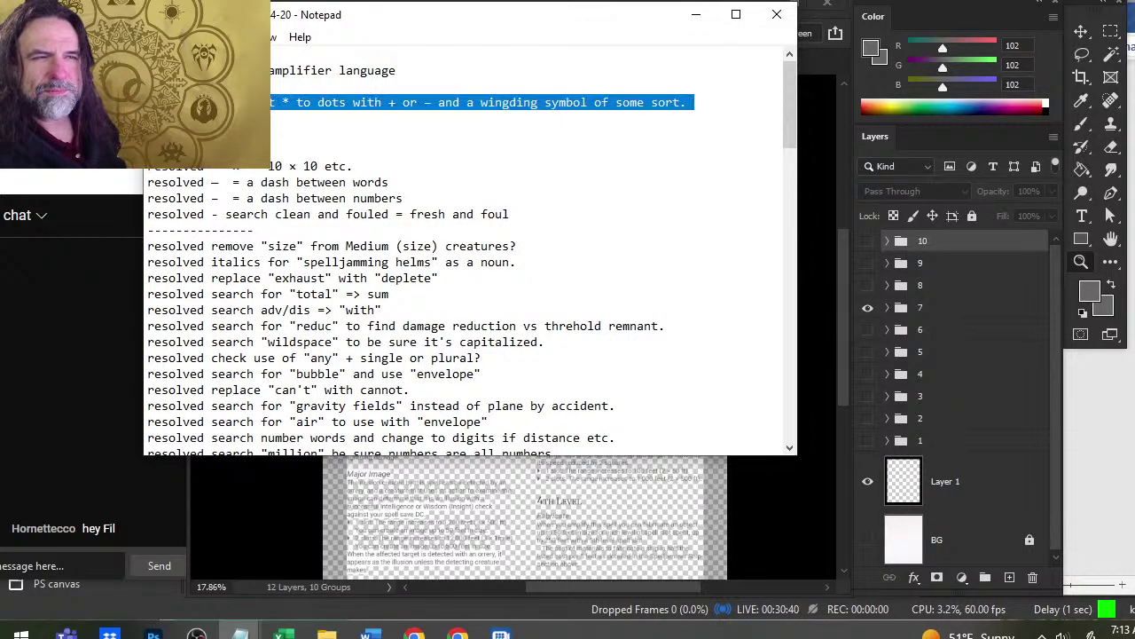
pyautogui.hotkey('ctrl', 'x')
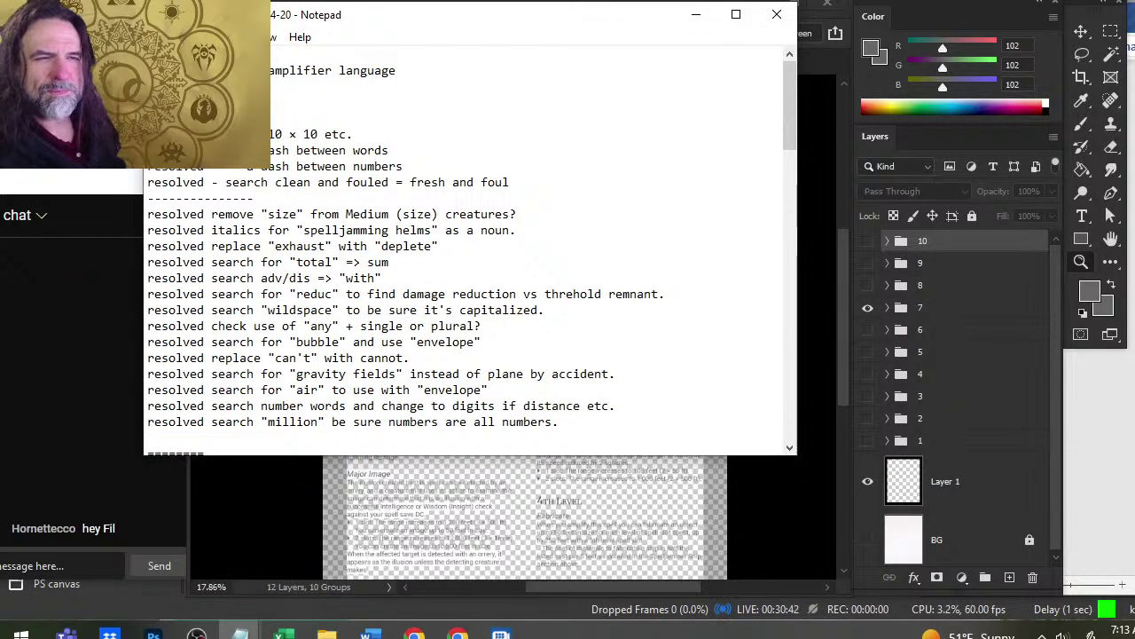
pyautogui.hotkey('ctrl', 'v')
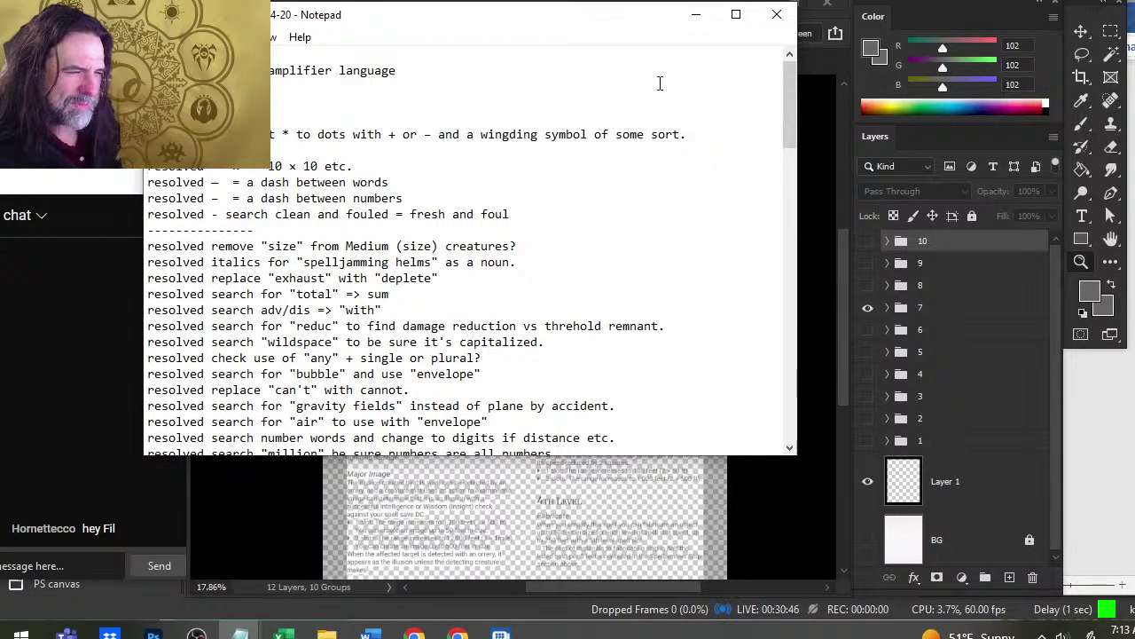
pyautogui.scroll(-10, 406, 236)
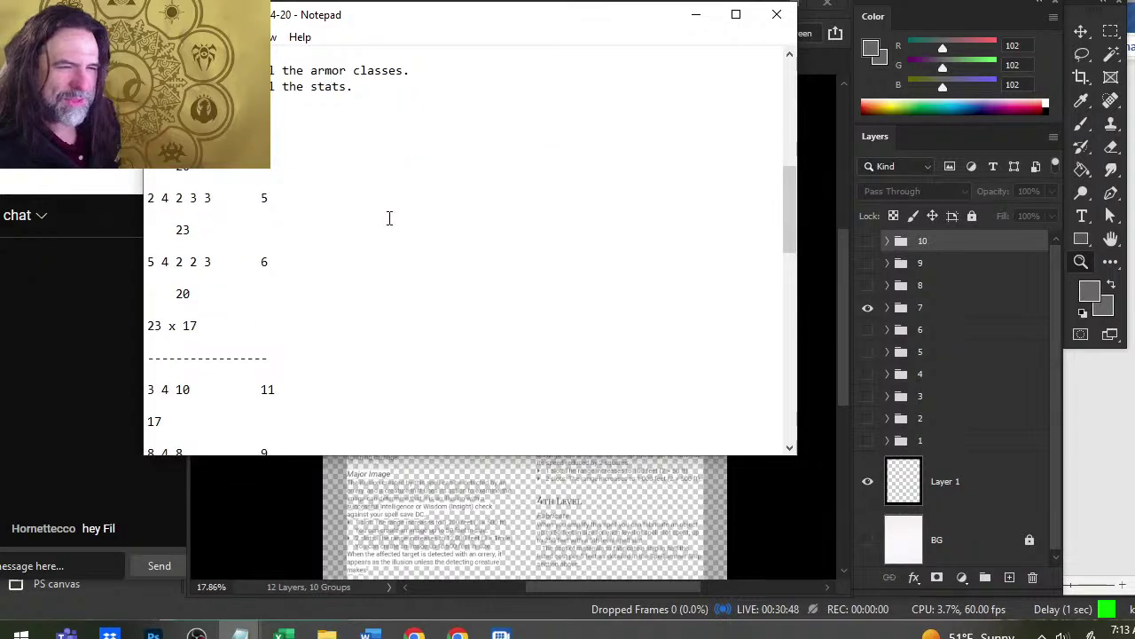
pyautogui.scroll(10, 390, 222)
pyautogui.hotkey('ctrl', 's')
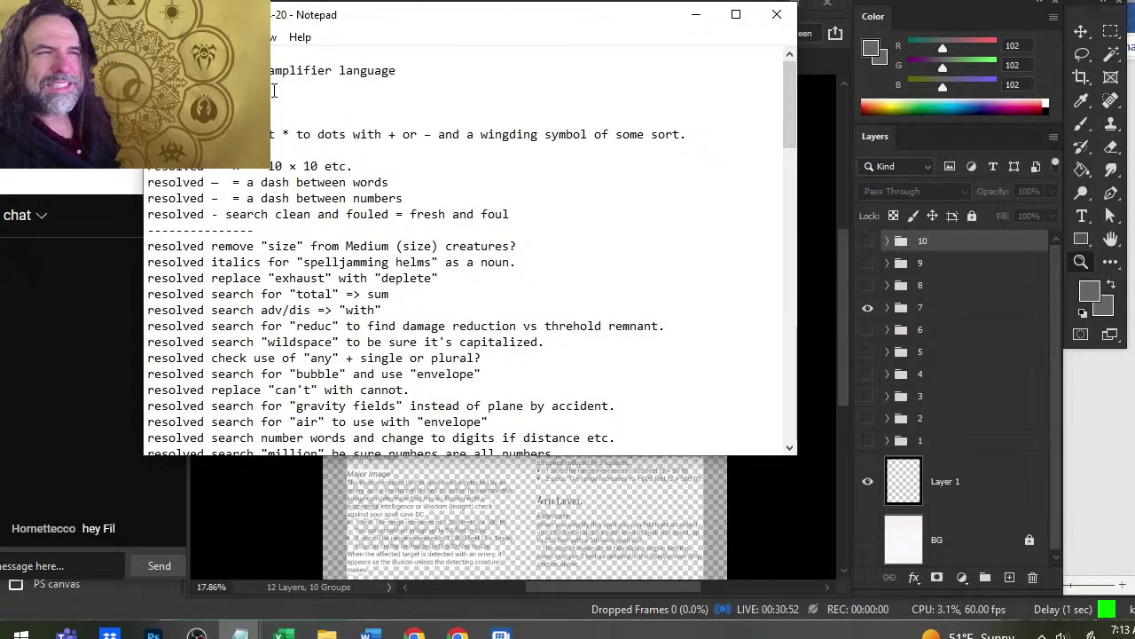
# - Add a line below "amplifier language" about highlighting blocks behind text in the spellcasting section, and close the note
pyautogui.press('Return')
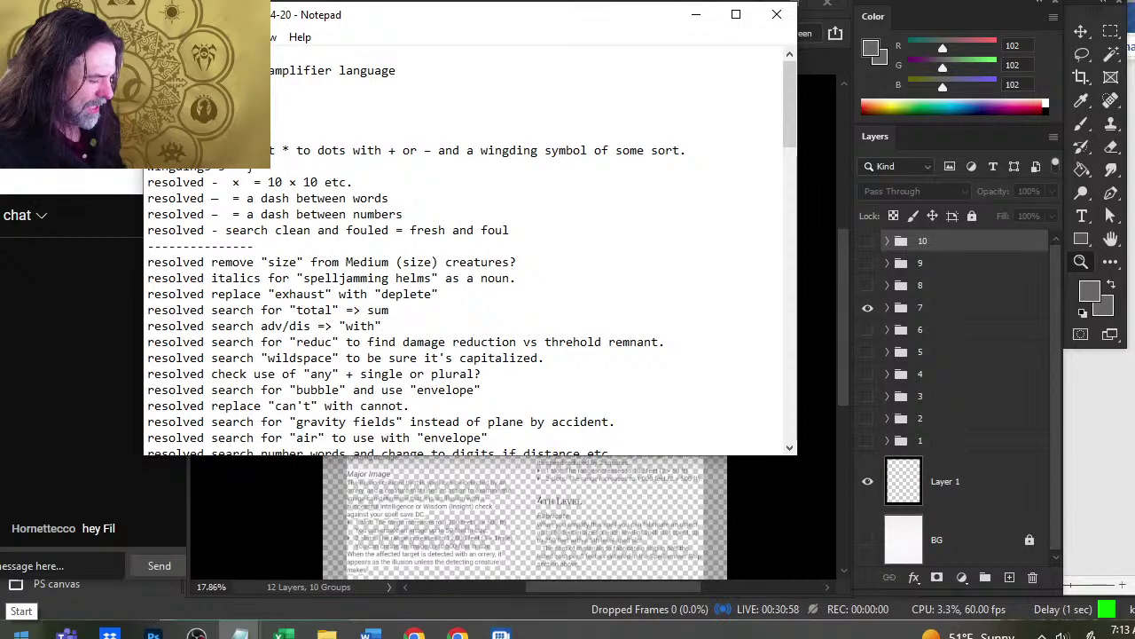
pyautogui.write('ird ')
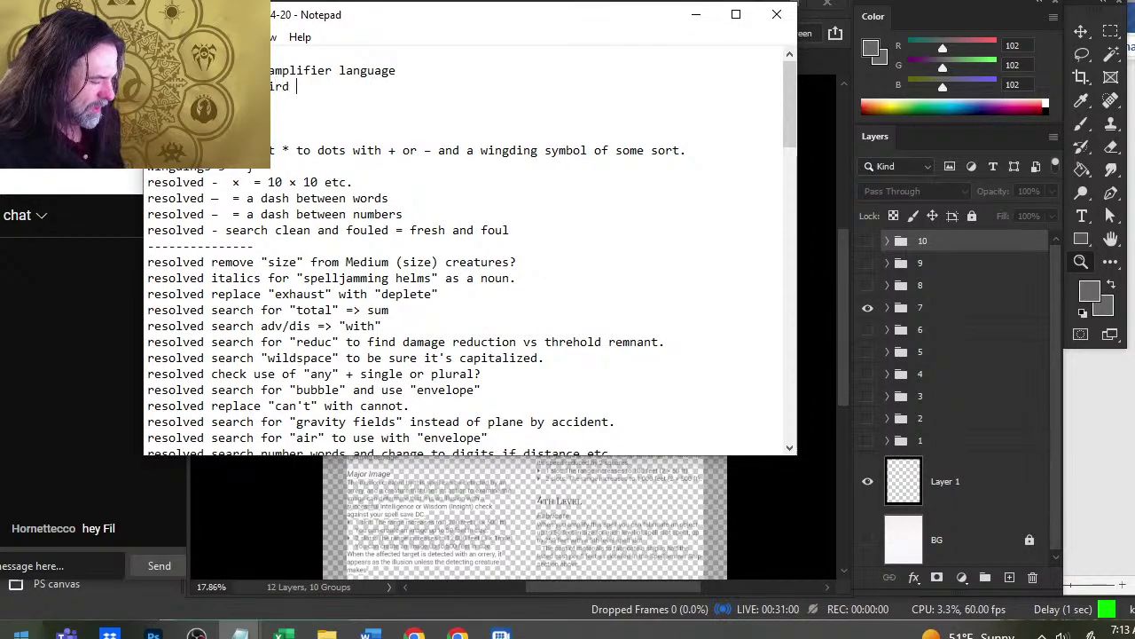
pyautogui.write('highlighting ')
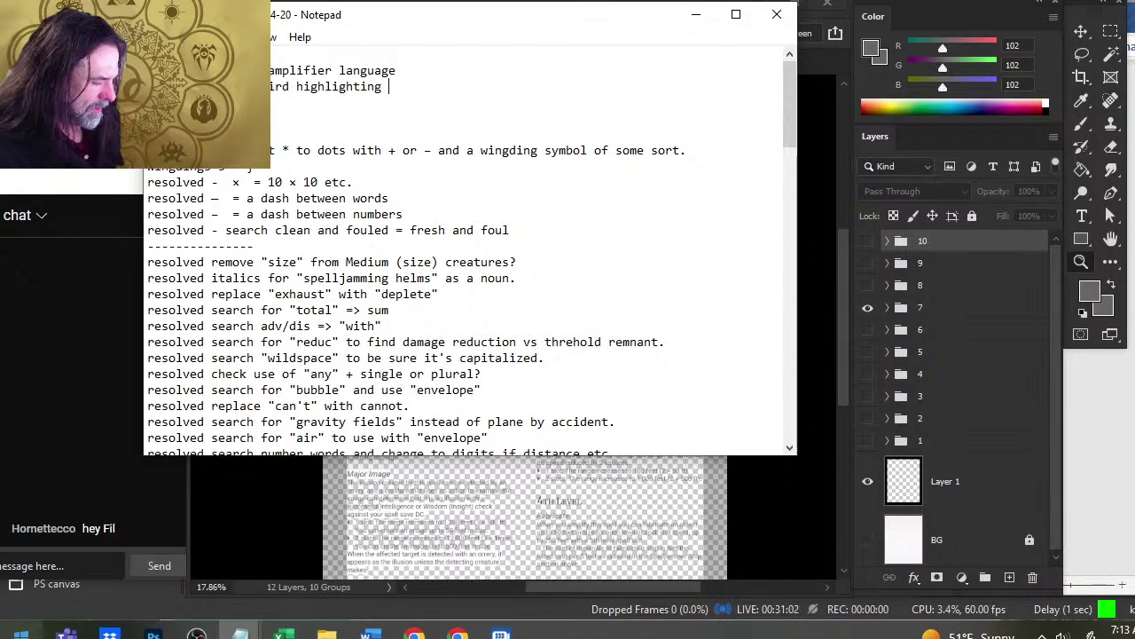
pyautogui.write('blocks bef')
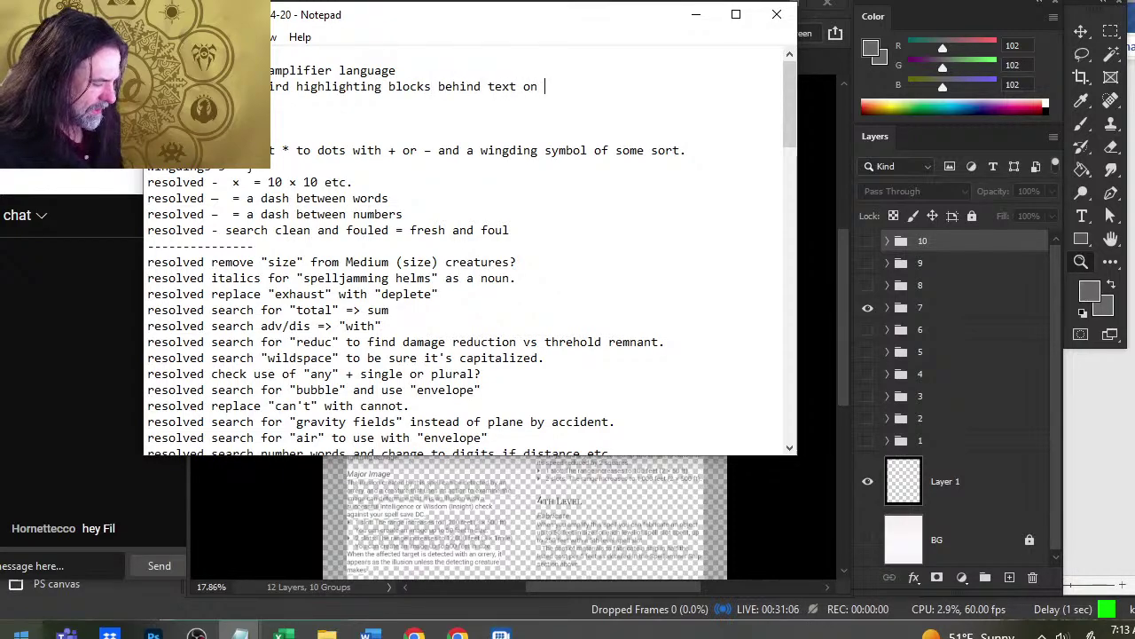
pyautogui.write('ind text oi the ')
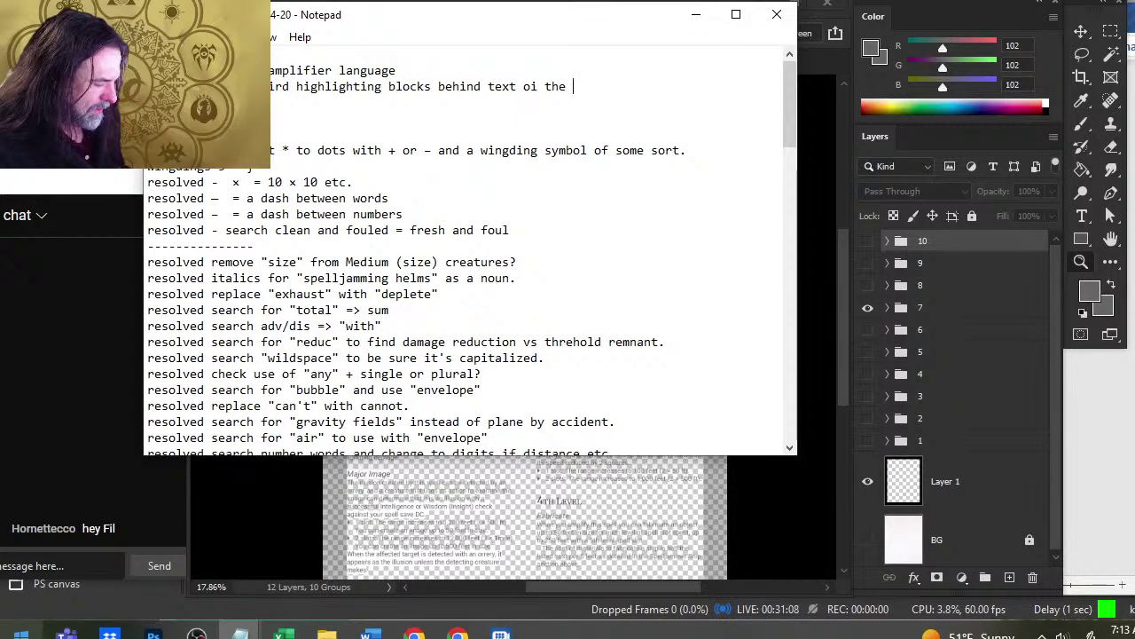
pyautogui.write('spellcasting section')
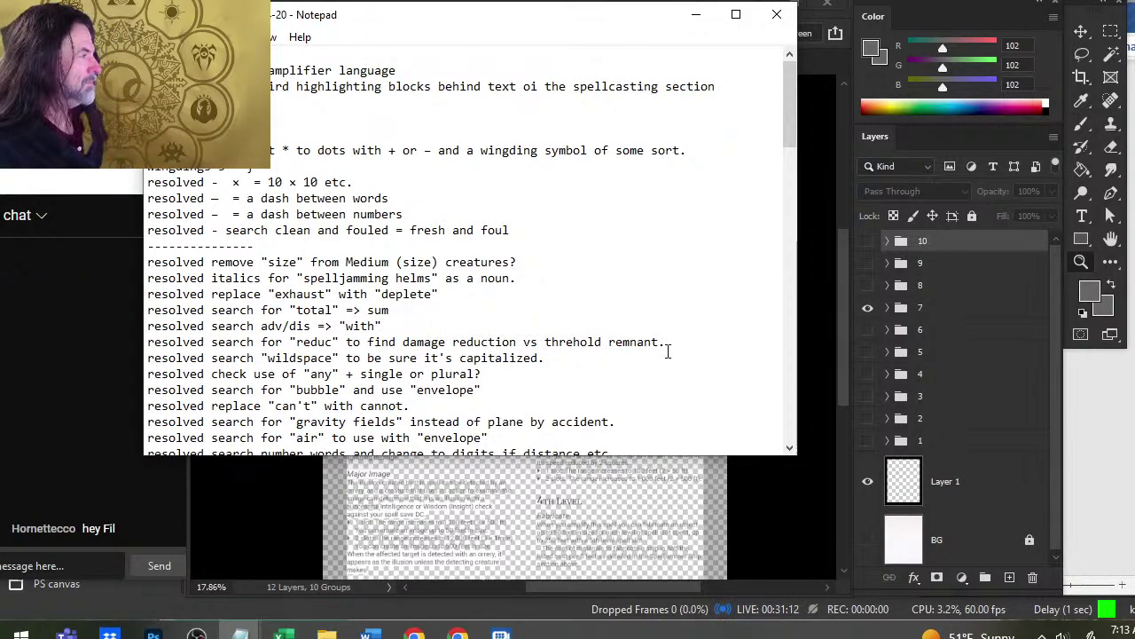
pyautogui.click(777, 14)
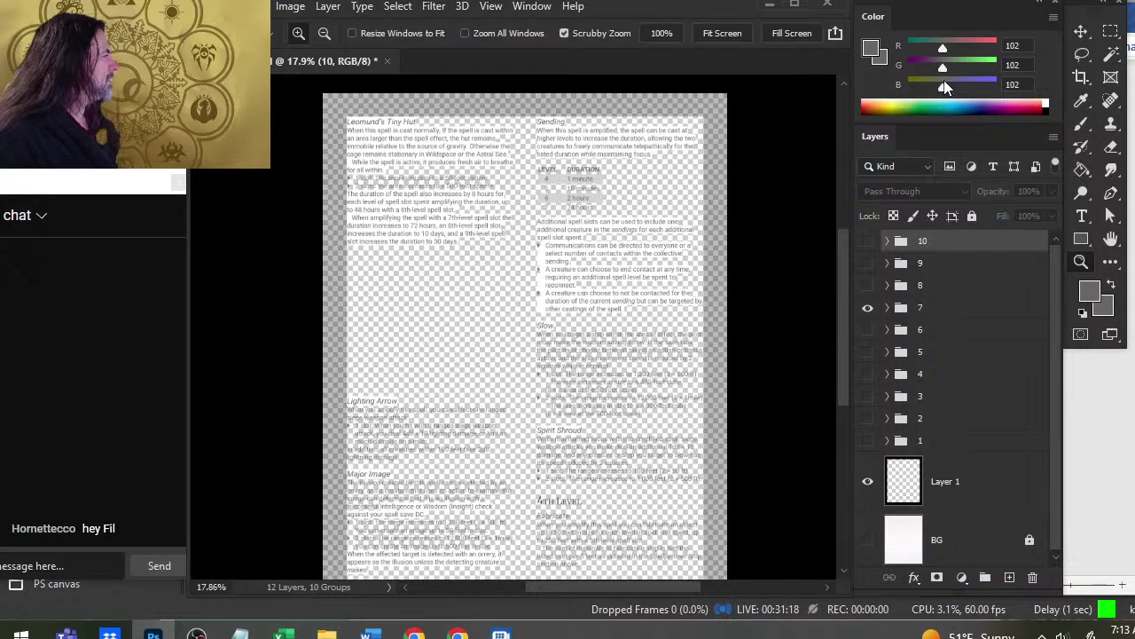
# - In Photoshop, reset the foreground and background colours to black and white, and show the BG layer
pyautogui.moveTo(942, 86); pyautogui.dragTo(895, 89)
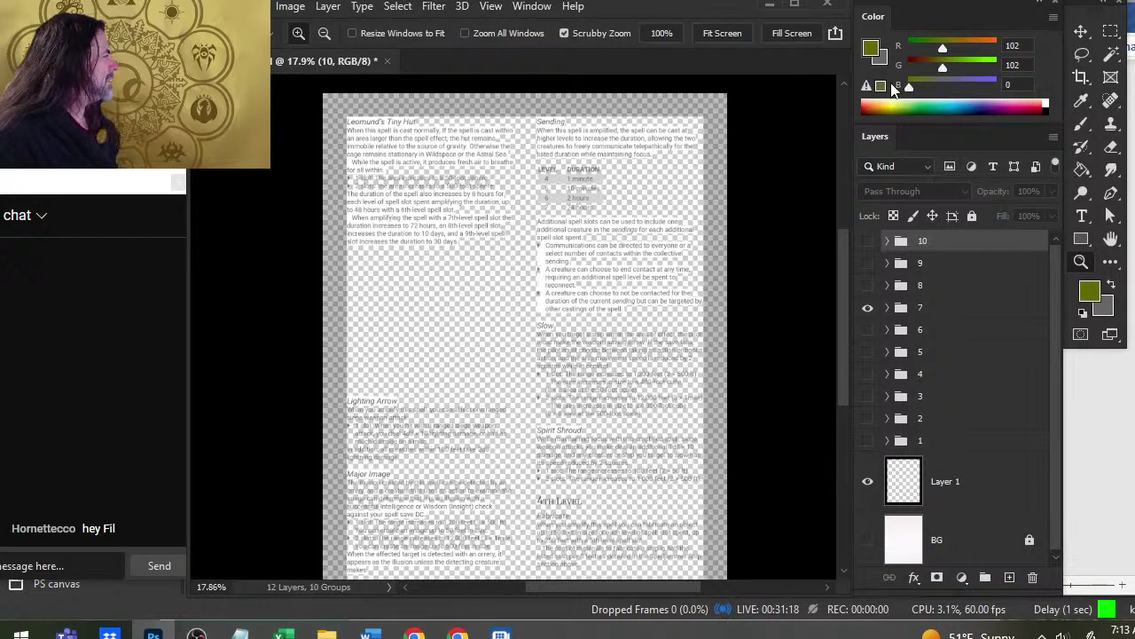
pyautogui.click(1084, 313)
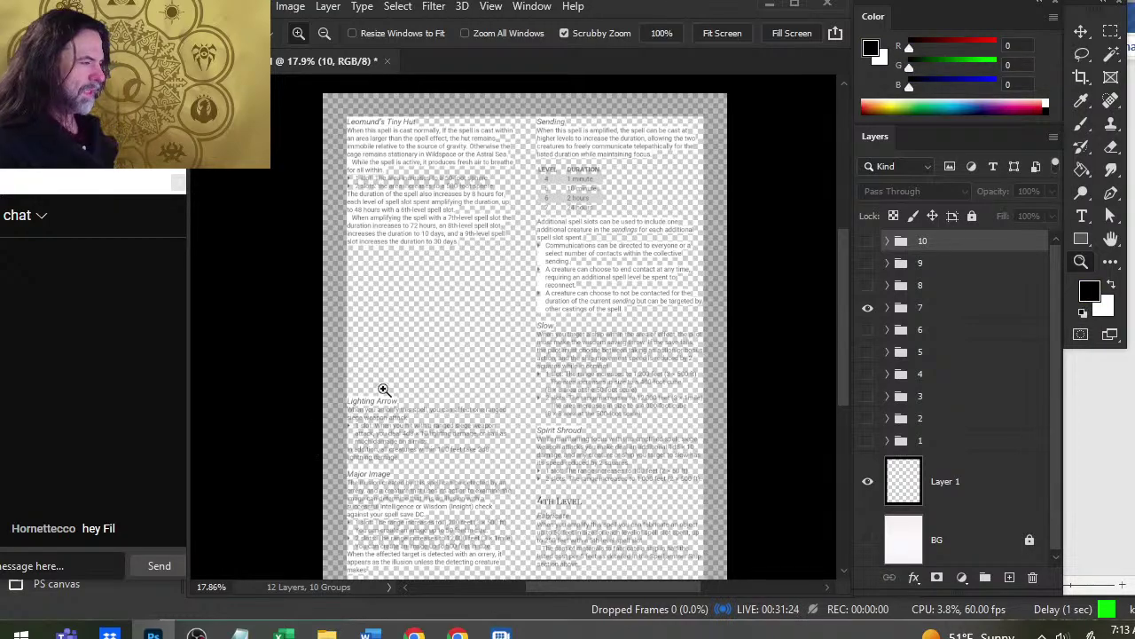
pyautogui.click(869, 540)
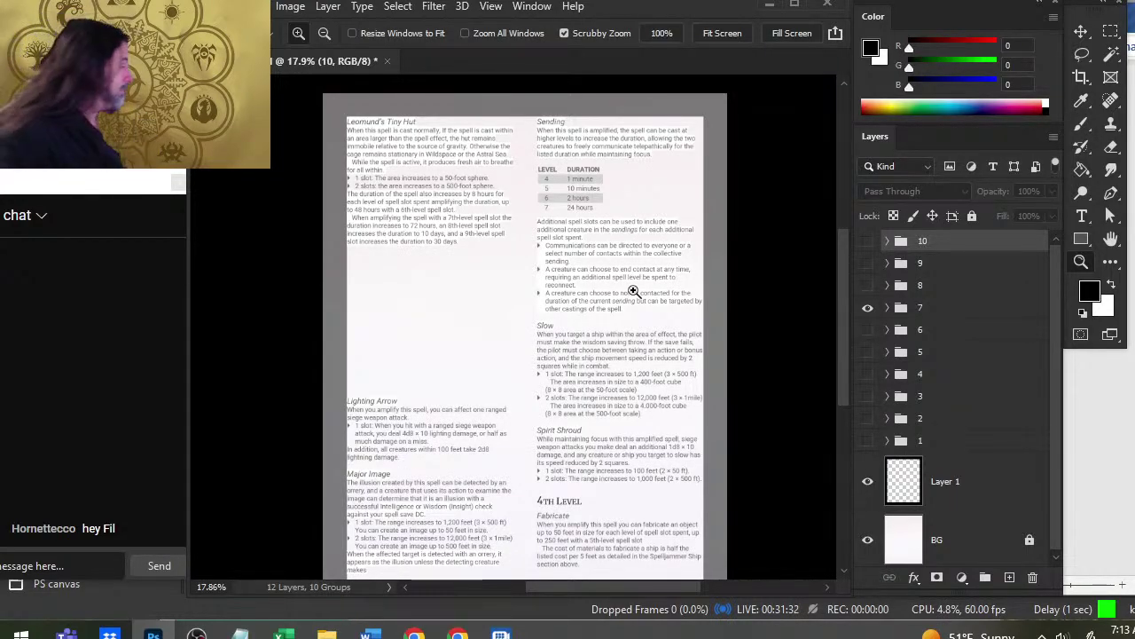
# - Select group 7 and examine the backing behind its text blocks around Sending, Slow, Spirit Shroud and Lighting Arrow
pyautogui.click(953, 315)
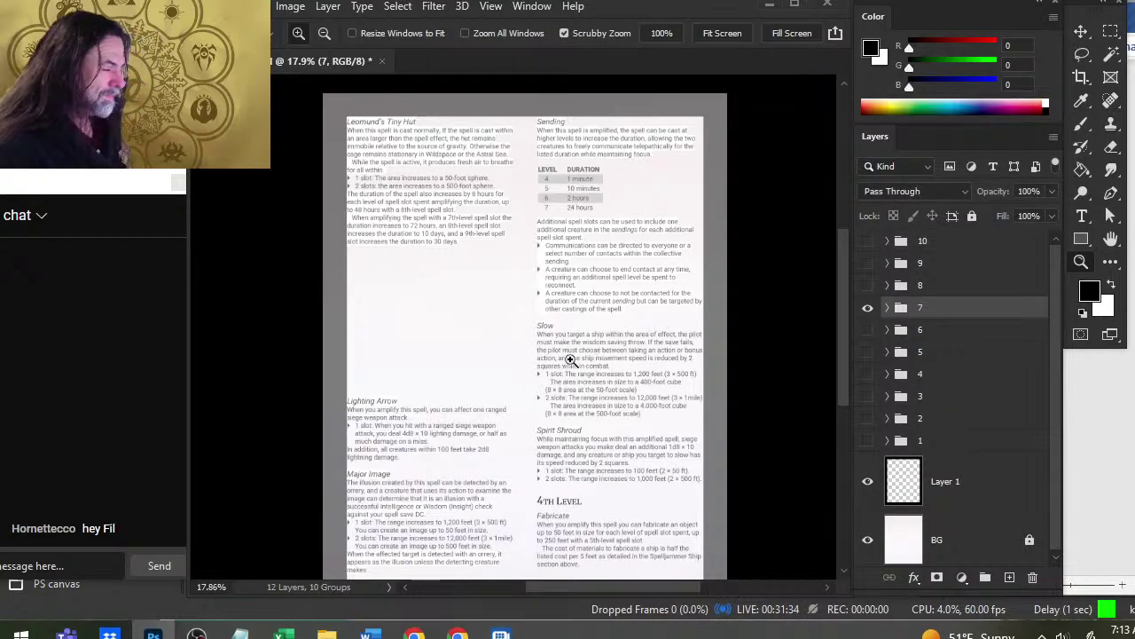
pyautogui.moveTo(546, 394); pyautogui.dragTo(630, 401)
pyautogui.moveTo(738, 396); pyautogui.dragTo(616, 337)
pyautogui.moveTo(442, 295); pyautogui.dragTo(488, 286)
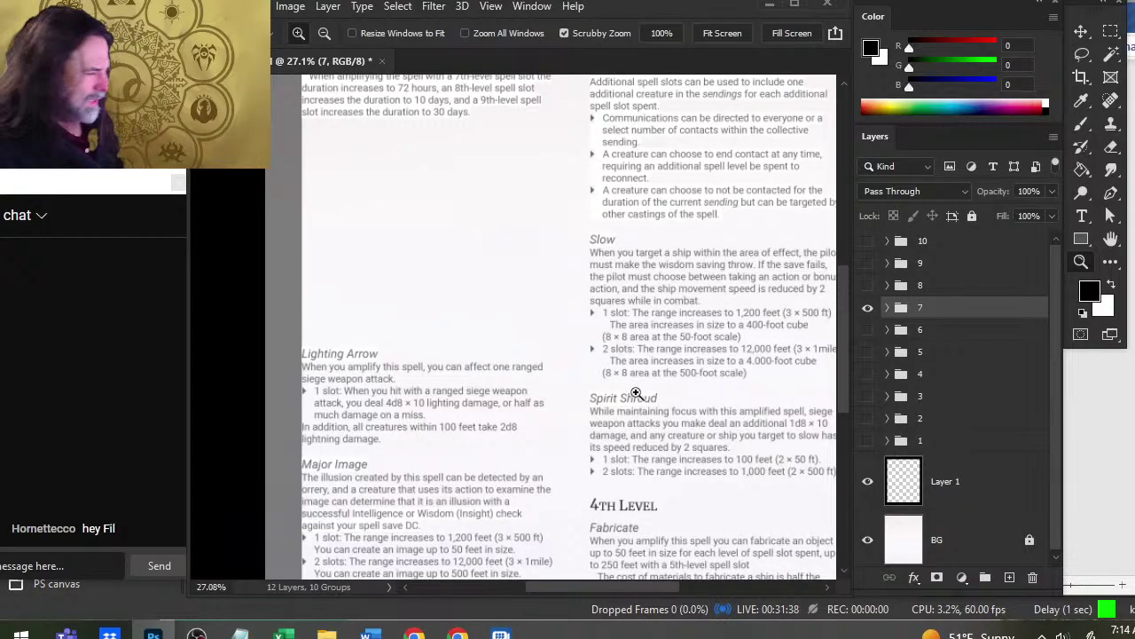
pyautogui.moveTo(636, 393); pyautogui.dragTo(718, 393)
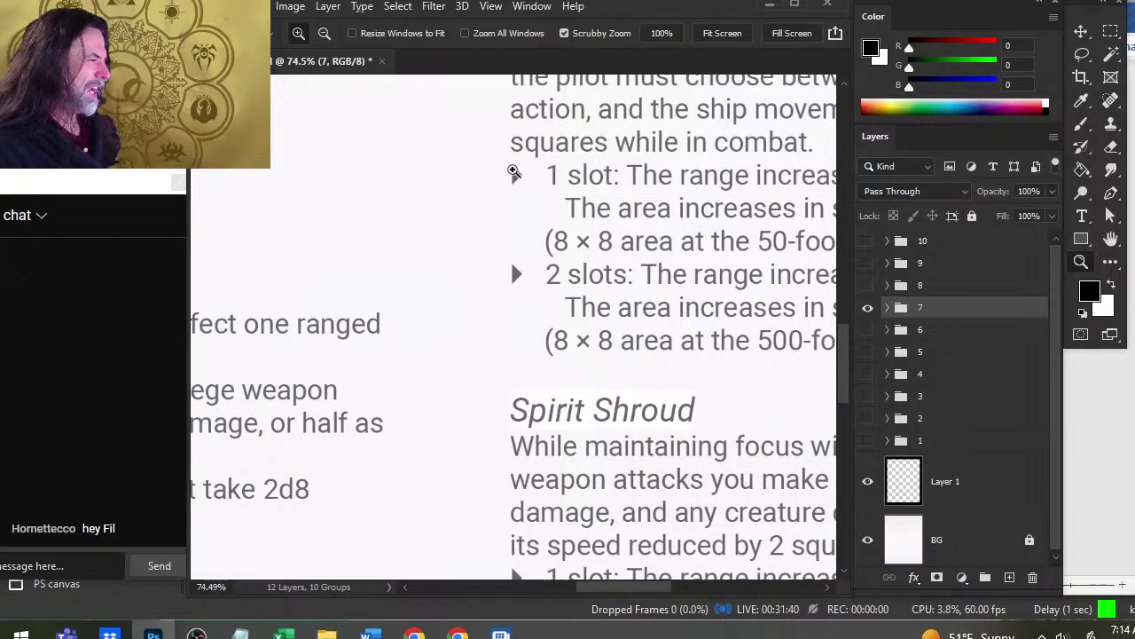
pyautogui.moveTo(567, 318); pyautogui.dragTo(527, 307)
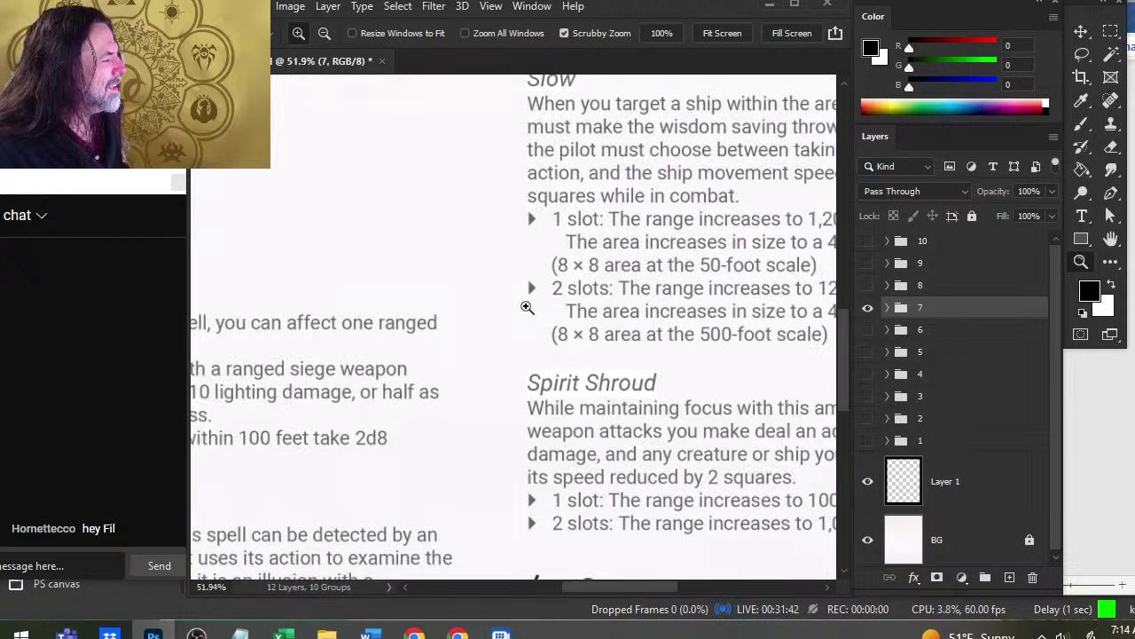
pyautogui.moveTo(581, 338); pyautogui.dragTo(527, 319)
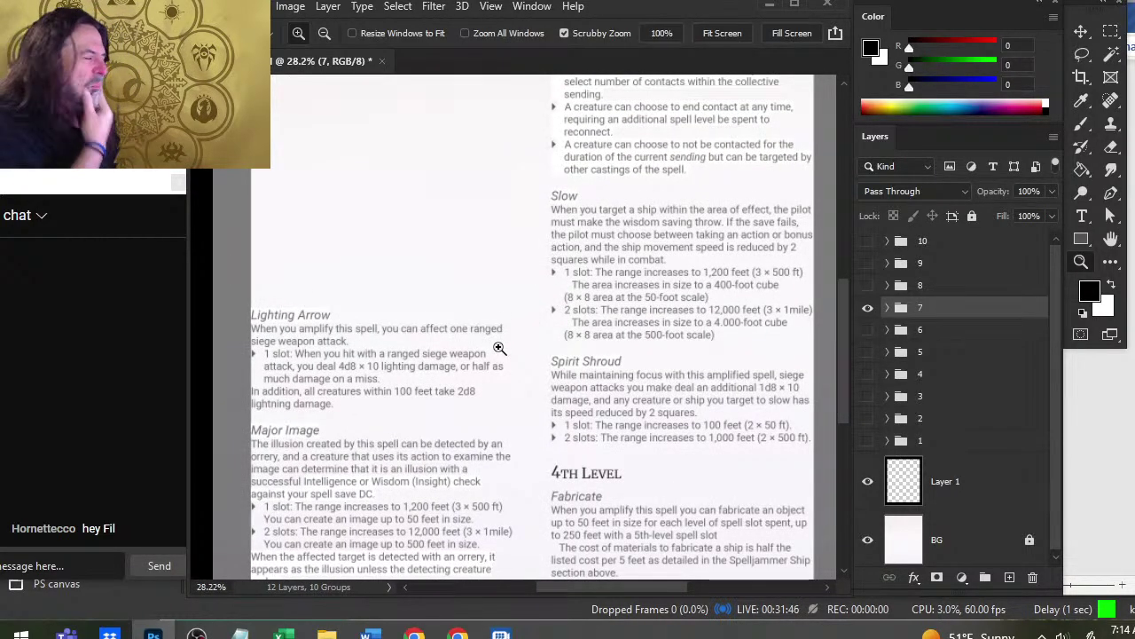
pyautogui.moveTo(581, 292); pyautogui.dragTo(685, 352)
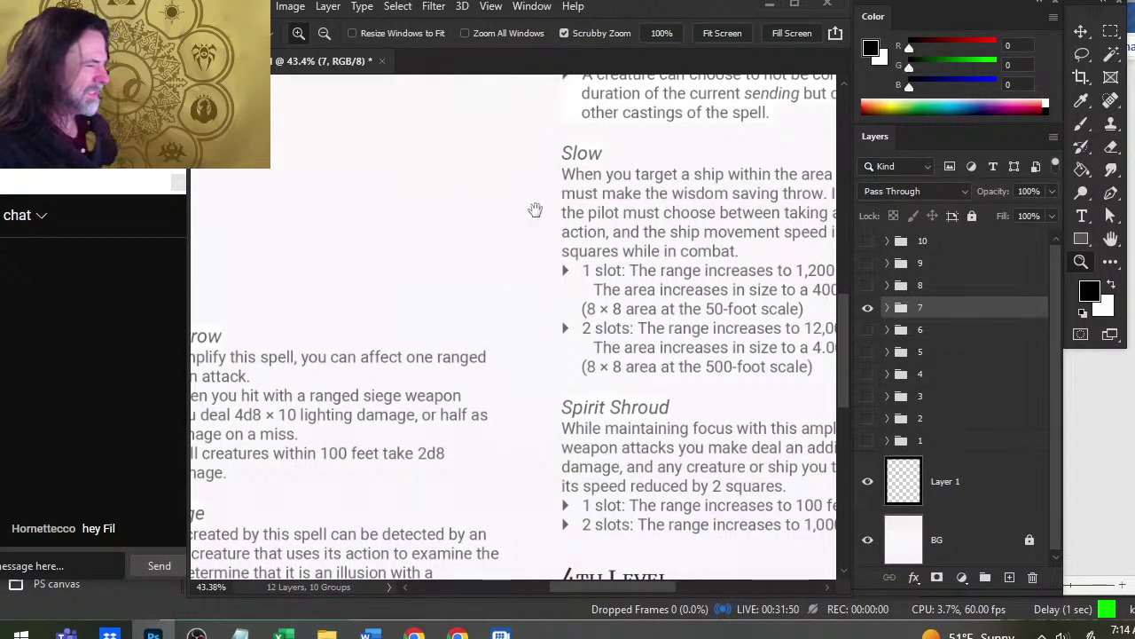
pyautogui.moveTo(536, 211); pyautogui.dragTo(591, 435)
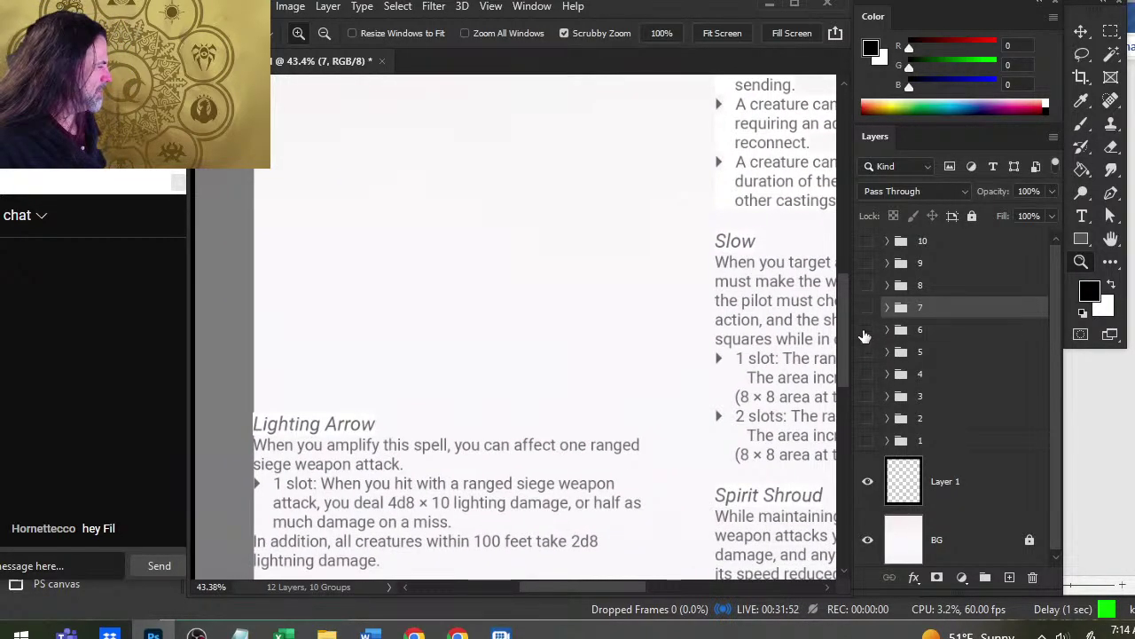
# - Show and expand group 1 in place of group 7, and add a new empty layer above its text layer
pyautogui.click(868, 440)
pyautogui.click(887, 440)
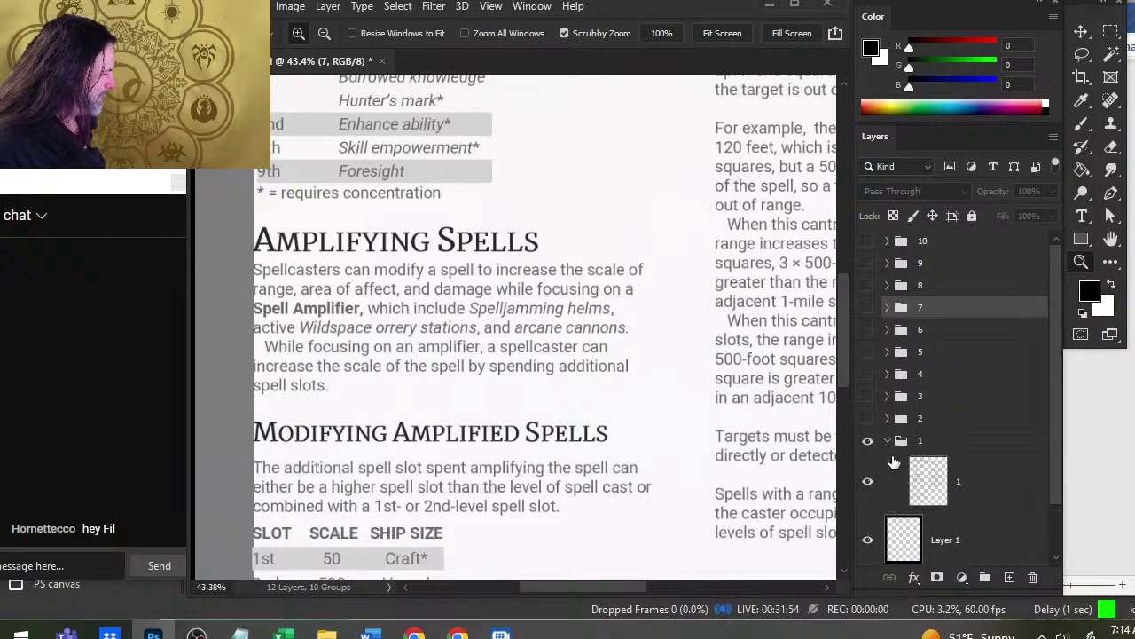
pyautogui.click(995, 486)
pyautogui.click(1009, 577)
# - Examine the first Spellcasting page up close and as a whole, toggling the new layer's visibility to compare
pyautogui.moveTo(671, 388); pyautogui.dragTo(624, 424)
pyautogui.moveTo(484, 271); pyautogui.dragTo(756, 290)
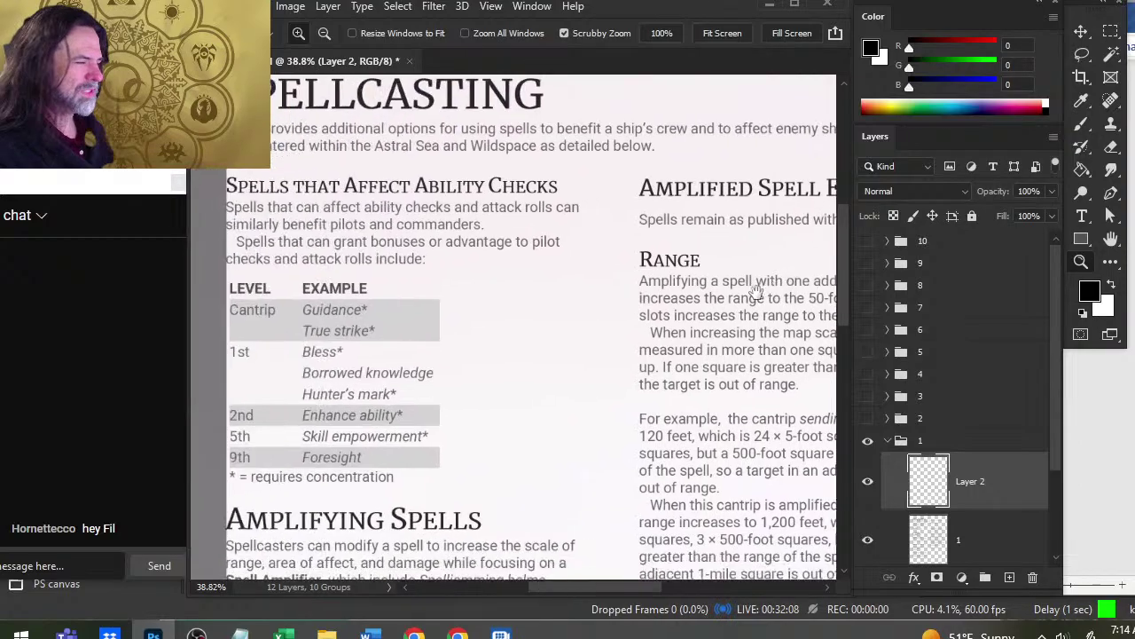
pyautogui.scroll(-5, 601, 266)
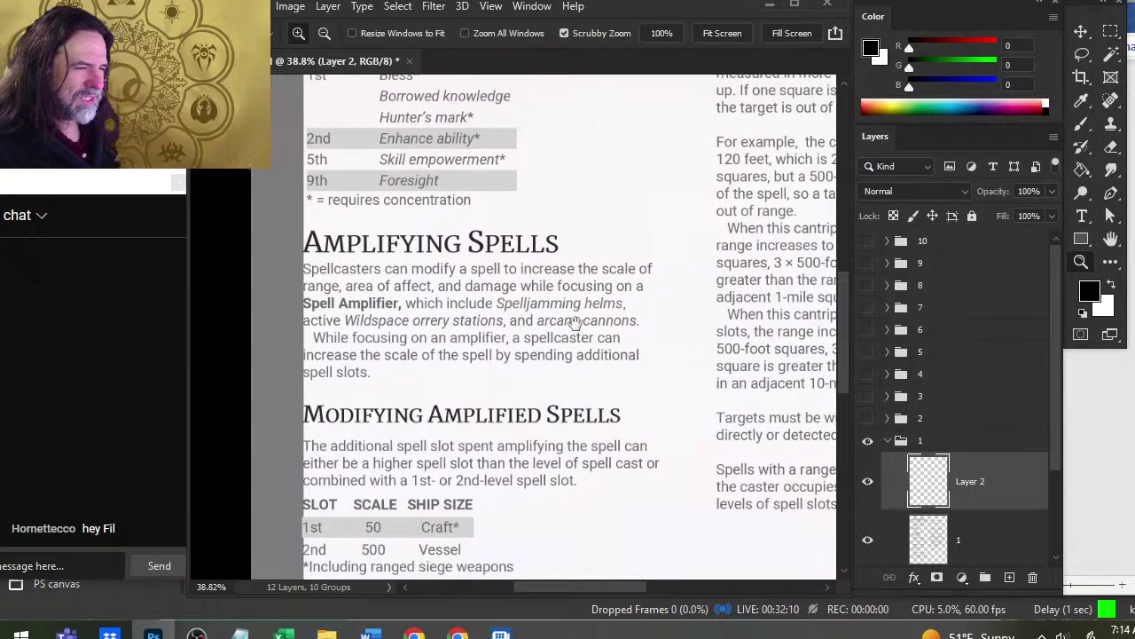
pyautogui.moveTo(498, 379); pyautogui.dragTo(469, 329)
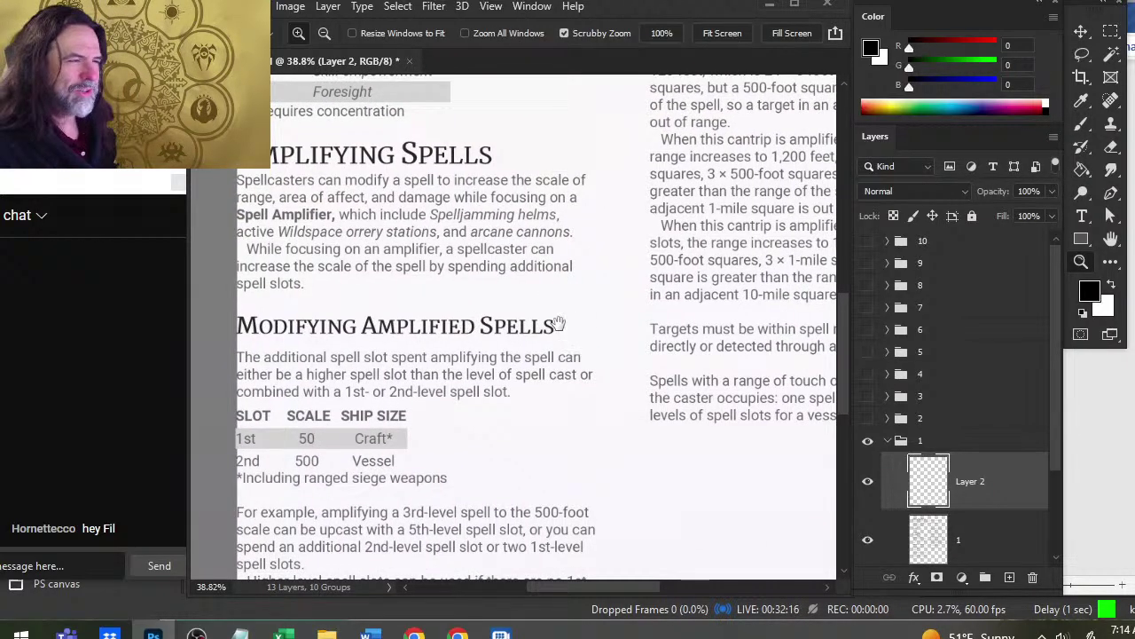
pyautogui.hotkey('ctrl', '0')
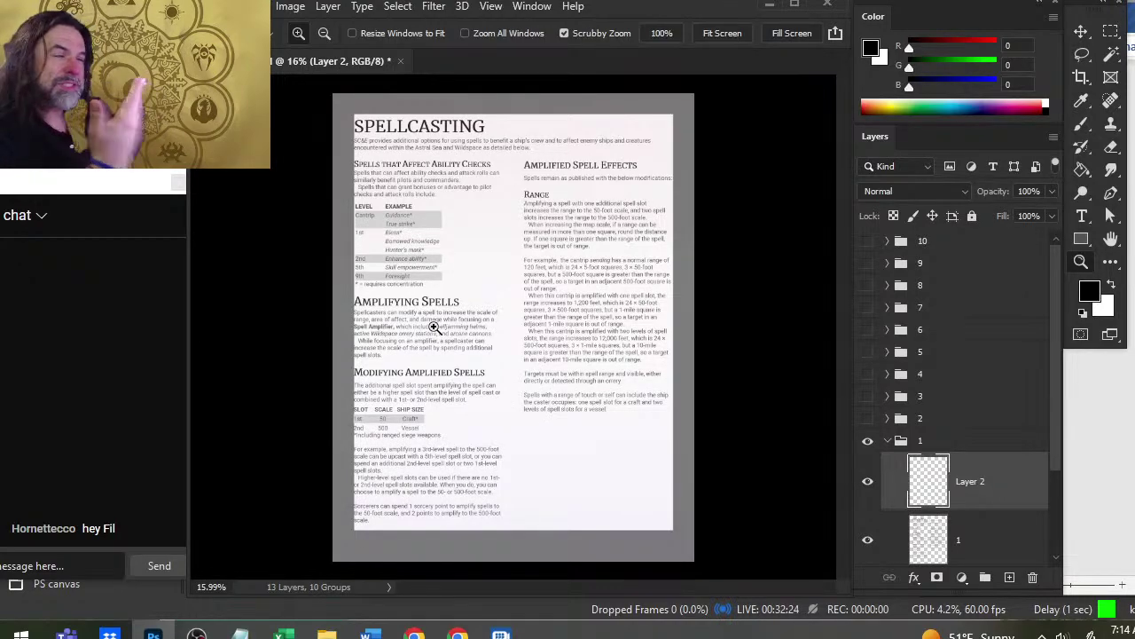
pyautogui.click(868, 482)
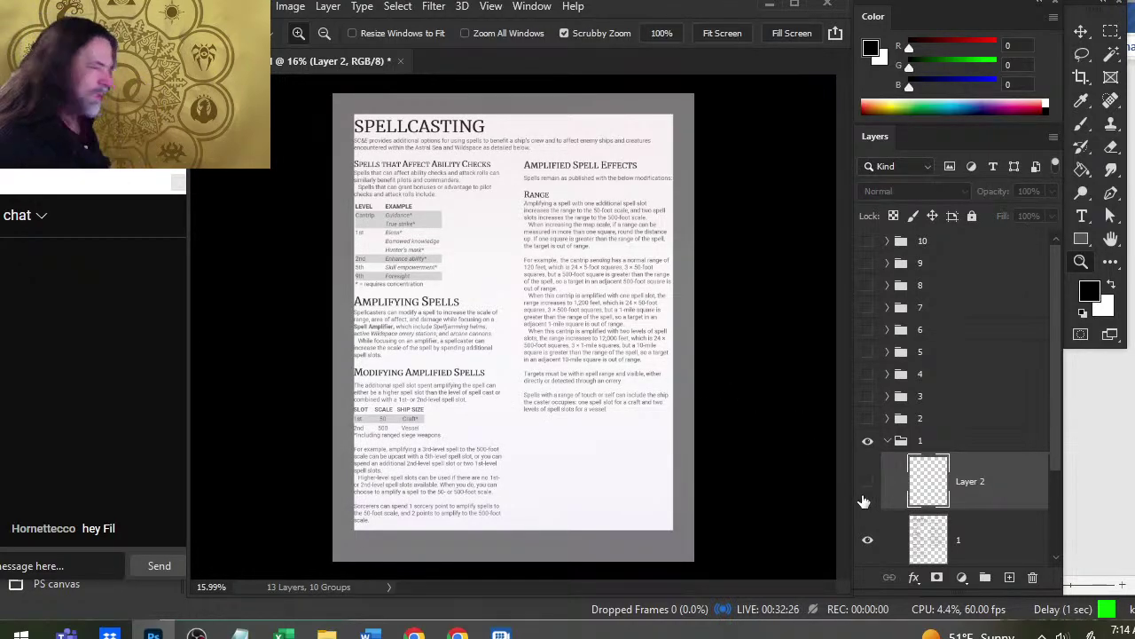
pyautogui.click(868, 481)
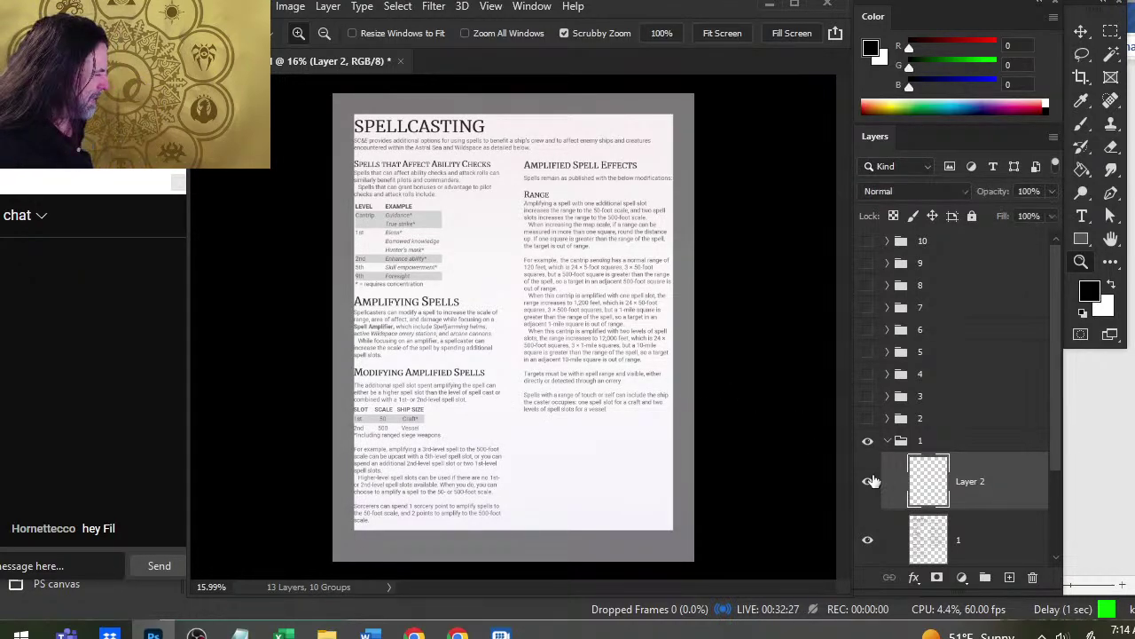
pyautogui.click(869, 540)
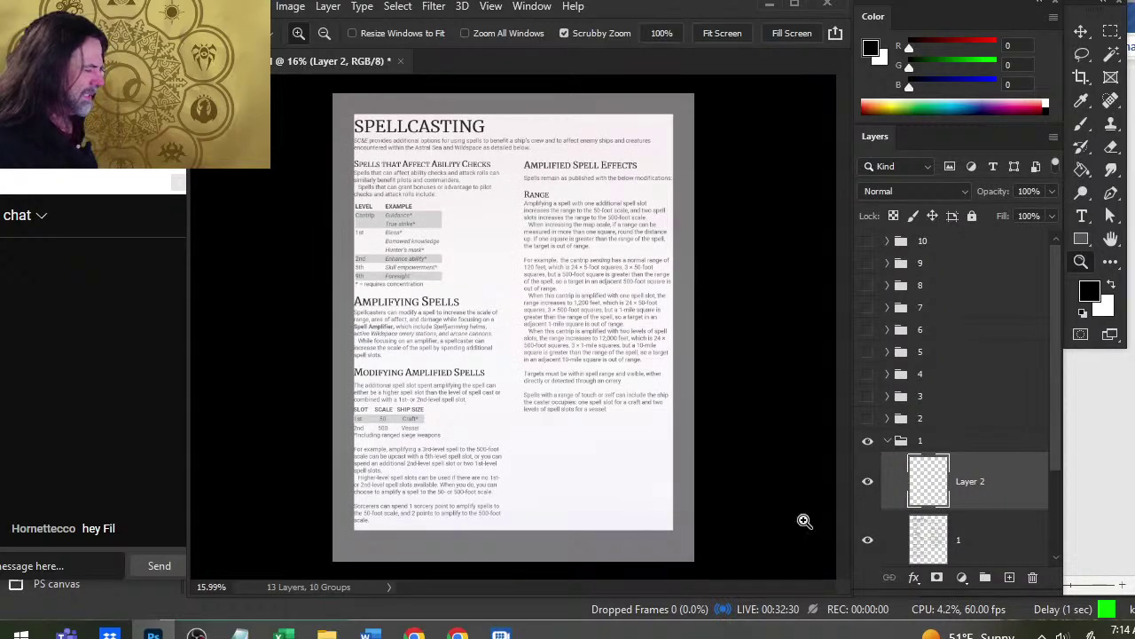
# - Choose the hard round brush at 100% hardness and reduce its size to 4 px
pyautogui.press('b')
pyautogui.rightClick(577, 453)
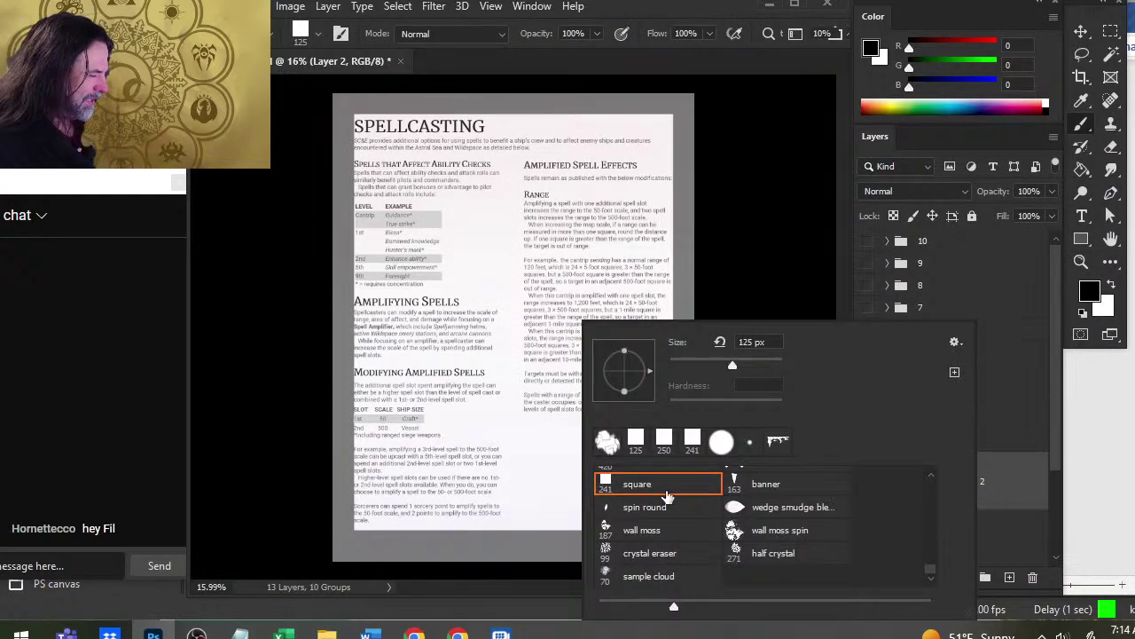
pyautogui.click(720, 443)
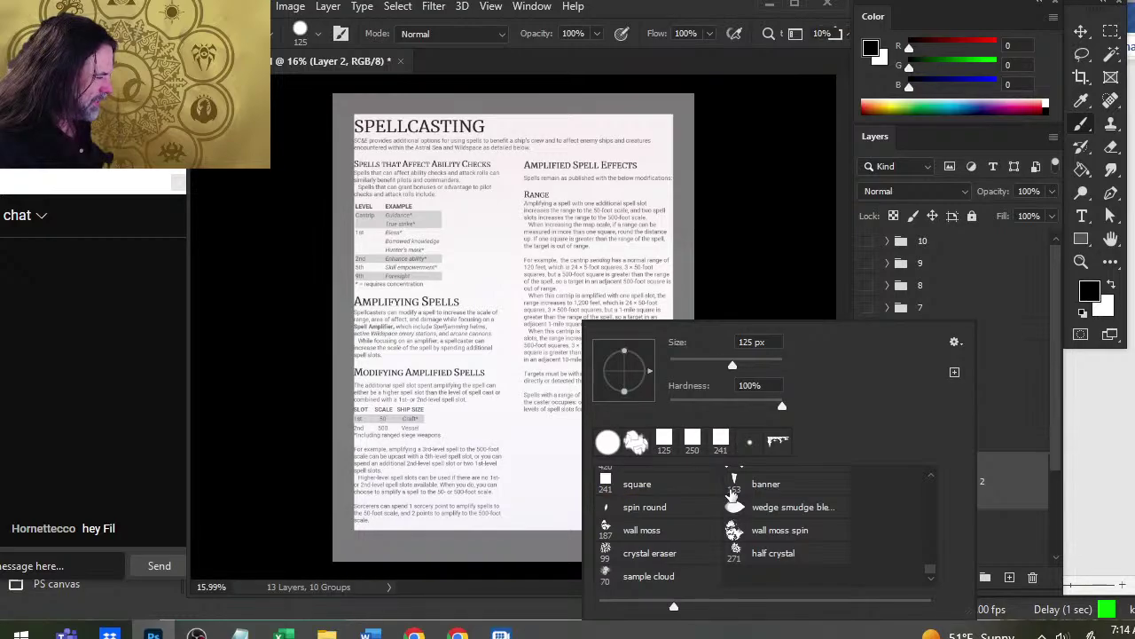
pyautogui.click(720, 17)
pyautogui.press('[')
pyautogui.press('[')
pyautogui.press('[')
pyautogui.press('[')
pyautogui.press('[')
pyautogui.press('[')
pyautogui.press('[')
pyautogui.press('[')
pyautogui.press('[')
pyautogui.press('[')
pyautogui.press('[')
pyautogui.press('[')
pyautogui.press('[')
pyautogui.press('[')
pyautogui.press('[')
pyautogui.press('[')
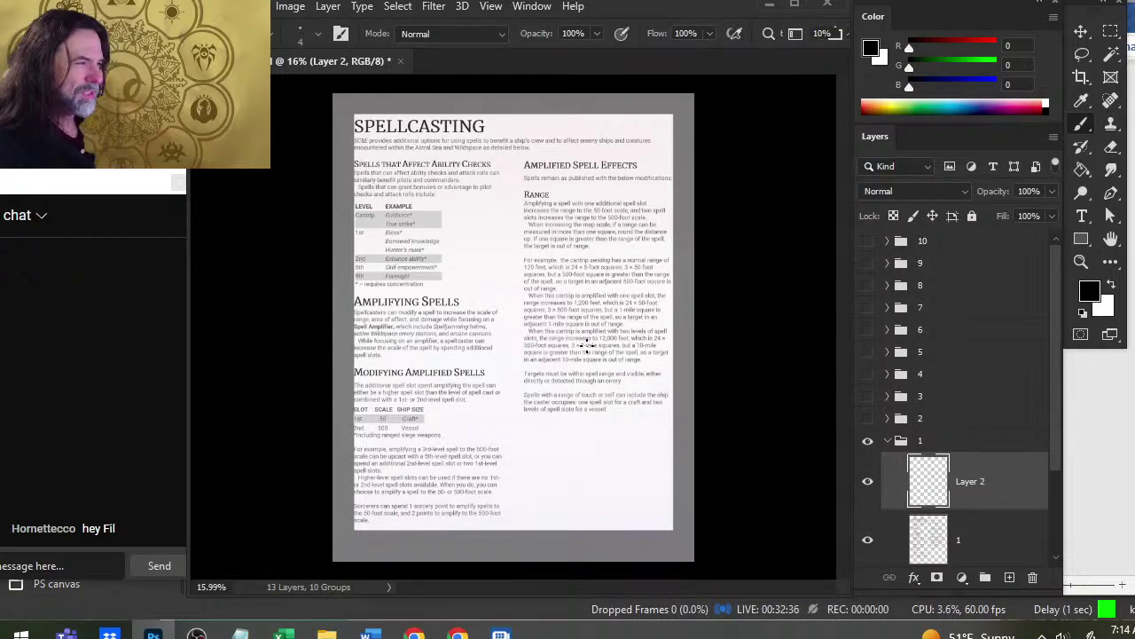
# - Sketch a loose doodle on the new layer in the empty area below the Range text, and hide the page's text layer
pyautogui.moveTo(582, 451); pyautogui.dragTo(595, 476)
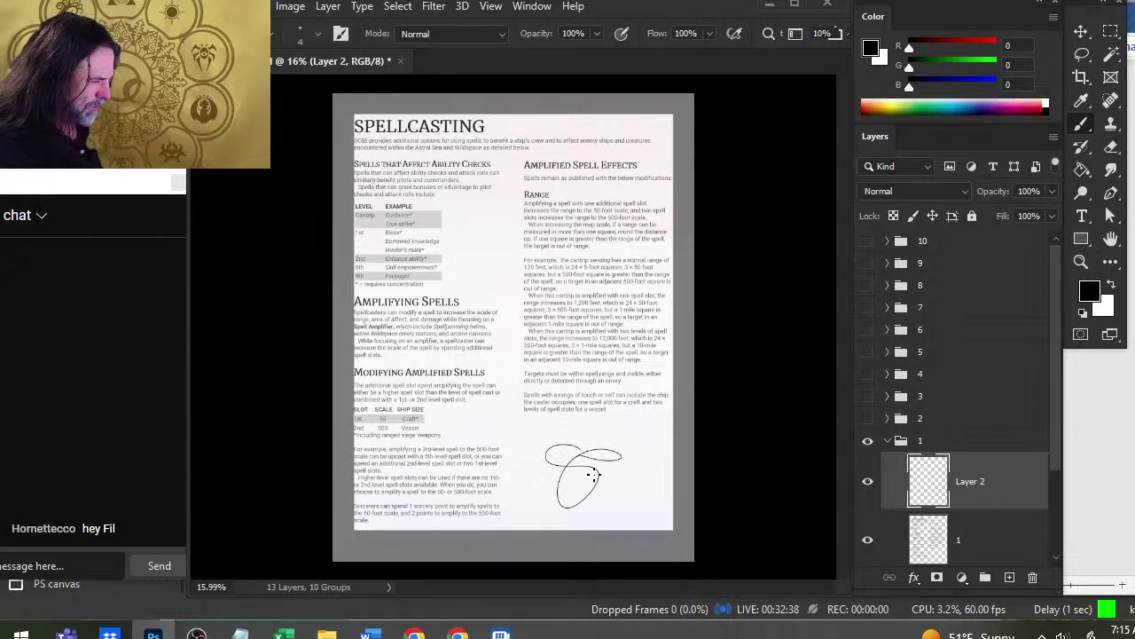
pyautogui.moveTo(550, 444); pyautogui.dragTo(599, 437)
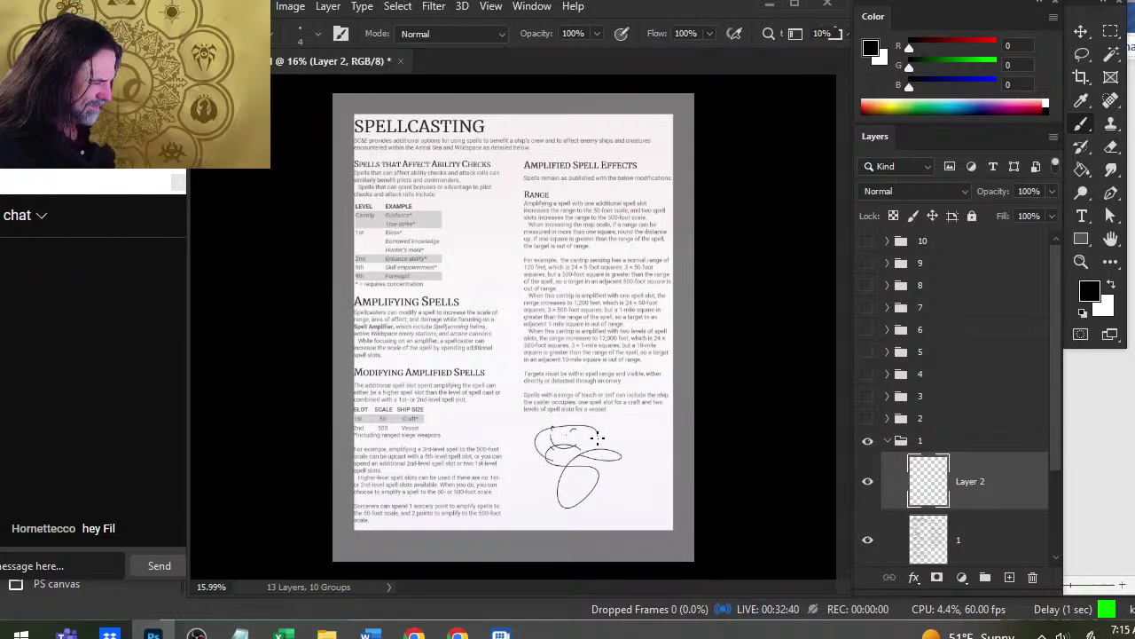
pyautogui.moveTo(521, 439); pyautogui.dragTo(622, 449)
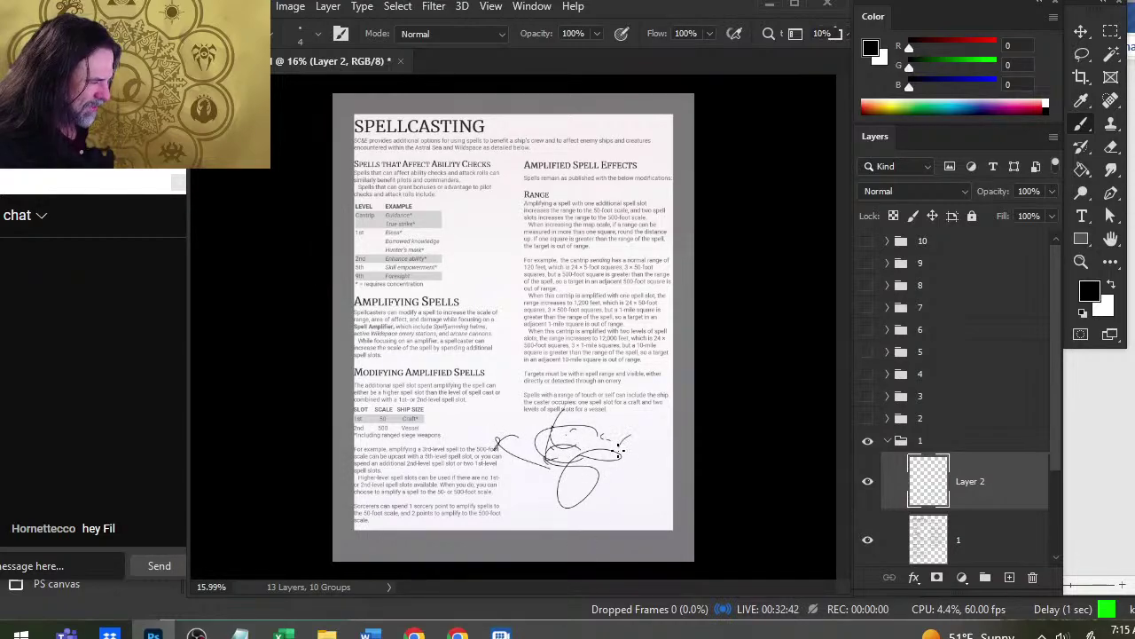
pyautogui.click(868, 537)
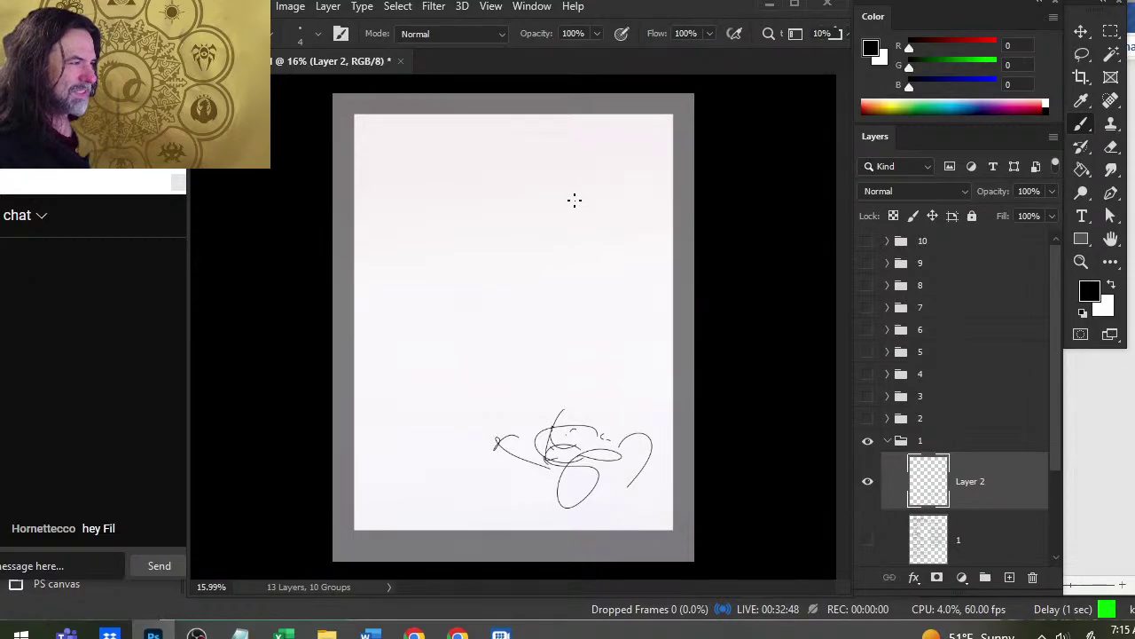
# - Switch to the Word layout document and find the first Spellcasting page with the Amplifying Spells section
pyautogui.hotkey('alt', 'Tab')
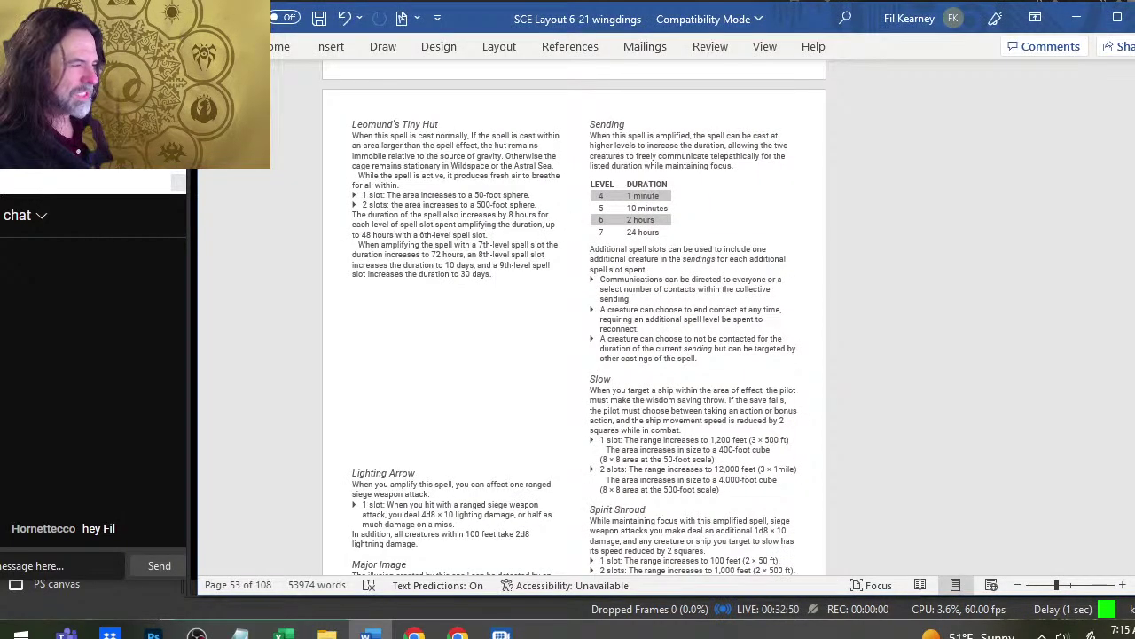
pyautogui.scroll(20, 586, 235)
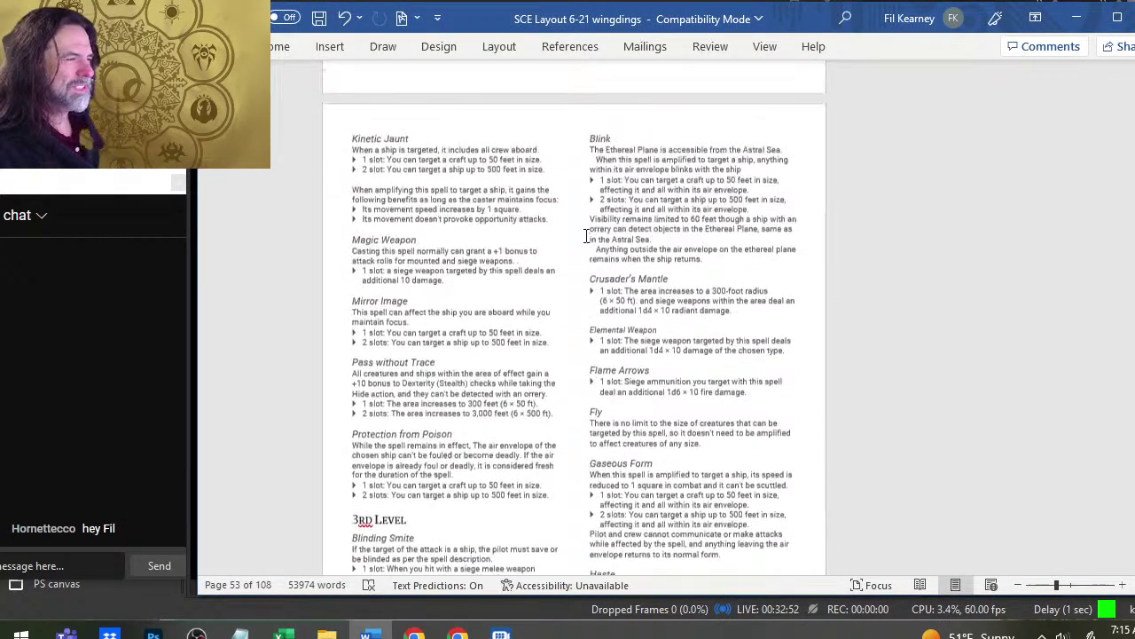
pyautogui.scroll(20, 585, 235)
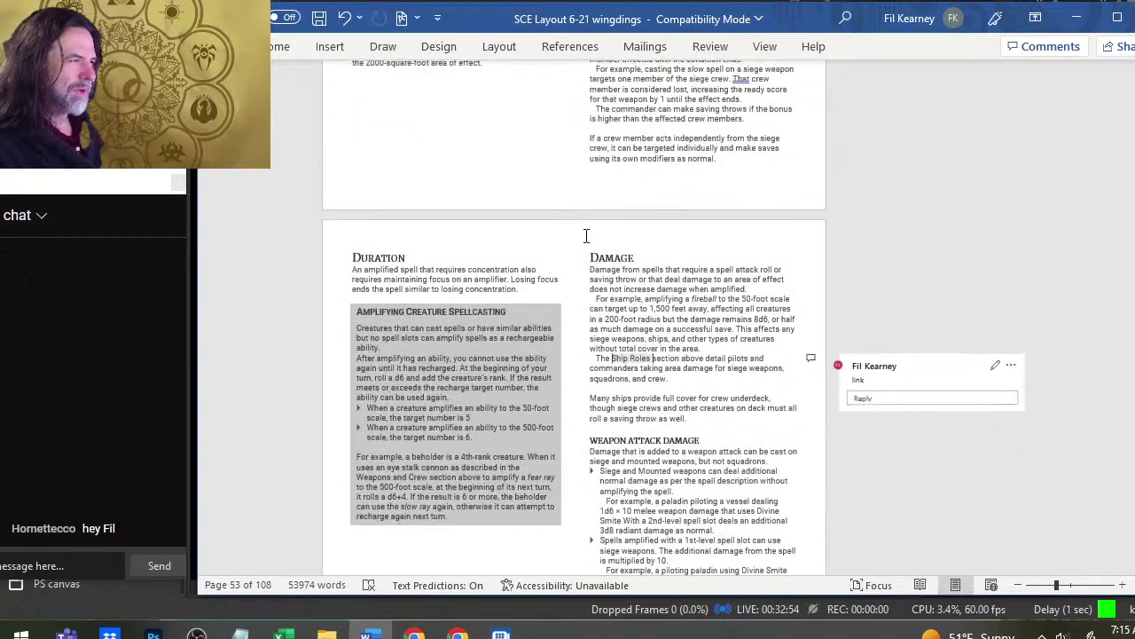
pyautogui.scroll(20, 585, 235)
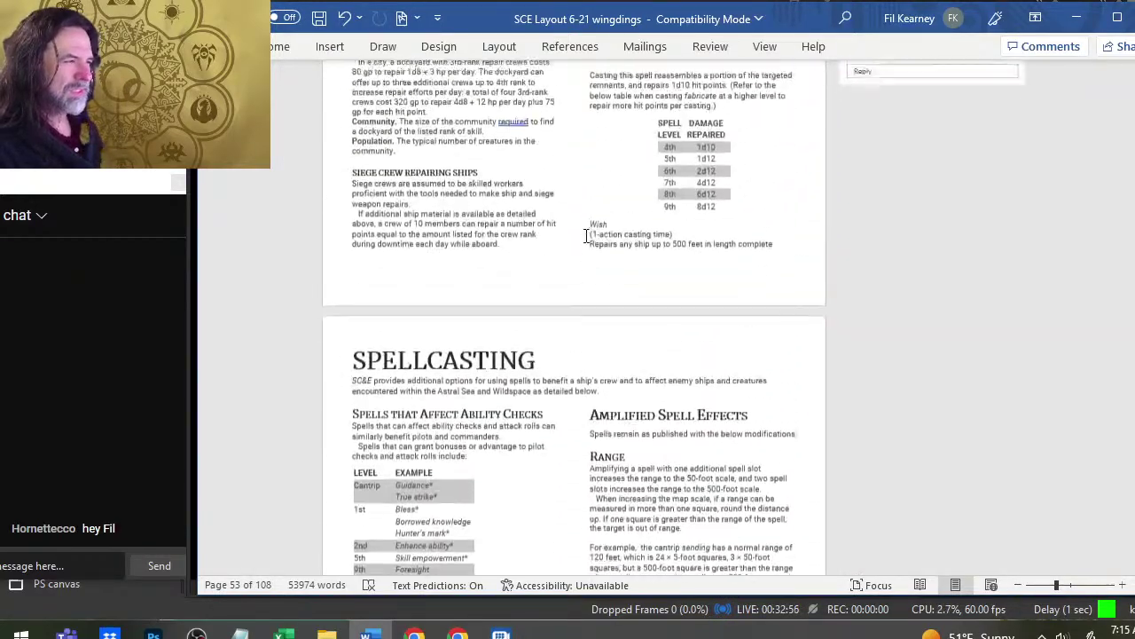
pyautogui.scroll(-10, 592, 236)
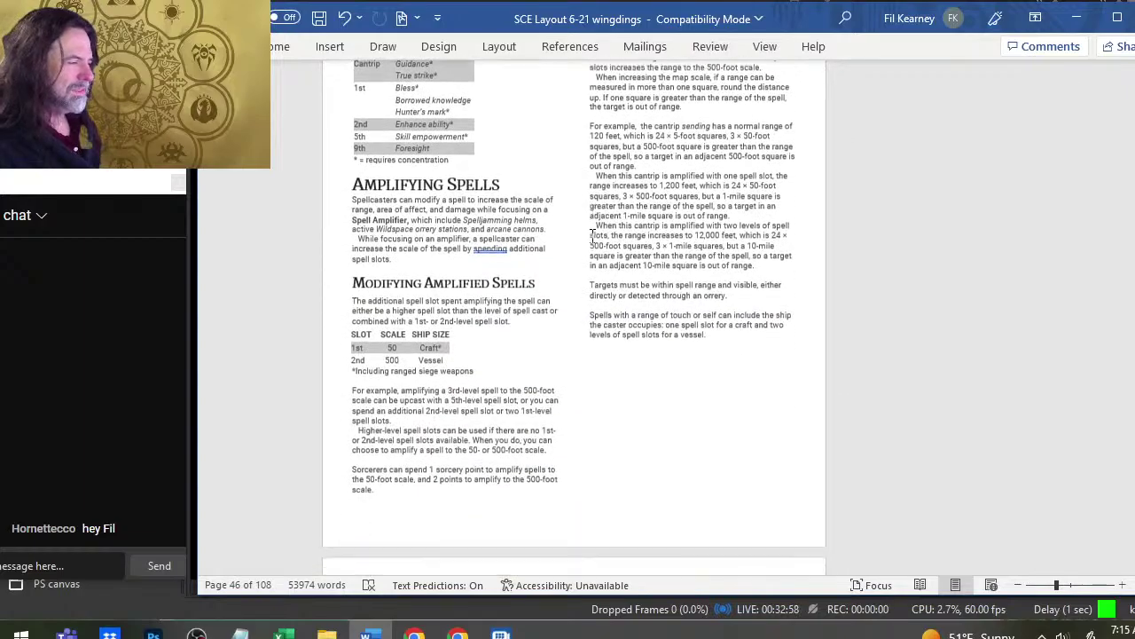
pyautogui.hotkey('alt', 'Tab')
pyautogui.hotkey('alt', 'Tab')
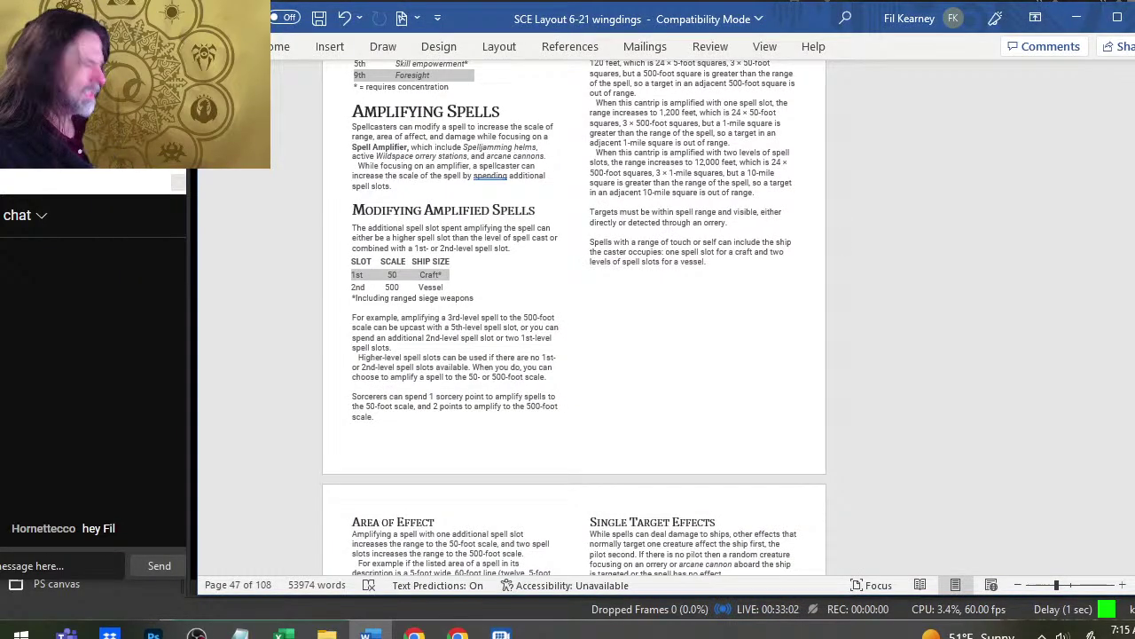
pyautogui.click(329, 46)
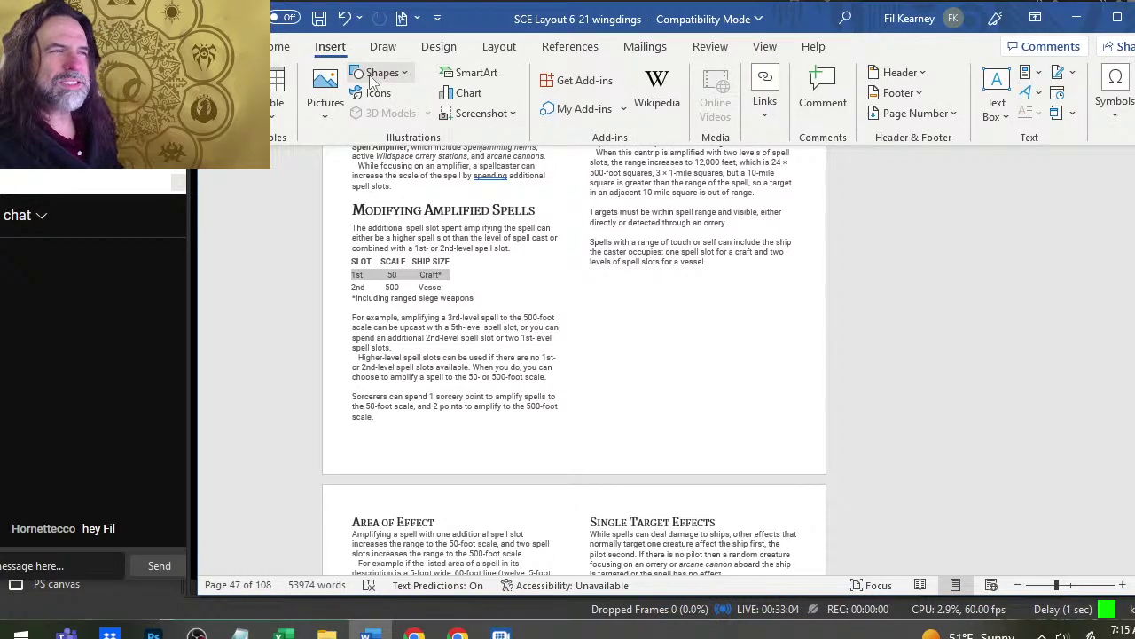
pyautogui.click(381, 73)
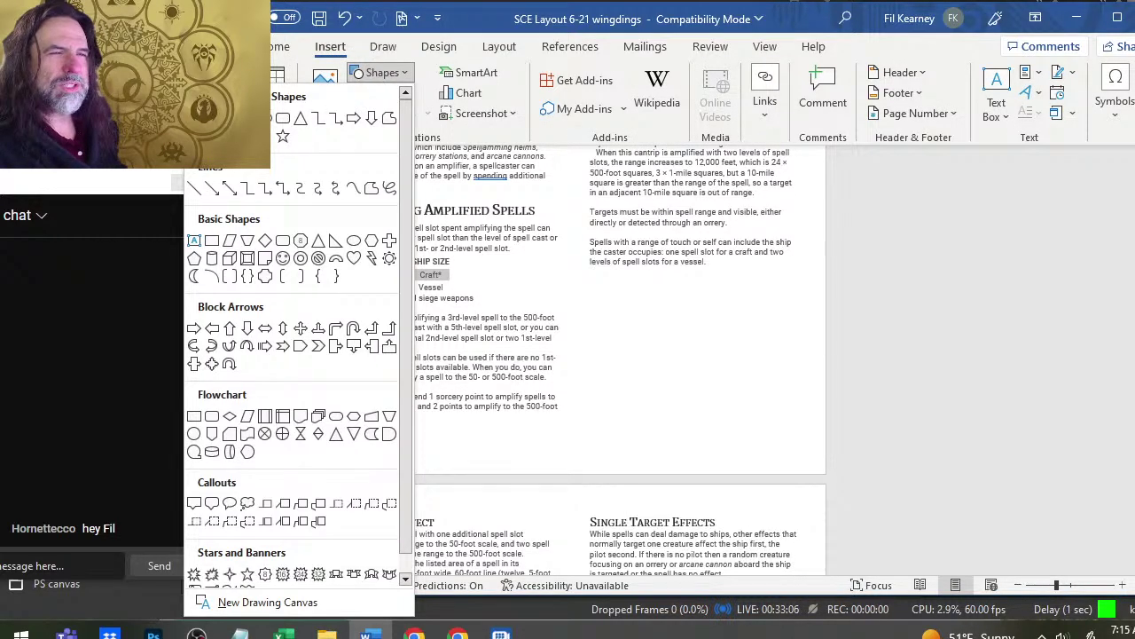
pyautogui.press('Escape')
pyautogui.press('Escape')
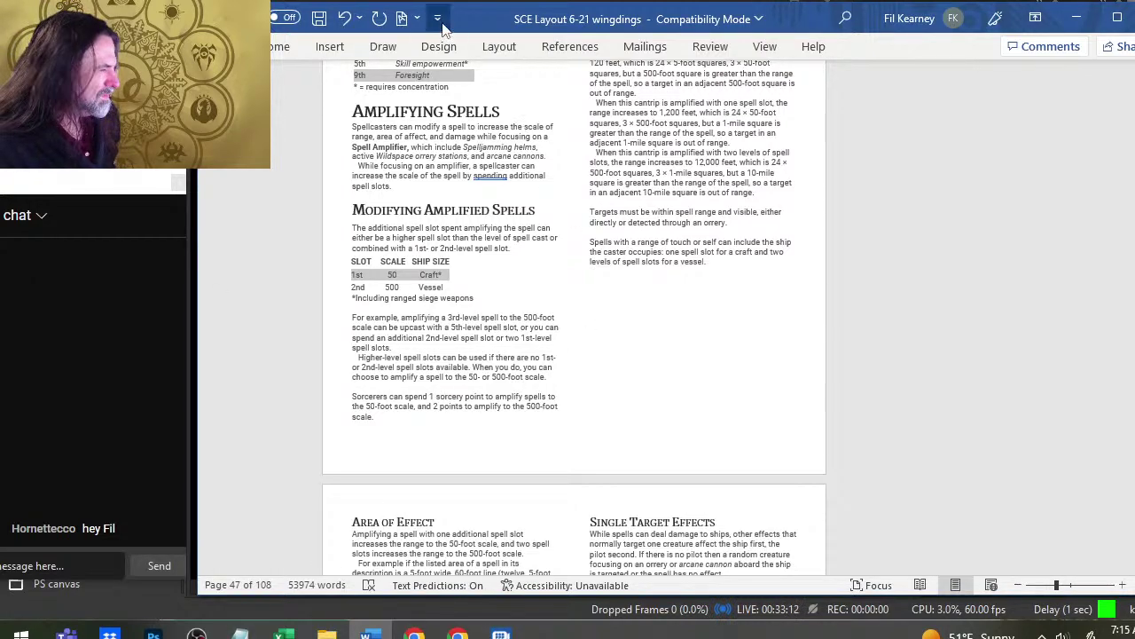
pyautogui.click(330, 48)
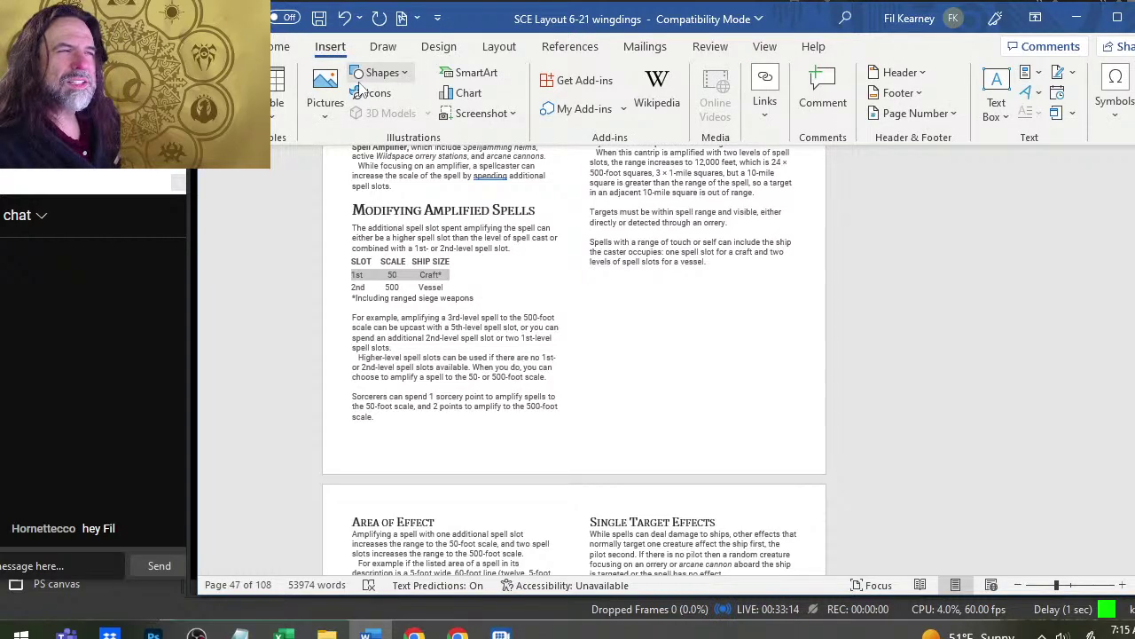
pyautogui.click(385, 71)
pyautogui.click(395, 114)
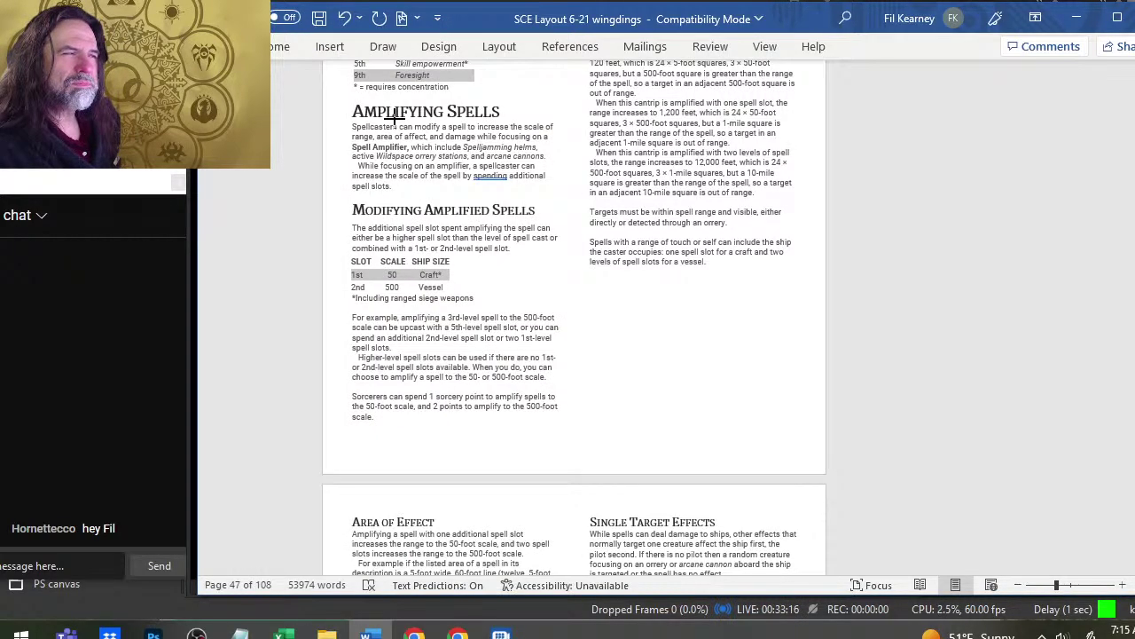
pyautogui.moveTo(394, 118)
pyautogui.mouseDown()
pyautogui.moveTo(340, 48)
pyautogui.moveTo(324, 51)
pyautogui.moveTo(370, 102)
pyautogui.mouseUp()
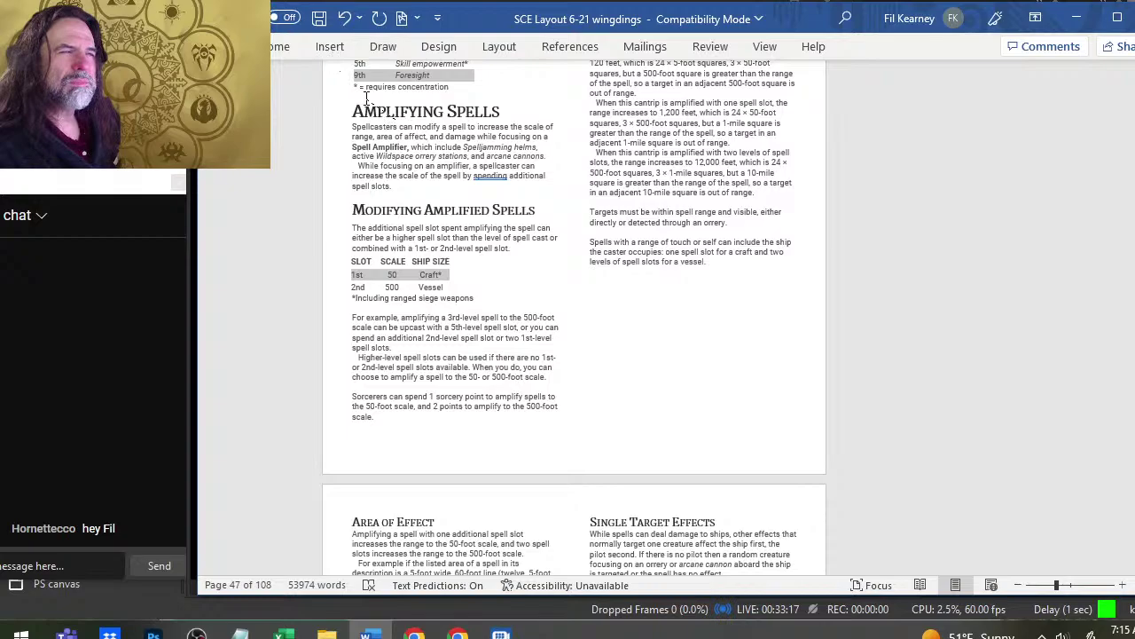
# - Insert a rectangle over the empty area below the Range text, reaching the lower-right corner of the first Spellcasting page
pyautogui.click(330, 48)
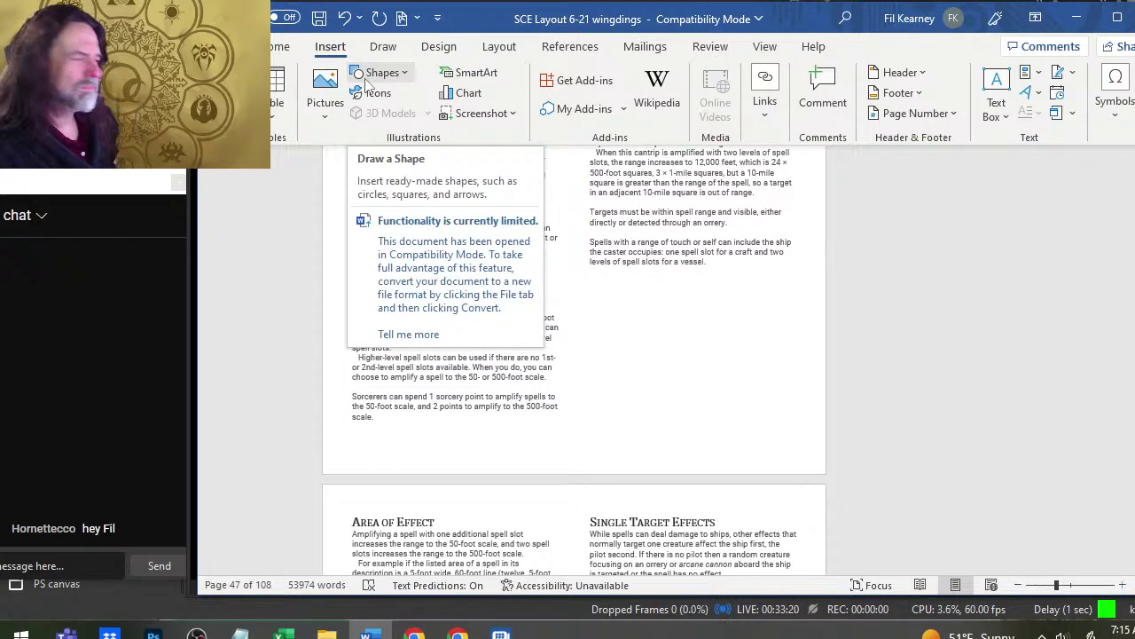
pyautogui.click(373, 75)
pyautogui.click(409, 118)
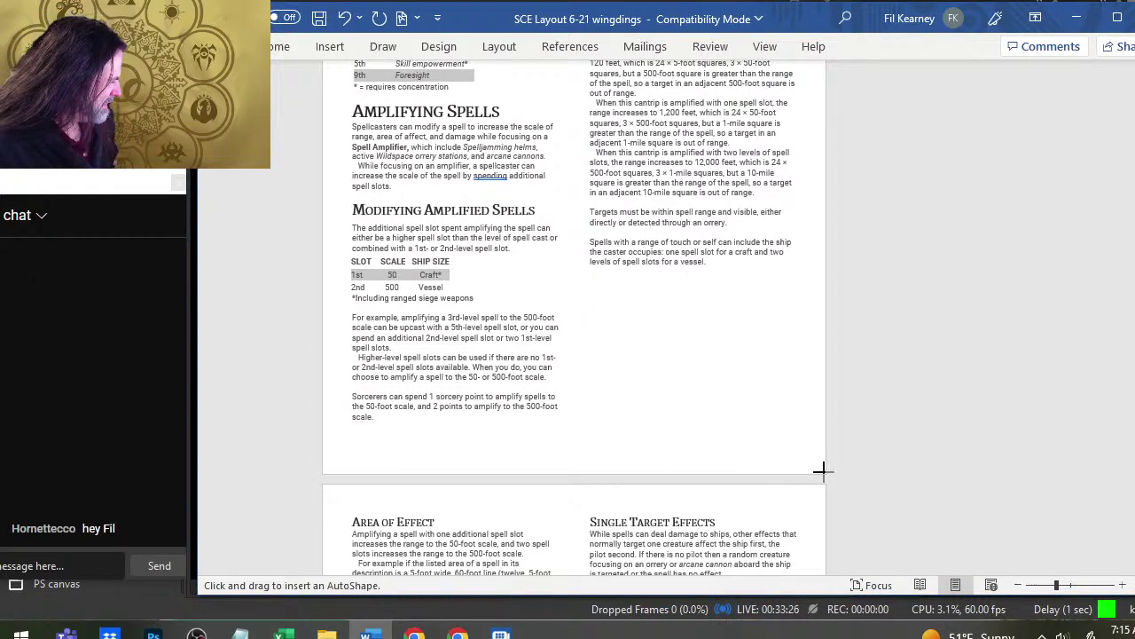
pyautogui.moveTo(822, 470); pyautogui.dragTo(562, 266)
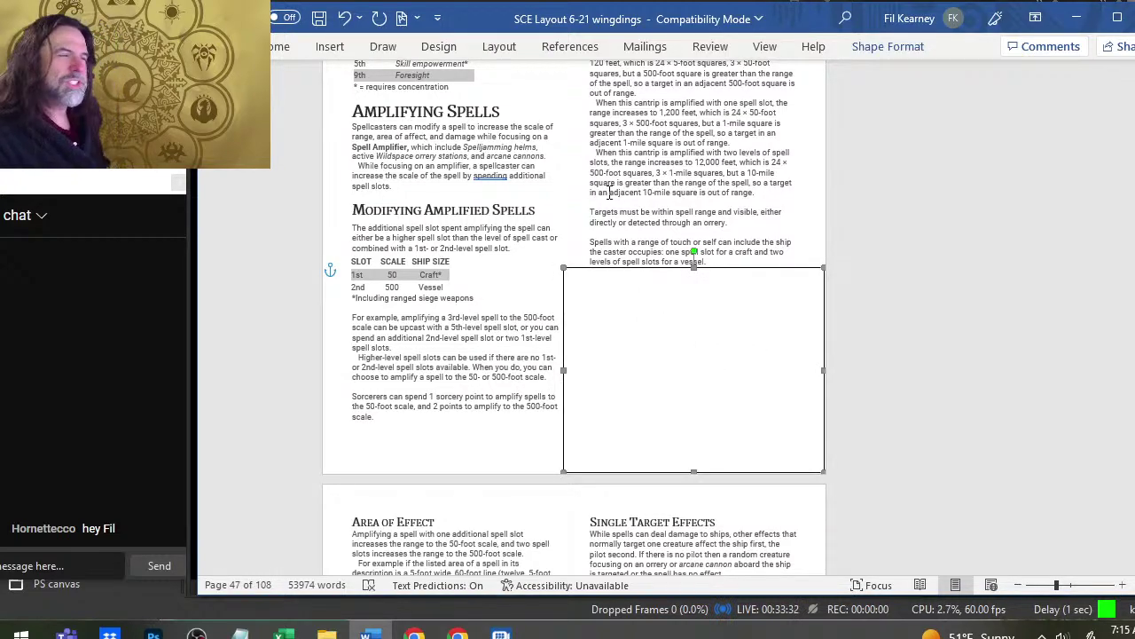
# - Look through the layout from the first Spellcasting page to the Exploration page, checking the empty areas around the spell text
pyautogui.scroll(5, 360, 206)
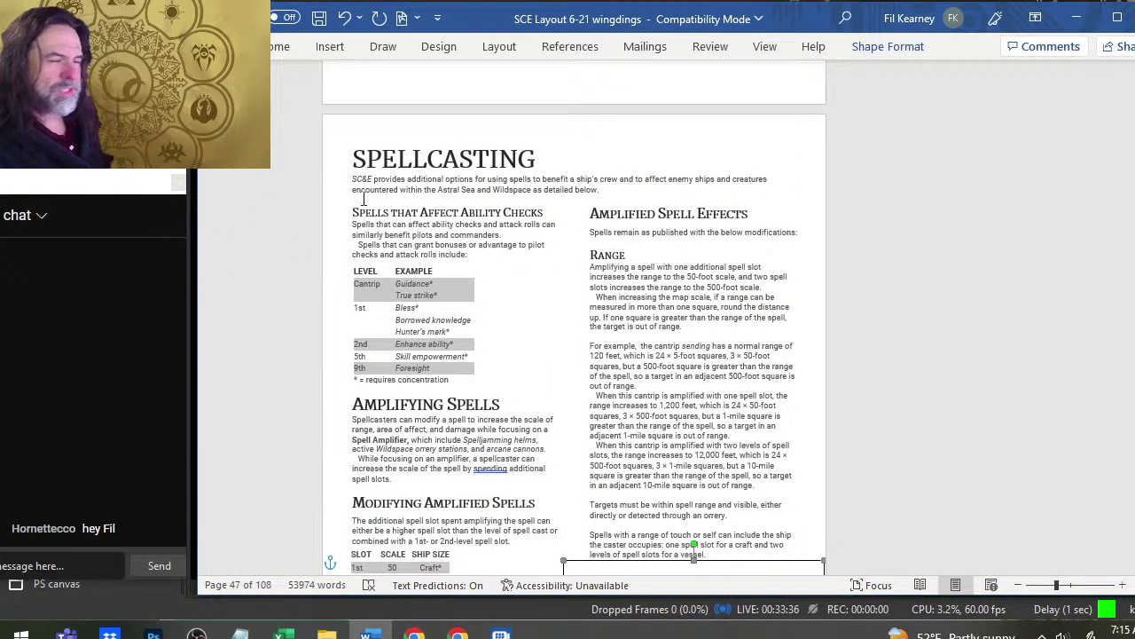
pyautogui.scroll(-5, 669, 302)
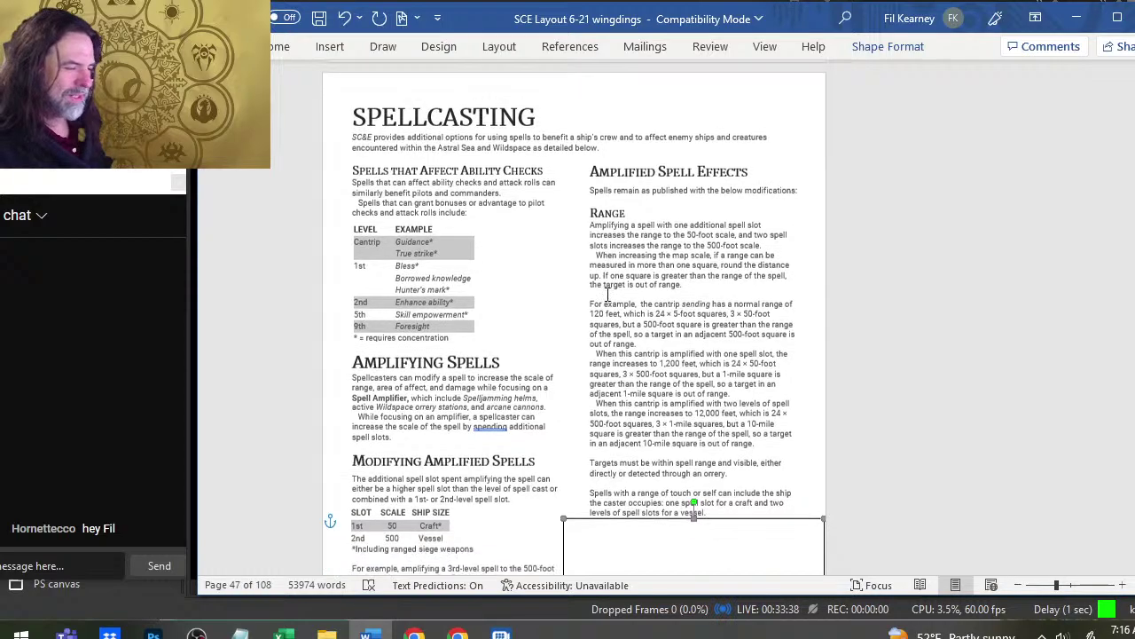
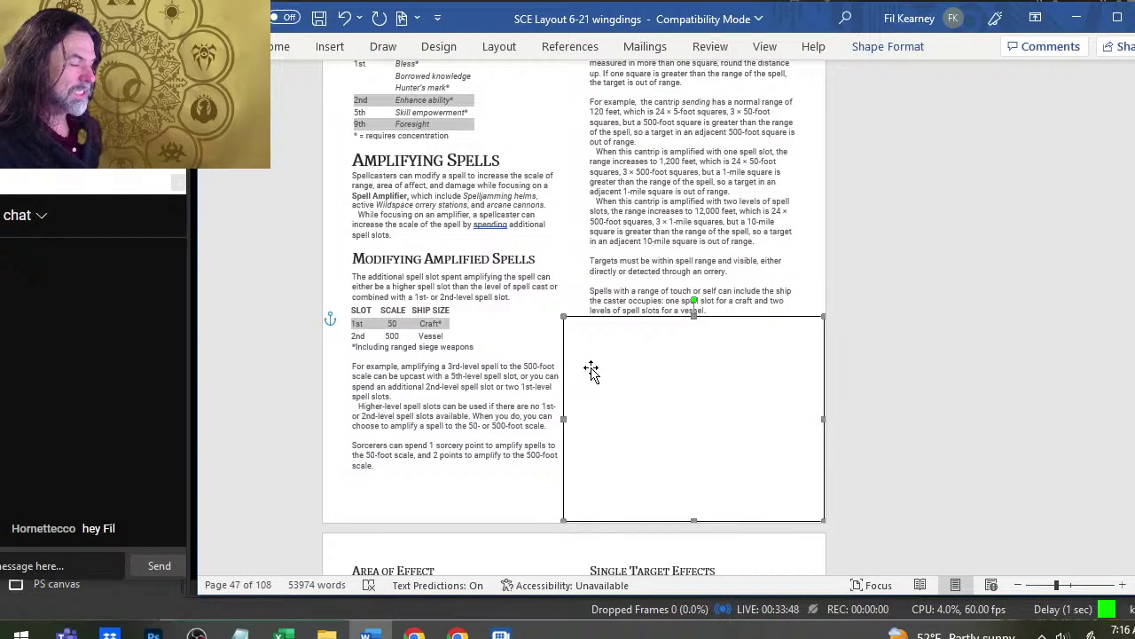
pyautogui.scroll(10, 586, 355)
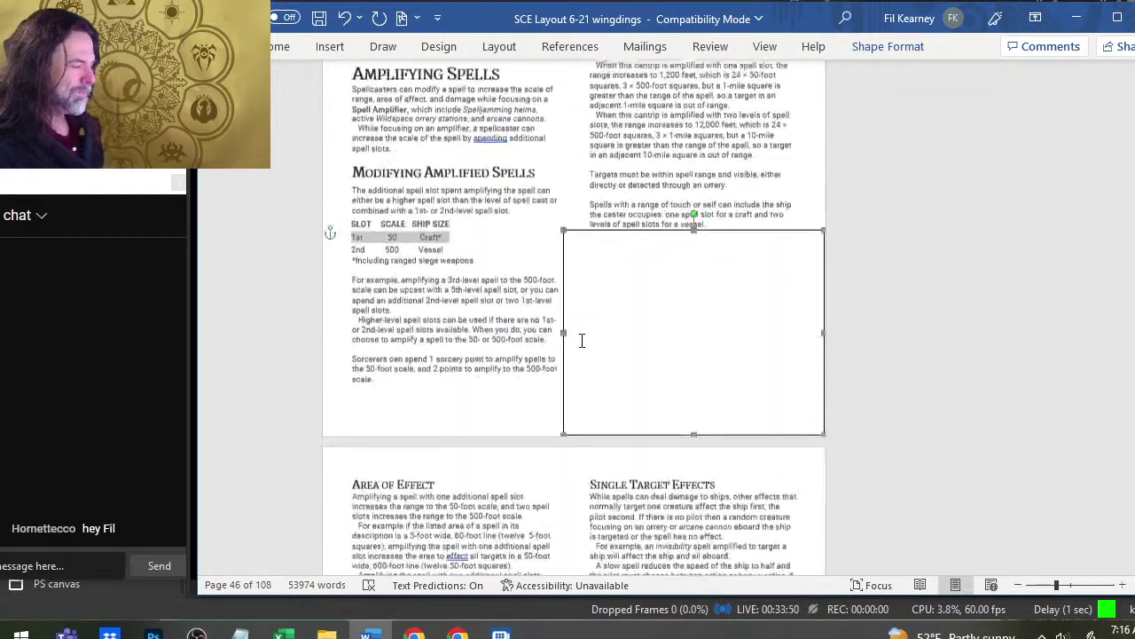
pyautogui.scroll(-15, 582, 340)
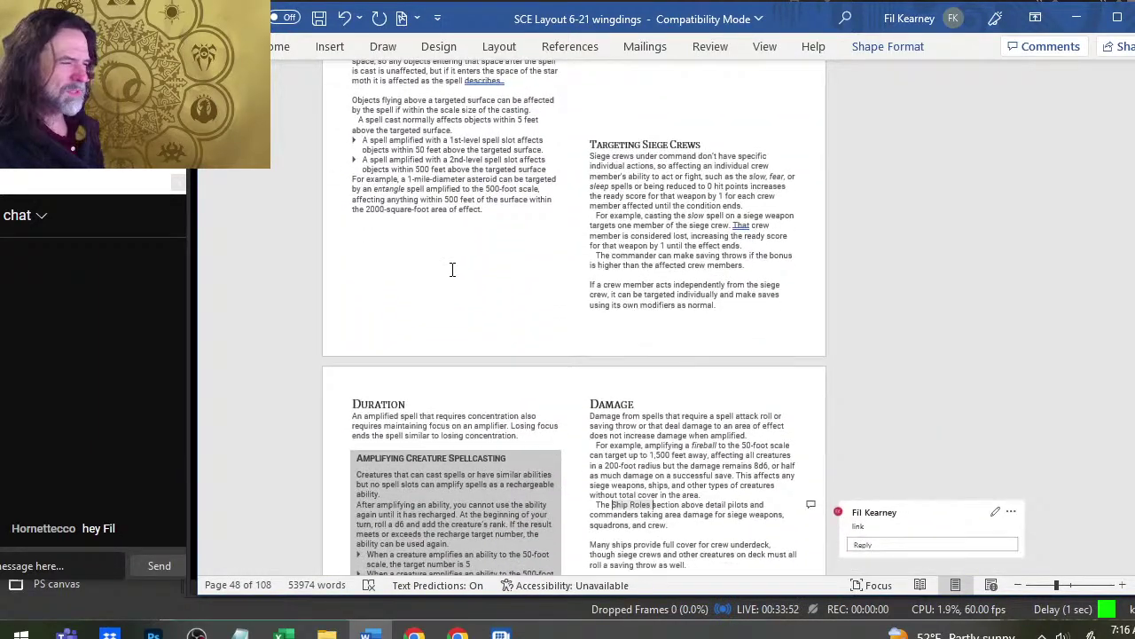
pyautogui.scroll(-8, 452, 268)
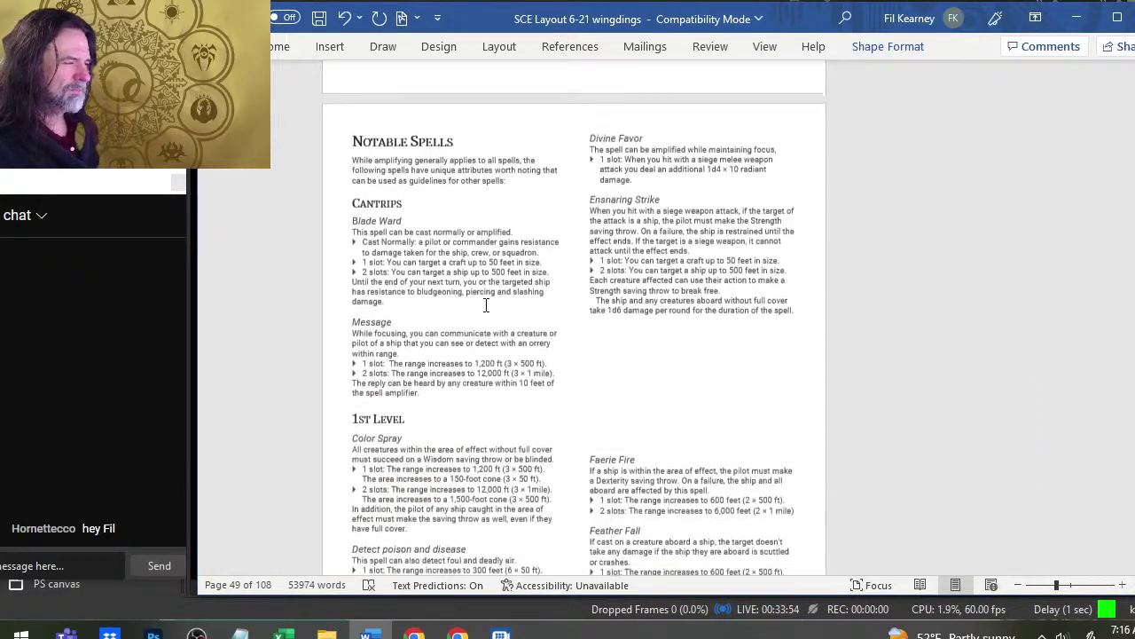
pyautogui.scroll(-10, 486, 306)
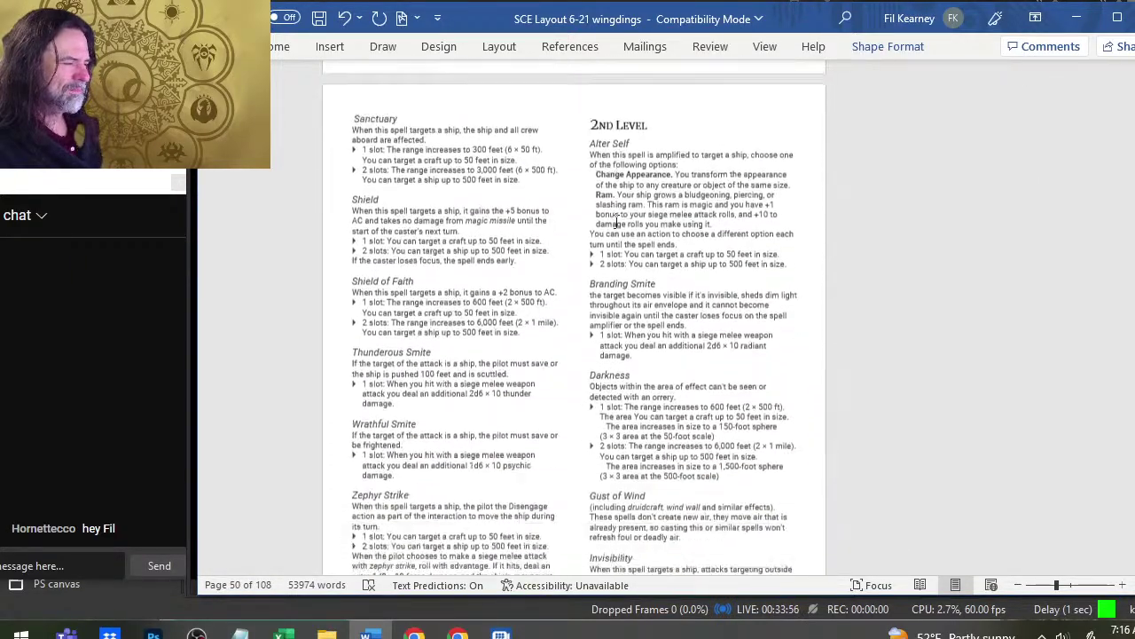
pyautogui.scroll(-1, 531, 312)
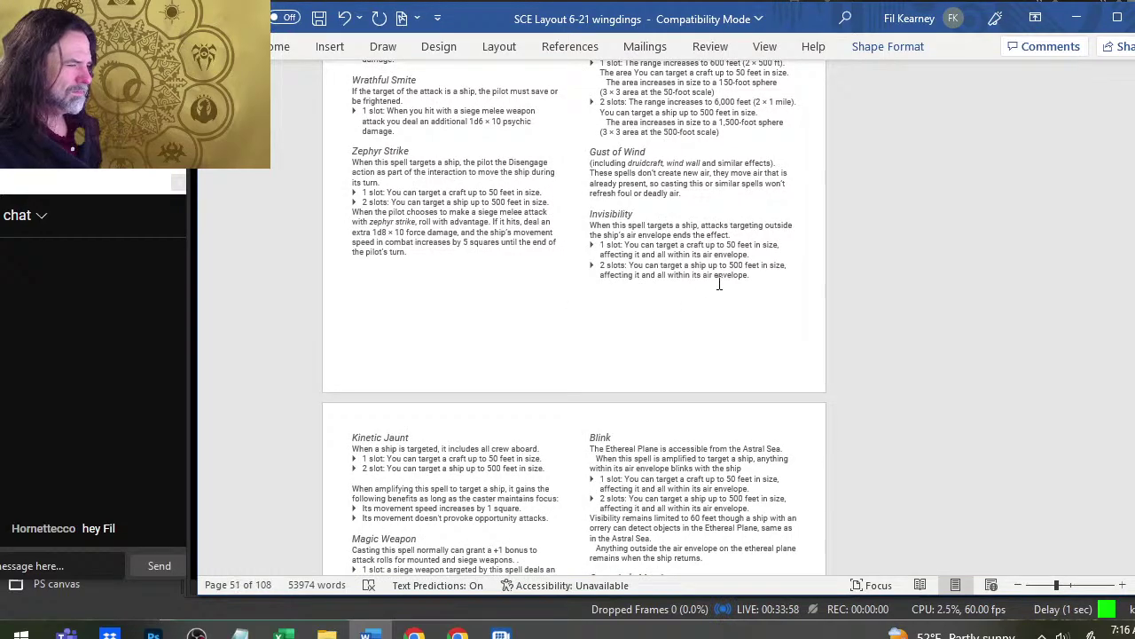
pyautogui.scroll(-13, 546, 284)
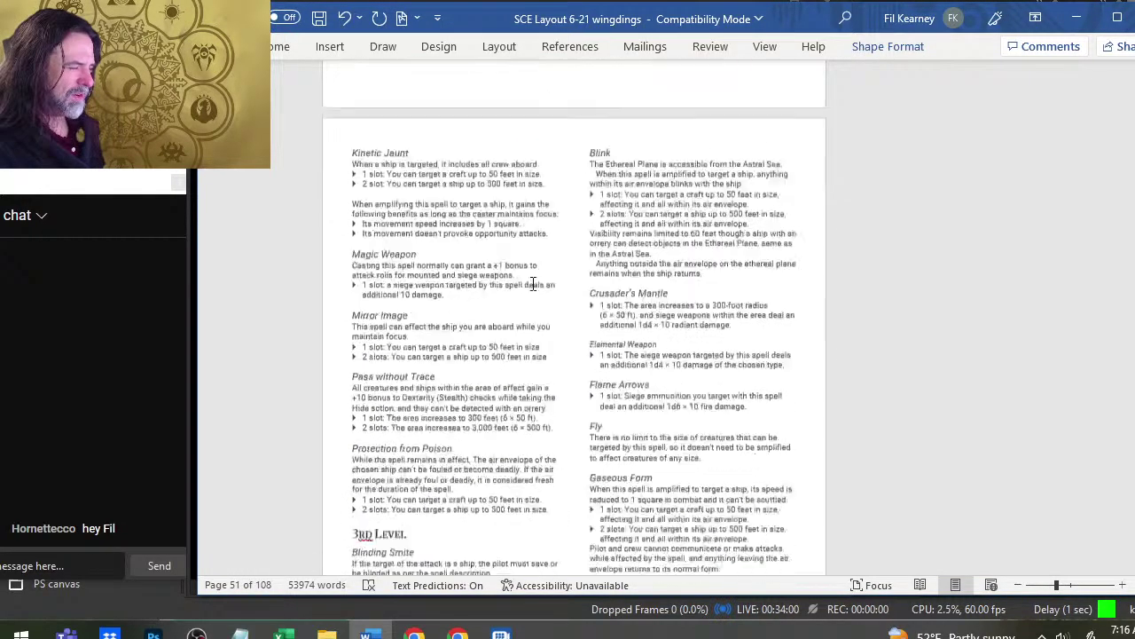
pyautogui.scroll(-15, 523, 288)
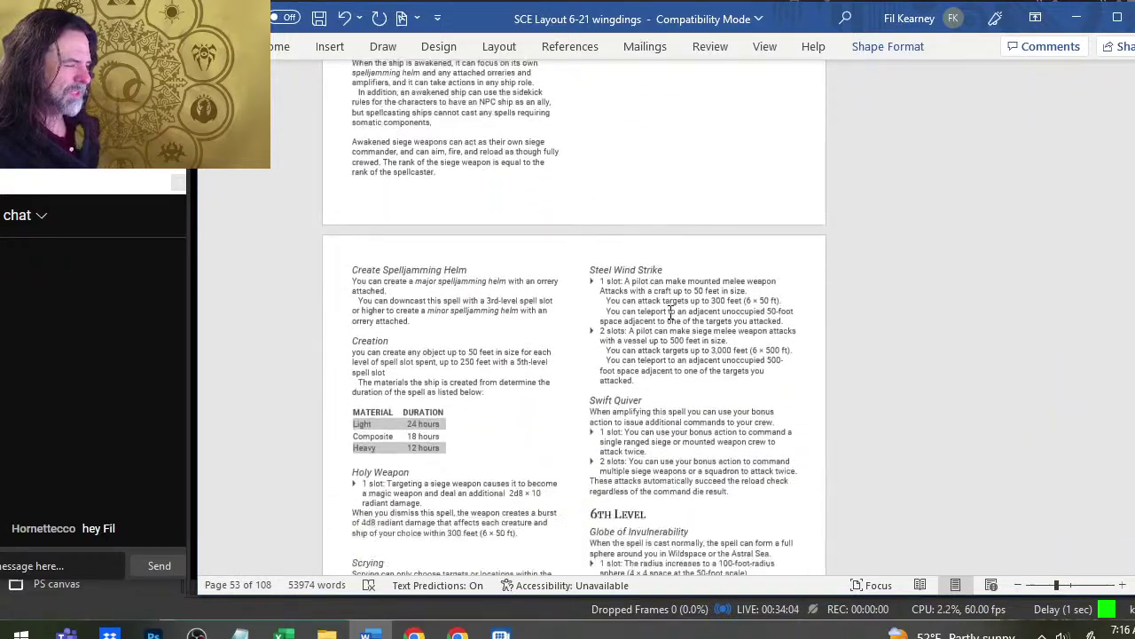
pyautogui.scroll(-4, 621, 311)
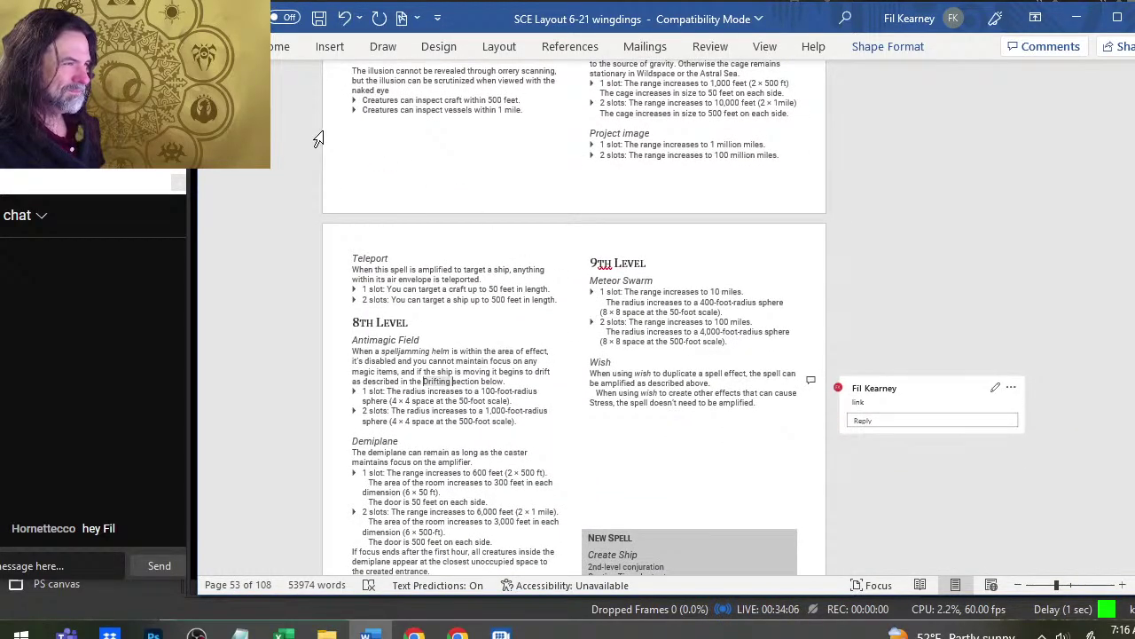
pyautogui.scroll(-2, 631, 295)
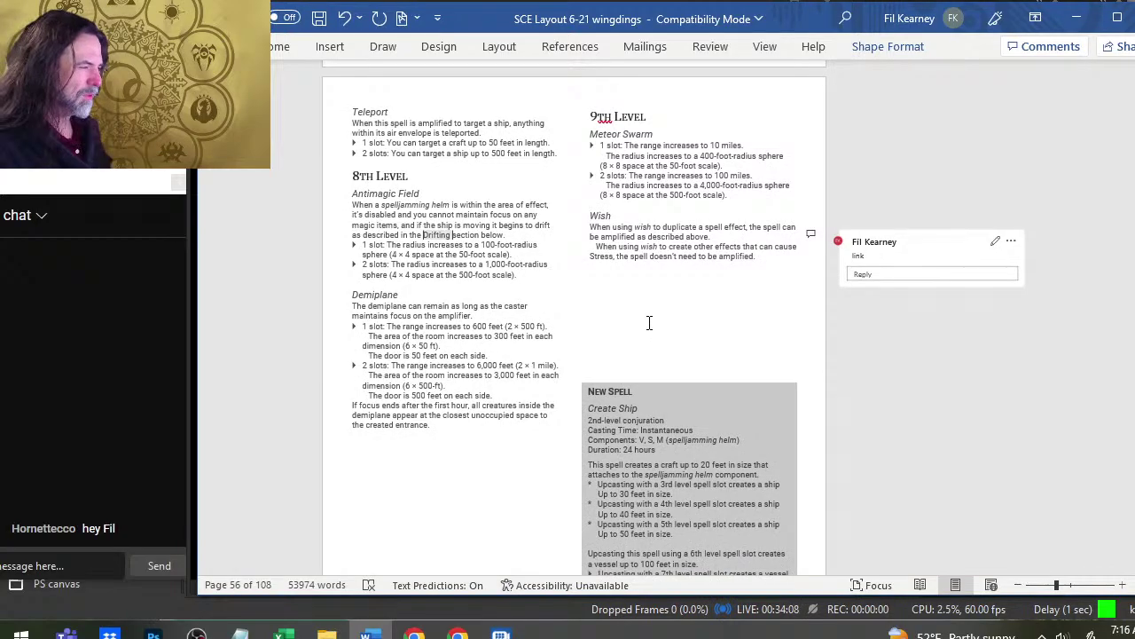
pyautogui.scroll(-6, 649, 323)
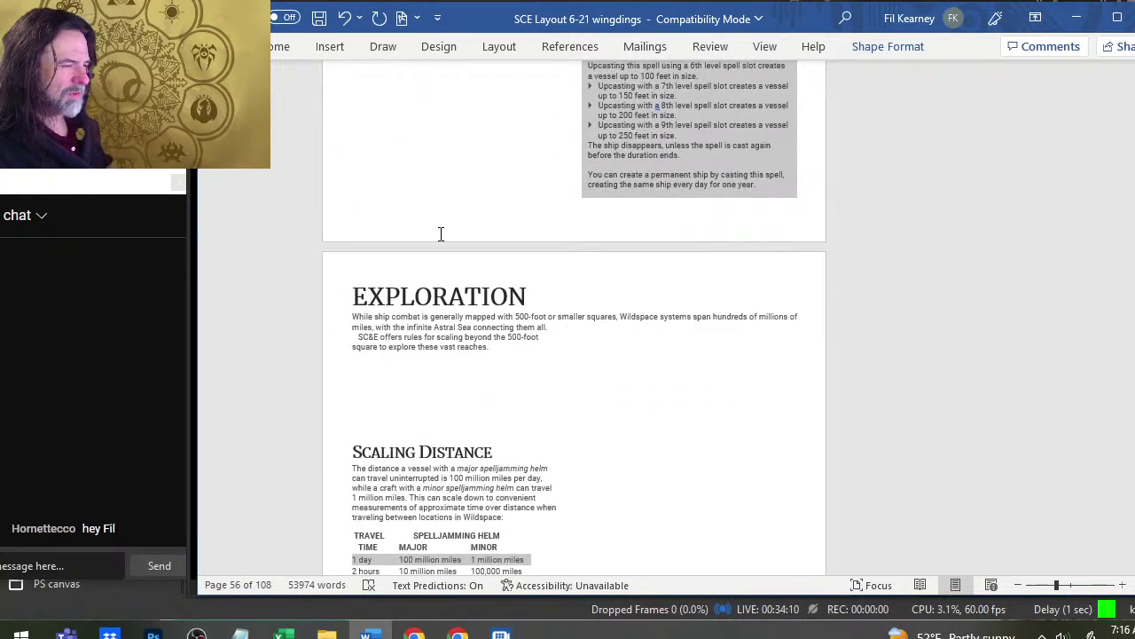
# - Go back through the spell pages to the first Spellcasting page and examine the rectangle's placement against the text columns
pyautogui.scroll(12, 441, 233)
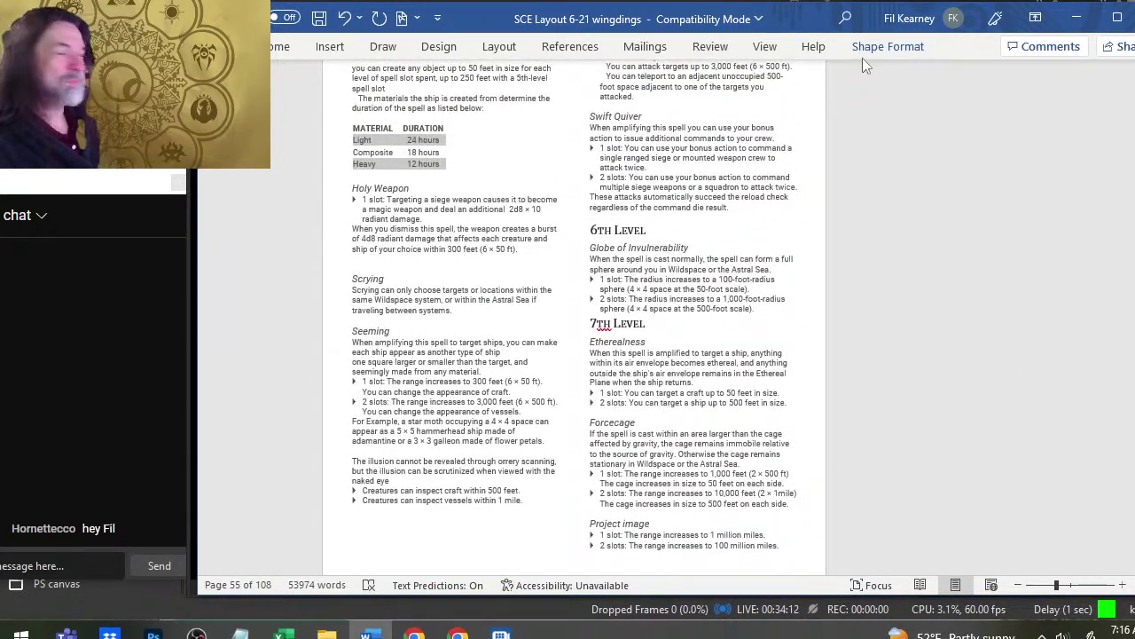
pyautogui.scroll(12, 731, 126)
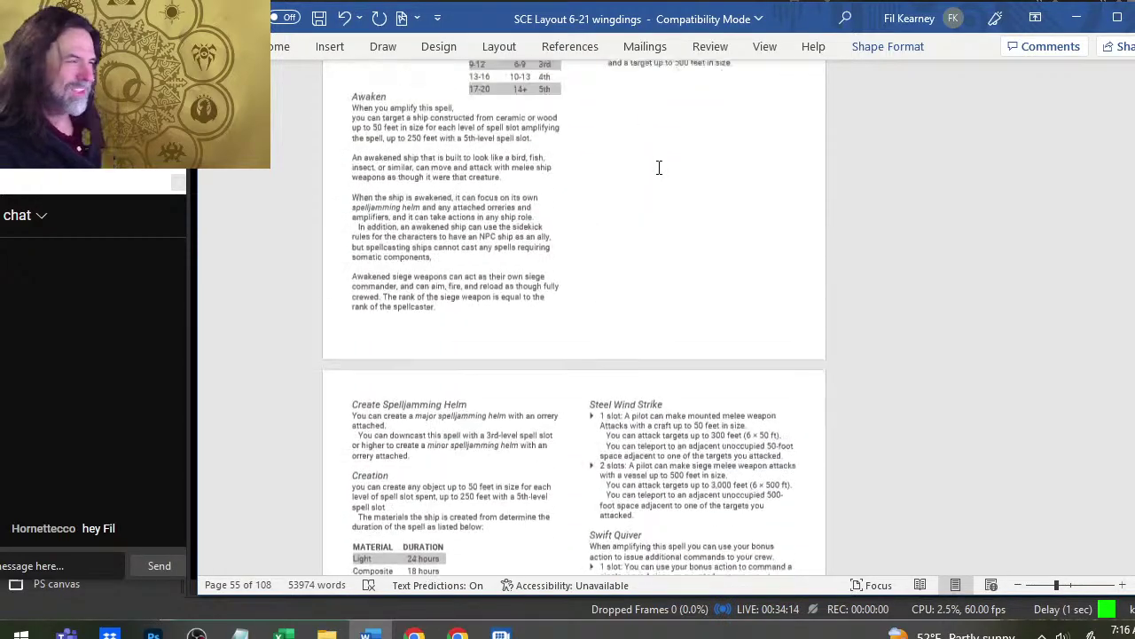
pyautogui.scroll(15, 681, 257)
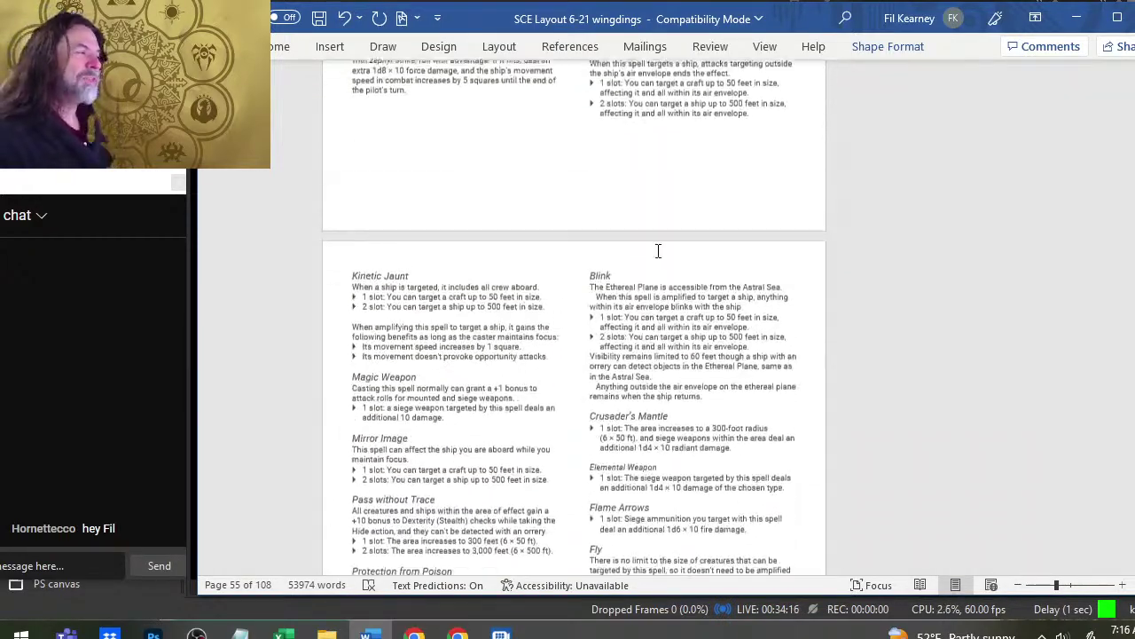
pyautogui.scroll(15, 658, 253)
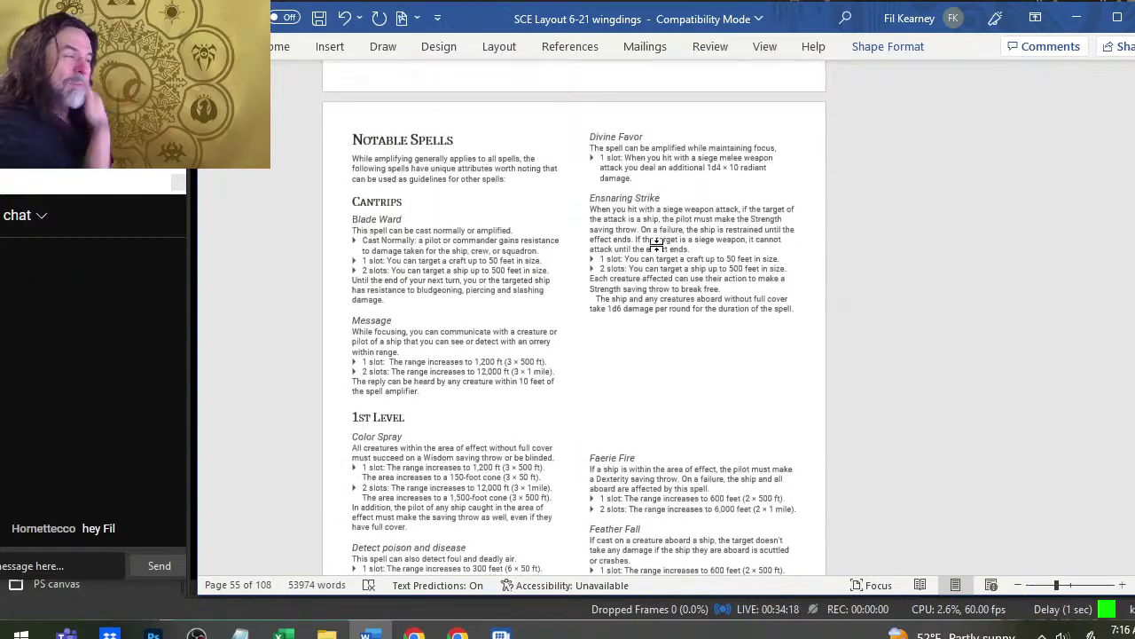
pyautogui.scroll(15, 678, 203)
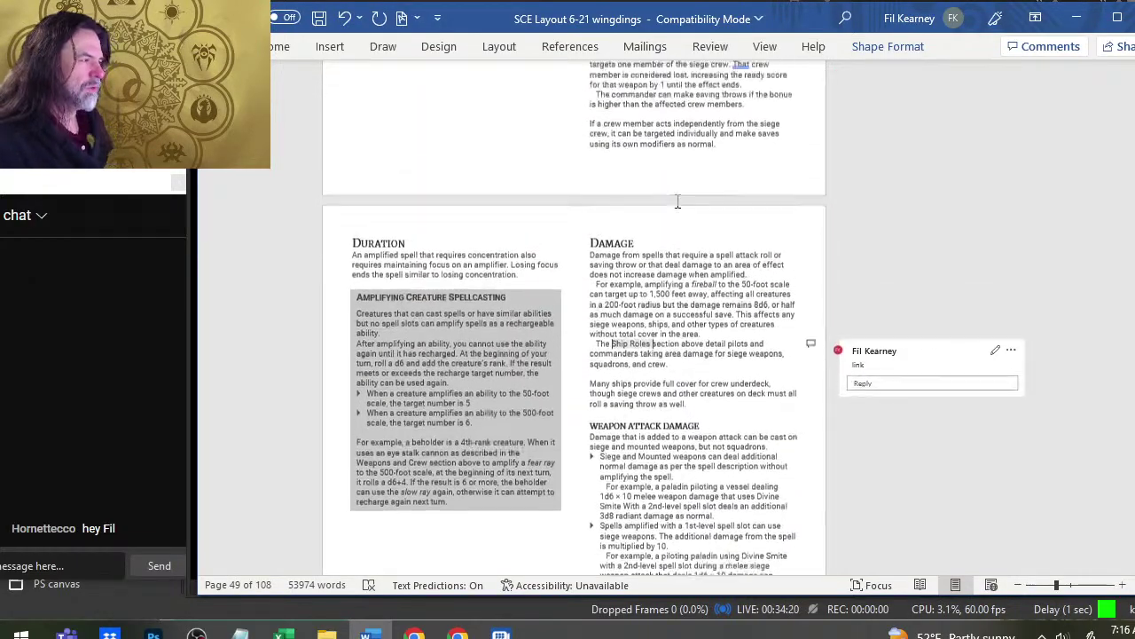
pyautogui.scroll(5, 583, 309)
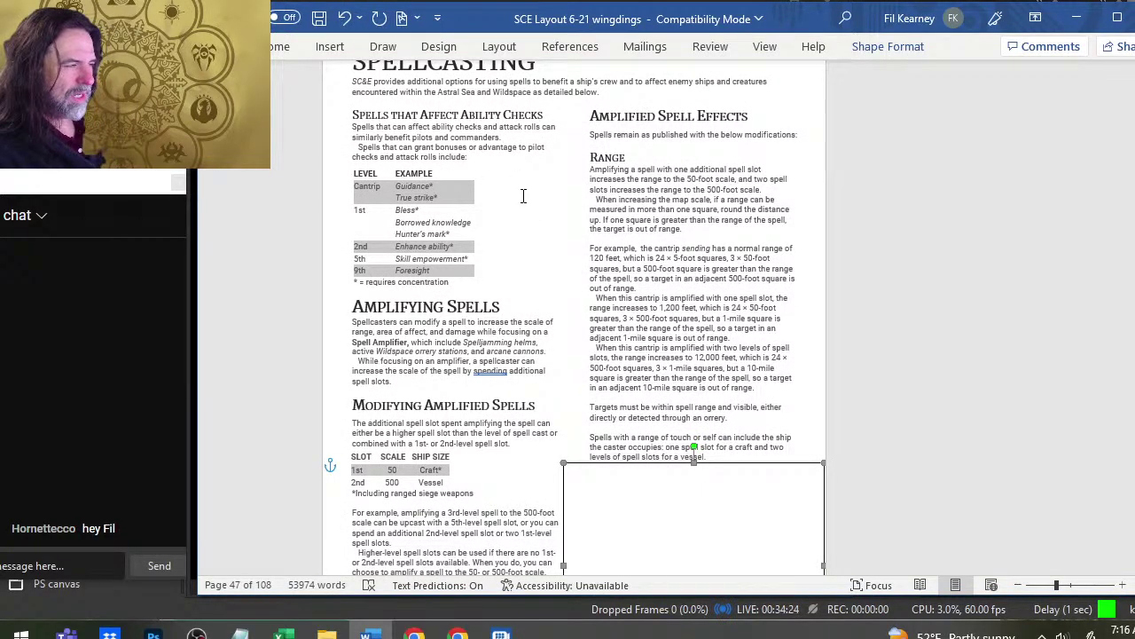
pyautogui.scroll(7, 529, 208)
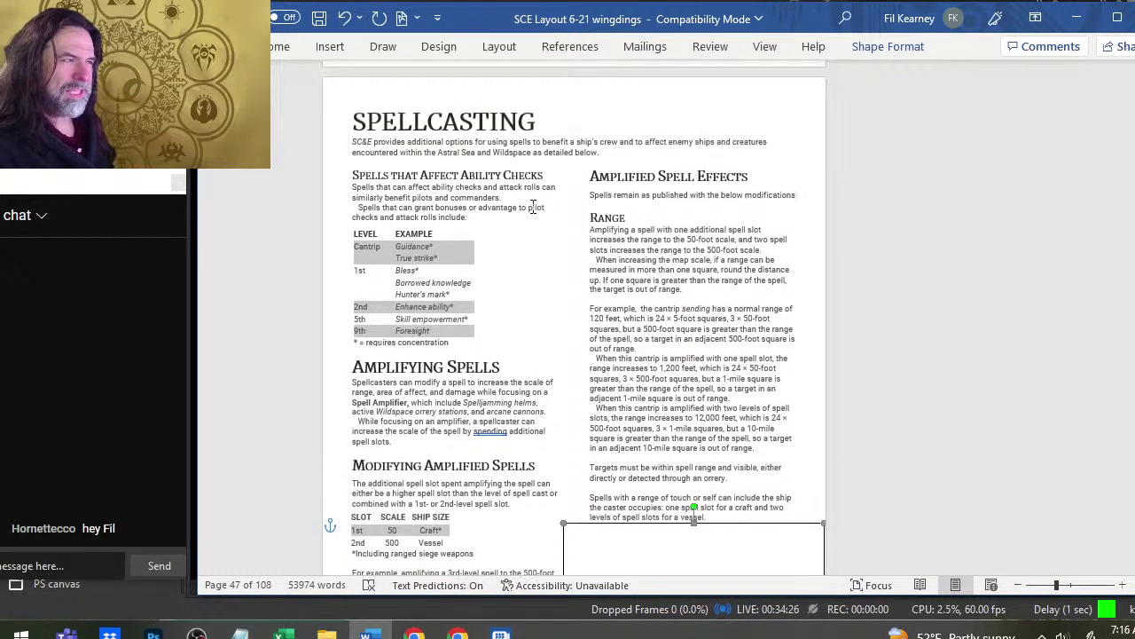
pyautogui.scroll(-9, 620, 335)
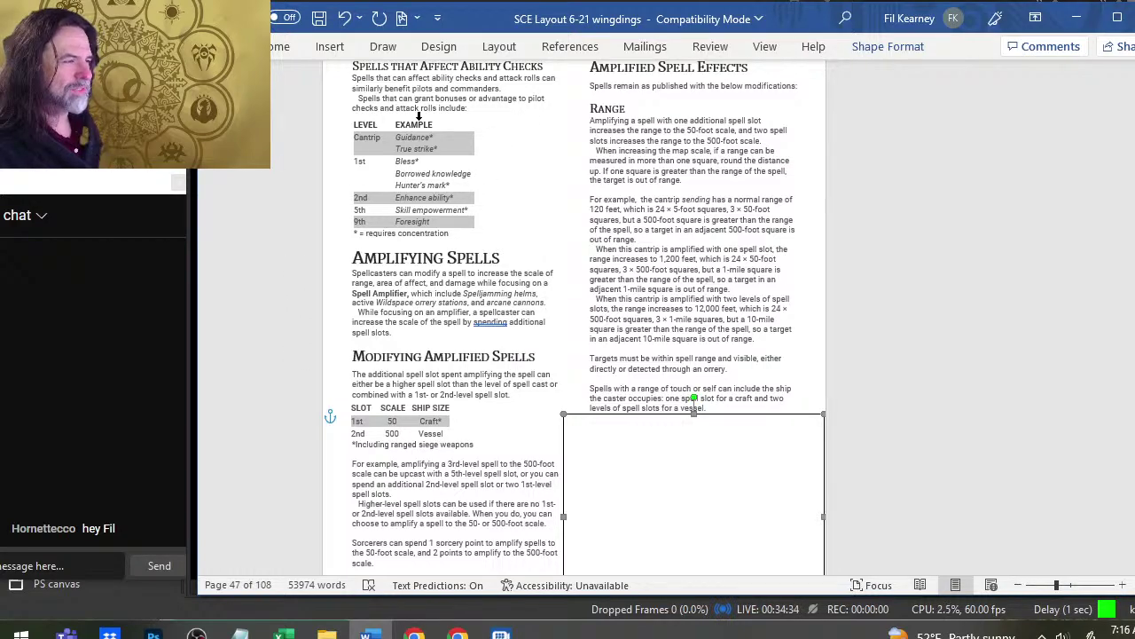
pyautogui.scroll(-9, 419, 116)
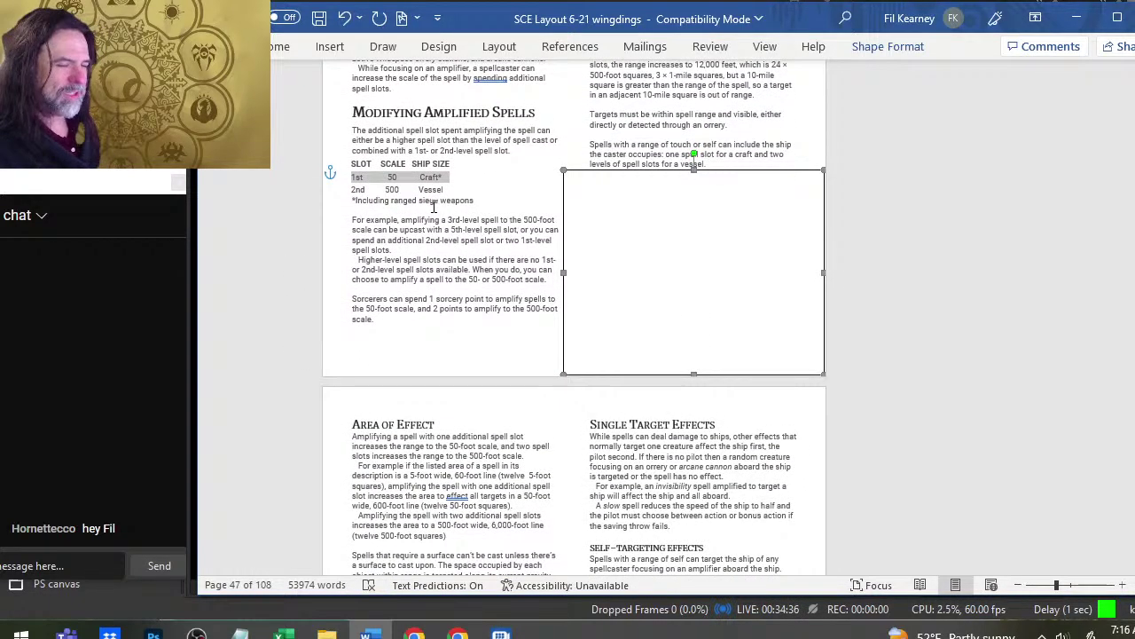
pyautogui.scroll(9, 453, 189)
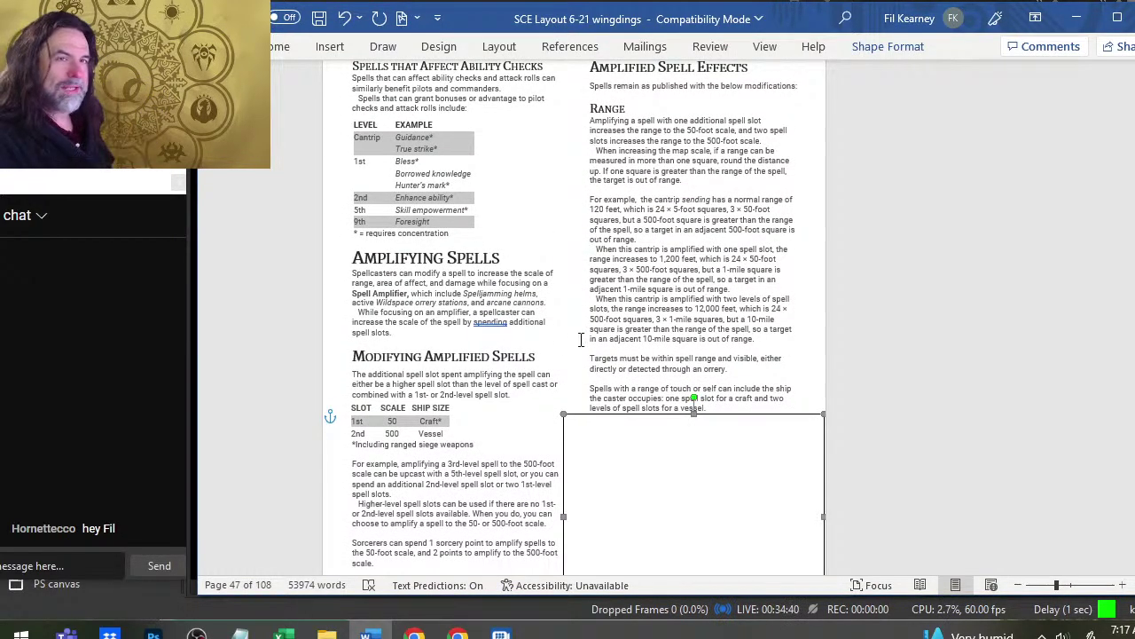
pyautogui.scroll(-7, 544, 167)
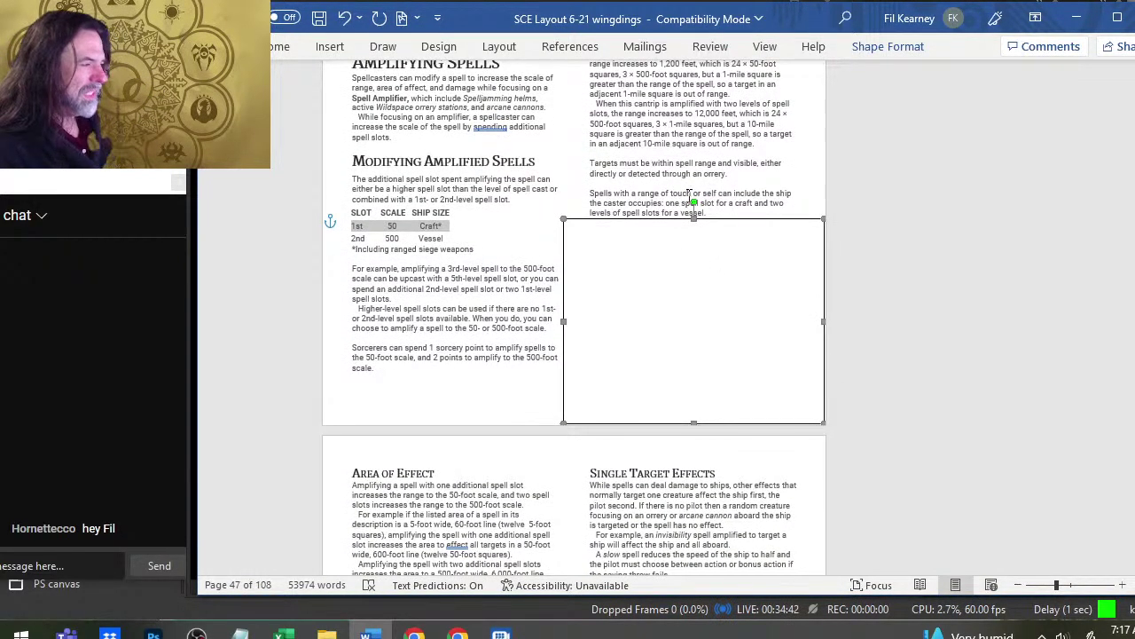
# - Switch to Photoshop, select the doodle area at the page's lower-right corner with the Rectangular Marquee tool, and return to the Word layout
pyautogui.hotkey('alt', 'Tab')
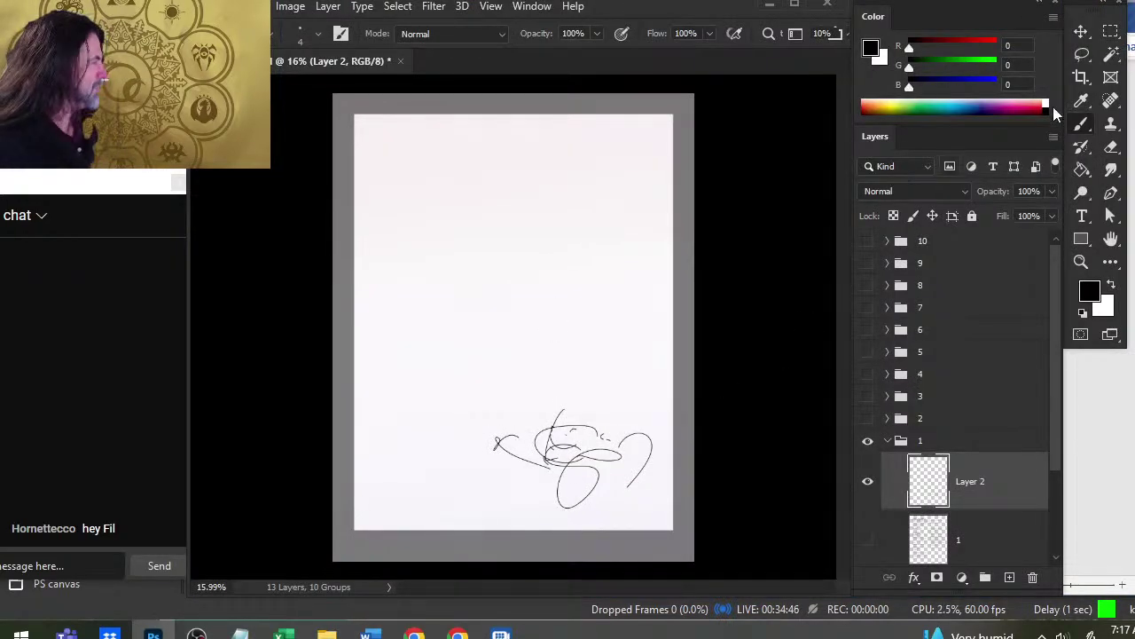
pyautogui.click(1111, 31)
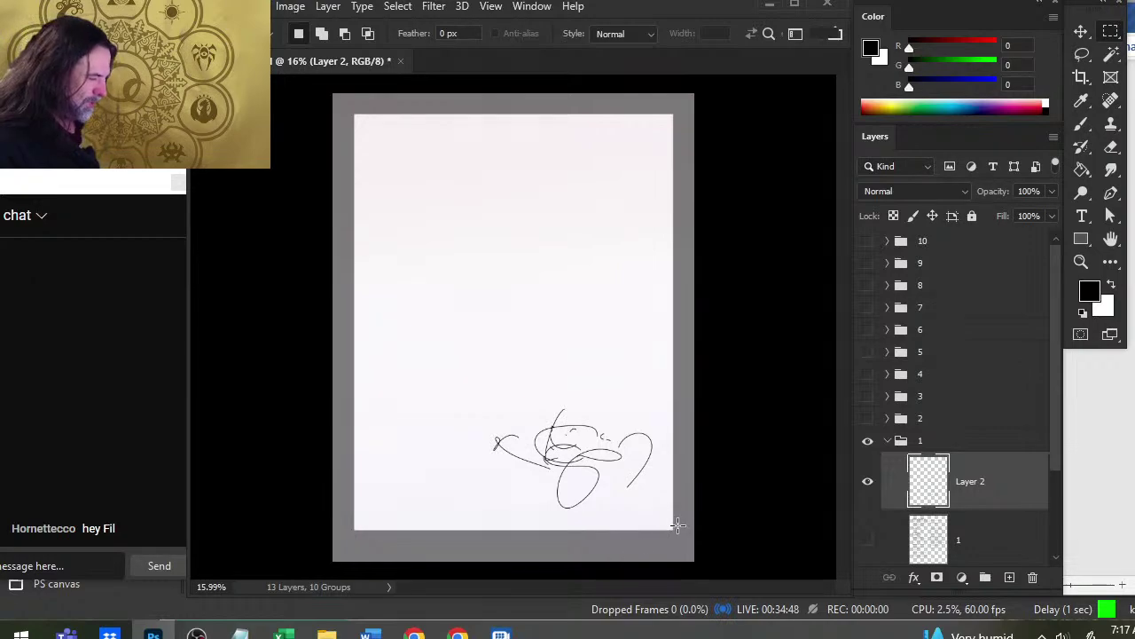
pyautogui.moveTo(671, 528); pyautogui.dragTo(574, 203)
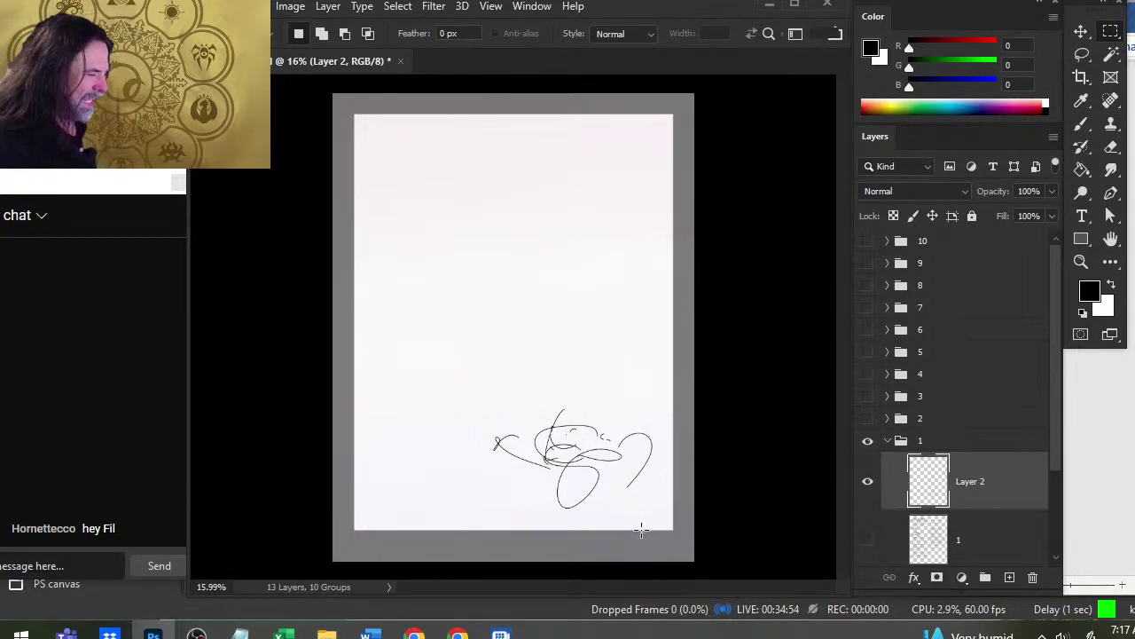
pyautogui.moveTo(672, 529); pyautogui.dragTo(486, 402)
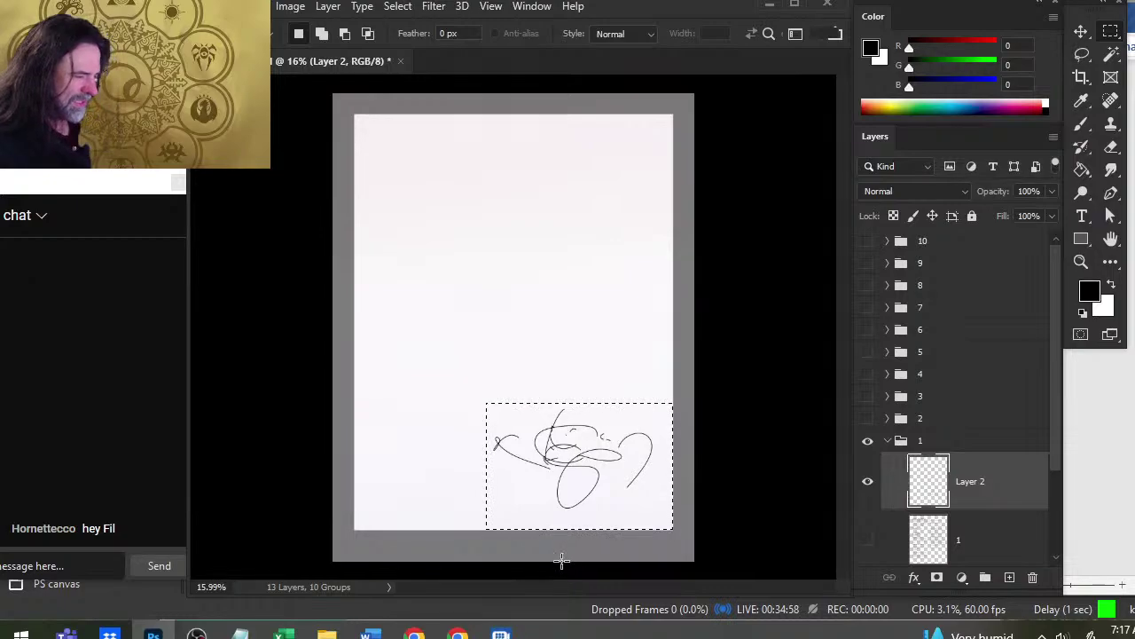
pyautogui.hotkey('alt', 'Tab')
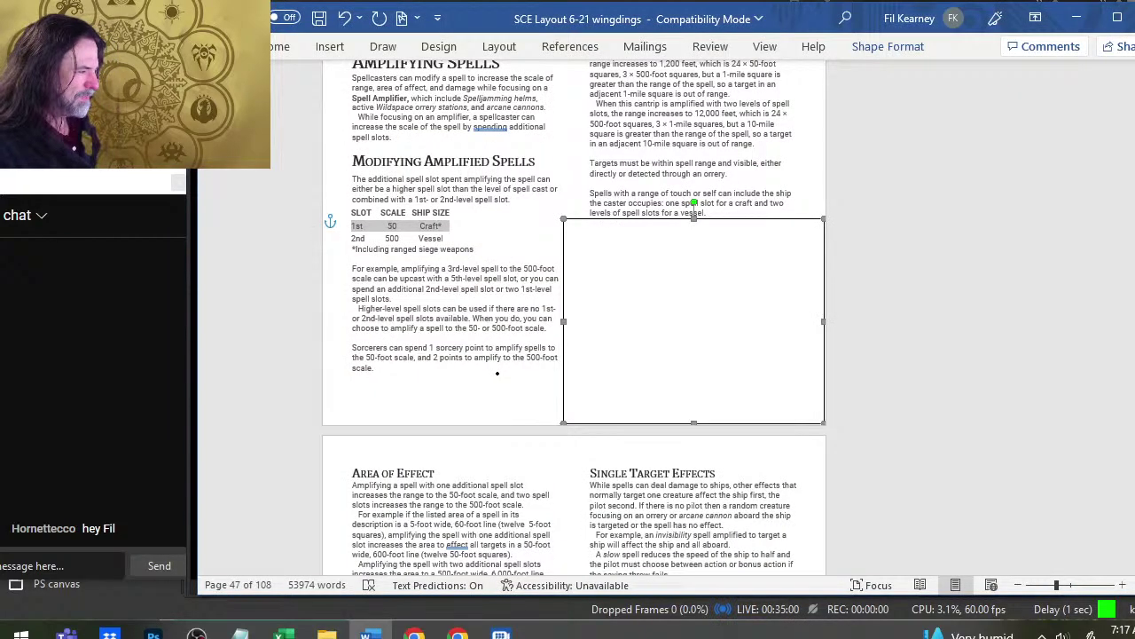
# - Switch to Photoshop, create a 1123 x 704 px document at 300 ppi from the Clipboard preset, and paste the copied doodle
pyautogui.hotkey('alt', 'Tab')
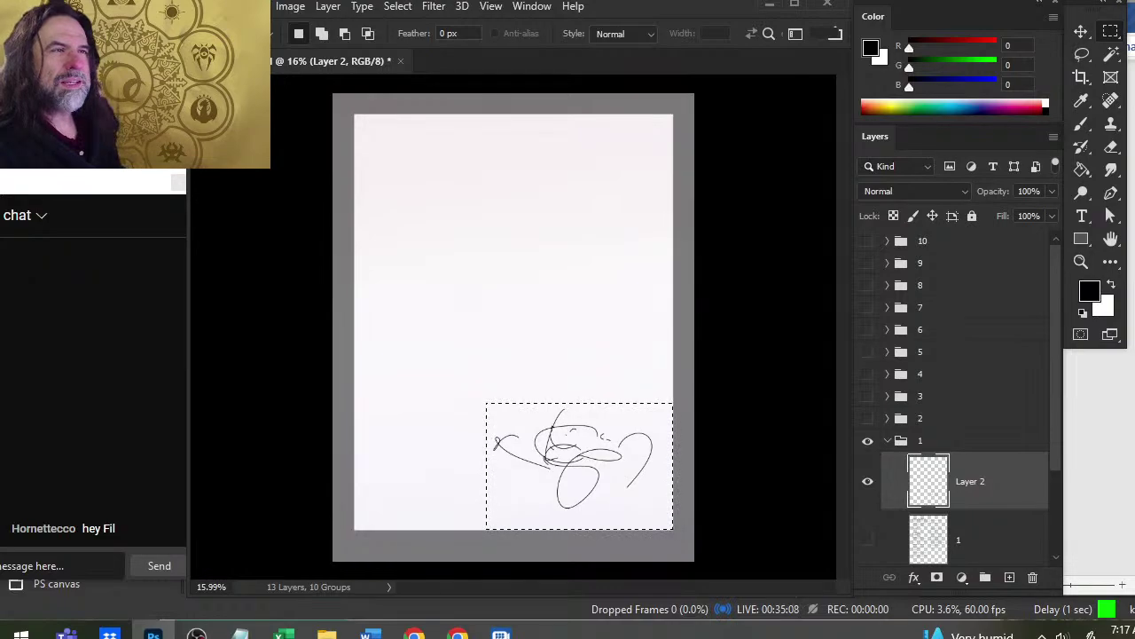
pyautogui.click(230, 6)
pyautogui.click(244, 25)
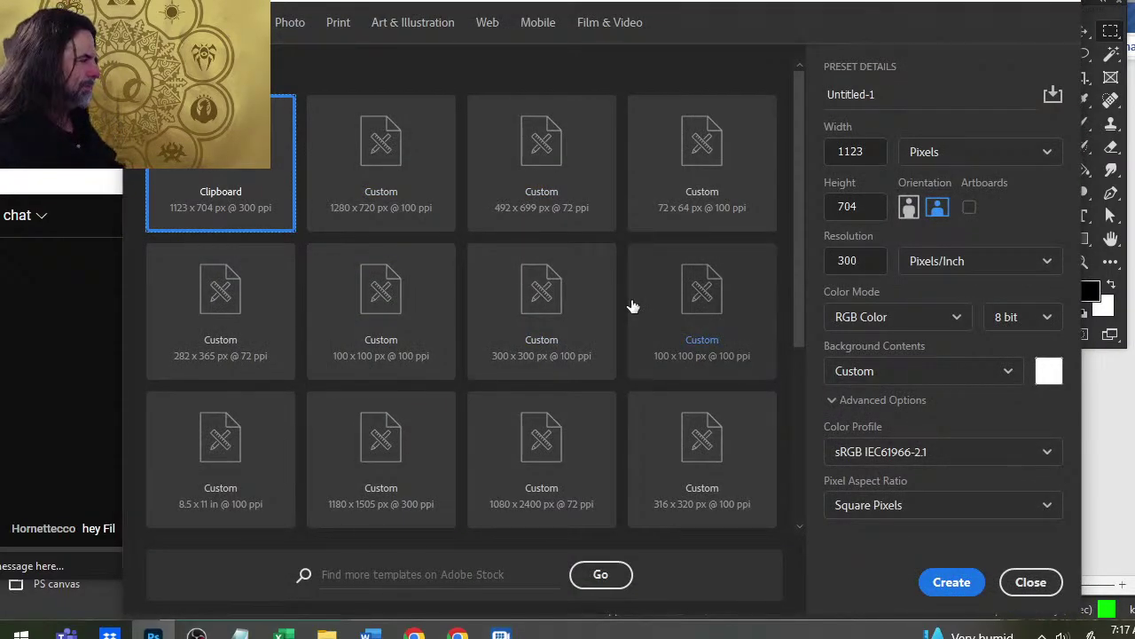
pyautogui.press('Return')
pyautogui.hotkey('ctrl', 'v')
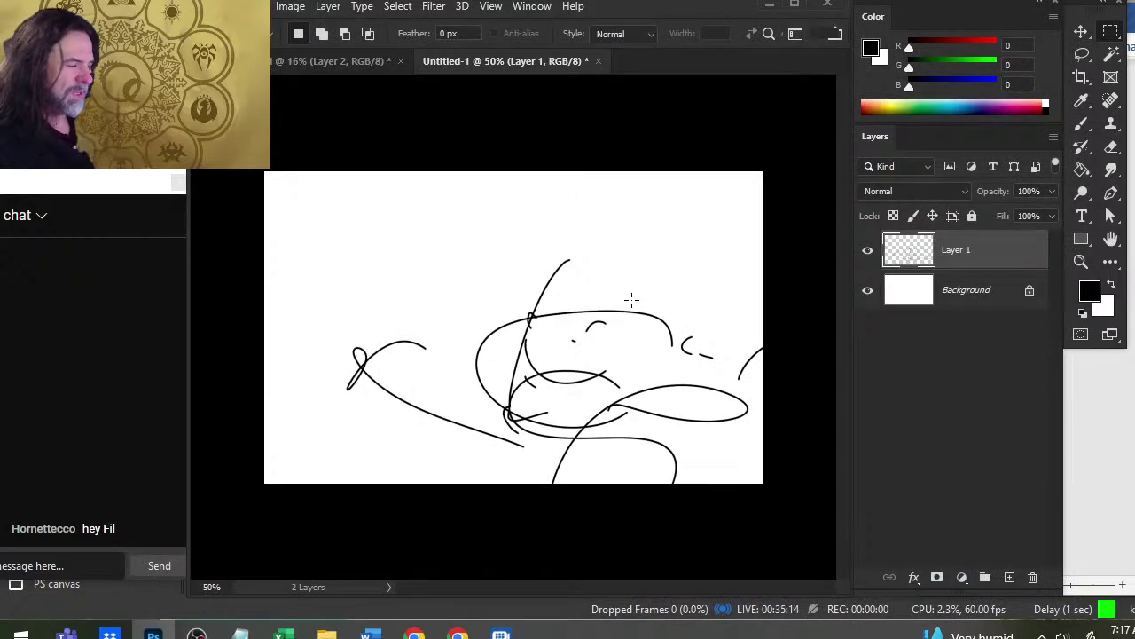
# - Open the new document's image size in inches, check the rectangle's height and width in Word, and return to Photoshop
pyautogui.click(288, 7)
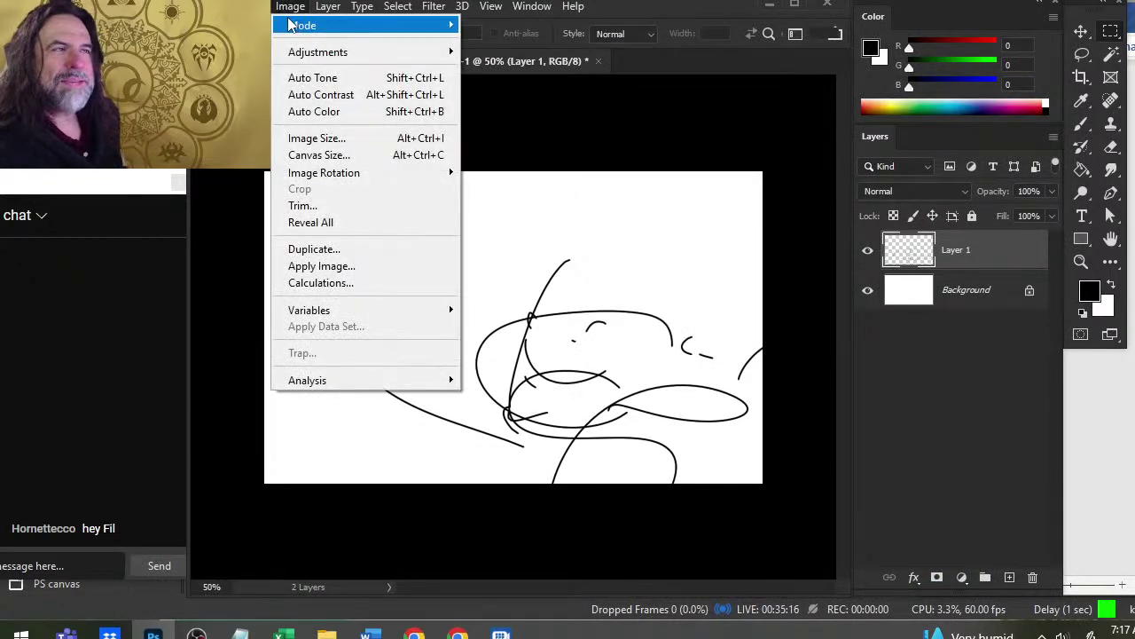
pyautogui.click(352, 140)
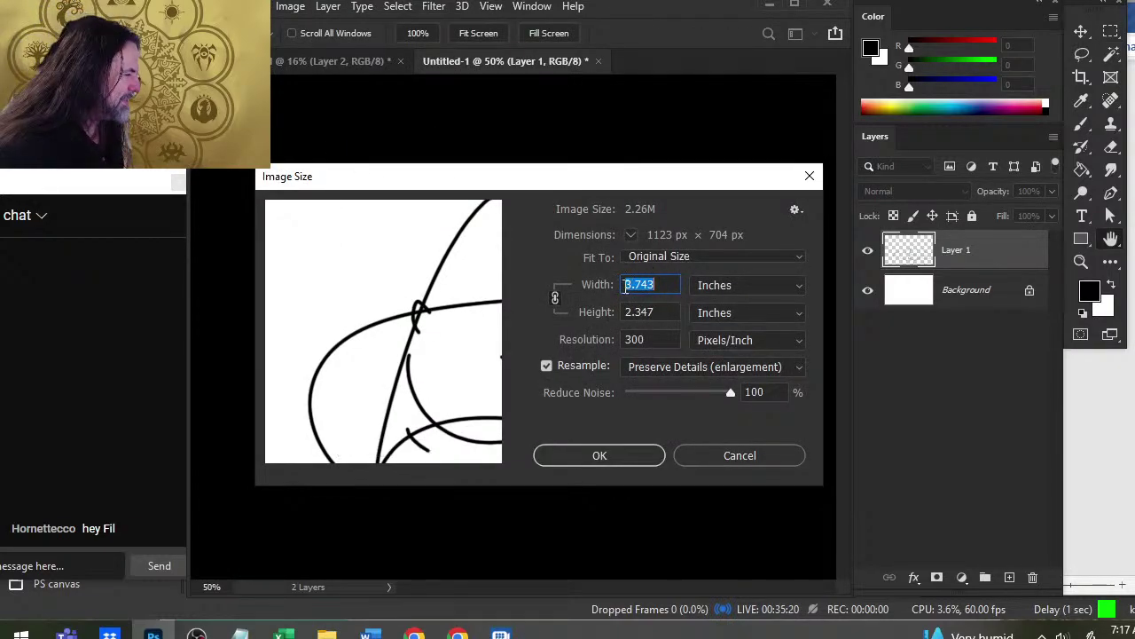
pyautogui.hotkey('alt', 'Tab')
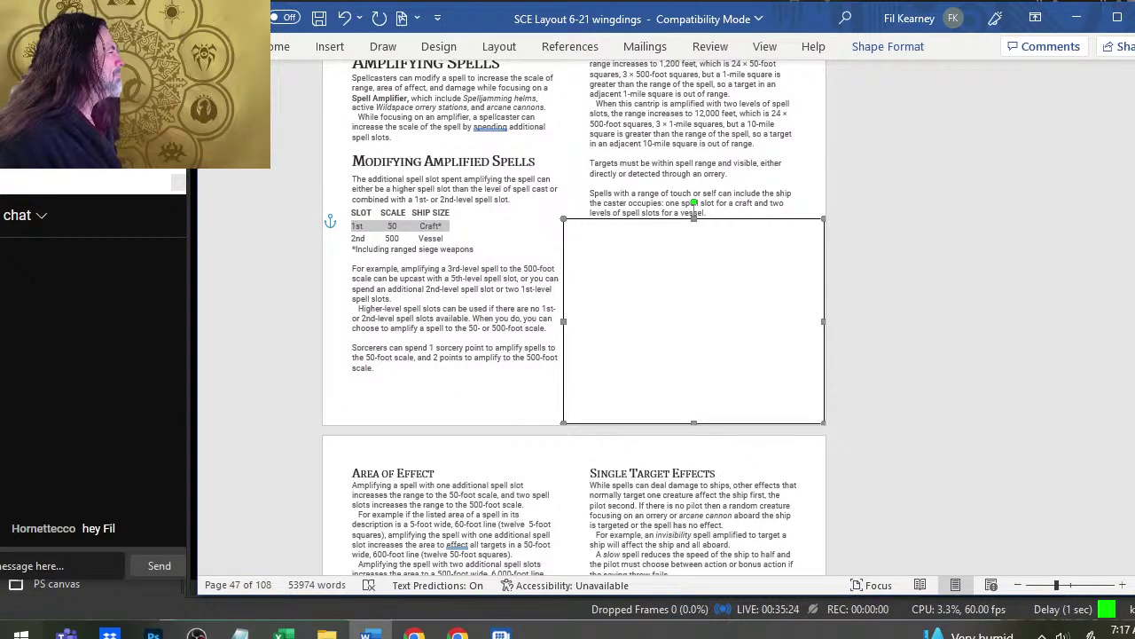
pyautogui.click(865, 49)
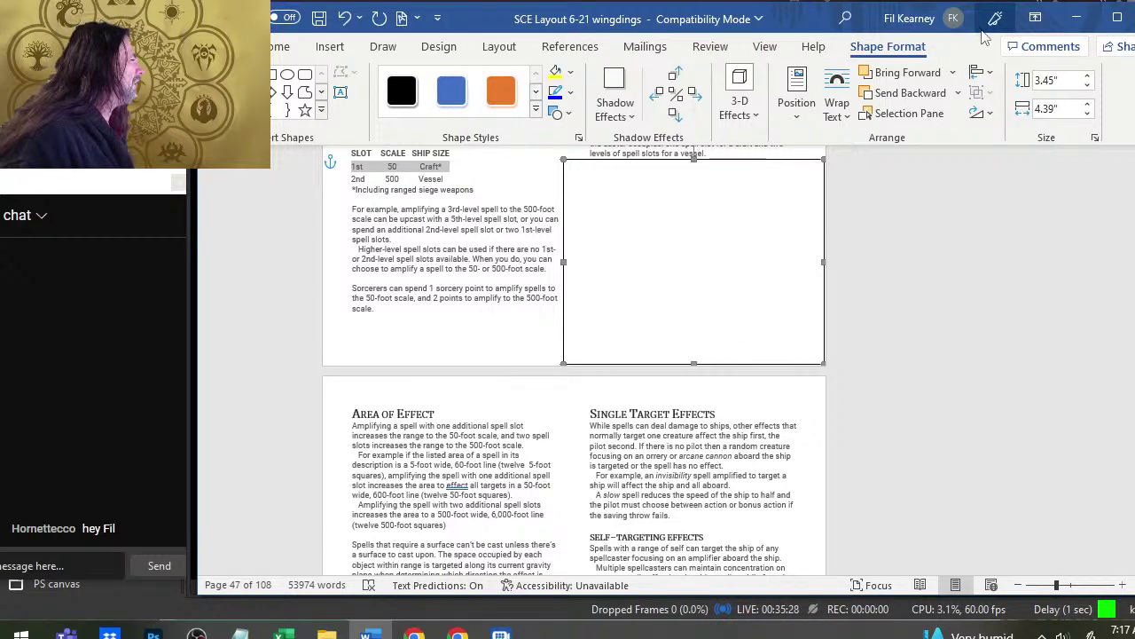
pyautogui.click(665, 384)
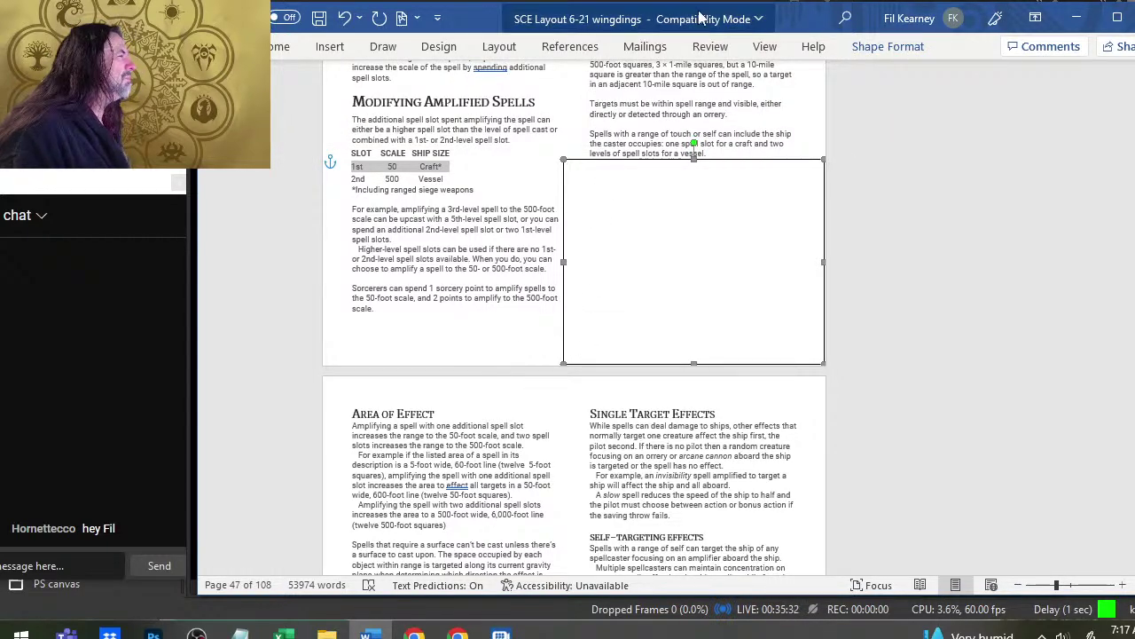
pyautogui.click(888, 46)
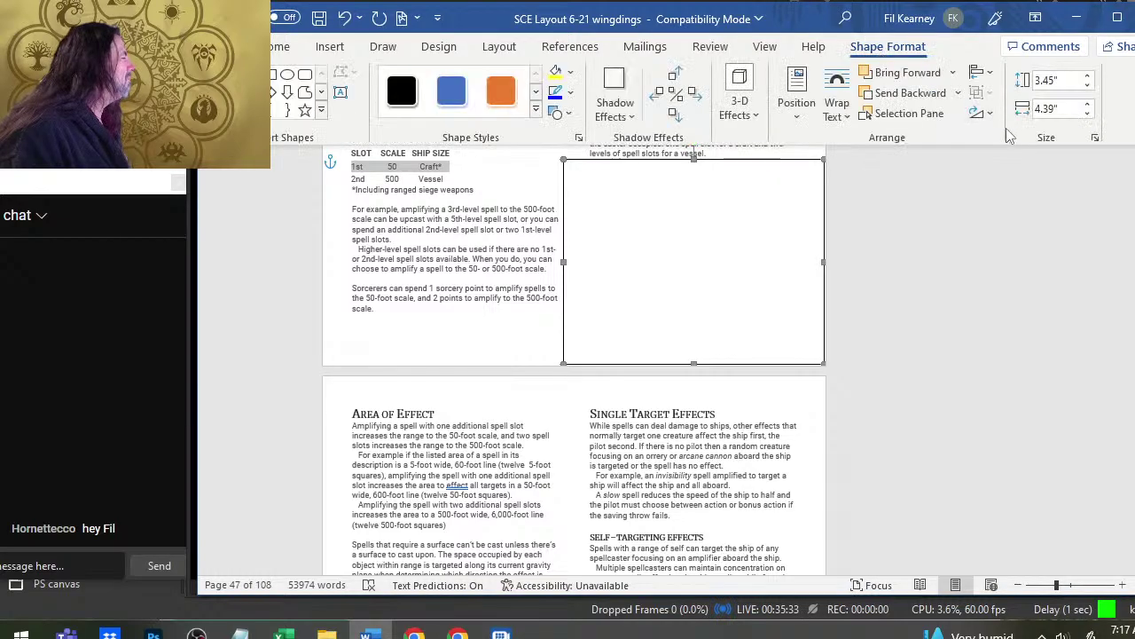
pyautogui.click(1039, 80)
pyautogui.hotkey('alt', 'Tab')
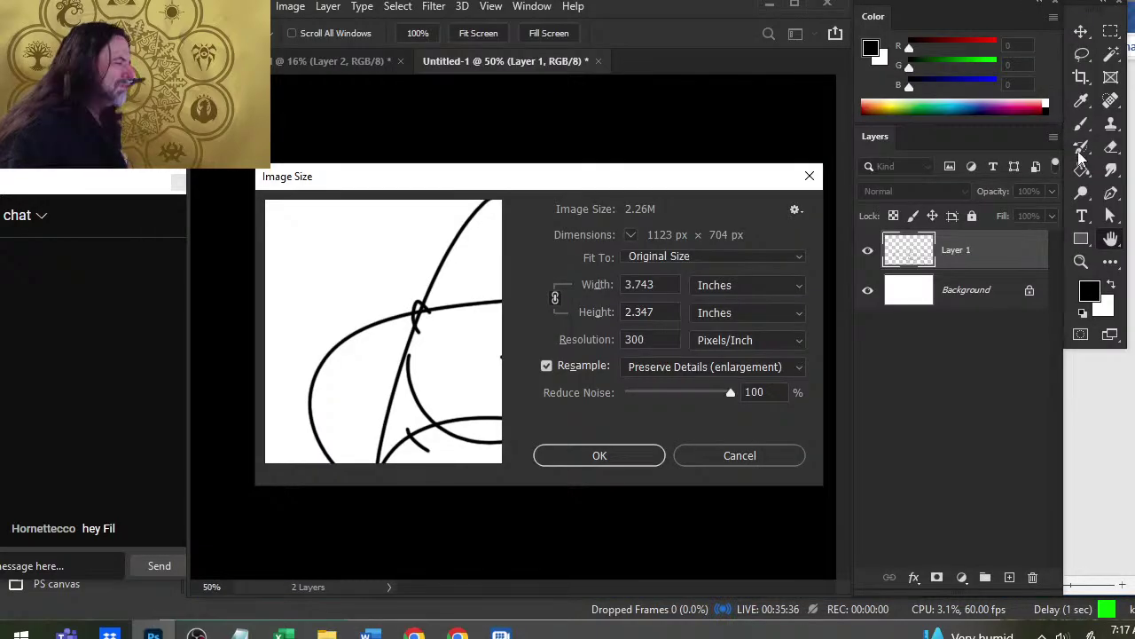
# - Copy the sketch's width from Photoshop and set the Word rectangle's height to 3.743 inches
pyautogui.click(619, 290)
pyautogui.hotkey('ctrl', 'c')
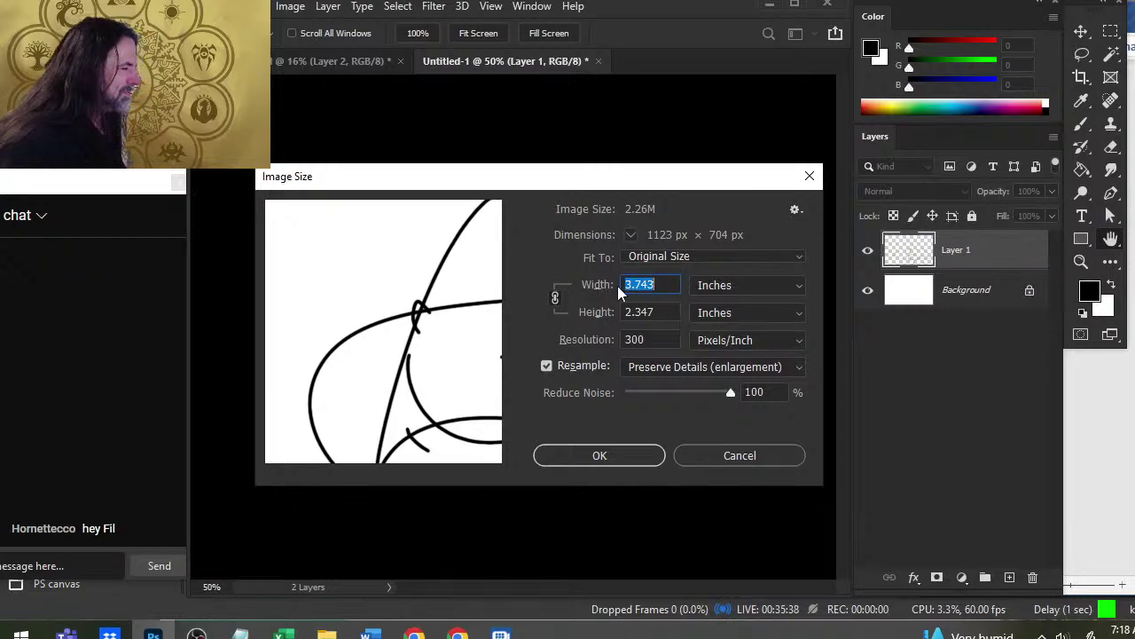
pyautogui.hotkey('alt', 'Tab')
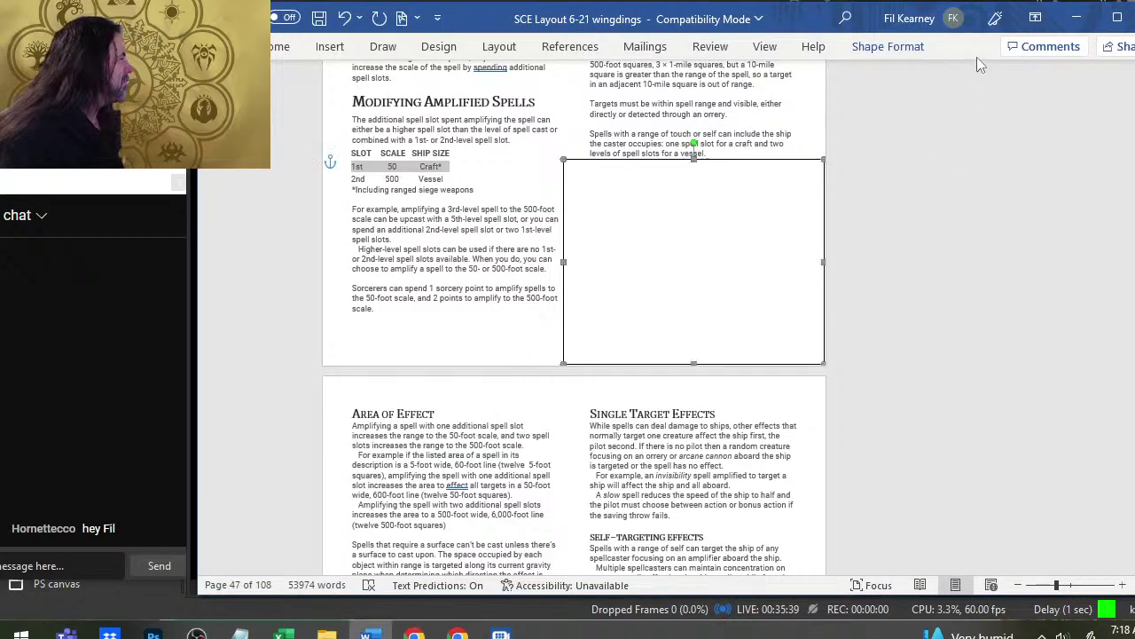
pyautogui.click(888, 46)
pyautogui.click(1056, 81)
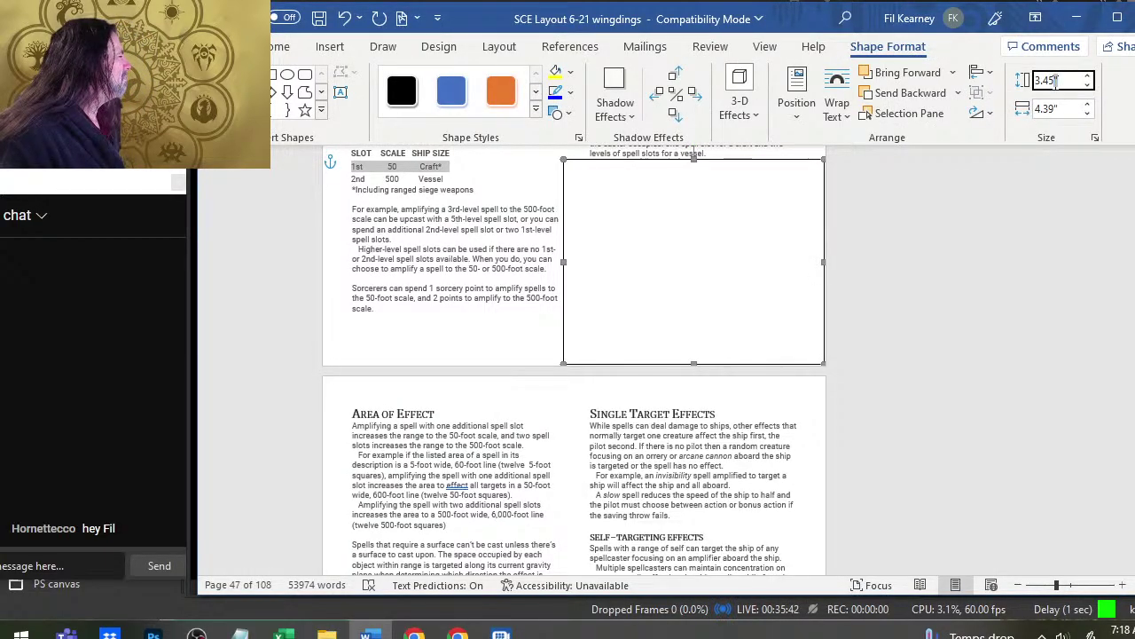
pyautogui.hotkey('ctrl', 'v')
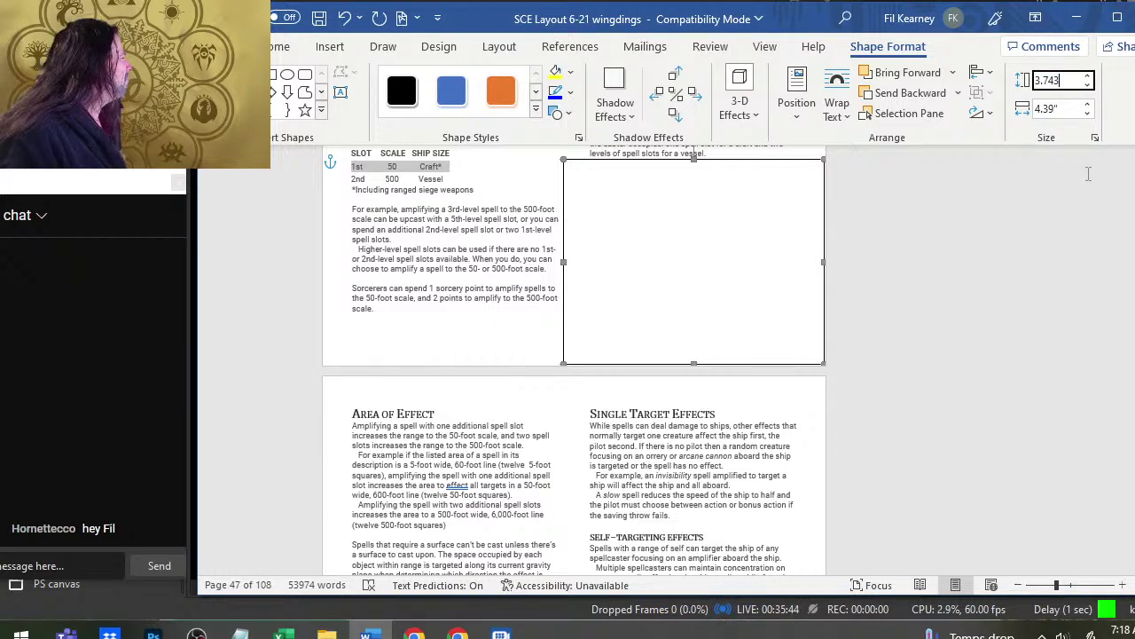
# - Copy the sketch's height from Photoshop and set the Word rectangle's width to 2.347 inches
pyautogui.hotkey('alt', 'Tab')
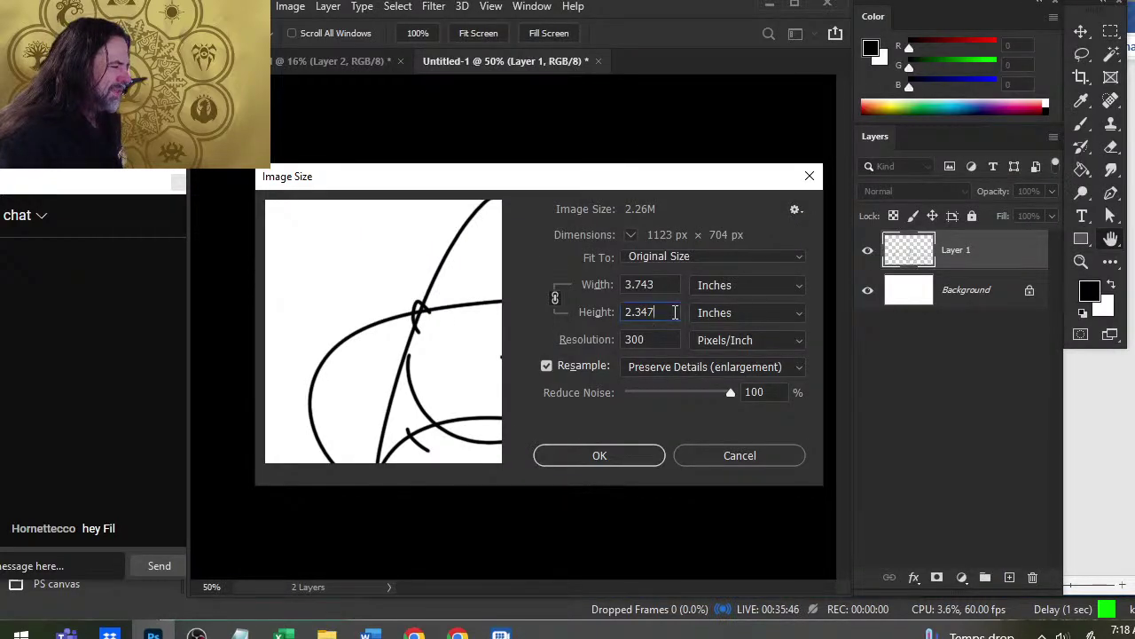
pyautogui.doubleClick(673, 312)
pyautogui.hotkey('ctrl', 'c')
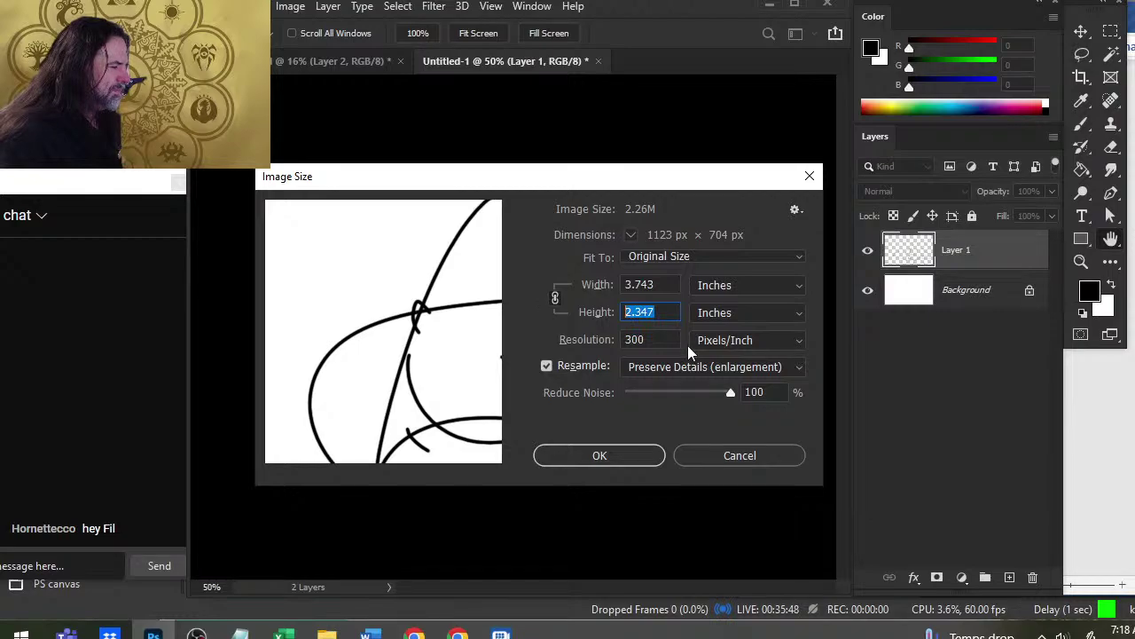
pyautogui.hotkey('alt', 'Tab')
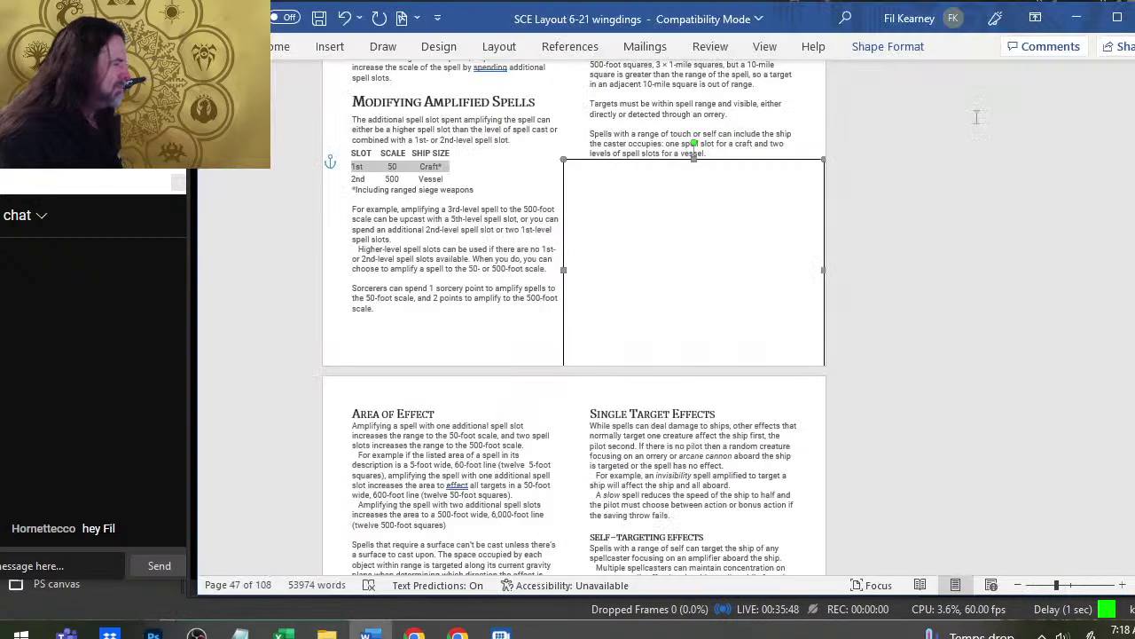
pyautogui.click(888, 46)
pyautogui.click(1049, 107)
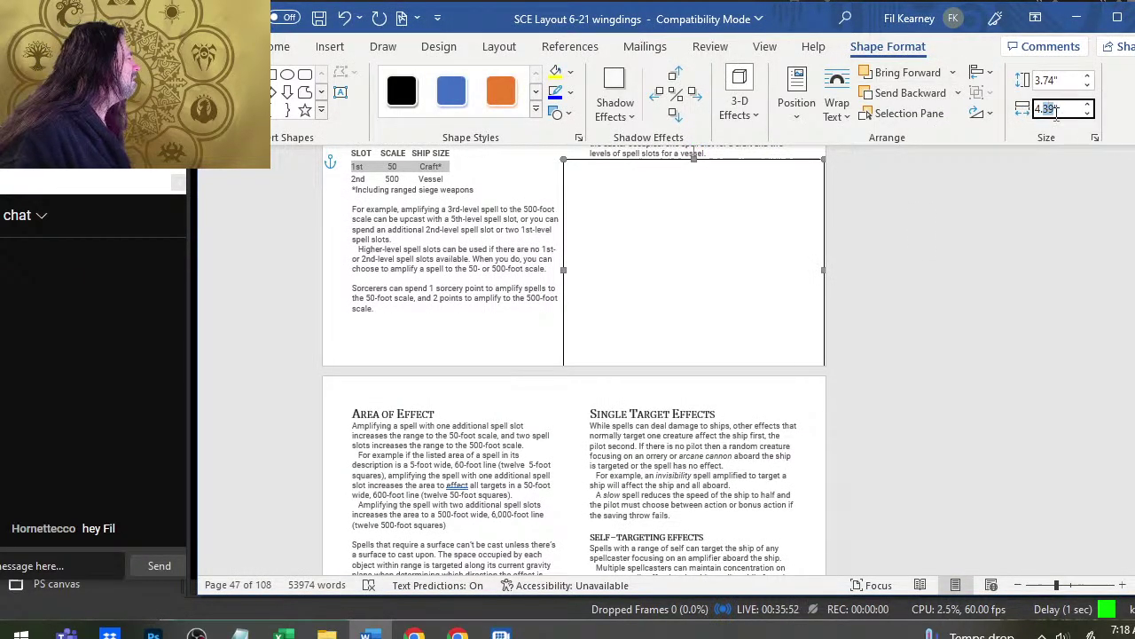
pyautogui.hotkey('ctrl', 'v')
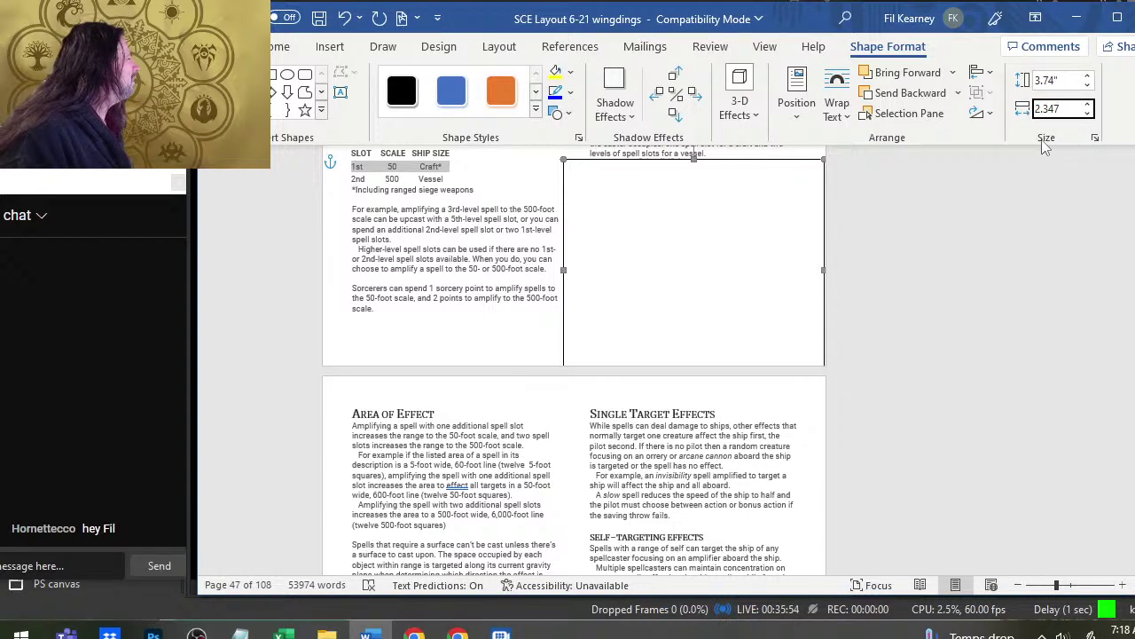
pyautogui.press('Return')
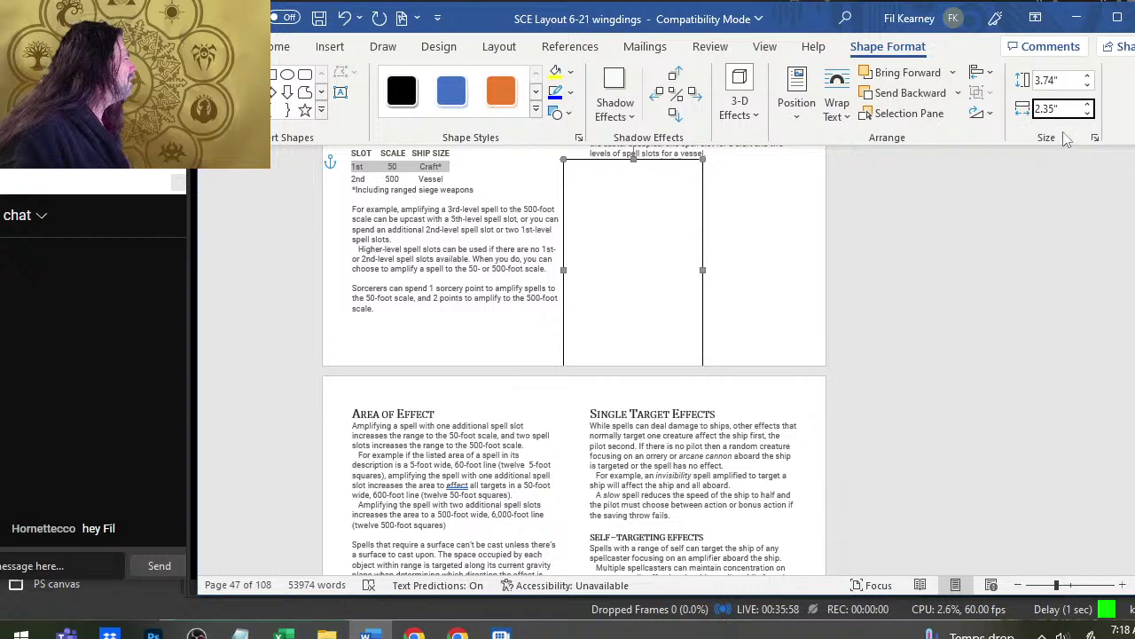
# - Set the rectangle's height to 2.35 inches
pyautogui.click(1042, 79)
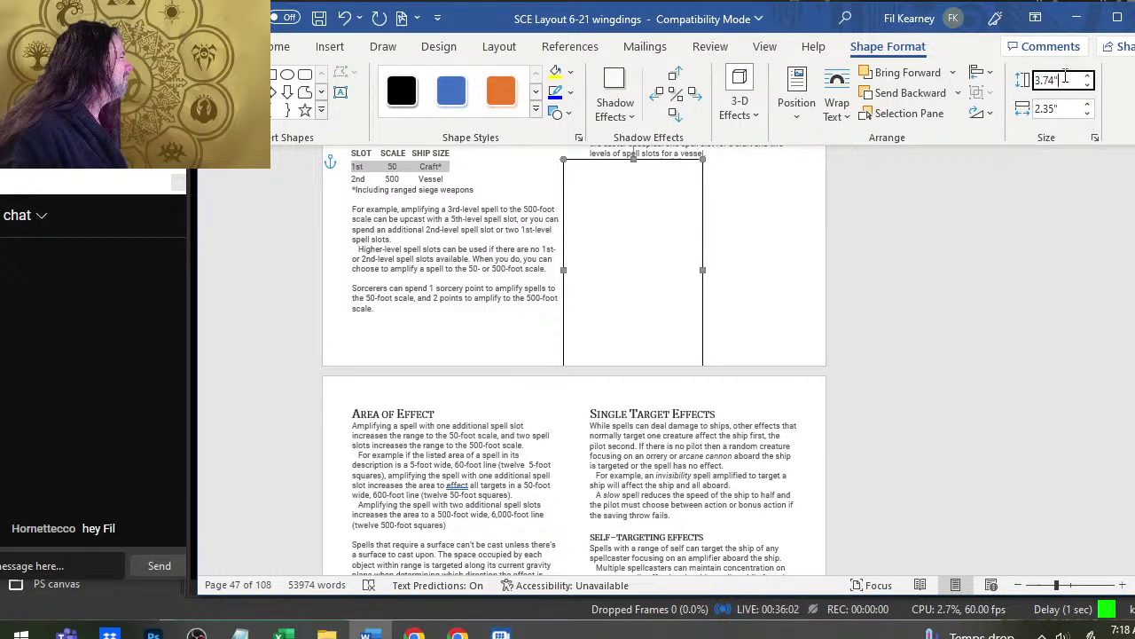
pyautogui.write('2.35')
pyautogui.press('Return')
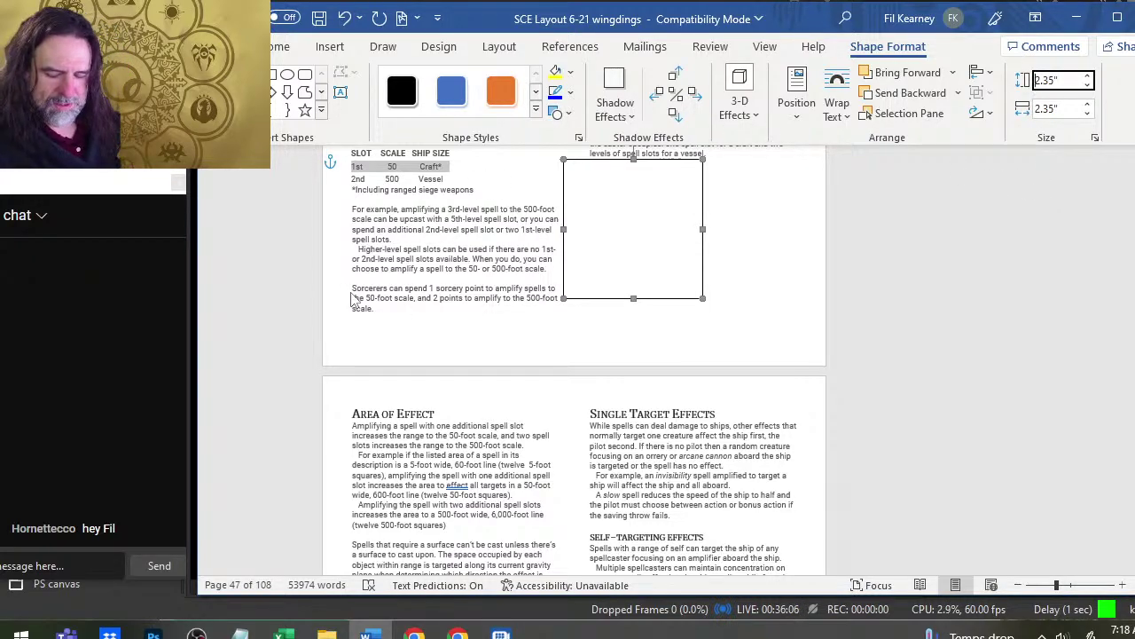
# - Copy the sketch's width from Photoshop again and set the Word rectangle's width to 3.743 inches
pyautogui.hotkey('alt', 'Tab')
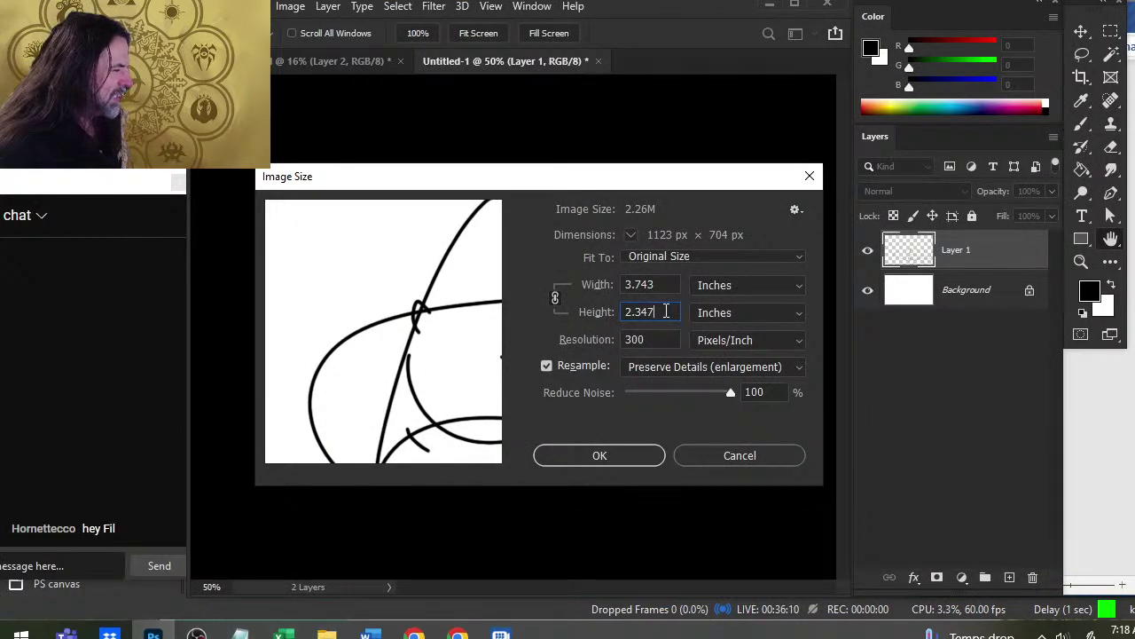
pyautogui.doubleClick(663, 284)
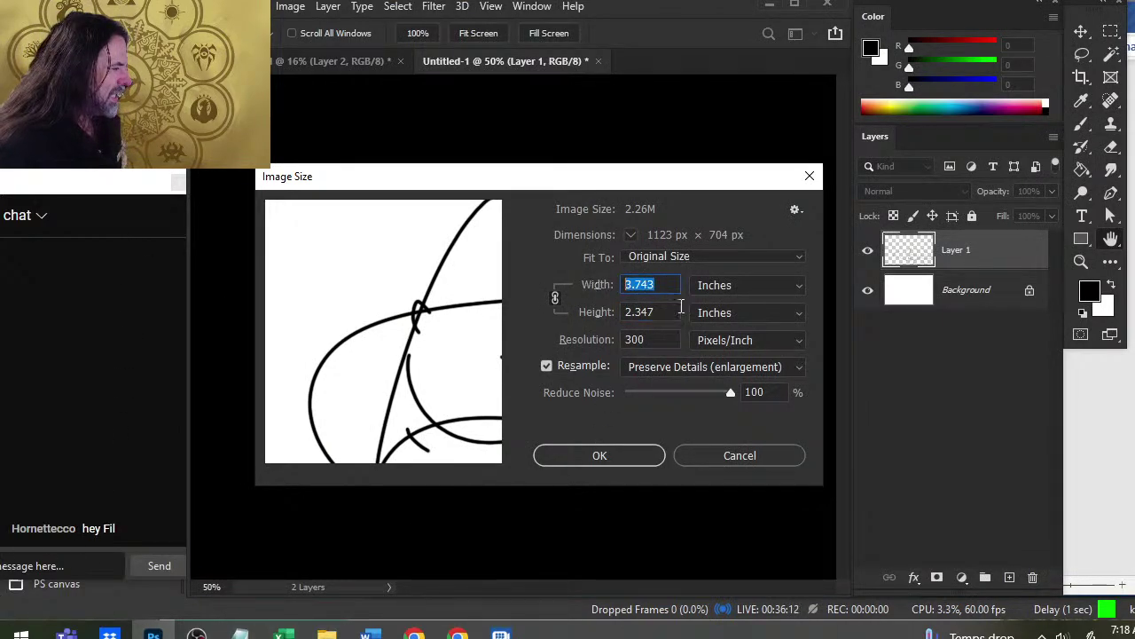
pyautogui.hotkey('alt', 'Tab')
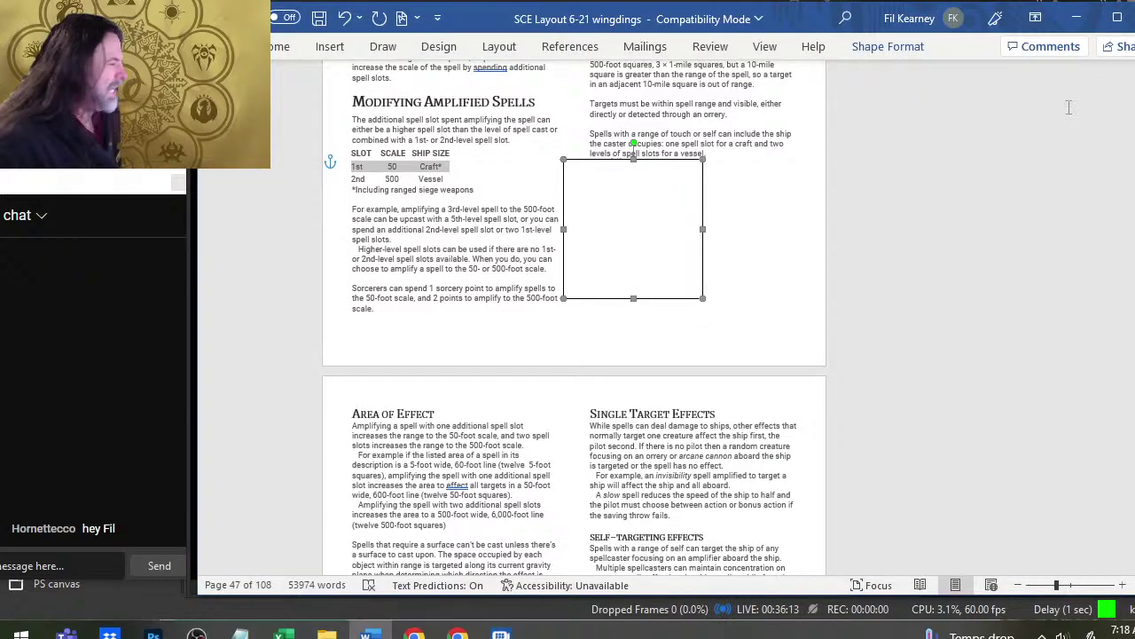
pyautogui.click(888, 47)
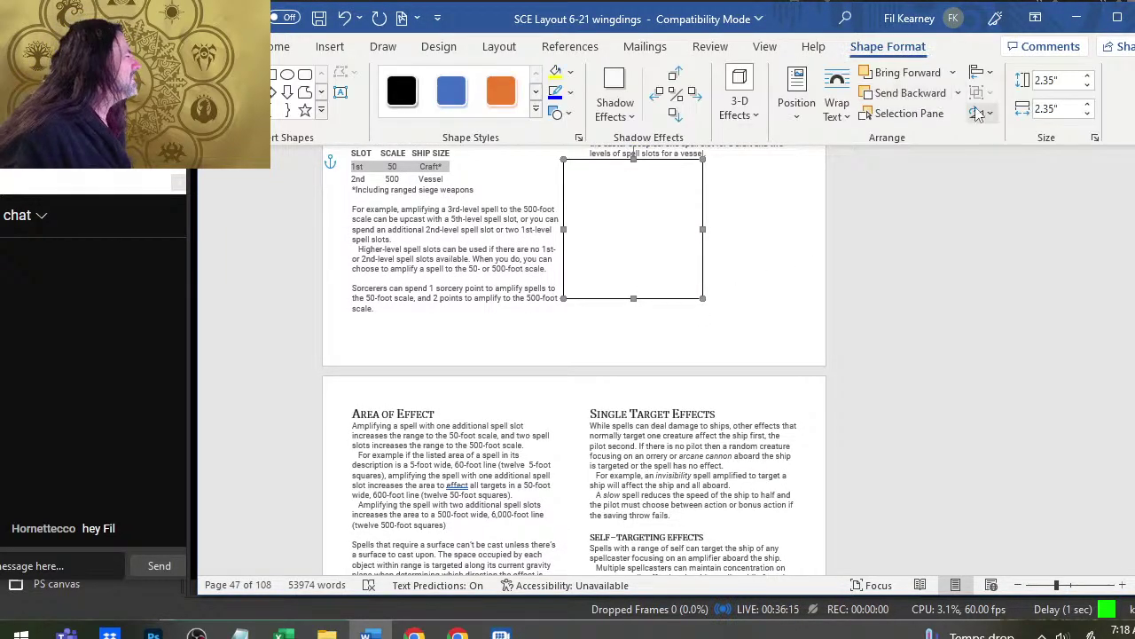
pyautogui.click(1038, 108)
pyautogui.hotkey('ctrl', 'v')
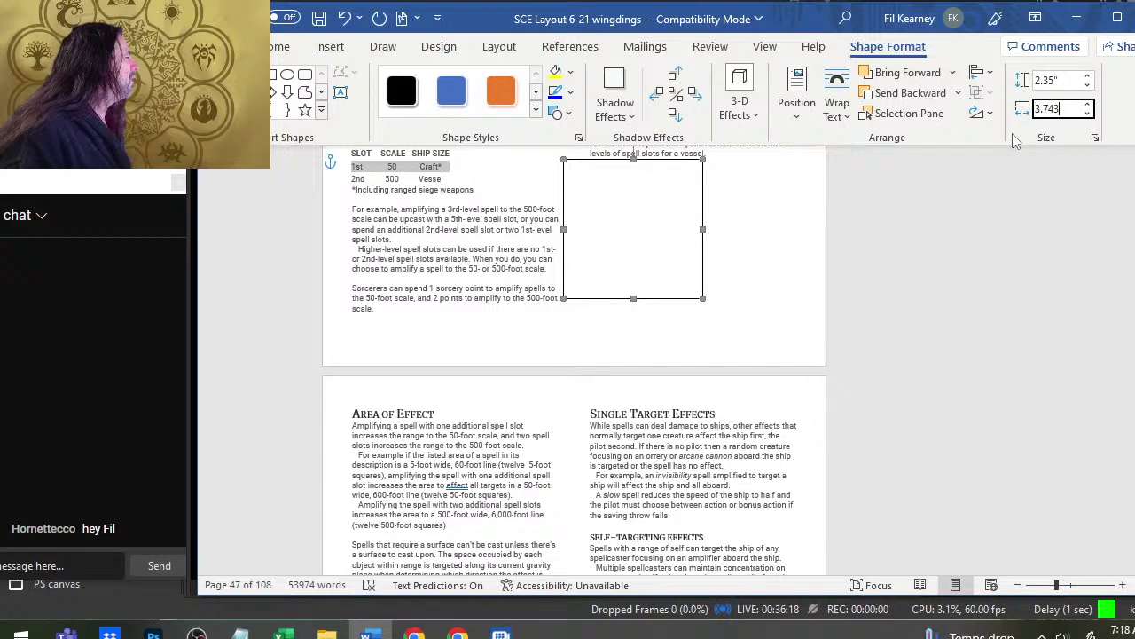
pyautogui.press('Return')
pyautogui.scroll(1, 745, 284)
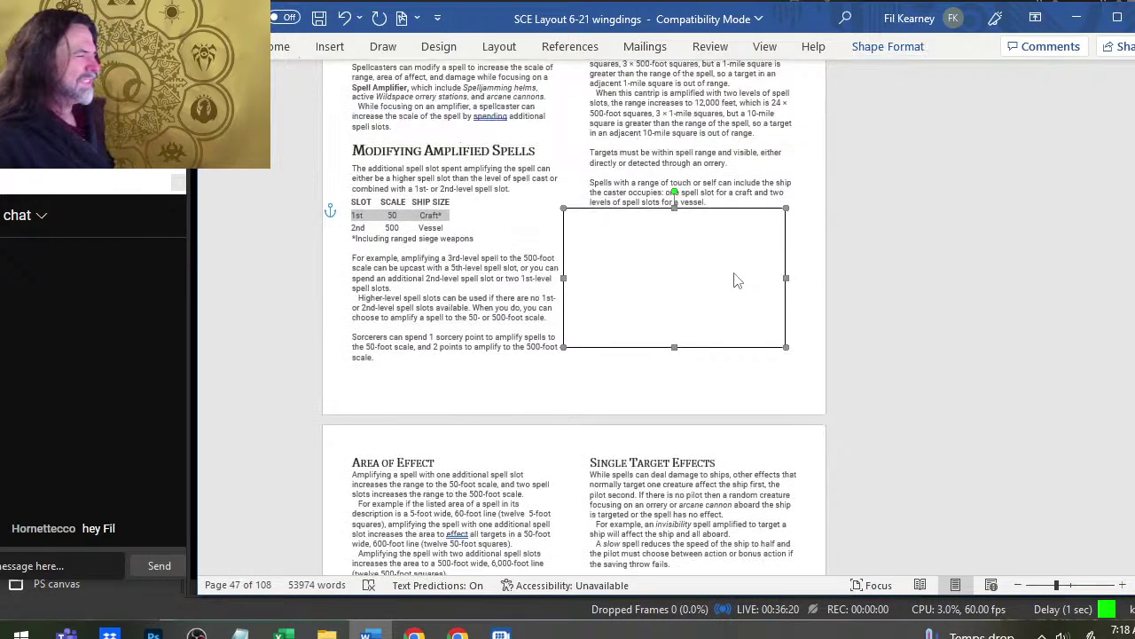
# - Cancel the image size dialog in Photoshop and return to the Word layout with the resized rectangle
pyautogui.hotkey('alt', 'Tab')
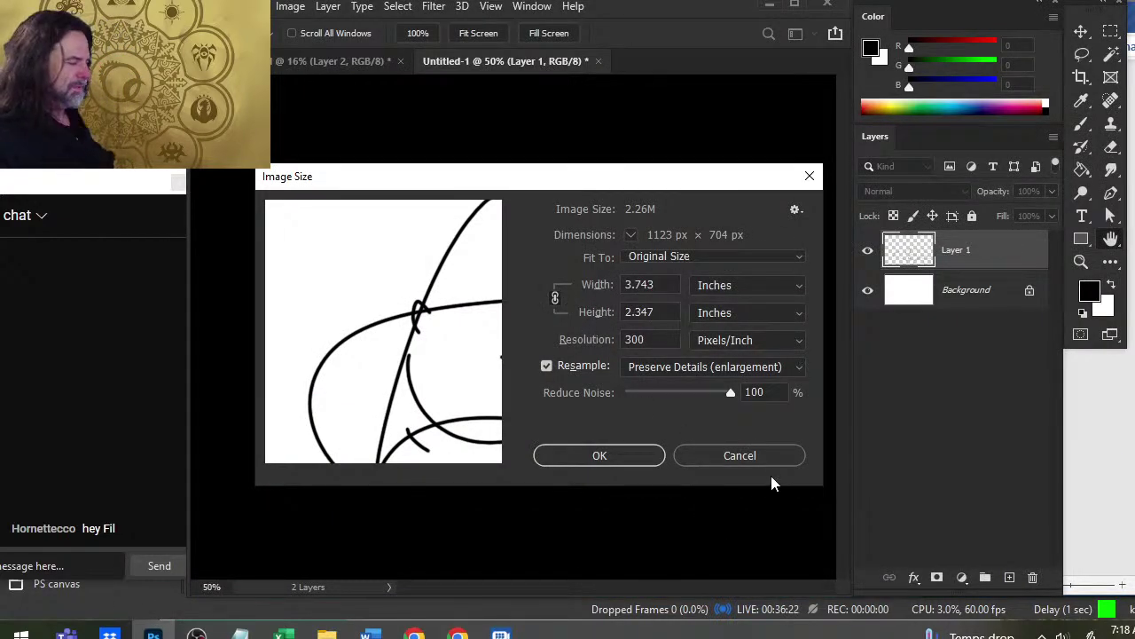
pyautogui.click(751, 454)
pyautogui.hotkey('alt', 'Tab')
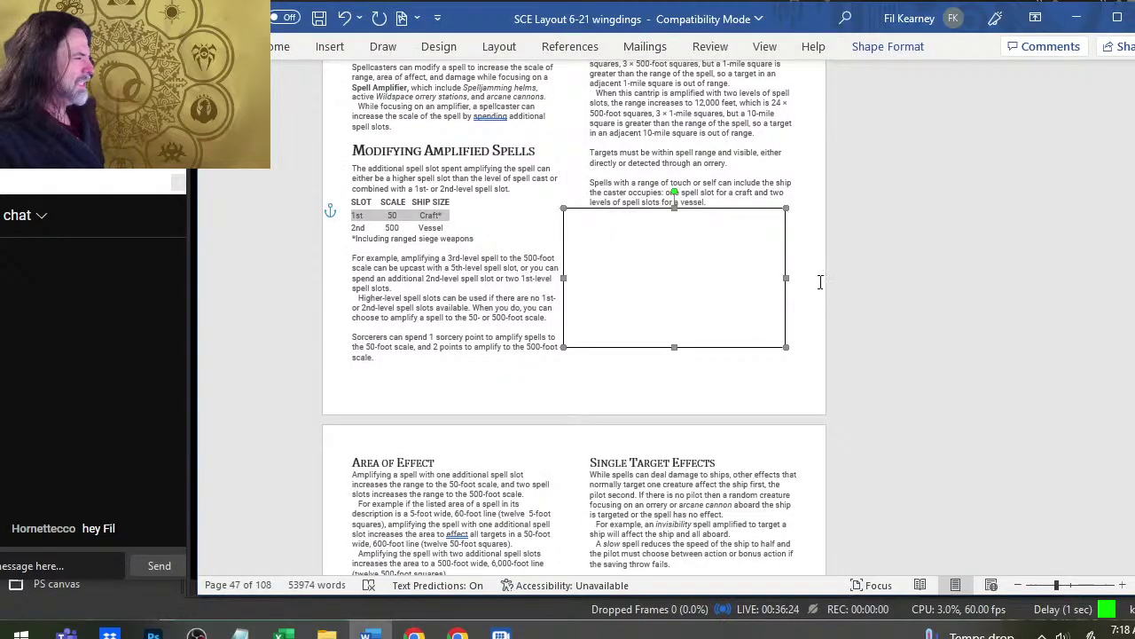
pyautogui.hotkey('alt', 'Tab')
pyautogui.hotkey('alt', 'Tab')
pyautogui.hotkey('alt', 'Tab')
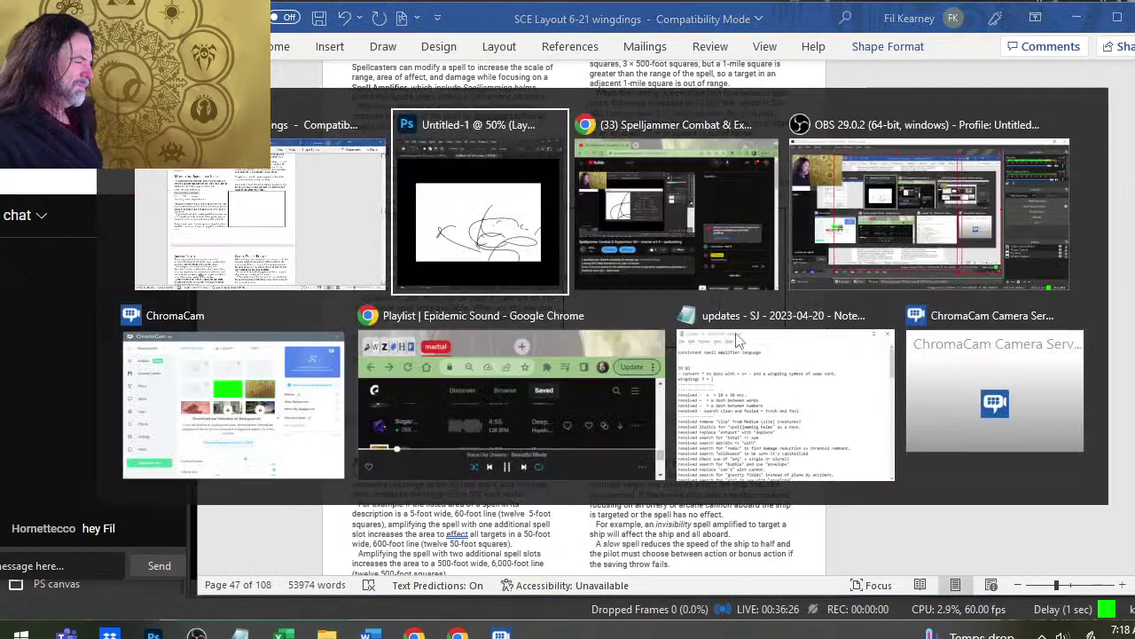
pyautogui.hotkey('alt', 'Tab')
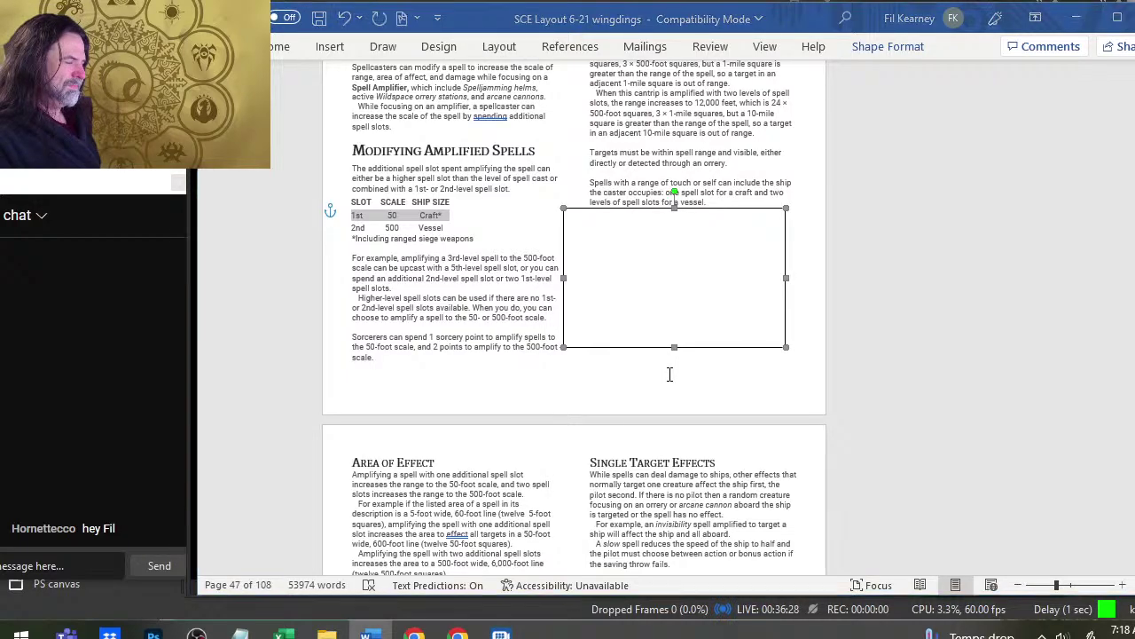
# - Switch to Photoshop and close the Untitled-1 sketch document without saving it
pyautogui.hotkey('alt', 'Tab')
pyautogui.hotkey('alt', 'Tab')
pyautogui.hotkey('alt', 'Tab')
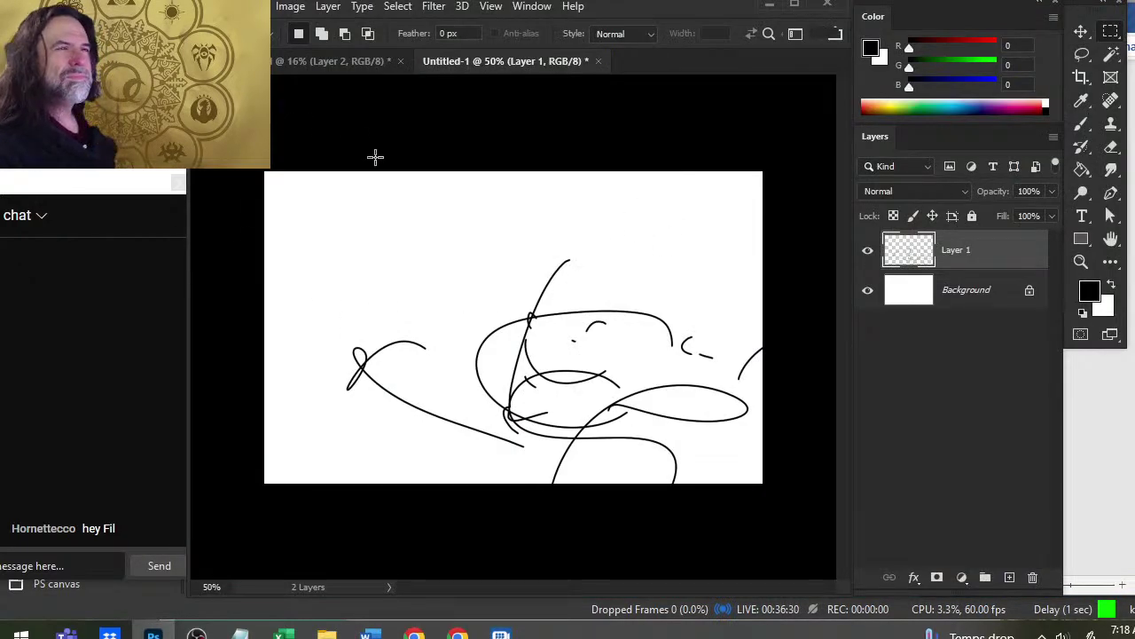
pyautogui.press('z')
pyautogui.moveTo(597, 319); pyautogui.dragTo(510, 356)
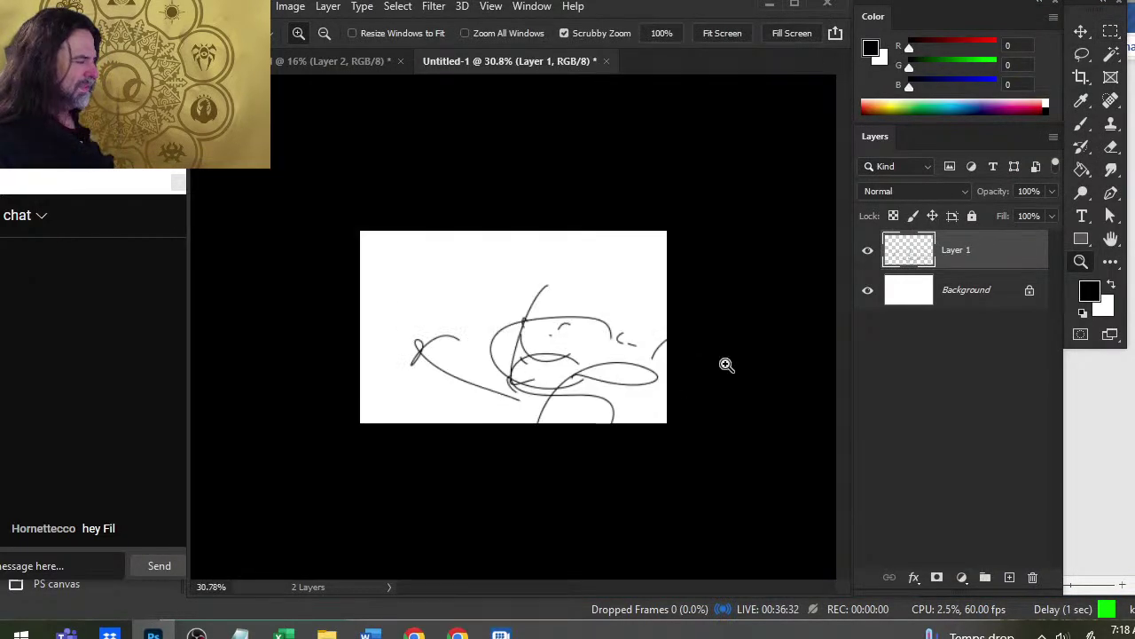
pyautogui.click(606, 62)
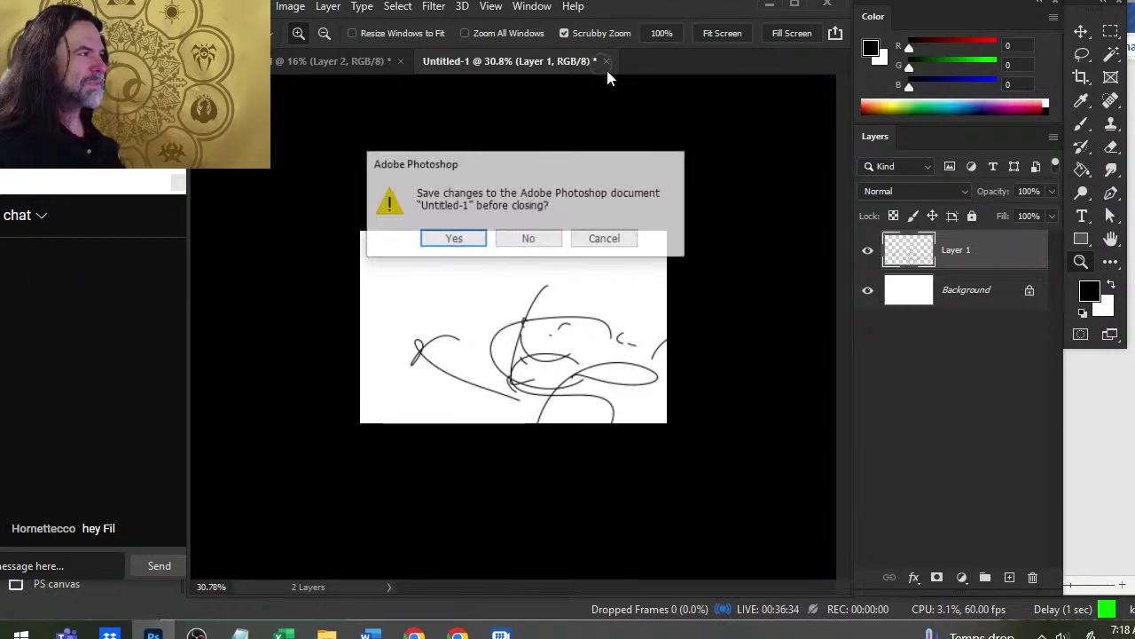
pyautogui.click(550, 240)
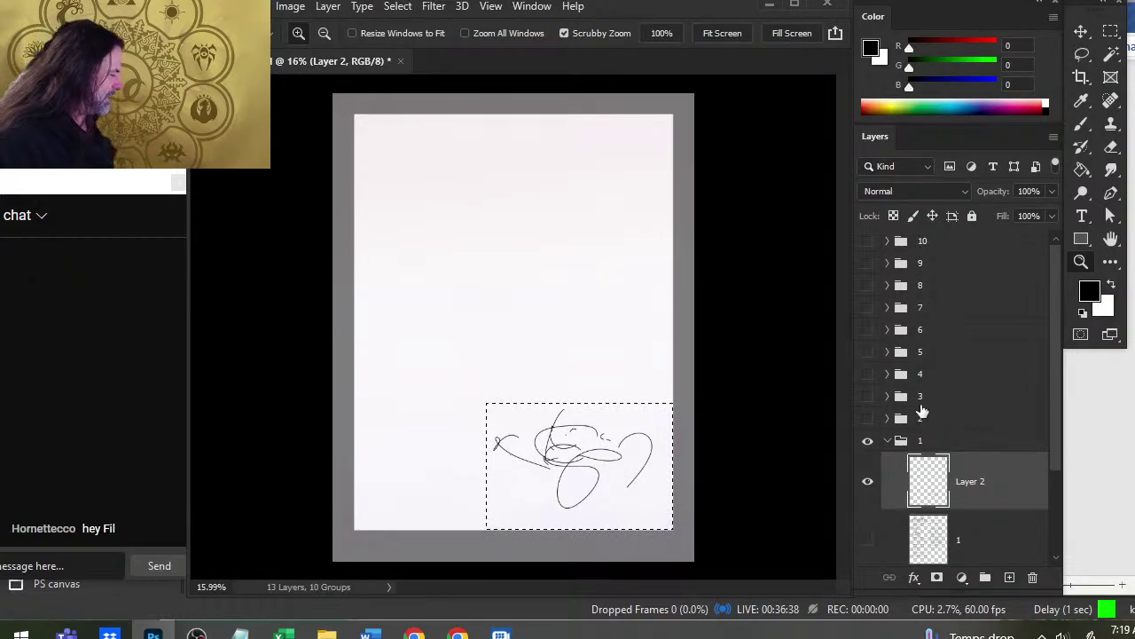
# - Show the spellcasting text layer 1 together with the sketch on the page
pyautogui.click(868, 539)
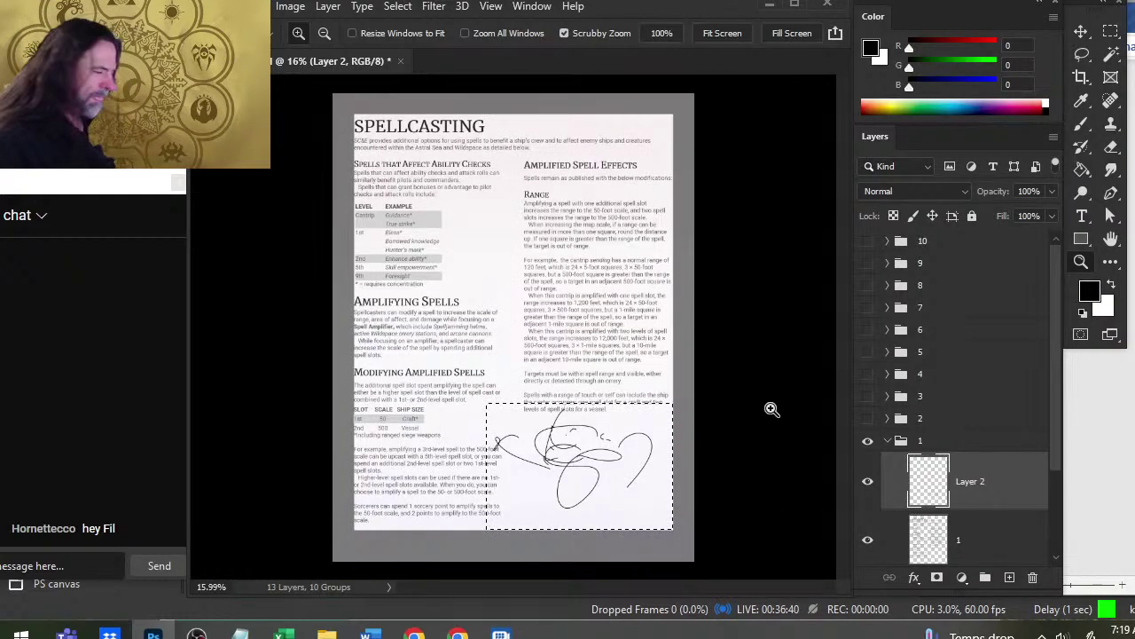
pyautogui.click(567, 288)
# - Try adding freehand Lasso selections over the Range text above the sketch, and deselect everything
pyautogui.press('l')
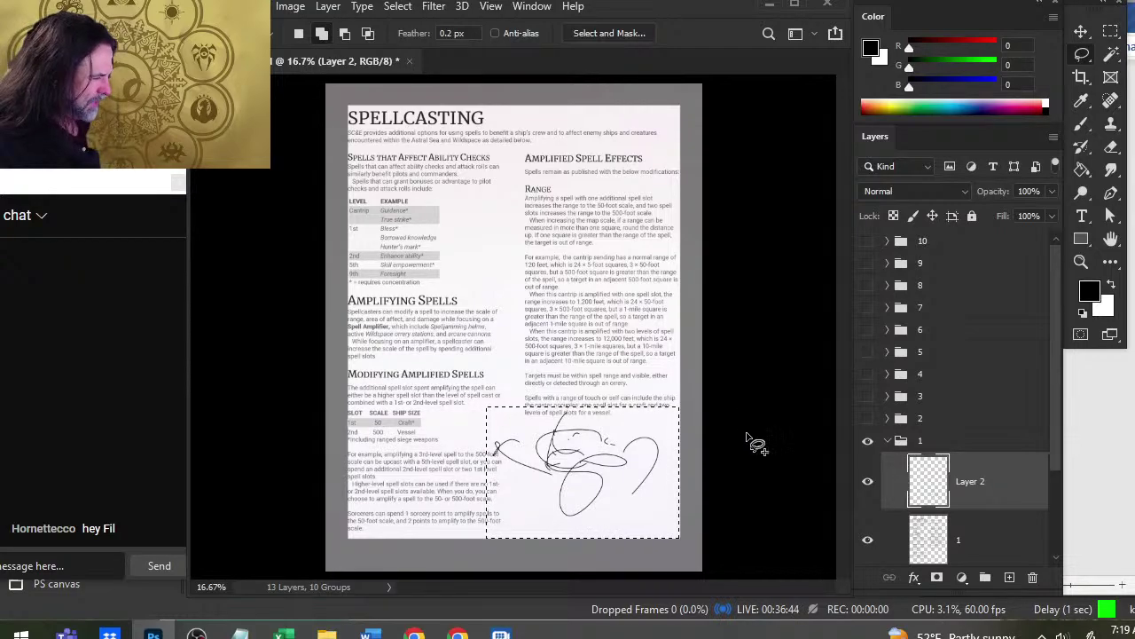
pyautogui.moveTo(625, 332)
pyautogui.mouseDown()
pyautogui.moveTo(601, 362)
pyautogui.moveTo(614, 400)
pyautogui.mouseUp()
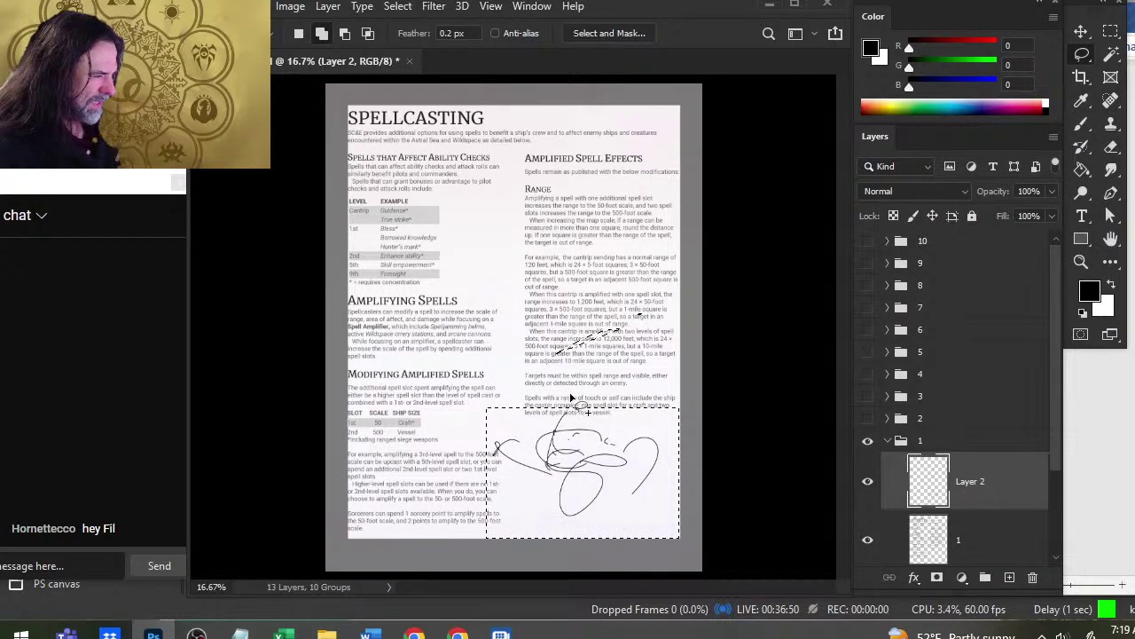
pyautogui.moveTo(583, 301); pyautogui.dragTo(665, 330)
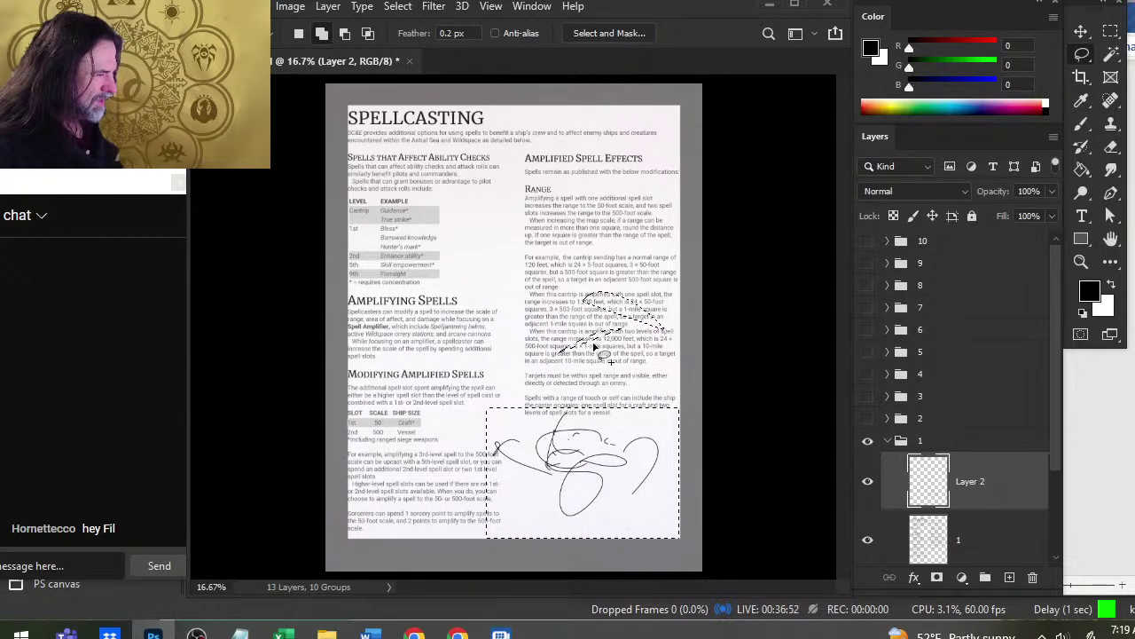
pyautogui.press('Return')
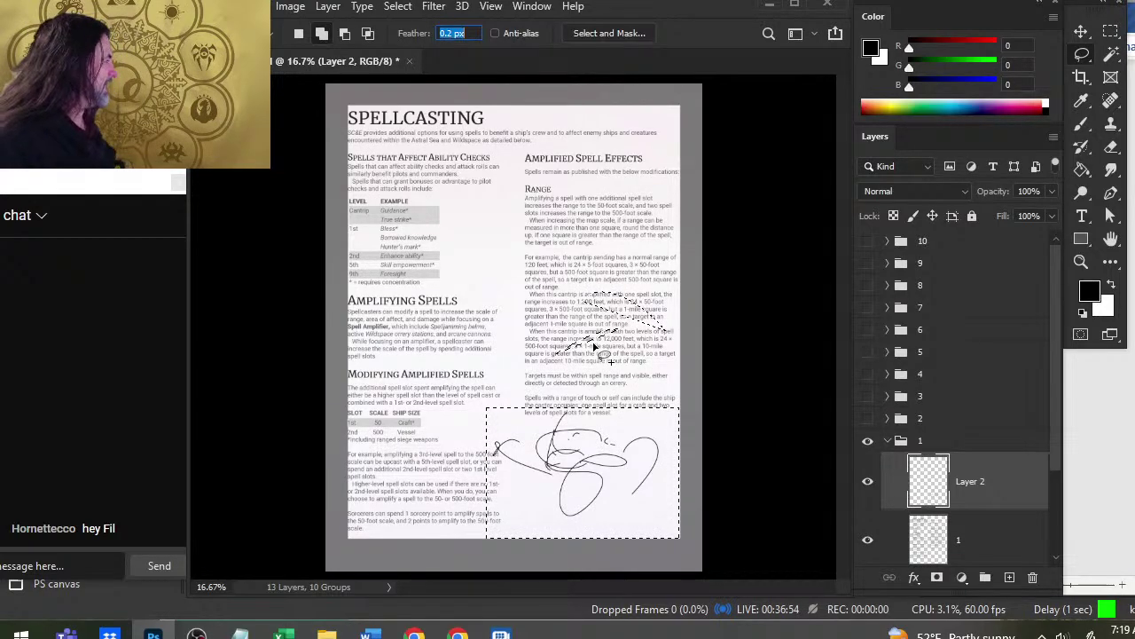
pyautogui.click(1111, 33)
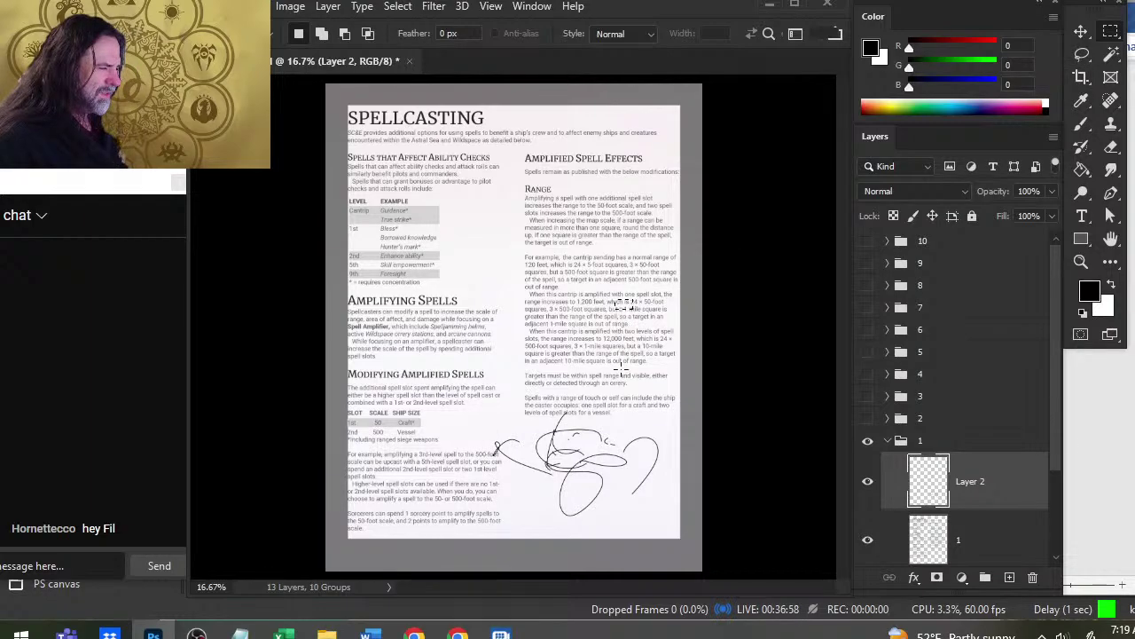
pyautogui.click(1083, 53)
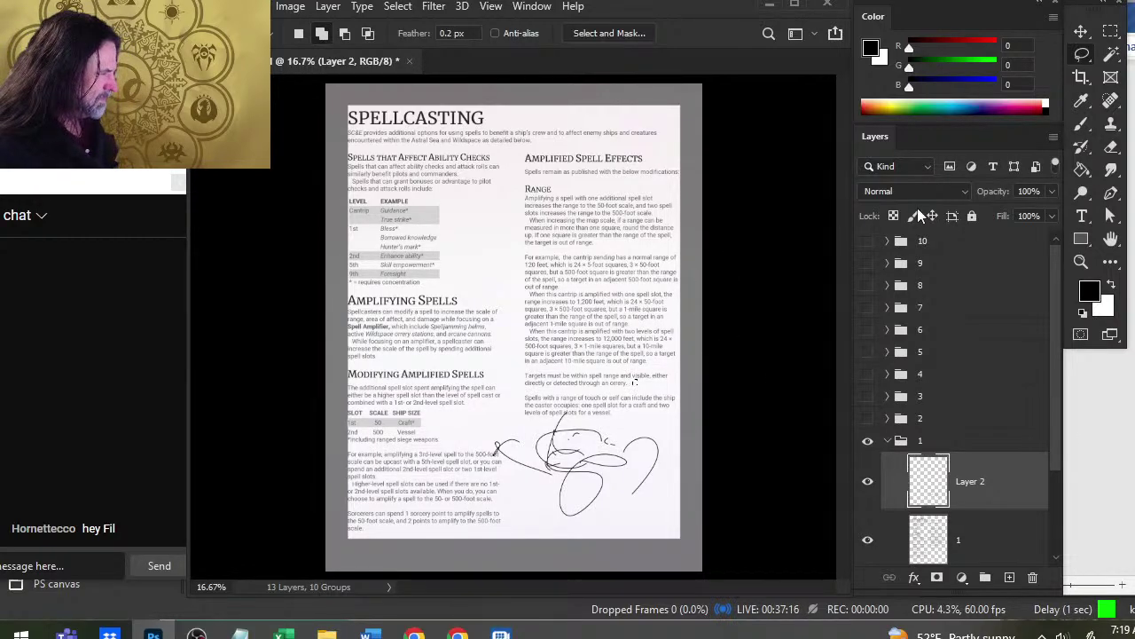
pyautogui.click(397, 7)
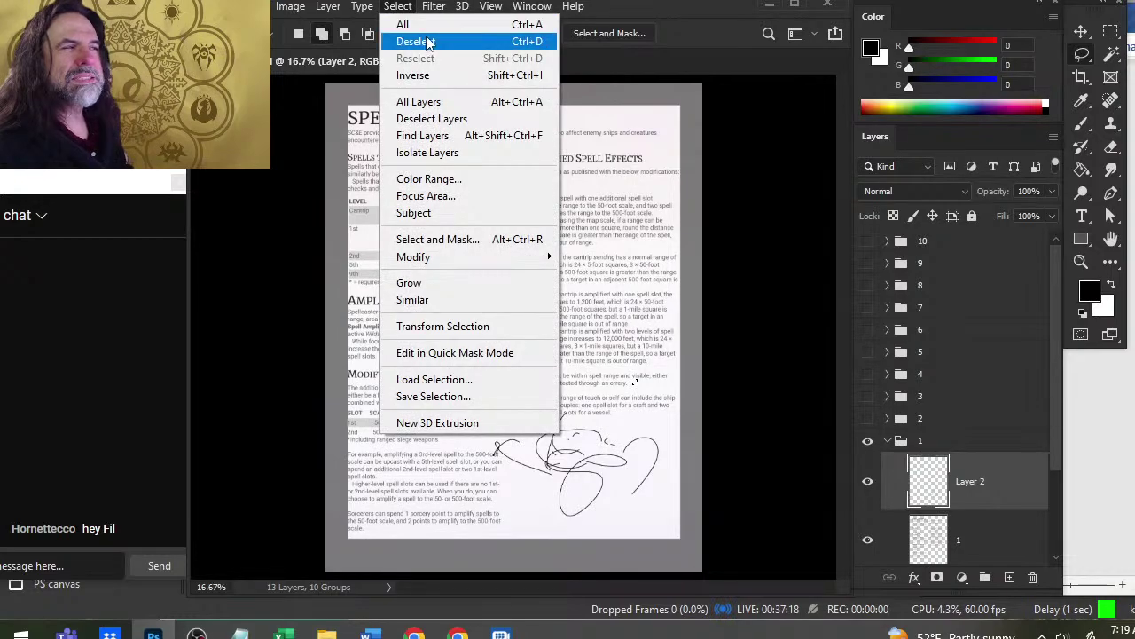
pyautogui.click(403, 41)
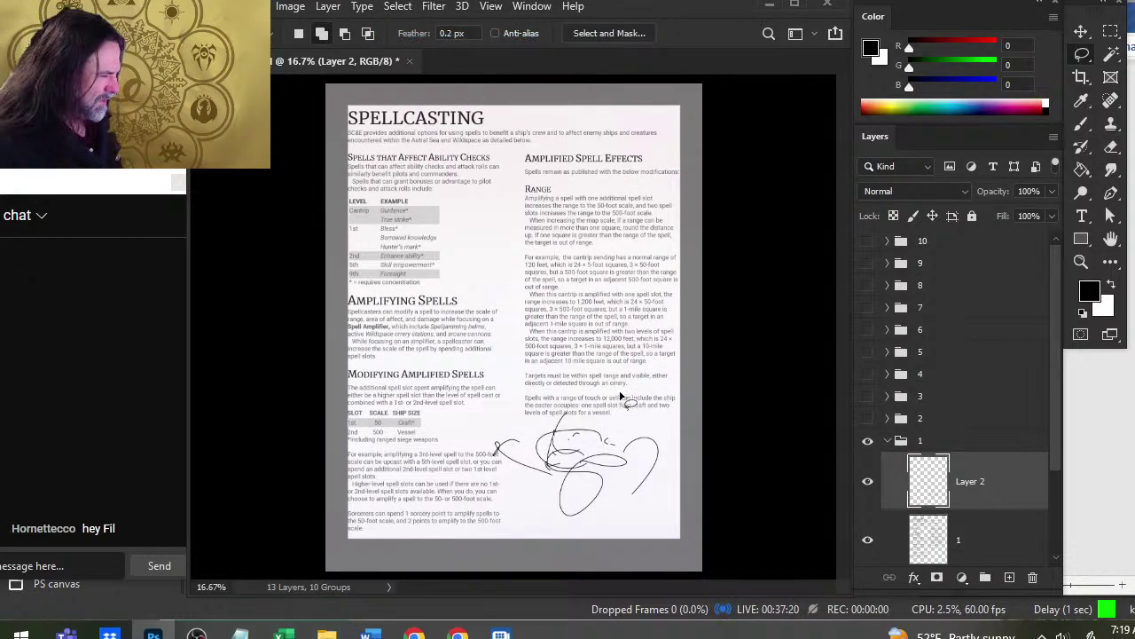
# - Try a single freehand Lasso selection over the last paragraph of the Range text, and clear it
pyautogui.moveTo(620, 393); pyautogui.dragTo(675, 423)
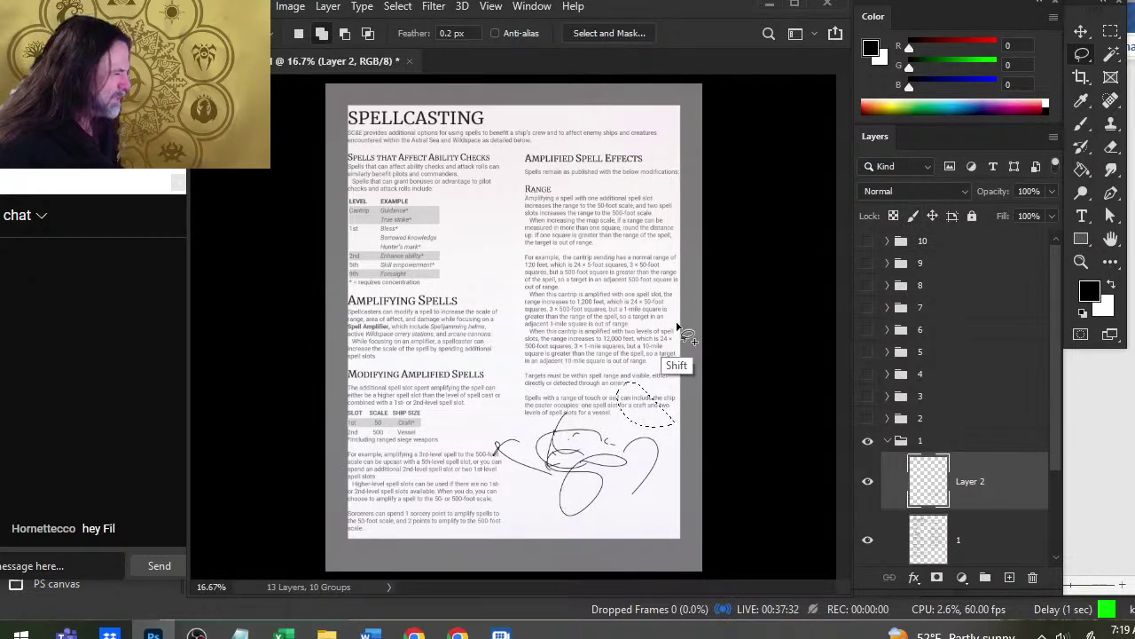
pyautogui.press('a')
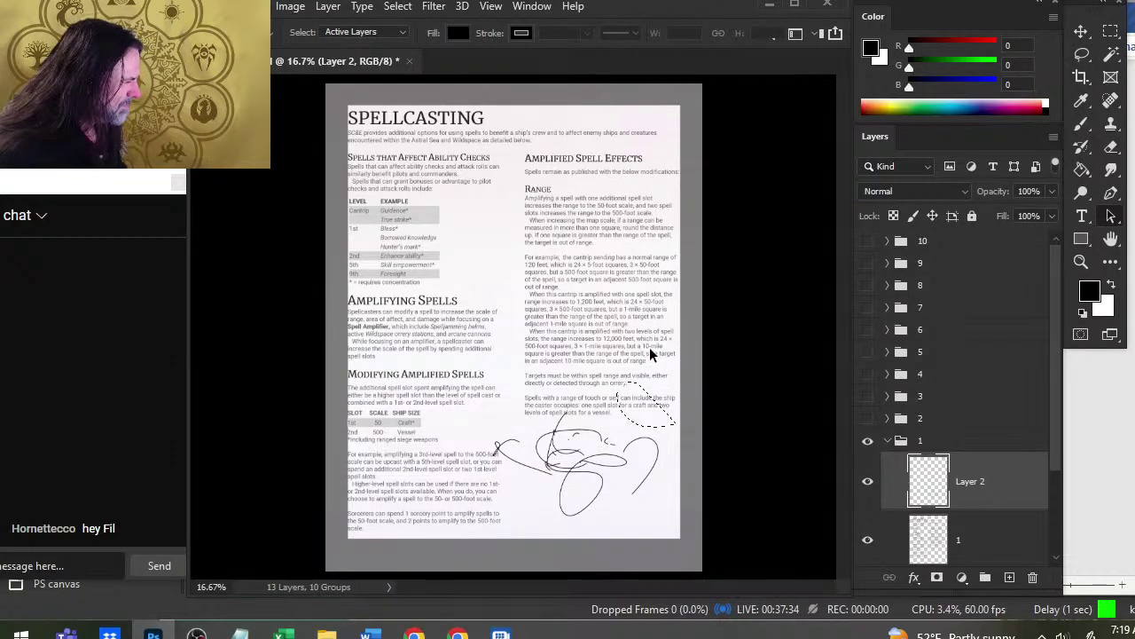
pyautogui.click(1082, 58)
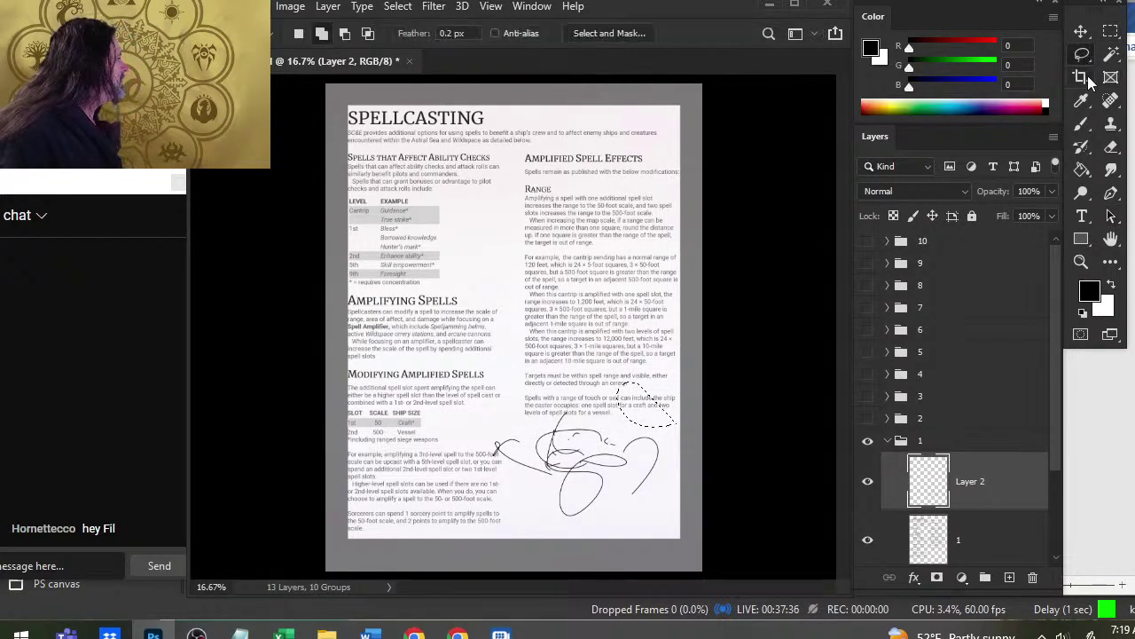
pyautogui.rightClick(1080, 58)
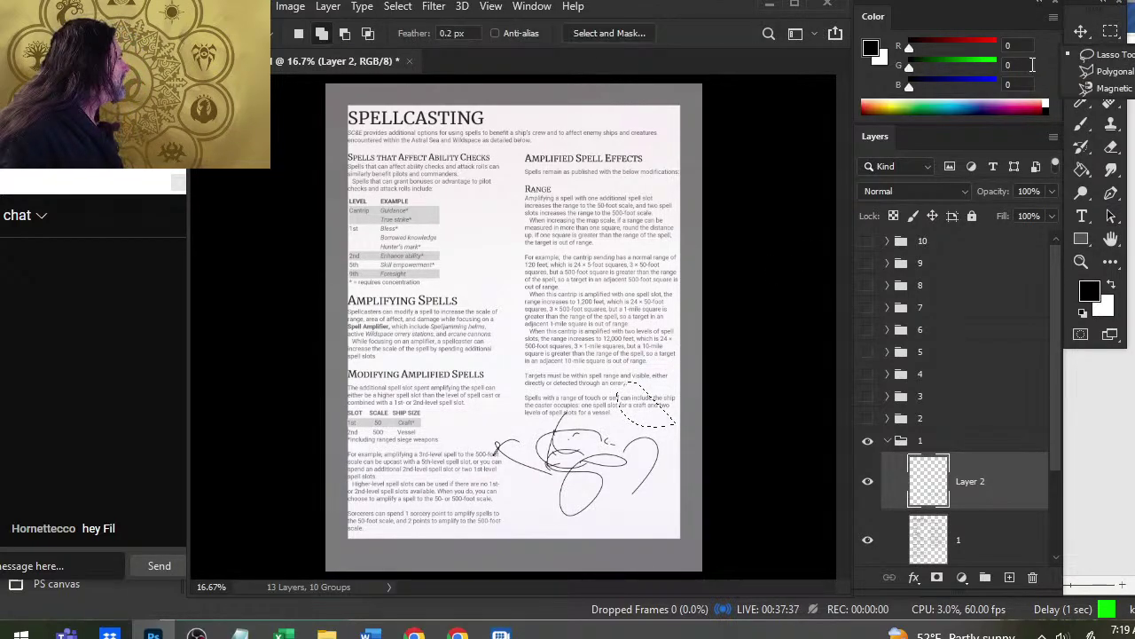
pyautogui.click(1084, 60)
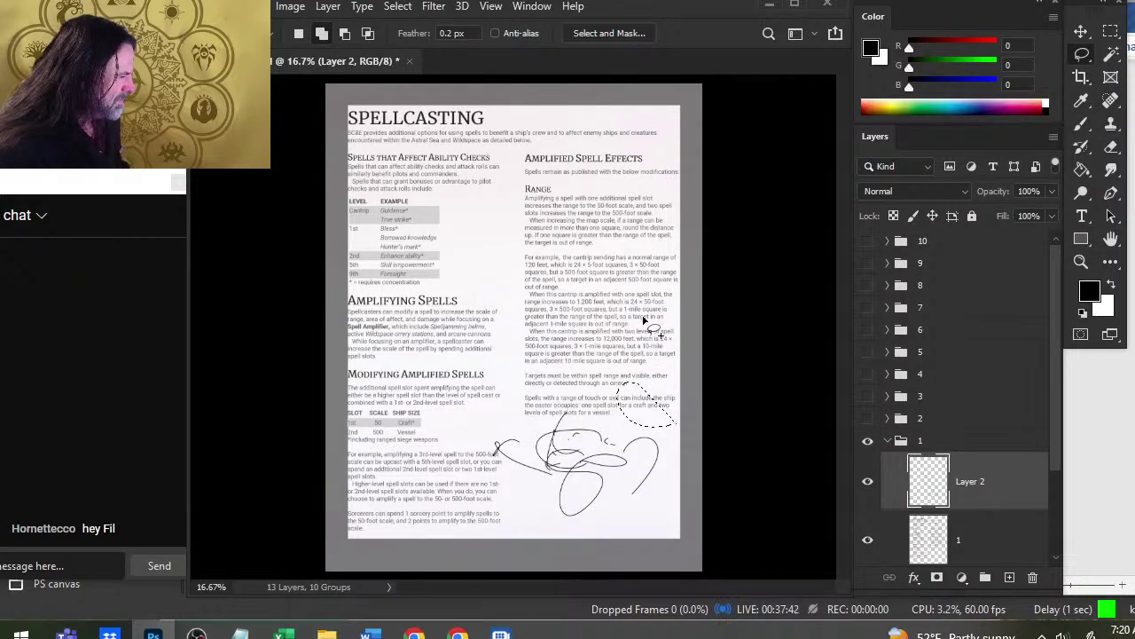
pyautogui.press('a')
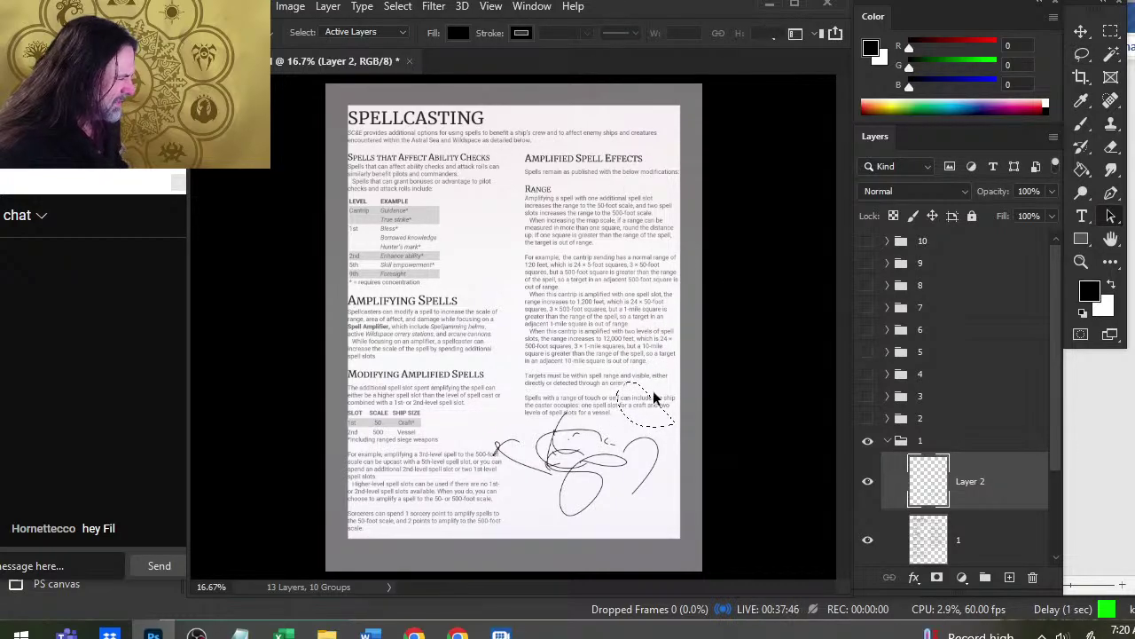
pyautogui.click(398, 6)
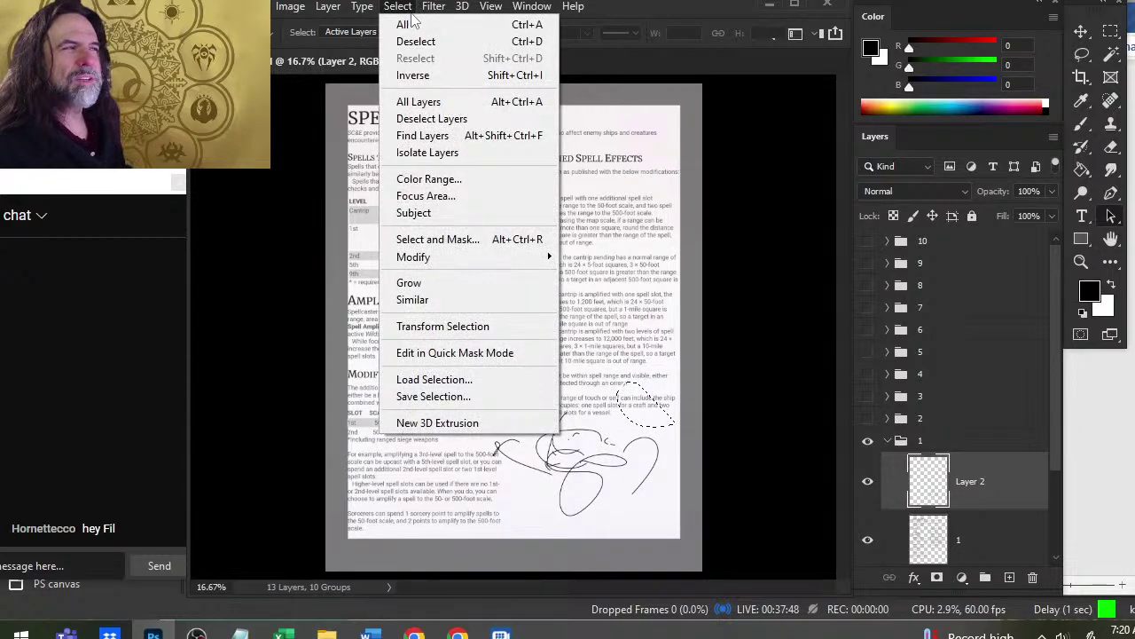
pyautogui.click(422, 42)
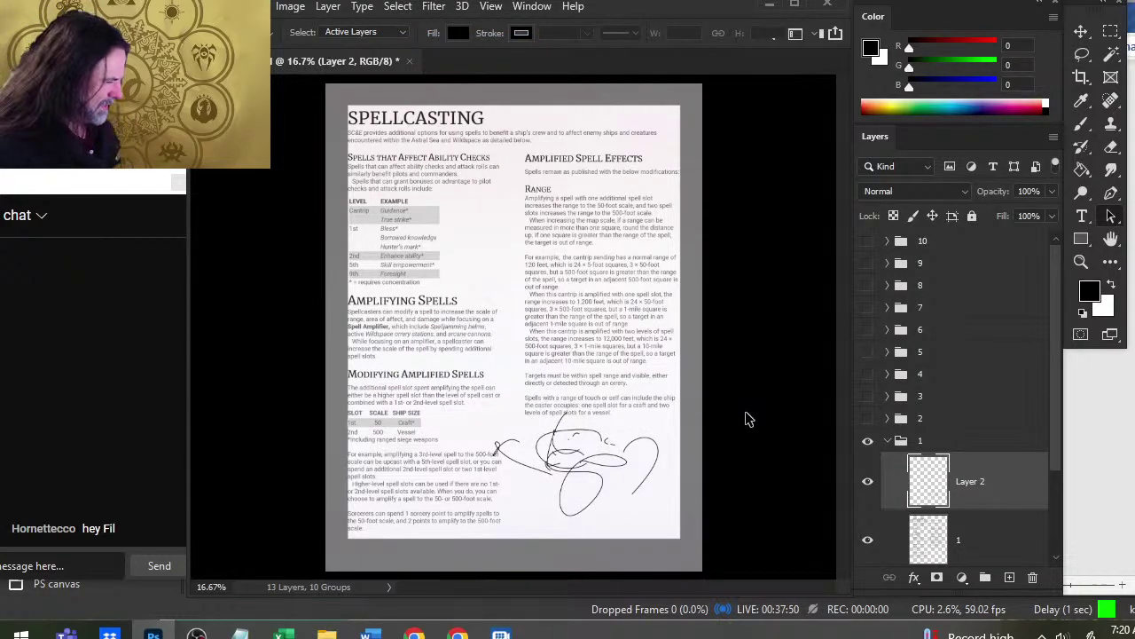
# - Try a curved Brush stroke around the upper part of the sketch, and undo it
pyautogui.press('b')
pyautogui.moveTo(500, 467); pyautogui.dragTo(599, 388)
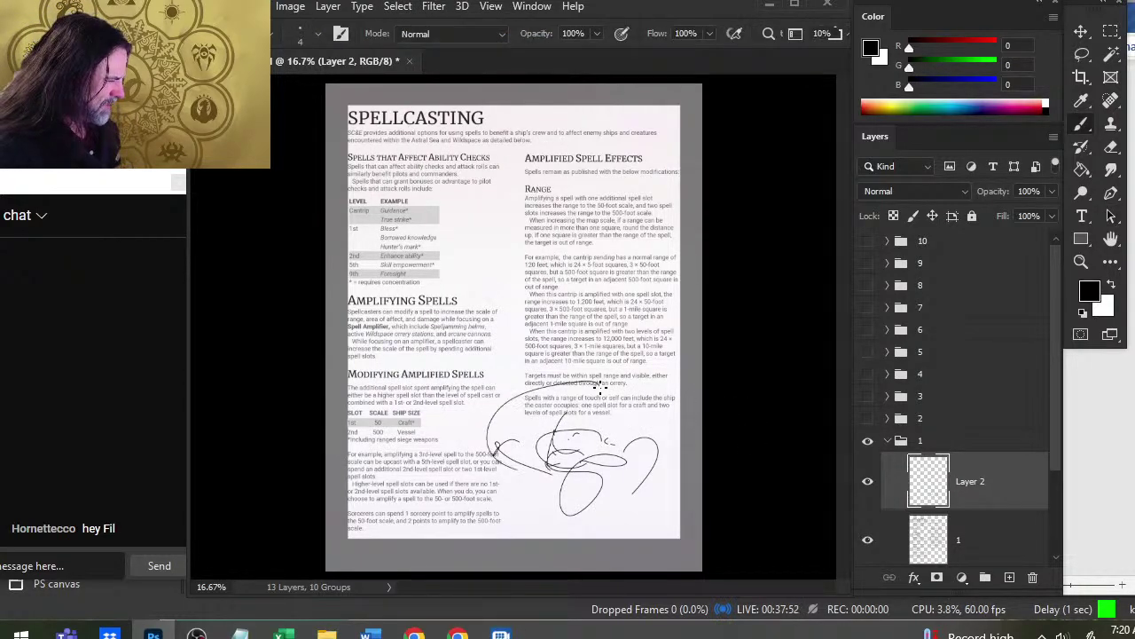
pyautogui.hotkey('ctrl', 'z')
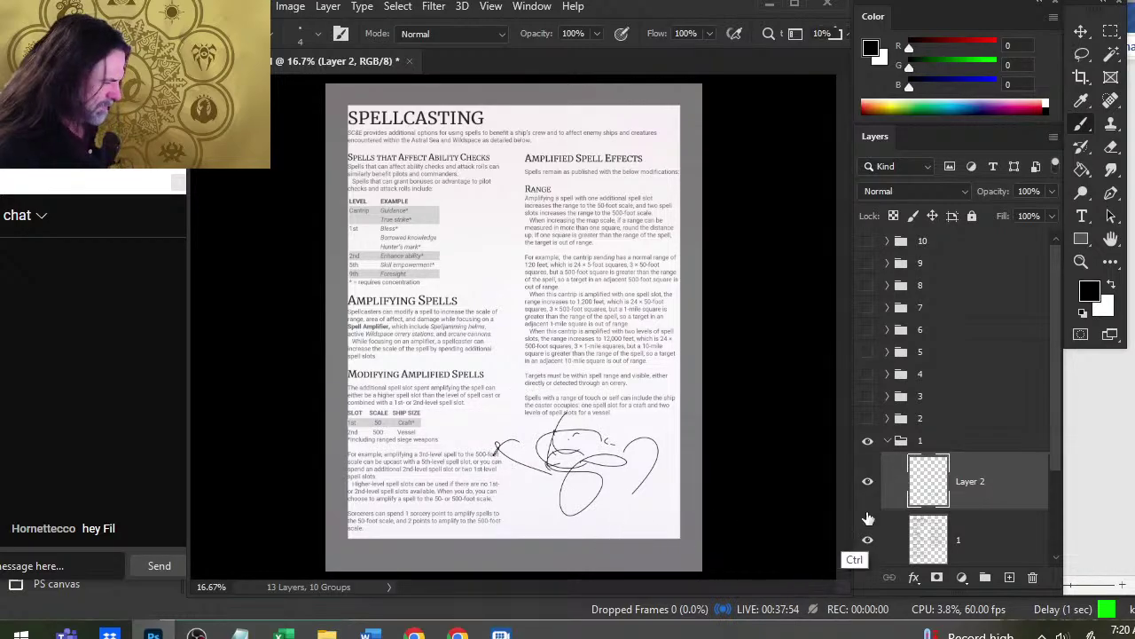
# - Remove the sketch on Layer 2 from the spellcasting page, and save and close the document
pyautogui.hotkey('ctrl', 'z')
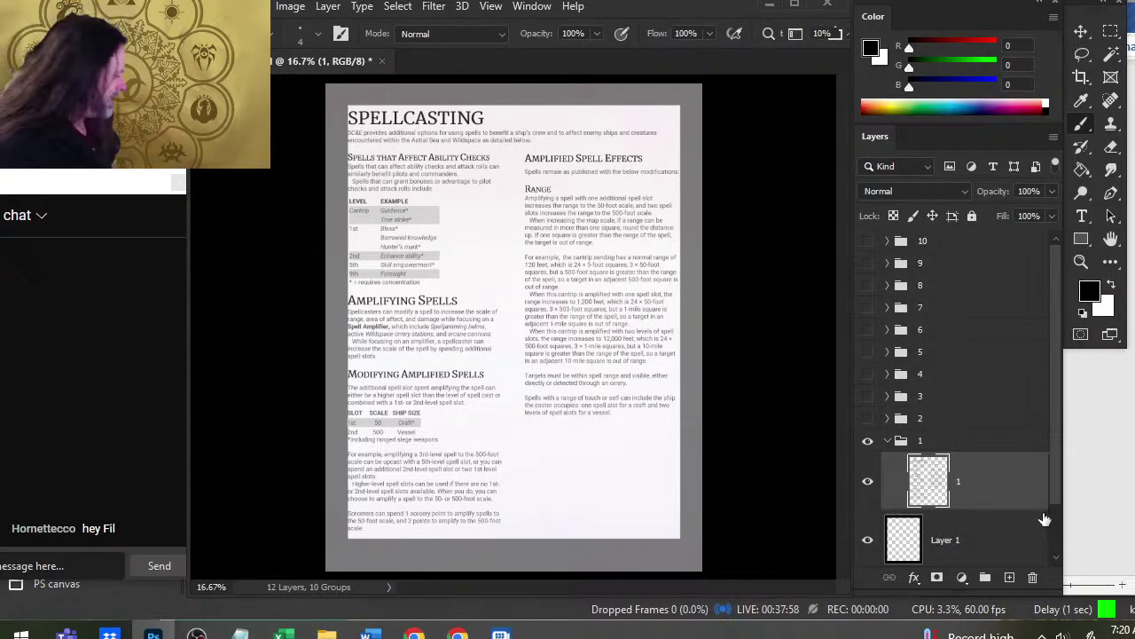
pyautogui.hotkey('ctrl', 's')
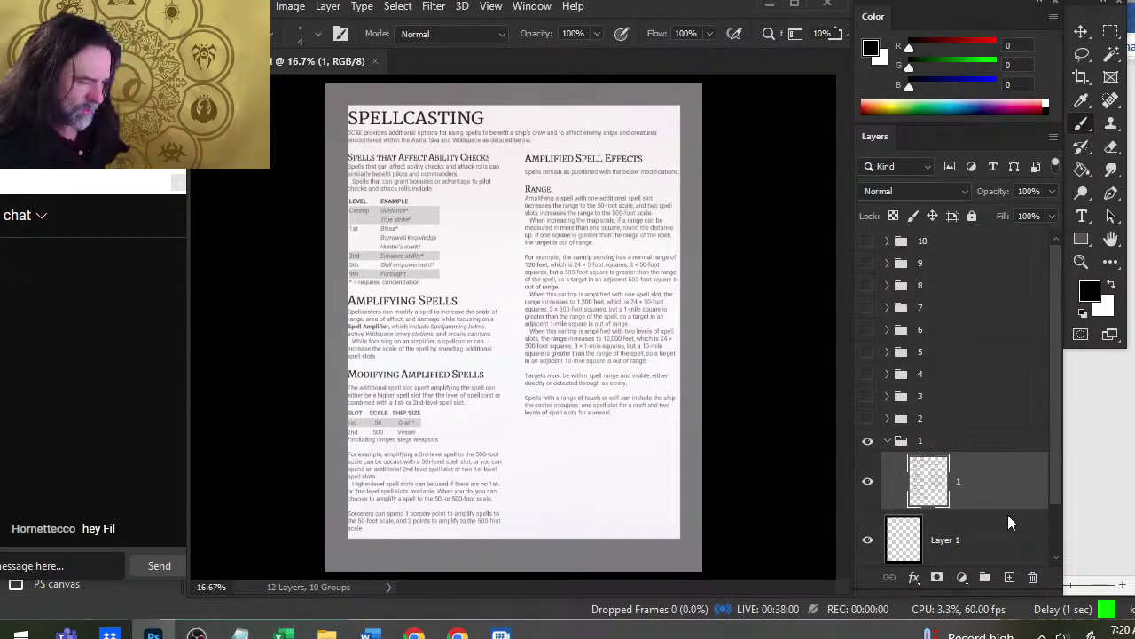
pyautogui.click(375, 61)
# - Reopen the recent file spellcasting.psd from the SPELLCASTING folder
pyautogui.click(229, 6)
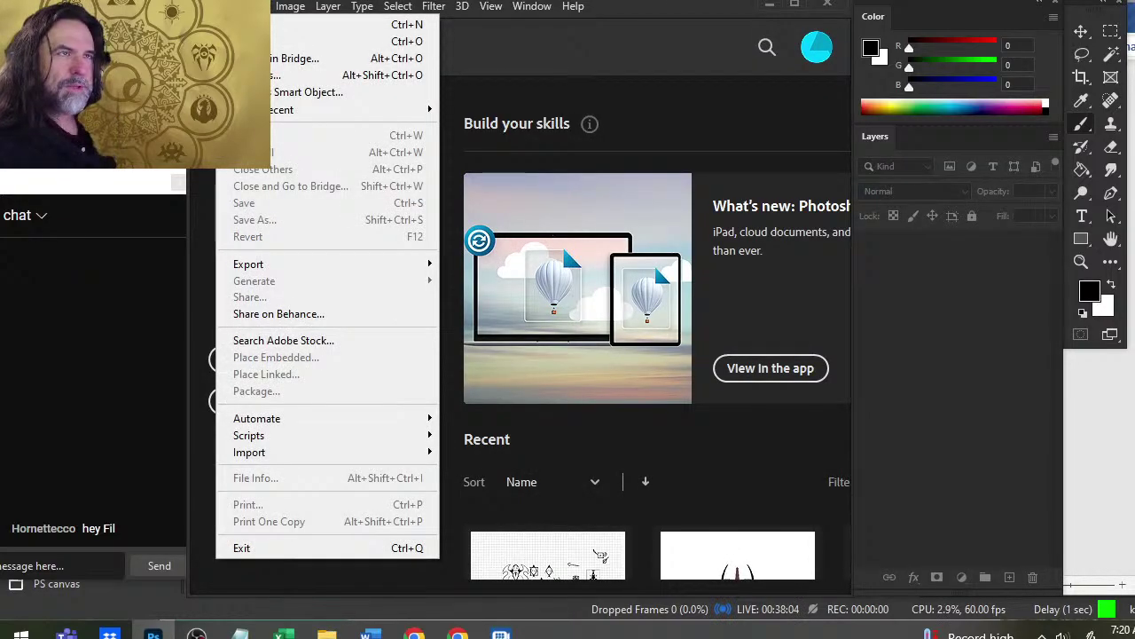
pyautogui.moveTo(337, 112)
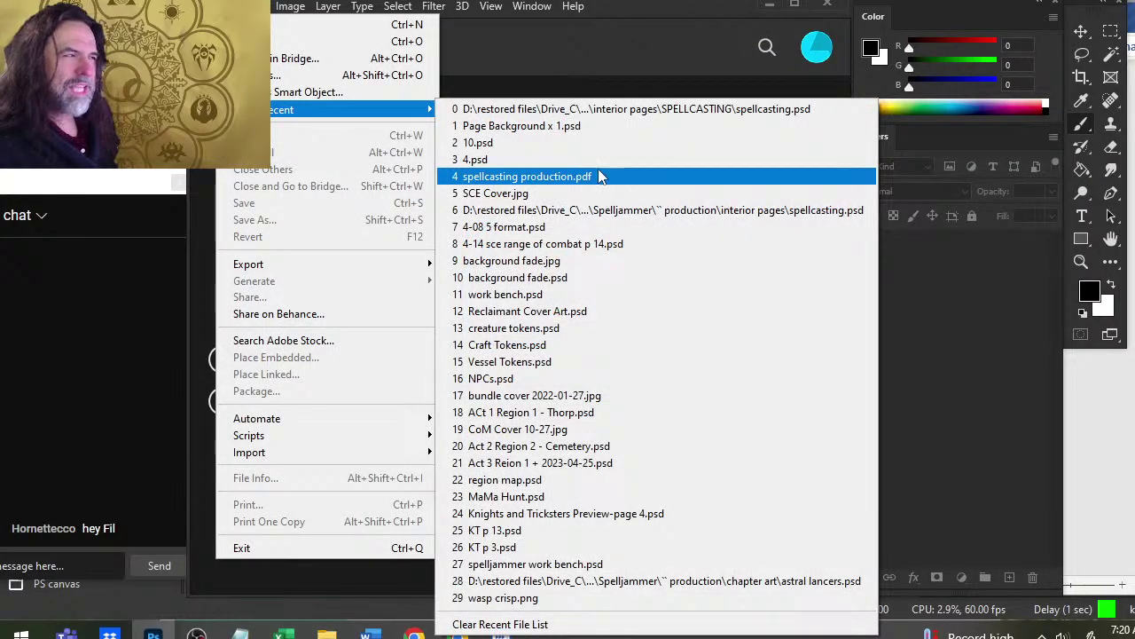
pyautogui.click(575, 110)
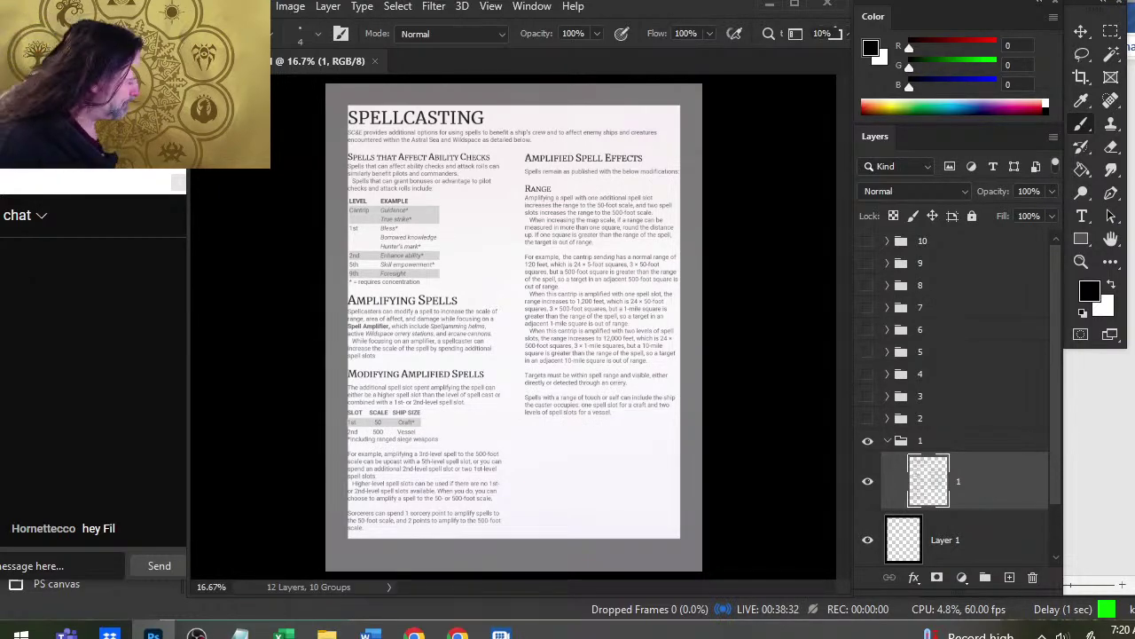
# - Examine the spellcasting page's text from its title through the Amplifying Spells and Modifying Amplified Spells sections
pyautogui.press('z')
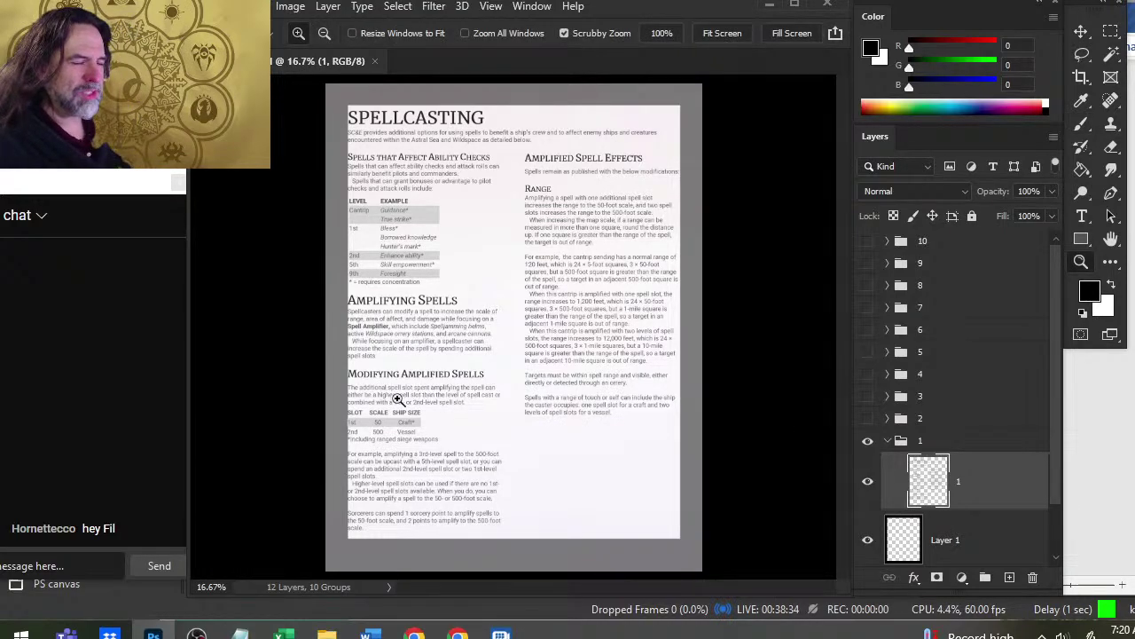
pyautogui.moveTo(372, 289); pyautogui.dragTo(389, 303)
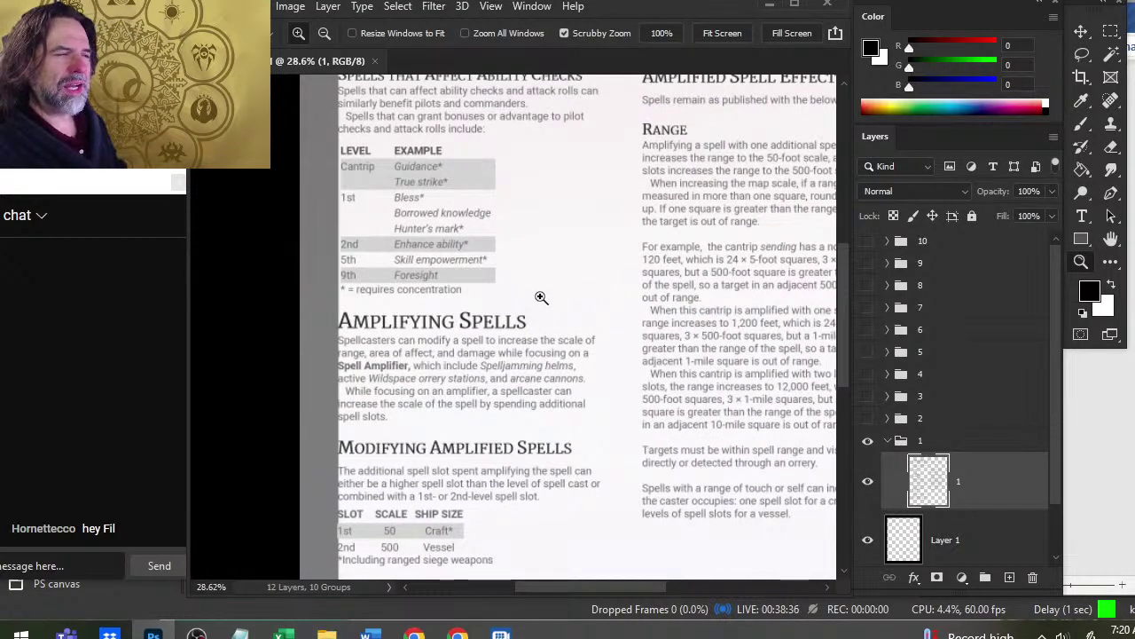
pyautogui.scroll(5, 536, 295)
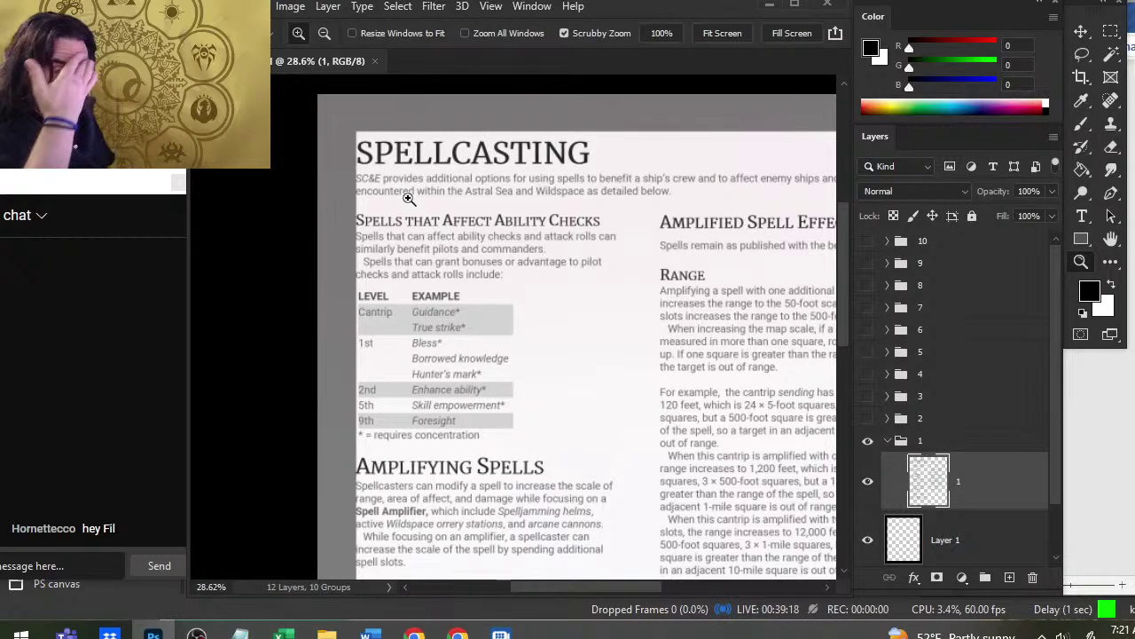
pyautogui.scroll(-5, 588, 393)
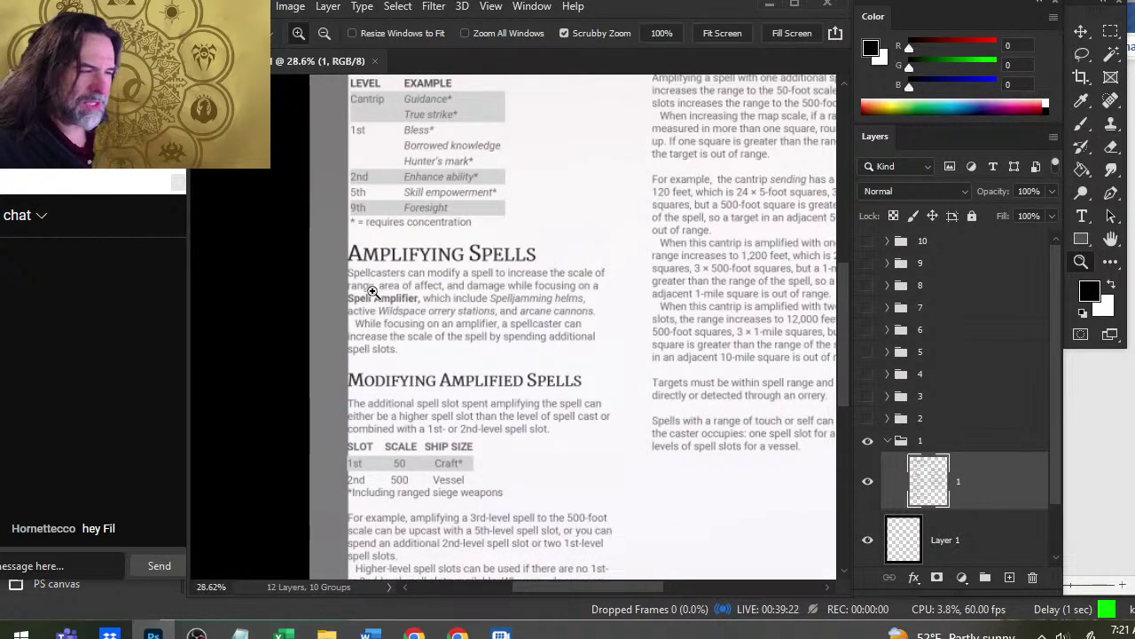
pyautogui.moveTo(397, 287); pyautogui.dragTo(431, 298)
pyautogui.moveTo(636, 345); pyautogui.dragTo(605, 318)
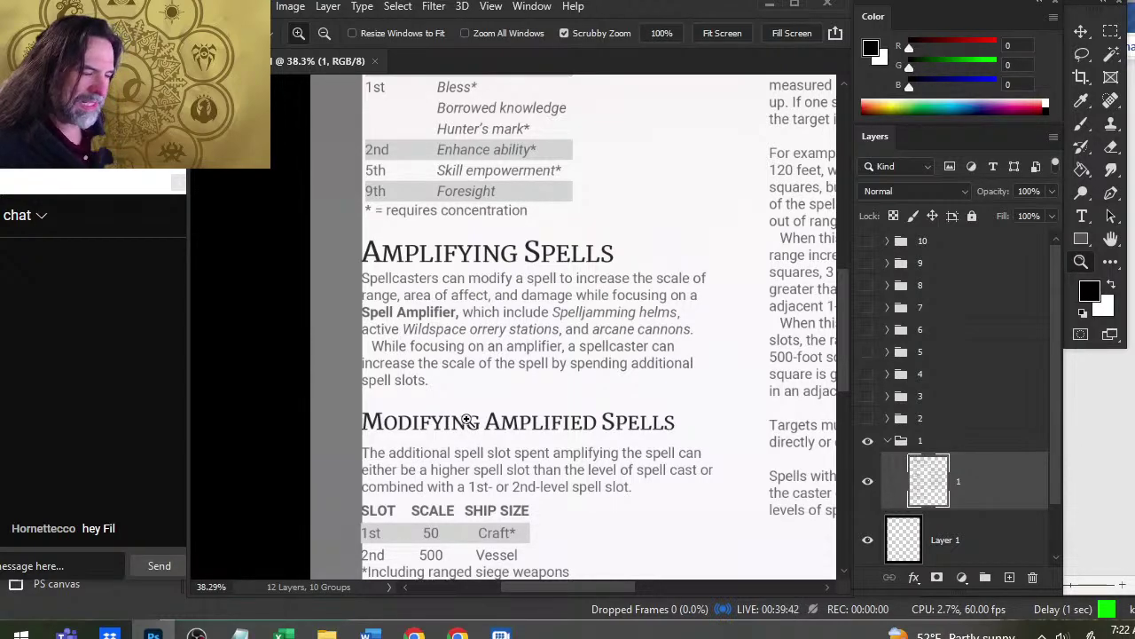
pyautogui.scroll(-5, 647, 451)
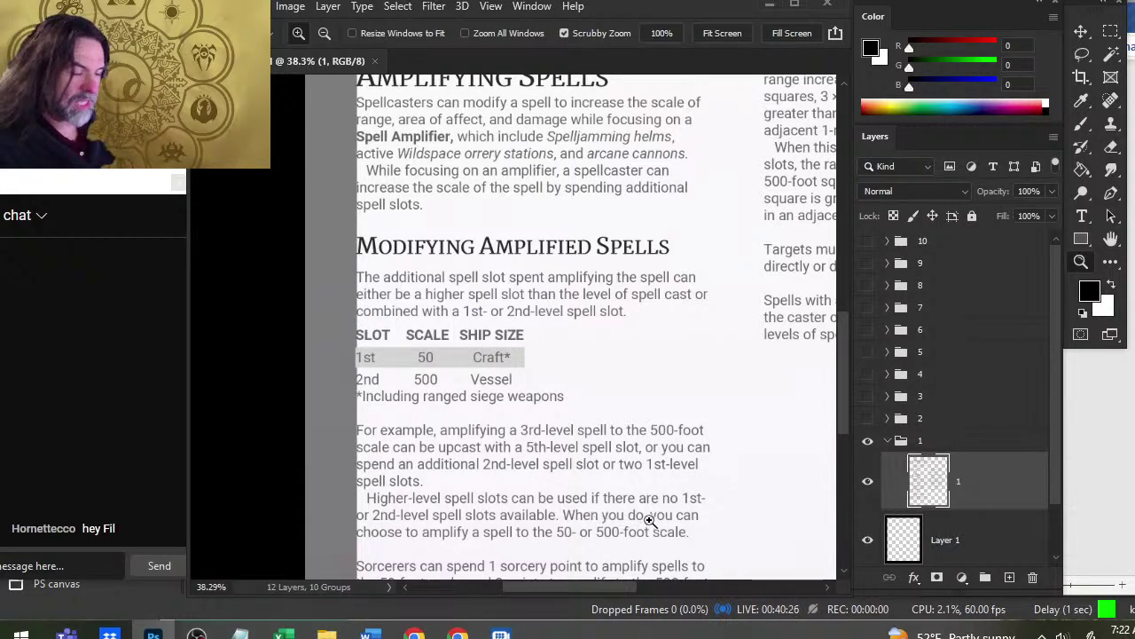
pyautogui.press('v')
pyautogui.scroll(-3, 621, 355)
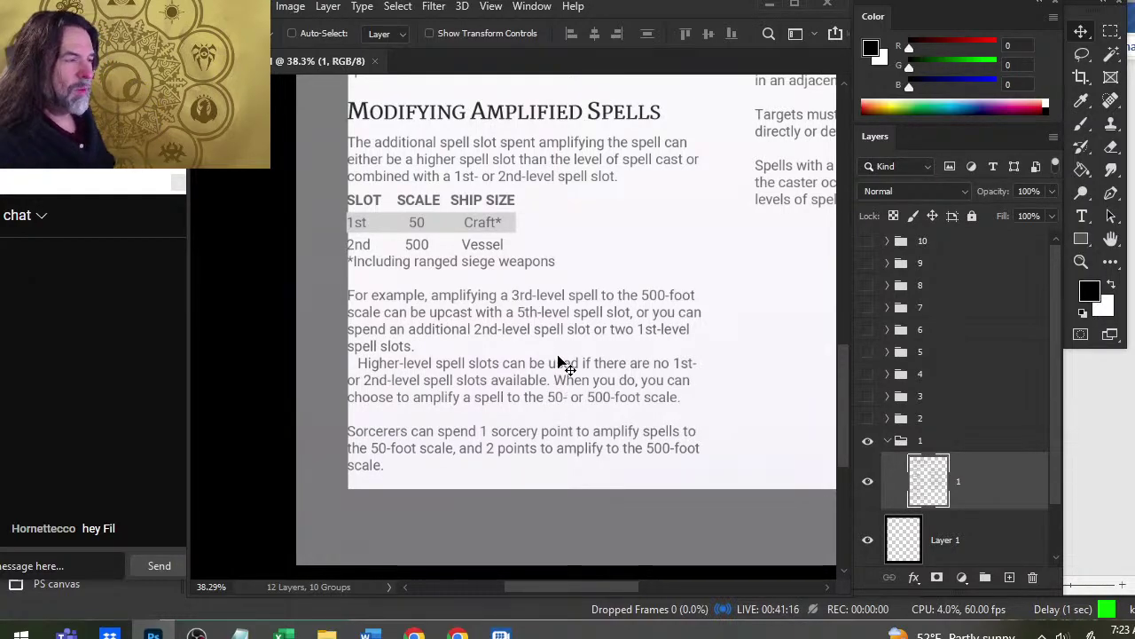
# - Examine the end of the Modifying Amplified Spells section and the Amplified Spell Effects and Range text, including the overall page layout
pyautogui.moveTo(560, 294); pyautogui.dragTo(471, 256)
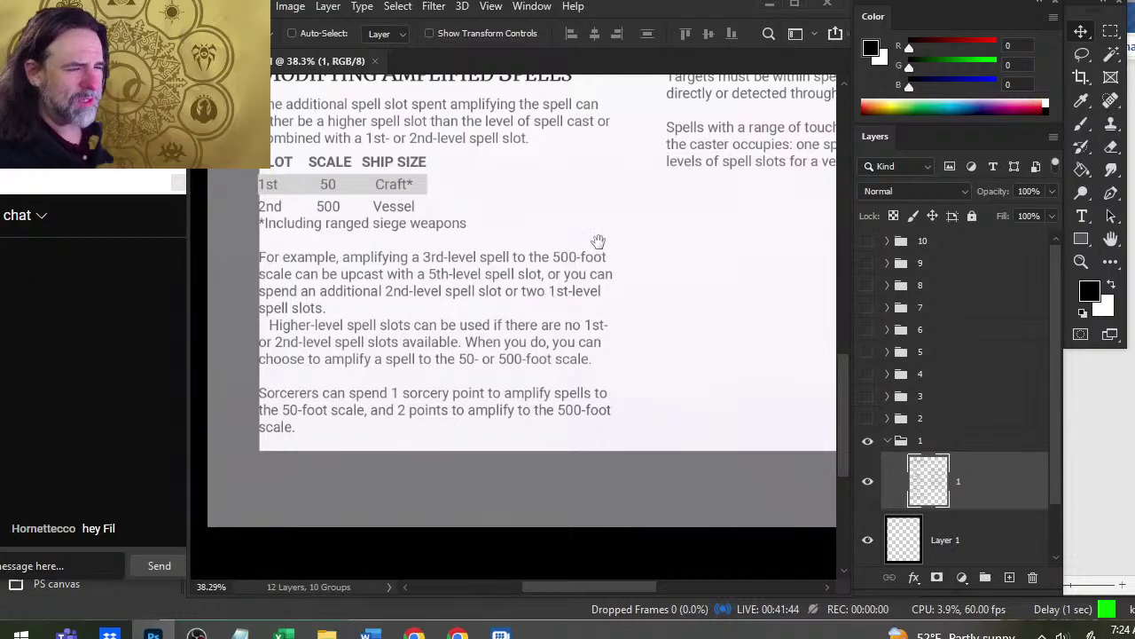
pyautogui.moveTo(585, 237); pyautogui.dragTo(425, 477)
pyautogui.moveTo(586, 293); pyautogui.dragTo(421, 540)
pyautogui.moveTo(488, 220); pyautogui.dragTo(524, 342)
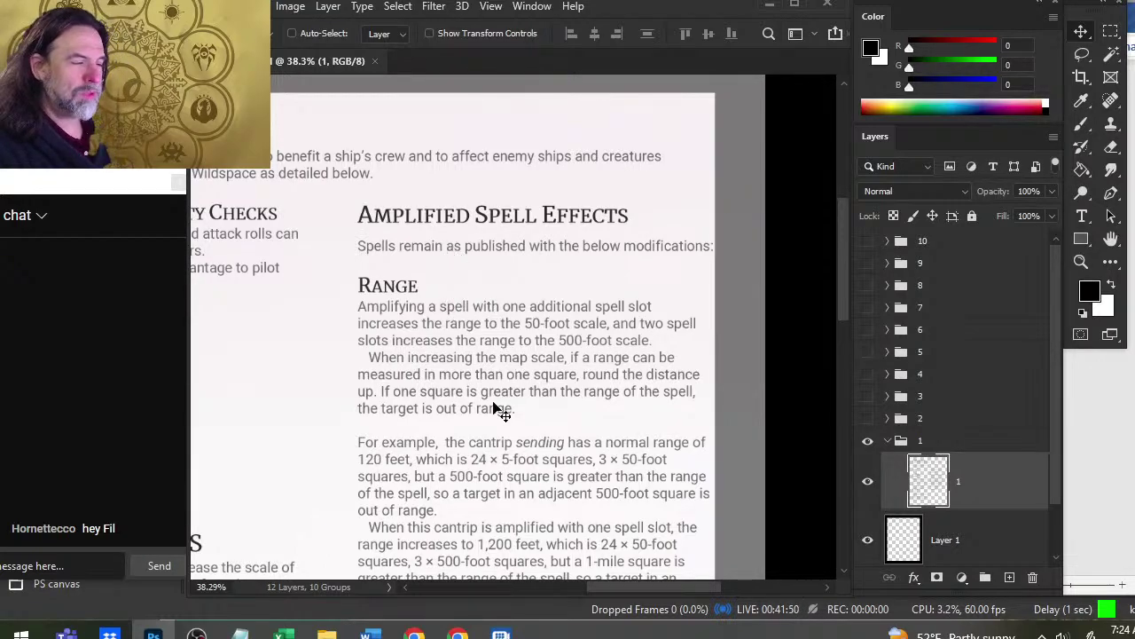
pyautogui.moveTo(529, 432); pyautogui.dragTo(525, 379)
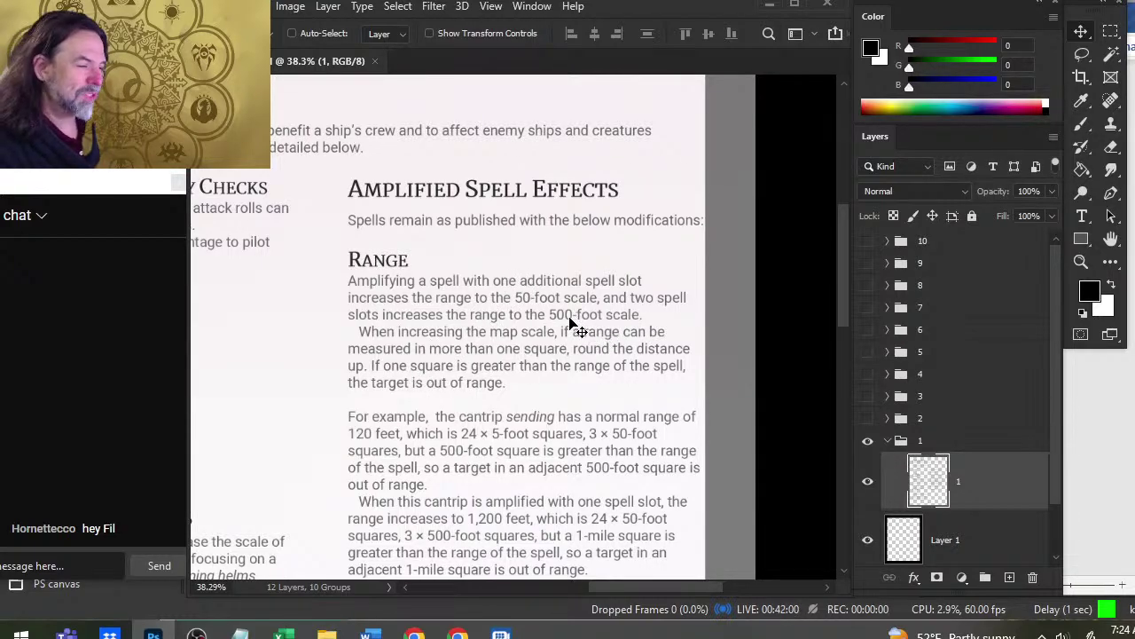
pyautogui.moveTo(566, 507); pyautogui.dragTo(558, 329)
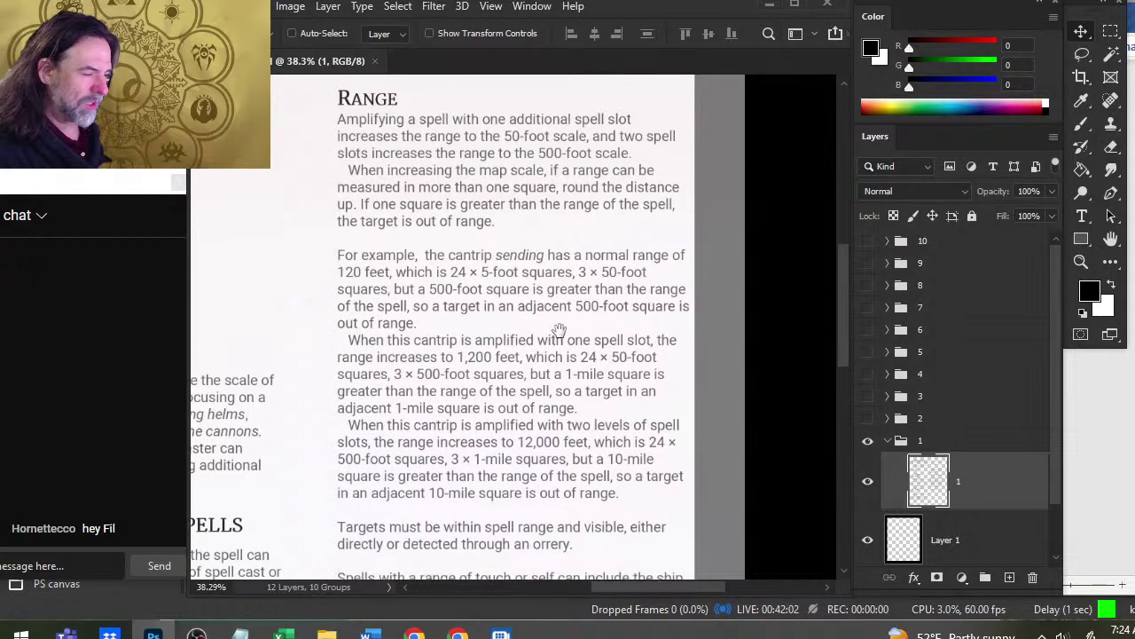
pyautogui.moveTo(549, 479); pyautogui.dragTo(614, 232)
pyautogui.press('z')
pyautogui.moveTo(621, 399); pyautogui.dragTo(539, 393)
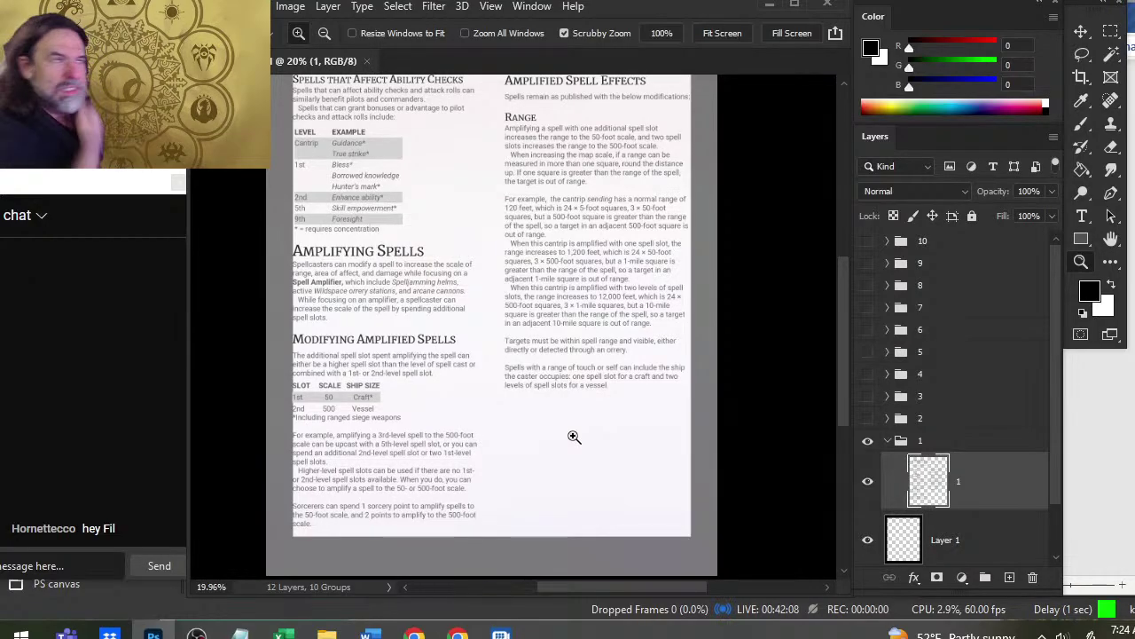
pyautogui.moveTo(410, 348); pyautogui.dragTo(434, 373)
pyautogui.moveTo(621, 458); pyautogui.dragTo(542, 417)
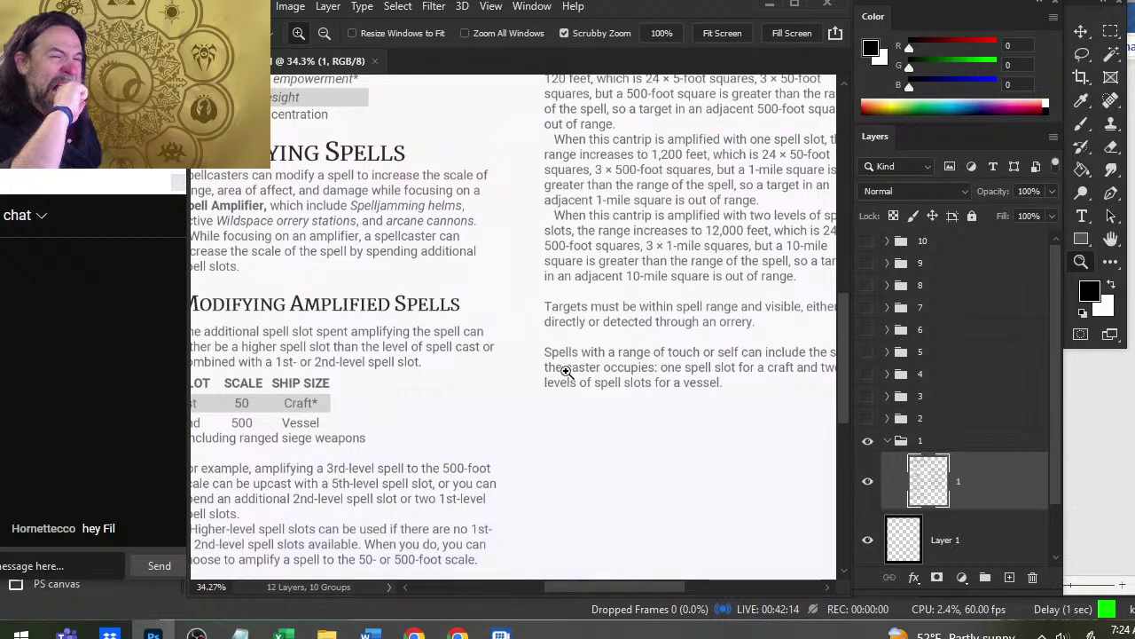
pyautogui.moveTo(624, 323); pyautogui.dragTo(529, 326)
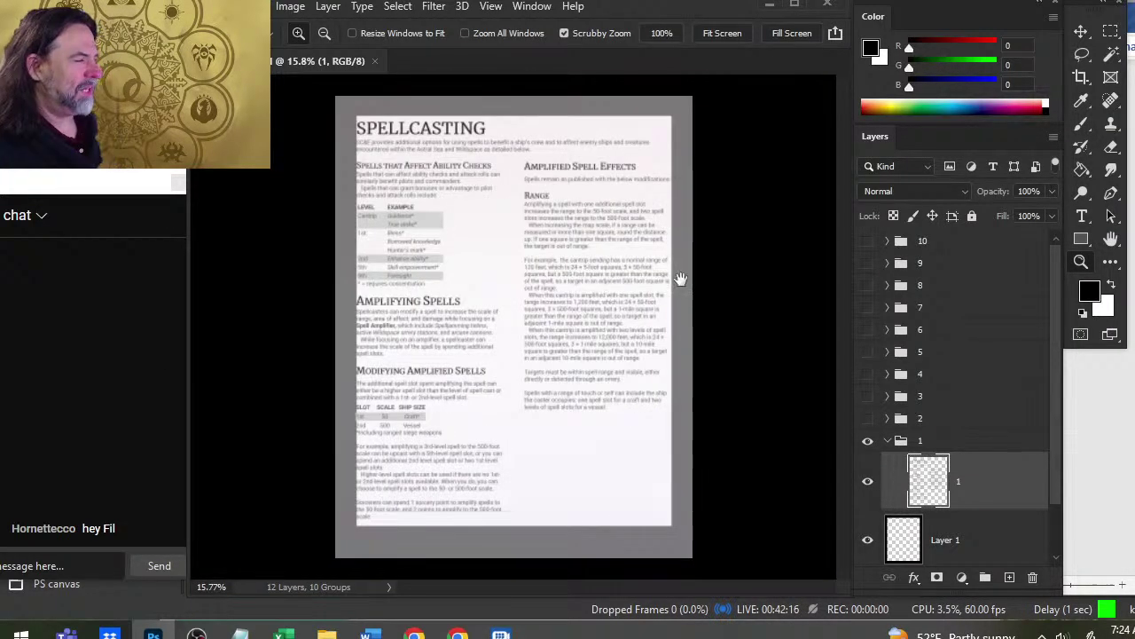
pyautogui.press('a')
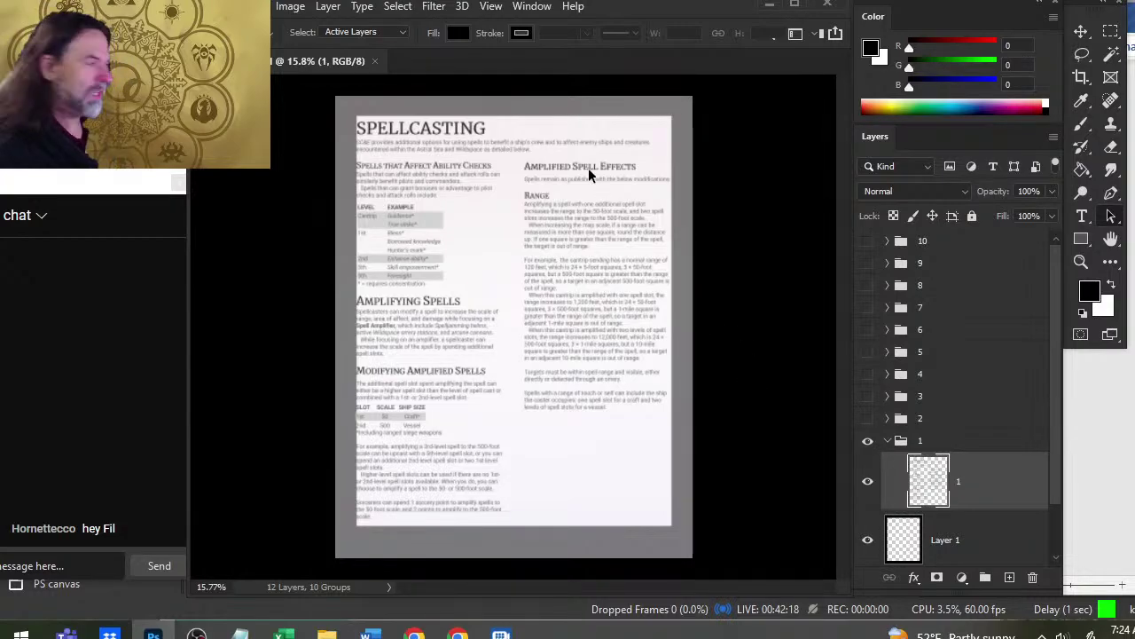
pyautogui.moveTo(602, 147); pyautogui.dragTo(575, 355)
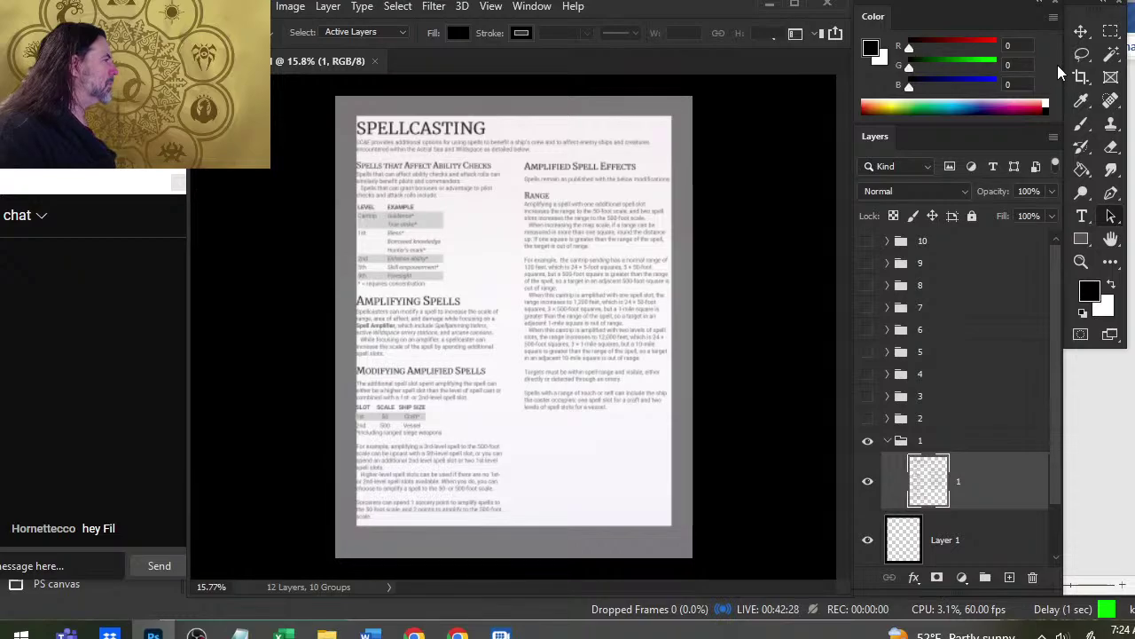
pyautogui.press('e')
pyautogui.press('a')
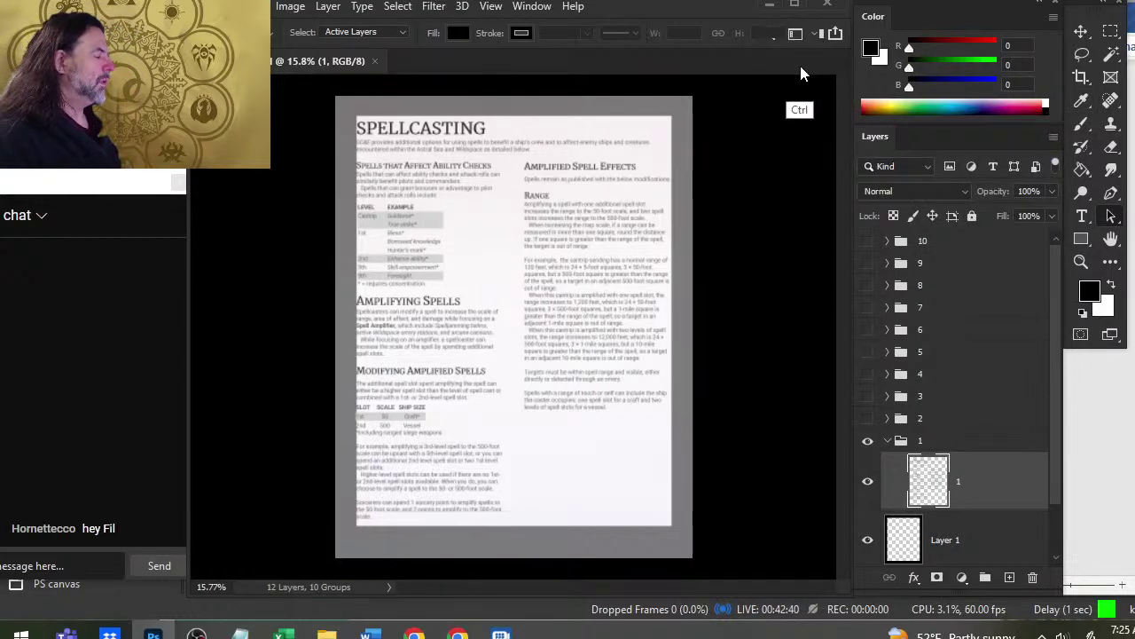
# - Close Photoshop and relaunch it
pyautogui.click(828, 5)
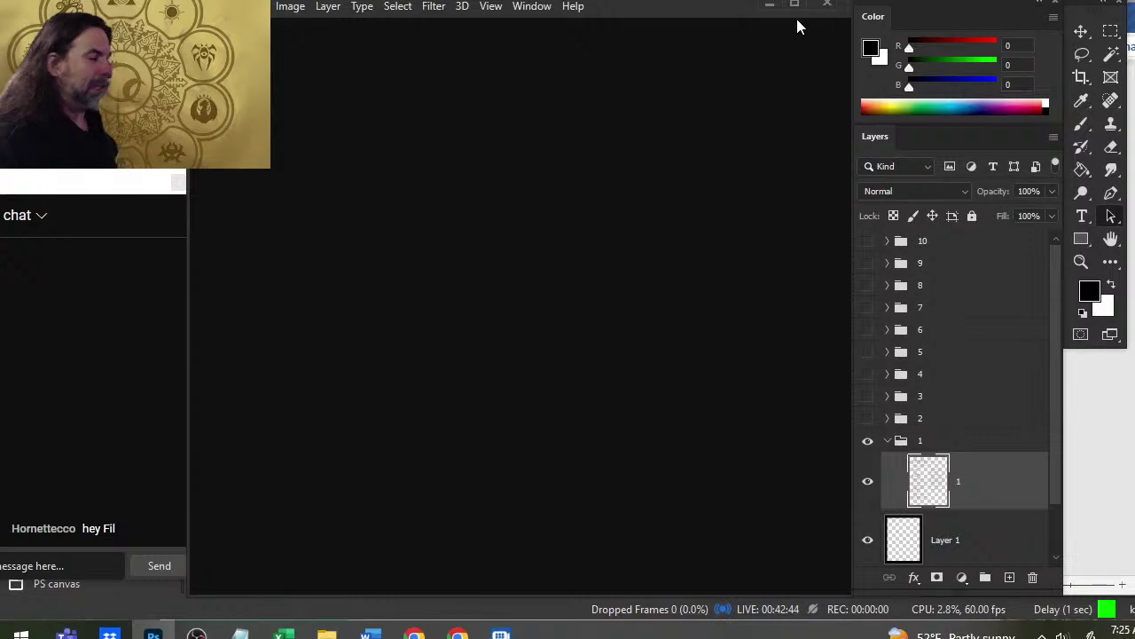
pyautogui.click(152, 631)
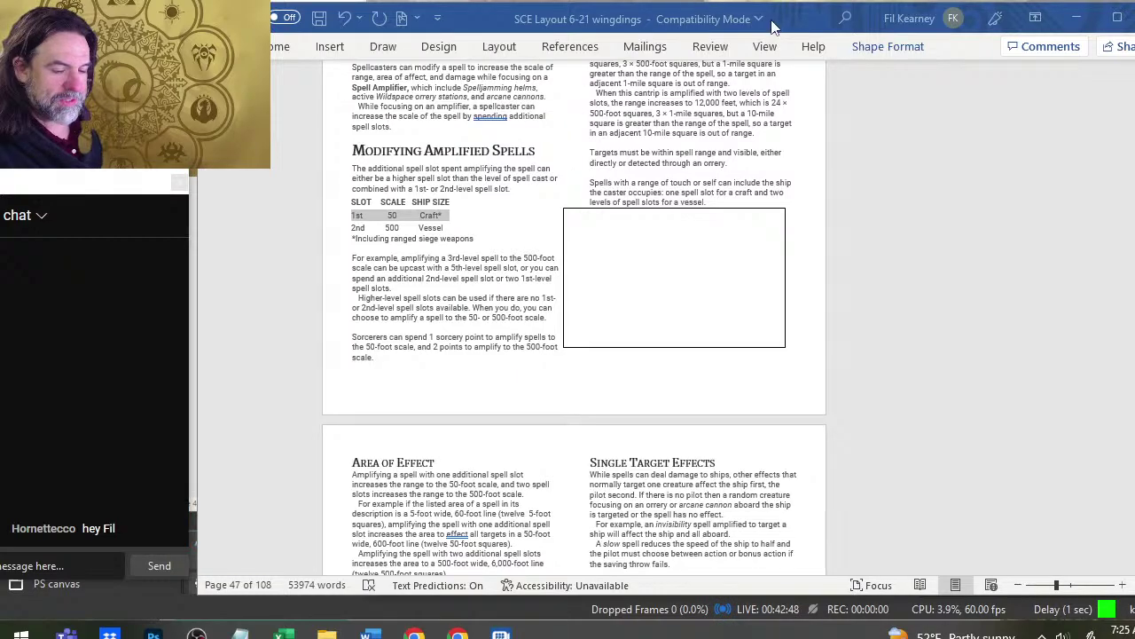
pyautogui.click(154, 632)
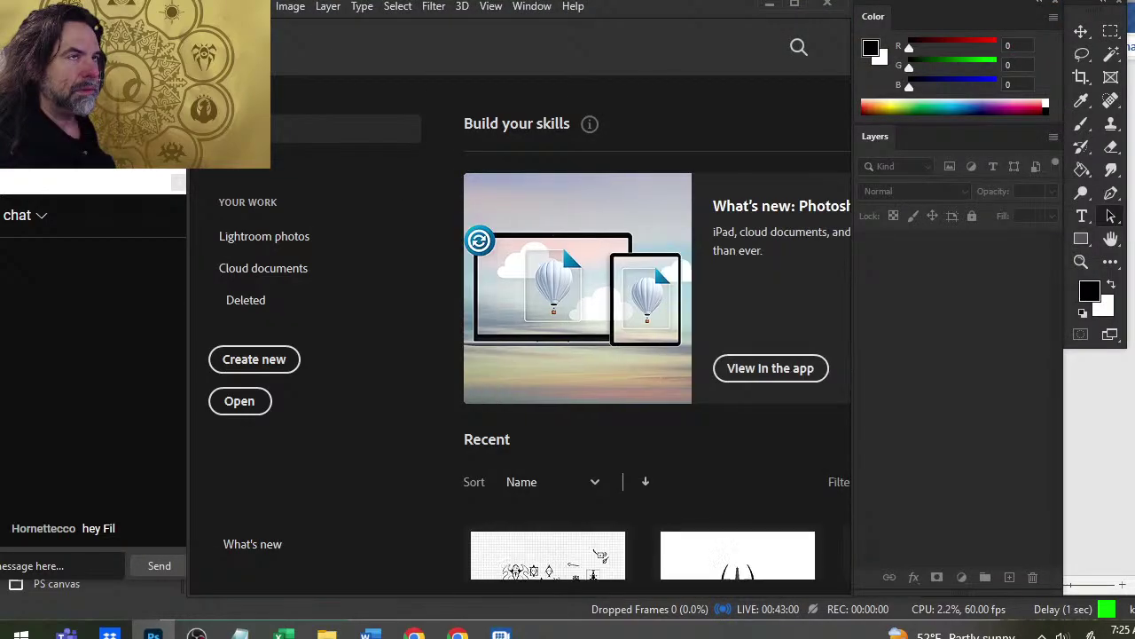
# - Reopen the recent document spellcasting.psd stored in the interior pages SPELLCASTING folder
pyautogui.click(229, 6)
pyautogui.moveTo(258, 6)
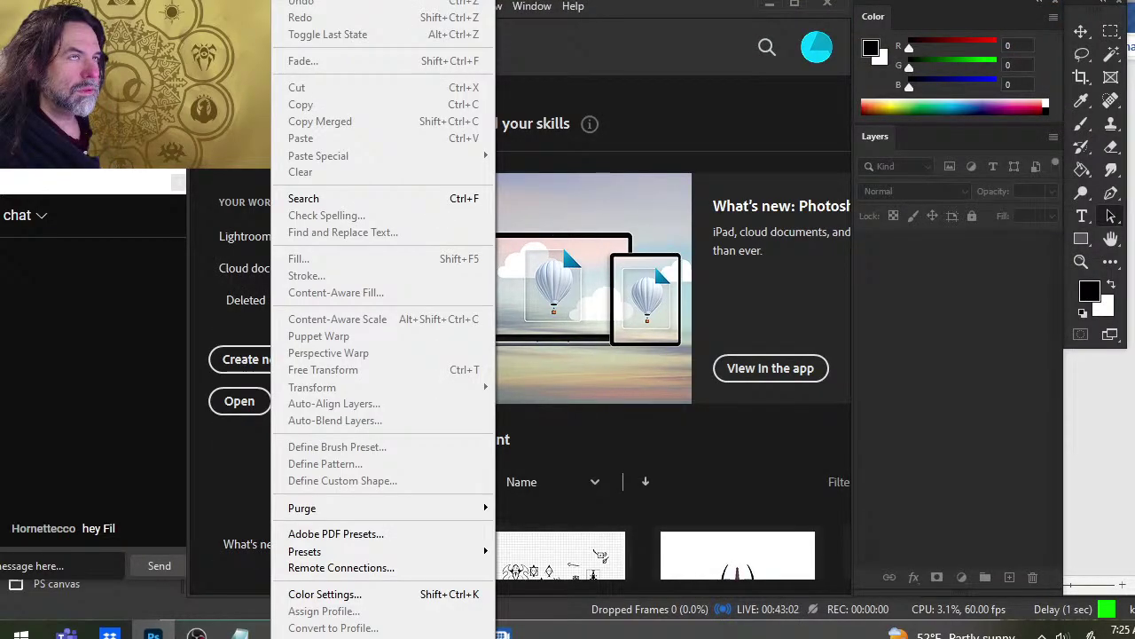
pyautogui.moveTo(281, 111)
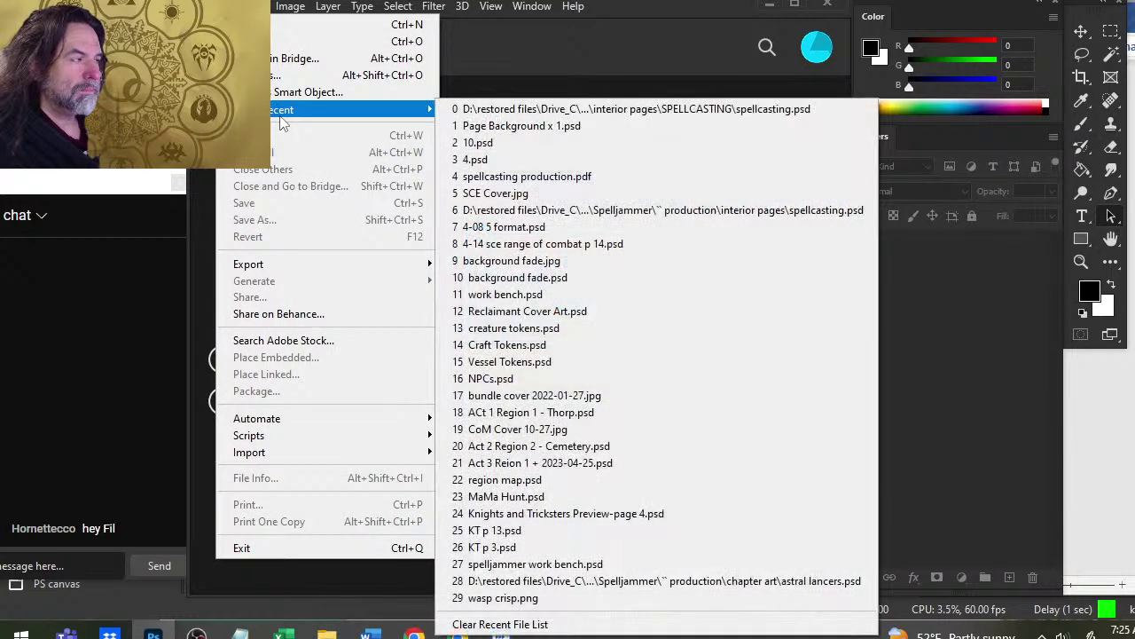
pyautogui.click(483, 108)
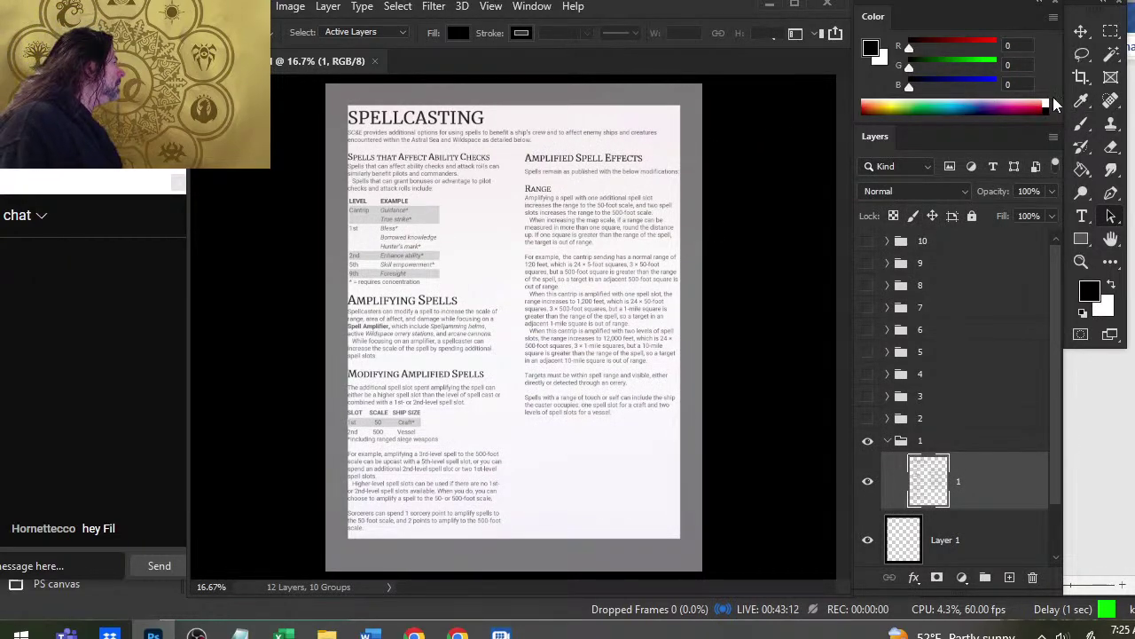
# - Try a Brush stroke inside a round Lasso selection over the lower Range text, and undo both
pyautogui.click(1082, 56)
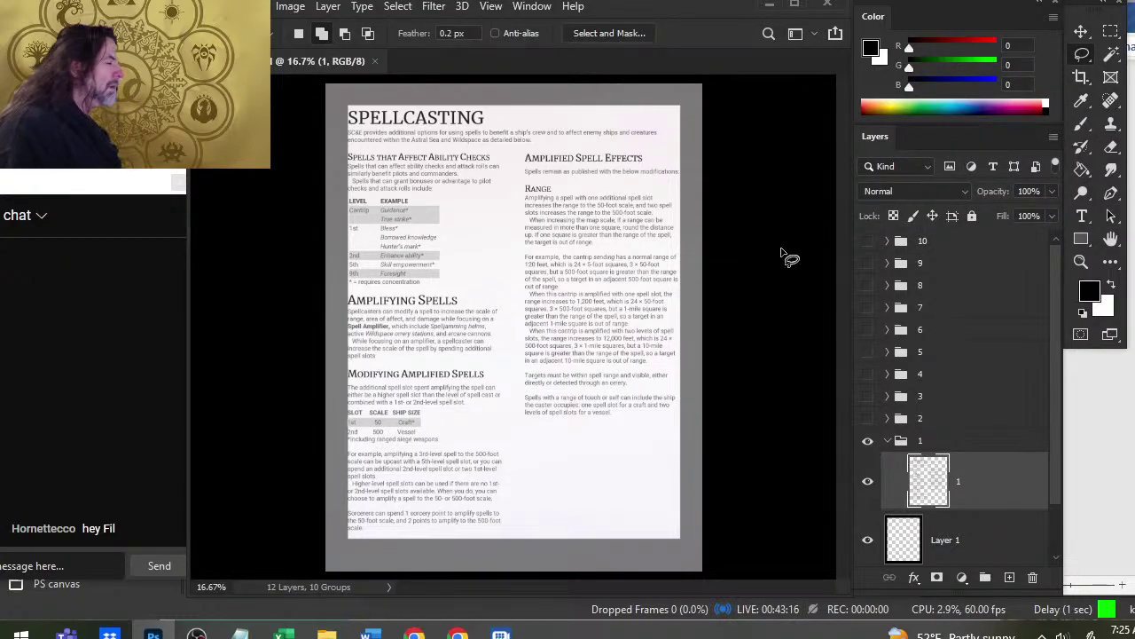
pyautogui.moveTo(624, 279); pyautogui.dragTo(621, 293)
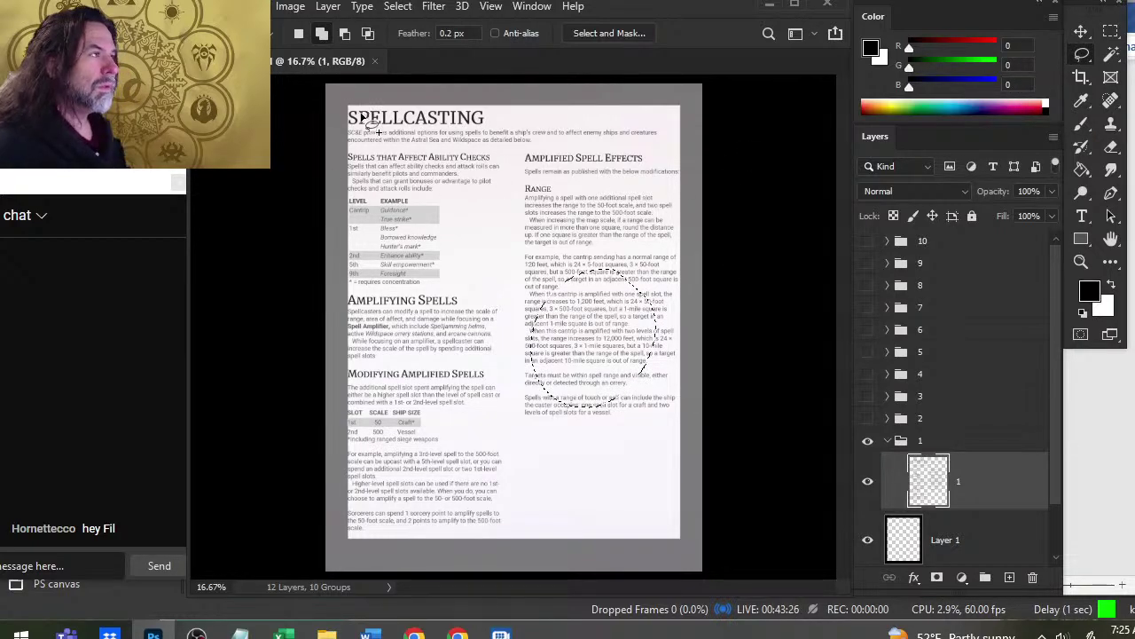
pyautogui.press('e')
pyautogui.press('b')
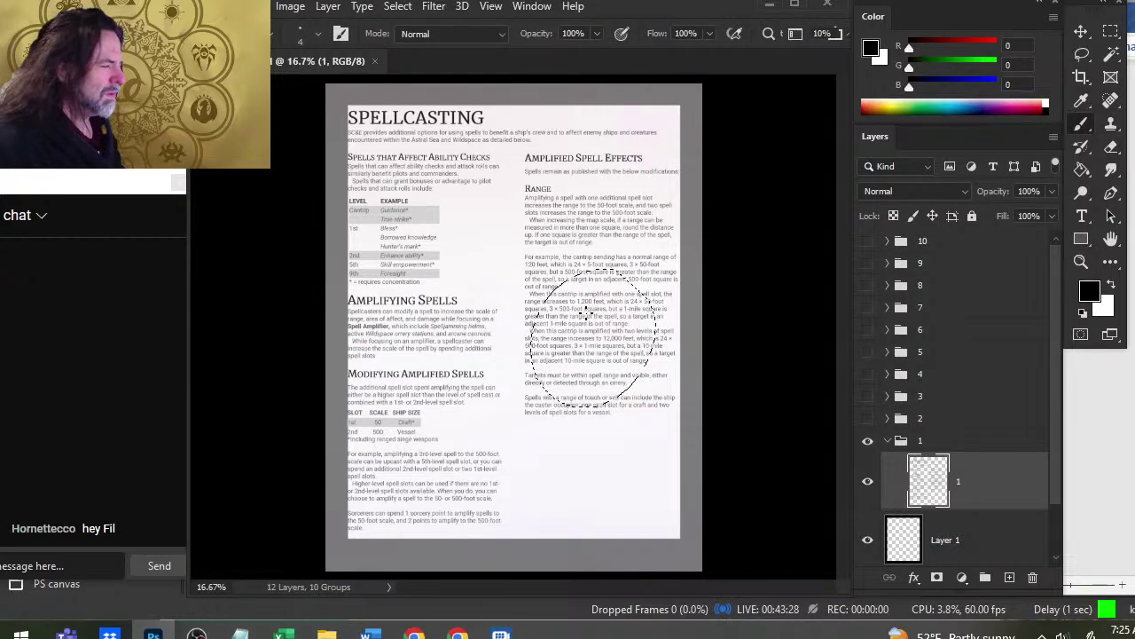
pyautogui.moveTo(653, 306)
pyautogui.mouseDown()
pyautogui.moveTo(568, 364)
pyautogui.moveTo(621, 271)
pyautogui.moveTo(601, 380)
pyautogui.mouseUp()
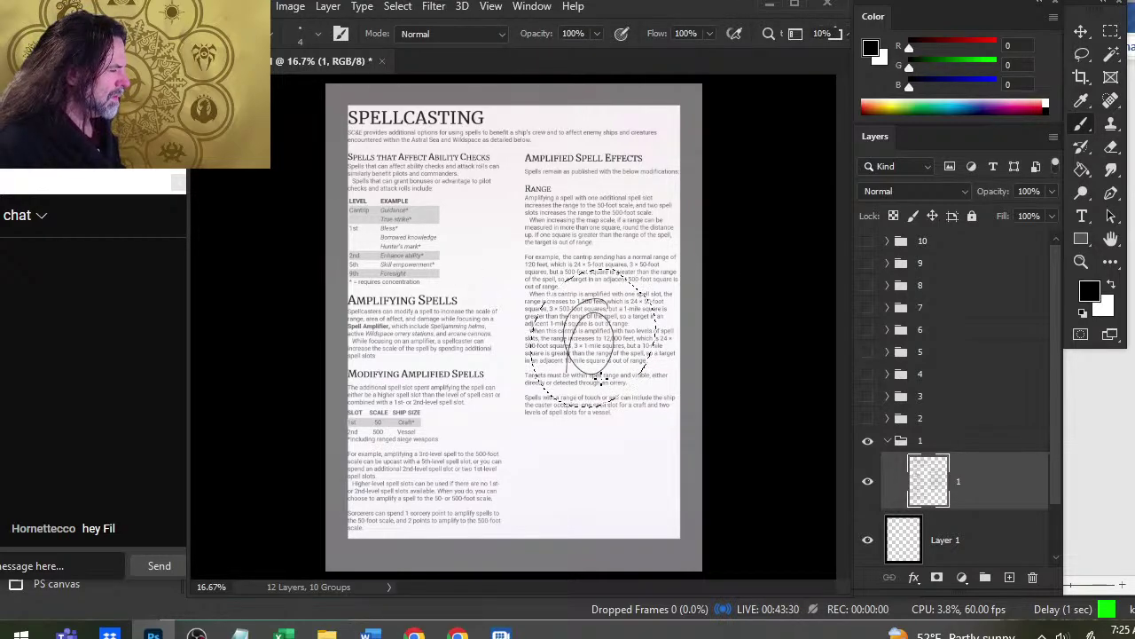
pyautogui.hotkey('ctrl', 'BackSpace')
pyautogui.hotkey('ctrl', 'z')
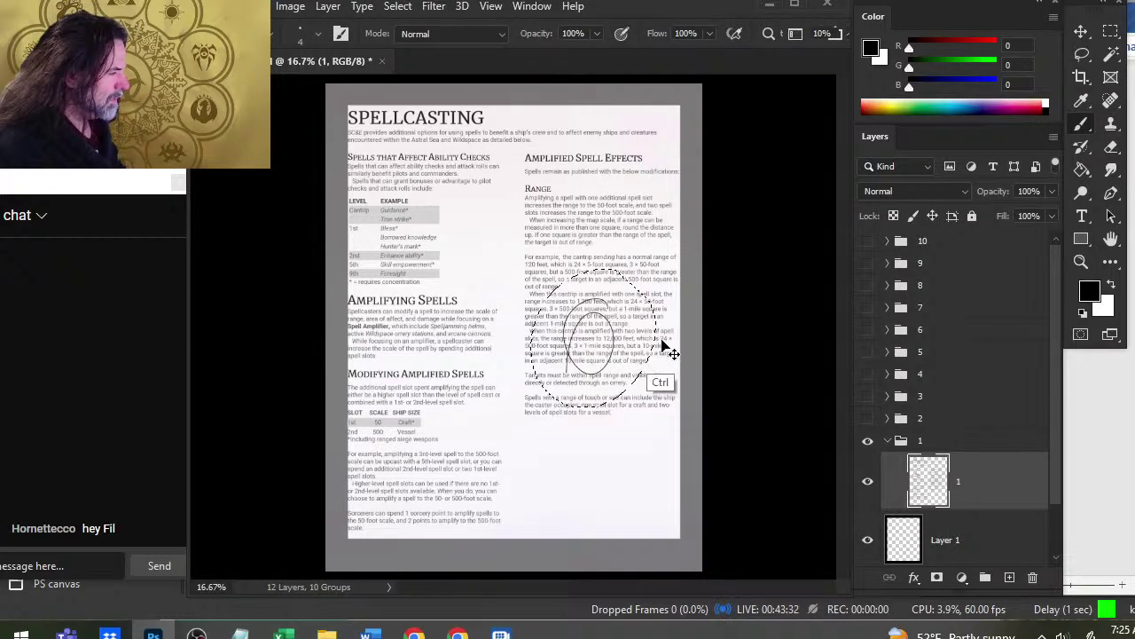
pyautogui.hotkey('ctrl', 'z')
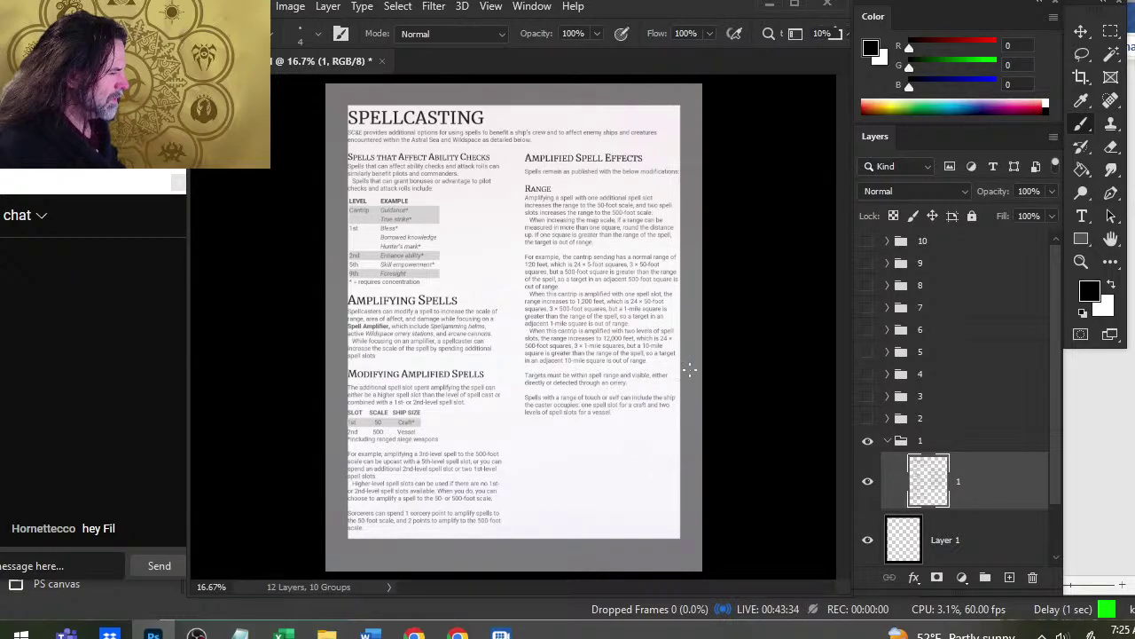
# - Try two slanted Lasso selection loops over the Range text and the gap between the columns
pyautogui.press('l')
pyautogui.moveTo(626, 286); pyautogui.dragTo(613, 281)
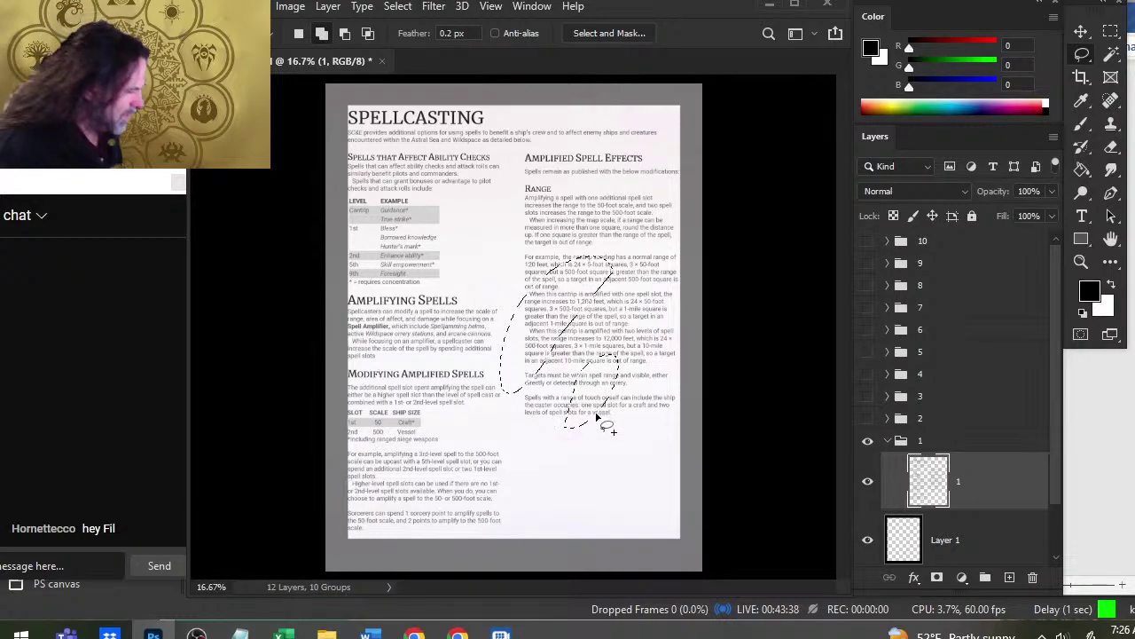
pyautogui.hotkey('shift', 'a')
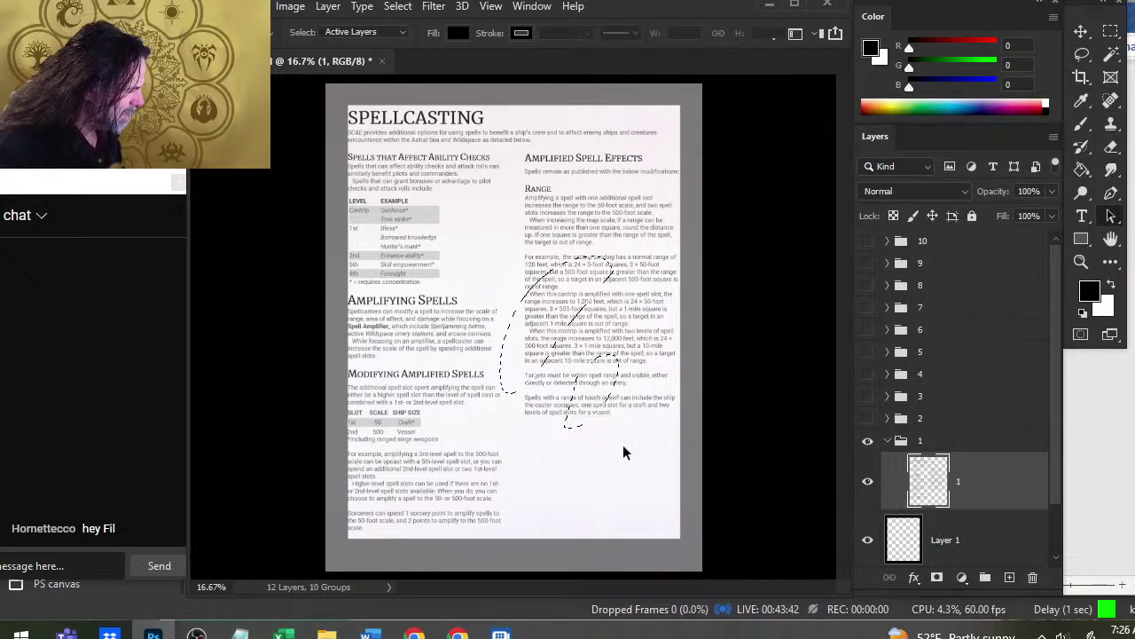
pyautogui.hotkey('shift', 'l')
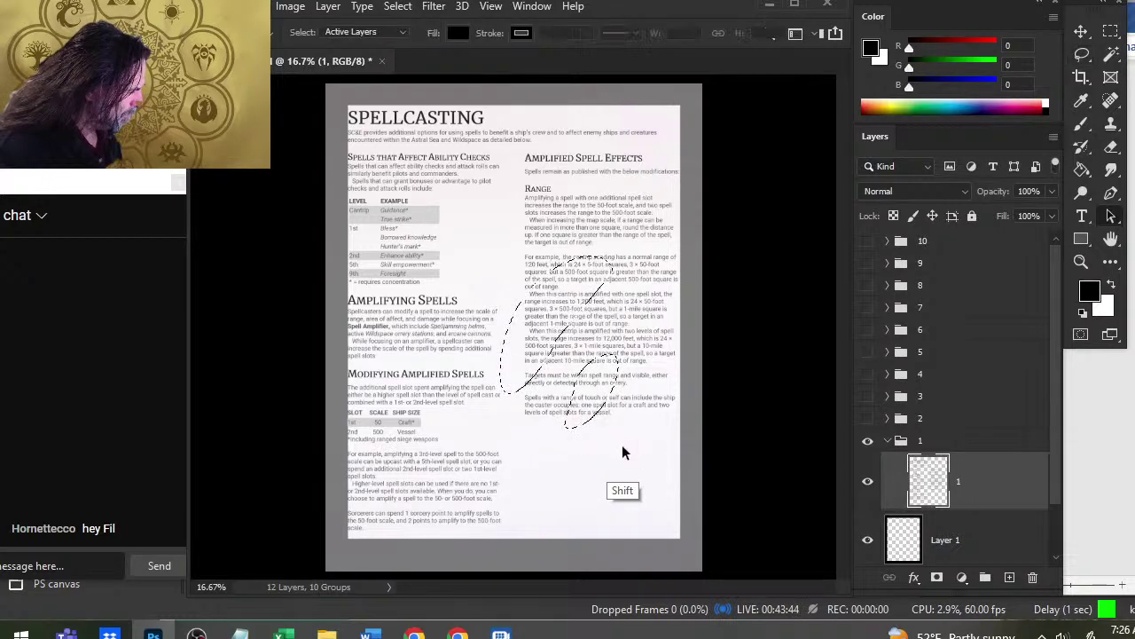
pyautogui.press('alt')
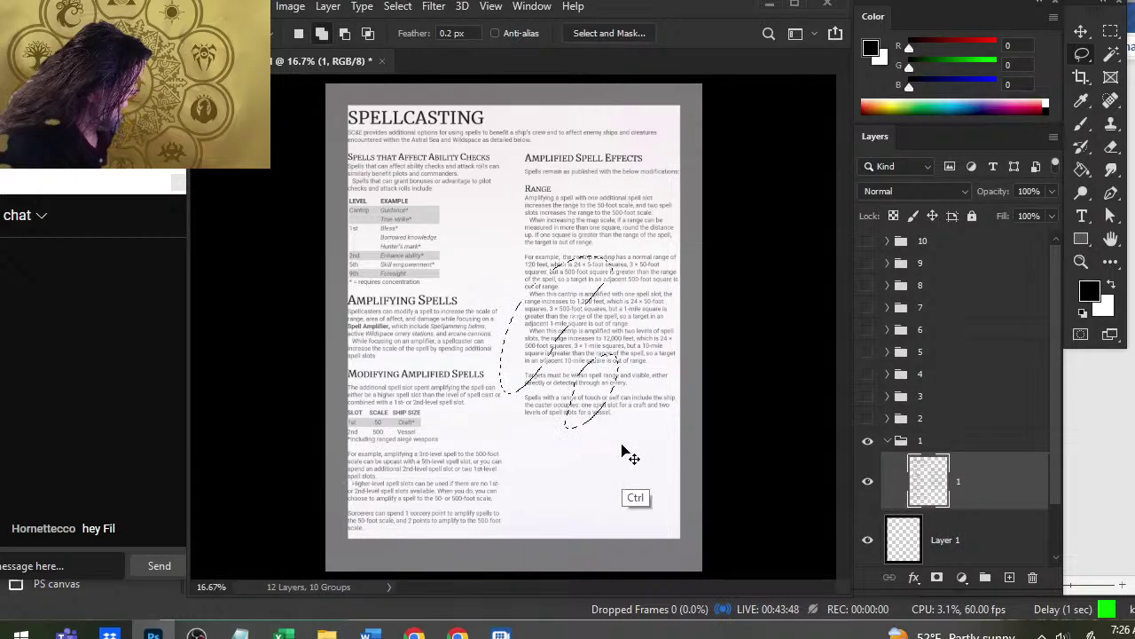
# - Select the entire canvas, and set the Lasso tool to New selection mode
pyautogui.hotkey('ctrl', 'a')
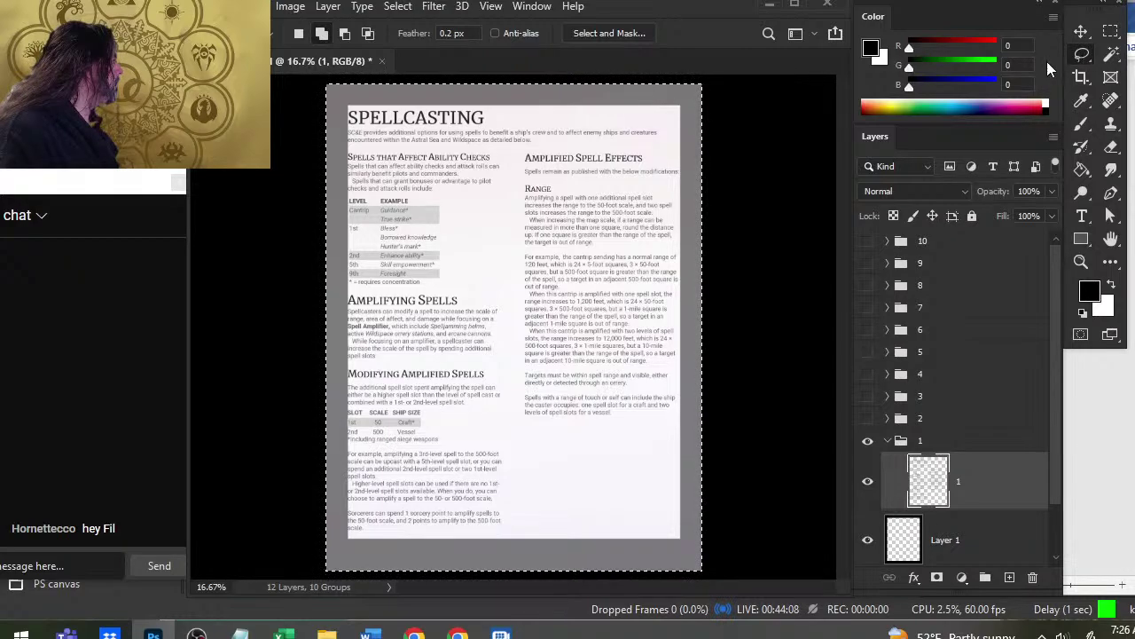
pyautogui.click(1110, 32)
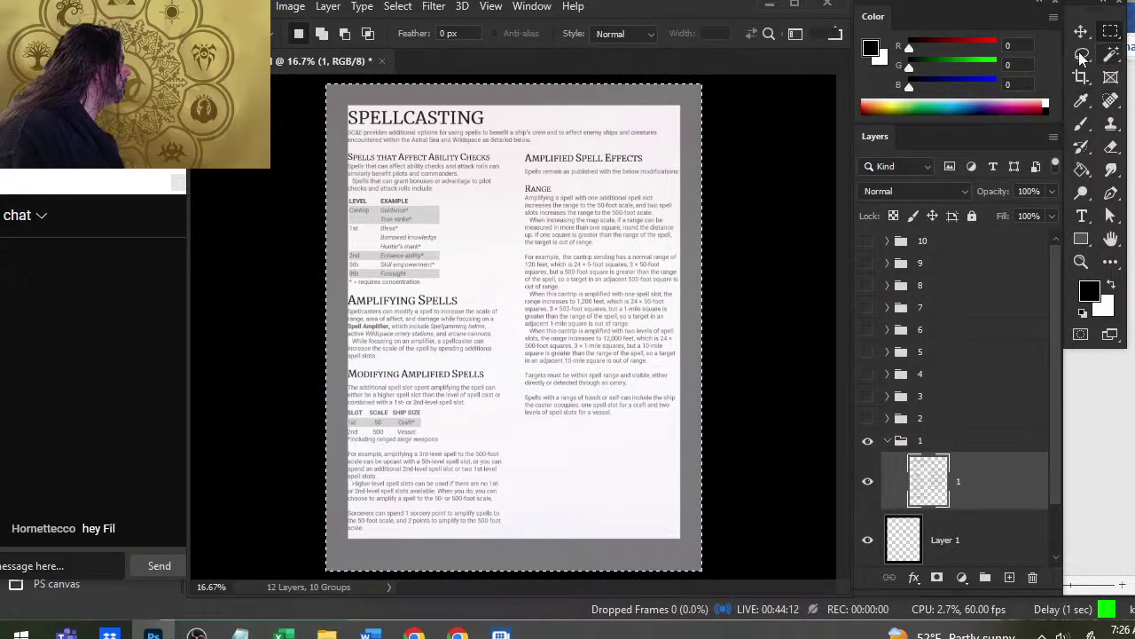
pyautogui.click(1082, 55)
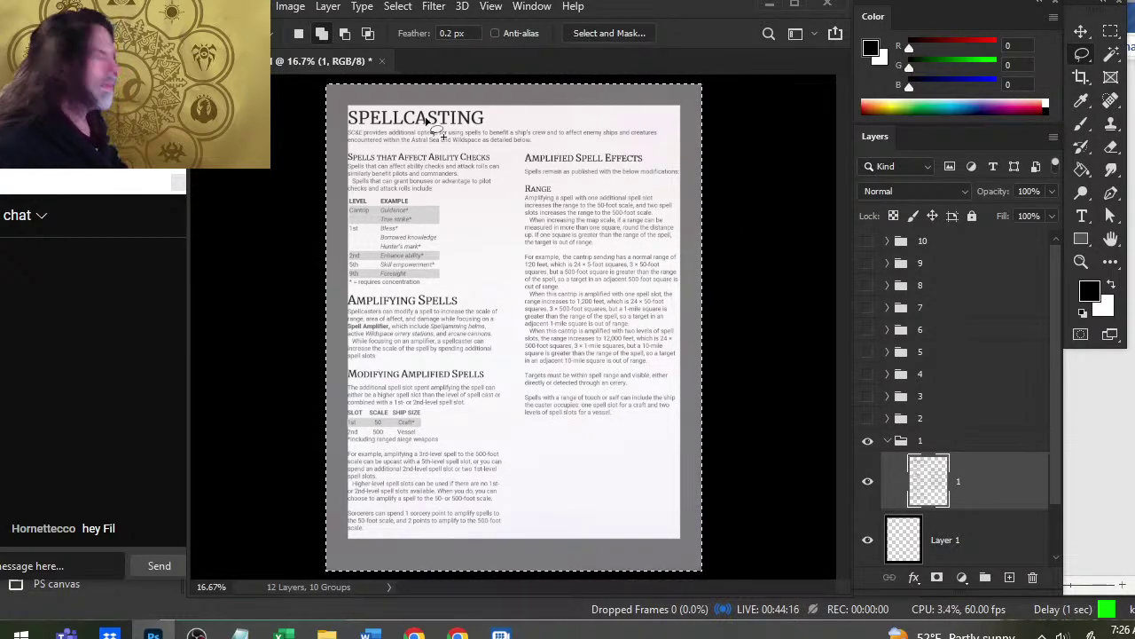
pyautogui.click(296, 37)
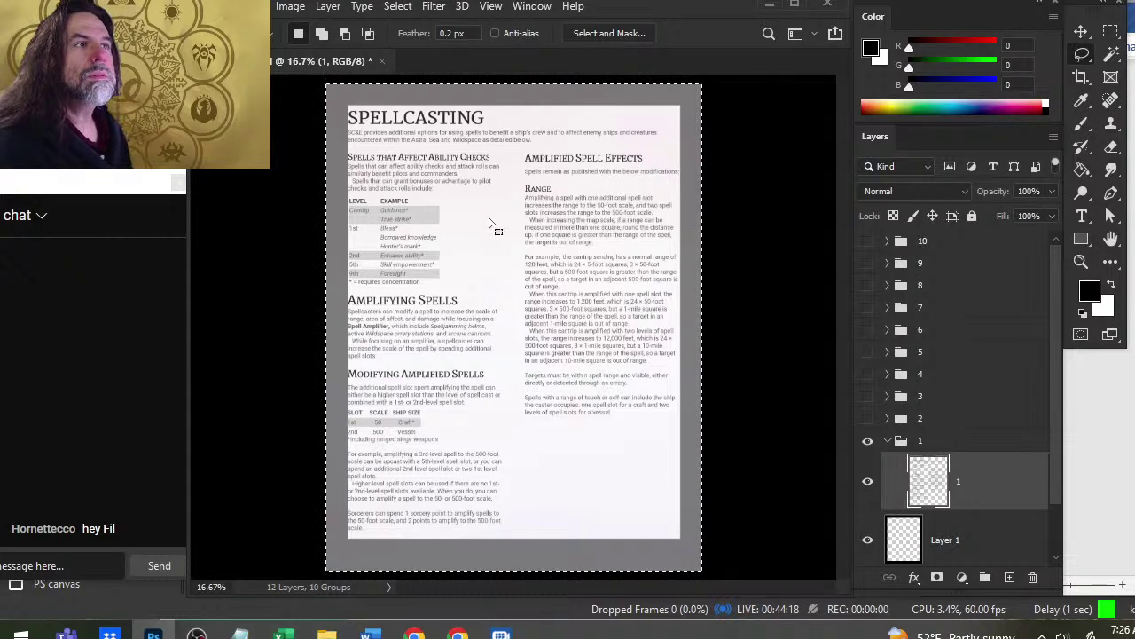
# - Clear the full-canvas selection, and try a freehand Lasso loop between the two text columns before deselecting it
pyautogui.click(524, 220)
pyautogui.moveTo(539, 171)
pyautogui.mouseDown()
pyautogui.moveTo(440, 284)
pyautogui.moveTo(482, 321)
pyautogui.mouseUp()
pyautogui.click(477, 319)
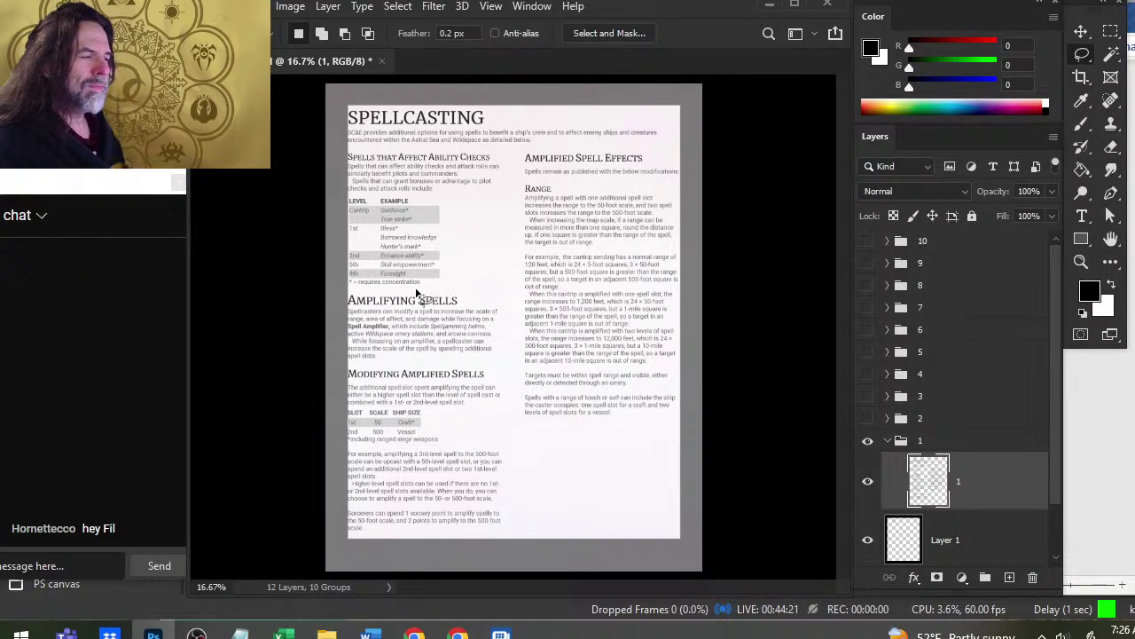
# - Switch the Lasso to Subtract from selection and back to New selection, and try another loop before deselecting it
pyautogui.click(346, 33)
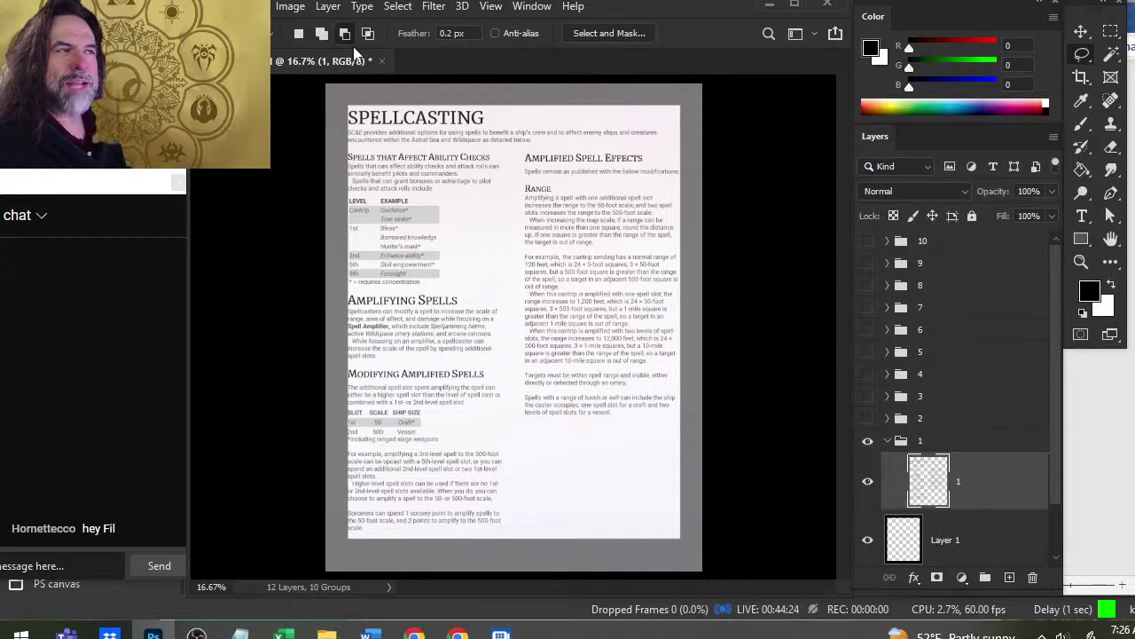
pyautogui.click(298, 36)
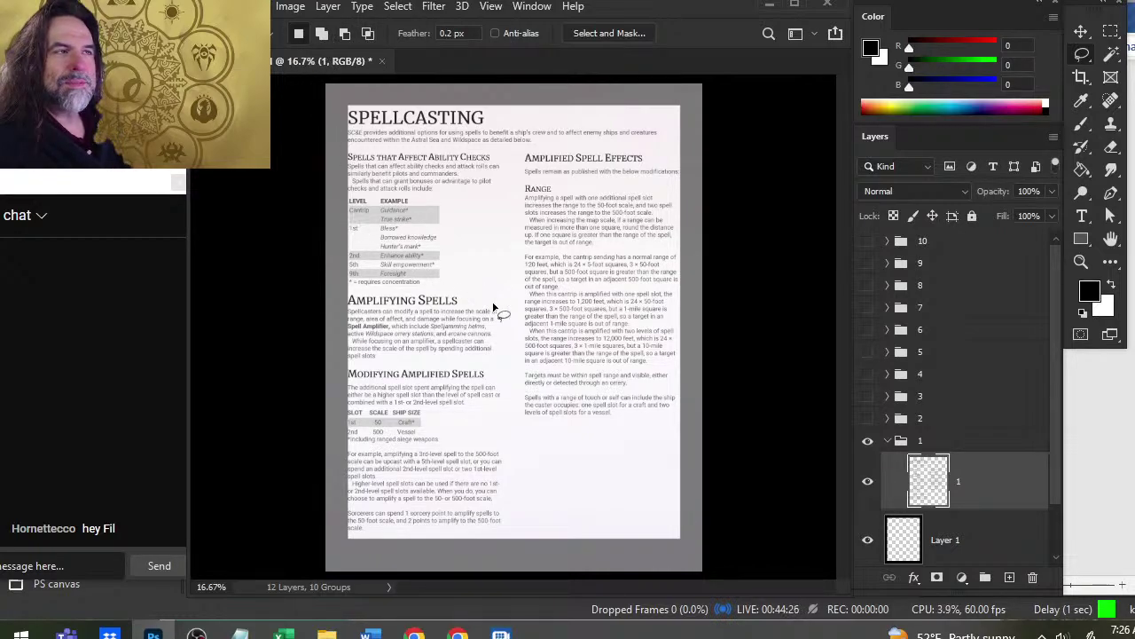
pyautogui.moveTo(527, 266); pyautogui.dragTo(523, 262)
pyautogui.click(551, 300)
# - Set the Lasso to Intersect with selection mode, and try freehand loops across the two text columns
pyautogui.click(366, 37)
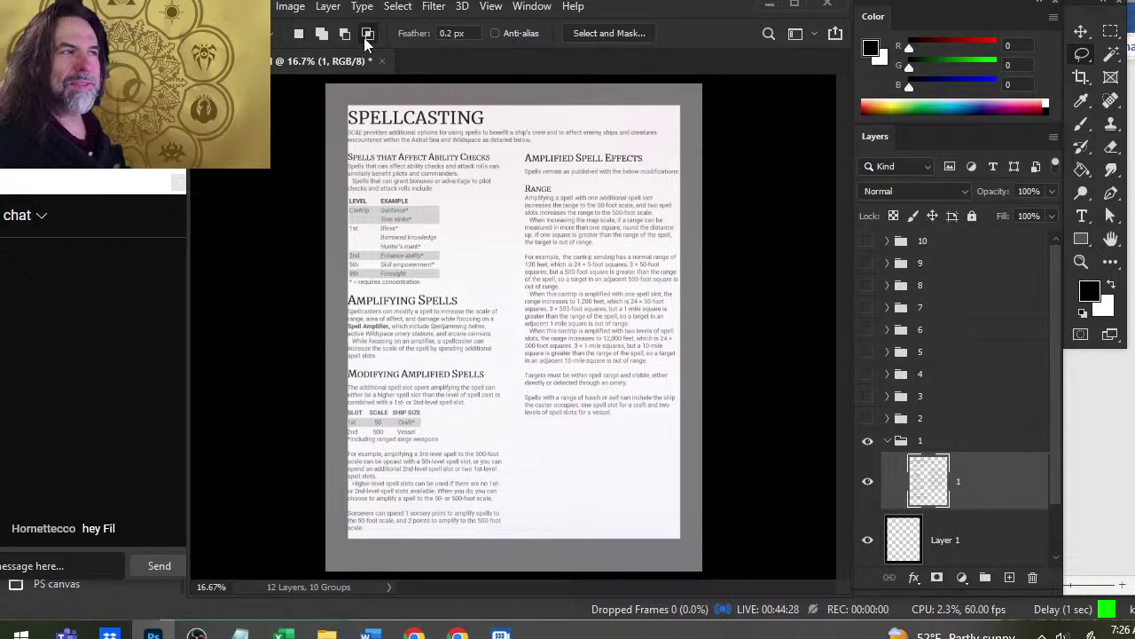
pyautogui.moveTo(463, 222); pyautogui.dragTo(479, 228)
pyautogui.moveTo(567, 309)
pyautogui.mouseDown()
pyautogui.moveTo(525, 366)
pyautogui.moveTo(557, 297)
pyautogui.mouseUp()
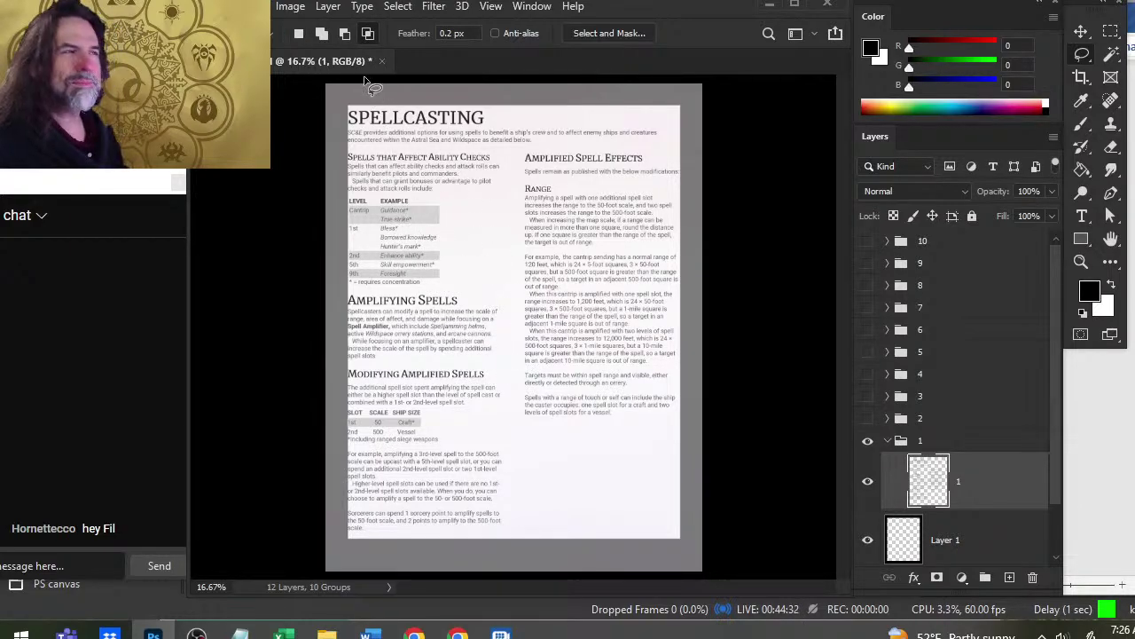
# - Set the Lasso to New selection mode and draw a freehand selection around the whole Amplified Spell Effects column
pyautogui.click(299, 33)
pyautogui.moveTo(524, 248); pyautogui.dragTo(526, 233)
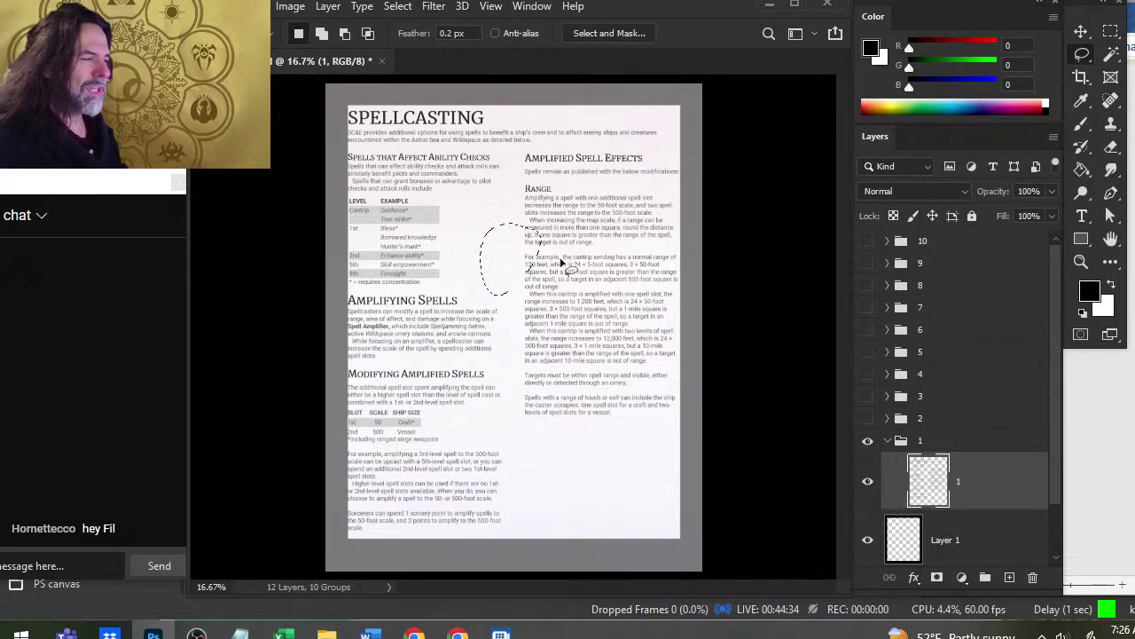
pyautogui.moveTo(623, 131); pyautogui.dragTo(637, 147)
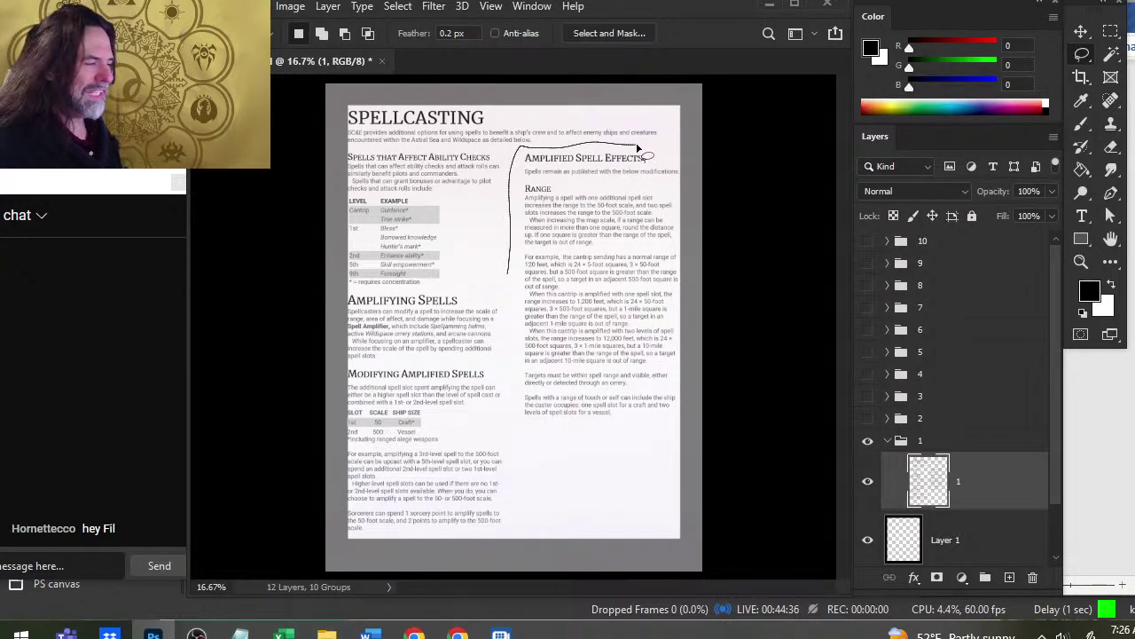
pyautogui.moveTo(510, 365)
pyautogui.mouseDown()
pyautogui.moveTo(648, 453)
pyautogui.moveTo(702, 204)
pyautogui.mouseUp()
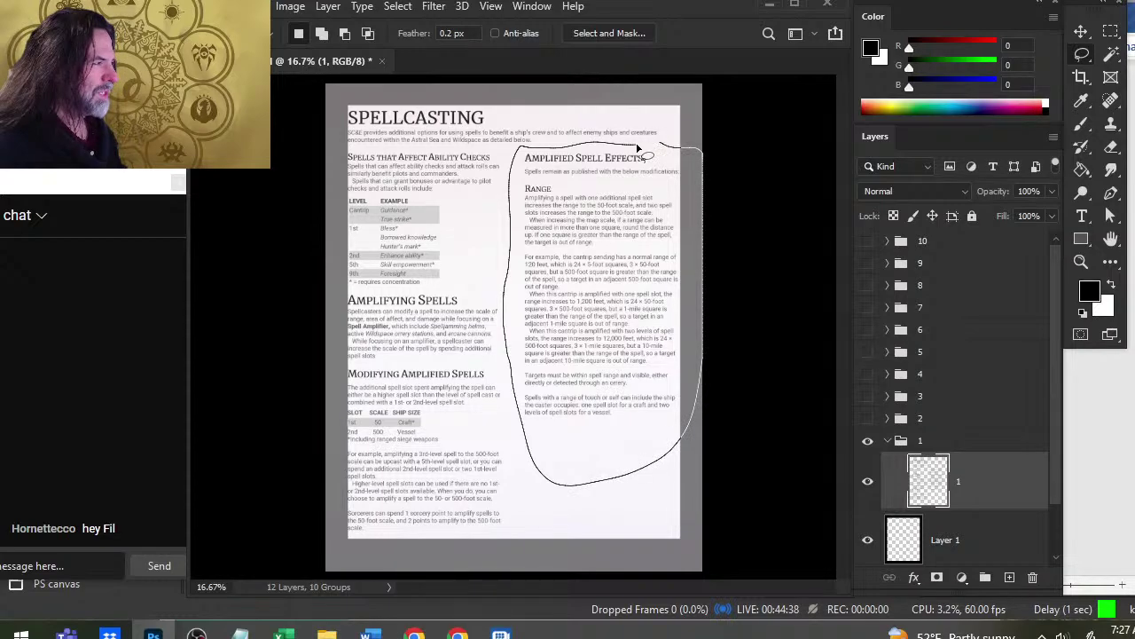
pyautogui.moveTo(637, 147); pyautogui.dragTo(624, 149)
# - Try moving the selected Amplified Spell Effects column down to the page's lower margin, undo the move, and deselect it
pyautogui.press('v')
pyautogui.press('Down')
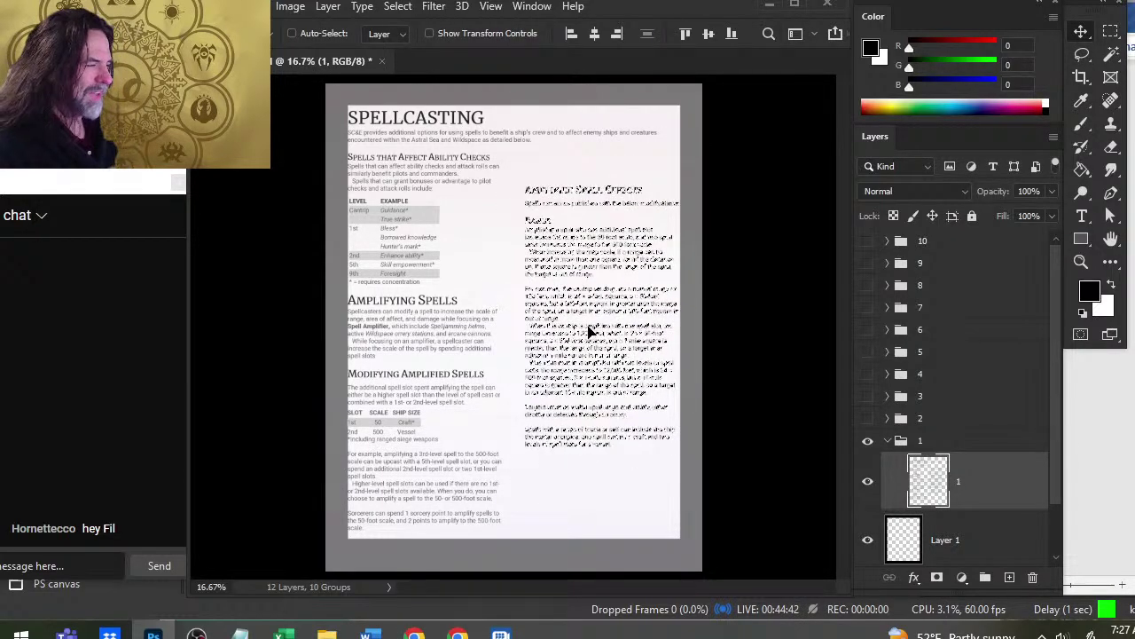
pyautogui.moveTo(604, 342); pyautogui.dragTo(603, 419)
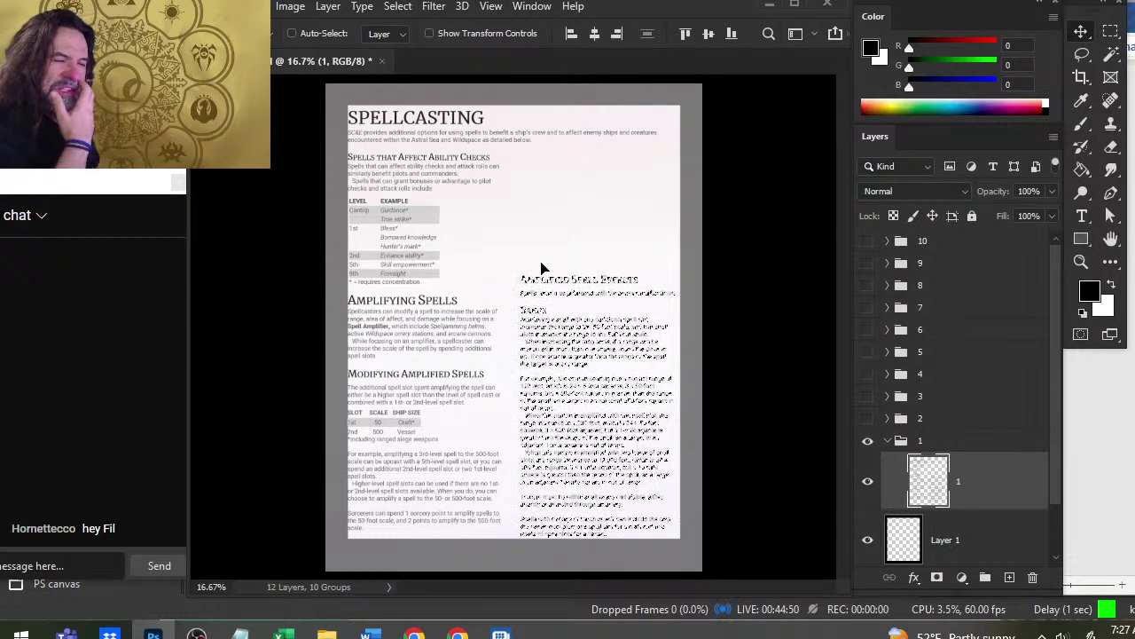
pyautogui.hotkey('ctrl', 'z')
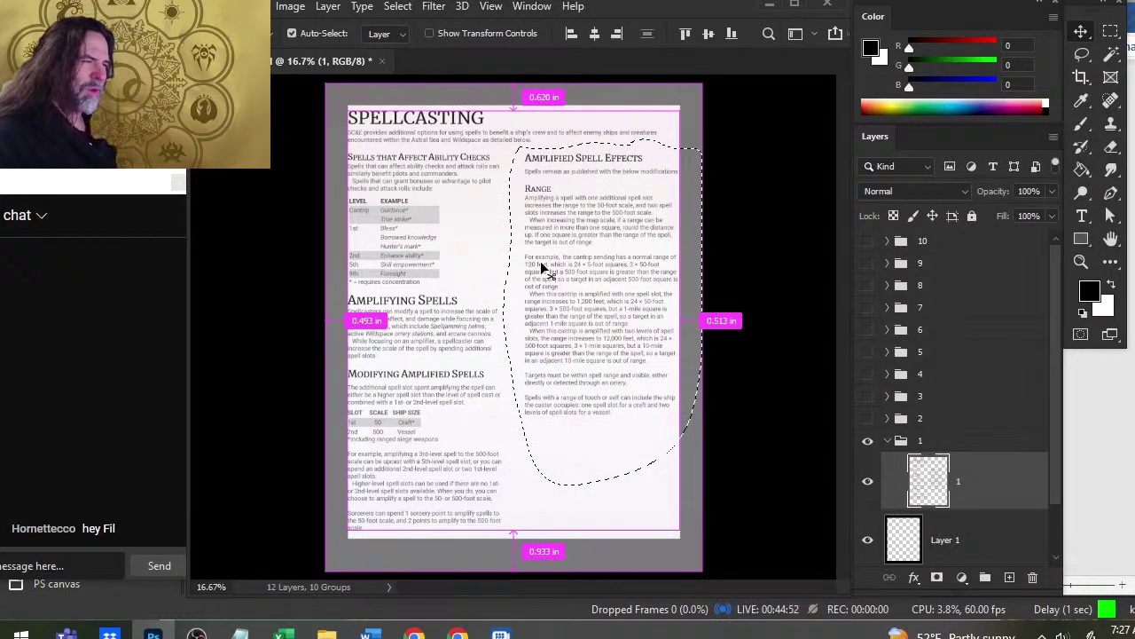
pyautogui.hotkey('ctrl', 'd')
pyautogui.press('l')
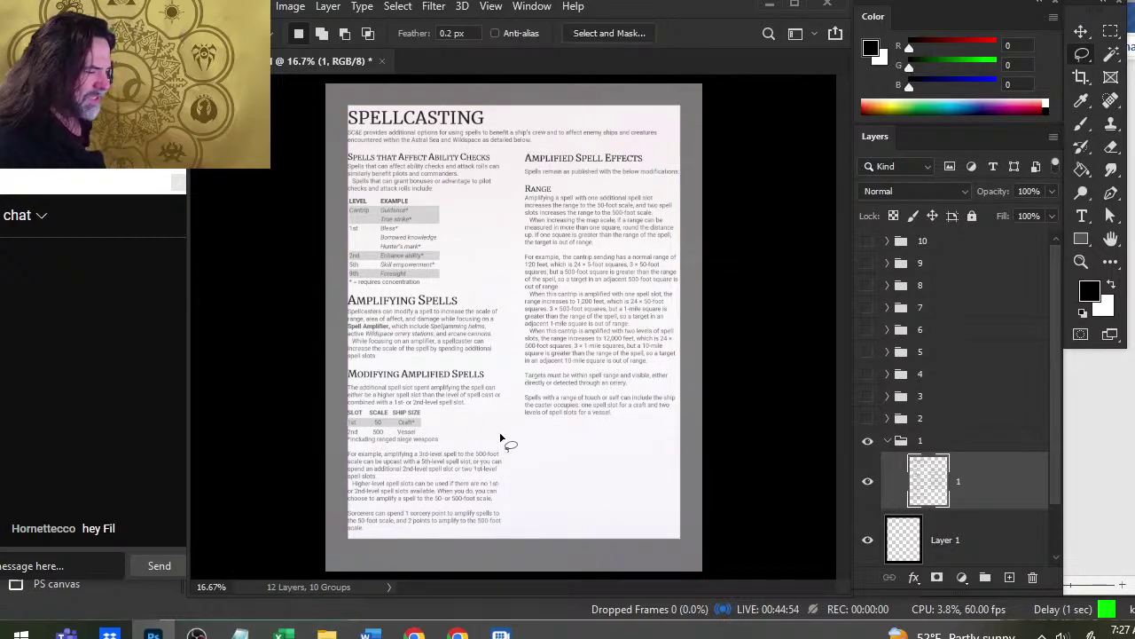
# - Add a new layer above the page text for sketching in the blank area below the Amplified Spell Effects column
pyautogui.press('z')
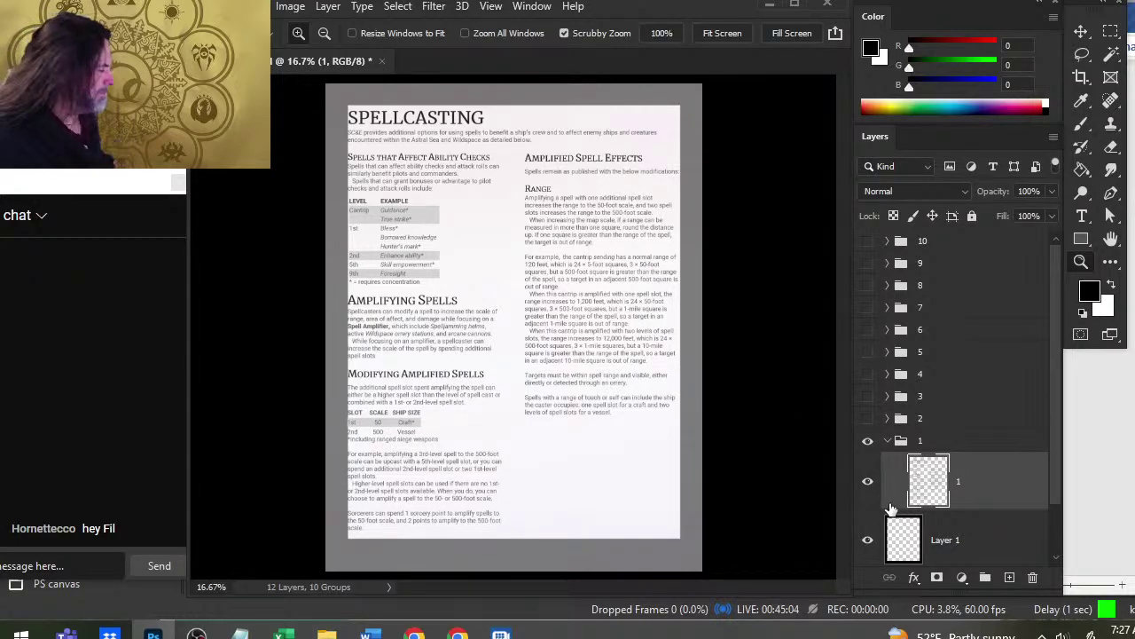
pyautogui.click(1009, 577)
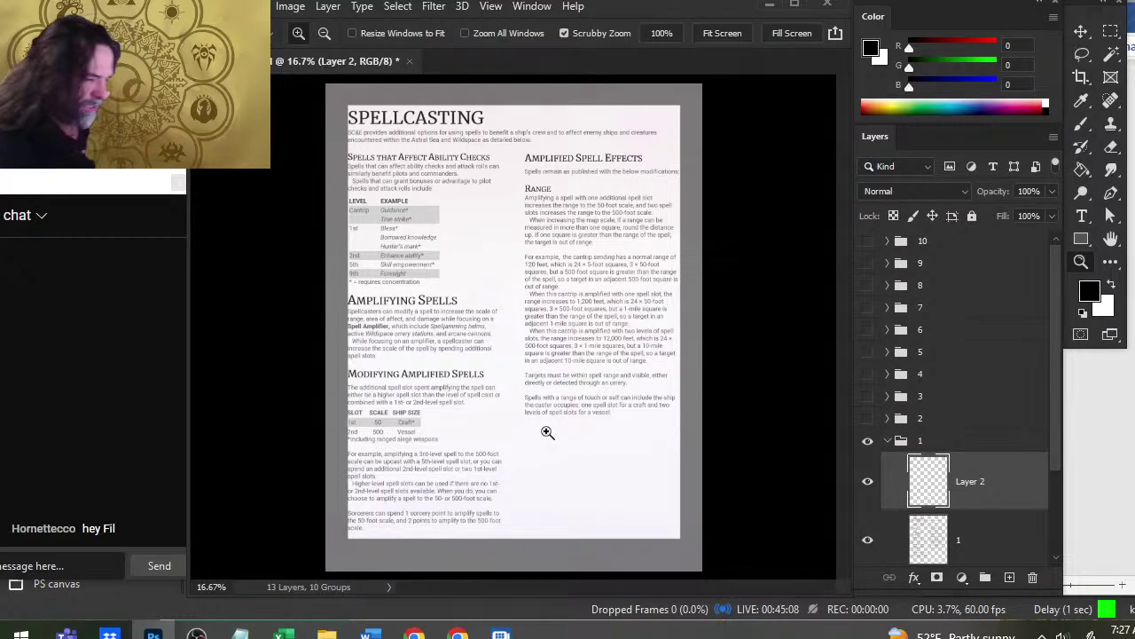
pyautogui.click(538, 431)
pyautogui.moveTo(651, 508); pyautogui.dragTo(587, 561)
pyautogui.moveTo(695, 149); pyautogui.dragTo(652, 73)
pyautogui.moveTo(255, 434); pyautogui.dragTo(691, 53)
pyautogui.moveTo(549, 359); pyautogui.dragTo(230, 365)
pyautogui.moveTo(572, 251); pyautogui.dragTo(506, 281)
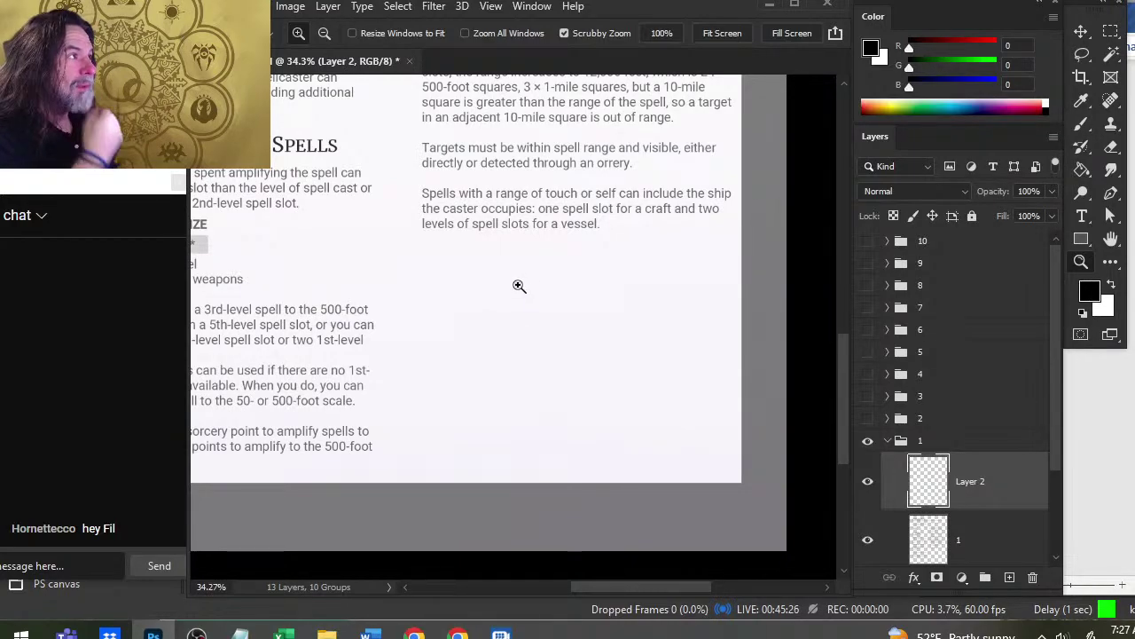
# - Try short black brush strokes in the blank area below the Amplified Spell Effects column, undoing each one
pyautogui.press('b')
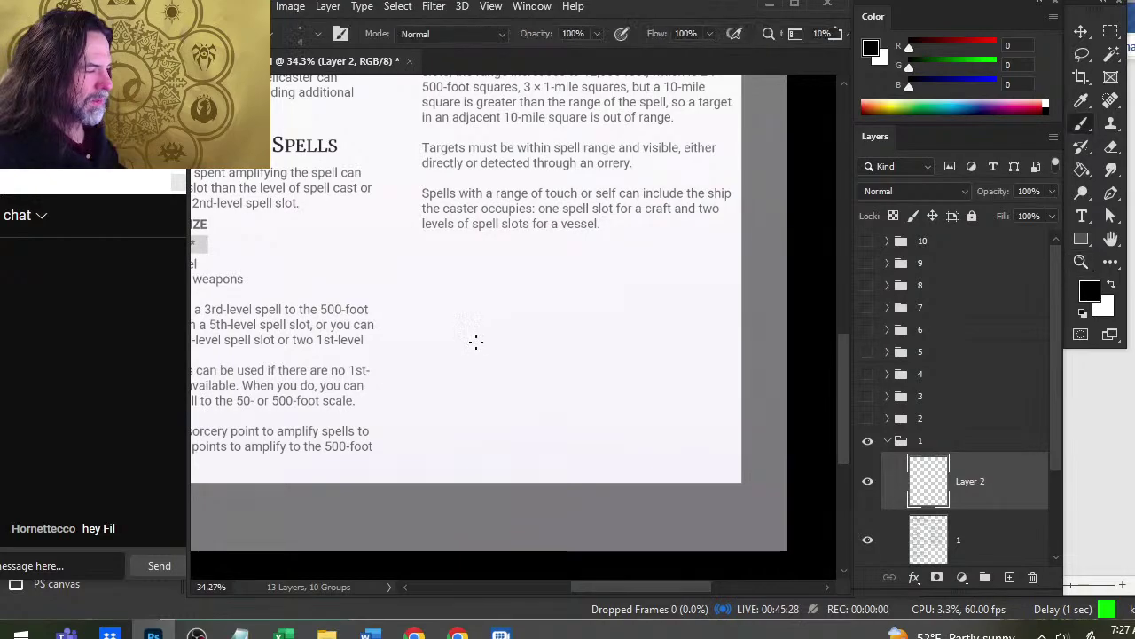
pyautogui.moveTo(438, 304); pyautogui.dragTo(507, 335)
pyautogui.hotkey('ctrl', 'z')
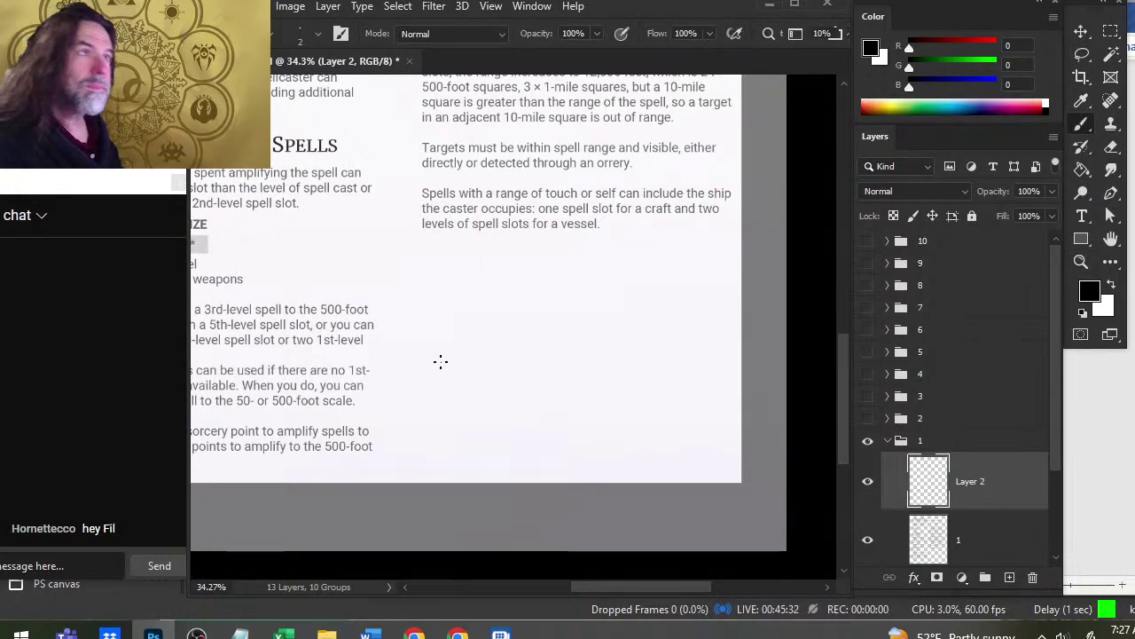
pyautogui.moveTo(437, 347); pyautogui.dragTo(441, 351)
pyautogui.hotkey('ctrl', 'z')
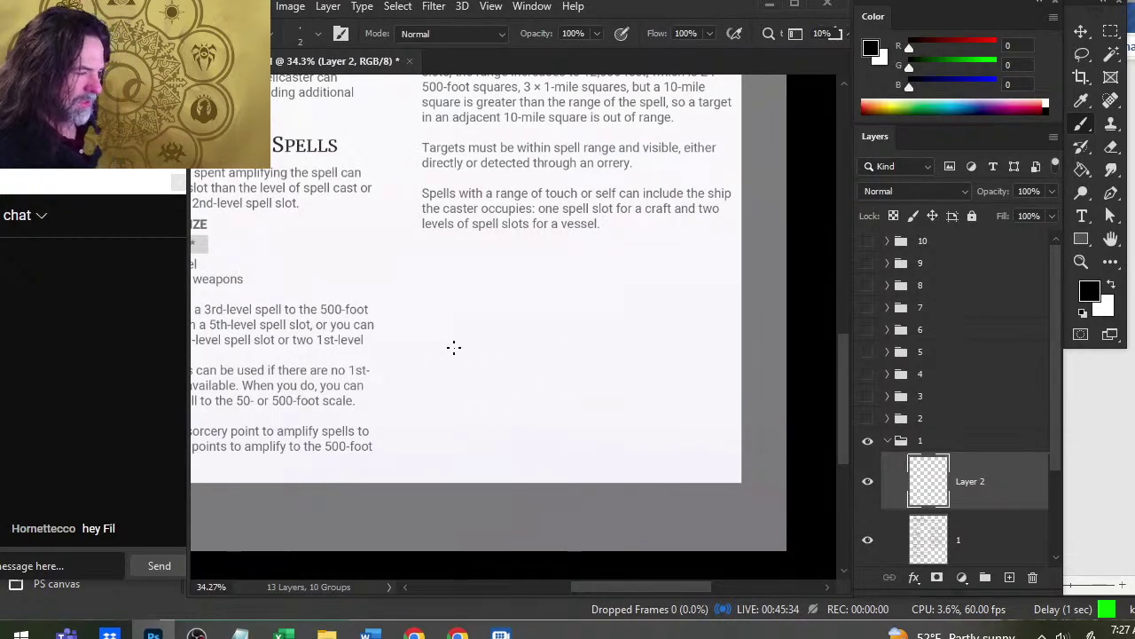
pyautogui.moveTo(511, 301)
pyautogui.mouseDown()
pyautogui.moveTo(621, 324)
pyautogui.moveTo(596, 377)
pyautogui.mouseUp()
pyautogui.hotkey('ctrl', 'z')
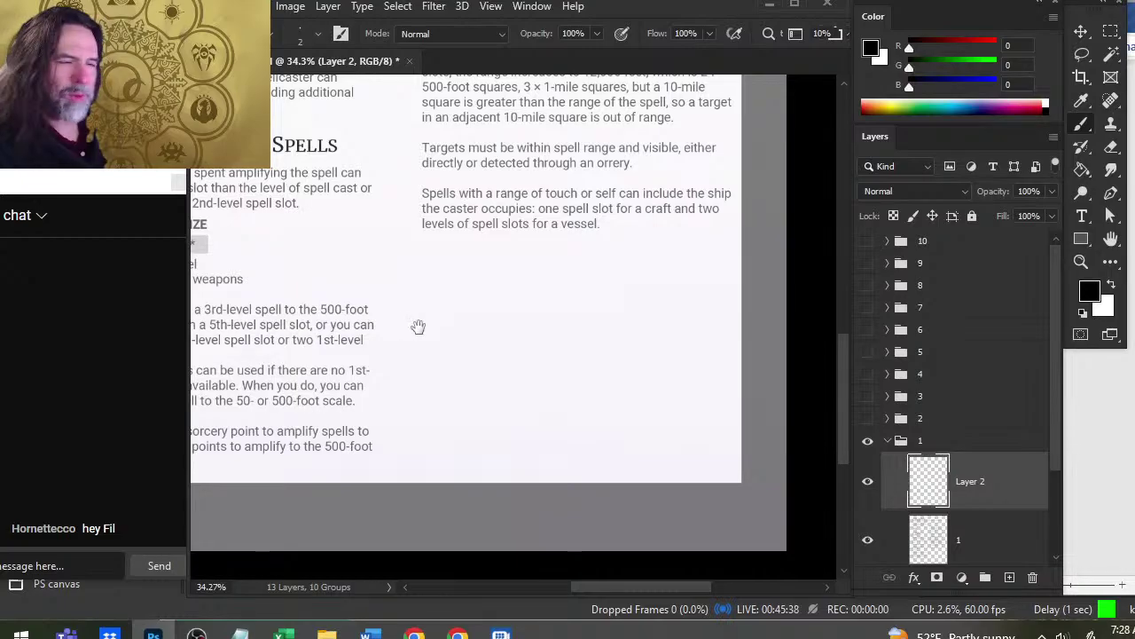
# - Examine the spellcasting page from its title and ability check table through the Amplified Spell Effects column to the empty space below
pyautogui.moveTo(417, 327); pyautogui.dragTo(597, 526)
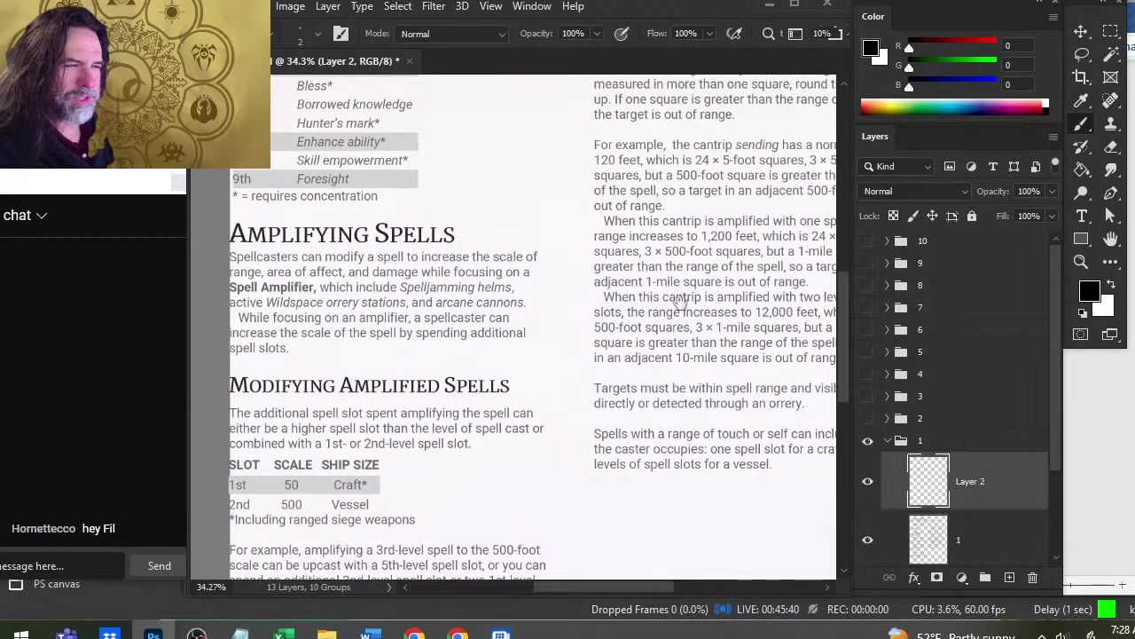
pyautogui.moveTo(678, 302); pyautogui.dragTo(682, 527)
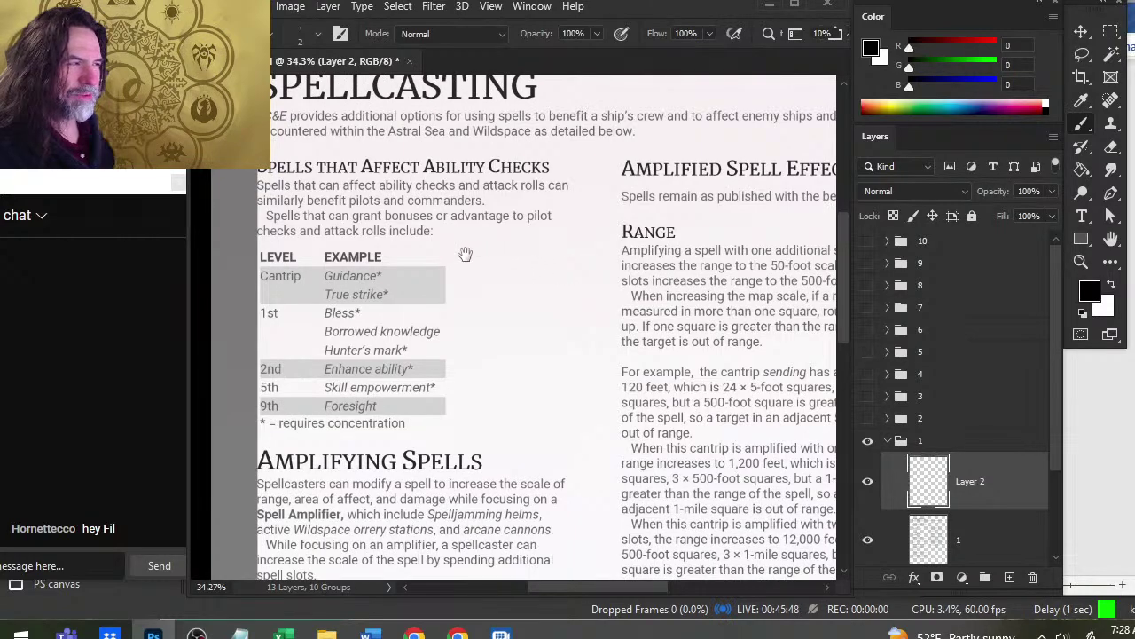
pyautogui.moveTo(540, 359); pyautogui.dragTo(499, 373)
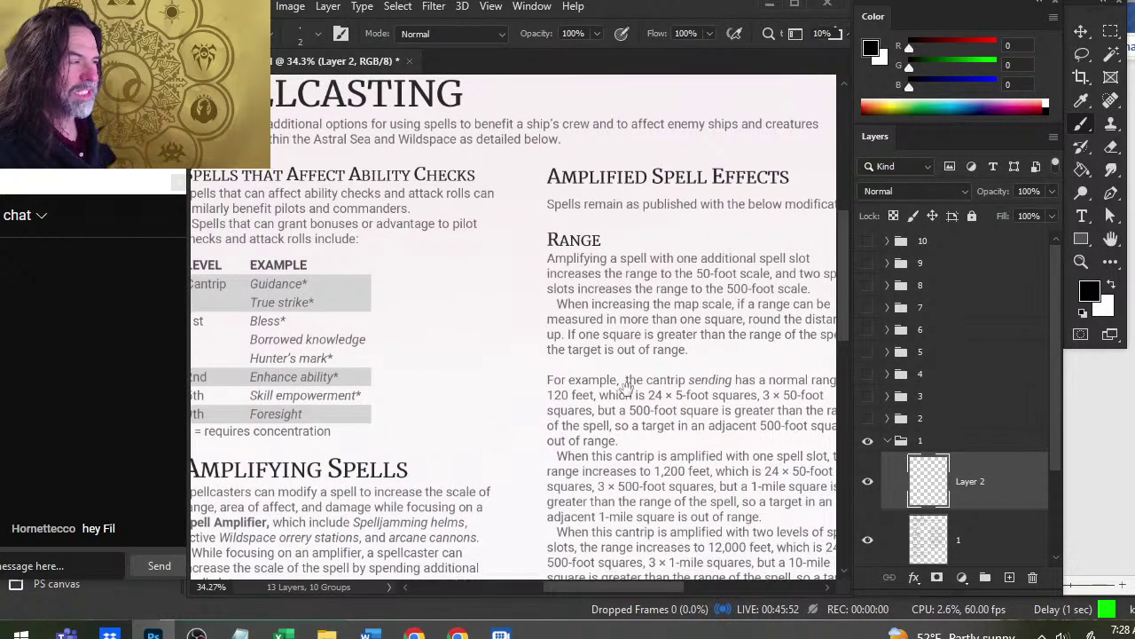
pyautogui.moveTo(625, 383); pyautogui.dragTo(515, 398)
pyautogui.press('z')
pyautogui.moveTo(639, 347); pyautogui.dragTo(581, 354)
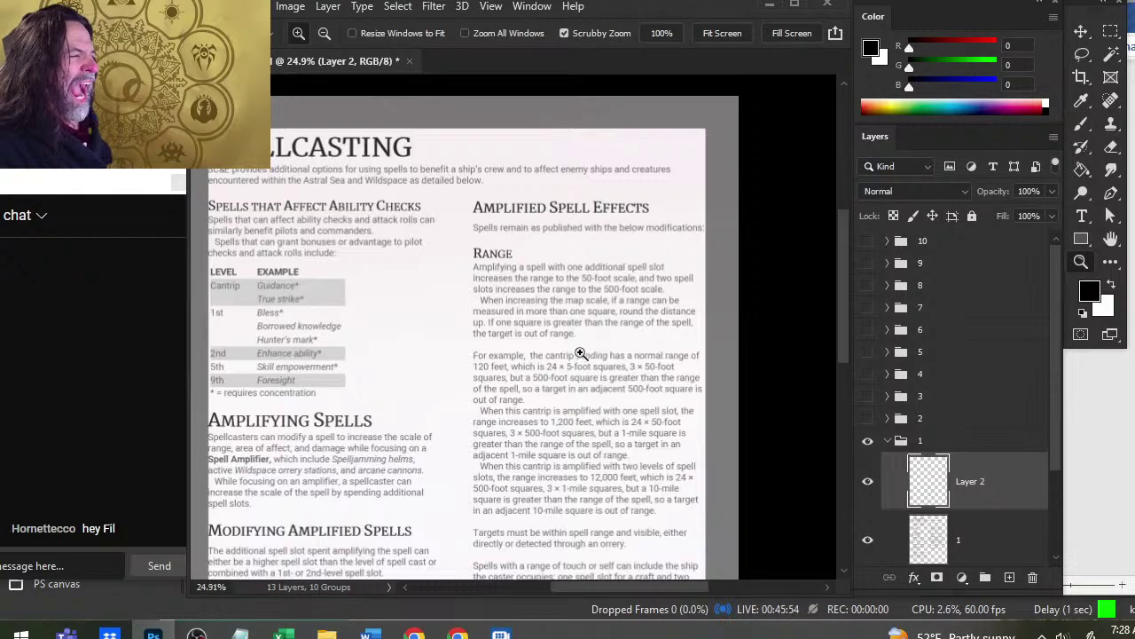
pyautogui.moveTo(620, 391); pyautogui.dragTo(604, 316)
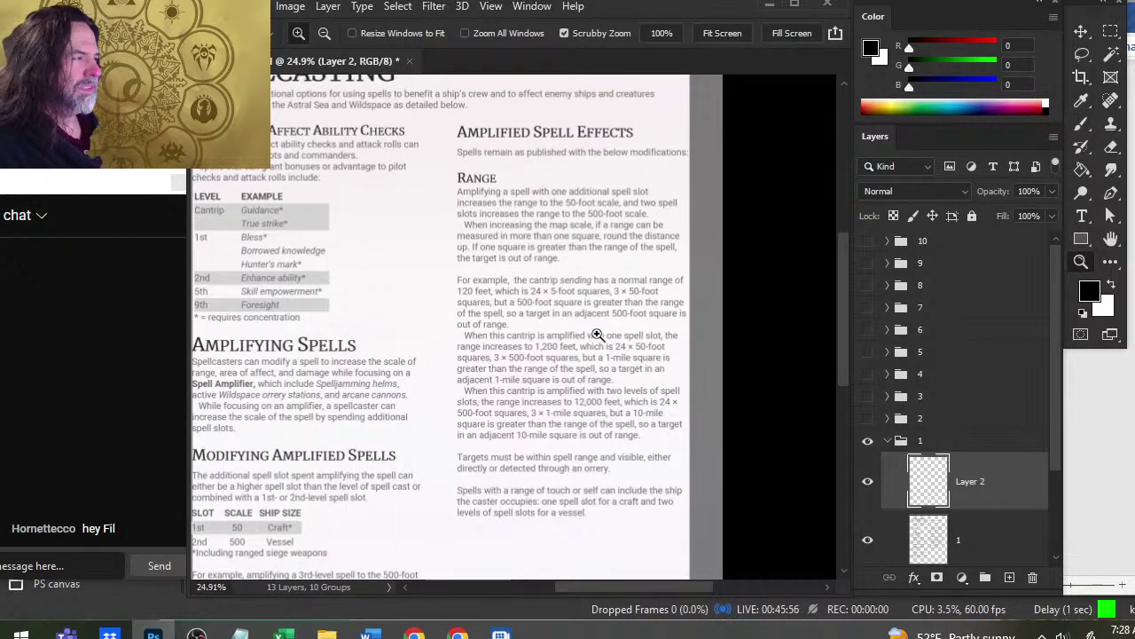
pyautogui.moveTo(526, 173); pyautogui.dragTo(573, 185)
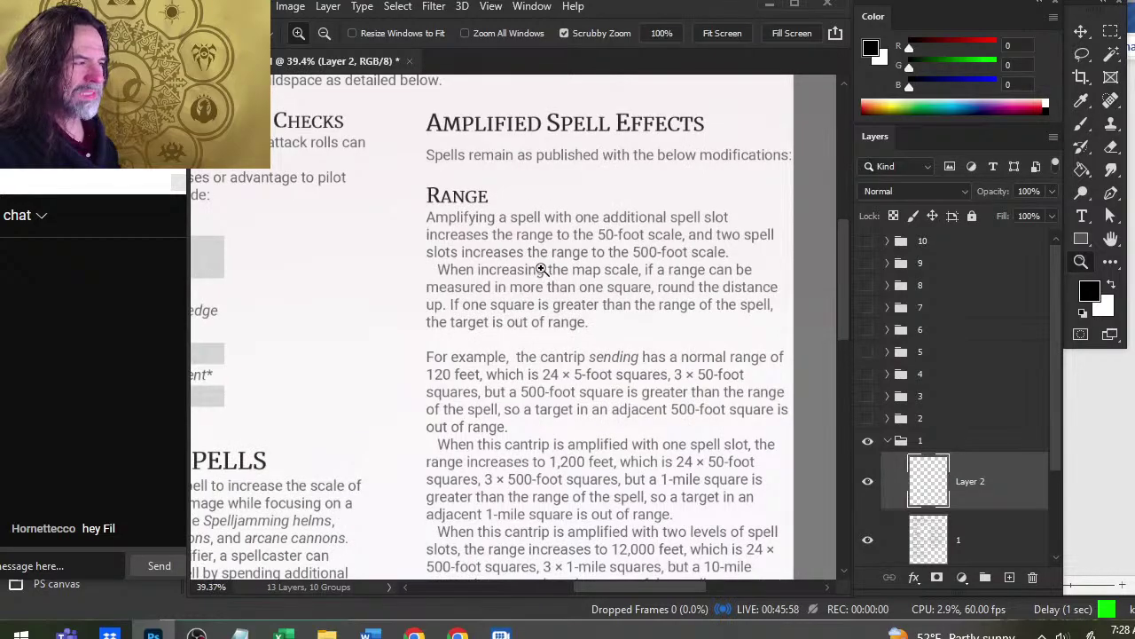
pyautogui.scroll(-3, 578, 338)
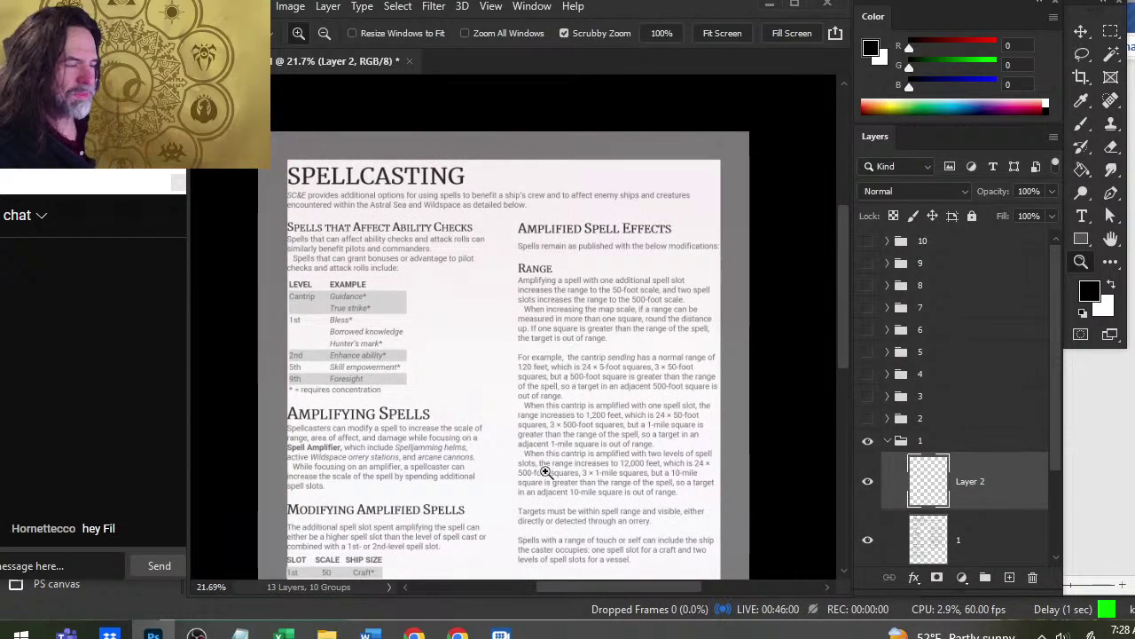
pyautogui.scroll(-2, 535, 261)
pyautogui.scroll(2, 528, 260)
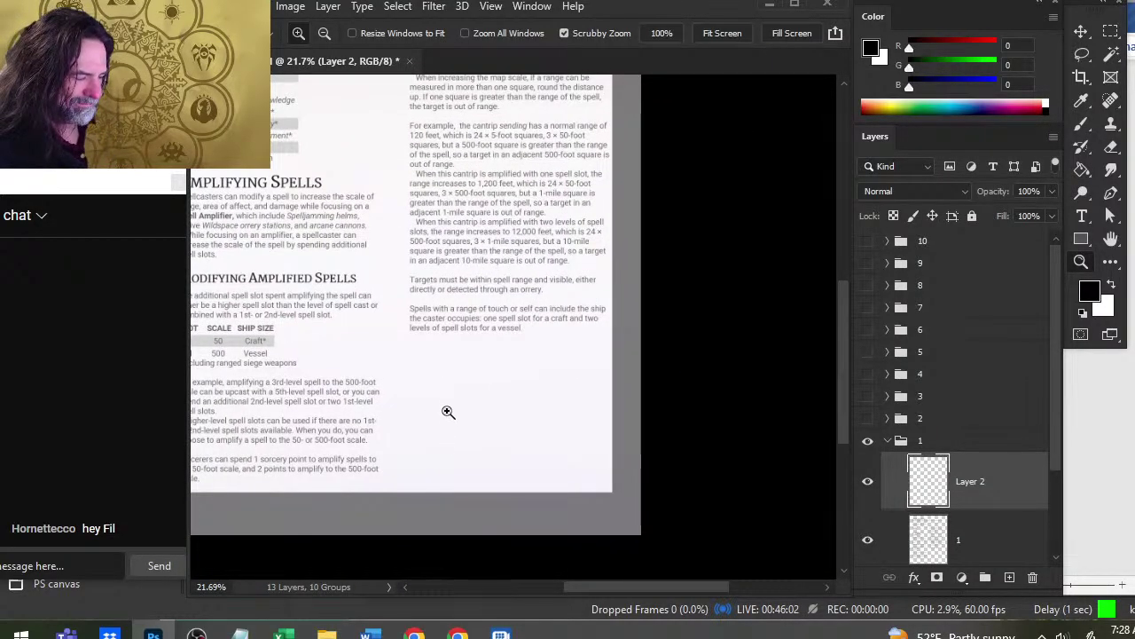
pyautogui.scroll(-1, 449, 414)
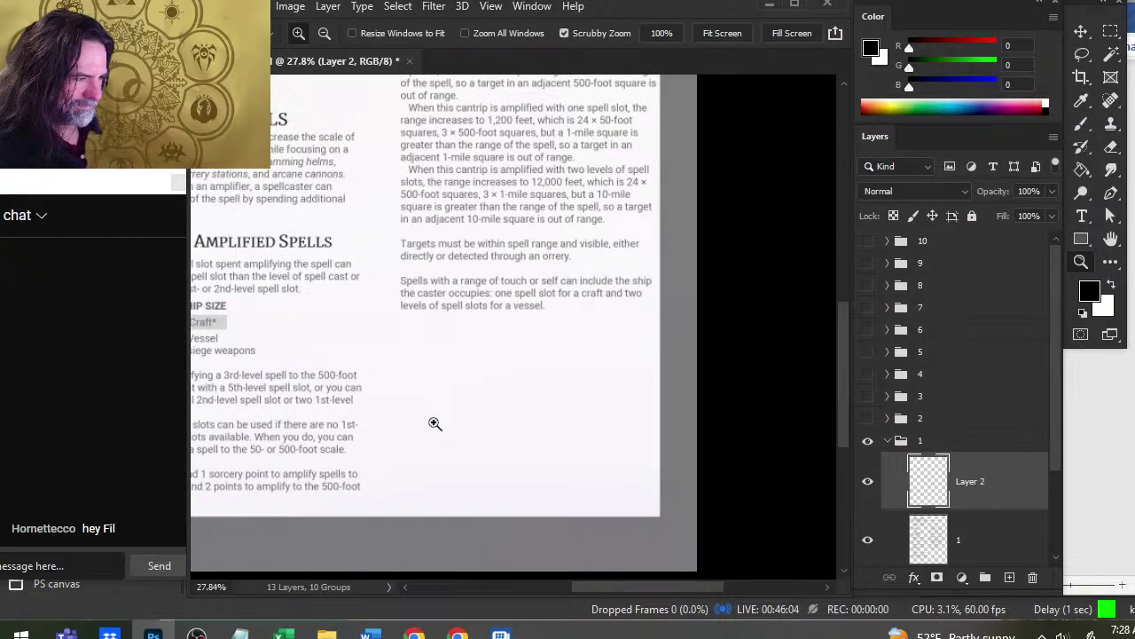
# - Sketch a small scribbled figure with a fine black brush below the Amplified Spell Effects column and shift it toward the column's centre
pyautogui.press('b')
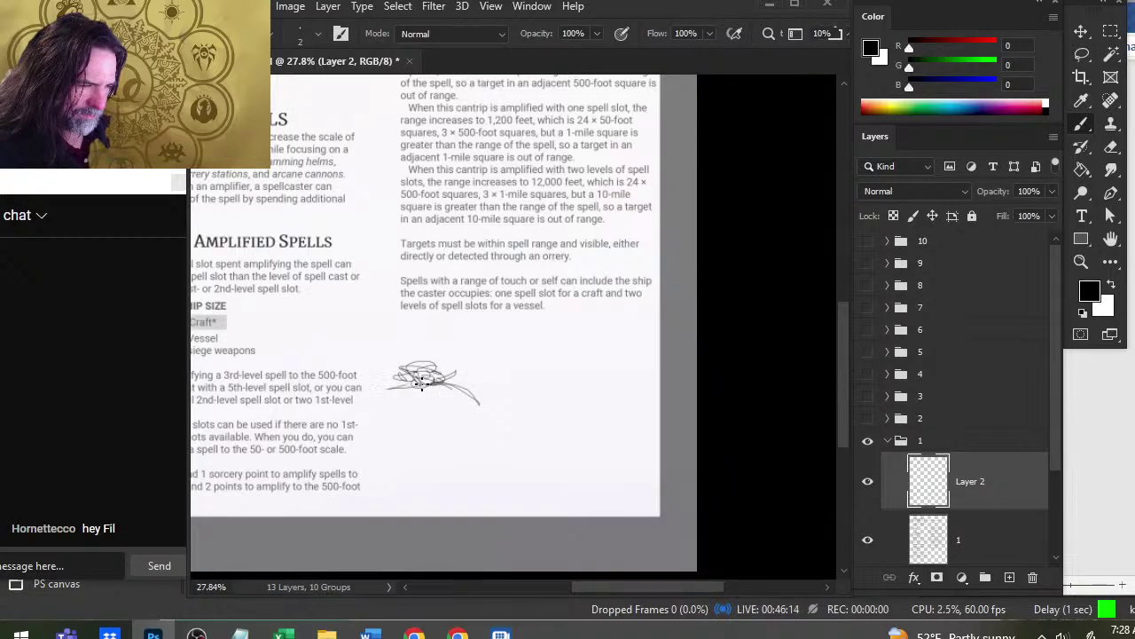
pyautogui.moveTo(443, 399); pyautogui.dragTo(520, 405)
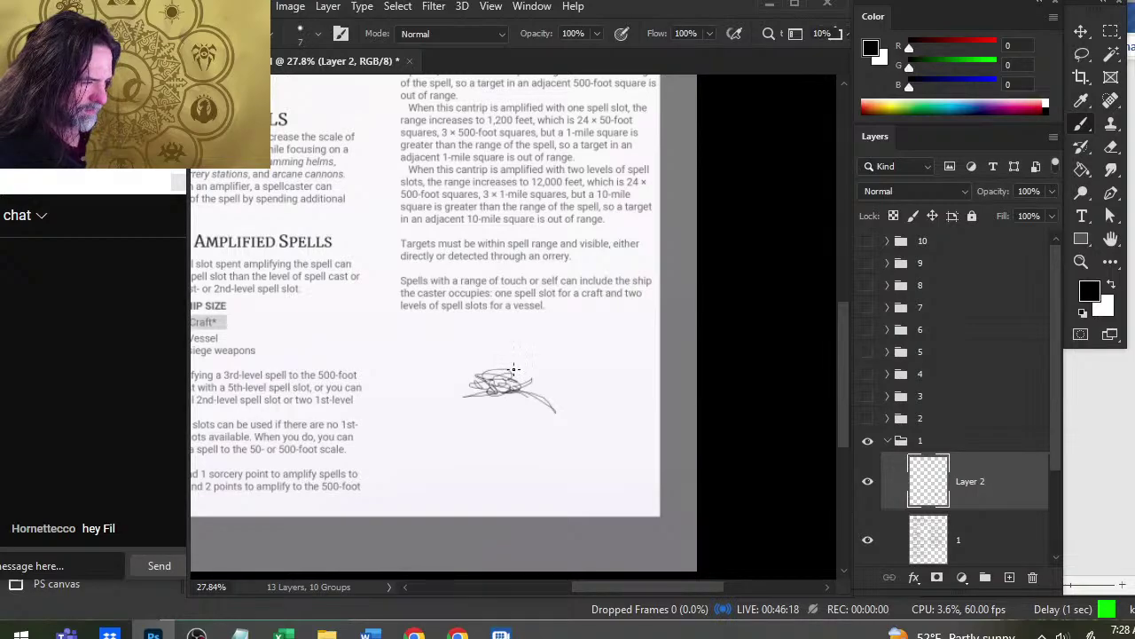
# - Add another layer above the sketch, enlarge the brush to 400, and stamp one black dot over the scribble
pyautogui.press(']')
pyautogui.press(']')
pyautogui.press(']')
pyautogui.press(']')
pyautogui.press(']')
pyautogui.press(']')
pyautogui.press(']')
pyautogui.press(']')
pyautogui.press(']')
pyautogui.press(']')
pyautogui.press(']')
pyautogui.click(1008, 576)
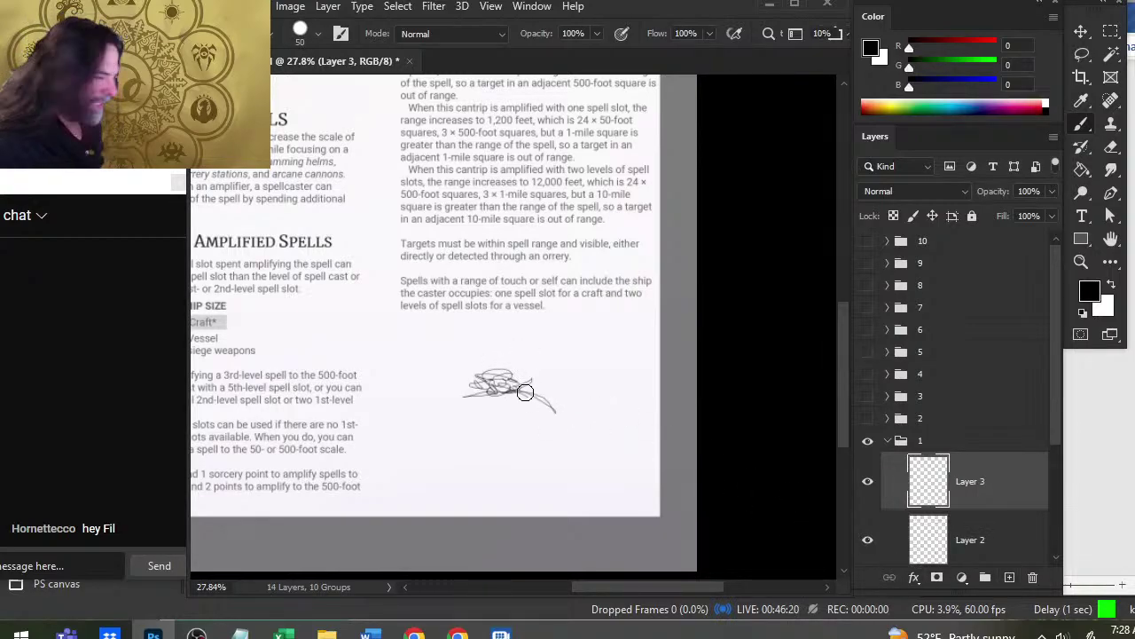
pyautogui.press(']')
pyautogui.press(']')
pyautogui.press(']')
pyautogui.press(']')
pyautogui.press(']')
pyautogui.press(']')
pyautogui.press(']')
pyautogui.press(']')
pyautogui.press(']')
pyautogui.press(']')
pyautogui.press(']')
pyautogui.press(']')
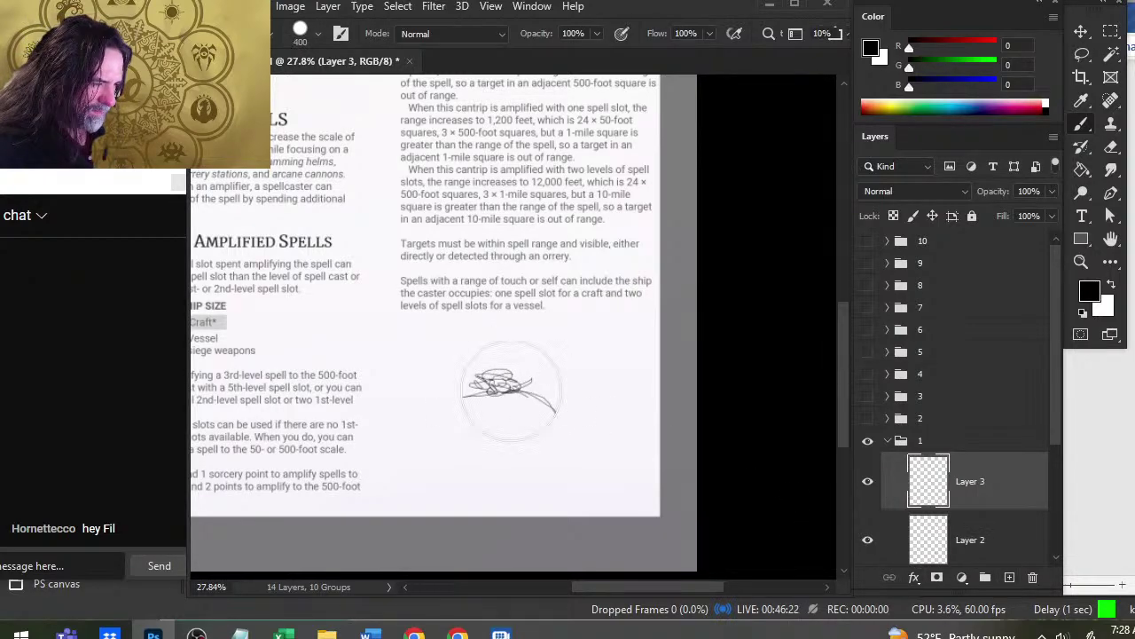
pyautogui.click(511, 392)
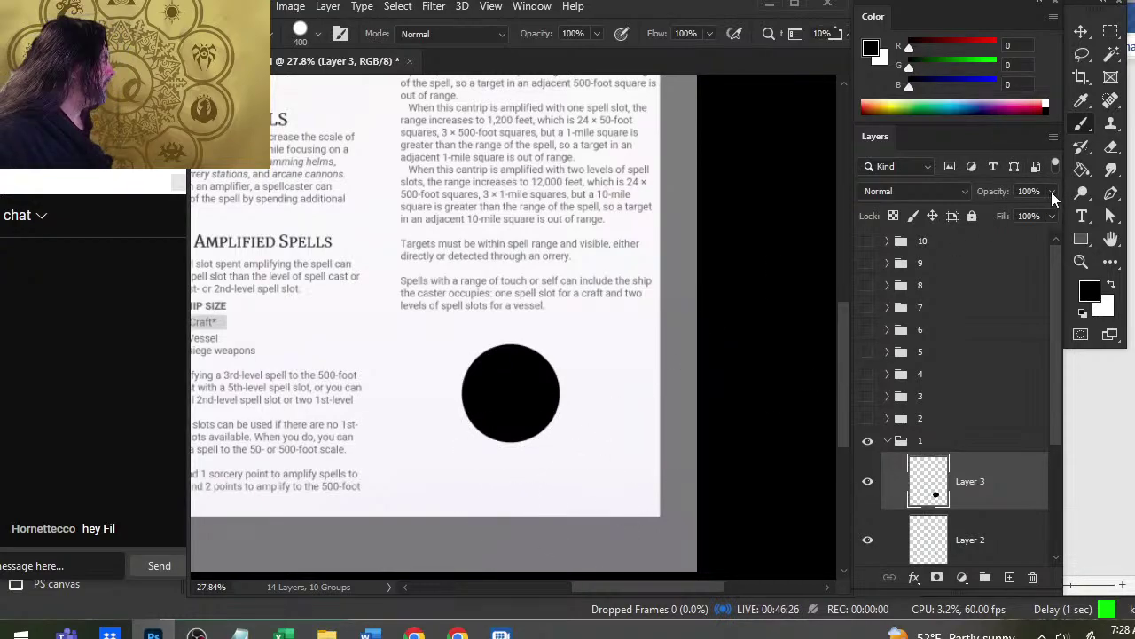
# - Lower the black dot layer's opacity to 17%
pyautogui.click(1051, 192)
pyautogui.moveTo(1033, 220); pyautogui.dragTo(986, 219)
pyautogui.click(1001, 499)
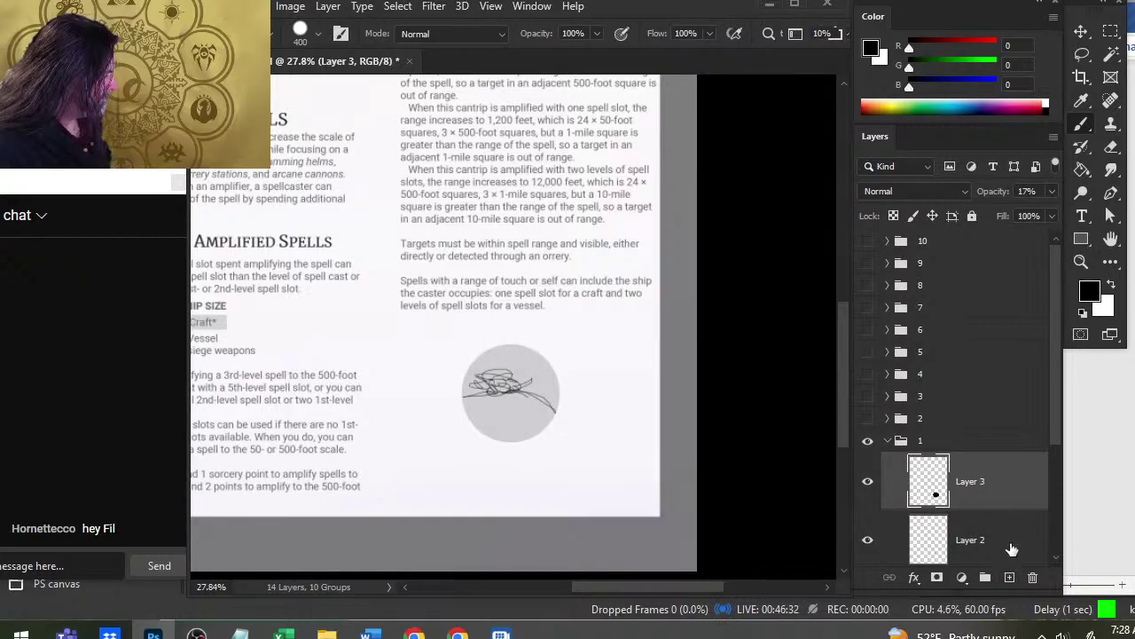
# - Select the sketch layer and the dot layer together and group them
pyautogui.click(1003, 549)
pyautogui.click(996, 496)
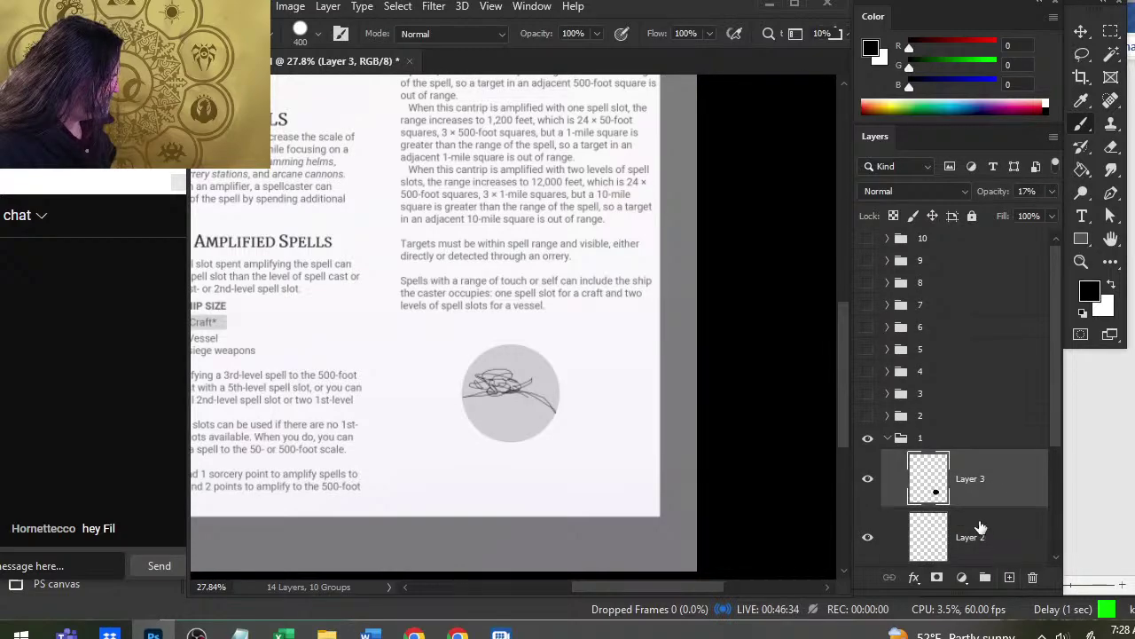
pyautogui.click(890, 552)
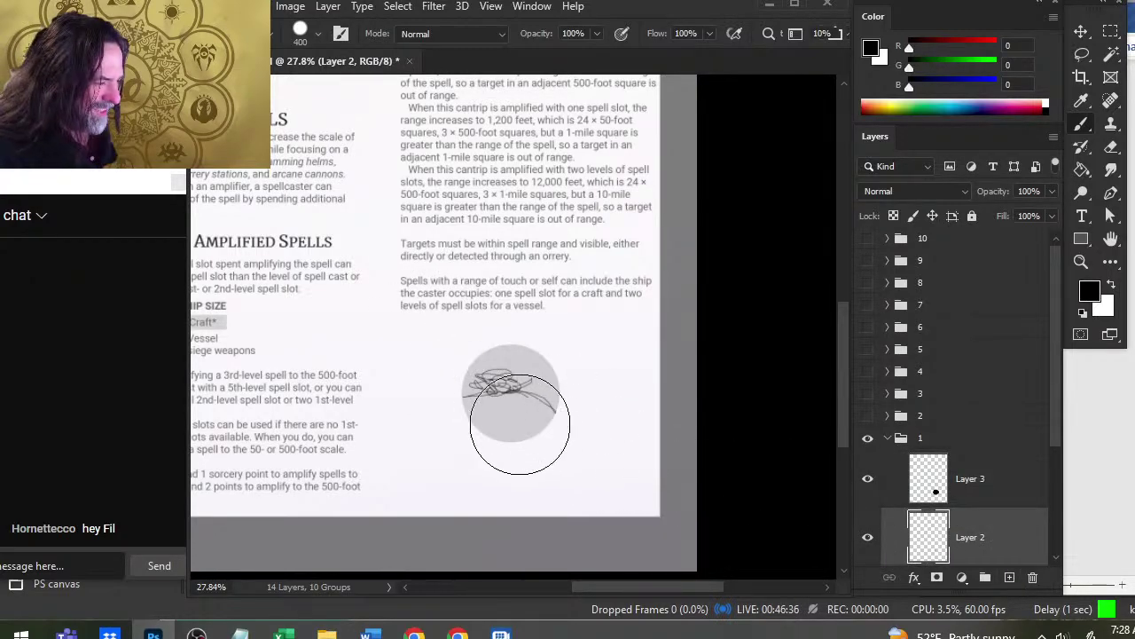
pyautogui.press('v')
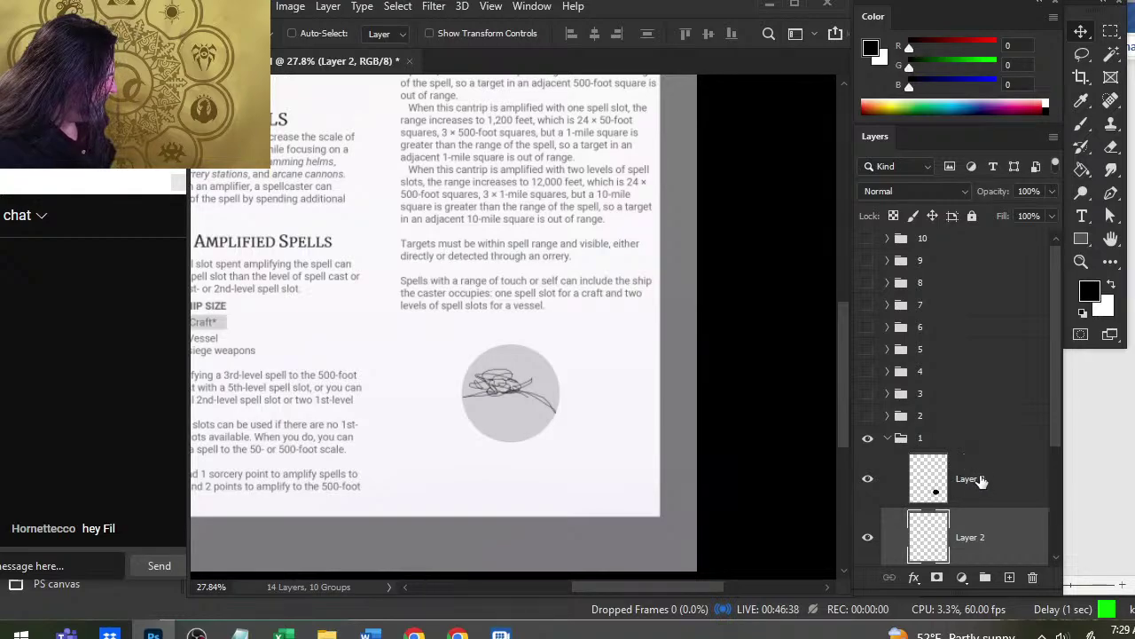
pyautogui.keyDown('ctrl'); pyautogui.click(989, 497); pyautogui.keyUp('ctrl')
pyautogui.hotkey('ctrl', 'g')
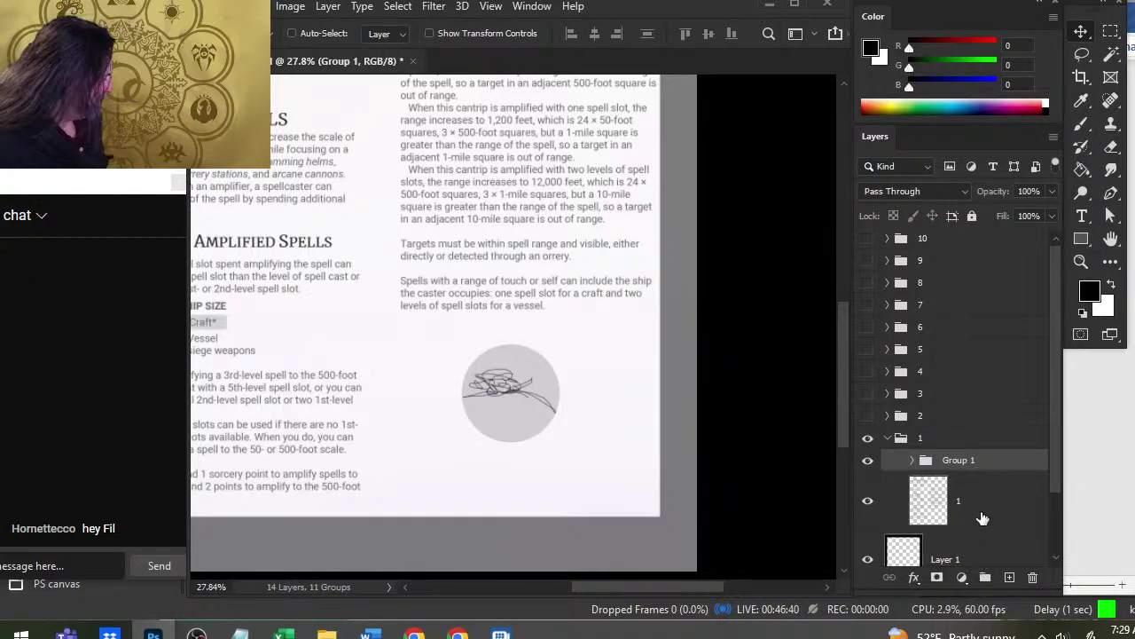
# - Lock the page text layer 1 completely, and reselect the new sketch group
pyautogui.click(963, 513)
pyautogui.click(971, 216)
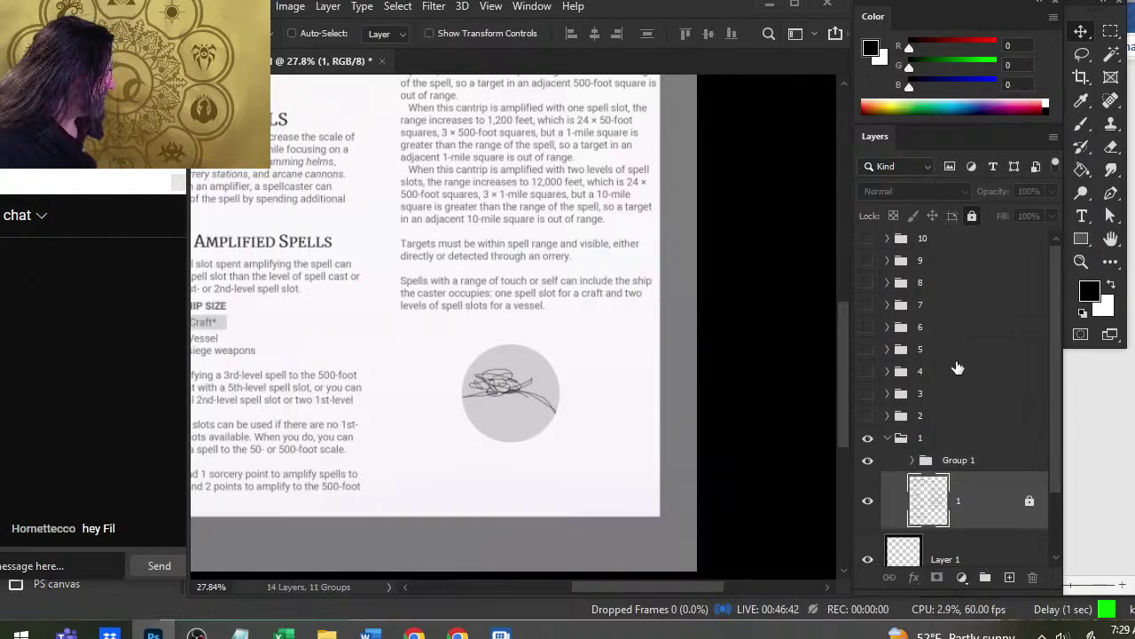
pyautogui.click(954, 466)
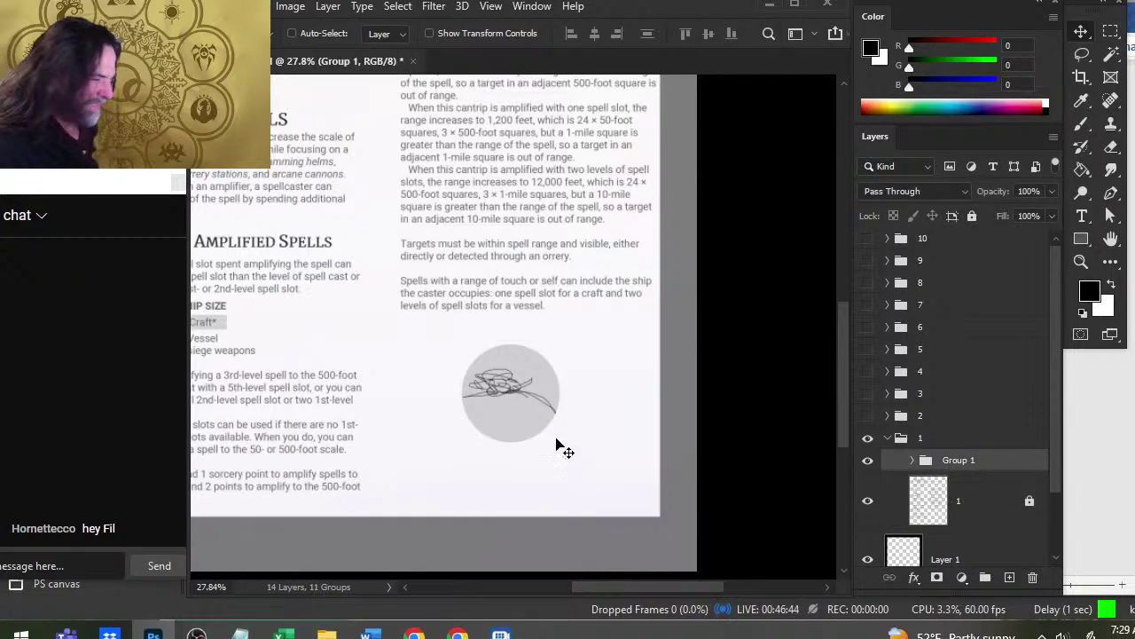
# - Move the sketch group up and left so it sits closer beneath the second column's text
pyautogui.moveTo(490, 393)
pyautogui.mouseDown()
pyautogui.moveTo(444, 364)
pyautogui.moveTo(448, 399)
pyautogui.mouseUp()
pyautogui.press('z')
pyautogui.click(463, 386)
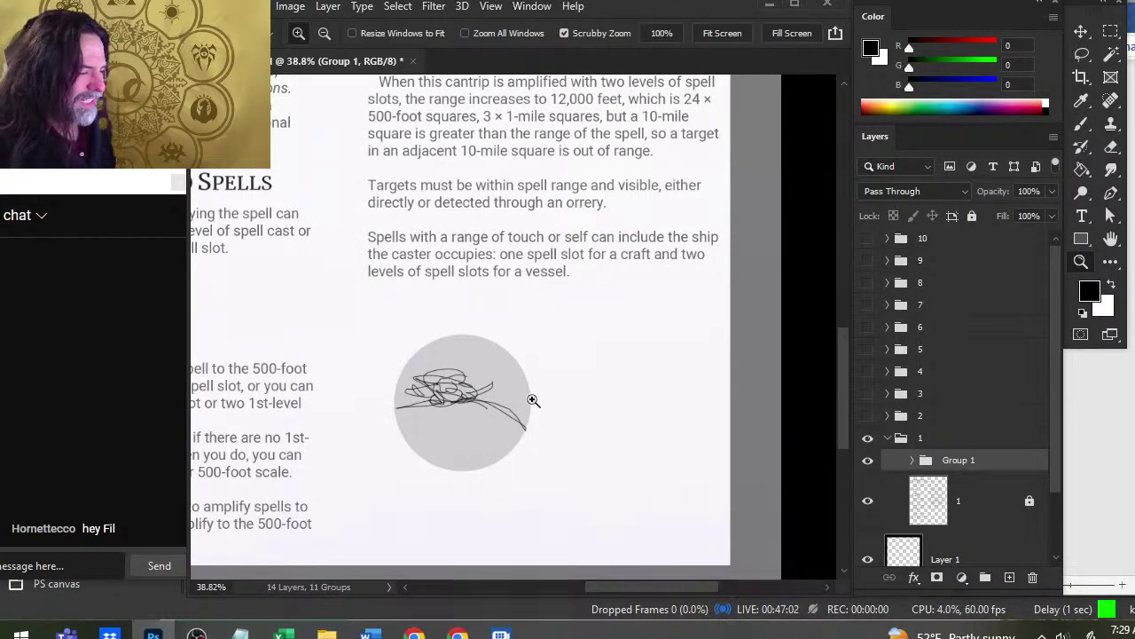
pyautogui.press('v')
pyautogui.moveTo(469, 400)
pyautogui.mouseDown()
pyautogui.moveTo(524, 375)
pyautogui.moveTo(467, 387)
pyautogui.mouseUp()
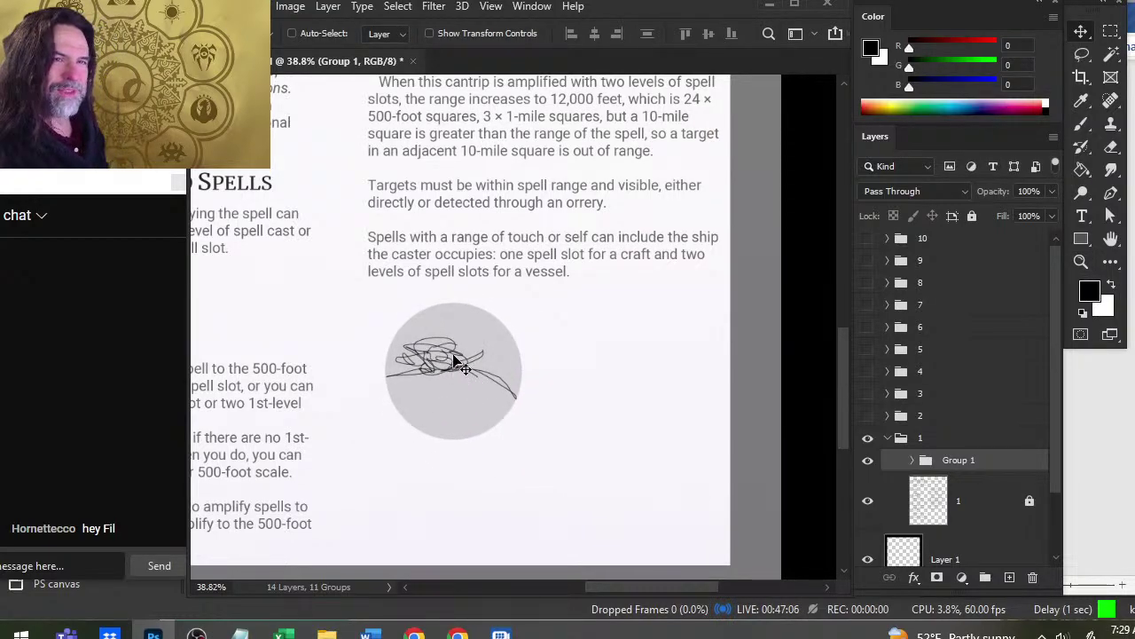
# - Expand the sketch group, select the scribble layer Layer 2, and reduce the brush size to 3
pyautogui.click(913, 459)
pyautogui.click(1001, 554)
pyautogui.press('b')
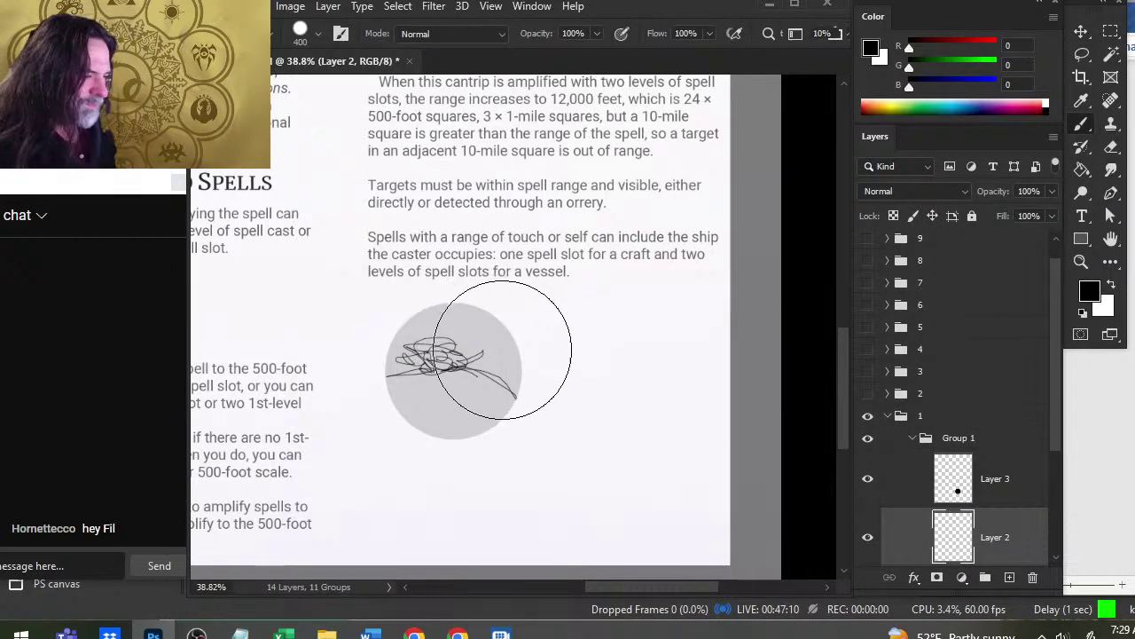
pyautogui.press('[')
pyautogui.press('[')
pyautogui.press('[')
pyautogui.press('[')
pyautogui.press('[')
pyautogui.press('[')
pyautogui.press('[')
pyautogui.press('[')
pyautogui.press('[')
pyautogui.press('[')
pyautogui.press('[')
pyautogui.press('[')
pyautogui.press('[')
pyautogui.press('[')
pyautogui.press('[')
pyautogui.press('[')
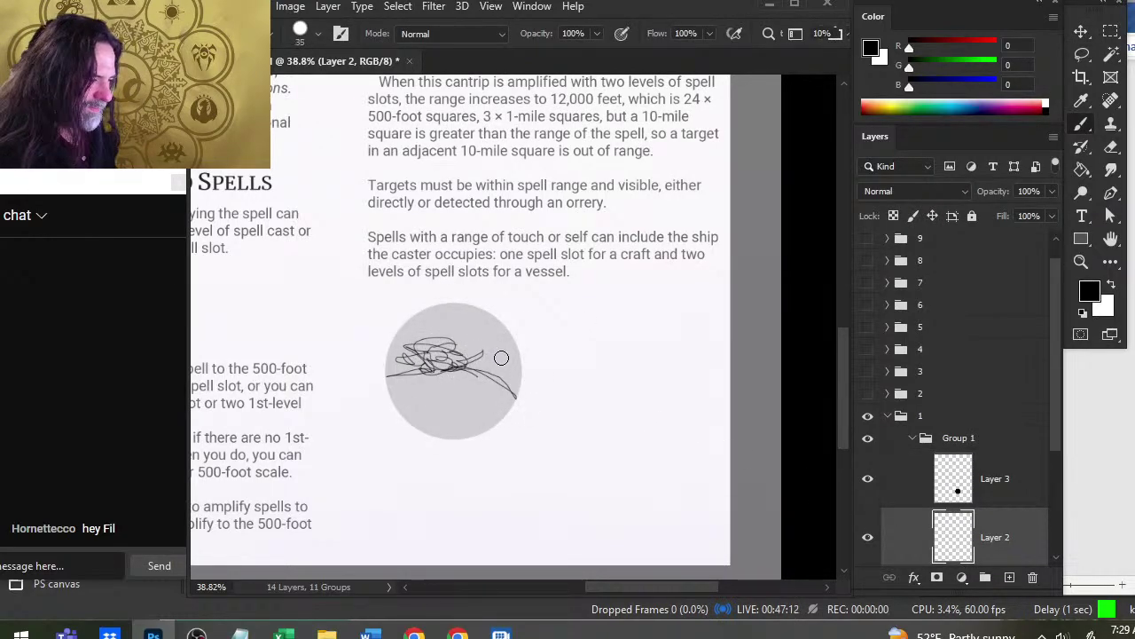
pyautogui.press('[')
pyautogui.press('[')
pyautogui.press('[')
pyautogui.press('[')
pyautogui.press('[')
pyautogui.press('[')
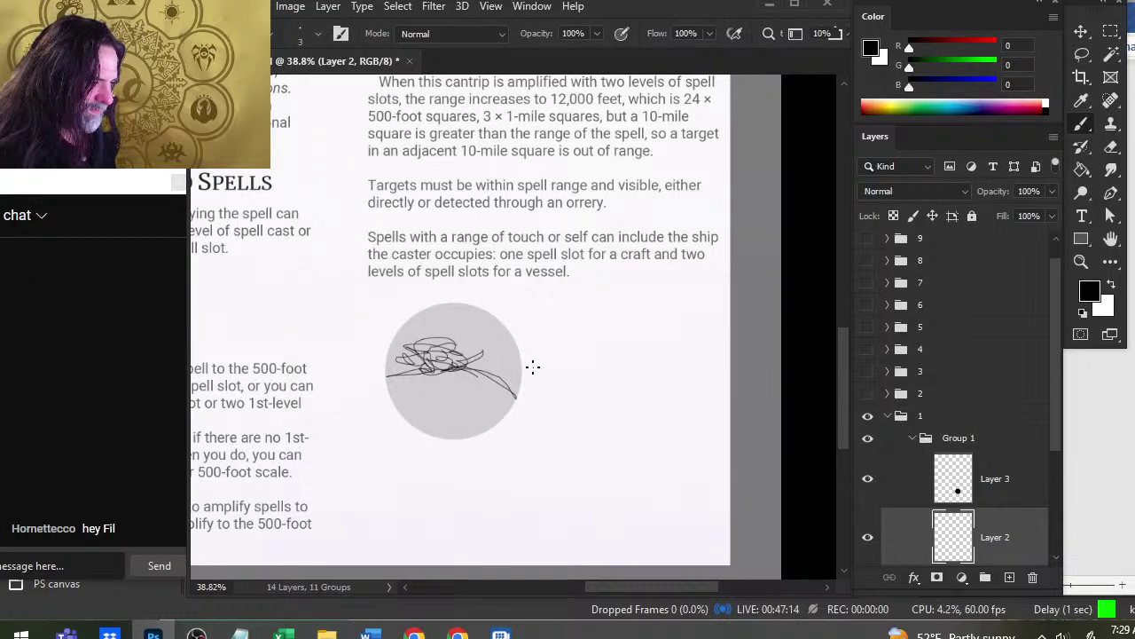
pyautogui.moveTo(526, 365); pyautogui.dragTo(612, 377)
pyautogui.hotkey('ctrl', 'z')
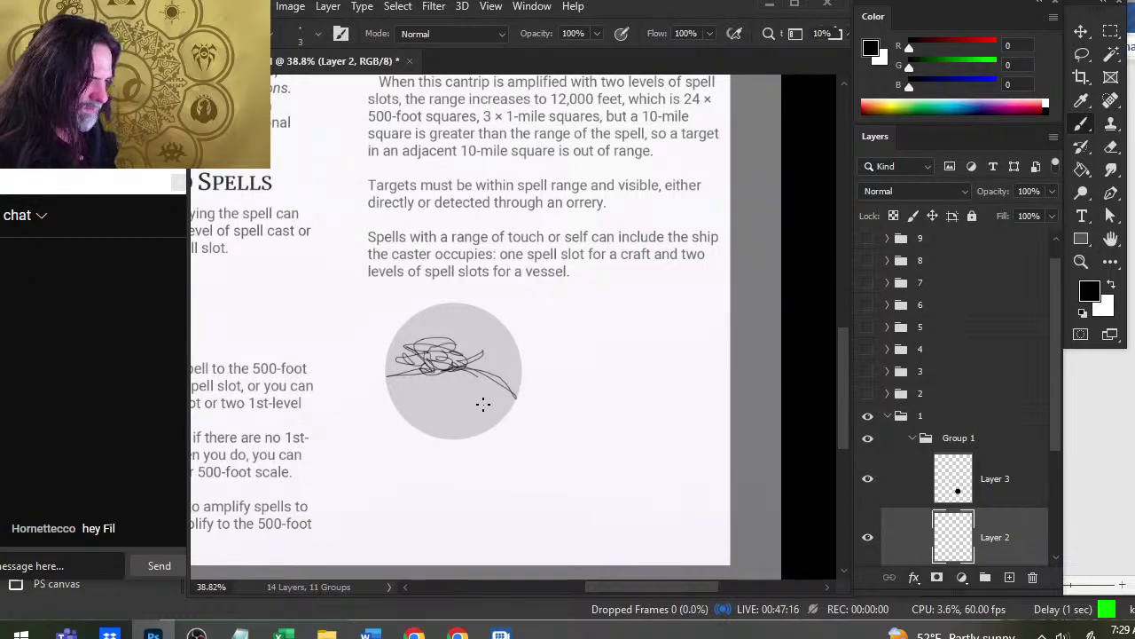
pyautogui.press('v')
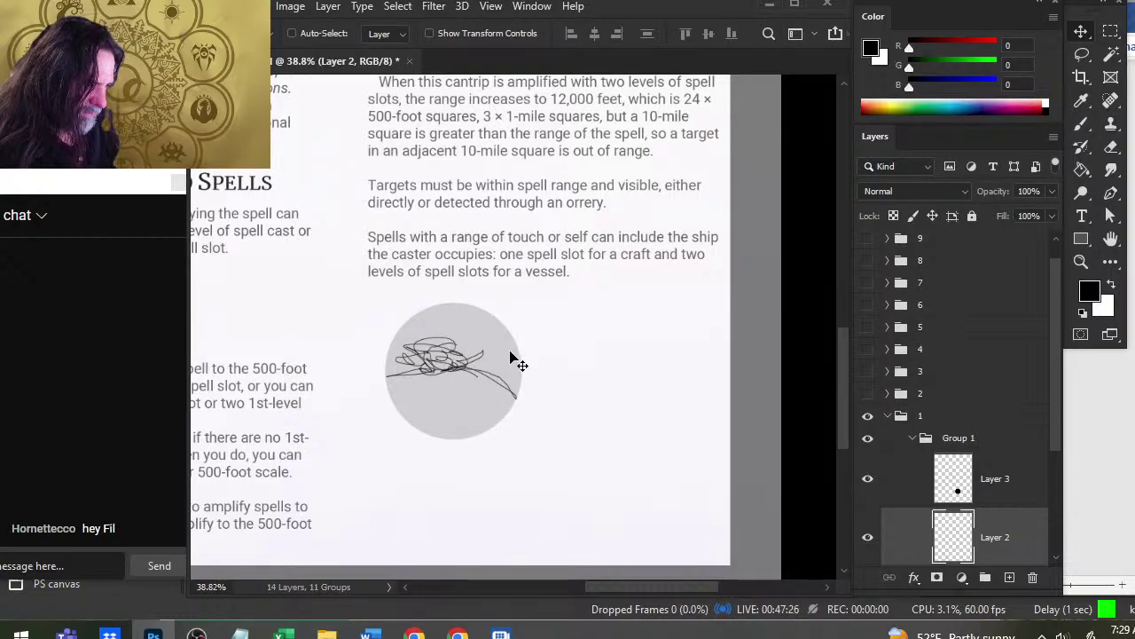
pyautogui.press('b')
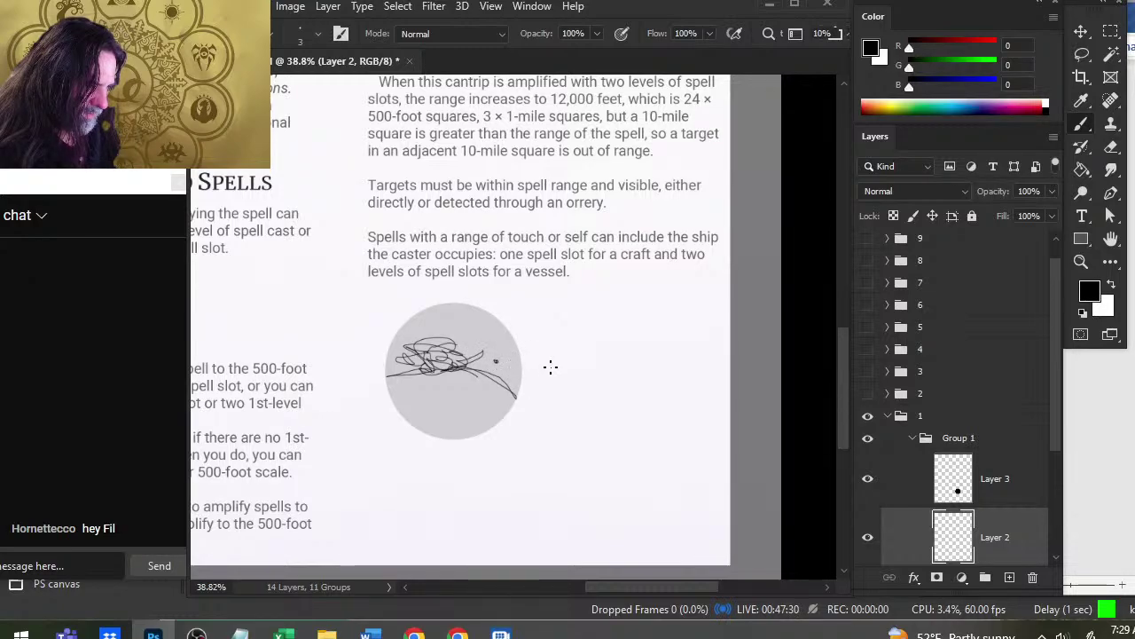
pyautogui.press('shift')
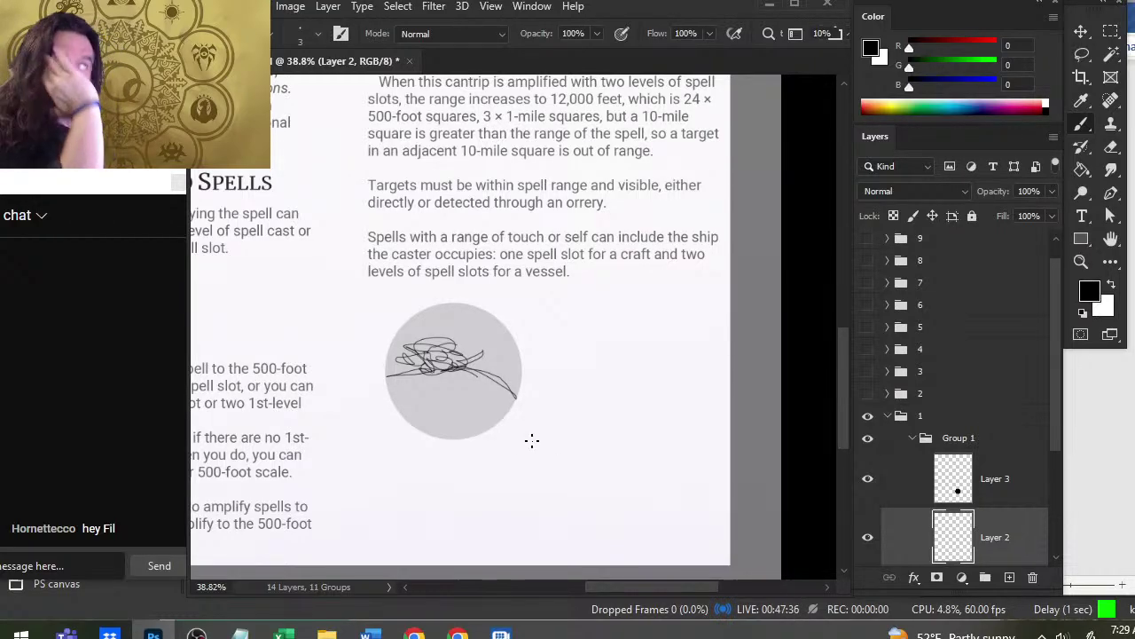
# - Sketch a small insect-like figure with a round end and several legs beside the grey circle on Layer 2
pyautogui.moveTo(1057, 403); pyautogui.dragTo(1065, 464)
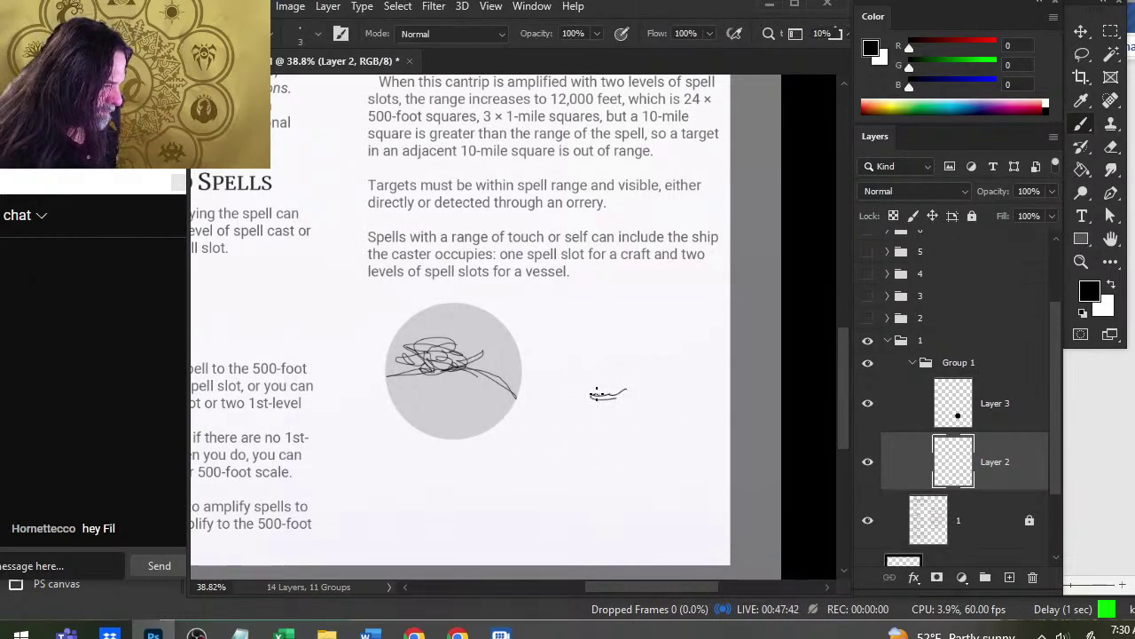
pyautogui.moveTo(597, 392)
pyautogui.mouseDown()
pyautogui.moveTo(614, 397)
pyautogui.moveTo(586, 399)
pyautogui.moveTo(637, 380)
pyautogui.moveTo(612, 399)
pyautogui.moveTo(541, 400)
pyautogui.mouseUp()
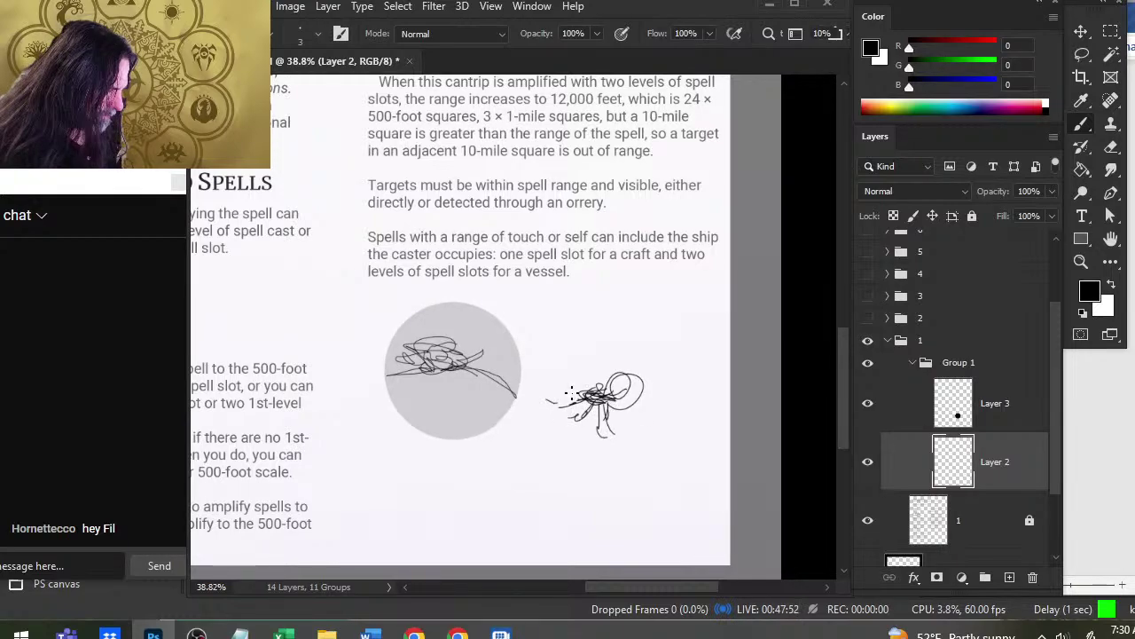
pyautogui.moveTo(571, 393); pyautogui.dragTo(582, 383)
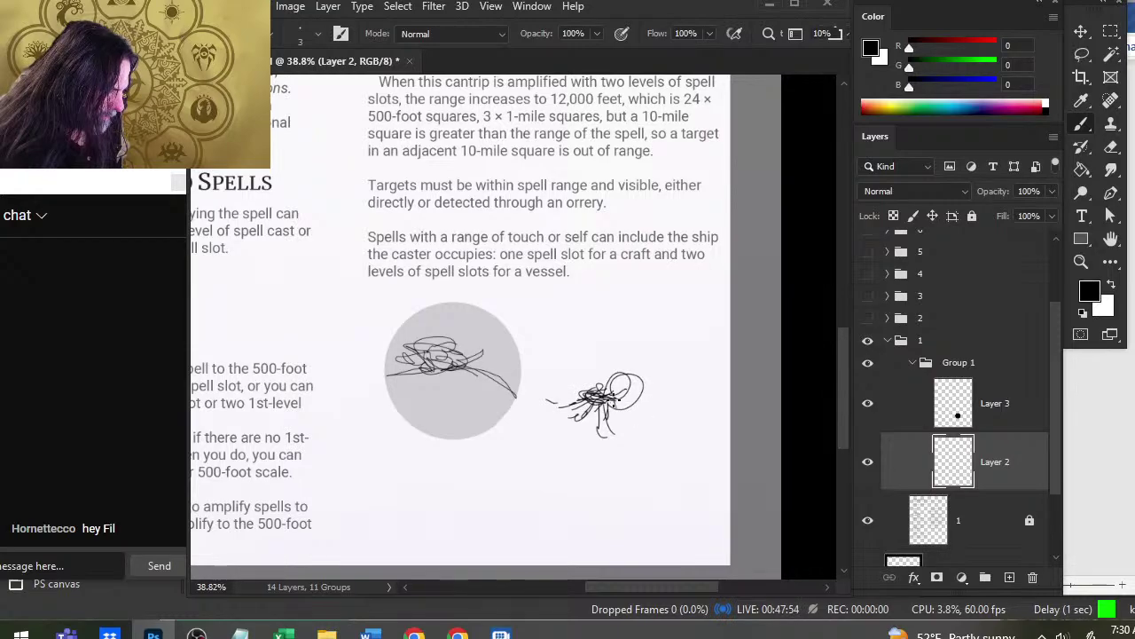
# - Erase the figure's round end, redraw it as a wider loop, and add loose strokes and legs around the body
pyautogui.press('e')
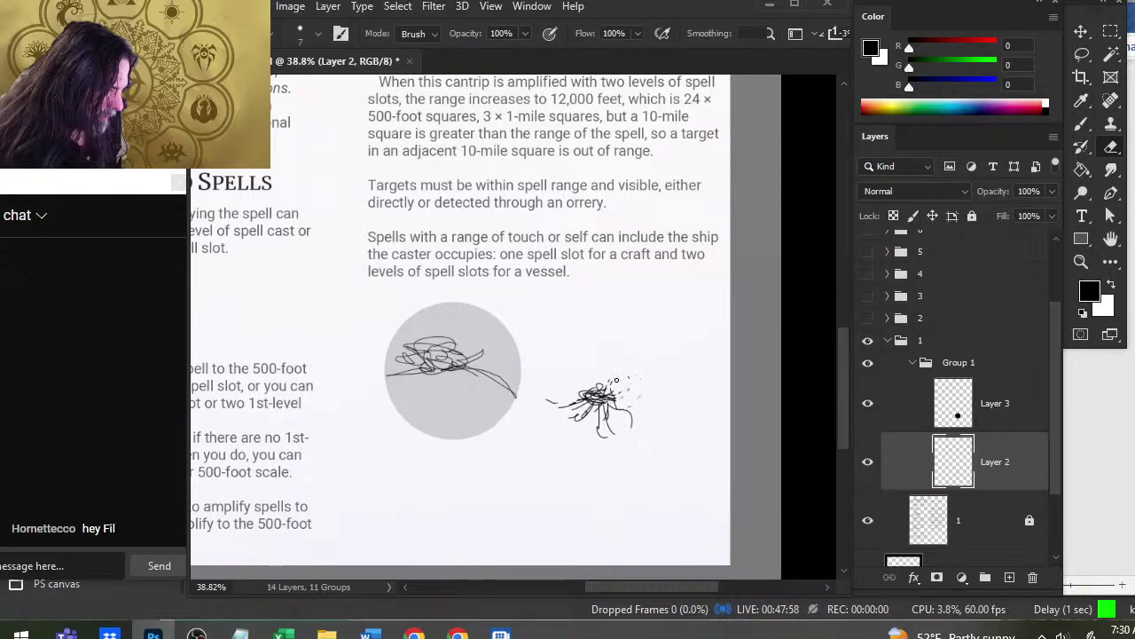
pyautogui.press('b')
pyautogui.moveTo(611, 383); pyautogui.dragTo(634, 391)
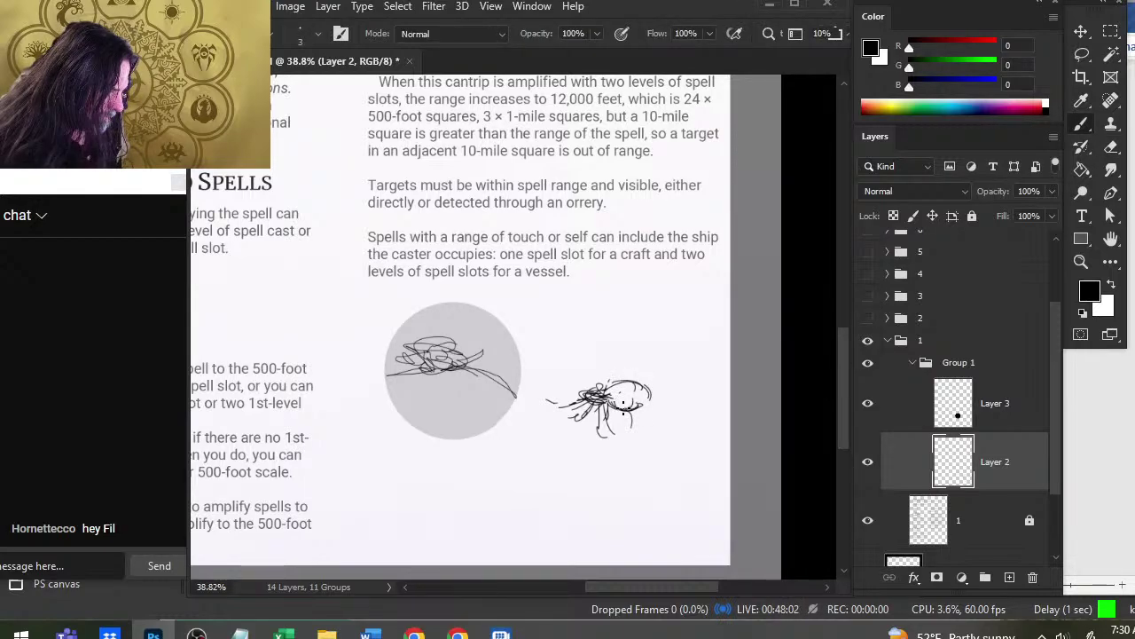
pyautogui.moveTo(605, 387); pyautogui.dragTo(580, 393)
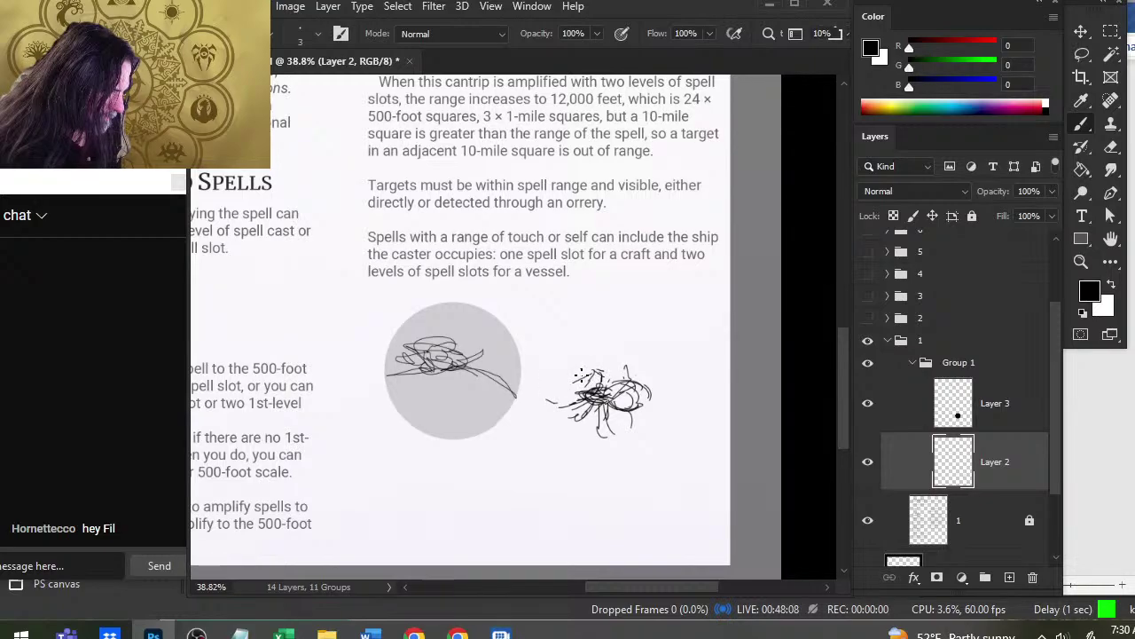
pyautogui.moveTo(581, 374)
pyautogui.mouseDown()
pyautogui.moveTo(561, 395)
pyautogui.moveTo(572, 401)
pyautogui.mouseUp()
pyautogui.moveTo(631, 370)
pyautogui.mouseDown()
pyautogui.moveTo(603, 427)
pyautogui.moveTo(637, 394)
pyautogui.moveTo(625, 424)
pyautogui.moveTo(594, 433)
pyautogui.mouseUp()
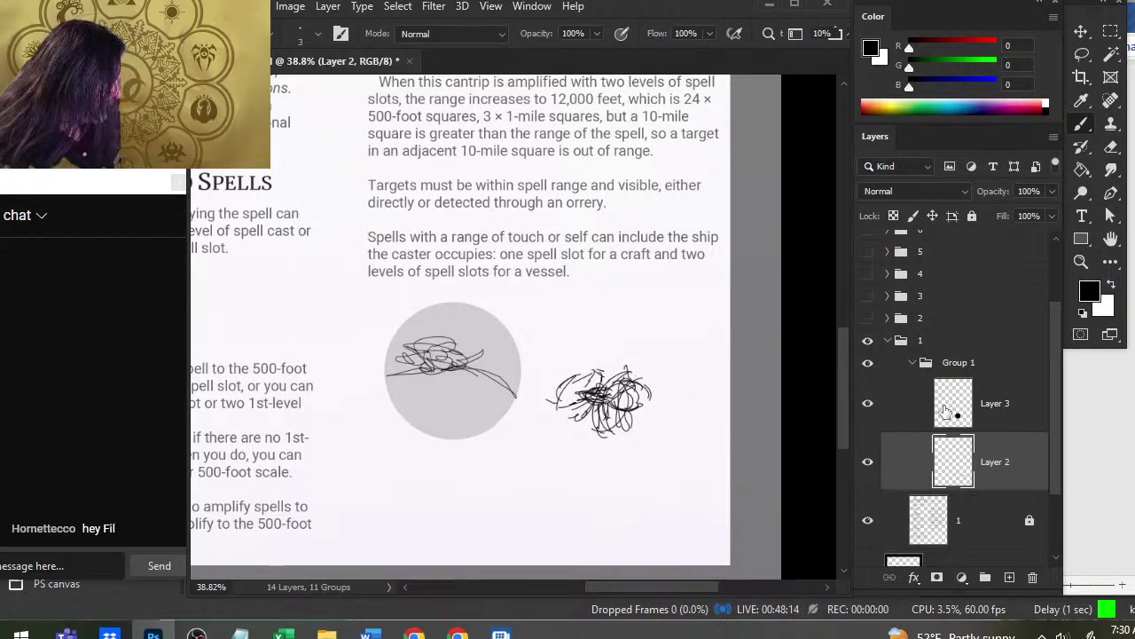
# - Add a layer above the sketch layer, enlarge the brush to 400, and stamp one black dot over the second scribble
pyautogui.click(1009, 577)
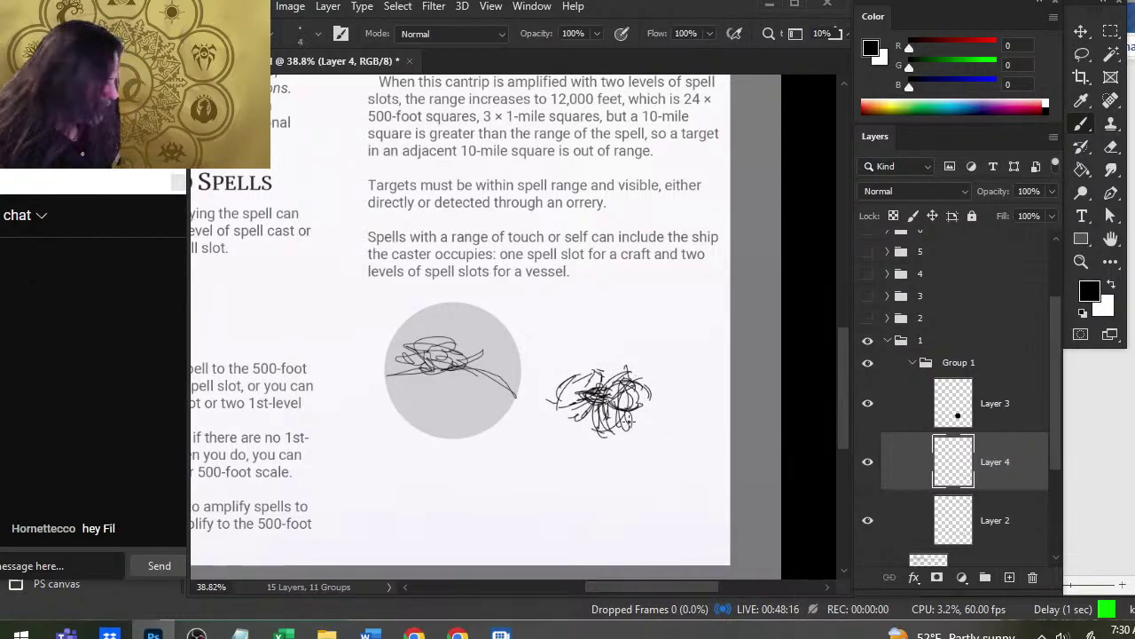
pyautogui.press(']')
pyautogui.press(']')
pyautogui.press(']')
pyautogui.press(']')
pyautogui.press(']')
pyautogui.press(']')
pyautogui.press(']')
pyautogui.press(']')
pyautogui.press(']')
pyautogui.press(']')
pyautogui.press(']')
pyautogui.press(']')
pyautogui.press(']')
pyautogui.press(']')
pyautogui.press(']')
pyautogui.press(']')
pyautogui.press(']')
pyautogui.press(']')
pyautogui.press(']')
pyautogui.press(']')
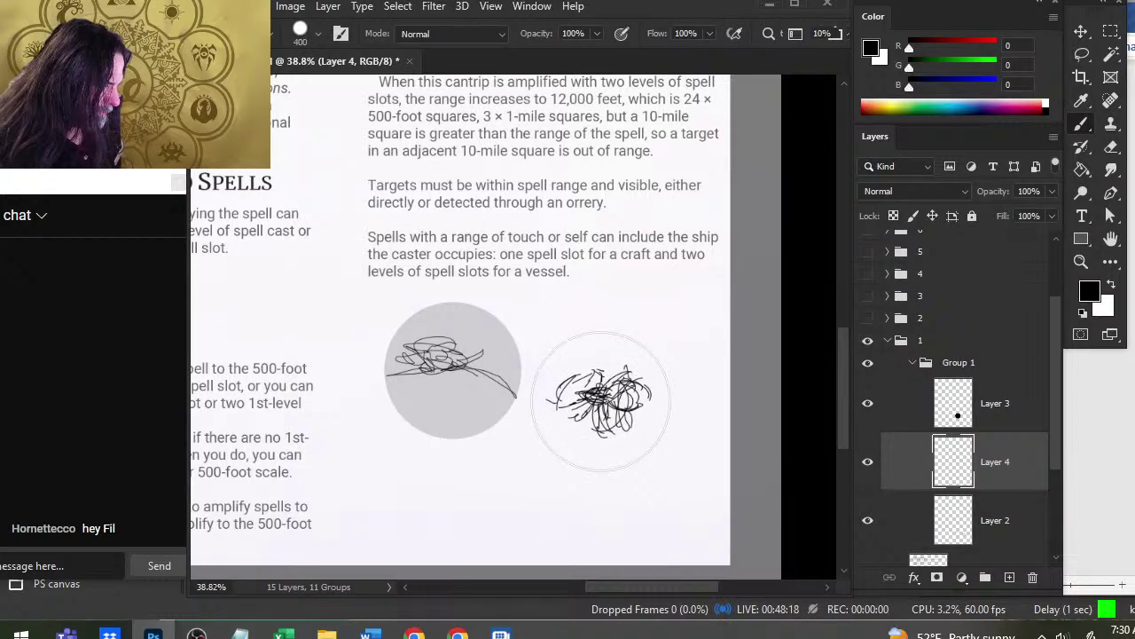
pyautogui.press(']')
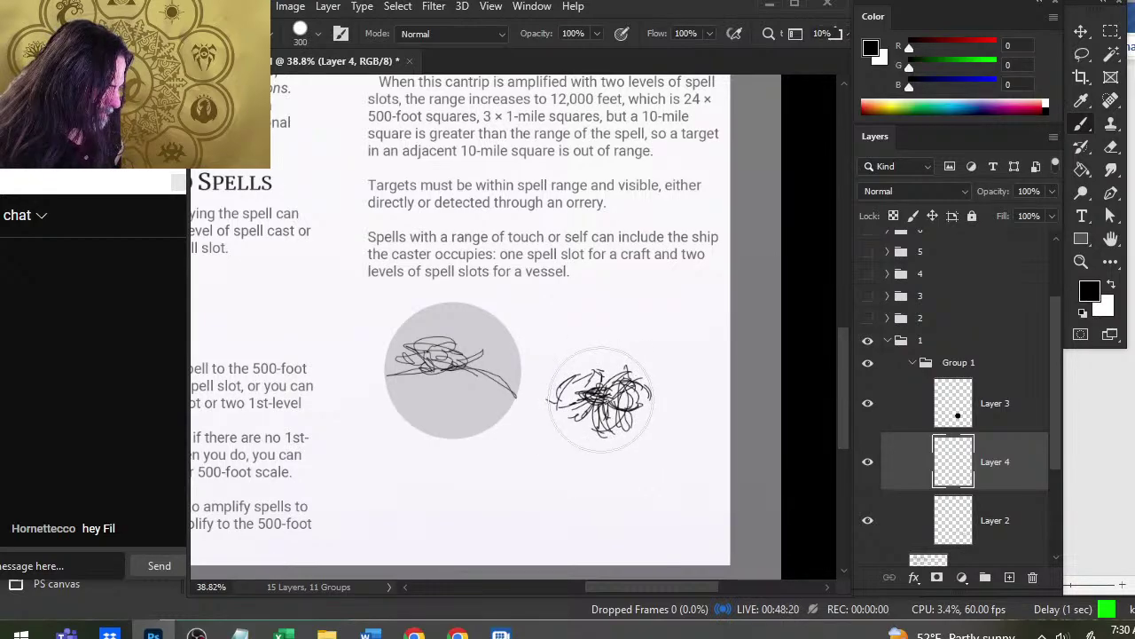
pyautogui.press(']')
pyautogui.click(603, 402)
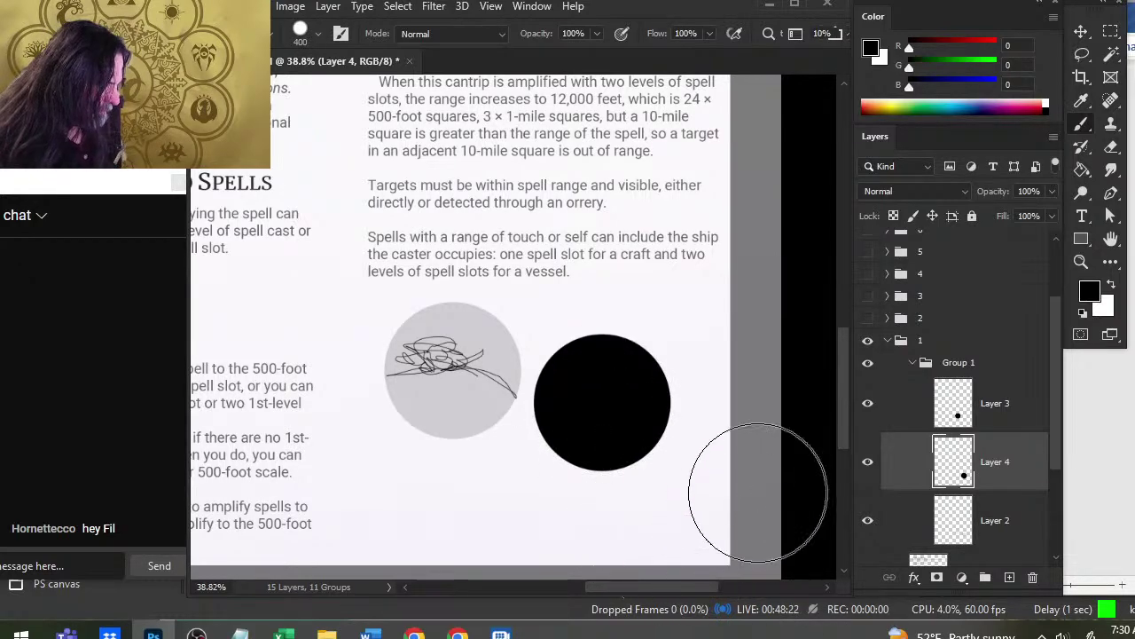
# - Set the opacity of both dot layers, Layer 3 and Layer 4, to 15%
pyautogui.click(1012, 422)
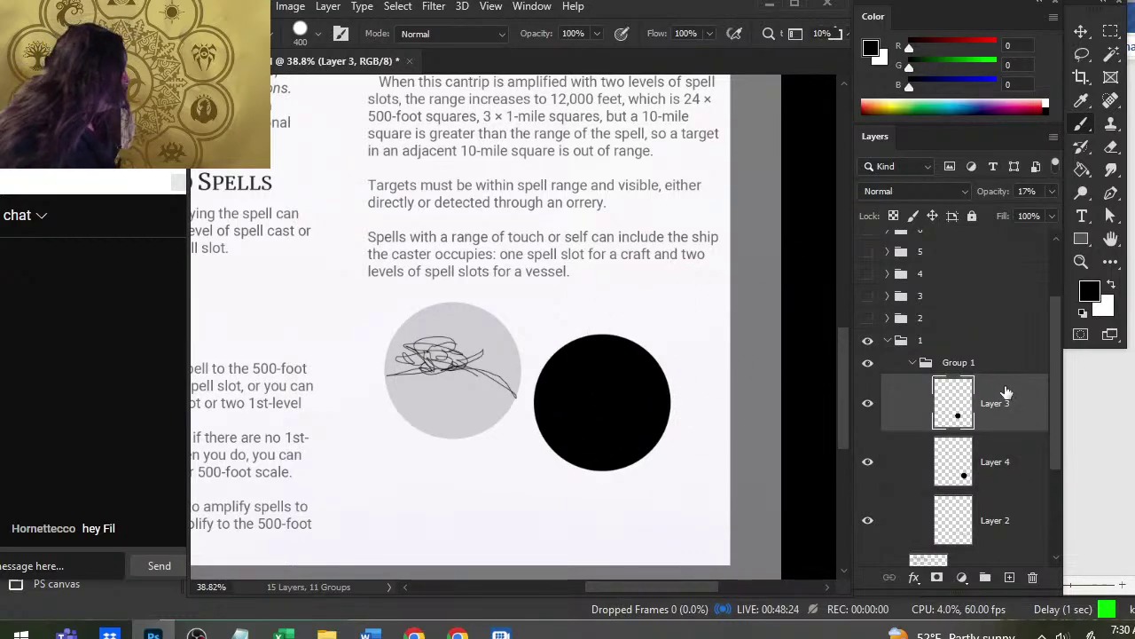
pyautogui.click(1041, 192)
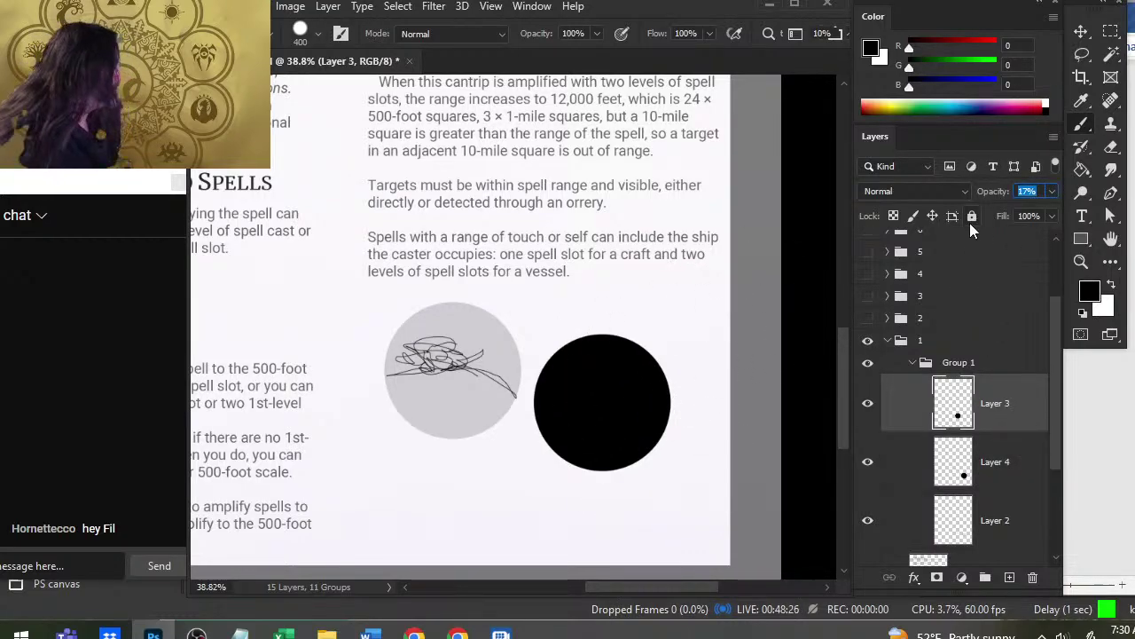
pyautogui.write('15')
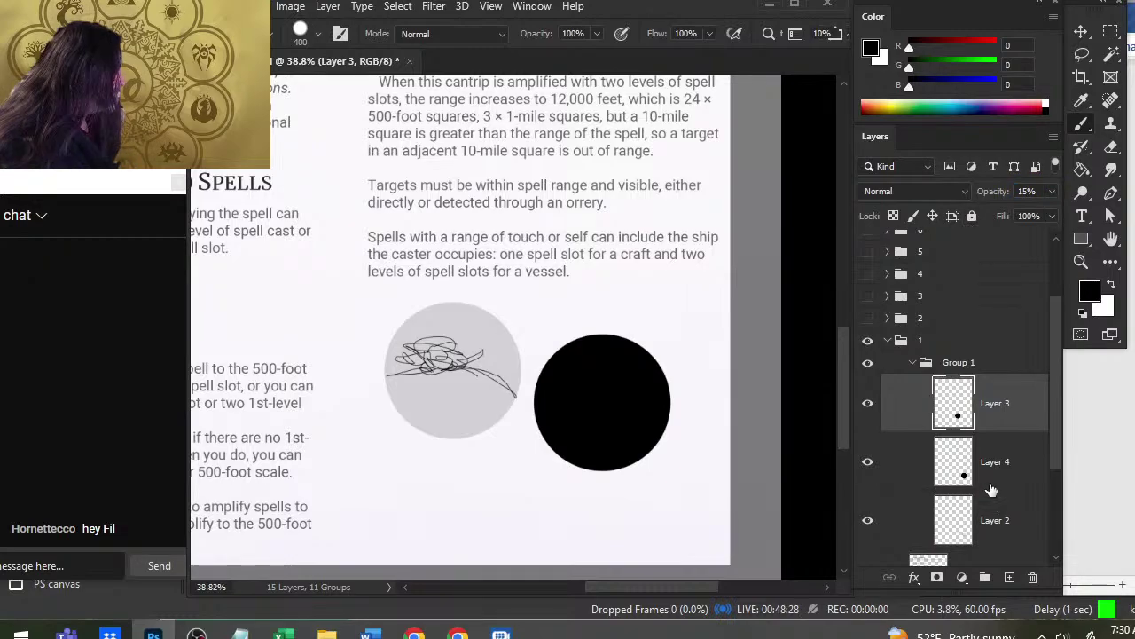
pyautogui.click(992, 486)
pyautogui.click(1036, 194)
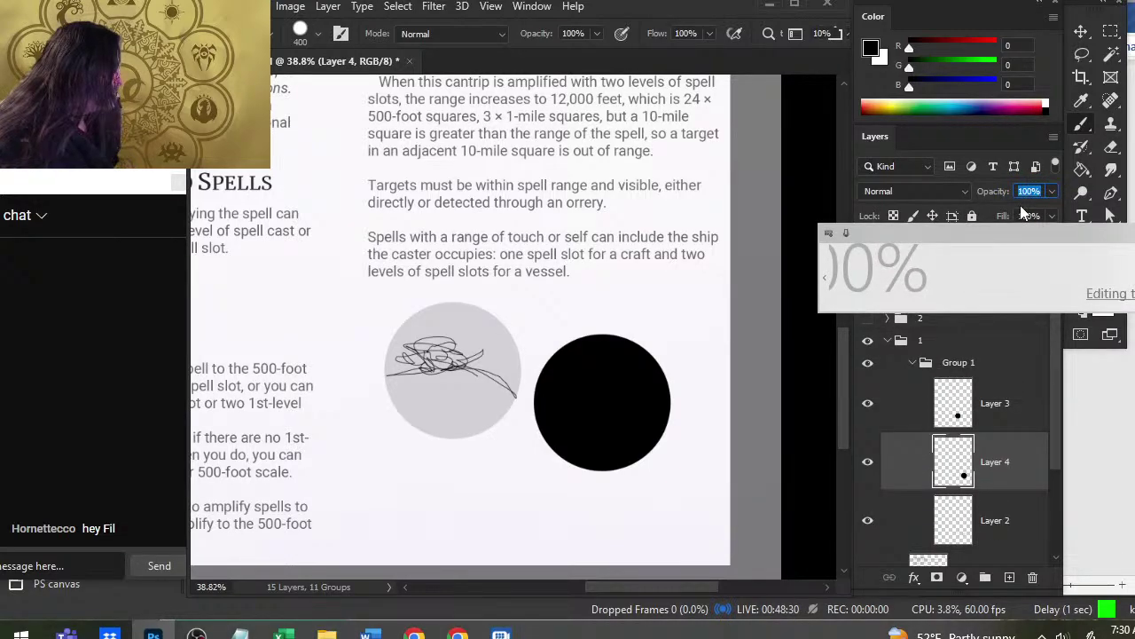
pyautogui.write('15')
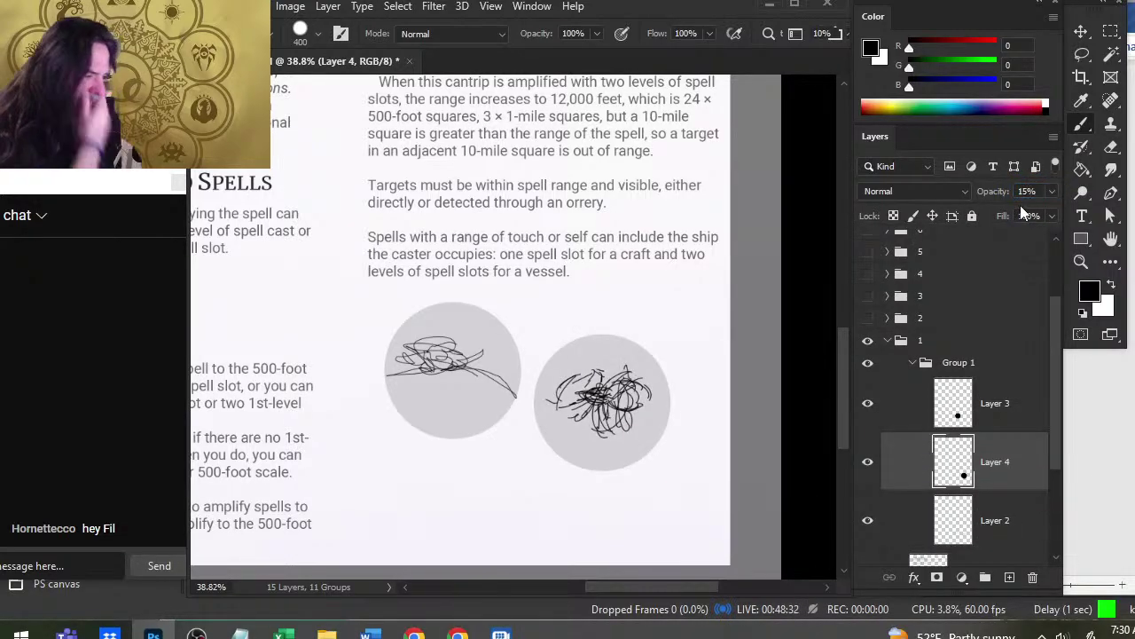
# - Lasso the second scribble on Layer 2 and enlarge it with Free Transform to span its grey circle
pyautogui.click(1000, 521)
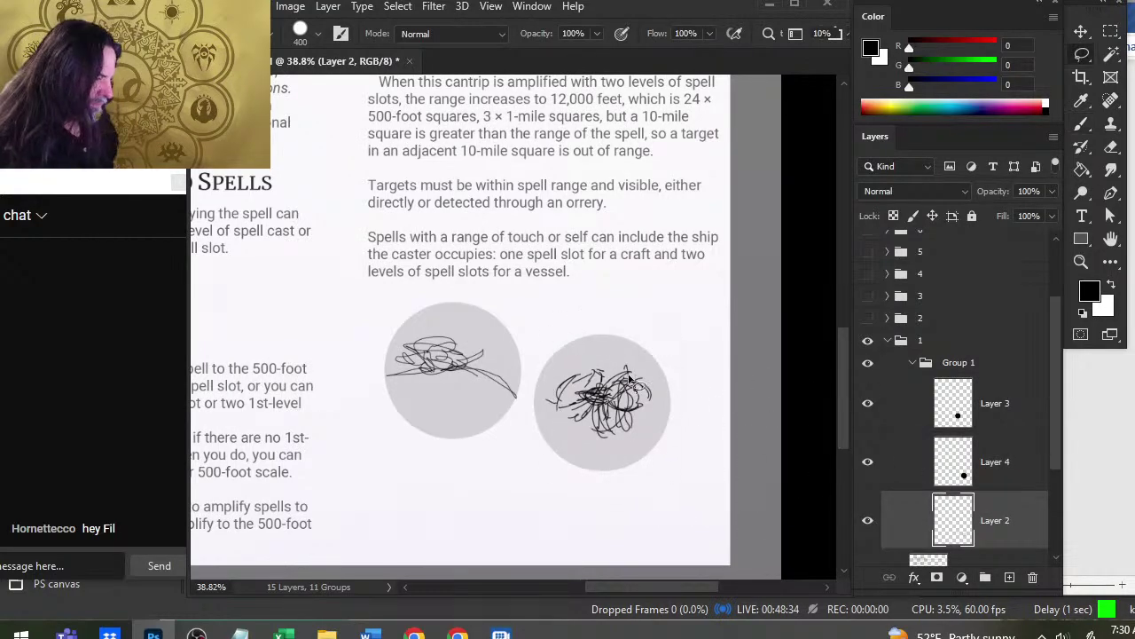
pyautogui.press('l')
pyautogui.moveTo(632, 354)
pyautogui.mouseDown()
pyautogui.moveTo(567, 345)
pyautogui.moveTo(651, 471)
pyautogui.moveTo(618, 318)
pyautogui.mouseUp()
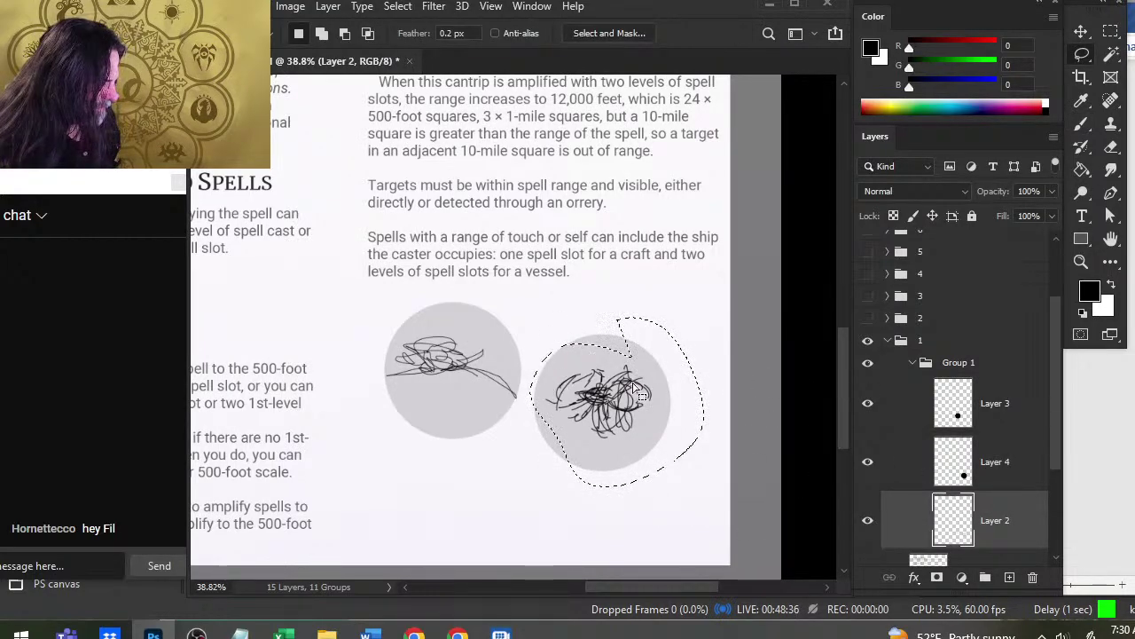
pyautogui.rightClick(593, 444)
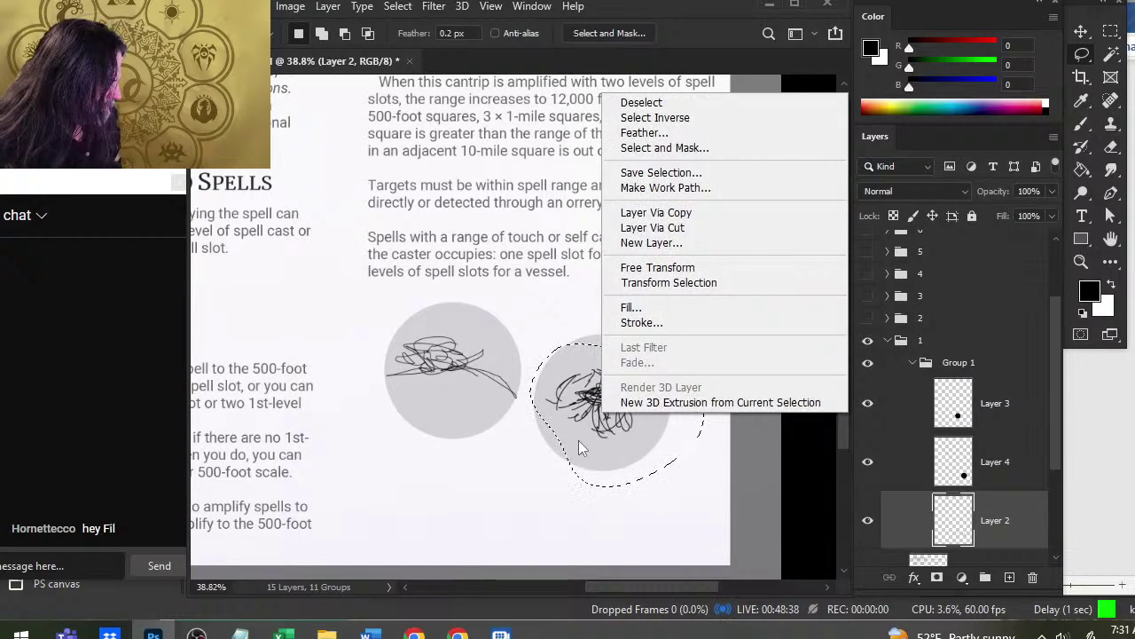
pyautogui.click(682, 268)
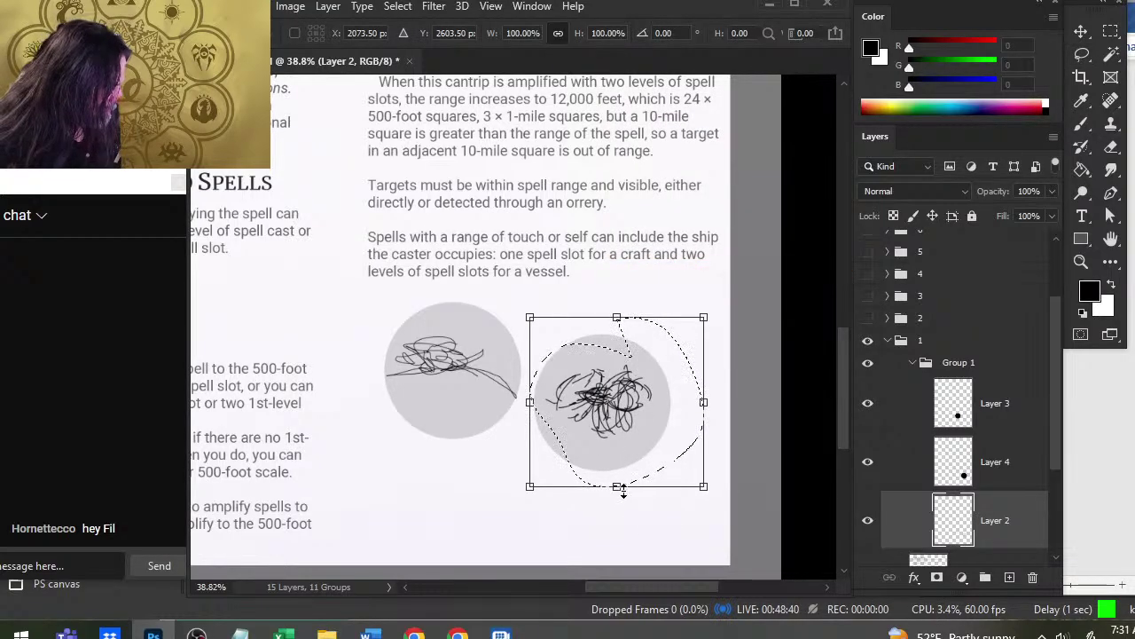
pyautogui.moveTo(618, 486); pyautogui.dragTo(647, 545)
pyautogui.moveTo(639, 427); pyautogui.dragTo(650, 406)
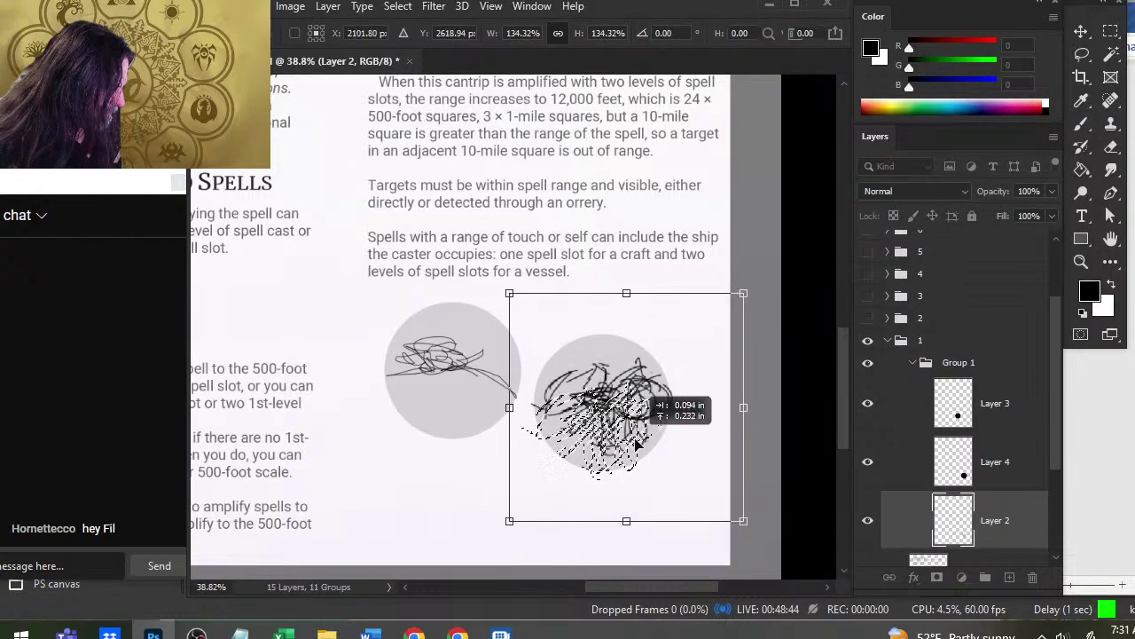
pyautogui.moveTo(508, 413); pyautogui.dragTo(515, 410)
pyautogui.press('Return')
# - Clear the selection, lasso the enlarged second scribble, and cut it onto a new layer of its own
pyautogui.press('l')
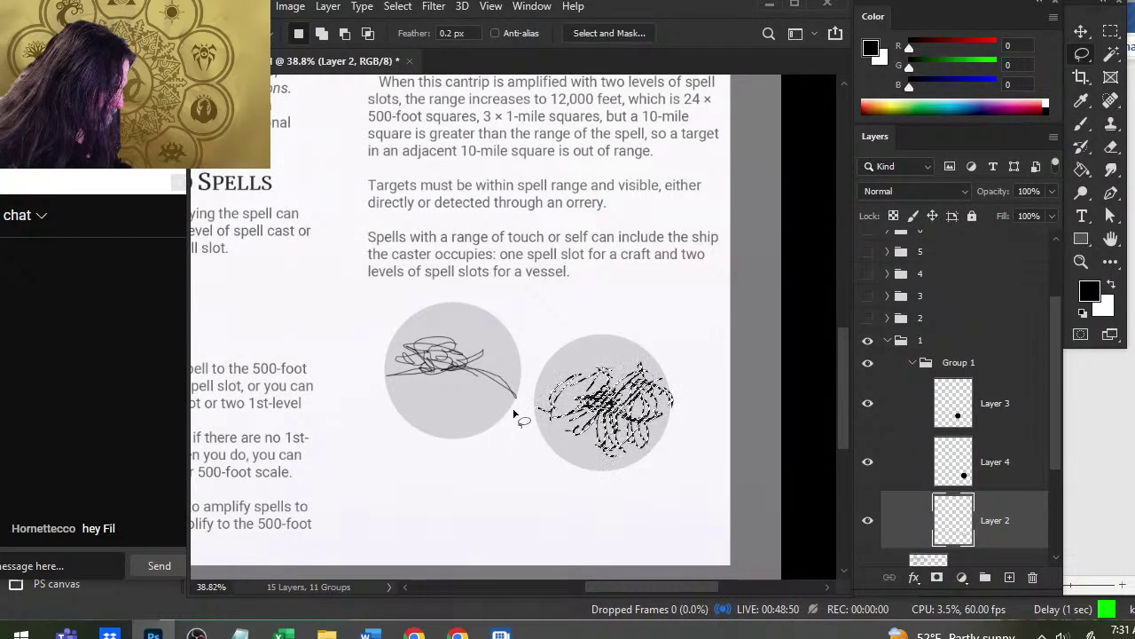
pyautogui.press('Return')
pyautogui.write('v')
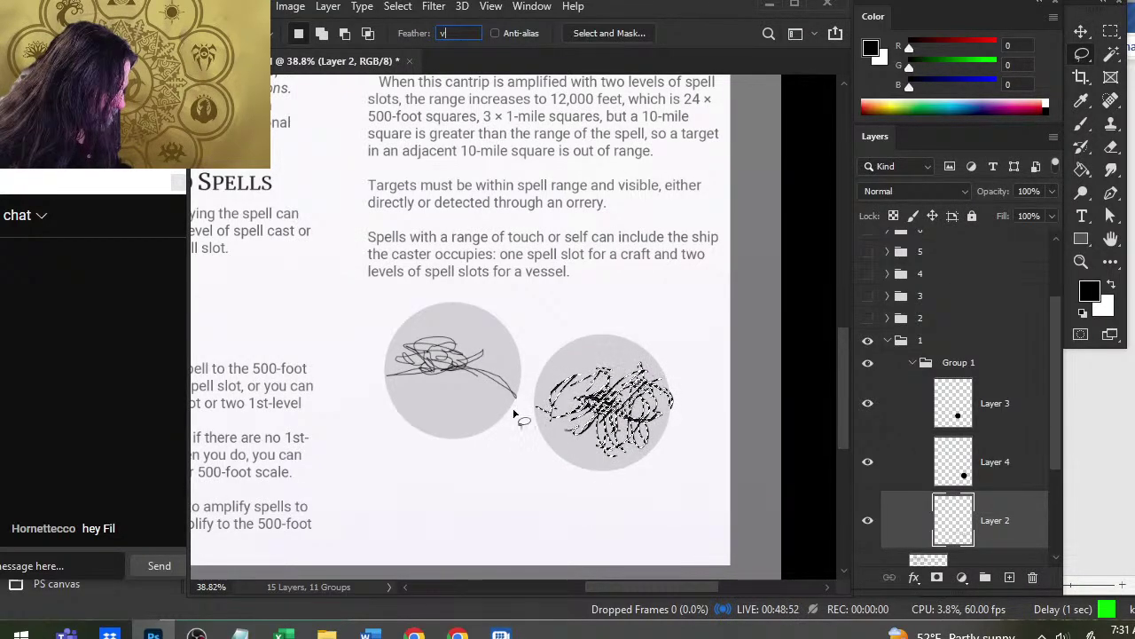
pyautogui.press('Return')
pyautogui.press('Return')
pyautogui.press('v')
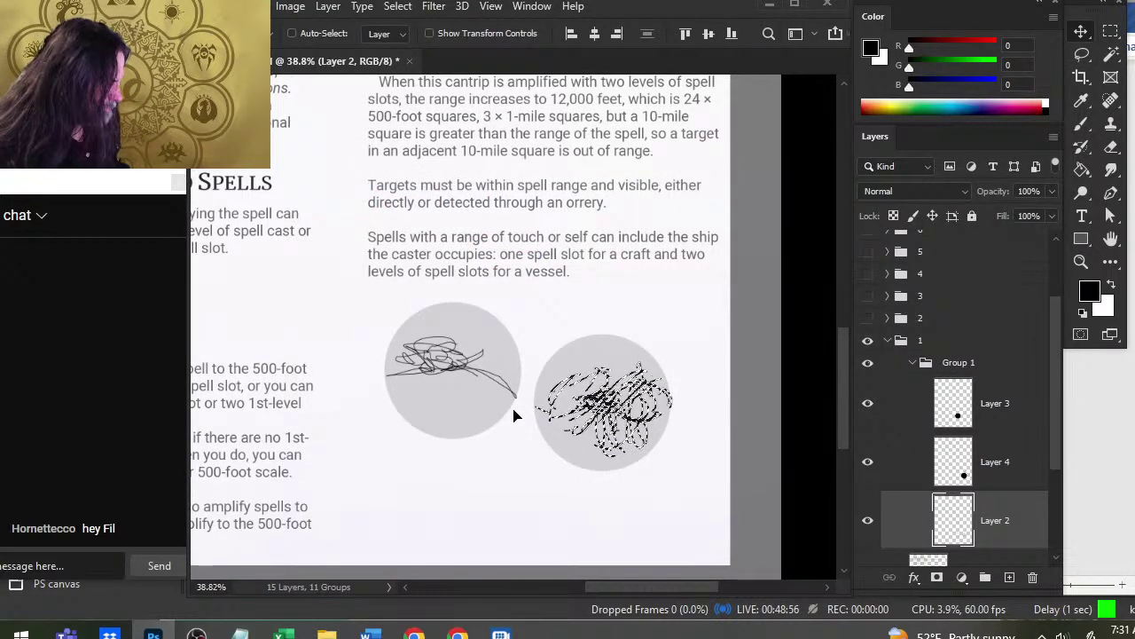
pyautogui.press('l')
pyautogui.click(658, 493)
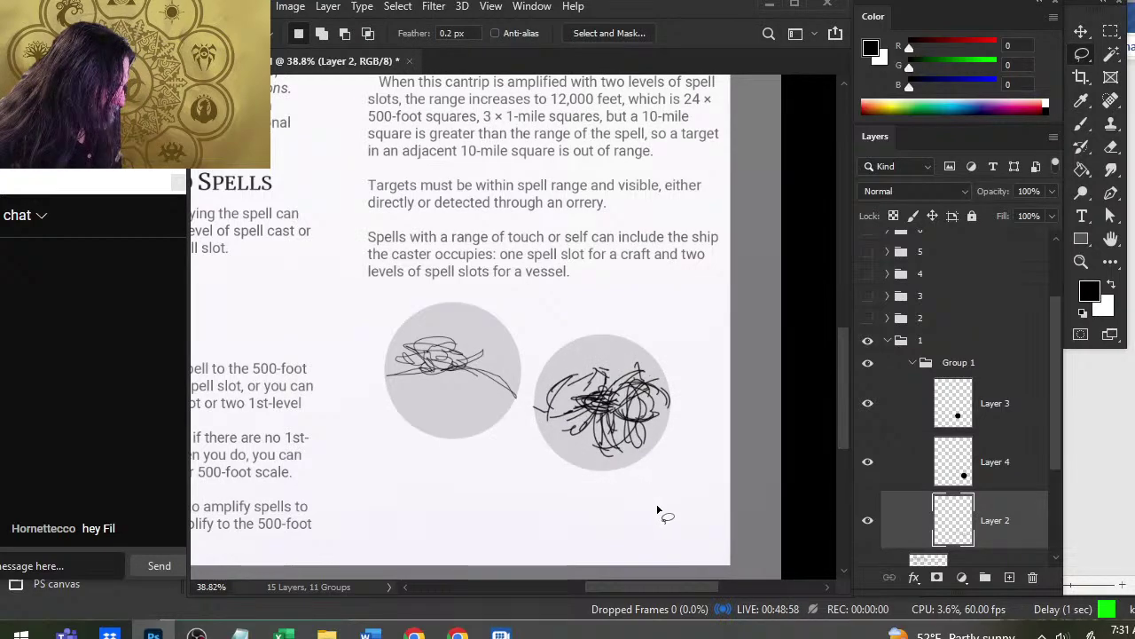
pyautogui.moveTo(623, 325)
pyautogui.mouseDown()
pyautogui.moveTo(603, 311)
pyautogui.moveTo(530, 372)
pyautogui.moveTo(717, 470)
pyautogui.moveTo(718, 339)
pyautogui.mouseUp()
pyautogui.hotkey('ctrl', 'shift', 'j')
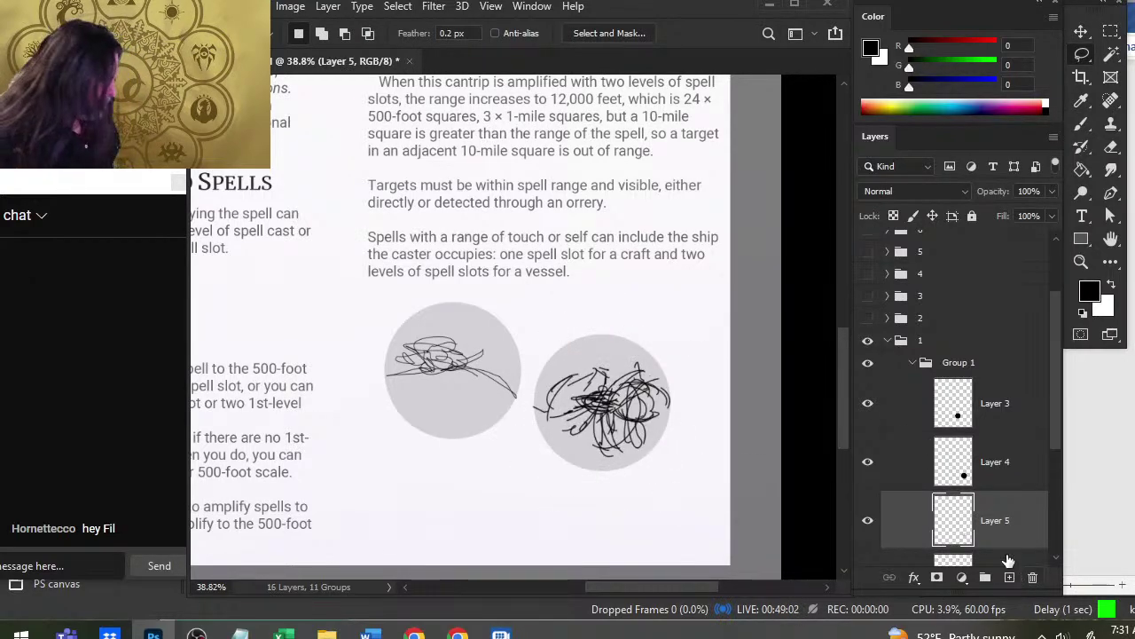
# - Stack Layer 5 beneath Layer 3 and try to move the two layers together down the page
pyautogui.moveTo(1009, 523)
pyautogui.mouseDown()
pyautogui.moveTo(1005, 402)
pyautogui.moveTo(1001, 439)
pyautogui.mouseUp()
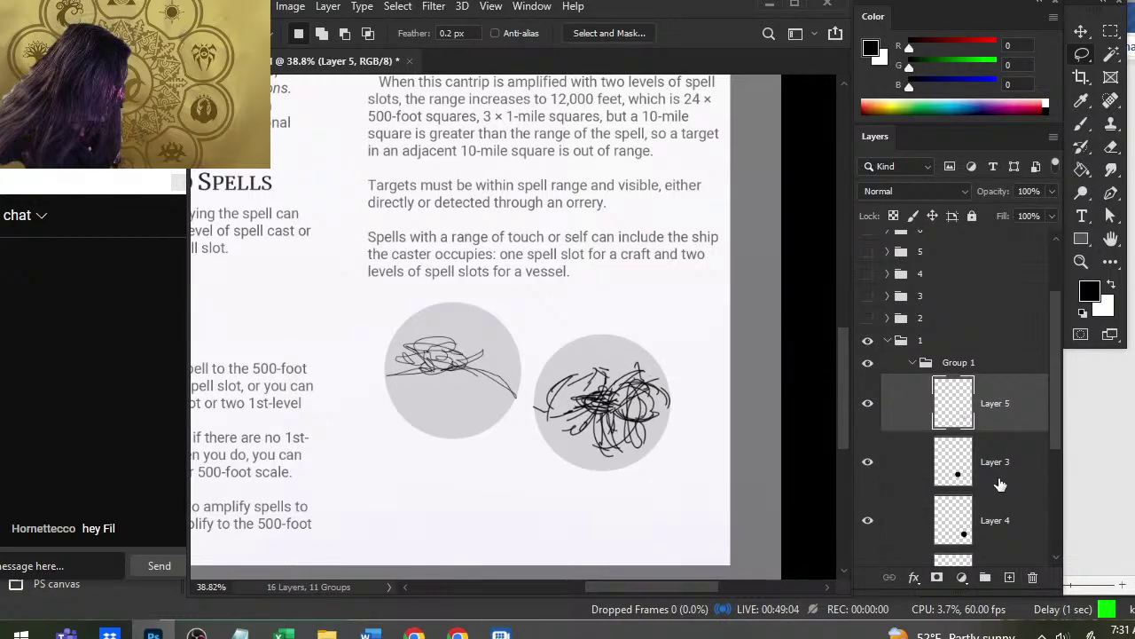
pyautogui.click(994, 390)
pyautogui.keyDown('ctrl'); pyautogui.click(1001, 484); pyautogui.keyUp('ctrl')
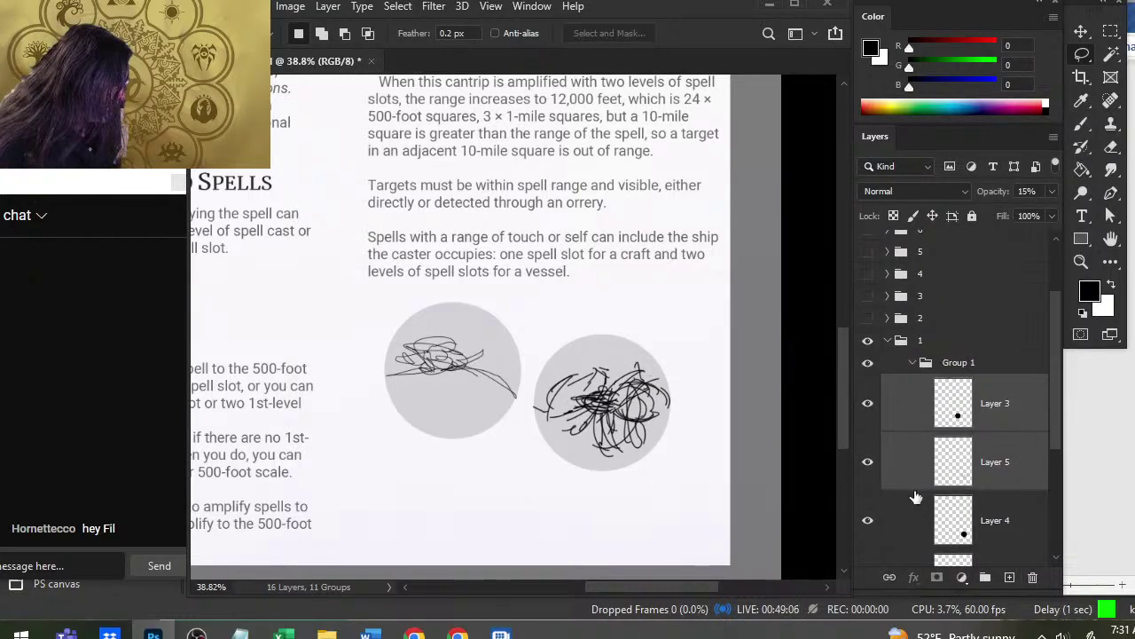
pyautogui.press('v')
pyautogui.moveTo(646, 442); pyautogui.dragTo(667, 490)
pyautogui.hotkey('ctrl', 'z')
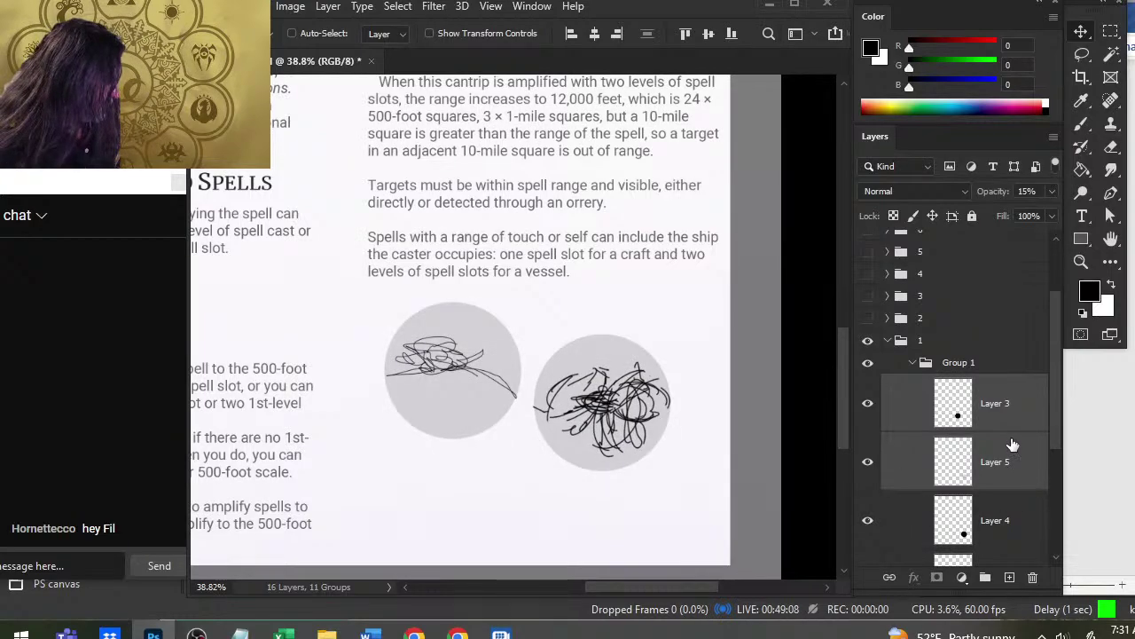
# - Reorder the dot layers so Layer 4 sits above Layer 5, and move both layers together toward the page's lower-right corner
pyautogui.click(1013, 445)
pyautogui.moveTo(1009, 531); pyautogui.dragTo(982, 551)
pyautogui.click(1013, 464)
pyautogui.keyDown('ctrl'); pyautogui.click(1008, 417); pyautogui.keyUp('ctrl')
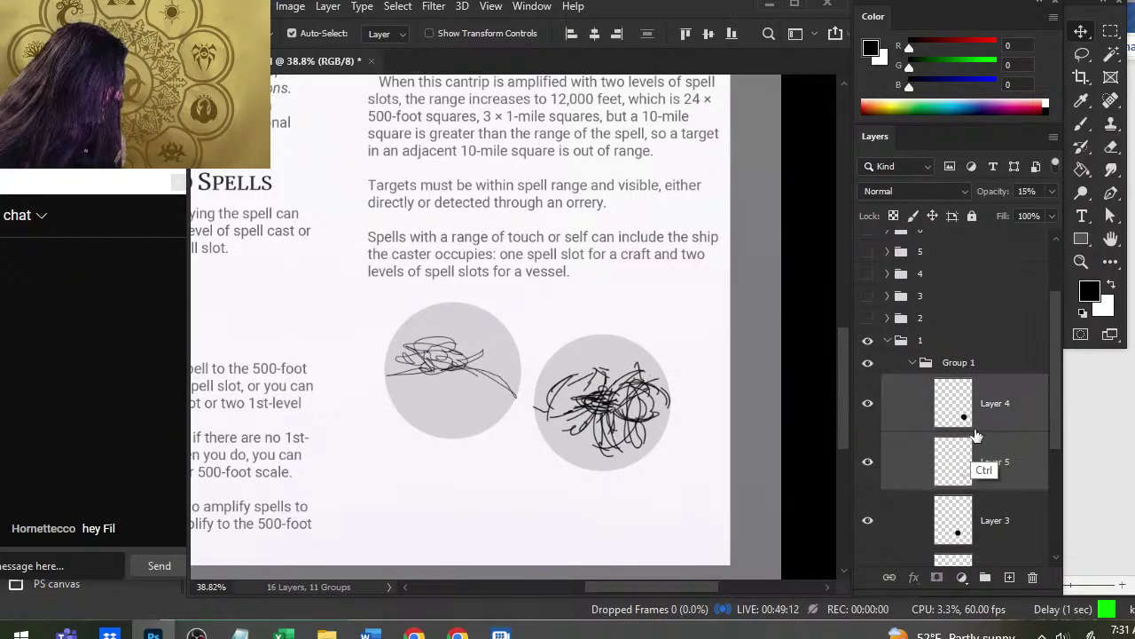
pyautogui.moveTo(637, 443)
pyautogui.mouseDown()
pyautogui.moveTo(657, 472)
pyautogui.moveTo(654, 375)
pyautogui.moveTo(659, 497)
pyautogui.mouseUp()
pyautogui.moveTo(709, 556); pyautogui.dragTo(712, 567)
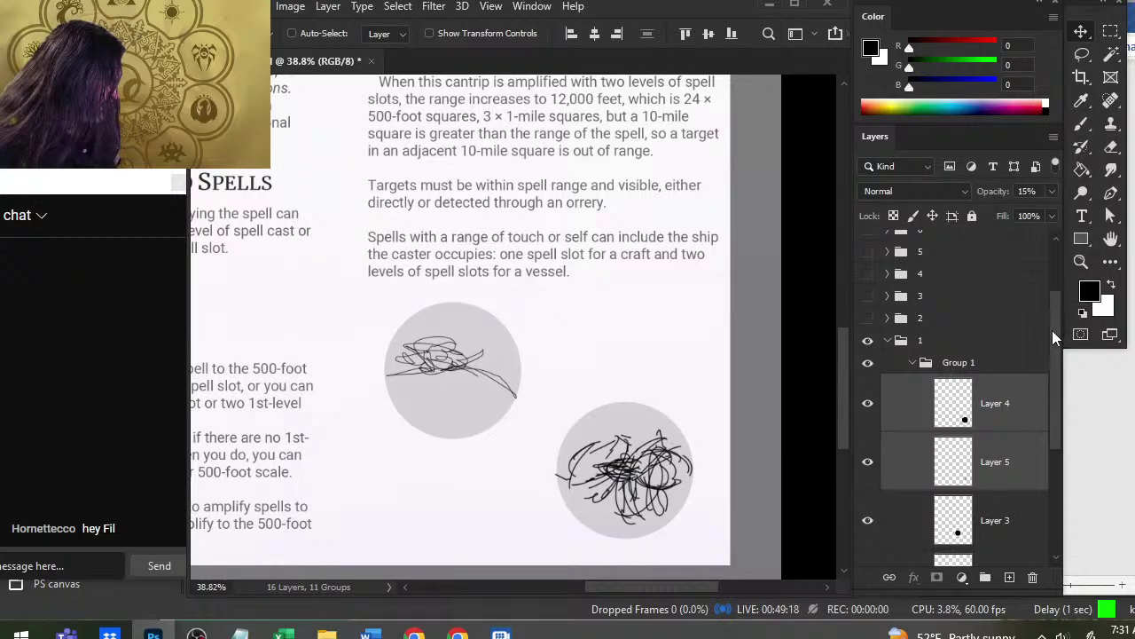
# - Add a new layer directly above Layer 3 and reduce the brush size to 4
pyautogui.moveTo(1052, 330); pyautogui.dragTo(1053, 408)
pyautogui.click(1012, 359)
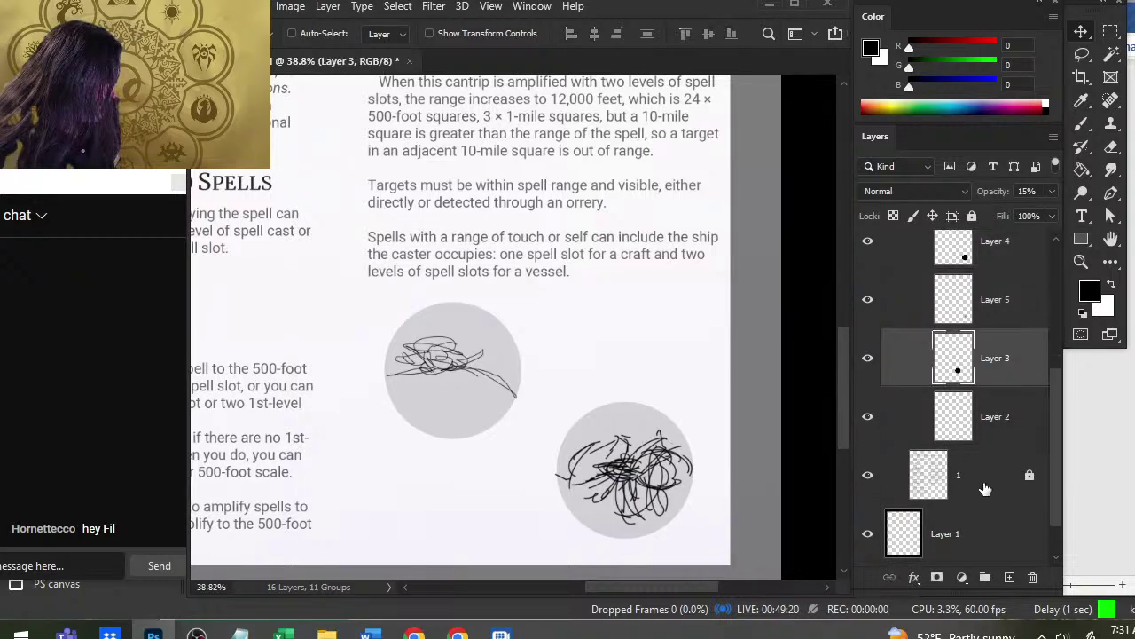
pyautogui.click(1009, 577)
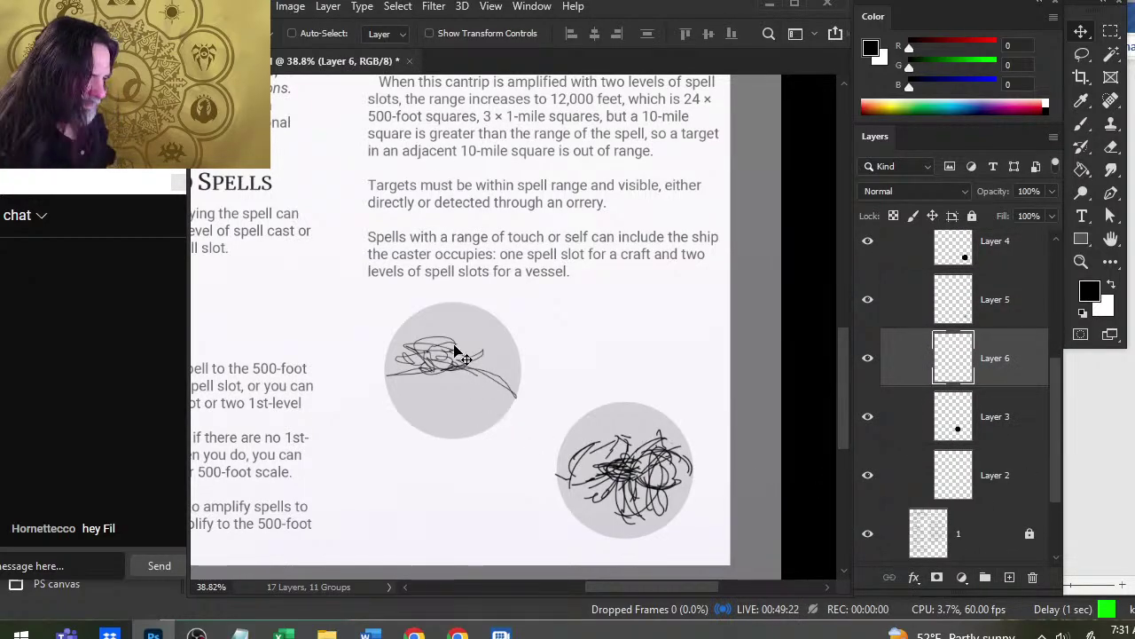
pyautogui.press('b')
pyautogui.press('[')
pyautogui.press('[')
pyautogui.press('[')
pyautogui.press('[')
pyautogui.press('[')
pyautogui.press('[')
pyautogui.press('[')
pyautogui.press('[')
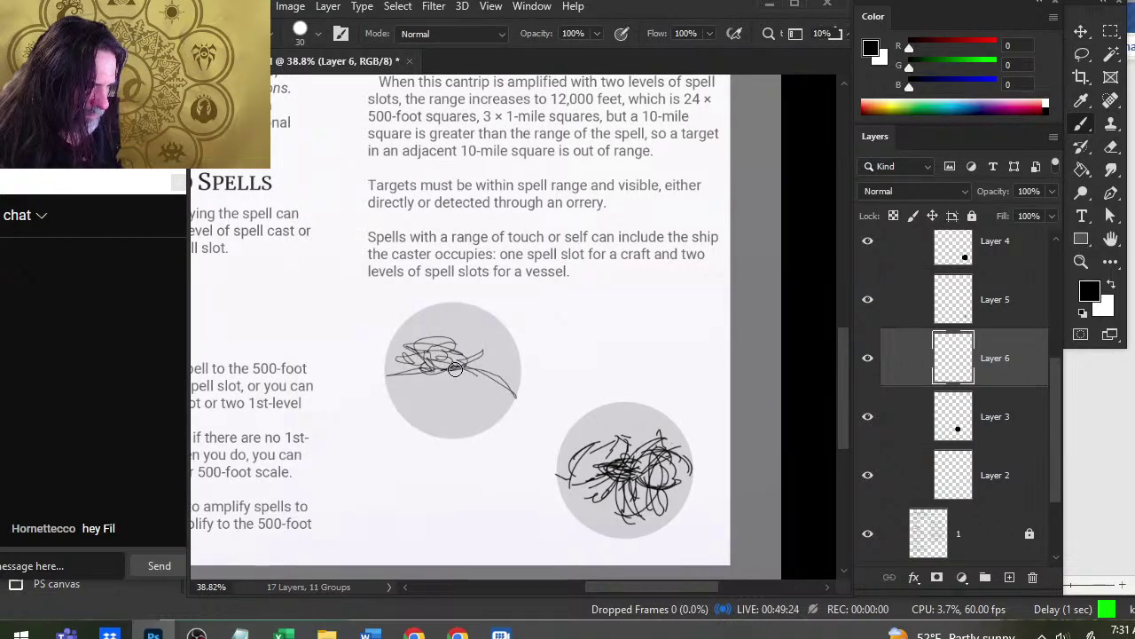
pyautogui.press('[')
pyautogui.press('[')
pyautogui.press('[')
pyautogui.press('[')
pyautogui.press('[')
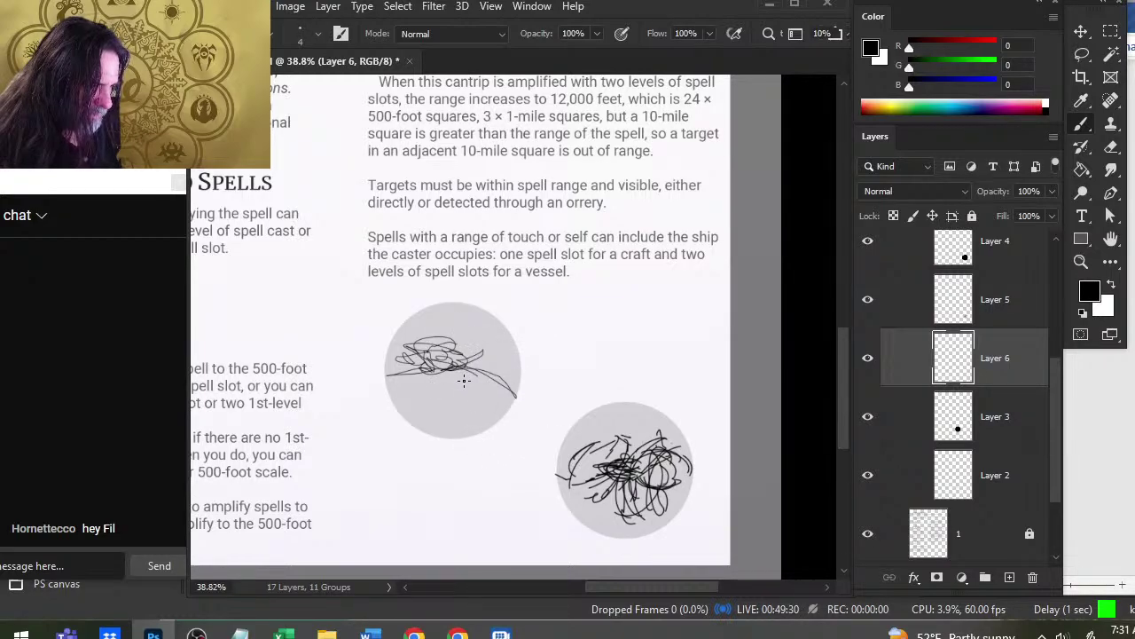
# - Draw long diagonal and horizontal lines with jagged ends from the first scribble around the second, plus a smaller jagged-ended cone inside them
pyautogui.keyDown('shift'); pyautogui.click(543, 531); pyautogui.keyUp('shift')
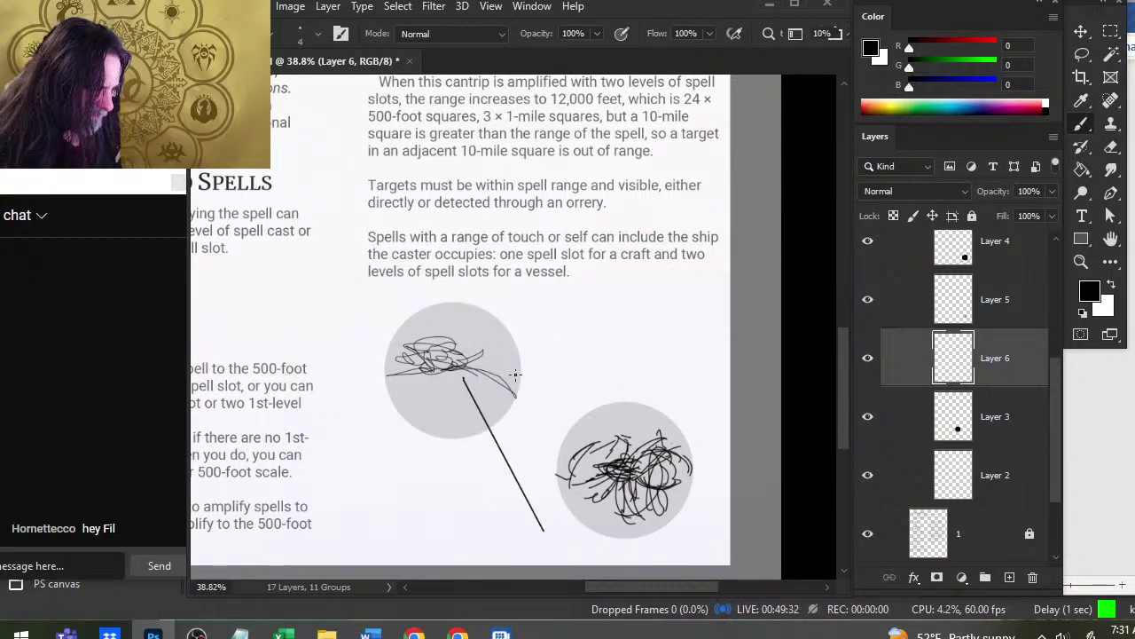
pyautogui.moveTo(489, 363)
pyautogui.mouseDown()
pyautogui.moveTo(647, 405)
pyautogui.moveTo(678, 399)
pyautogui.moveTo(663, 394)
pyautogui.moveTo(683, 415)
pyautogui.mouseUp()
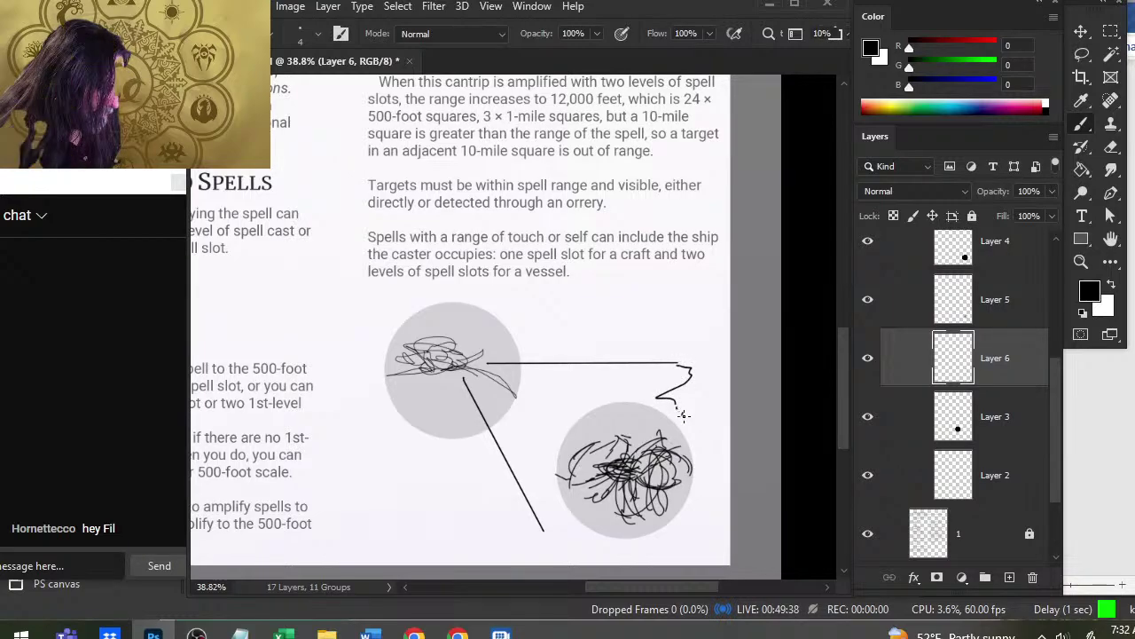
pyautogui.moveTo(542, 535); pyautogui.dragTo(606, 528)
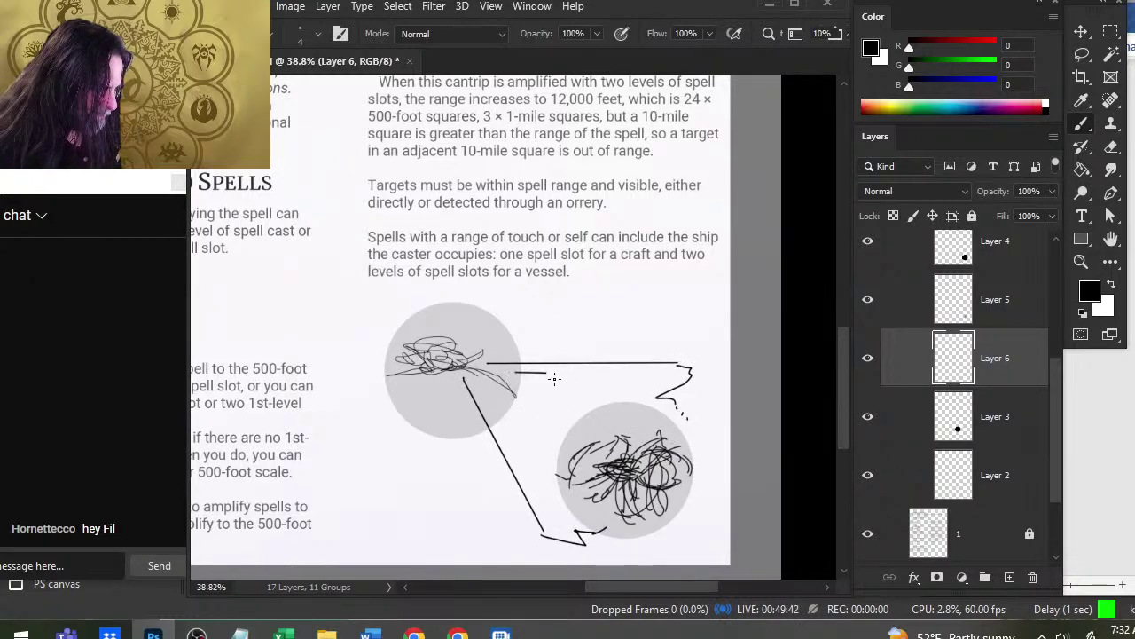
pyautogui.moveTo(485, 388); pyautogui.dragTo(515, 419)
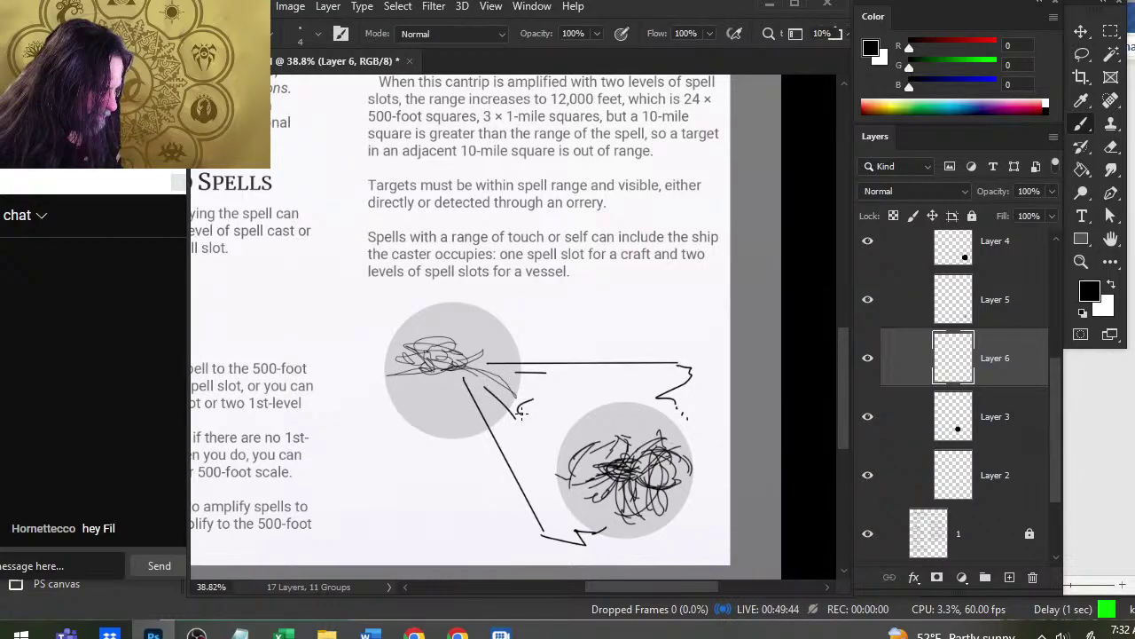
pyautogui.click(989, 466)
pyautogui.press('v')
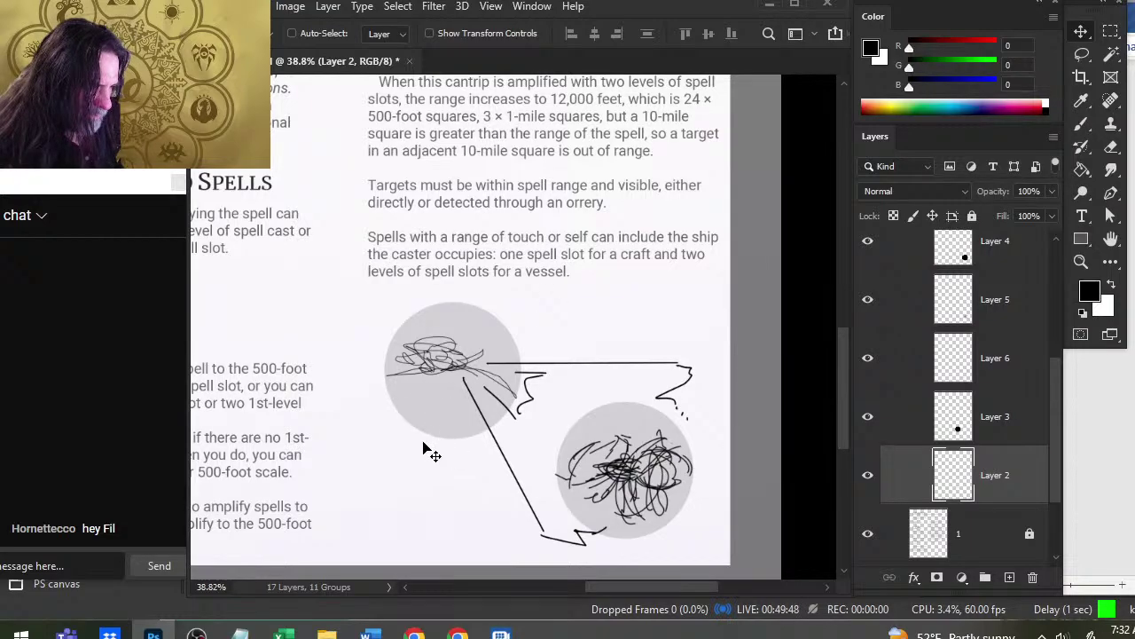
pyautogui.press('e')
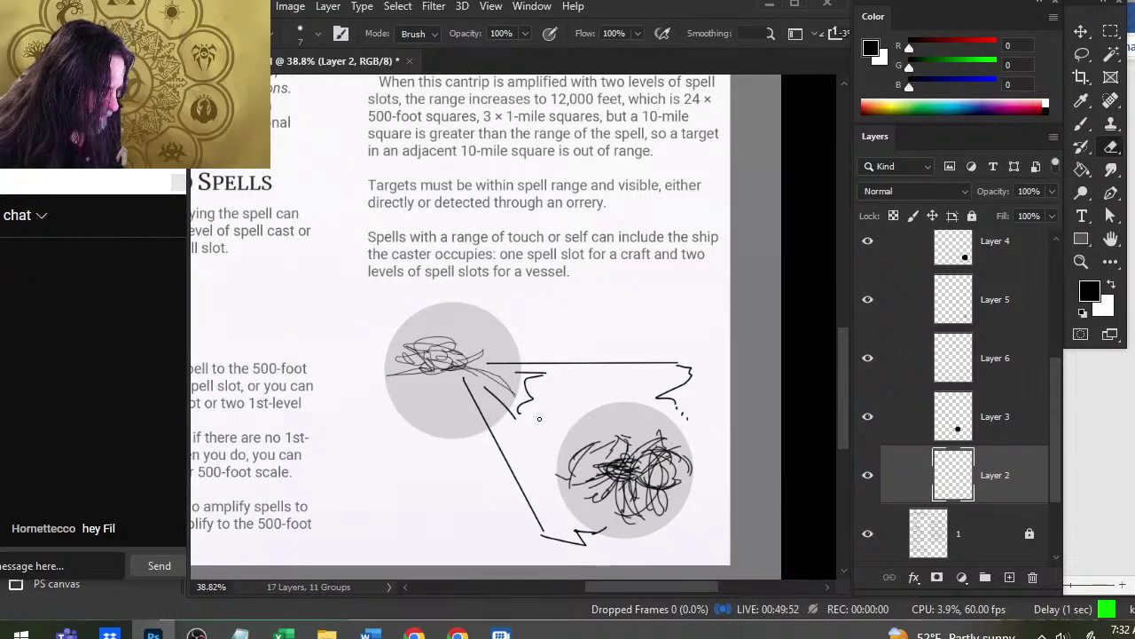
pyautogui.press('z')
pyautogui.moveTo(667, 442); pyautogui.dragTo(632, 465)
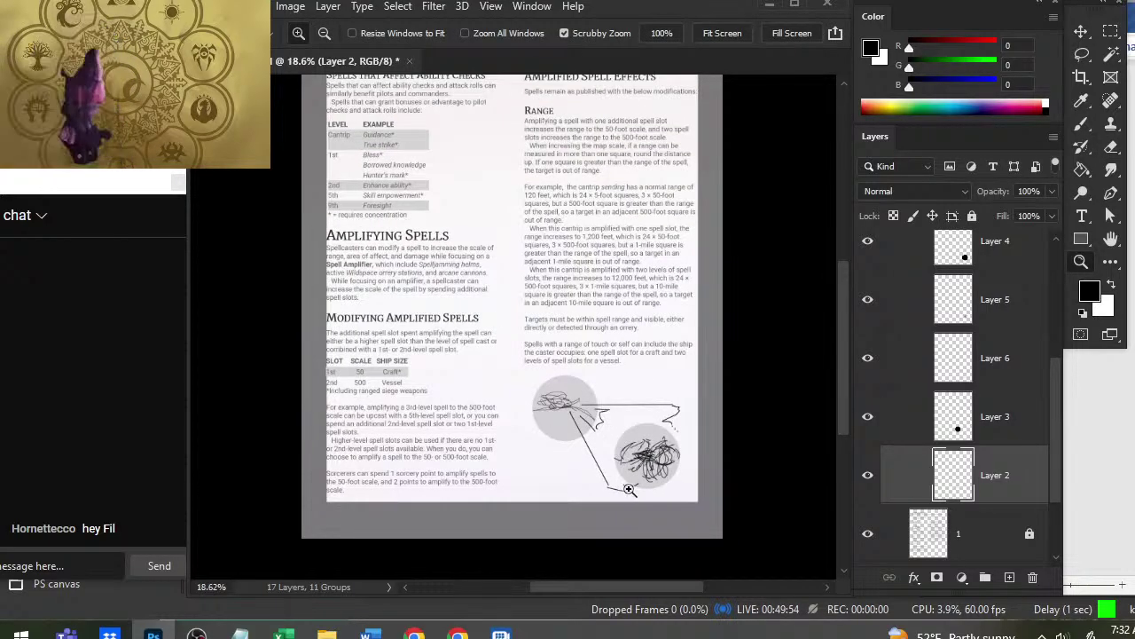
pyautogui.moveTo(652, 401)
pyautogui.mouseDown()
pyautogui.moveTo(583, 326)
pyautogui.moveTo(584, 346)
pyautogui.mouseUp()
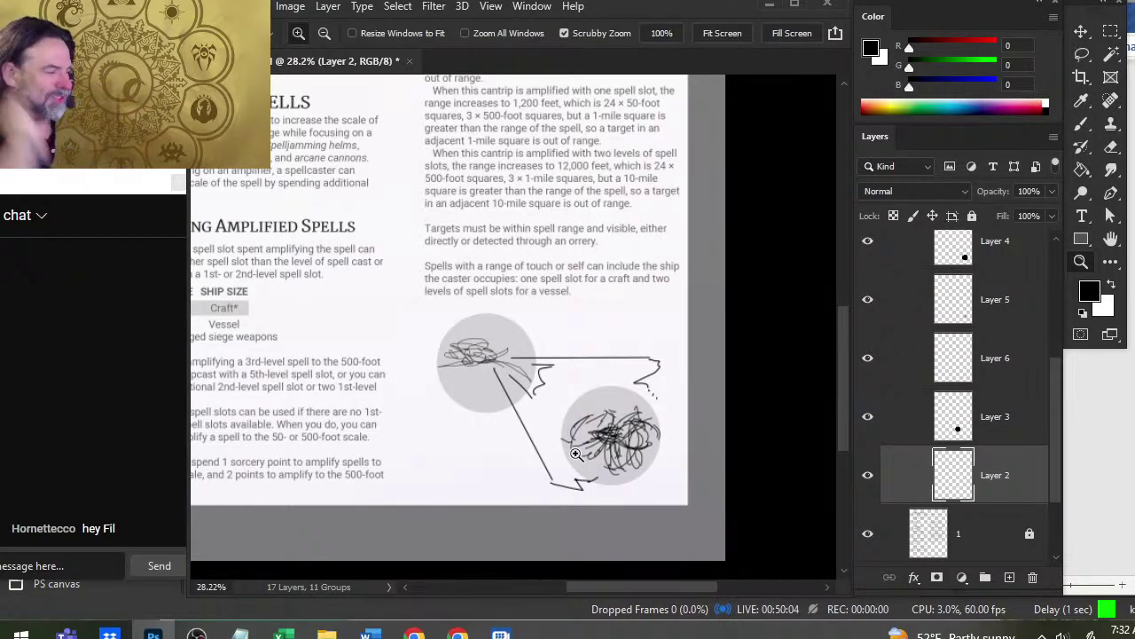
pyautogui.press('b')
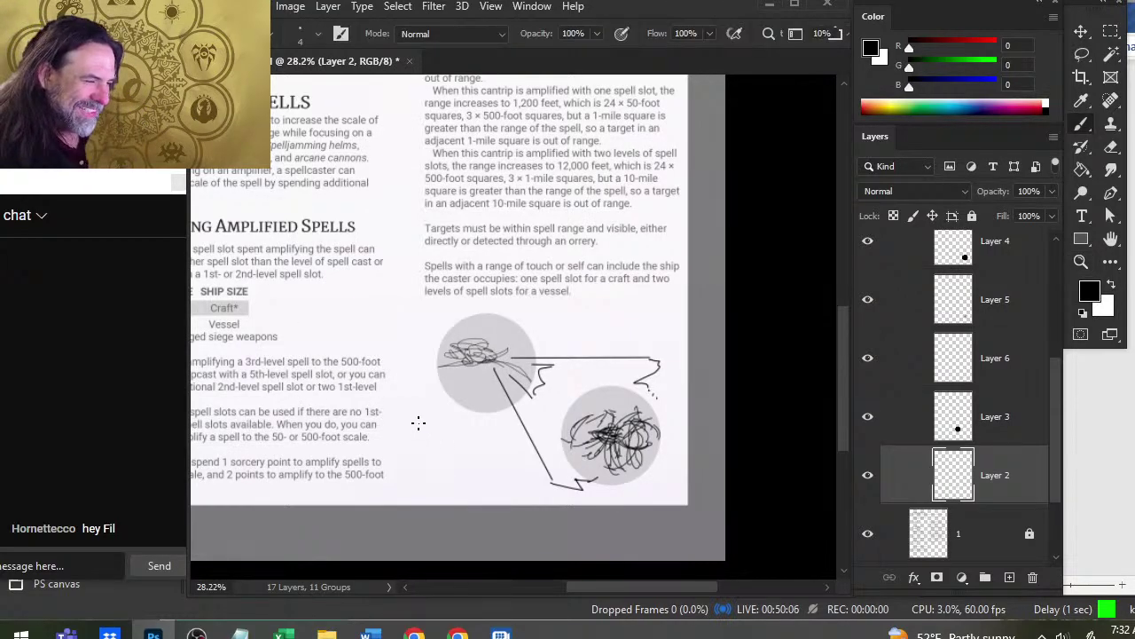
# - Set the opacity of both dot layers, Layer 4 and Layer 3, to 0%
pyautogui.click(1013, 258)
pyautogui.keyDown('ctrl'); pyautogui.click(1017, 435); pyautogui.keyUp('ctrl')
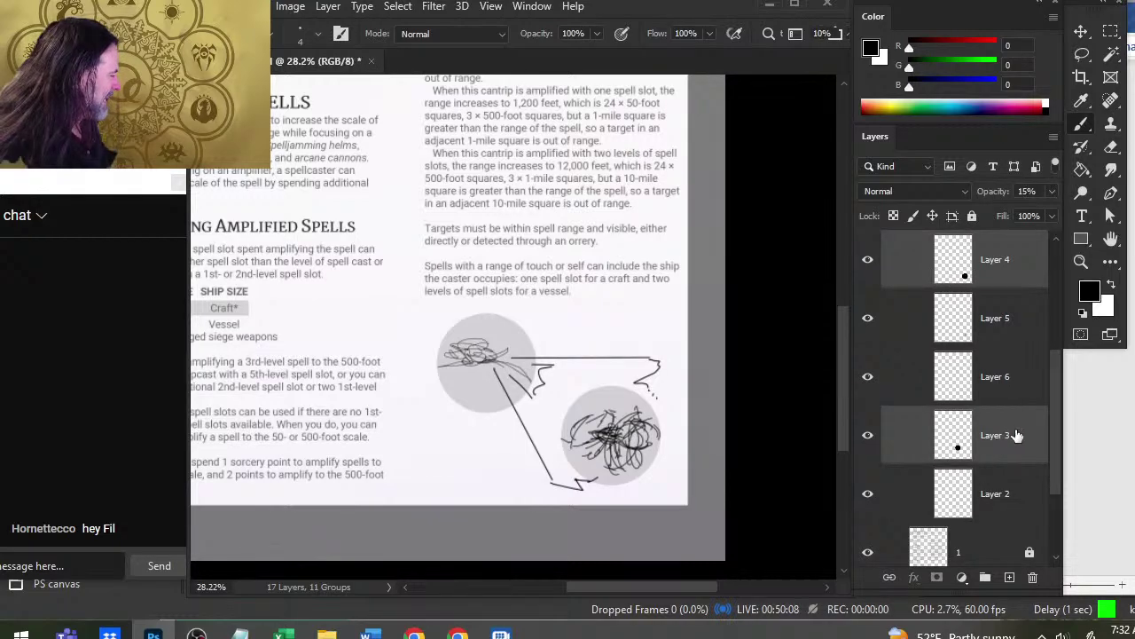
pyautogui.click(1048, 193)
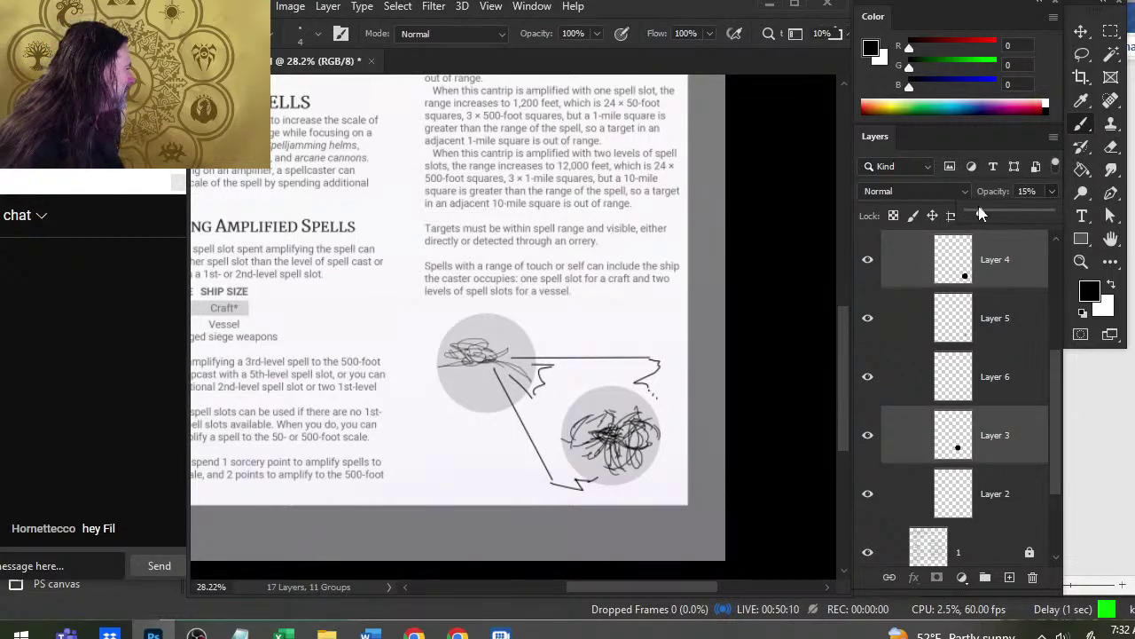
pyautogui.moveTo(980, 216); pyautogui.dragTo(978, 218)
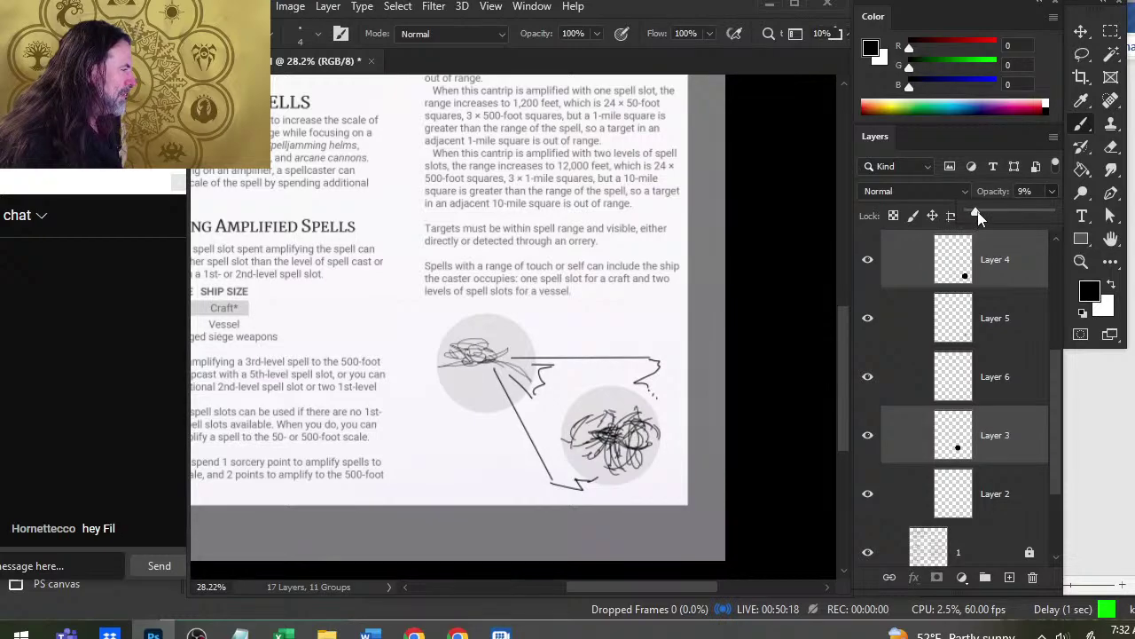
pyautogui.moveTo(979, 217); pyautogui.dragTo(954, 232)
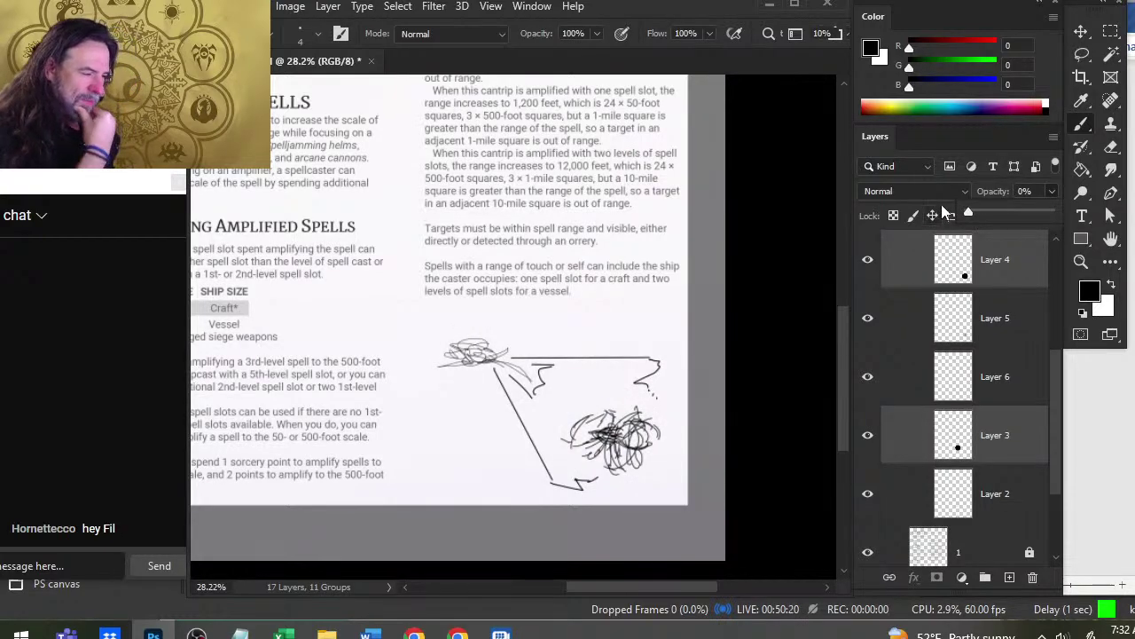
pyautogui.click(1011, 271)
pyautogui.click(971, 261)
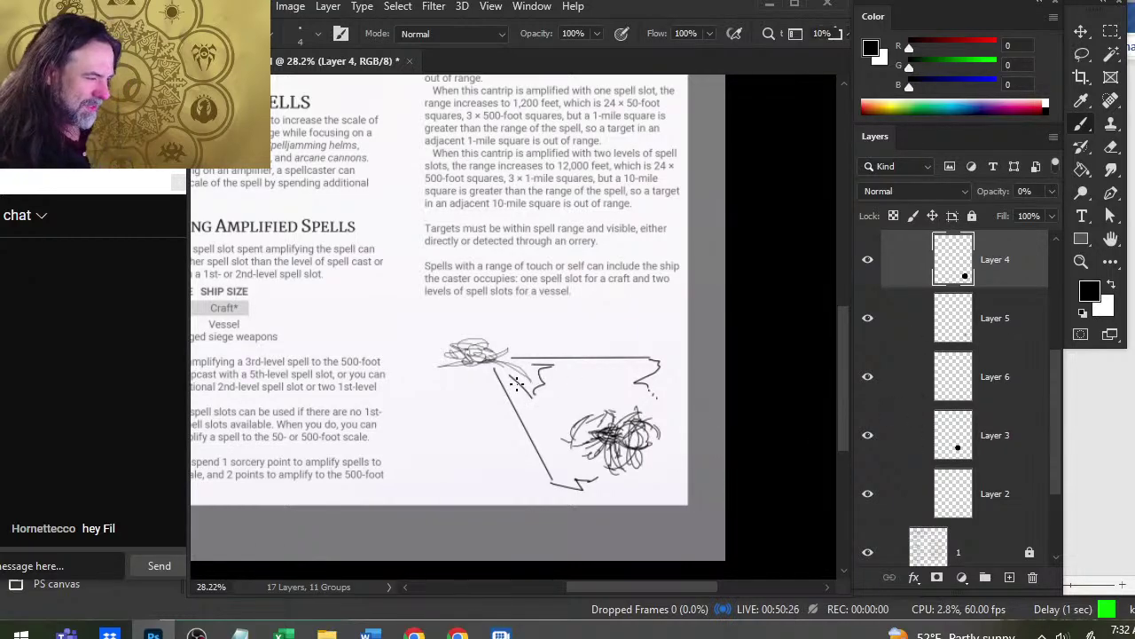
pyautogui.press('z')
pyautogui.moveTo(517, 383); pyautogui.dragTo(493, 367)
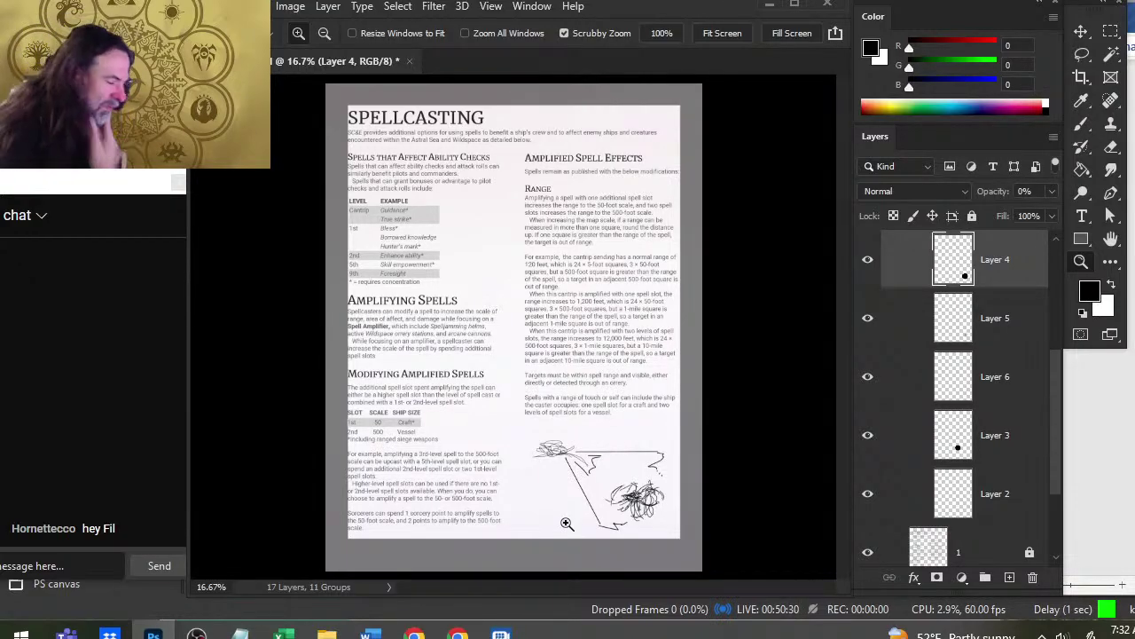
pyautogui.moveTo(605, 490); pyautogui.dragTo(630, 490)
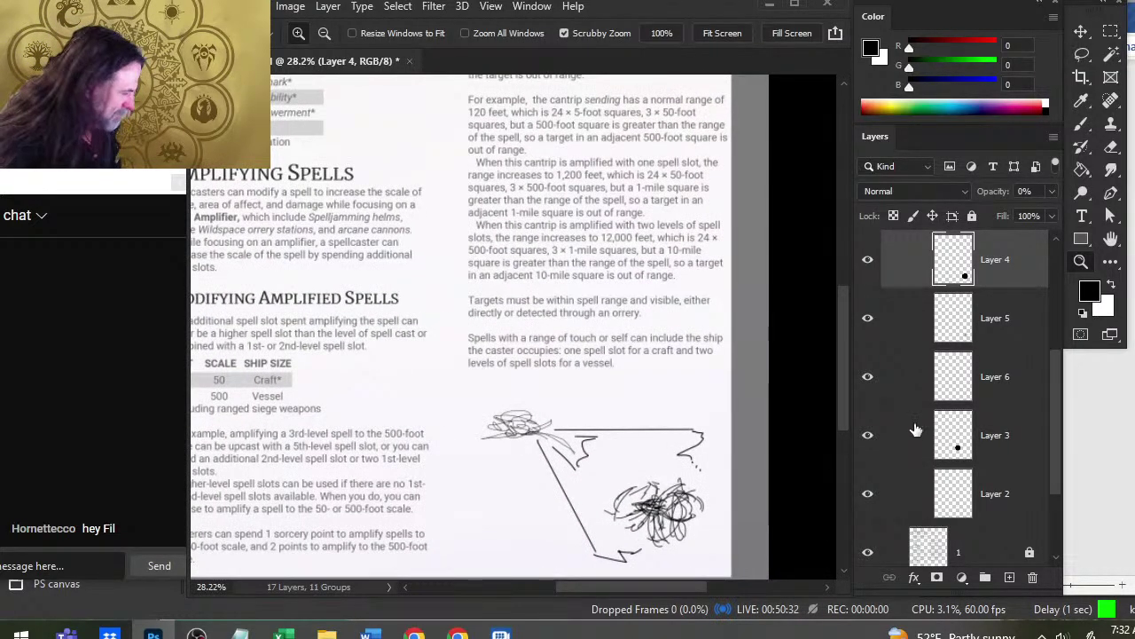
# - Toggle the visibility of Layer 6 and Layer 5 to check which sketch lines each one holds
pyautogui.click(868, 377)
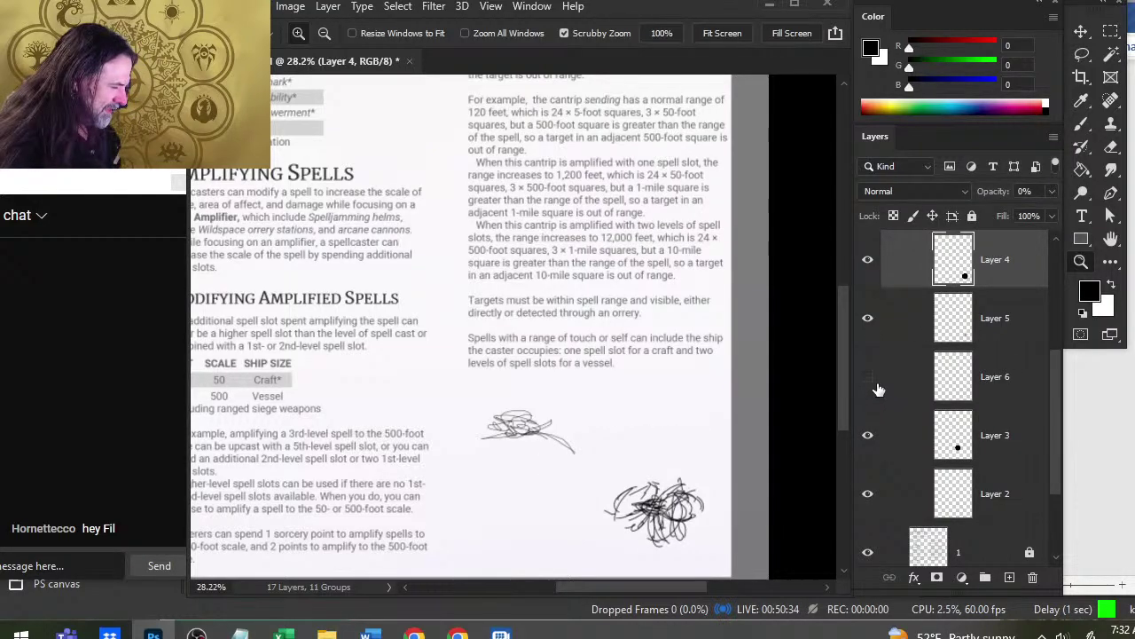
pyautogui.click(878, 387)
pyautogui.click(876, 337)
pyautogui.click(875, 337)
# - Enlarge the lower scribbled sketch on Layer 5 to about 136% with Free Transform and reposition it inside the cone lines
pyautogui.click(990, 330)
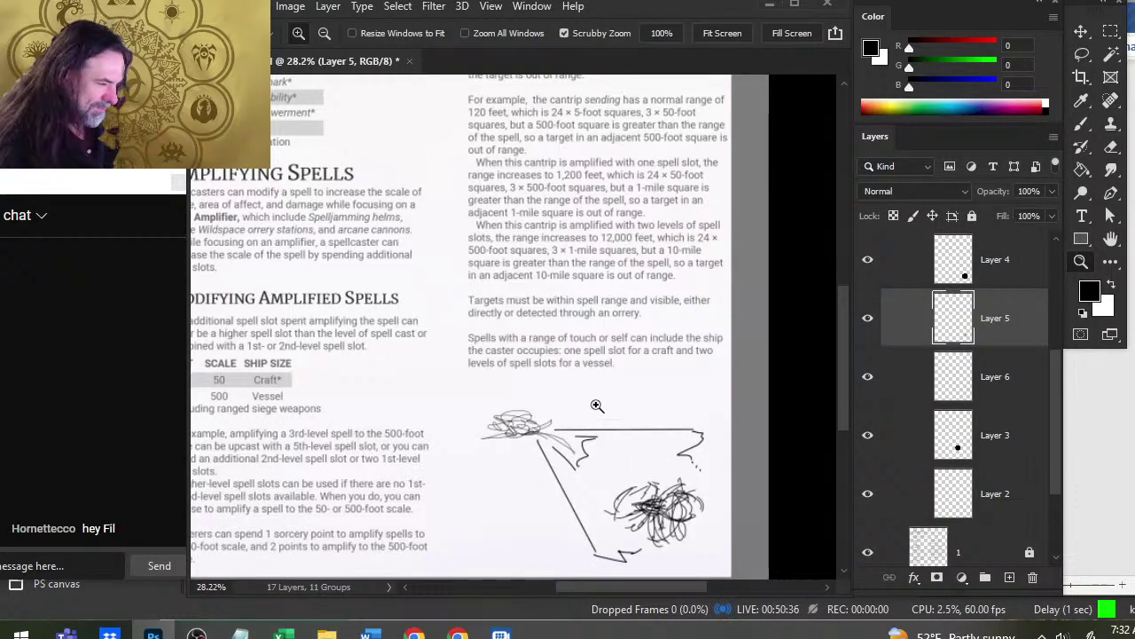
pyautogui.press('l')
pyautogui.rightClick(605, 401)
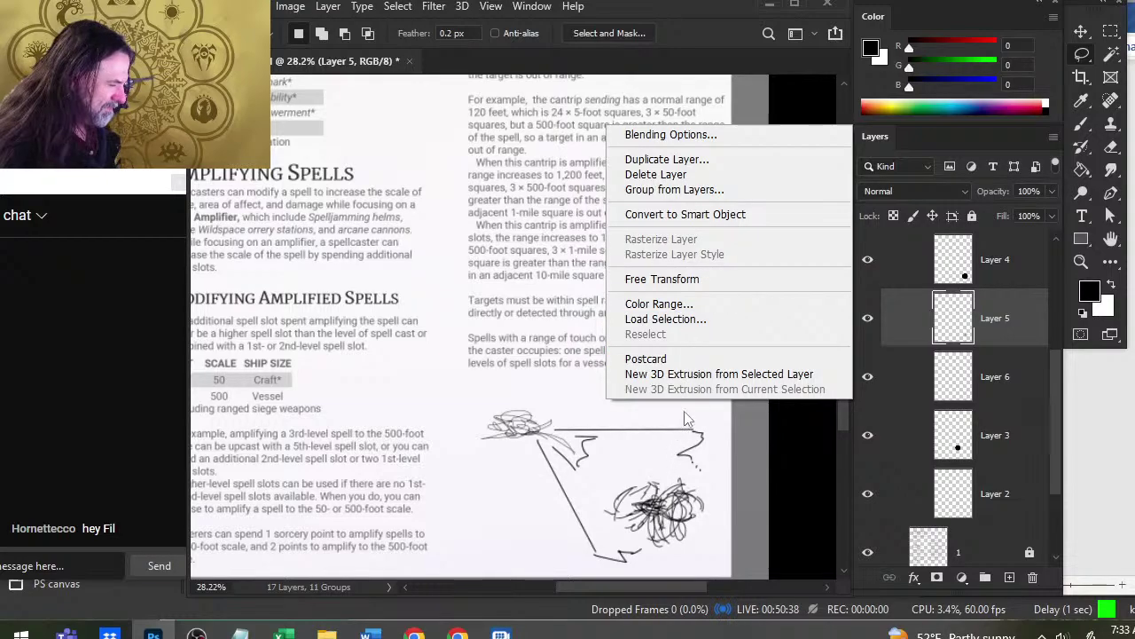
pyautogui.click(662, 279)
pyautogui.moveTo(605, 477); pyautogui.dragTo(568, 452)
pyautogui.moveTo(631, 489); pyautogui.dragTo(639, 490)
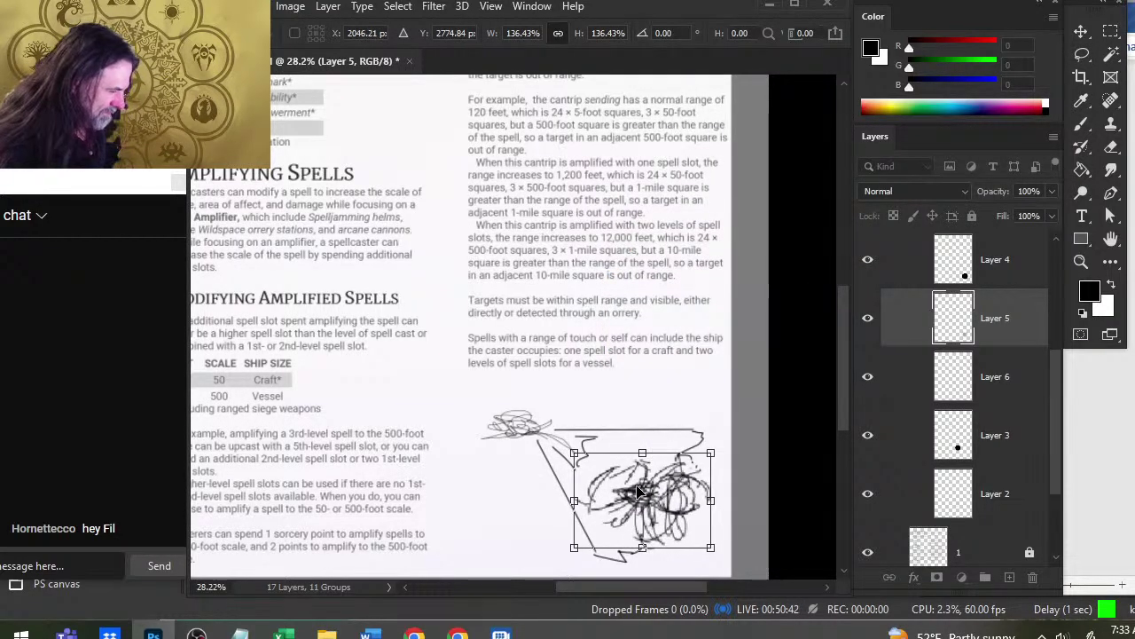
pyautogui.press('Return')
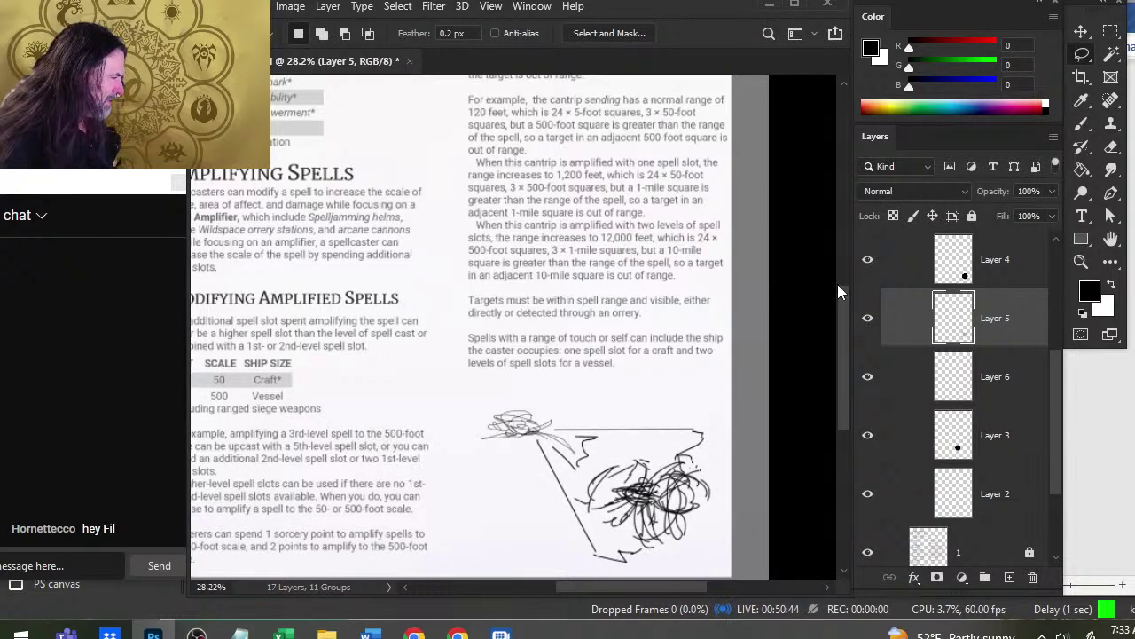
# - Switch Layers 6 and 5 off and on to compare the enlarged sketch with the cone lines
pyautogui.click(868, 376)
pyautogui.click(868, 376)
pyautogui.click(867, 317)
pyautogui.click(868, 376)
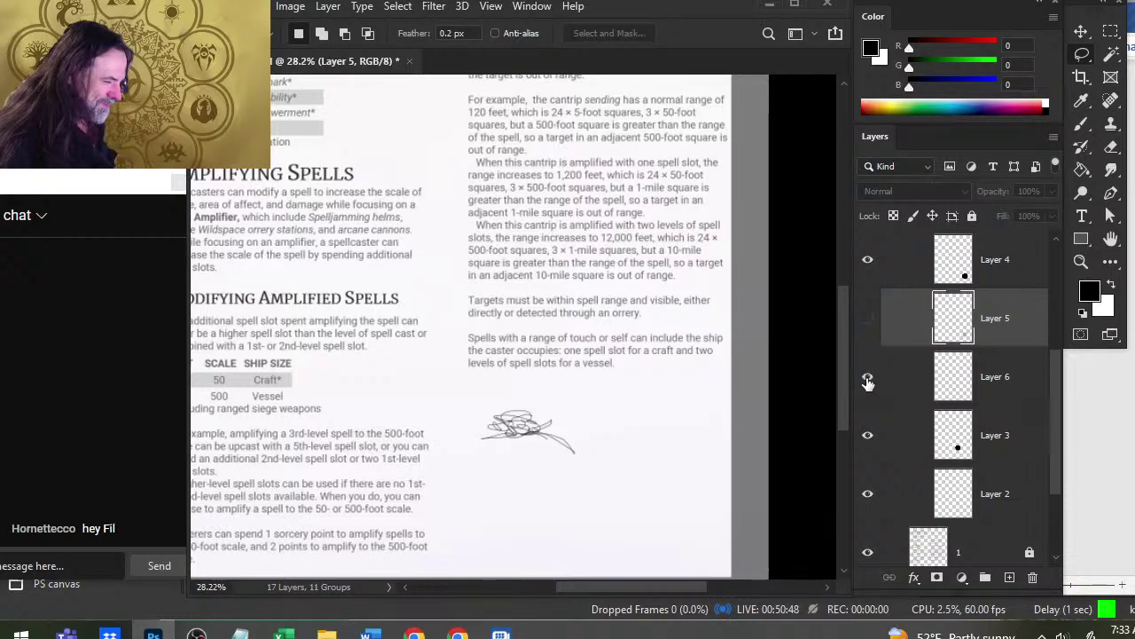
pyautogui.click(869, 376)
pyautogui.click(867, 317)
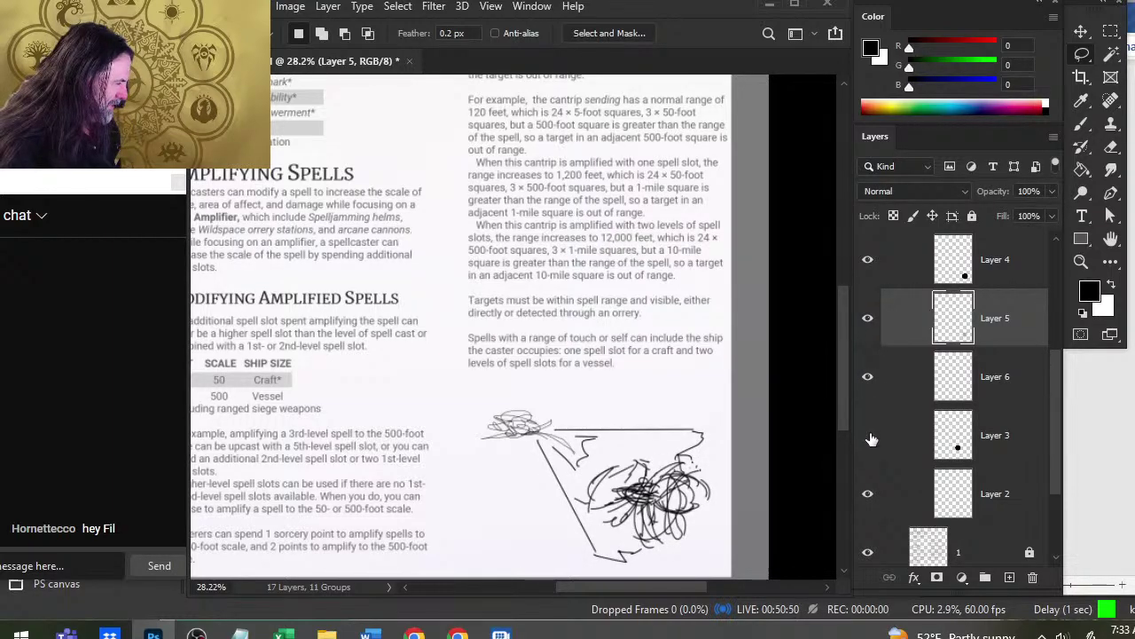
# - Hide Layer 6 and Layer 2, and move Layer 3 beneath Layer 2 in the stack
pyautogui.click(868, 376)
pyautogui.moveTo(891, 438); pyautogui.dragTo(885, 461)
pyautogui.click(870, 454)
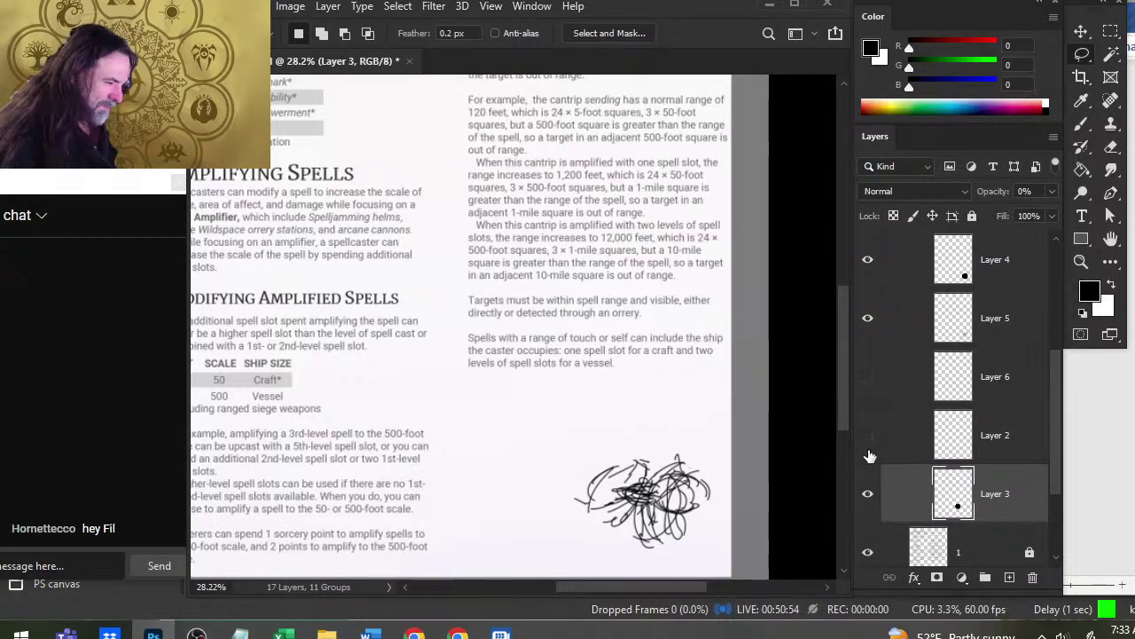
# - Make Layer 5 the active layer and zoom in on its scribbled creature sketch
pyautogui.click(871, 319)
pyautogui.click(871, 319)
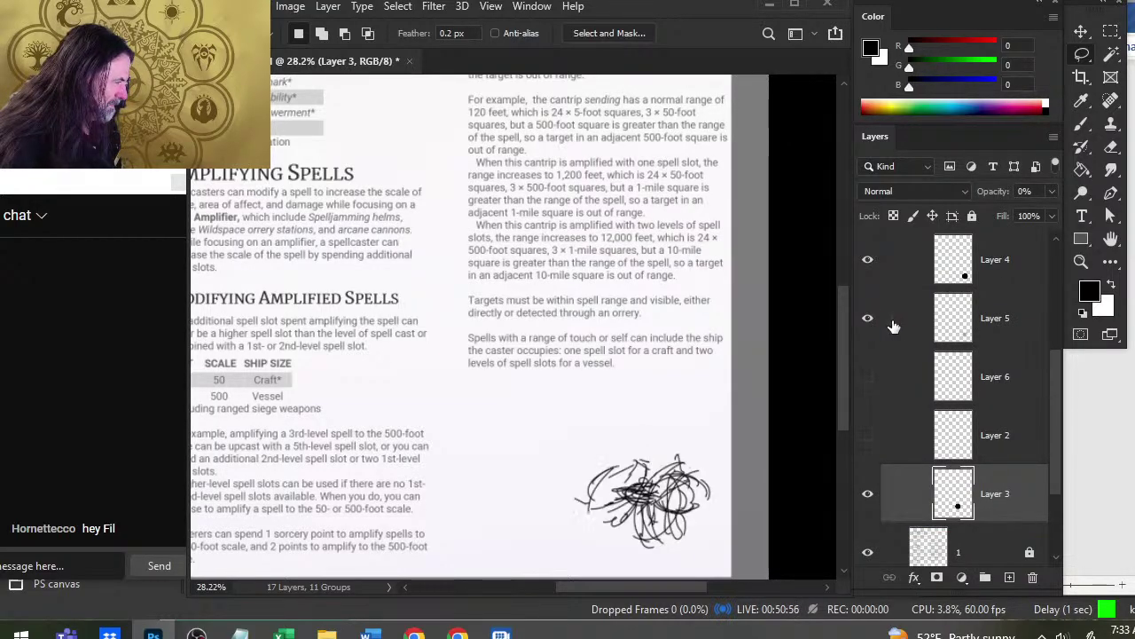
pyautogui.click(897, 323)
pyautogui.moveTo(675, 499)
pyautogui.mouseDown()
pyautogui.moveTo(598, 378)
pyautogui.moveTo(593, 388)
pyautogui.mouseUp()
pyautogui.hotkey('alt', 'space')
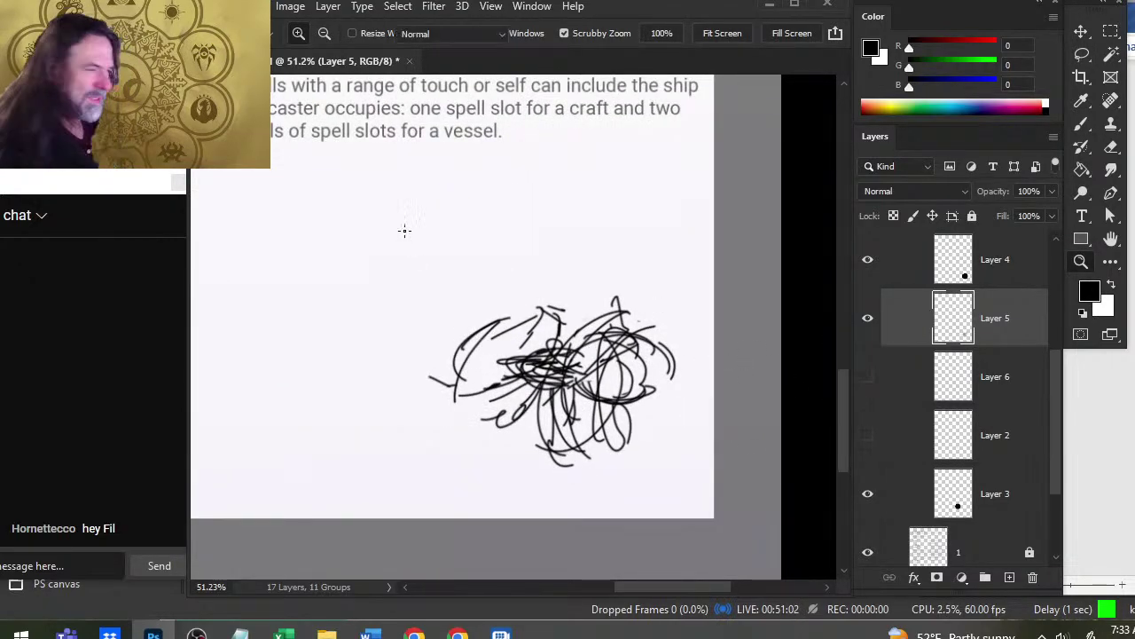
# - Draw a small rounded spider head with eyes and fangs in the blank area above the sketch, erasing stray lines
pyautogui.press('b')
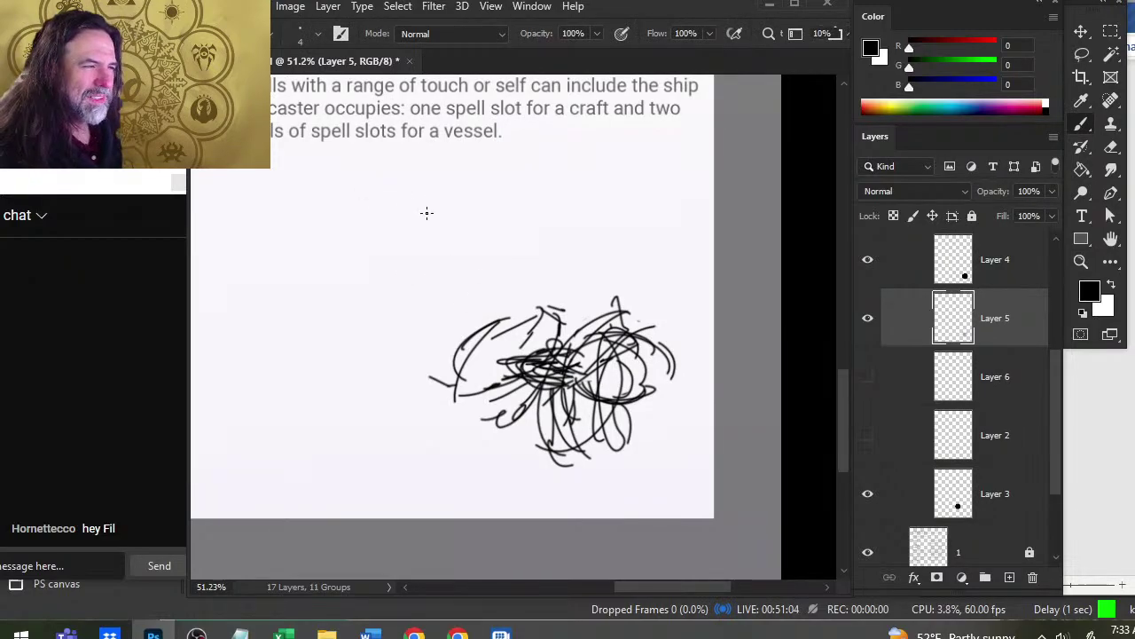
pyautogui.moveTo(430, 229); pyautogui.dragTo(431, 245)
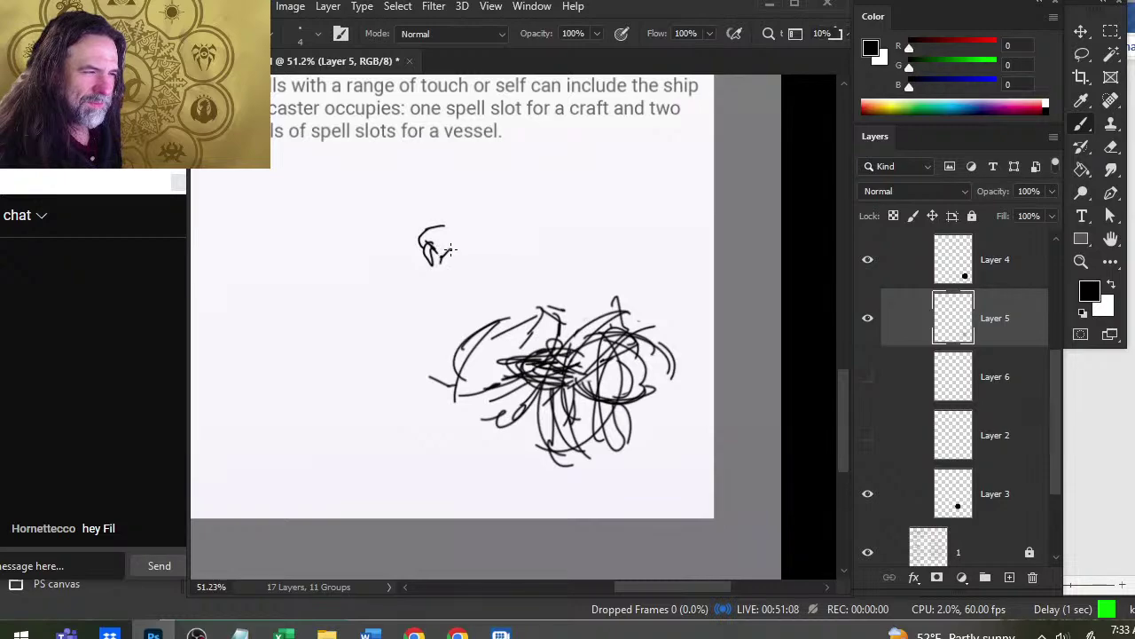
pyautogui.moveTo(462, 254)
pyautogui.mouseDown()
pyautogui.moveTo(468, 232)
pyautogui.moveTo(471, 243)
pyautogui.mouseUp()
pyautogui.press('e')
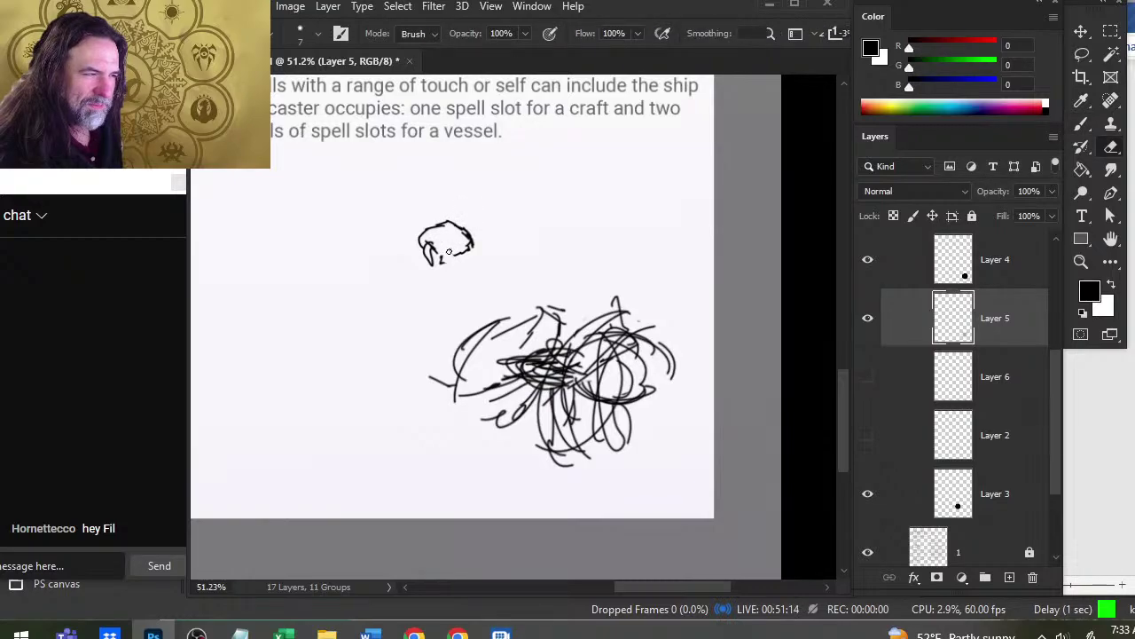
pyautogui.press('b')
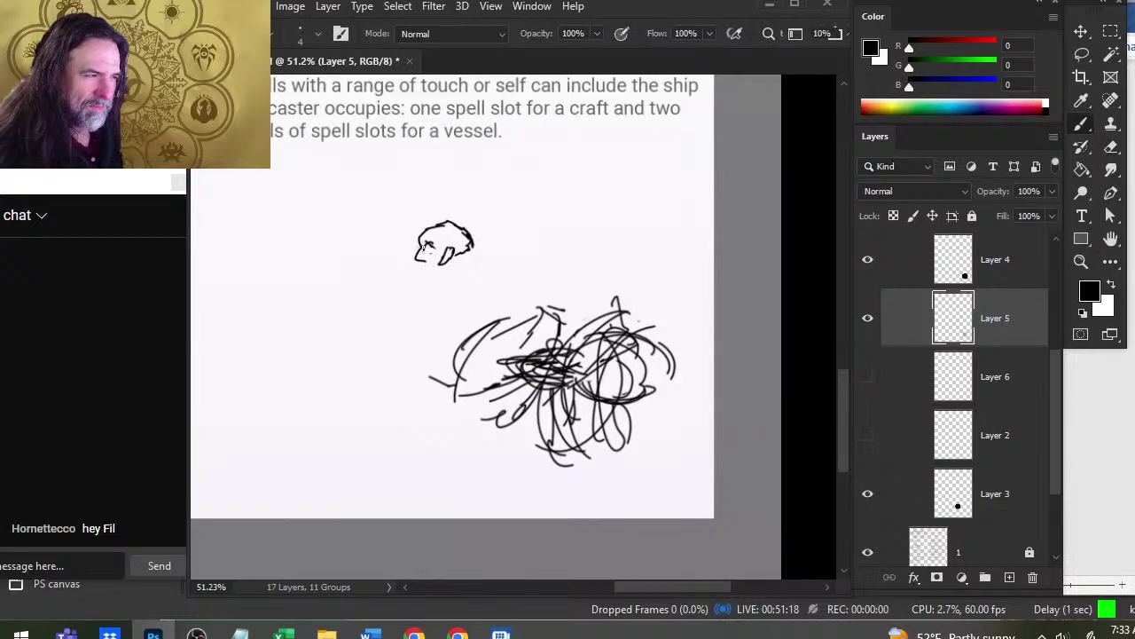
pyautogui.press('e')
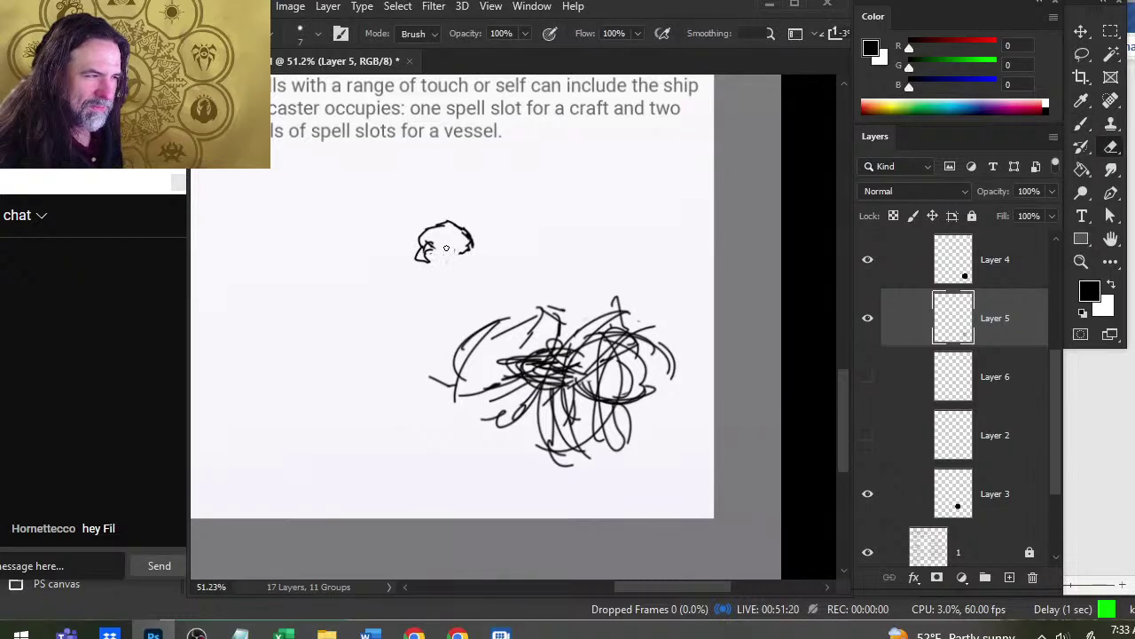
pyautogui.press('b')
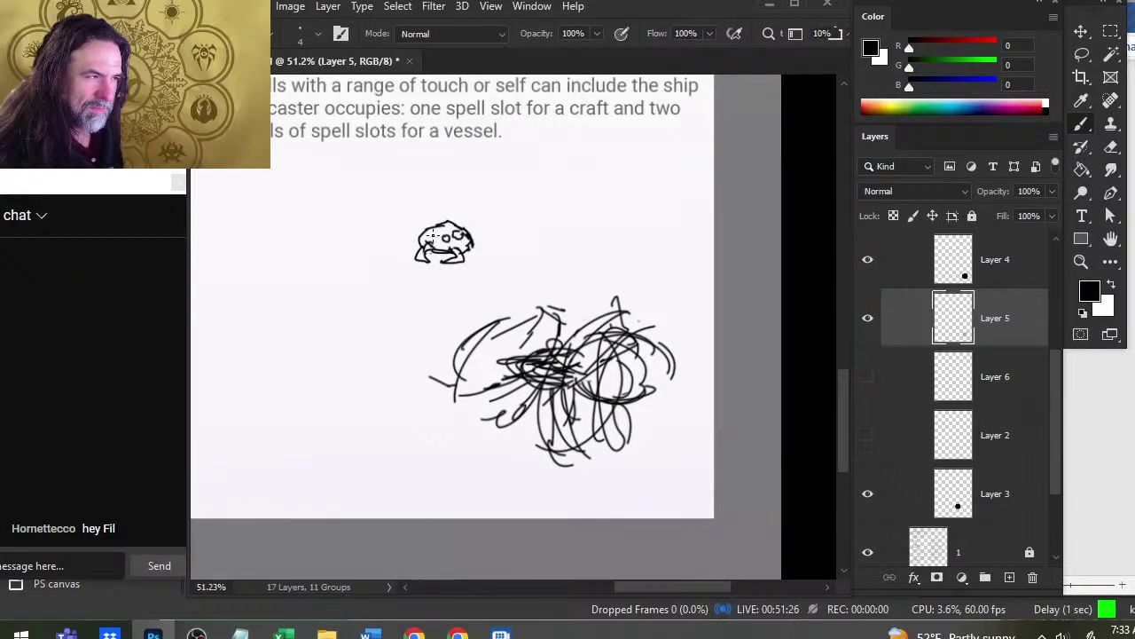
pyautogui.press('e')
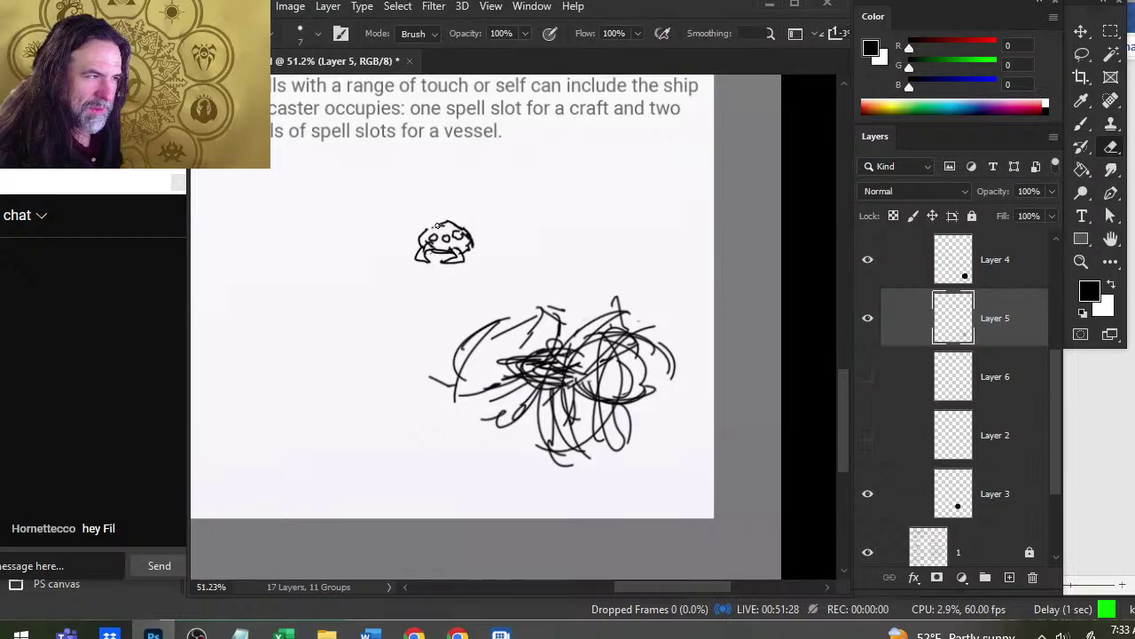
pyautogui.press('b')
pyautogui.press('e')
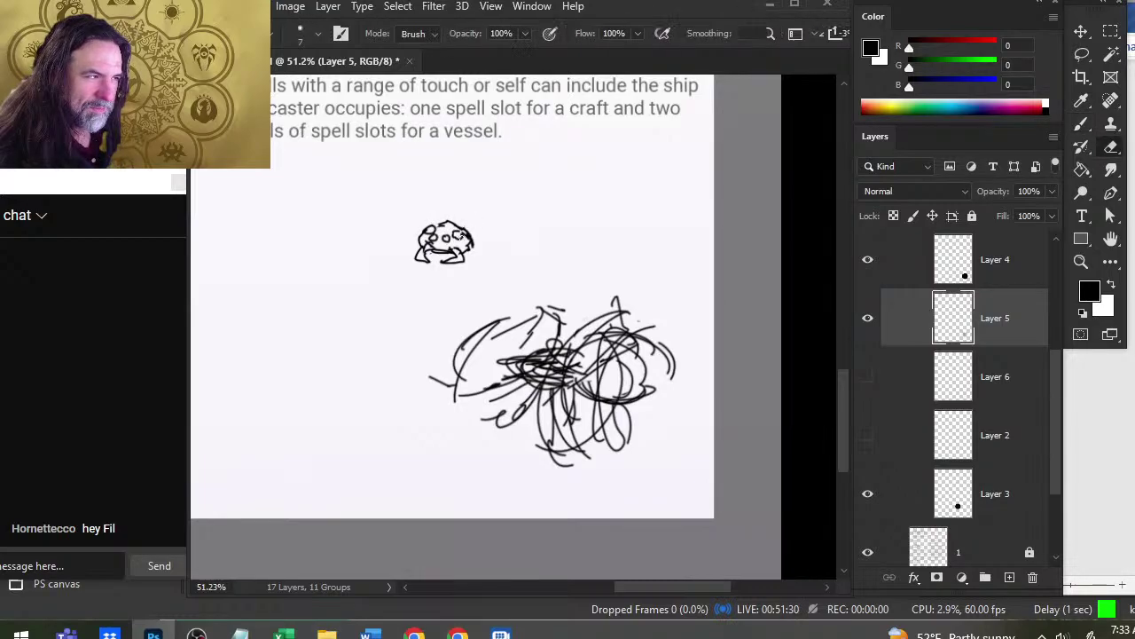
pyautogui.press('b')
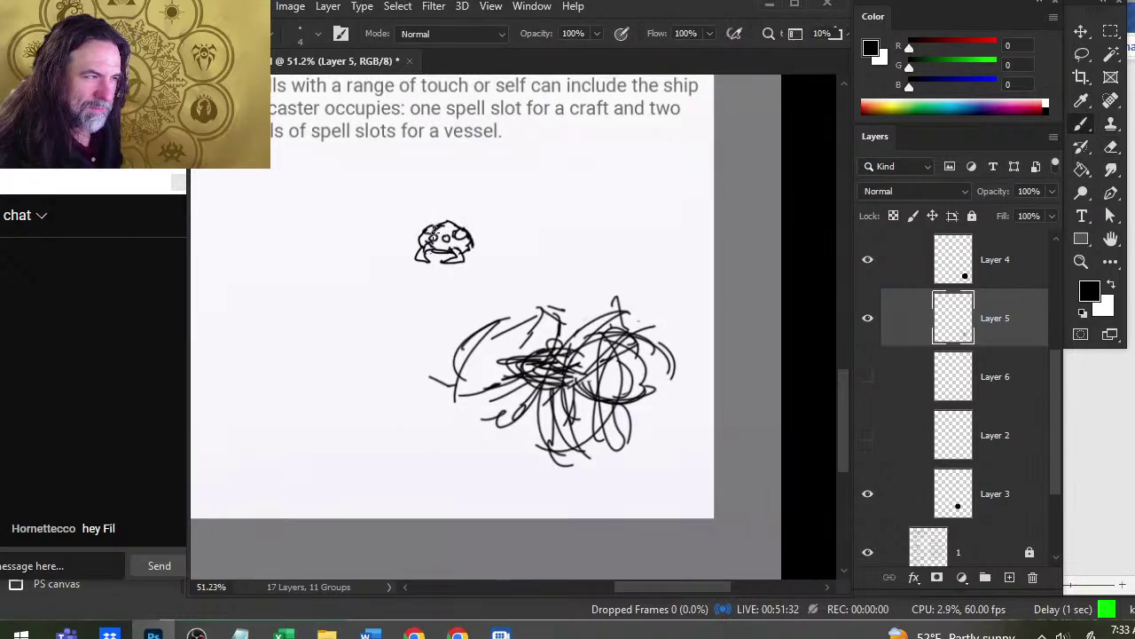
# - Try outlining a large rounded abdomen behind the small spider head, and undo the strokes
pyautogui.moveTo(432, 233)
pyautogui.mouseDown()
pyautogui.moveTo(455, 224)
pyautogui.moveTo(479, 188)
pyautogui.moveTo(439, 208)
pyautogui.moveTo(497, 190)
pyautogui.moveTo(502, 236)
pyautogui.mouseUp()
pyautogui.moveTo(495, 193); pyautogui.dragTo(492, 257)
pyautogui.moveTo(431, 201); pyautogui.dragTo(424, 213)
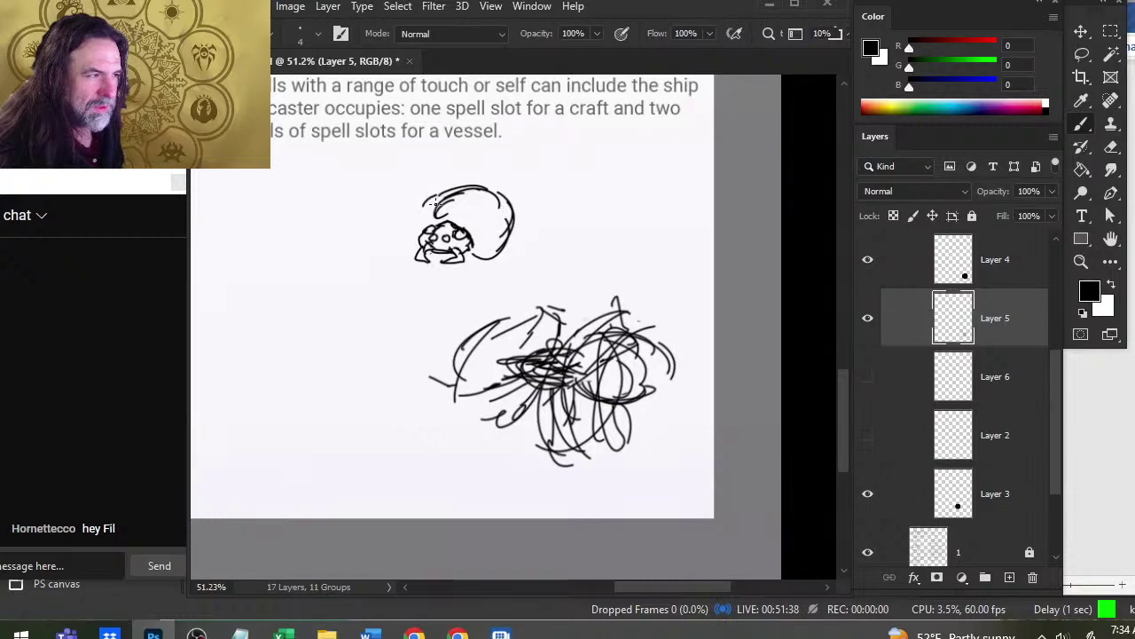
pyautogui.hotkey('ctrl', 'z')
pyautogui.hotkey('ctrl', 'z')
pyautogui.hotkey('ctrl', 'z')
pyautogui.hotkey('ctrl', 'z')
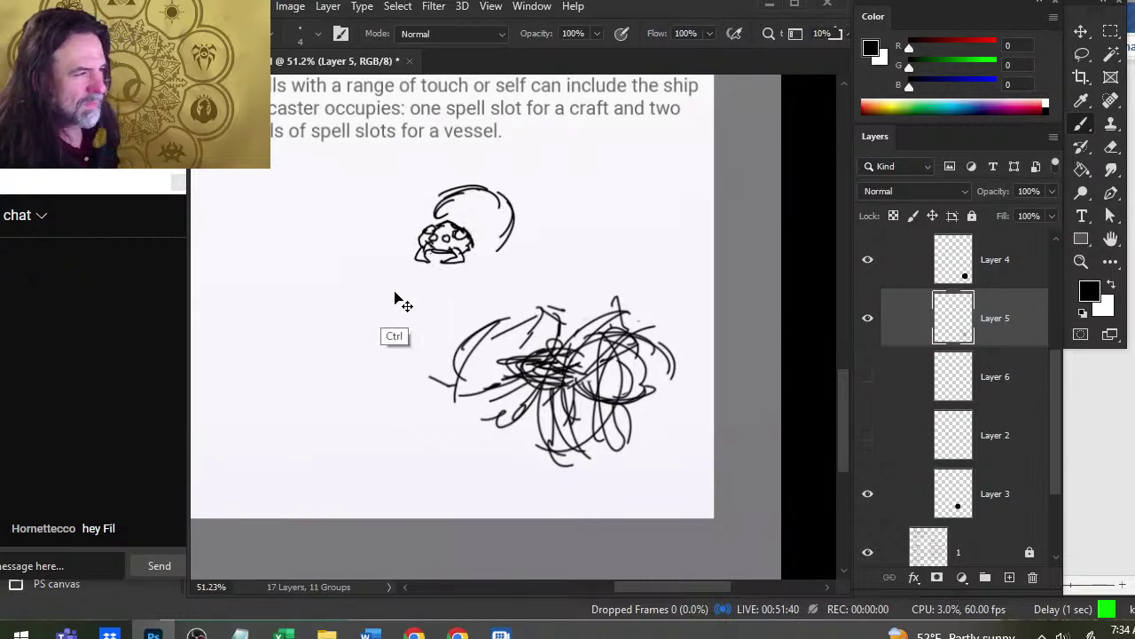
pyautogui.hotkey('ctrl', 'z')
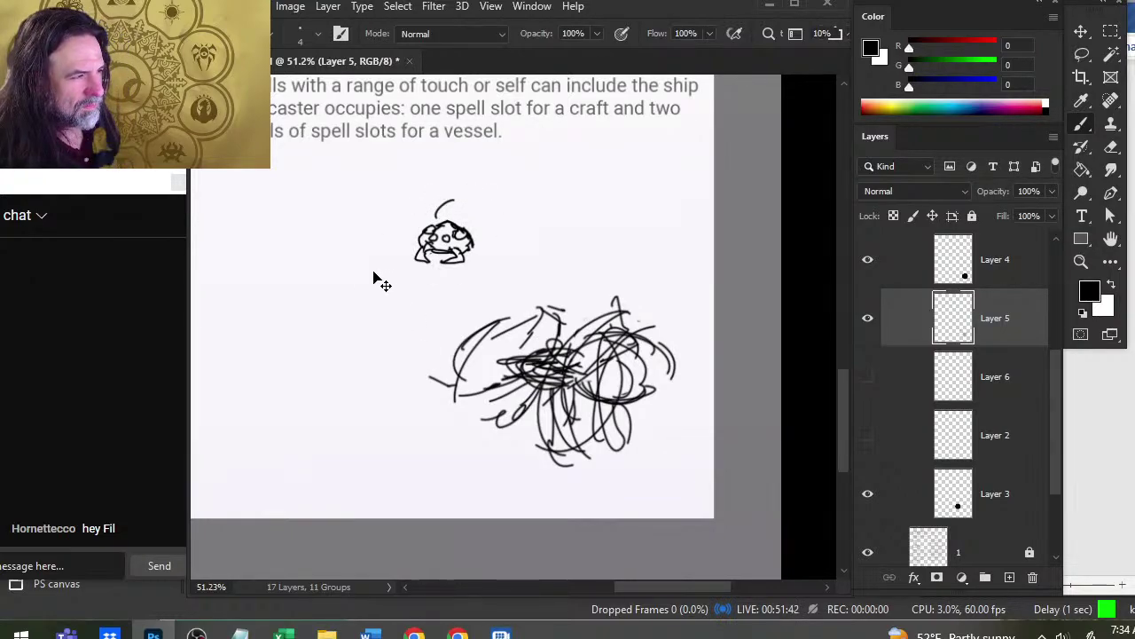
# - Draw a tighter round abdomen behind the small head, add rough leg strokes, and erase the stray leg lines
pyautogui.moveTo(453, 199)
pyautogui.mouseDown()
pyautogui.moveTo(426, 213)
pyautogui.moveTo(444, 193)
pyautogui.moveTo(484, 200)
pyautogui.moveTo(491, 213)
pyautogui.moveTo(470, 242)
pyautogui.mouseUp()
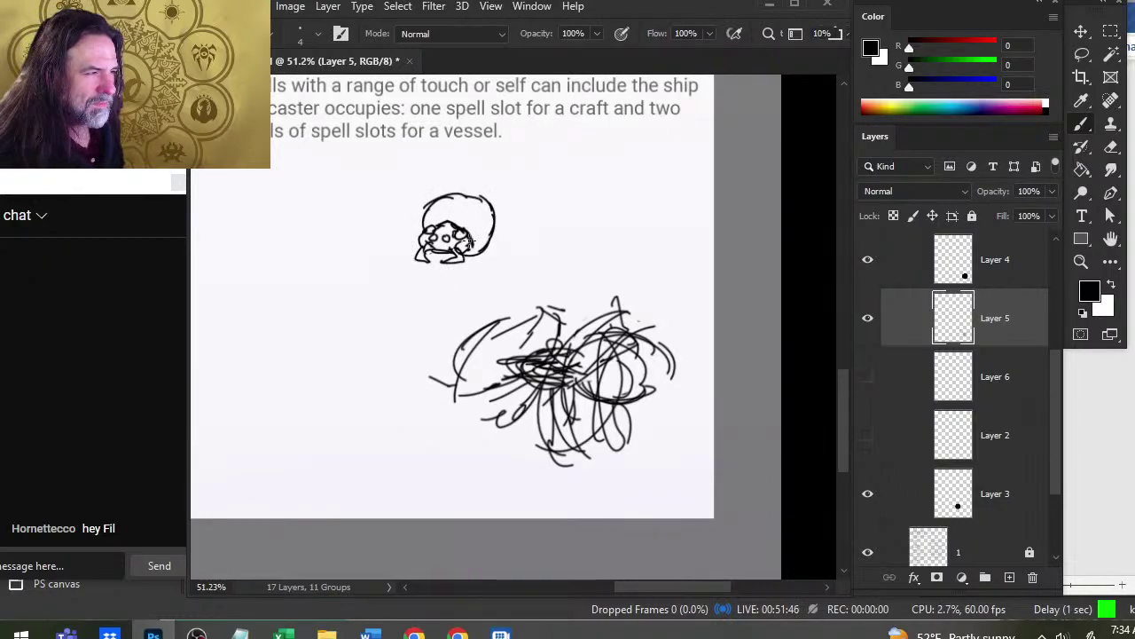
pyautogui.moveTo(424, 206)
pyautogui.mouseDown()
pyautogui.moveTo(411, 240)
pyautogui.moveTo(477, 275)
pyautogui.moveTo(460, 304)
pyautogui.mouseUp()
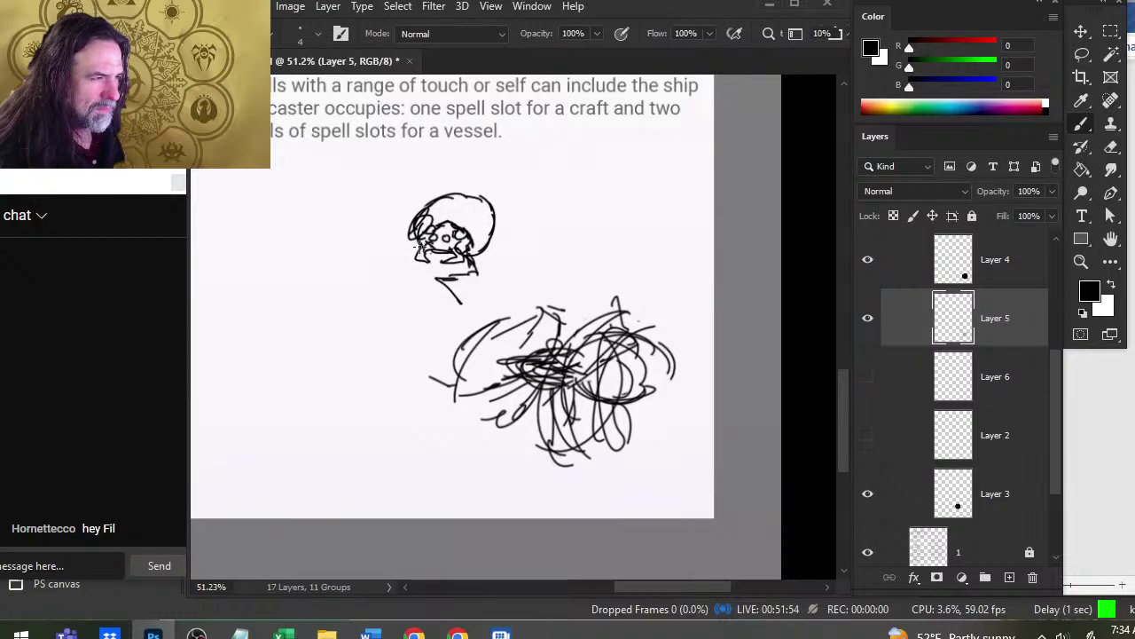
pyautogui.moveTo(413, 252); pyautogui.dragTo(410, 276)
pyautogui.press('e')
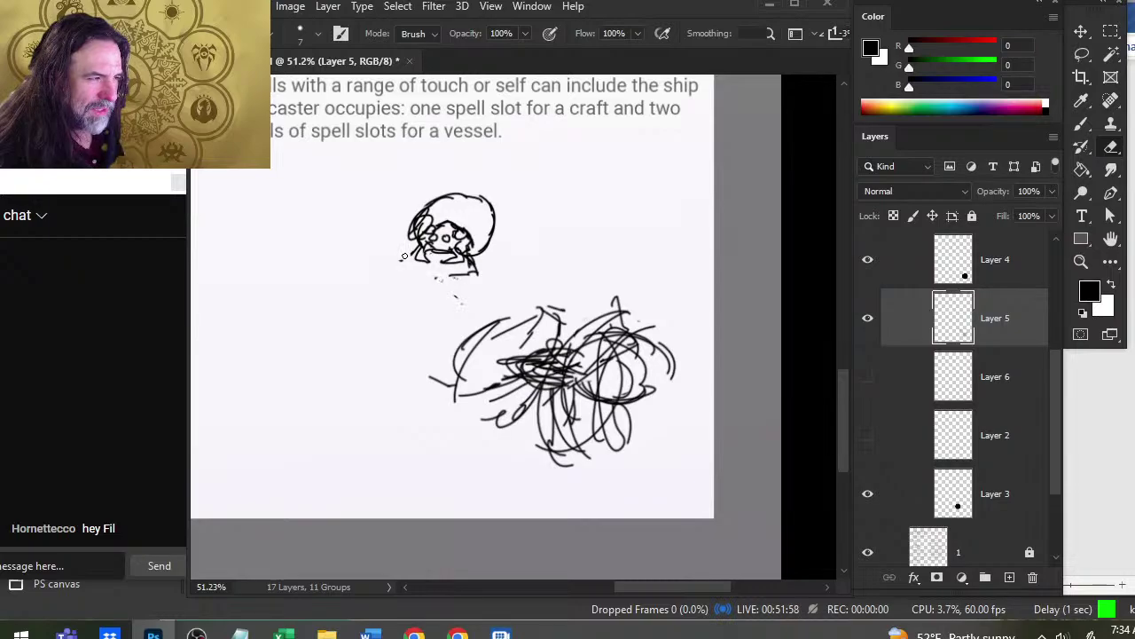
pyautogui.press('b')
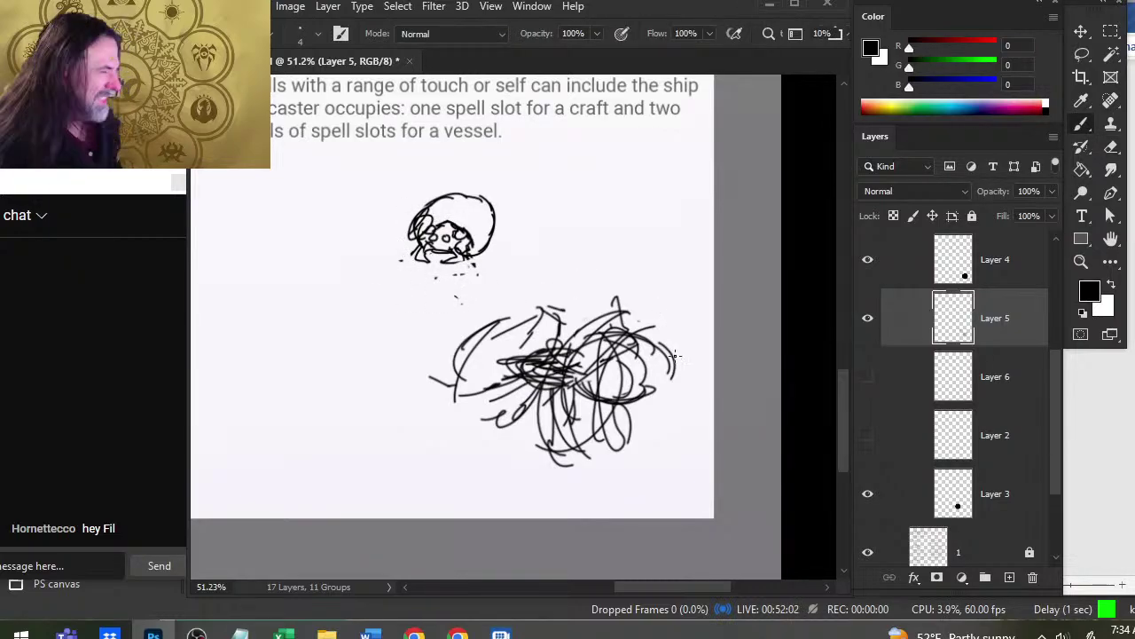
# - Lasso the small trial spider, delete it from Layer 5, and clear the selection
pyautogui.press('l')
pyautogui.moveTo(519, 182)
pyautogui.mouseDown()
pyautogui.moveTo(325, 267)
pyautogui.moveTo(519, 182)
pyautogui.mouseUp()
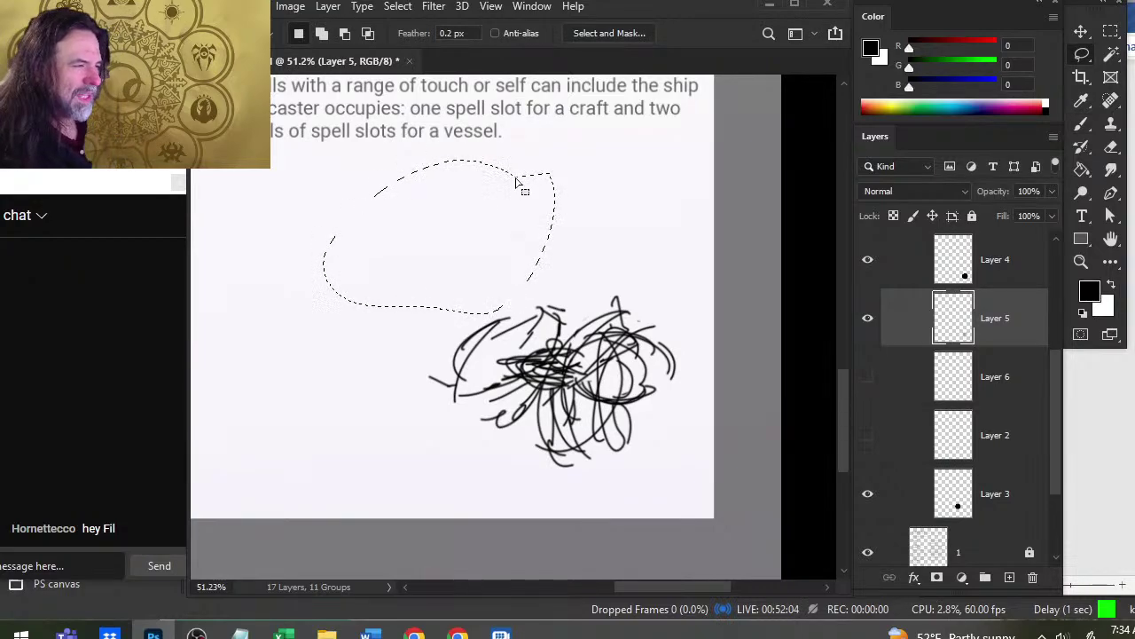
pyautogui.hotkey('ctrl', 'd')
# - Erase the dark scribble in the large sketch's head, redraw the head with eyes, and strengthen the rounded abdomen outline
pyautogui.press('e')
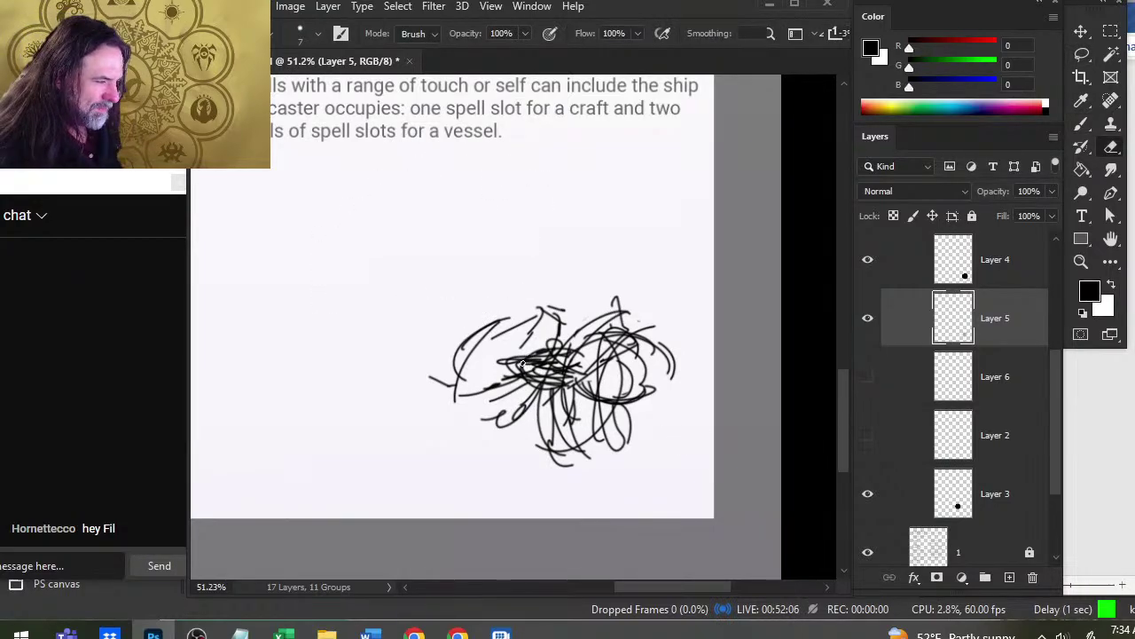
pyautogui.moveTo(524, 363)
pyautogui.mouseDown()
pyautogui.moveTo(554, 364)
pyautogui.moveTo(516, 379)
pyautogui.moveTo(527, 370)
pyautogui.mouseUp()
pyautogui.press('b')
pyautogui.press('e')
pyautogui.press('b')
pyautogui.press('e')
pyautogui.press('b')
pyautogui.moveTo(515, 363)
pyautogui.mouseDown()
pyautogui.moveTo(506, 377)
pyautogui.moveTo(561, 389)
pyautogui.moveTo(607, 344)
pyautogui.moveTo(641, 345)
pyautogui.moveTo(665, 377)
pyautogui.moveTo(612, 408)
pyautogui.moveTo(585, 359)
pyautogui.moveTo(623, 361)
pyautogui.mouseUp()
pyautogui.press('e')
pyautogui.press('b')
pyautogui.press('e')
pyautogui.press('b')
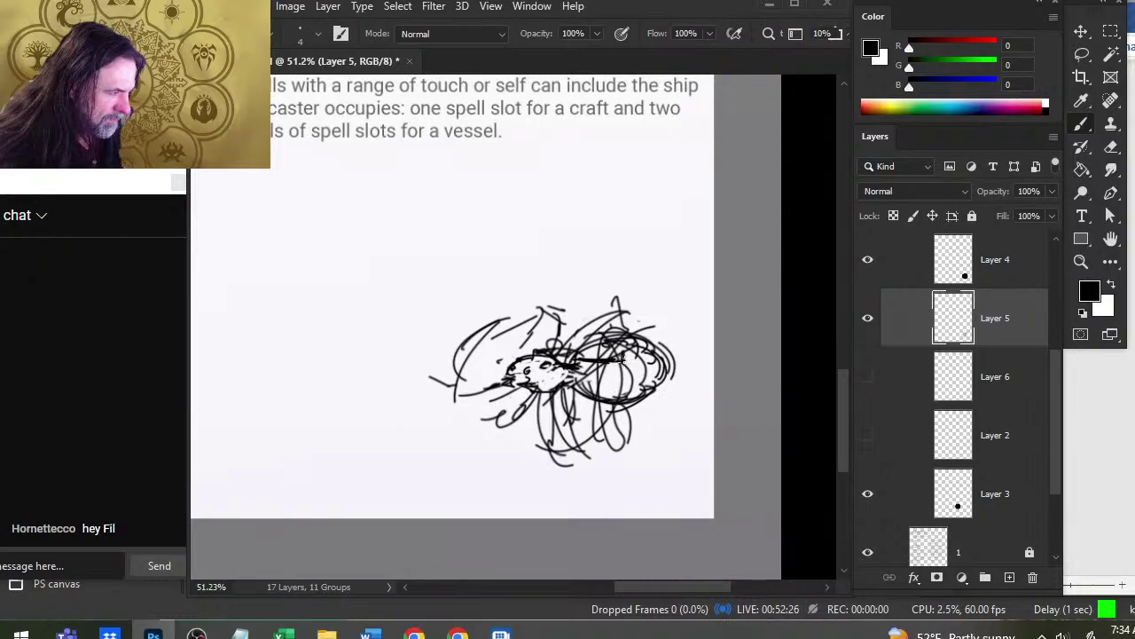
# - Clean out the body section just behind the head and redraw its rounded outline, alternating Eraser and Brush
pyautogui.press('e')
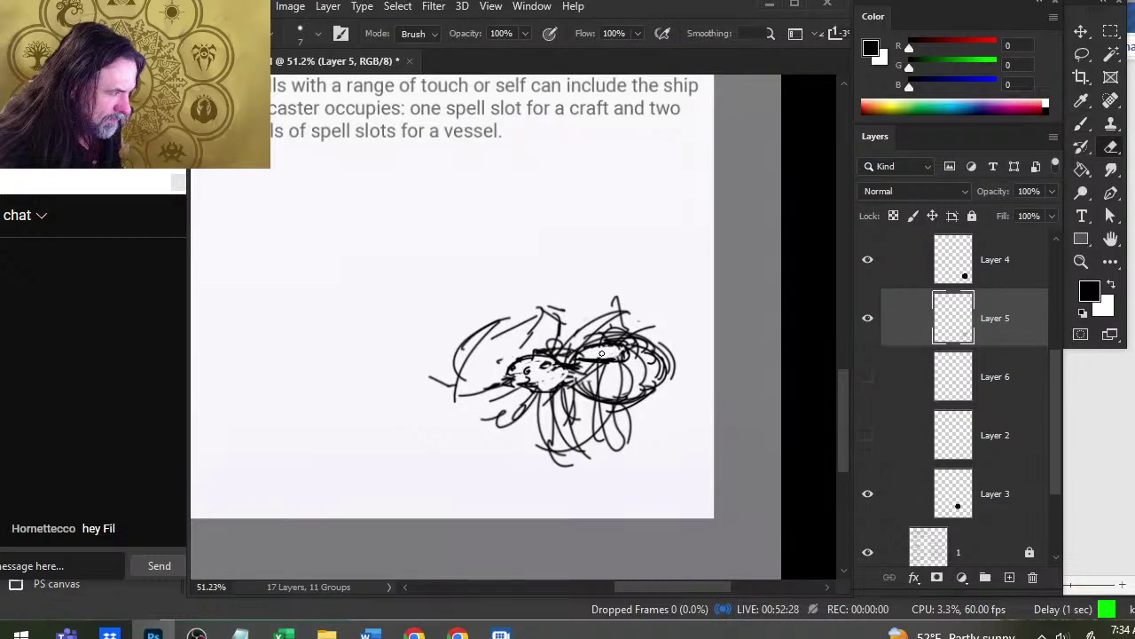
pyautogui.click(557, 375)
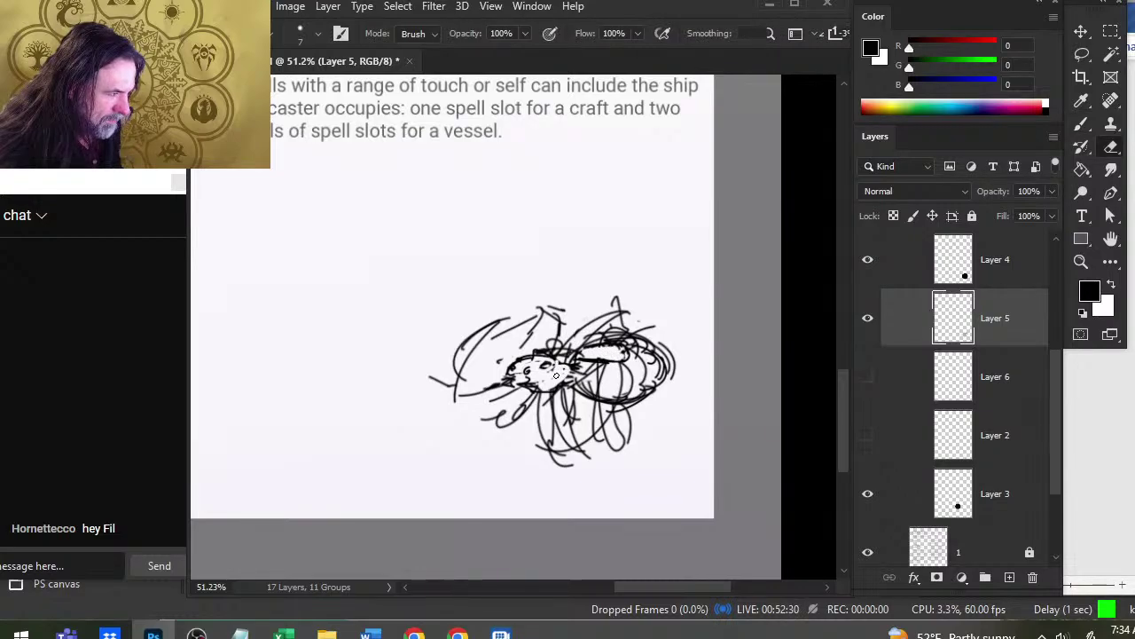
pyautogui.press('b')
pyautogui.moveTo(557, 372)
pyautogui.mouseDown()
pyautogui.moveTo(561, 358)
pyautogui.moveTo(558, 384)
pyautogui.moveTo(584, 386)
pyautogui.moveTo(565, 368)
pyautogui.mouseUp()
pyautogui.press('e')
pyautogui.press('b')
pyautogui.press('e')
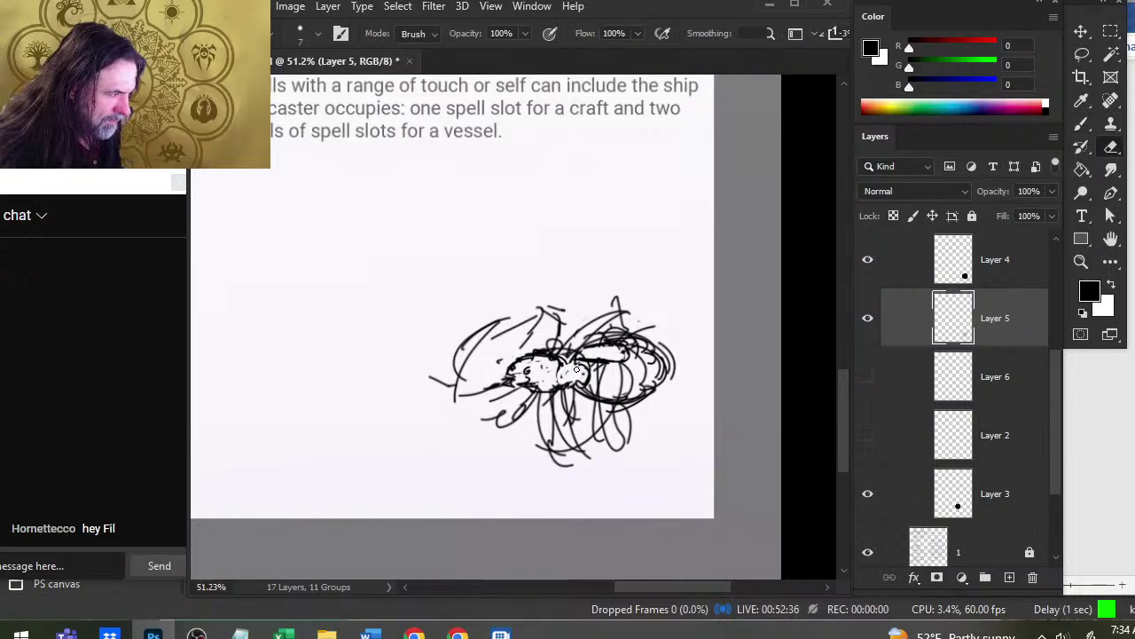
# - Clean up the narrow joint behind the middle body section and redraw the front and upper outline of the abdomen
pyautogui.press('b')
pyautogui.press('e')
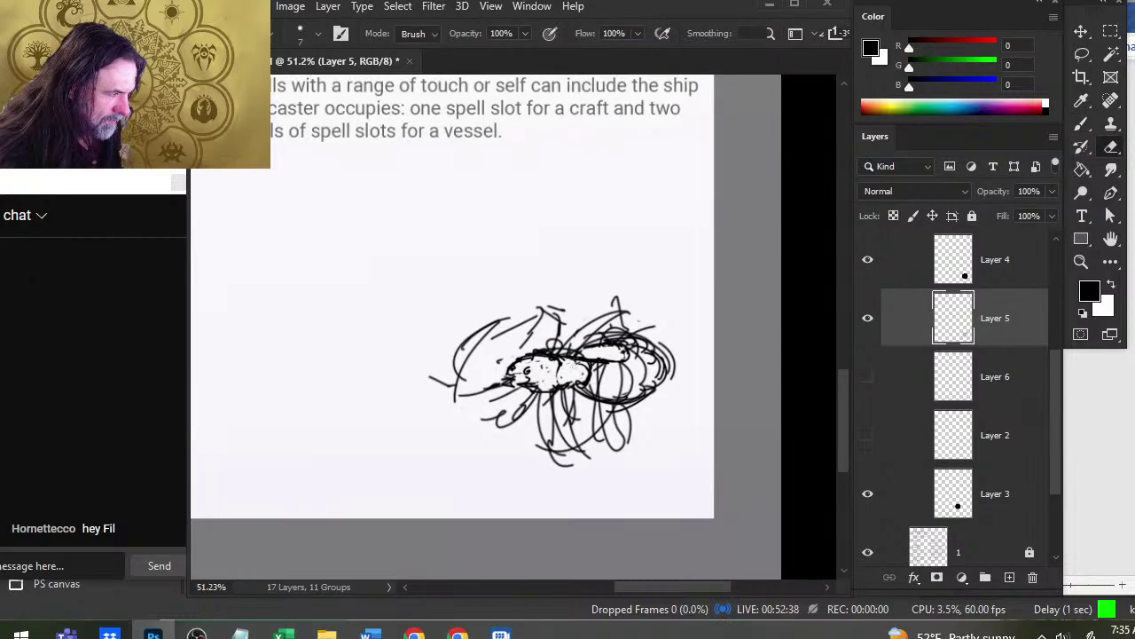
pyautogui.press('b')
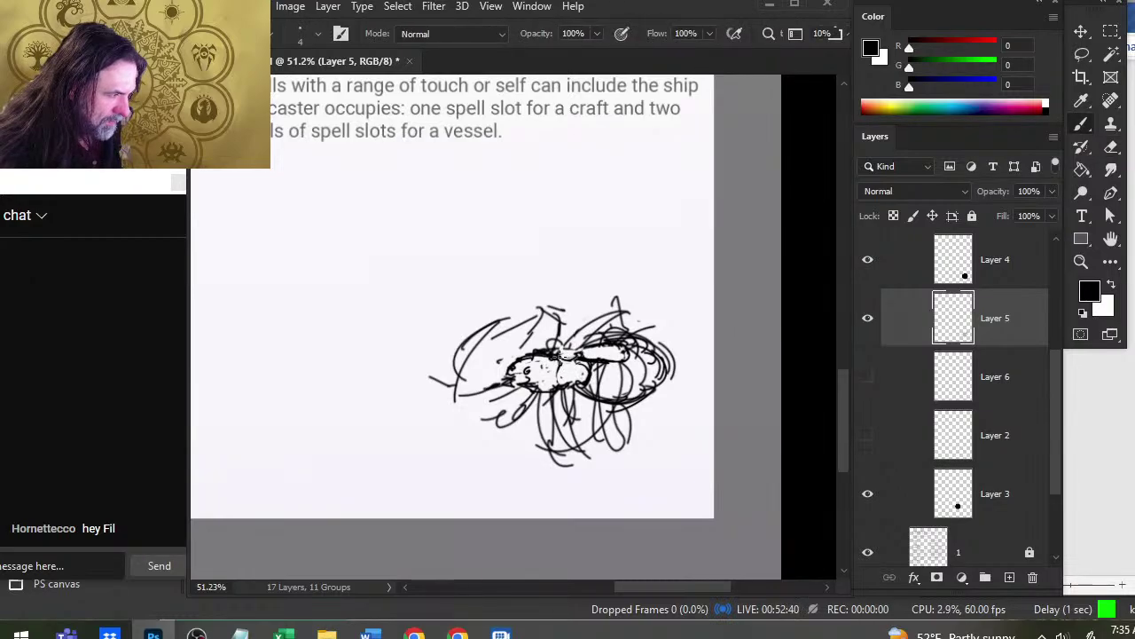
pyautogui.moveTo(559, 355); pyautogui.dragTo(568, 357)
pyautogui.press('e')
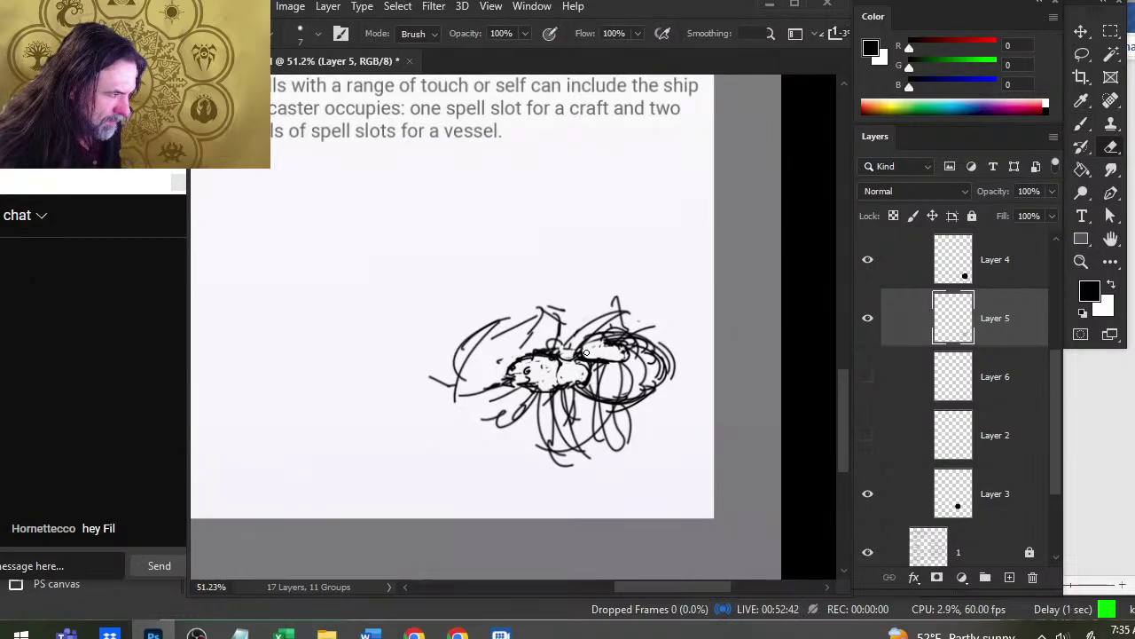
pyautogui.press('b')
pyautogui.moveTo(610, 343)
pyautogui.mouseDown()
pyautogui.moveTo(626, 365)
pyautogui.moveTo(585, 364)
pyautogui.moveTo(665, 328)
pyautogui.mouseUp()
# - Enlarge the Eraser to 40 px and erase the rough leg strokes above, in front of and below the creature's body
pyautogui.press('e')
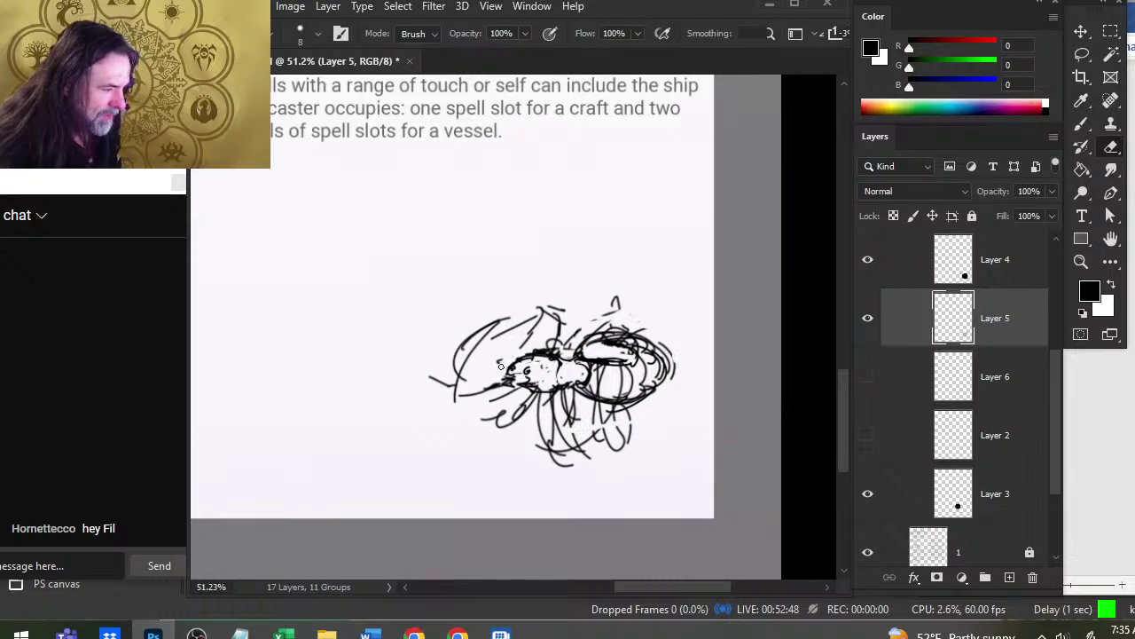
pyautogui.press(']')
pyautogui.press(']')
pyautogui.press(']')
pyautogui.press(']')
pyautogui.press(']')
pyautogui.press(']')
pyautogui.moveTo(440, 381)
pyautogui.mouseDown()
pyautogui.moveTo(497, 322)
pyautogui.moveTo(524, 359)
pyautogui.mouseUp()
pyautogui.moveTo(559, 308); pyautogui.dragTo(537, 355)
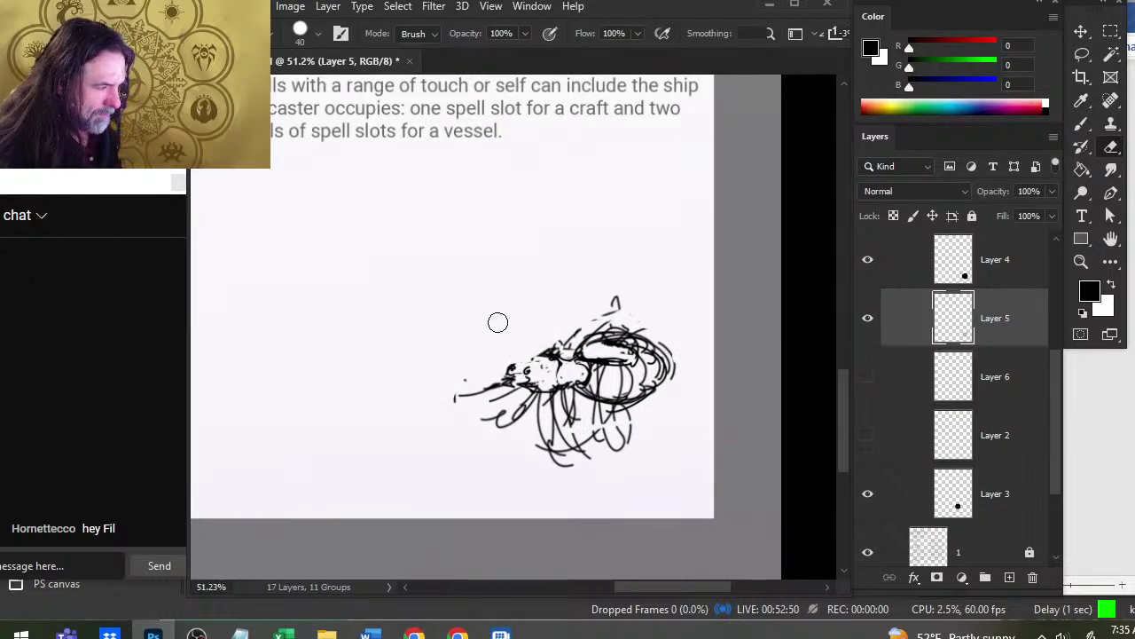
pyautogui.moveTo(510, 417)
pyautogui.mouseDown()
pyautogui.moveTo(483, 424)
pyautogui.moveTo(465, 386)
pyautogui.moveTo(550, 448)
pyautogui.moveTo(617, 437)
pyautogui.mouseUp()
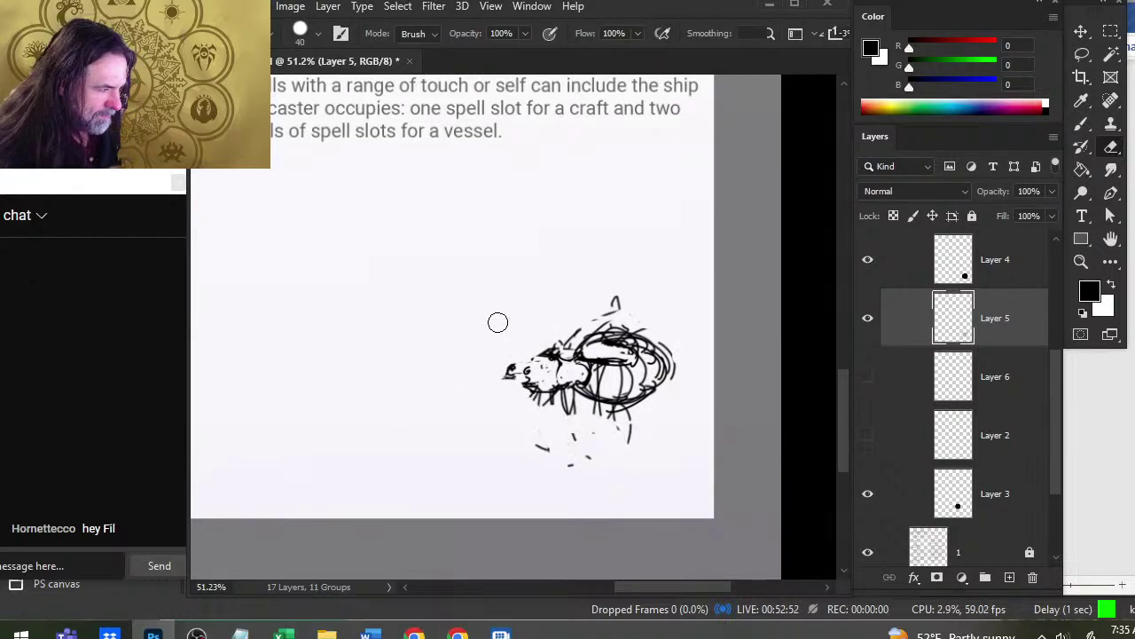
pyautogui.moveTo(563, 408); pyautogui.dragTo(616, 413)
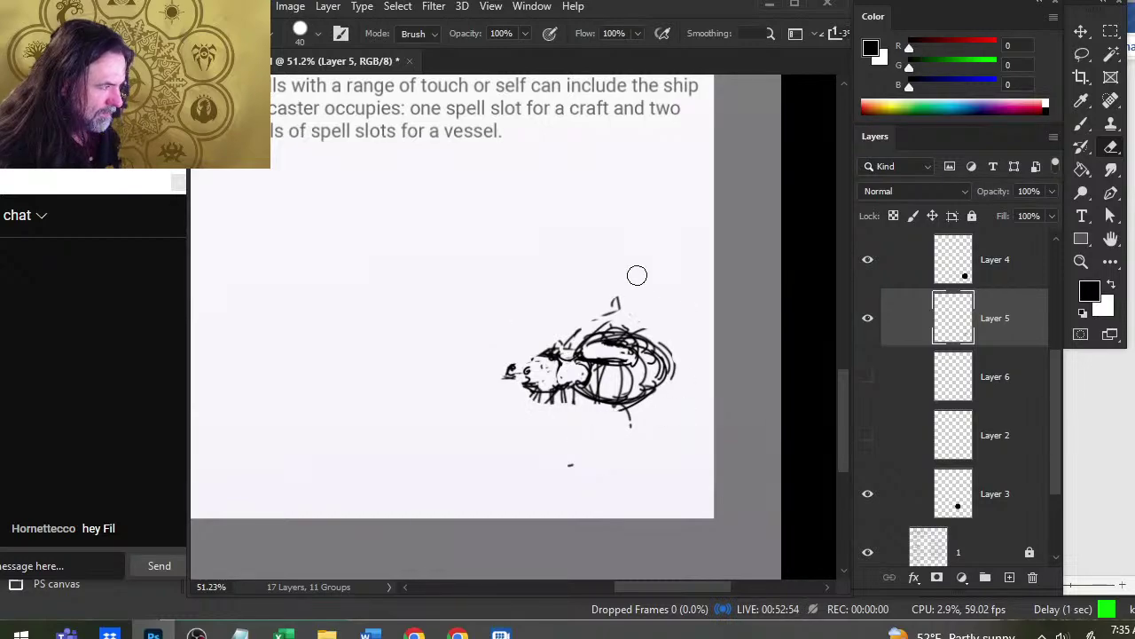
pyautogui.moveTo(612, 297)
pyautogui.mouseDown()
pyautogui.moveTo(608, 321)
pyautogui.moveTo(646, 330)
pyautogui.mouseUp()
pyautogui.moveTo(559, 341); pyautogui.dragTo(587, 343)
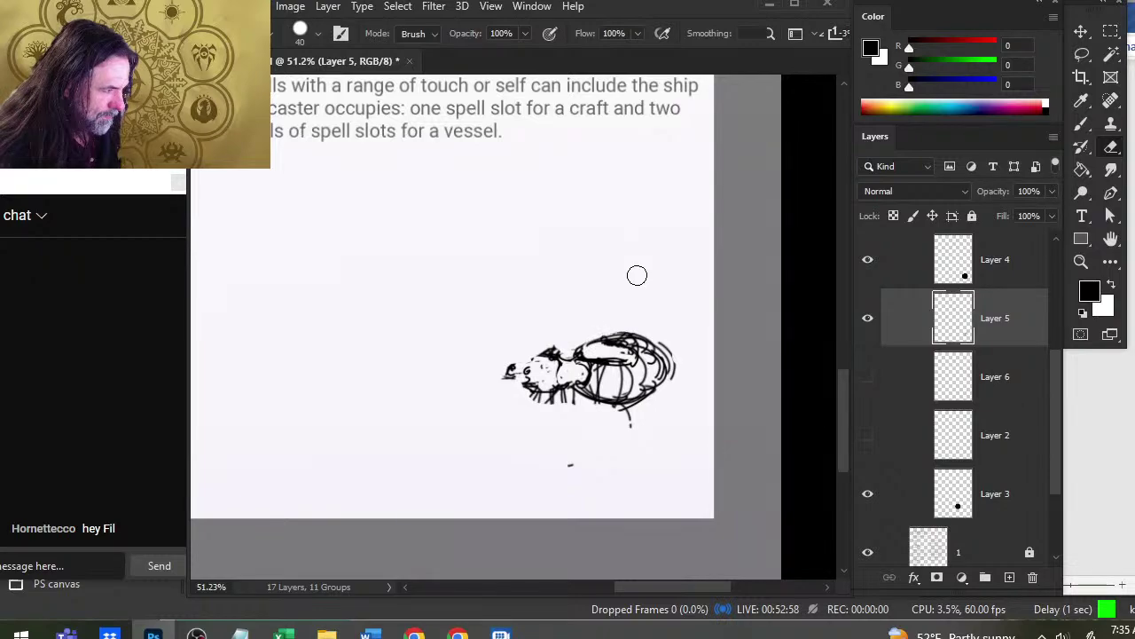
# - Erase the loose outer lines at the abdomen's rear and redraw its rounded outline with a tighter contour
pyautogui.moveTo(671, 368); pyautogui.dragTo(629, 419)
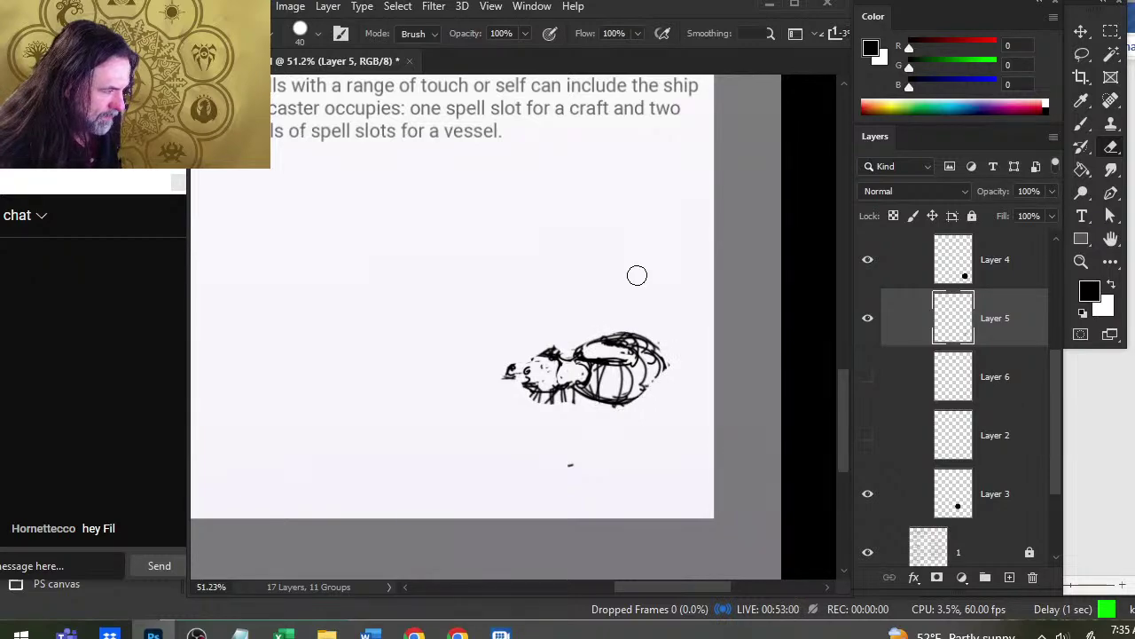
pyautogui.press('b')
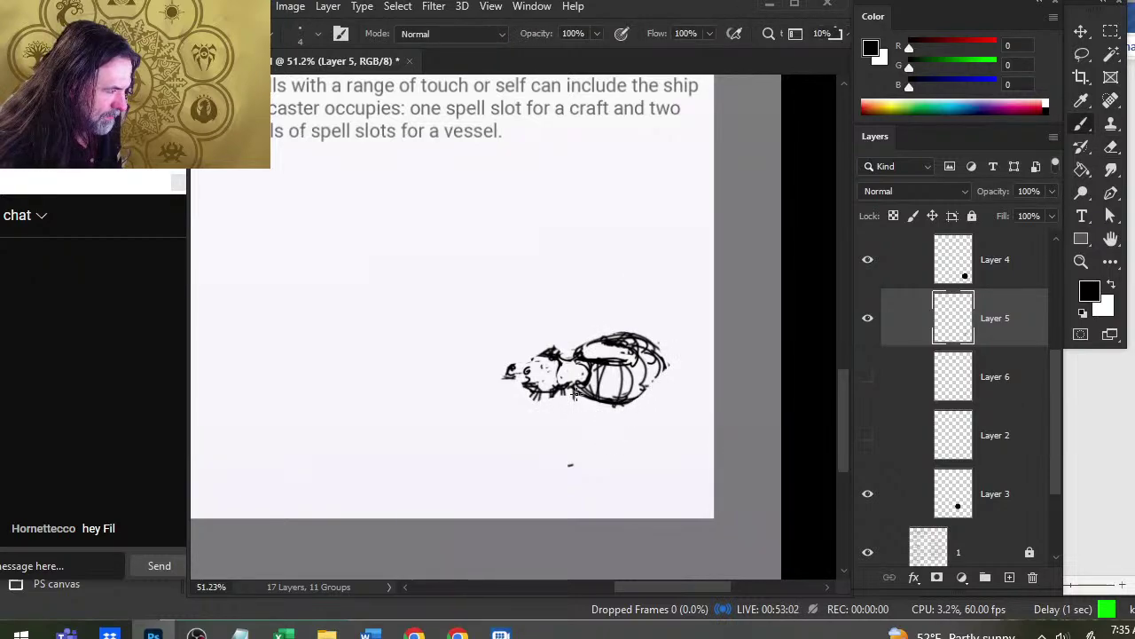
pyautogui.moveTo(595, 404)
pyautogui.mouseDown()
pyautogui.moveTo(648, 385)
pyautogui.moveTo(665, 351)
pyautogui.moveTo(658, 375)
pyautogui.moveTo(603, 344)
pyautogui.mouseUp()
pyautogui.press('e')
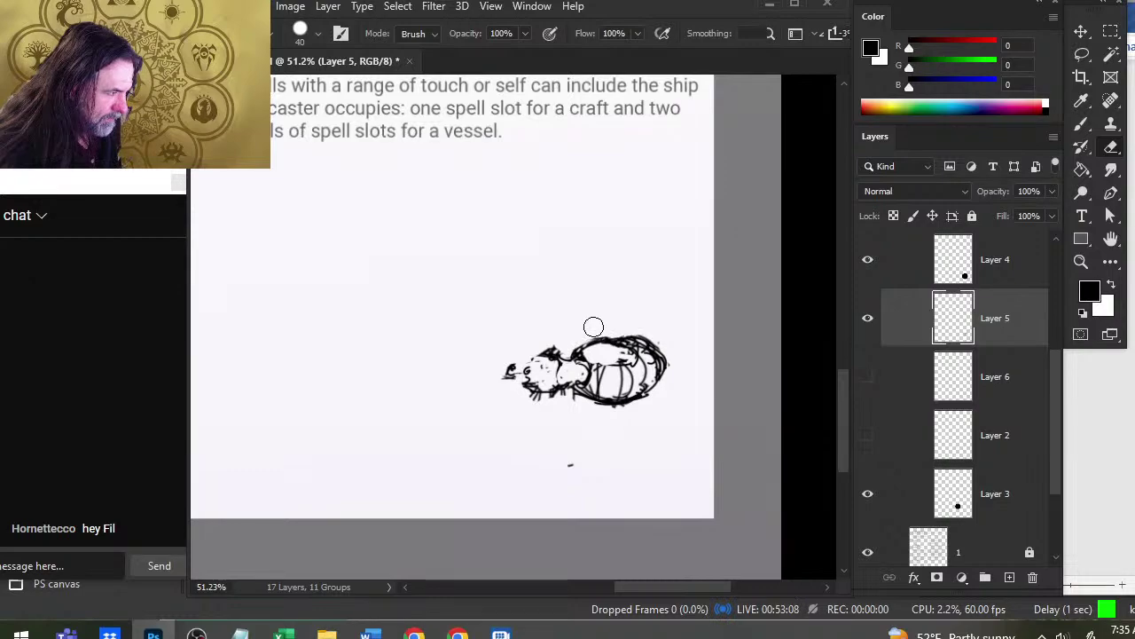
# - Lasso the abdomen, move it closer to the middle body section, and clear the selection
pyautogui.press('l')
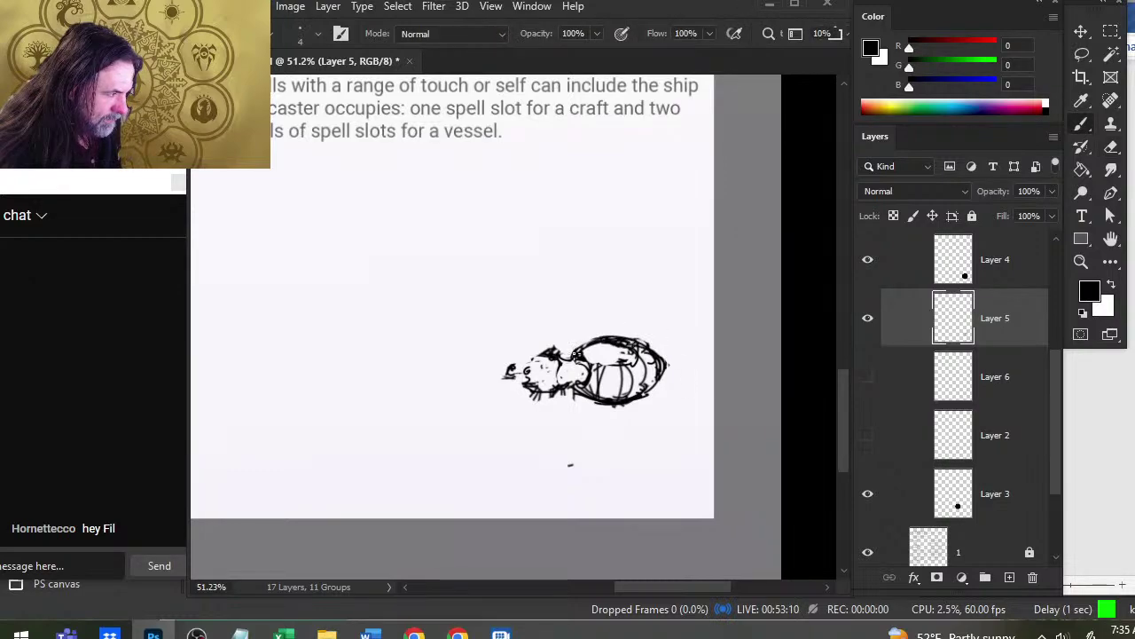
pyautogui.moveTo(603, 335)
pyautogui.mouseDown()
pyautogui.moveTo(672, 417)
pyautogui.moveTo(603, 330)
pyautogui.moveTo(631, 342)
pyautogui.moveTo(644, 401)
pyautogui.mouseUp()
pyautogui.press('v')
pyautogui.hotkey('ctrl', 'd')
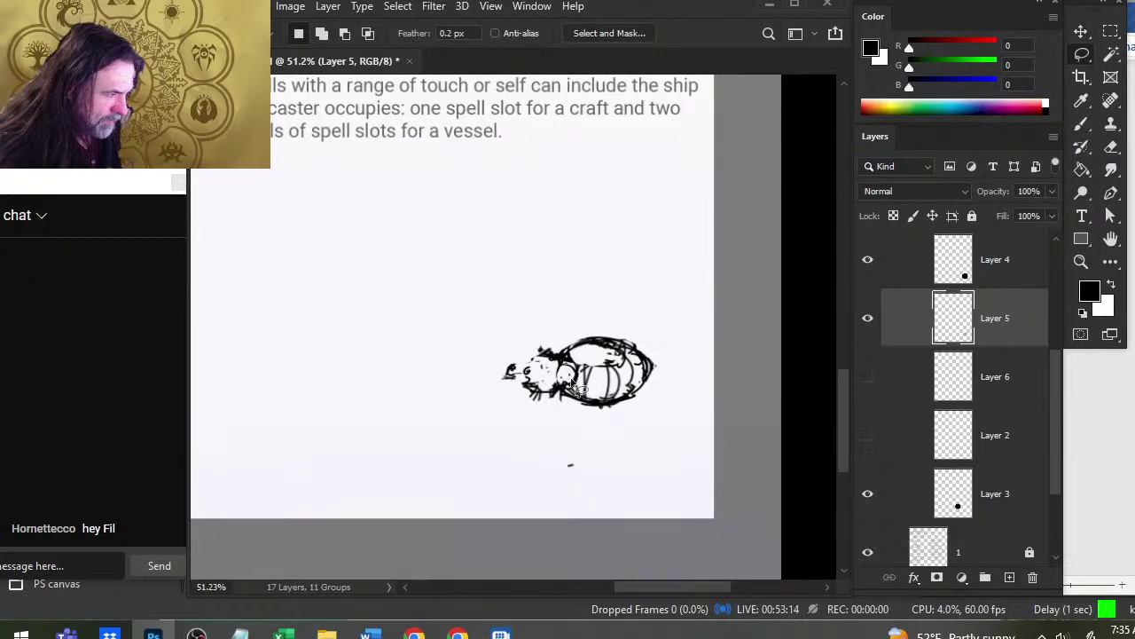
# - Reduce the Eraser to 9 px and clear the overlapping lines inside the middle body section and at its joint with the abdomen
pyautogui.press('e')
pyautogui.press('[')
pyautogui.press('[')
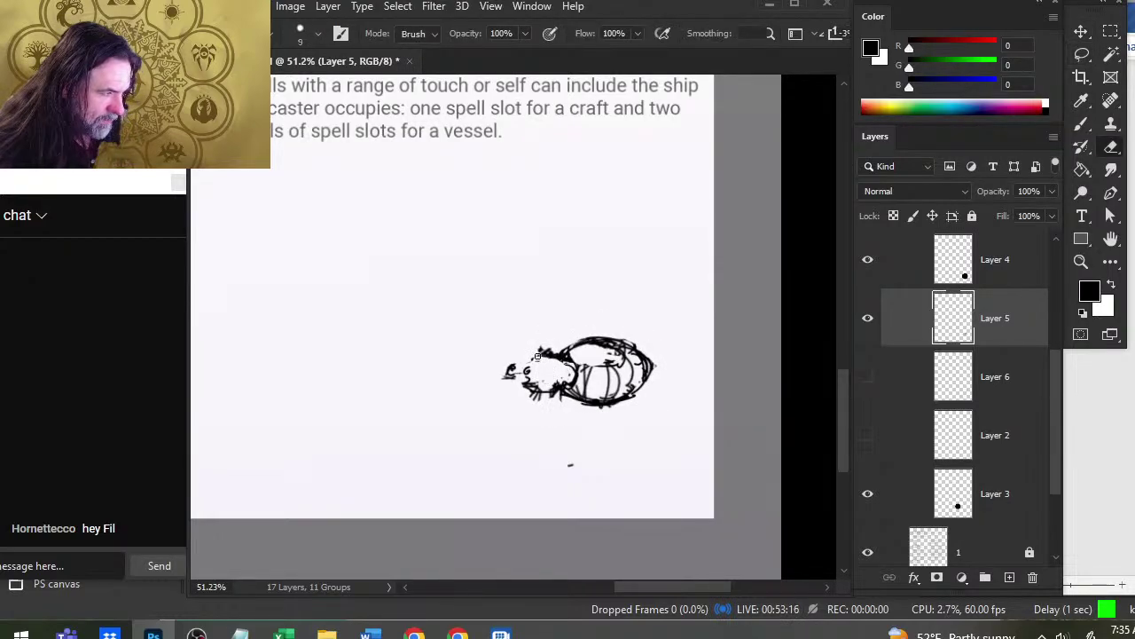
pyautogui.moveTo(602, 356); pyautogui.dragTo(574, 357)
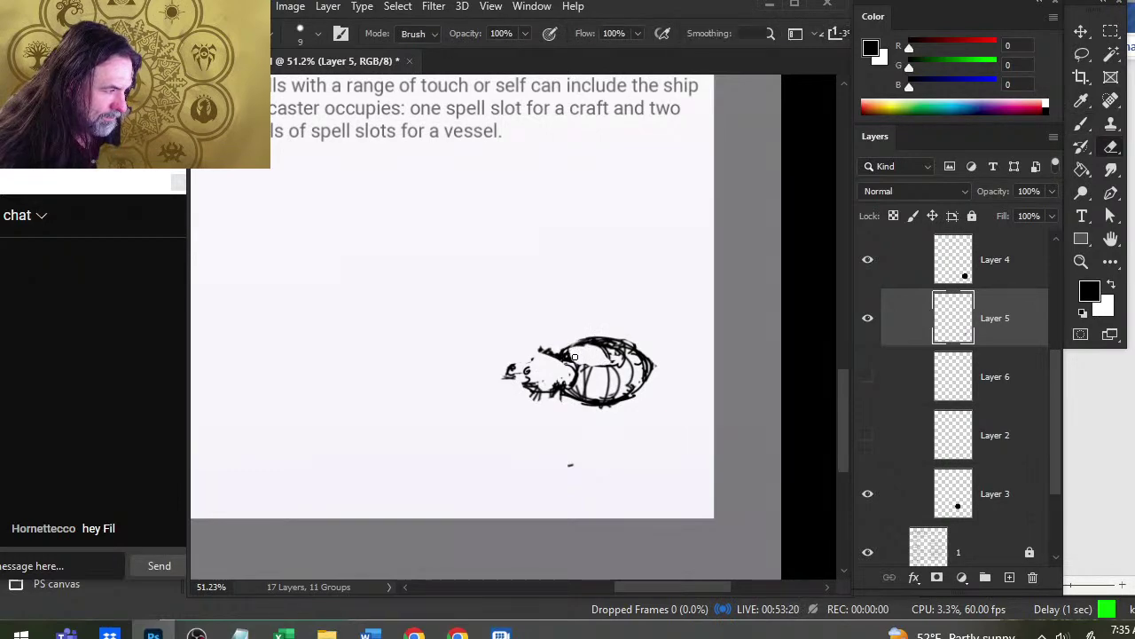
# - Draw a pointed plate with small markings on the upper abdomen, and trim the outer edges of the abdomen's outline
pyautogui.press('b')
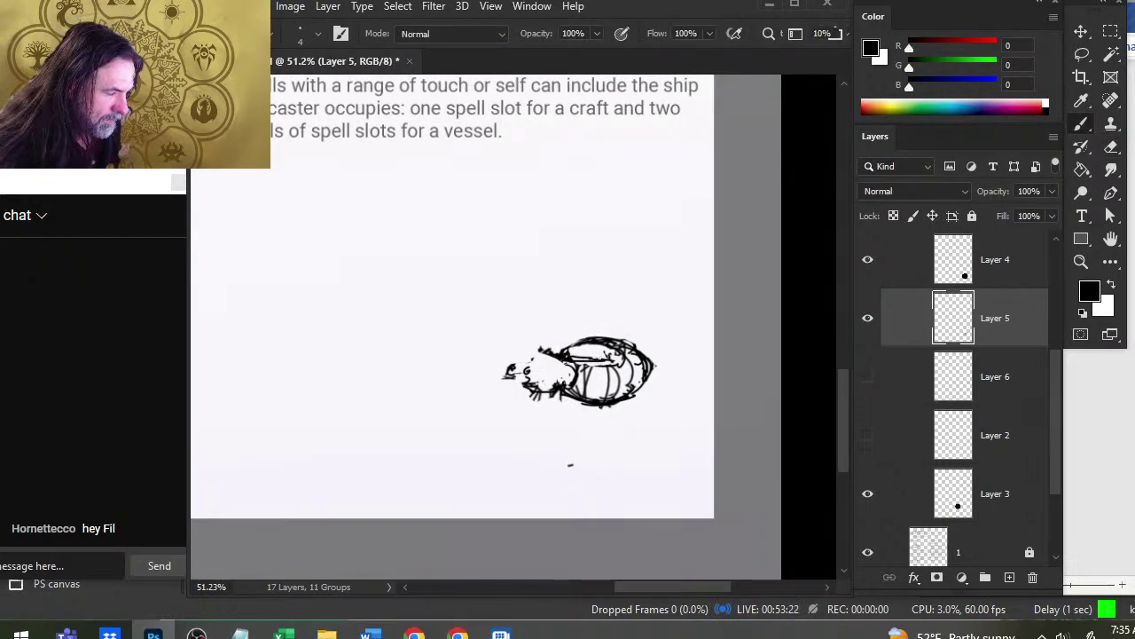
pyautogui.moveTo(589, 339); pyautogui.dragTo(619, 362)
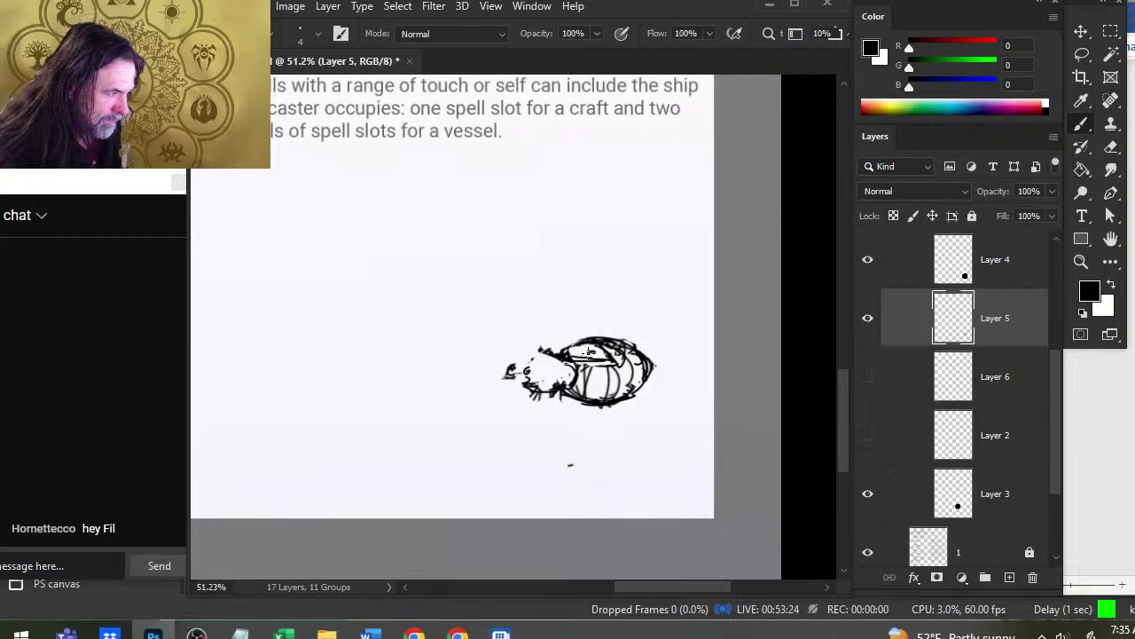
pyautogui.moveTo(559, 353); pyautogui.dragTo(592, 377)
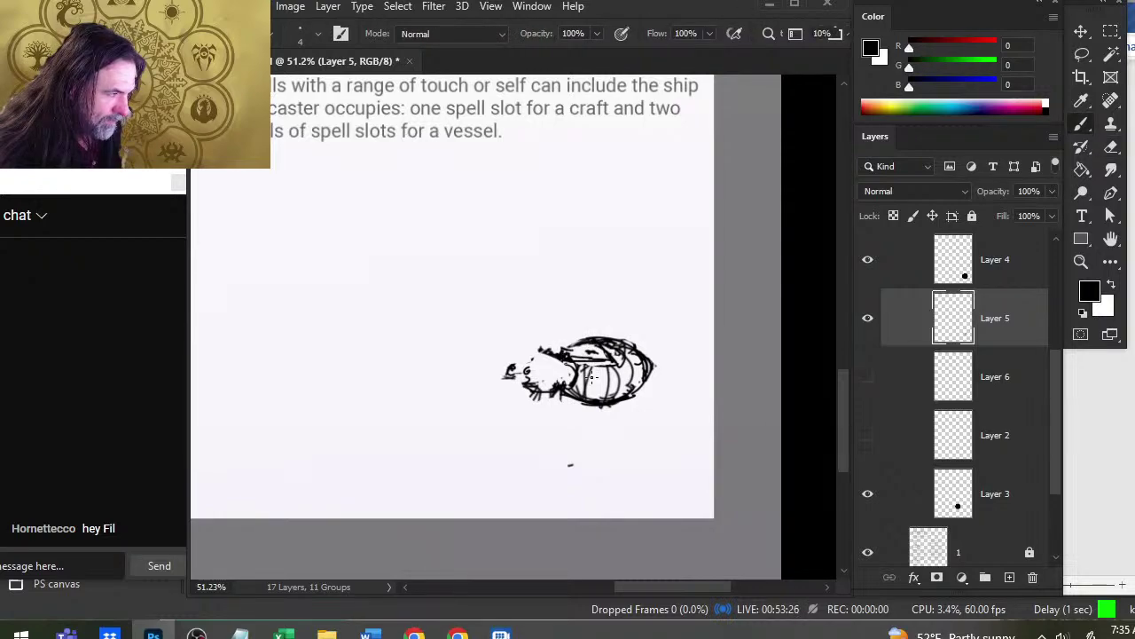
pyautogui.press('e')
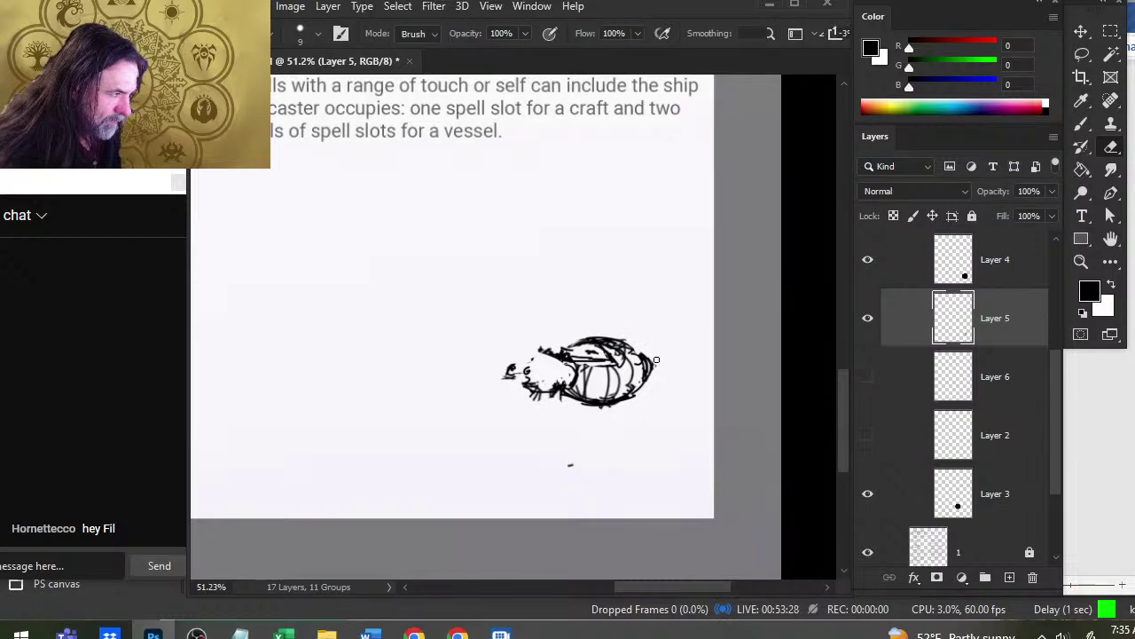
pyautogui.moveTo(565, 393); pyautogui.dragTo(615, 408)
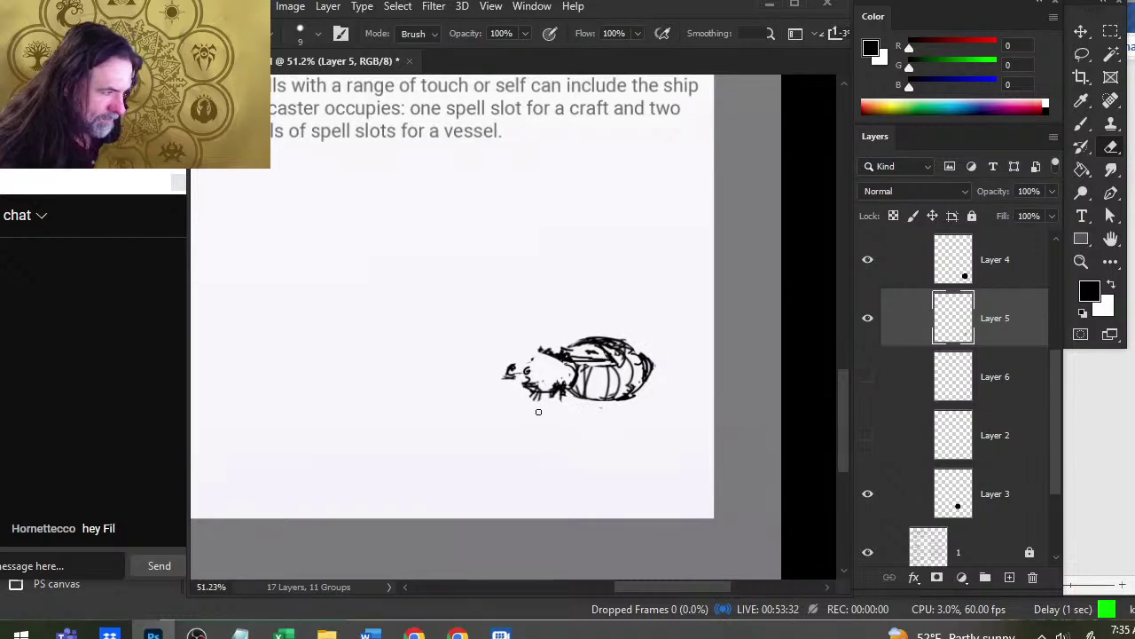
# - Redraw the head with a curved brow, an eye and a pointed mandible, alternating Brush and Eraser
pyautogui.press('b')
pyautogui.moveTo(510, 374)
pyautogui.mouseDown()
pyautogui.moveTo(550, 387)
pyautogui.moveTo(568, 365)
pyautogui.moveTo(509, 362)
pyautogui.mouseUp()
pyautogui.moveTo(539, 342)
pyautogui.mouseDown()
pyautogui.moveTo(519, 364)
pyautogui.moveTo(545, 363)
pyautogui.moveTo(536, 353)
pyautogui.moveTo(570, 364)
pyautogui.moveTo(557, 351)
pyautogui.moveTo(577, 345)
pyautogui.moveTo(508, 384)
pyautogui.moveTo(514, 404)
pyautogui.mouseUp()
pyautogui.press('b')
pyautogui.press('e')
pyautogui.press('b')
pyautogui.press('e')
pyautogui.press('b')
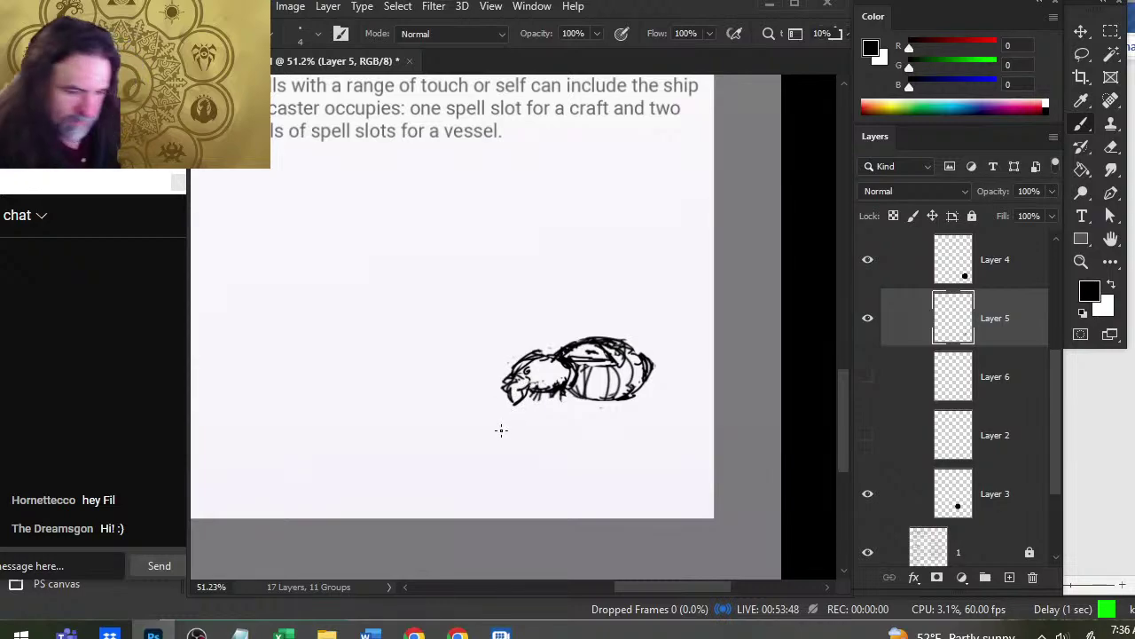
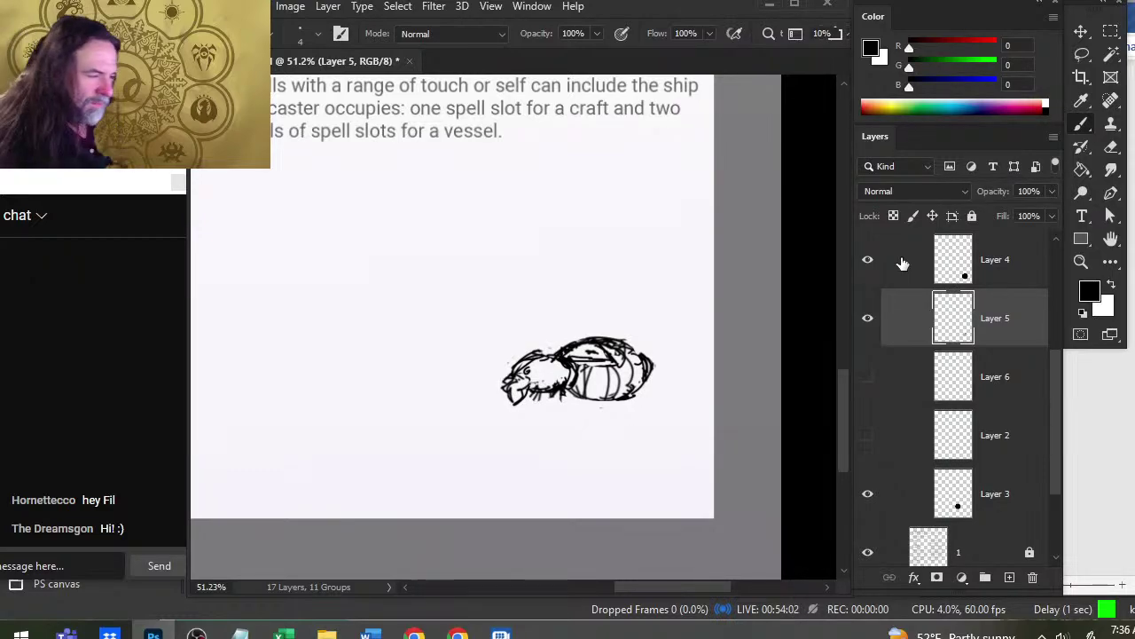
# - Clean up the lines beneath the head and add a short second mandible stroke behind the first
pyautogui.press('e')
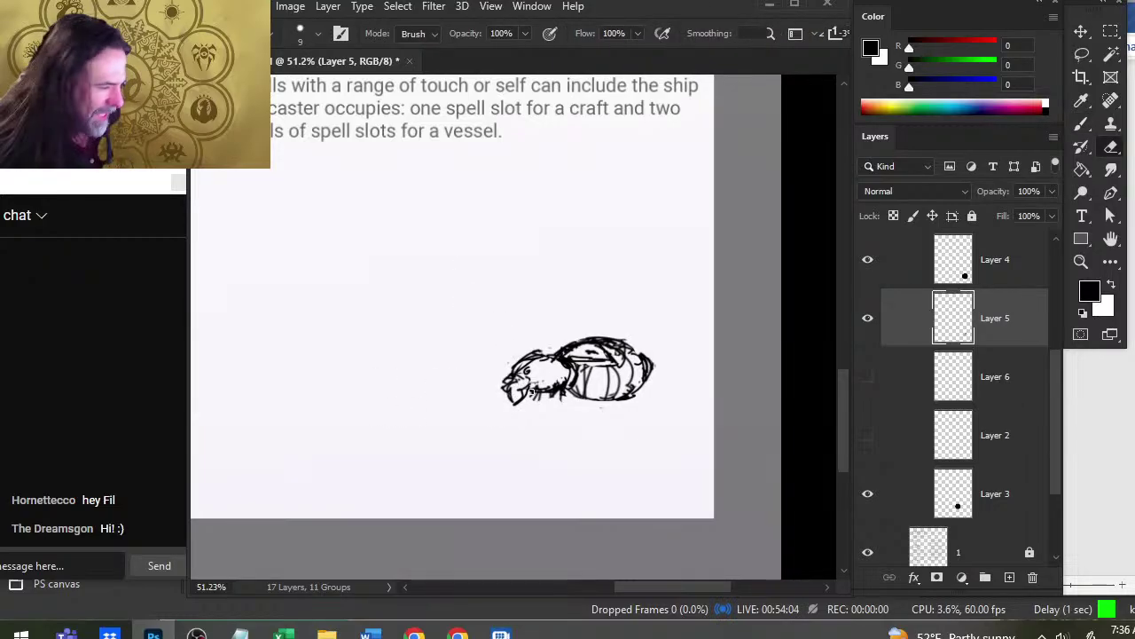
pyautogui.press('z')
pyautogui.moveTo(543, 355)
pyautogui.mouseDown()
pyautogui.moveTo(445, 349)
pyautogui.moveTo(520, 357)
pyautogui.mouseUp()
pyautogui.moveTo(550, 405); pyautogui.dragTo(585, 410)
pyautogui.press('b')
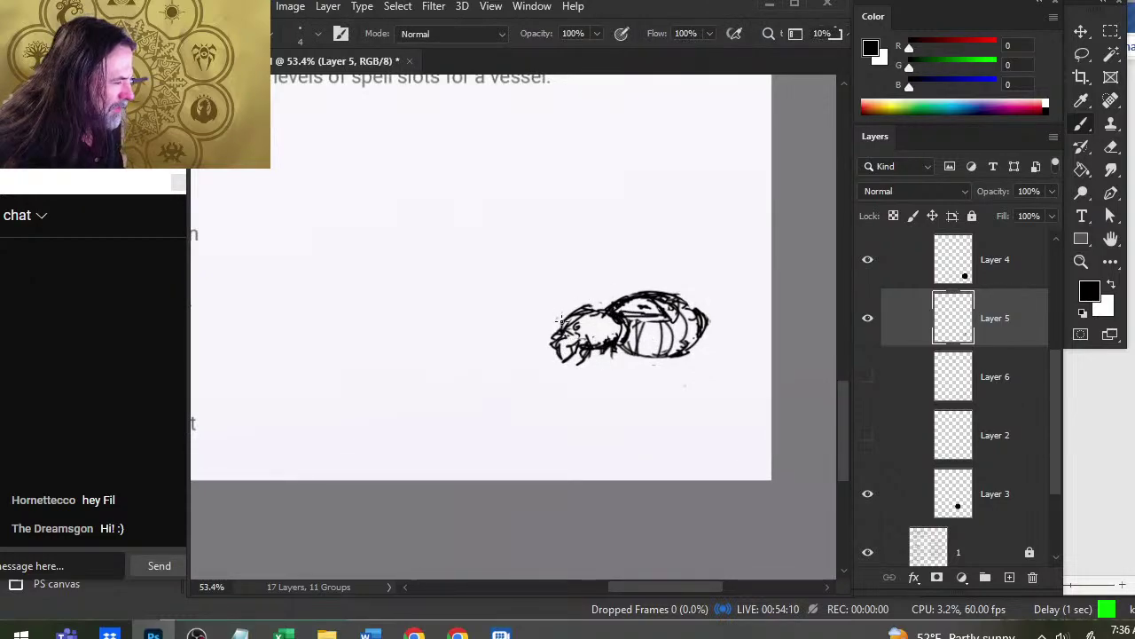
# - Lower Layer 5's opacity to 48% and add a new layer above it for the legs
pyautogui.click(1053, 191)
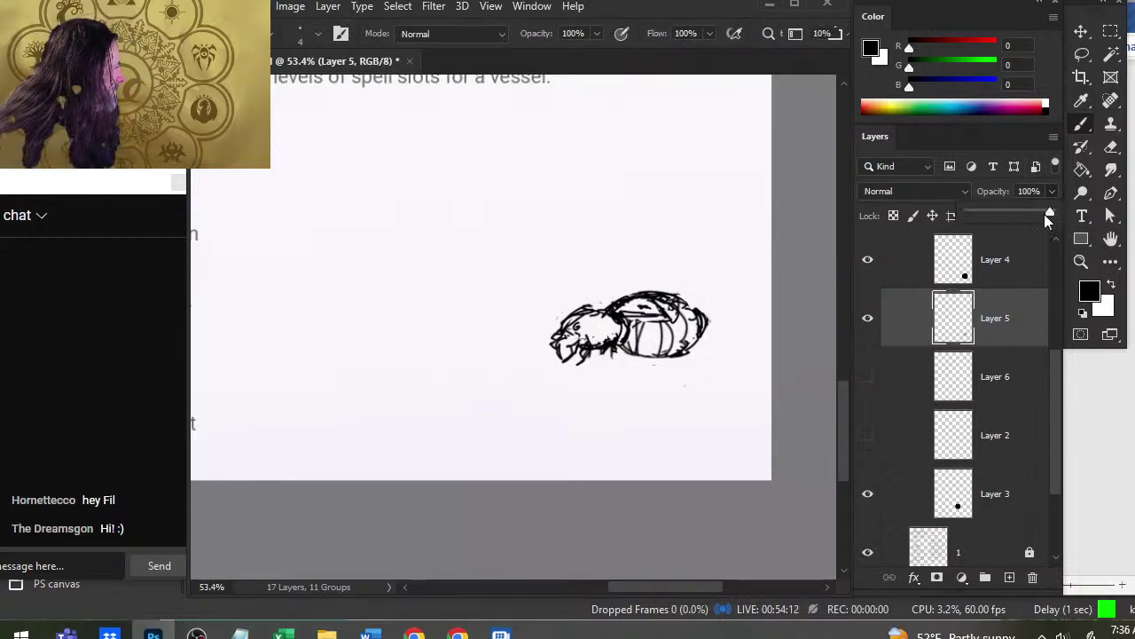
pyautogui.moveTo(1044, 211); pyautogui.dragTo(1010, 211)
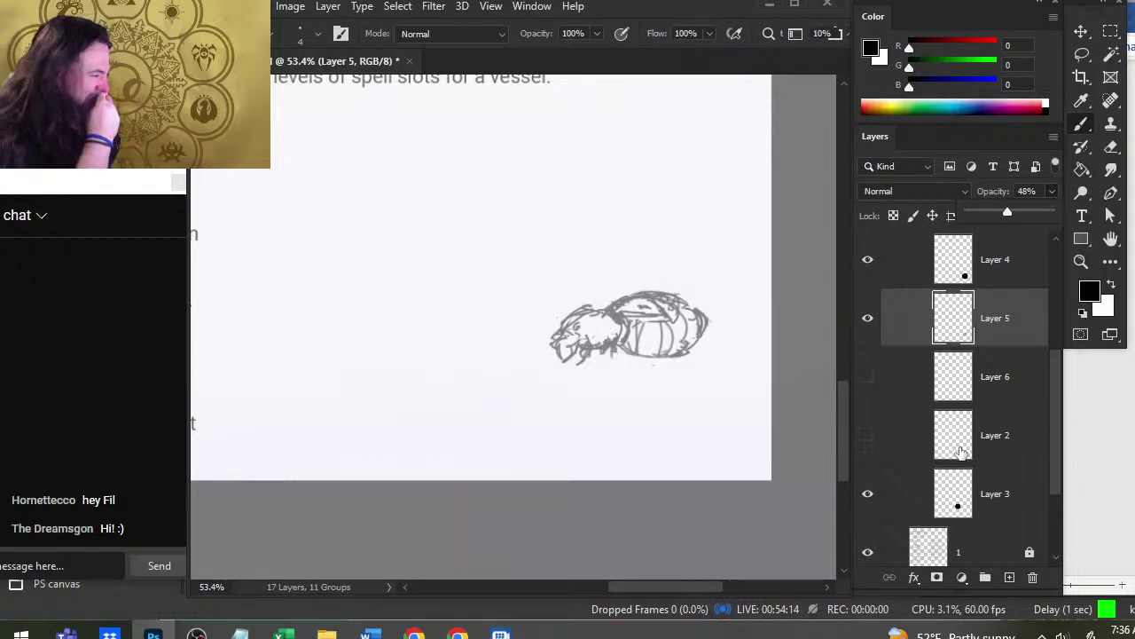
pyautogui.click(1008, 322)
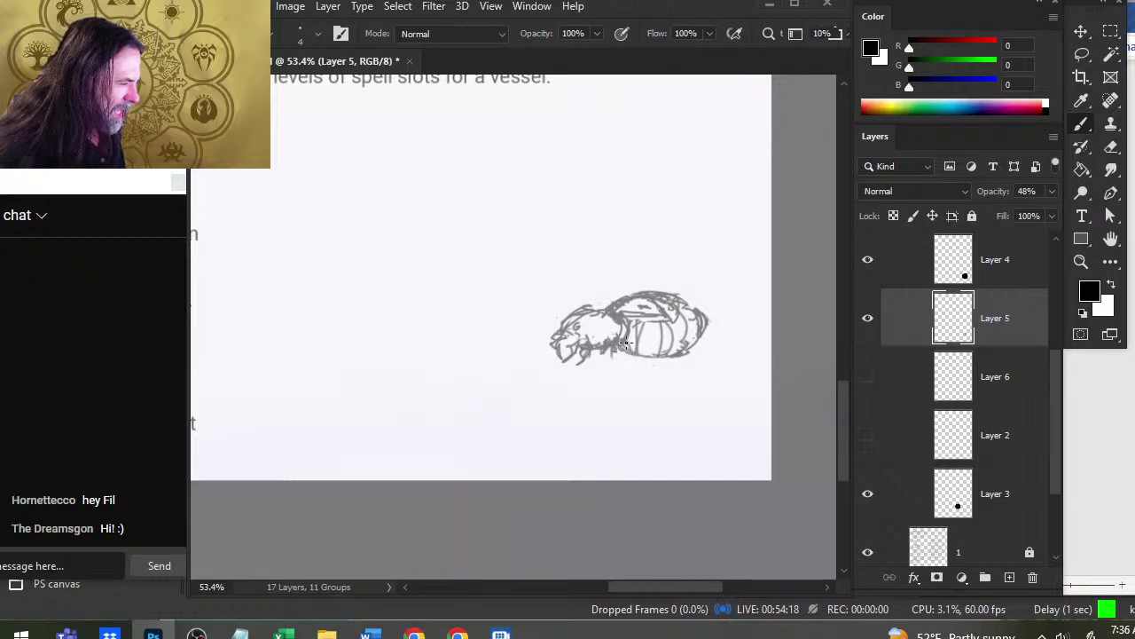
pyautogui.click(1009, 577)
# - Draw three small leg-socket circles along the body's underside and rough jointed lines for the front and rear legs above and below
pyautogui.moveTo(618, 346)
pyautogui.mouseDown()
pyautogui.moveTo(624, 339)
pyautogui.moveTo(589, 350)
pyautogui.moveTo(635, 337)
pyautogui.mouseUp()
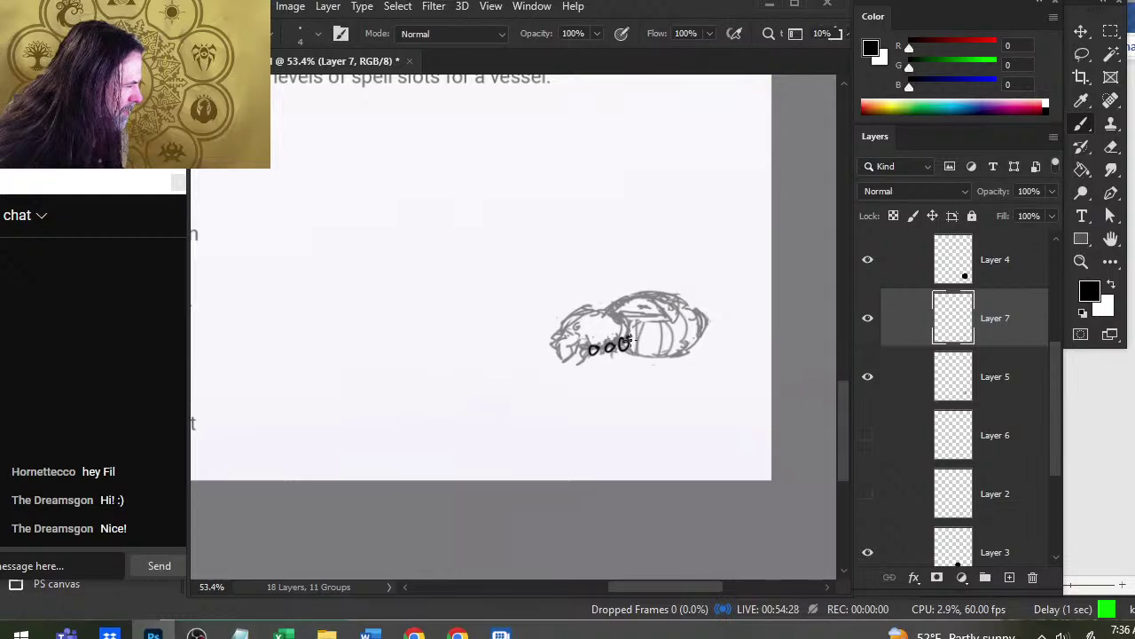
pyautogui.moveTo(628, 342)
pyautogui.mouseDown()
pyautogui.moveTo(656, 324)
pyautogui.moveTo(665, 292)
pyautogui.moveTo(655, 271)
pyautogui.mouseUp()
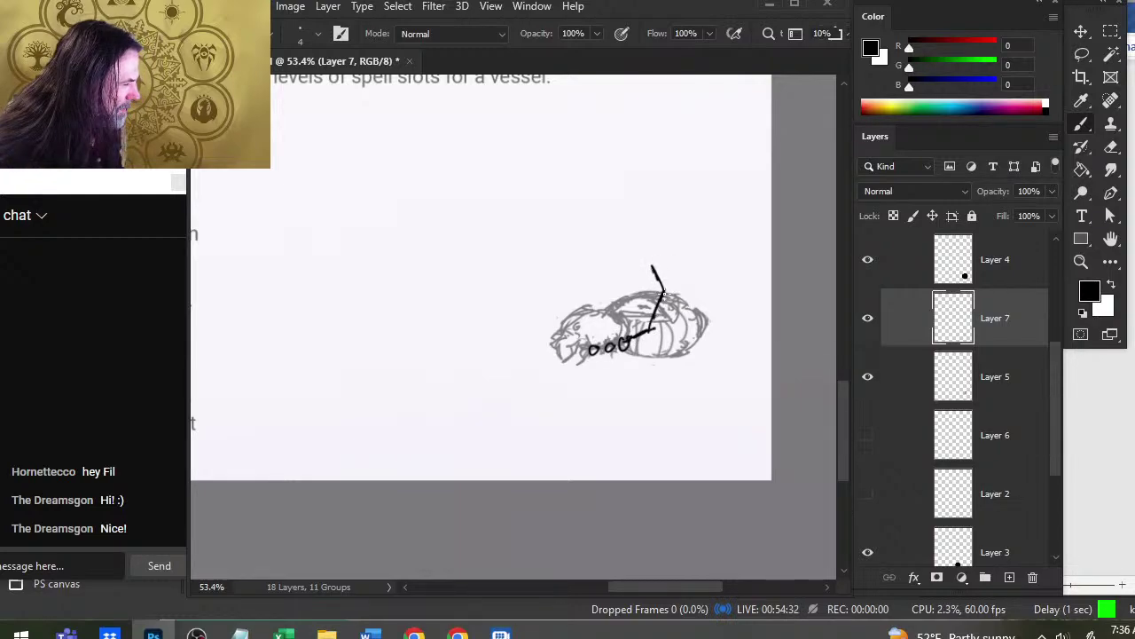
pyautogui.moveTo(584, 309); pyautogui.dragTo(578, 266)
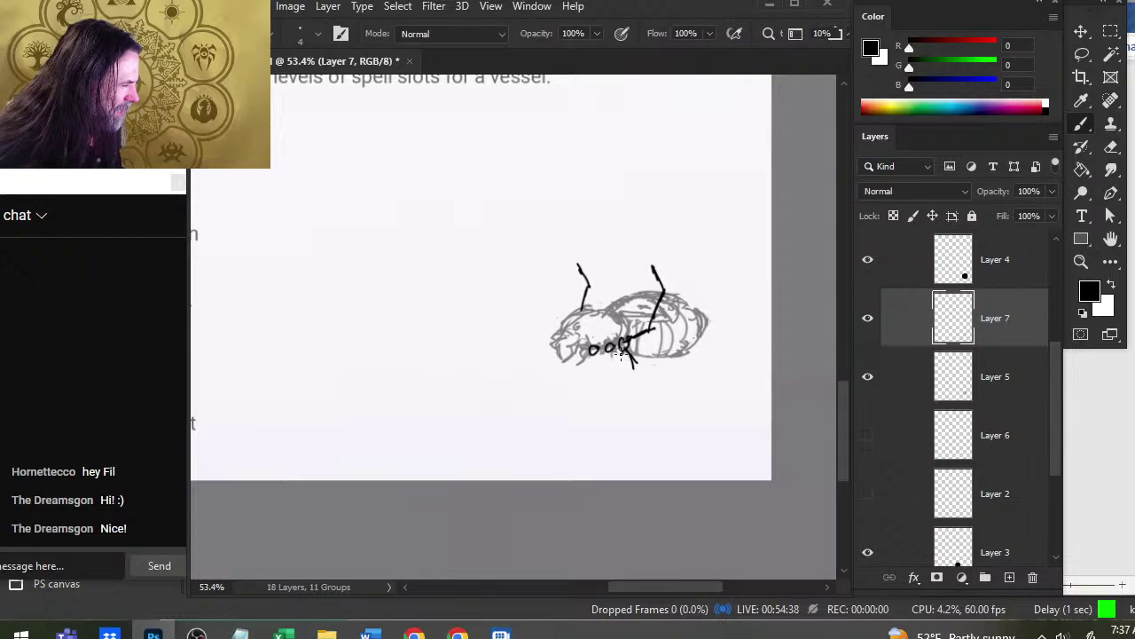
pyautogui.moveTo(628, 352); pyautogui.dragTo(644, 371)
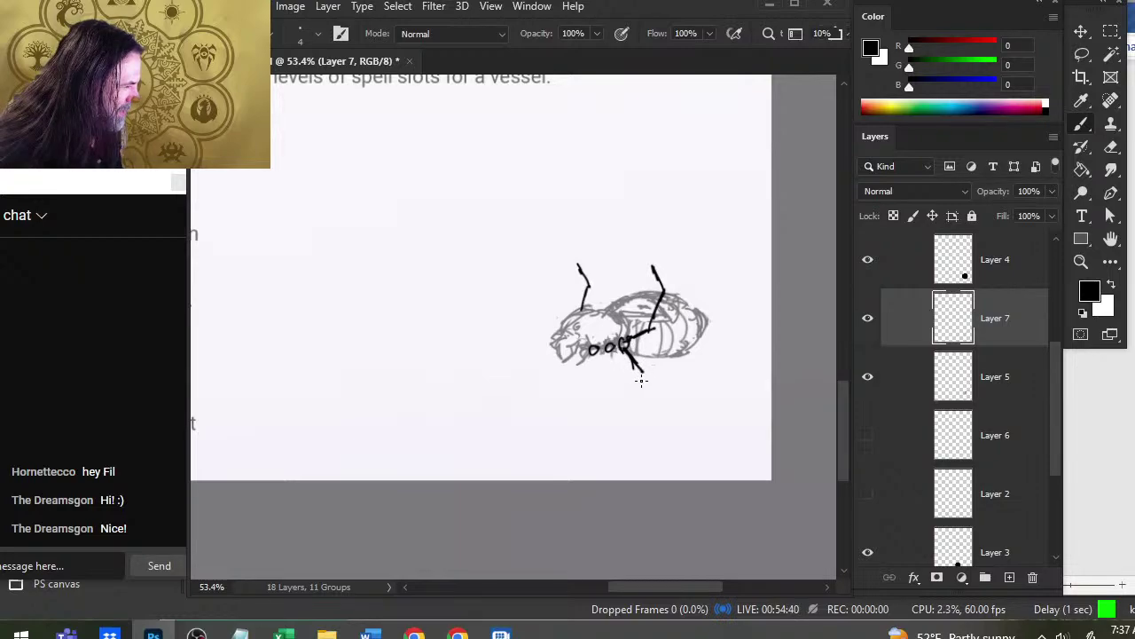
pyautogui.moveTo(643, 373); pyautogui.dragTo(597, 406)
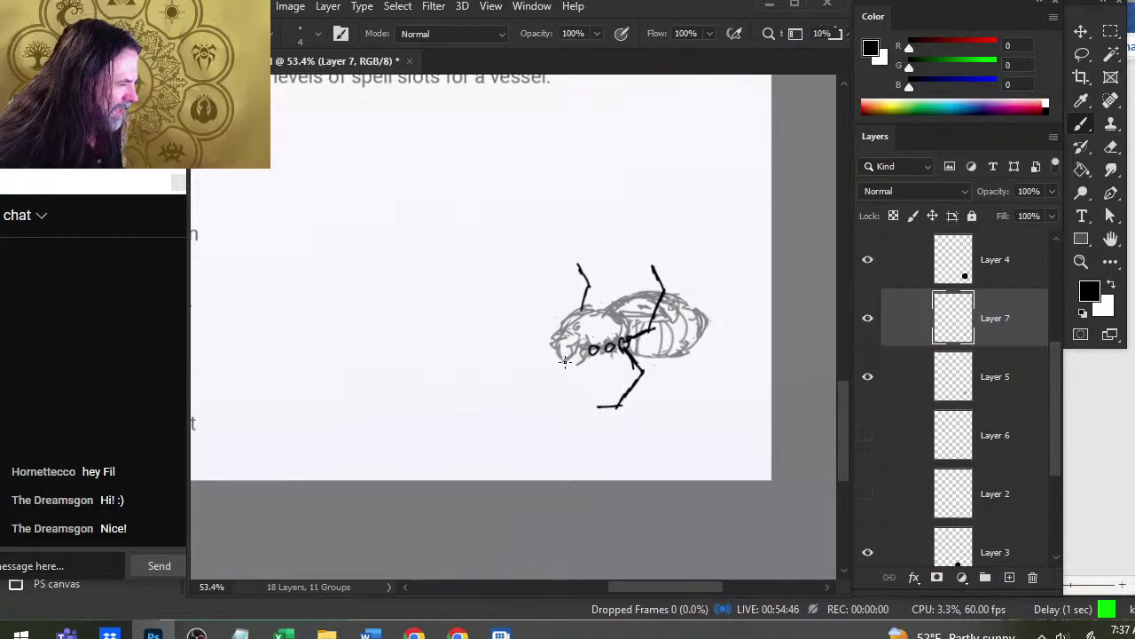
pyautogui.moveTo(572, 353); pyautogui.dragTo(541, 388)
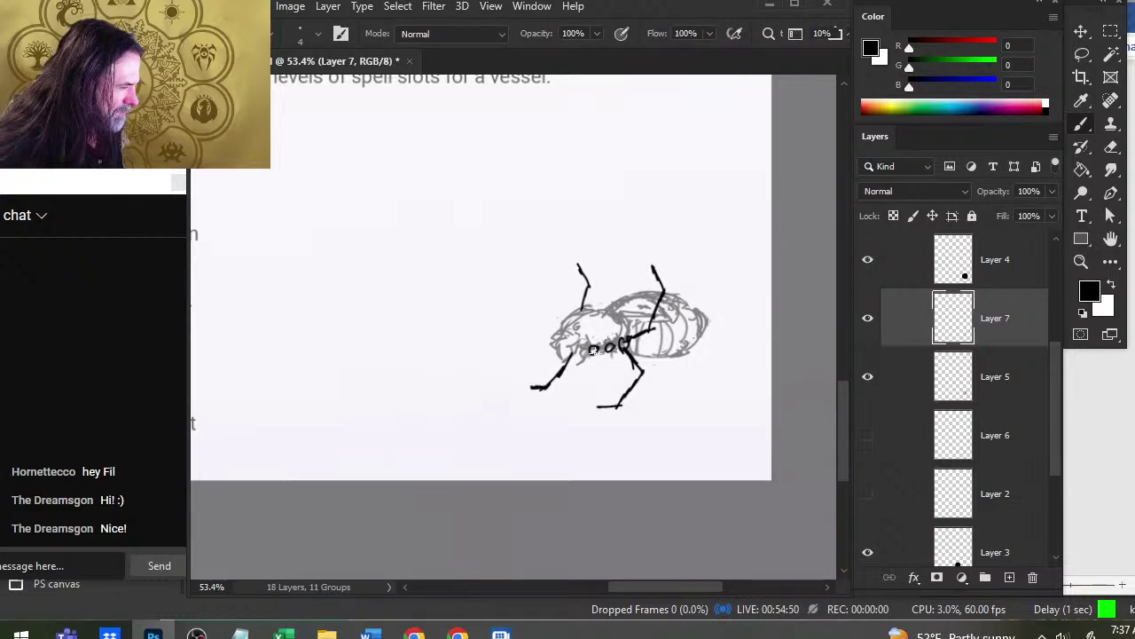
# - Draw long curved guide arcs linking the upper and lower leg ends, one in front of the head and one across the body
pyautogui.moveTo(593, 349)
pyautogui.mouseDown()
pyautogui.moveTo(557, 390)
pyautogui.moveTo(504, 371)
pyautogui.moveTo(509, 312)
pyautogui.moveTo(569, 268)
pyautogui.mouseUp()
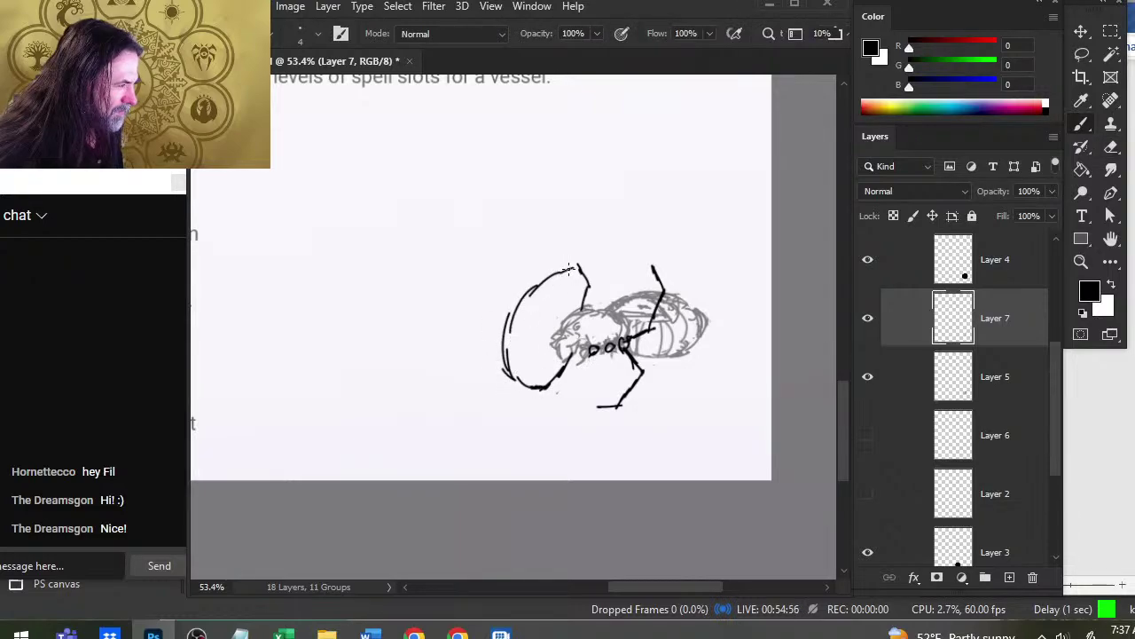
pyautogui.moveTo(653, 271)
pyautogui.mouseDown()
pyautogui.moveTo(623, 304)
pyautogui.moveTo(600, 368)
pyautogui.moveTo(611, 337)
pyautogui.moveTo(595, 397)
pyautogui.moveTo(618, 399)
pyautogui.mouseUp()
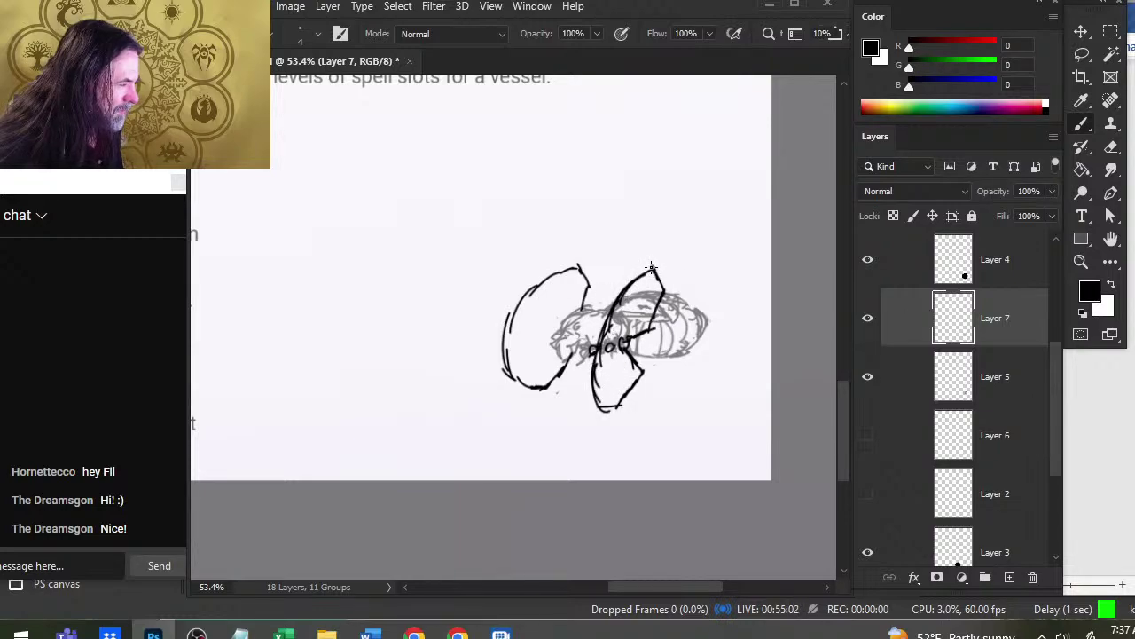
# - Draw pointed outer guide arcs before the head and around the abdomen, with a straight spoke from the rear leg socket to the abdomen's tip
pyautogui.moveTo(579, 268)
pyautogui.mouseDown()
pyautogui.moveTo(507, 287)
pyautogui.moveTo(473, 319)
pyautogui.mouseUp()
pyautogui.moveTo(500, 373)
pyautogui.mouseDown()
pyautogui.moveTo(473, 320)
pyautogui.moveTo(537, 387)
pyautogui.mouseUp()
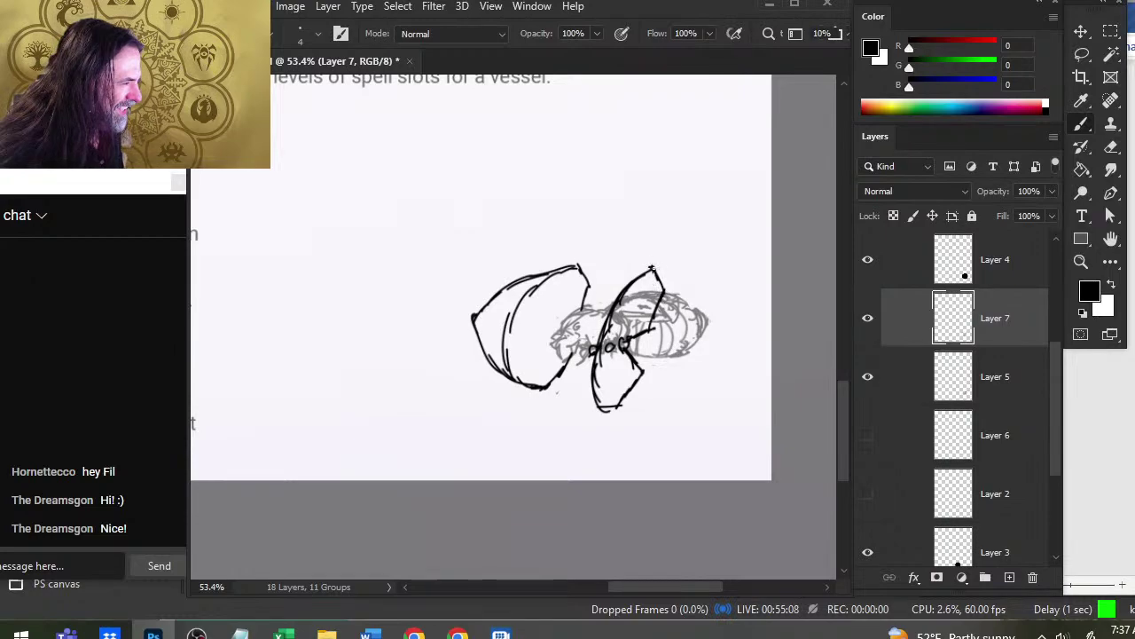
pyautogui.moveTo(688, 307)
pyautogui.mouseDown()
pyautogui.moveTo(657, 268)
pyautogui.moveTo(695, 360)
pyautogui.mouseUp()
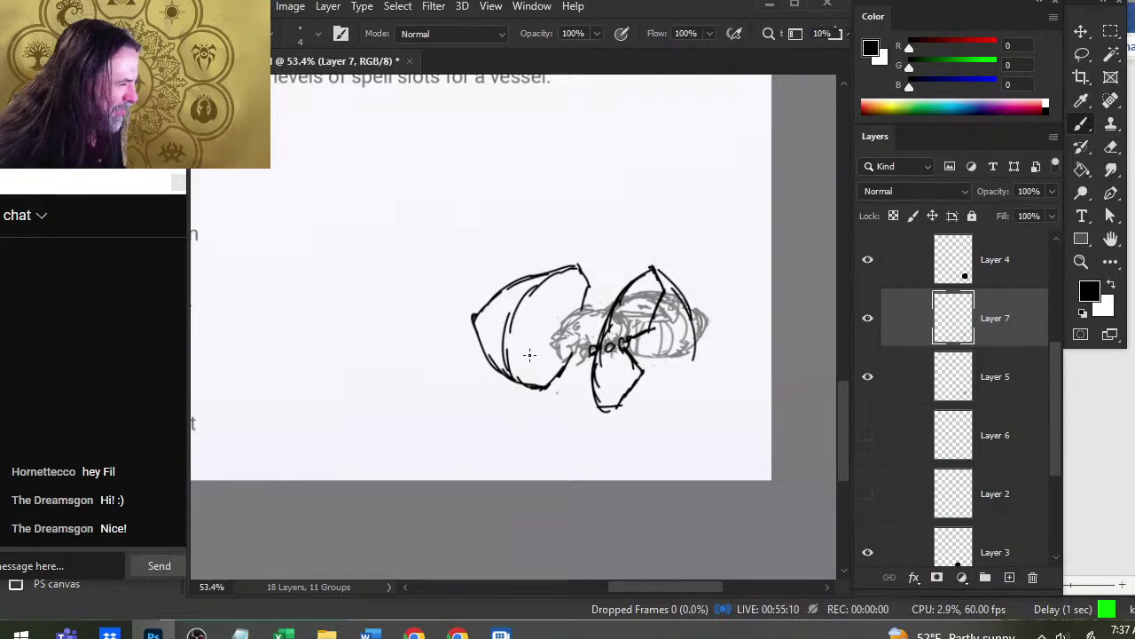
pyautogui.moveTo(624, 346)
pyautogui.mouseDown()
pyautogui.moveTo(712, 331)
pyautogui.moveTo(668, 276)
pyautogui.moveTo(686, 302)
pyautogui.moveTo(691, 354)
pyautogui.mouseUp()
pyautogui.press('e')
pyautogui.press('b')
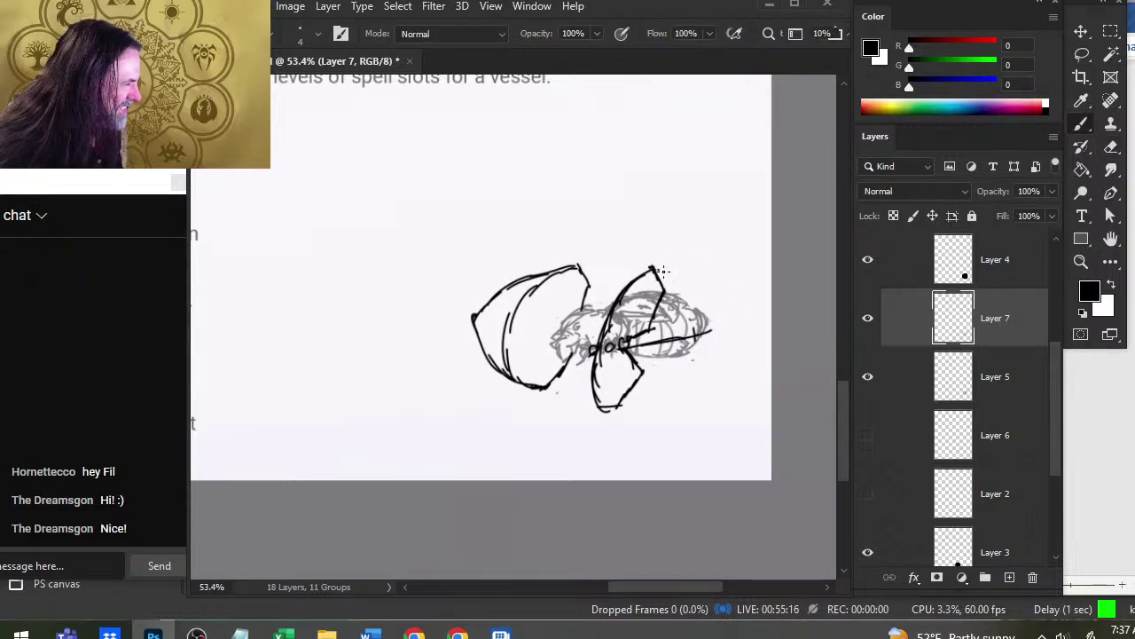
pyautogui.moveTo(652, 266); pyautogui.dragTo(708, 334)
pyautogui.moveTo(599, 412)
pyautogui.mouseDown()
pyautogui.moveTo(679, 371)
pyautogui.moveTo(706, 333)
pyautogui.mouseUp()
# - Add a middle spoke forward from the head, erase the wide outer arc, and redraw tighter curved guides linking the front leg ends
pyautogui.moveTo(581, 317)
pyautogui.mouseDown()
pyautogui.moveTo(565, 335)
pyautogui.moveTo(507, 330)
pyautogui.moveTo(532, 293)
pyautogui.mouseUp()
pyautogui.press('e')
pyautogui.moveTo(507, 353)
pyautogui.mouseDown()
pyautogui.moveTo(506, 371)
pyautogui.moveTo(479, 294)
pyautogui.moveTo(513, 380)
pyautogui.mouseUp()
pyautogui.press('b')
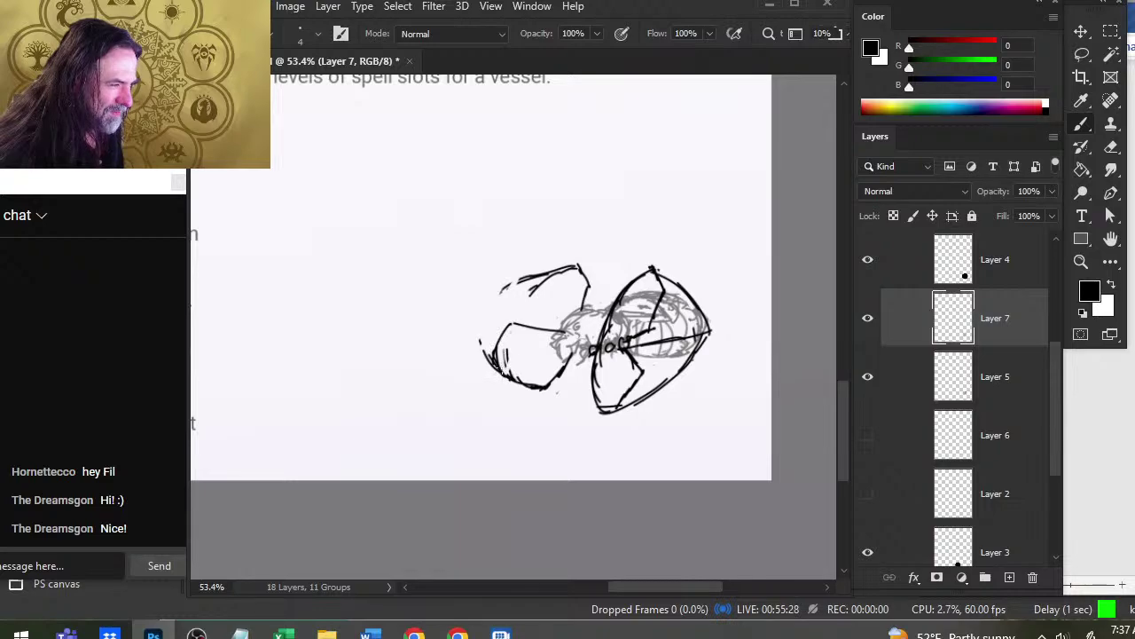
pyautogui.moveTo(512, 321)
pyautogui.mouseDown()
pyautogui.moveTo(545, 277)
pyautogui.moveTo(578, 257)
pyautogui.moveTo(502, 373)
pyautogui.mouseUp()
pyautogui.press('e')
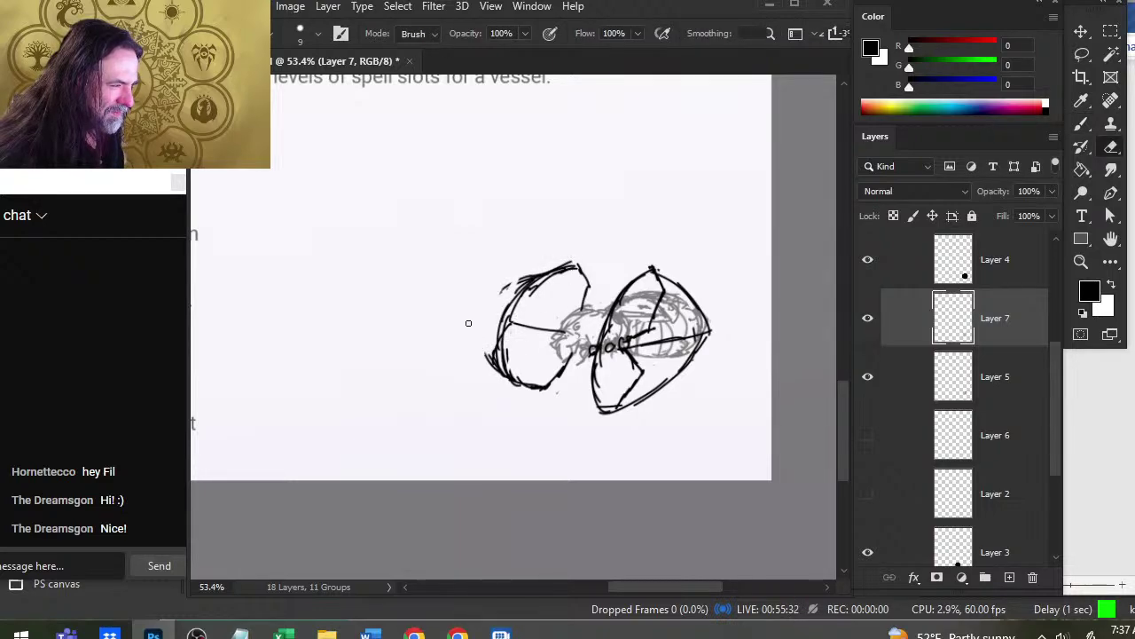
pyautogui.press('b')
pyautogui.moveTo(579, 264)
pyautogui.mouseDown()
pyautogui.moveTo(516, 324)
pyautogui.moveTo(515, 393)
pyautogui.mouseUp()
pyautogui.press('e')
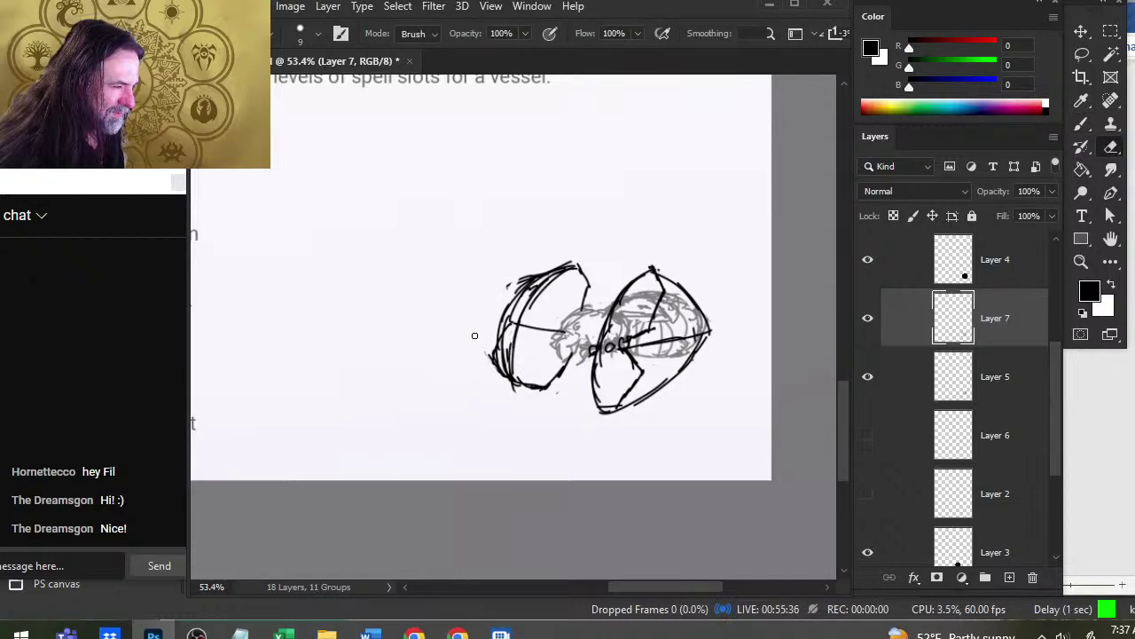
# - Draw short slanted limb lines beneath the head, trace the head's outline and mouth, and erase overlapping strokes
pyautogui.press('b')
pyautogui.moveTo(601, 348); pyautogui.dragTo(568, 402)
pyautogui.moveTo(563, 344); pyautogui.dragTo(534, 409)
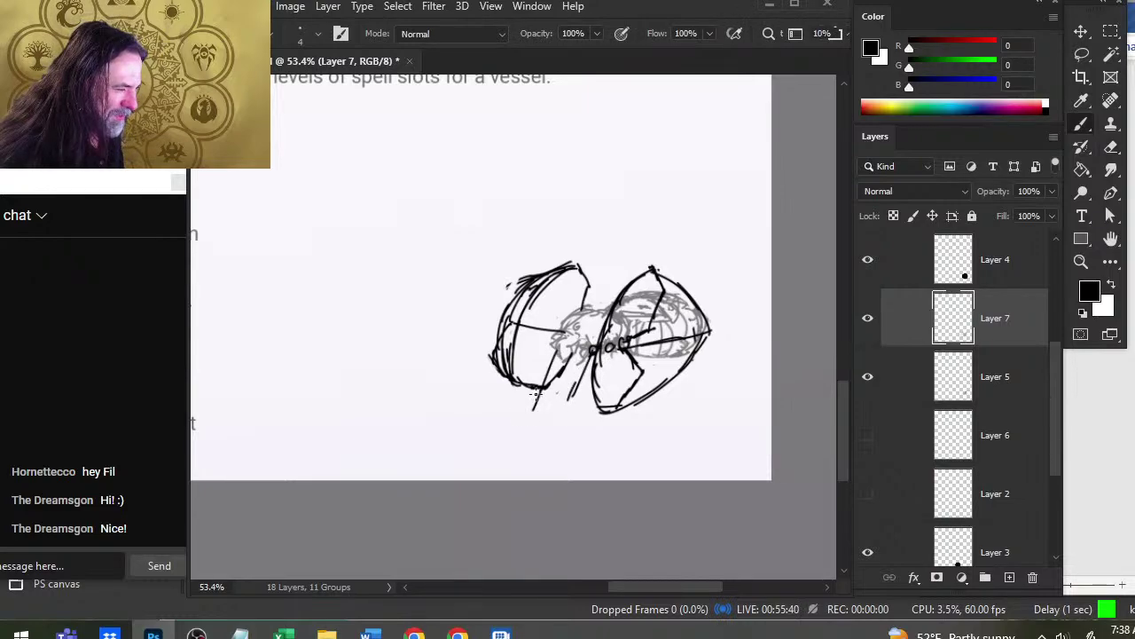
pyautogui.moveTo(544, 371); pyautogui.dragTo(491, 399)
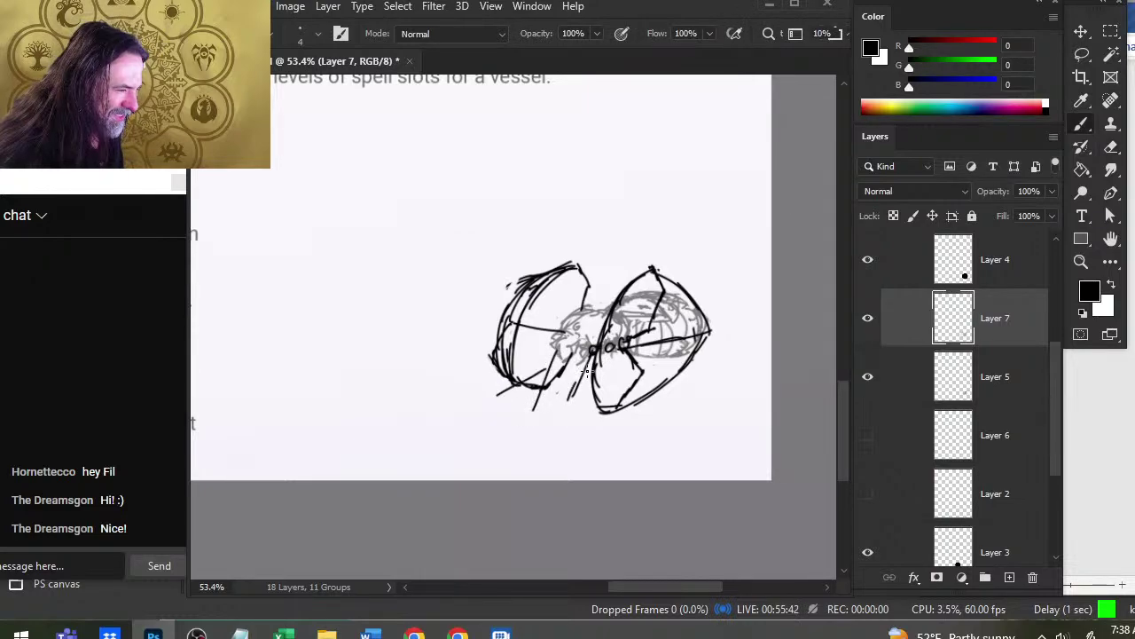
pyautogui.moveTo(593, 365)
pyautogui.mouseDown()
pyautogui.moveTo(570, 391)
pyautogui.moveTo(553, 358)
pyautogui.moveTo(584, 347)
pyautogui.moveTo(597, 313)
pyautogui.mouseUp()
pyautogui.press('e')
pyautogui.press('b')
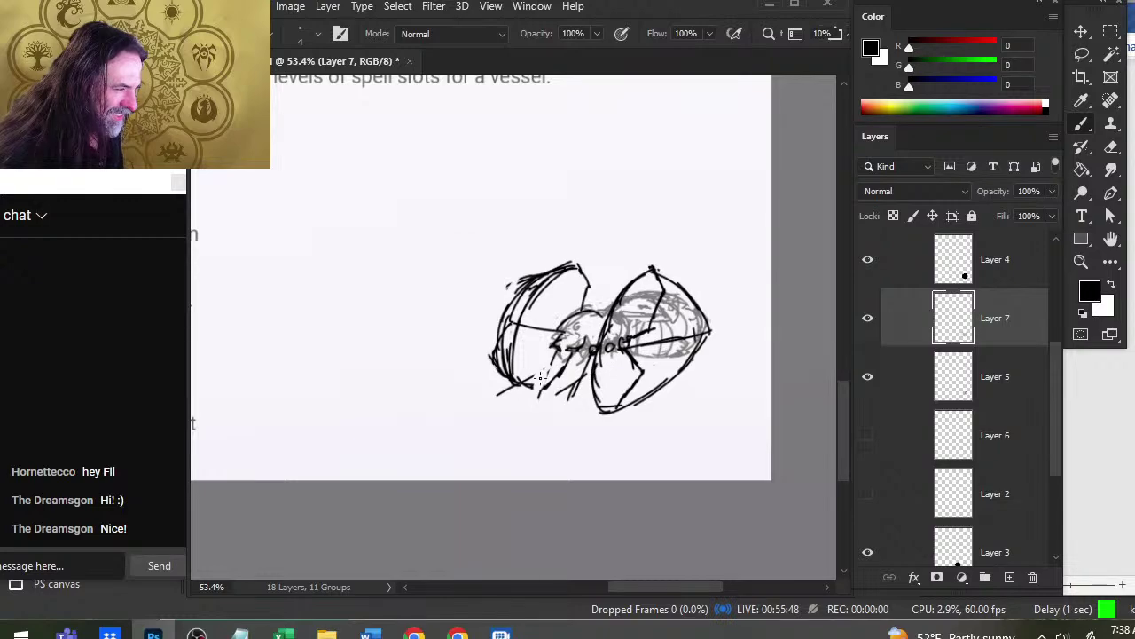
# - Sketch a small thumbnail of the creature with arc-linked legs above the main drawing, and add inner curves to the main drawing's rear leg guides
pyautogui.moveTo(486, 218); pyautogui.dragTo(488, 227)
pyautogui.moveTo(559, 209)
pyautogui.mouseDown()
pyautogui.moveTo(484, 222)
pyautogui.moveTo(488, 254)
pyautogui.moveTo(511, 189)
pyautogui.mouseUp()
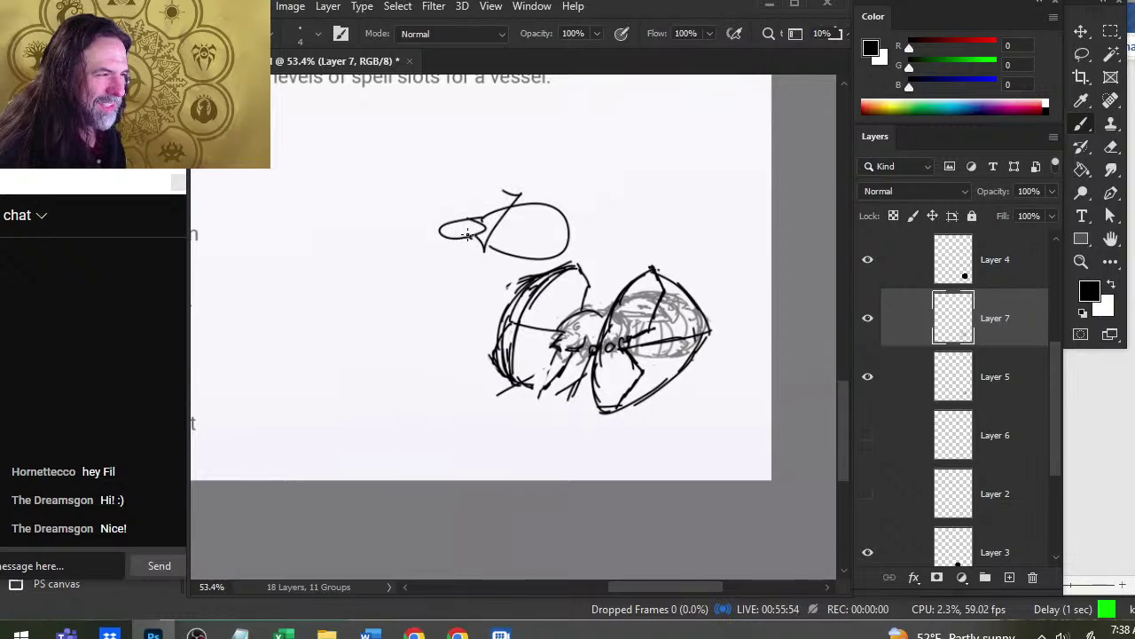
pyautogui.moveTo(465, 238)
pyautogui.mouseDown()
pyautogui.moveTo(452, 271)
pyautogui.moveTo(429, 279)
pyautogui.mouseUp()
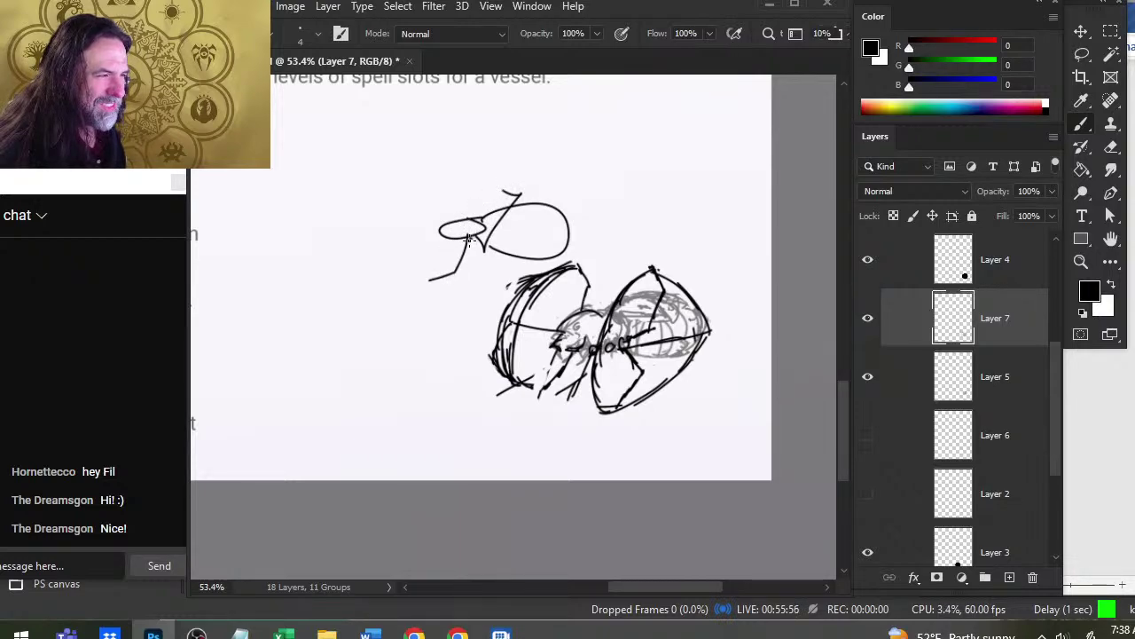
pyautogui.moveTo(475, 236)
pyautogui.mouseDown()
pyautogui.moveTo(498, 278)
pyautogui.moveTo(517, 193)
pyautogui.mouseUp()
pyautogui.moveTo(429, 281); pyautogui.dragTo(502, 282)
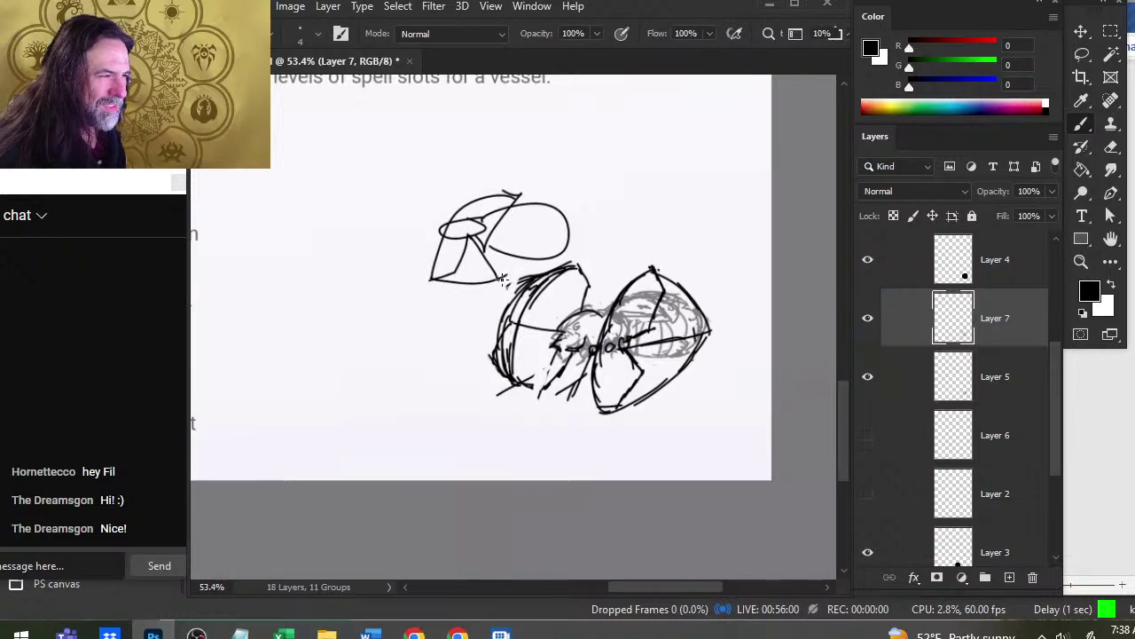
pyautogui.moveTo(518, 192)
pyautogui.mouseDown()
pyautogui.moveTo(489, 282)
pyautogui.moveTo(506, 281)
pyautogui.moveTo(429, 282)
pyautogui.moveTo(506, 270)
pyautogui.mouseUp()
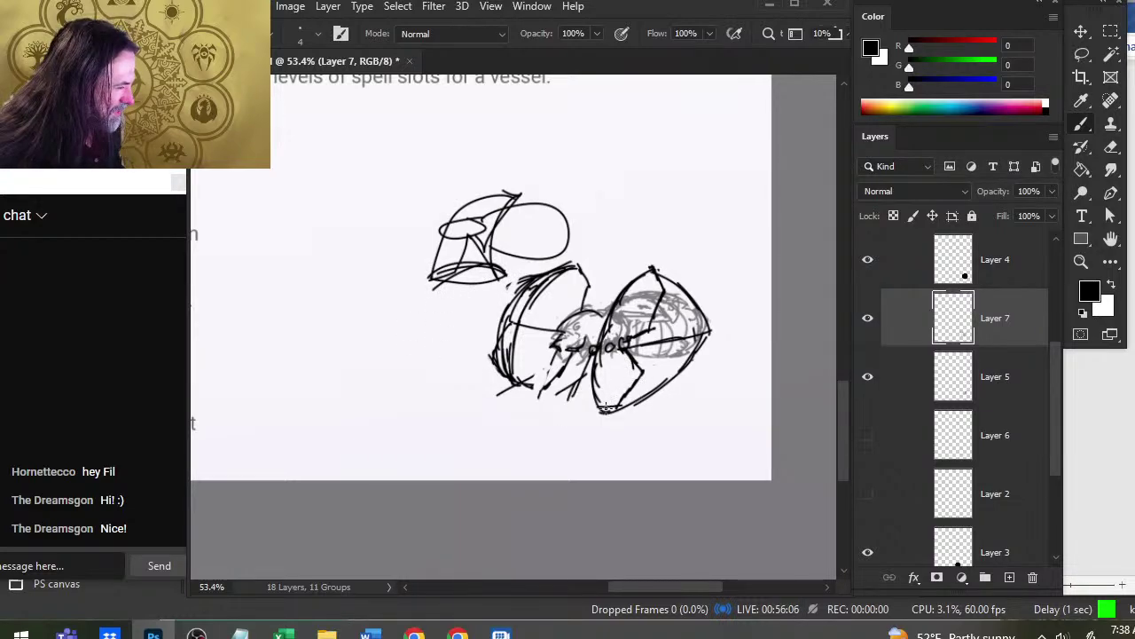
pyautogui.moveTo(604, 412)
pyautogui.mouseDown()
pyautogui.moveTo(644, 363)
pyautogui.moveTo(706, 328)
pyautogui.mouseUp()
pyautogui.moveTo(642, 293)
pyautogui.mouseDown()
pyautogui.moveTo(647, 281)
pyautogui.moveTo(663, 318)
pyautogui.moveTo(708, 335)
pyautogui.mouseUp()
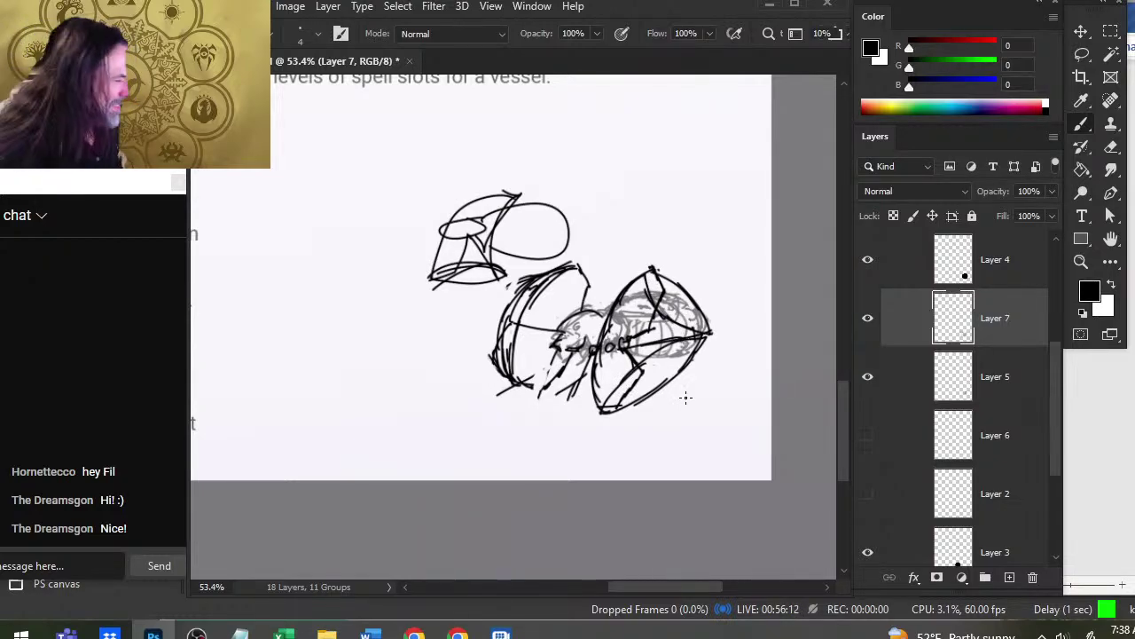
# - Hide Layer 7 and, on a new layer above it, draw three rear spokes from the body joined by curved arcs
pyautogui.click(868, 319)
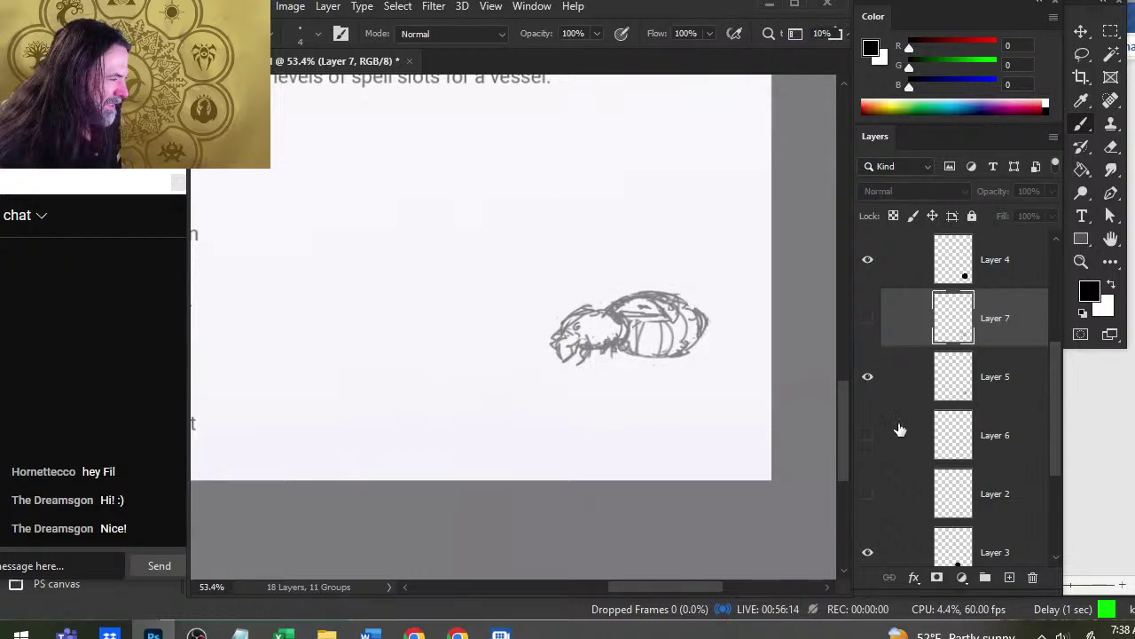
pyautogui.click(1009, 578)
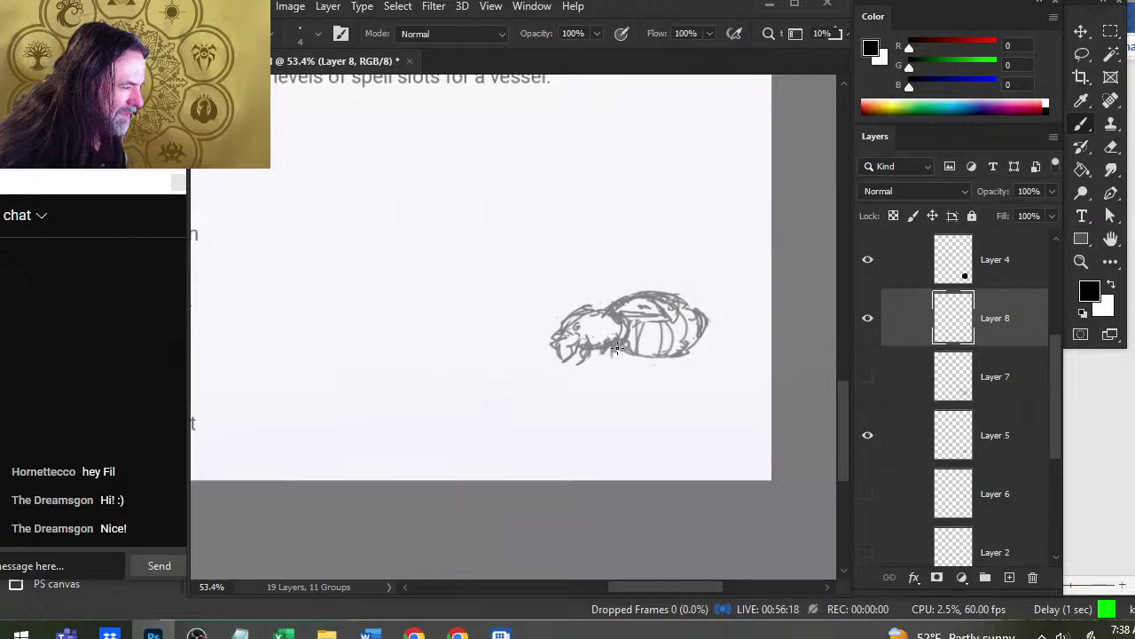
pyautogui.moveTo(609, 344); pyautogui.dragTo(587, 401)
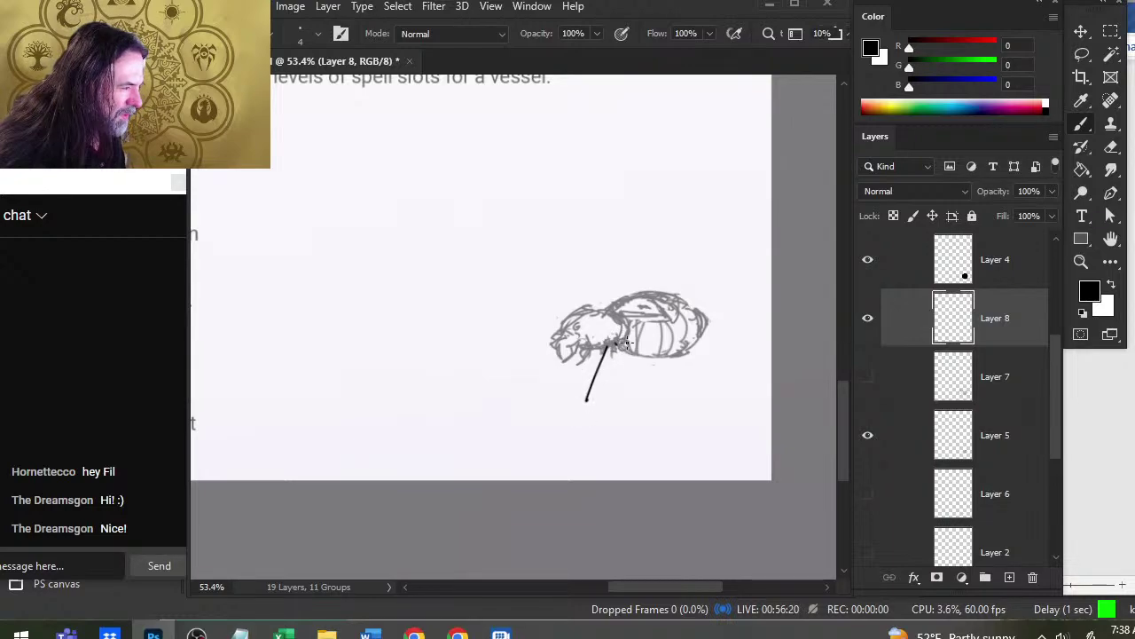
pyautogui.moveTo(626, 343); pyautogui.dragTo(656, 275)
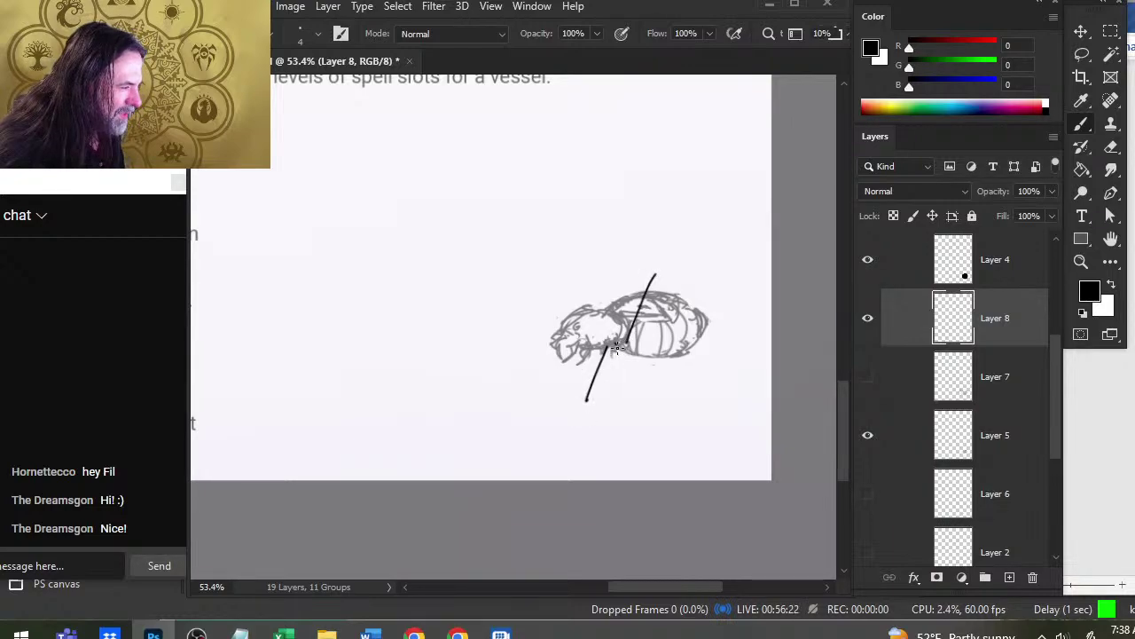
pyautogui.moveTo(615, 347); pyautogui.dragTo(692, 379)
pyautogui.moveTo(586, 401)
pyautogui.mouseDown()
pyautogui.moveTo(612, 297)
pyautogui.moveTo(656, 298)
pyautogui.moveTo(659, 284)
pyautogui.moveTo(664, 343)
pyautogui.moveTo(692, 375)
pyautogui.moveTo(584, 414)
pyautogui.mouseUp()
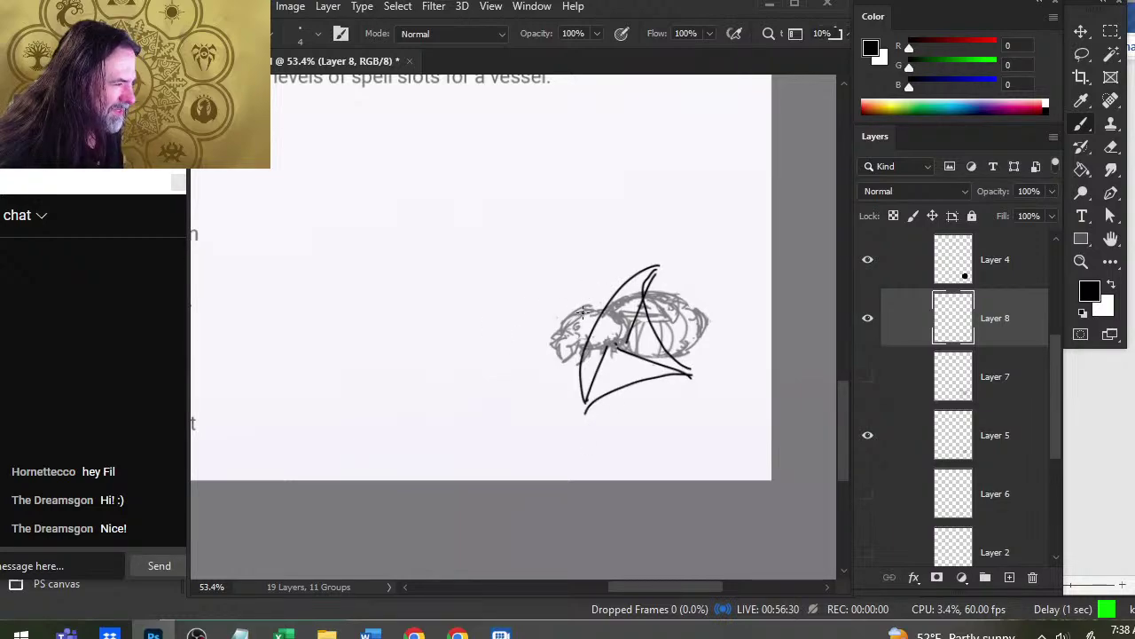
# - Draw three spokes radiating above, below and ahead of the head, and join their ends with curved arcs
pyautogui.moveTo(578, 311); pyautogui.dragTo(598, 262)
pyautogui.moveTo(557, 359); pyautogui.dragTo(538, 400)
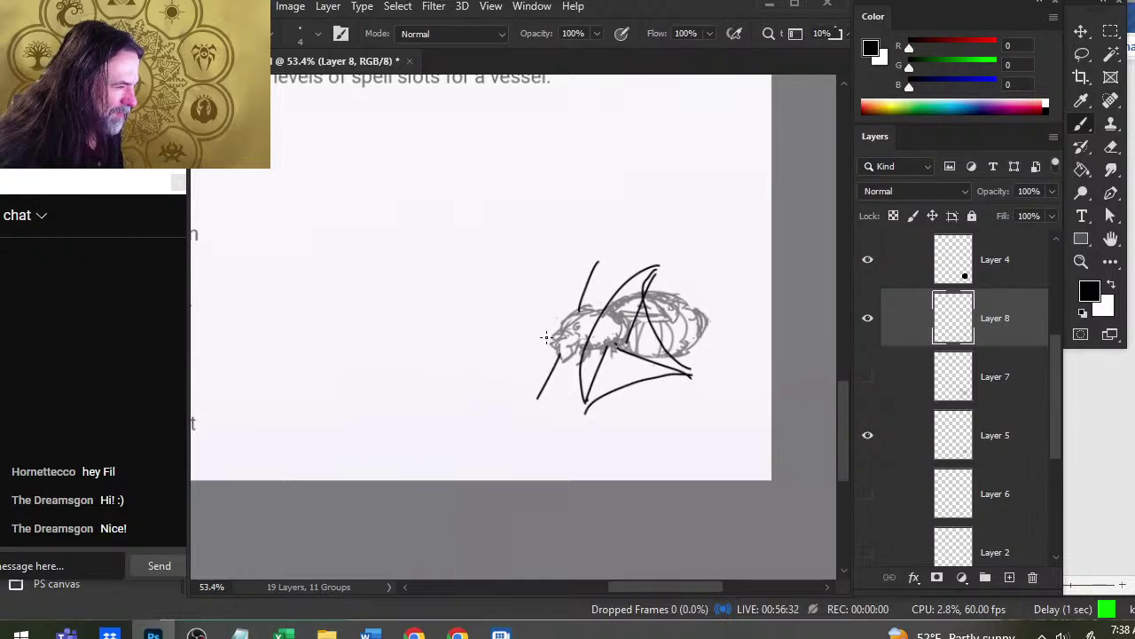
pyautogui.moveTo(561, 331); pyautogui.dragTo(527, 321)
pyautogui.moveTo(590, 265)
pyautogui.mouseDown()
pyautogui.moveTo(541, 309)
pyautogui.moveTo(537, 396)
pyautogui.moveTo(522, 366)
pyautogui.moveTo(526, 323)
pyautogui.moveTo(558, 278)
pyautogui.mouseUp()
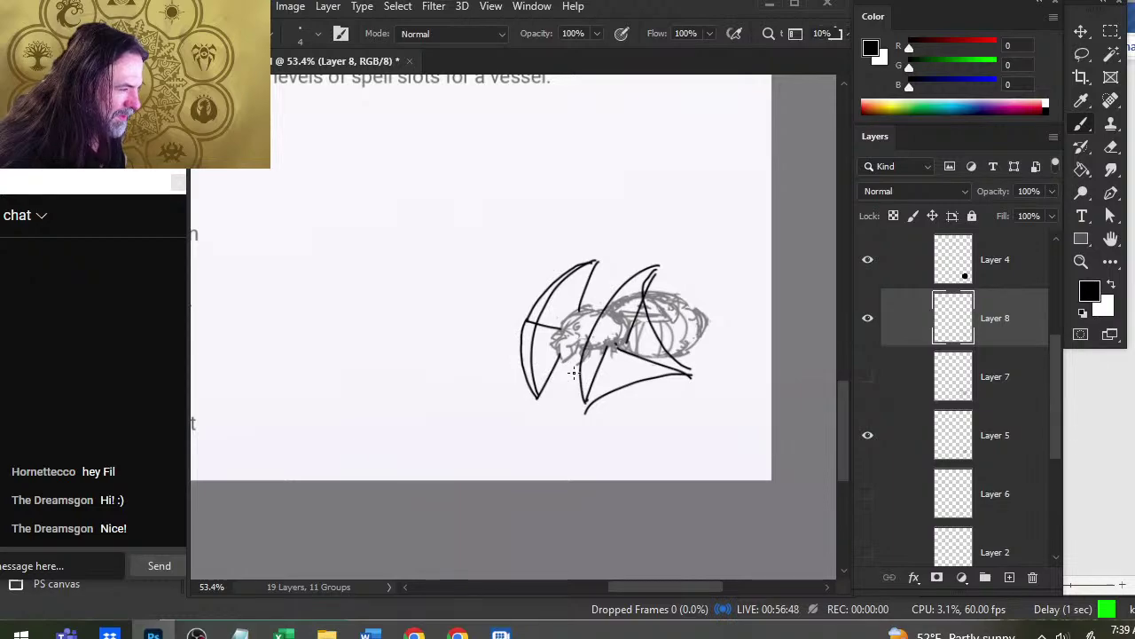
# - Draw two jointed front limbs with small feet reaching down and forward from beneath the head
pyautogui.moveTo(561, 359)
pyautogui.mouseDown()
pyautogui.moveTo(554, 409)
pyautogui.moveTo(565, 399)
pyautogui.moveTo(564, 415)
pyautogui.moveTo(520, 420)
pyautogui.moveTo(566, 392)
pyautogui.moveTo(543, 435)
pyautogui.moveTo(518, 428)
pyautogui.moveTo(525, 435)
pyautogui.mouseUp()
pyautogui.press('e')
pyautogui.press('b')
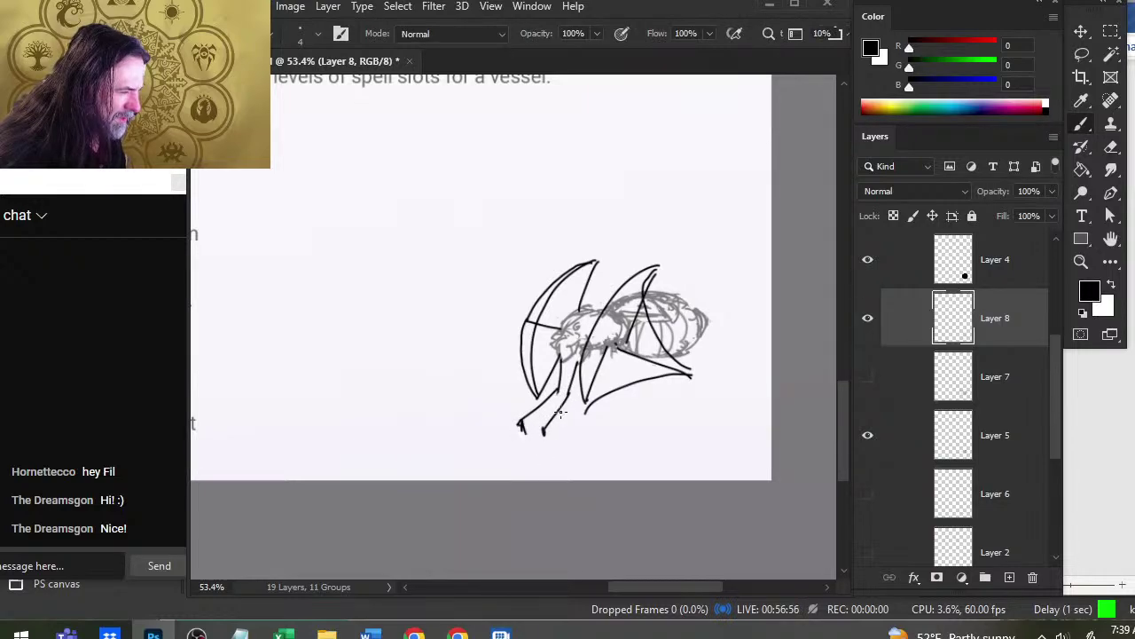
# - Clean up the lower corner of the rear web and add short dark marks at the mouth and along the abdomen's front edge
pyautogui.press('e')
pyautogui.moveTo(606, 392); pyautogui.dragTo(584, 411)
pyautogui.press('b')
pyautogui.press('e')
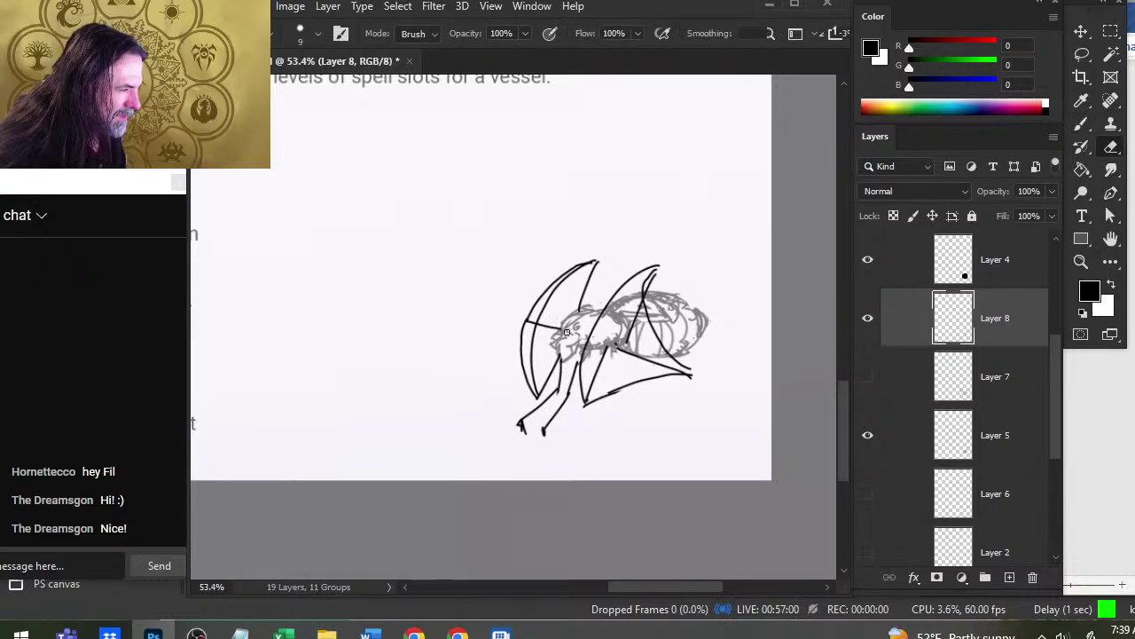
pyautogui.press('b')
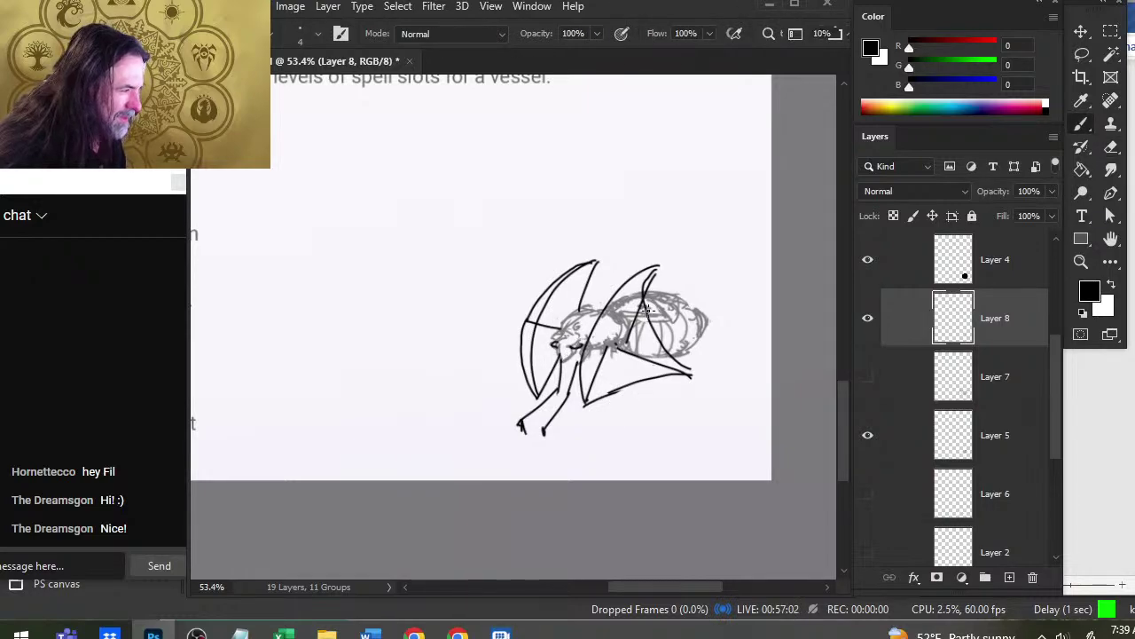
pyautogui.moveTo(618, 313)
pyautogui.mouseDown()
pyautogui.moveTo(654, 317)
pyautogui.moveTo(640, 314)
pyautogui.mouseUp()
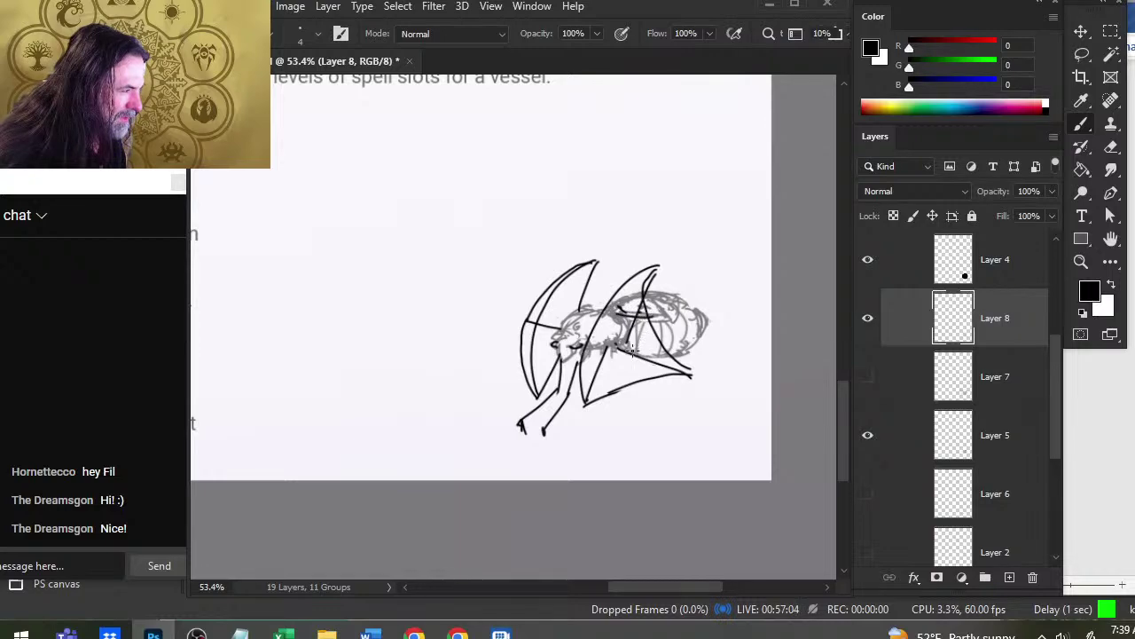
pyautogui.press('e')
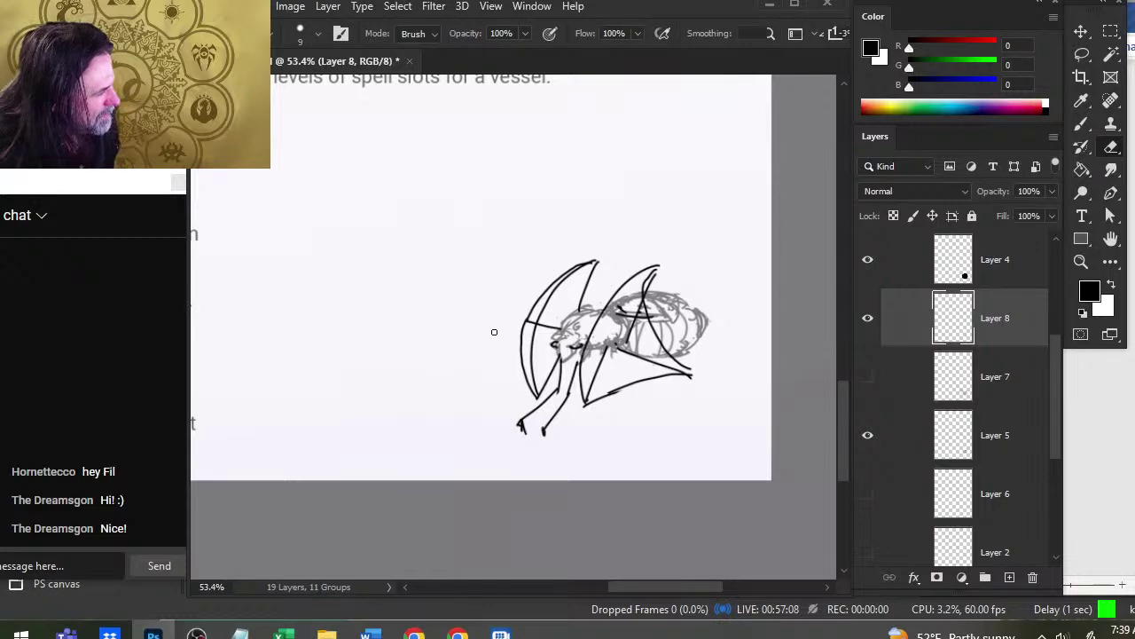
# - Hide Layer 8 and show Layer 6 and Layer 2 to bring back the rough composition lines around the body
pyautogui.click(865, 319)
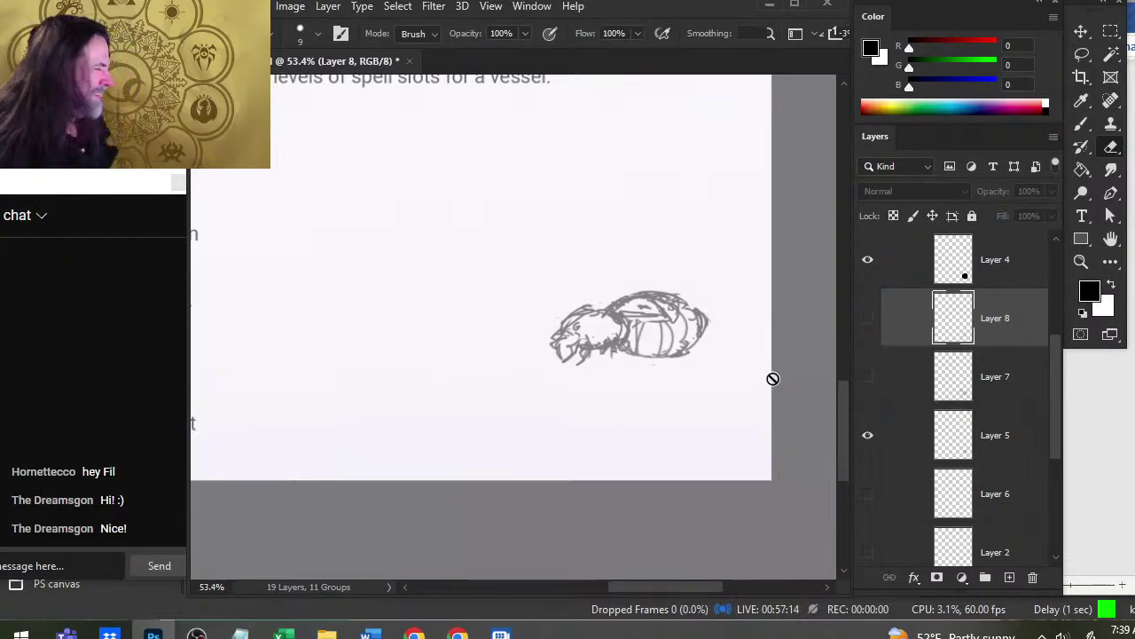
pyautogui.click(867, 490)
pyautogui.click(868, 491)
pyautogui.click(878, 510)
pyautogui.click(869, 546)
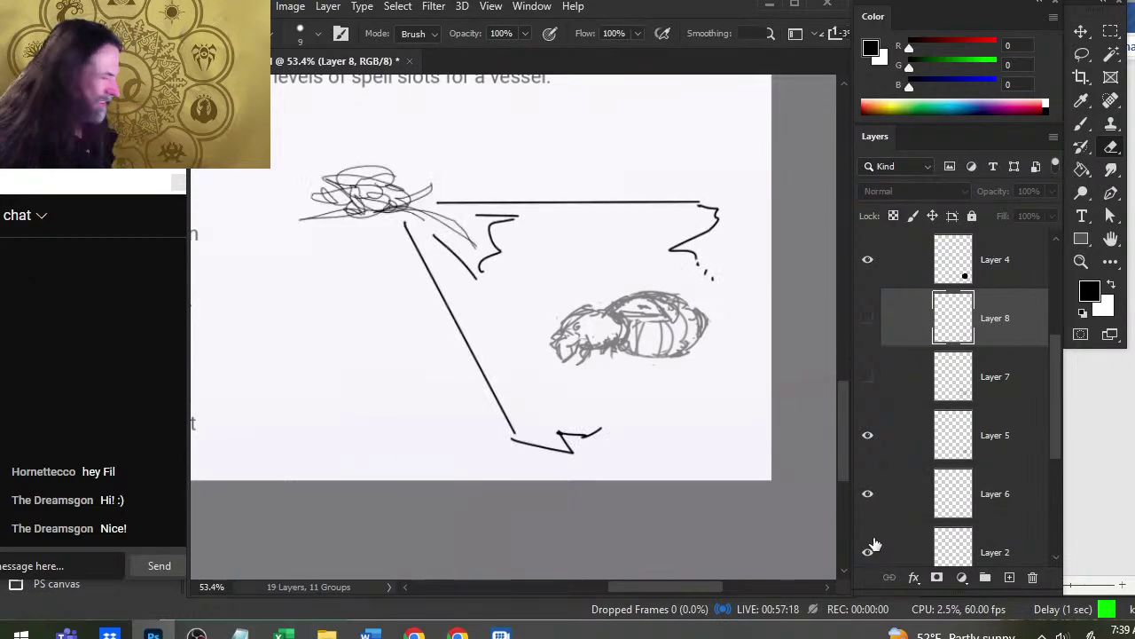
# - On Layer 5, erase the creature's old upper head outline and redraw the curve at the back of the head
pyautogui.click(869, 441)
pyautogui.click(870, 441)
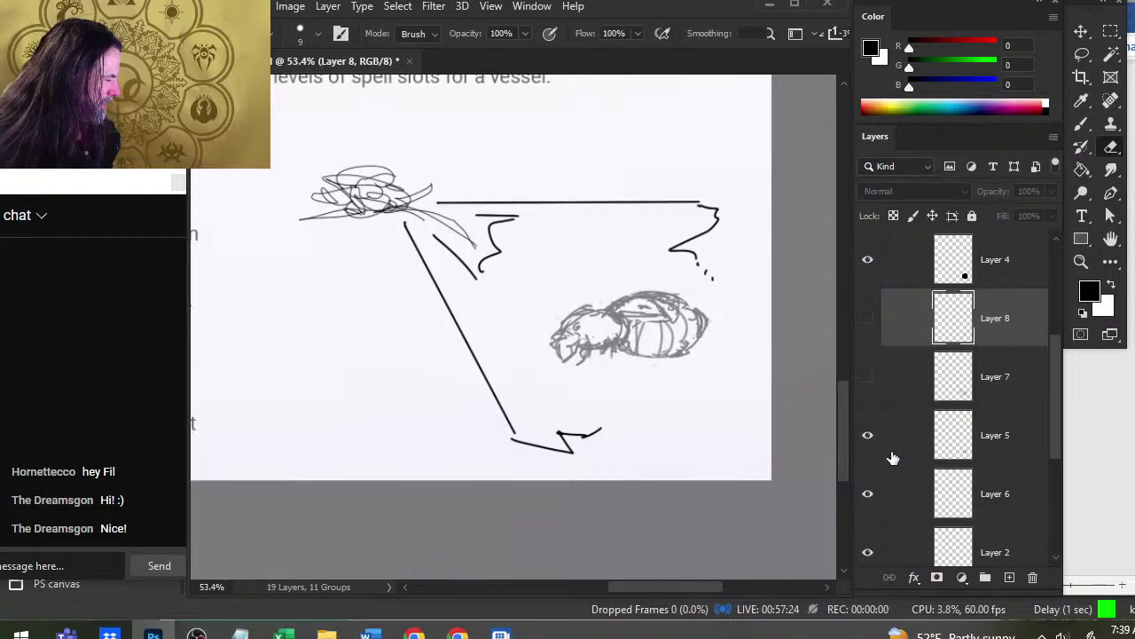
pyautogui.click(892, 460)
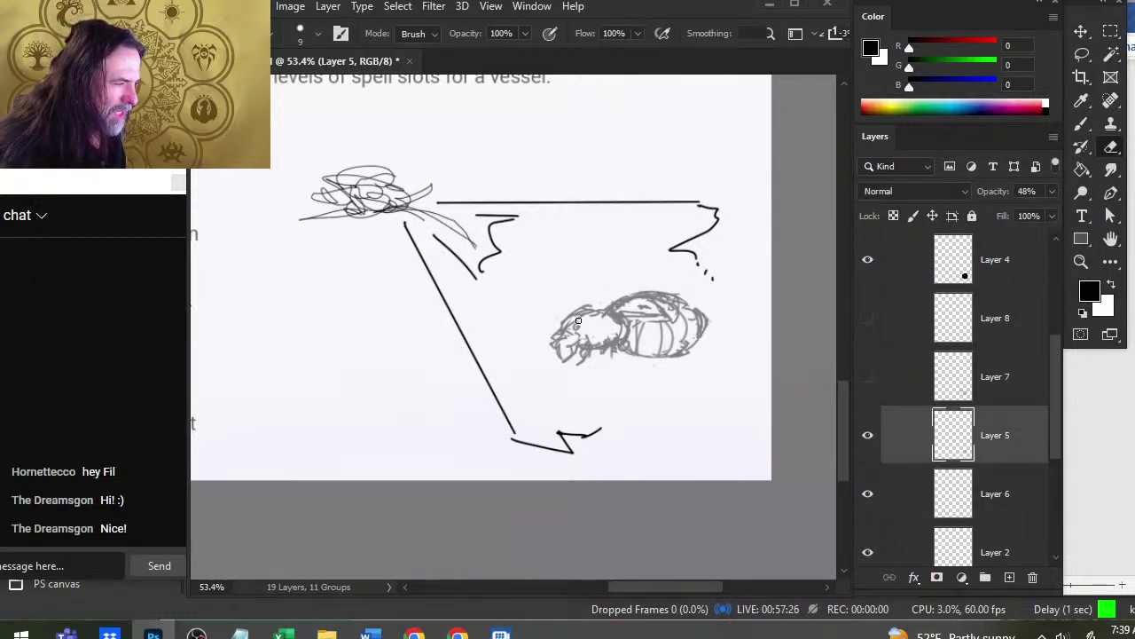
pyautogui.press('b')
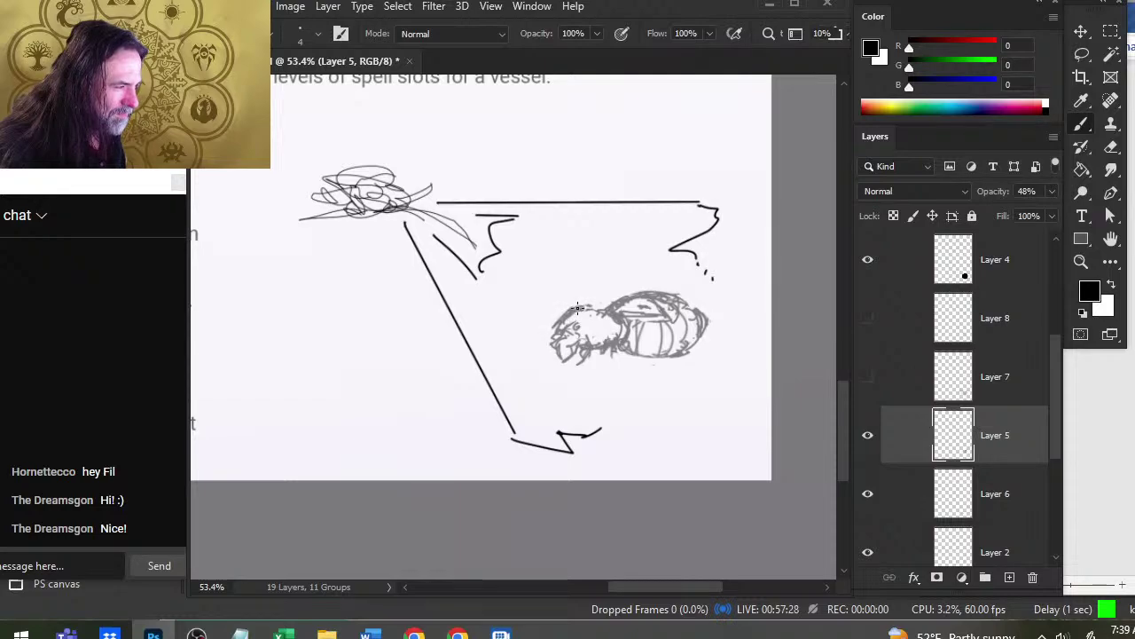
pyautogui.moveTo(598, 309)
pyautogui.mouseDown()
pyautogui.moveTo(611, 332)
pyautogui.moveTo(589, 348)
pyautogui.mouseUp()
pyautogui.press('e')
pyautogui.moveTo(598, 308); pyautogui.dragTo(554, 328)
pyautogui.press('b')
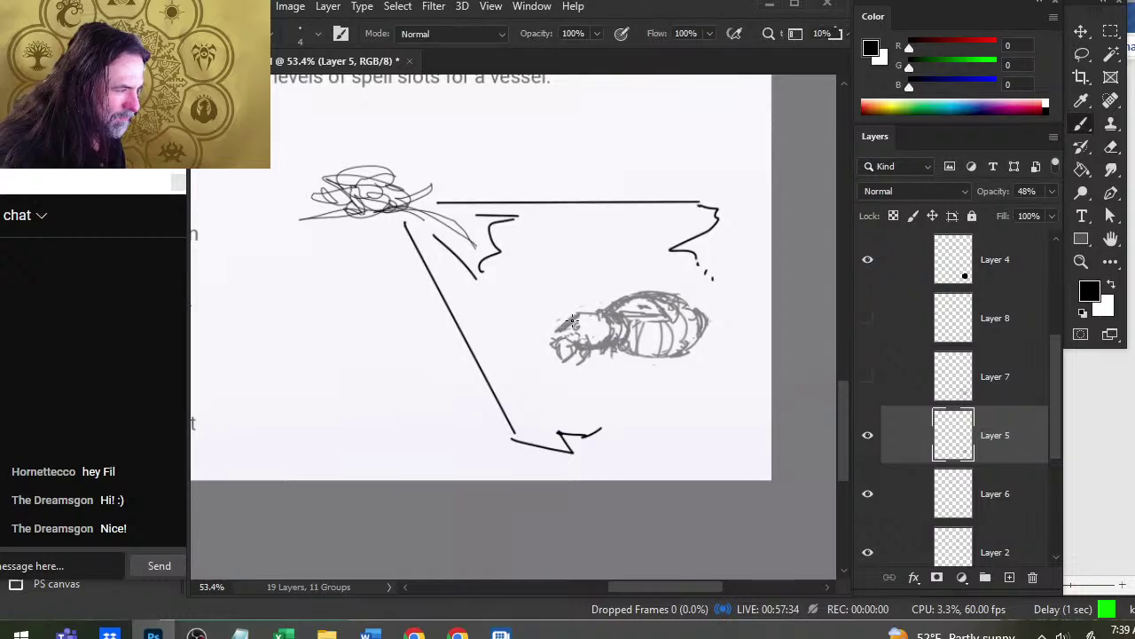
# - Rework the eye and front of the head with small alternating brush and eraser touches
pyautogui.press('e')
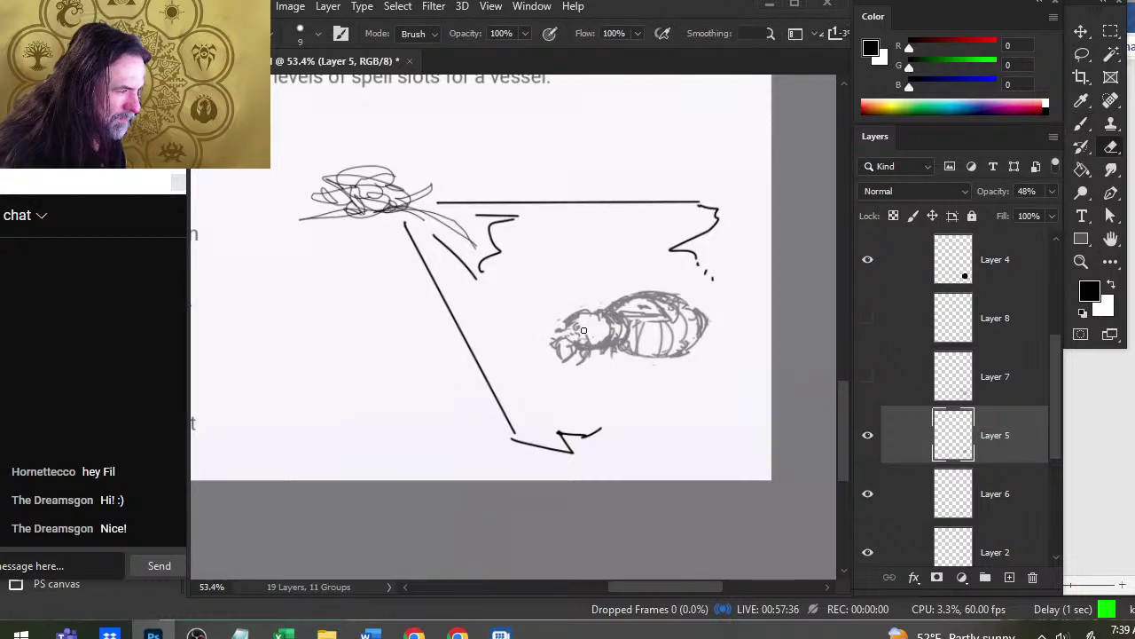
pyautogui.press('b')
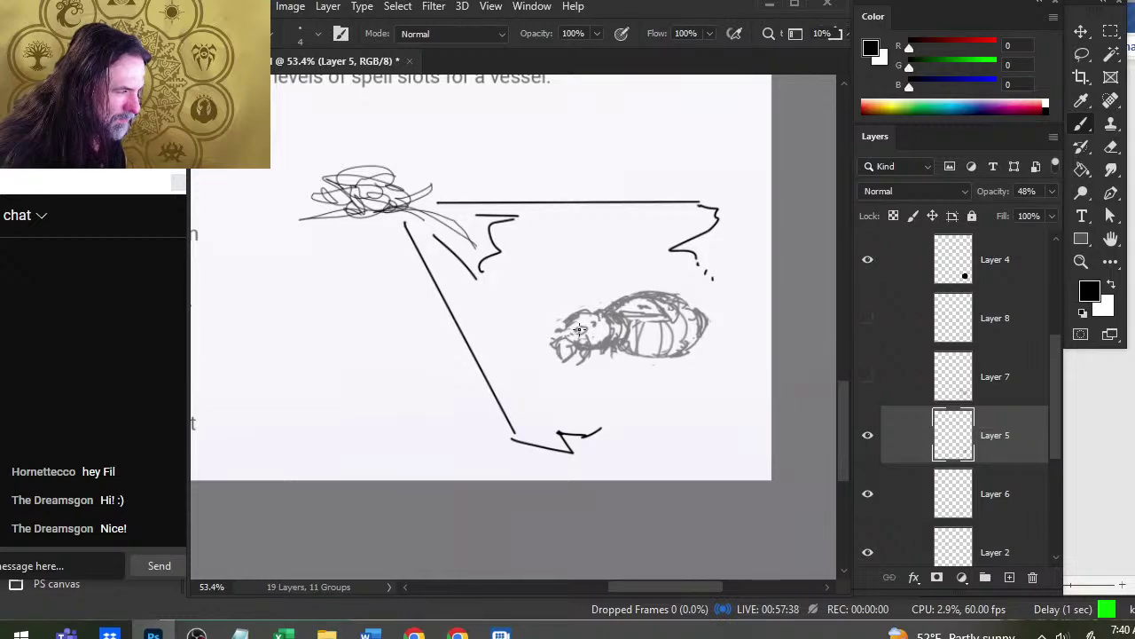
pyautogui.press('e')
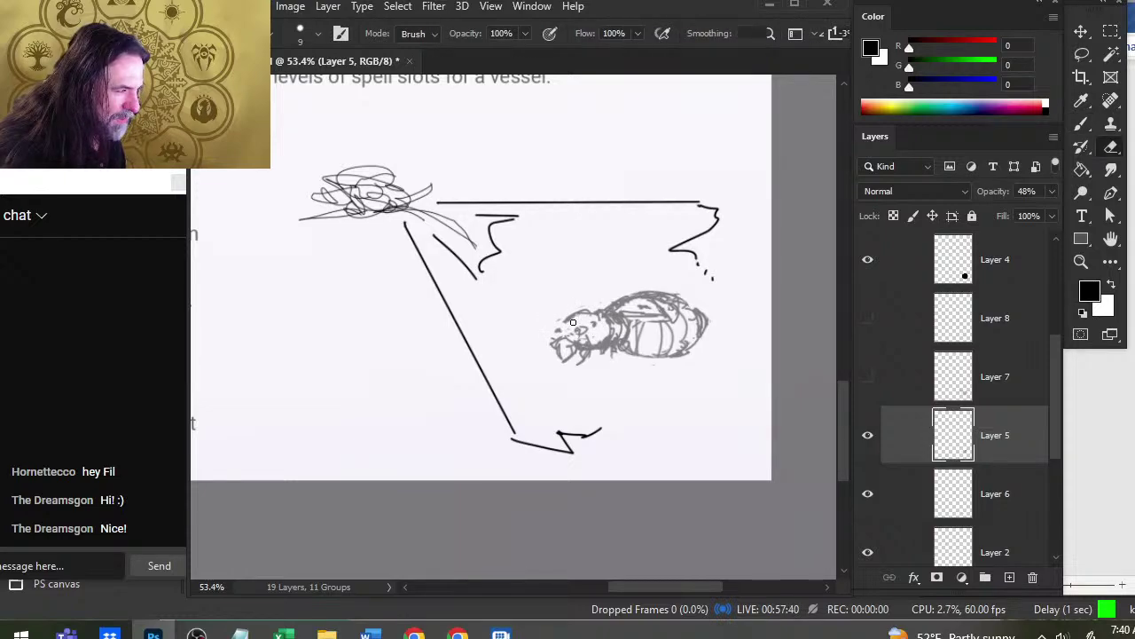
pyautogui.press('b')
pyautogui.press('e')
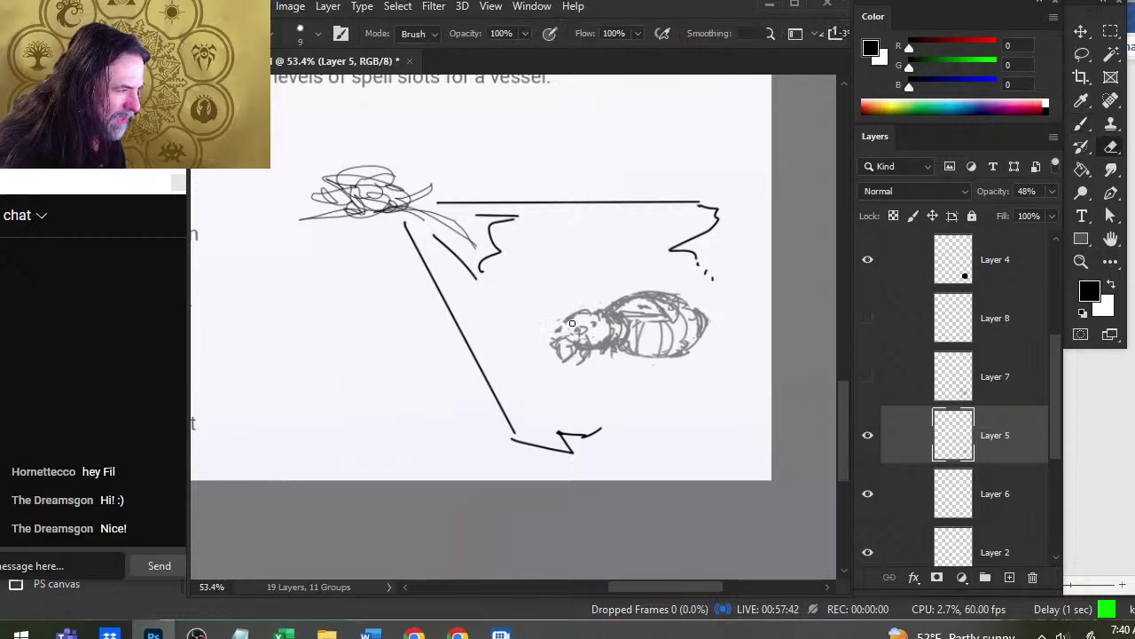
pyautogui.press('b')
pyautogui.press('e')
# - Redraw the head's top outline in short strokes running back to the neck, erasing stray marks
pyautogui.press('b')
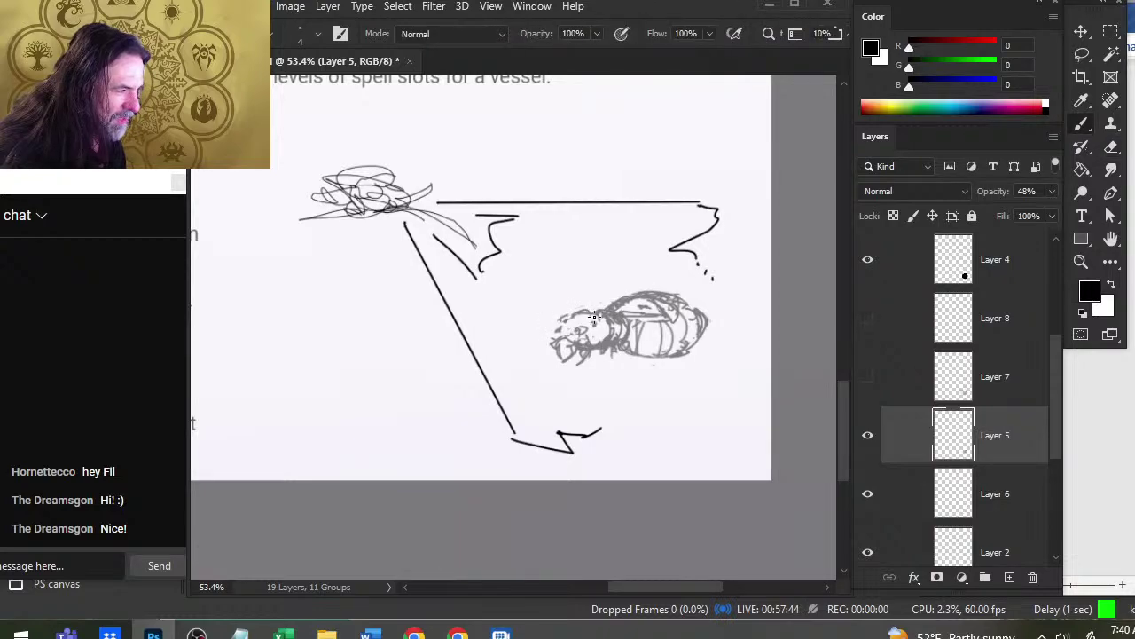
pyautogui.press('e')
pyautogui.press('b')
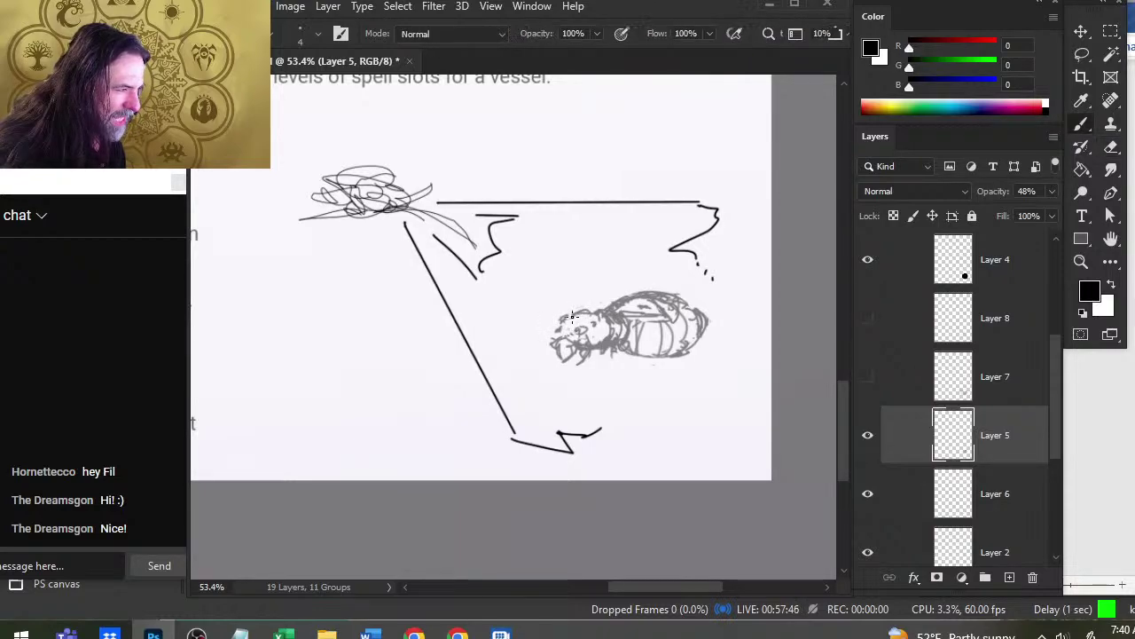
pyautogui.press('e')
pyautogui.press('b')
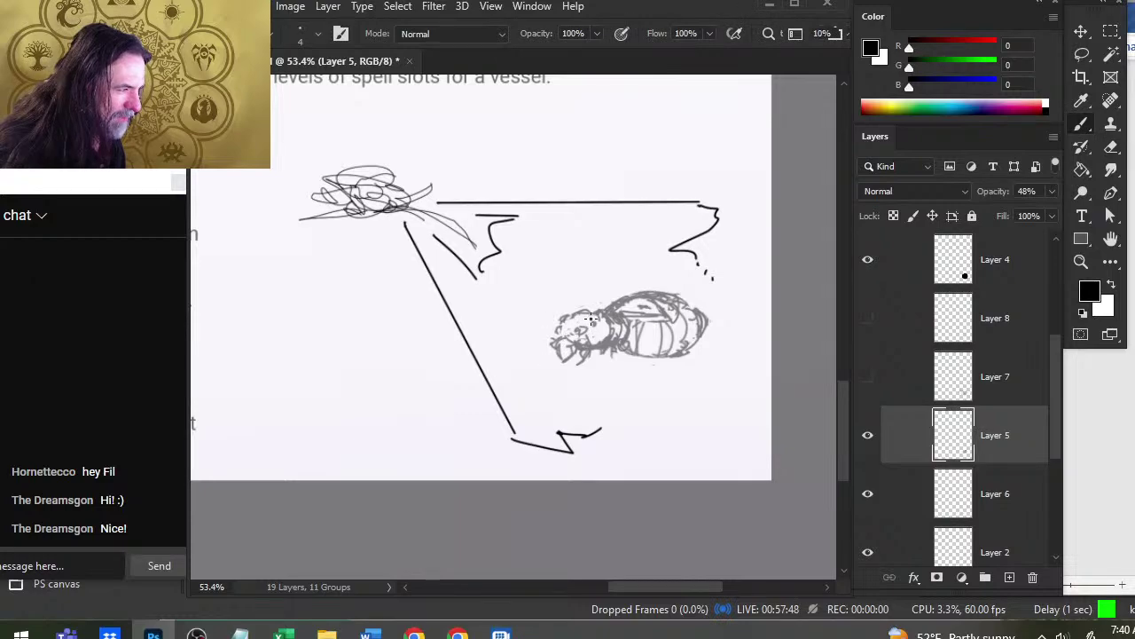
pyautogui.press('e')
pyautogui.press('b')
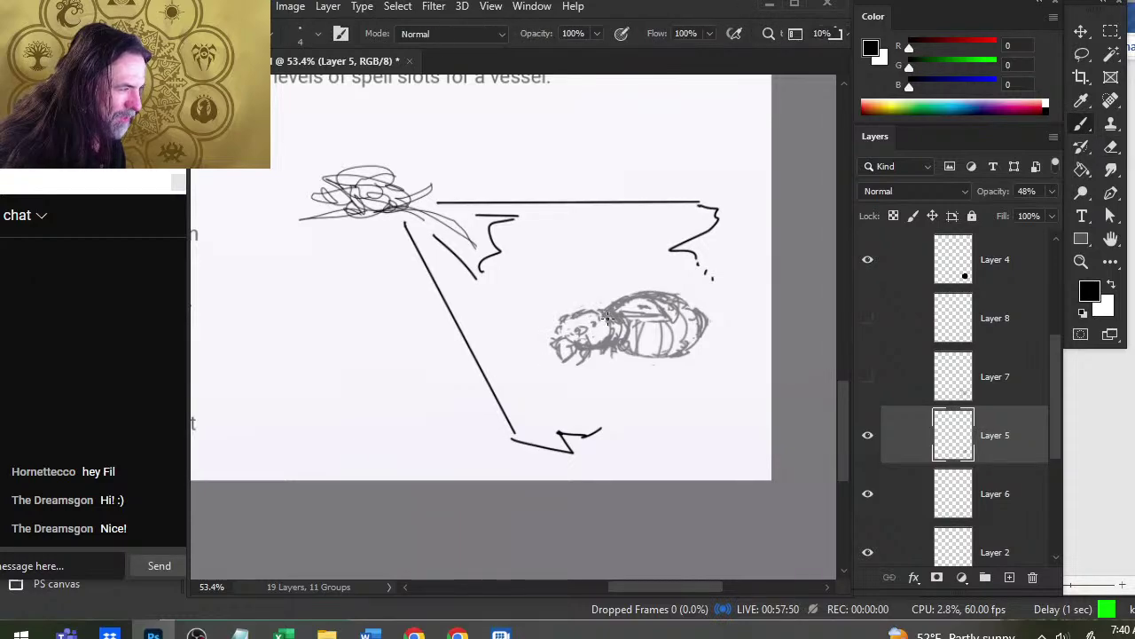
# - Erase the mouthparts beneath the head, touch up the lower face, and trim the lines between head and abdomen
pyautogui.press('e')
pyautogui.moveTo(604, 358); pyautogui.dragTo(584, 350)
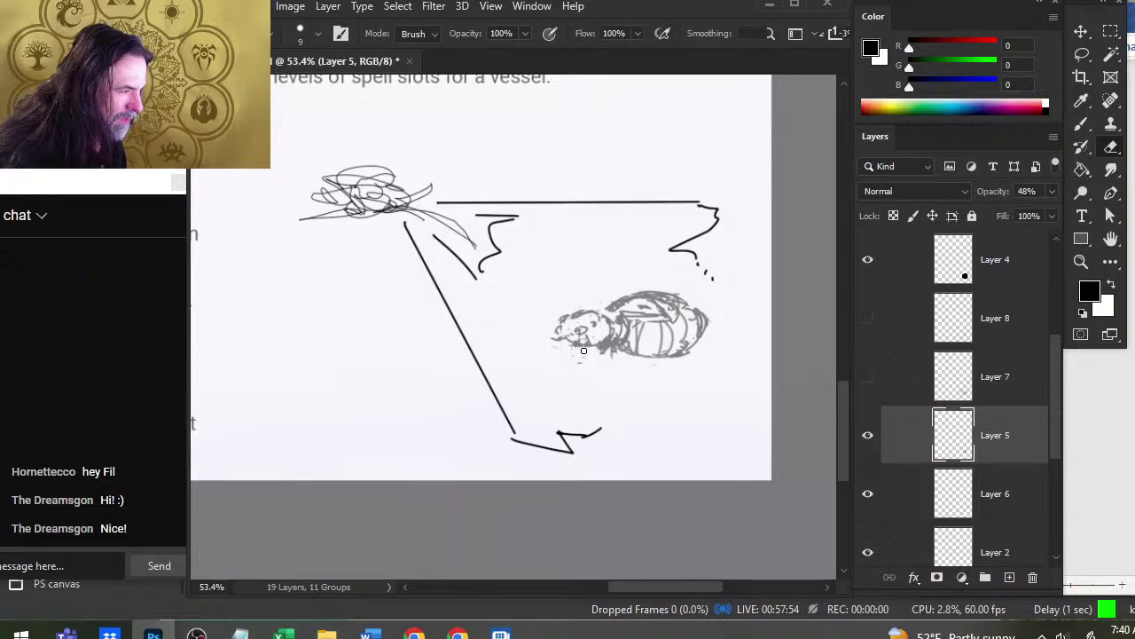
pyautogui.press('b')
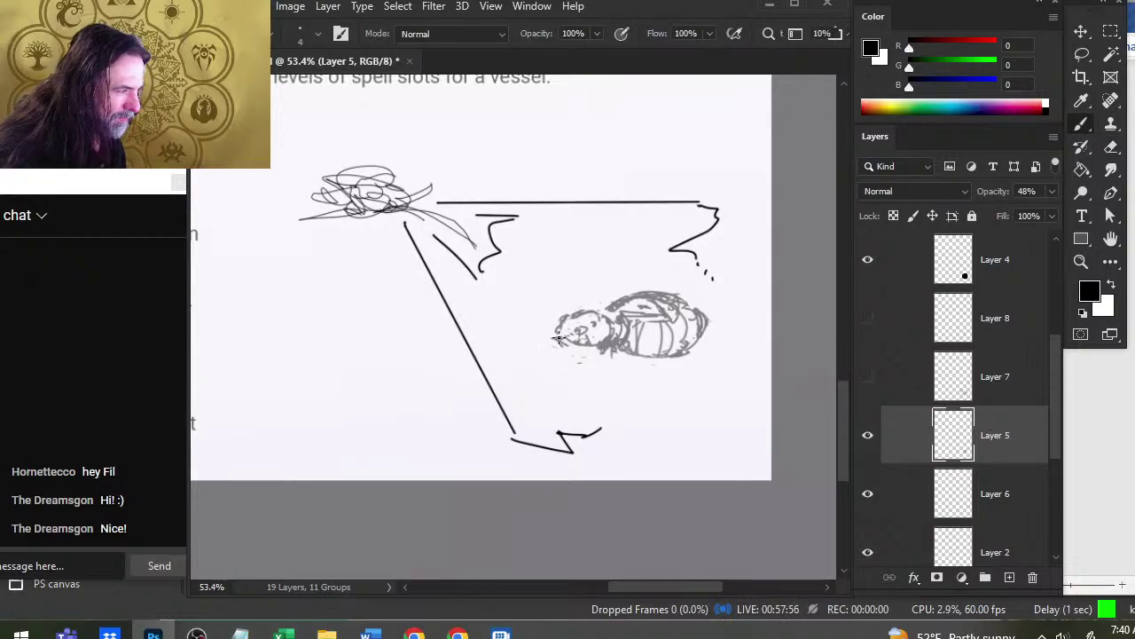
pyautogui.press('e')
pyautogui.moveTo(609, 346)
pyautogui.mouseDown()
pyautogui.moveTo(584, 345)
pyautogui.moveTo(663, 253)
pyautogui.moveTo(608, 289)
pyautogui.mouseUp()
pyautogui.press('b')
# - Select the abdomen with a freehand lasso, nudge it slightly toward the head, and clear the selection
pyautogui.press('l')
pyautogui.moveTo(605, 353); pyautogui.dragTo(614, 359)
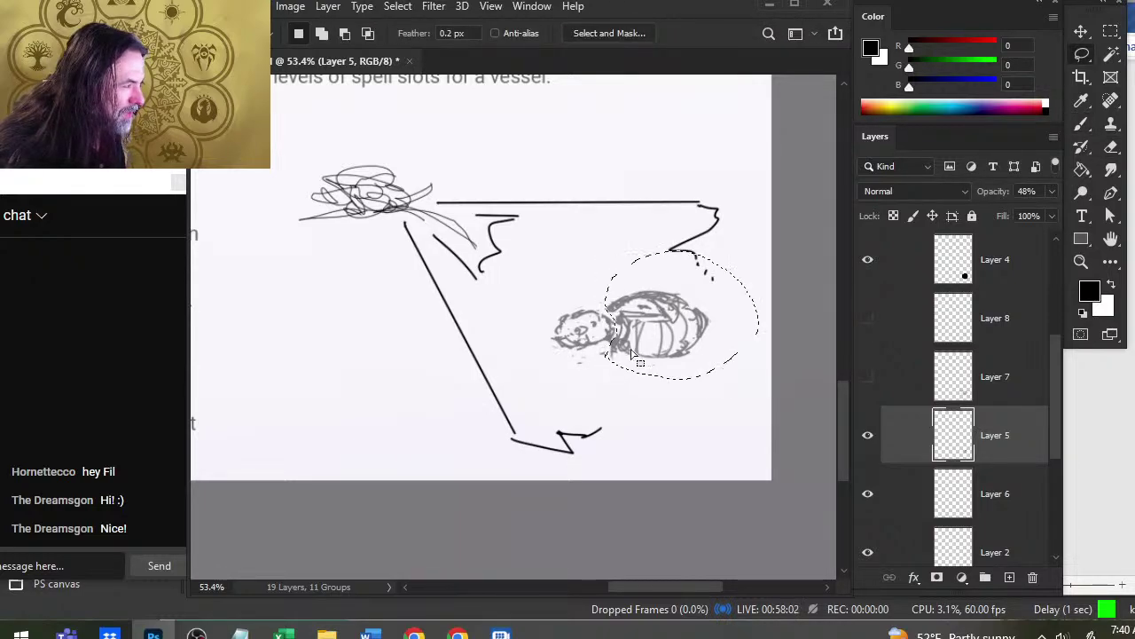
pyautogui.moveTo(657, 328); pyautogui.dragTo(653, 325)
pyautogui.hotkey('ctrl', 'd')
pyautogui.press('z')
pyautogui.moveTo(684, 383); pyautogui.dragTo(595, 321)
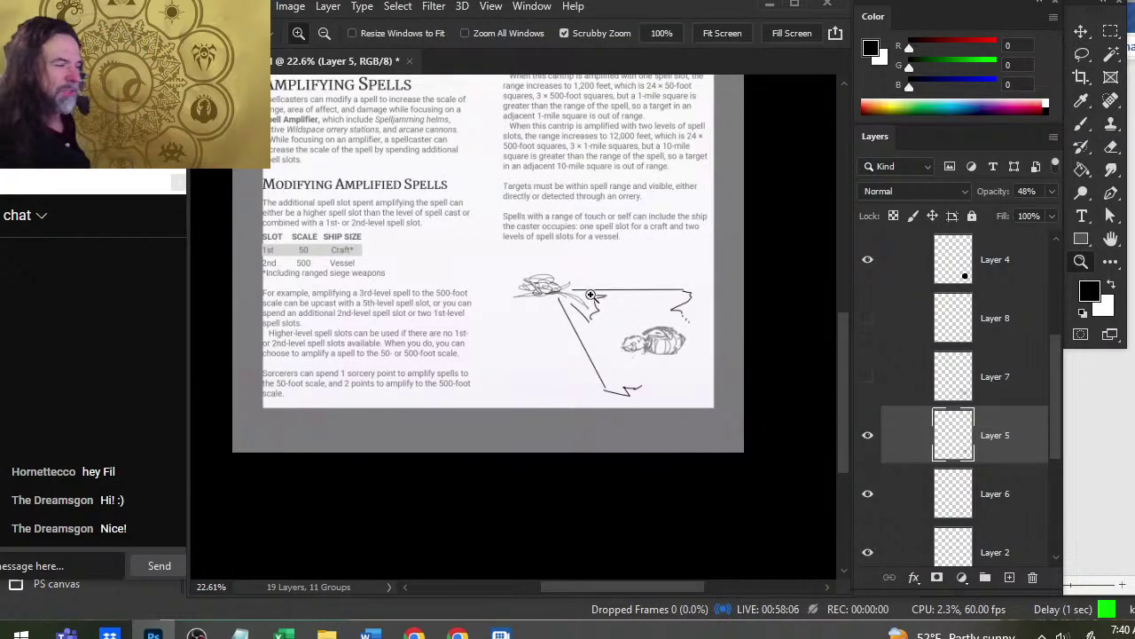
# - Switch to Chrome and search the web for "5e color spray" in a new tab
pyautogui.hotkey('alt', 'Tab')
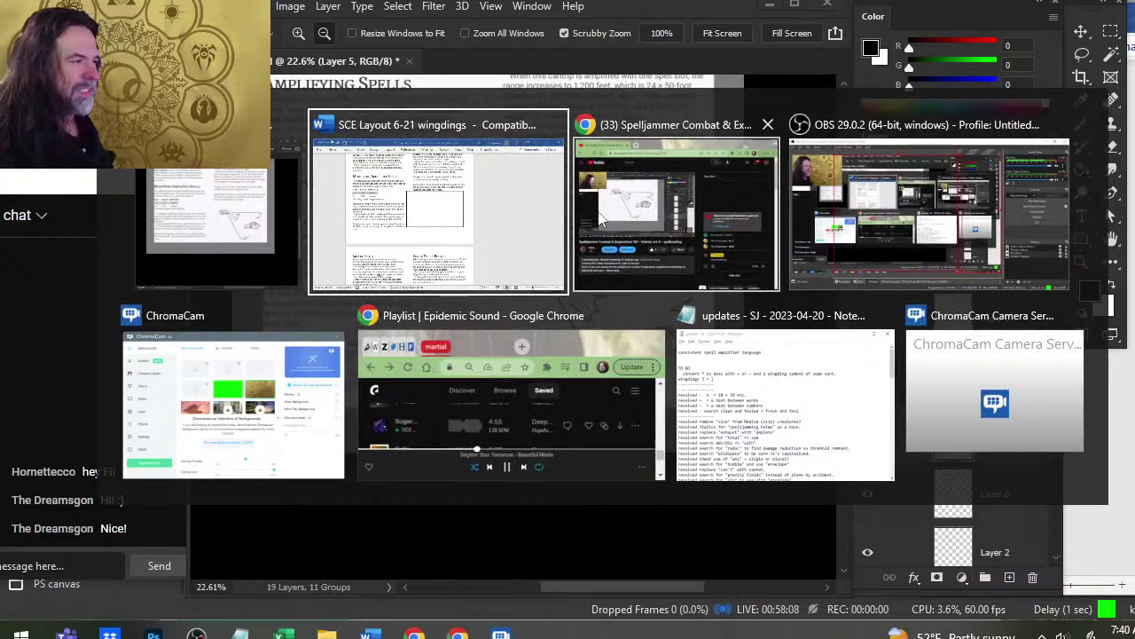
pyautogui.click(591, 217)
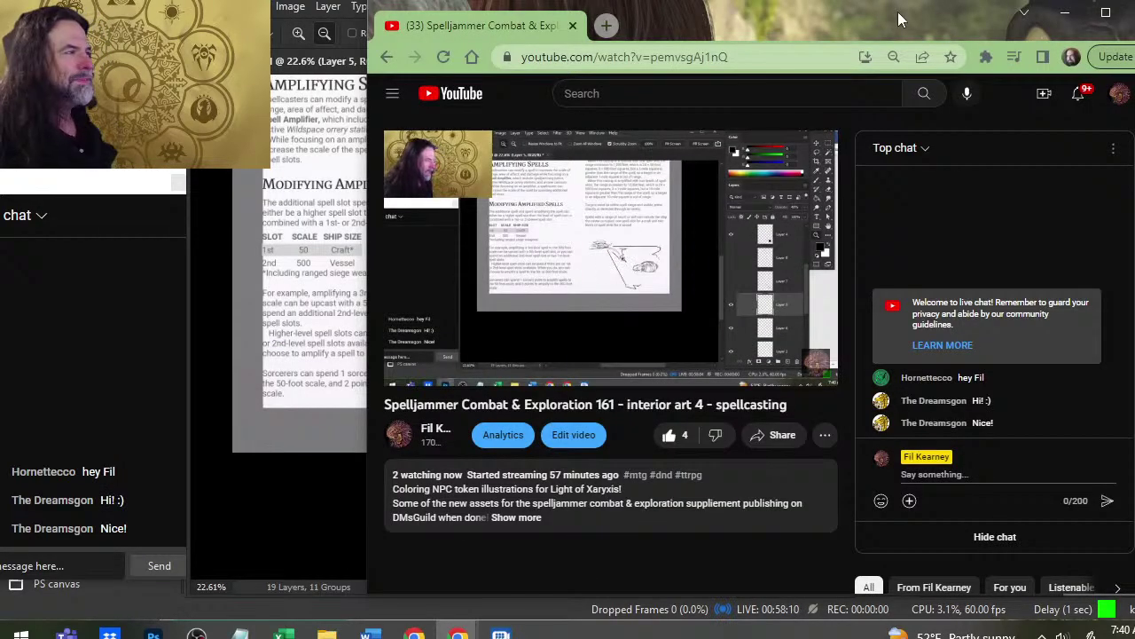
pyautogui.click(600, 28)
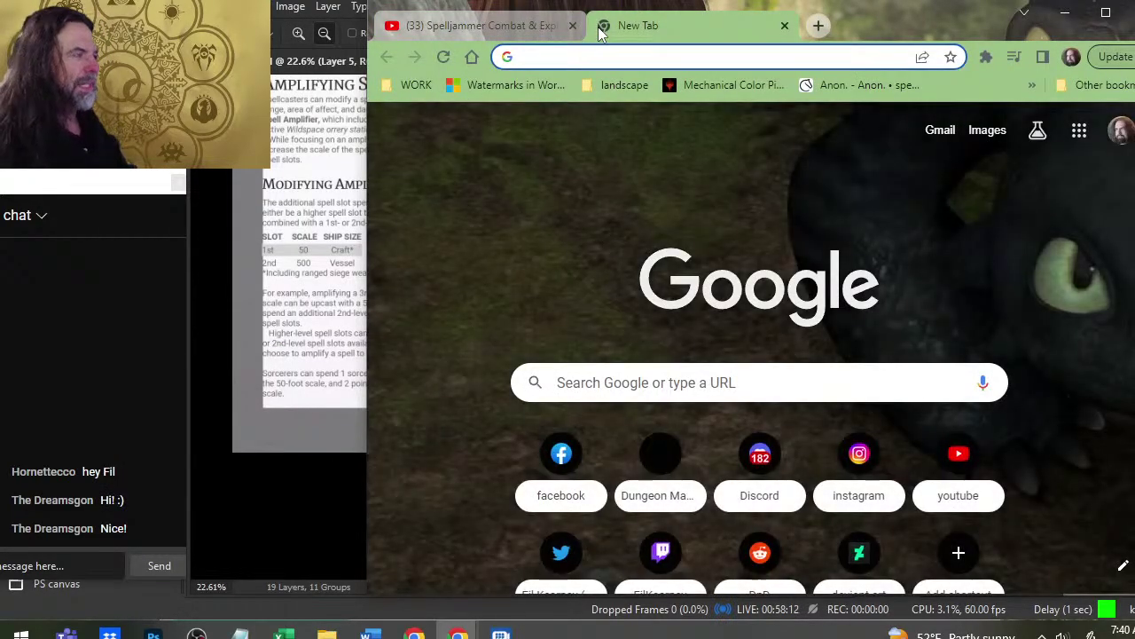
pyautogui.write('5e color spray')
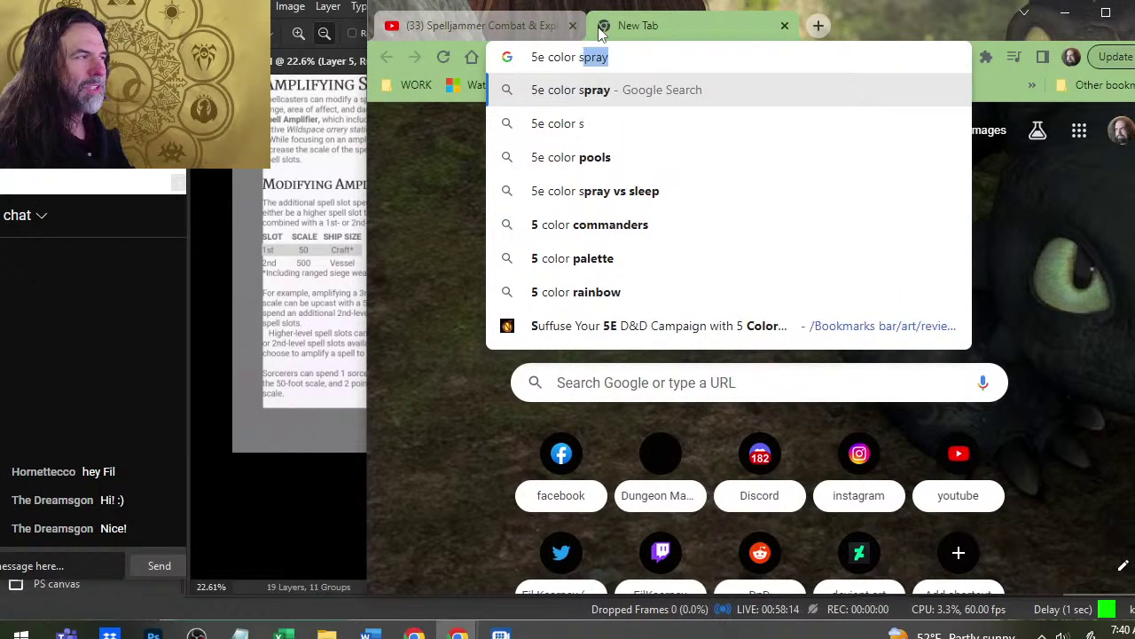
pyautogui.press('Return')
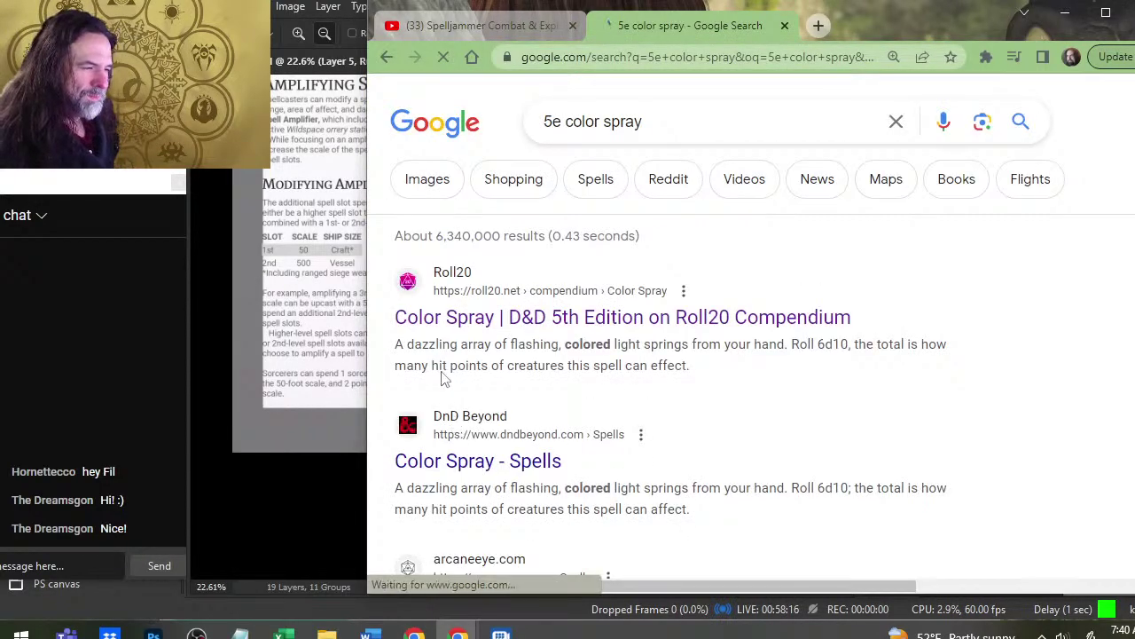
# - Open the Roll20 Compendium entry for Color Spray and read its range and area, then return to Photoshop
pyautogui.click(461, 317)
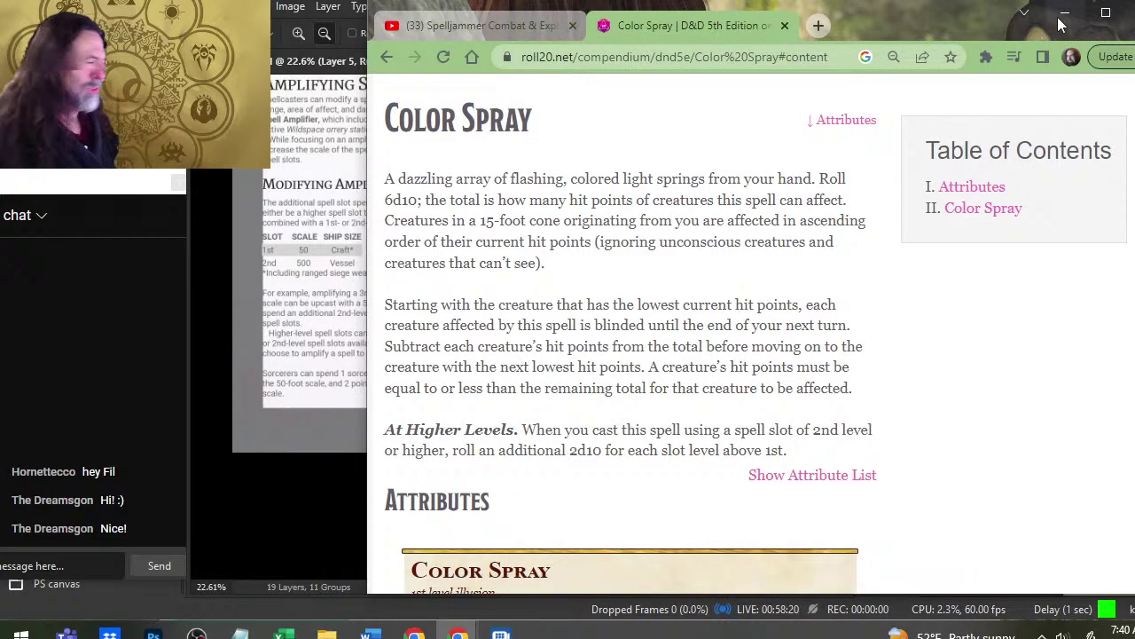
pyautogui.scroll(-5, 1059, 172)
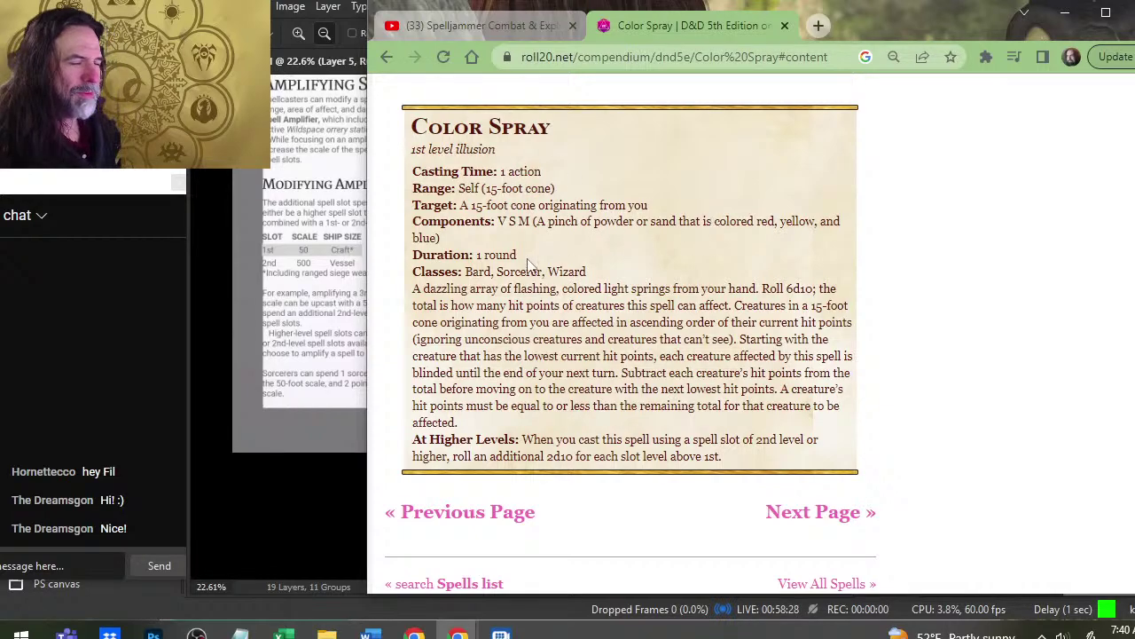
pyautogui.hotkey('alt', 'Tab')
pyautogui.hotkey('alt', 'Tab')
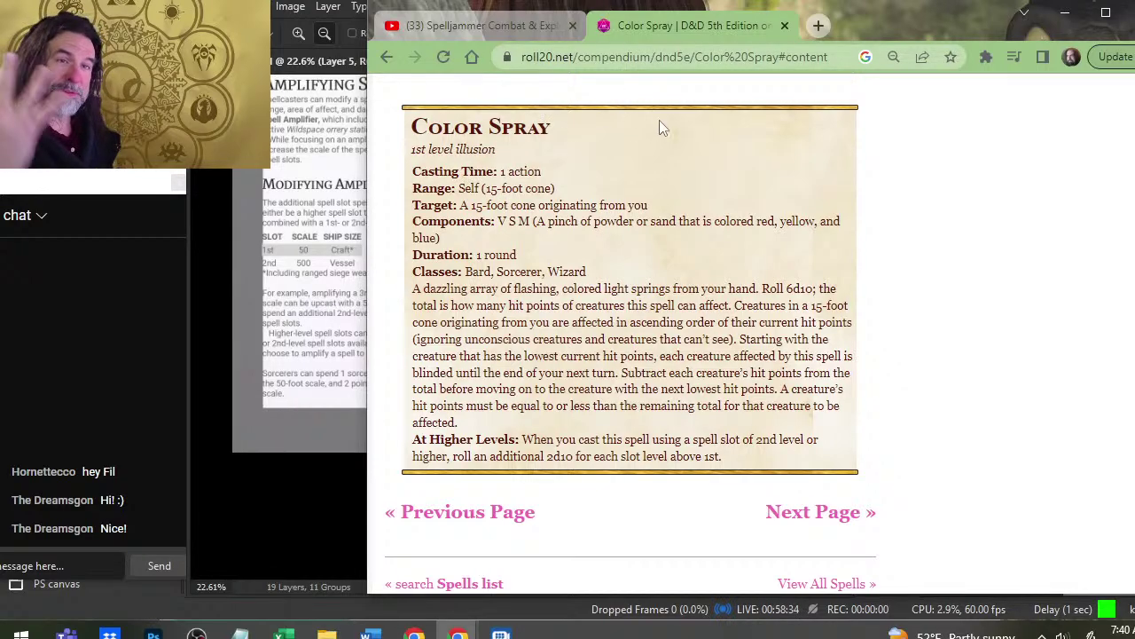
pyautogui.hotkey('alt', 'Tab')
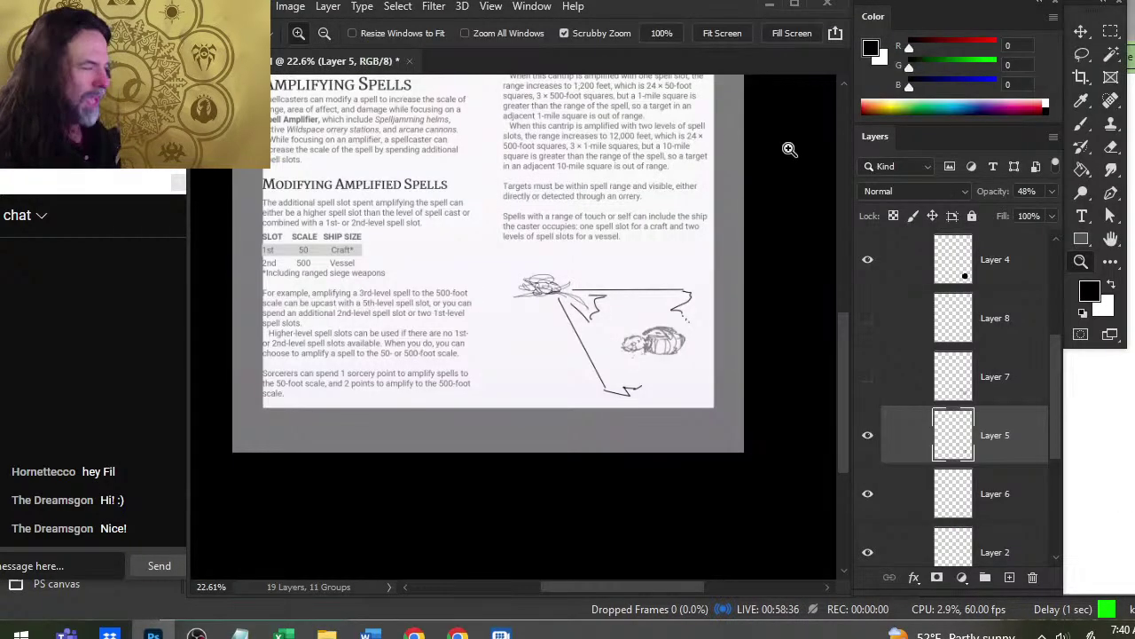
# - Compare the page's spell slot scale table and cone sketch with the Color Spray description
pyautogui.moveTo(276, 277); pyautogui.dragTo(343, 286)
pyautogui.hotkey('alt', 'Tab')
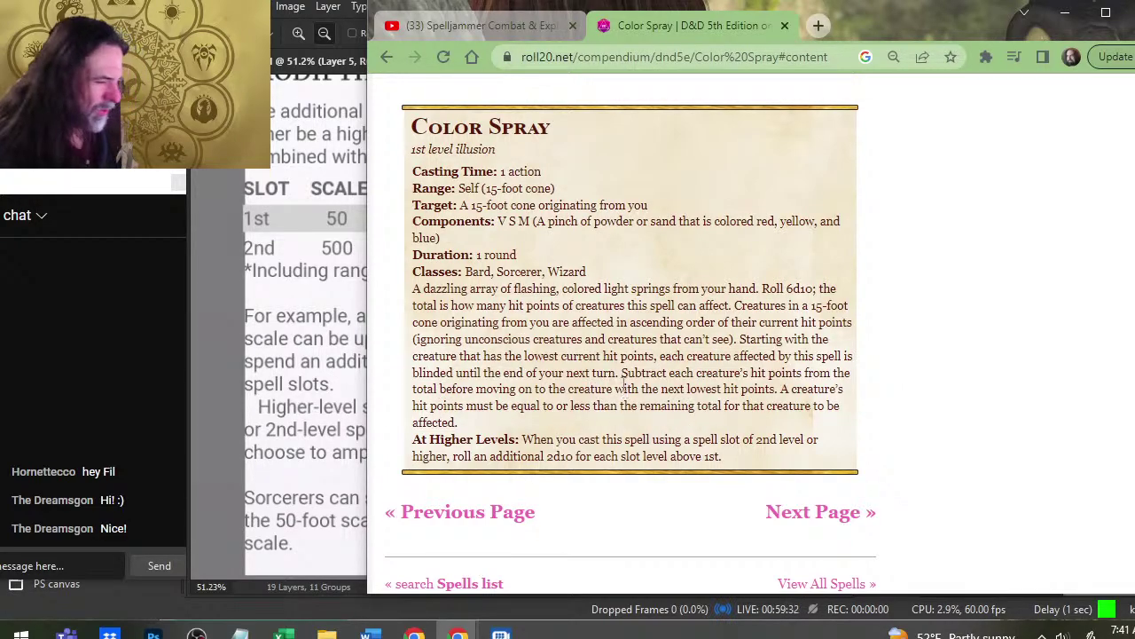
pyautogui.hotkey('alt', 'Tab')
pyautogui.hotkey('alt', 'Tab')
pyautogui.hotkey('alt', 'Tab')
pyautogui.moveTo(725, 397); pyautogui.dragTo(470, 325)
pyautogui.moveTo(631, 336); pyautogui.dragTo(584, 340)
pyautogui.moveTo(668, 381); pyautogui.dragTo(602, 364)
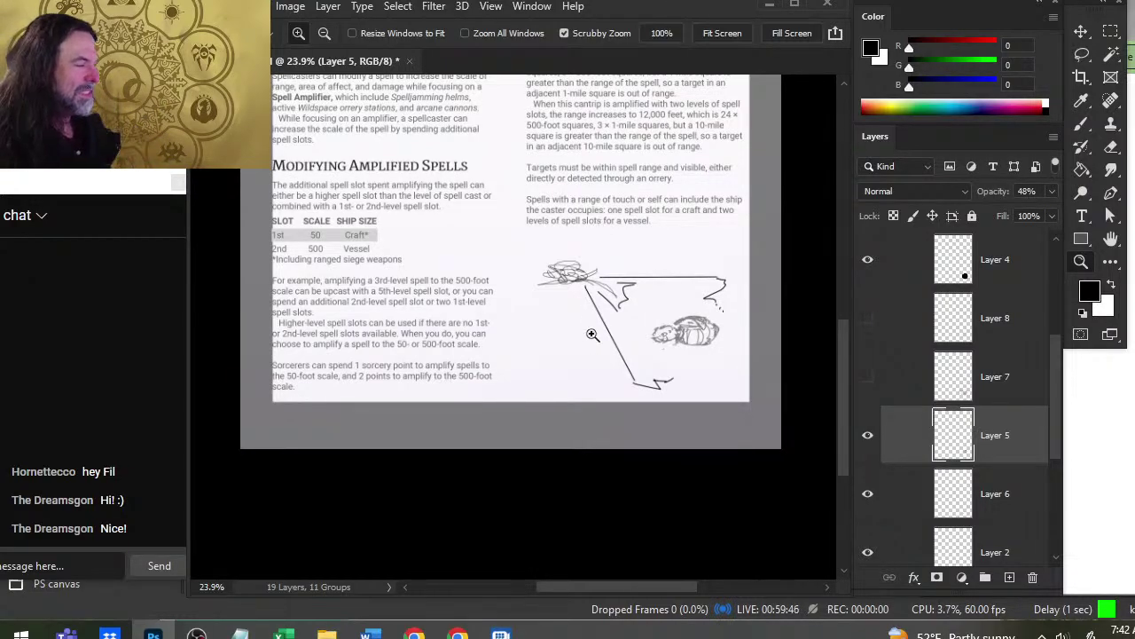
pyautogui.moveTo(703, 319); pyautogui.dragTo(711, 393)
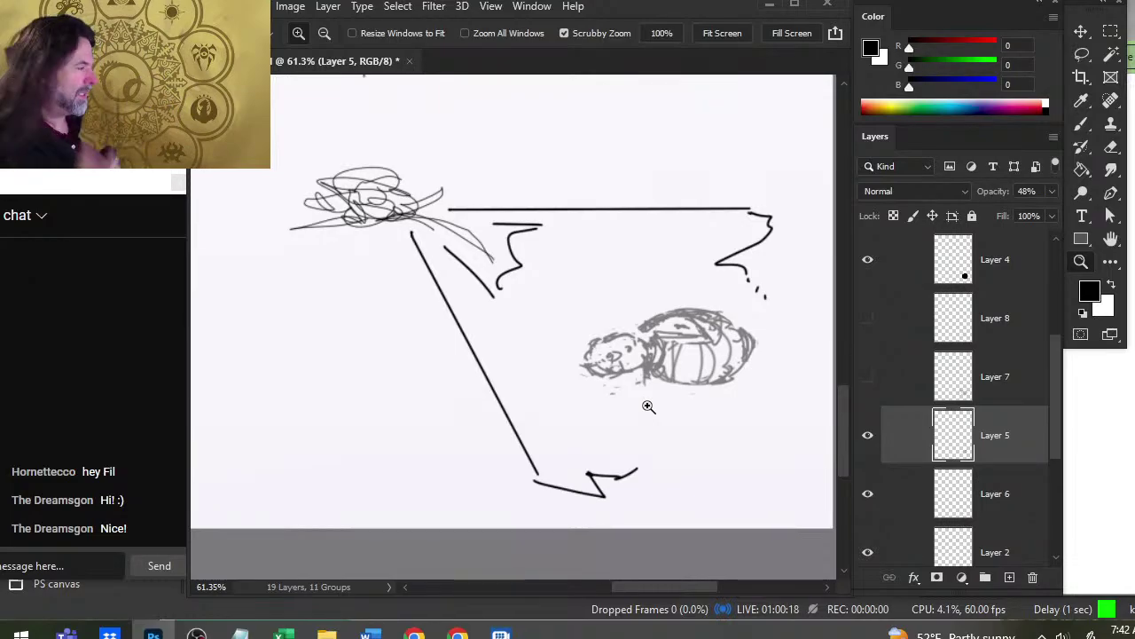
pyautogui.moveTo(690, 373); pyautogui.dragTo(618, 352)
pyautogui.hotkey('alt', 'Tab')
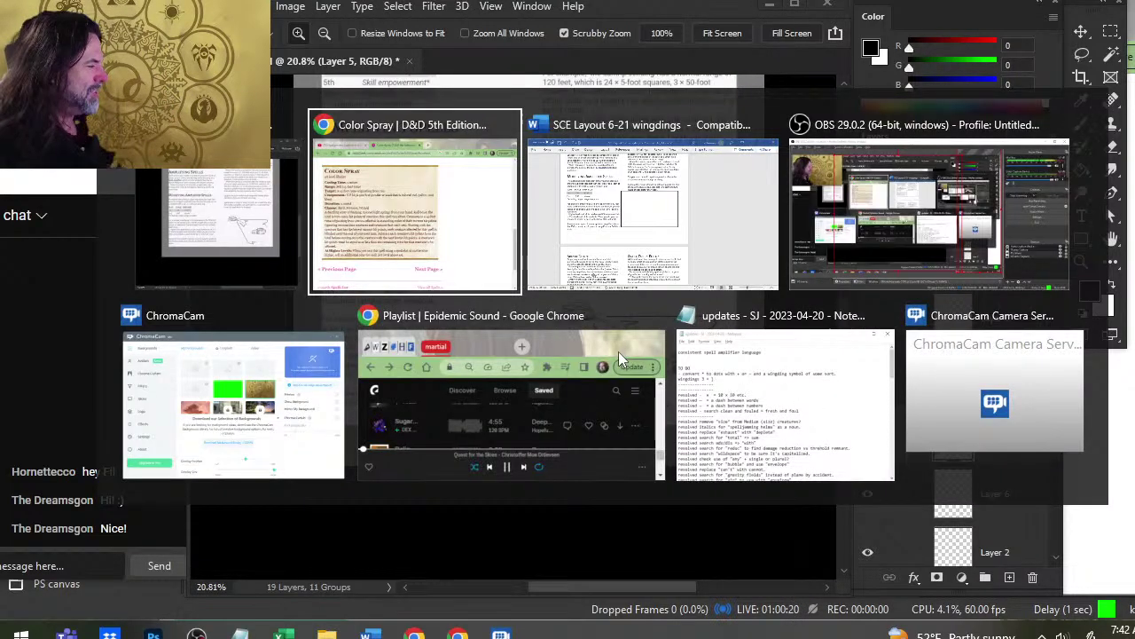
# - Fit the whole page in view, hide group 1, and show group 2 with the Area of Effect page
pyautogui.hotkey('ctrl', '0')
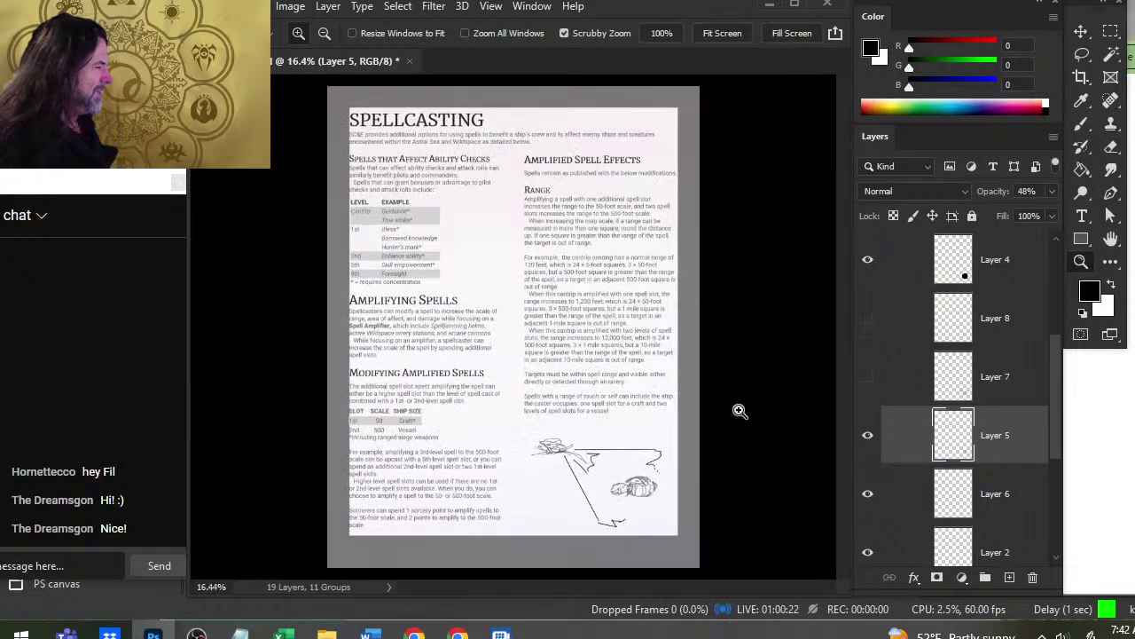
pyautogui.scroll(4, 859, 373)
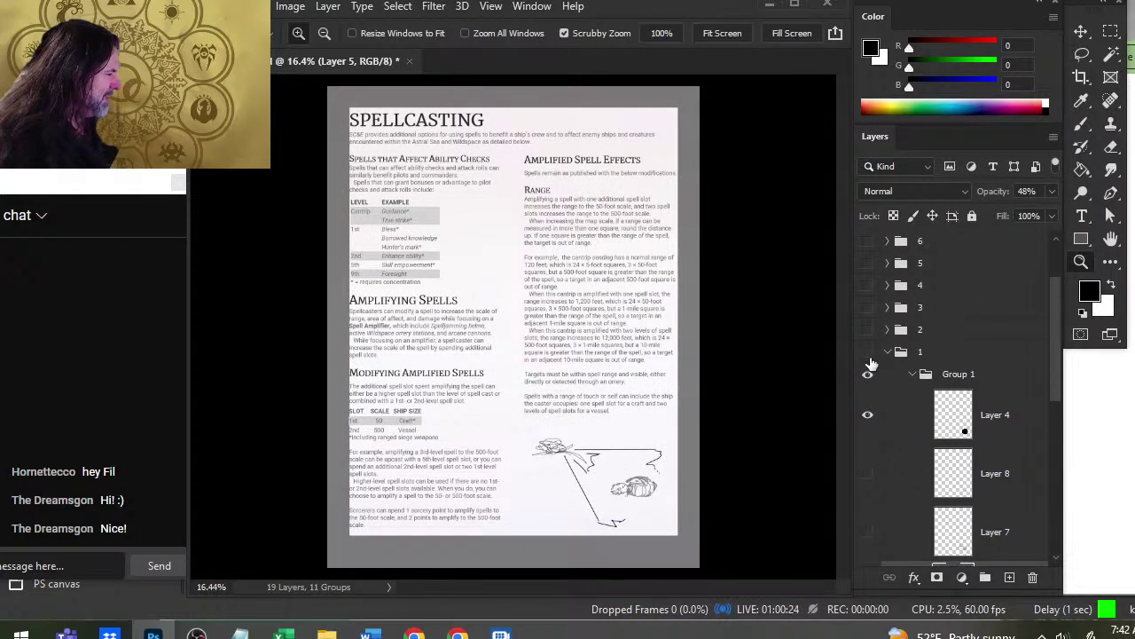
pyautogui.click(868, 352)
pyautogui.click(867, 329)
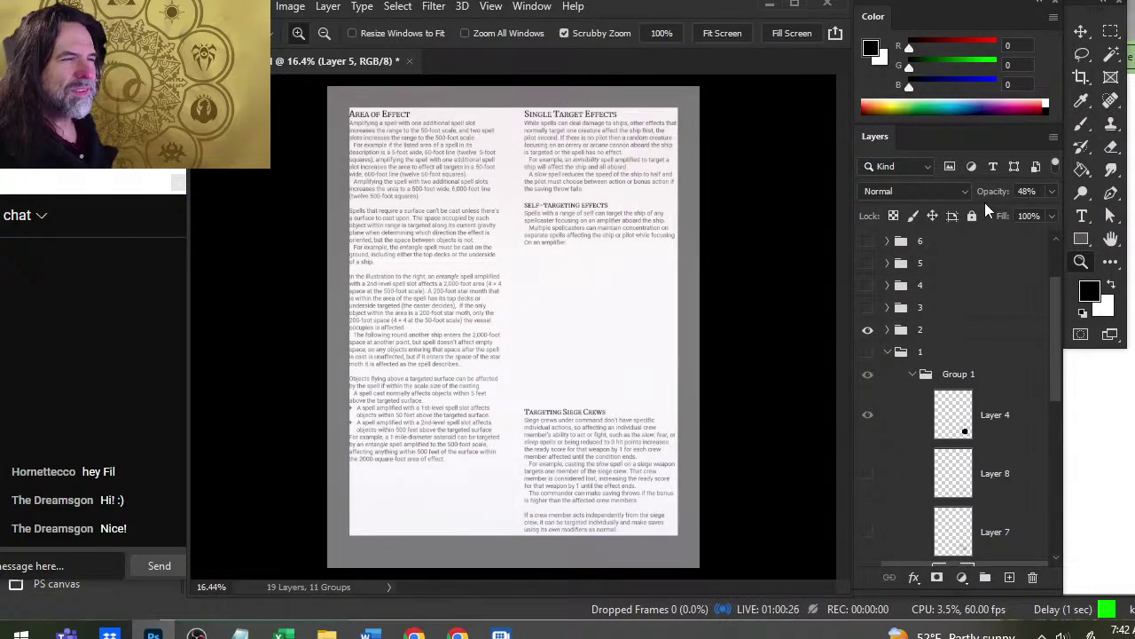
# - Read the Area of Effect rules, the entangle illustration description and the Targeting Siege Crews text on the page
pyautogui.moveTo(548, 133); pyautogui.dragTo(622, 220)
pyautogui.moveTo(543, 377); pyautogui.dragTo(541, 281)
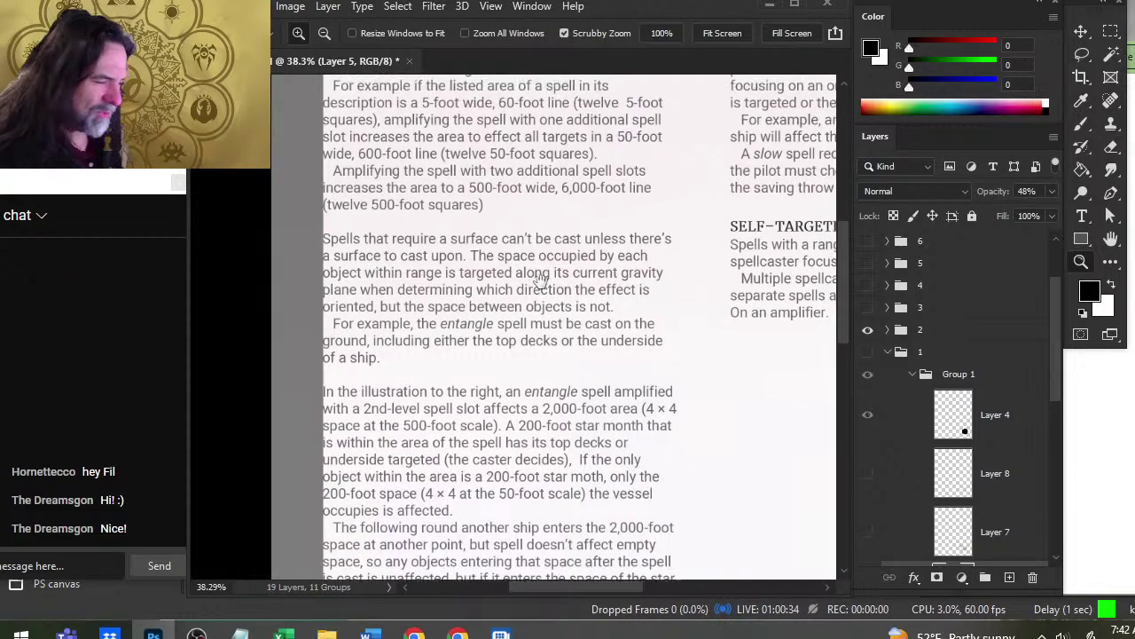
pyautogui.moveTo(547, 451); pyautogui.dragTo(519, 406)
pyautogui.moveTo(593, 471); pyautogui.dragTo(543, 410)
pyautogui.moveTo(505, 503); pyautogui.dragTo(520, 329)
pyautogui.moveTo(538, 393); pyautogui.dragTo(362, 312)
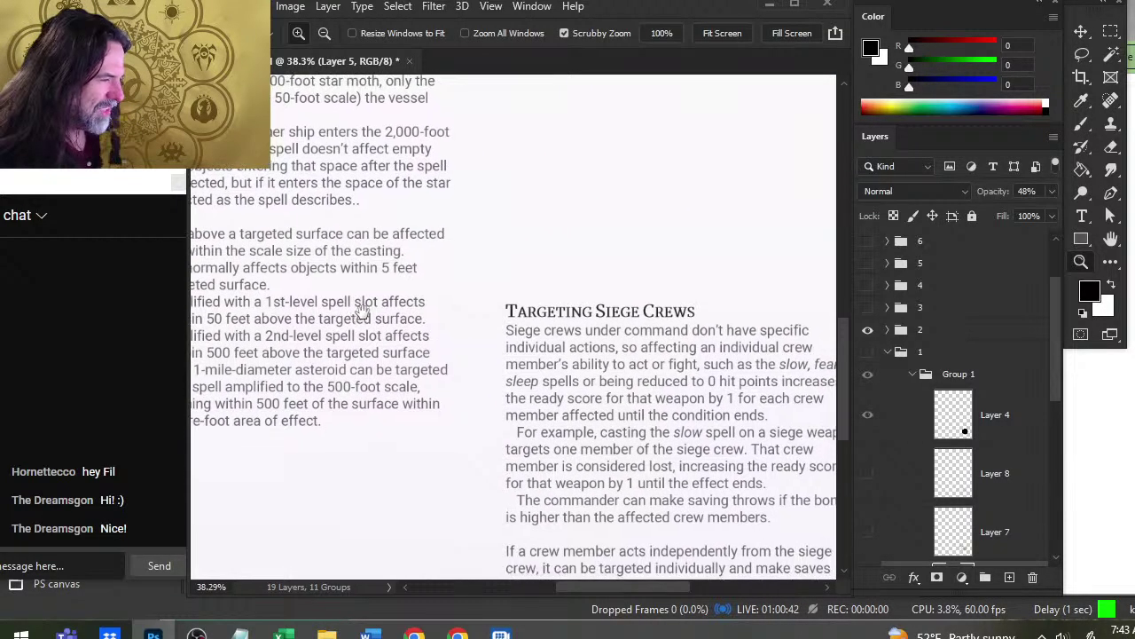
pyautogui.moveTo(634, 332); pyautogui.dragTo(550, 289)
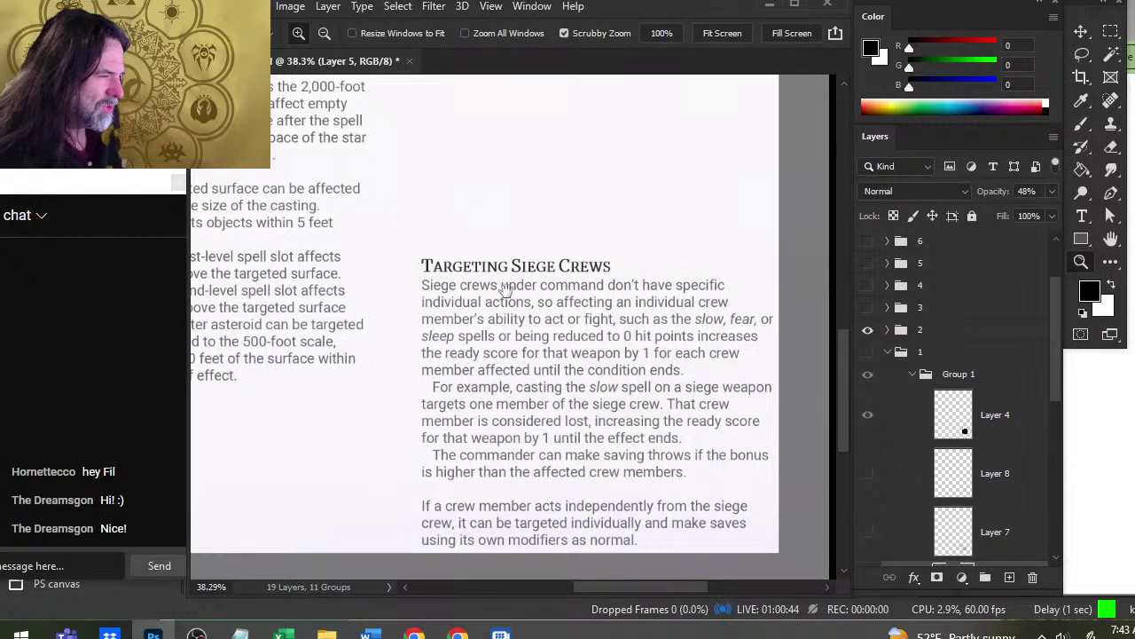
# - Read the Targeting Siege Crews, Single Target Effects and Self-Targeting Effects text, then recheck the Color Spray entry in the browser and return to Photoshop
pyautogui.moveTo(621, 172); pyautogui.dragTo(627, 472)
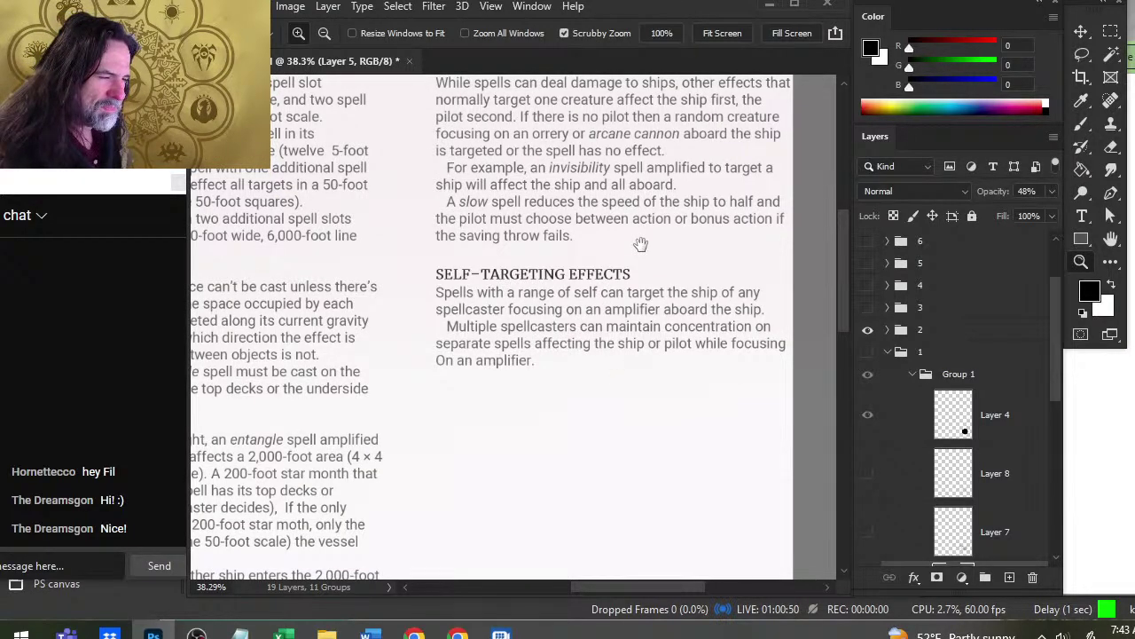
pyautogui.moveTo(635, 251); pyautogui.dragTo(632, 365)
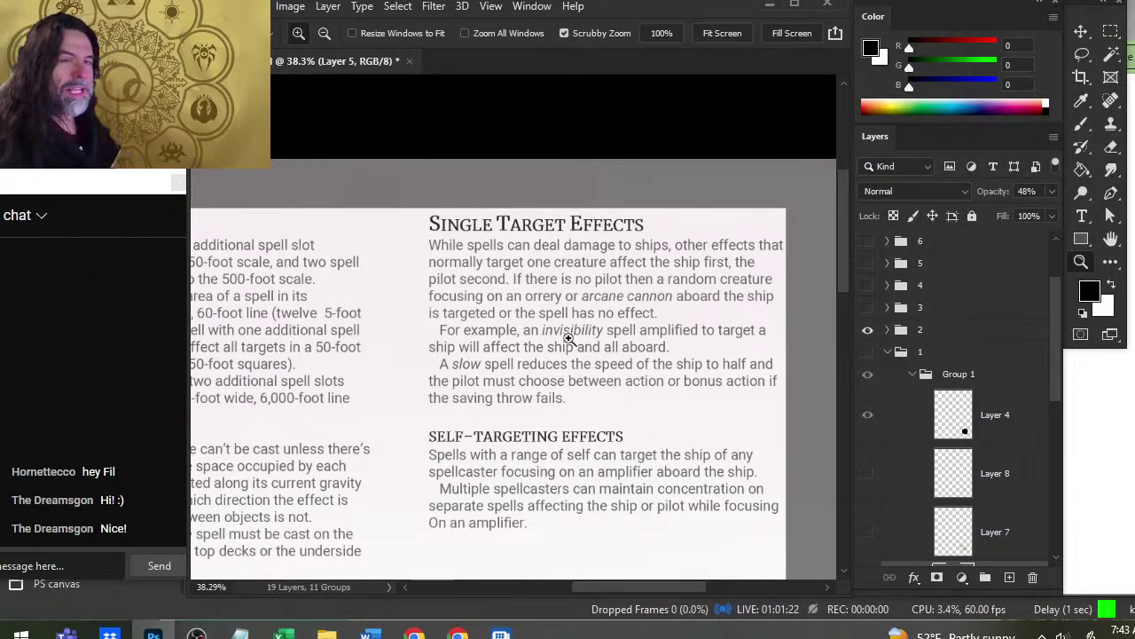
pyautogui.moveTo(665, 405); pyautogui.dragTo(600, 399)
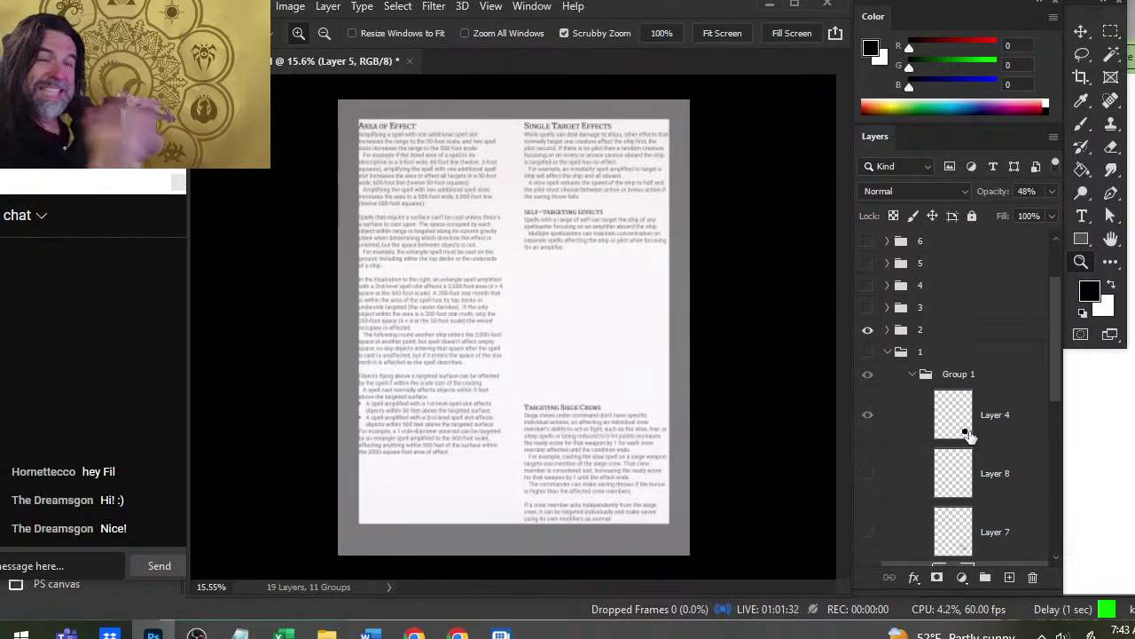
pyautogui.hotkey('alt', 'Tab')
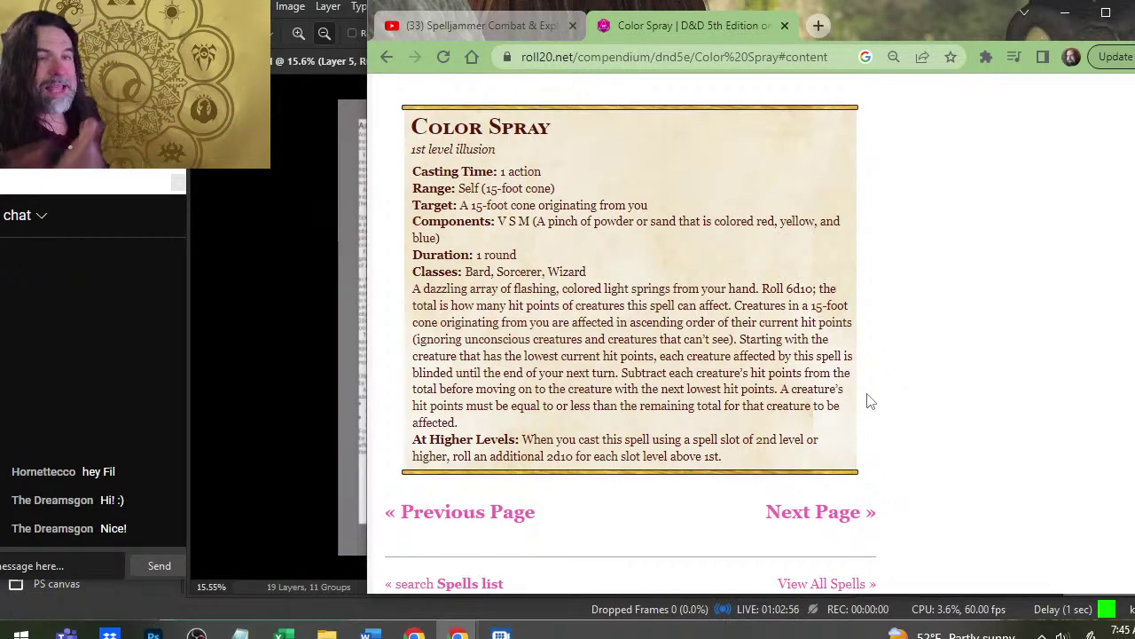
pyautogui.hotkey('alt', 'Tab')
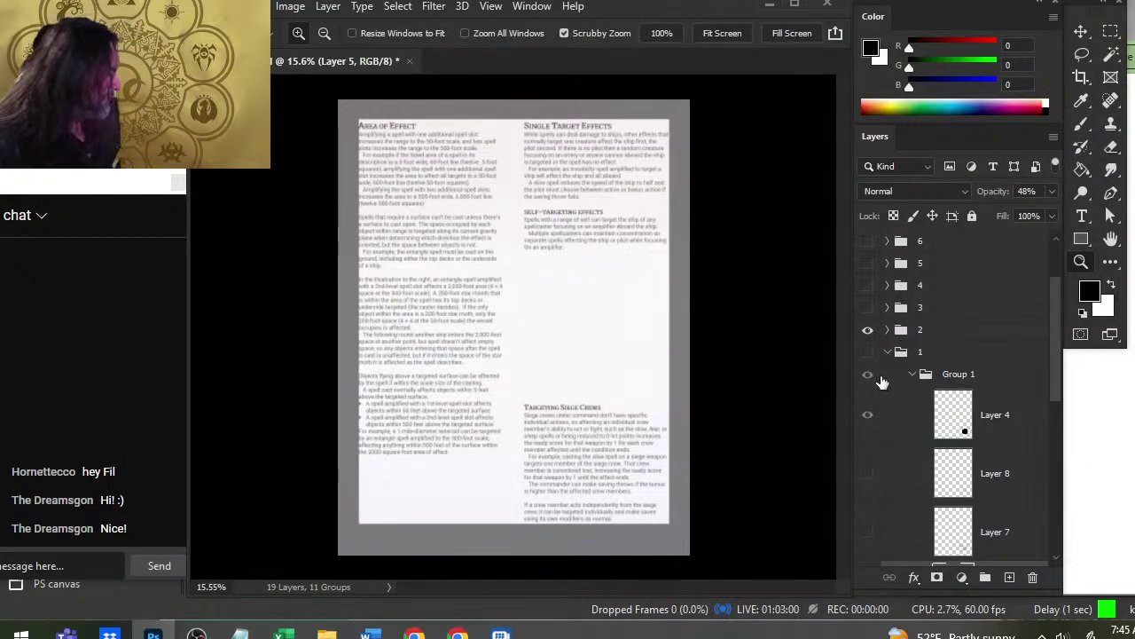
# - Hide group 2, show group 1, and hide the Layer 5 creature sketch while keeping the spell cone on Layer 6 visible
pyautogui.click(867, 329)
pyautogui.click(868, 351)
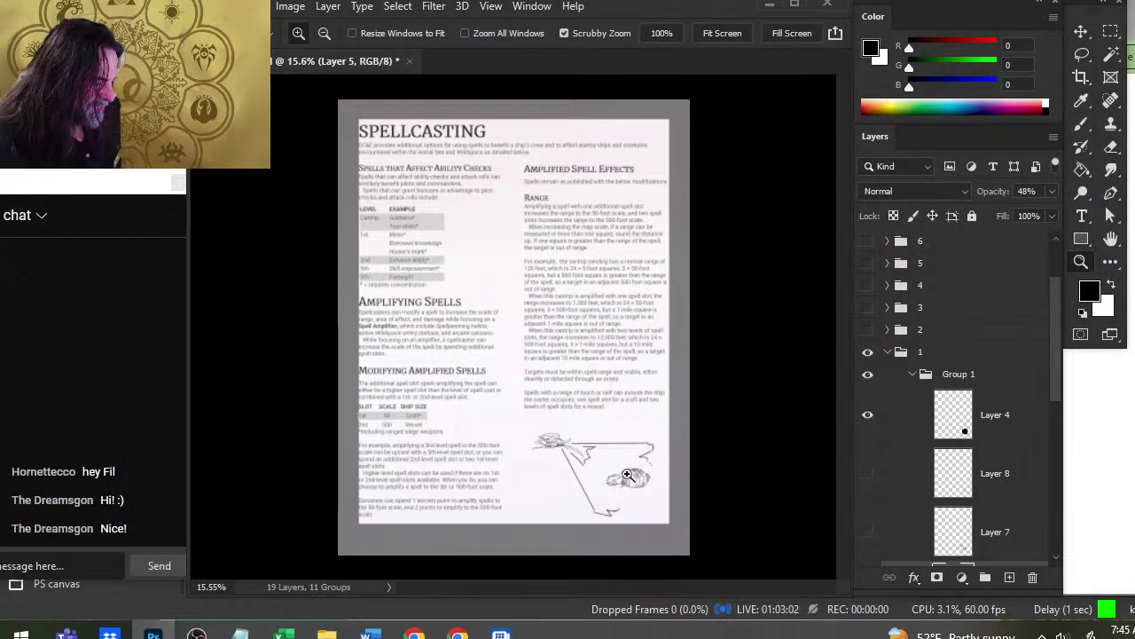
pyautogui.moveTo(627, 473); pyautogui.dragTo(711, 503)
pyautogui.moveTo(1058, 368); pyautogui.dragTo(1059, 444)
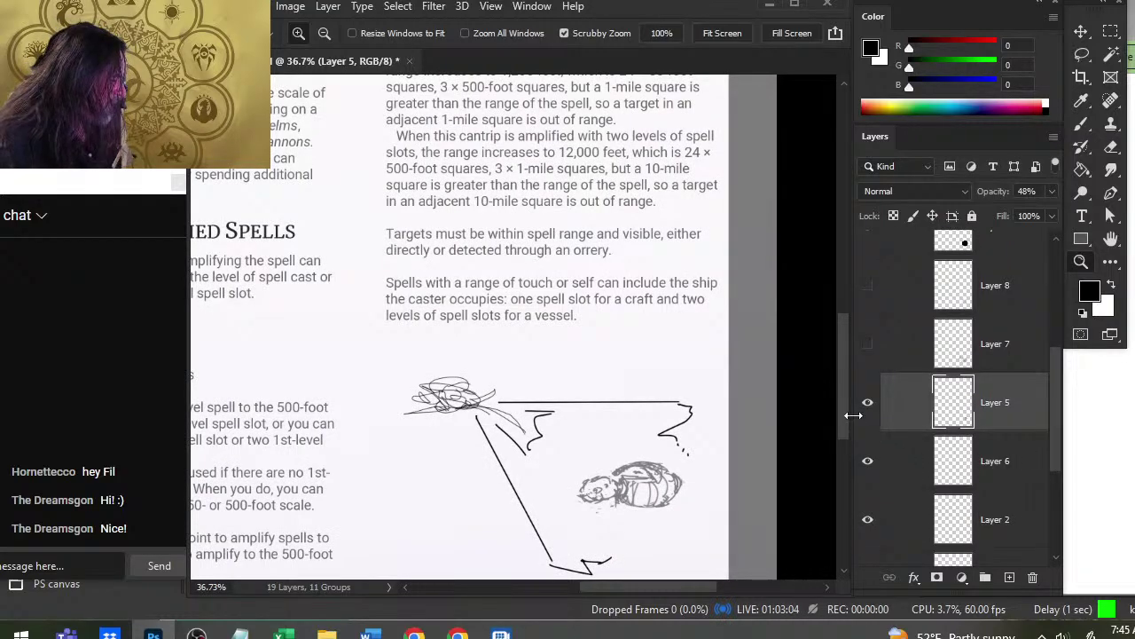
pyautogui.click(868, 404)
pyautogui.click(868, 462)
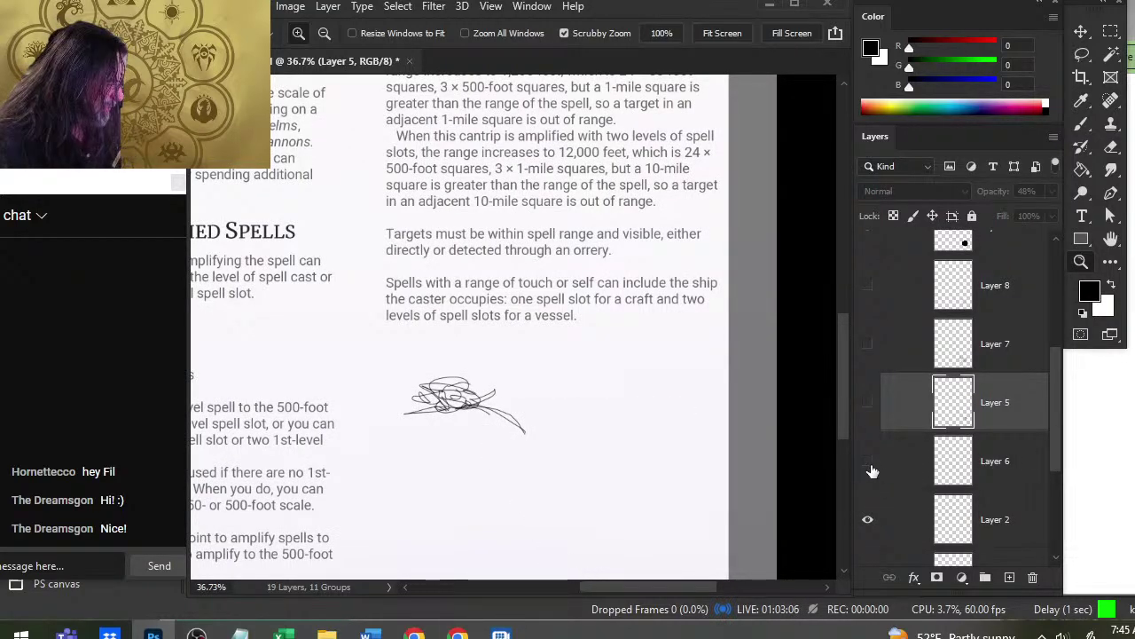
pyautogui.click(868, 463)
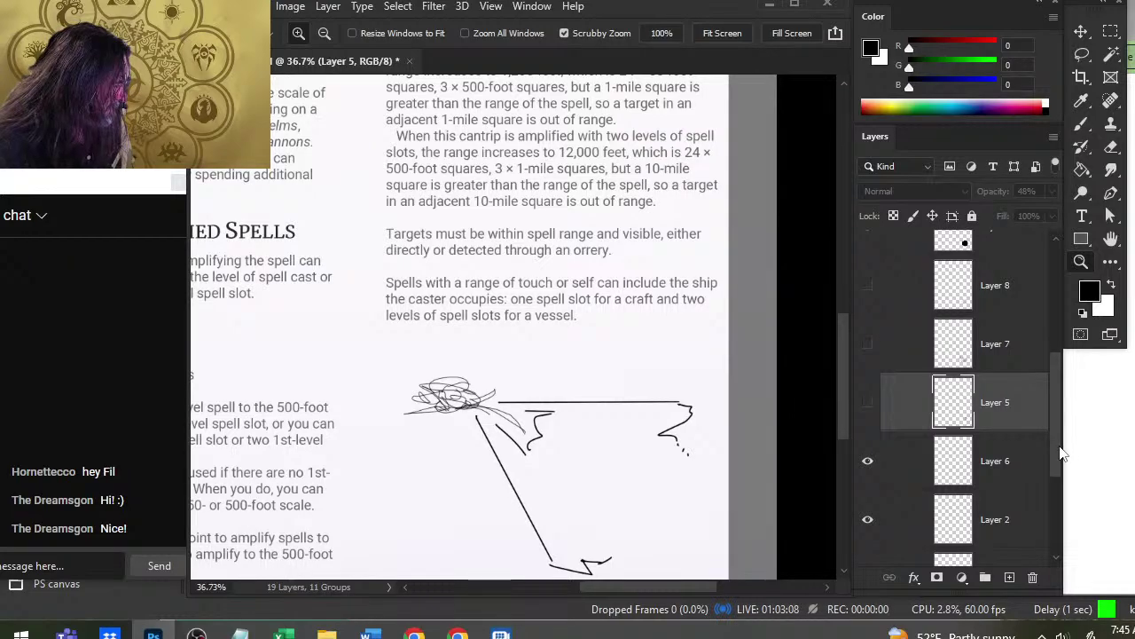
pyautogui.moveTo(1059, 437); pyautogui.dragTo(1059, 459)
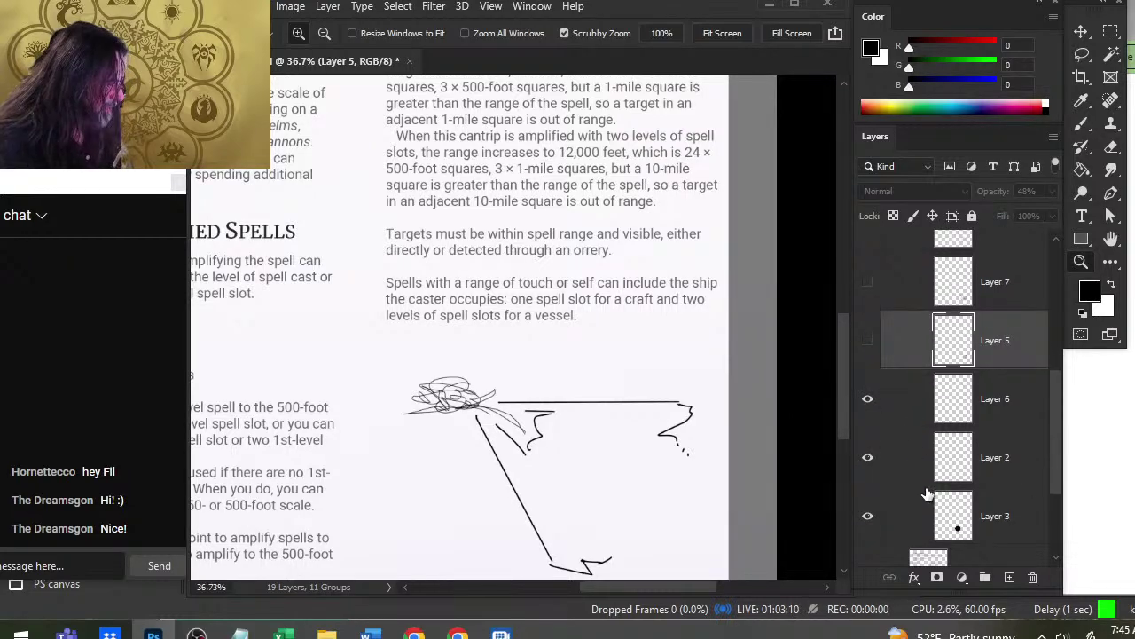
# - Add a new layer above Layer 5 and sketch a slim, tilted vessel with a raised tail inside the spell cone
pyautogui.click(1033, 578)
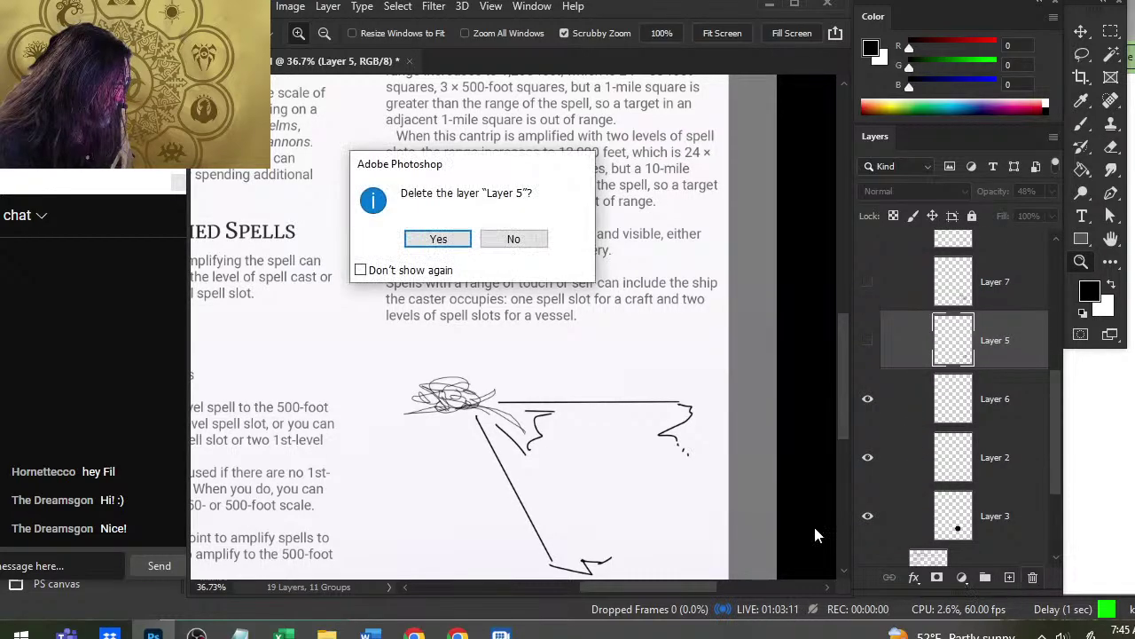
pyautogui.press('Escape')
pyautogui.click(1009, 577)
pyautogui.press('b')
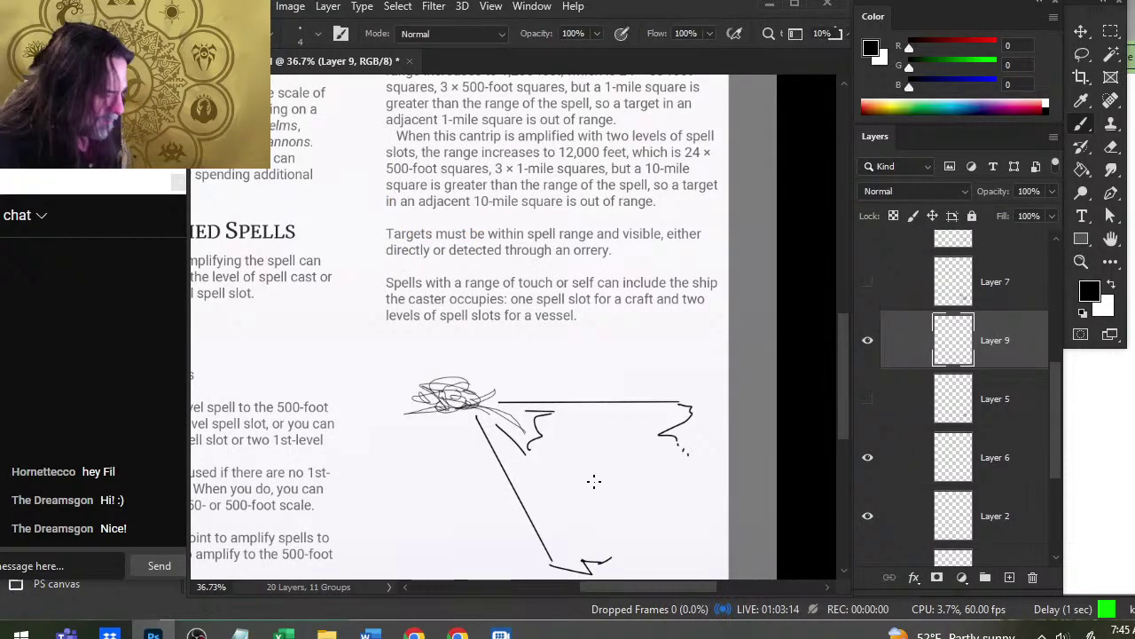
pyautogui.moveTo(617, 497)
pyautogui.mouseDown()
pyautogui.moveTo(660, 466)
pyautogui.moveTo(634, 499)
pyautogui.mouseUp()
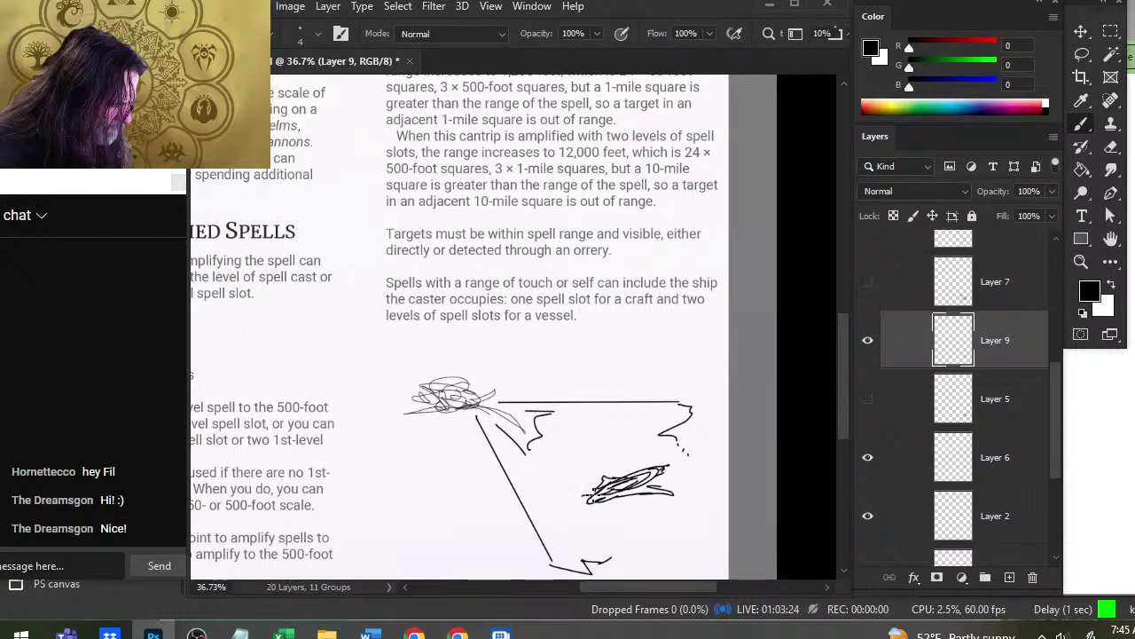
pyautogui.moveTo(591, 508); pyautogui.dragTo(589, 505)
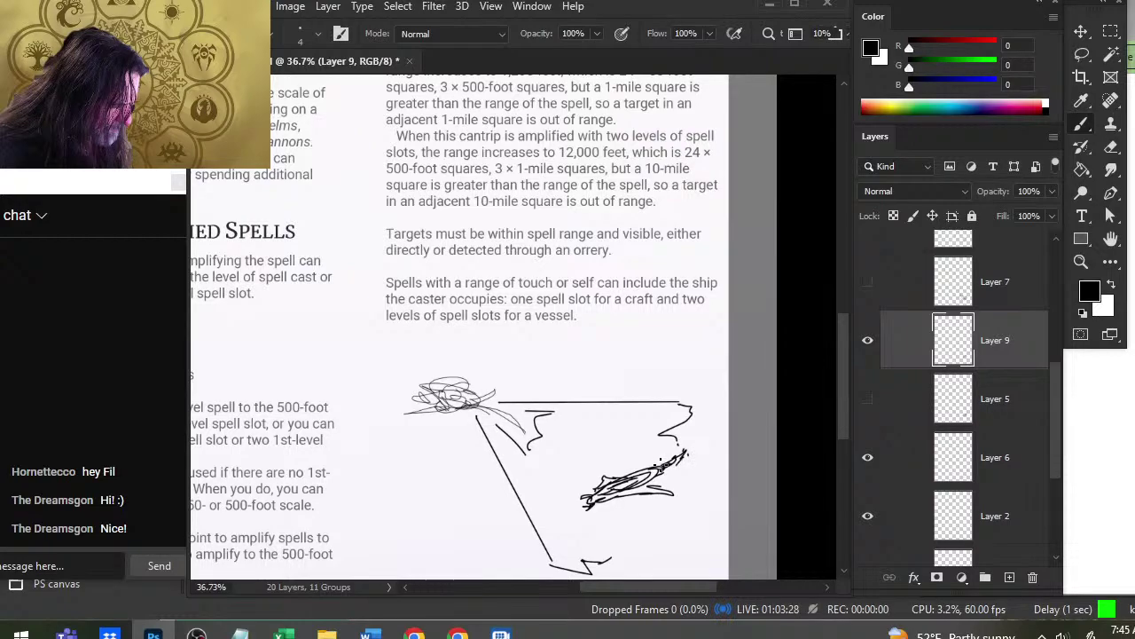
pyautogui.moveTo(677, 469); pyautogui.dragTo(657, 478)
# - Erase the scribbled lines inside the slim vessel's hull and redraw its inner details with the brush
pyautogui.press('e')
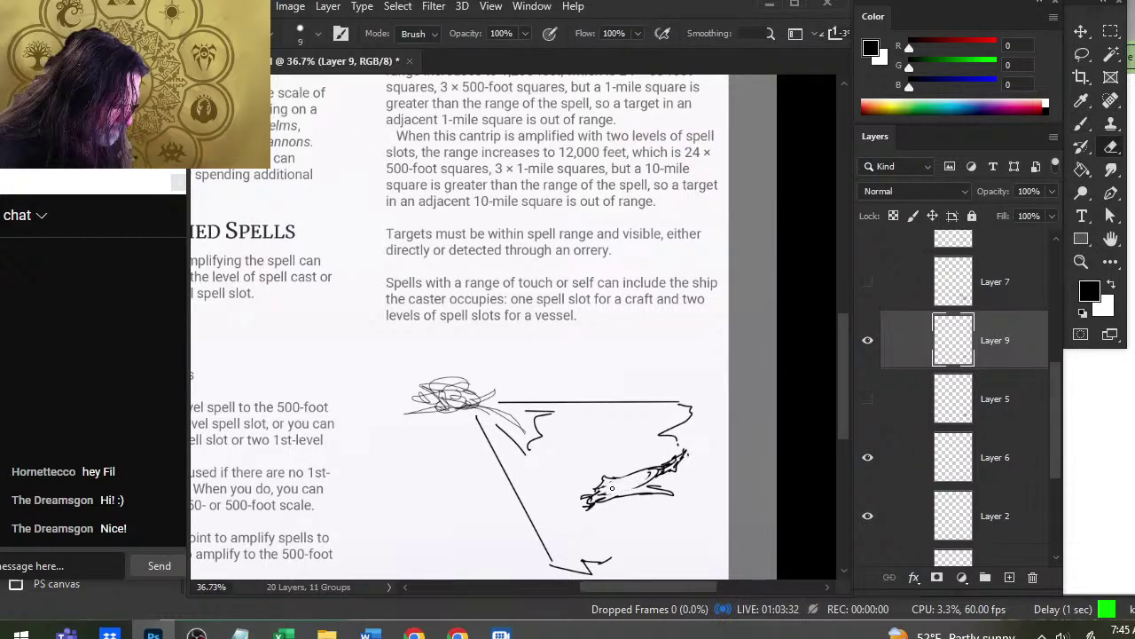
pyautogui.press('b')
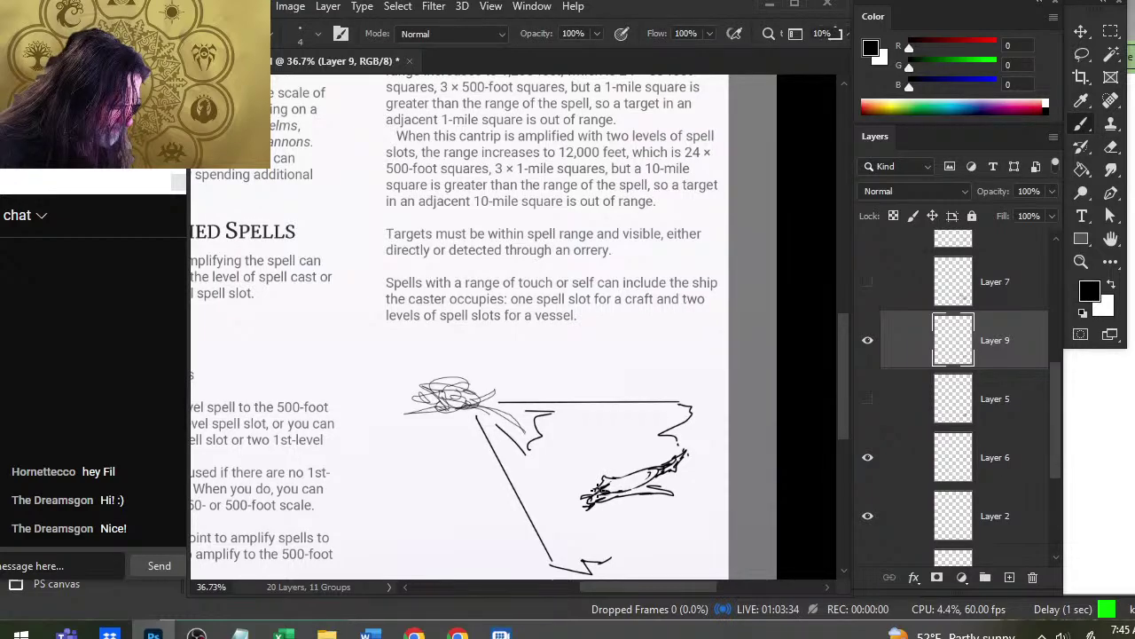
pyautogui.press('e')
pyautogui.press('b')
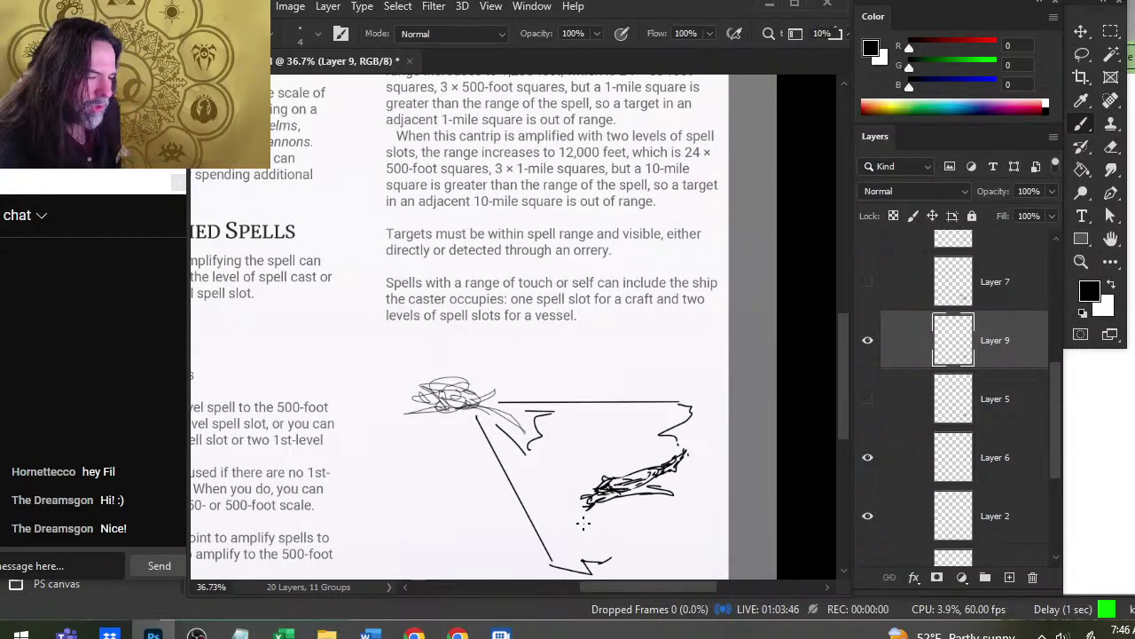
# - Compare the new vessel sketch with the cone and the caster scribble by toggling Layers 9, 2 and 6
pyautogui.click(870, 350)
pyautogui.click(869, 348)
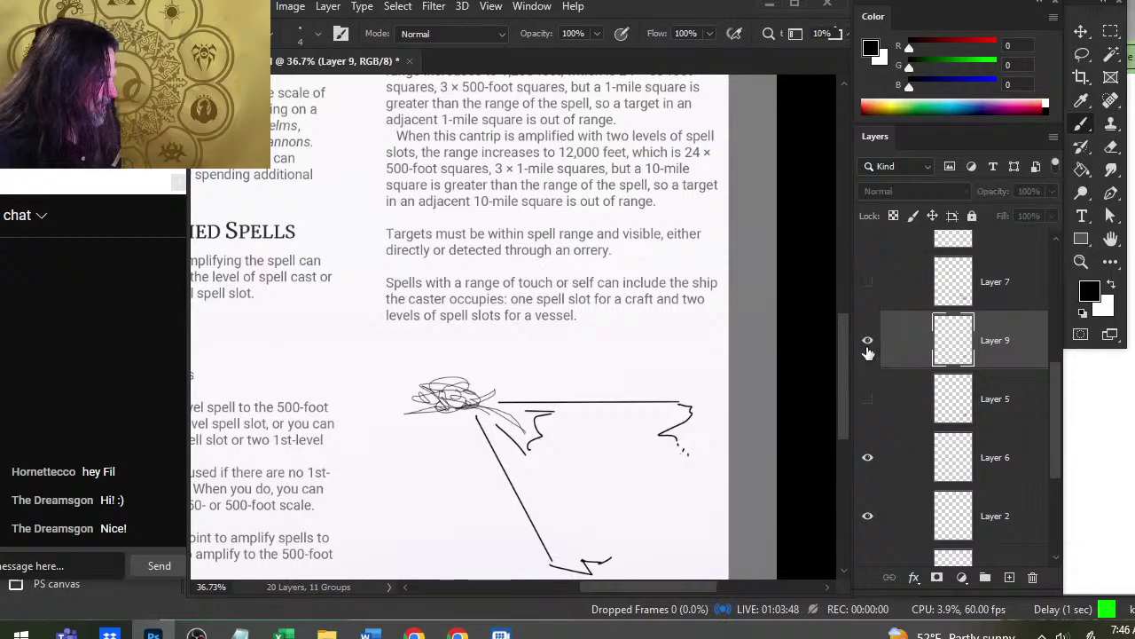
pyautogui.click(868, 518)
pyautogui.click(869, 519)
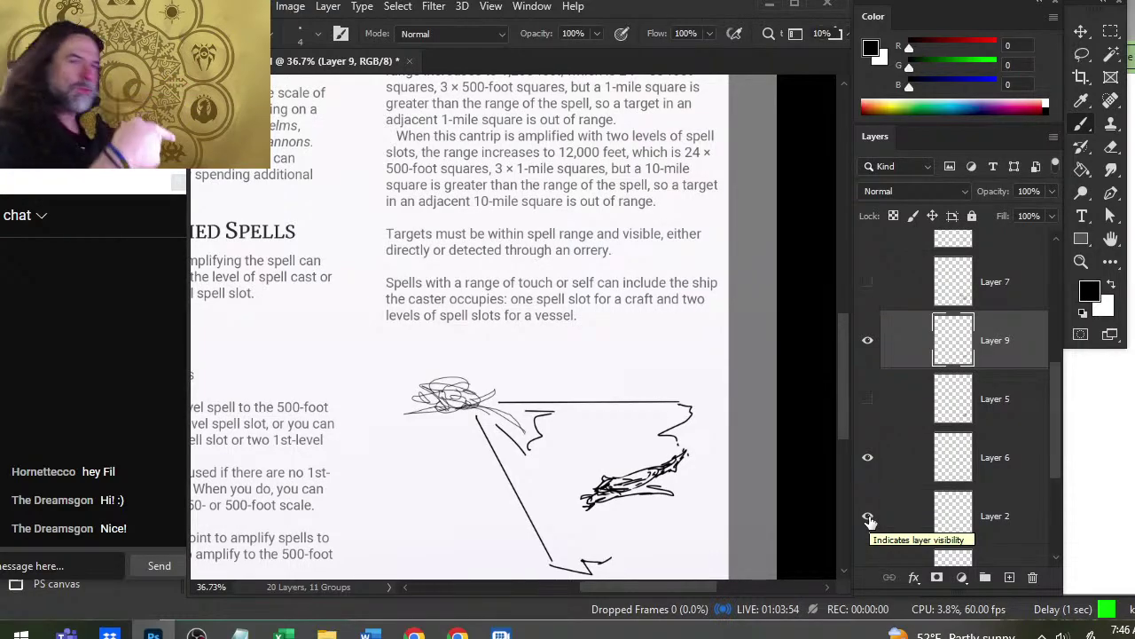
pyautogui.click(869, 459)
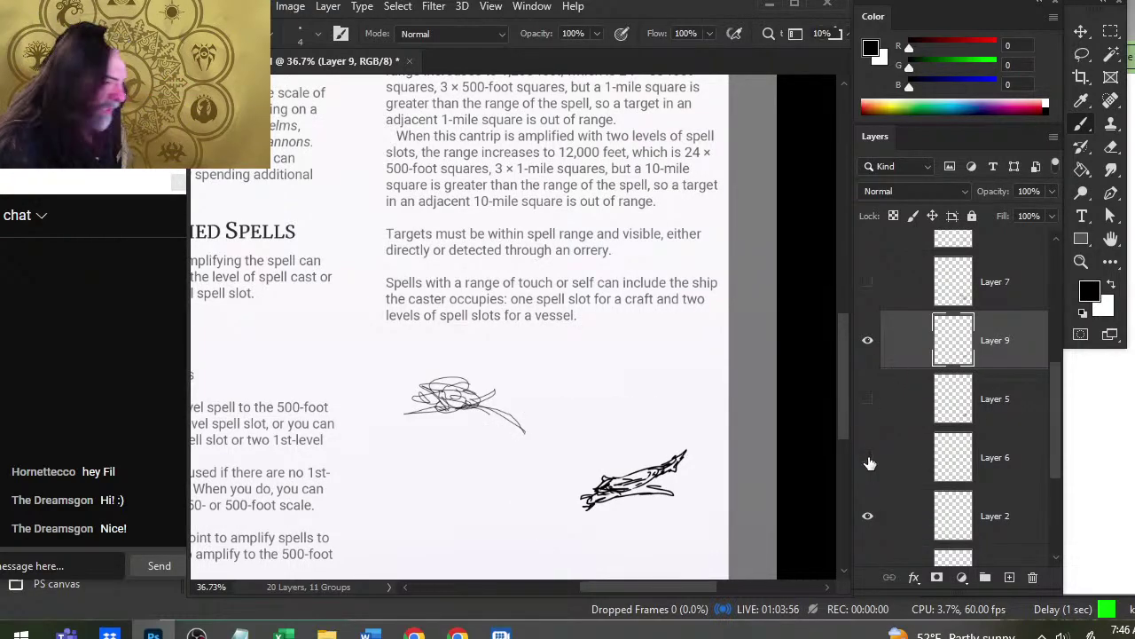
pyautogui.click(870, 457)
pyautogui.click(870, 520)
pyautogui.click(868, 517)
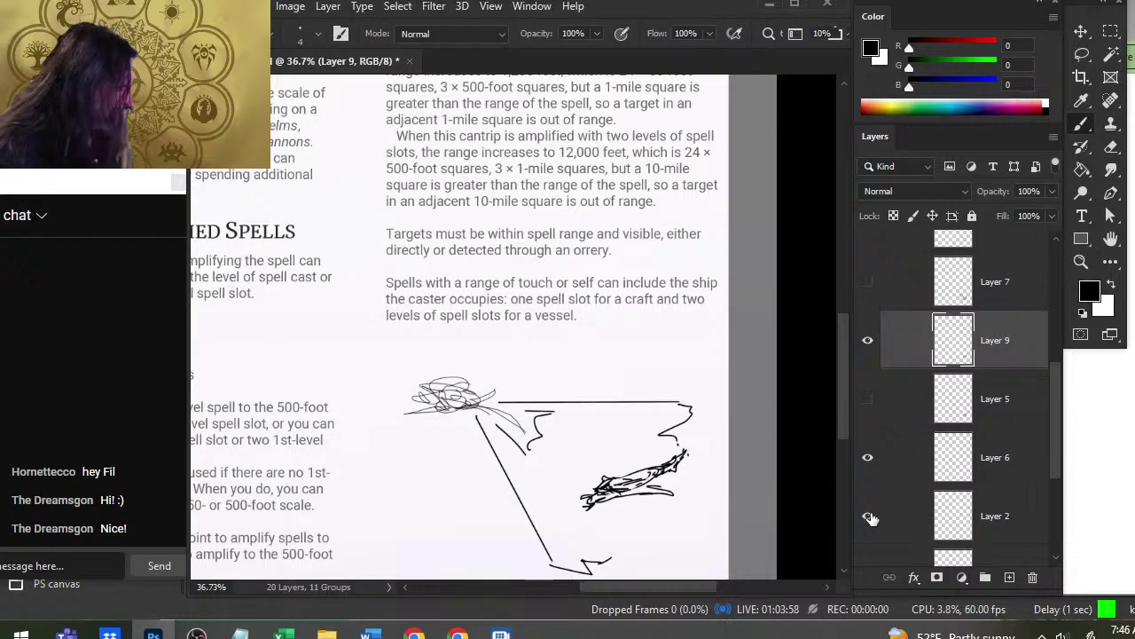
# - Hide the sketches on Layers 6, 2 and 9 to clear the page's illustration area
pyautogui.click(868, 458)
pyautogui.click(870, 518)
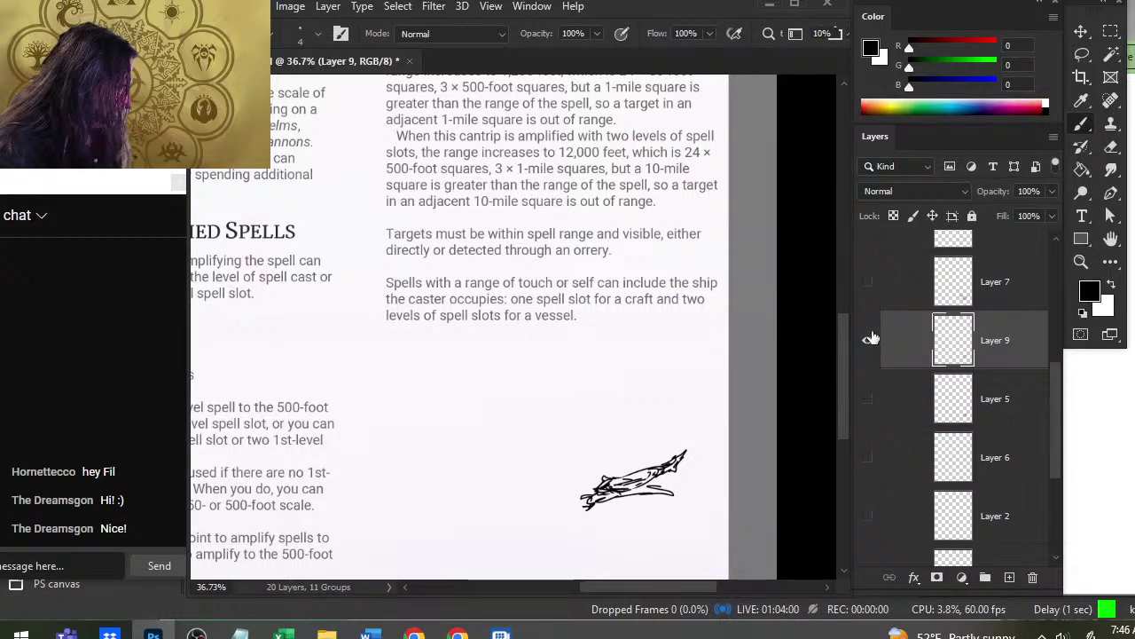
pyautogui.click(869, 518)
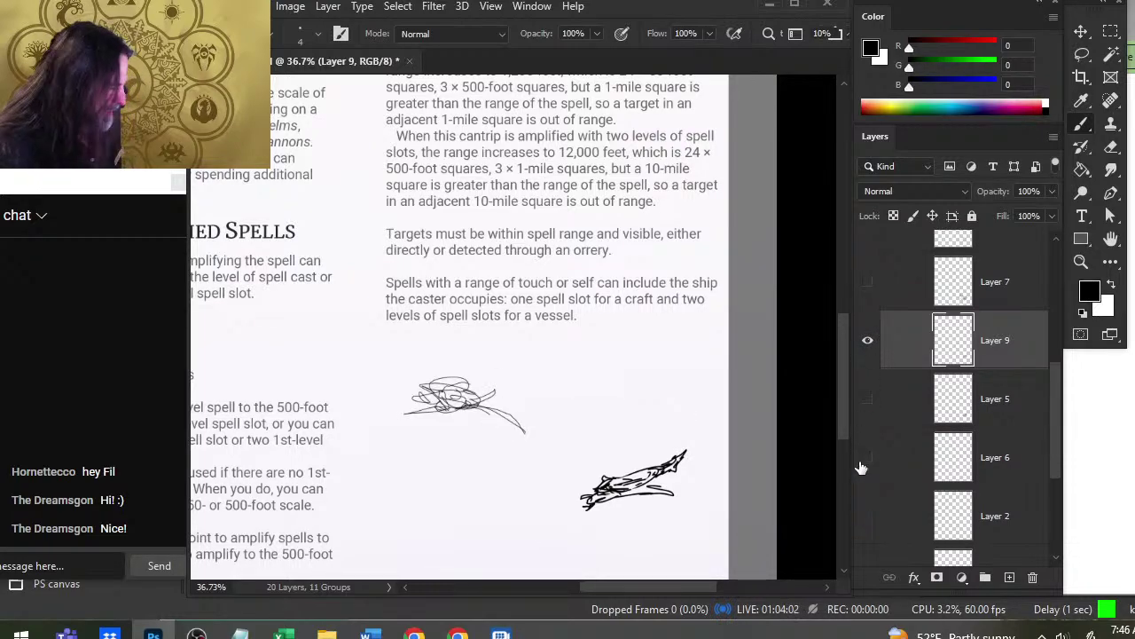
pyautogui.click(870, 518)
pyautogui.click(870, 340)
# - Add a new empty layer directly above Layer 3 for a fresh sketch
pyautogui.scroll(-3, 1055, 442)
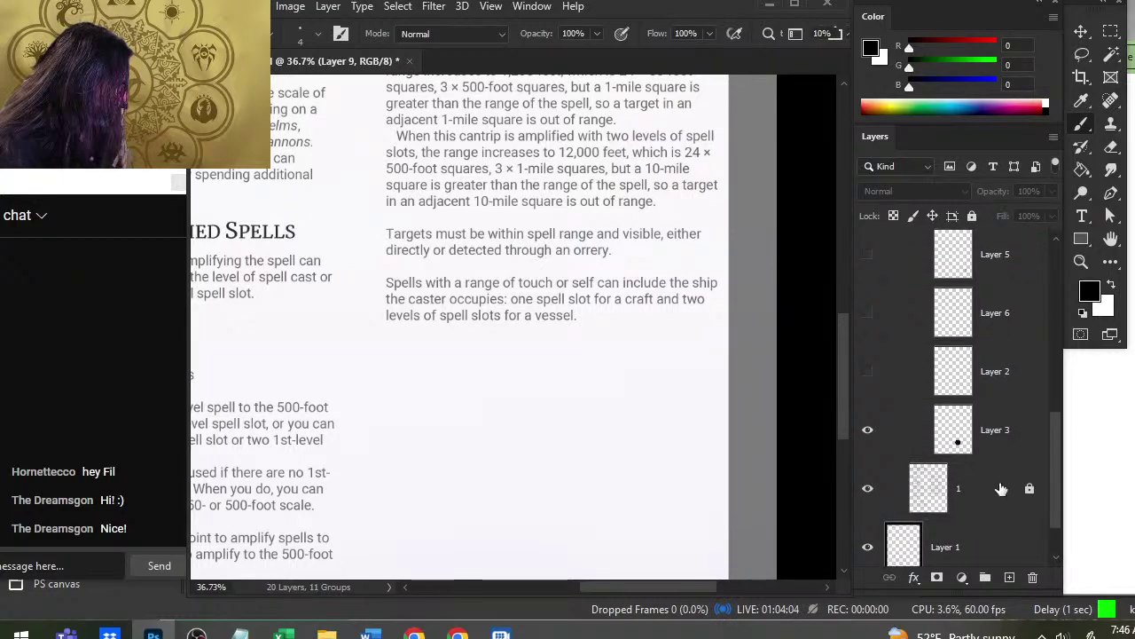
pyautogui.click(1011, 444)
pyautogui.click(1009, 577)
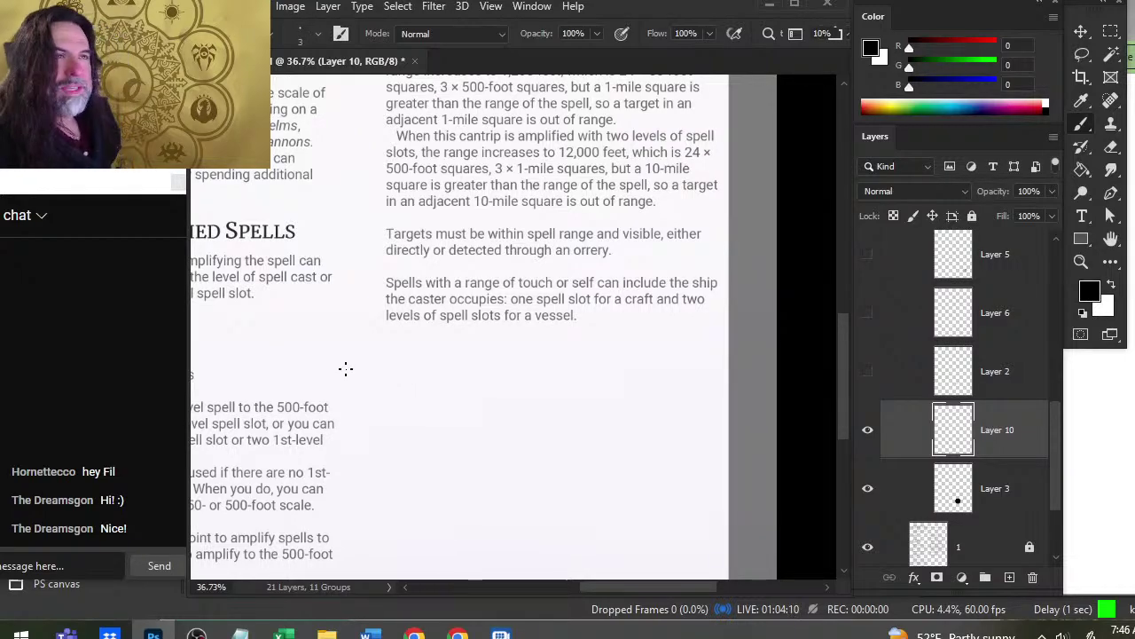
# - Open the recent file Craft Tokens.psd, hide the Spiderlkng group and show the Skiff group up close
pyautogui.click(229, 7)
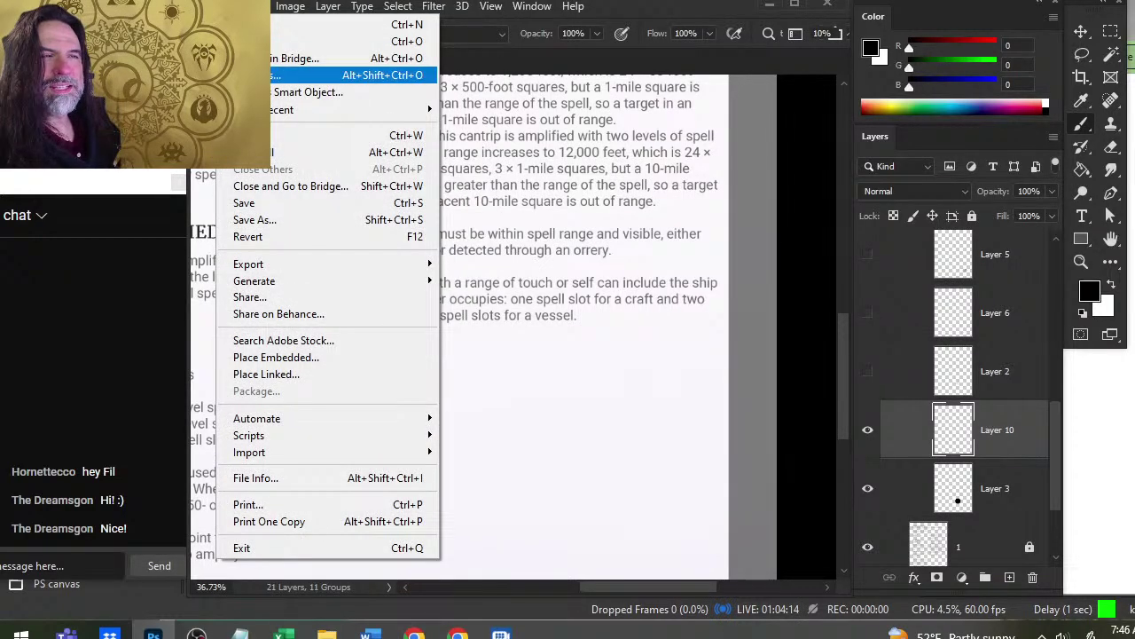
pyautogui.moveTo(282, 109)
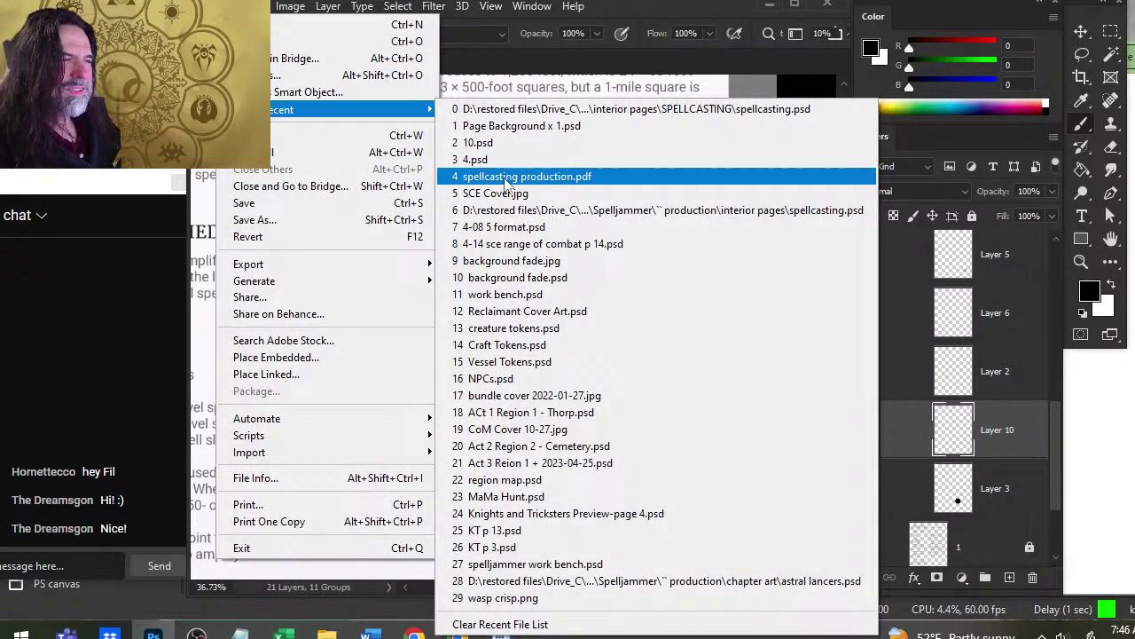
pyautogui.click(580, 348)
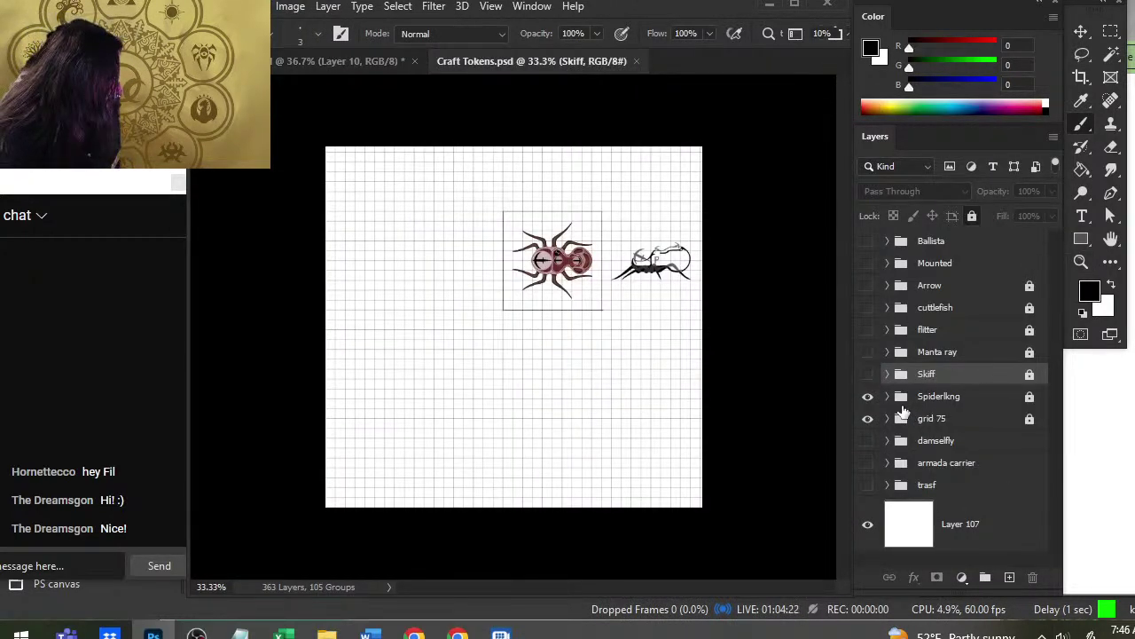
pyautogui.click(873, 395)
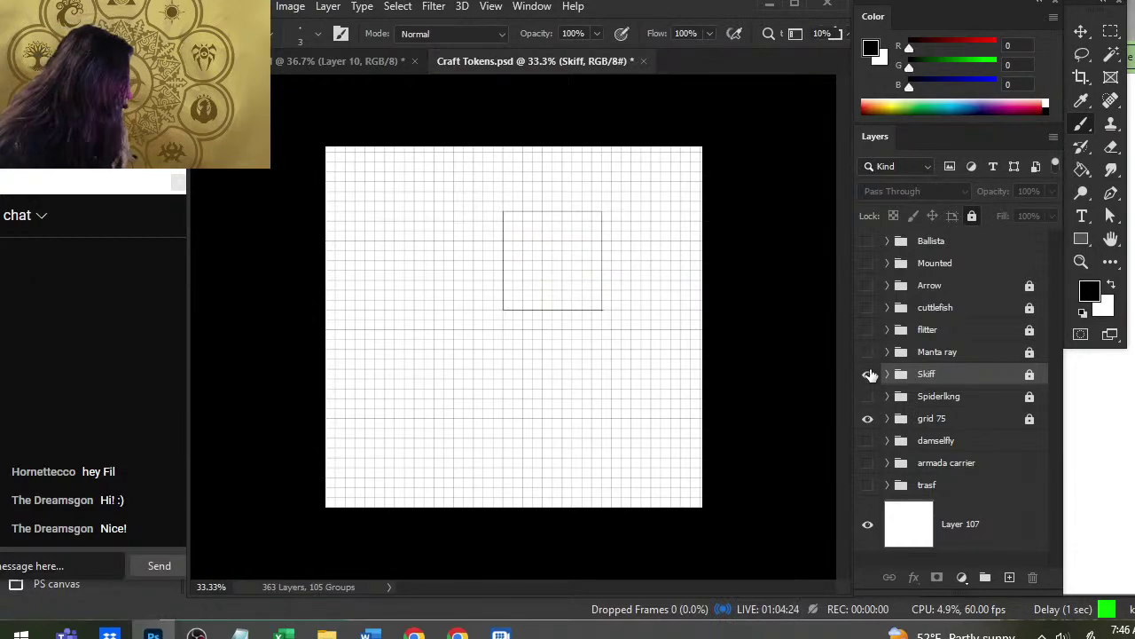
pyautogui.click(869, 374)
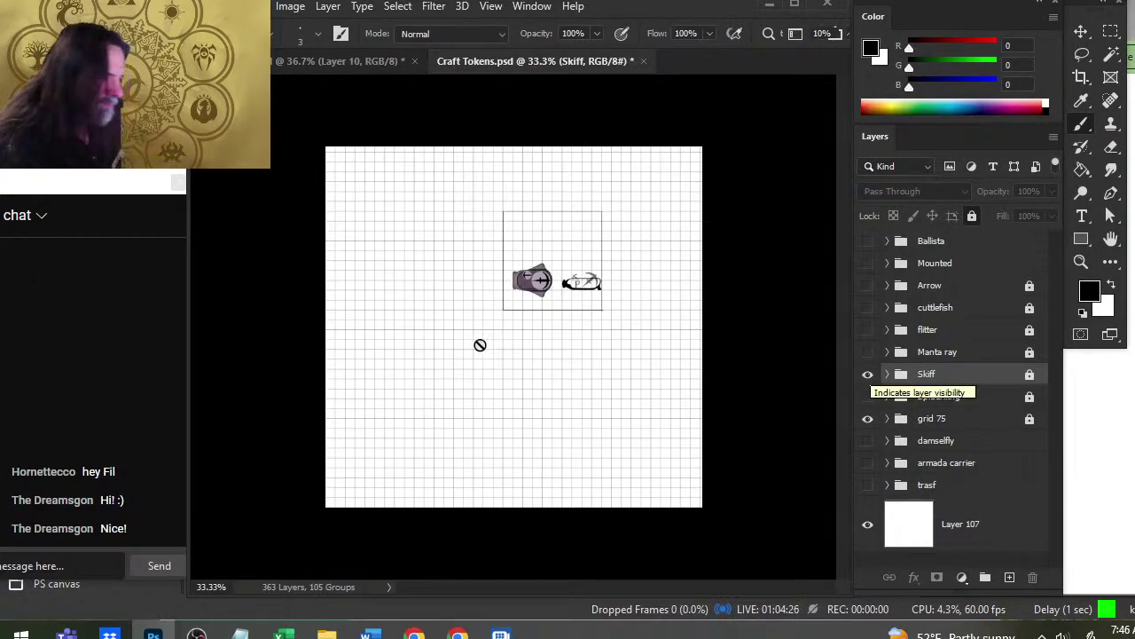
pyautogui.press('z')
pyautogui.click(581, 275)
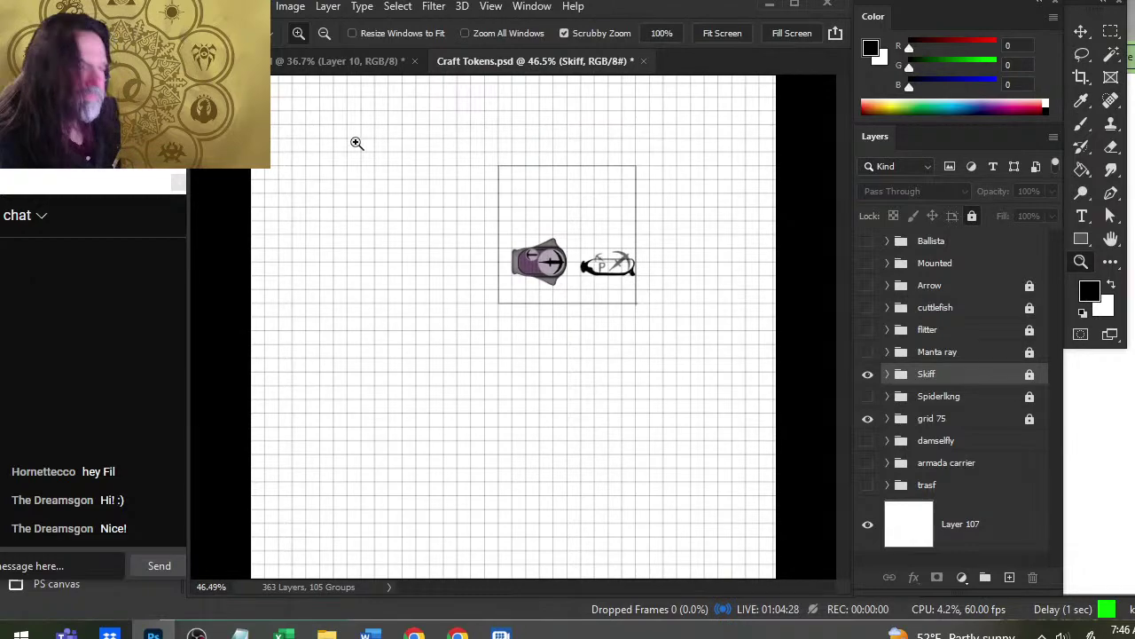
# - Float Craft Tokens.psd in a narrower window and place it beside the spellcasting page's blank illustration area with the skiff in view
pyautogui.moveTo(479, 71); pyautogui.dragTo(456, 104)
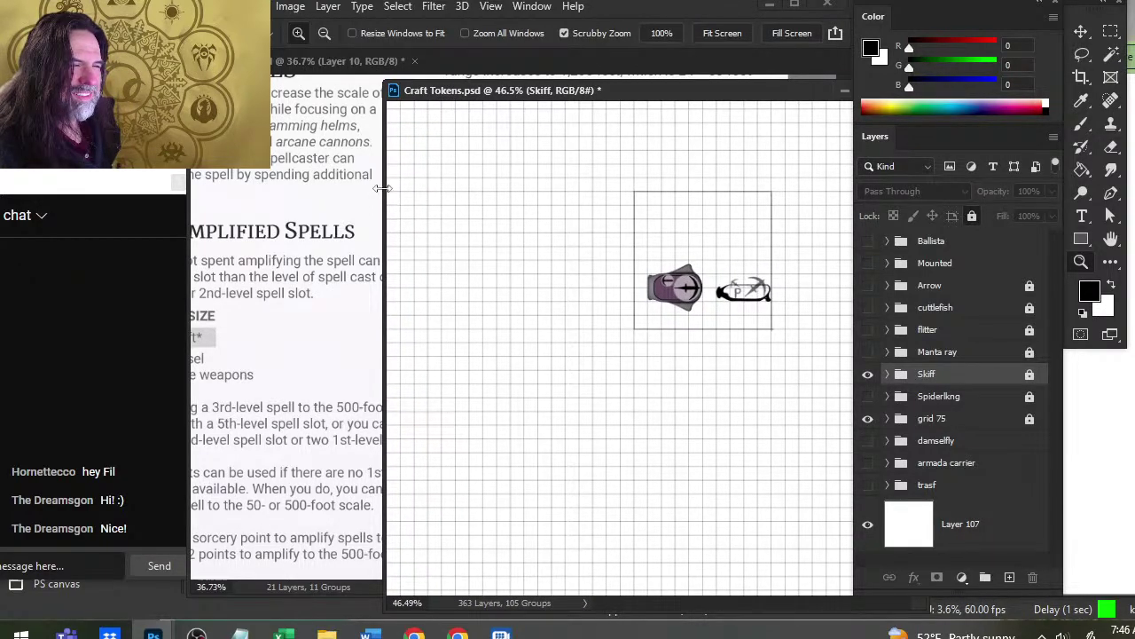
pyautogui.moveTo(386, 188); pyautogui.dragTo(607, 188)
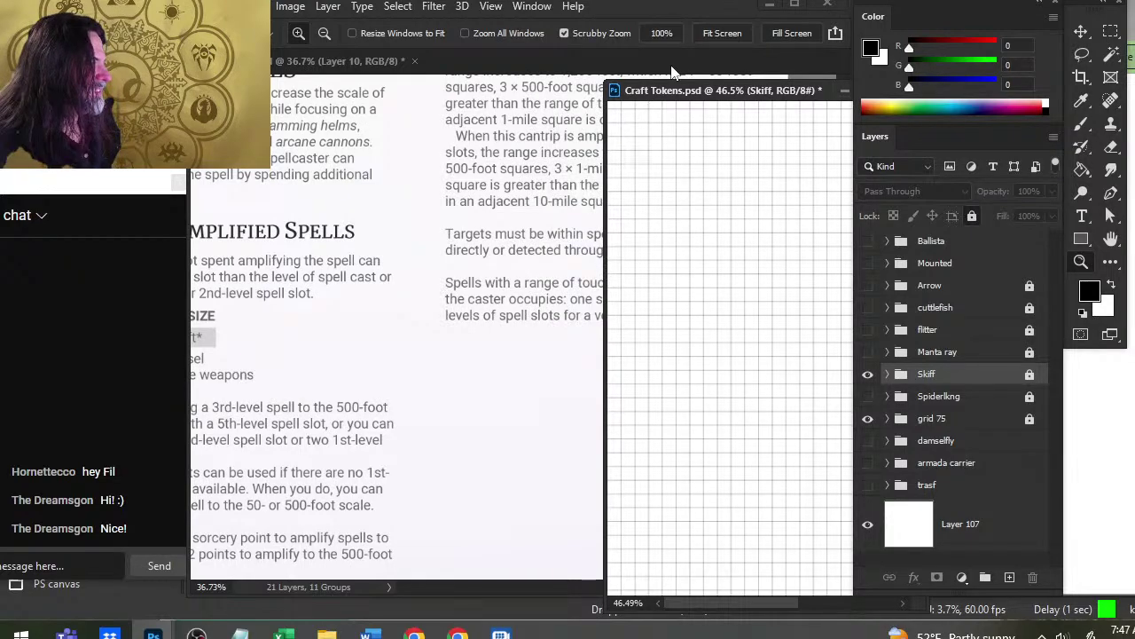
pyautogui.moveTo(685, 91); pyautogui.dragTo(452, 94)
pyautogui.moveTo(556, 290); pyautogui.dragTo(398, 292)
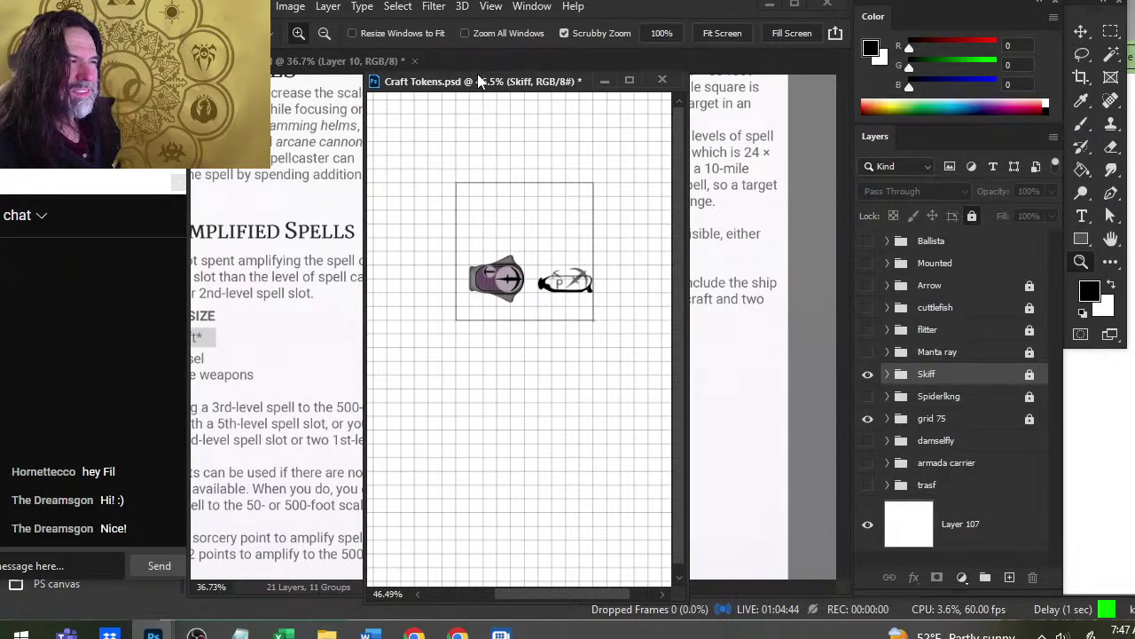
pyautogui.moveTo(476, 69); pyautogui.dragTo(785, 330)
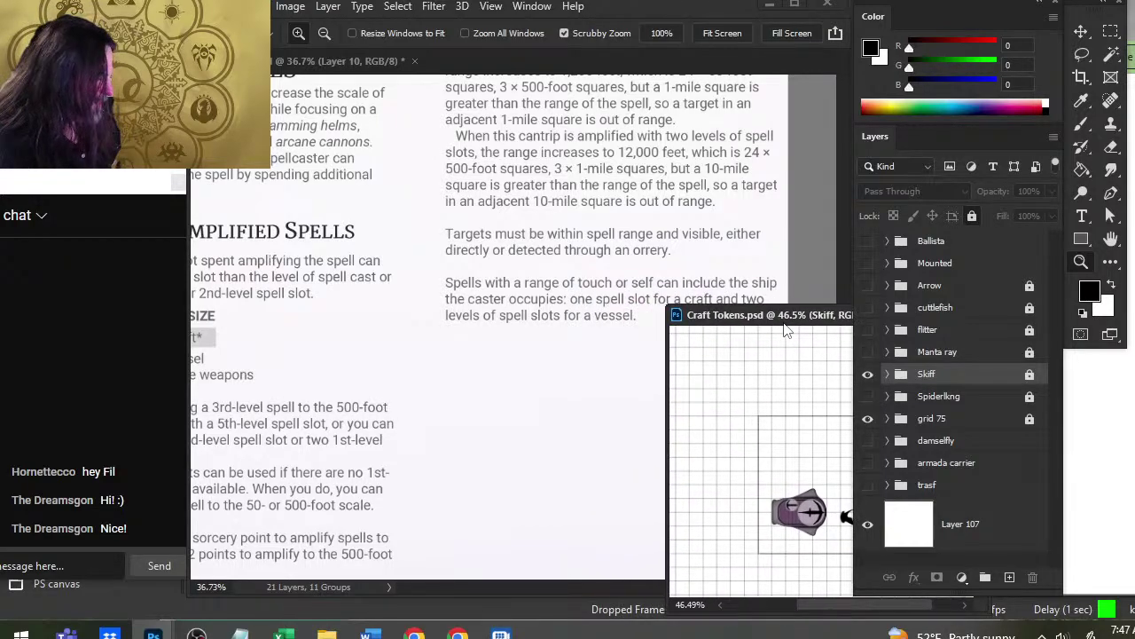
# - Check the live stream's chat on the YouTube page in Chrome and return to Photoshop
pyautogui.hotkey('alt', 'Tab')
pyautogui.press('Tab')
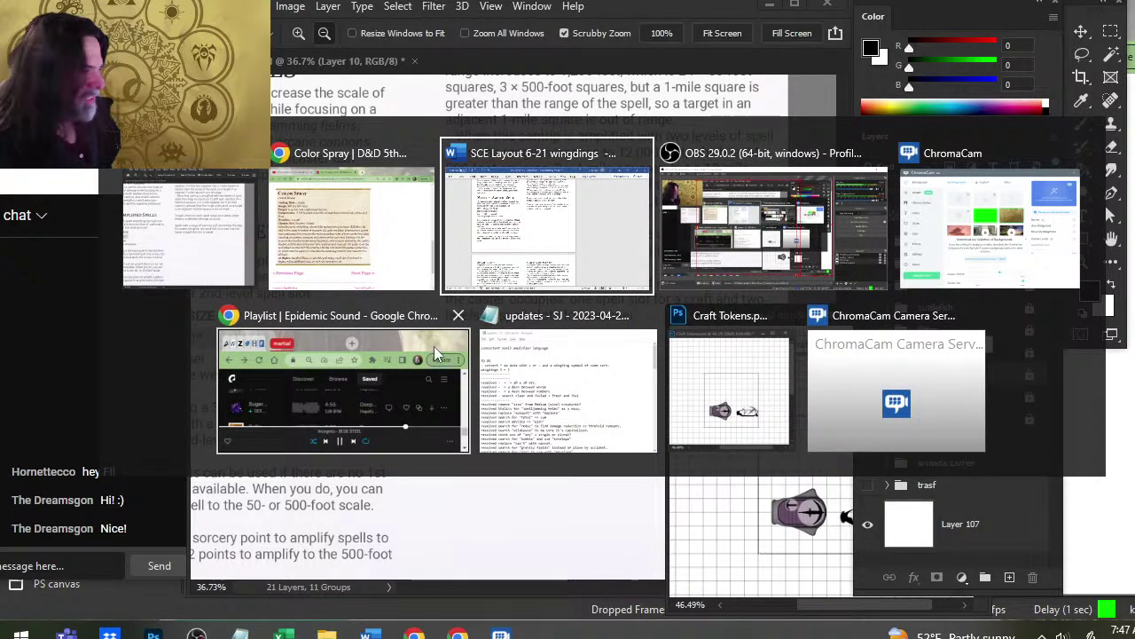
pyautogui.hotkey('shift', 'Tab')
pyautogui.hotkey('shift', 'Tab')
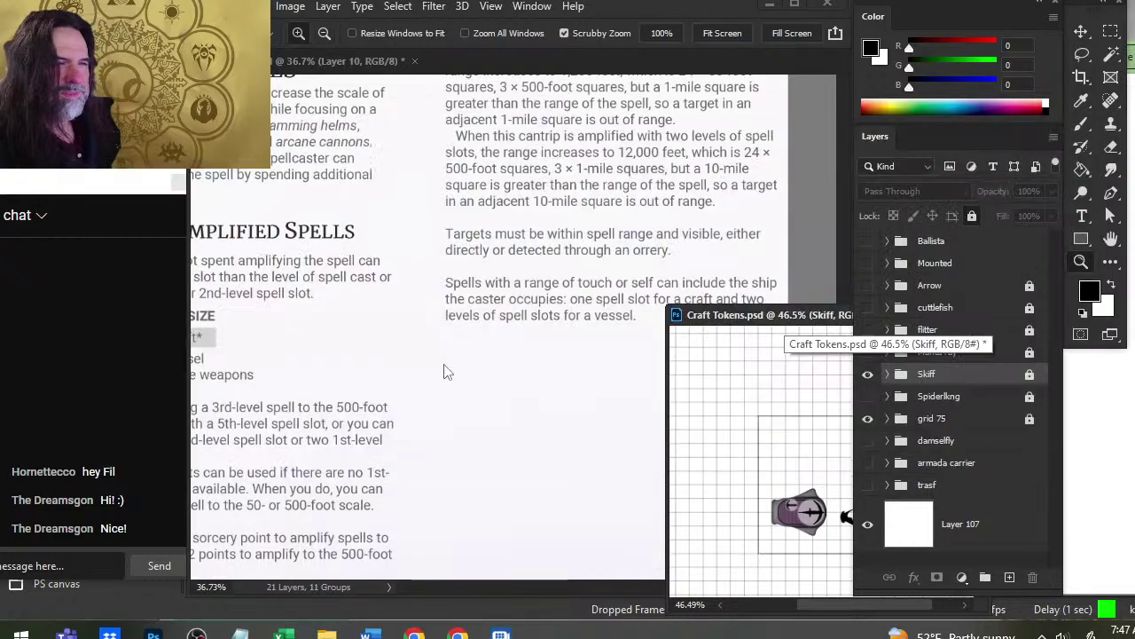
pyautogui.hotkey('alt', 'Tab')
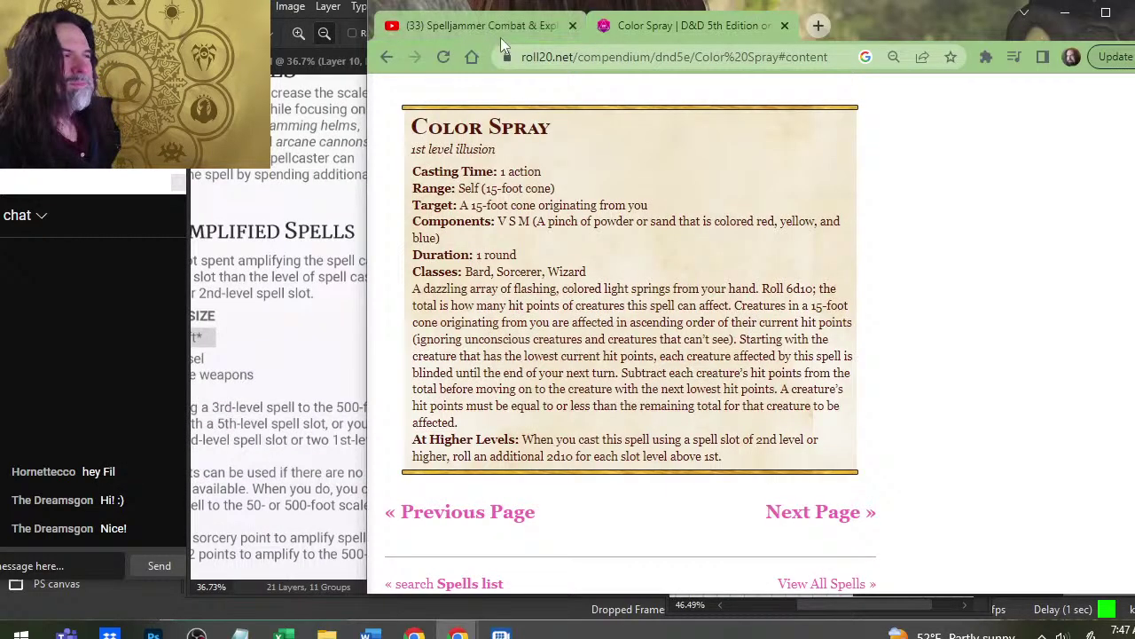
pyautogui.click(487, 26)
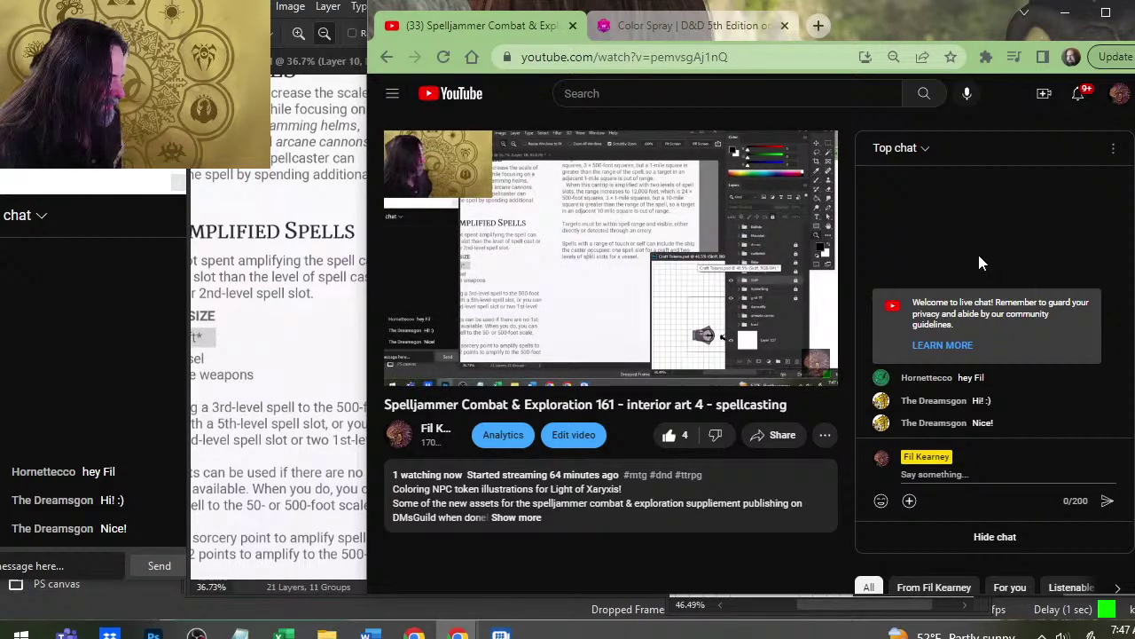
pyautogui.hotkey('alt', 'Tab')
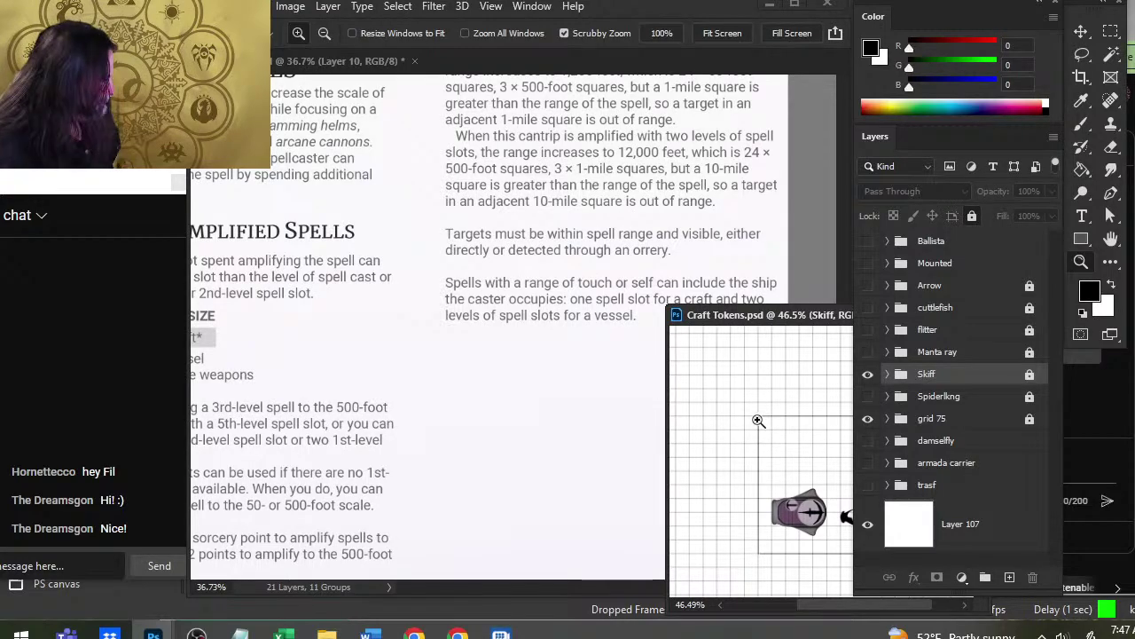
# - Preview the cuttlefish and Arrow groups one at a time in Craft Tokens.psd, ending with the Skiff group shown
pyautogui.moveTo(774, 321); pyautogui.dragTo(1059, 303)
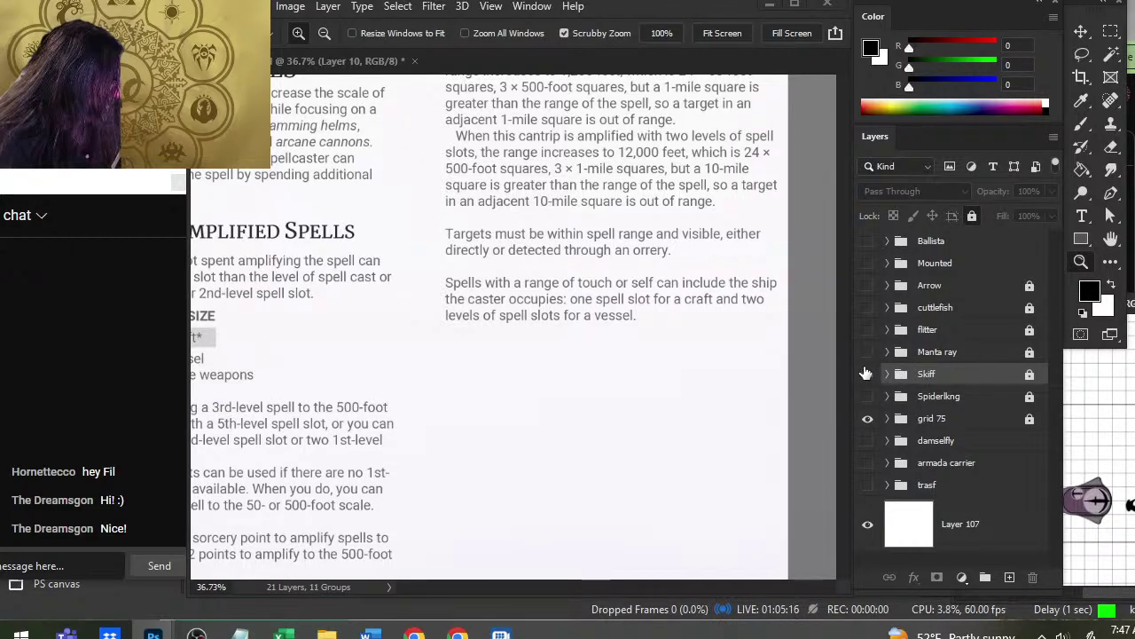
pyautogui.click(864, 308)
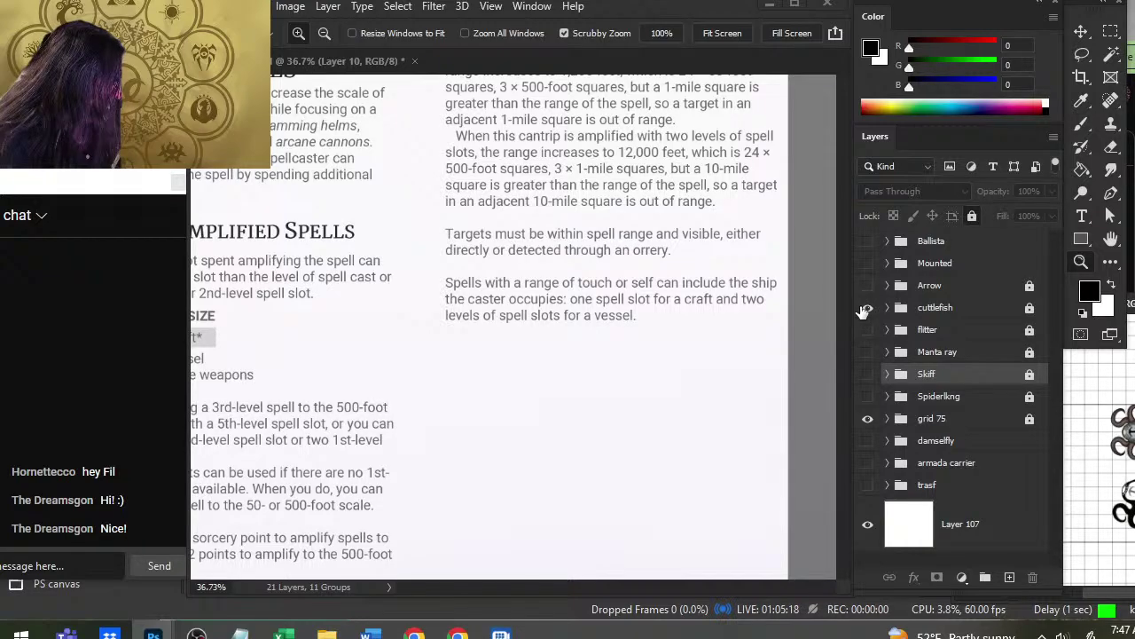
pyautogui.click(866, 309)
pyautogui.click(862, 284)
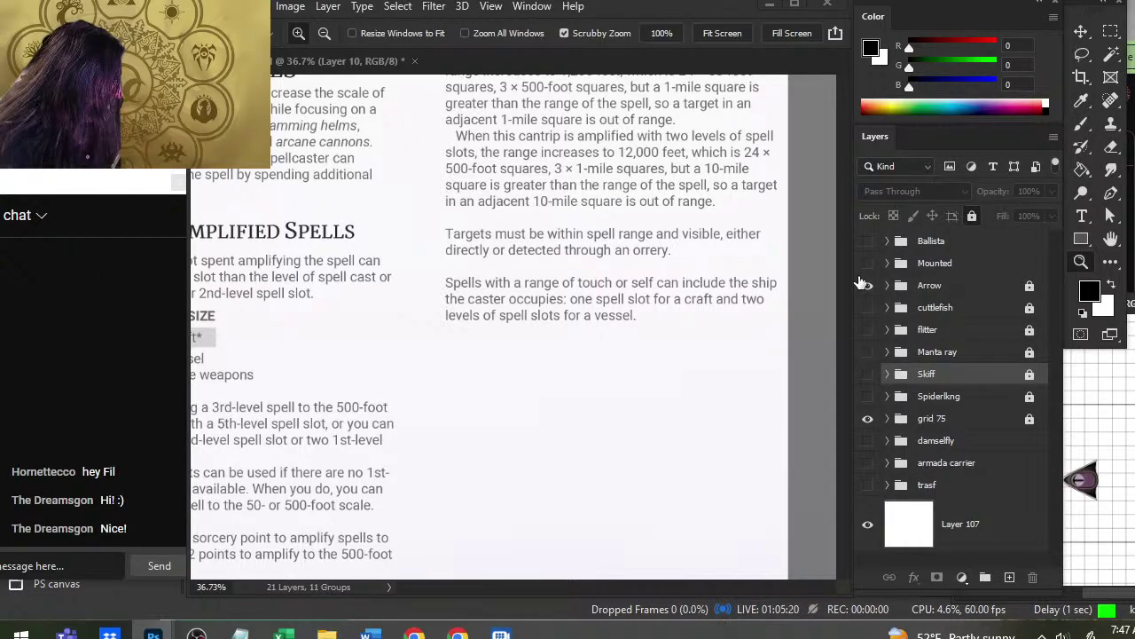
pyautogui.click(865, 285)
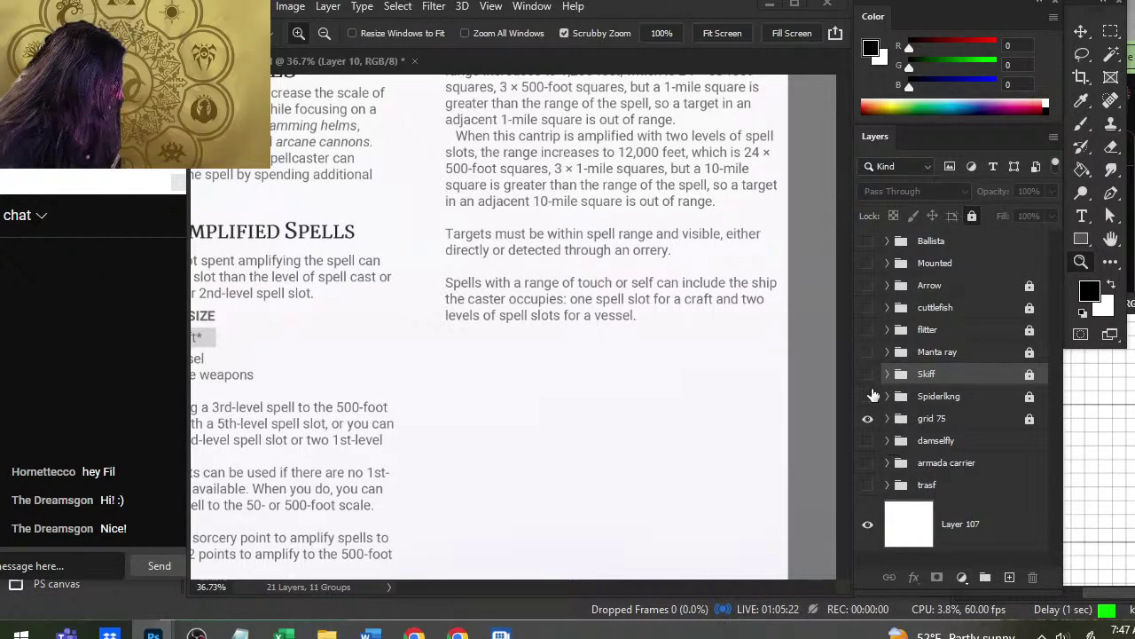
pyautogui.click(869, 377)
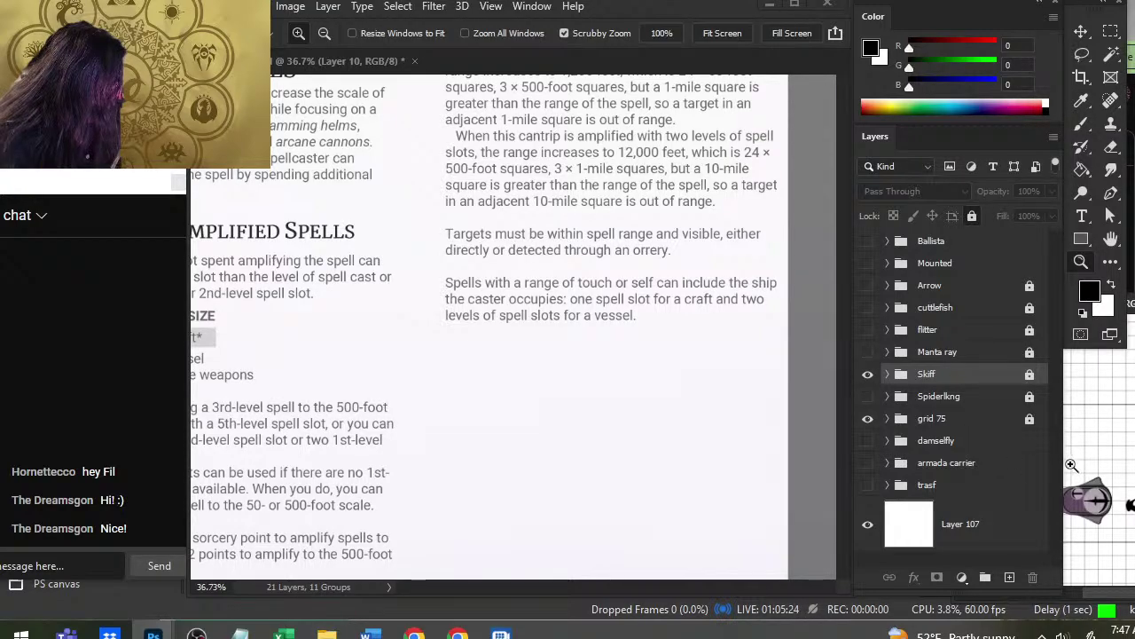
pyautogui.moveTo(1111, 484); pyautogui.dragTo(1123, 465)
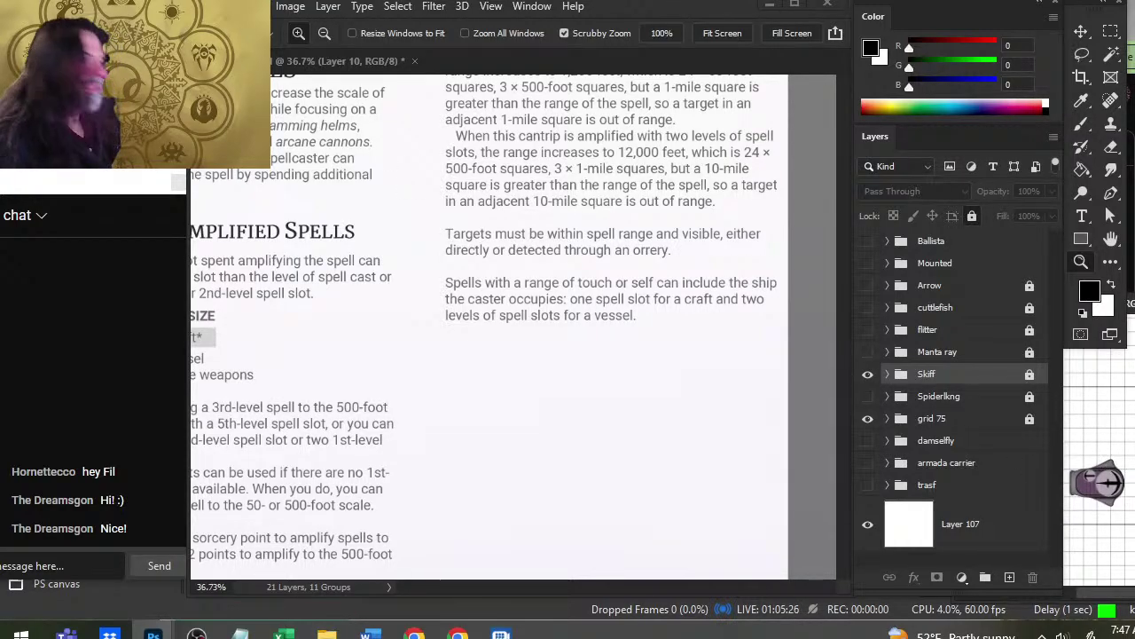
# - Open the recent file Vessel Tokens.psd, hide the night spider group and show the lamprey group up close
pyautogui.click(231, 6)
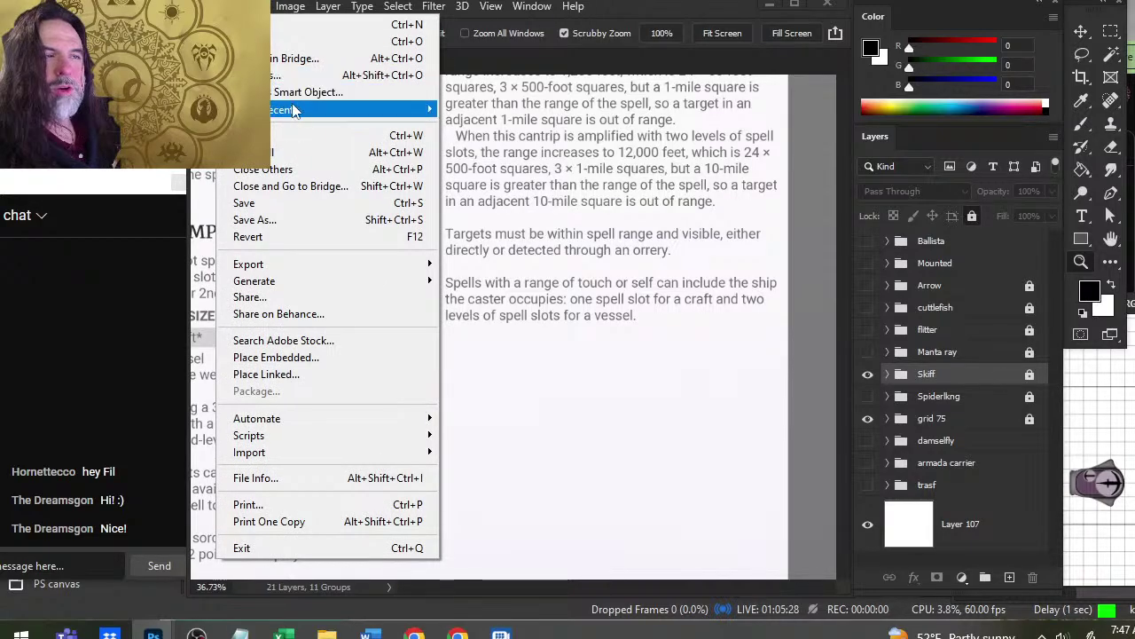
pyautogui.moveTo(307, 115)
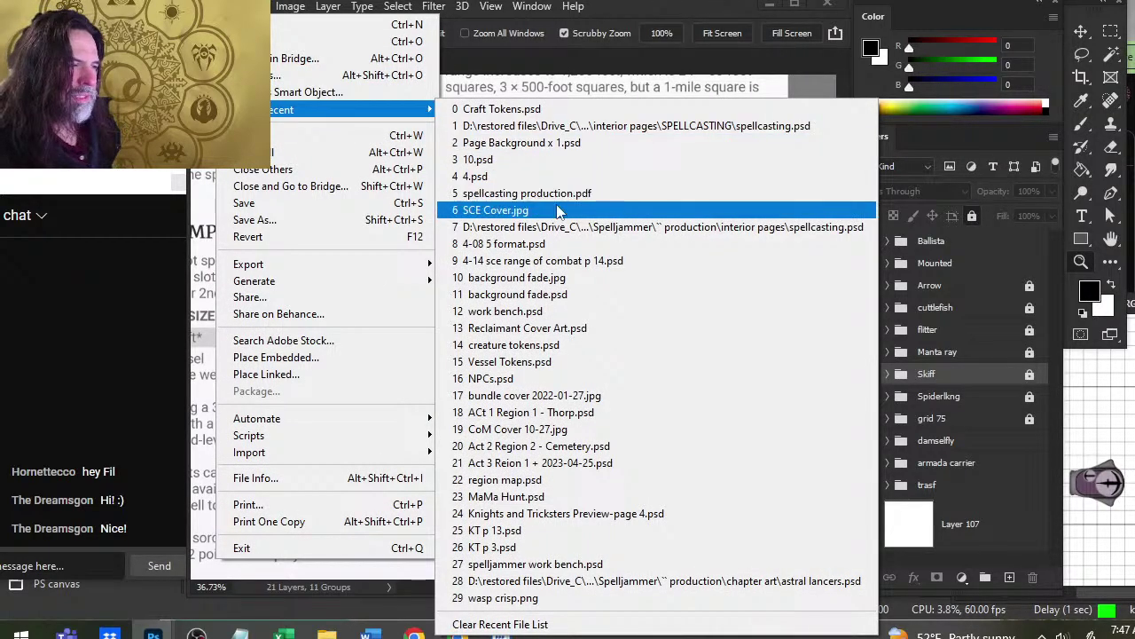
pyautogui.click(568, 363)
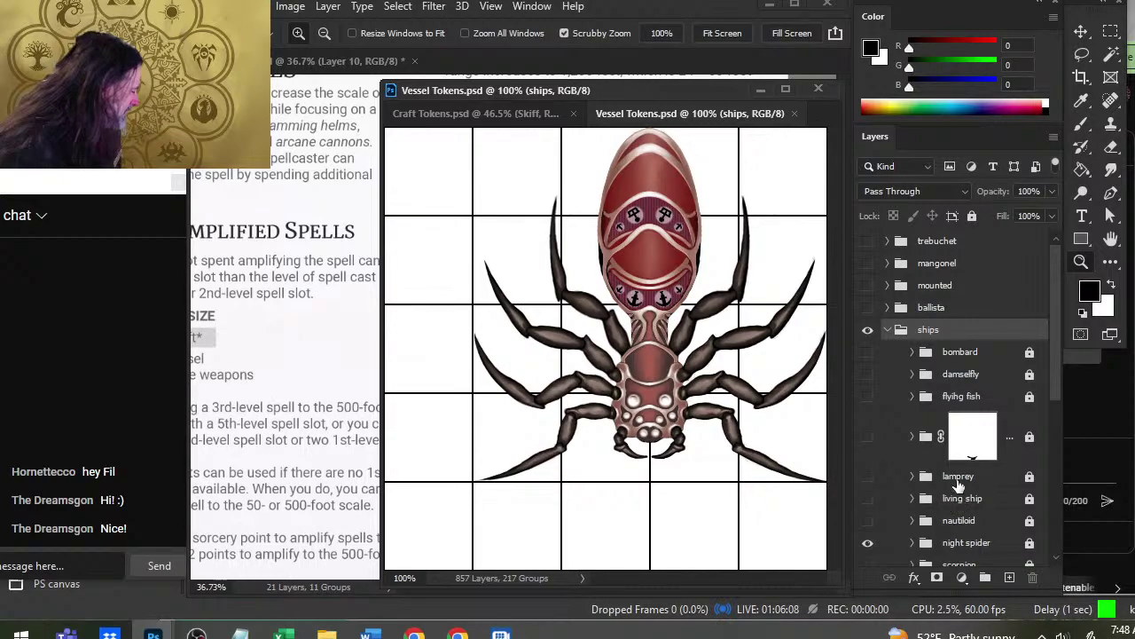
pyautogui.scroll(-3, 864, 503)
pyautogui.click(866, 479)
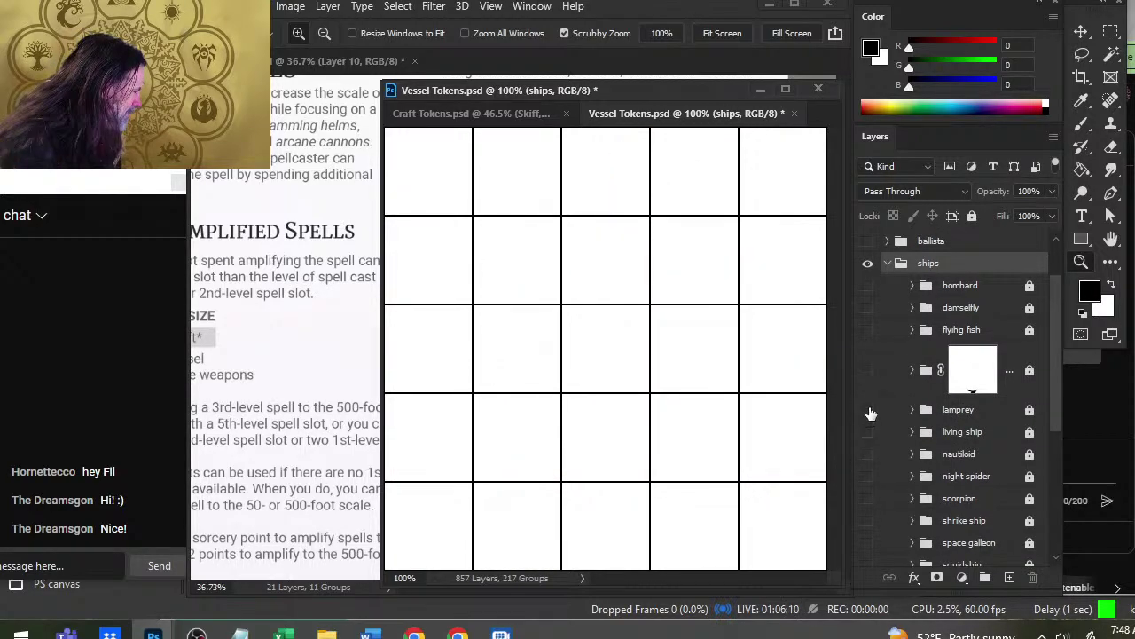
pyautogui.click(867, 409)
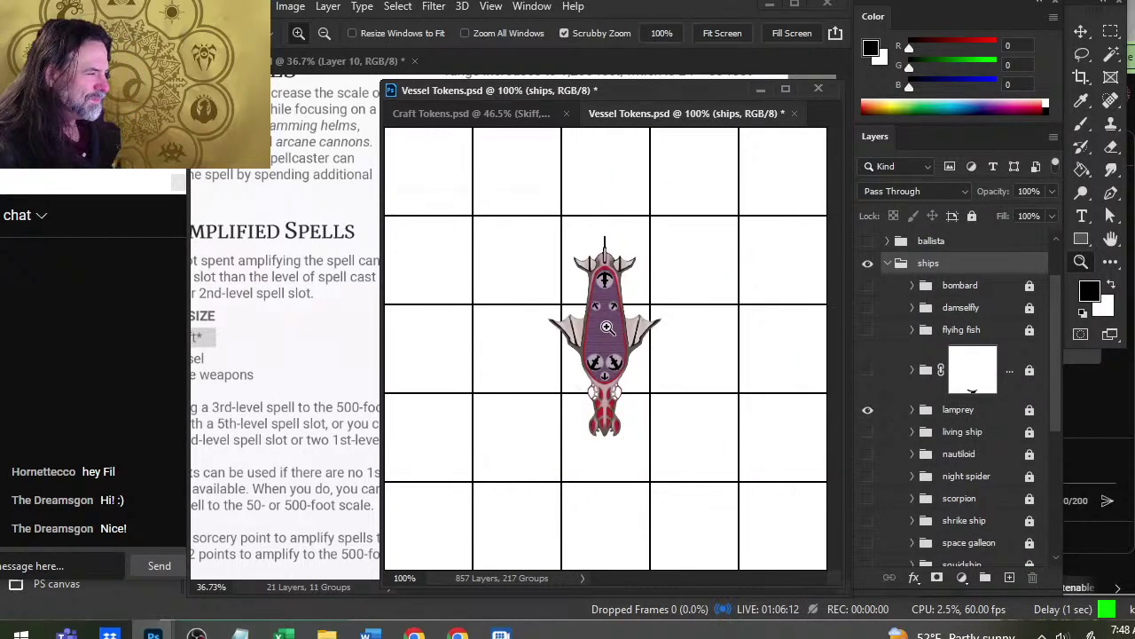
pyautogui.moveTo(607, 327); pyautogui.dragTo(646, 318)
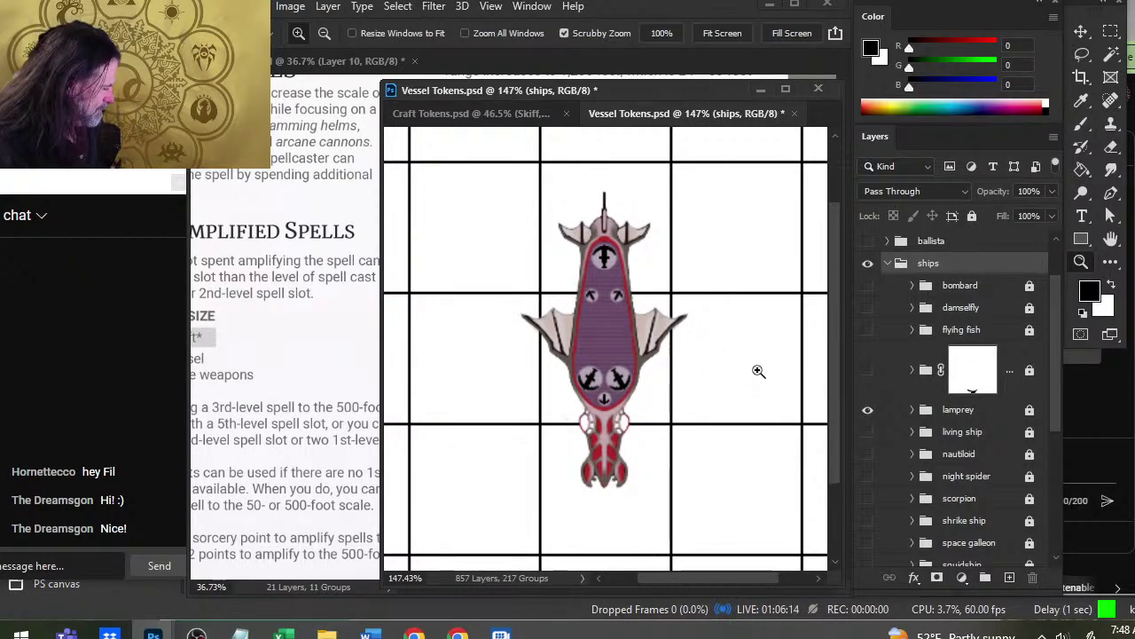
# - Lasso the lamprey with its surrounding grid to copy it, and move the floating token window clear of the page
pyautogui.press('l')
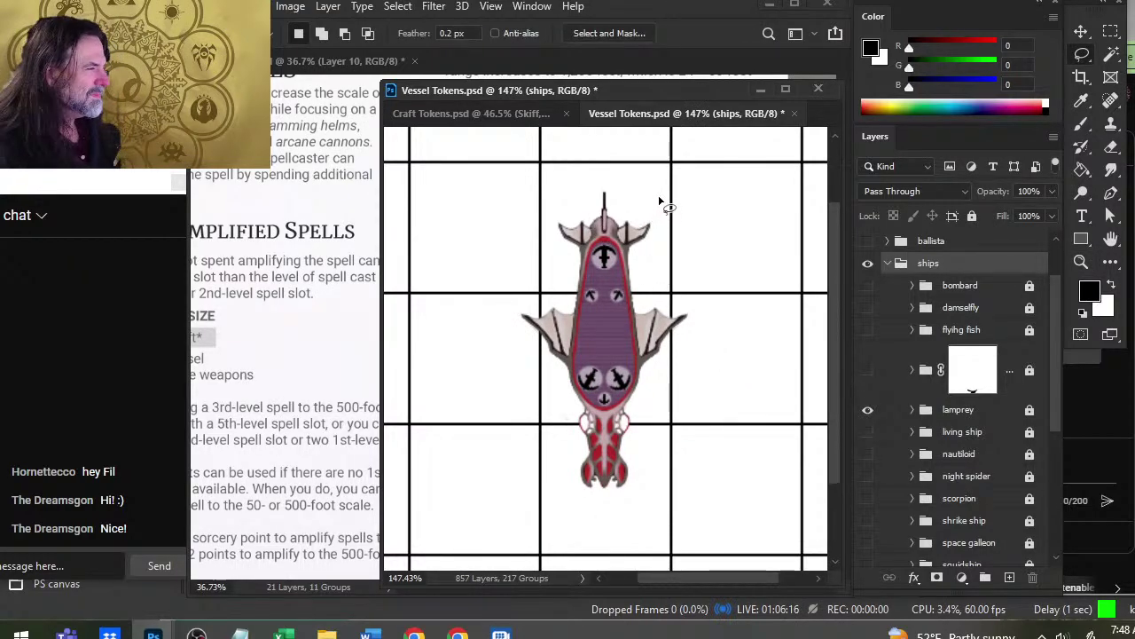
pyautogui.moveTo(663, 203)
pyautogui.mouseDown()
pyautogui.moveTo(603, 541)
pyautogui.moveTo(736, 192)
pyautogui.moveTo(661, 170)
pyautogui.mouseUp()
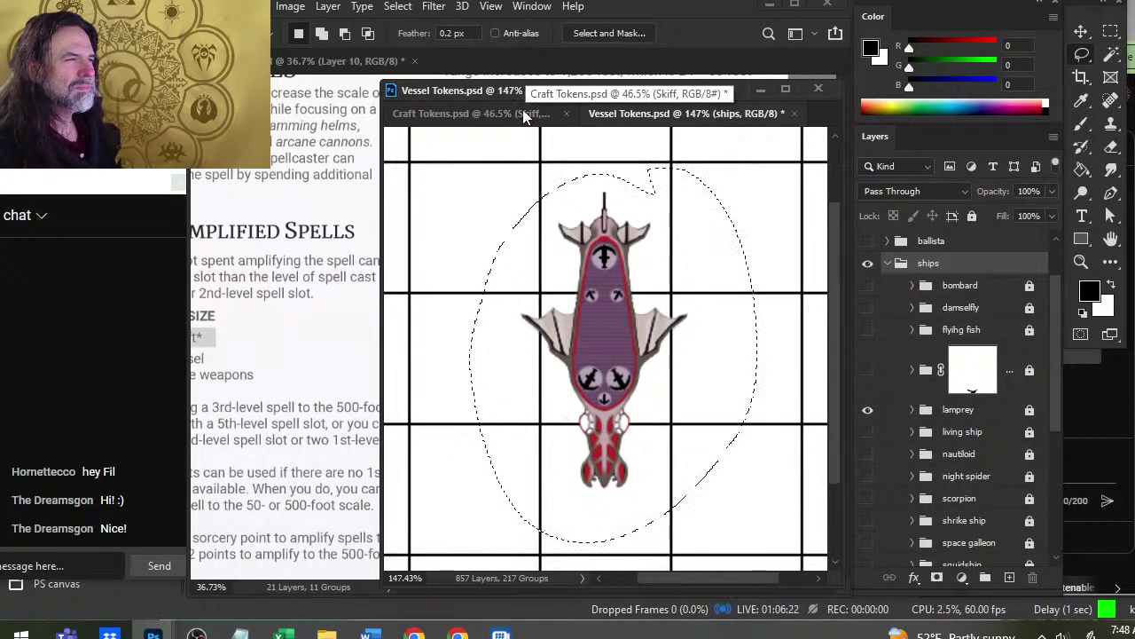
pyautogui.click(309, 65)
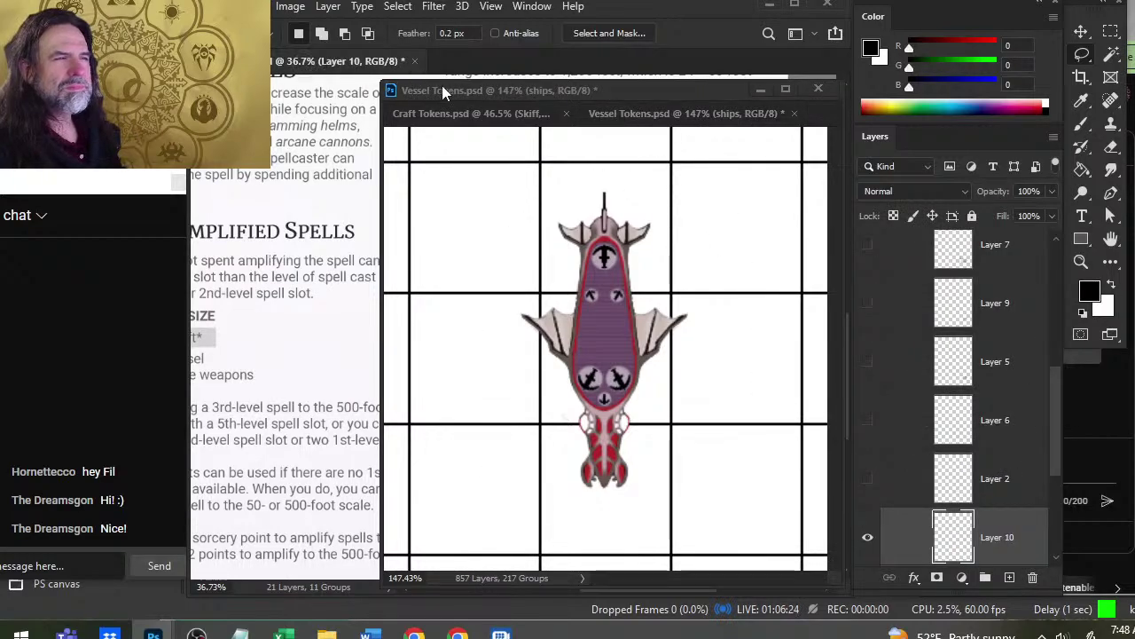
pyautogui.click(452, 89)
pyautogui.moveTo(450, 88); pyautogui.dragTo(878, 239)
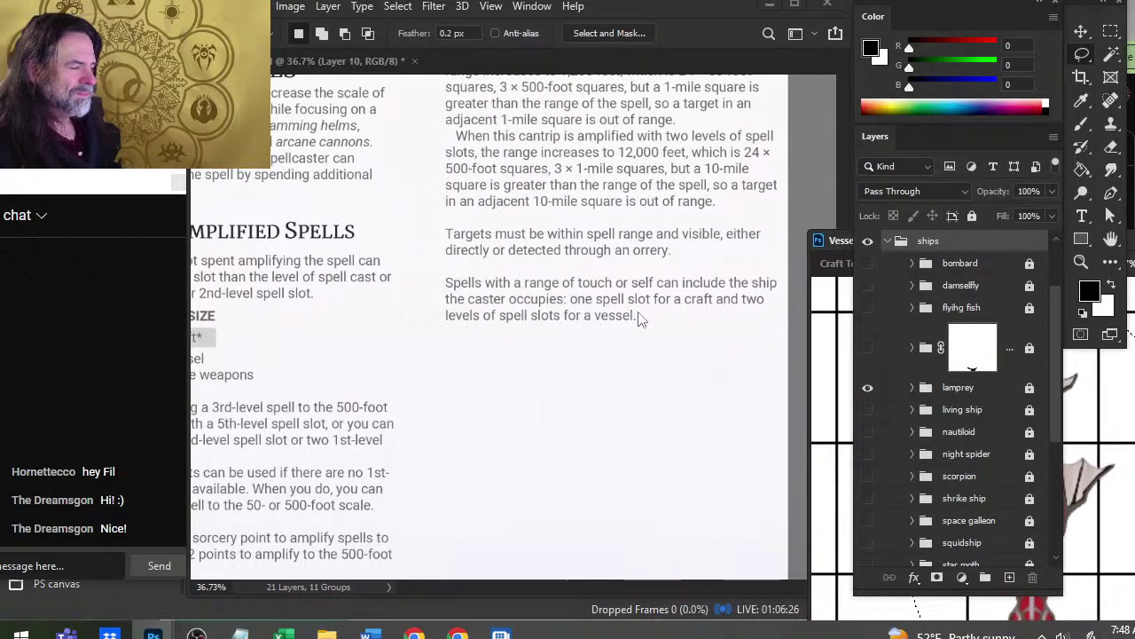
# - Paste the lamprey into the spellcasting page and place it in the blank area below the right text column
pyautogui.click(378, 60)
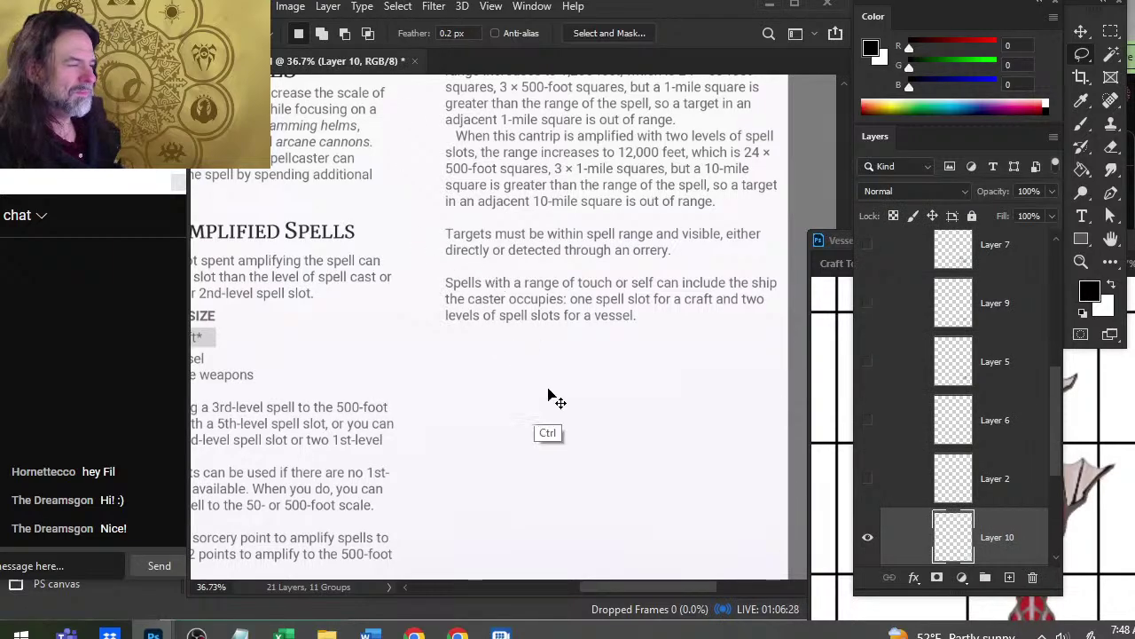
pyautogui.hotkey('ctrl', 'v')
pyautogui.press('v')
pyautogui.moveTo(526, 366); pyautogui.dragTo(644, 471)
pyautogui.press('l')
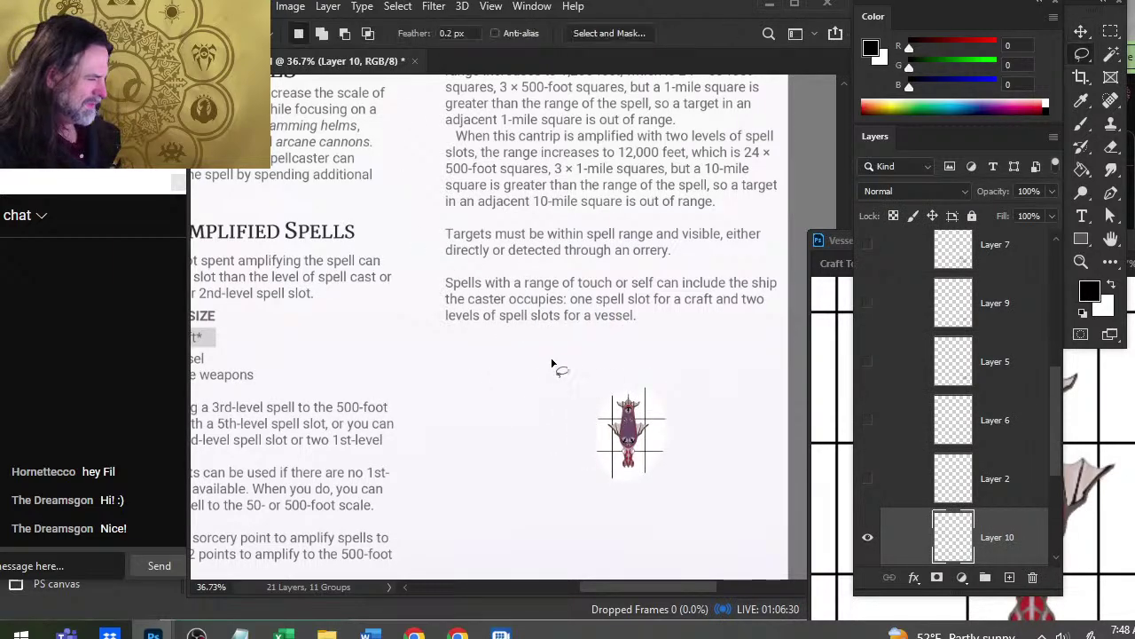
# - Free-transform the pasted lamprey on the page, enlarging it and tilting it clockwise
pyautogui.rightClick(556, 361)
pyautogui.click(616, 242)
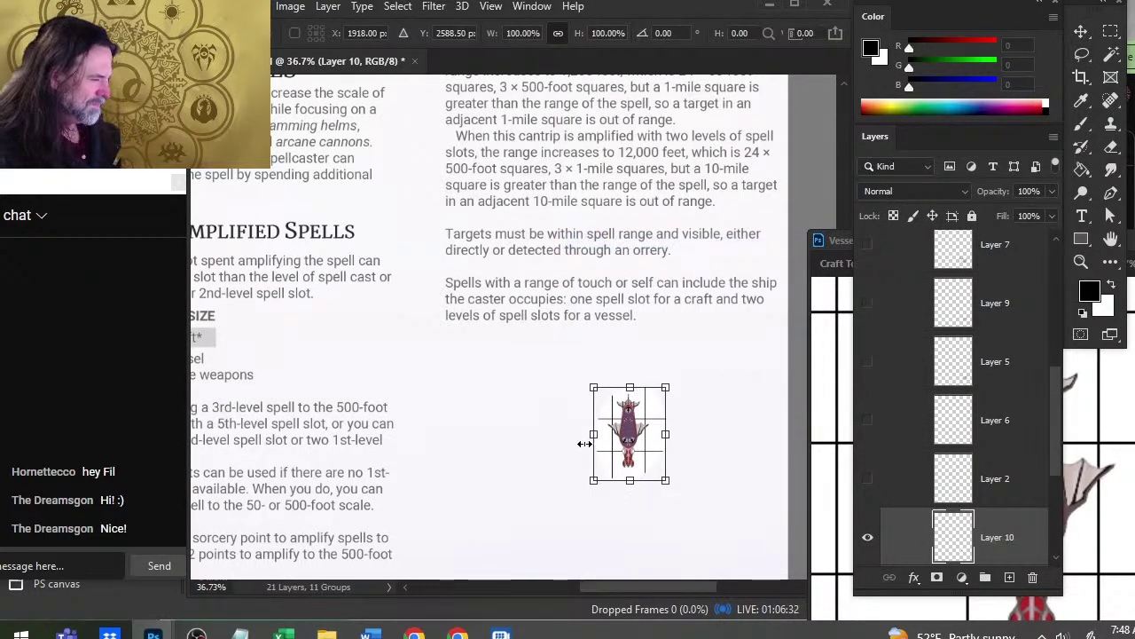
pyautogui.moveTo(598, 433); pyautogui.dragTo(479, 426)
pyautogui.moveTo(701, 319); pyautogui.dragTo(745, 405)
pyautogui.press('Return')
pyautogui.press('v')
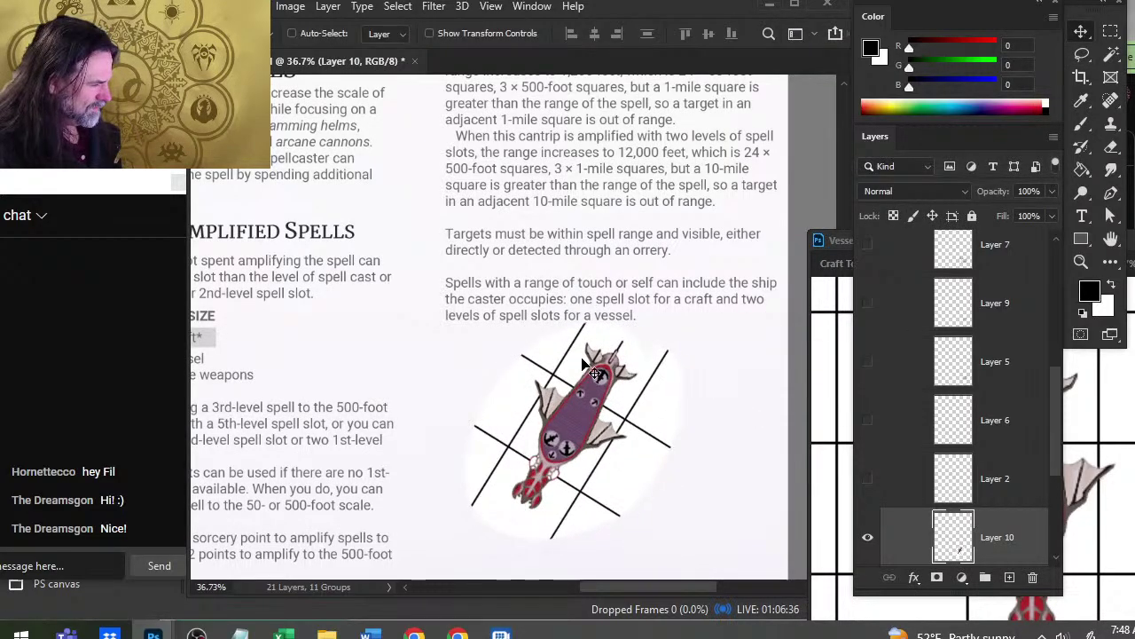
# - Scale the tilted lamprey down slightly toward its lower-right corner, leaving room on its left
pyautogui.press('z')
pyautogui.moveTo(591, 370)
pyautogui.mouseDown()
pyautogui.moveTo(620, 386)
pyautogui.moveTo(592, 395)
pyautogui.mouseUp()
pyautogui.press('l')
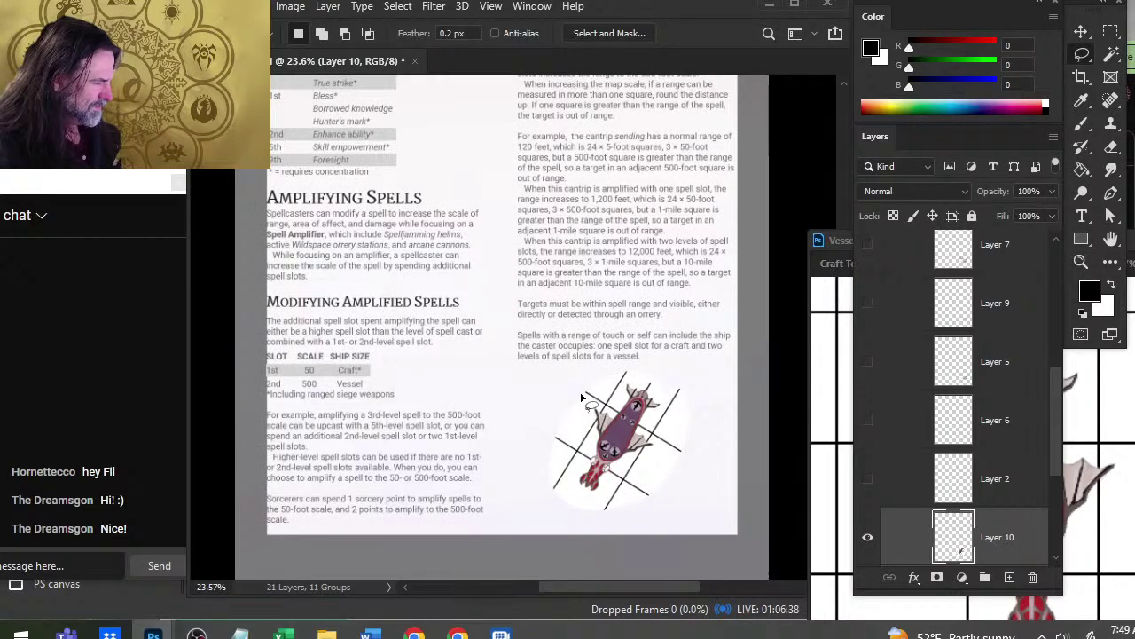
pyautogui.rightClick(583, 392)
pyautogui.click(637, 273)
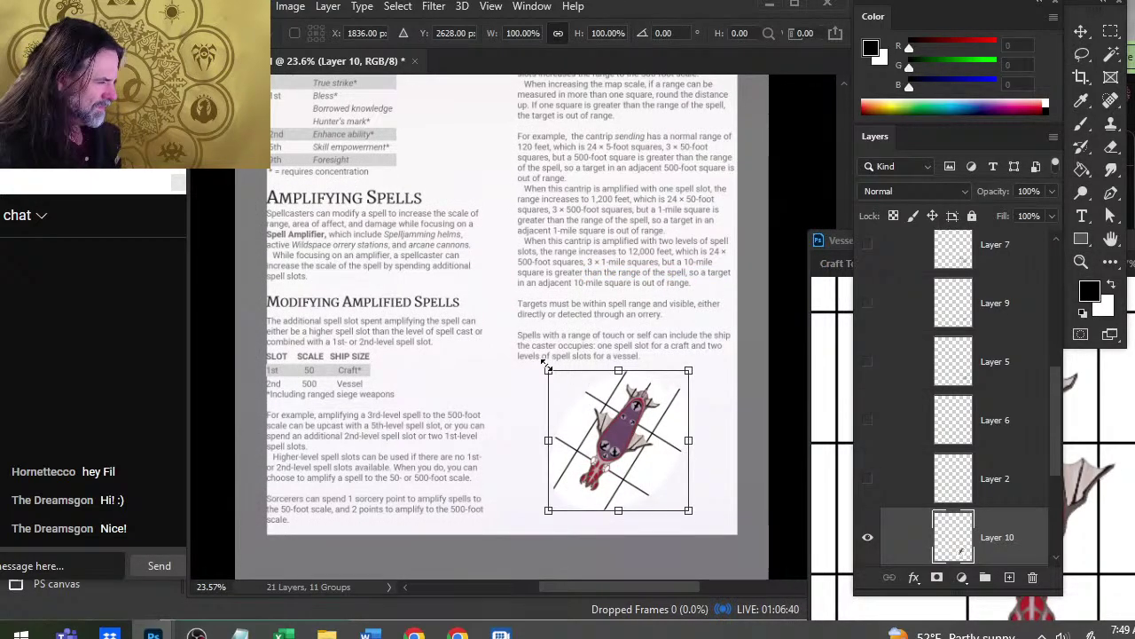
pyautogui.moveTo(544, 366); pyautogui.dragTo(574, 398)
pyautogui.press('Return')
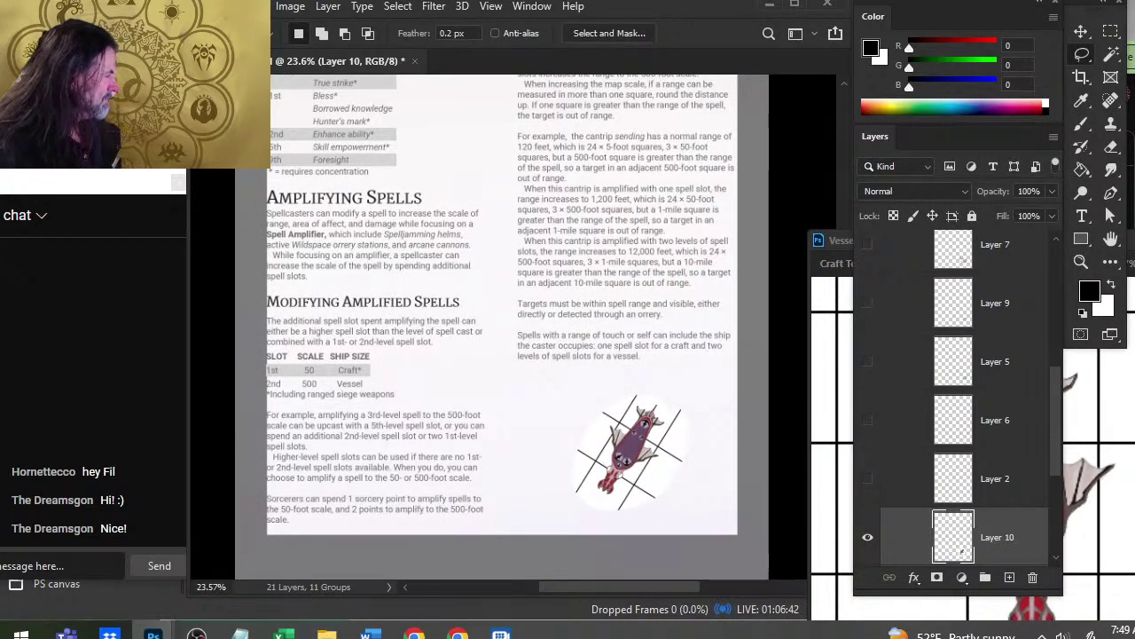
# - Lasso the skiff and its surrounding grid in Craft Tokens.psd to copy it, and move the token window off the page
pyautogui.moveTo(1132, 240); pyautogui.dragTo(697, 182)
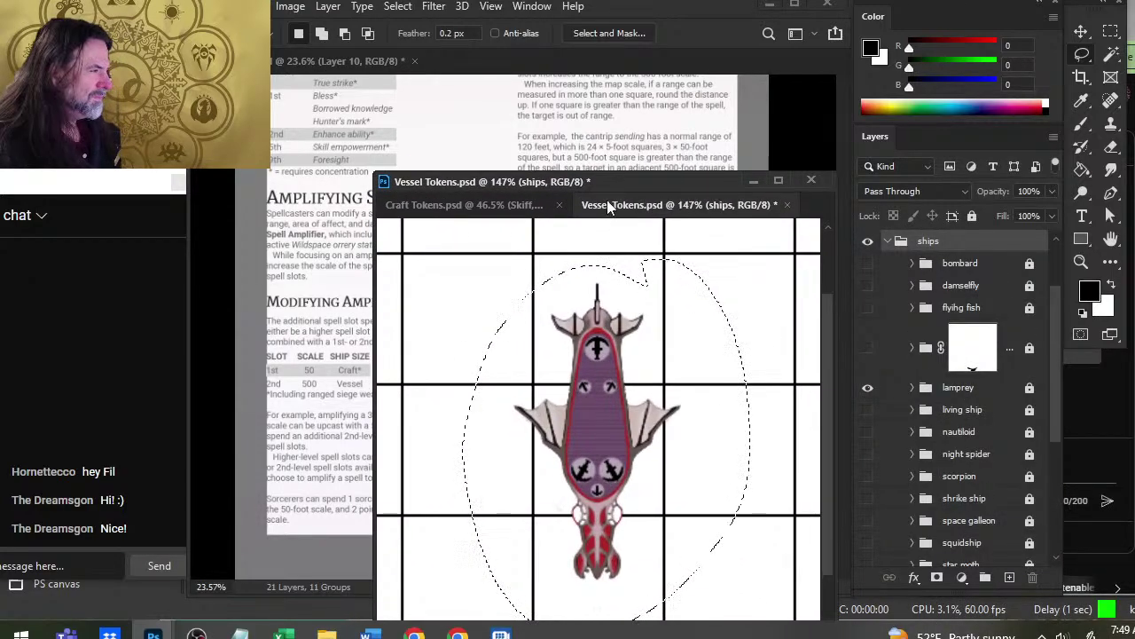
pyautogui.click(474, 205)
pyautogui.moveTo(596, 364); pyautogui.dragTo(621, 365)
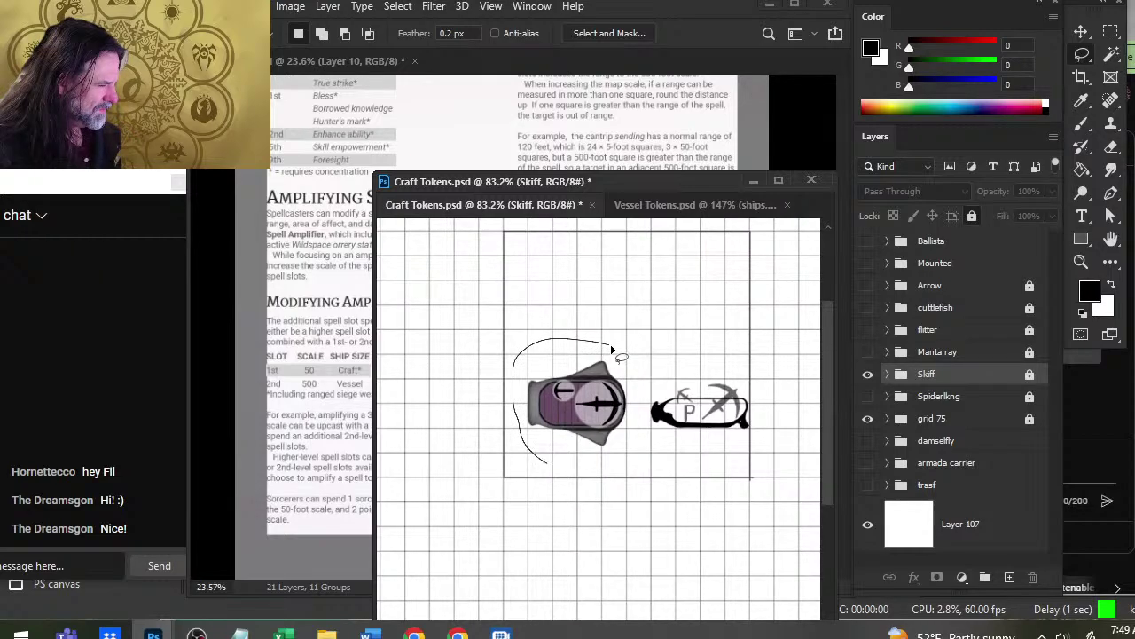
pyautogui.moveTo(612, 351)
pyautogui.mouseDown()
pyautogui.moveTo(645, 363)
pyautogui.moveTo(495, 371)
pyautogui.moveTo(577, 341)
pyautogui.moveTo(635, 452)
pyautogui.moveTo(621, 341)
pyautogui.mouseUp()
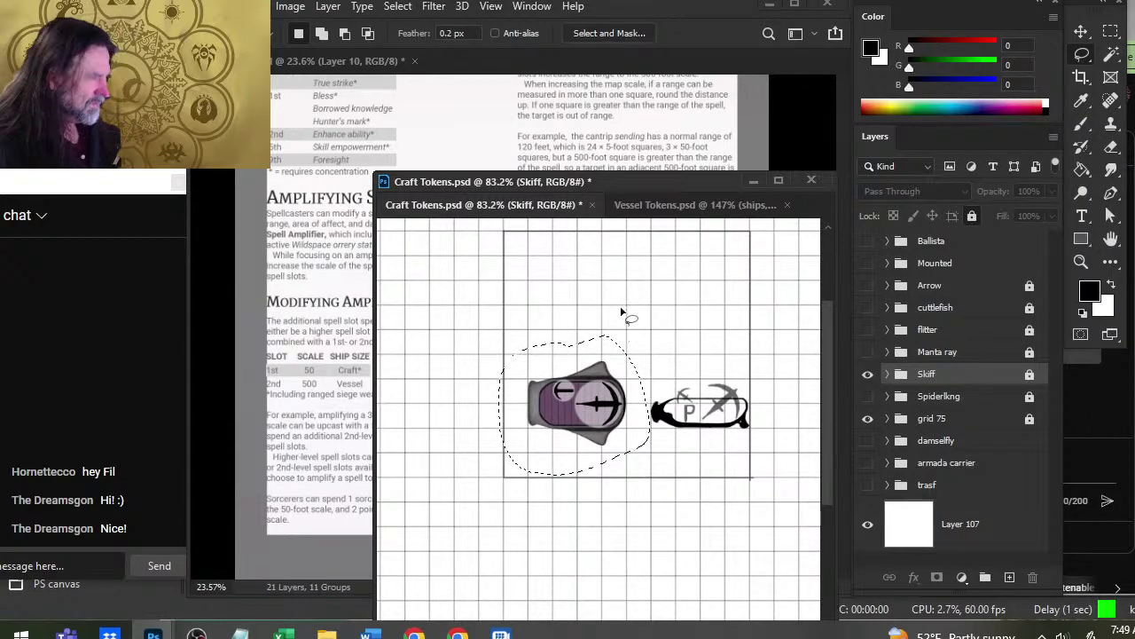
pyautogui.moveTo(525, 187); pyautogui.dragTo(971, 222)
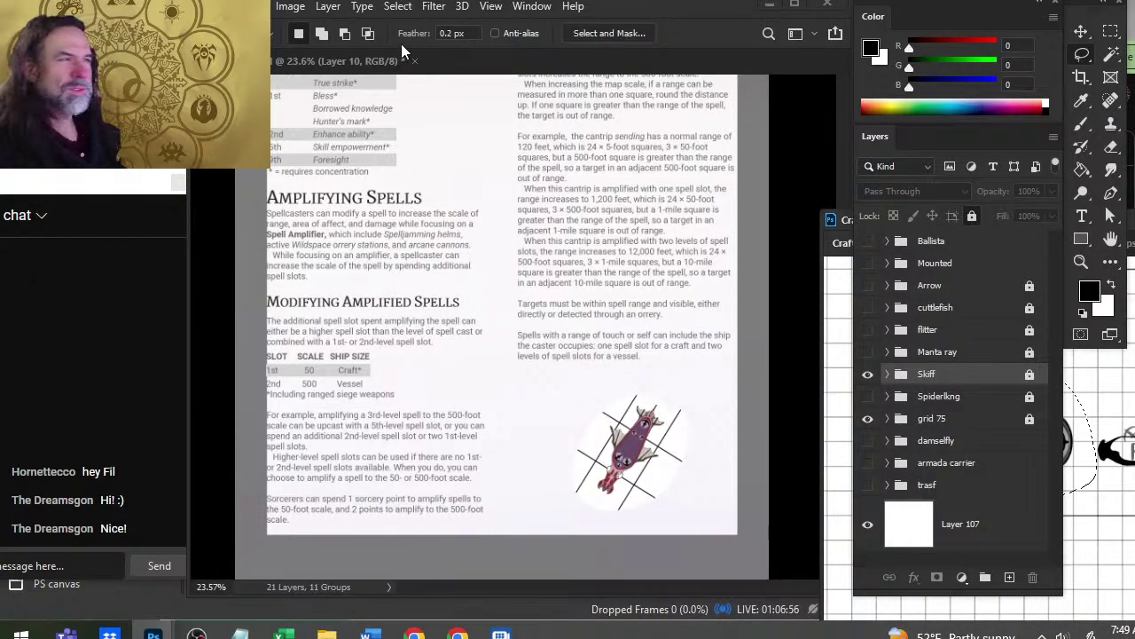
# - Paste the skiff into the spellcasting page and place it just left of the lamprey
pyautogui.click(353, 65)
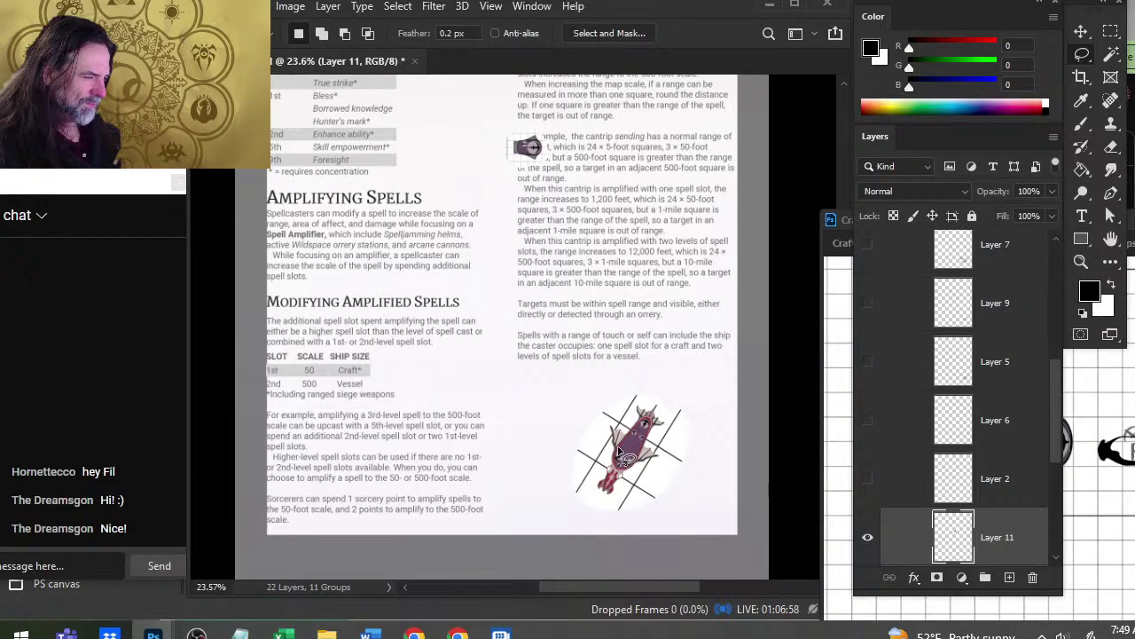
pyautogui.press('v')
pyautogui.moveTo(498, 245); pyautogui.dragTo(521, 471)
pyautogui.press('l')
# - Rotate the pasted skiff counterclockwise so it points up and to the right like the lamprey
pyautogui.rightClick(578, 416)
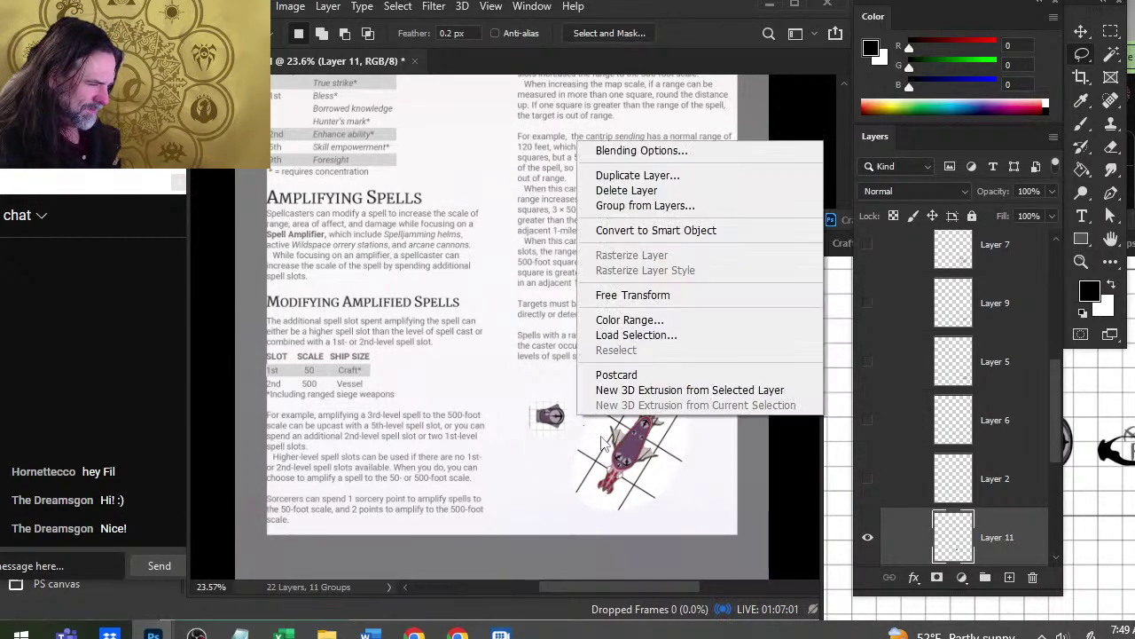
pyautogui.click(657, 295)
pyautogui.moveTo(705, 318); pyautogui.dragTo(633, 295)
pyautogui.press('Return')
pyautogui.press('z')
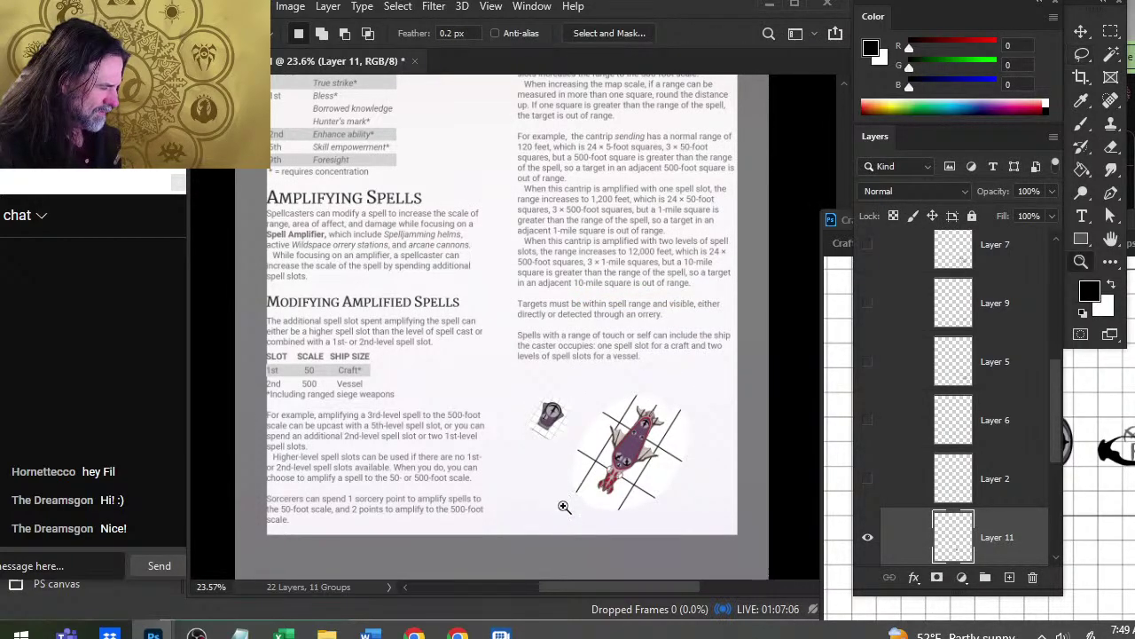
# - Scale the skiff down to about 62% and move it up and to the left of the lamprey
pyautogui.moveTo(564, 505); pyautogui.dragTo(618, 504)
pyautogui.press('v')
pyautogui.moveTo(584, 399)
pyautogui.mouseDown()
pyautogui.moveTo(652, 401)
pyautogui.moveTo(652, 426)
pyautogui.mouseUp()
pyautogui.press('l')
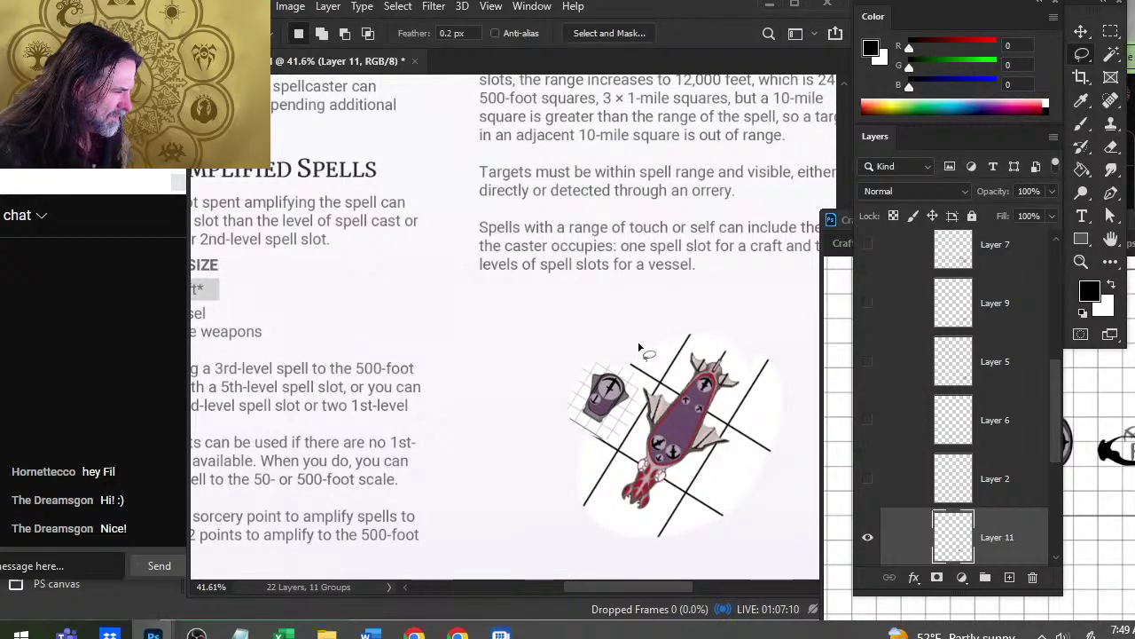
pyautogui.rightClick(639, 346)
pyautogui.click(713, 507)
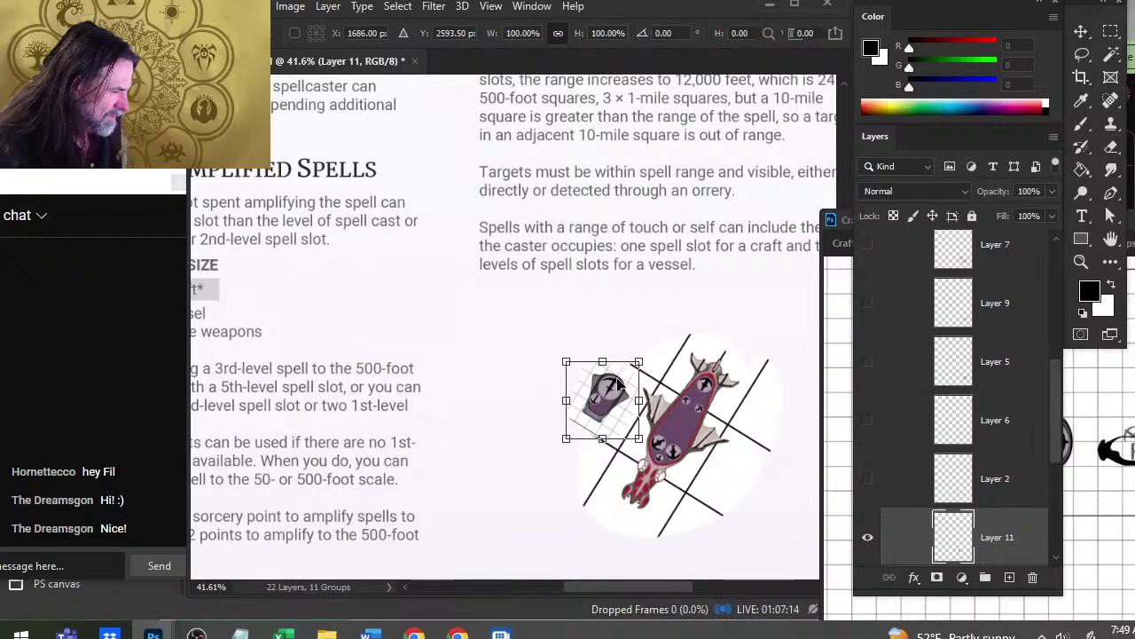
pyautogui.moveTo(638, 361); pyautogui.dragTo(609, 390)
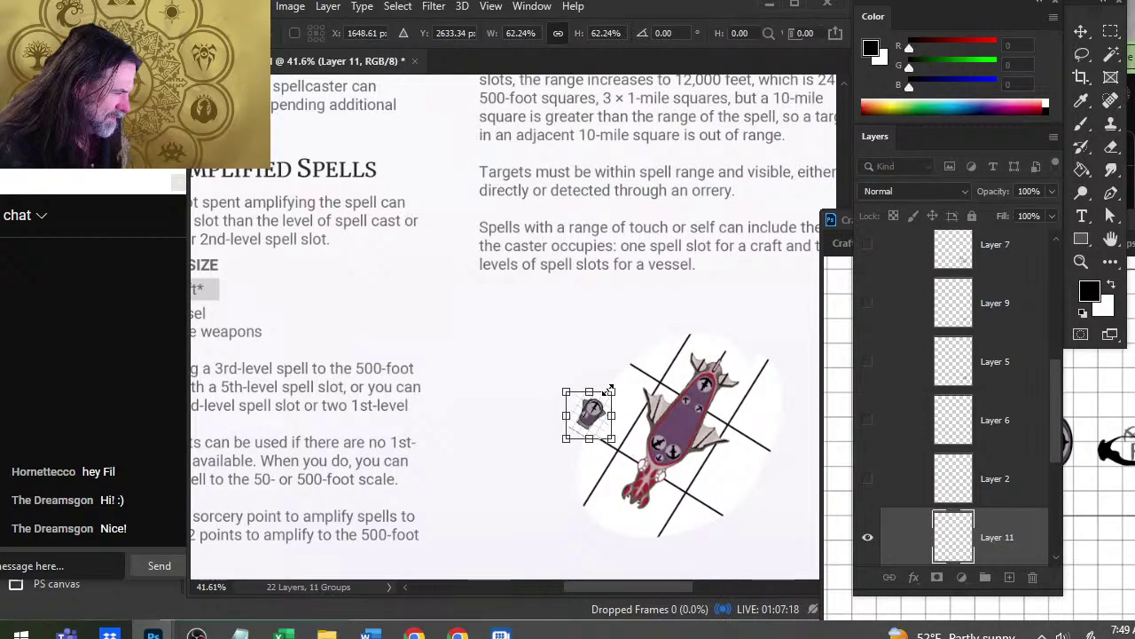
pyautogui.press('Return')
pyautogui.moveTo(636, 516); pyautogui.dragTo(585, 443)
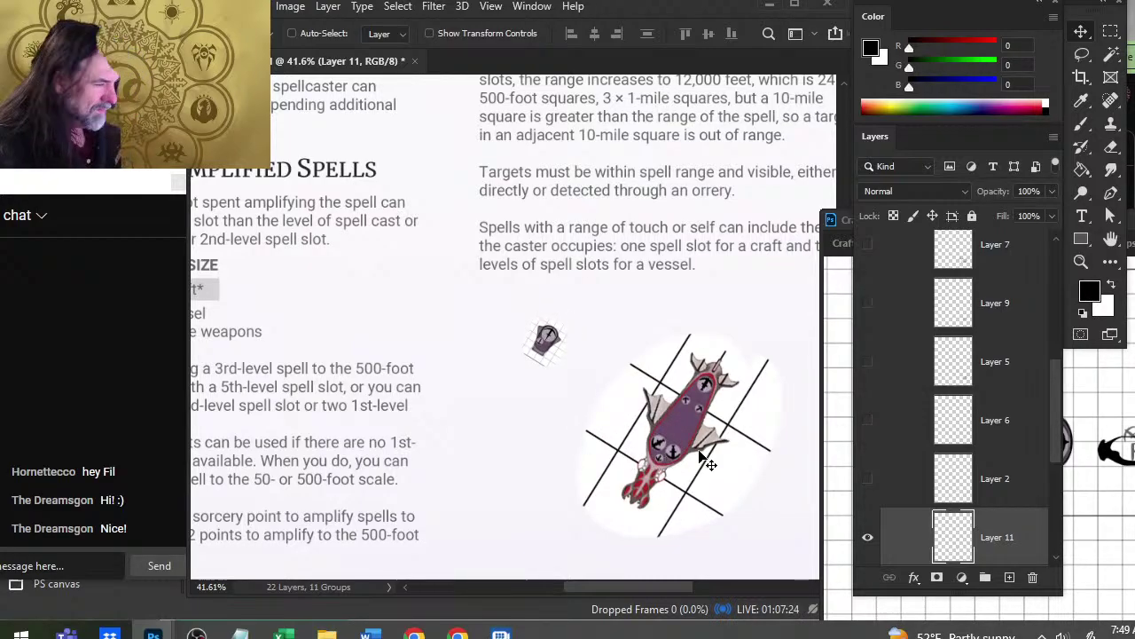
# - Scale the skiff and lamprey layers together to about 175% and position them over the page's lower-right corner
pyautogui.press('z')
pyautogui.moveTo(708, 460); pyautogui.dragTo(575, 383)
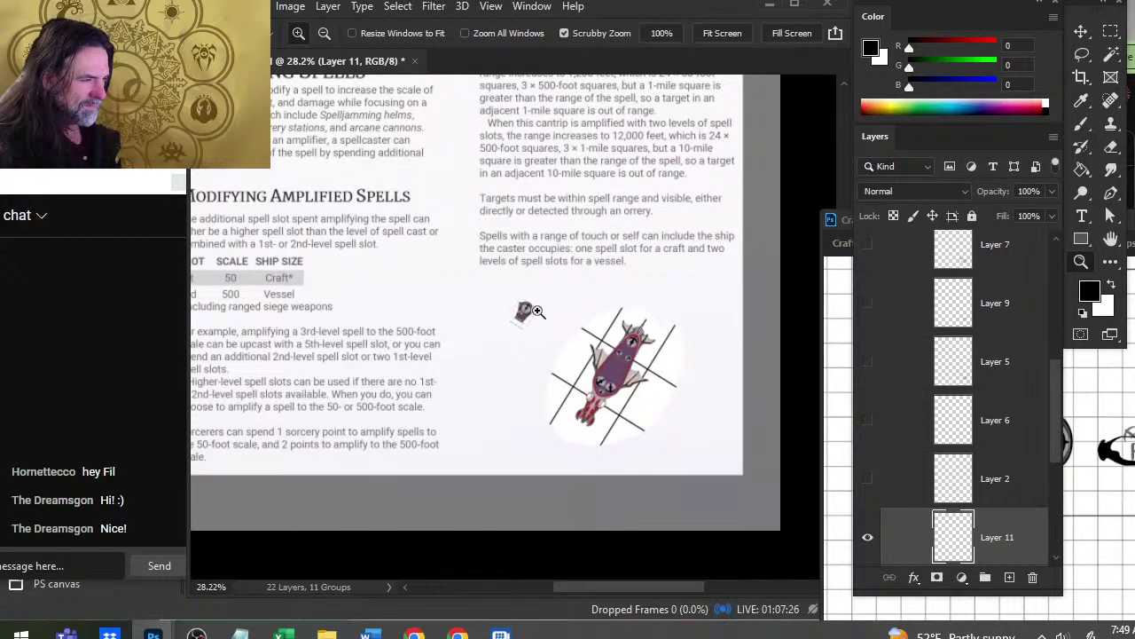
pyautogui.press('l')
pyautogui.rightClick(534, 329)
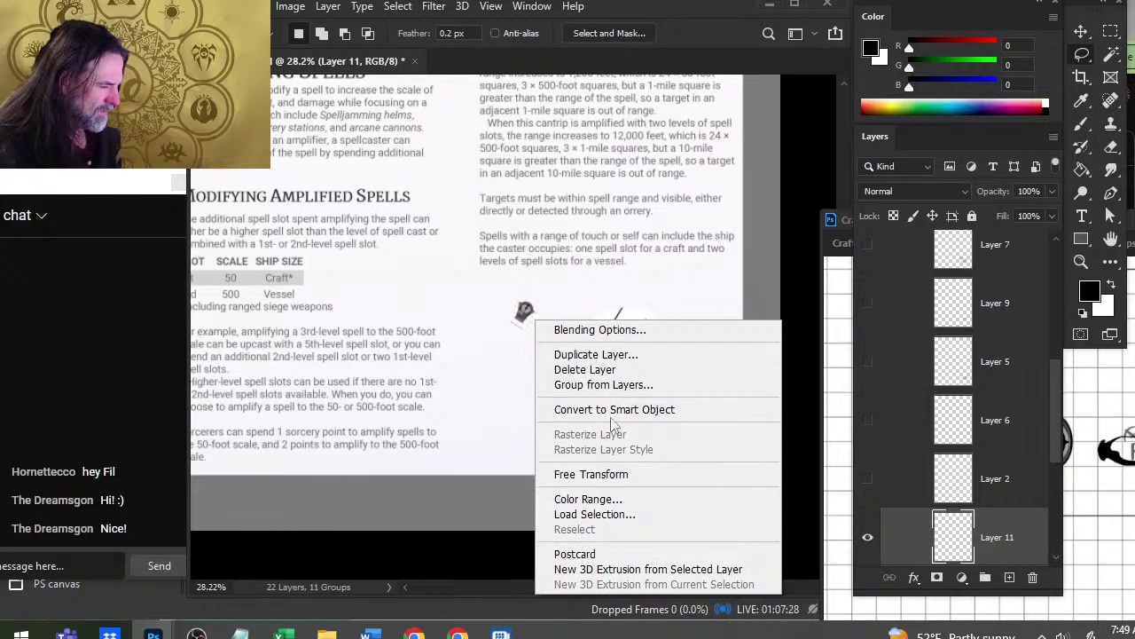
pyautogui.press('Escape')
pyautogui.scroll(-3, 1052, 445)
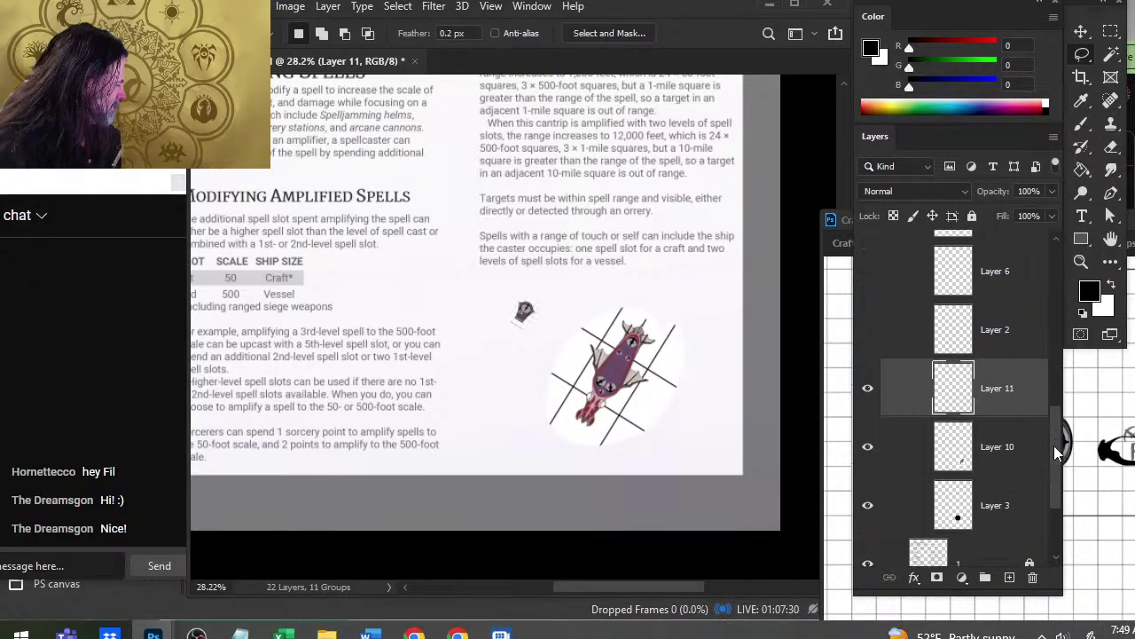
pyautogui.keyDown('ctrl'); pyautogui.click(1001, 450); pyautogui.keyUp('ctrl')
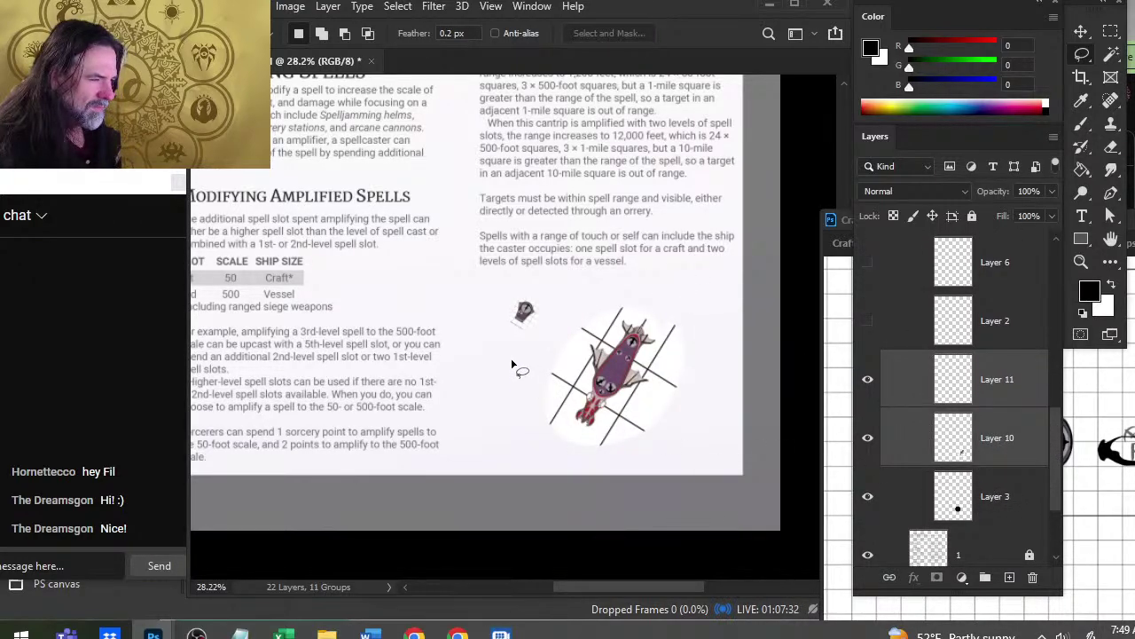
pyautogui.rightClick(539, 376)
pyautogui.click(579, 227)
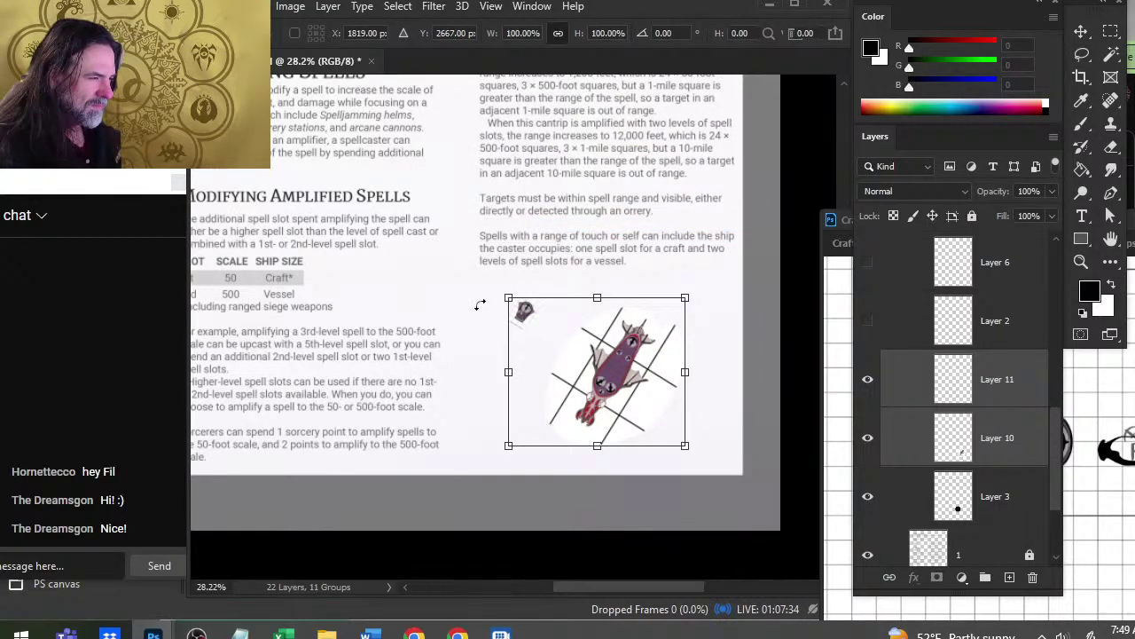
pyautogui.moveTo(511, 299); pyautogui.dragTo(376, 186)
pyautogui.moveTo(583, 251); pyautogui.dragTo(648, 310)
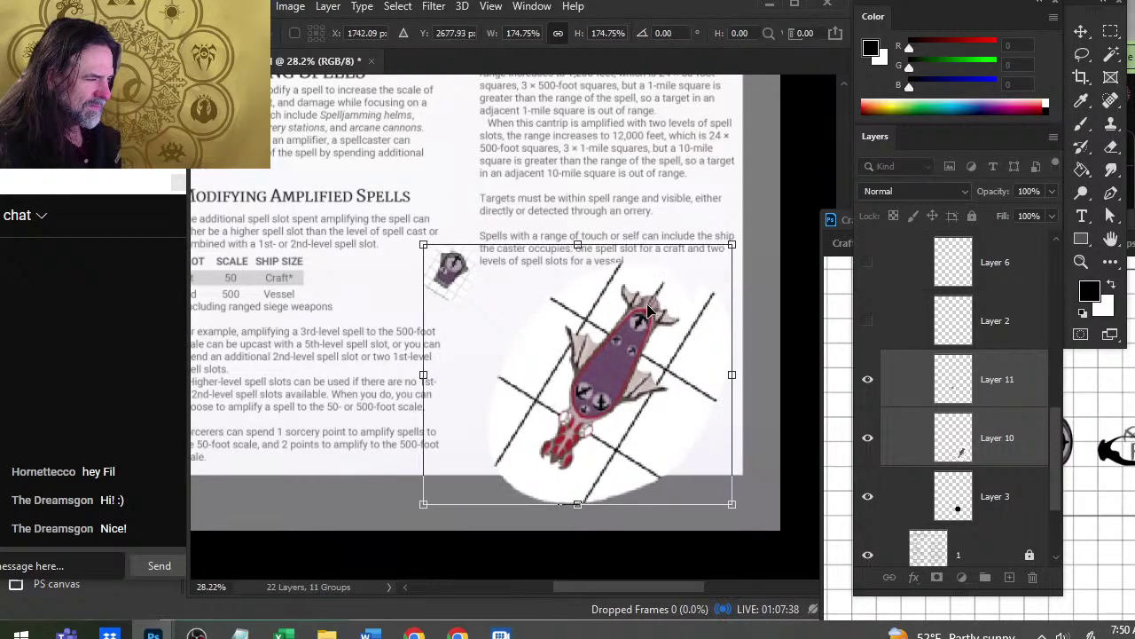
pyautogui.press('Return')
# - Merge the skiff and lamprey layers and lower the merged layer's opacity to 27%
pyautogui.press('l')
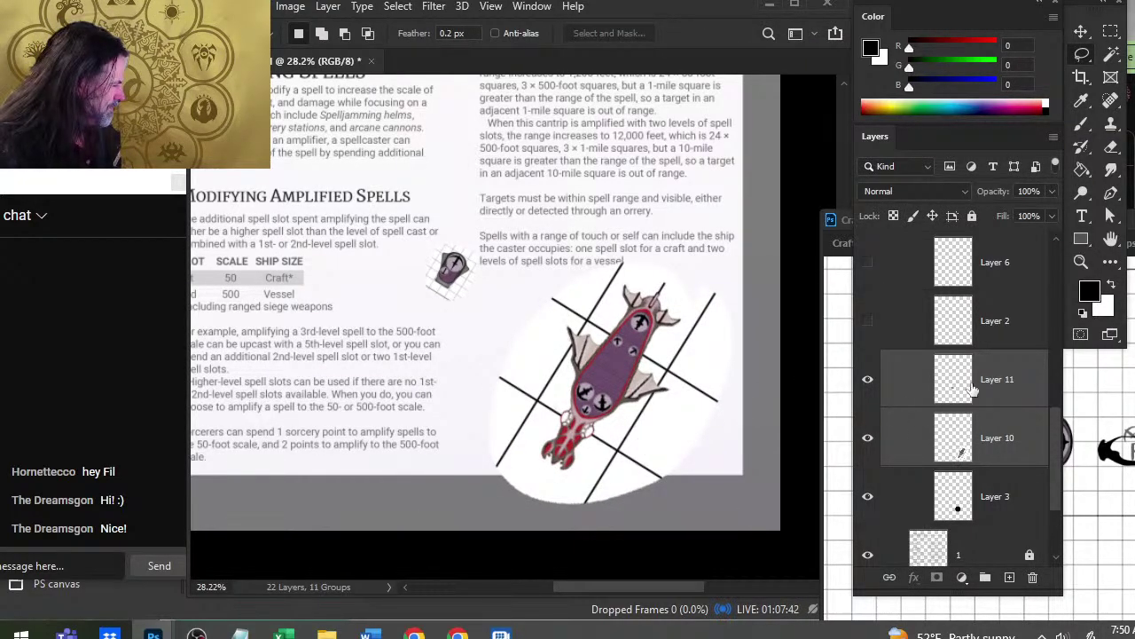
pyautogui.rightClick(993, 417)
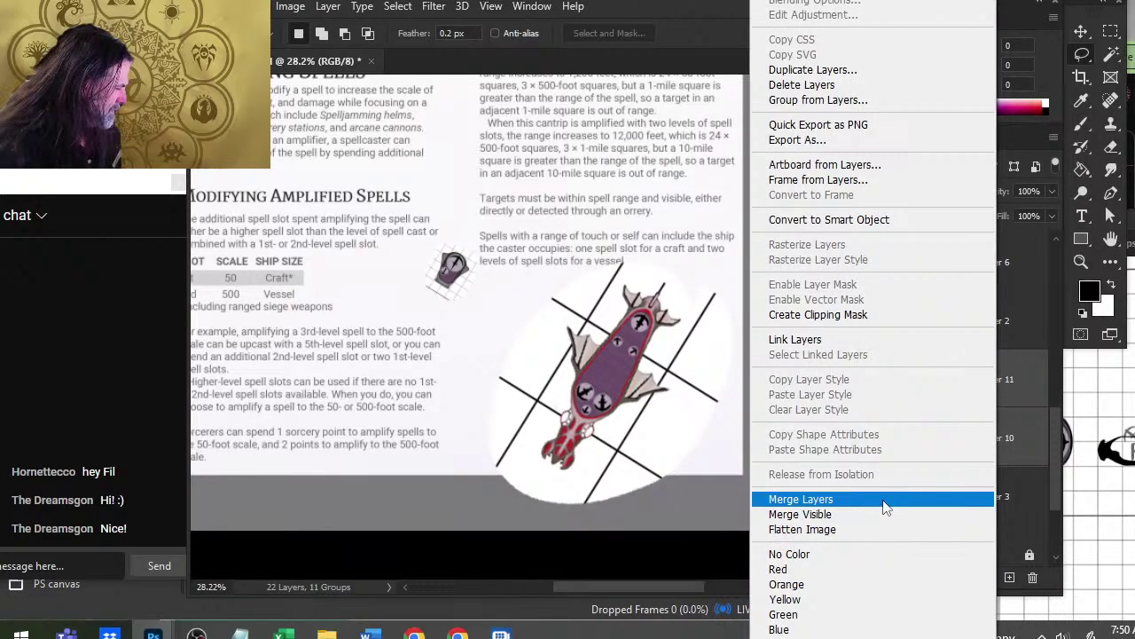
pyautogui.click(886, 504)
pyautogui.click(1053, 191)
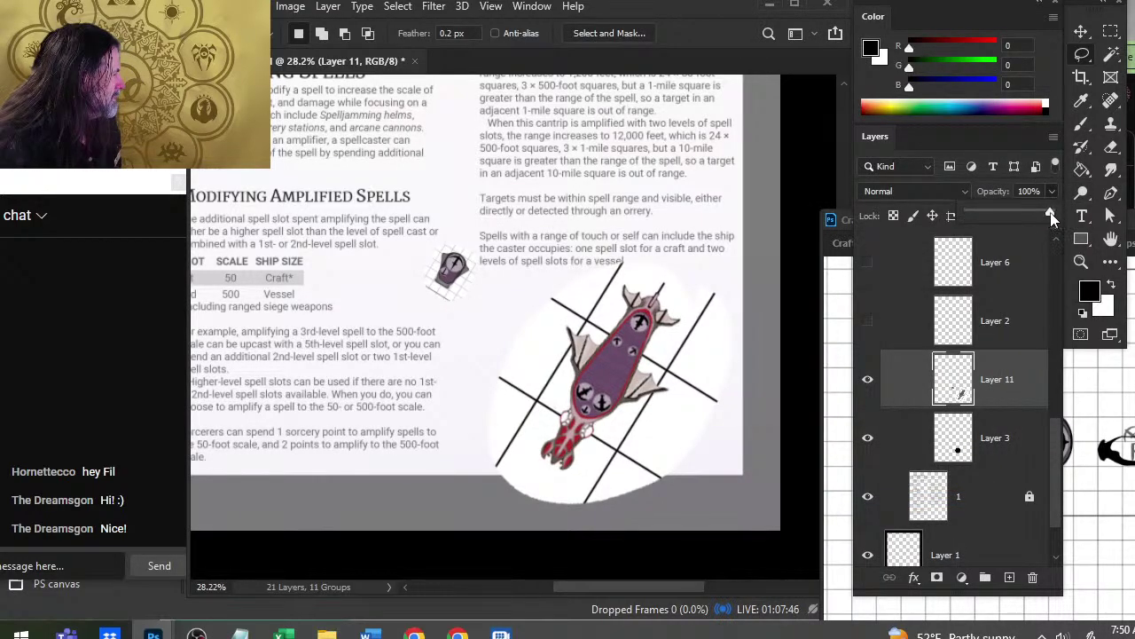
pyautogui.moveTo(1053, 215); pyautogui.dragTo(991, 214)
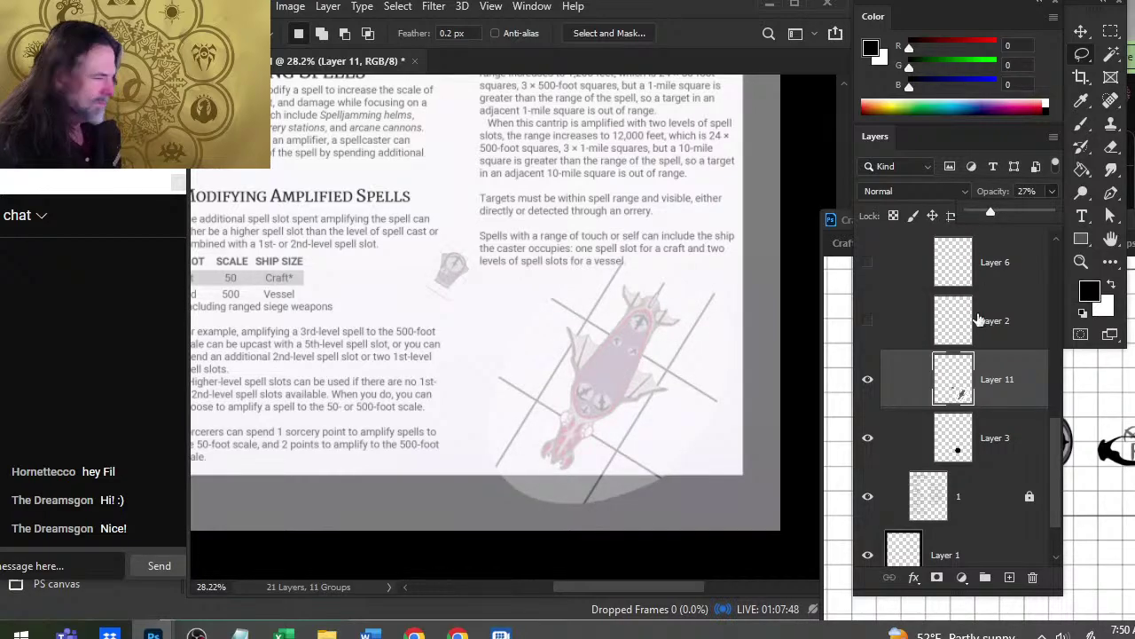
# - On a new layer, sketch a slanted side view of the lamprey ship's hull, tail and fins over the faded token
pyautogui.click(1010, 577)
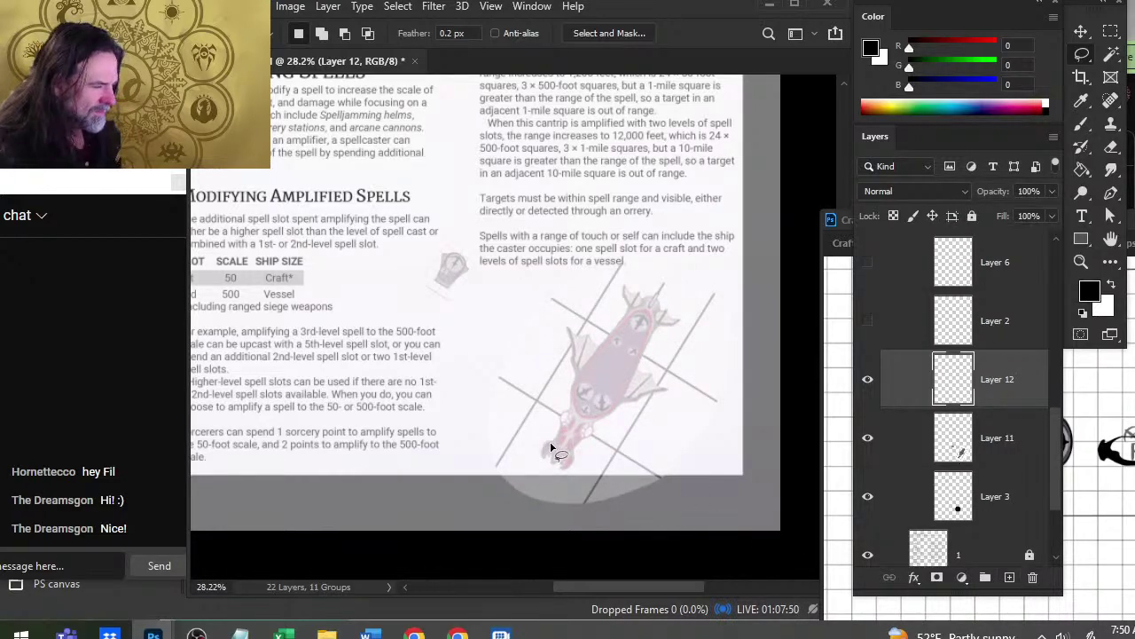
pyautogui.press('b')
pyautogui.moveTo(578, 365)
pyautogui.mouseDown()
pyautogui.moveTo(566, 396)
pyautogui.moveTo(628, 378)
pyautogui.moveTo(601, 397)
pyautogui.moveTo(618, 384)
pyautogui.moveTo(563, 376)
pyautogui.moveTo(572, 369)
pyautogui.mouseUp()
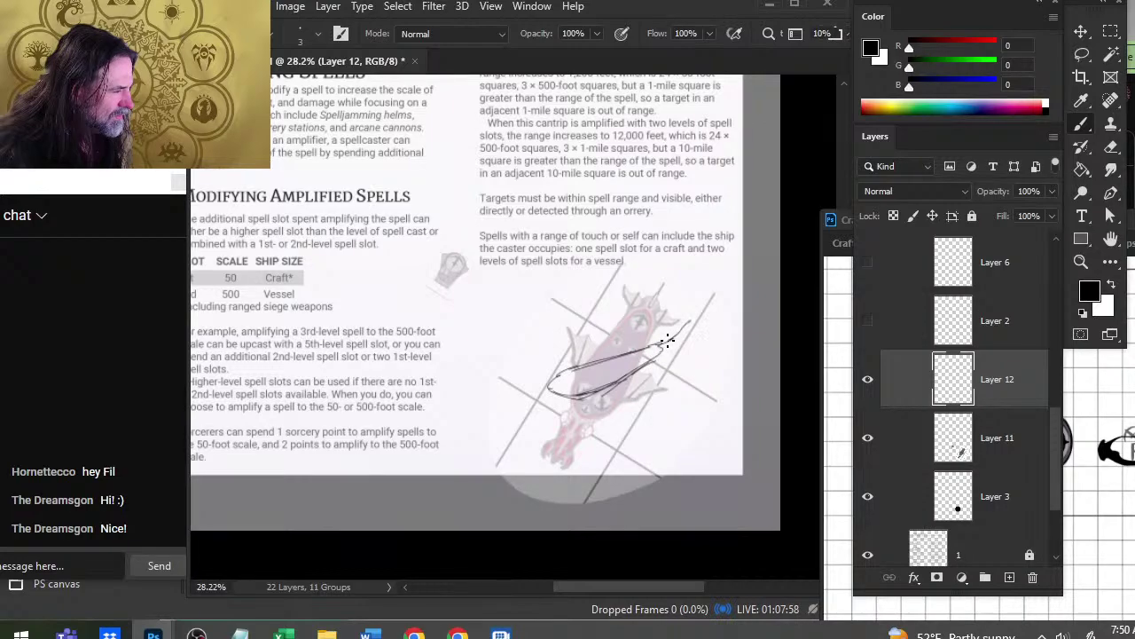
pyautogui.moveTo(655, 362); pyautogui.dragTo(674, 357)
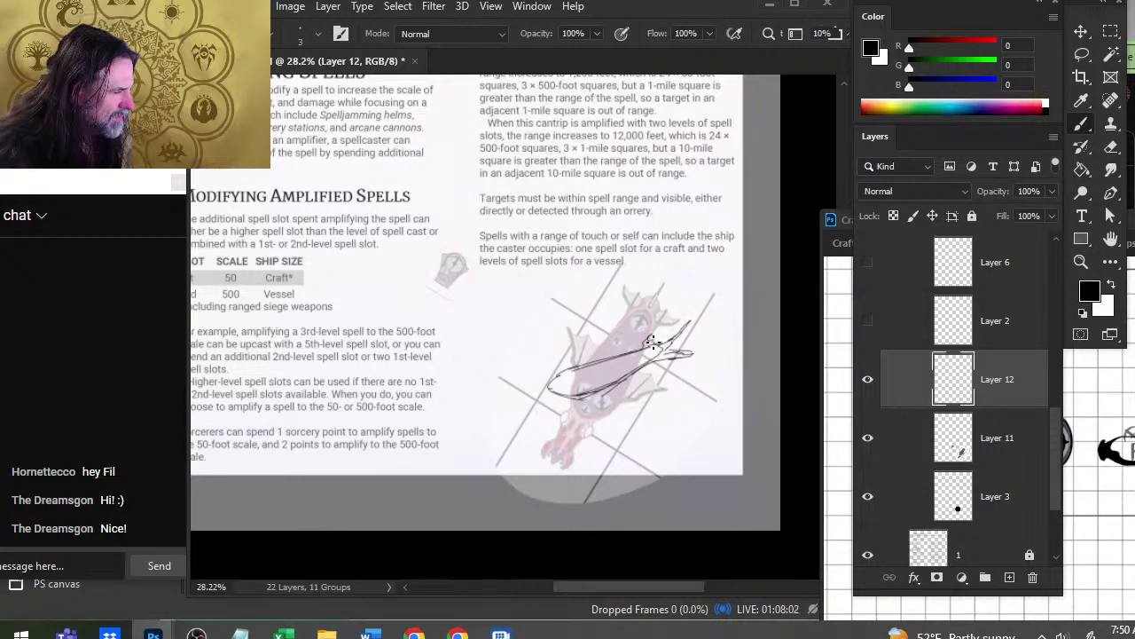
pyautogui.moveTo(609, 392); pyautogui.dragTo(662, 393)
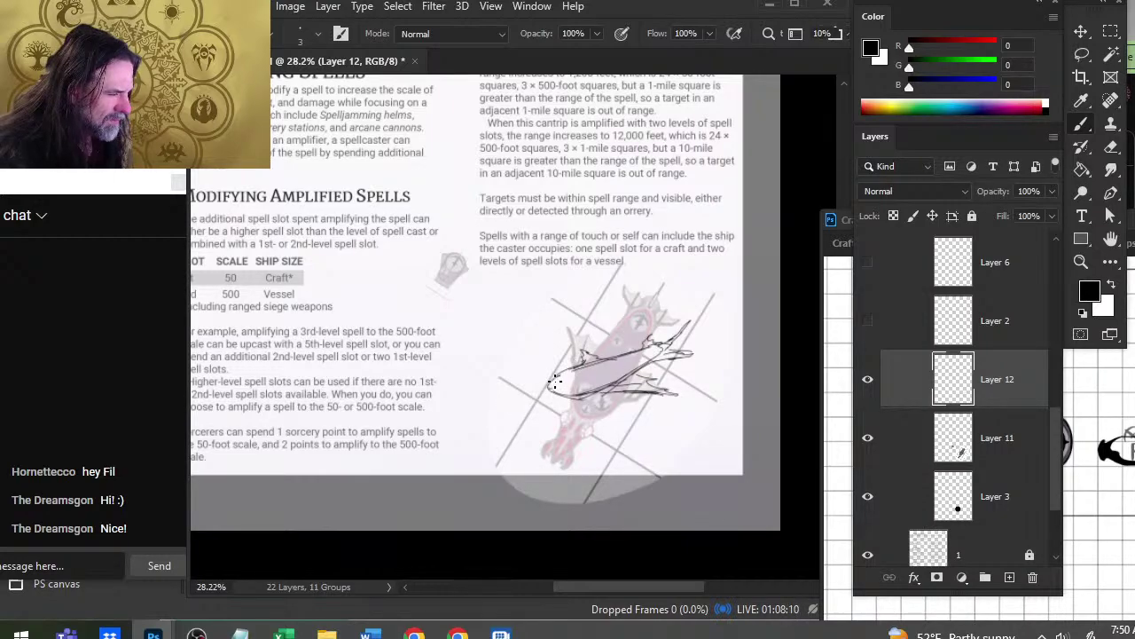
# - Add the lamprey ship's head and eyes at its lower-left end, then reinforce the fins and hull details
pyautogui.moveTo(561, 378)
pyautogui.mouseDown()
pyautogui.moveTo(504, 404)
pyautogui.moveTo(512, 419)
pyautogui.mouseUp()
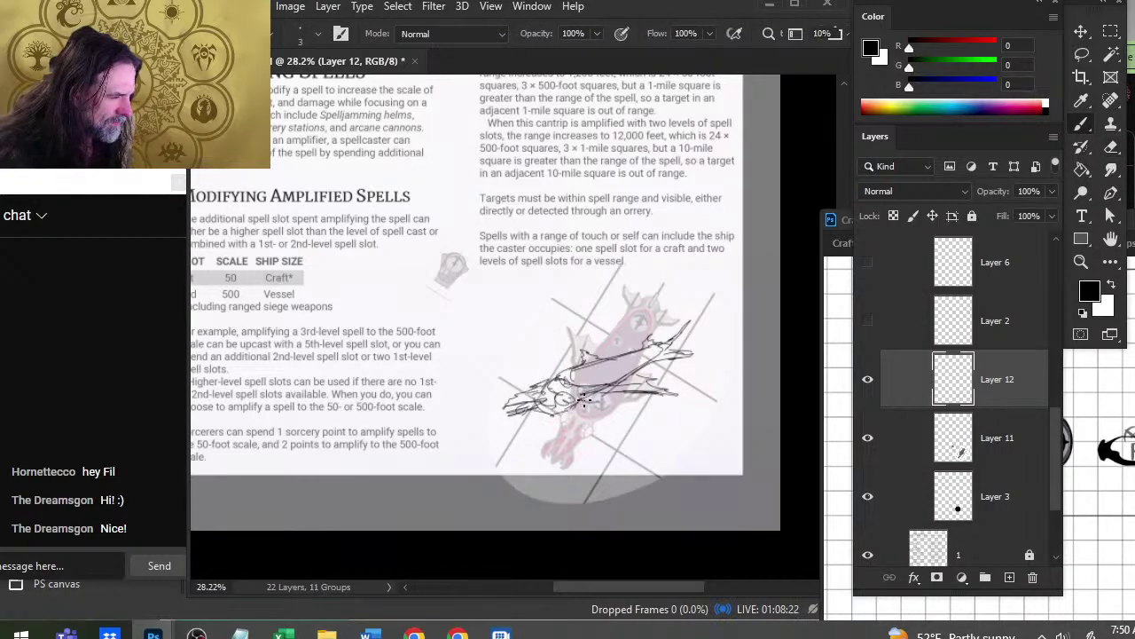
pyautogui.moveTo(585, 401); pyautogui.dragTo(622, 385)
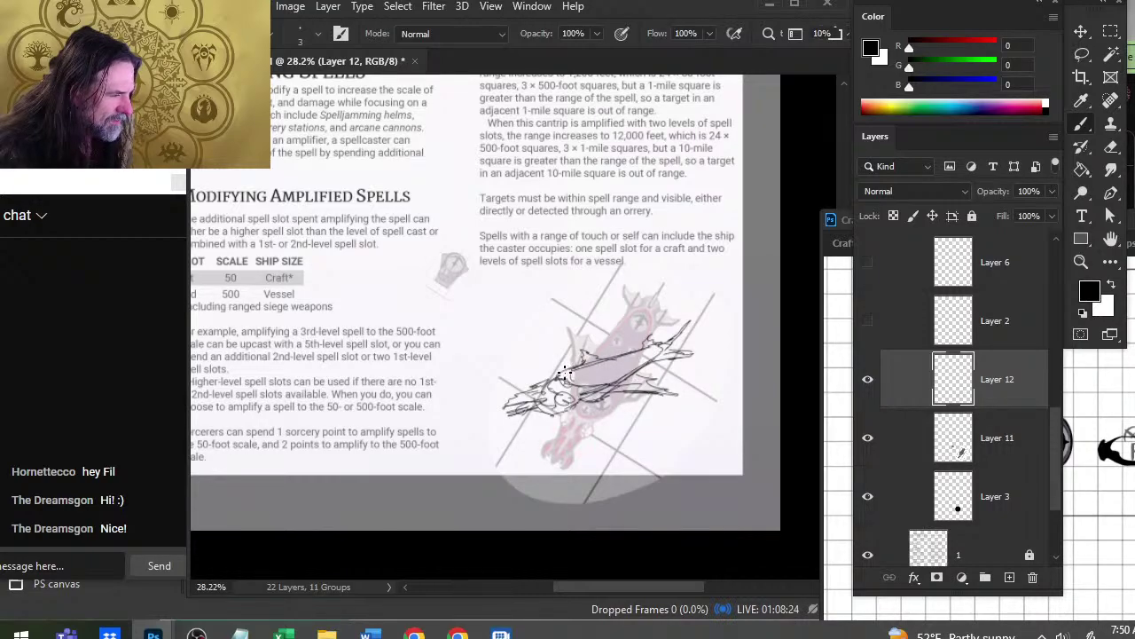
pyautogui.moveTo(569, 342); pyautogui.dragTo(588, 354)
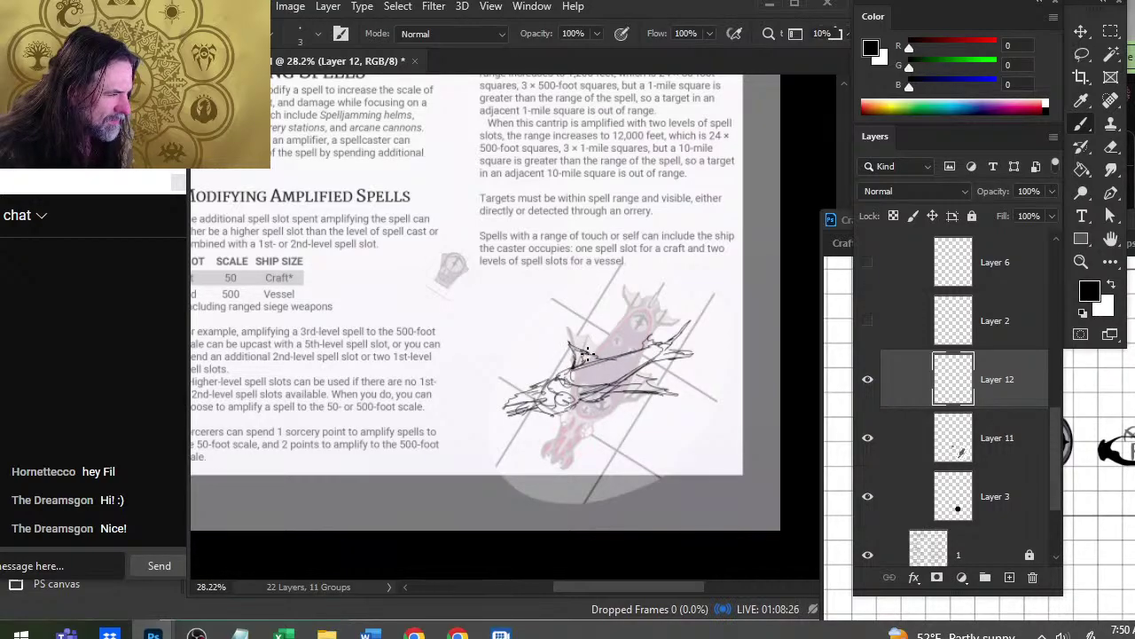
pyautogui.moveTo(612, 400)
pyautogui.mouseDown()
pyautogui.moveTo(670, 394)
pyautogui.moveTo(648, 379)
pyautogui.mouseUp()
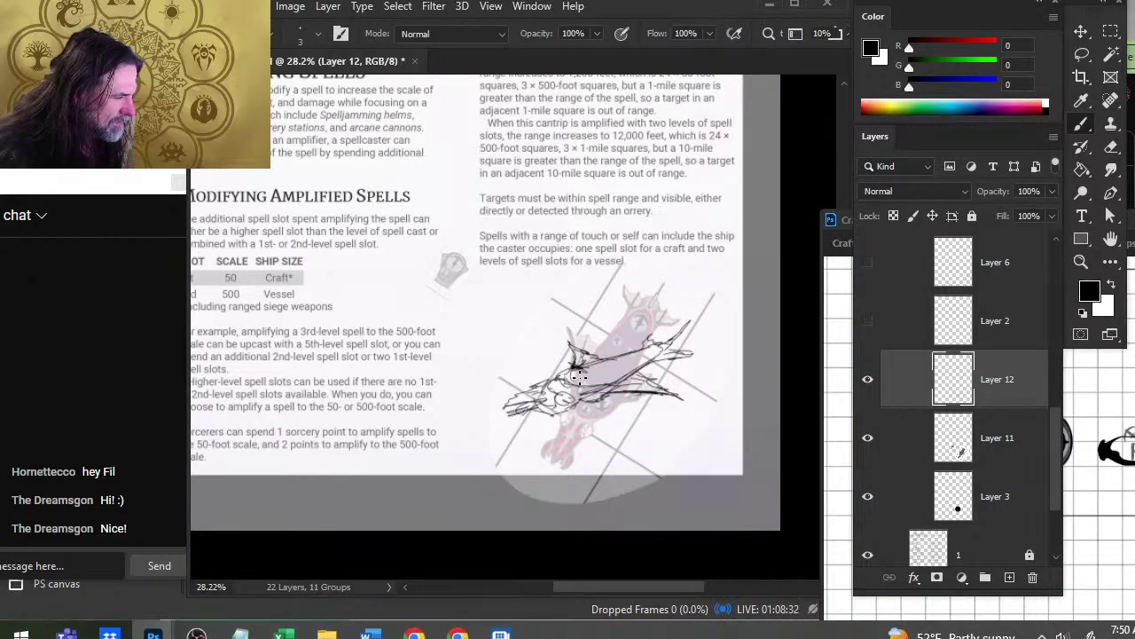
pyautogui.moveTo(602, 376); pyautogui.dragTo(631, 367)
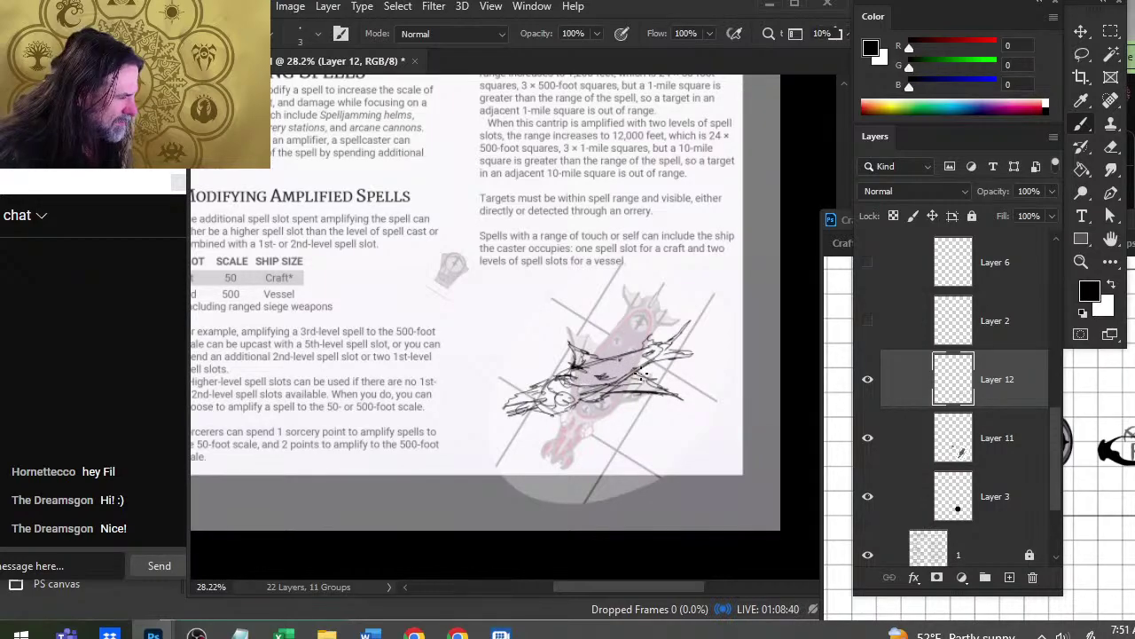
# - Sketch a tiny side view of the skiff beside its faded token, up and left of the lamprey sketch
pyautogui.press('z')
pyautogui.moveTo(625, 364)
pyautogui.mouseDown()
pyautogui.moveTo(691, 364)
pyautogui.moveTo(633, 373)
pyautogui.mouseUp()
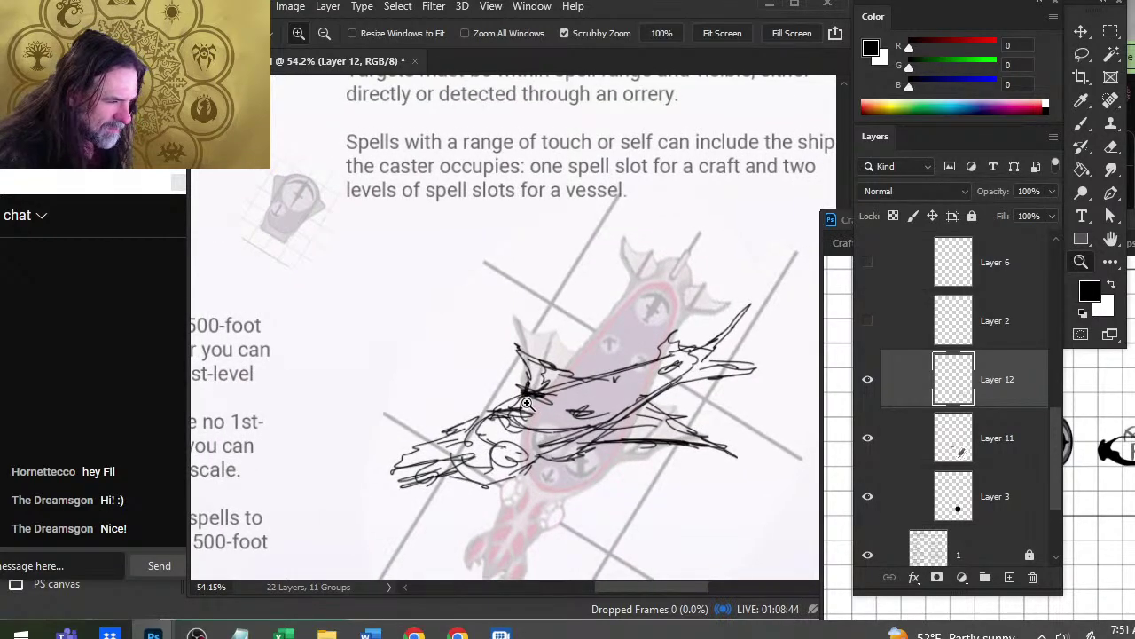
pyautogui.press('b')
pyautogui.press('b')
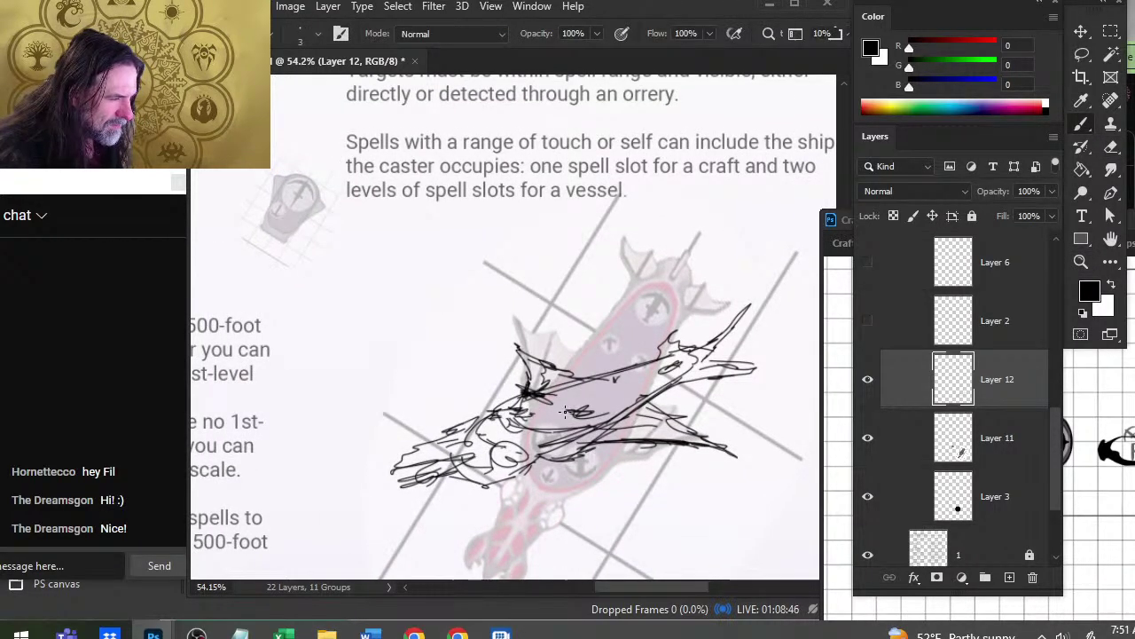
pyautogui.press('z')
pyautogui.moveTo(563, 402); pyautogui.dragTo(529, 360)
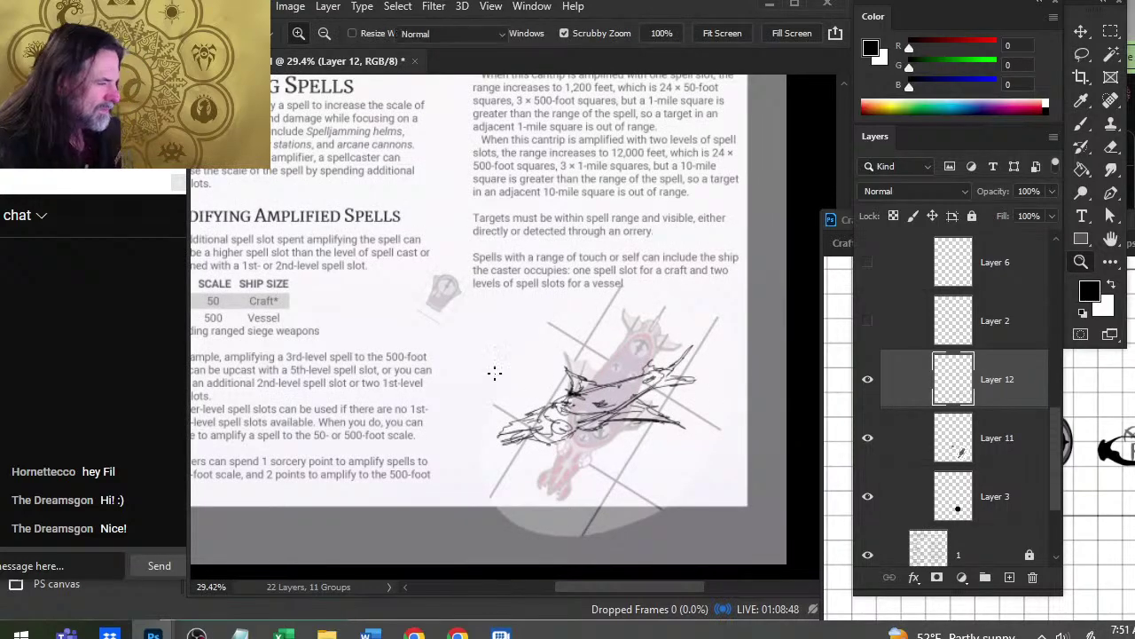
pyautogui.press('b')
pyautogui.moveTo(486, 318)
pyautogui.mouseDown()
pyautogui.moveTo(458, 325)
pyautogui.moveTo(473, 323)
pyautogui.mouseUp()
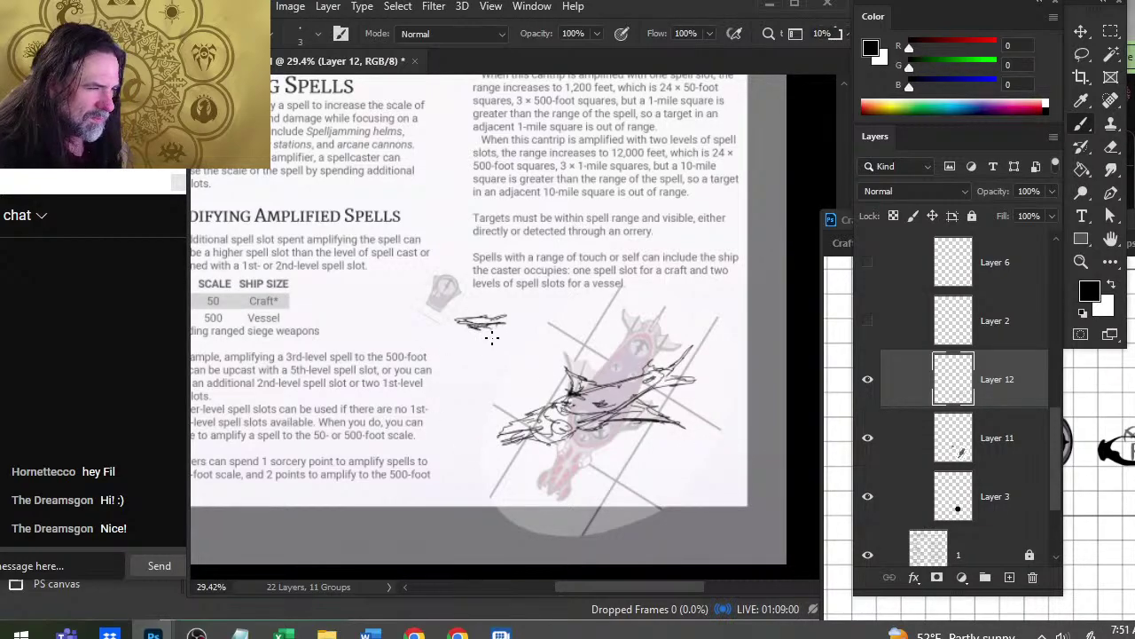
# - Try two straight spell-cone edges from the sketched skiff to the lamprey ship, then undo both lines
pyautogui.moveTo(494, 332); pyautogui.dragTo(561, 403)
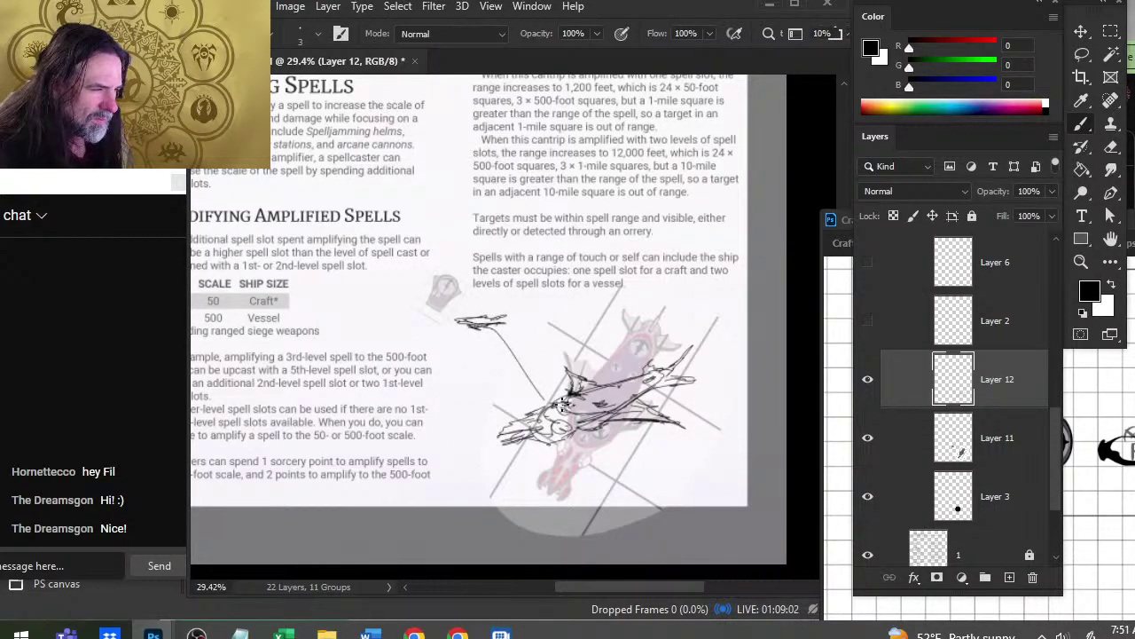
pyautogui.moveTo(501, 329); pyautogui.dragTo(632, 337)
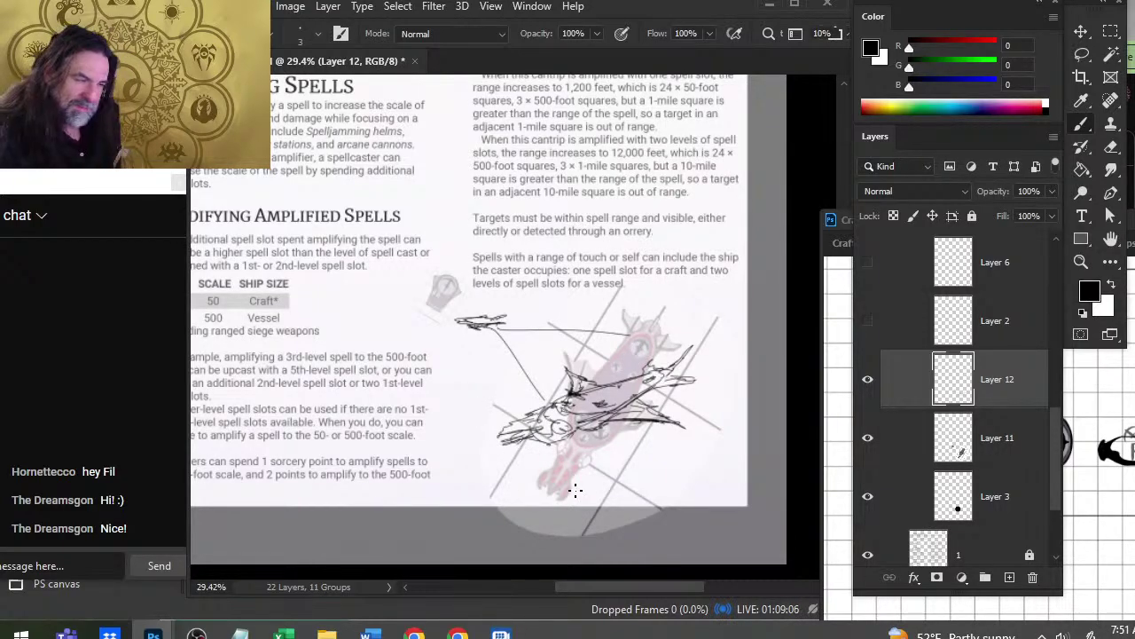
pyautogui.hotkey('ctrl', 'z')
pyautogui.hotkey('ctrl', 'z')
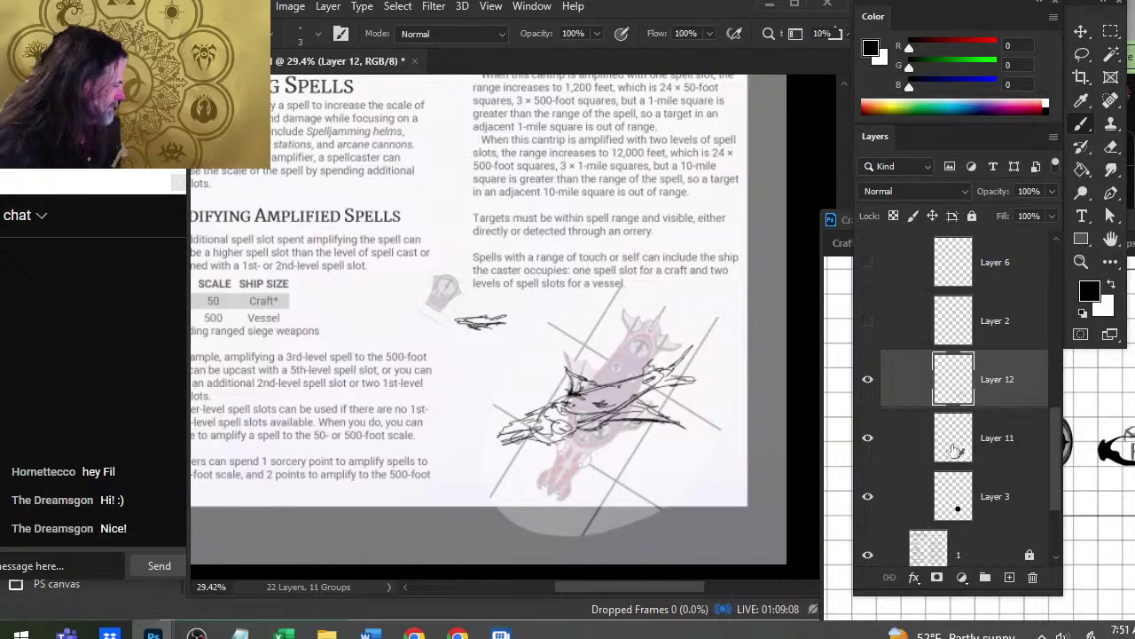
# - On a new layer, draw the spell cone's two edges and wavy inner lines from the skiff toward the lamprey ship
pyautogui.click(1010, 577)
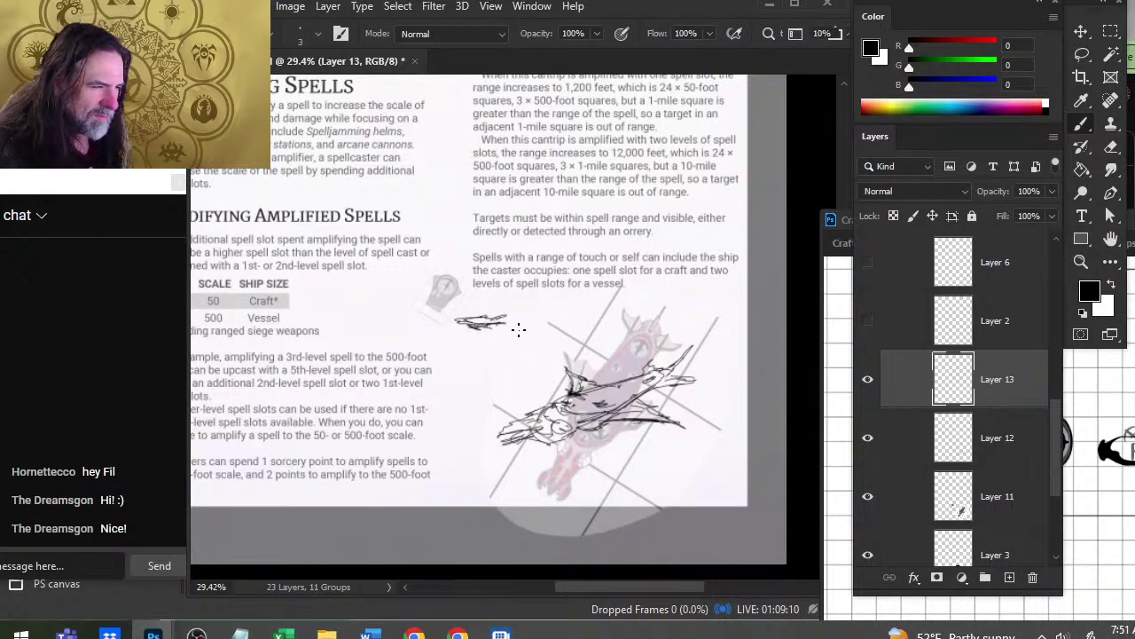
pyautogui.moveTo(506, 326); pyautogui.dragTo(641, 349)
pyautogui.moveTo(502, 330); pyautogui.dragTo(534, 428)
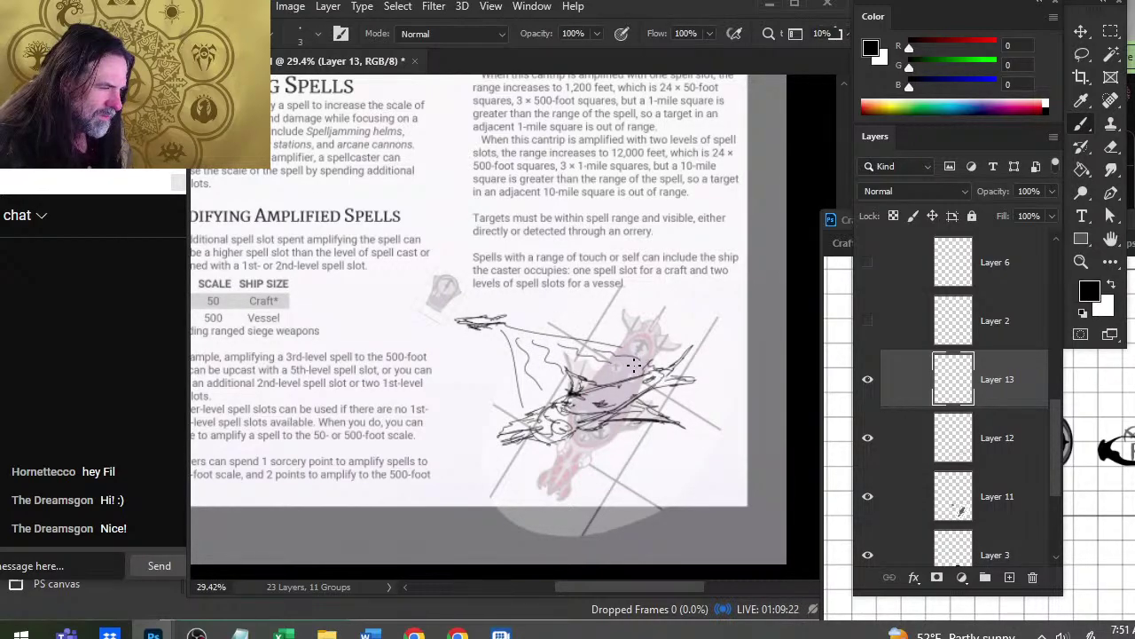
# - Move the spell-cone layer down and slightly right so its wide end meets the lamprey sketch
pyautogui.press('v')
pyautogui.moveTo(611, 390); pyautogui.dragTo(601, 411)
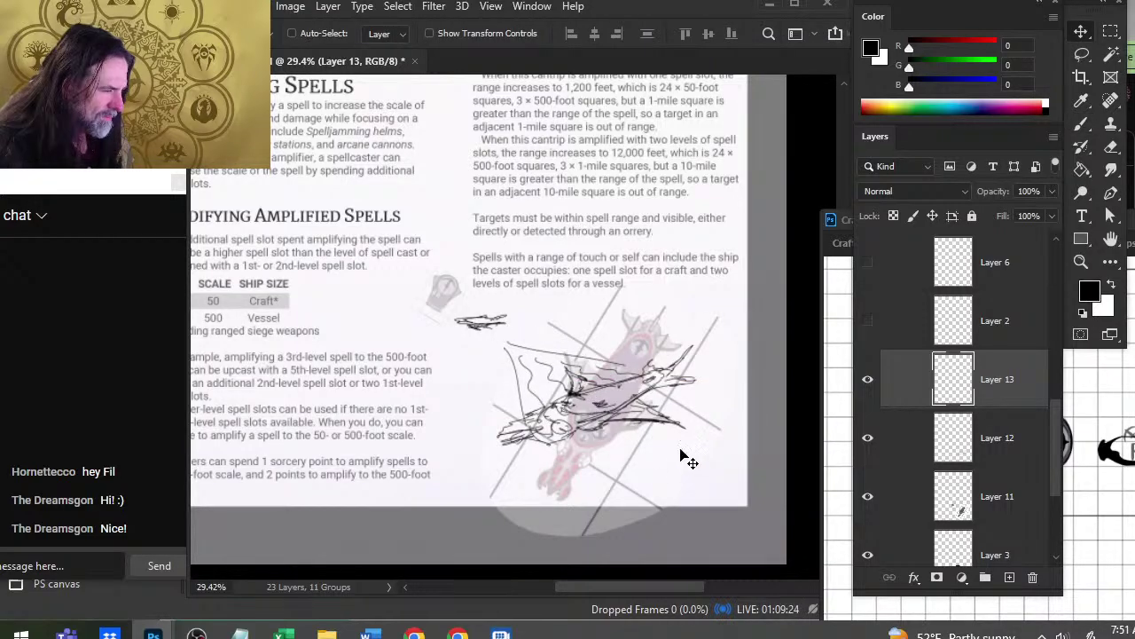
pyautogui.moveTo(685, 457); pyautogui.dragTo(691, 448)
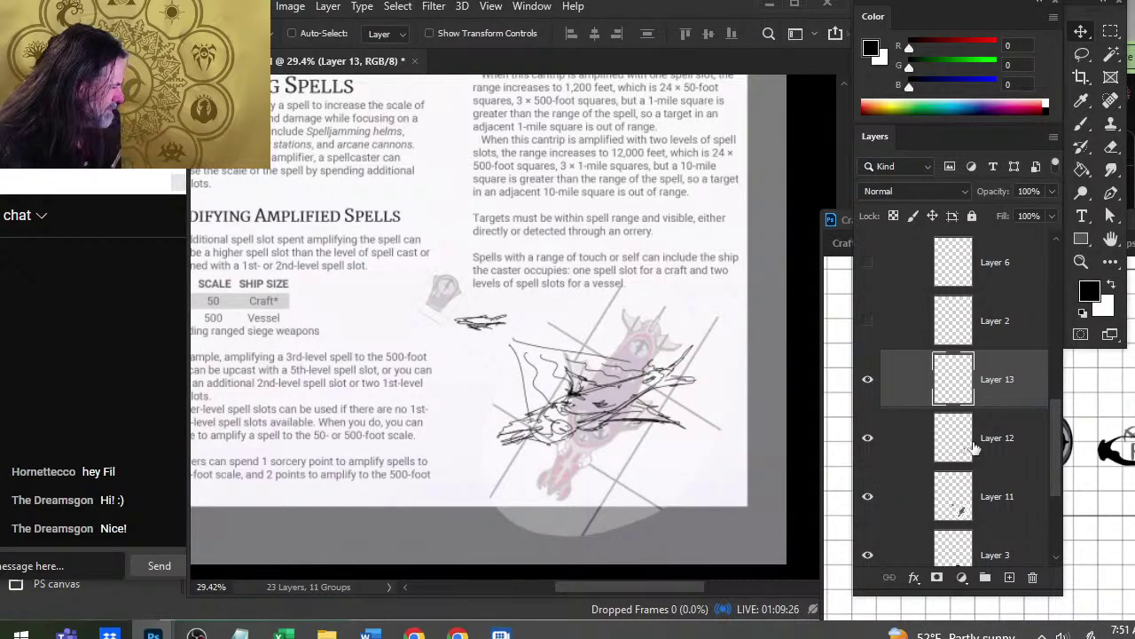
# - On Layer 12, move the sketched skiff down and right toward the tip of the spell cone
pyautogui.hotkey('alt', '[')
pyautogui.moveTo(470, 330)
pyautogui.mouseDown()
pyautogui.moveTo(493, 350)
pyautogui.moveTo(480, 342)
pyautogui.mouseUp()
pyautogui.press('b')
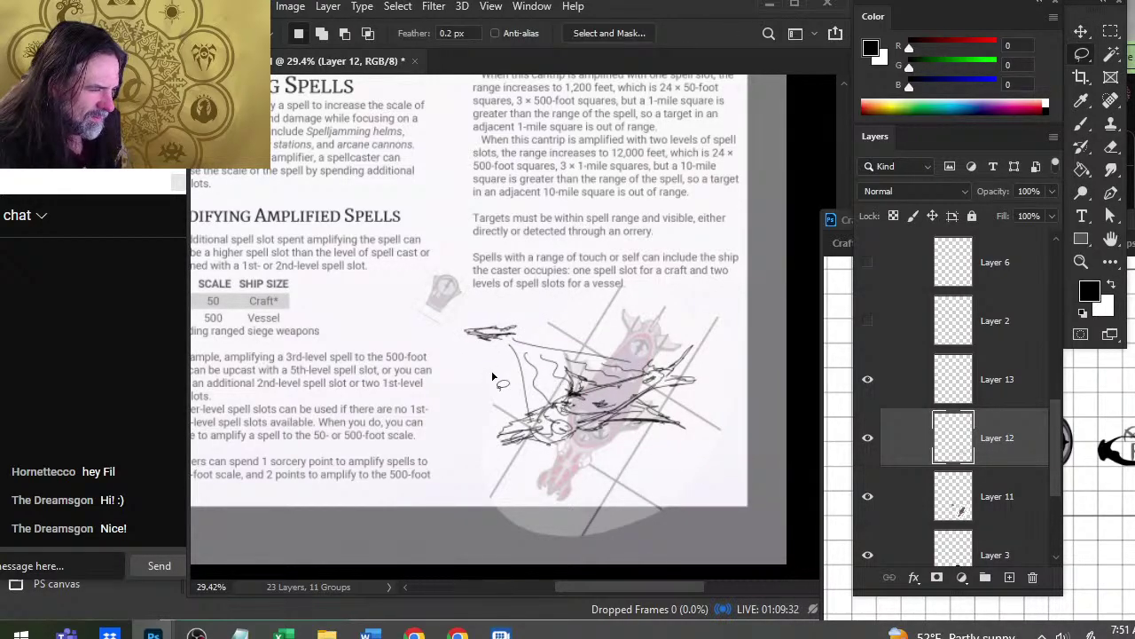
# - On Layer 13, enlarge the eraser to 20 px and erase the spell cone's straight edge running down to the lamprey's head
pyautogui.press('e')
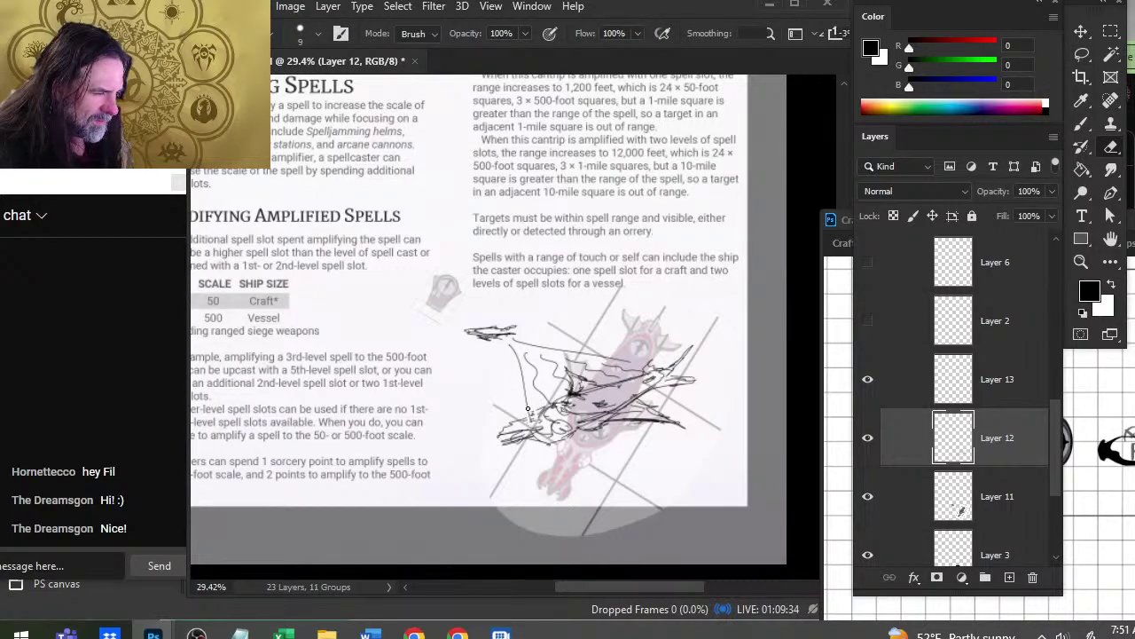
pyautogui.click(992, 399)
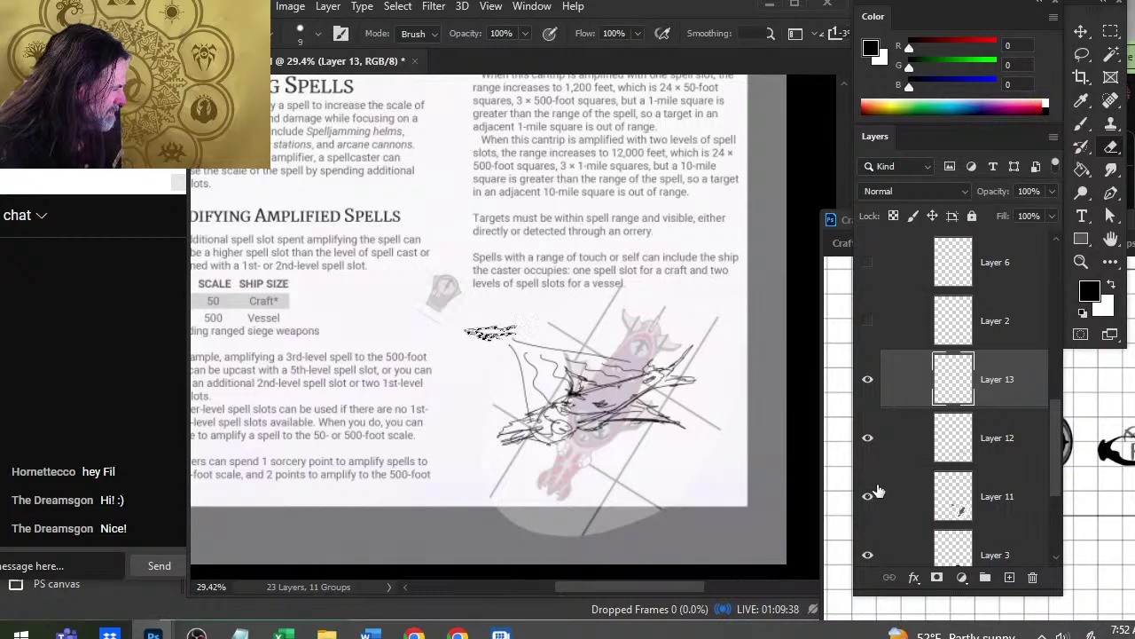
pyautogui.click(871, 385)
pyautogui.click(874, 392)
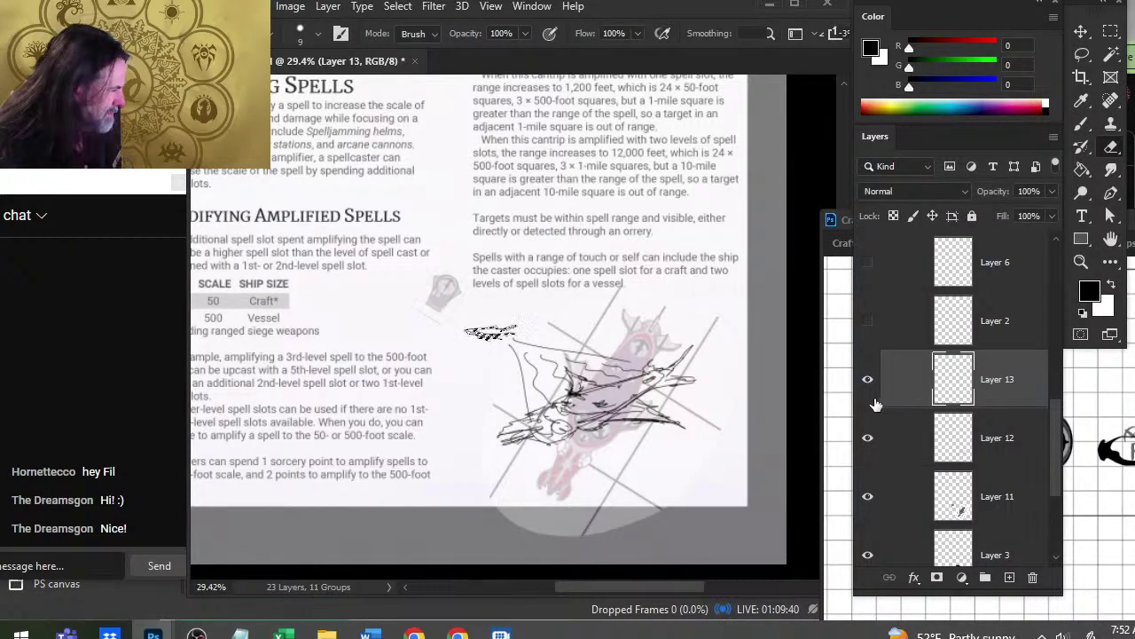
pyautogui.press(']')
pyautogui.press(']')
pyautogui.moveTo(470, 332)
pyautogui.mouseDown()
pyautogui.moveTo(510, 328)
pyautogui.moveTo(496, 336)
pyautogui.mouseUp()
pyautogui.press('l')
pyautogui.press('e')
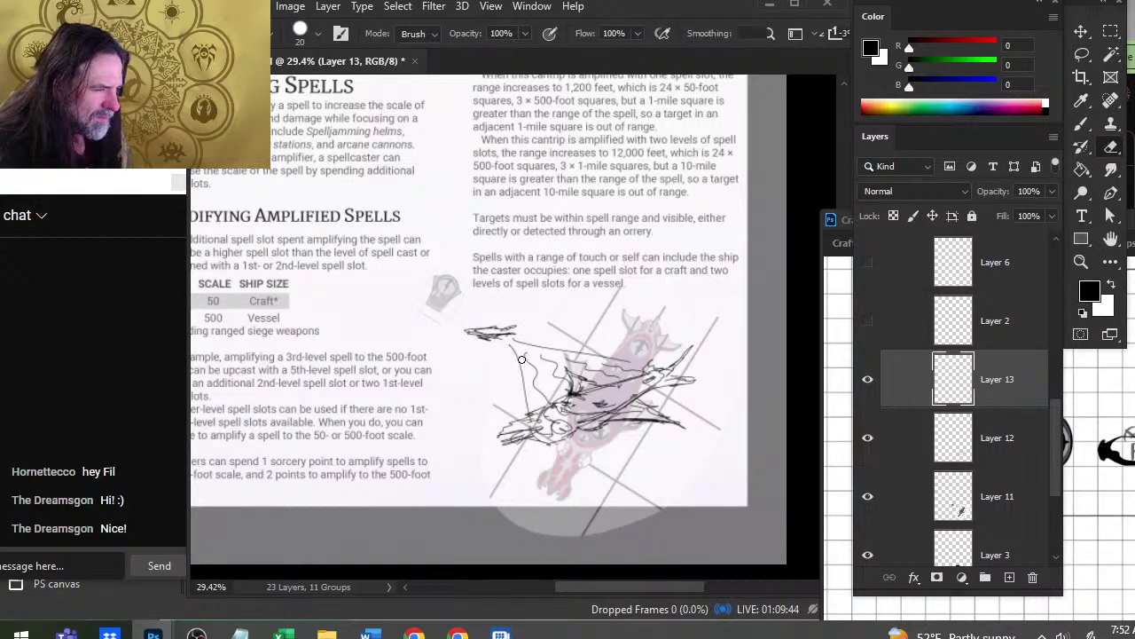
pyautogui.click(869, 381)
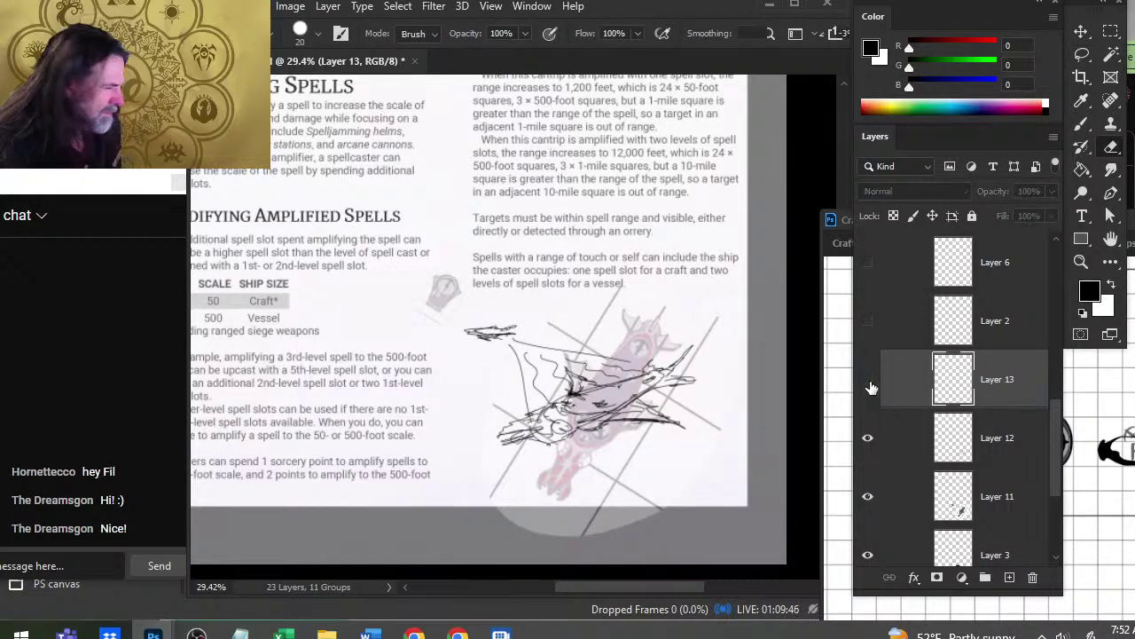
pyautogui.click(869, 381)
pyautogui.press('l')
pyautogui.press('e')
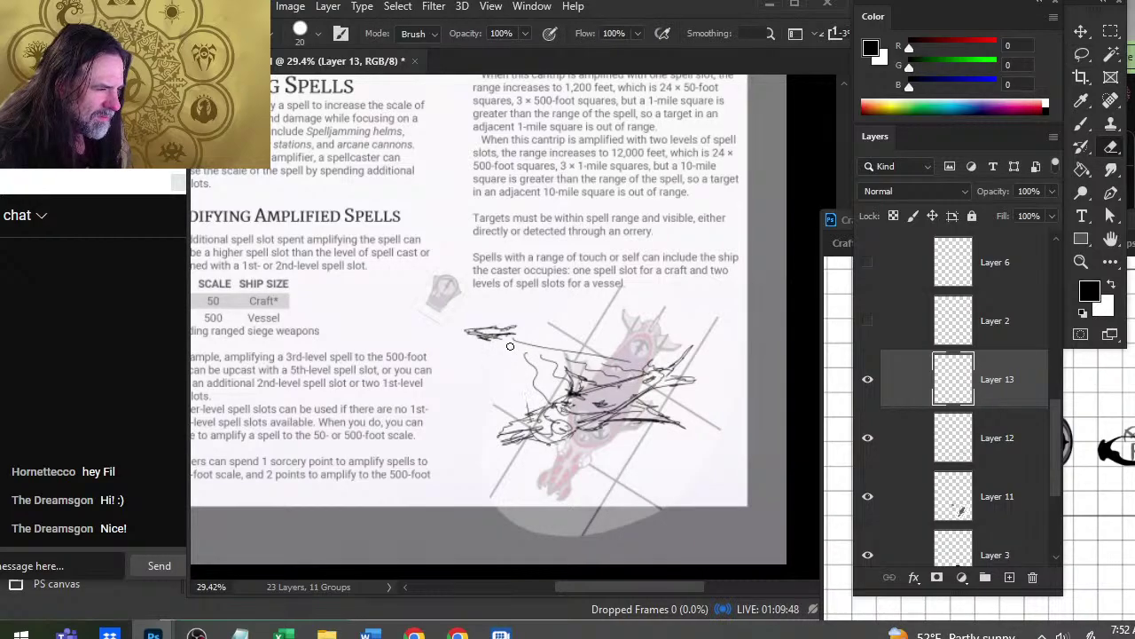
# - Draw a wavy line along the erased cone edge, and replace the cone's straight upper edge with a wavy line
pyautogui.press('b')
pyautogui.moveTo(504, 348); pyautogui.dragTo(532, 417)
pyautogui.press('e')
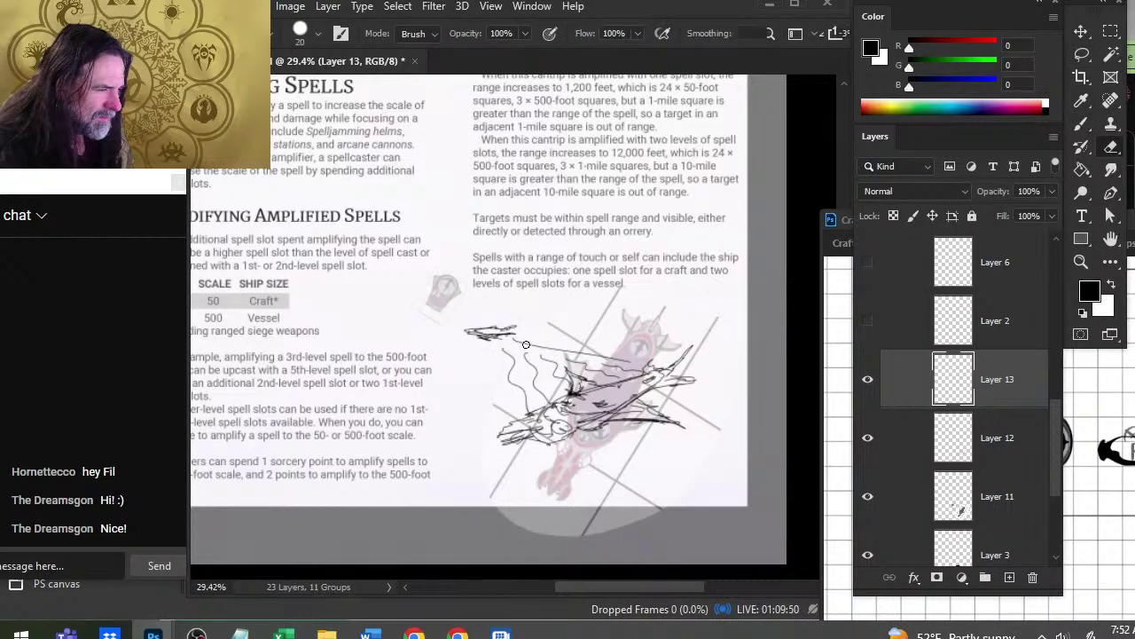
pyautogui.moveTo(513, 341); pyautogui.dragTo(644, 370)
pyautogui.press('b')
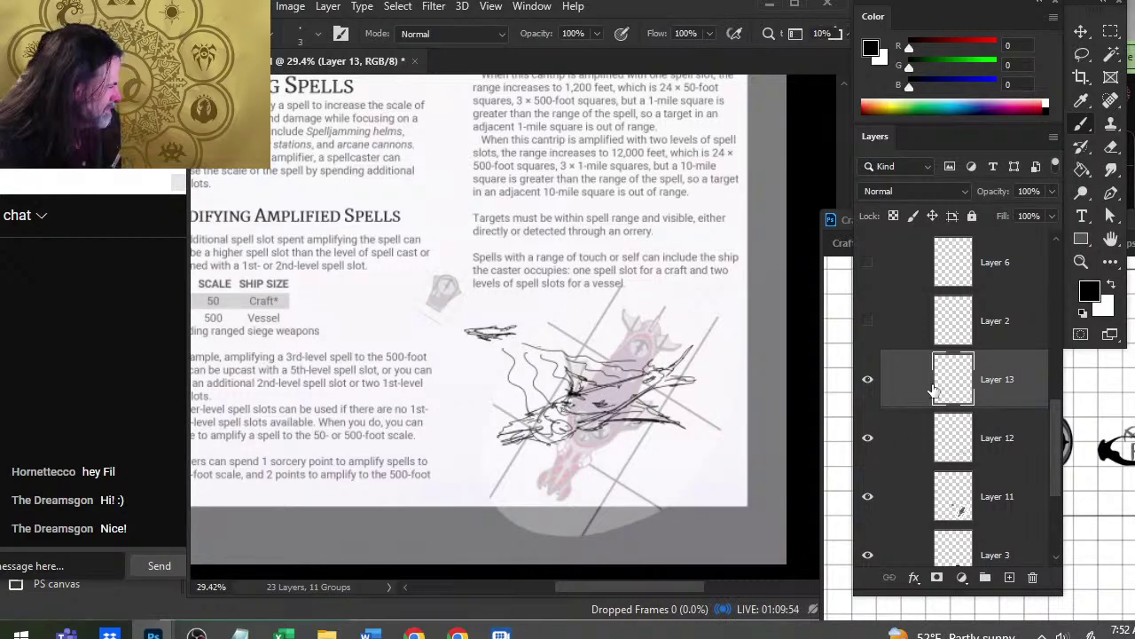
# - Hide the token references on Layer 11, then move Layers 12 and 13 together slightly right and down
pyautogui.click(867, 499)
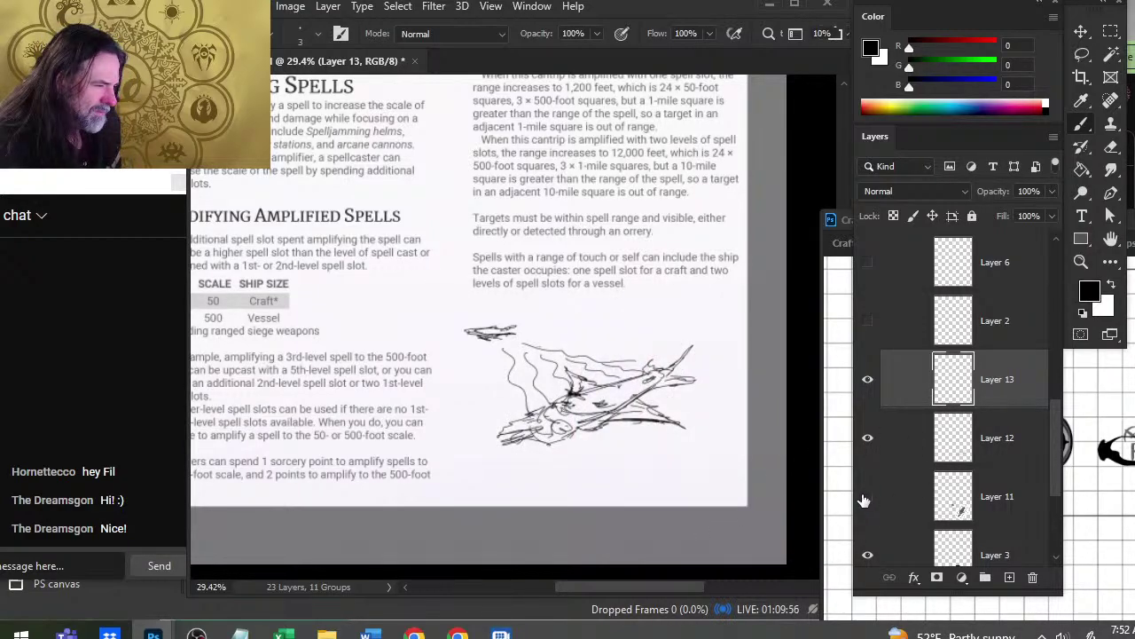
pyautogui.keyDown('shift'); pyautogui.click(948, 432); pyautogui.keyUp('shift')
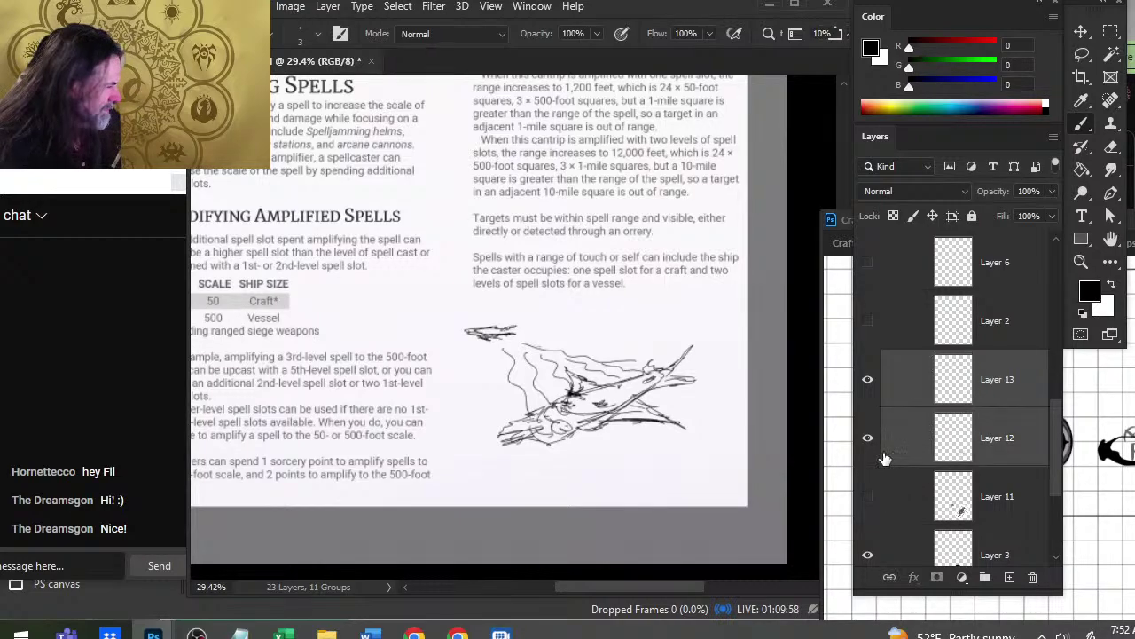
pyautogui.press('v')
pyautogui.moveTo(603, 422); pyautogui.dragTo(612, 426)
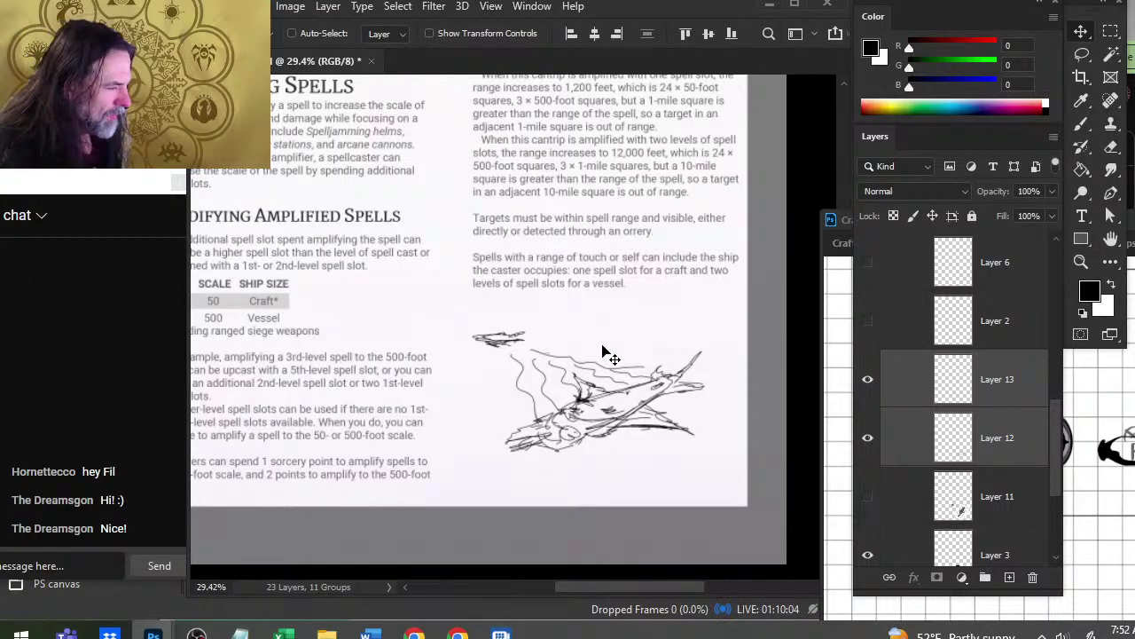
# - Scale Layers 12 and 13 together to 146.23% and position the enlarged illustration in the page's lower right corner
pyautogui.press('e')
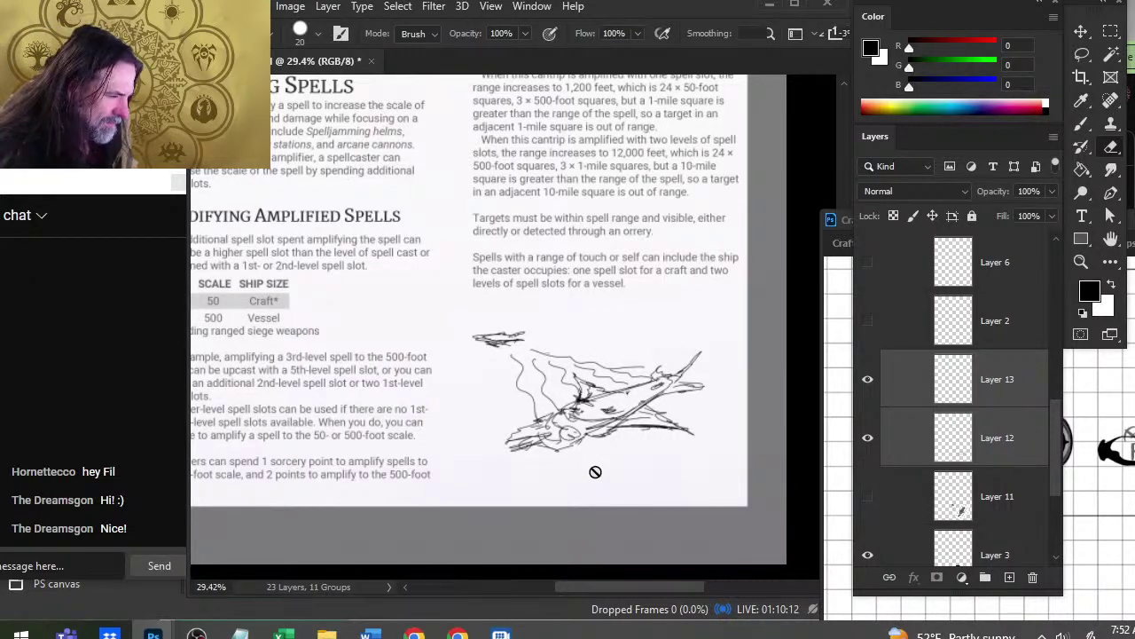
pyautogui.press('z')
pyautogui.scroll(-1, 611, 532)
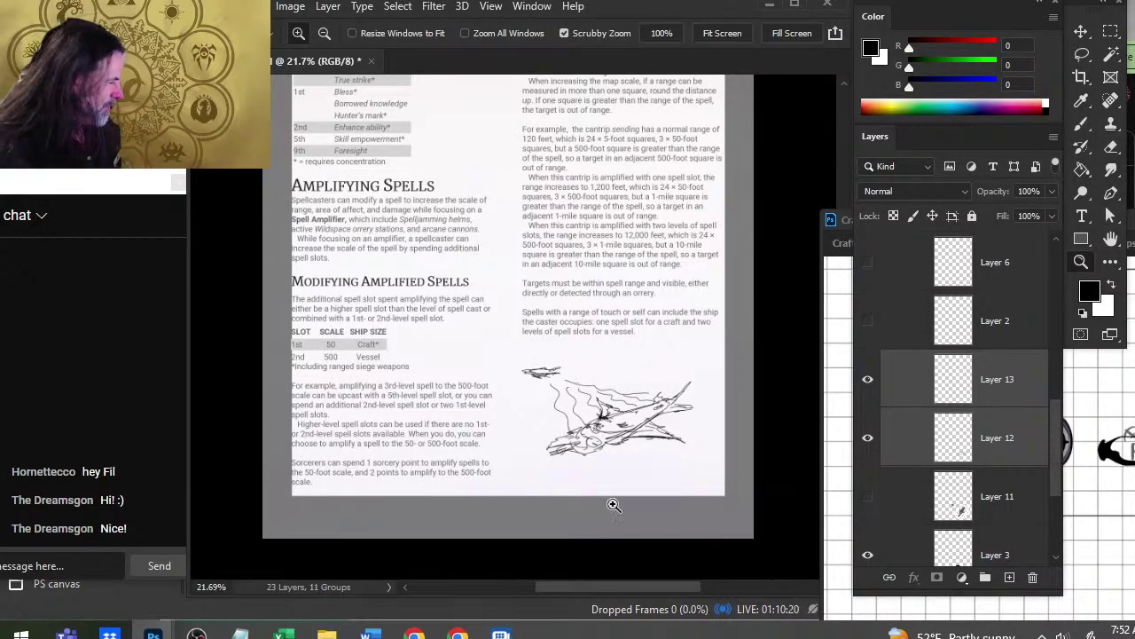
pyautogui.press('l')
pyautogui.rightClick(556, 438)
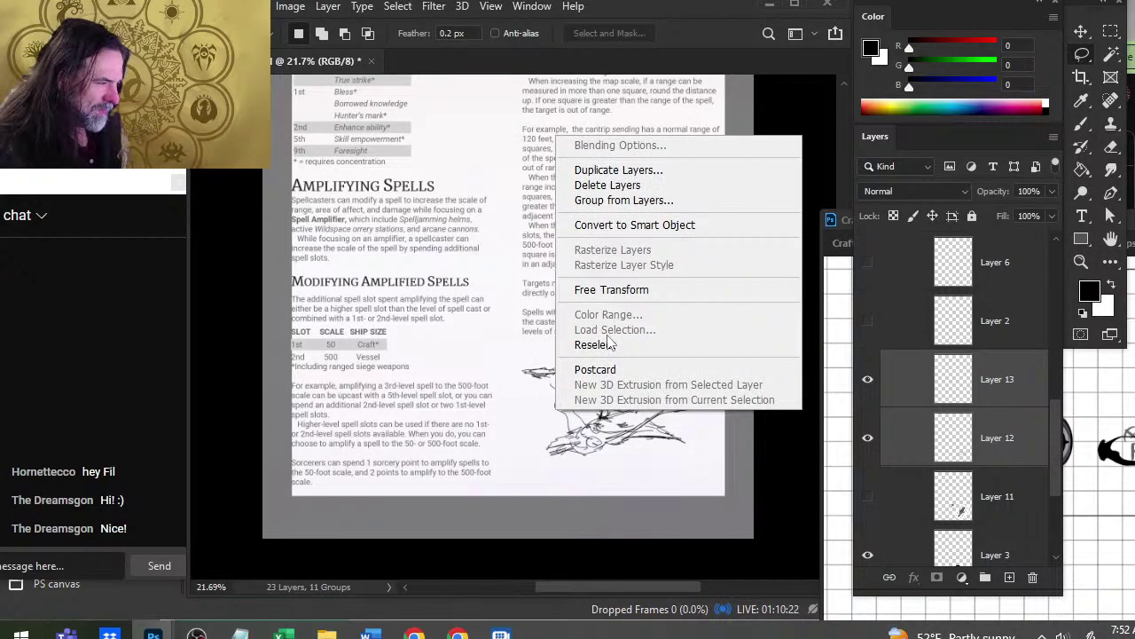
pyautogui.click(609, 291)
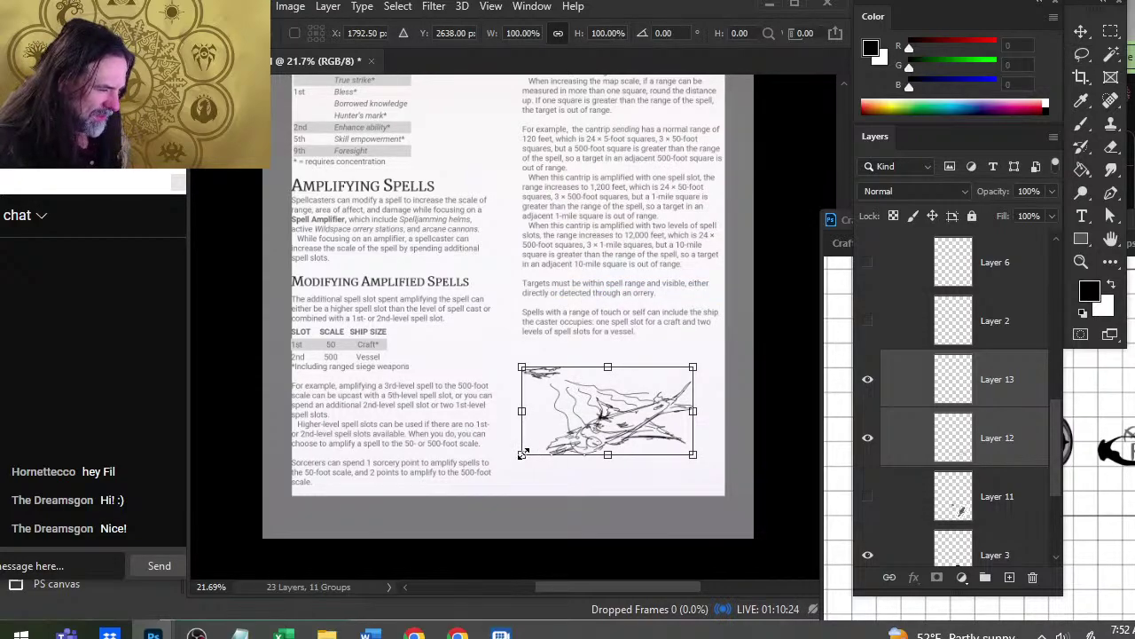
pyautogui.moveTo(523, 454)
pyautogui.mouseDown()
pyautogui.moveTo(454, 506)
pyautogui.moveTo(441, 496)
pyautogui.mouseUp()
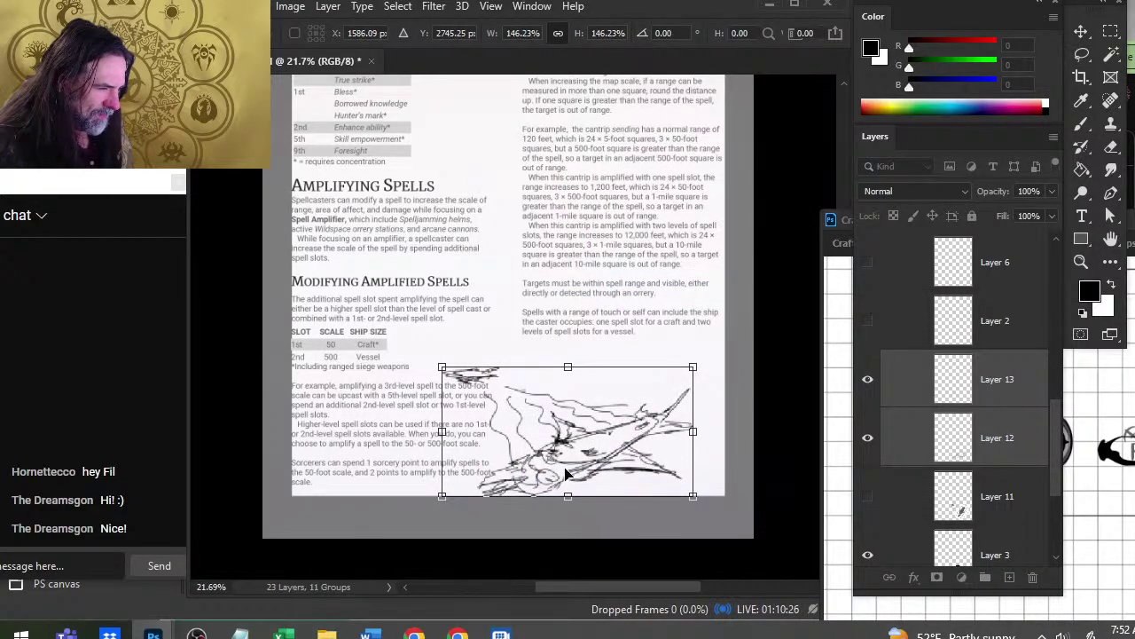
pyautogui.moveTo(566, 475); pyautogui.dragTo(588, 465)
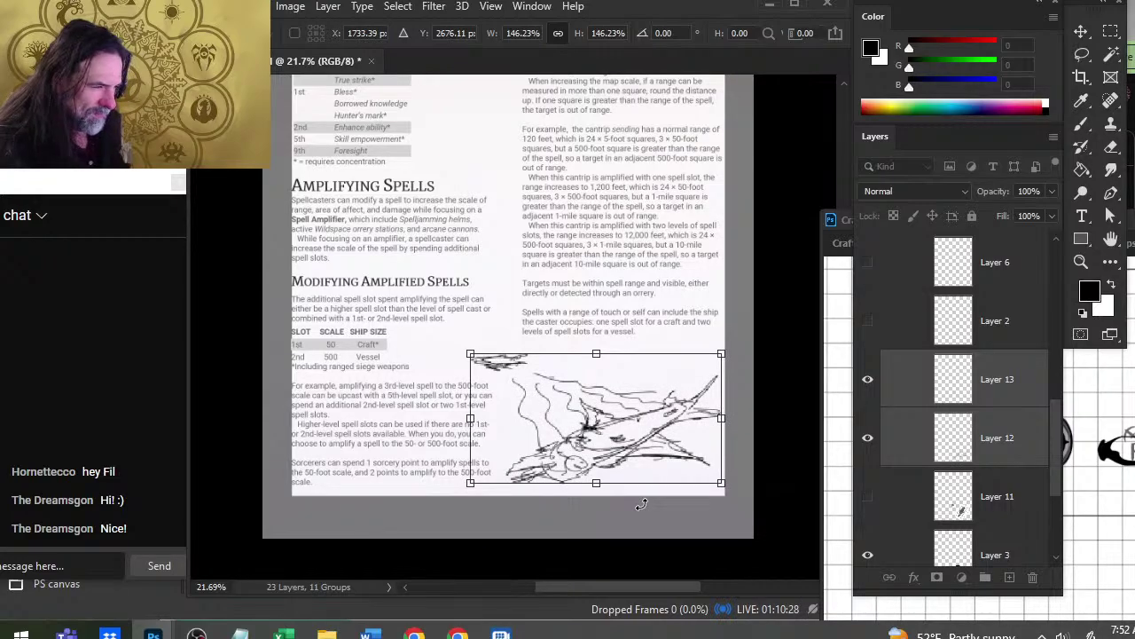
pyautogui.press('Return')
# - Nudge the enlarged skiff, spell cone and lamprey sketch slightly up and left on the page
pyautogui.press('l')
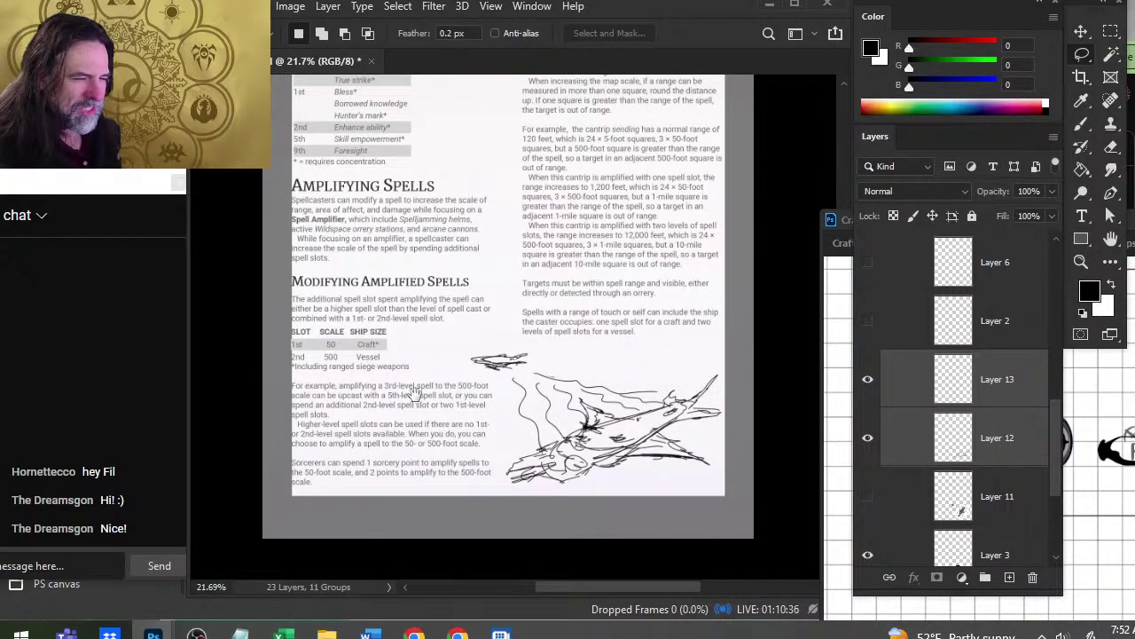
pyautogui.scroll(-3, 414, 396)
pyautogui.press('v')
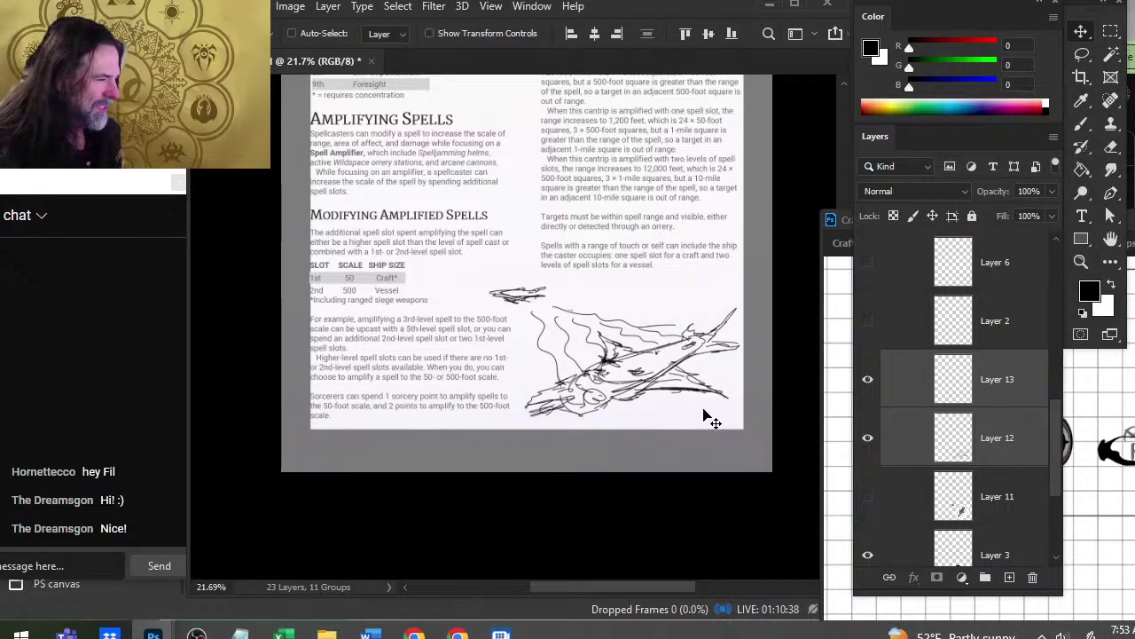
pyautogui.moveTo(704, 410)
pyautogui.mouseDown()
pyautogui.moveTo(687, 401)
pyautogui.moveTo(697, 425)
pyautogui.mouseUp()
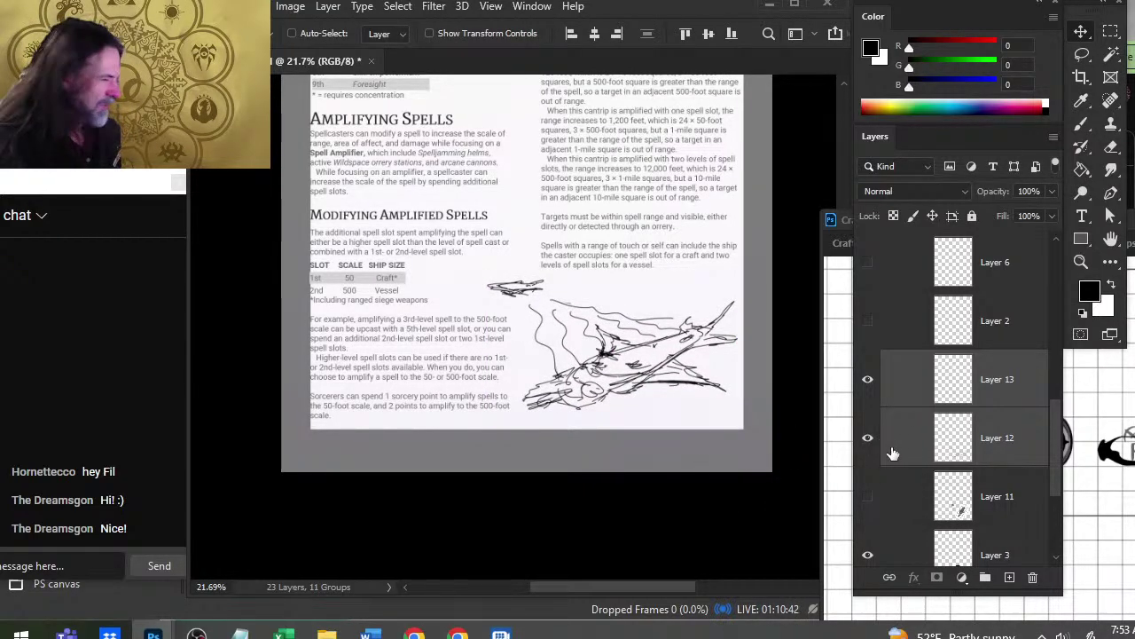
# - Make Layer 12 the only active layer and lasso the lamprey ship sketch on it
pyautogui.click(868, 438)
pyautogui.click(868, 438)
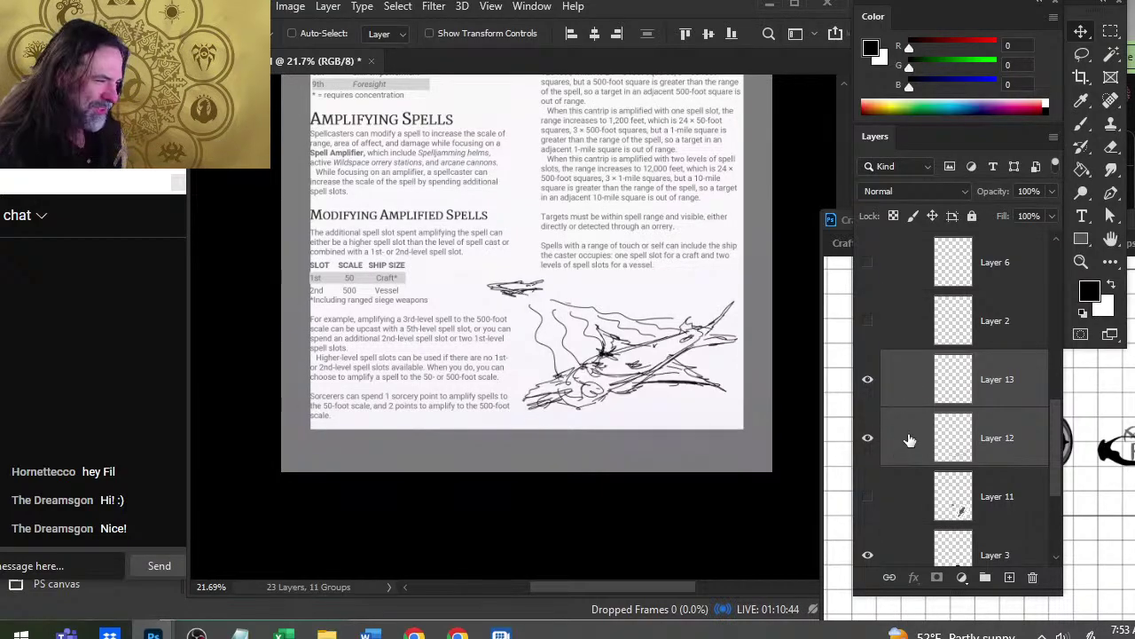
pyautogui.click(909, 440)
pyautogui.press('l')
pyautogui.moveTo(563, 343)
pyautogui.mouseDown()
pyautogui.moveTo(772, 361)
pyautogui.moveTo(572, 351)
pyautogui.mouseUp()
pyautogui.rightClick(603, 289)
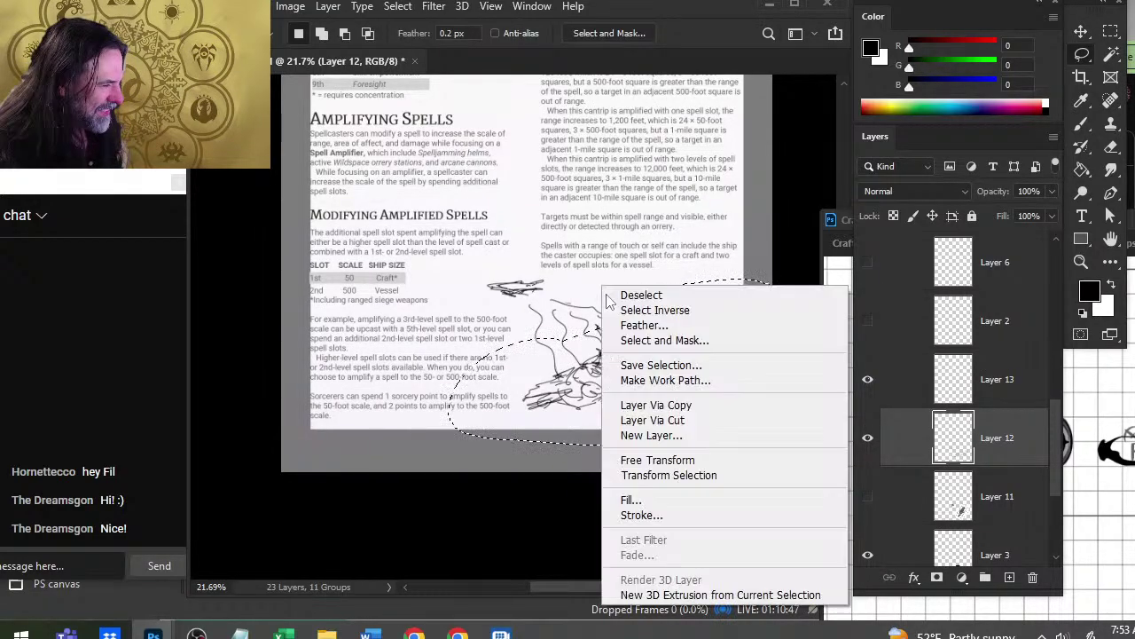
pyautogui.click(669, 436)
pyautogui.press('Return')
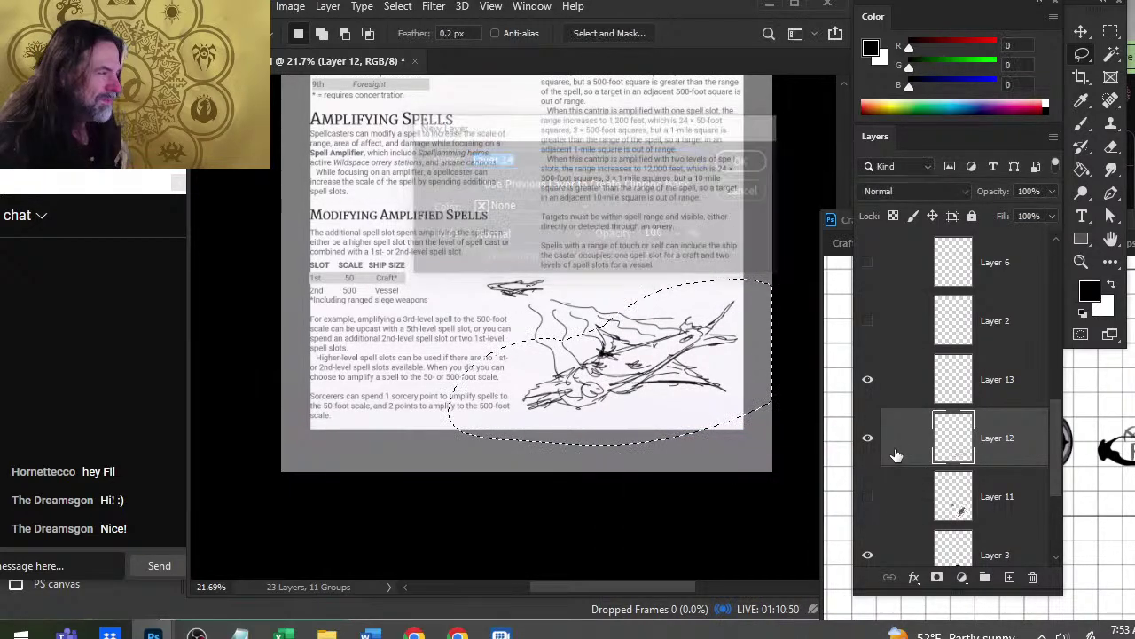
# - Shrink the selected lamprey ship slightly with Free Transform and move it up a little below the spell cone
pyautogui.rightClick(646, 257)
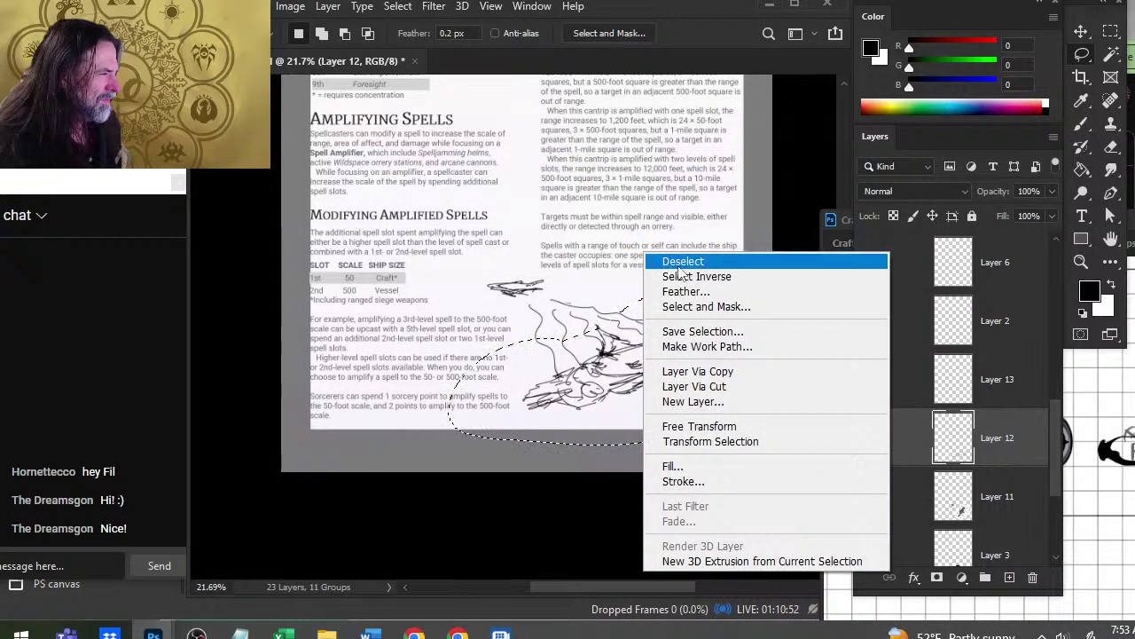
pyautogui.click(699, 426)
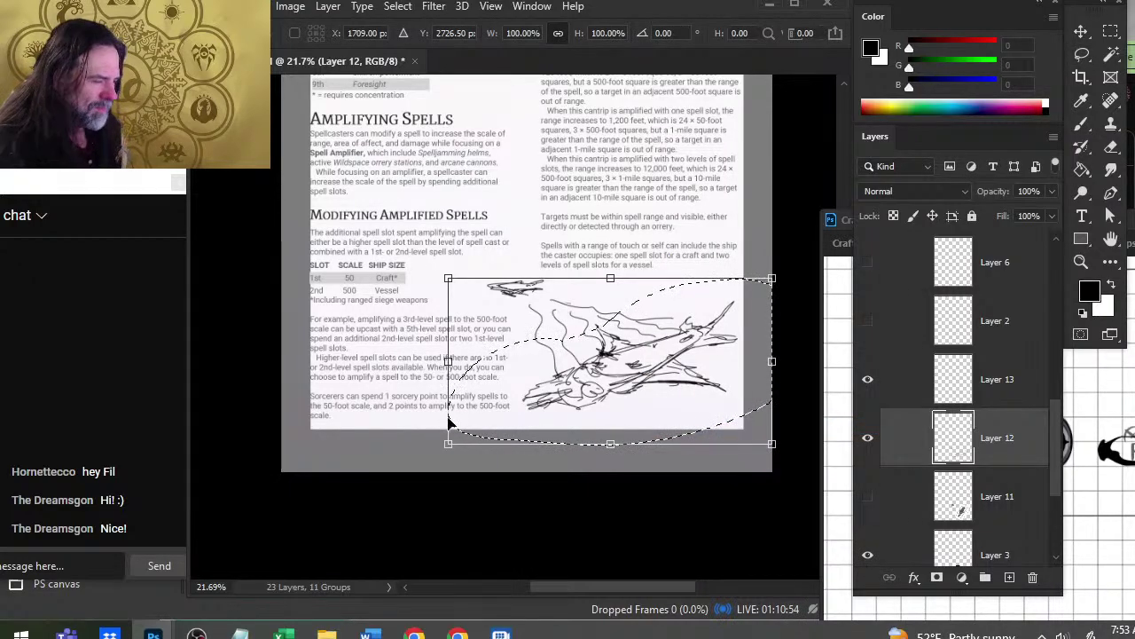
pyautogui.moveTo(448, 444); pyautogui.dragTo(475, 433)
pyautogui.press('Return')
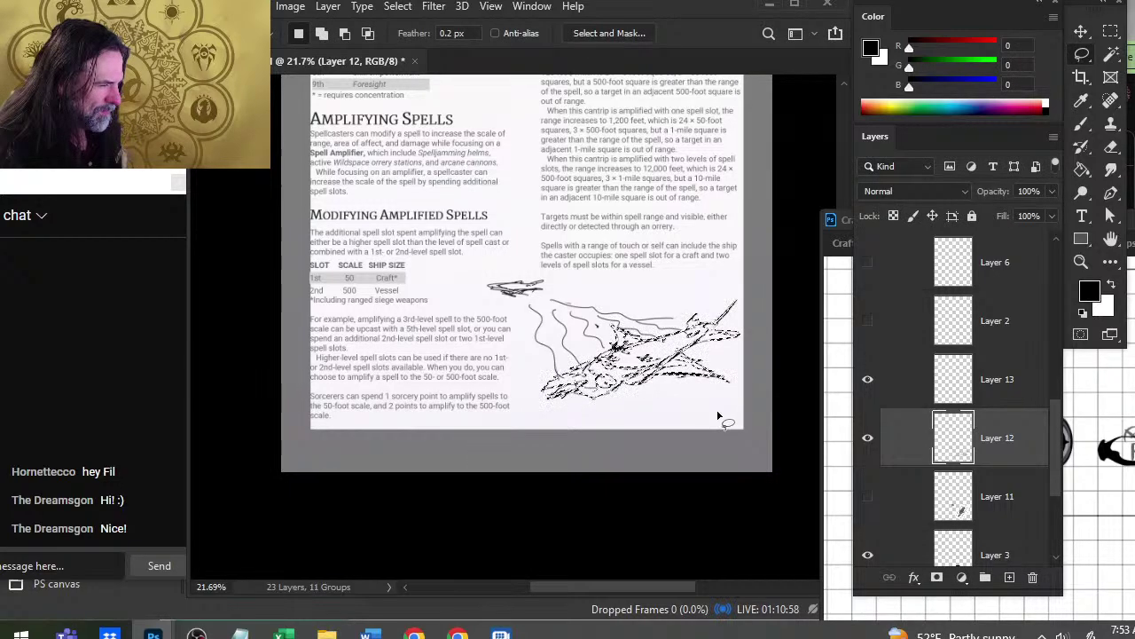
pyautogui.press('v')
pyautogui.moveTo(741, 413); pyautogui.dragTo(739, 403)
# - Bring up the Vessel Tokens document with the lamprey and move its window higher beside the page for reference
pyautogui.hotkey('alt', 'Tab')
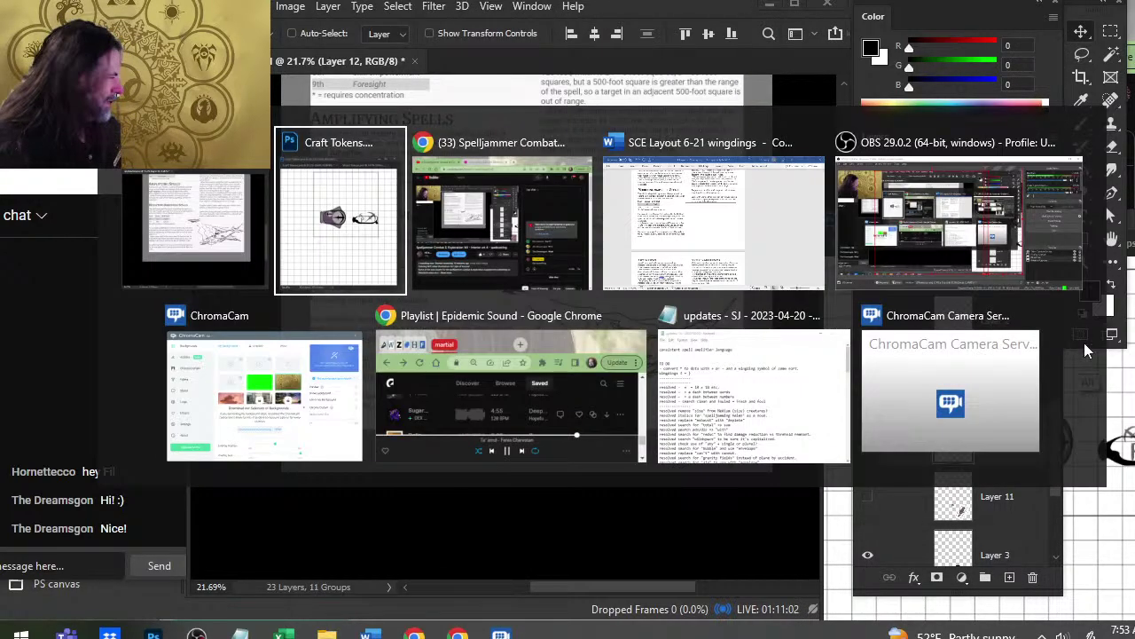
pyautogui.moveTo(1027, 313)
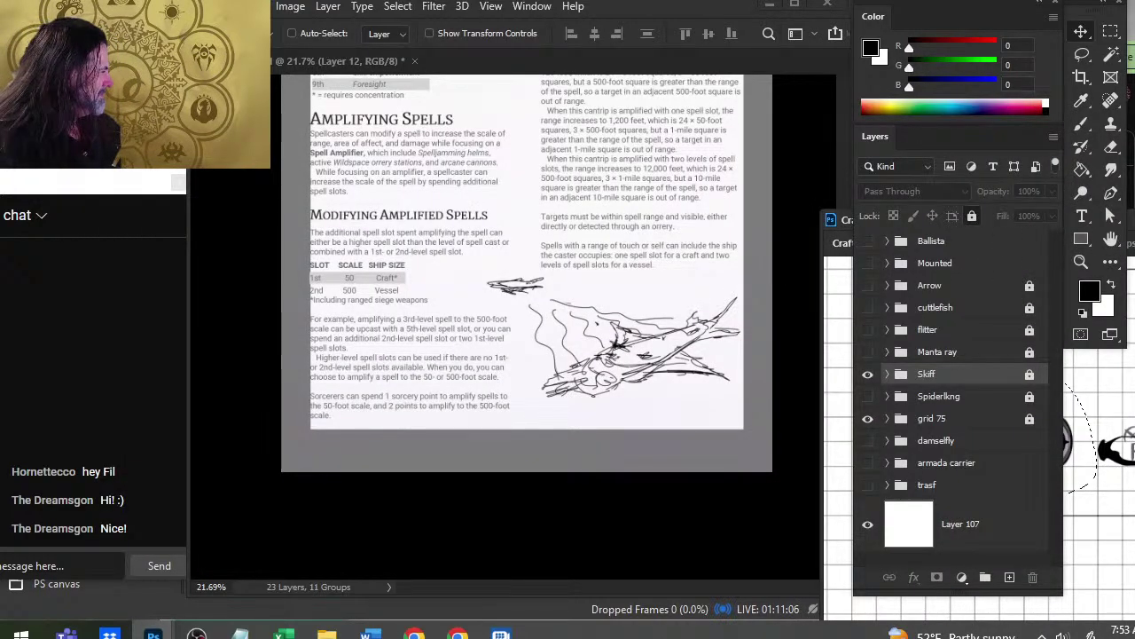
pyautogui.hotkey('ctrl', 'Tab')
pyautogui.moveTo(1127, 219); pyautogui.dragTo(1087, 179)
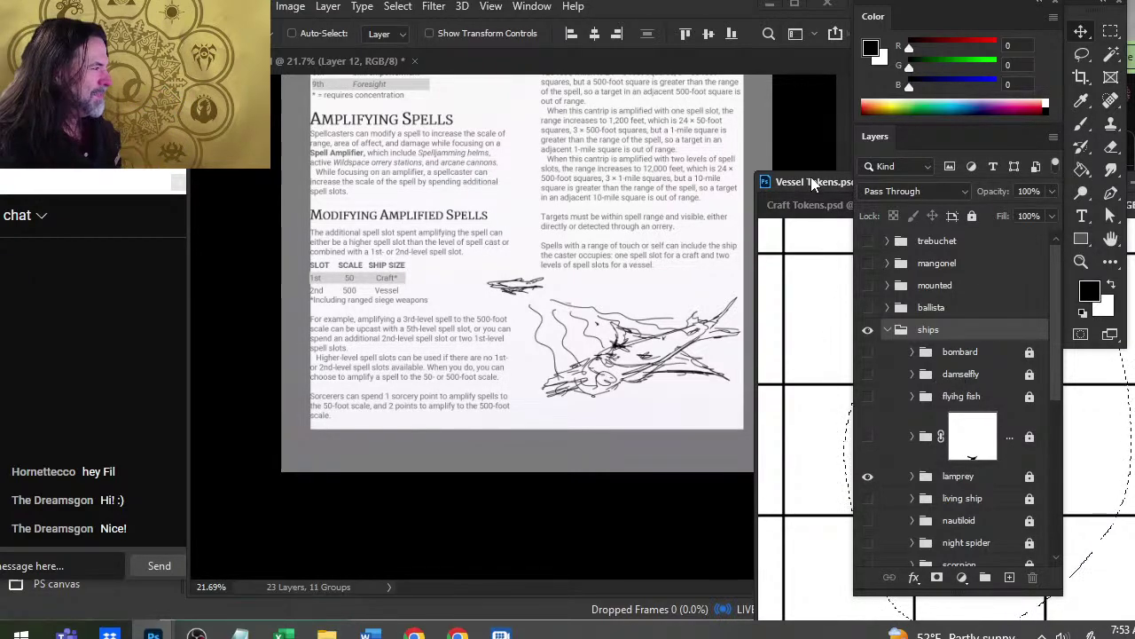
pyautogui.moveTo(810, 182); pyautogui.dragTo(804, 103)
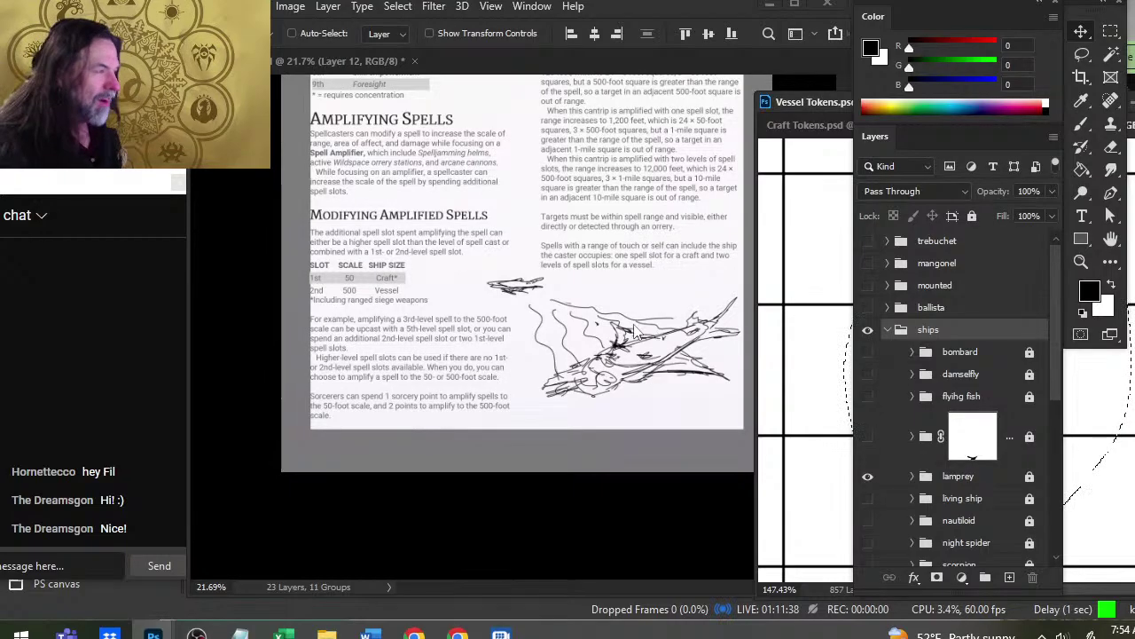
# - Add small detail brush strokes to the hull and tail of the lamprey ship sketch on Layer 12
pyautogui.press('z')
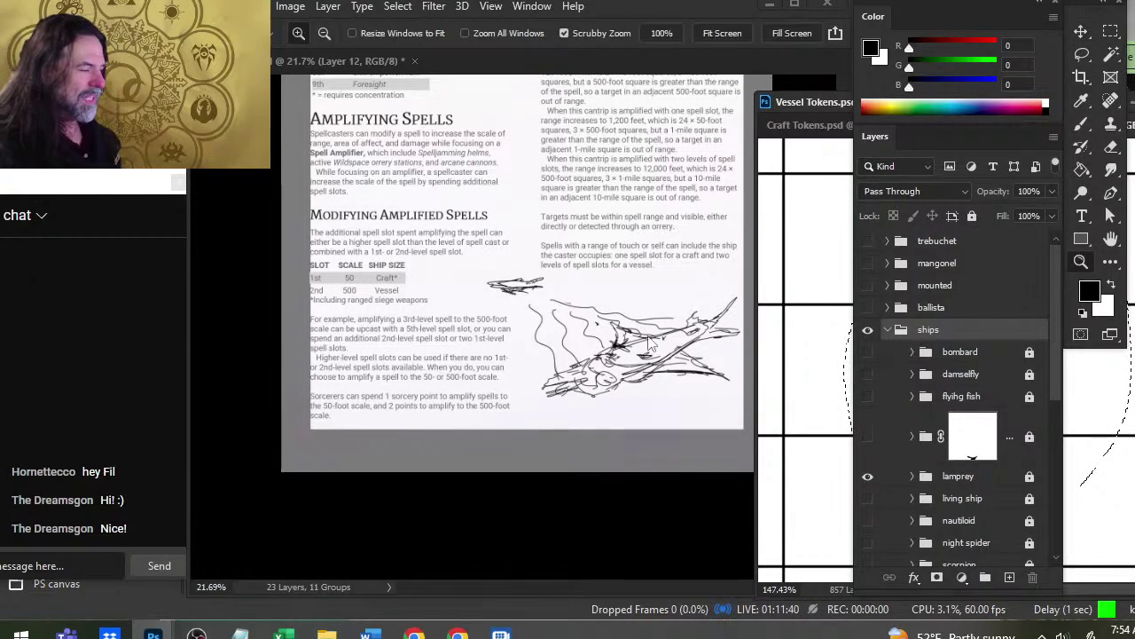
pyautogui.click(682, 349)
pyautogui.moveTo(682, 349); pyautogui.dragTo(573, 347)
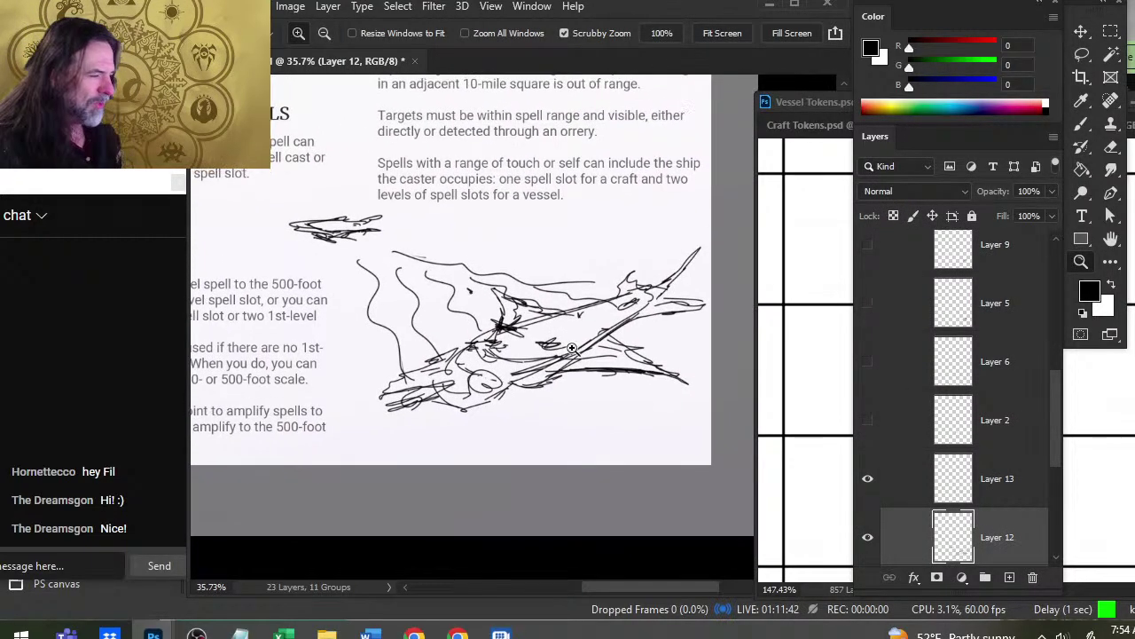
pyautogui.press('b')
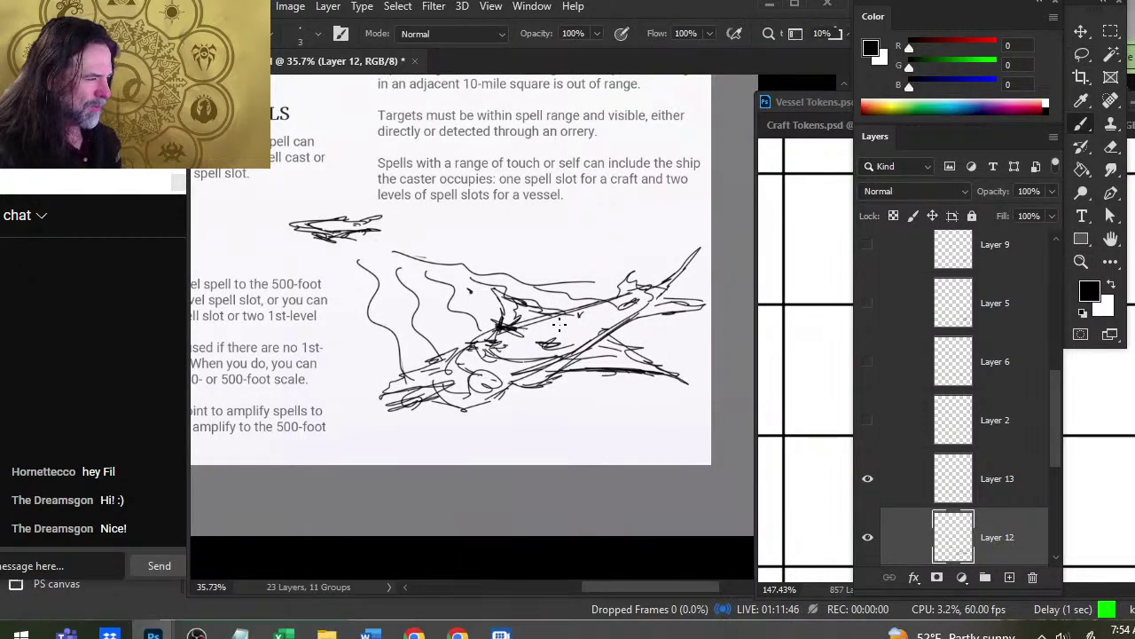
pyautogui.click(867, 536)
pyautogui.click(866, 538)
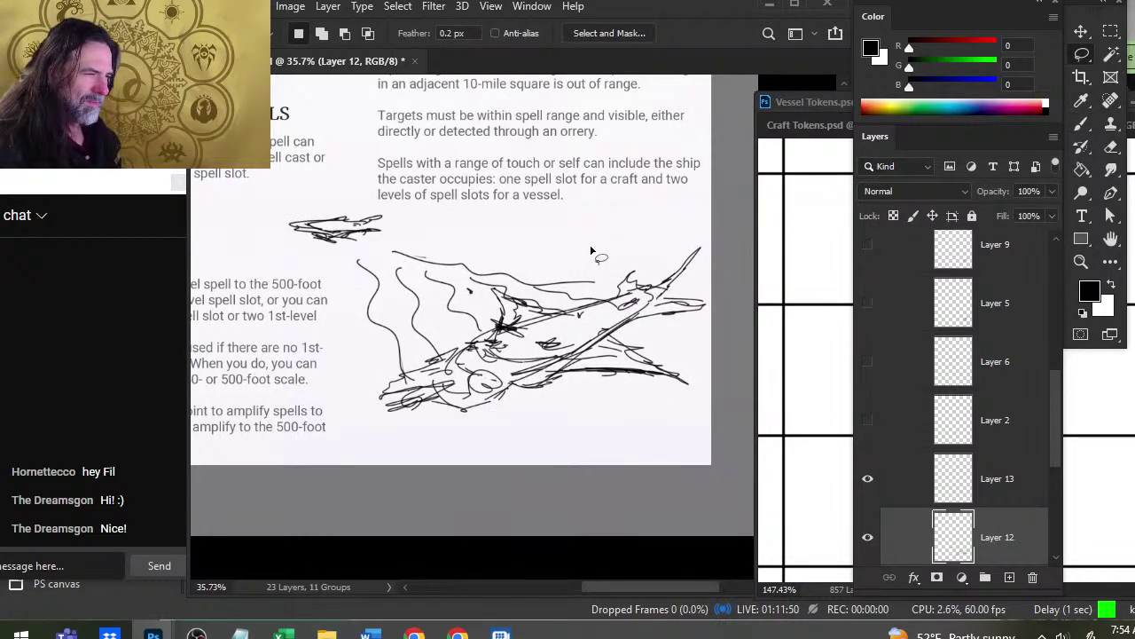
pyautogui.moveTo(564, 228); pyautogui.dragTo(607, 249)
pyautogui.hotkey('ctrl', 'z')
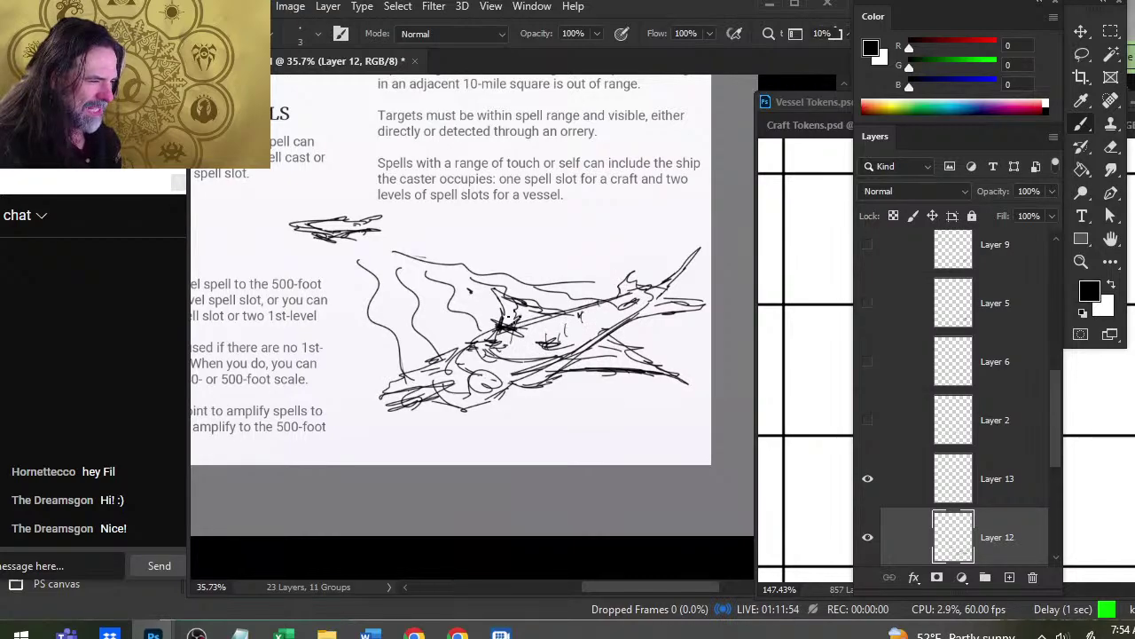
pyautogui.press('e')
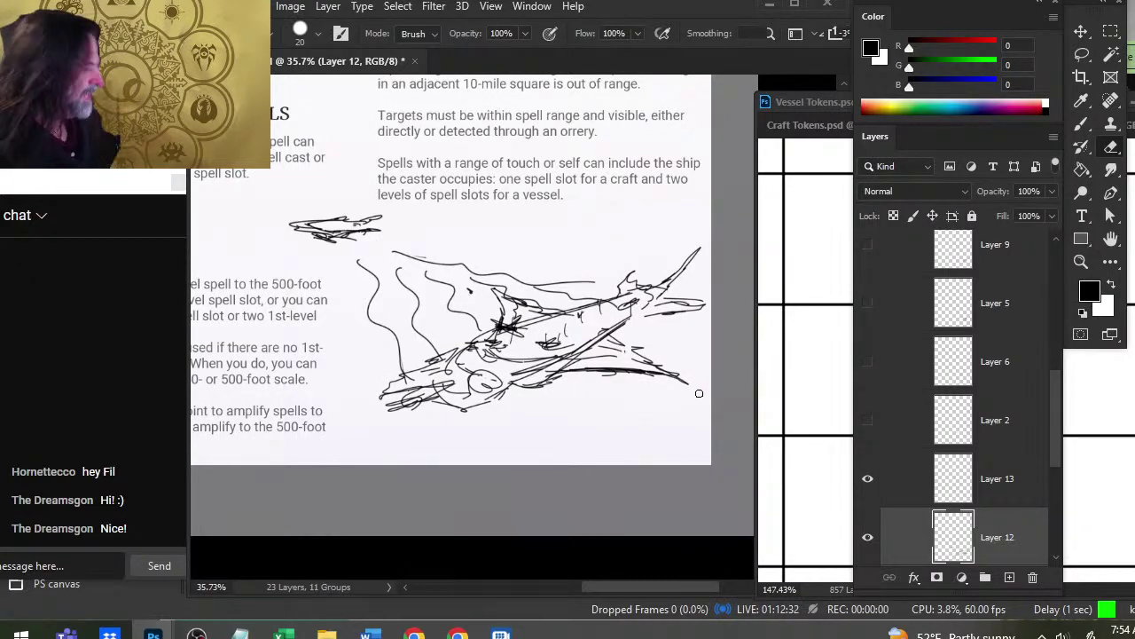
pyautogui.click(1001, 427)
pyautogui.moveTo(1055, 447); pyautogui.dragTo(1068, 378)
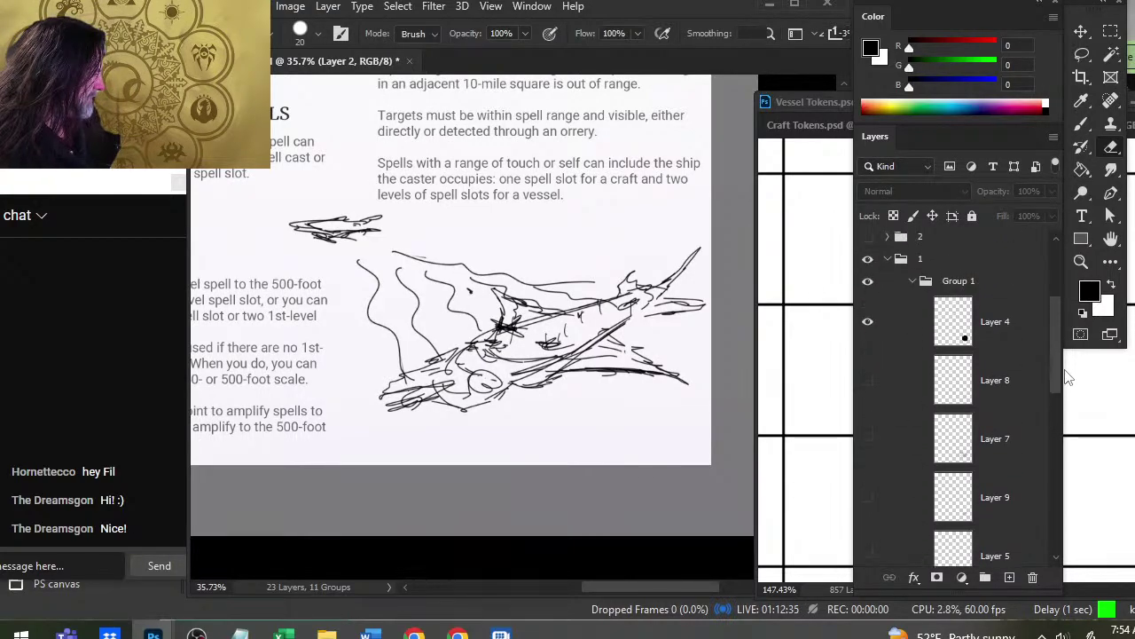
pyautogui.keyDown('shift'); pyautogui.click(974, 380); pyautogui.keyUp('shift')
pyautogui.moveTo(974, 380); pyautogui.dragTo(1036, 345)
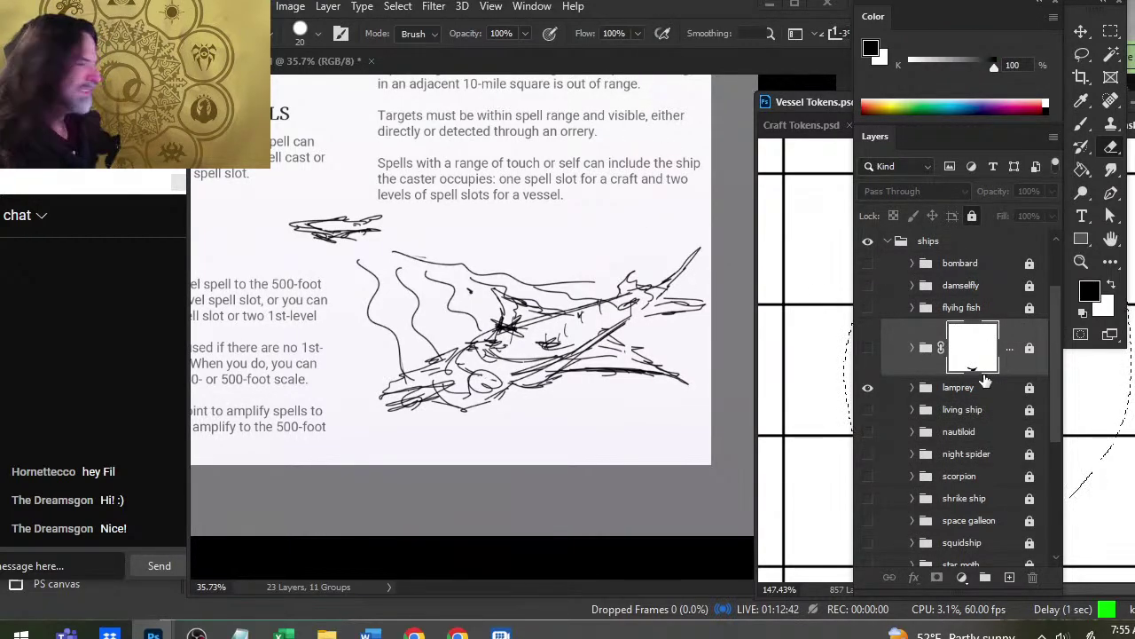
pyautogui.click(321, 62)
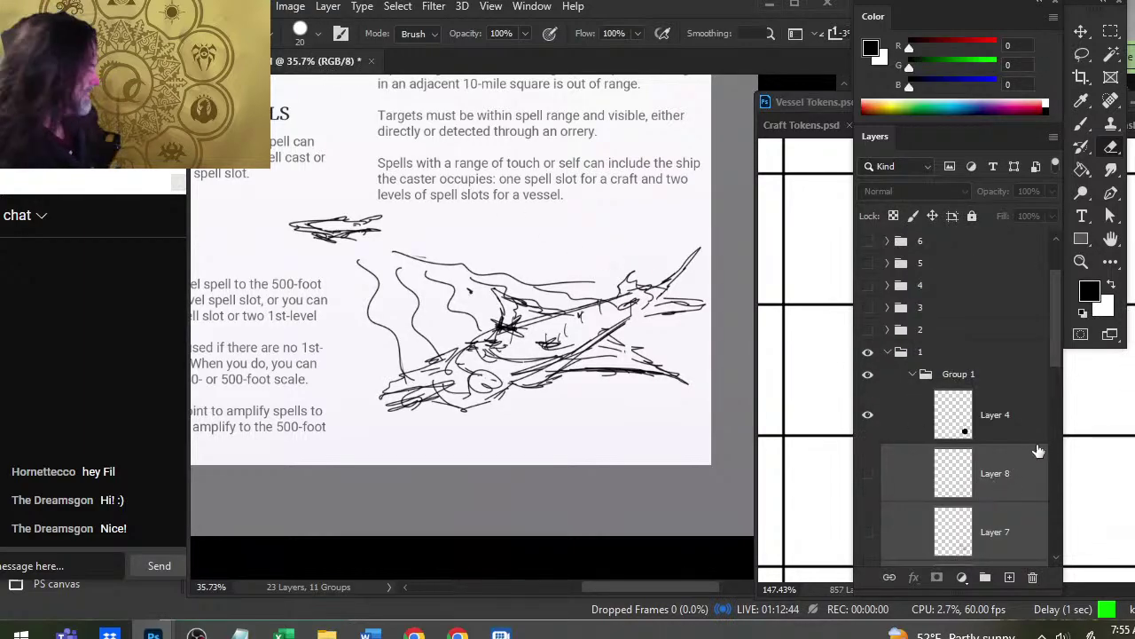
pyautogui.click(864, 427)
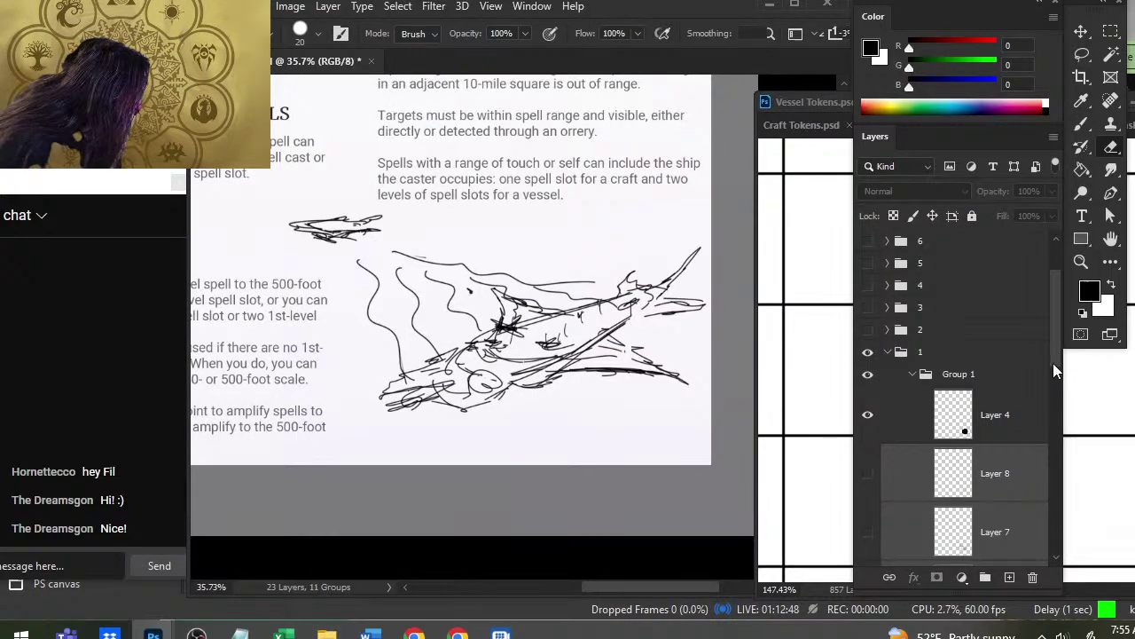
# - Move the circle on Layer 4 left beside the skiff, load its outline as a selection and set the layer's opacity to 100%
pyautogui.press('z')
pyautogui.moveTo(634, 423); pyautogui.dragTo(586, 417)
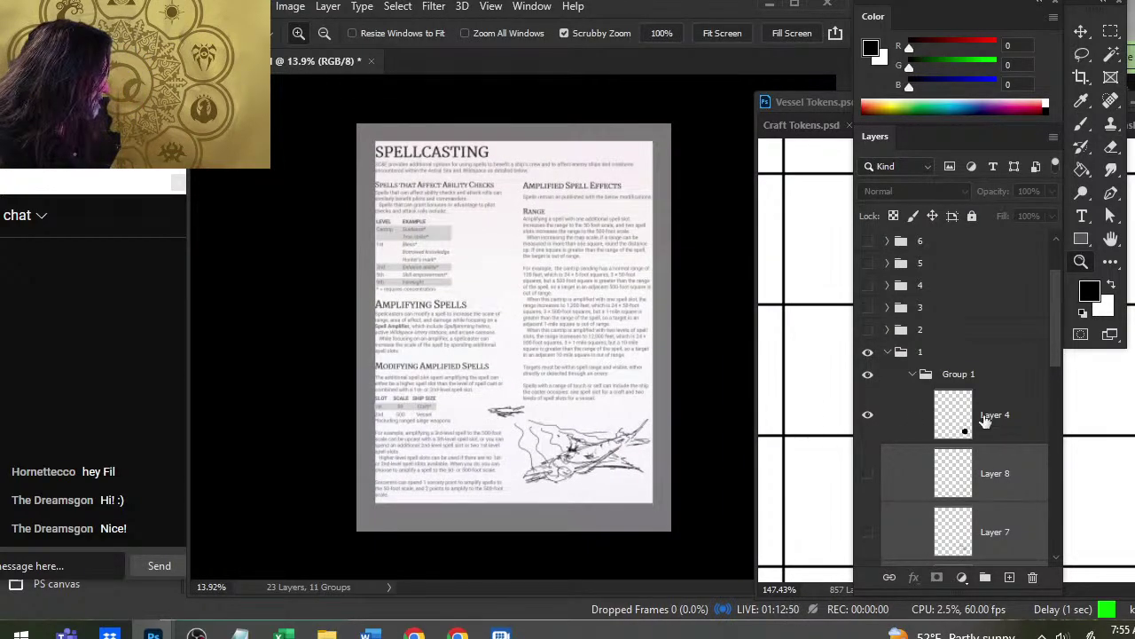
pyautogui.click(869, 422)
pyautogui.click(912, 431)
pyautogui.press('v')
pyautogui.moveTo(621, 421); pyautogui.dragTo(497, 412)
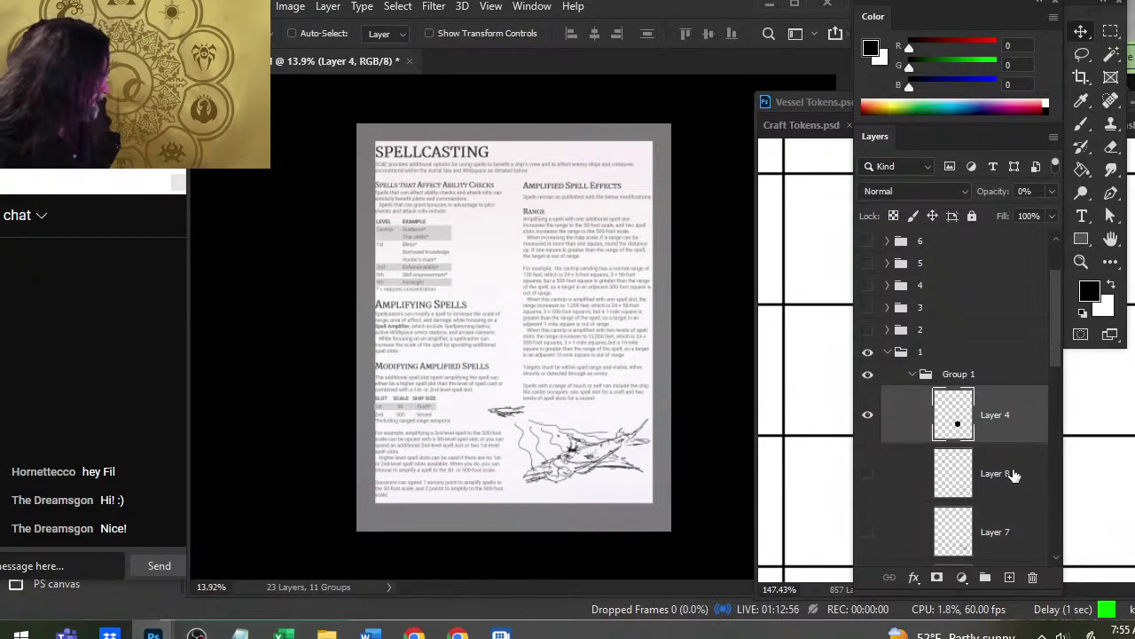
pyautogui.keyDown('ctrl'); pyautogui.click(954, 417); pyautogui.keyUp('ctrl')
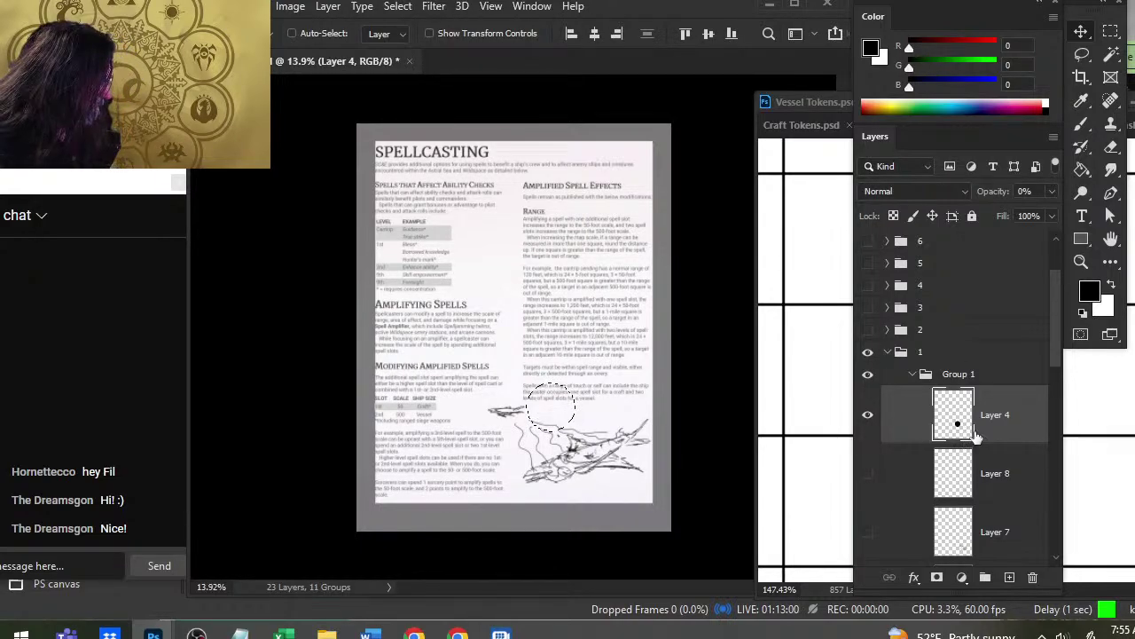
pyautogui.click(1052, 191)
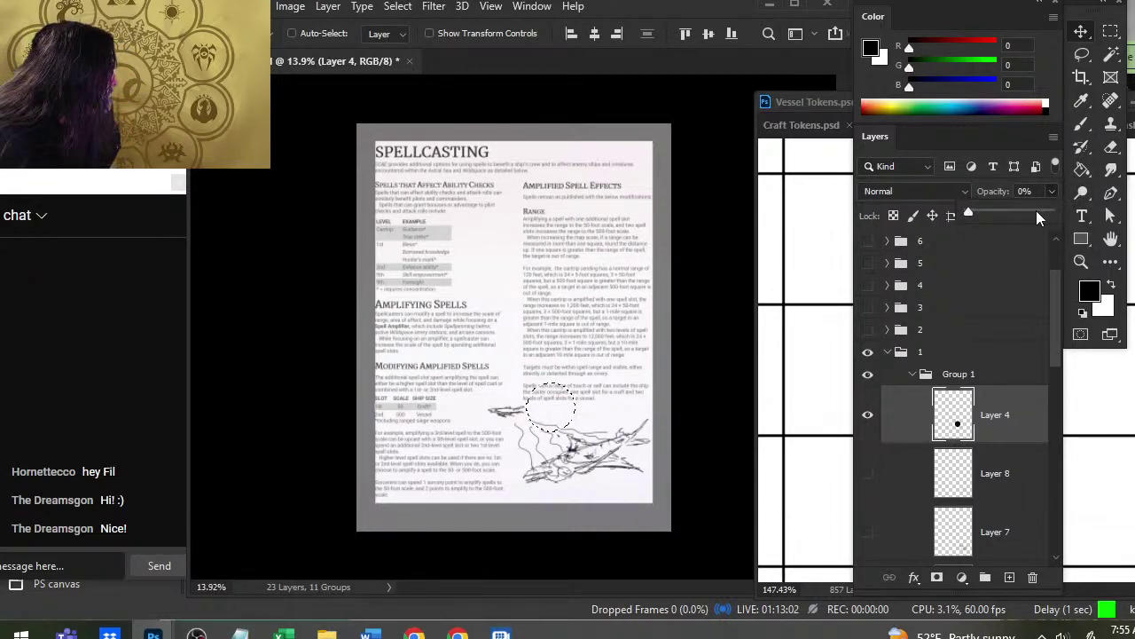
pyautogui.moveTo(961, 218); pyautogui.dragTo(1108, 238)
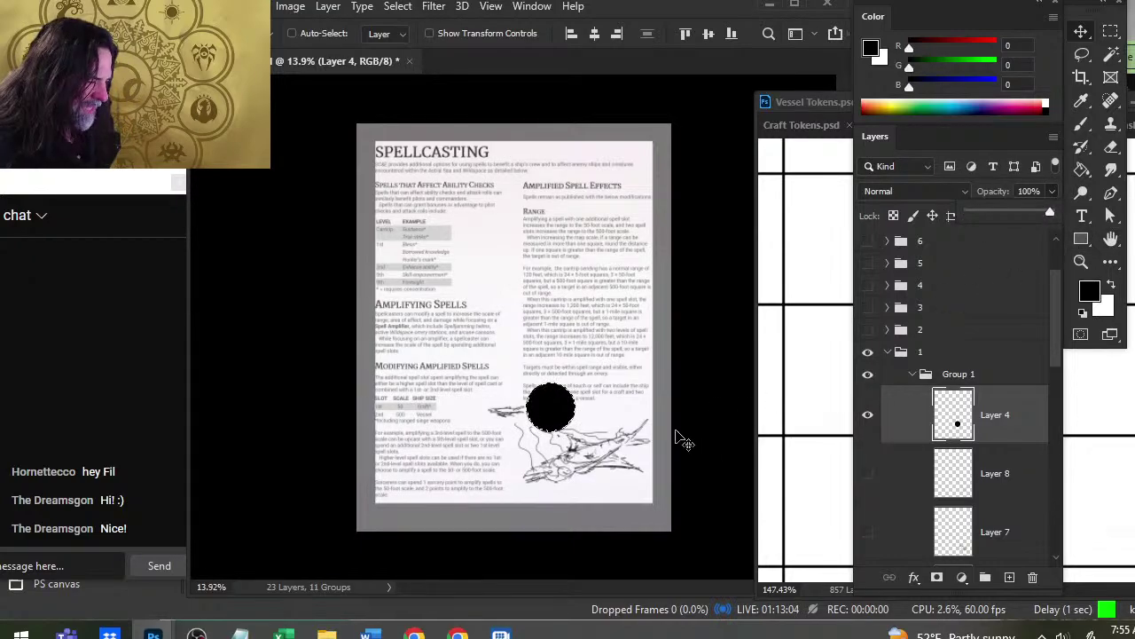
# - Clear the circle's outline selection and select Layers 4 down through 2 together with Layer 11 and Layer 3
pyautogui.click(1011, 431)
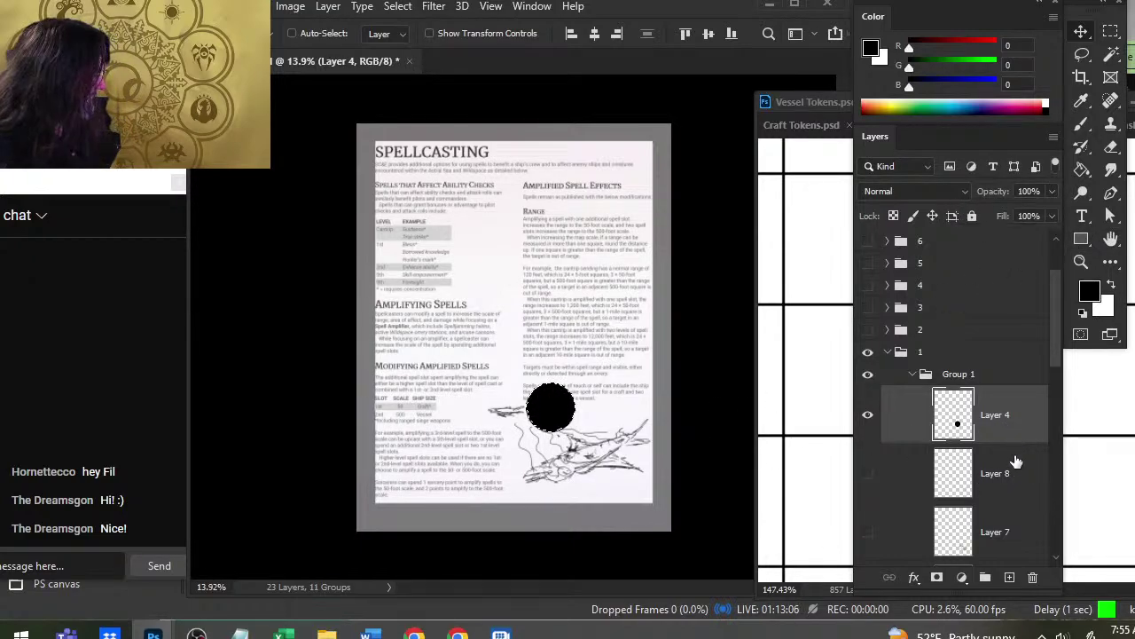
pyautogui.click(999, 472)
pyautogui.moveTo(1060, 355); pyautogui.dragTo(1031, 498)
pyautogui.scroll(5, 1031, 497)
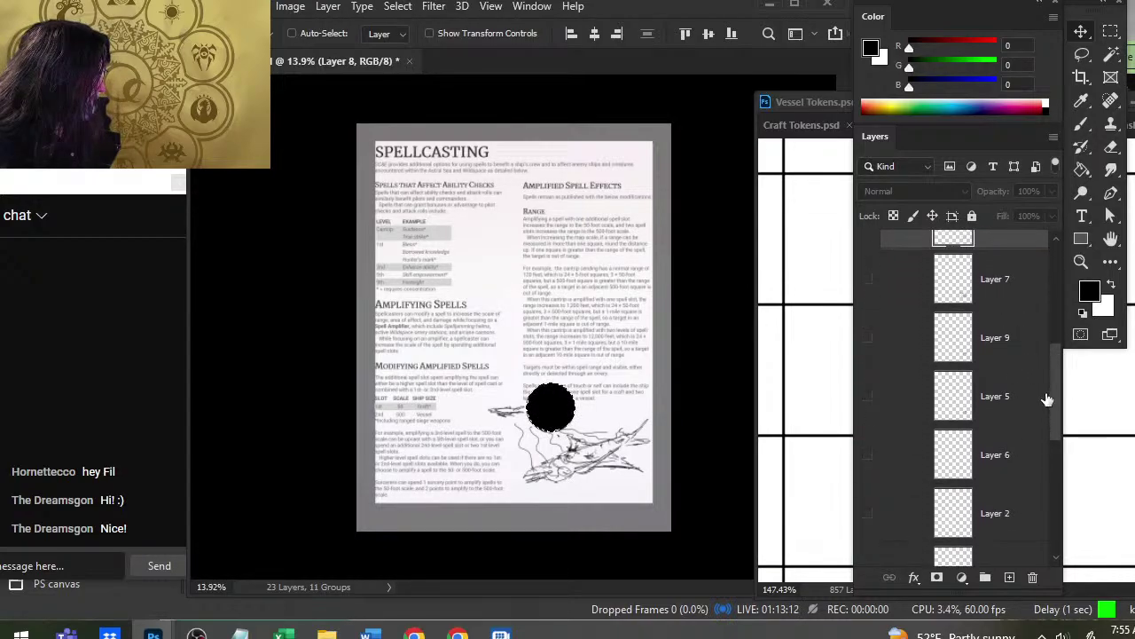
pyautogui.scroll(2, 1042, 364)
pyautogui.hotkey('alt', ']')
pyautogui.scroll(-4, 1053, 357)
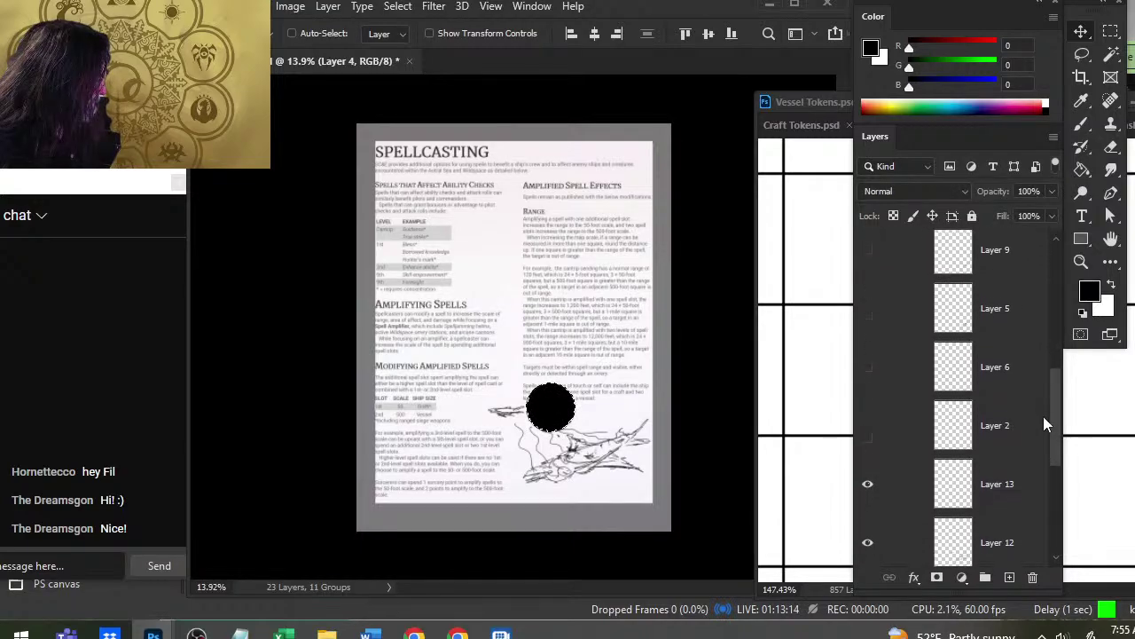
pyautogui.keyDown('shift'); pyautogui.click(1020, 381); pyautogui.keyUp('shift')
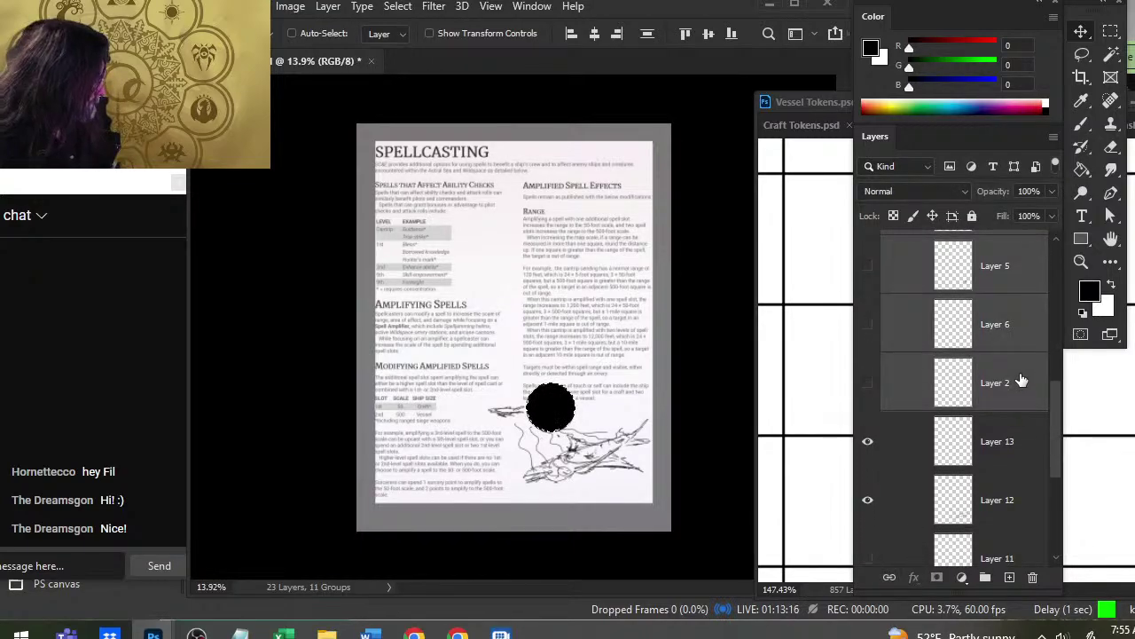
pyautogui.press('l')
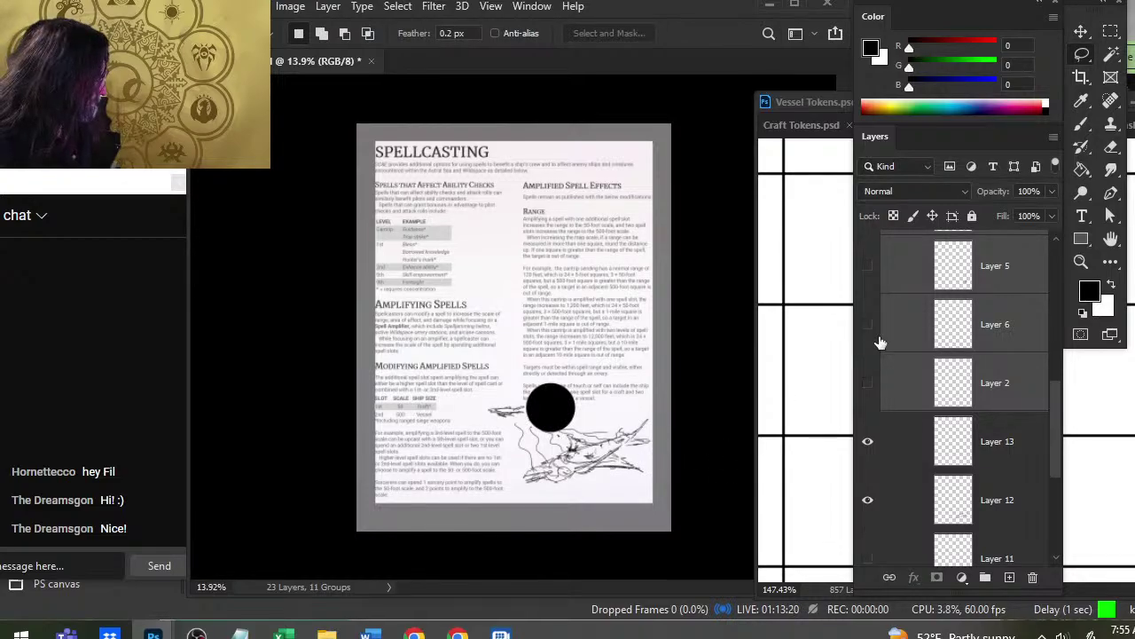
pyautogui.moveTo(1052, 406); pyautogui.dragTo(1051, 468)
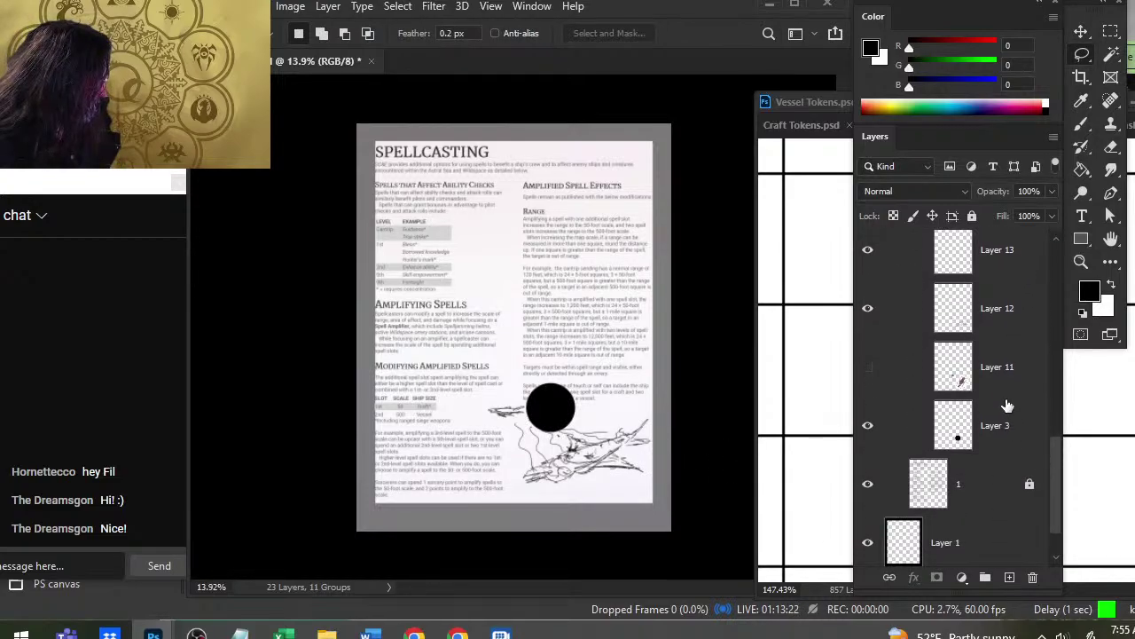
pyautogui.keyDown('ctrl'); pyautogui.click(1003, 386); pyautogui.keyUp('ctrl')
pyautogui.keyDown('ctrl'); pyautogui.click(1000, 435); pyautogui.keyUp('ctrl')
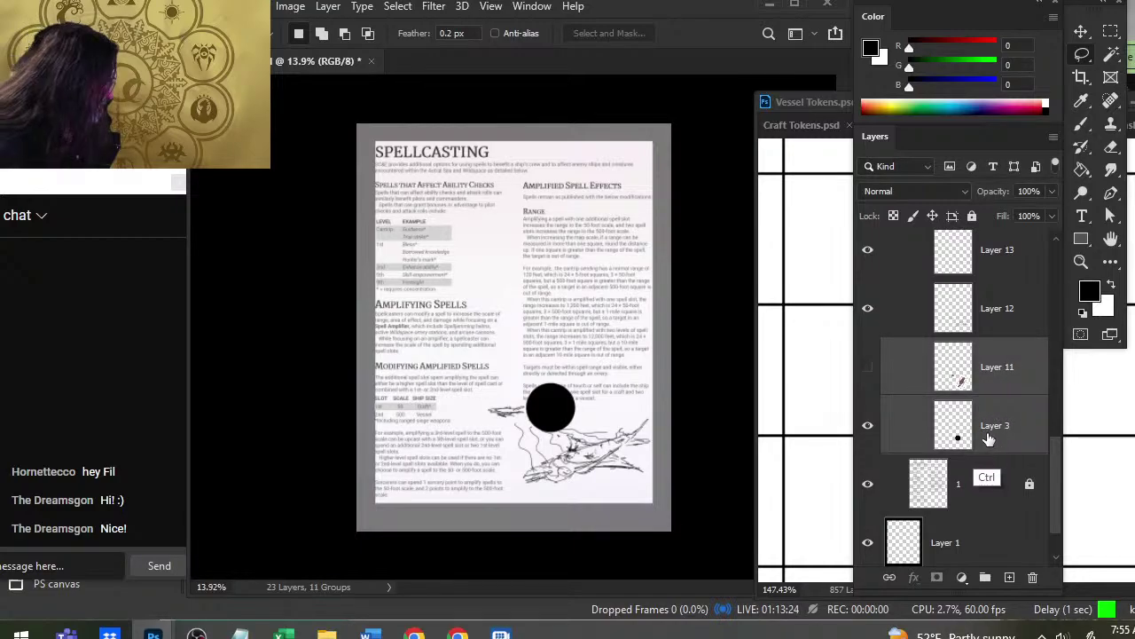
# - Group the selected layers, place the group below Layer 12 and rename it tasdfh
pyautogui.hotkey('ctrl', 'g')
pyautogui.moveTo(990, 268); pyautogui.dragTo(967, 385)
pyautogui.doubleClick(981, 380)
pyautogui.write('tasdf')
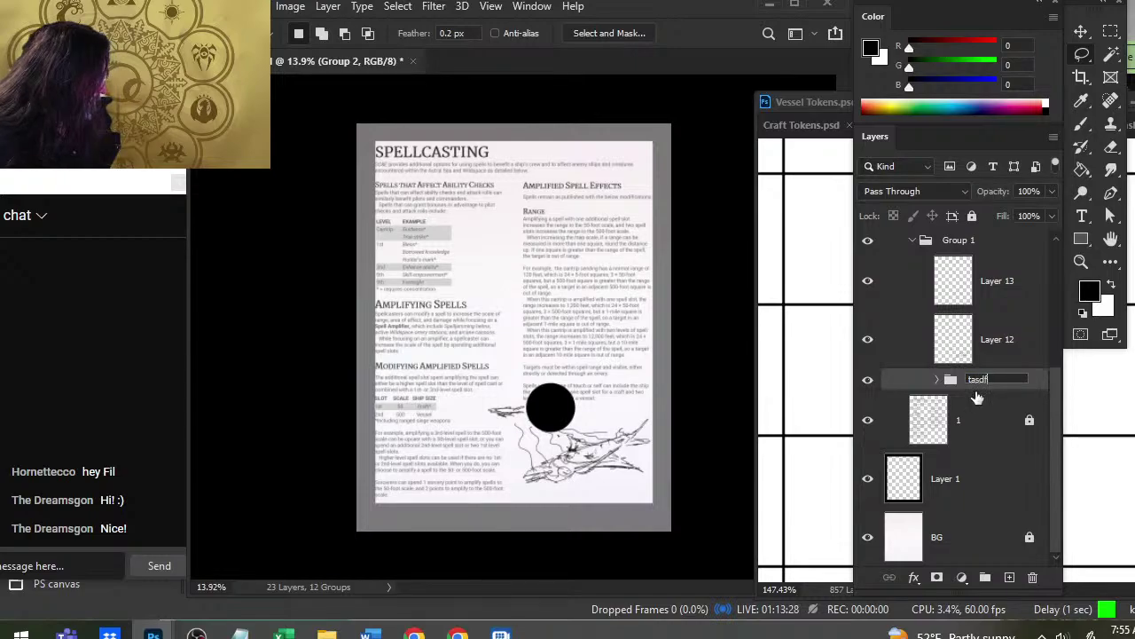
pyautogui.write('h')
pyautogui.press('Return')
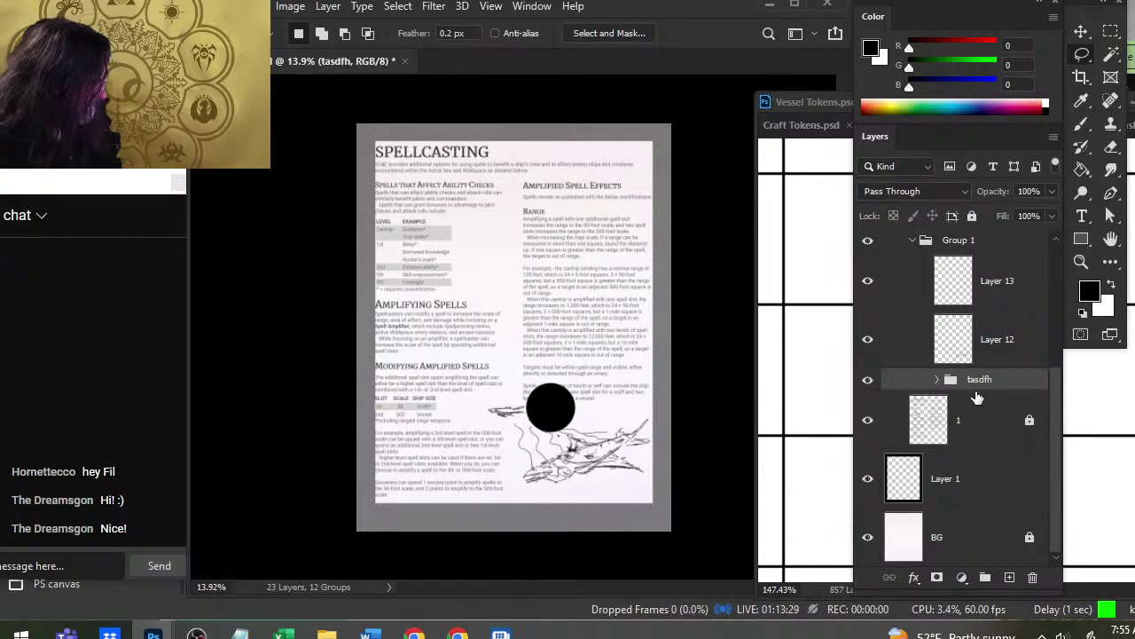
# - Hide the tasdfh group inside Group 1 and collapse the page 1 folder
pyautogui.click(915, 241)
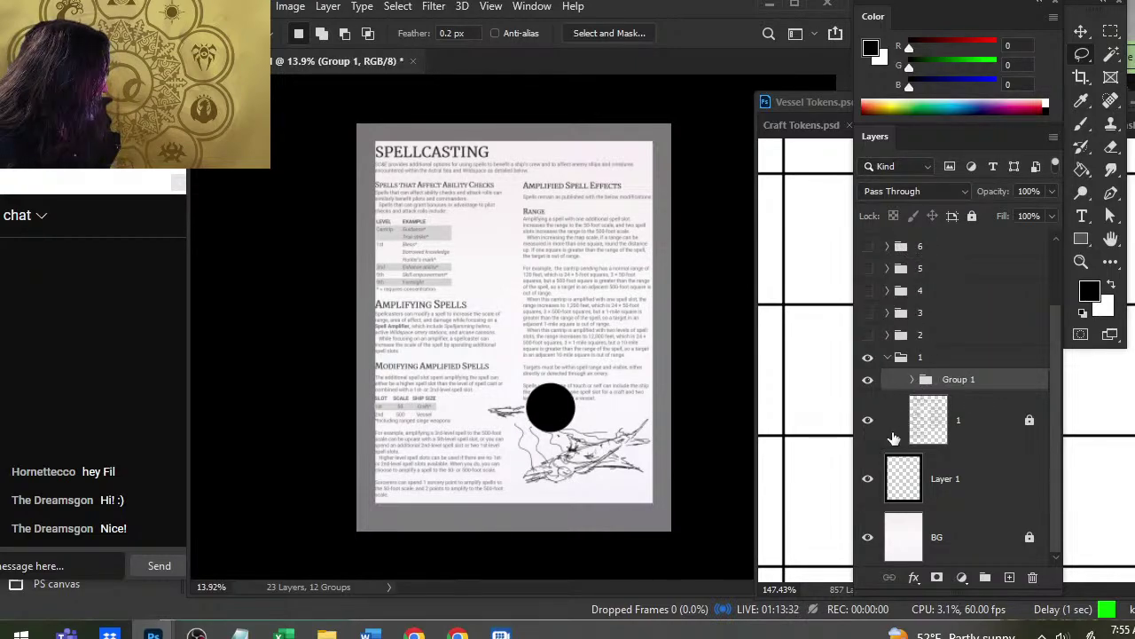
pyautogui.click(889, 358)
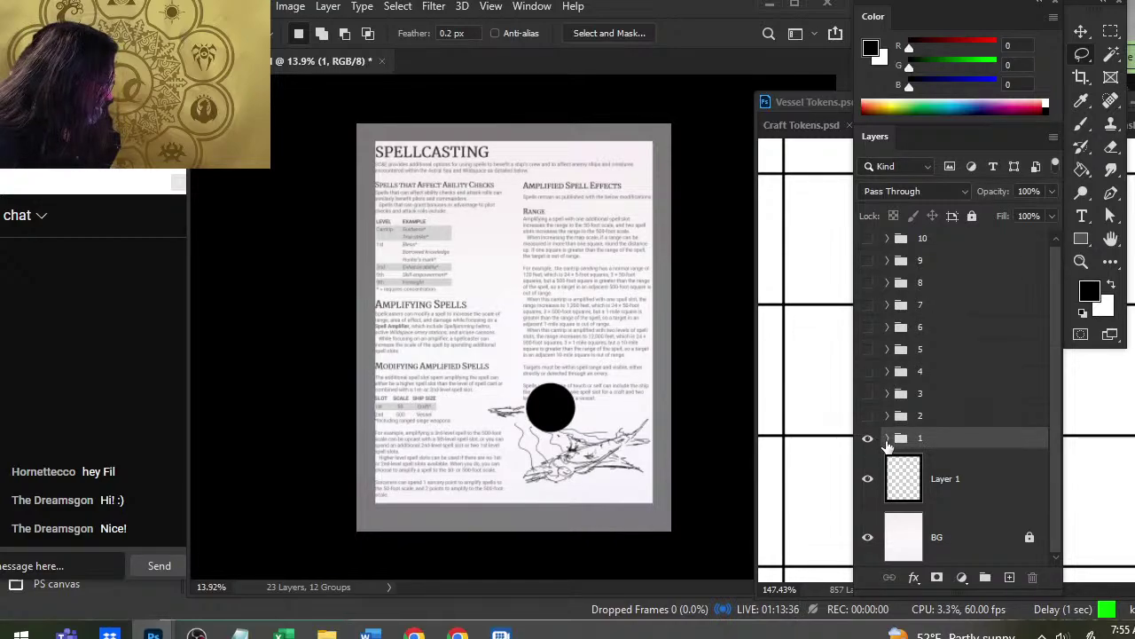
pyautogui.click(888, 438)
pyautogui.click(869, 460)
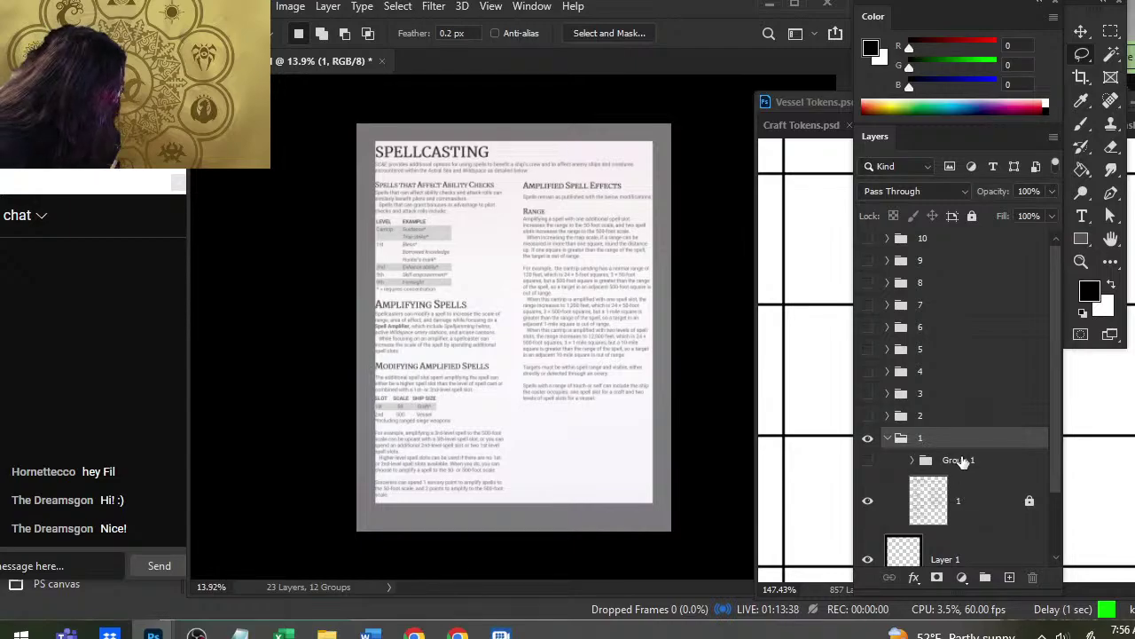
pyautogui.click(869, 461)
pyautogui.click(913, 459)
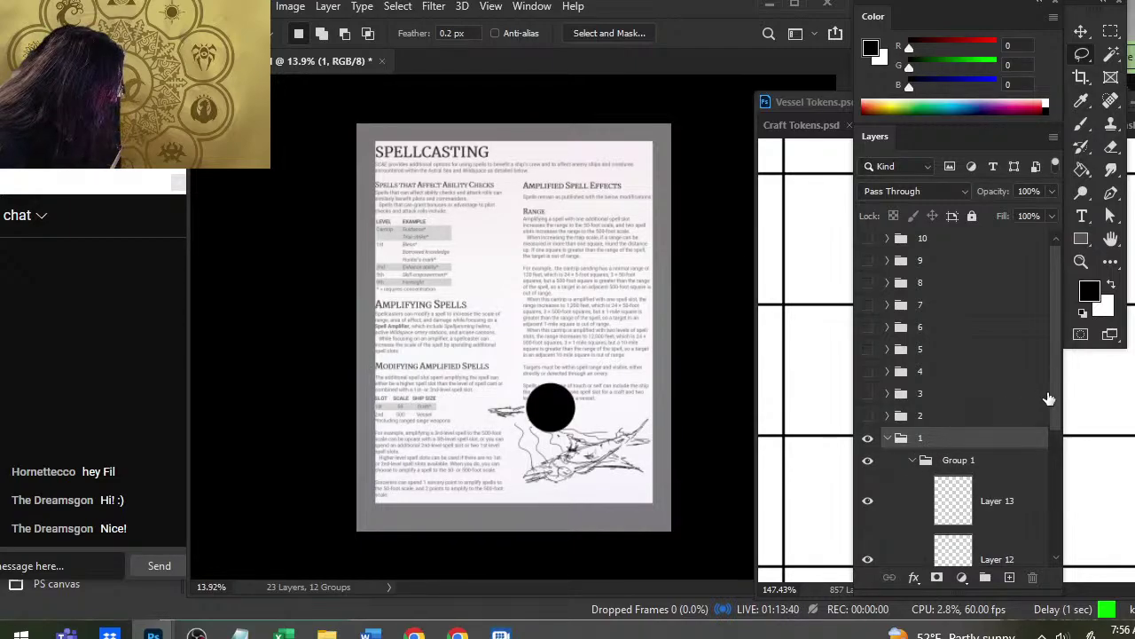
pyautogui.moveTo(1058, 407); pyautogui.dragTo(1049, 432)
pyautogui.click(868, 453)
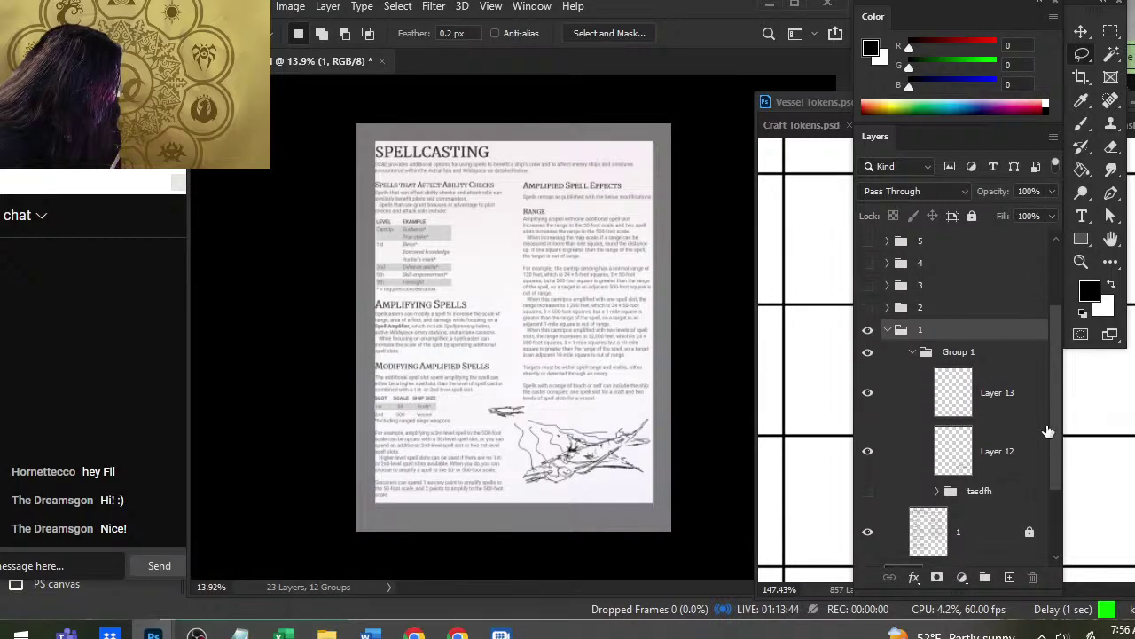
pyautogui.click(919, 353)
pyautogui.click(887, 356)
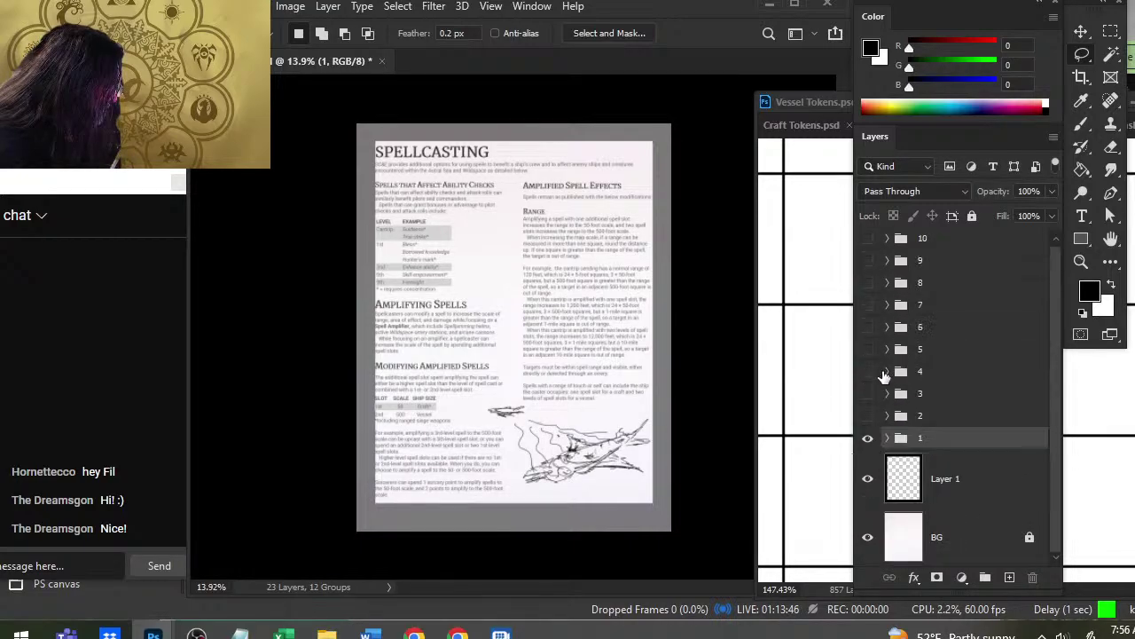
# - Hide the page 1 folder, then show and expand the page 2 folder
pyautogui.click(867, 438)
pyautogui.hotkey('alt', ']')
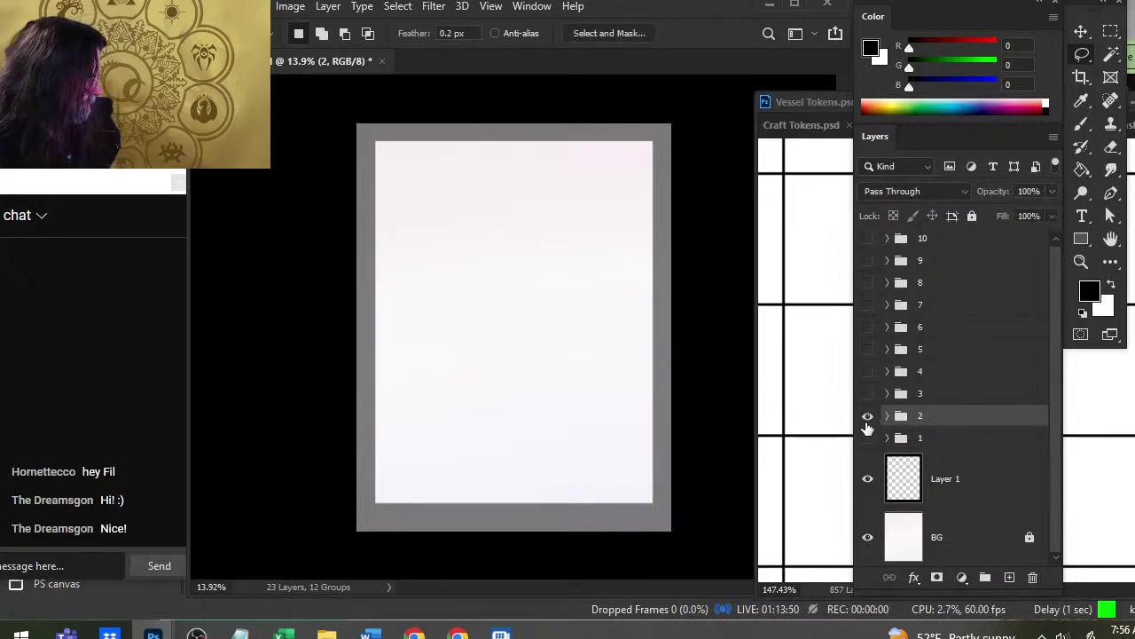
pyautogui.click(868, 415)
pyautogui.click(887, 415)
# - Add a new layer in its own group above the page 2 text layer and lock the text layer
pyautogui.click(976, 466)
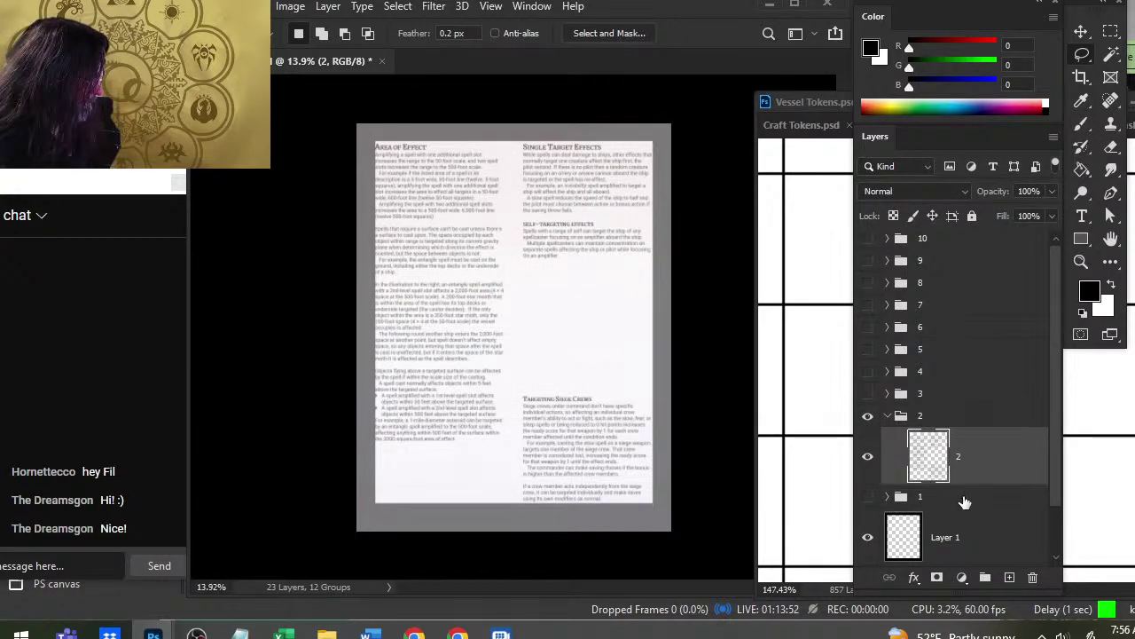
pyautogui.click(1010, 577)
pyautogui.hotkey('ctrl', 'g')
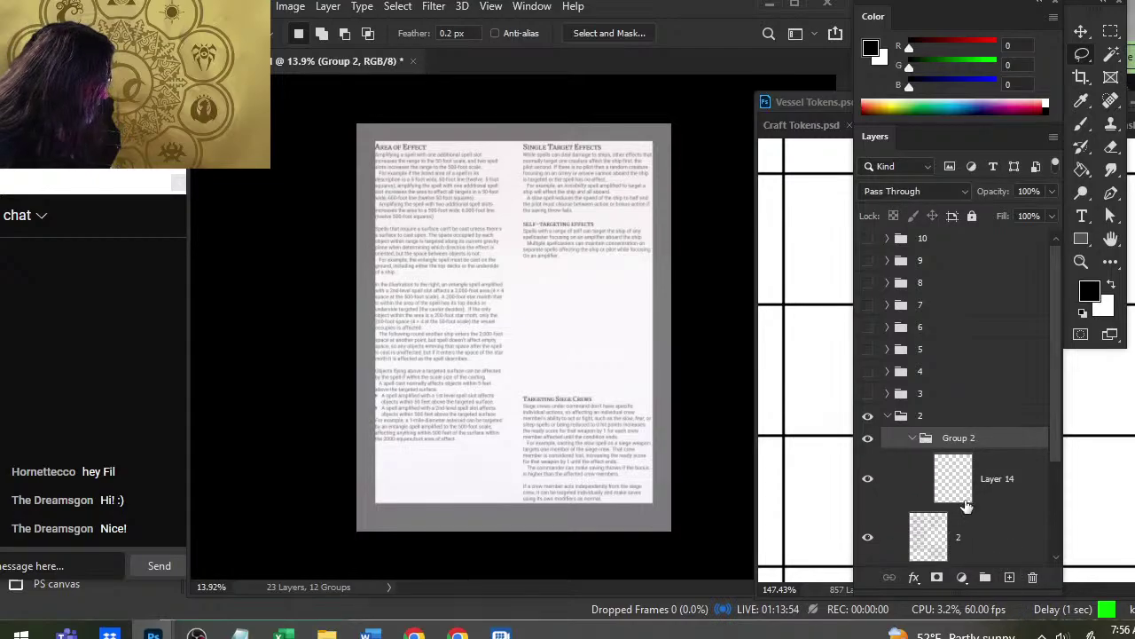
pyautogui.click(983, 539)
pyautogui.click(971, 216)
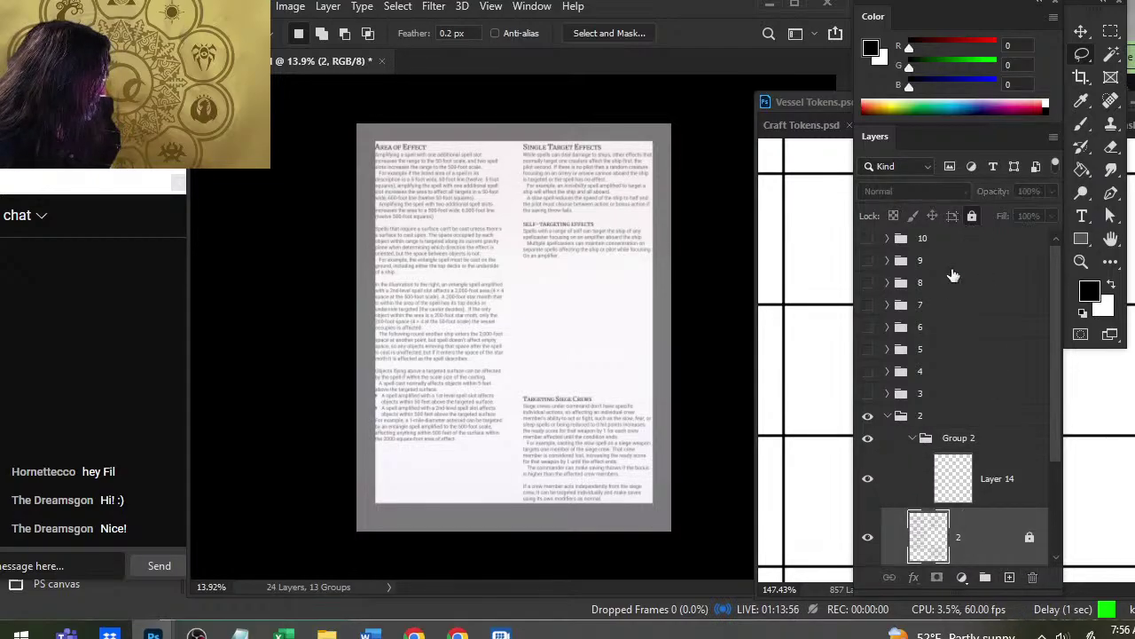
# - Read through the page 2 text on area of effect, surface-targeting spells and the entangle example, and inspect the blank illustration space
pyautogui.press('z')
pyautogui.moveTo(486, 266); pyautogui.dragTo(452, 294)
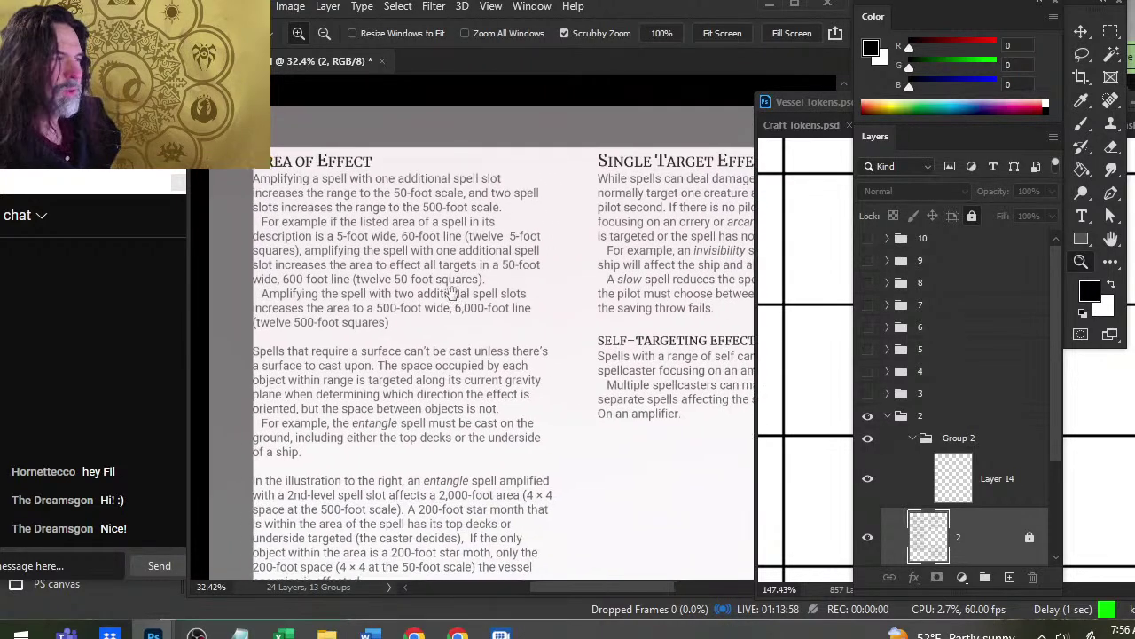
pyautogui.click(793, 101)
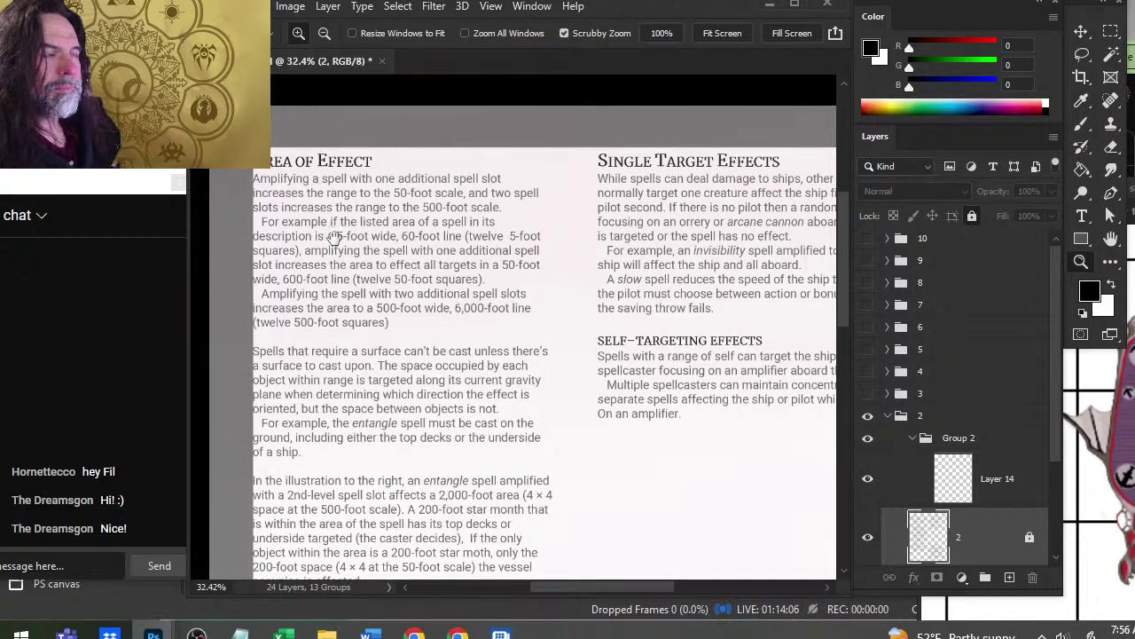
pyautogui.moveTo(330, 236); pyautogui.dragTo(404, 266)
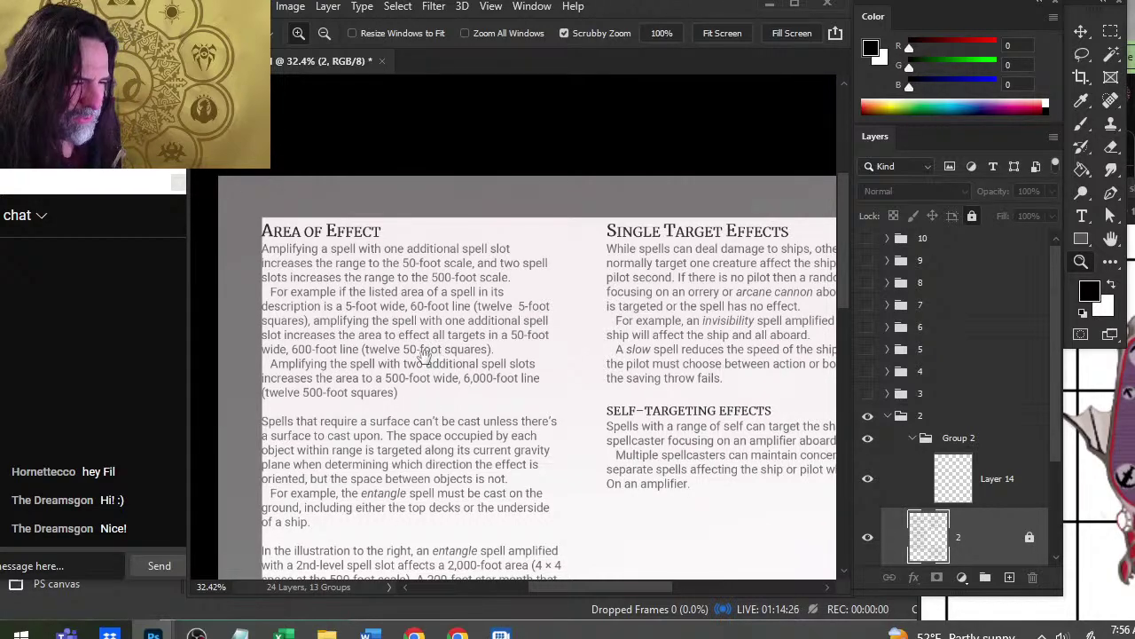
pyautogui.moveTo(484, 410); pyautogui.dragTo(503, 340)
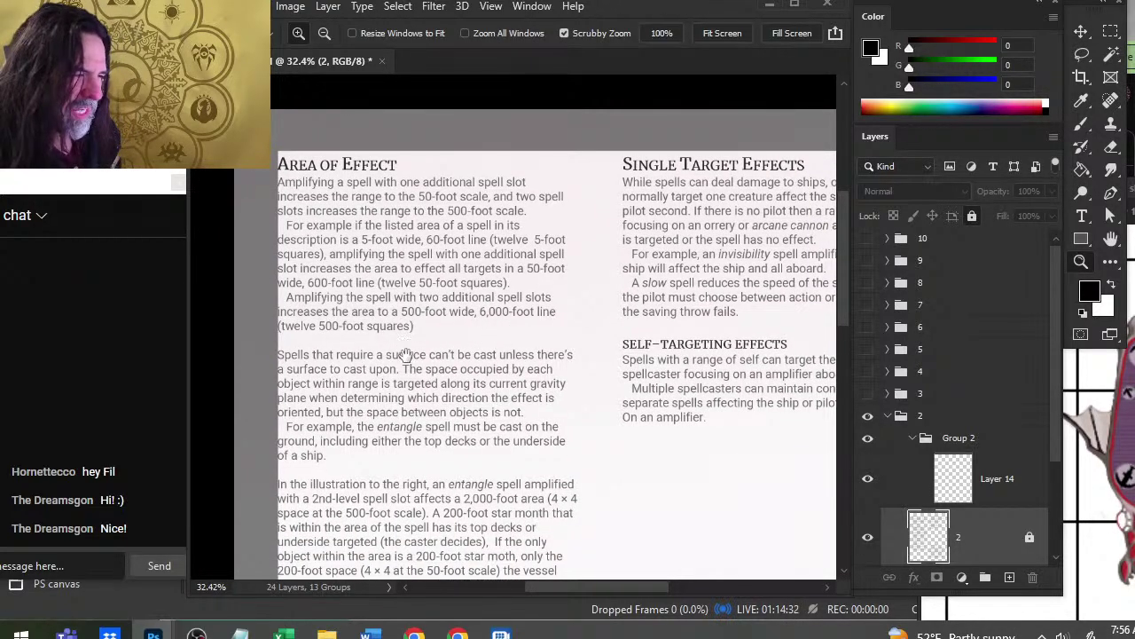
pyautogui.moveTo(476, 413); pyautogui.dragTo(493, 284)
pyautogui.moveTo(541, 405); pyautogui.dragTo(476, 361)
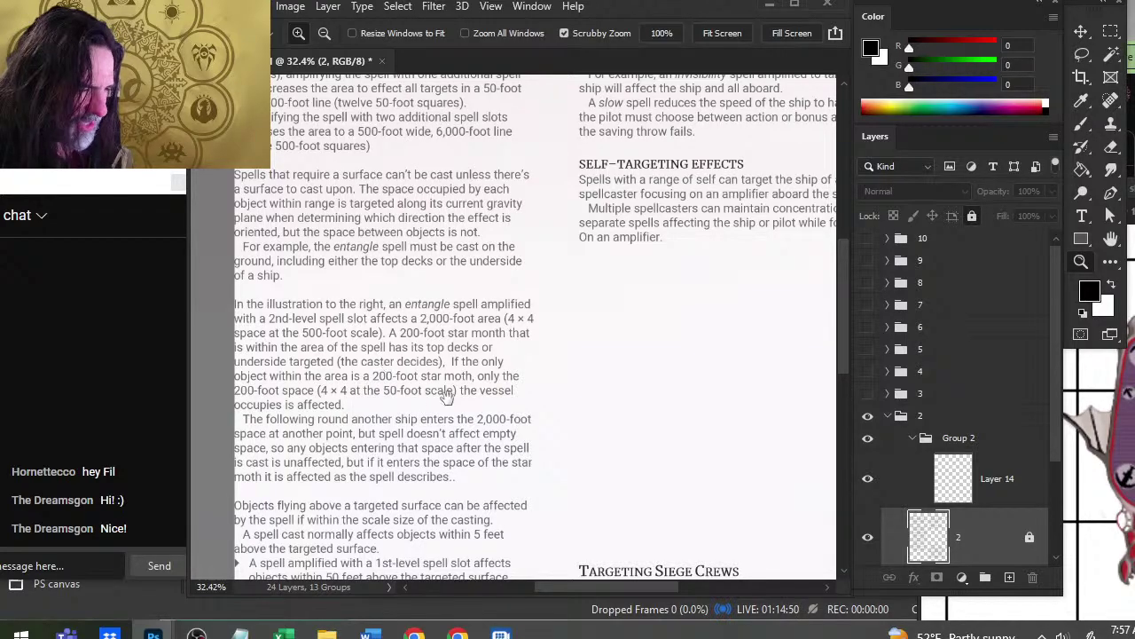
pyautogui.moveTo(441, 421); pyautogui.dragTo(471, 411)
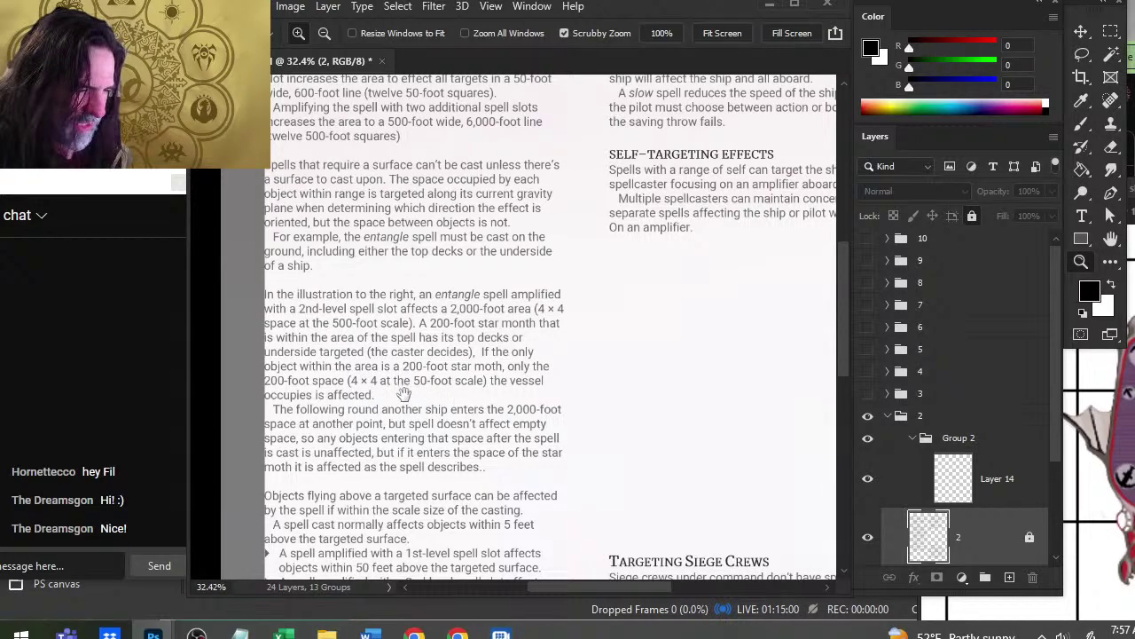
pyautogui.moveTo(432, 423); pyautogui.dragTo(441, 367)
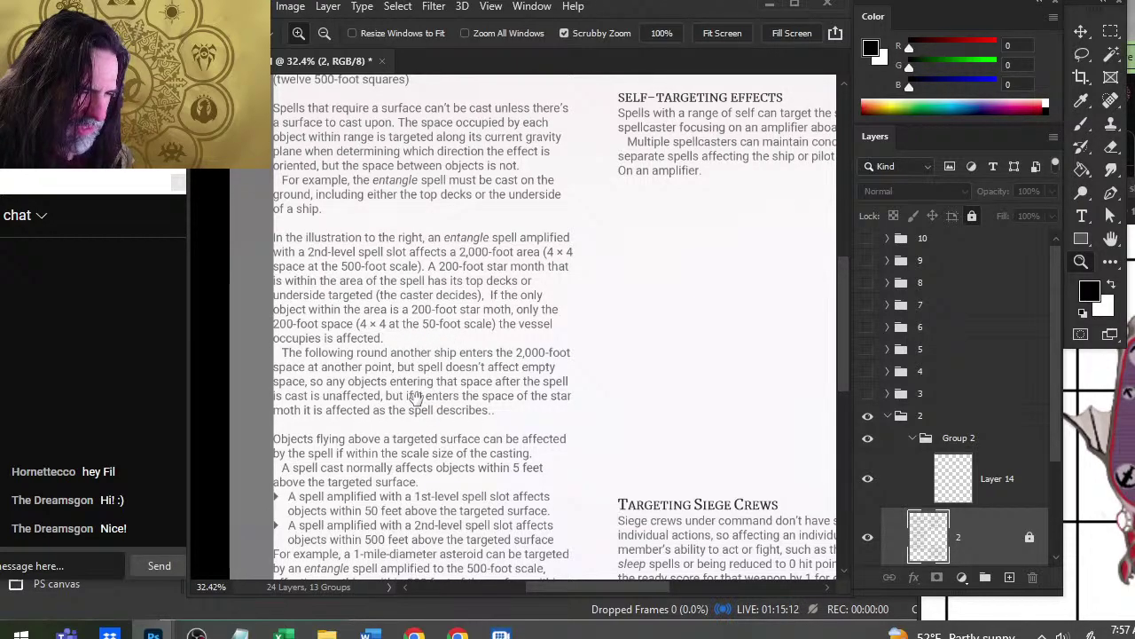
pyautogui.moveTo(452, 412); pyautogui.dragTo(456, 377)
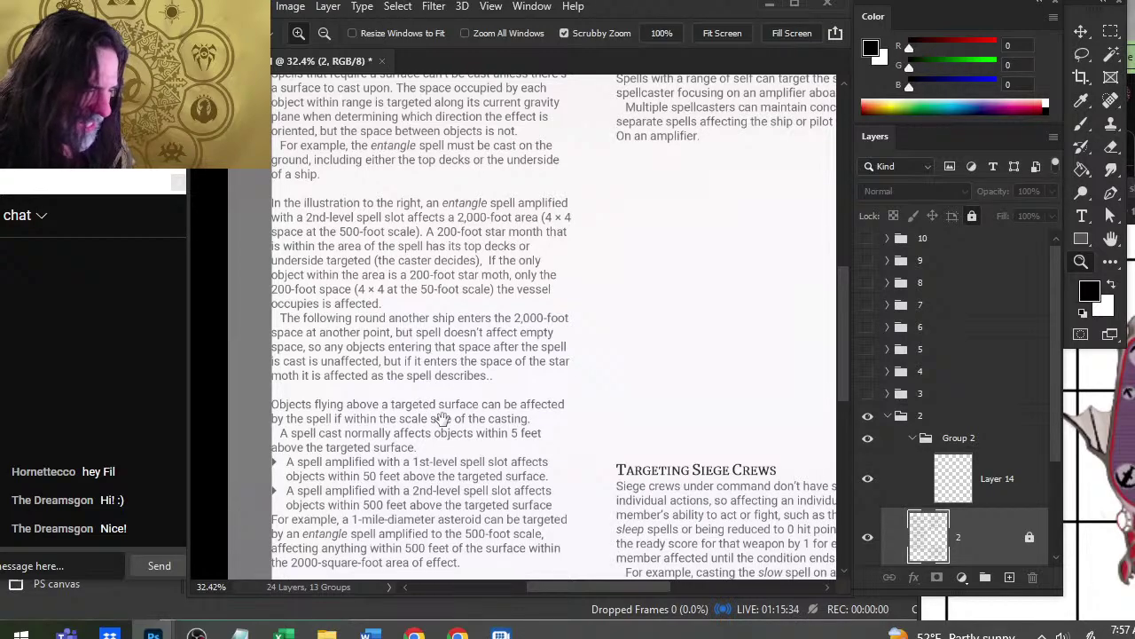
pyautogui.moveTo(606, 470); pyautogui.dragTo(608, 407)
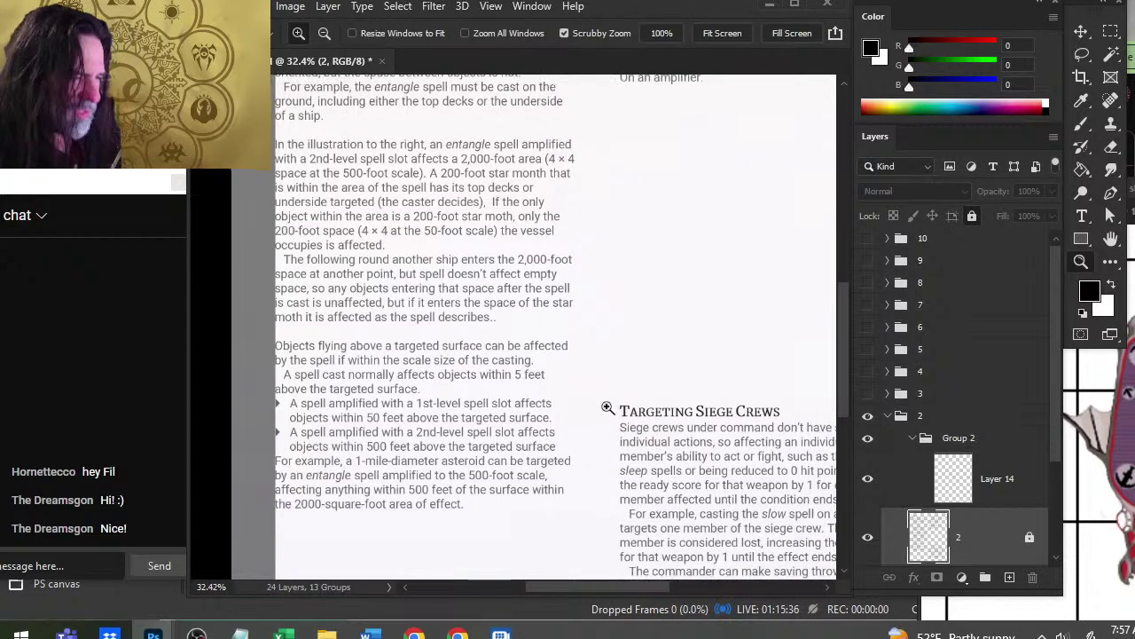
pyautogui.hscroll(5, 621, 417)
pyautogui.scroll(2, 692, 426)
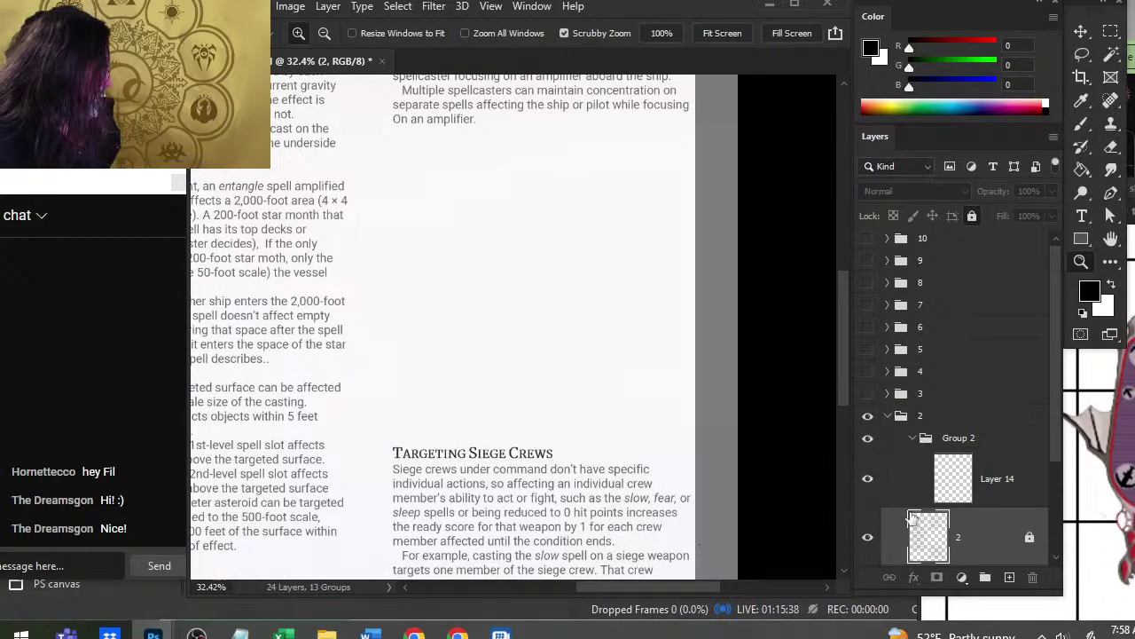
# - Activate Layer 14 for brushing, try a small curved stroke in the blank space above Targeting Siege Crews, and undo it
pyautogui.click(982, 494)
pyautogui.press('b')
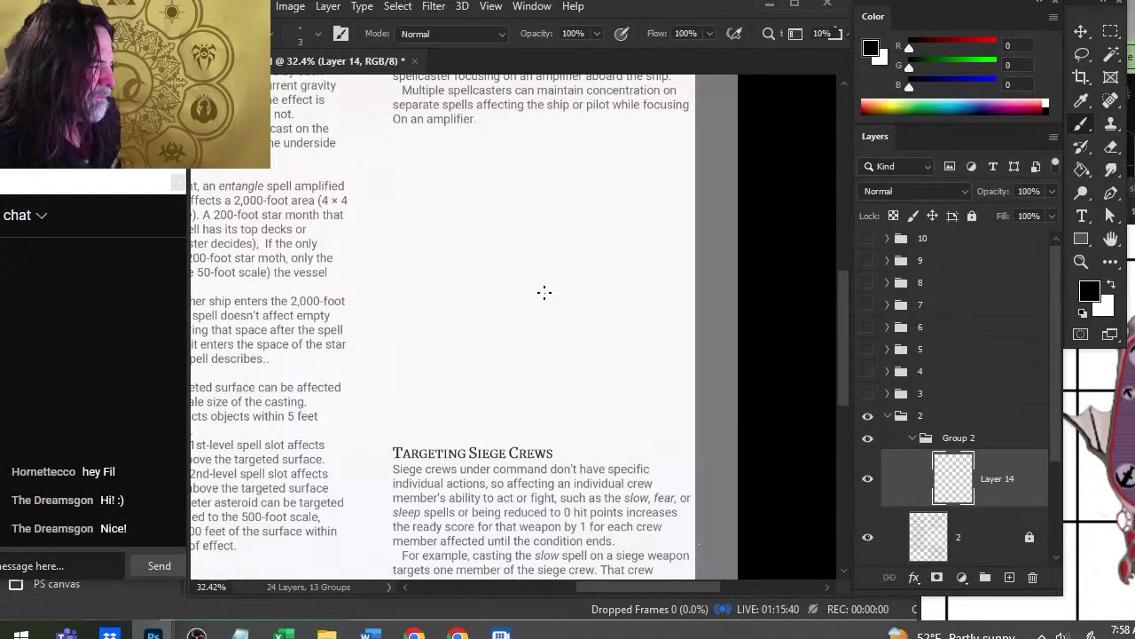
pyautogui.moveTo(543, 305); pyautogui.dragTo(554, 298)
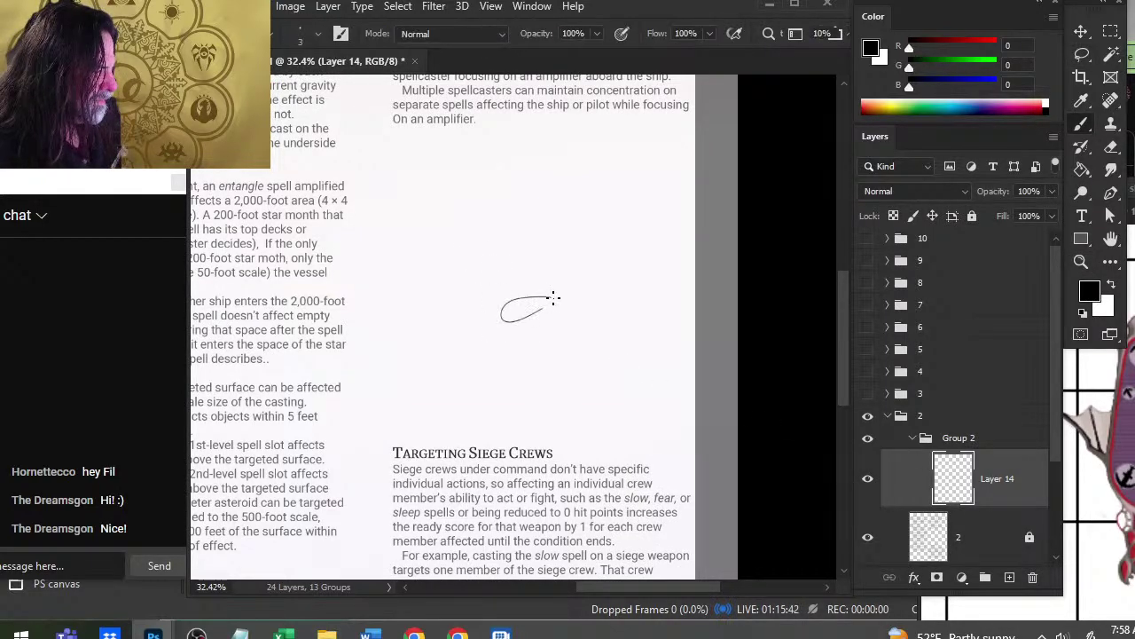
pyautogui.hotkey('ctrl', 'z')
# - Reread the page 2 Area of Effect text, from the amplification rules to the entangle and flying-object examples
pyautogui.moveTo(373, 358); pyautogui.dragTo(569, 402)
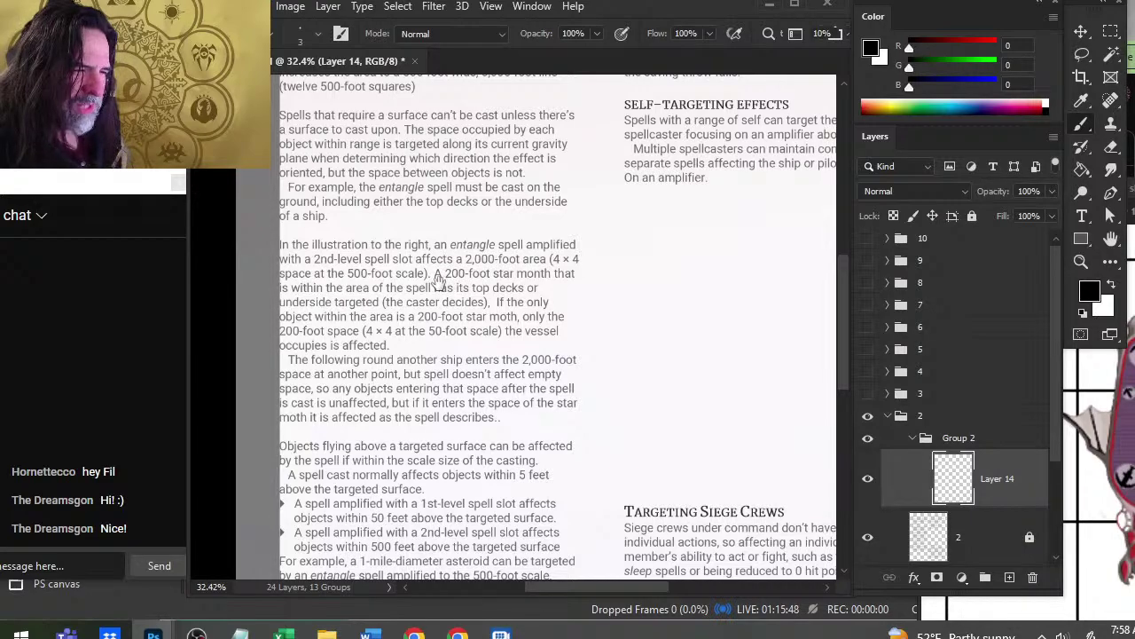
pyautogui.moveTo(531, 225); pyautogui.dragTo(553, 457)
pyautogui.moveTo(553, 374); pyautogui.dragTo(551, 350)
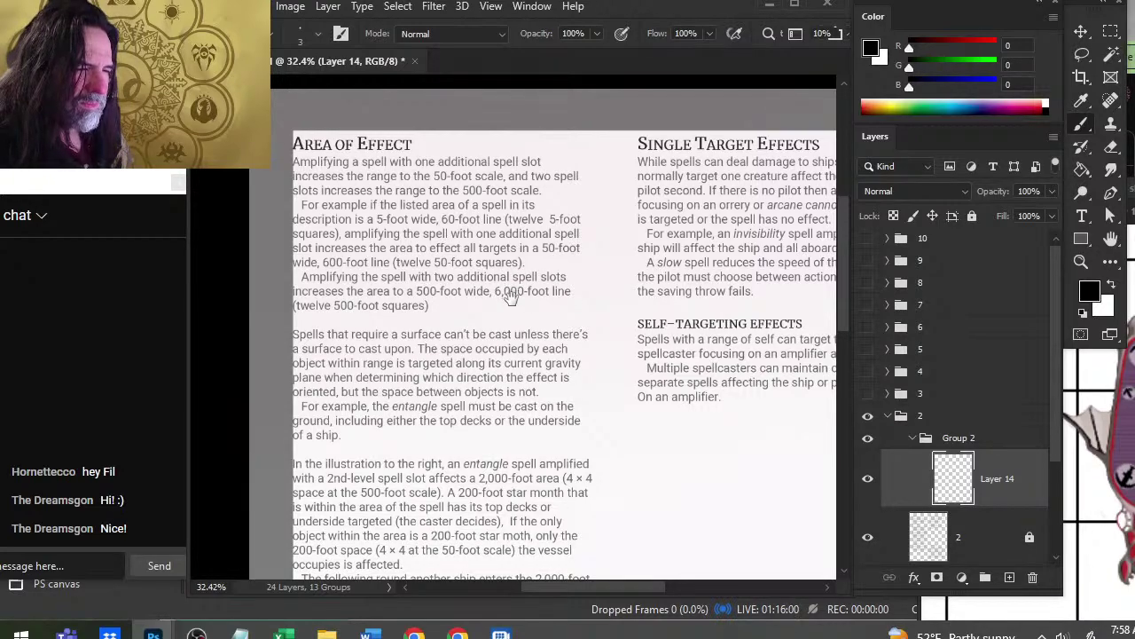
pyautogui.scroll(-1, 553, 354)
pyautogui.scroll(-1, 553, 354)
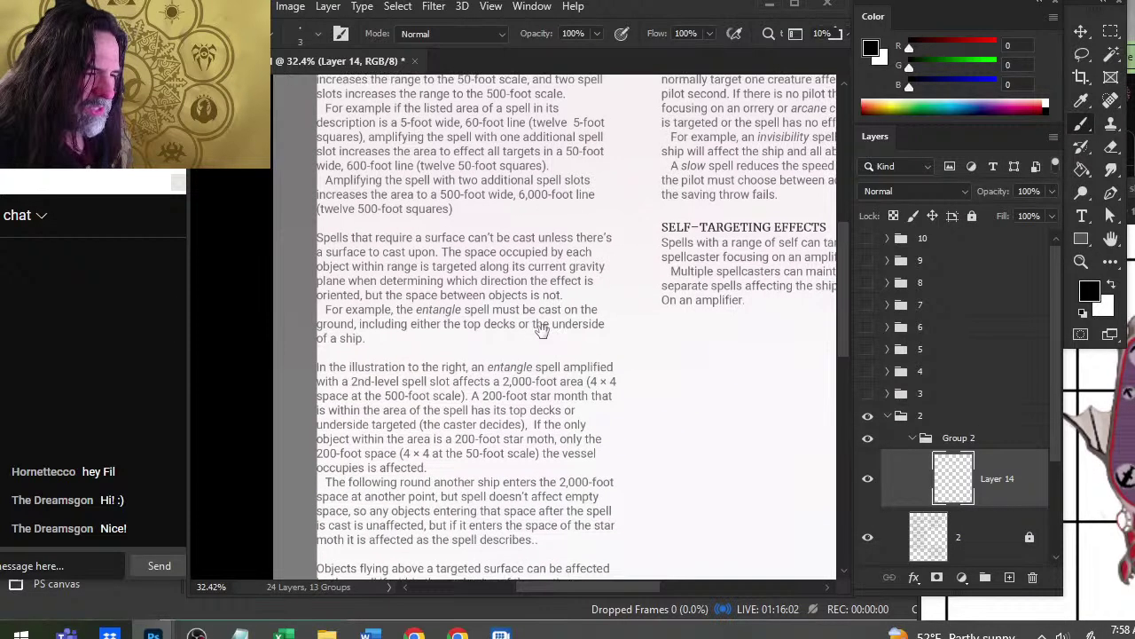
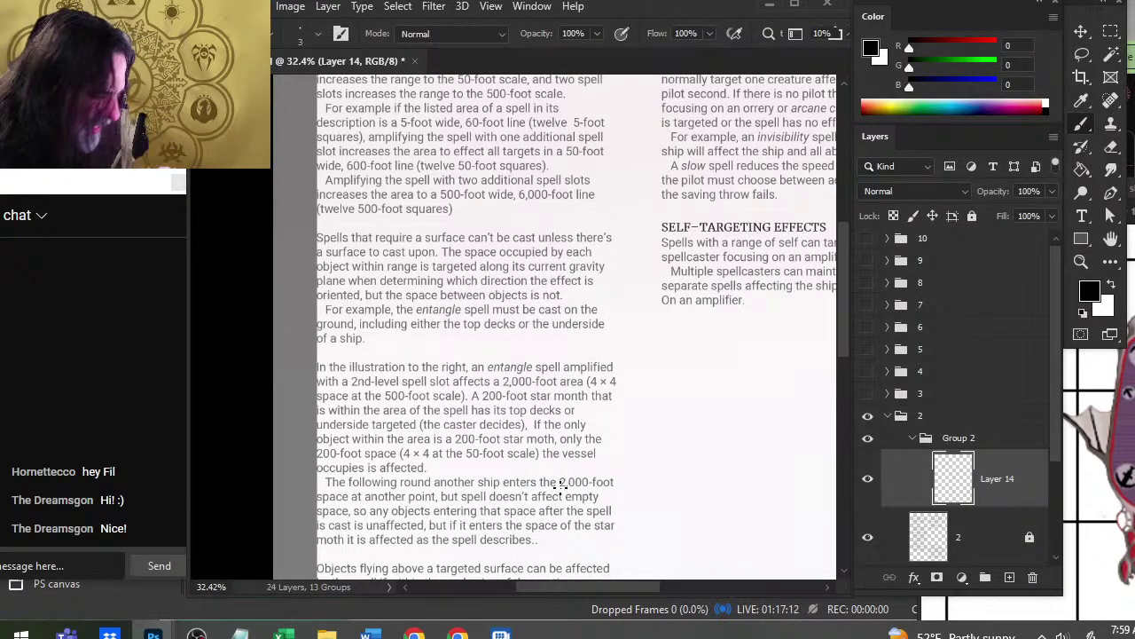
pyautogui.scroll(-3, 550, 492)
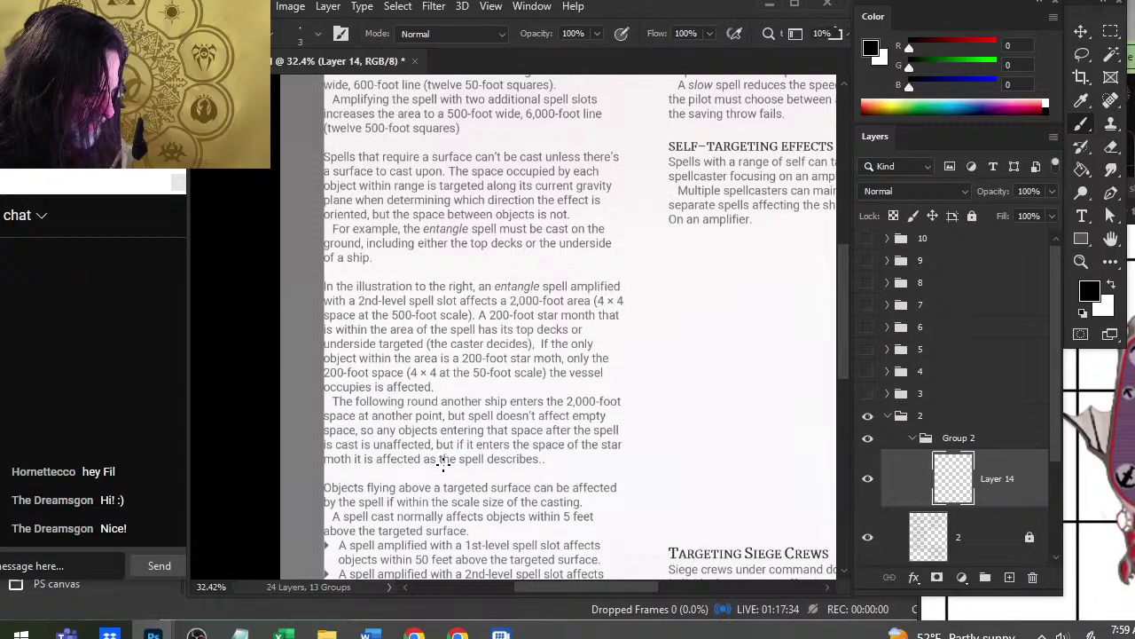
pyautogui.scroll(-3, 471, 479)
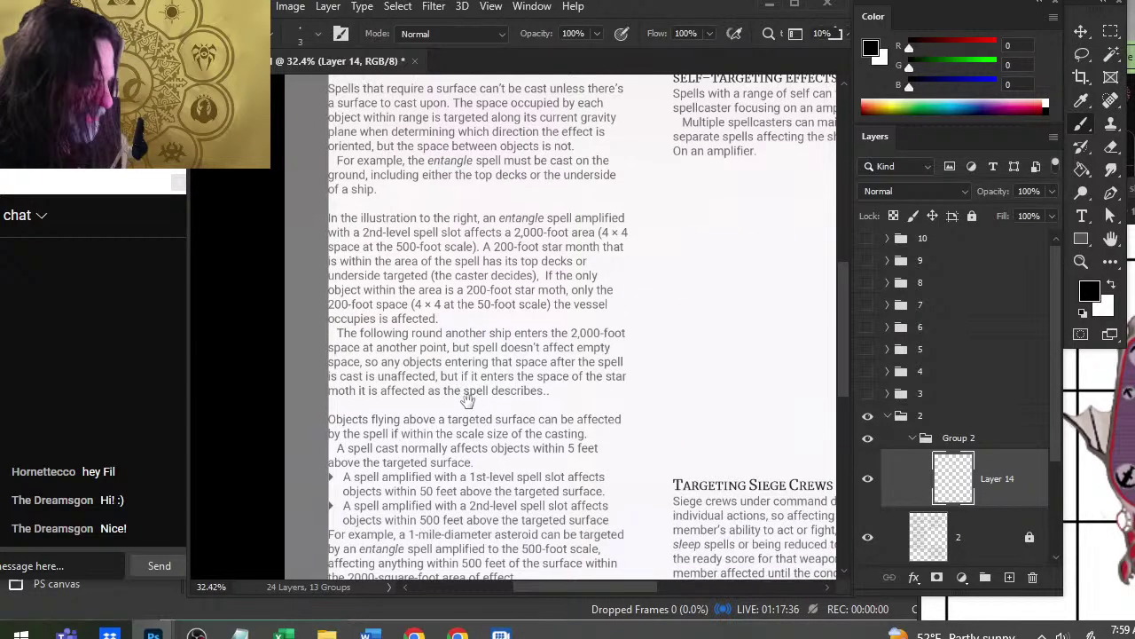
pyautogui.moveTo(502, 461); pyautogui.dragTo(483, 442)
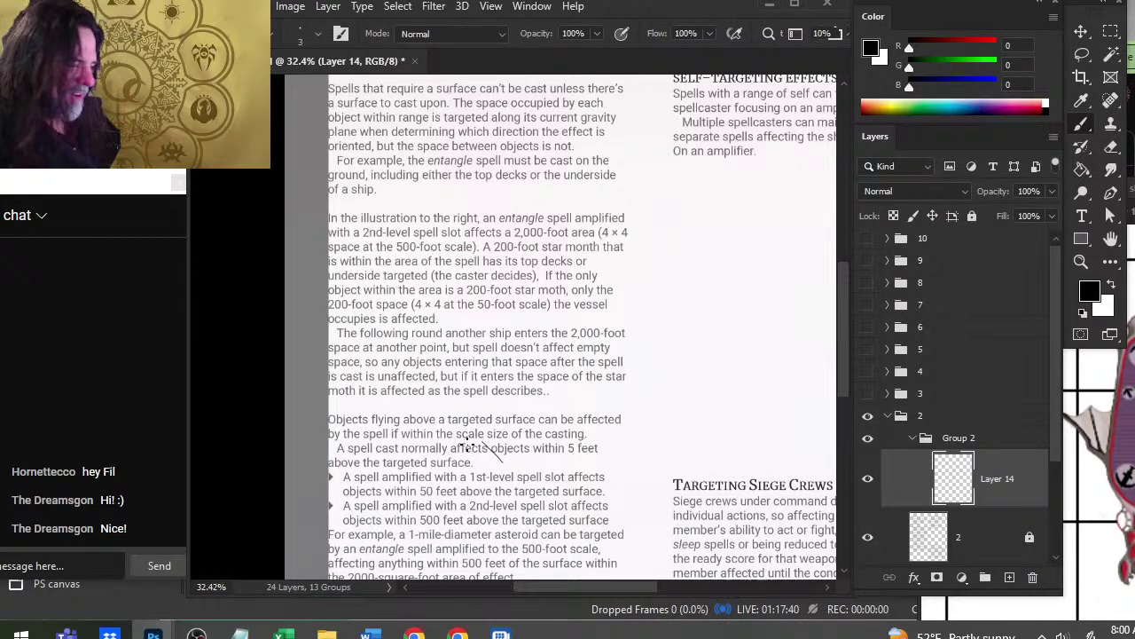
pyautogui.hotkey('ctrl', 'z')
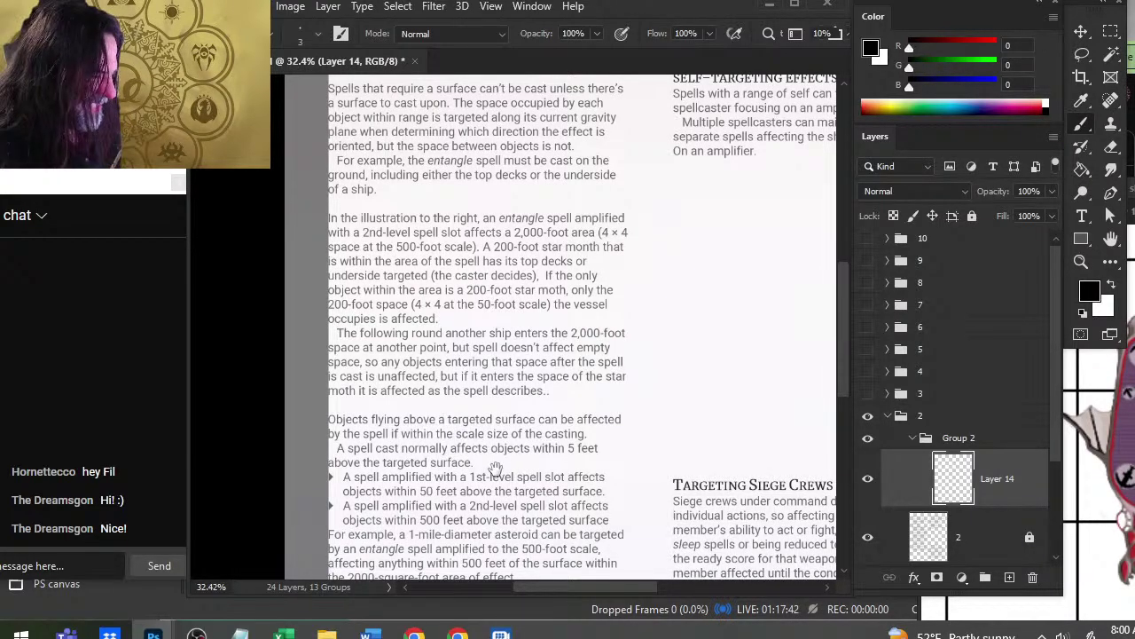
pyautogui.moveTo(516, 472); pyautogui.dragTo(476, 375)
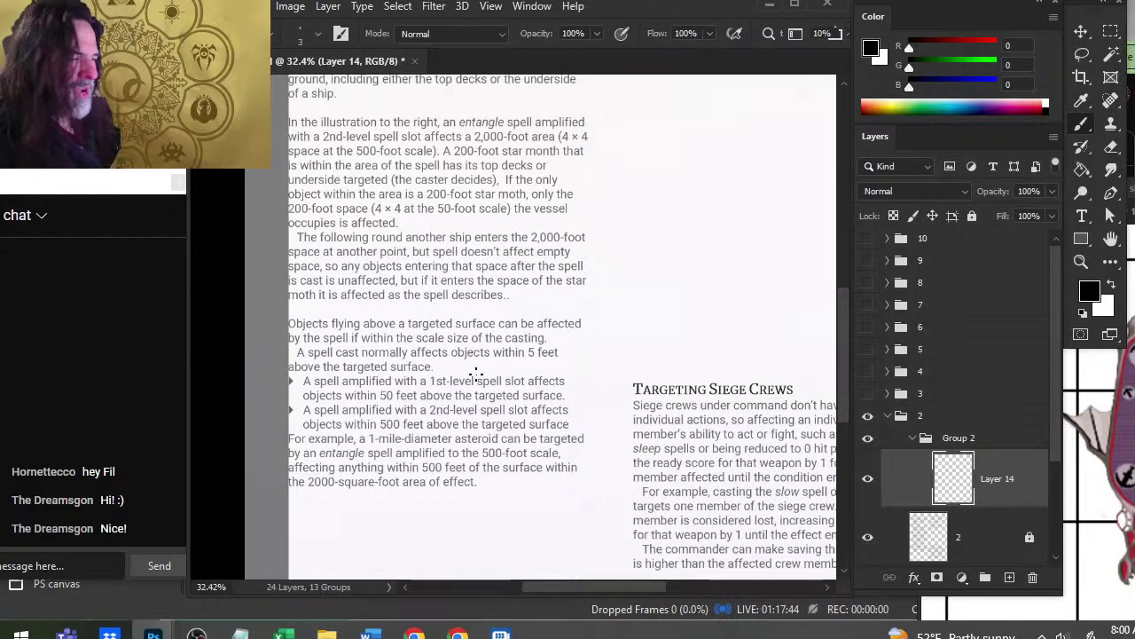
# - Switch to the updates notes file in Notepad
pyautogui.hotkey('alt', 'Tab')
pyautogui.hotkey('alt', 'Tab')
pyautogui.hotkey('alt', 'Tab')
pyautogui.hotkey('alt', 'Tab')
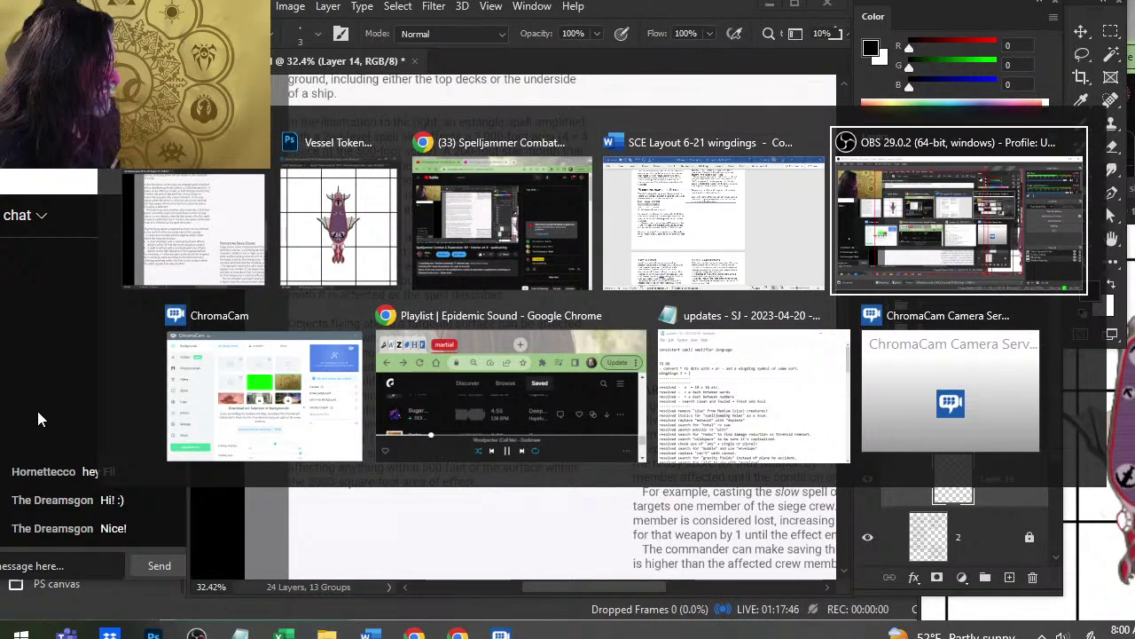
pyautogui.hotkey('alt', 'Tab')
pyautogui.hotkey('alt', 'Tab')
pyautogui.hotkey('alt', 'Tab')
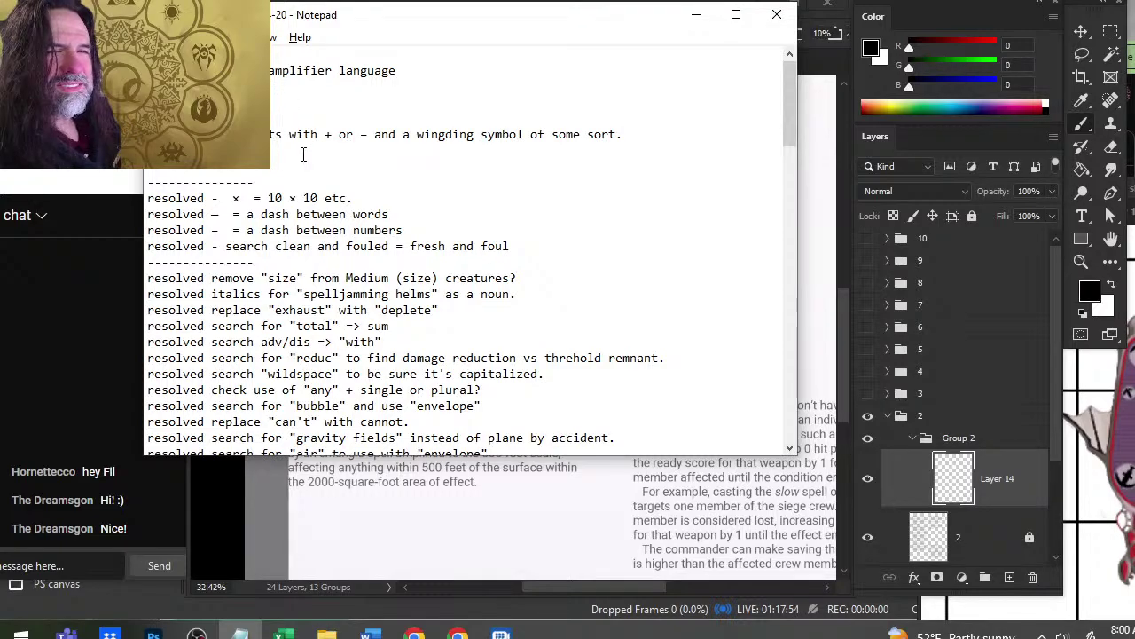
# - Move the note about converting * to dots above the spell amplifier language note
pyautogui.moveTo(306, 89); pyautogui.dragTo(281, 76)
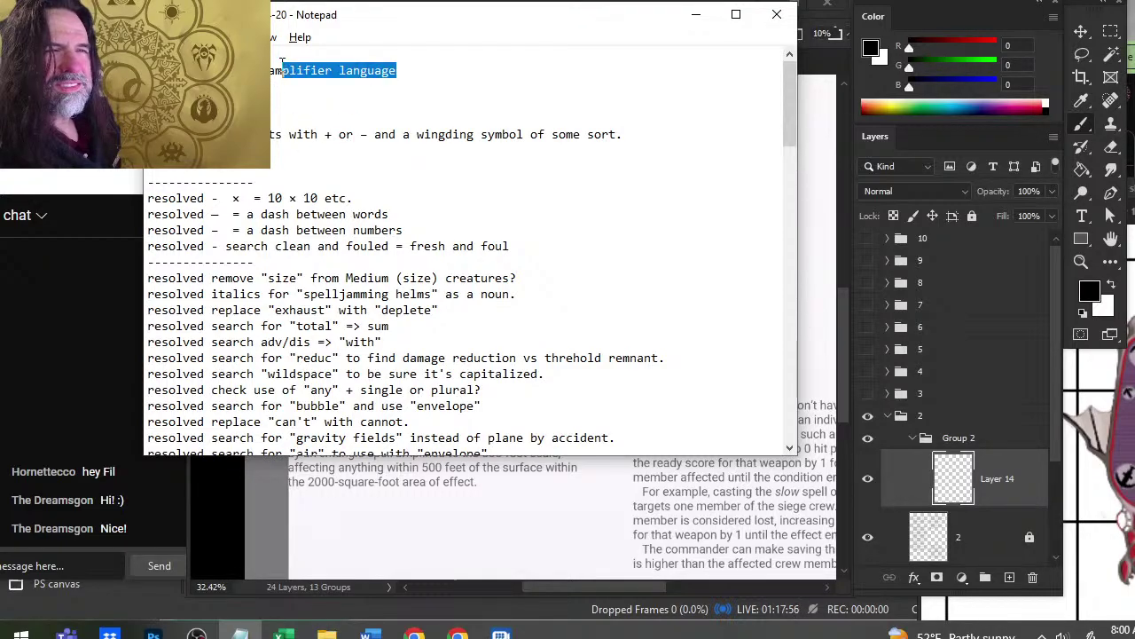
pyautogui.click(280, 103)
pyautogui.moveTo(290, 154); pyautogui.dragTo(213, 136)
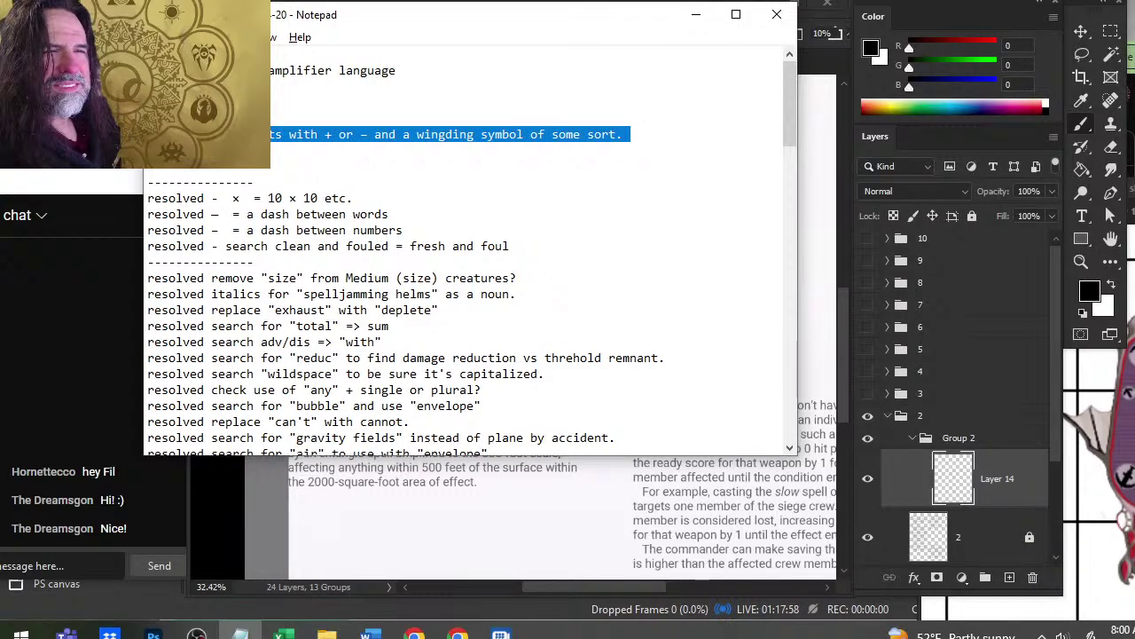
pyautogui.hotkey('ctrl', 'x')
pyautogui.click(204, 58)
pyautogui.hotkey('ctrl', 'v')
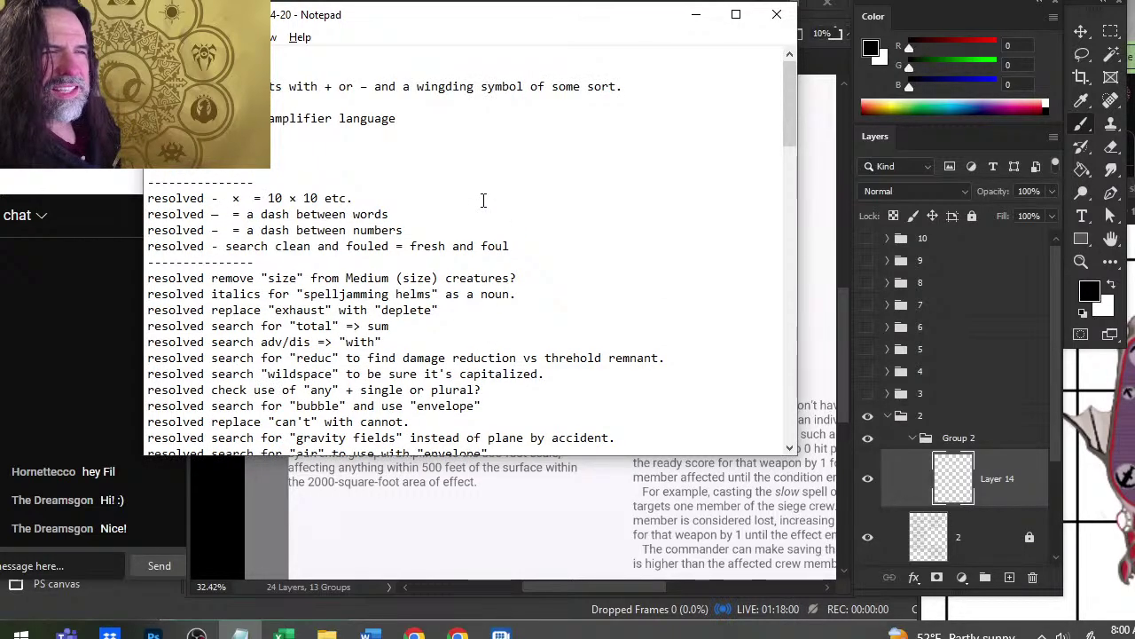
# - Move the note about converting * to dots, with its wingdings 3 line, above the resolved items and prefix it with "resolved"
pyautogui.moveTo(149, 87); pyautogui.dragTo(149, 103)
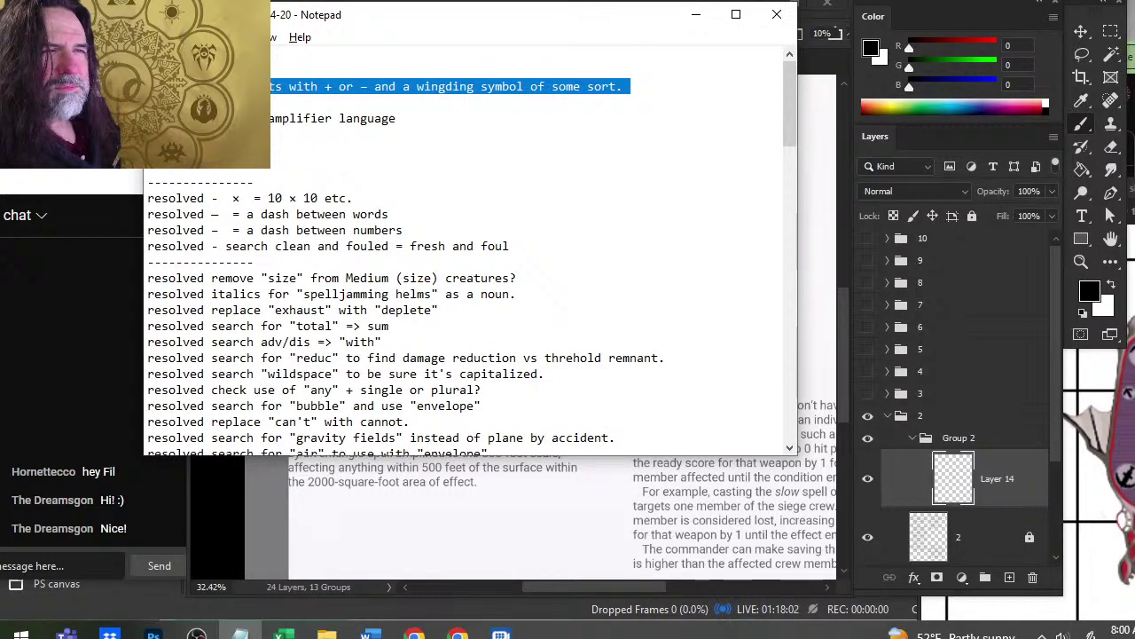
pyautogui.hotkey('ctrl', 'x')
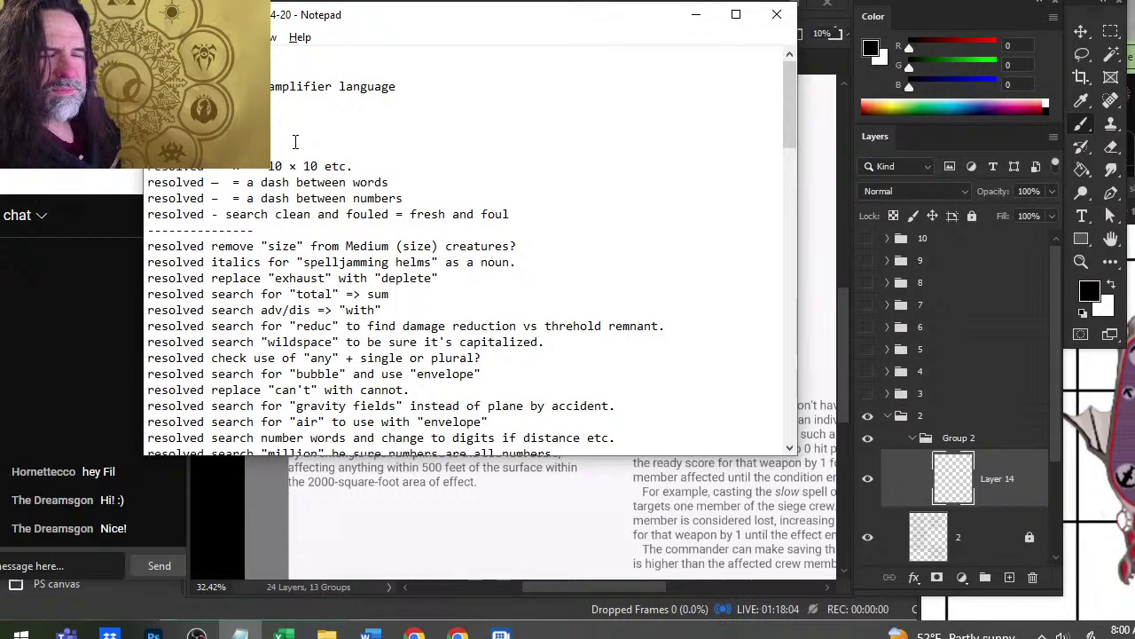
pyautogui.click(296, 142)
pyautogui.press('Return')
pyautogui.hotkey('ctrl', 'v')
pyautogui.press('Up')
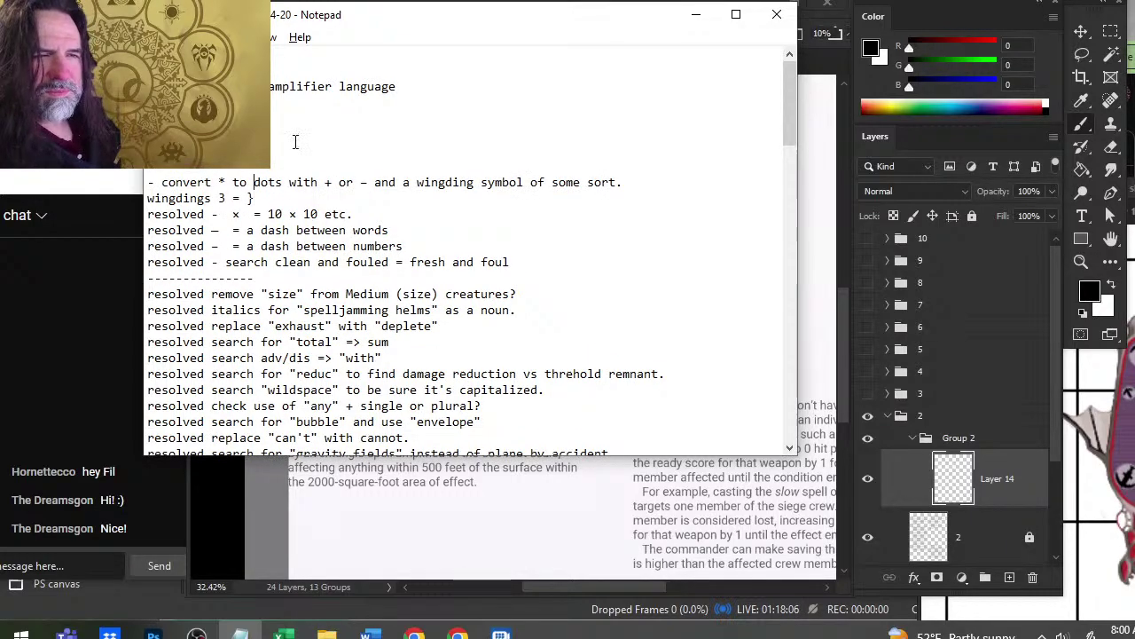
pyautogui.press('Home')
pyautogui.write('resolv')
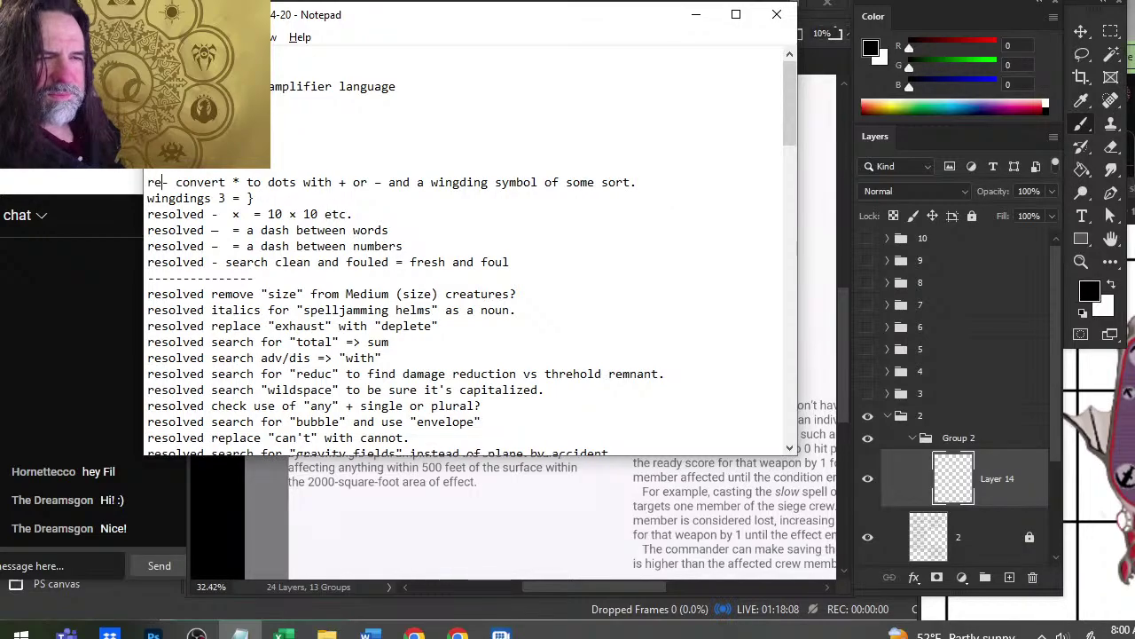
pyautogui.write('ed -')
# - Mark the spell amplifier language note as resolved by adding "resolved" at its start
pyautogui.scroll(-1, 296, 141)
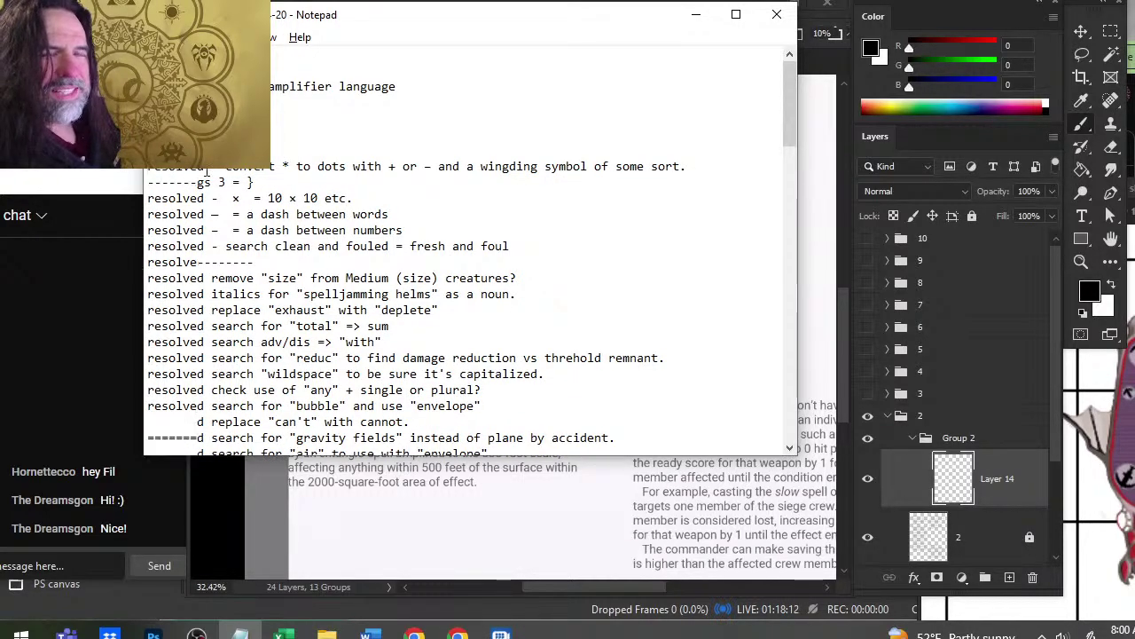
pyautogui.scroll(-7, 230, 208)
pyautogui.scroll(5, 213, 198)
pyautogui.scroll(-1, 237, 210)
pyautogui.scroll(4, 237, 210)
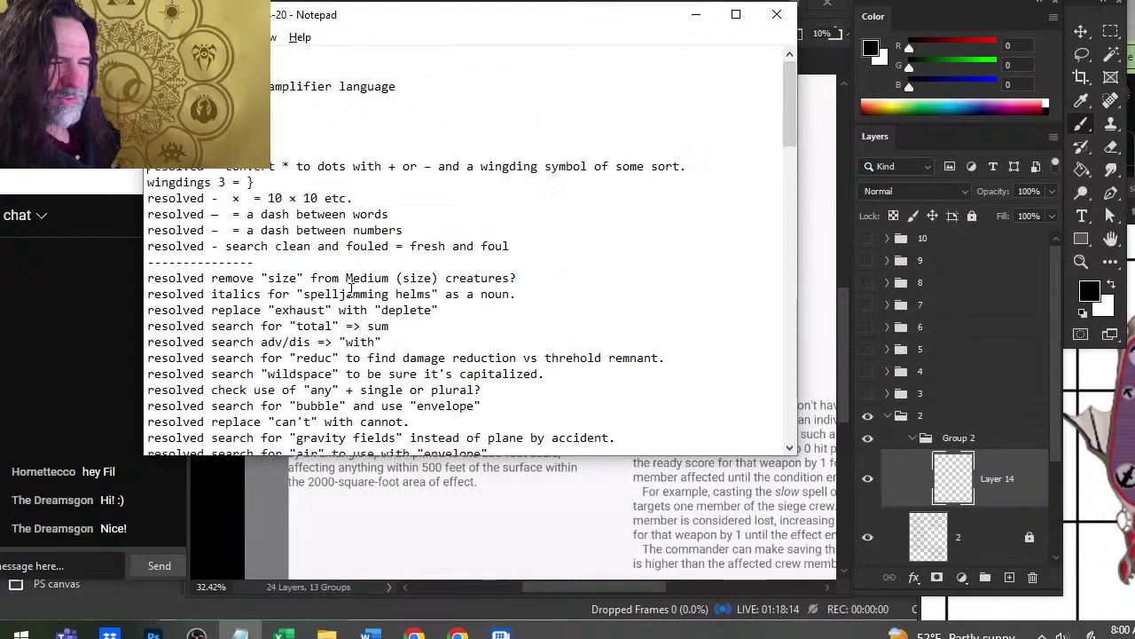
pyautogui.scroll(-4, 237, 210)
pyautogui.scroll(2, 298, 300)
pyautogui.scroll(2, 297, 300)
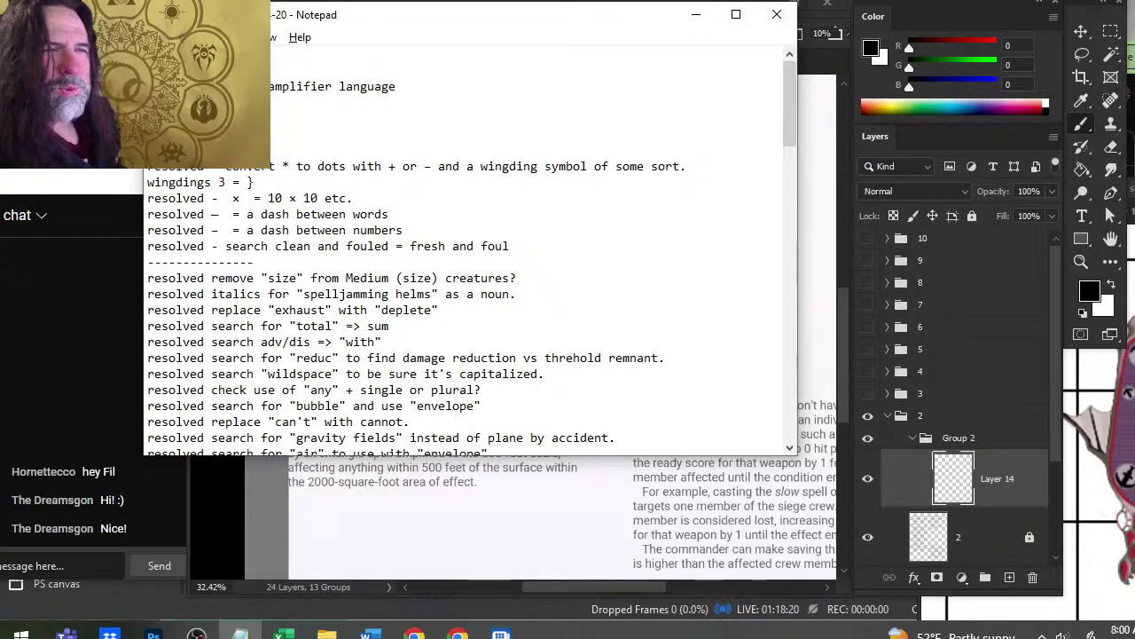
pyautogui.write('- ')
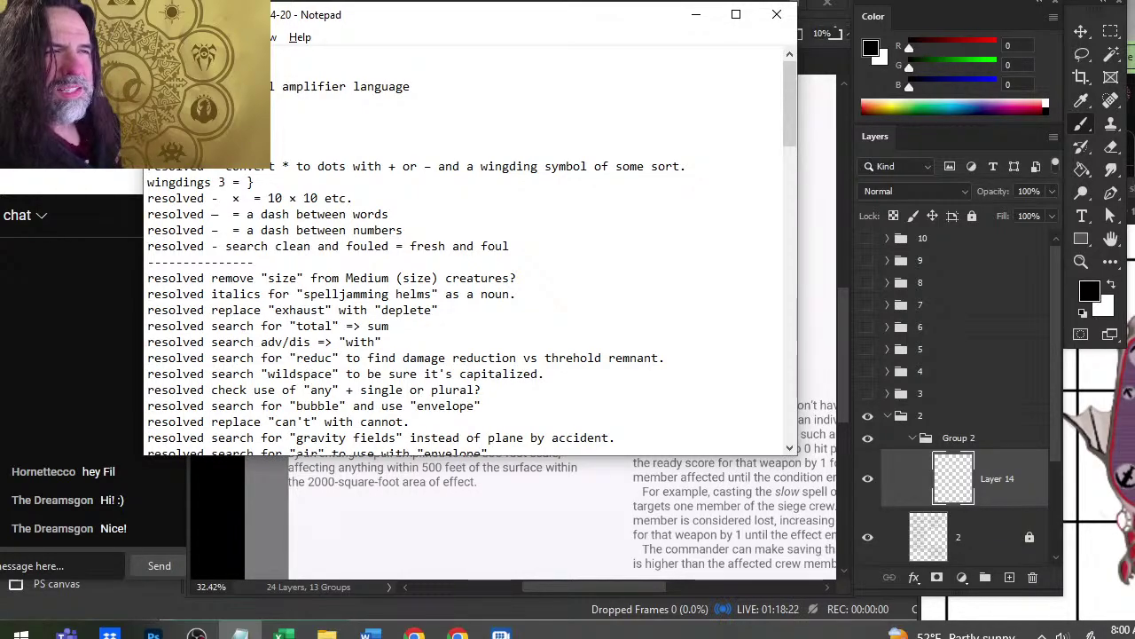
pyautogui.write('solved')
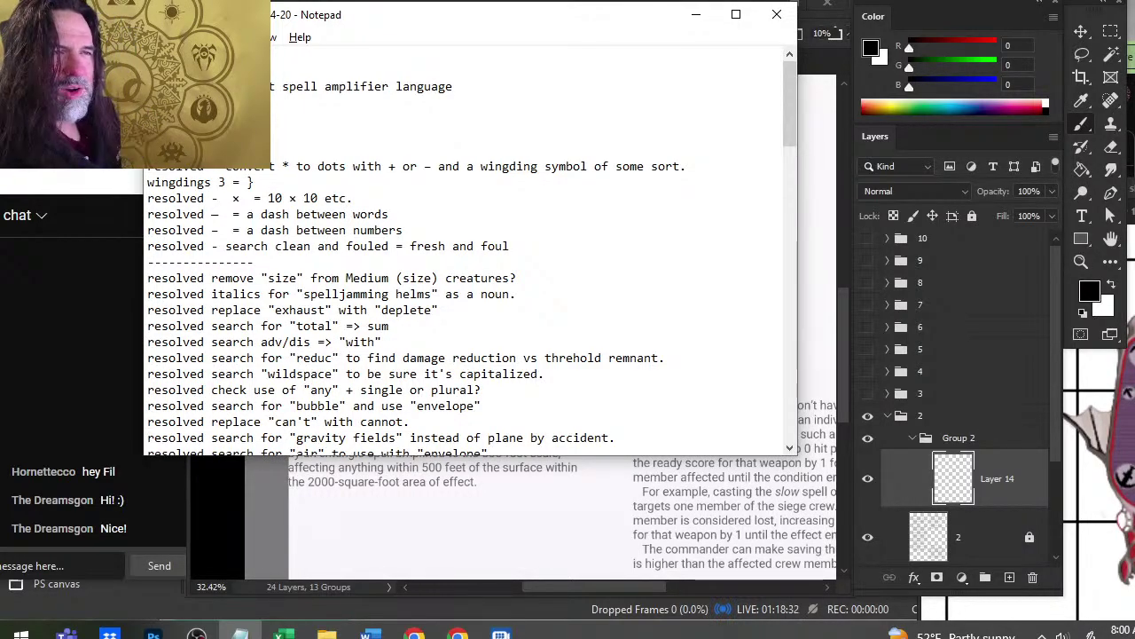
# - Complete the note below the spell amplifier language line so it ends with description to be less "but"ish
pyautogui.write('ription ')
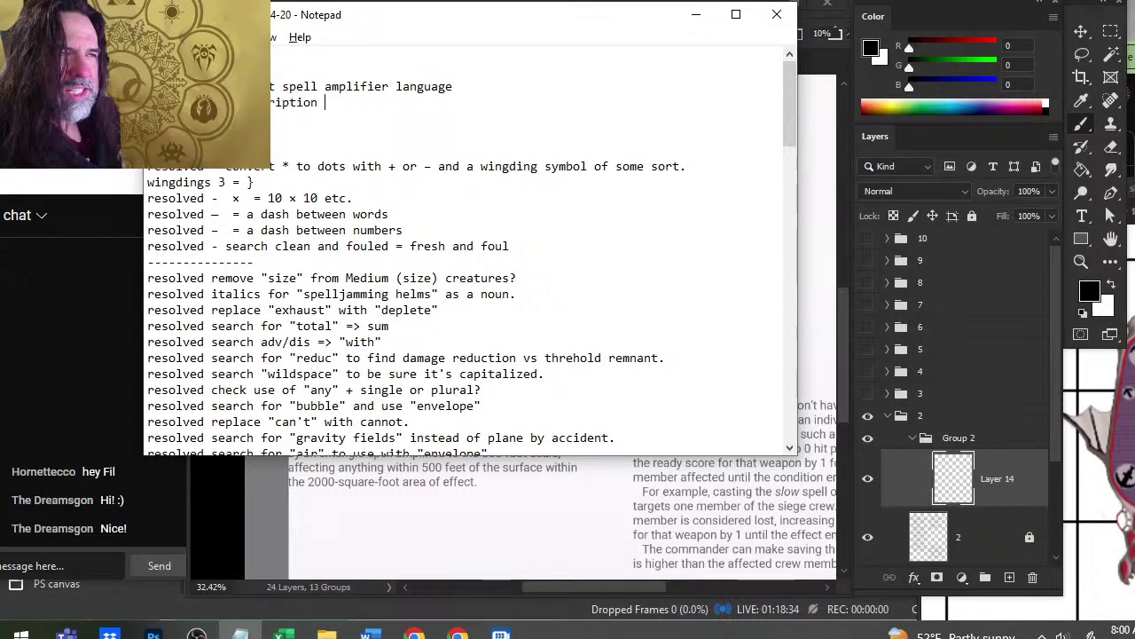
pyautogui.write('to be less "butty"')
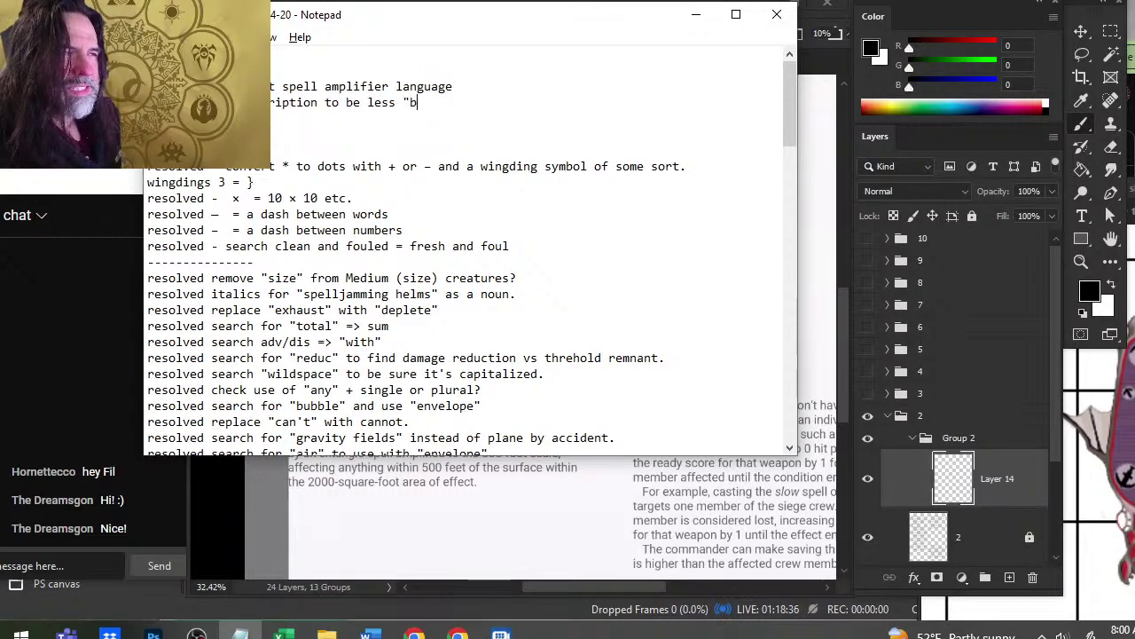
pyautogui.press('Left')
pyautogui.press('Left')
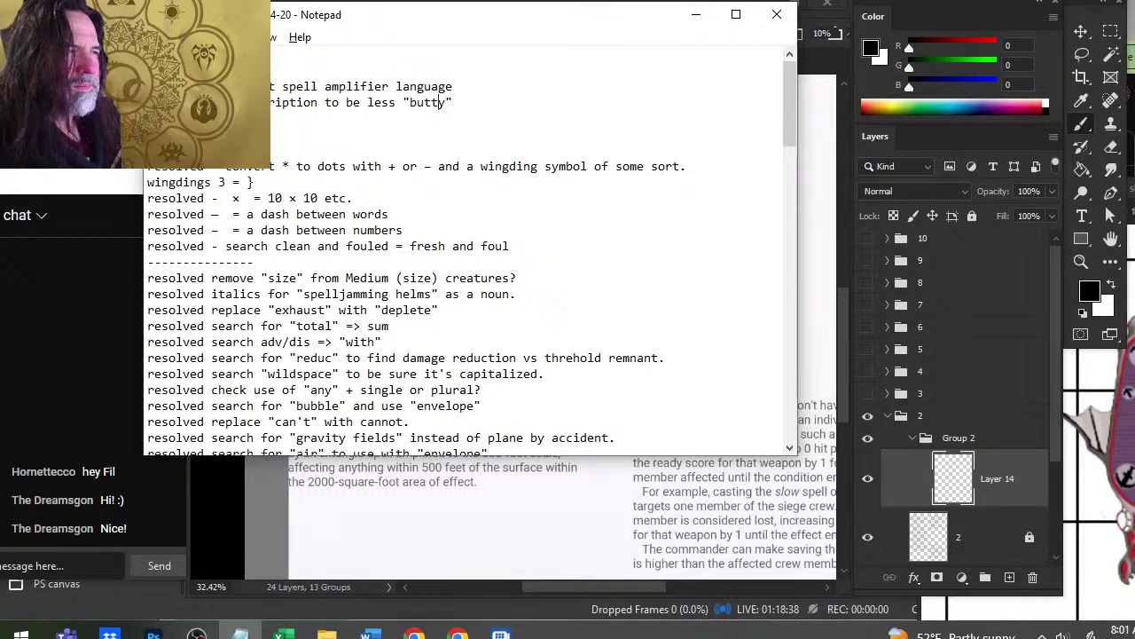
pyautogui.press('BackSpace')
pyautogui.write('"')
pyautogui.press('Delete')
pyautogui.press('Delete')
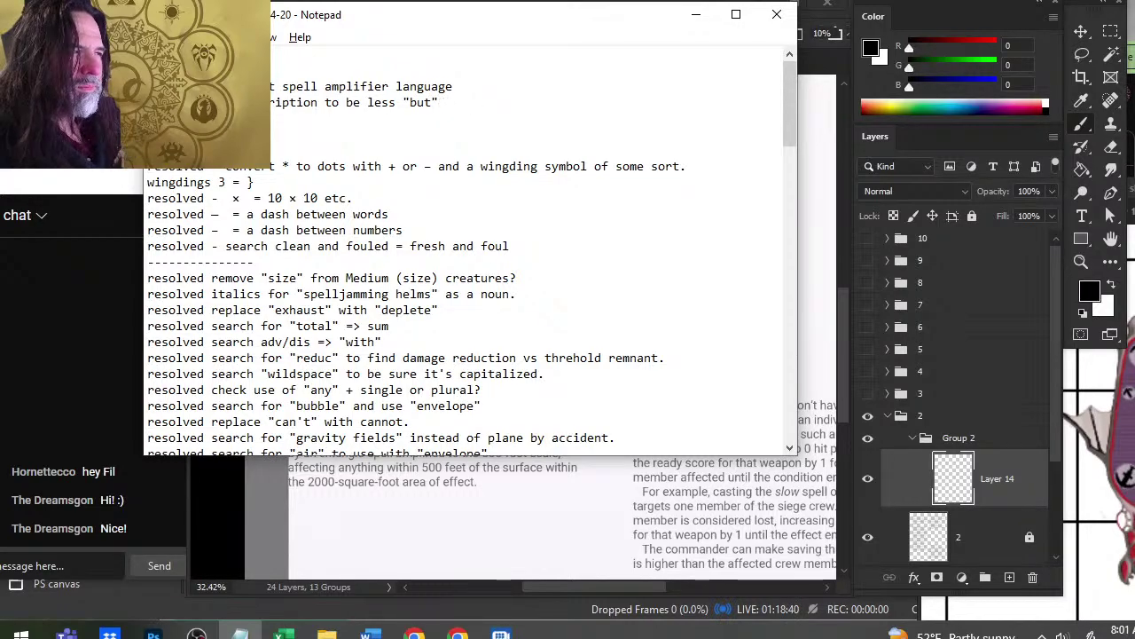
pyautogui.write('ish.')
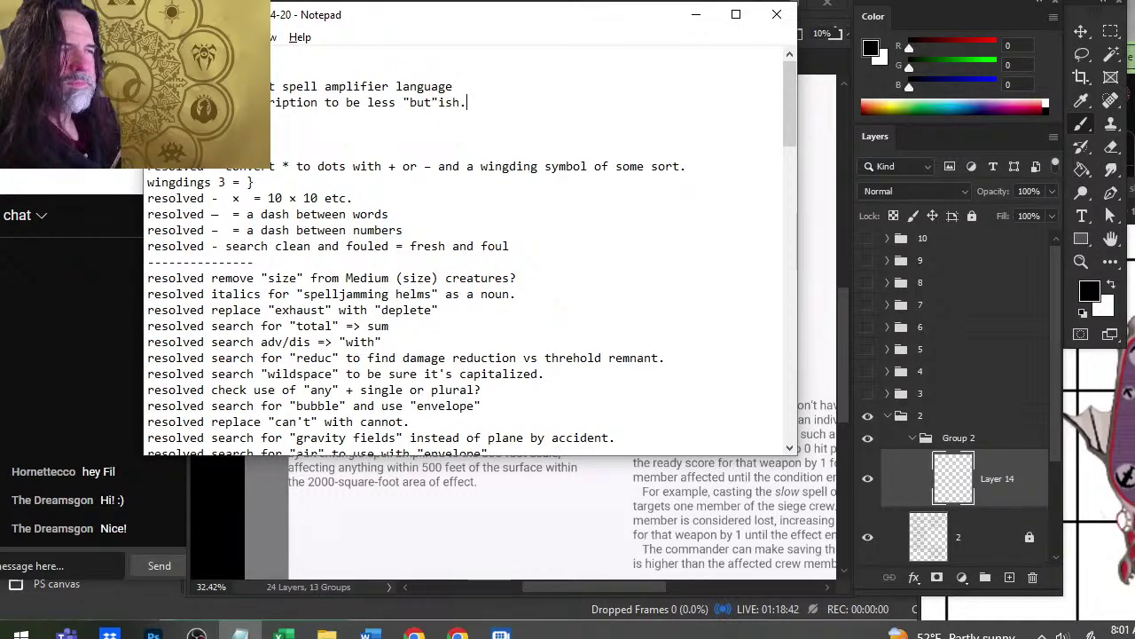
# - Switch back to the spellcasting document in Photoshop, at the blank area above Targeting Siege Crews
pyautogui.hotkey('alt', 'Tab')
pyautogui.hotkey('alt', 'Tab')
pyautogui.hotkey('alt', 'space')
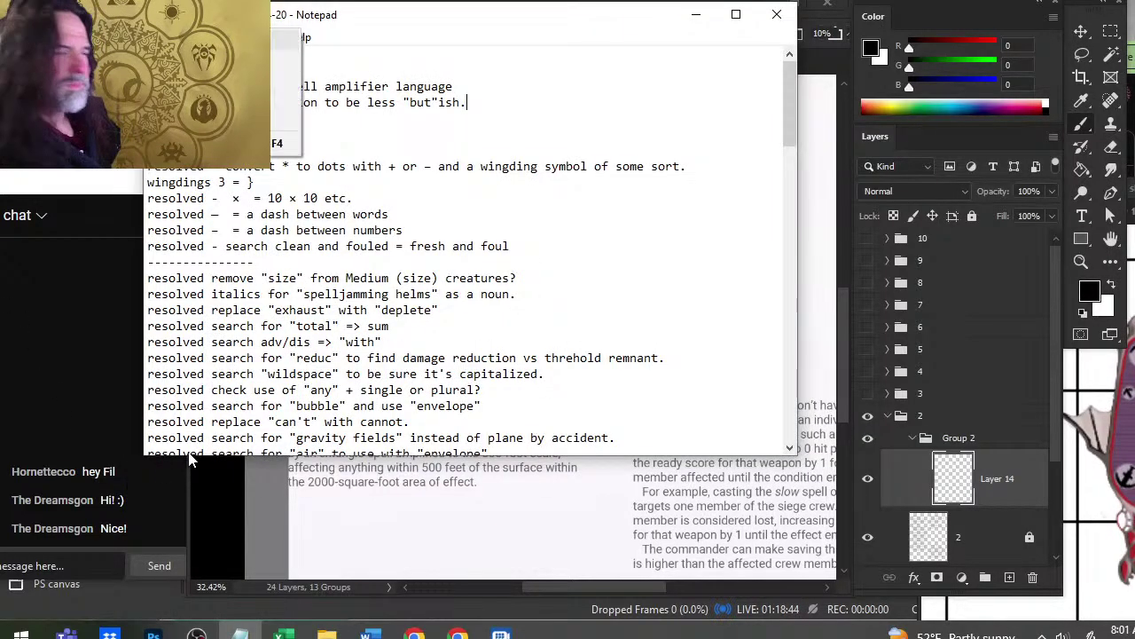
pyautogui.hotkey('alt', 'Tab')
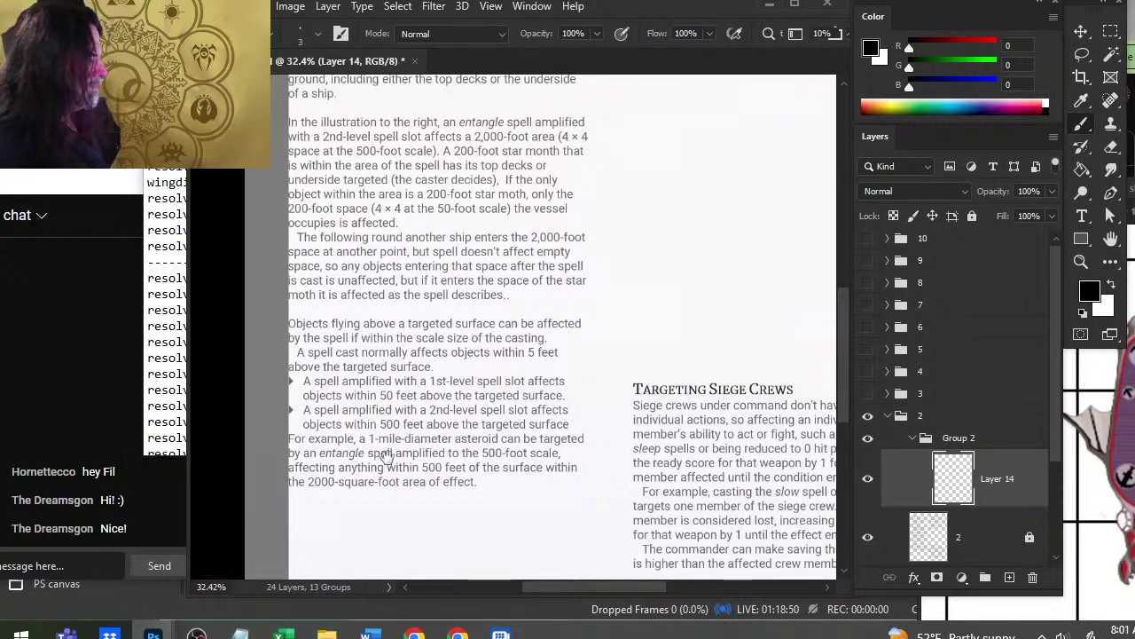
pyautogui.moveTo(538, 329); pyautogui.dragTo(334, 326)
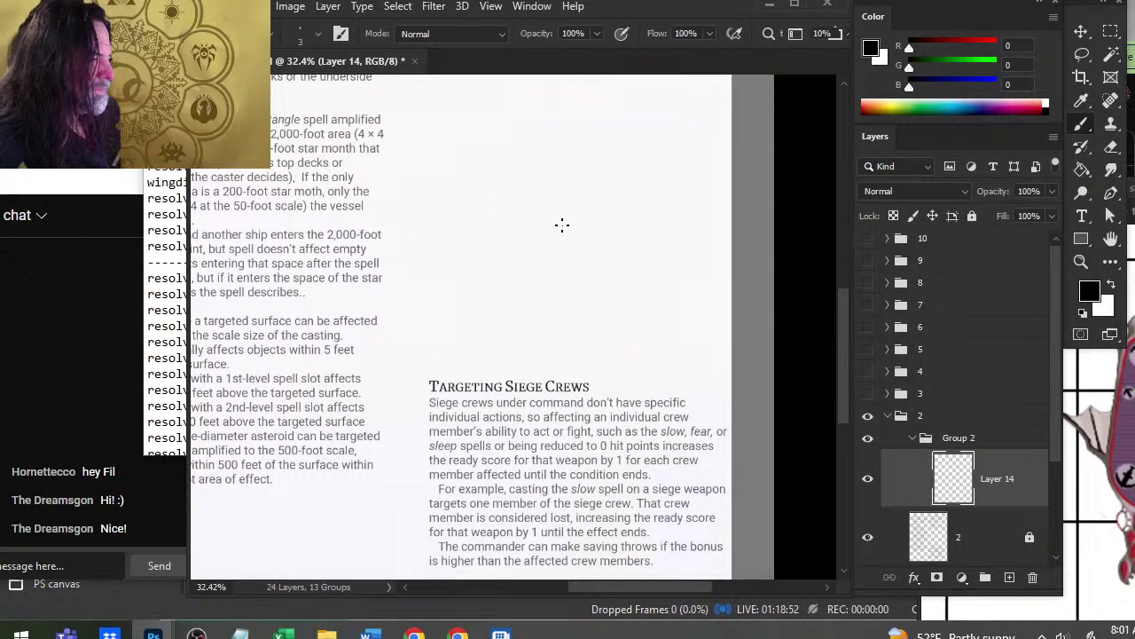
pyautogui.moveTo(564, 231); pyautogui.dragTo(556, 236)
pyautogui.press('l')
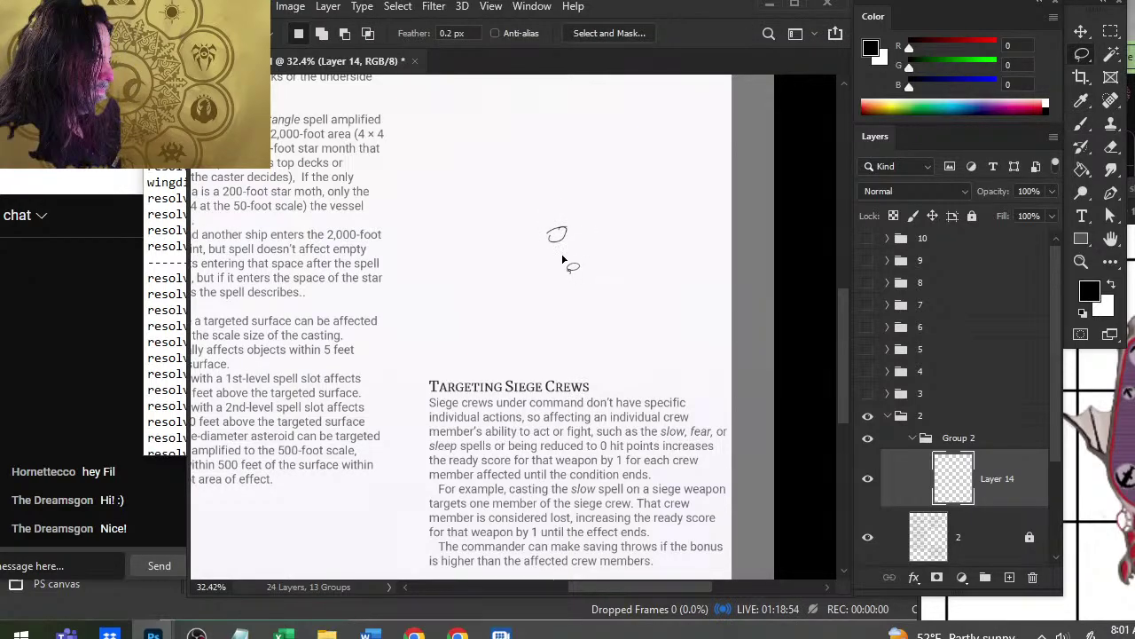
pyautogui.hotkey('ctrl', 'z')
pyautogui.press('b')
pyautogui.moveTo(566, 238); pyautogui.dragTo(540, 249)
pyautogui.moveTo(566, 238)
pyautogui.mouseDown()
pyautogui.moveTo(552, 258)
pyautogui.moveTo(543, 249)
pyautogui.mouseUp()
pyautogui.press('e')
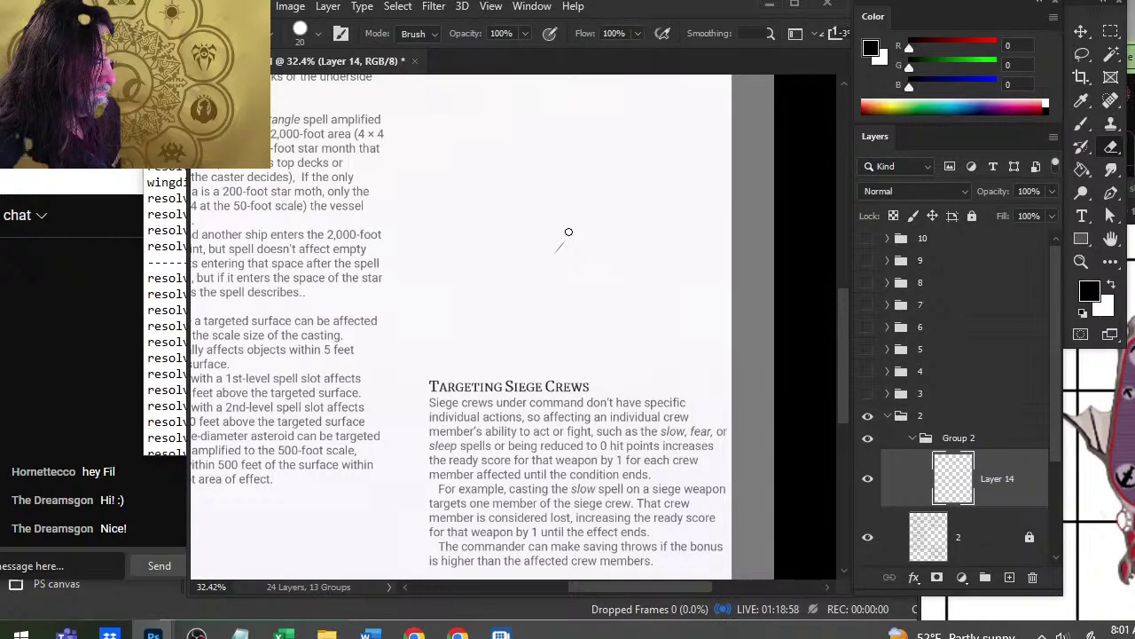
pyautogui.press('b')
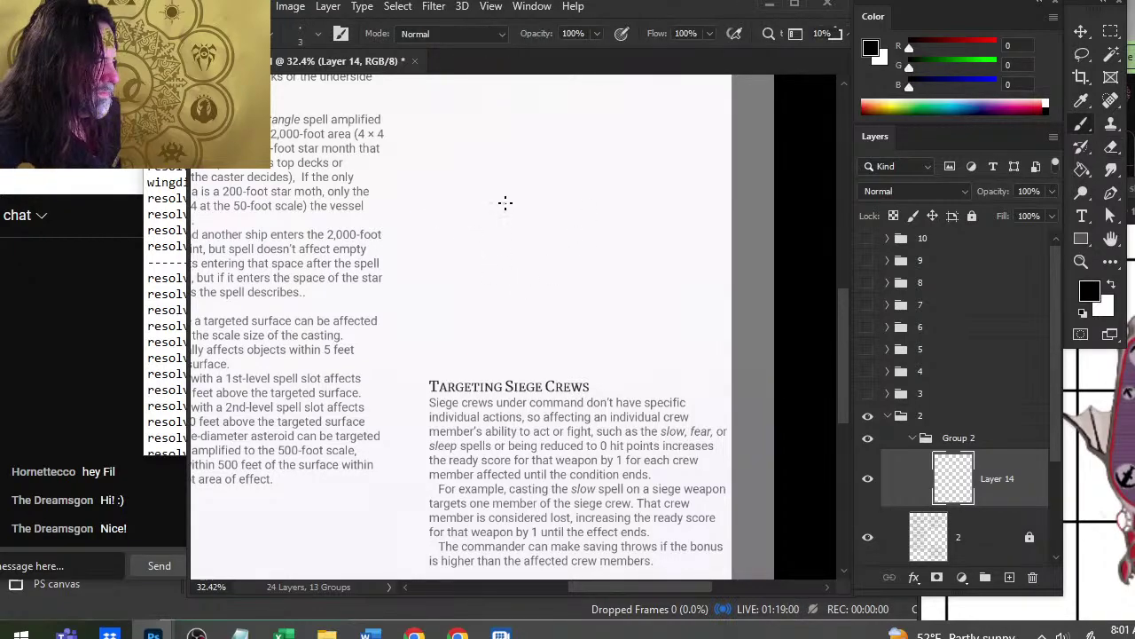
# - Rough out a winged ship with loose brush strokes in the blank area above Targeting Siege Crews on Layer 14
pyautogui.moveTo(505, 203); pyautogui.dragTo(448, 220)
pyautogui.moveTo(448, 220)
pyautogui.mouseDown()
pyautogui.moveTo(539, 215)
pyautogui.moveTo(461, 195)
pyautogui.moveTo(452, 163)
pyautogui.moveTo(479, 193)
pyautogui.moveTo(482, 159)
pyautogui.moveTo(458, 197)
pyautogui.mouseUp()
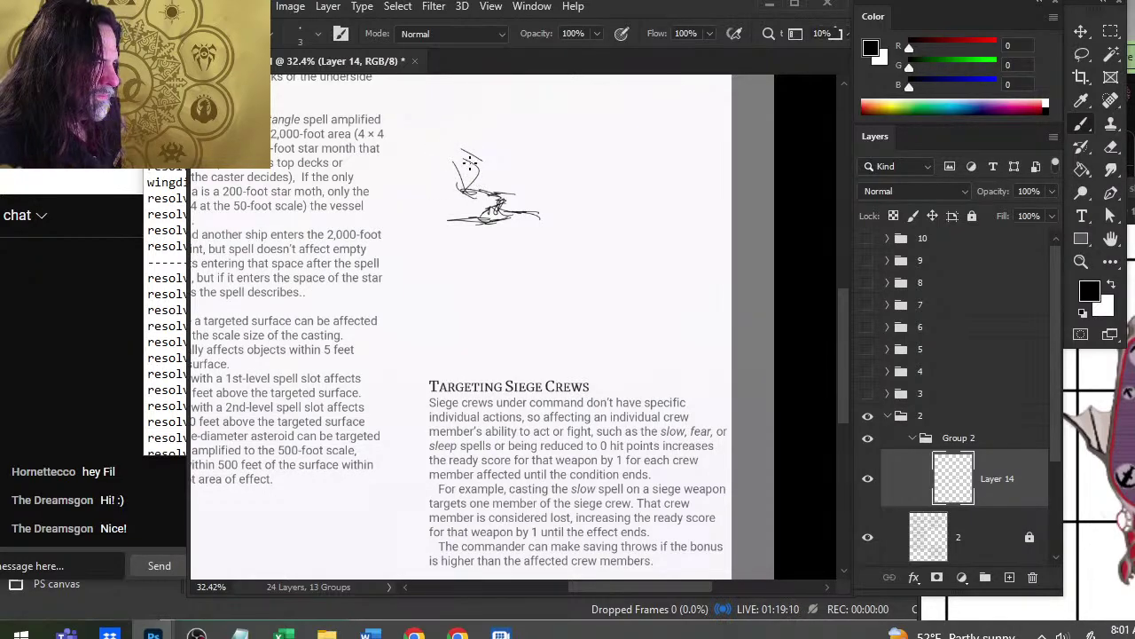
pyautogui.moveTo(473, 188)
pyautogui.mouseDown()
pyautogui.moveTo(530, 225)
pyautogui.moveTo(534, 215)
pyautogui.moveTo(497, 203)
pyautogui.moveTo(585, 192)
pyautogui.moveTo(541, 215)
pyautogui.moveTo(572, 218)
pyautogui.moveTo(536, 218)
pyautogui.moveTo(588, 197)
pyautogui.moveTo(567, 217)
pyautogui.moveTo(551, 191)
pyautogui.mouseUp()
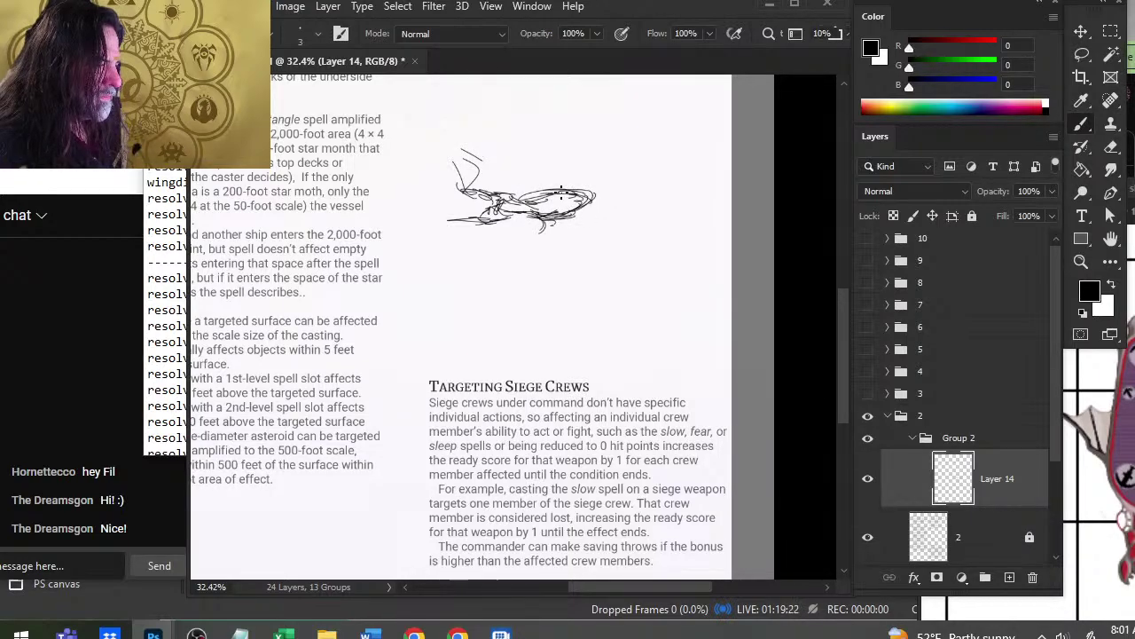
pyautogui.press('e')
pyautogui.press('b')
pyautogui.moveTo(538, 193)
pyautogui.mouseDown()
pyautogui.moveTo(570, 195)
pyautogui.moveTo(529, 196)
pyautogui.mouseUp()
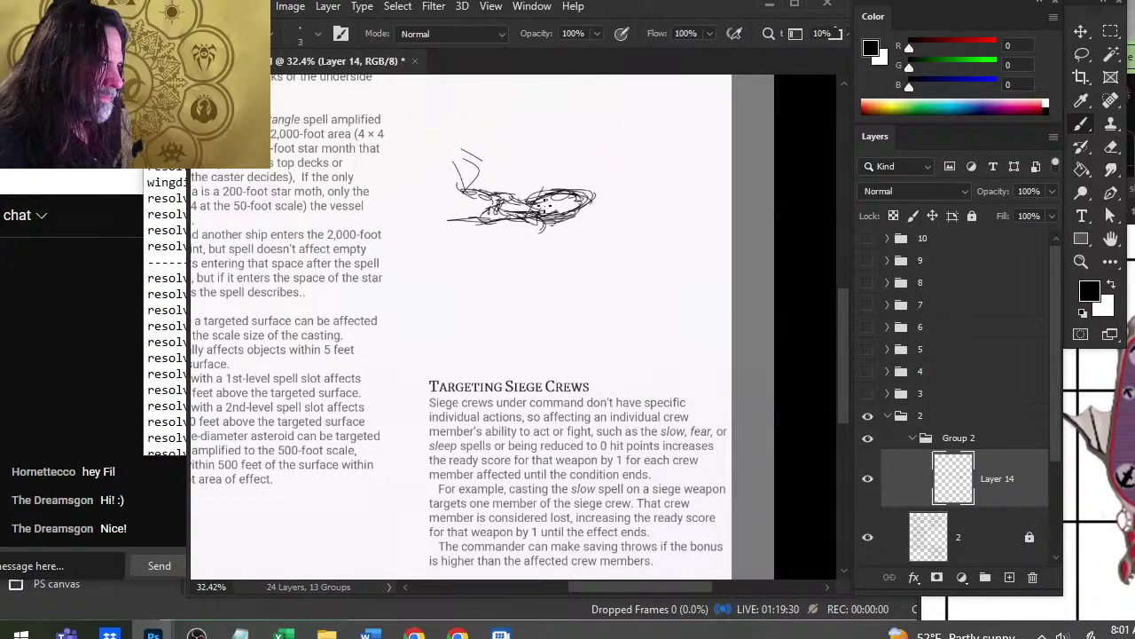
pyautogui.moveTo(539, 197)
pyautogui.mouseDown()
pyautogui.moveTo(585, 174)
pyautogui.moveTo(560, 206)
pyautogui.moveTo(590, 162)
pyautogui.moveTo(581, 178)
pyautogui.moveTo(546, 151)
pyautogui.moveTo(575, 188)
pyautogui.moveTo(559, 226)
pyautogui.moveTo(568, 240)
pyautogui.moveTo(533, 206)
pyautogui.moveTo(531, 241)
pyautogui.moveTo(545, 262)
pyautogui.moveTo(576, 260)
pyautogui.moveTo(547, 187)
pyautogui.moveTo(561, 177)
pyautogui.moveTo(543, 158)
pyautogui.moveTo(568, 150)
pyautogui.mouseUp()
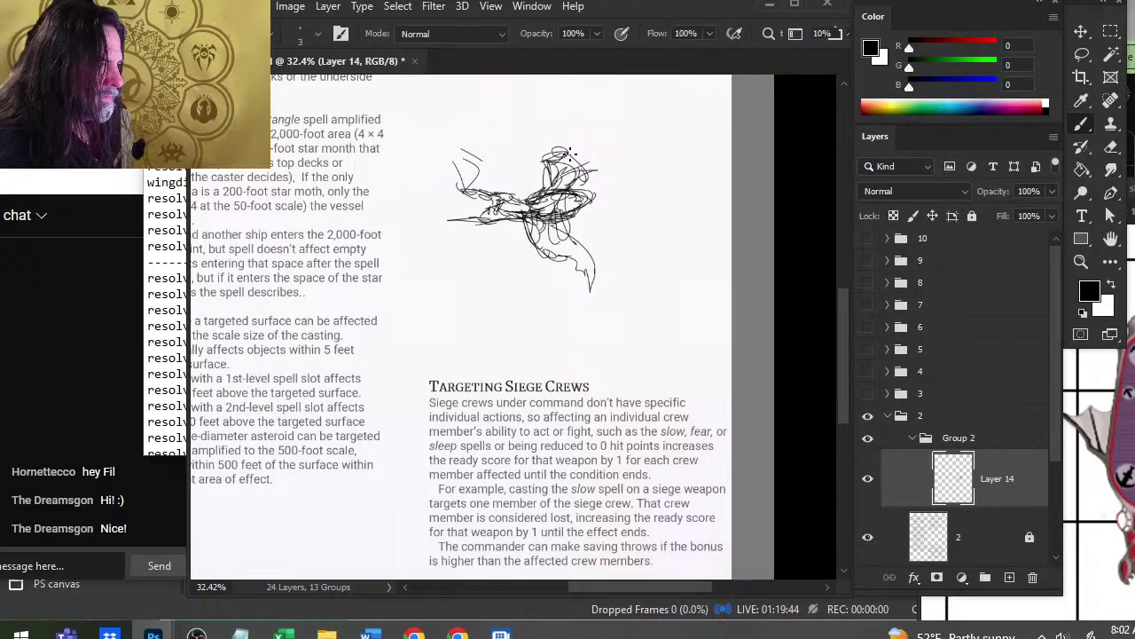
# - Open the recent file SCE Cover.jpg to examine its ship artwork, and close it again
pyautogui.press('f')
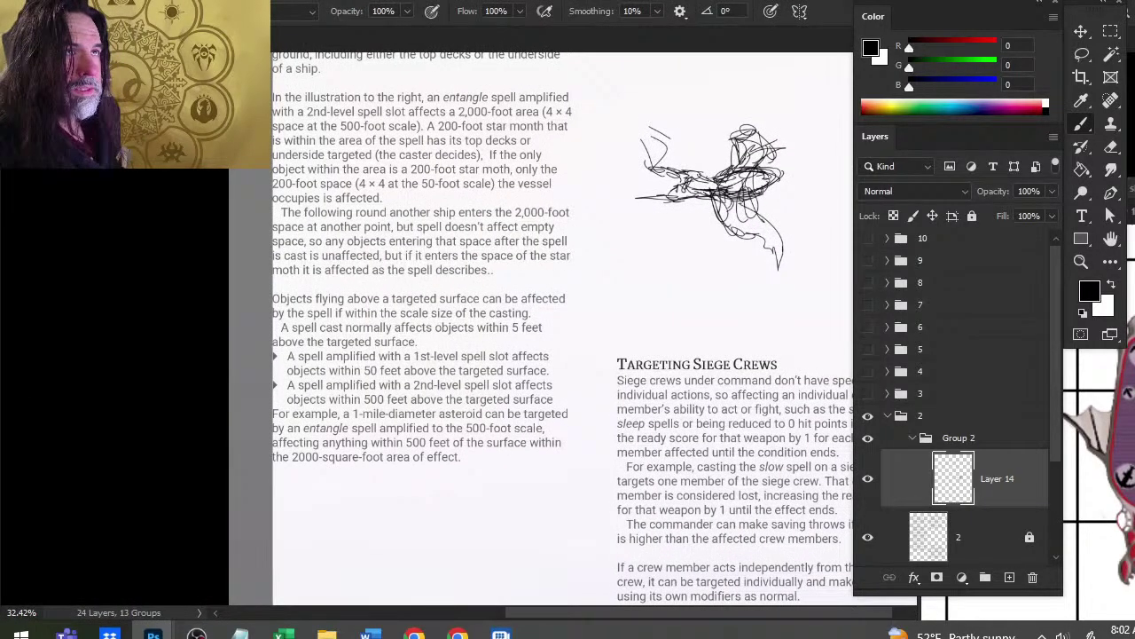
pyautogui.press('f')
pyautogui.click(234, 8)
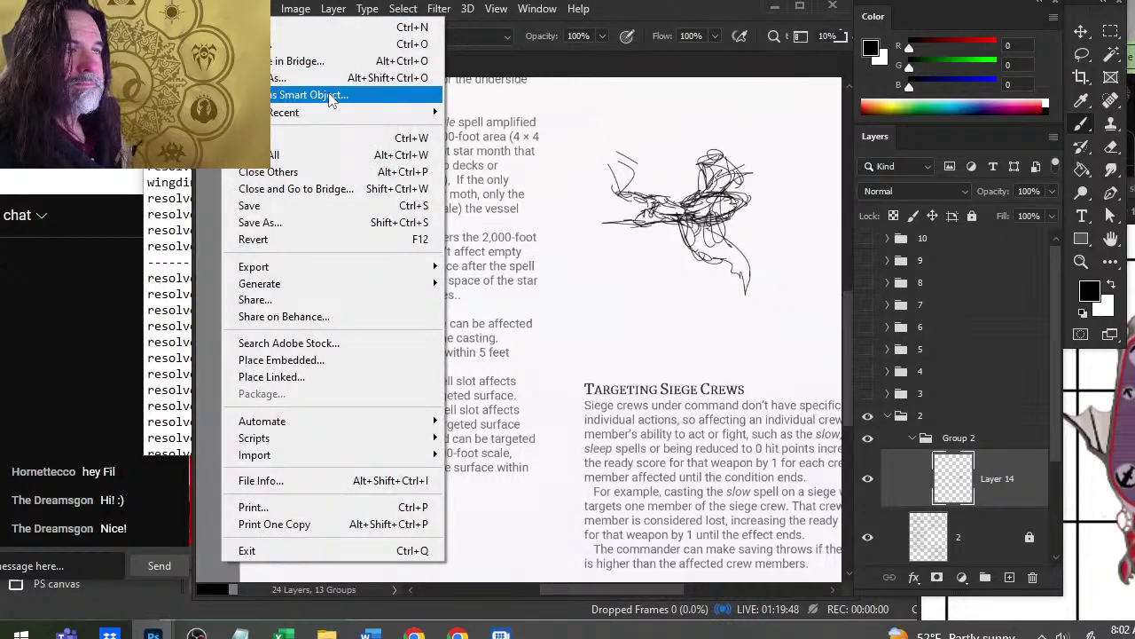
pyautogui.moveTo(333, 113)
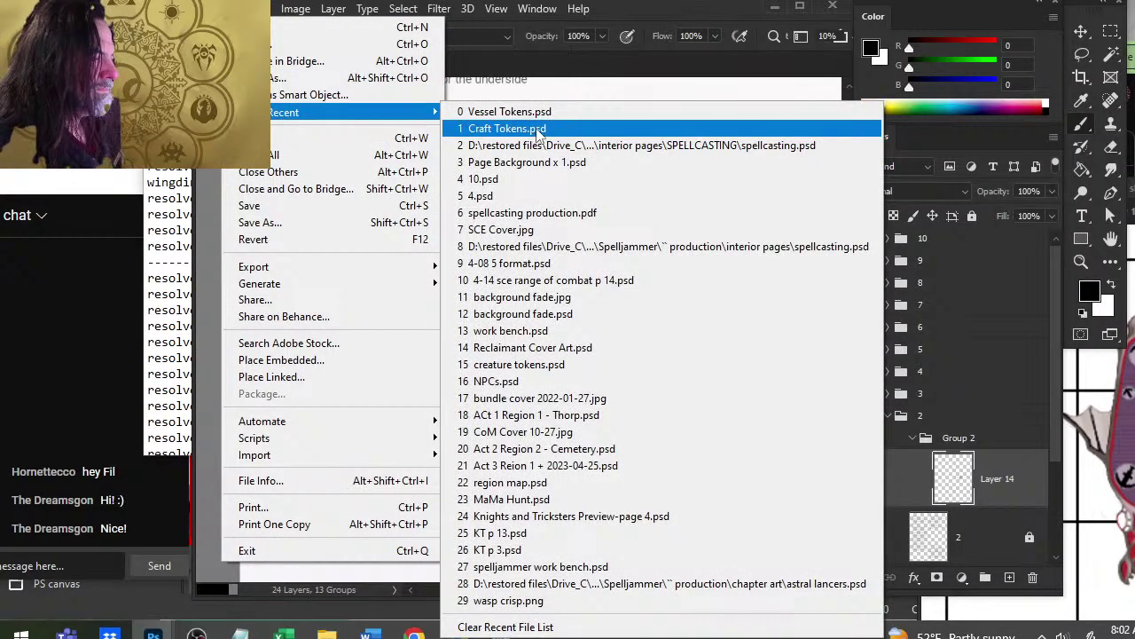
pyautogui.click(521, 231)
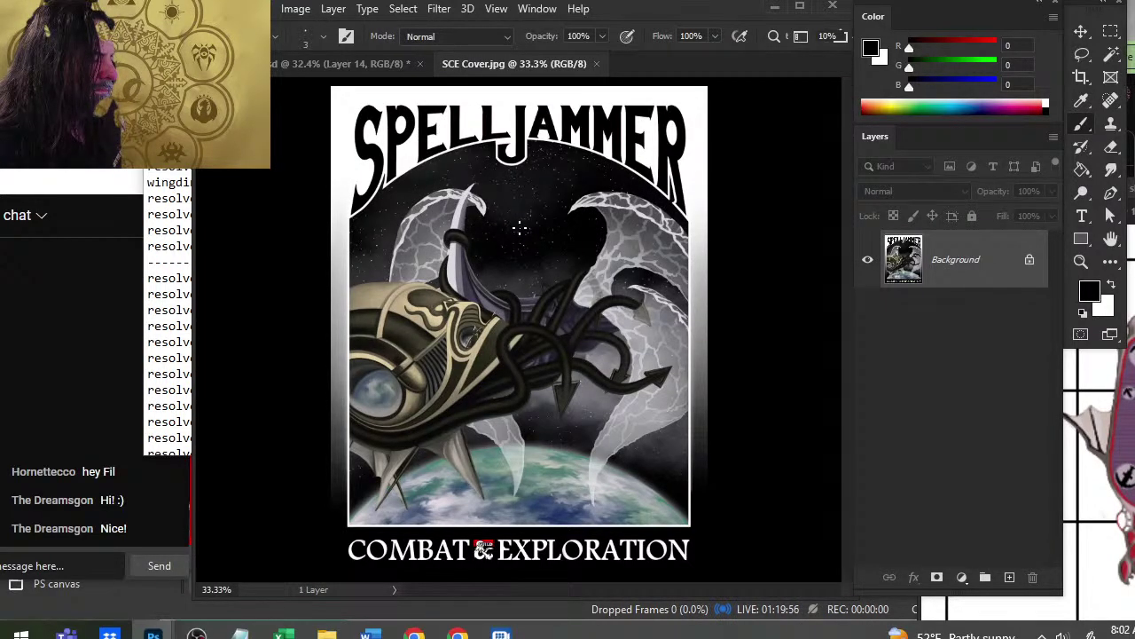
pyautogui.click(597, 64)
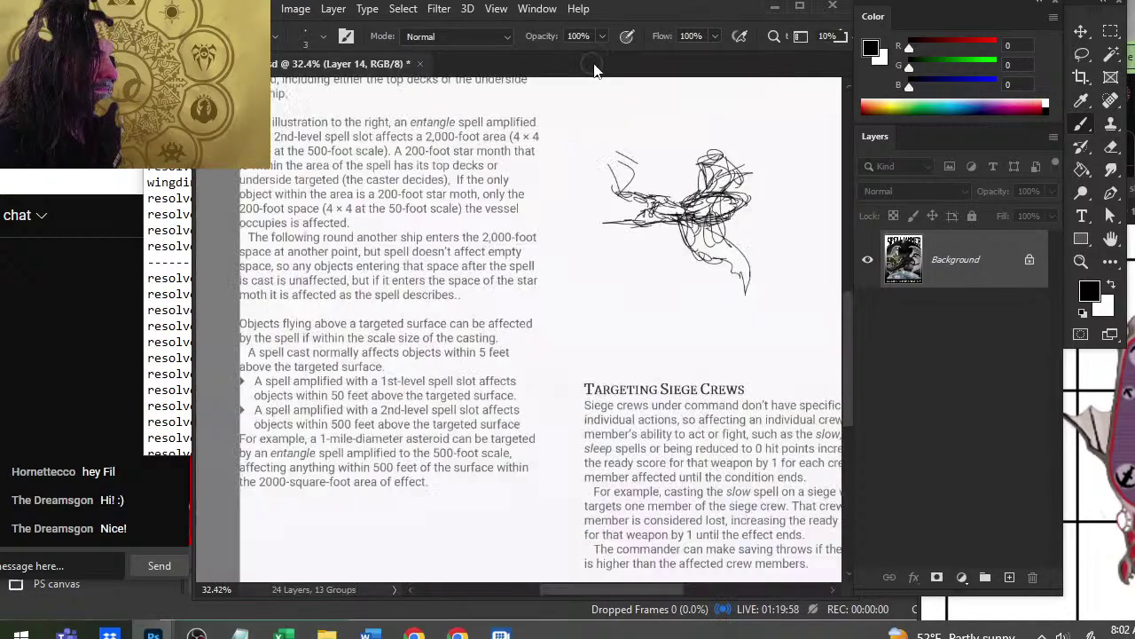
# - Refine the rough ship sketch by reworking its body and adding upper and lower wing strokes on the far side
pyautogui.moveTo(710, 197)
pyautogui.mouseDown()
pyautogui.moveTo(695, 156)
pyautogui.moveTo(725, 188)
pyautogui.moveTo(708, 218)
pyautogui.moveTo(744, 292)
pyautogui.mouseUp()
pyautogui.moveTo(696, 231)
pyautogui.mouseDown()
pyautogui.moveTo(683, 257)
pyautogui.moveTo(699, 258)
pyautogui.mouseUp()
pyautogui.moveTo(671, 217); pyautogui.dragTo(699, 254)
pyautogui.moveTo(710, 223)
pyautogui.mouseDown()
pyautogui.moveTo(742, 172)
pyautogui.moveTo(701, 252)
pyautogui.moveTo(717, 244)
pyautogui.mouseUp()
pyautogui.press('e')
pyautogui.press('b')
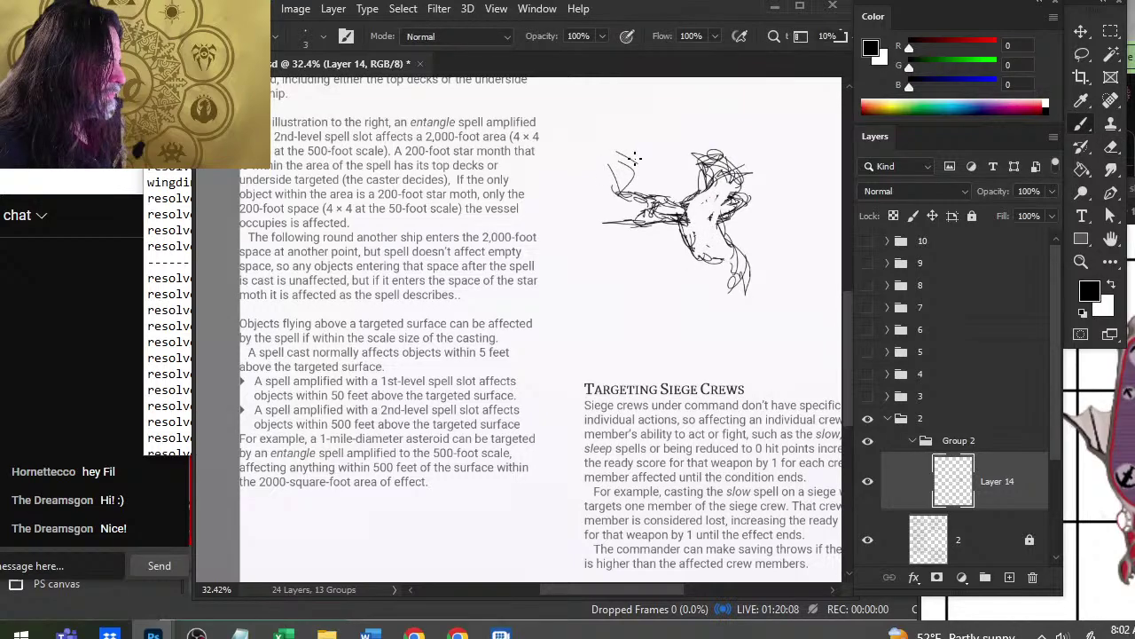
pyautogui.moveTo(648, 193)
pyautogui.mouseDown()
pyautogui.moveTo(636, 168)
pyautogui.moveTo(612, 182)
pyautogui.moveTo(631, 220)
pyautogui.moveTo(614, 234)
pyautogui.moveTo(611, 266)
pyautogui.moveTo(662, 223)
pyautogui.moveTo(613, 273)
pyautogui.moveTo(660, 215)
pyautogui.moveTo(664, 197)
pyautogui.moveTo(637, 161)
pyautogui.mouseUp()
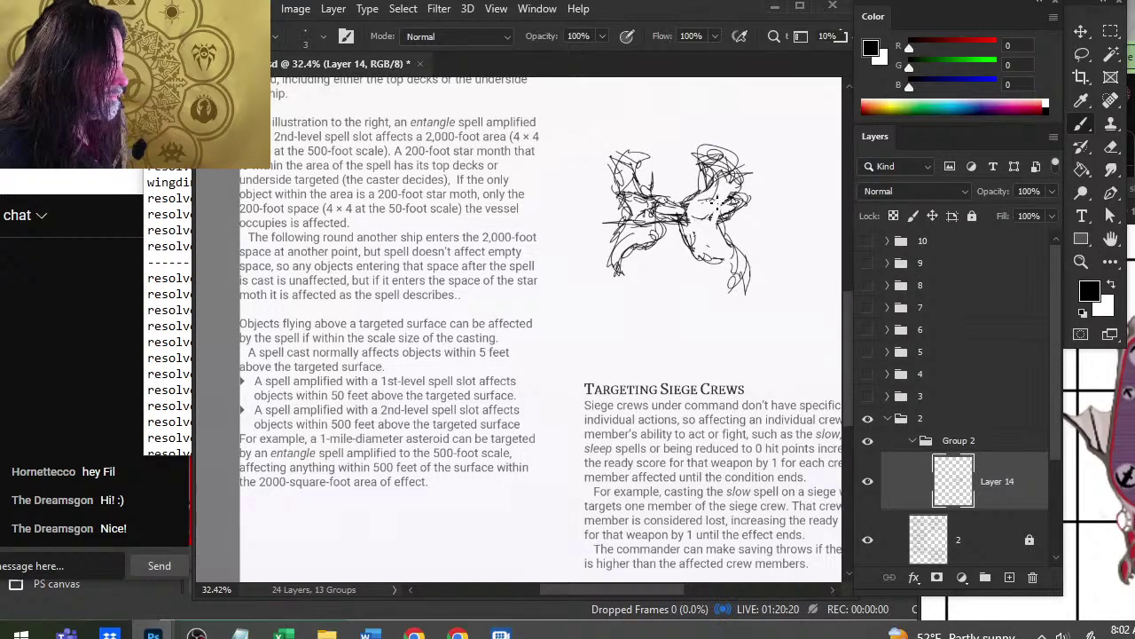
# - Sketch a small, narrow, pointed ship shape beside the winged ship, erasing and redrawing its outline
pyautogui.moveTo(697, 205); pyautogui.dragTo(568, 247)
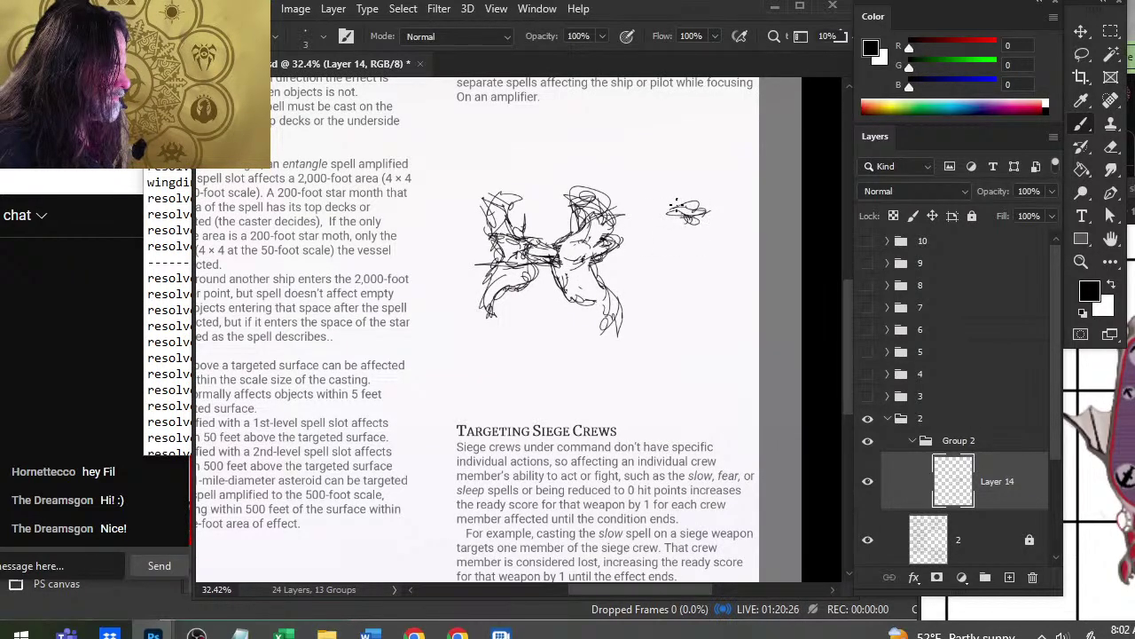
pyautogui.press('e')
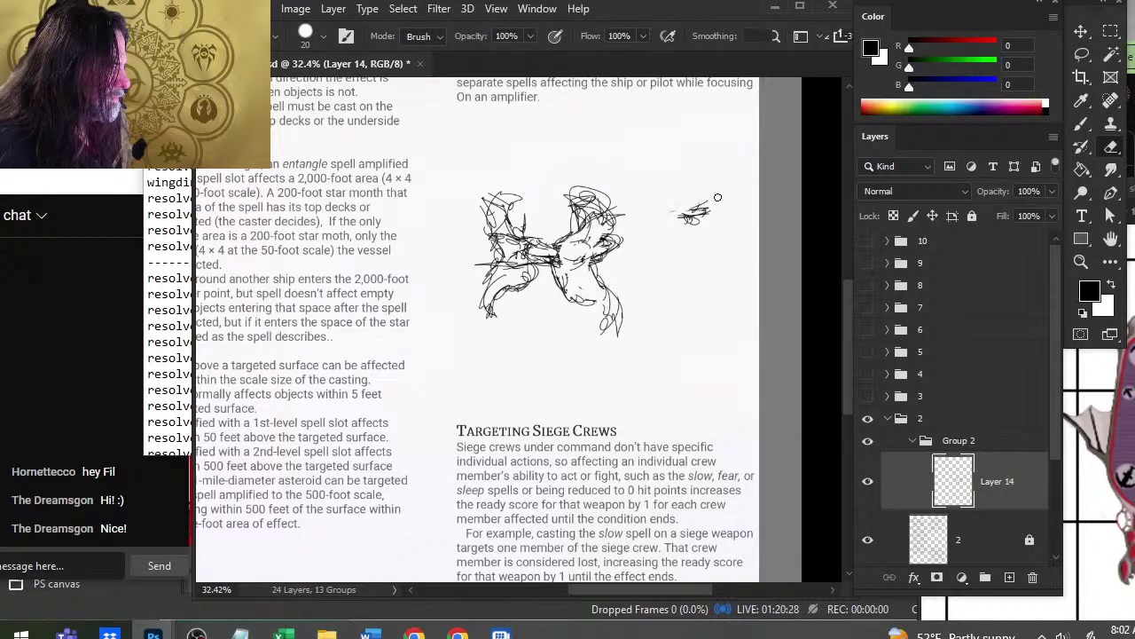
pyautogui.press('b')
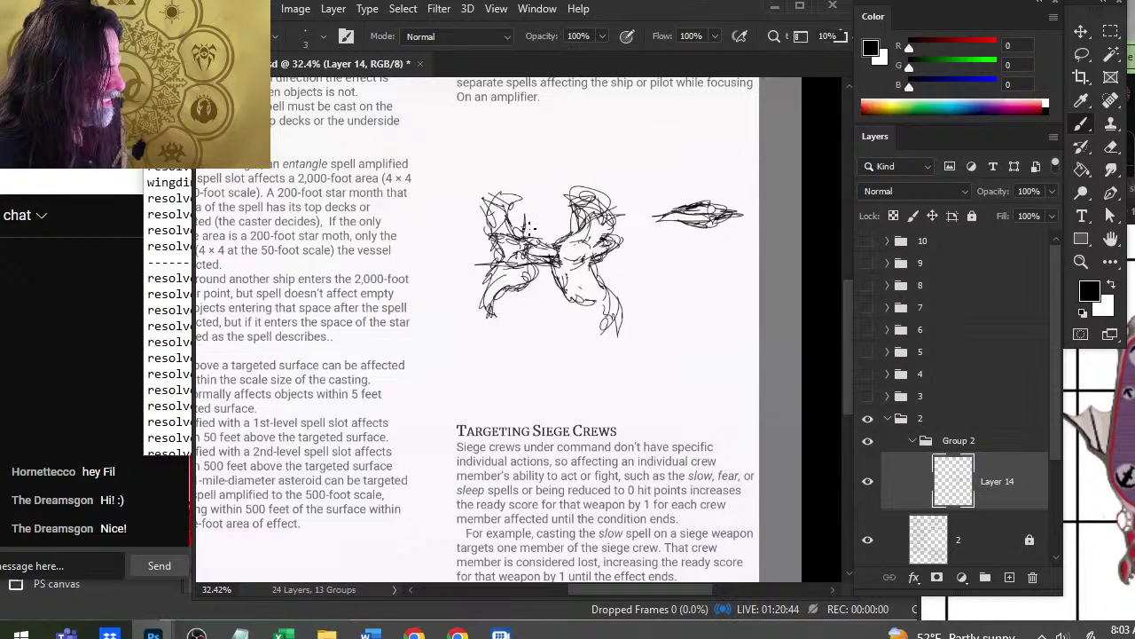
# - Bring Vessel Tokens.psd over the spellcasting page, hide the lamprey group and show the star moth group
pyautogui.hotkey('alt', 'Tab')
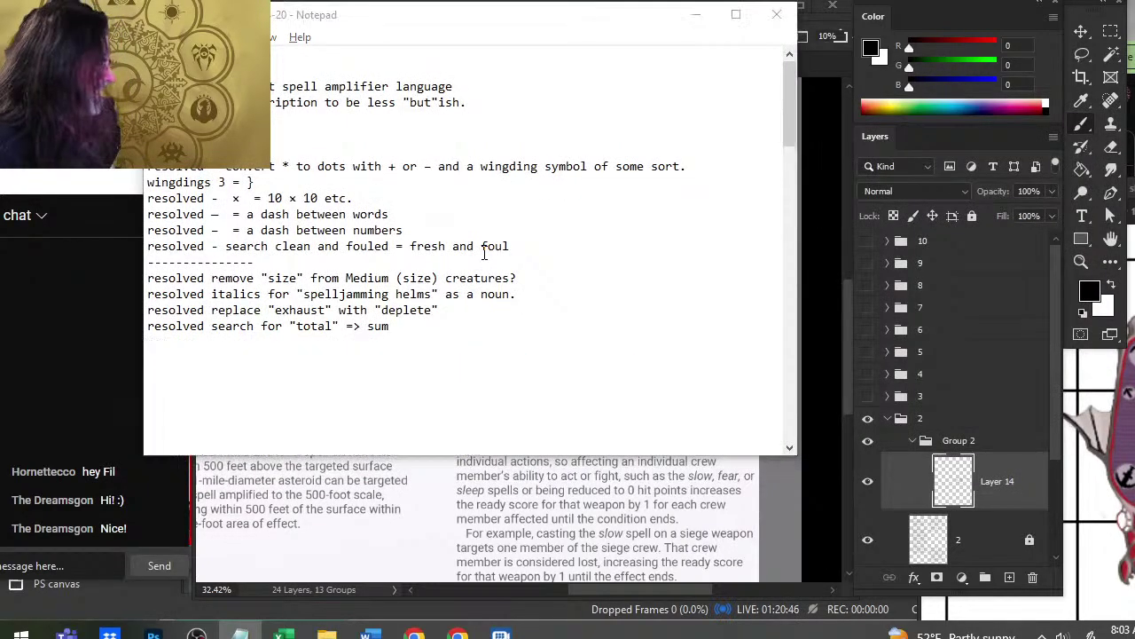
pyautogui.hotkey('alt', 'Tab')
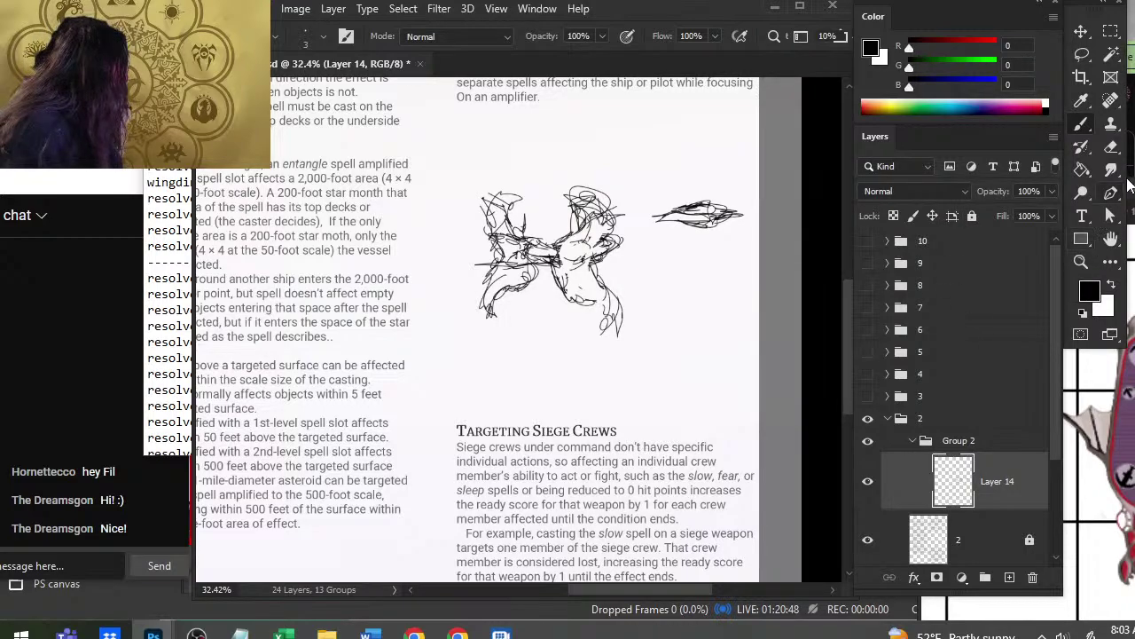
pyautogui.moveTo(1087, 321); pyautogui.dragTo(400, 114)
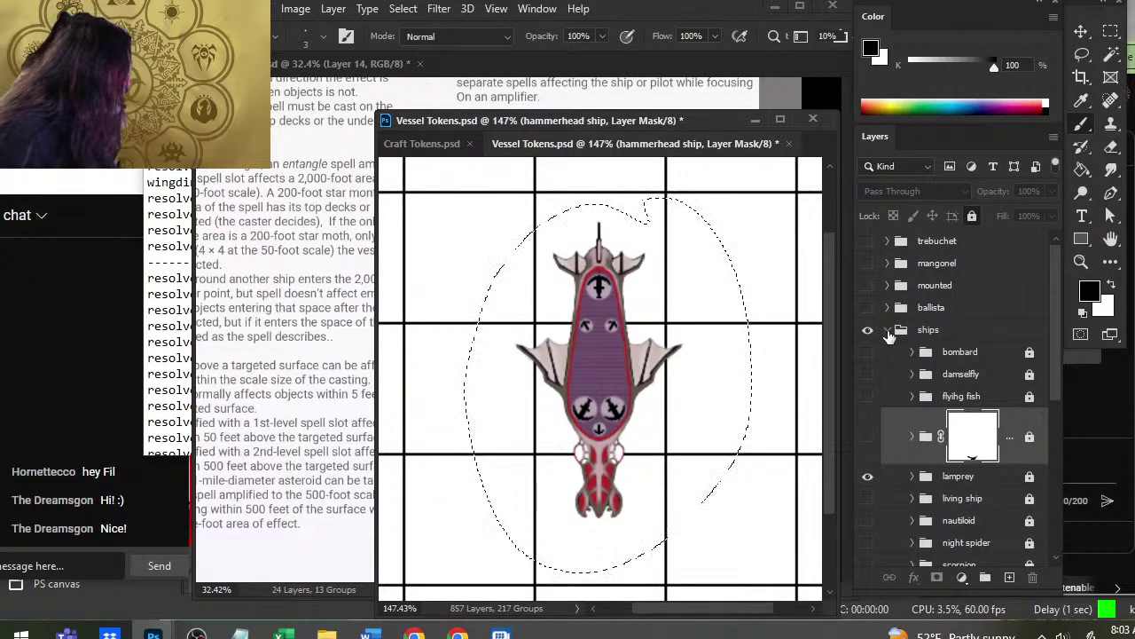
pyautogui.click(867, 476)
pyautogui.scroll(-3, 887, 417)
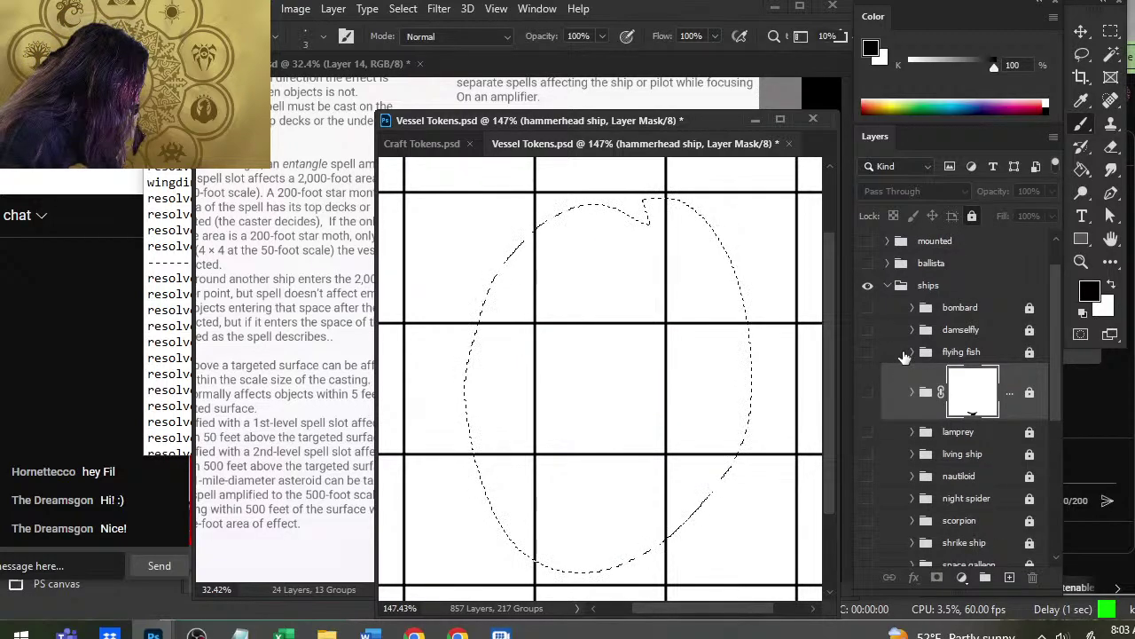
pyautogui.scroll(-2, 908, 356)
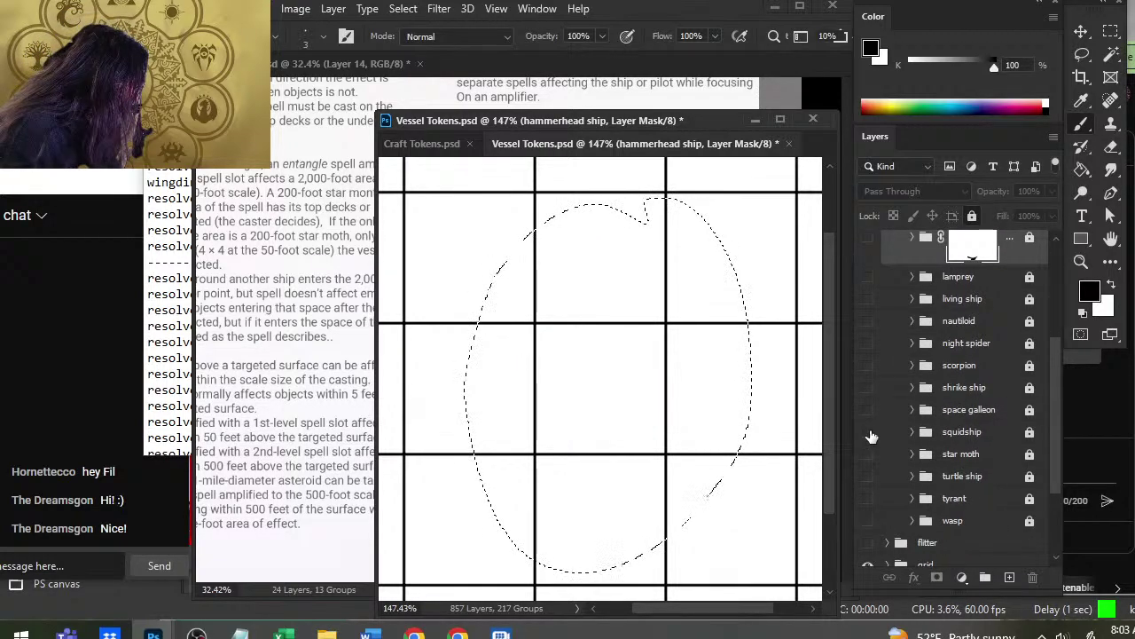
pyautogui.click(868, 453)
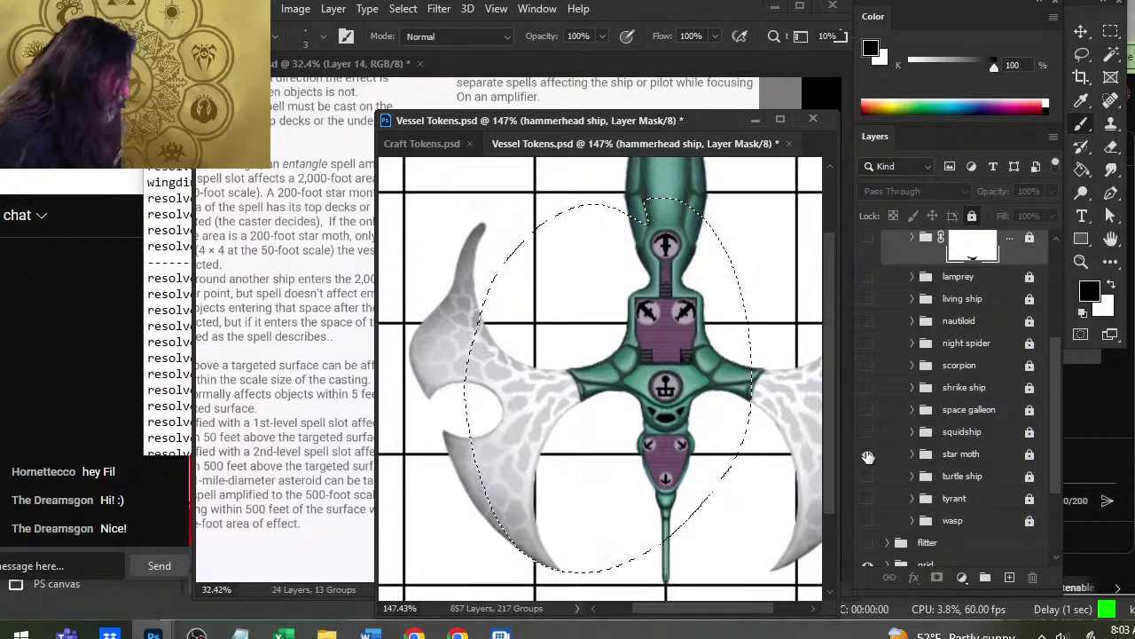
# - Clear the old lasso selection and marquee-select the whole star moth token, about 3.95 in wide by 4.01 in high
pyautogui.press('l')
pyautogui.click(677, 398)
pyautogui.moveTo(698, 412)
pyautogui.mouseDown()
pyautogui.moveTo(631, 385)
pyautogui.moveTo(653, 404)
pyautogui.moveTo(646, 393)
pyautogui.mouseUp()
pyautogui.press('z')
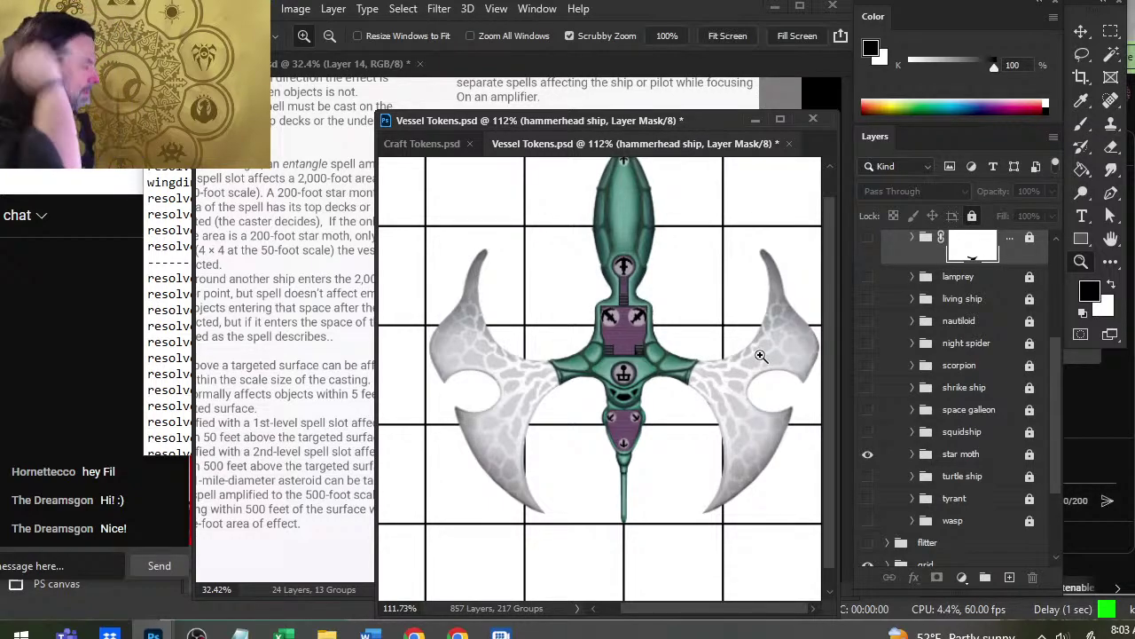
pyautogui.moveTo(654, 375); pyautogui.dragTo(622, 368)
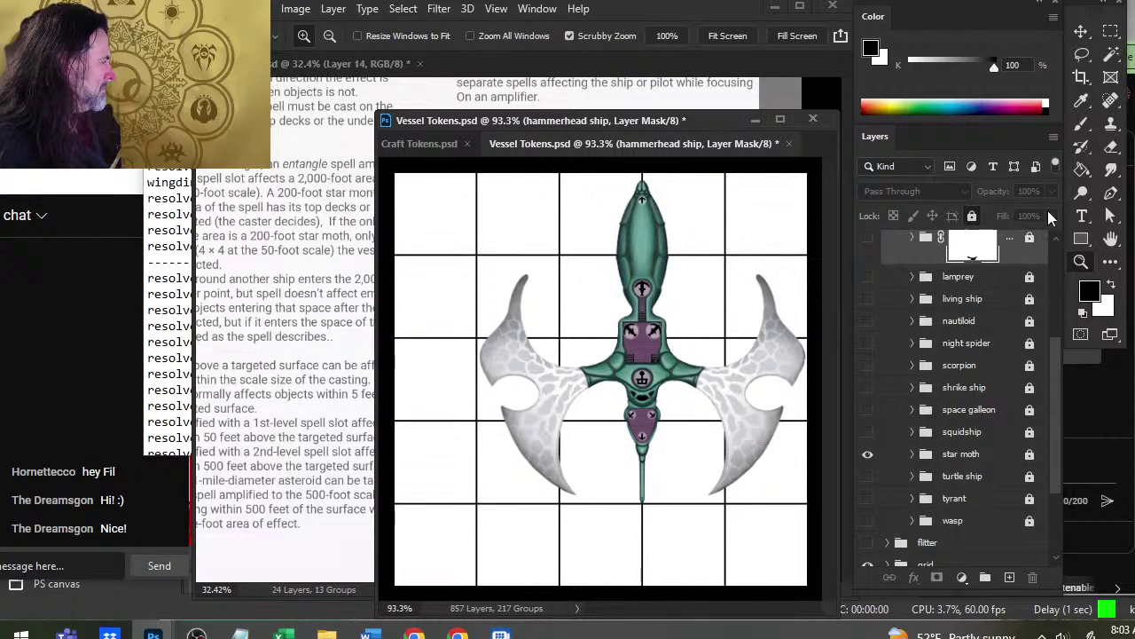
pyautogui.click(1113, 32)
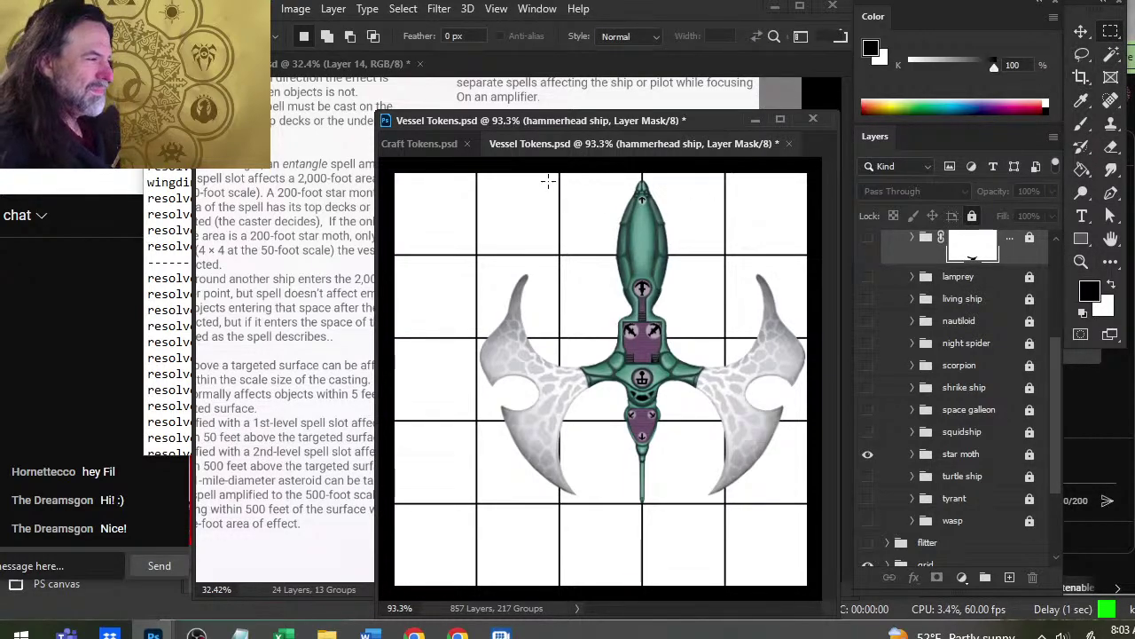
pyautogui.moveTo(479, 173); pyautogui.dragTo(712, 461)
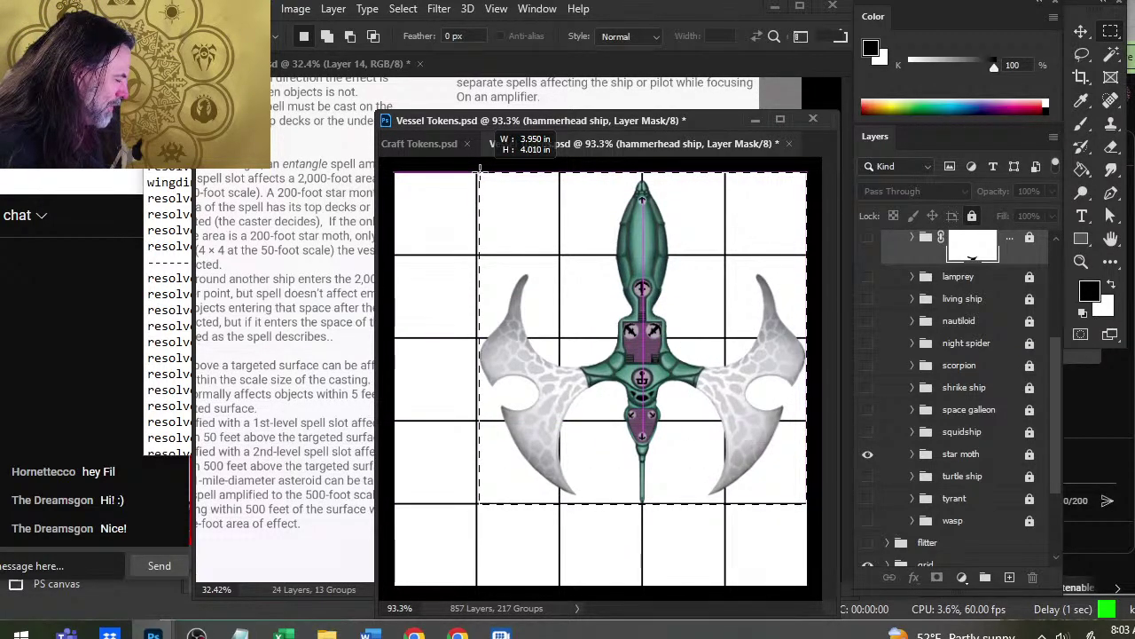
# - Select the star moth with a rectangle about 3.95 by 4.01 in, hide grid, Layer 3 and Layer 2, and copy it without background
pyautogui.moveTo(480, 169); pyautogui.dragTo(480, 170)
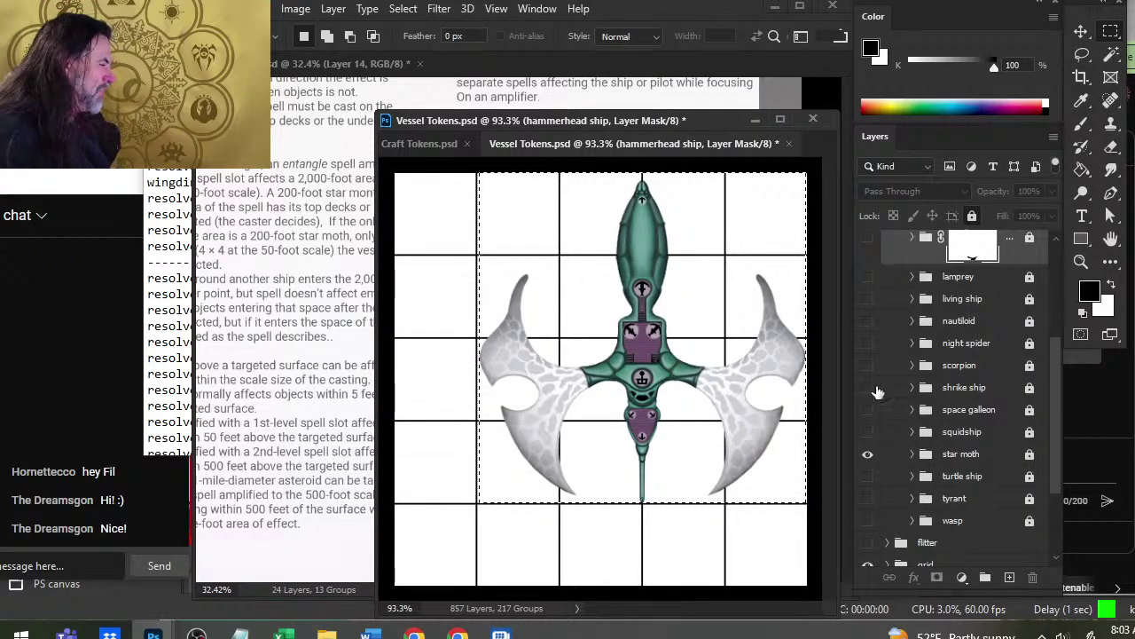
pyautogui.scroll(-3, 1063, 411)
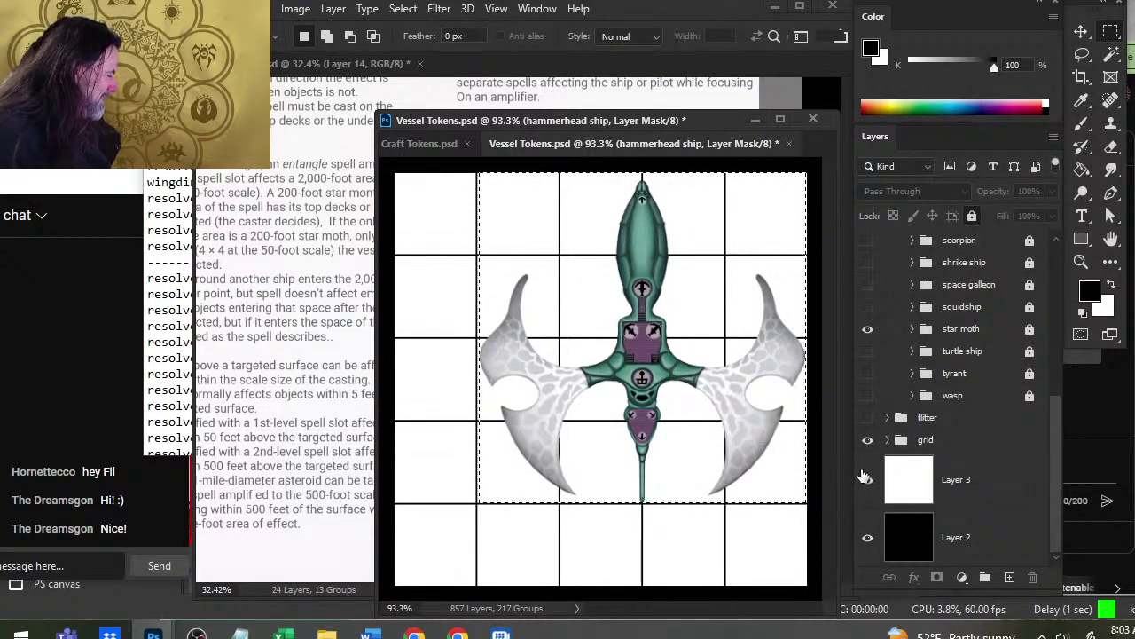
pyautogui.click(869, 479)
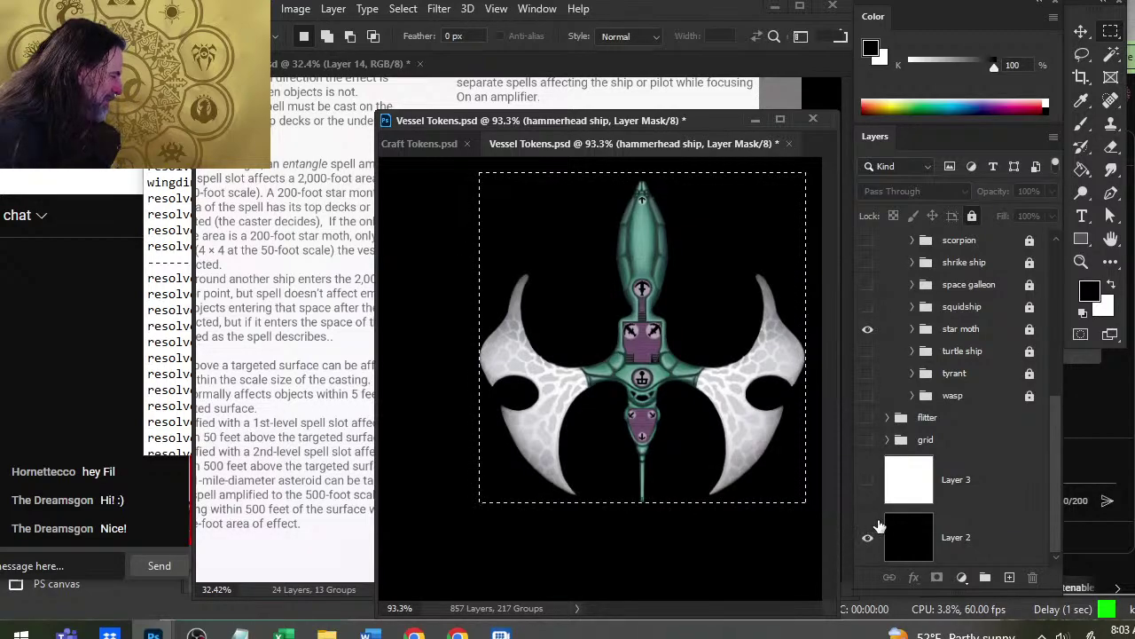
pyautogui.click(868, 537)
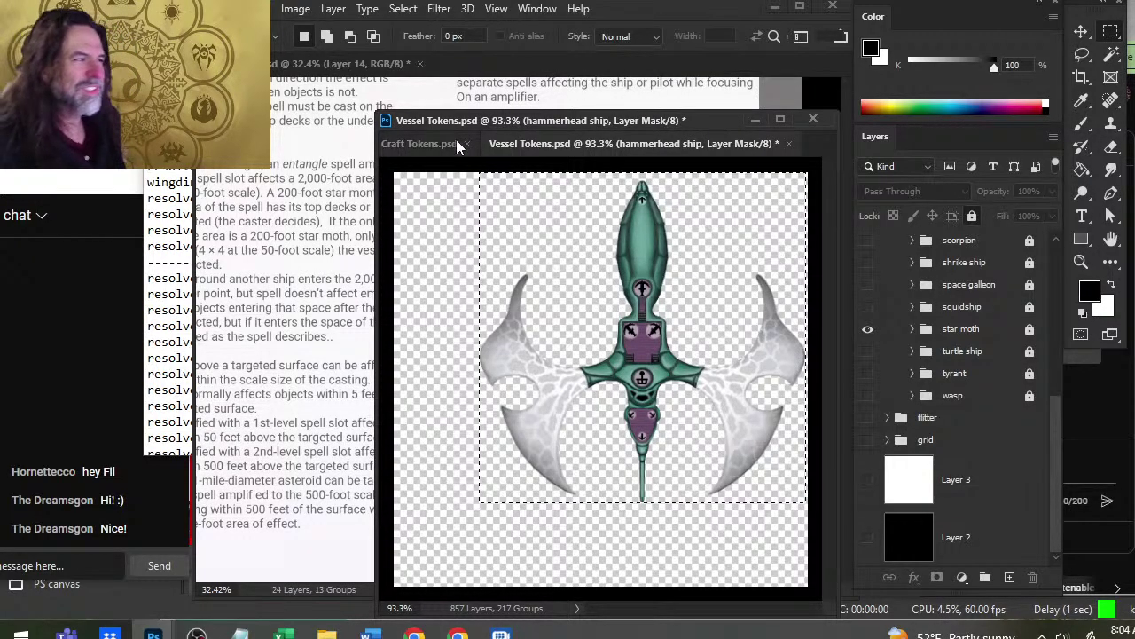
# - In the page layout document, hide the Layer 14 sketch and paste the star moth into the blank area above Targeting Siege Crews
pyautogui.moveTo(450, 127); pyautogui.dragTo(823, 195)
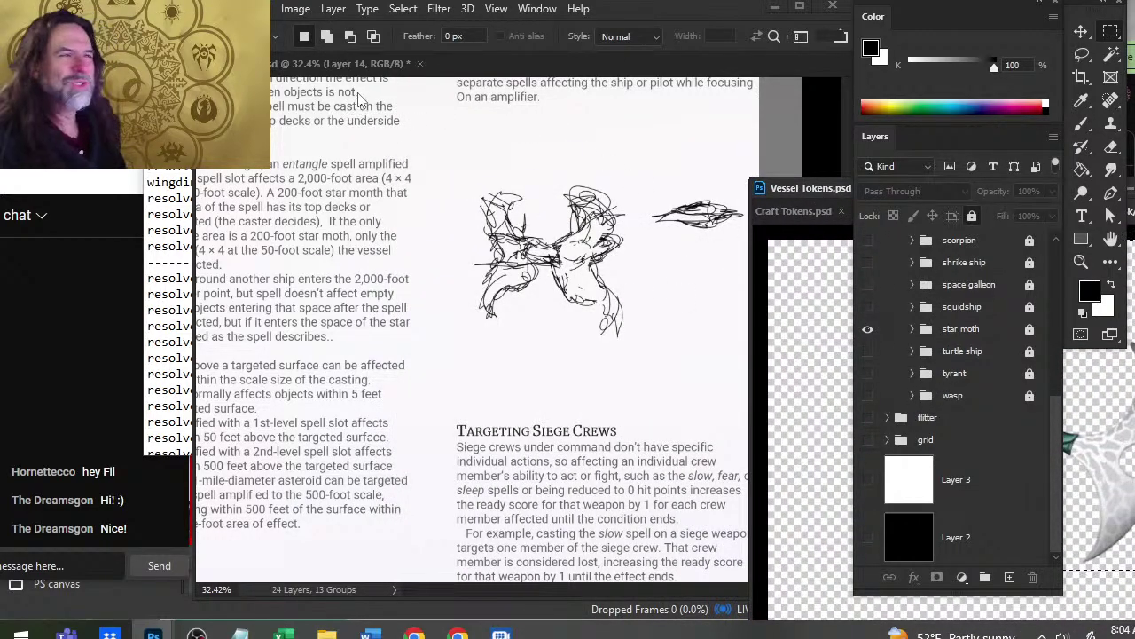
pyautogui.click(367, 63)
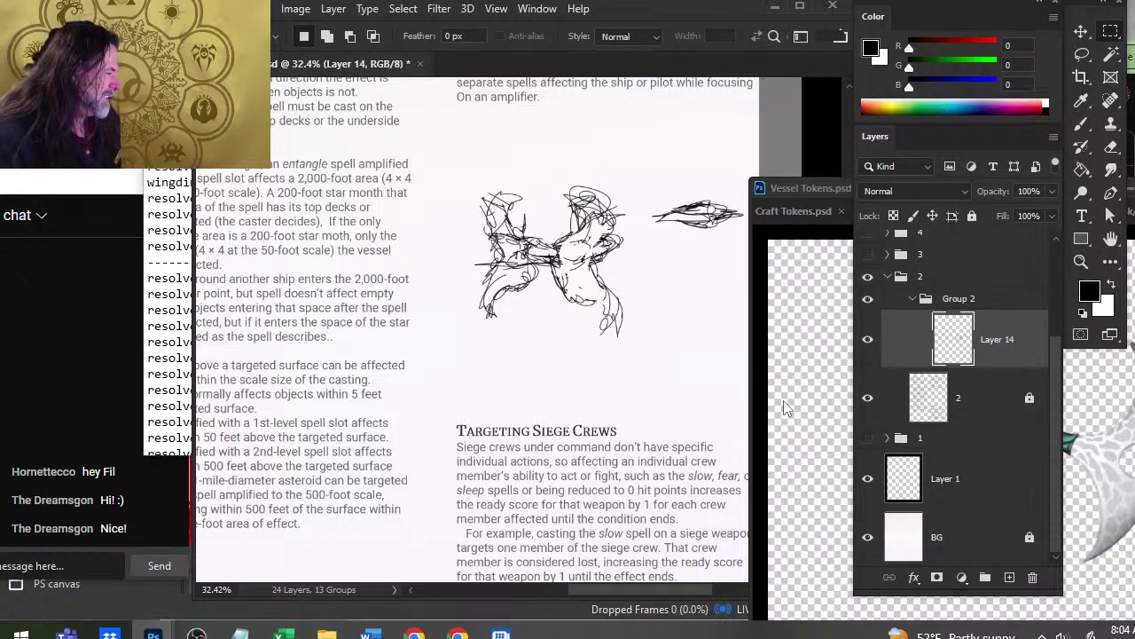
pyautogui.click(868, 344)
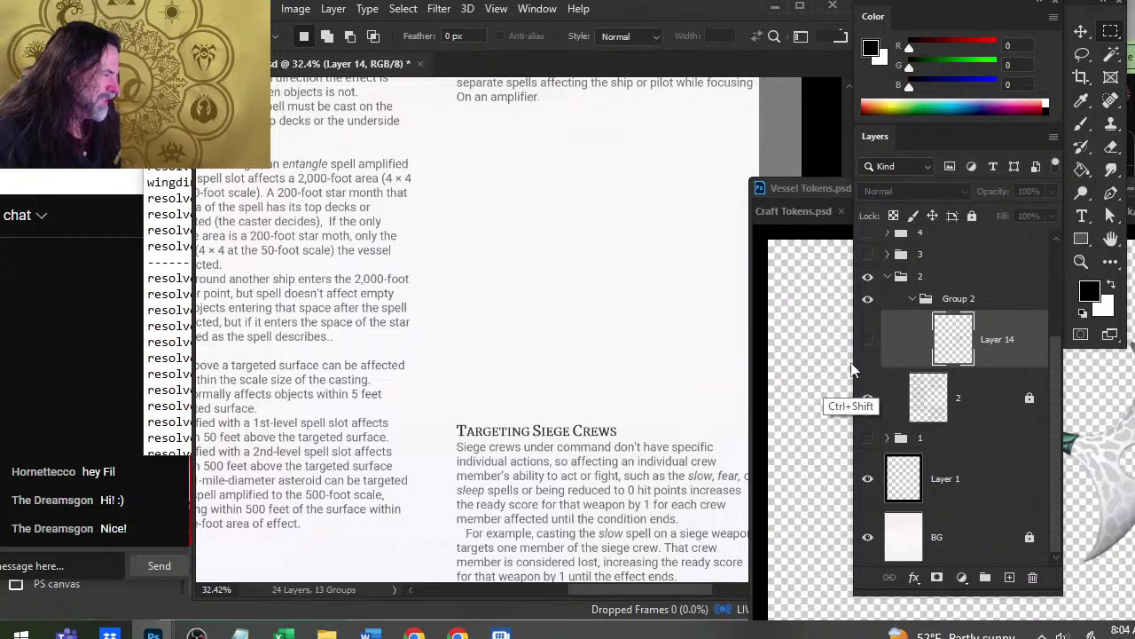
pyautogui.hotkey('ctrl', 'v')
pyautogui.press('v')
pyautogui.moveTo(568, 232); pyautogui.dragTo(647, 315)
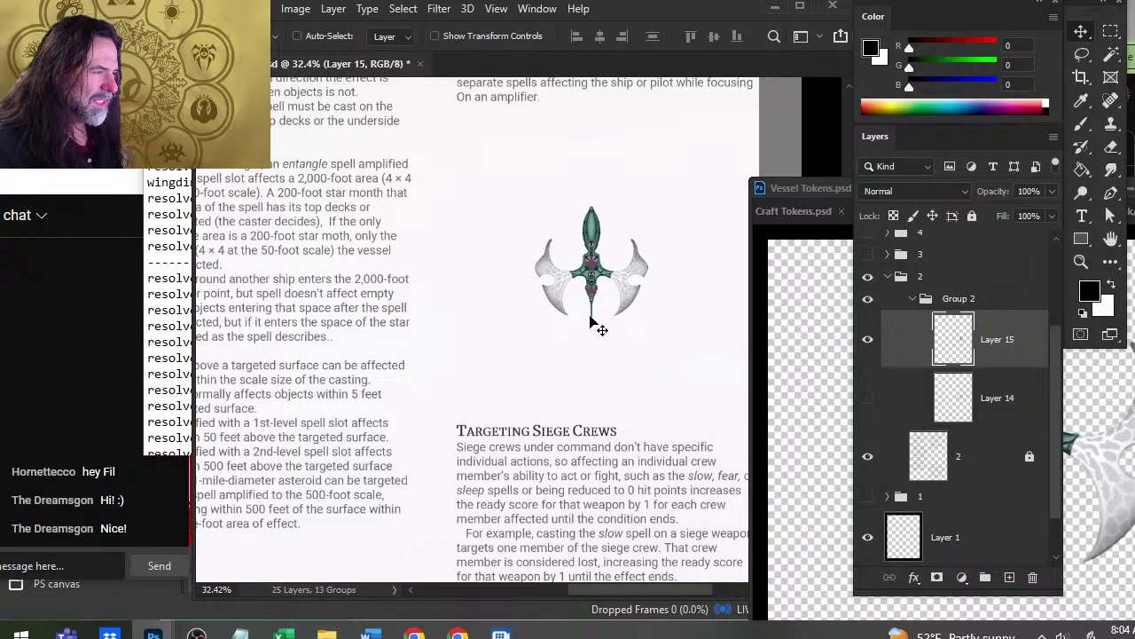
# - Bring the Craft Tokens document forward, hide the Skiff group and show the Arrow group
pyautogui.press('z')
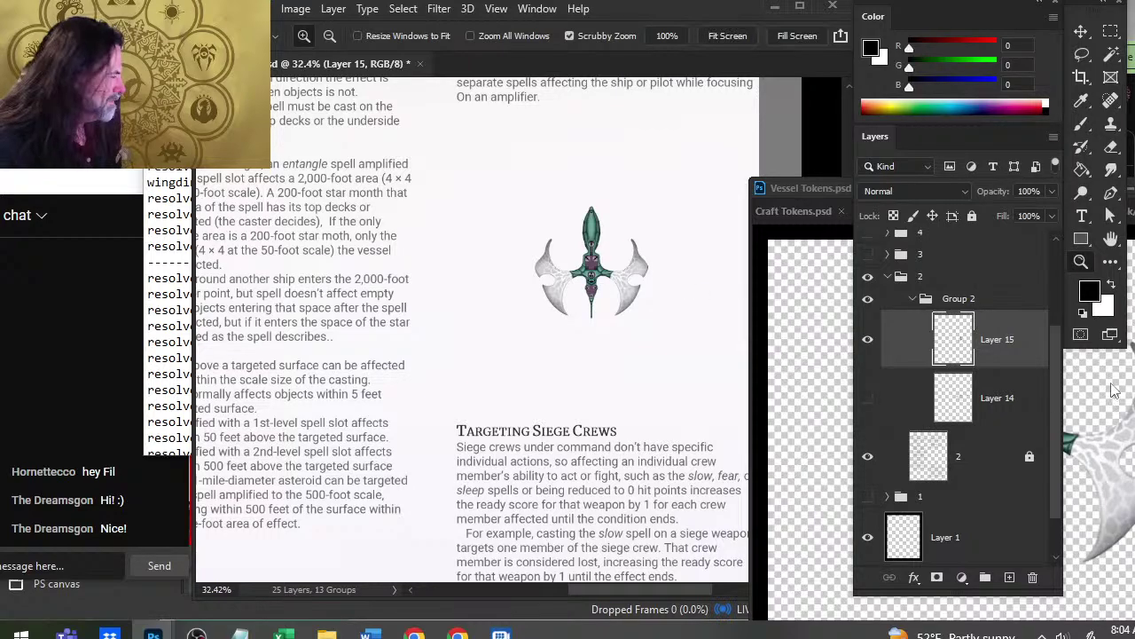
pyautogui.click(1134, 215)
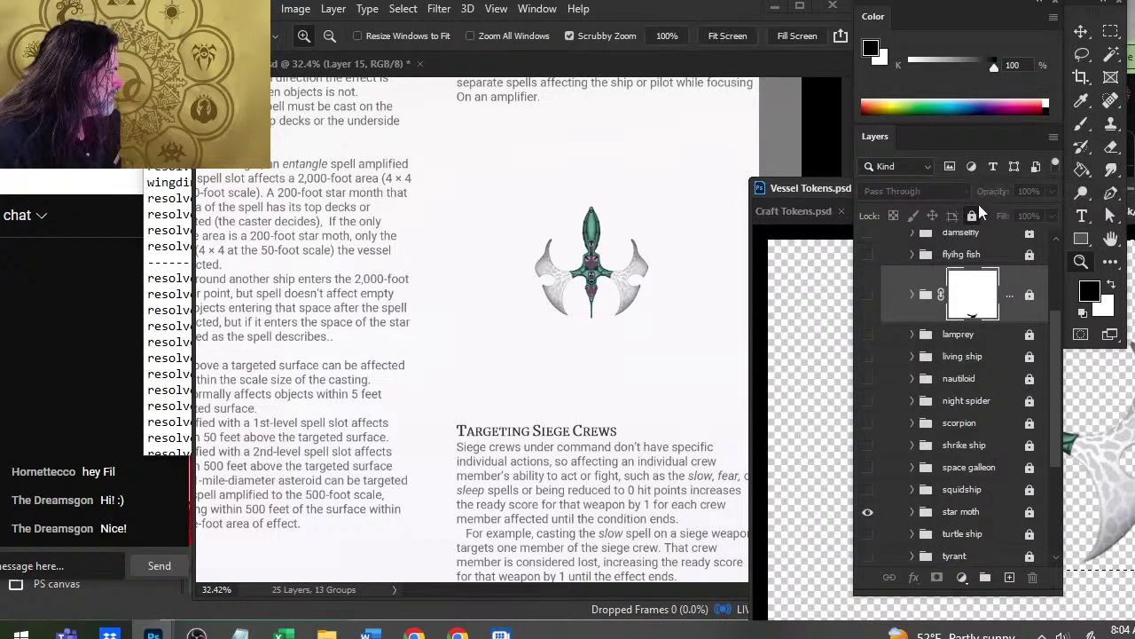
pyautogui.click(804, 213)
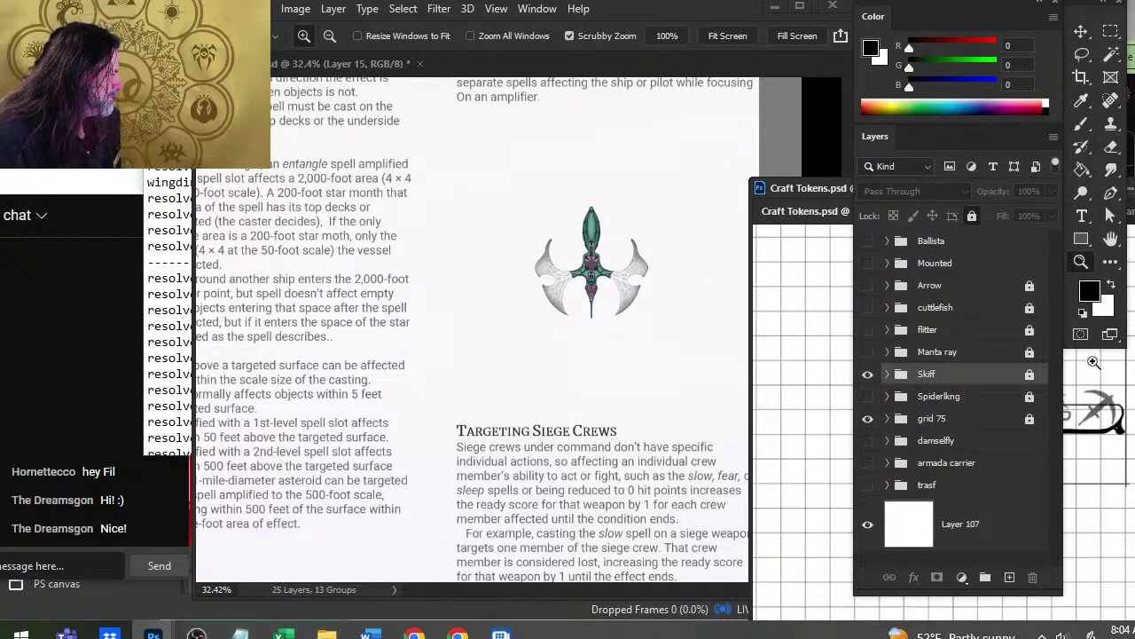
pyautogui.moveTo(813, 187); pyautogui.dragTo(583, 150)
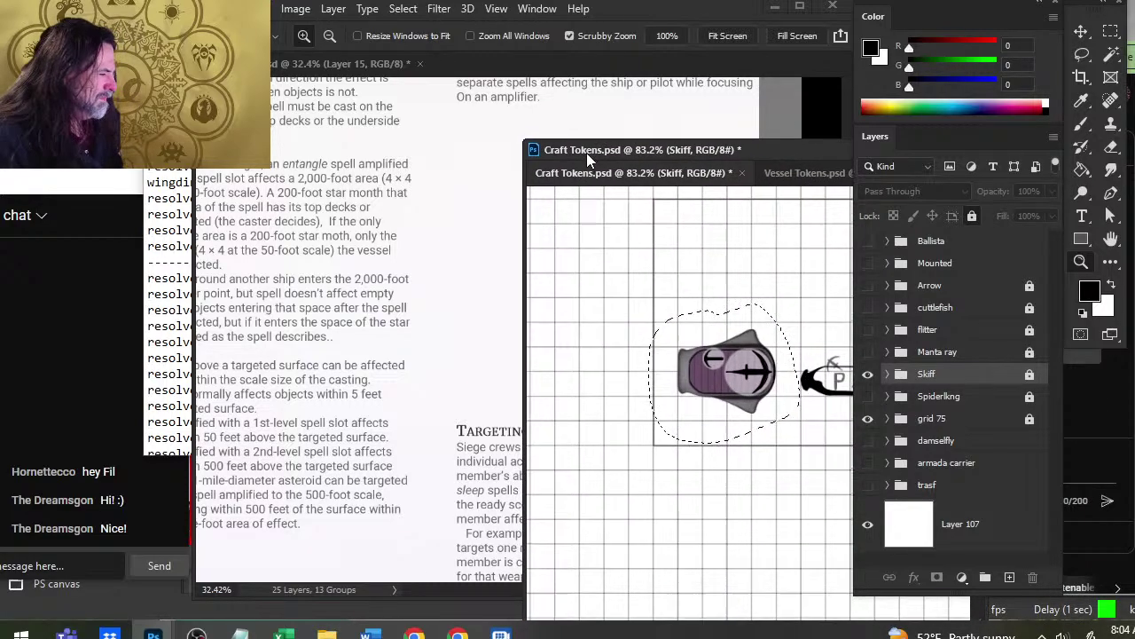
pyautogui.click(868, 373)
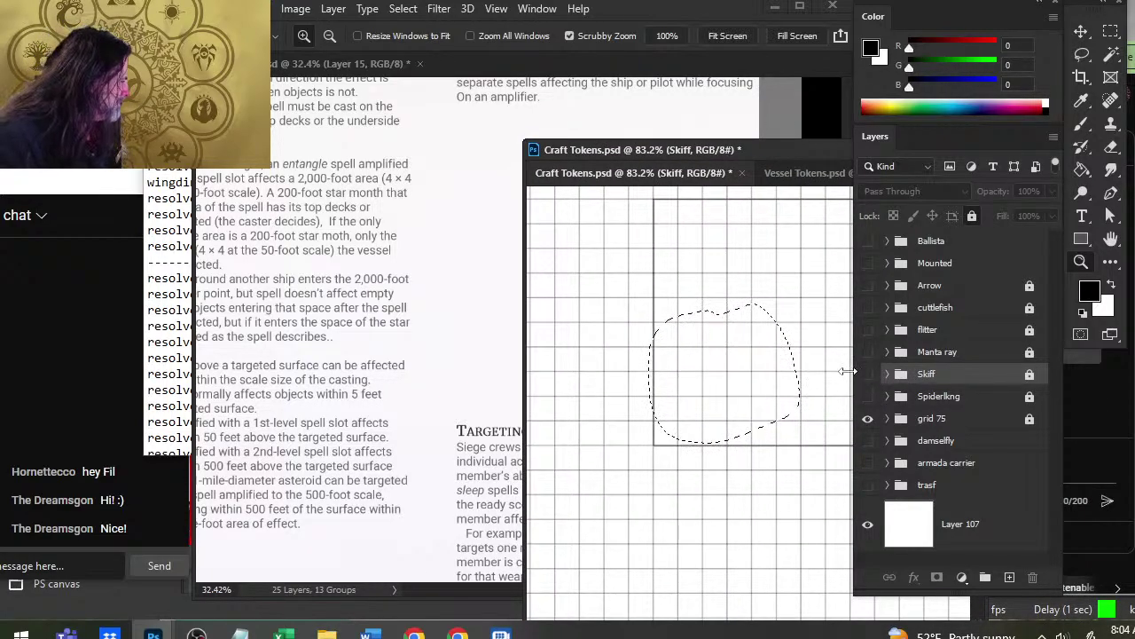
pyautogui.click(867, 286)
# - Fit the lasso selection around the Arrow craft, hide grid 75 and Layer 107, and copy the craft without background
pyautogui.press('l')
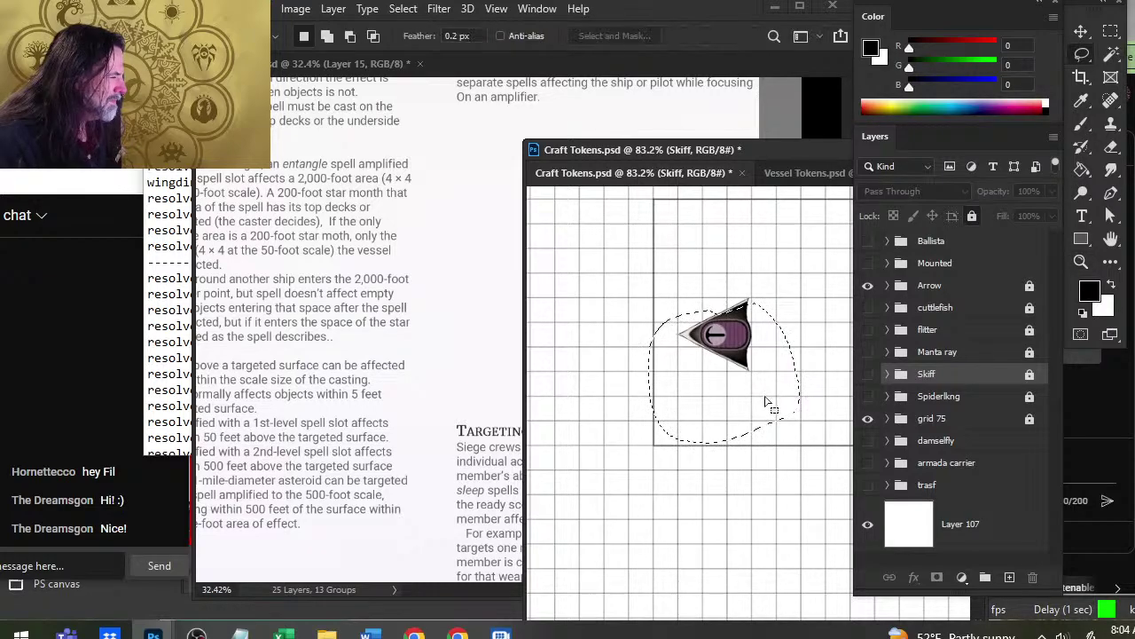
pyautogui.moveTo(779, 366); pyautogui.dragTo(784, 363)
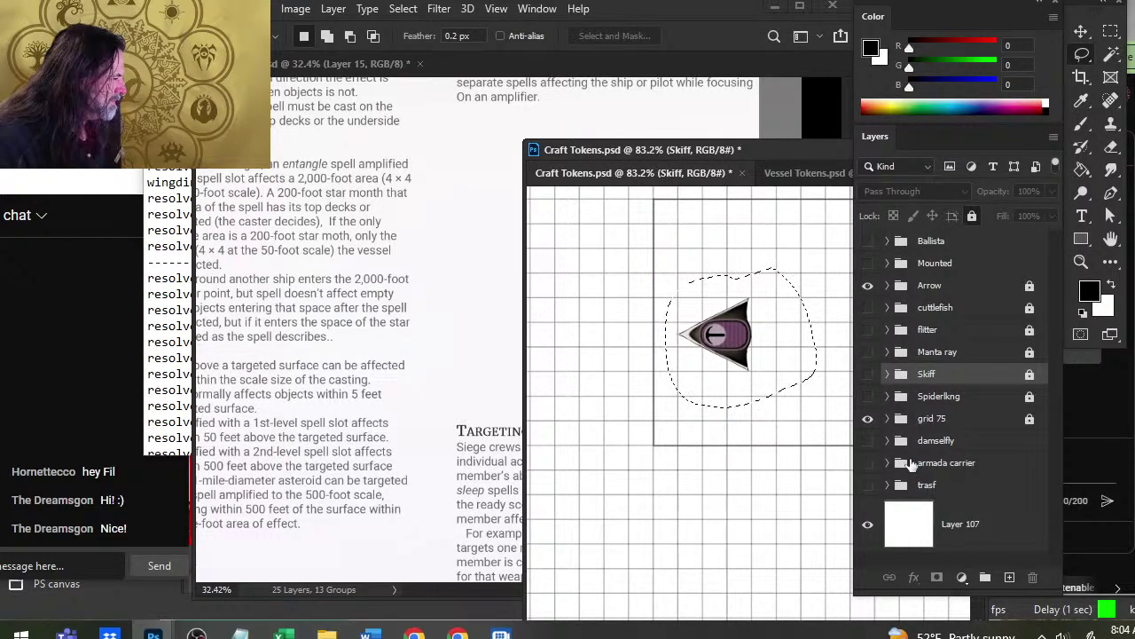
pyautogui.click(868, 524)
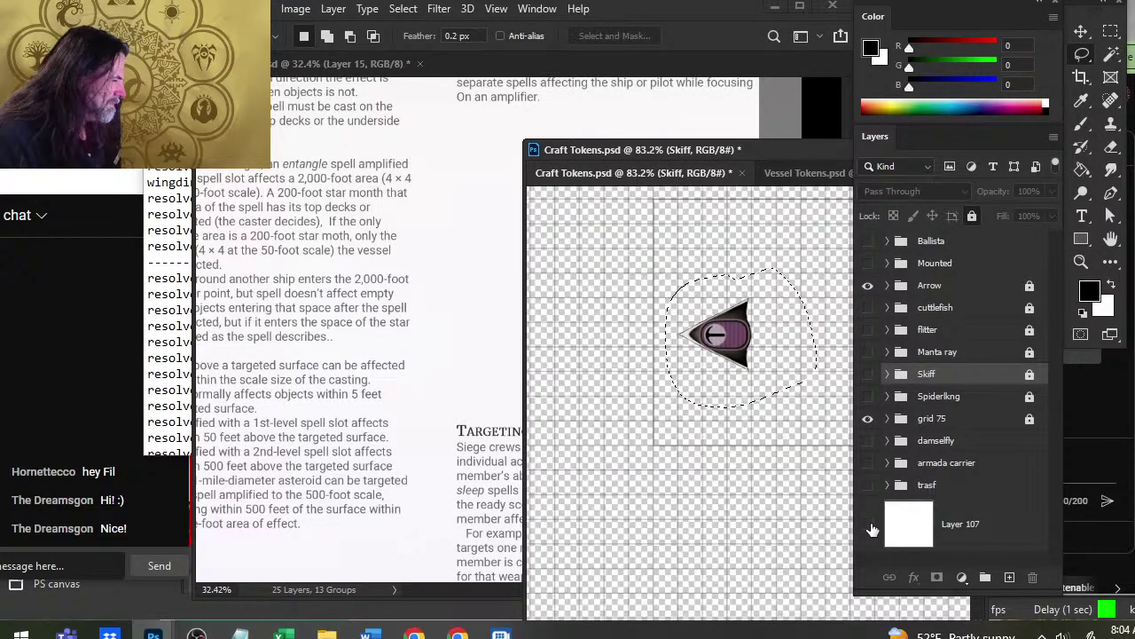
pyautogui.click(868, 524)
pyautogui.click(867, 418)
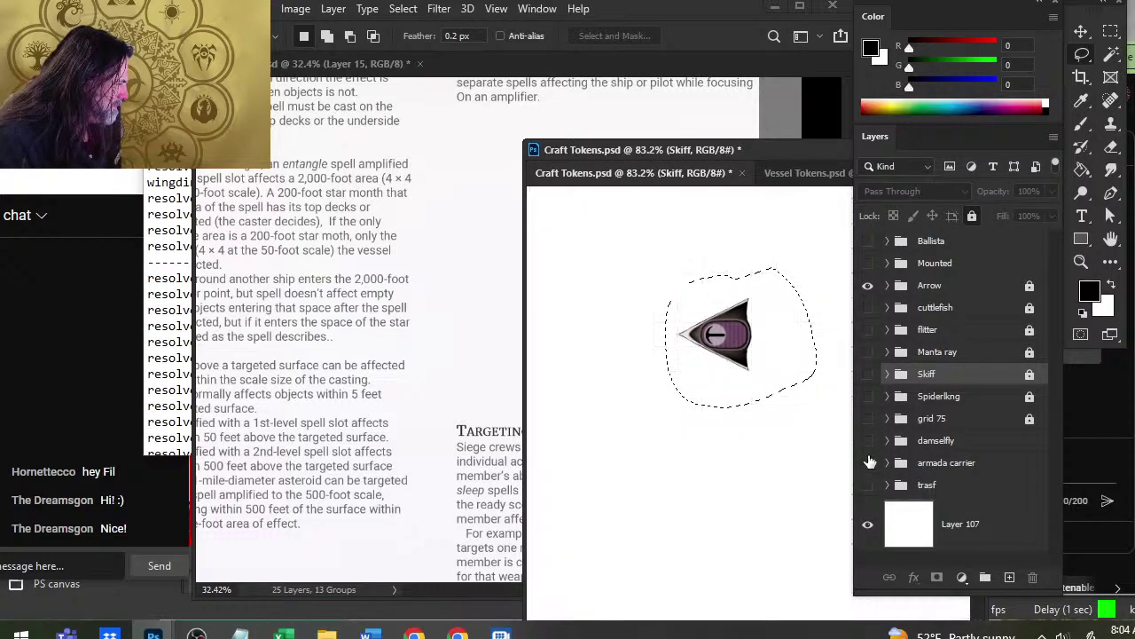
pyautogui.click(869, 524)
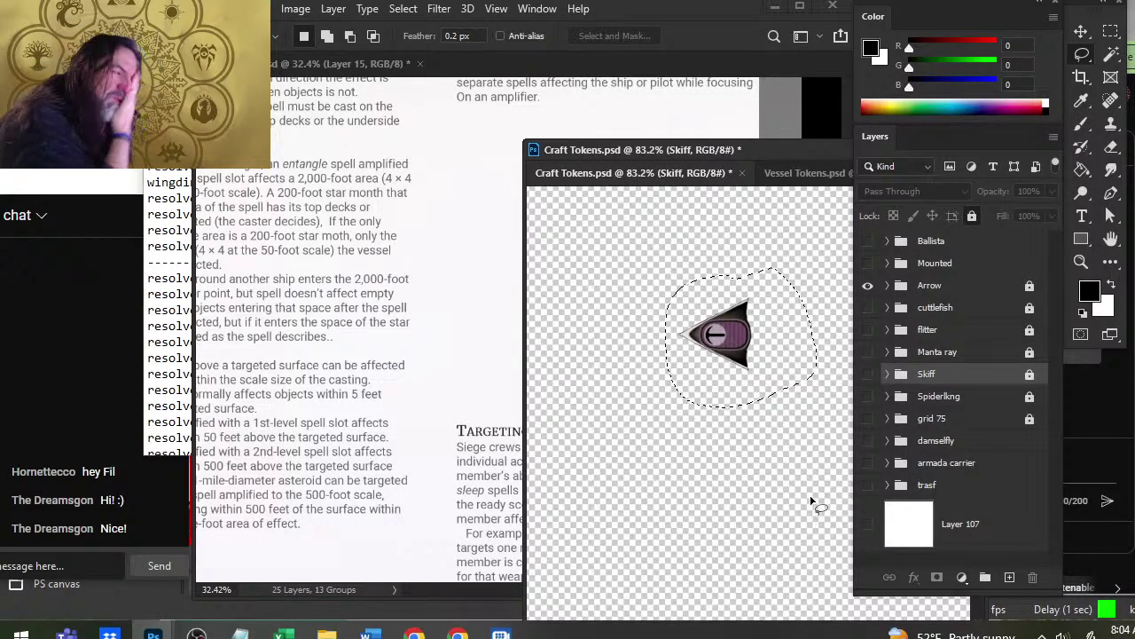
# - Paste the Arrow craft into the page layout document and place it above and to the left of the star moth
pyautogui.moveTo(705, 149); pyautogui.dragTo(959, 207)
pyautogui.click(382, 102)
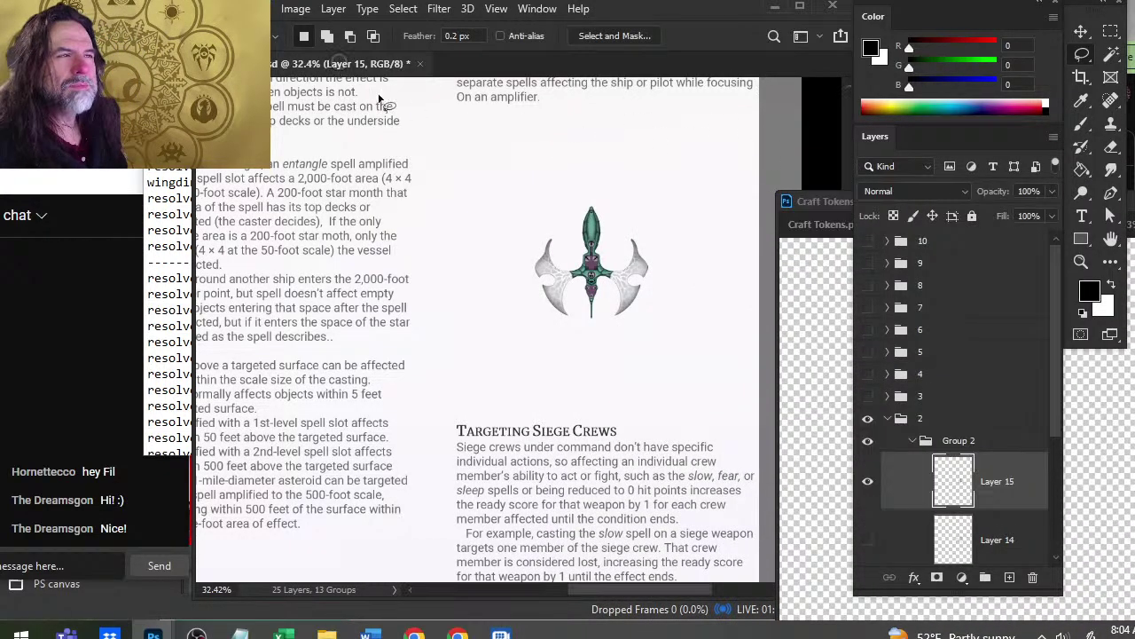
pyautogui.moveTo(696, 359); pyautogui.dragTo(696, 356)
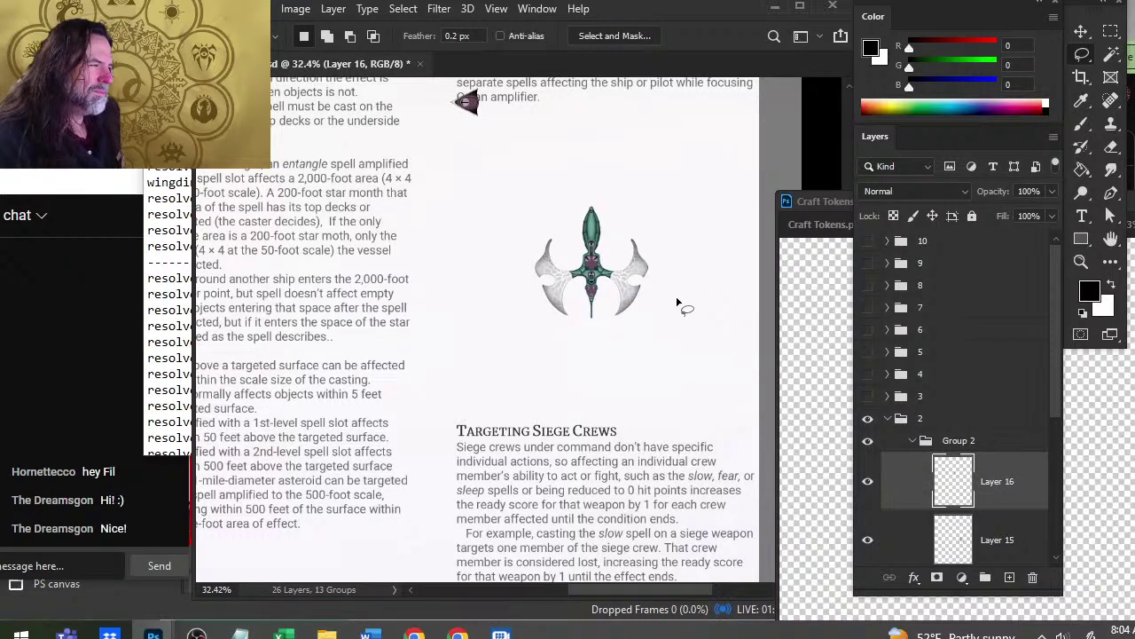
pyautogui.press('v')
pyautogui.moveTo(553, 223); pyautogui.dragTo(614, 301)
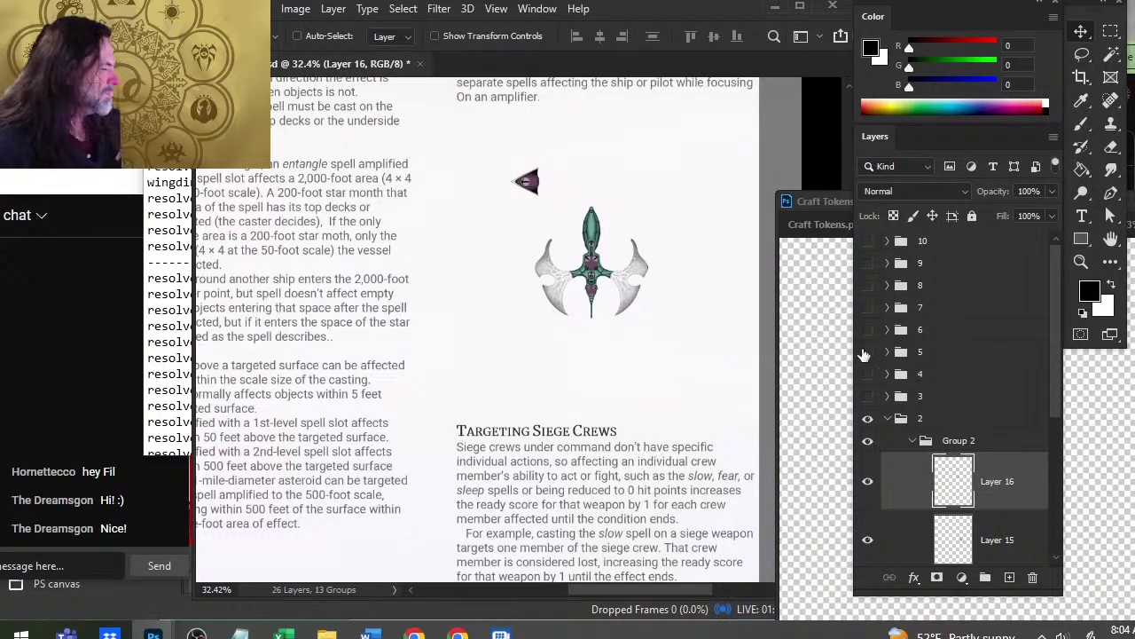
# - Enlarge the star moth with Free Transform to span the text column and position it between the two text blocks
pyautogui.click(986, 543)
pyautogui.press('l')
pyautogui.rightClick(591, 251)
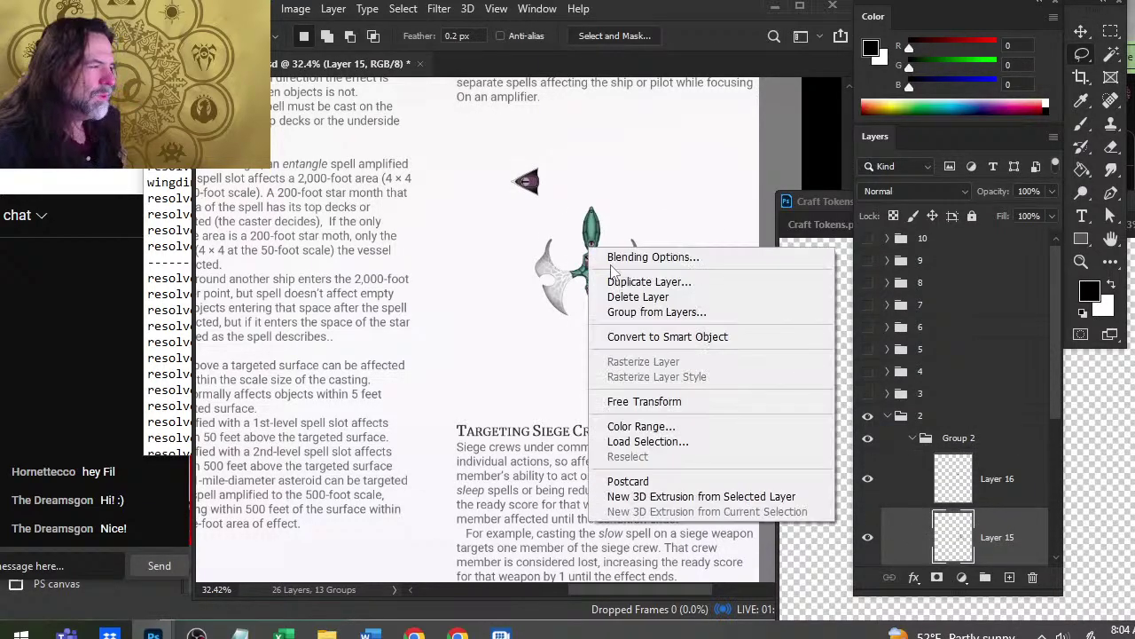
pyautogui.click(701, 401)
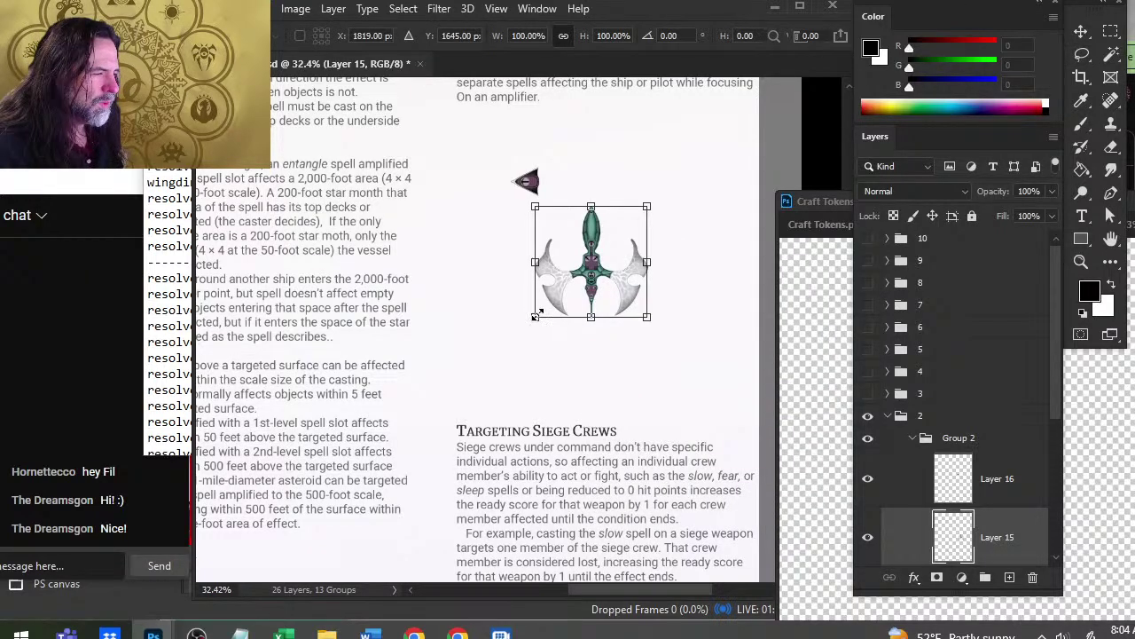
pyautogui.moveTo(536, 316); pyautogui.dragTo(349, 533)
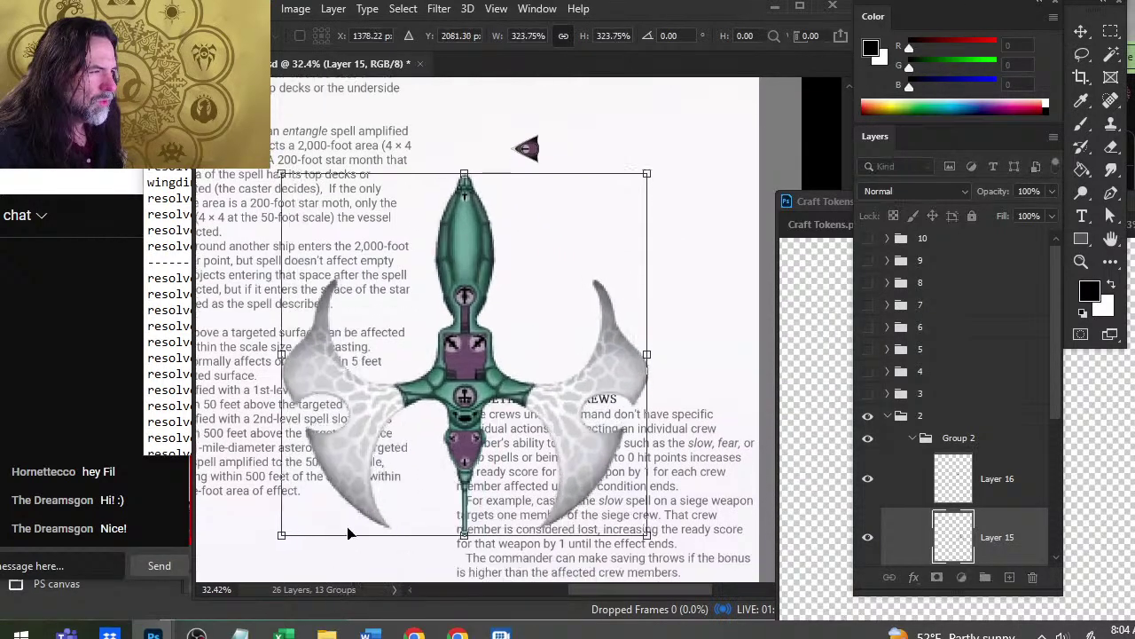
pyautogui.moveTo(499, 363); pyautogui.dragTo(533, 361)
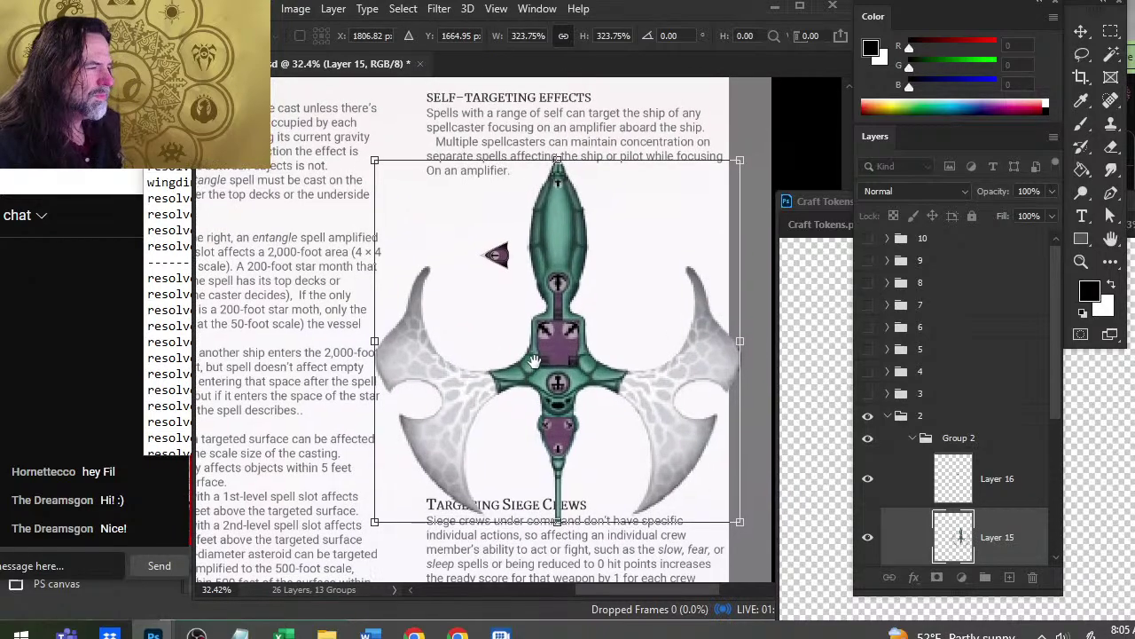
pyautogui.rightClick(547, 401)
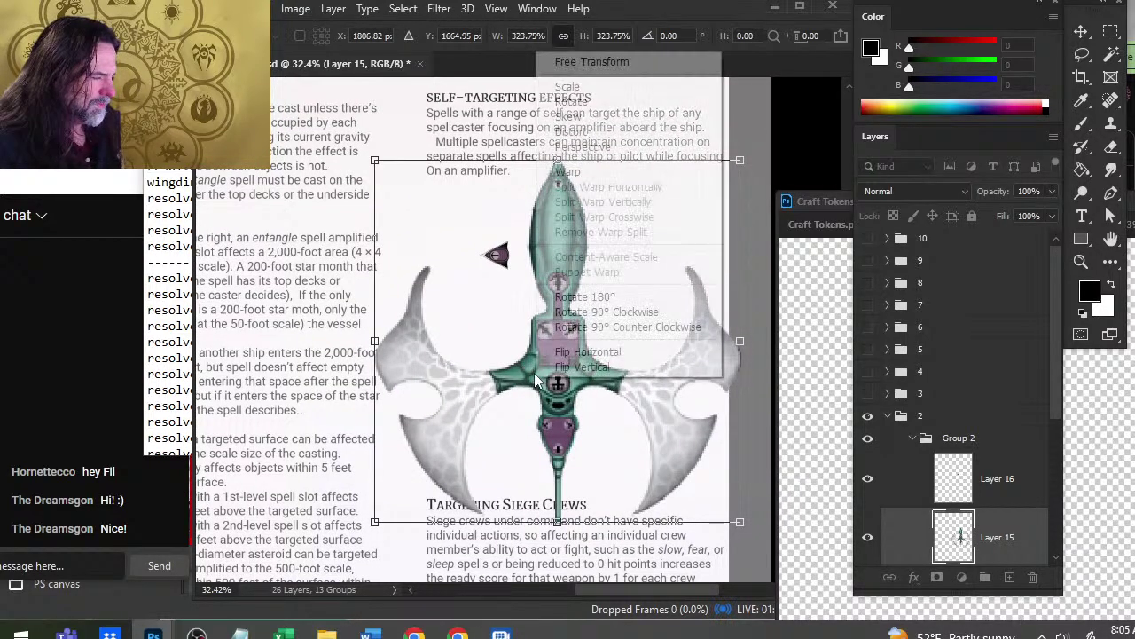
pyautogui.click(740, 162)
pyautogui.moveTo(740, 162); pyautogui.dragTo(675, 225)
pyautogui.moveTo(574, 355); pyautogui.dragTo(648, 324)
pyautogui.press('Return')
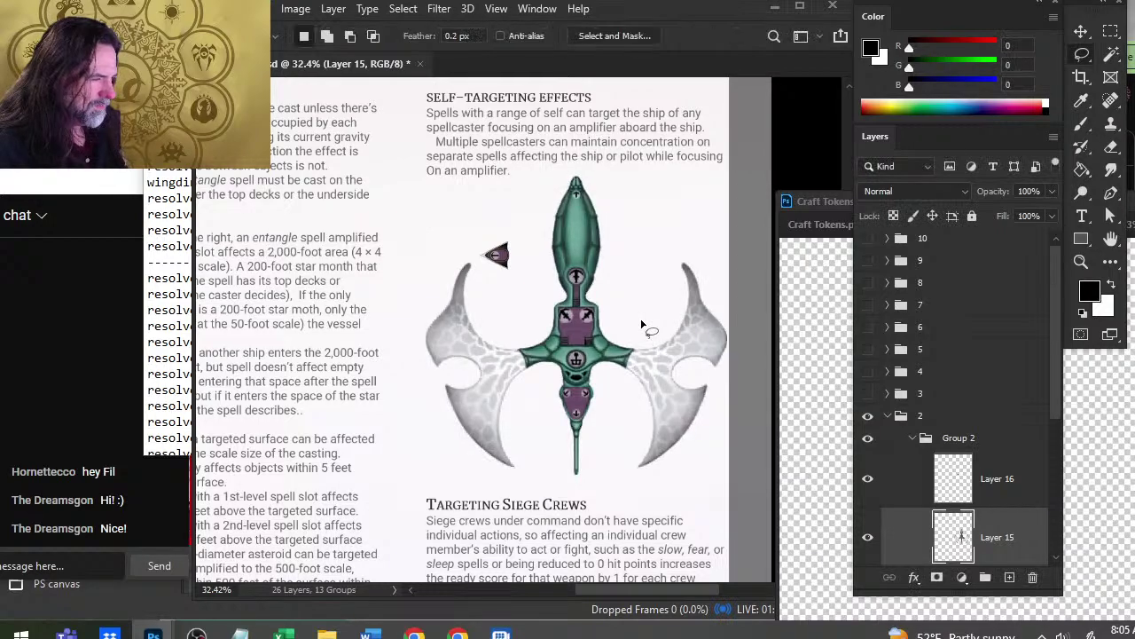
pyautogui.moveTo(616, 400); pyautogui.dragTo(604, 401)
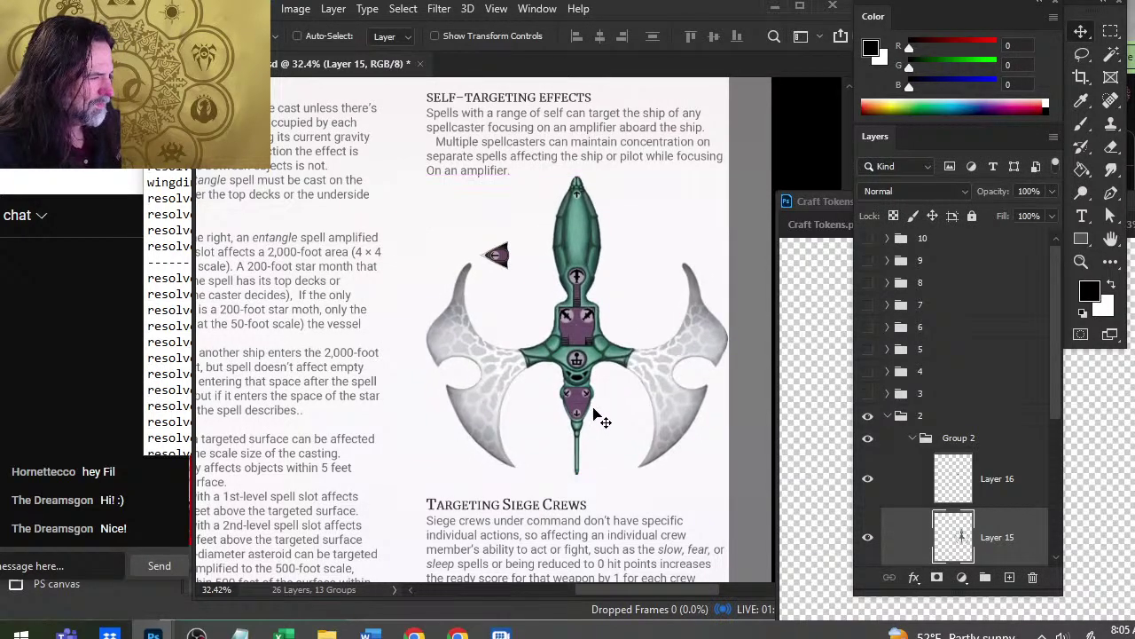
# - Rotate the Arrow craft by about -127° and move it to the upper left of the star moth, outside its wing
pyautogui.click(1001, 488)
pyautogui.moveTo(518, 343)
pyautogui.mouseDown()
pyautogui.moveTo(541, 366)
pyautogui.moveTo(532, 373)
pyautogui.mouseUp()
pyautogui.press('l')
pyautogui.rightClick(524, 271)
pyautogui.click(601, 423)
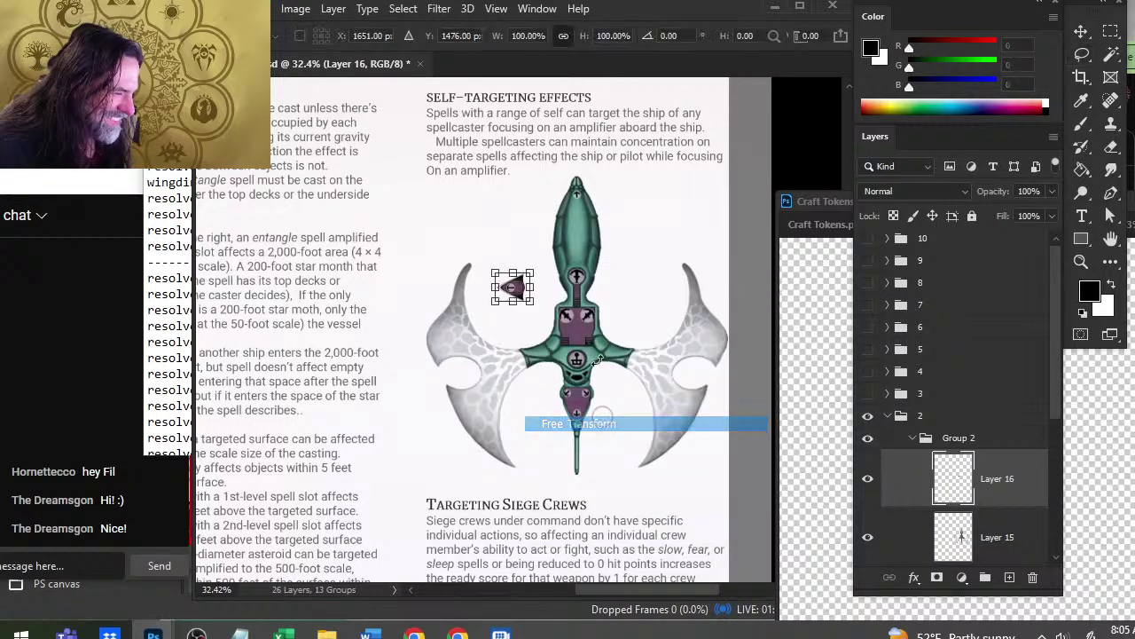
pyautogui.moveTo(594, 266); pyautogui.dragTo(530, 229)
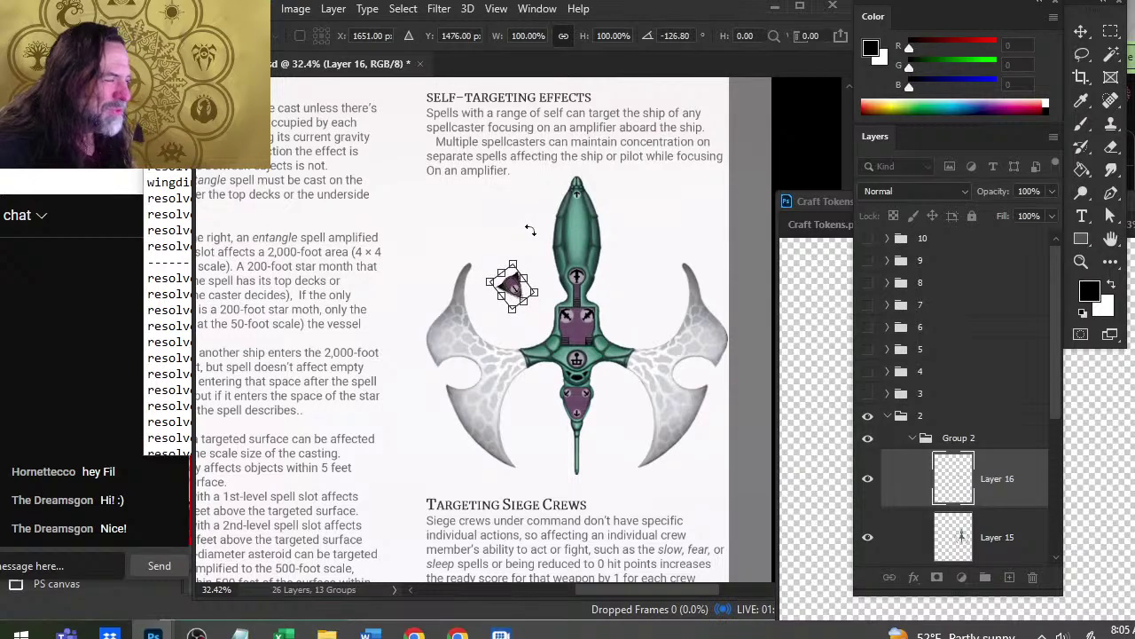
pyautogui.press('Return')
pyautogui.press('v')
pyautogui.moveTo(600, 388); pyautogui.dragTo(504, 315)
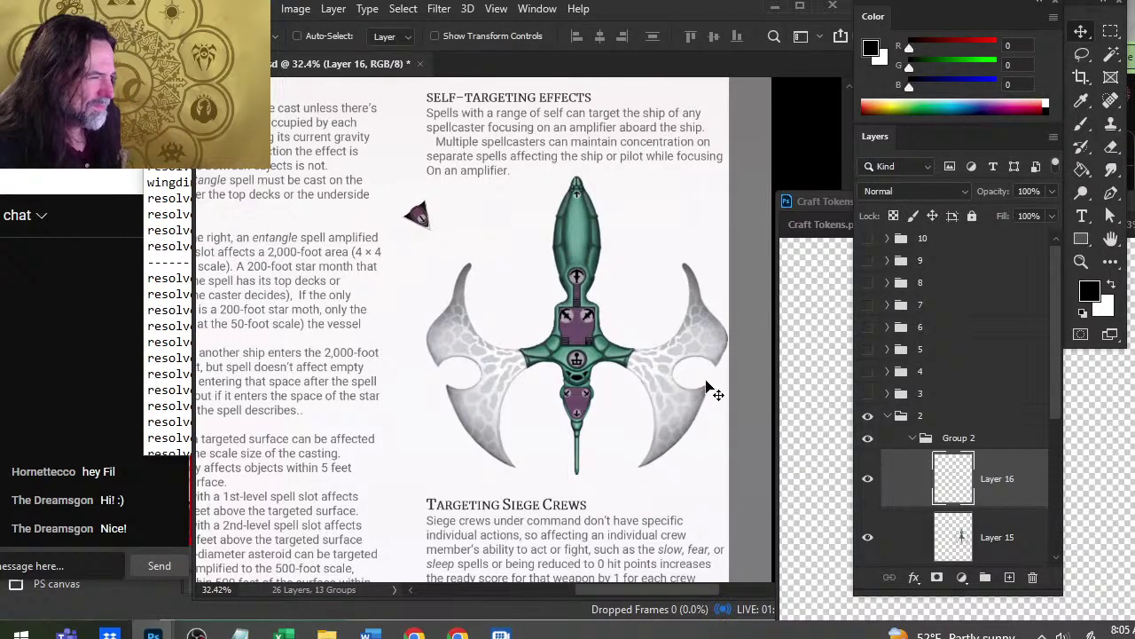
# - Scale the star moth and Arrow craft down together, reposition them in the column gap, and select the star moth's layer
pyautogui.keyDown('shift'); pyautogui.click(993, 537); pyautogui.keyUp('shift')
pyautogui.press('l')
pyautogui.rightClick(523, 327)
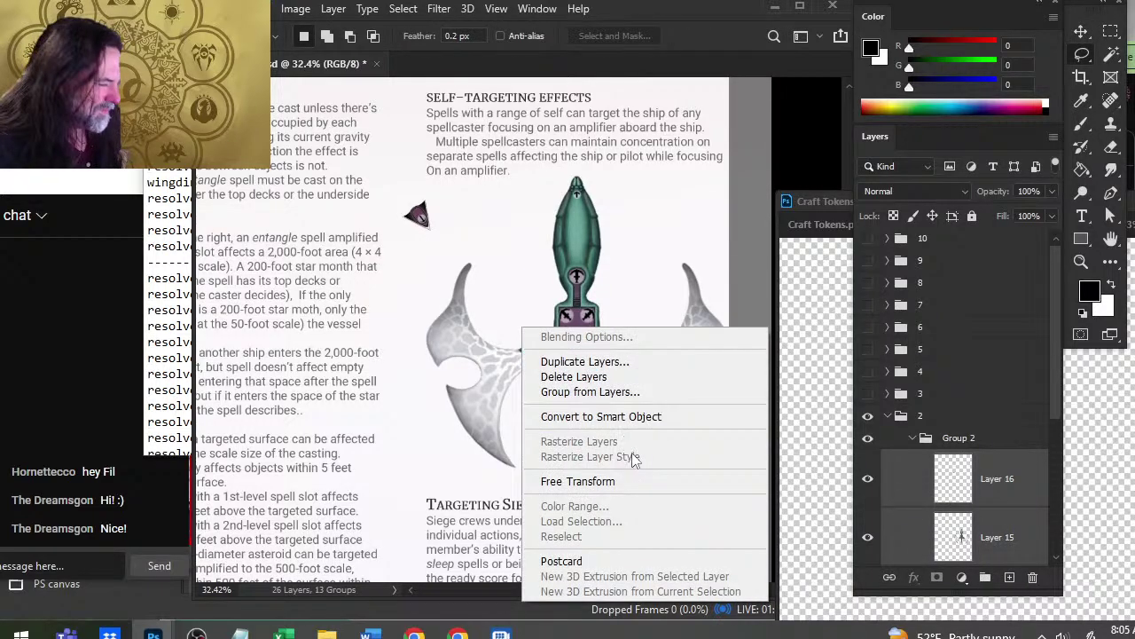
pyautogui.click(634, 481)
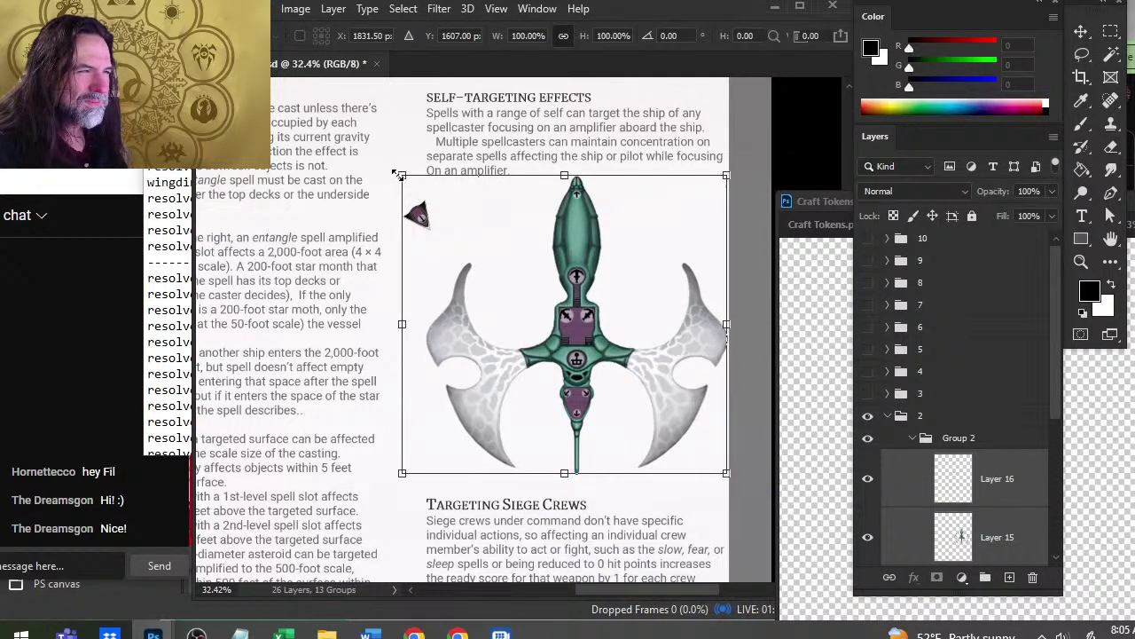
pyautogui.moveTo(391, 170); pyautogui.dragTo(438, 212)
pyautogui.moveTo(652, 410); pyautogui.dragTo(623, 394)
pyautogui.press('Return')
pyautogui.press('l')
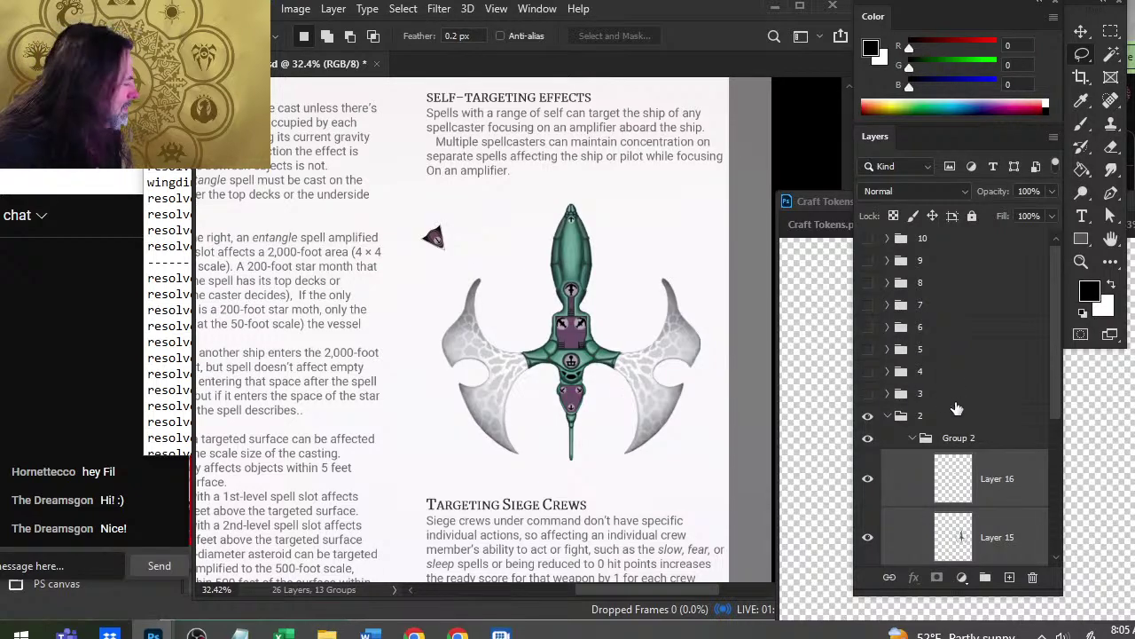
pyautogui.click(998, 554)
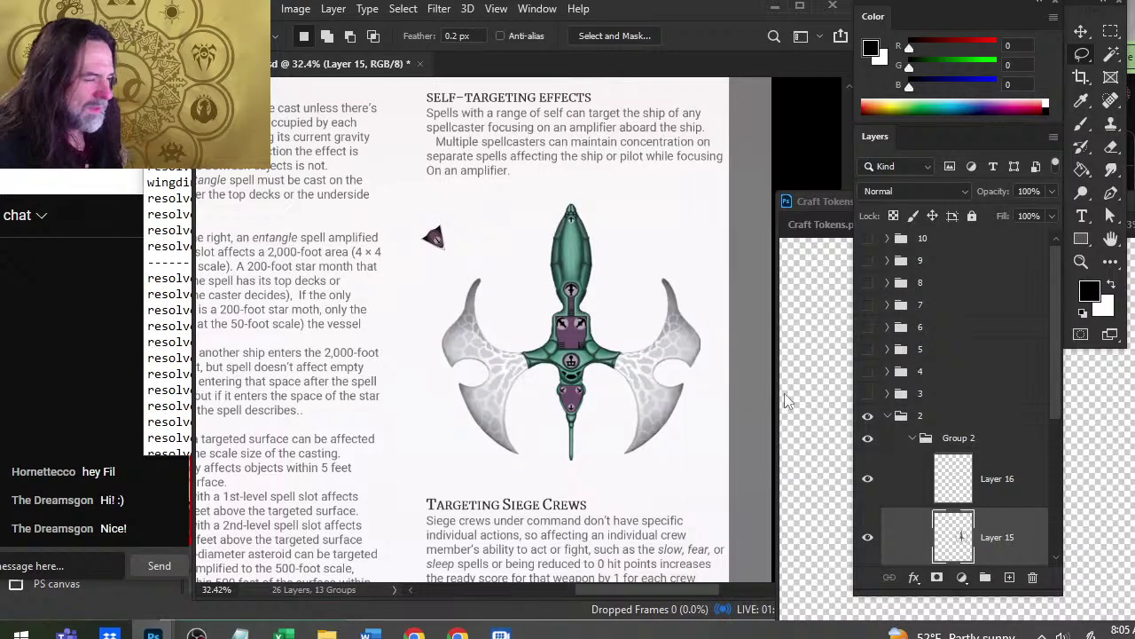
# - Draw a rectangular selection around the star moth and shift it so the ship sits inside
pyautogui.click(1112, 38)
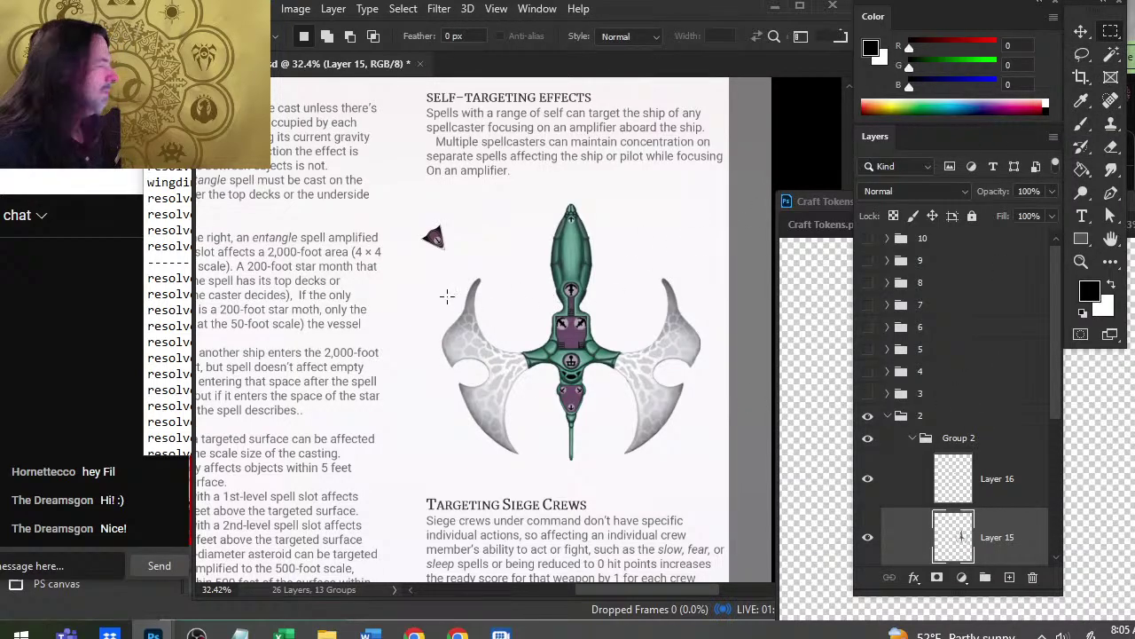
pyautogui.moveTo(432, 196); pyautogui.dragTo(756, 466)
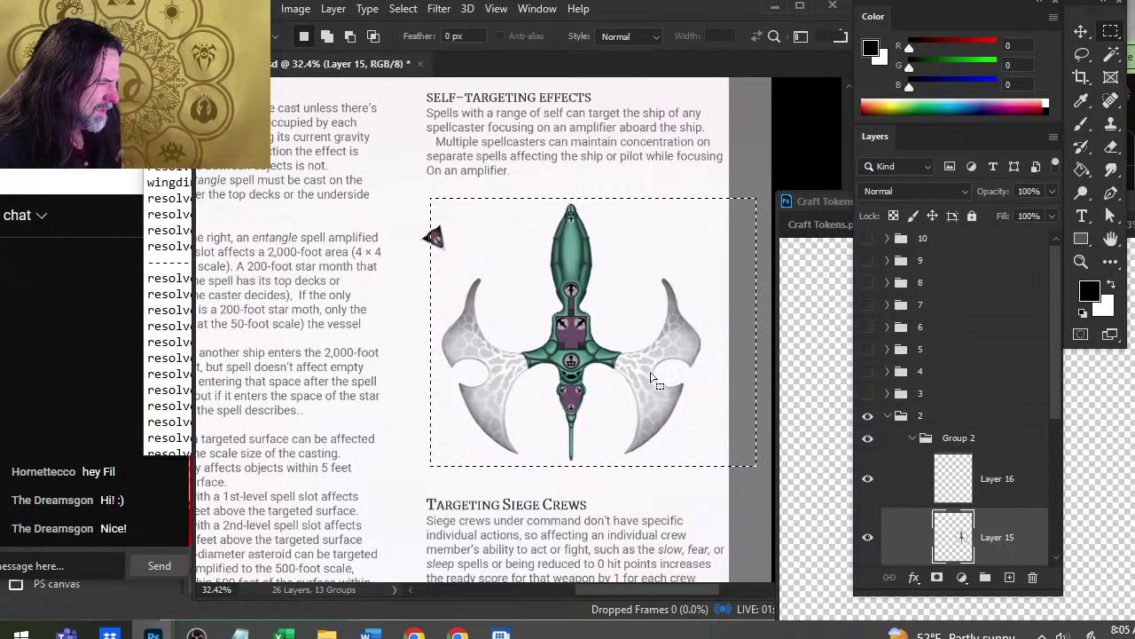
pyautogui.moveTo(653, 372)
pyautogui.mouseDown()
pyautogui.moveTo(639, 389)
pyautogui.moveTo(644, 376)
pyautogui.mouseUp()
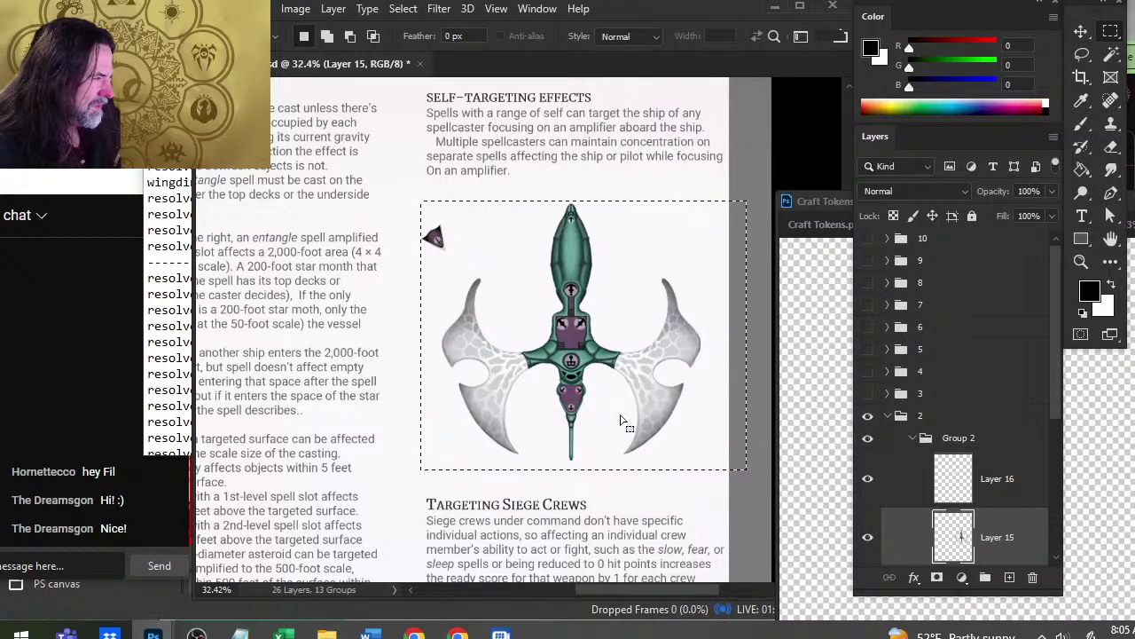
# - Narrow the rectangular selection with Transform Selection to about 81% width and 98% height so it fits the star moth's outline
pyautogui.press('l')
pyautogui.rightClick(644, 362)
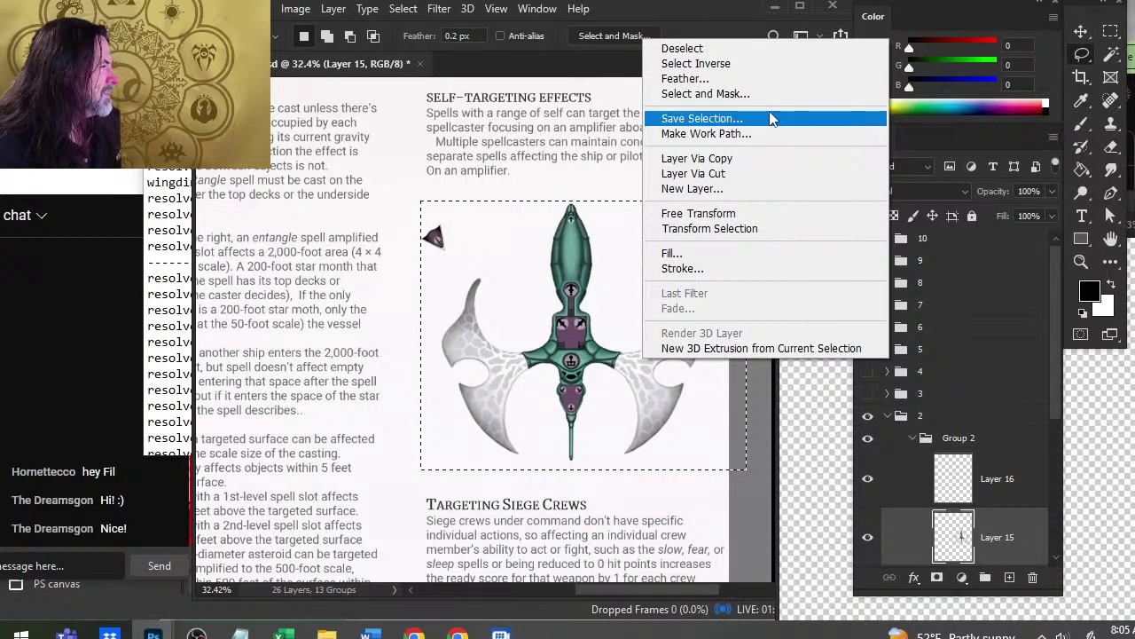
pyautogui.click(770, 229)
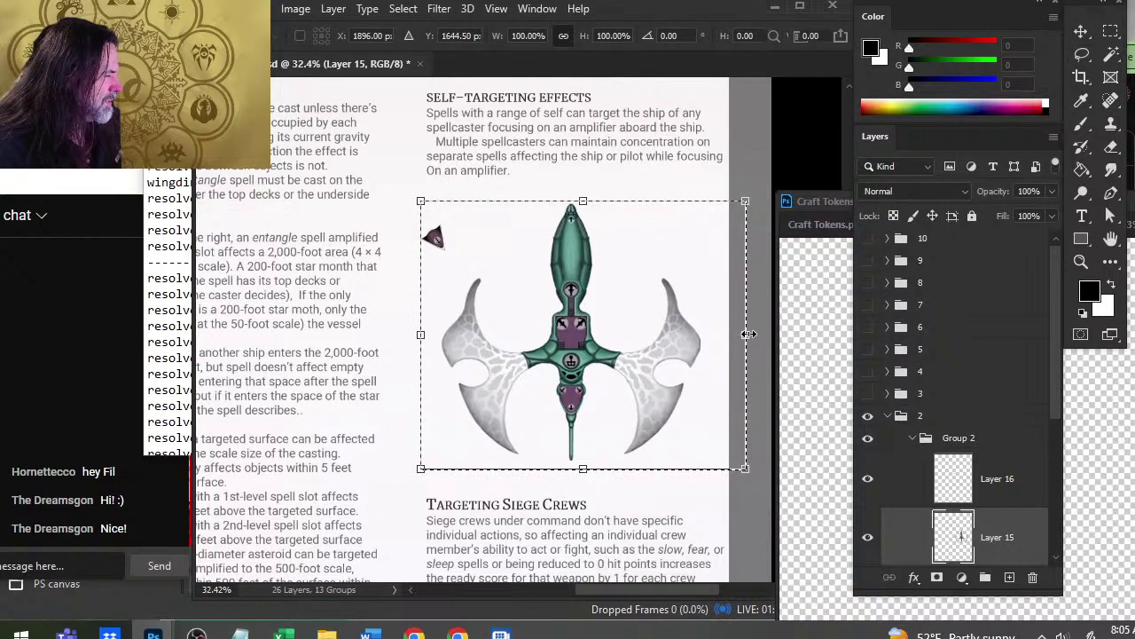
pyautogui.moveTo(748, 333); pyautogui.dragTo(692, 331)
pyautogui.moveTo(701, 332); pyautogui.dragTo(707, 334)
pyautogui.moveTo(686, 271); pyautogui.dragTo(686, 273)
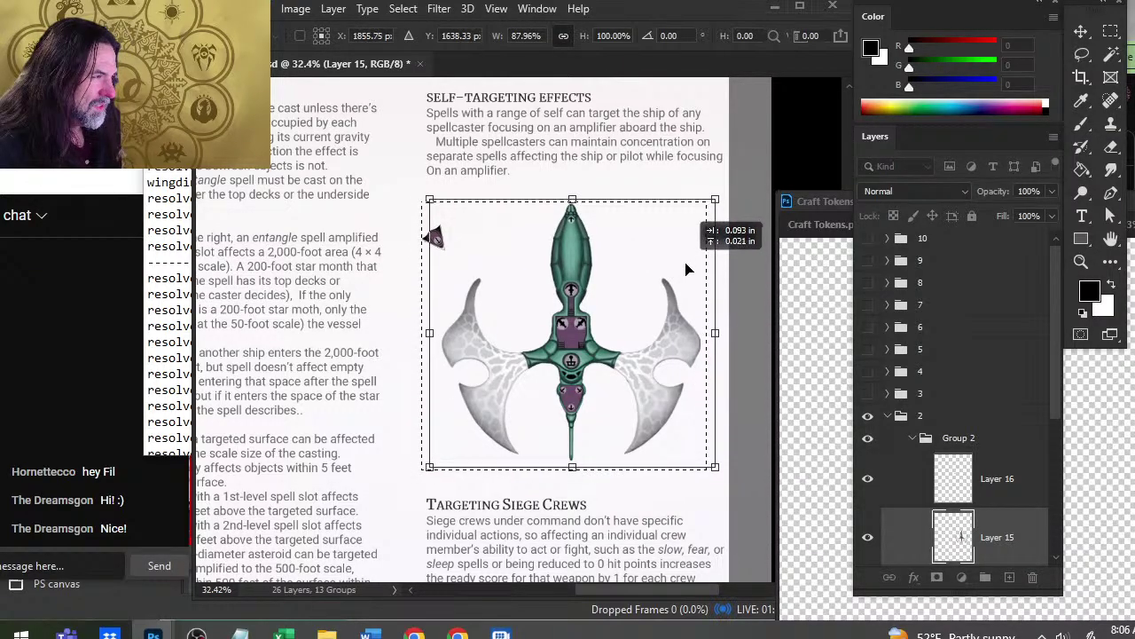
pyautogui.moveTo(687, 269); pyautogui.dragTo(685, 270)
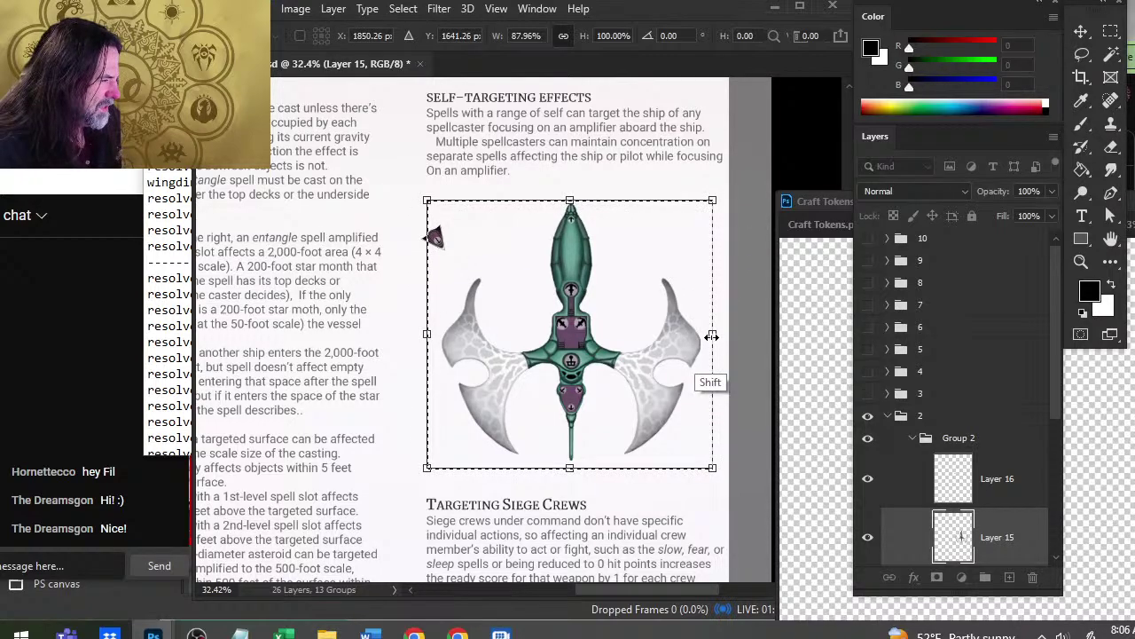
pyautogui.moveTo(707, 331)
pyautogui.mouseDown()
pyautogui.moveTo(659, 336)
pyautogui.moveTo(702, 330)
pyautogui.mouseUp()
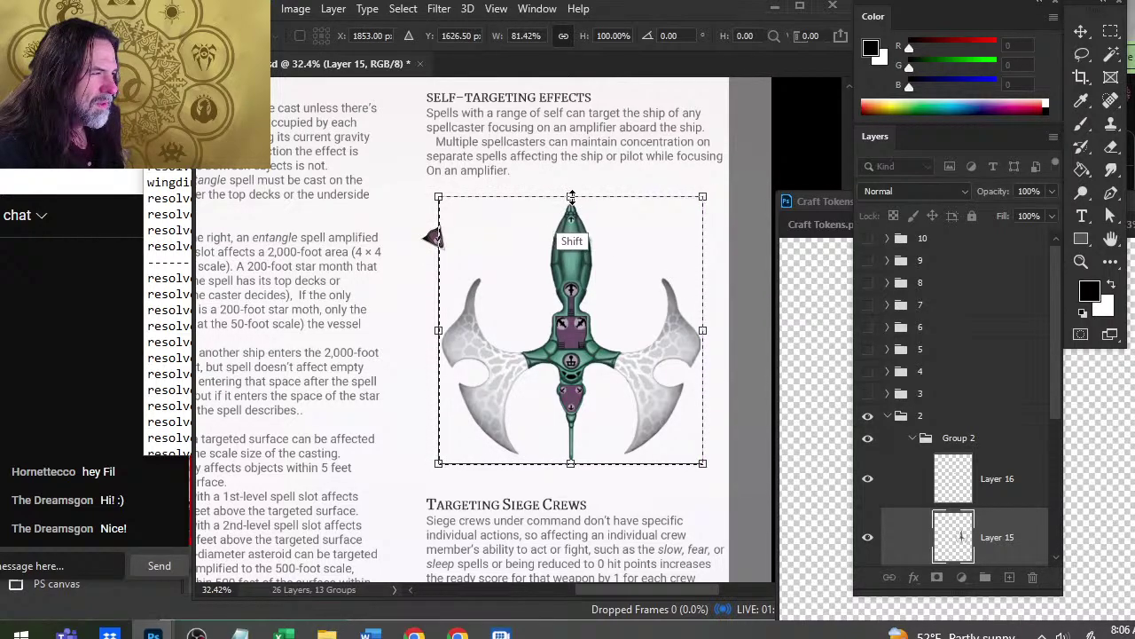
pyautogui.moveTo(571, 196); pyautogui.dragTo(567, 201)
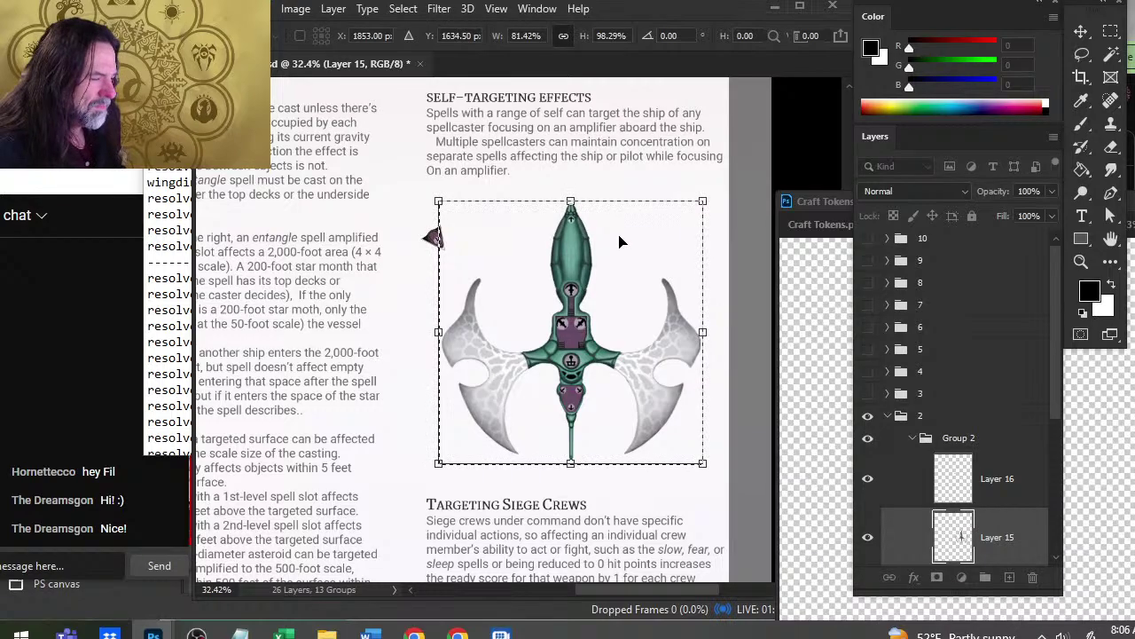
pyautogui.press('Return')
# - Fill the selection with black on a new layer above the star moth and deselect it
pyautogui.press('l')
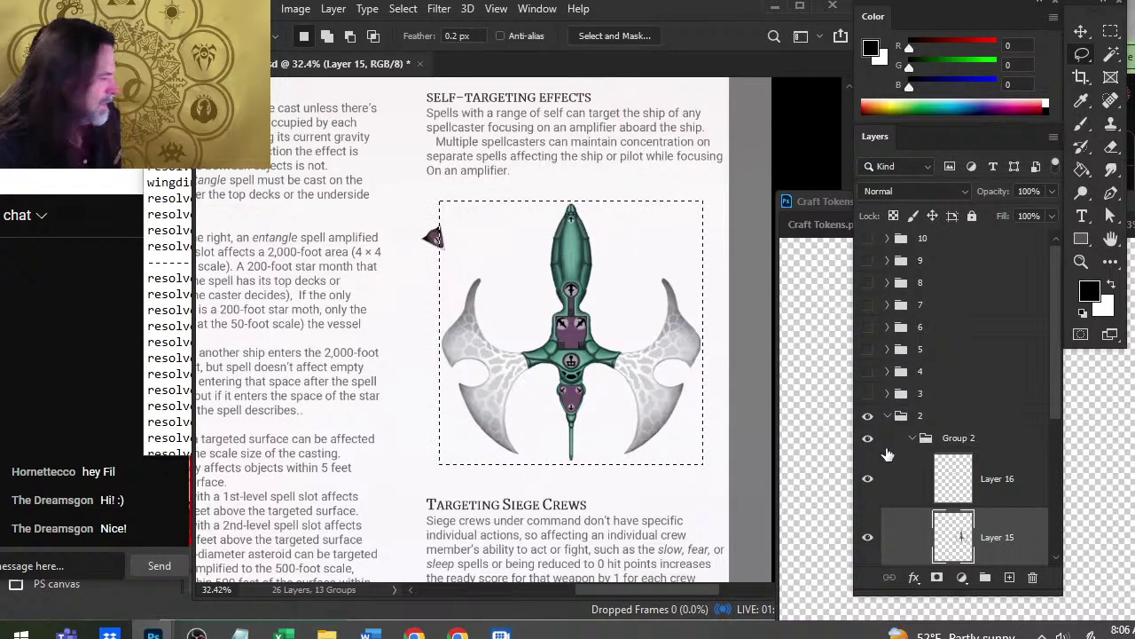
pyautogui.click(1010, 577)
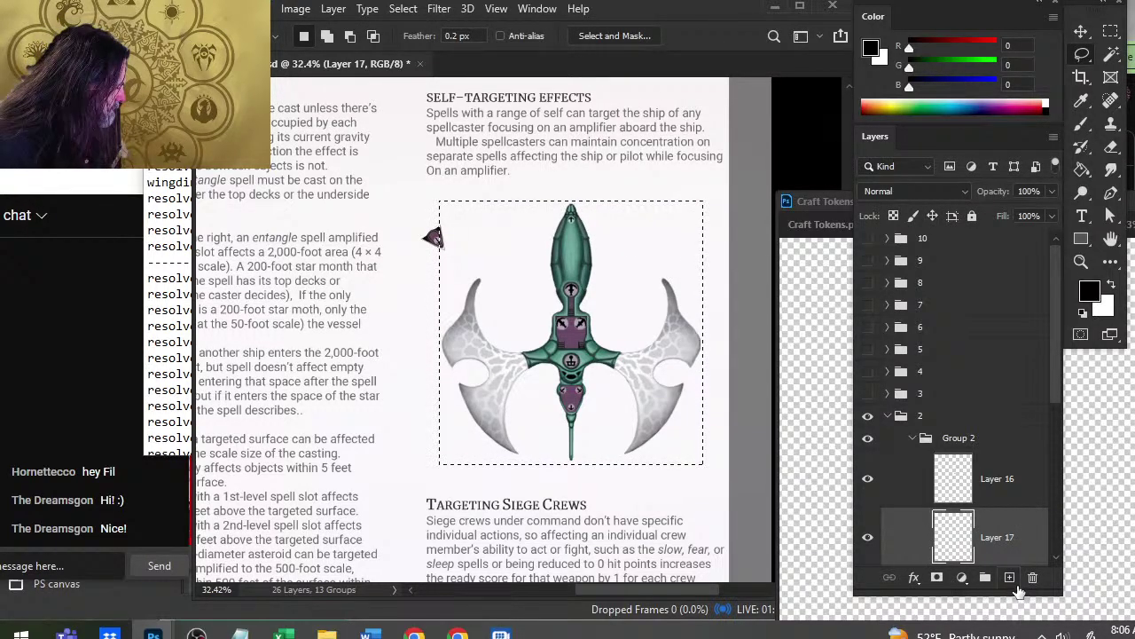
pyautogui.press('g')
pyautogui.click(626, 330)
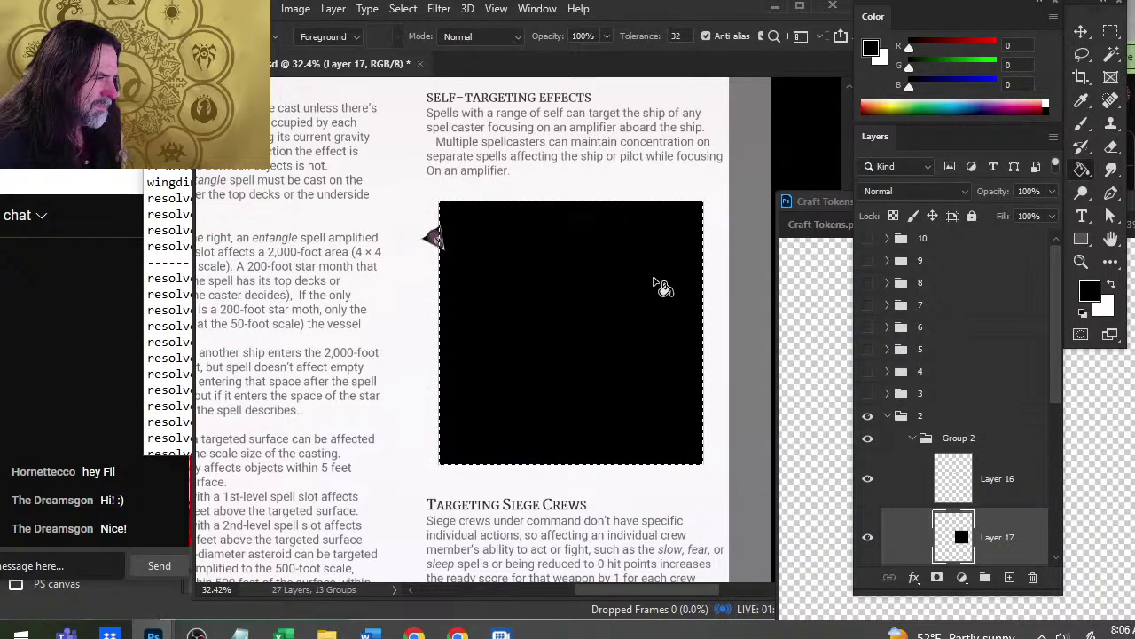
pyautogui.press('l')
pyautogui.hotkey('ctrl', 'd')
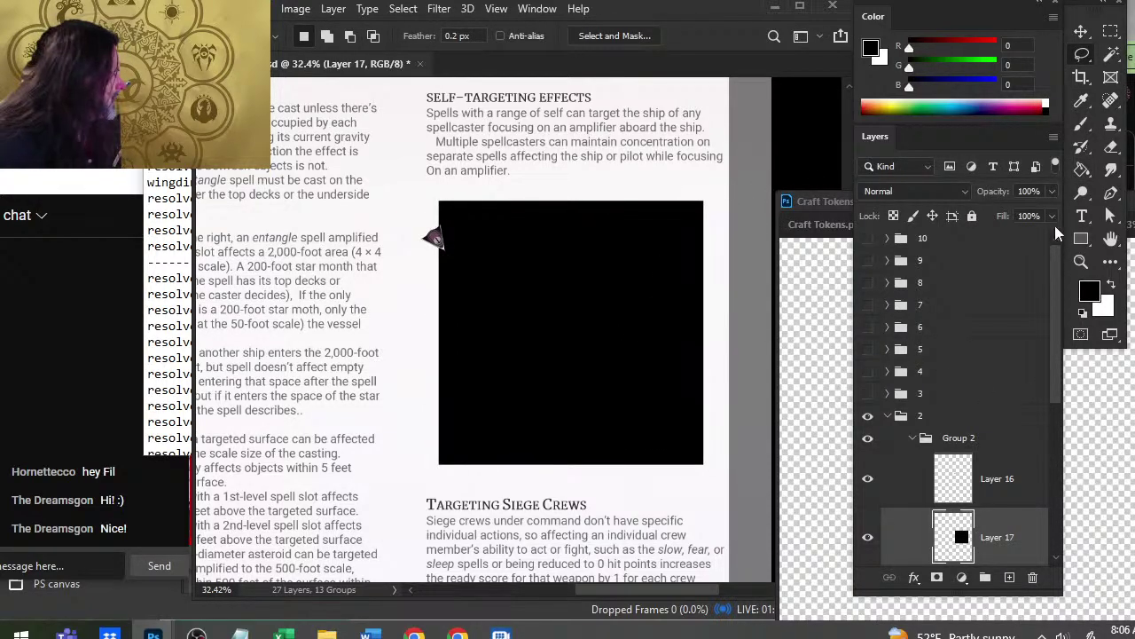
# - Lower the black square layer's opacity to 36% and delete that layer
pyautogui.click(1054, 191)
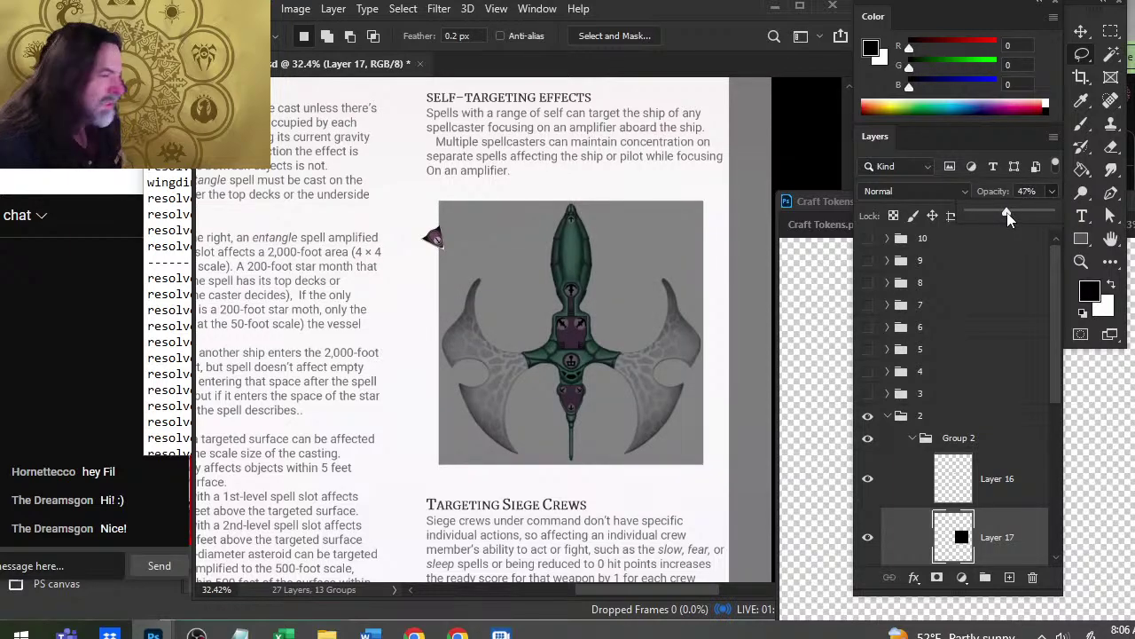
pyautogui.moveTo(1008, 214); pyautogui.dragTo(997, 212)
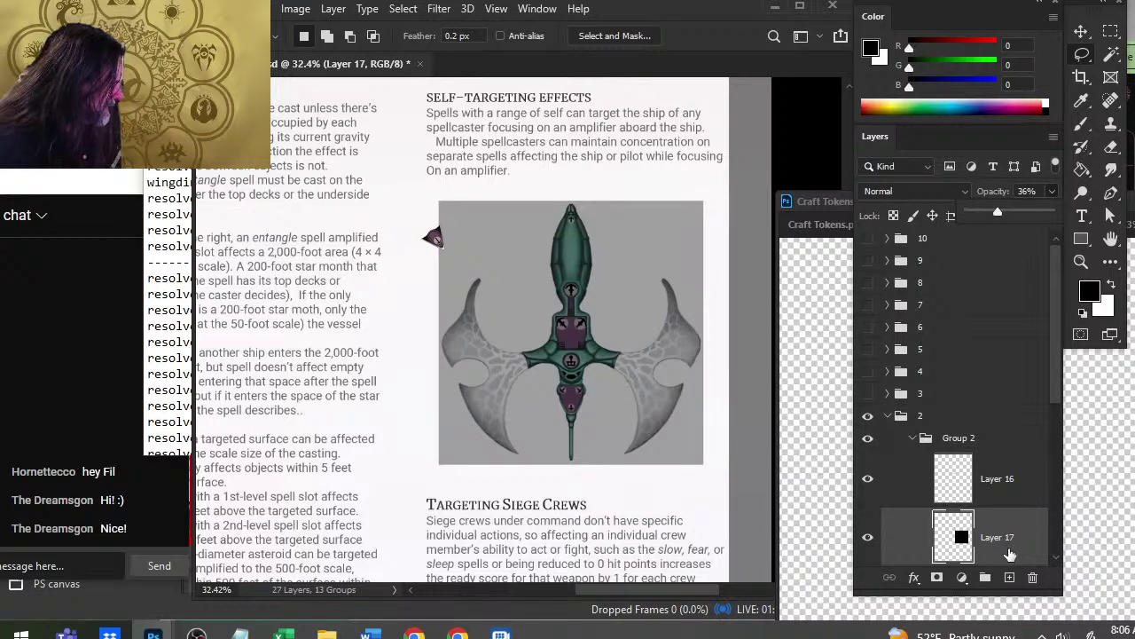
pyautogui.press('Delete')
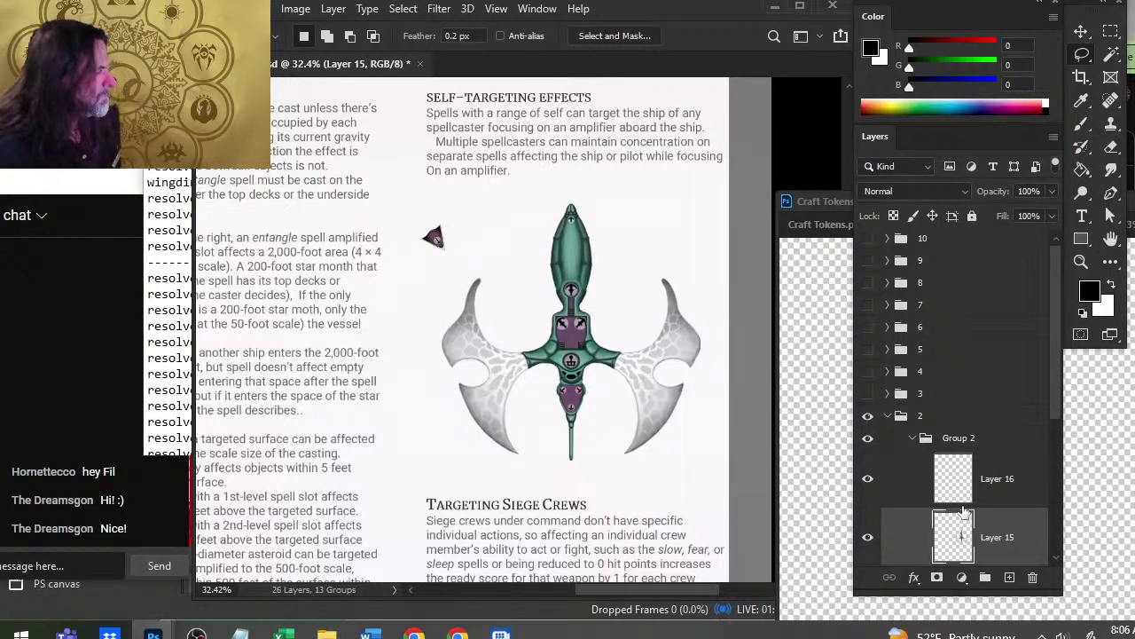
# - Draw a circular selection about 3 in across around the star moth with the Elliptical Marquee tool
pyautogui.click(1111, 32)
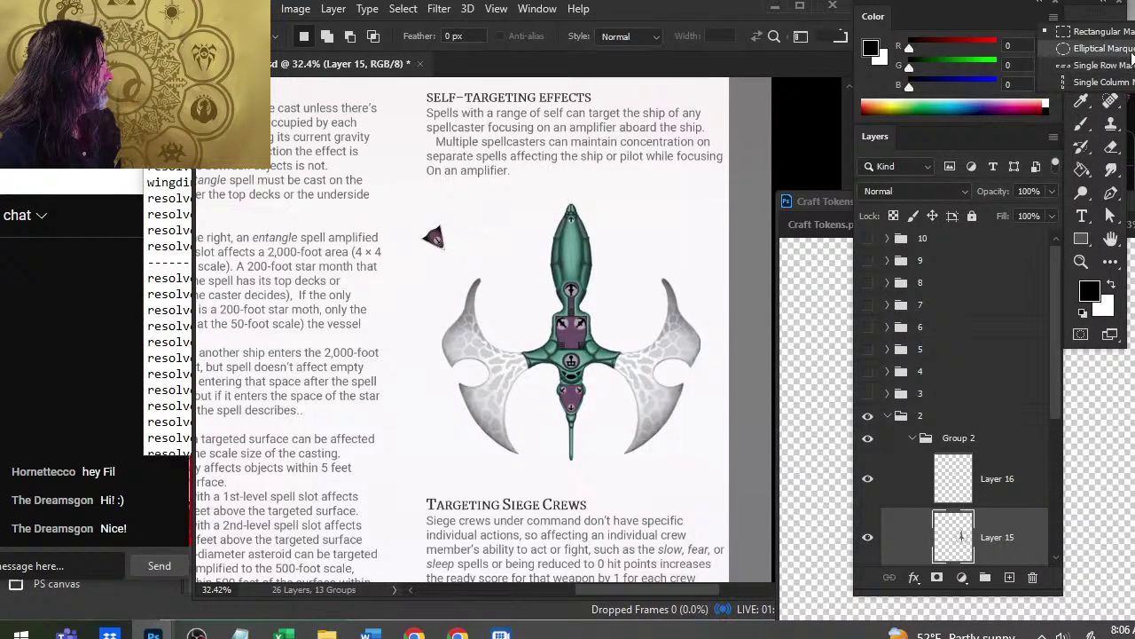
pyautogui.click(1127, 50)
pyautogui.moveTo(421, 199); pyautogui.dragTo(693, 459)
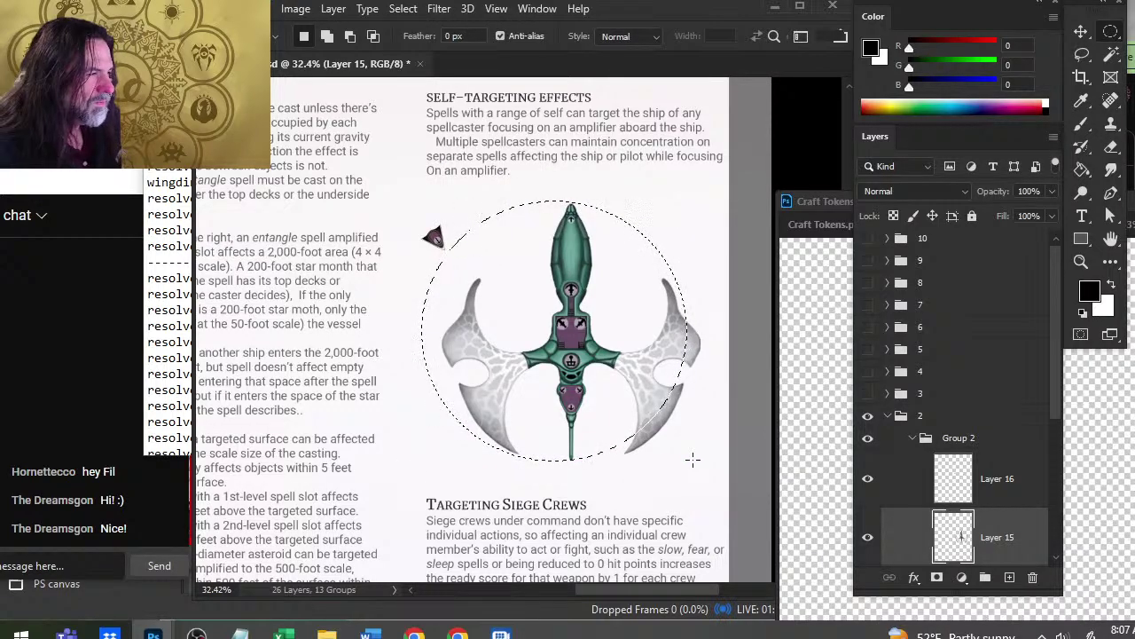
pyautogui.press('l')
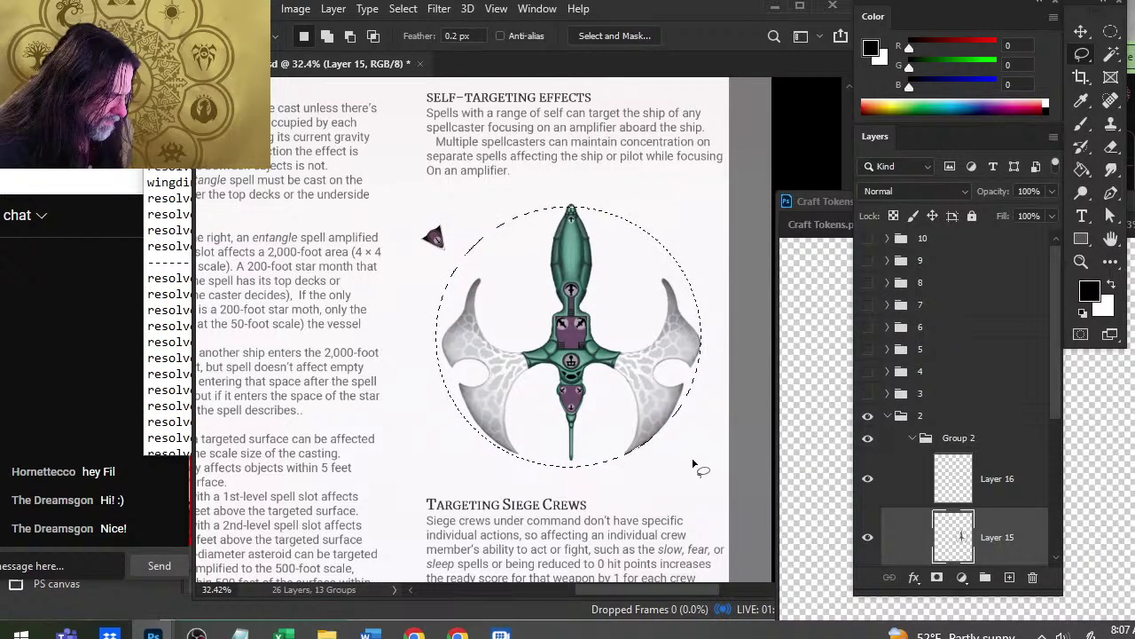
pyautogui.rightClick(532, 270)
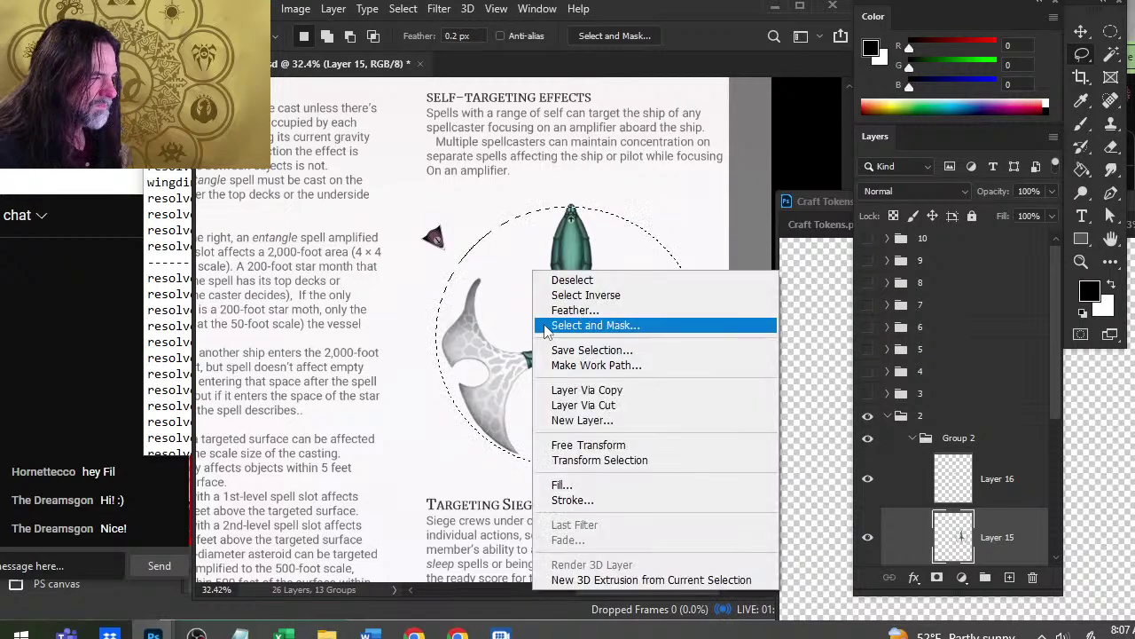
pyautogui.click(612, 444)
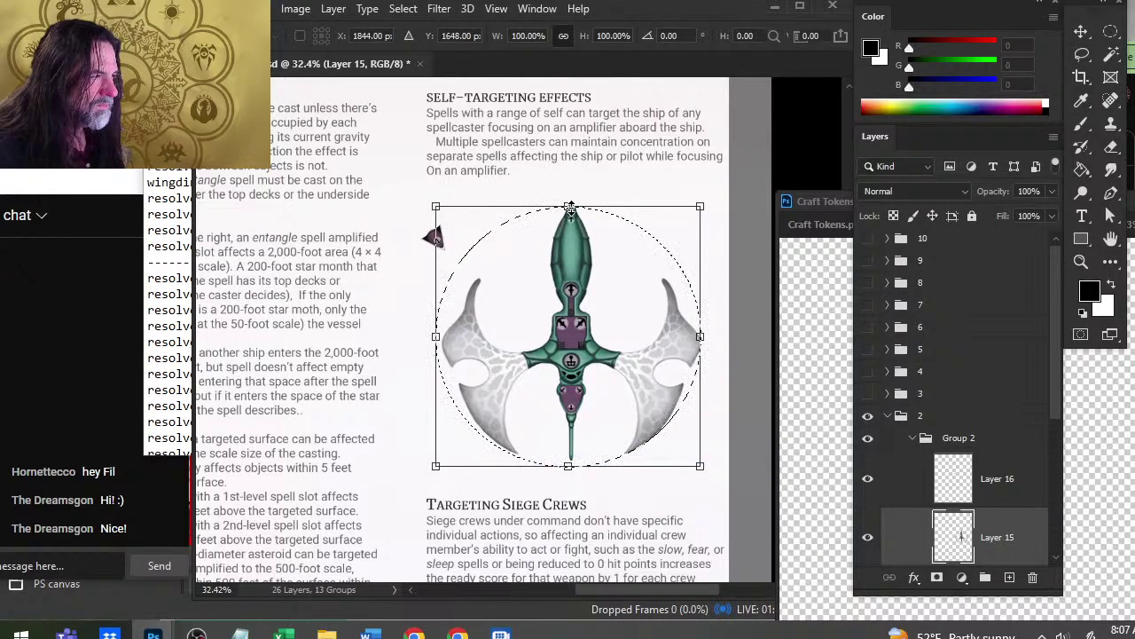
pyautogui.moveTo(570, 208); pyautogui.dragTo(573, 211)
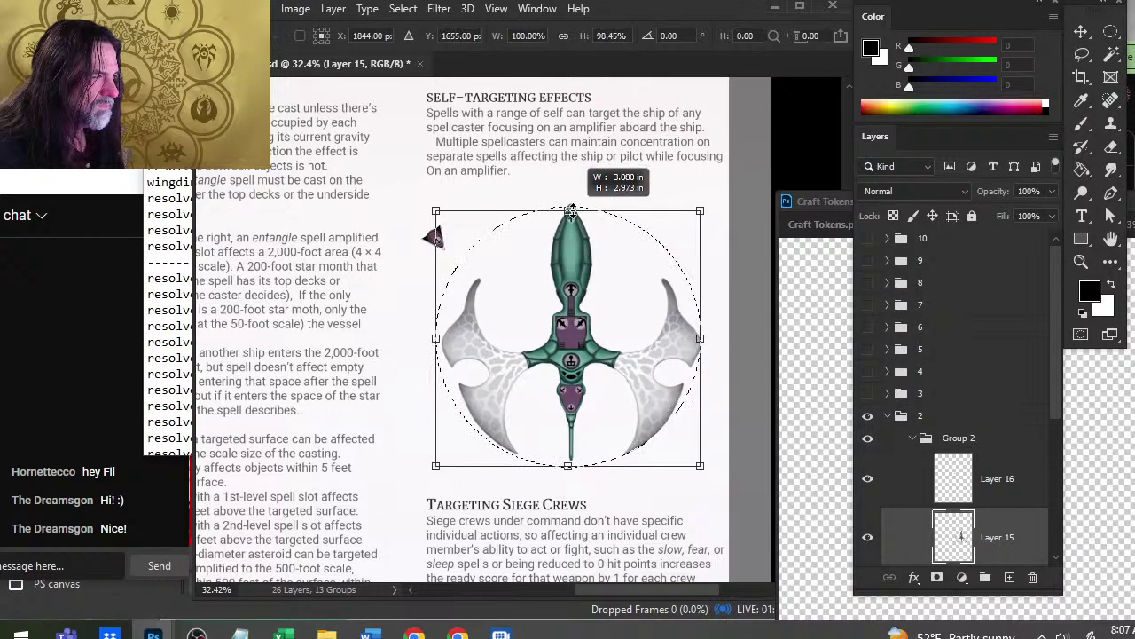
pyautogui.press('Return')
# - Adjust the circular selection with Transform Selection so it is centred on the star moth and just encloses its nose, wings and tail
pyautogui.rightClick(538, 239)
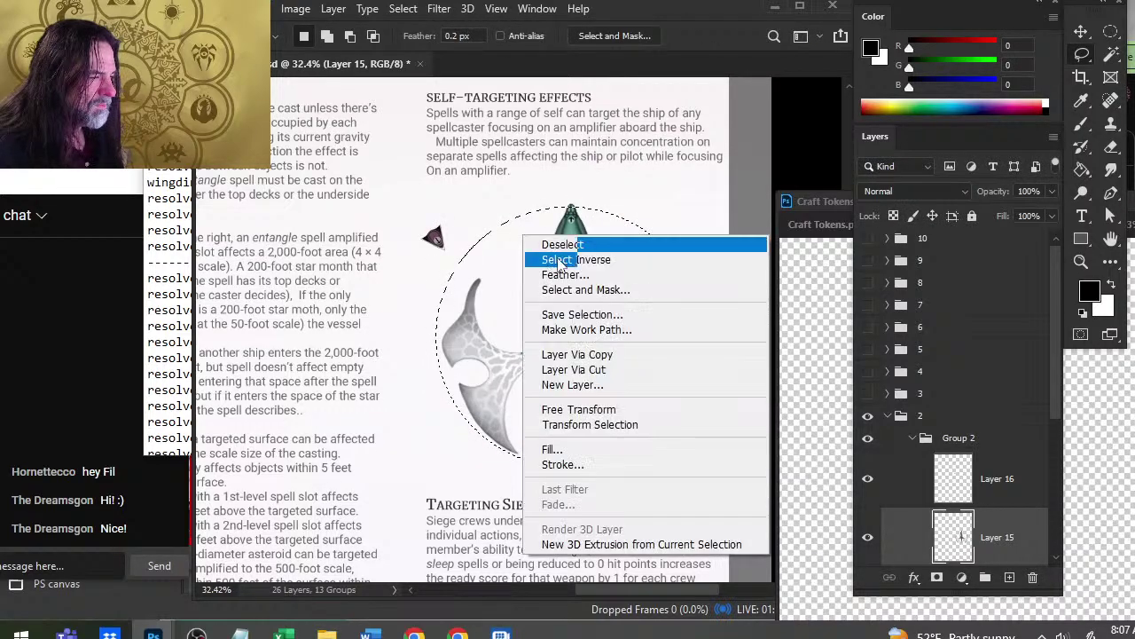
pyautogui.click(632, 424)
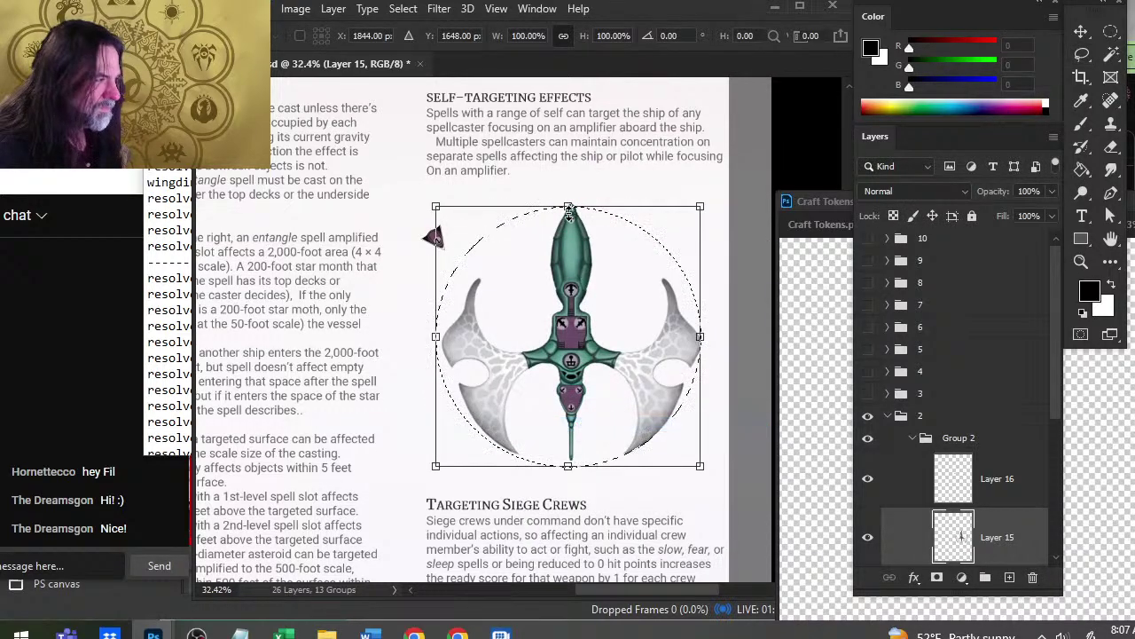
pyautogui.moveTo(569, 211); pyautogui.dragTo(571, 210)
pyautogui.press('Return')
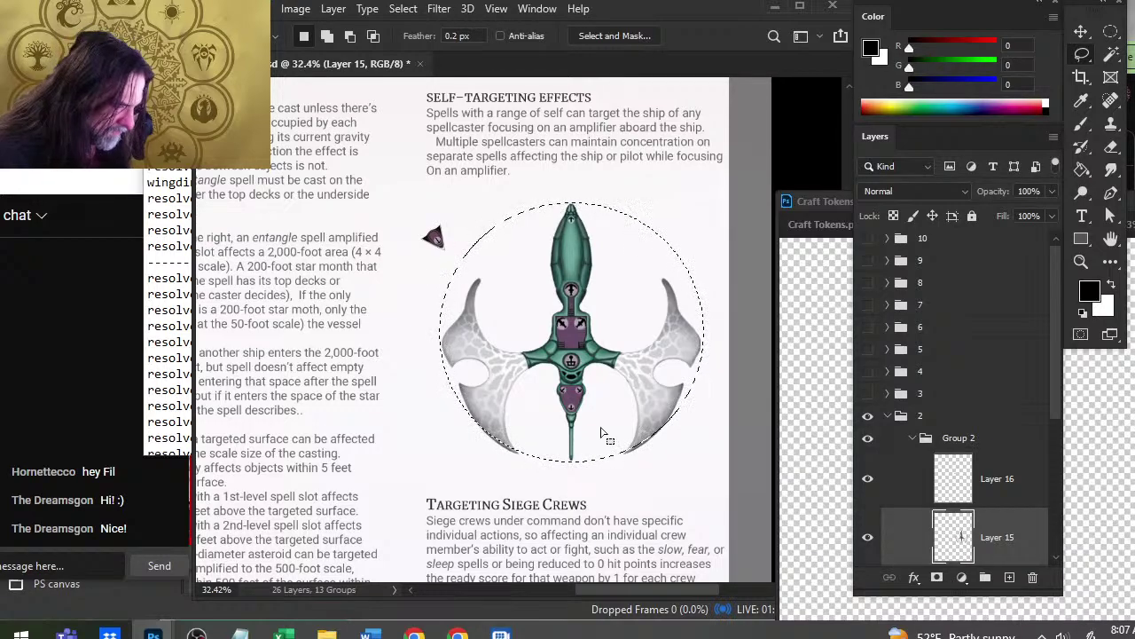
pyautogui.rightClick(602, 435)
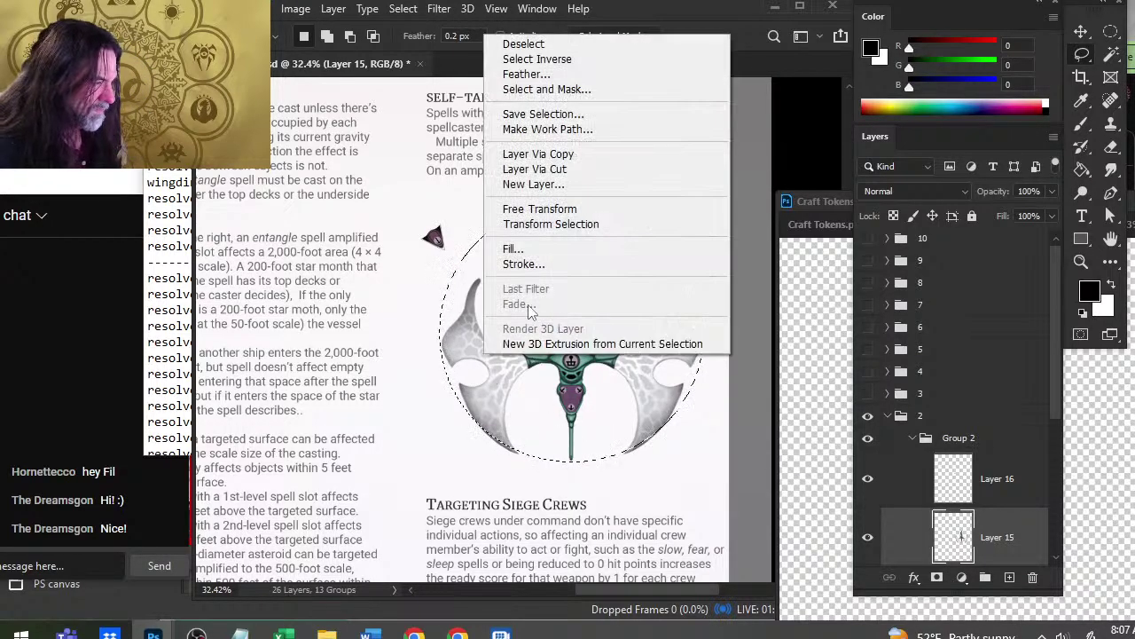
pyautogui.click(551, 223)
pyautogui.moveTo(571, 457); pyautogui.dragTo(572, 455)
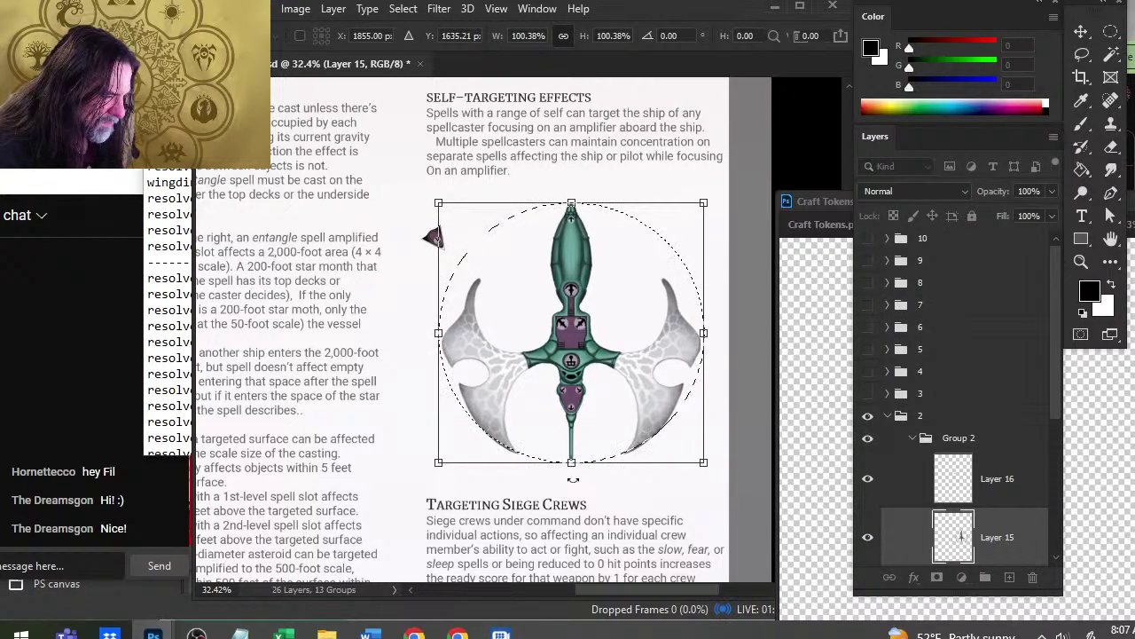
pyautogui.moveTo(573, 467); pyautogui.dragTo(573, 469)
pyautogui.press('Return')
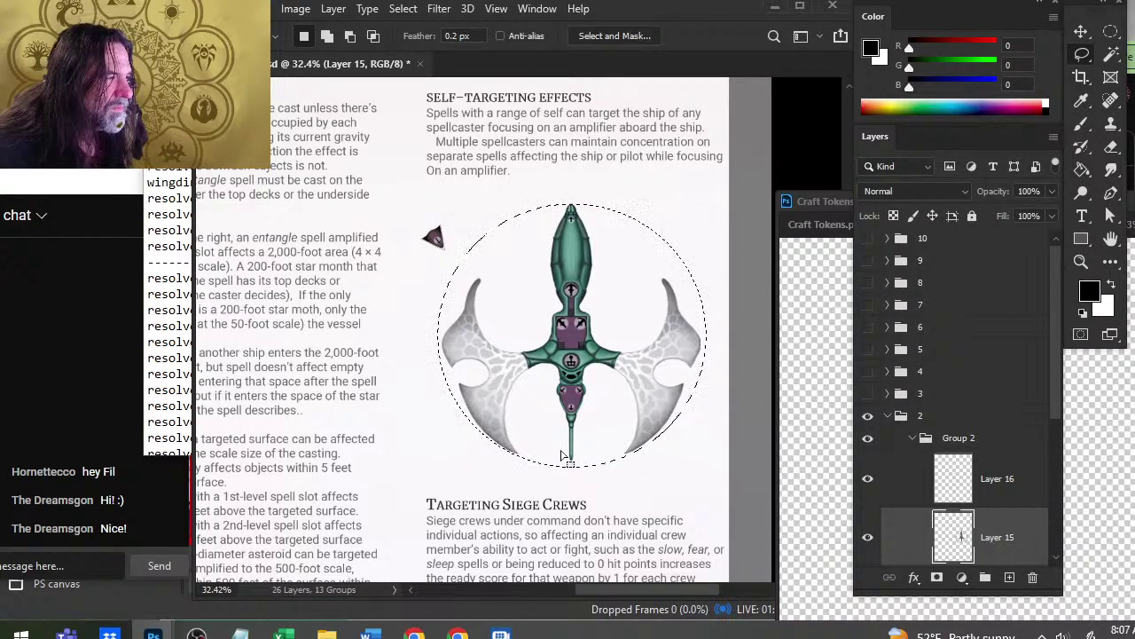
# - Fill the circular selection with black on a new layer above the star moth and set that layer's opacity to 25%
pyautogui.click(1010, 578)
pyautogui.press('g')
pyautogui.click(639, 339)
pyautogui.press('l')
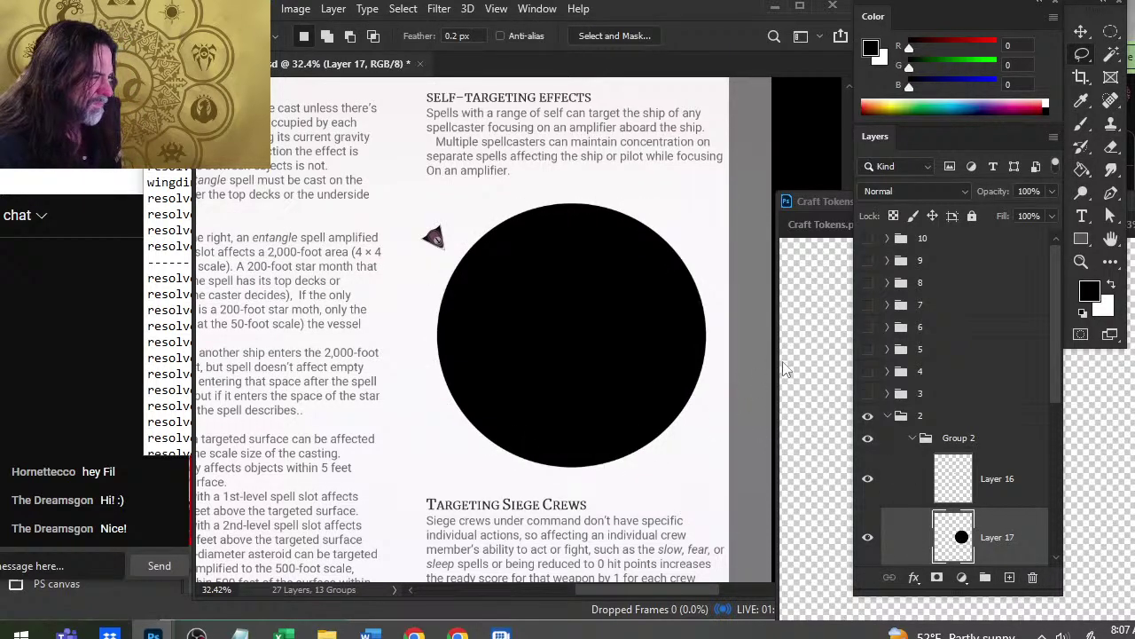
pyautogui.click(1052, 216)
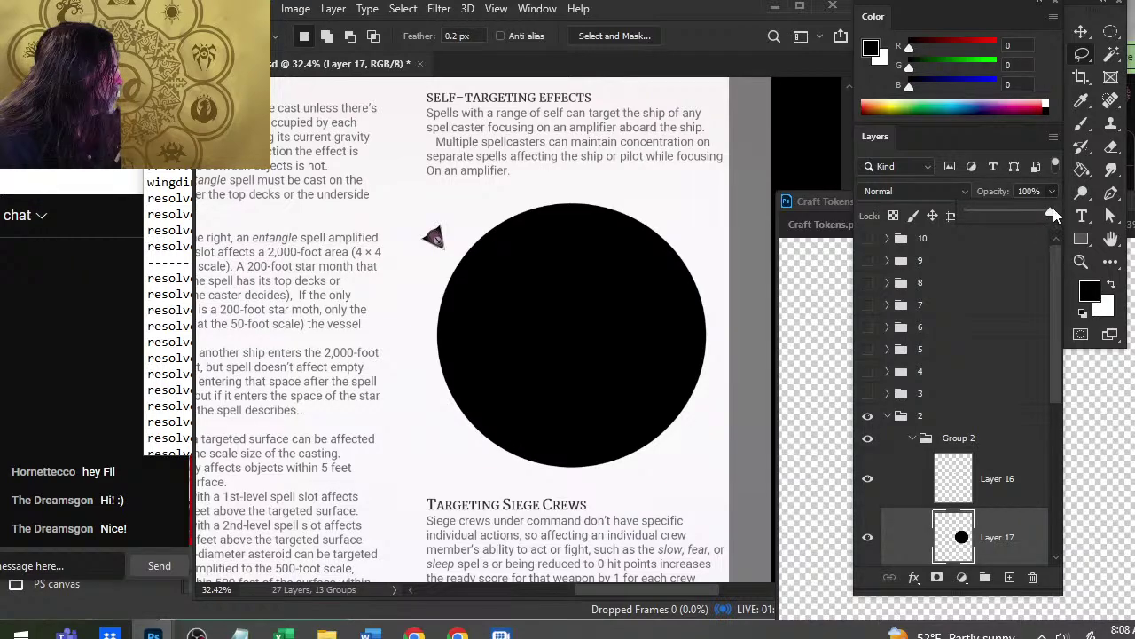
pyautogui.moveTo(1054, 215); pyautogui.dragTo(990, 220)
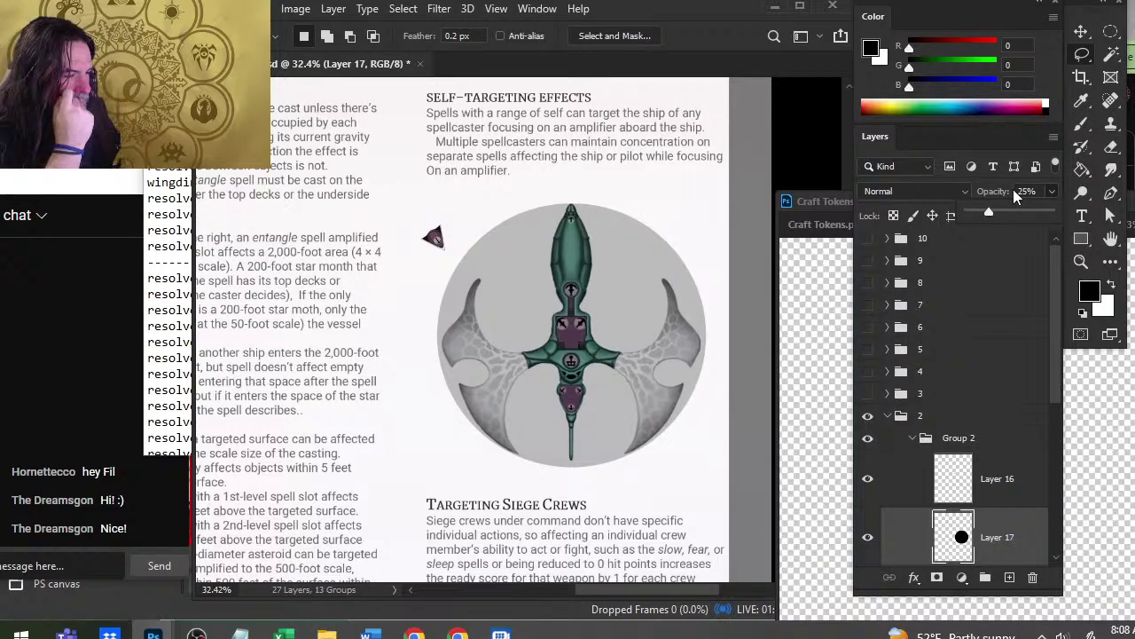
# - Move the Arrow craft slightly up and right, keeping it outside the upper-left edge of the shaded circle
pyautogui.click(887, 493)
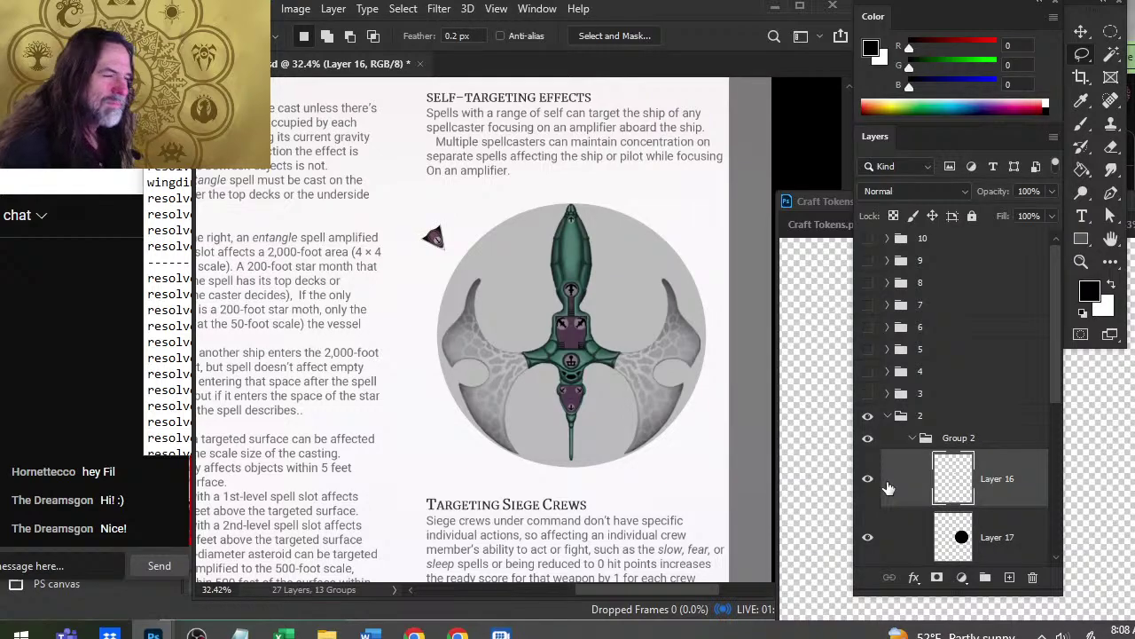
pyautogui.press('v')
pyautogui.moveTo(482, 235); pyautogui.dragTo(488, 215)
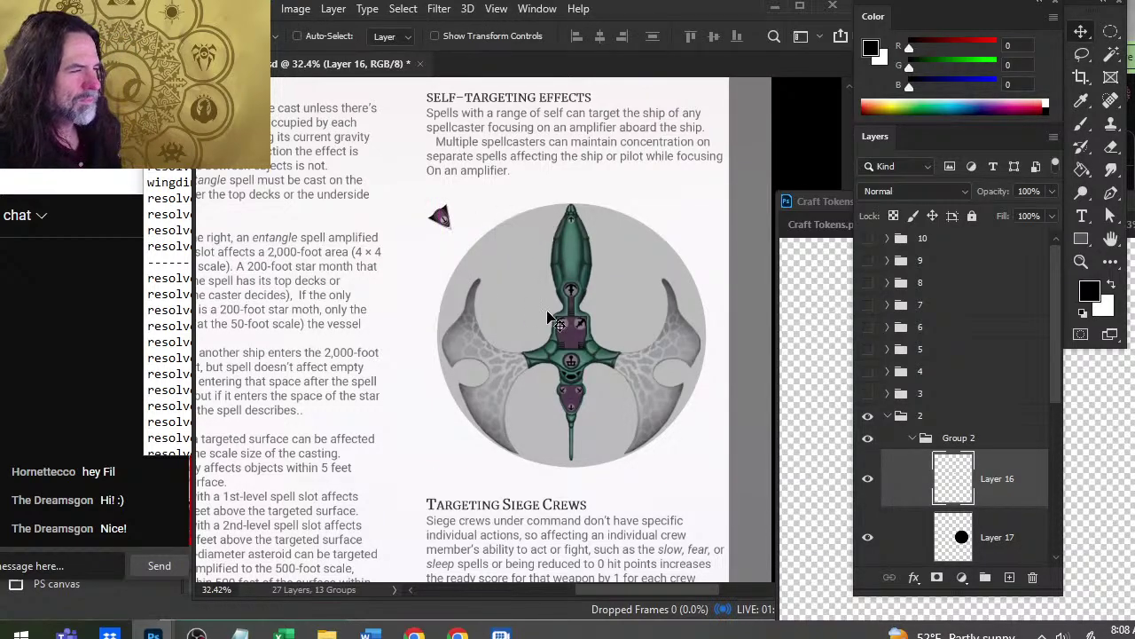
# - Duplicate the Arrow craft's layer with the default copy name
pyautogui.rightClick(992, 486)
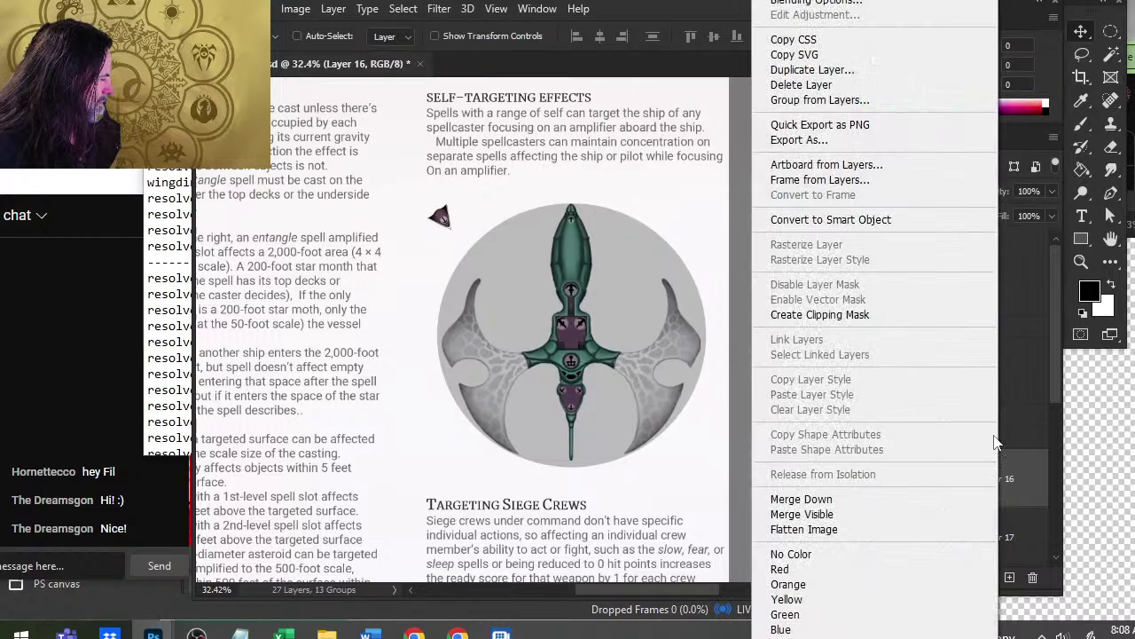
pyautogui.click(823, 71)
pyautogui.press('Return')
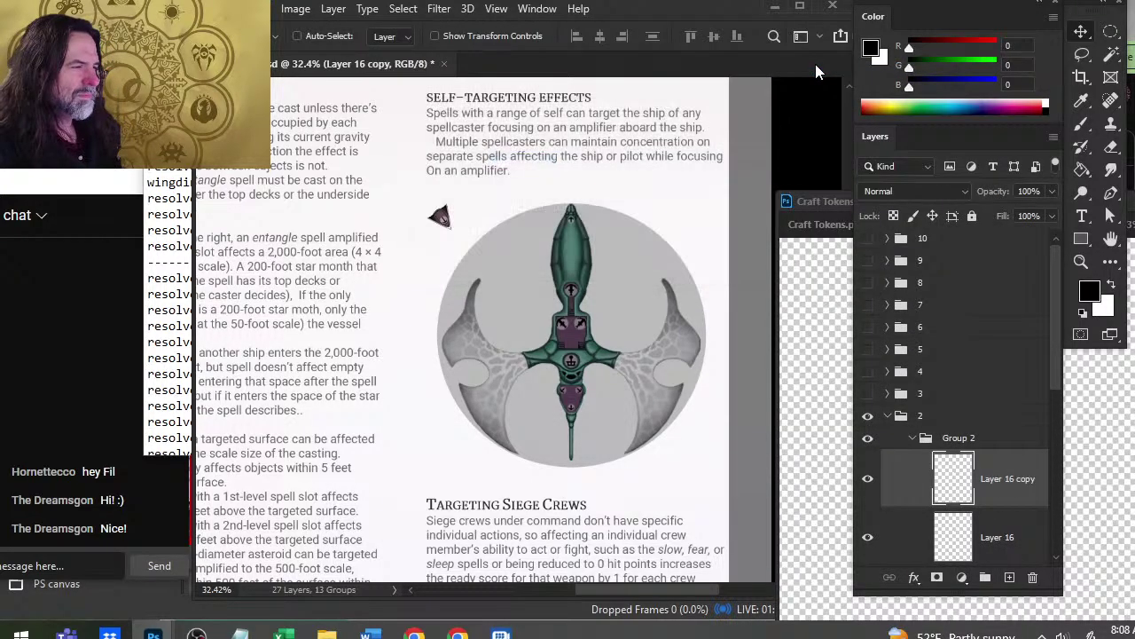
# - Move the Arrow craft copy inside the circle's upper-left edge and brush a thin black line between both Arrow crafts on a new layer
pyautogui.moveTo(496, 289)
pyautogui.mouseDown()
pyautogui.moveTo(593, 355)
pyautogui.moveTo(564, 330)
pyautogui.moveTo(533, 328)
pyautogui.mouseUp()
pyautogui.click(953, 536)
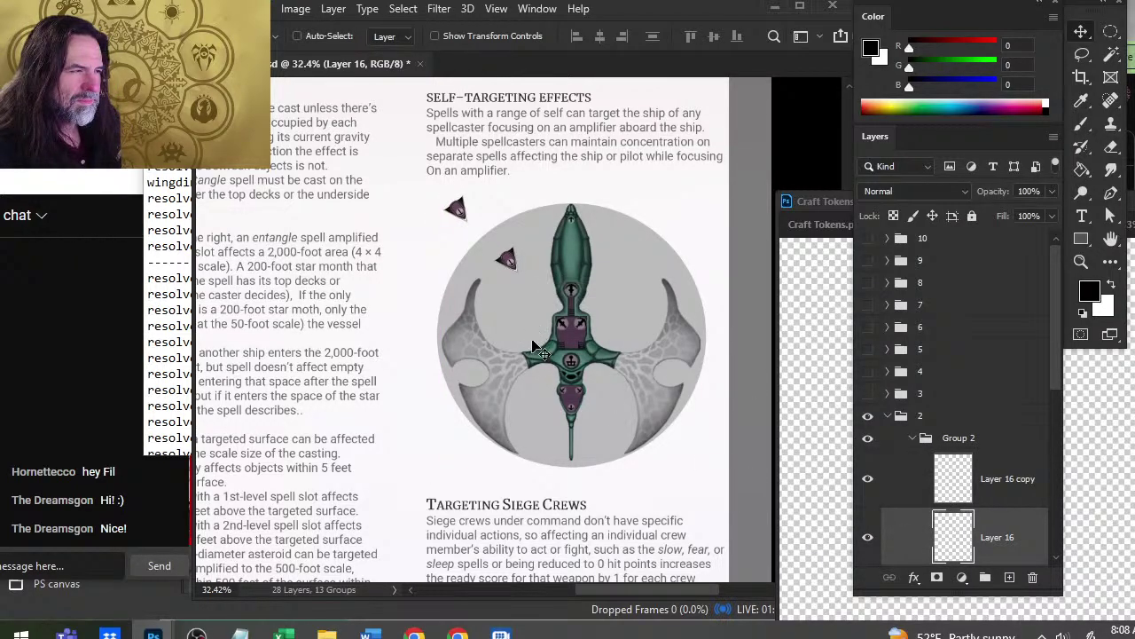
pyautogui.press('z')
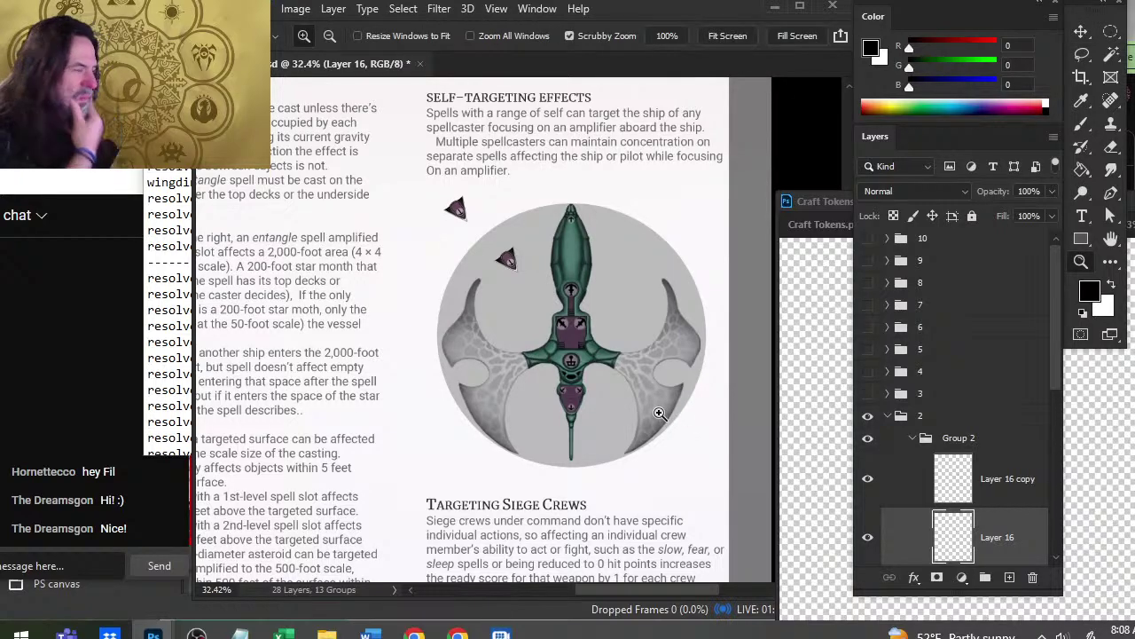
pyautogui.click(1009, 577)
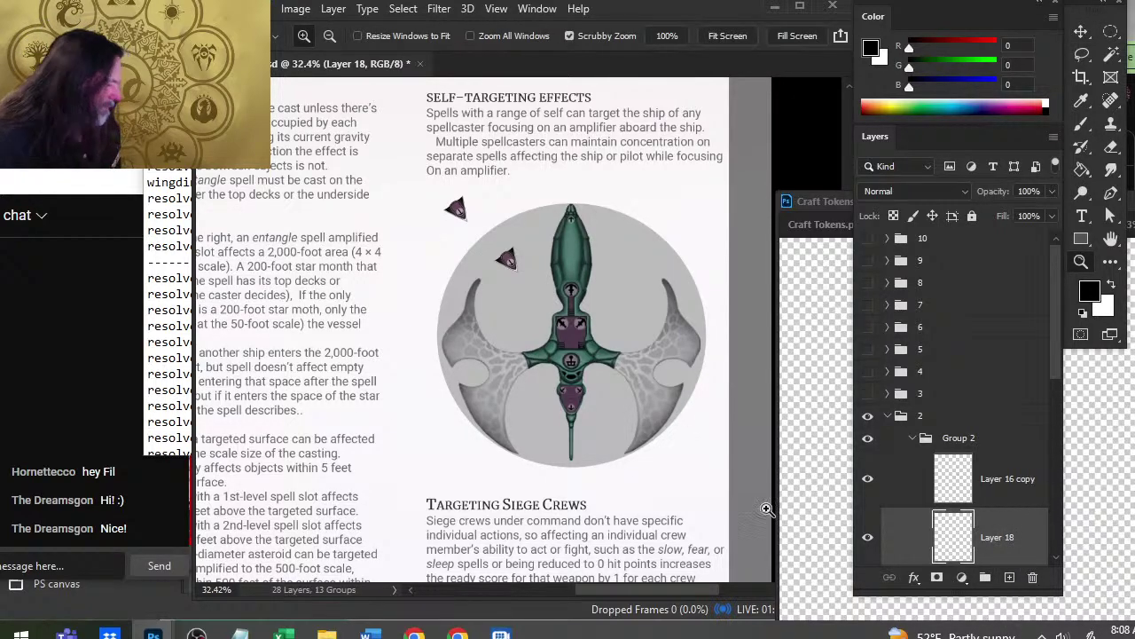
pyautogui.press('b')
pyautogui.moveTo(468, 224); pyautogui.dragTo(500, 253)
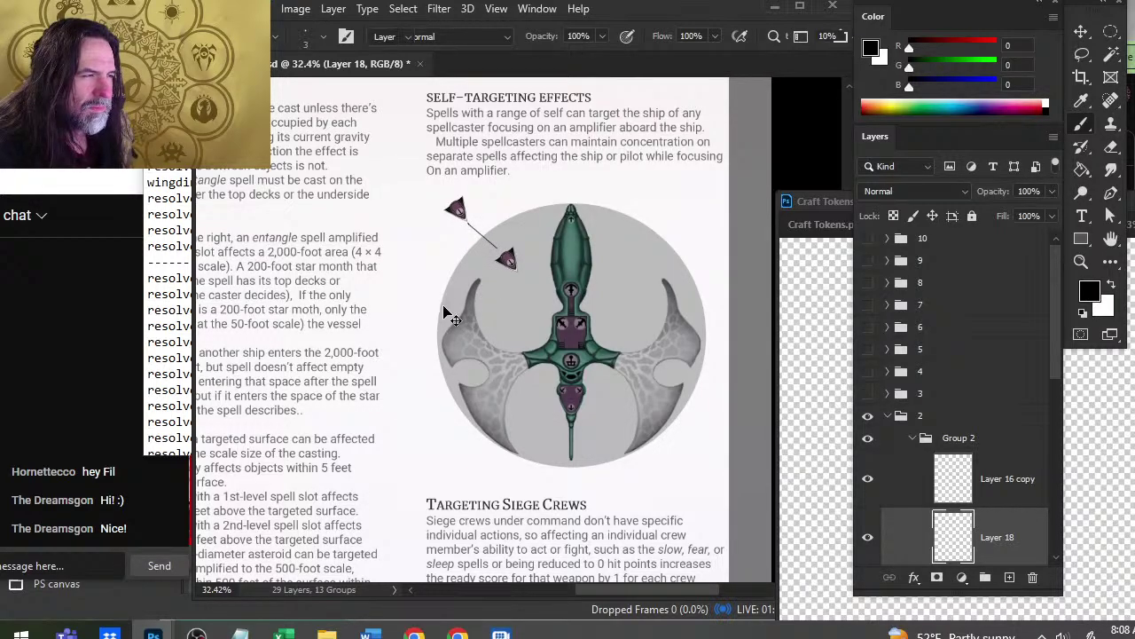
pyautogui.press('v')
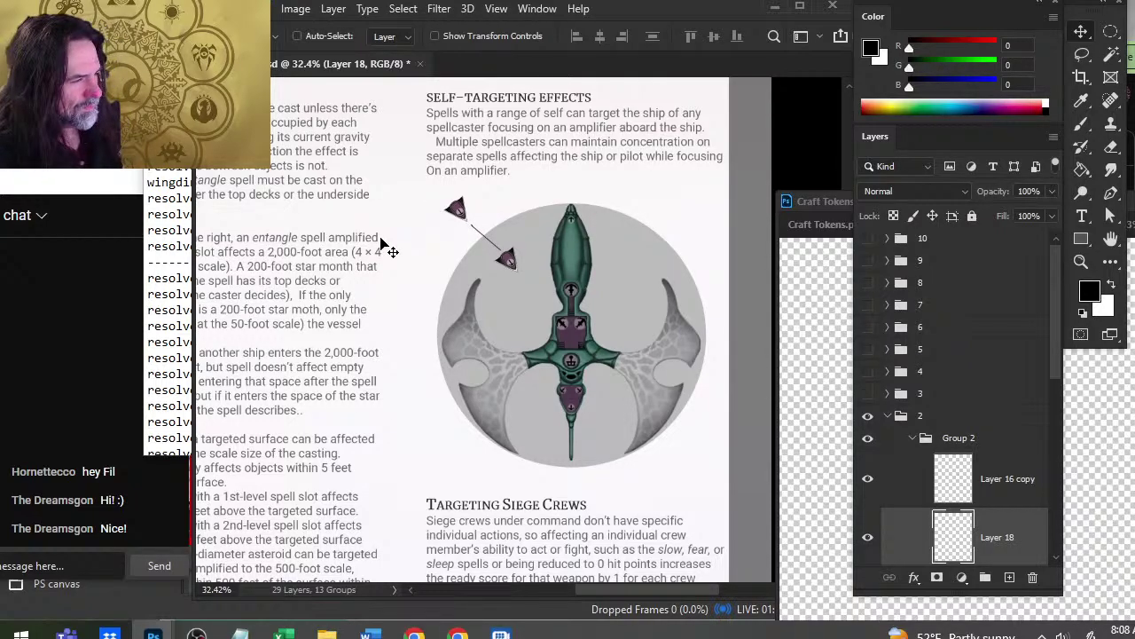
# - Move the whole Group 2 illustration slightly down and left within the gap between the text sections
pyautogui.press('z')
pyautogui.moveTo(457, 227); pyautogui.dragTo(519, 248)
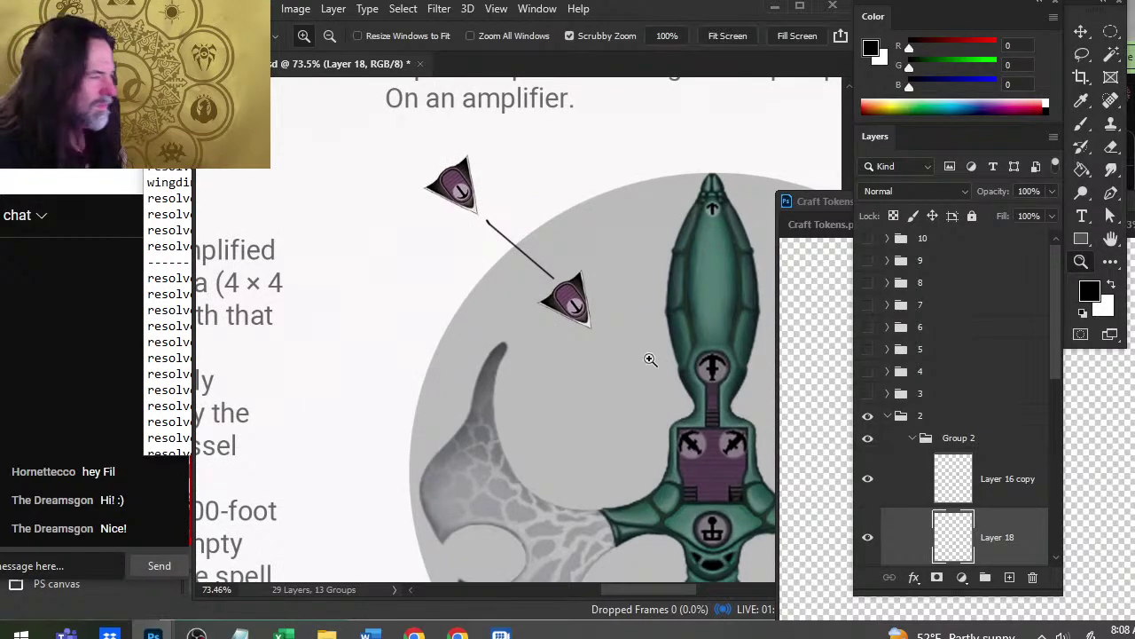
pyautogui.moveTo(674, 372); pyautogui.dragTo(557, 274)
pyautogui.moveTo(626, 305); pyautogui.dragTo(506, 235)
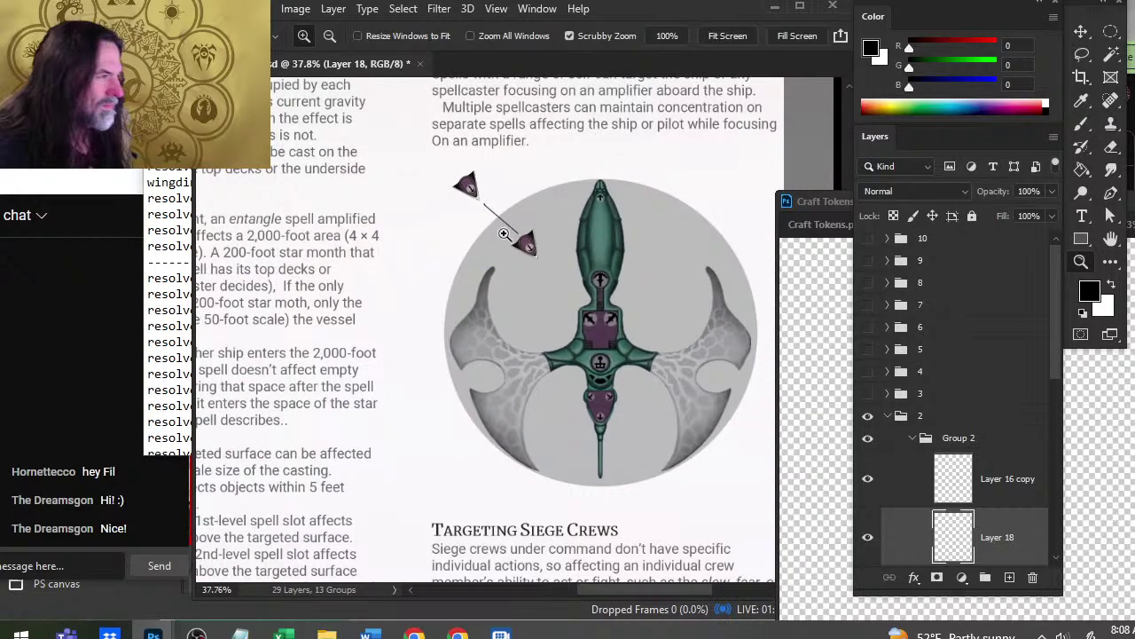
pyautogui.press('b')
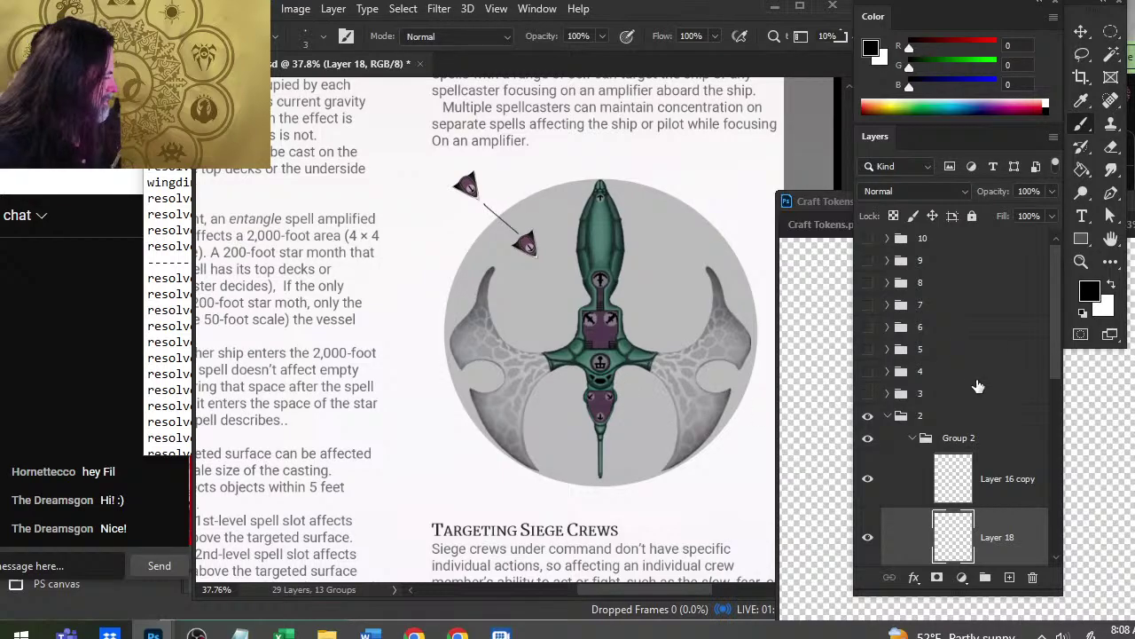
pyautogui.click(963, 437)
pyautogui.press('v')
pyautogui.moveTo(606, 334); pyautogui.dragTo(600, 350)
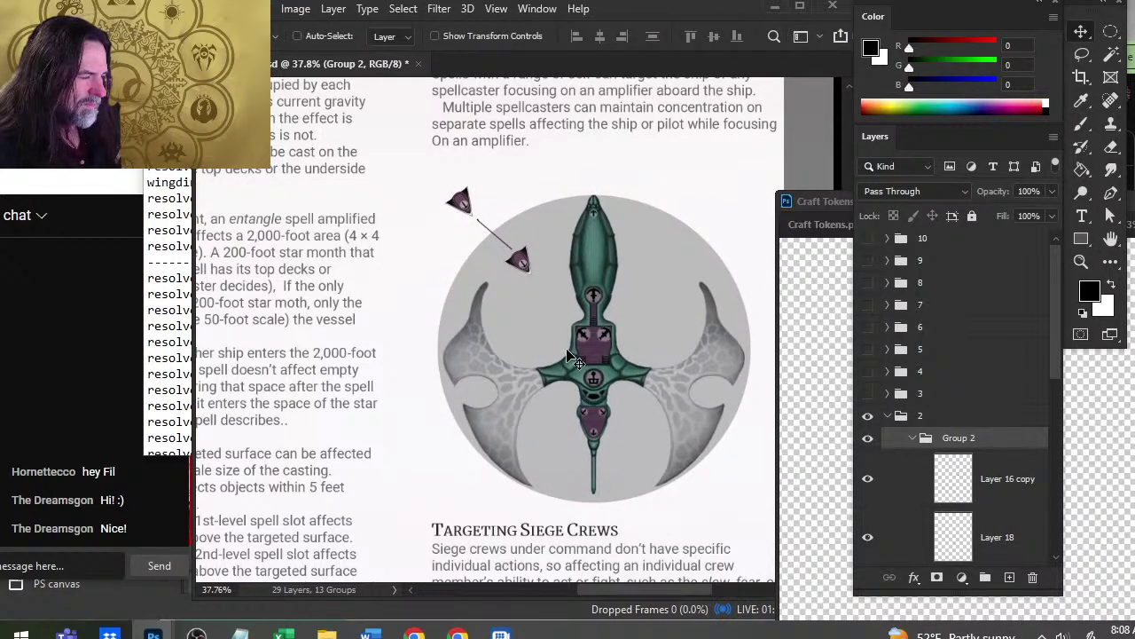
# - Toggle the visibility of Layer 16 copy and Layer 18 to check their contents, and select Layer 18
pyautogui.click(1005, 483)
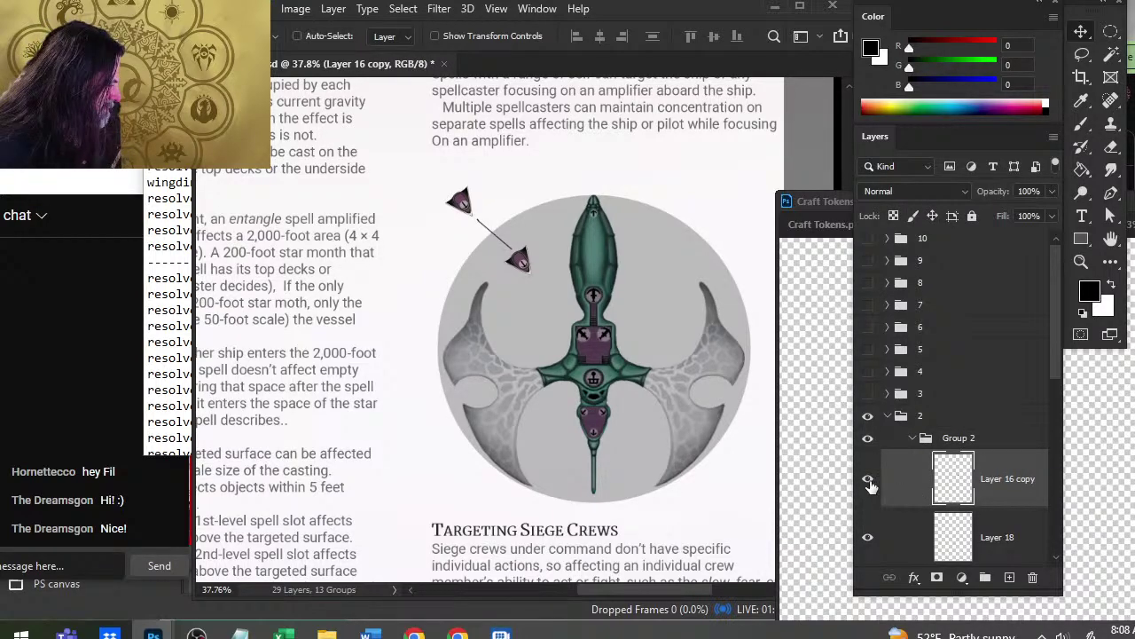
pyautogui.click(867, 479)
pyautogui.click(868, 479)
pyautogui.click(868, 538)
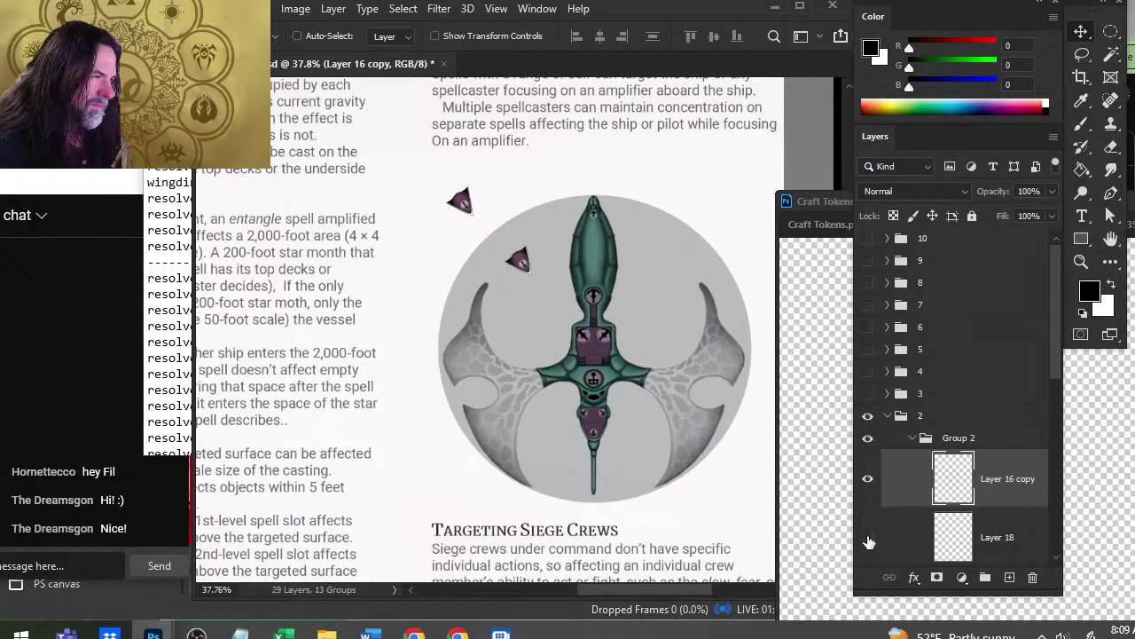
pyautogui.click(868, 538)
pyautogui.click(926, 517)
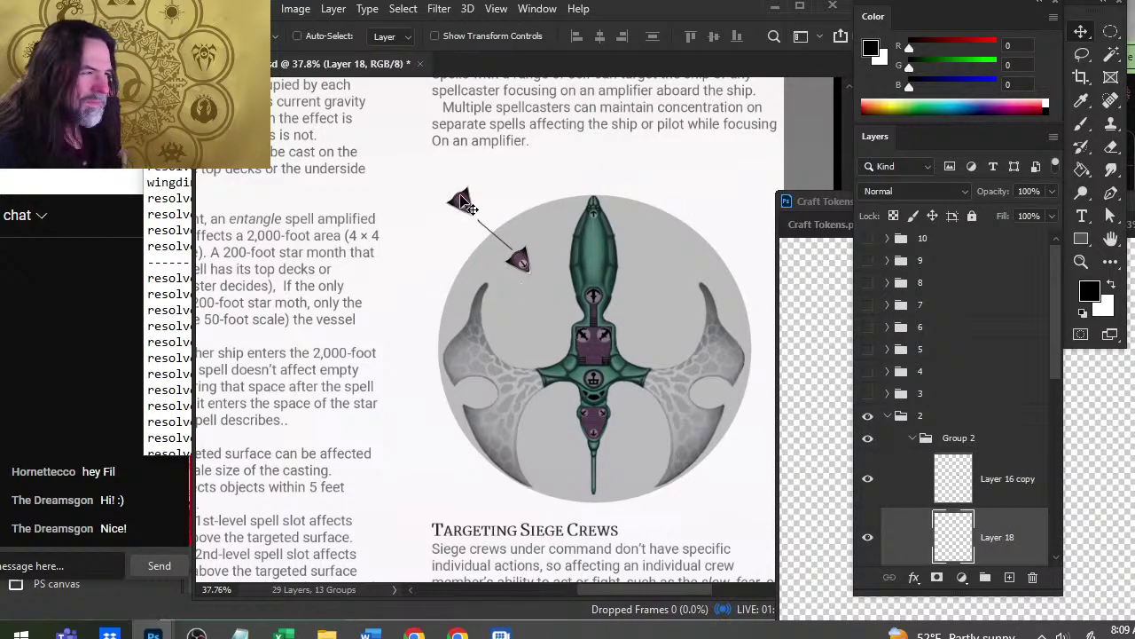
# - Try a handwritten "unaffected" note above the outer Arrow craft and erase it with a larger eraser
pyautogui.press('b')
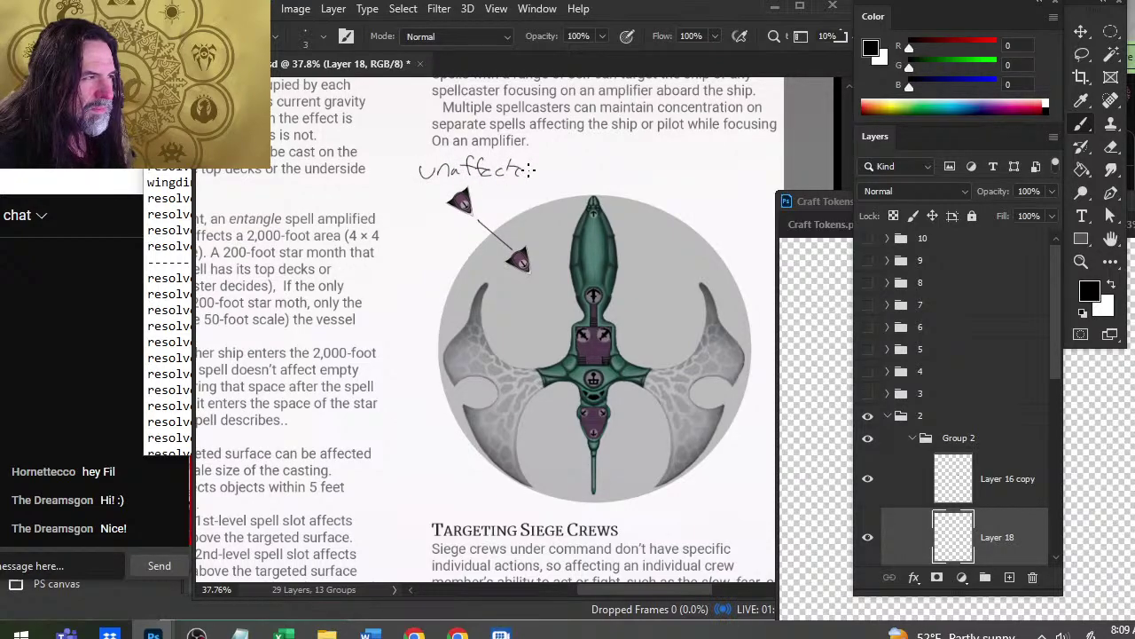
pyautogui.press('e')
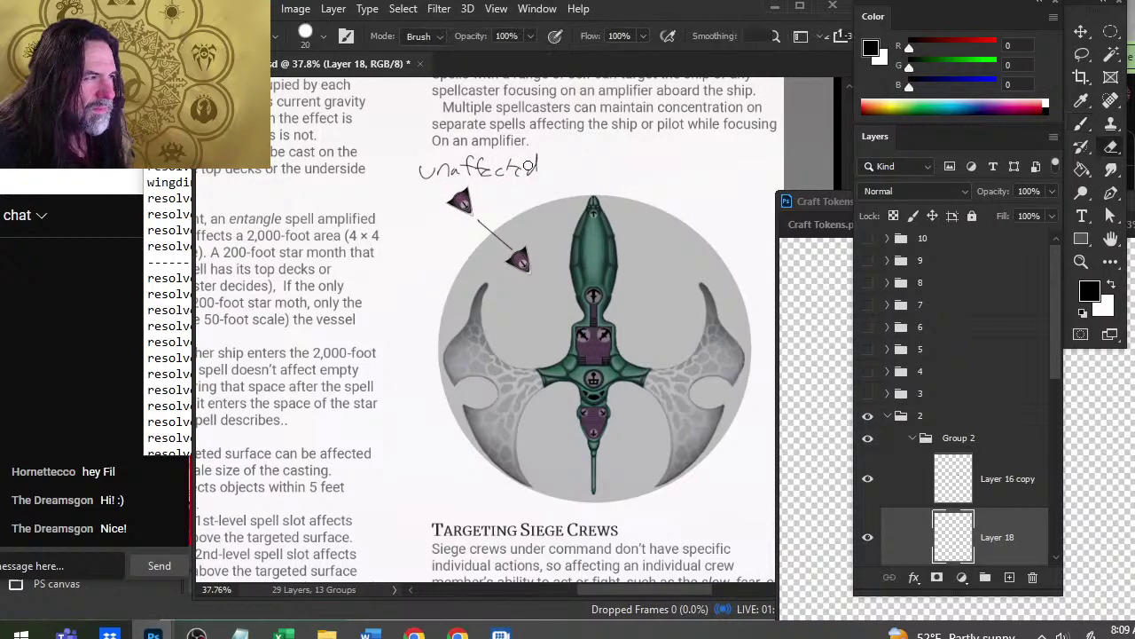
pyautogui.press(']')
pyautogui.moveTo(561, 162); pyautogui.dragTo(419, 170)
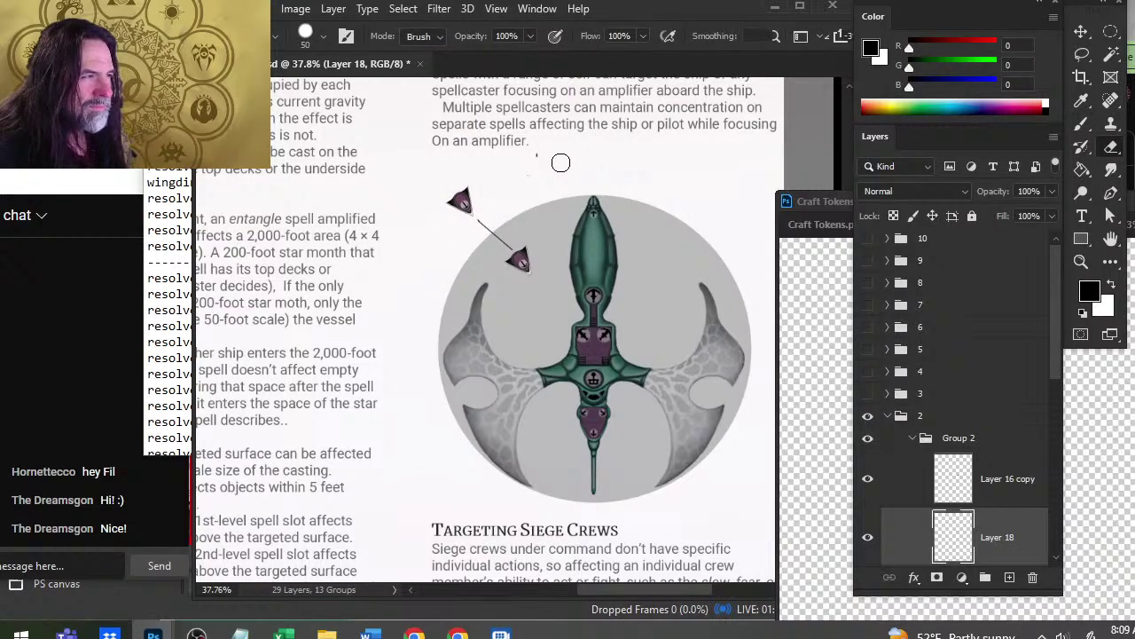
# - Sketch trial curves from the inner Arrow craft towards the star moth and its wing, and undo them
pyautogui.press('b')
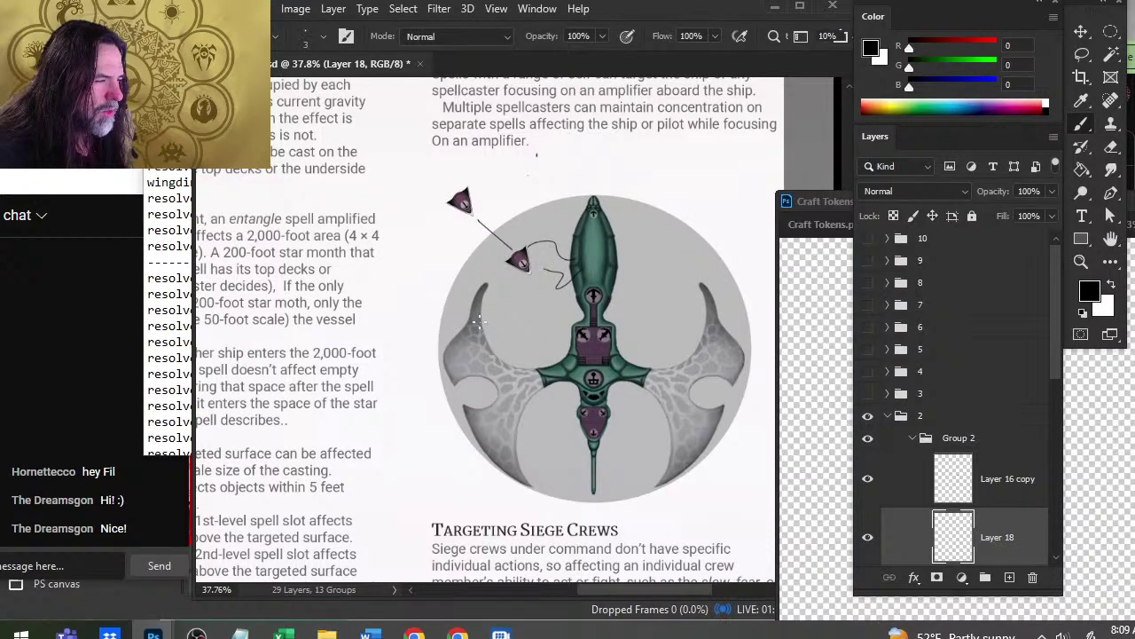
pyautogui.moveTo(510, 301); pyautogui.dragTo(472, 319)
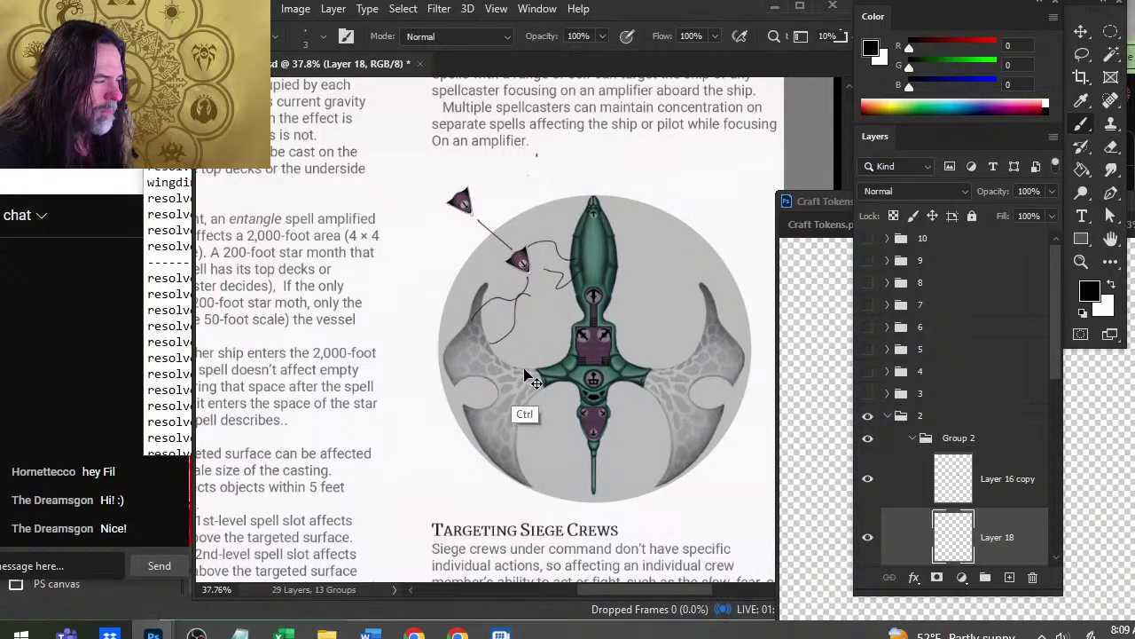
pyautogui.hotkey('ctrl', 'z')
pyautogui.hotkey('ctrl', 'z')
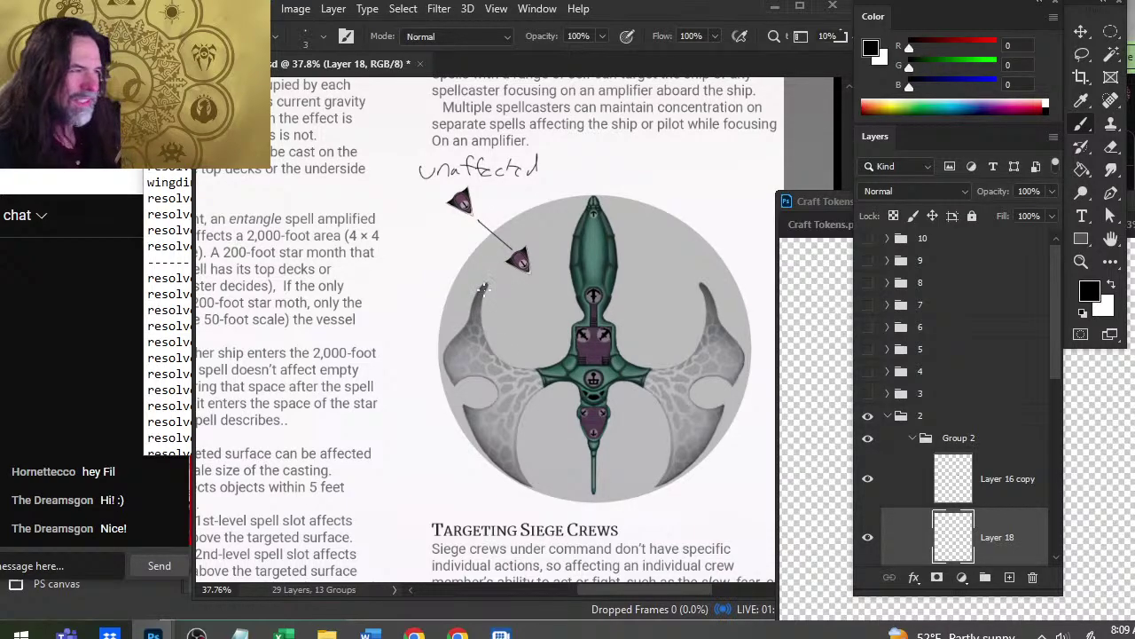
# - Erase the handwritten "unaffected" note above the outer Arrow craft
pyautogui.moveTo(392, 347); pyautogui.dragTo(595, 273)
pyautogui.moveTo(608, 379)
pyautogui.mouseDown()
pyautogui.moveTo(615, 445)
pyautogui.moveTo(565, 299)
pyautogui.moveTo(390, 329)
pyautogui.moveTo(532, 410)
pyautogui.moveTo(551, 396)
pyautogui.mouseUp()
pyautogui.press('e')
pyautogui.moveTo(417, 199)
pyautogui.mouseDown()
pyautogui.moveTo(462, 202)
pyautogui.moveTo(401, 195)
pyautogui.mouseUp()
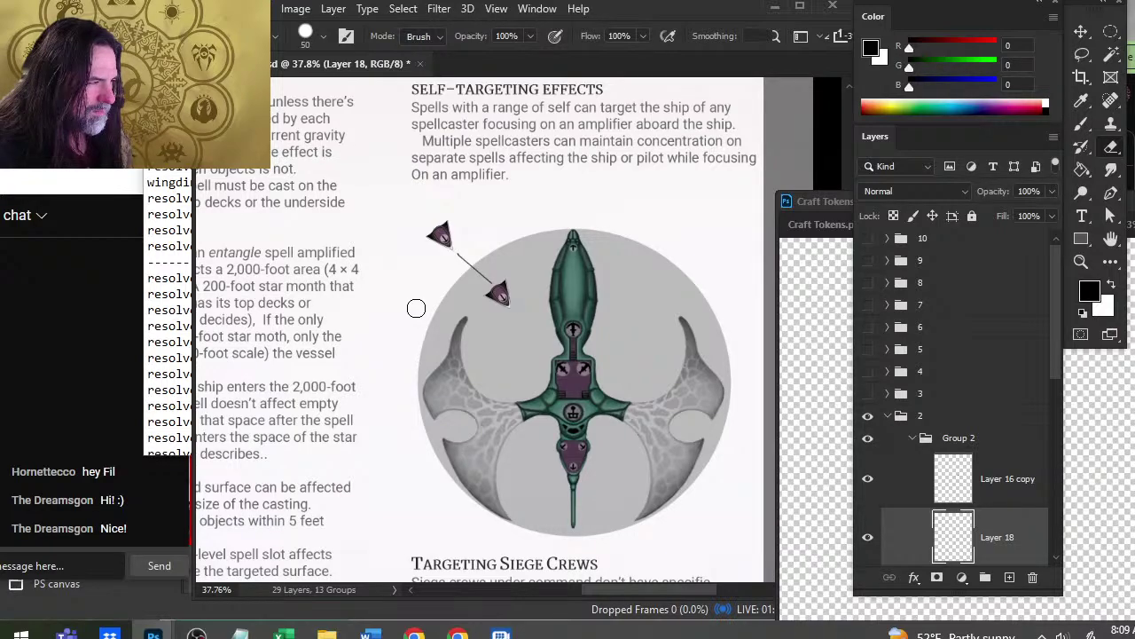
# - Try handwritten labels, "No" by the outer Arrow craft and "Yes" by the inner one and the star moth, and undo them
pyautogui.press('b')
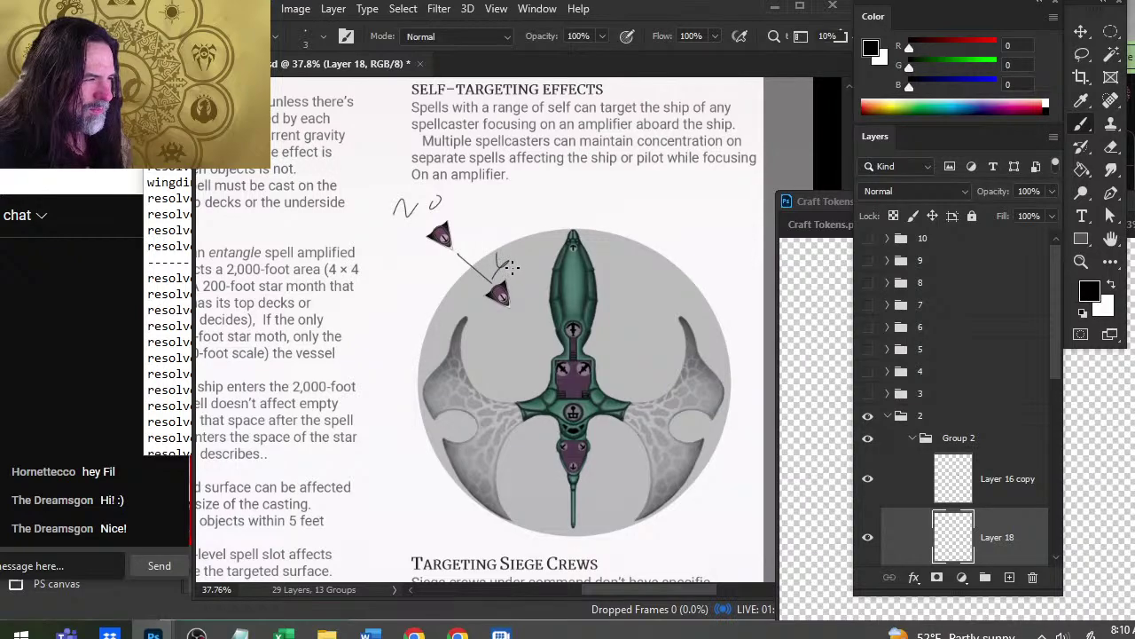
pyautogui.moveTo(655, 293)
pyautogui.mouseDown()
pyautogui.moveTo(599, 316)
pyautogui.moveTo(625, 319)
pyautogui.mouseUp()
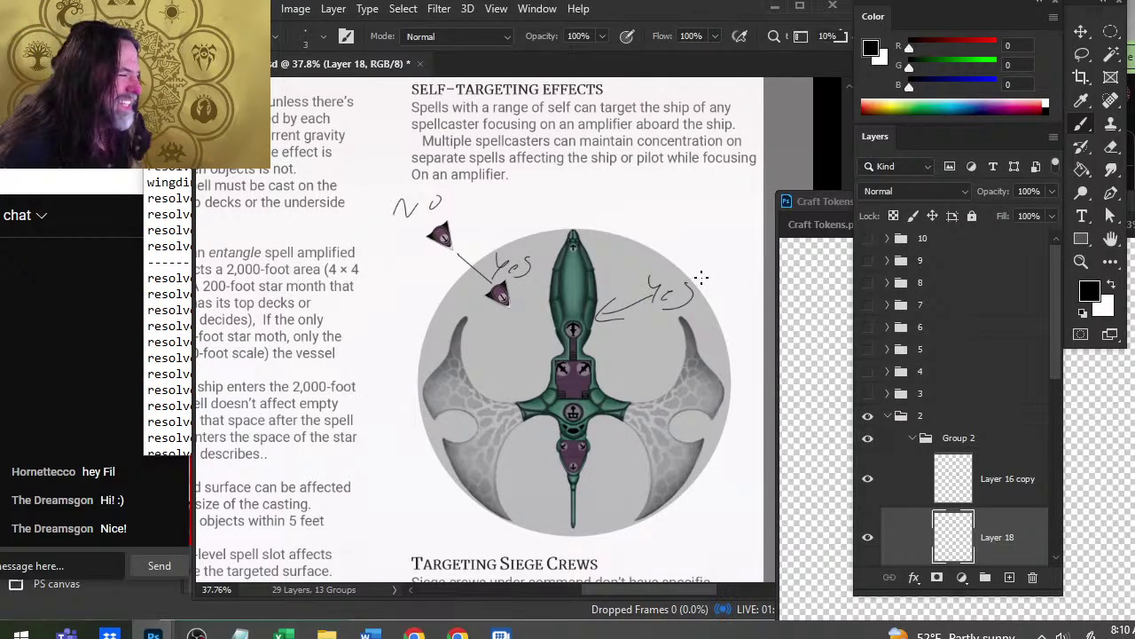
pyautogui.hotkey('ctrl', 'z')
pyautogui.hotkey('ctrl', 'z')
pyautogui.hotkey('ctrl', 'z')
pyautogui.hotkey('ctrl', 'z')
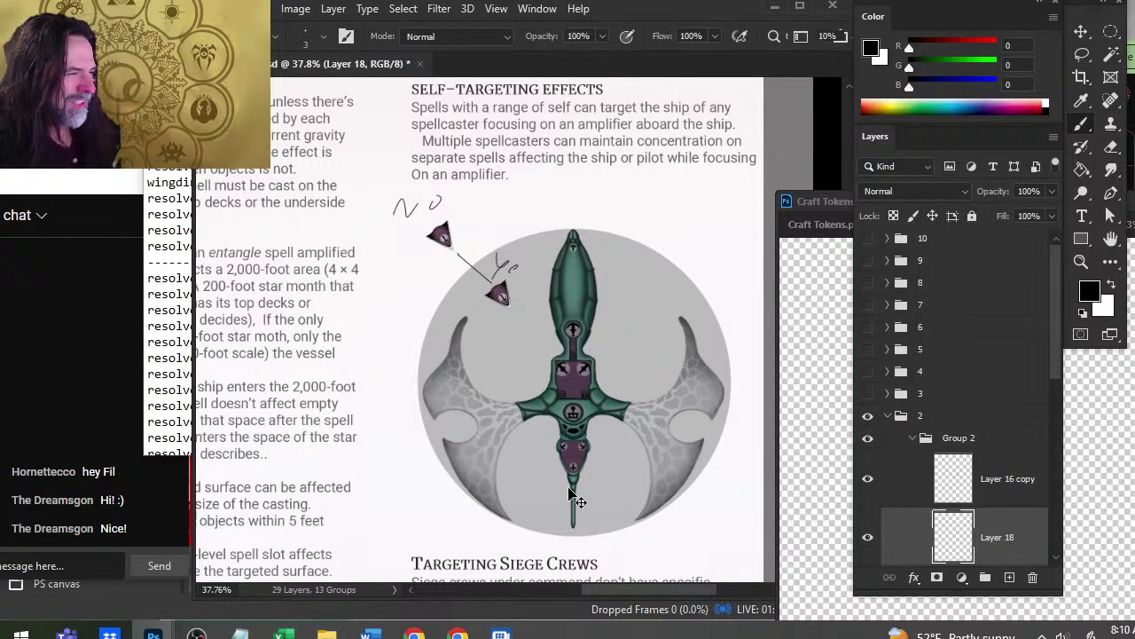
pyautogui.hotkey('ctrl', 'z')
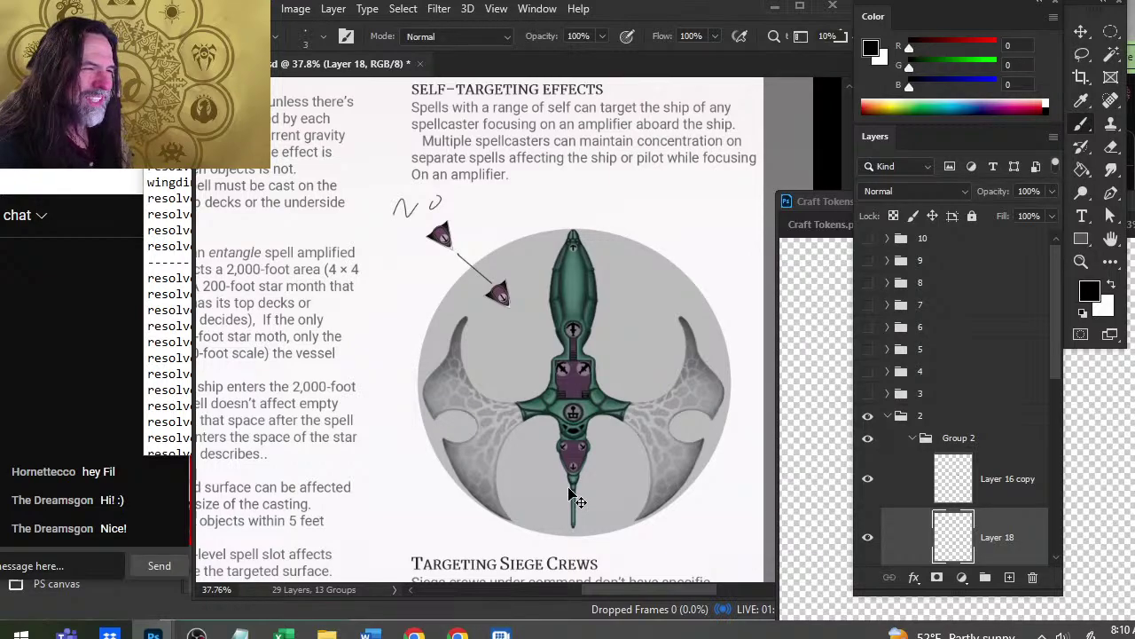
pyautogui.hotkey('ctrl', 'z')
# - Move the star moth's layer, Layer 15, directly above the shaded circle's layer, Layer 17
pyautogui.press('z')
pyautogui.moveTo(659, 404); pyautogui.dragTo(585, 392)
pyautogui.moveTo(646, 371); pyautogui.dragTo(609, 319)
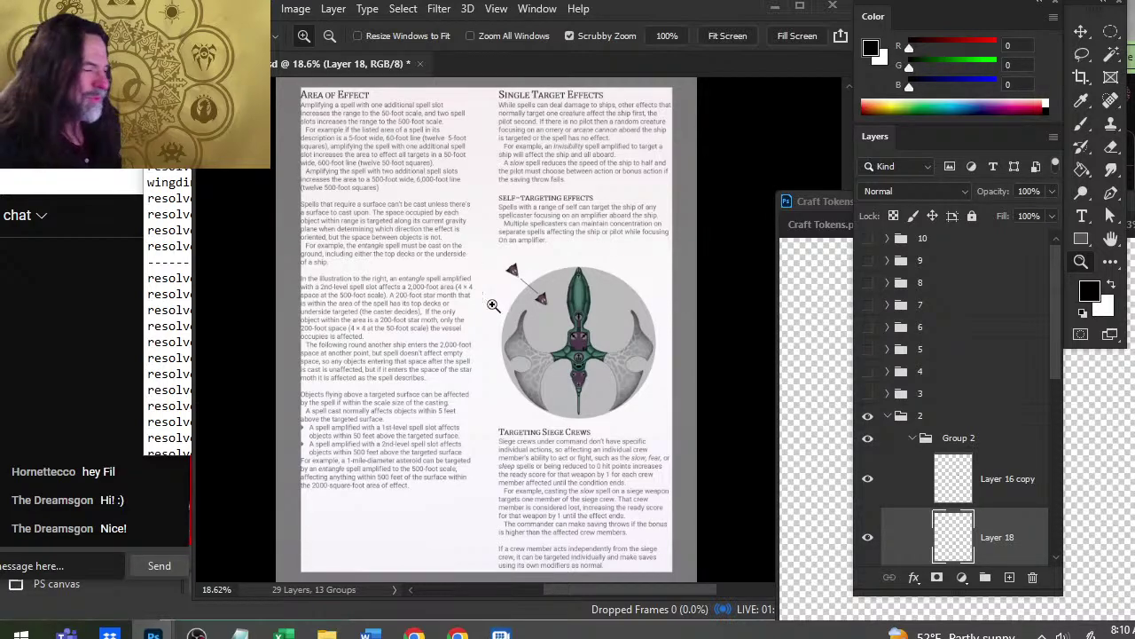
pyautogui.moveTo(569, 306); pyautogui.dragTo(625, 317)
pyautogui.moveTo(623, 357); pyautogui.dragTo(637, 384)
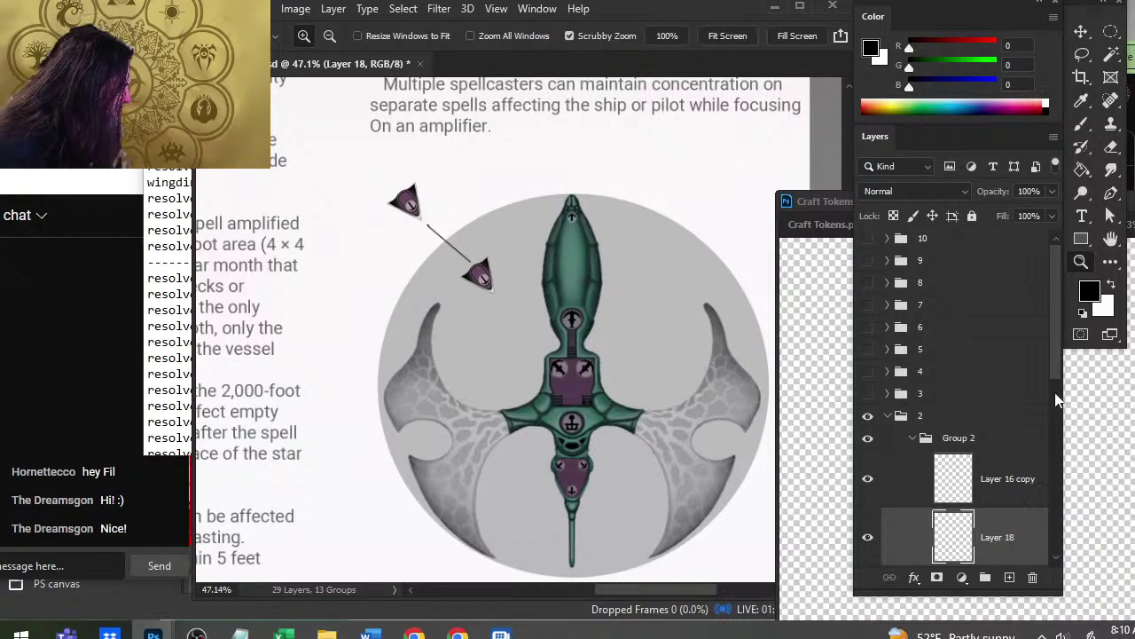
pyautogui.moveTo(1055, 336); pyautogui.dragTo(1053, 409)
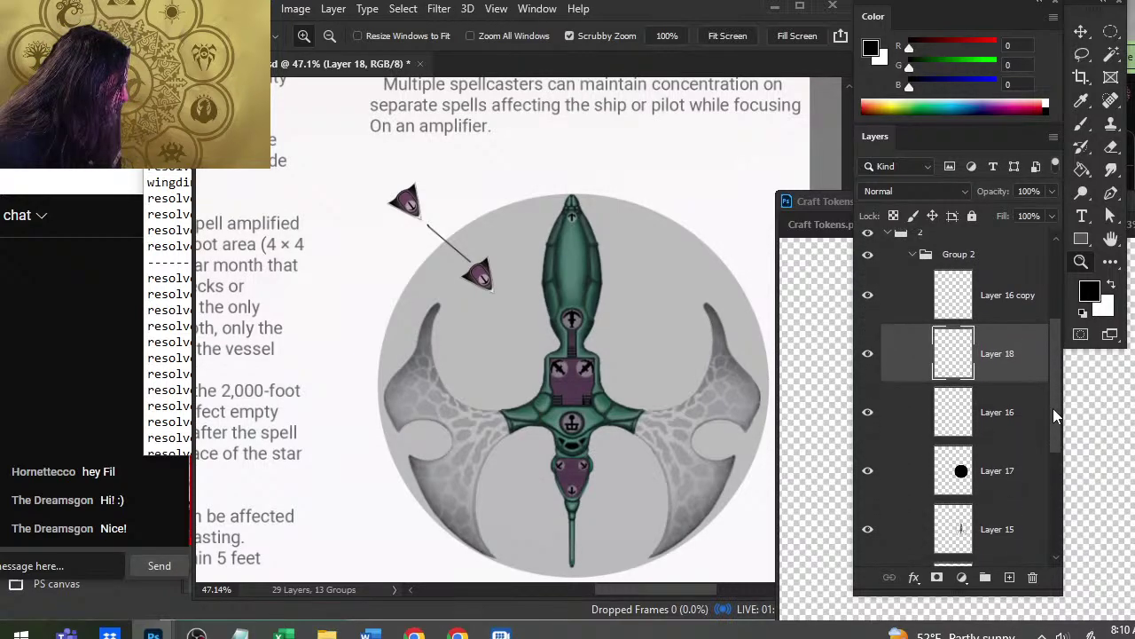
pyautogui.click(1008, 449)
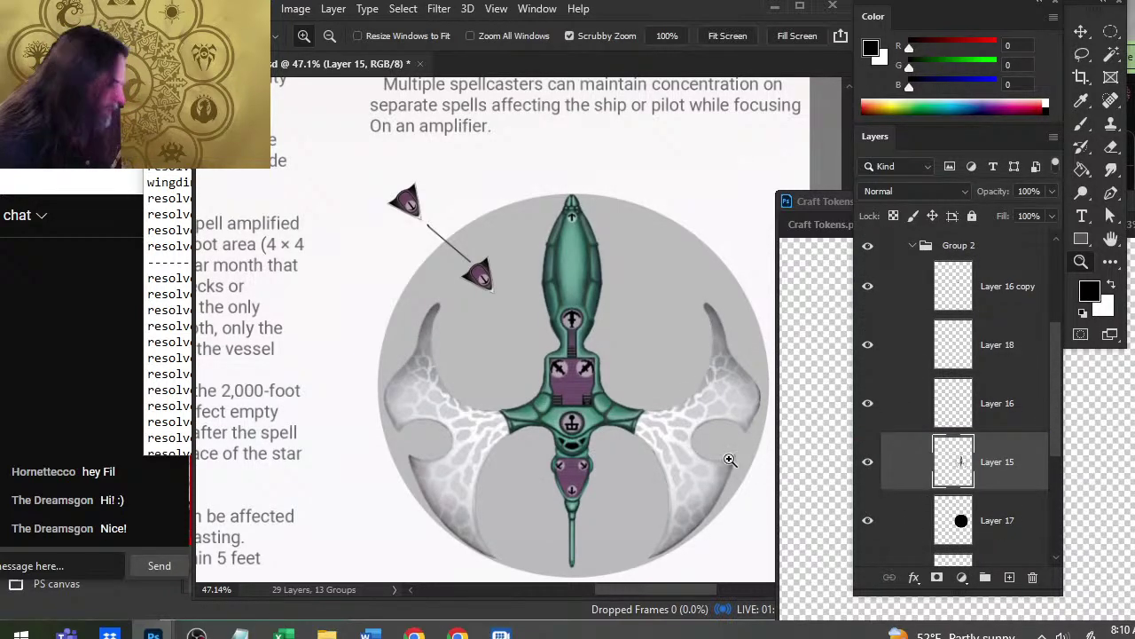
# - Recolour the shaded circle on Layer 17 with a blue fill of R 66, G 82, B 159
pyautogui.click(1002, 520)
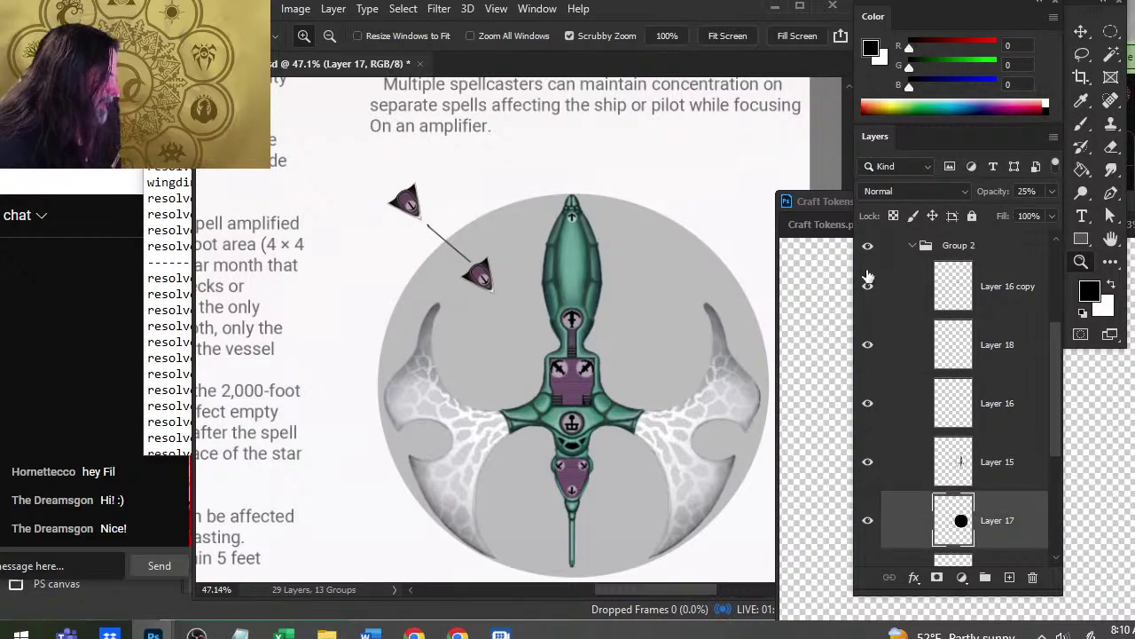
pyautogui.press('b')
pyautogui.moveTo(910, 48); pyautogui.dragTo(965, 98)
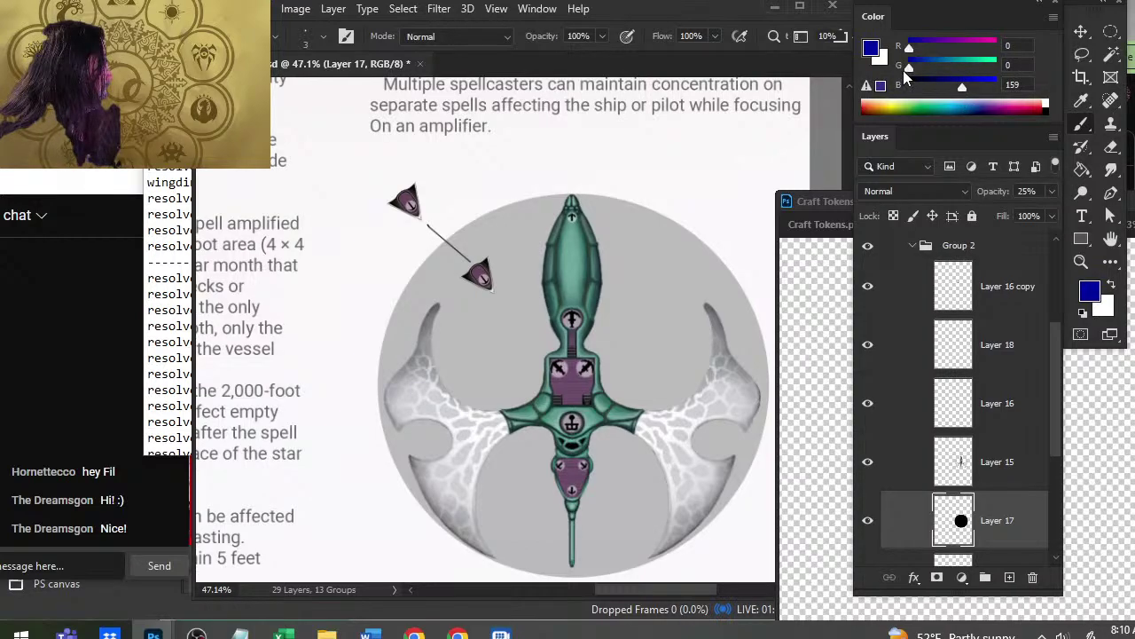
pyautogui.moveTo(911, 60)
pyautogui.mouseDown()
pyautogui.moveTo(941, 76)
pyautogui.moveTo(932, 51)
pyautogui.mouseUp()
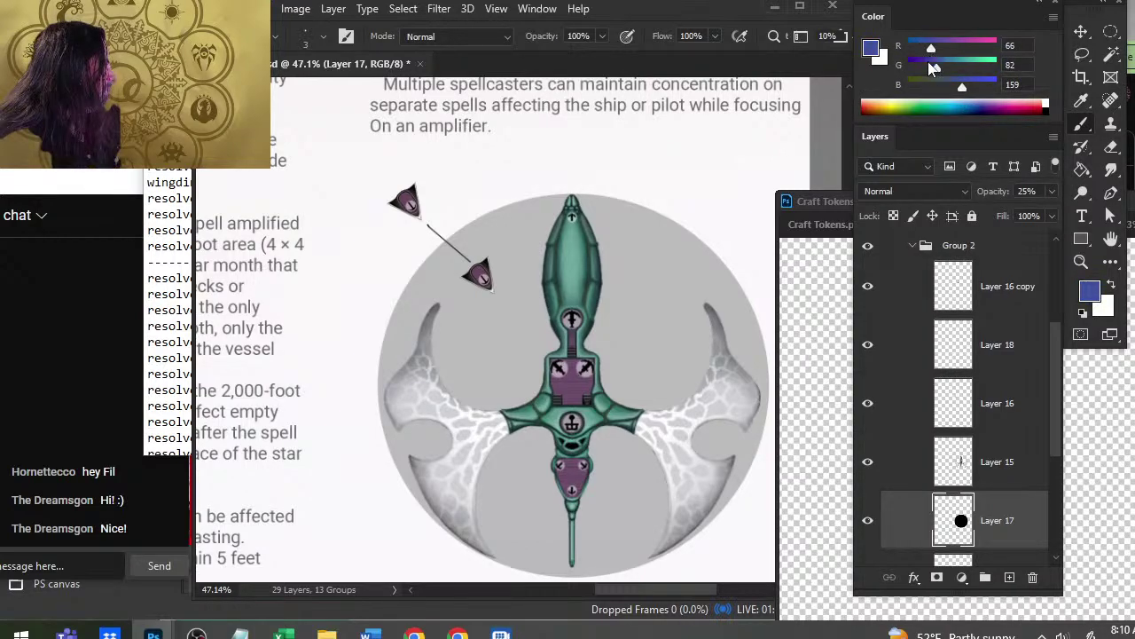
pyautogui.press('g')
pyautogui.click(625, 329)
pyautogui.press('l')
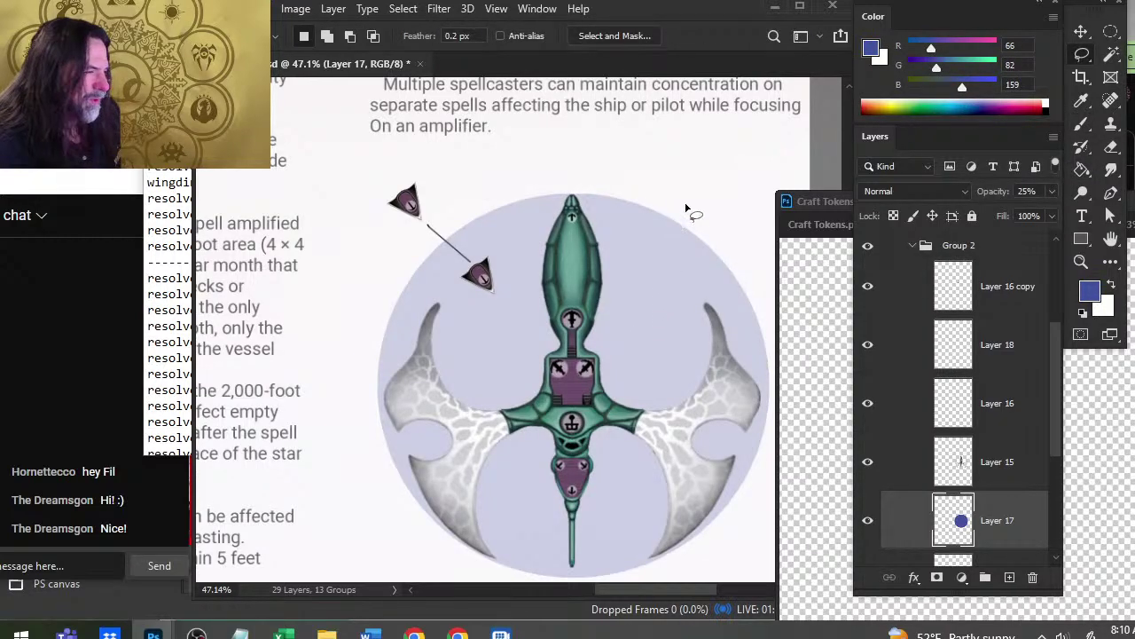
# - Reset the foreground colour to black and select the star moth's layer, Layer 15
pyautogui.press('z')
pyautogui.moveTo(719, 338)
pyautogui.mouseDown()
pyautogui.moveTo(647, 320)
pyautogui.moveTo(651, 330)
pyautogui.mouseUp()
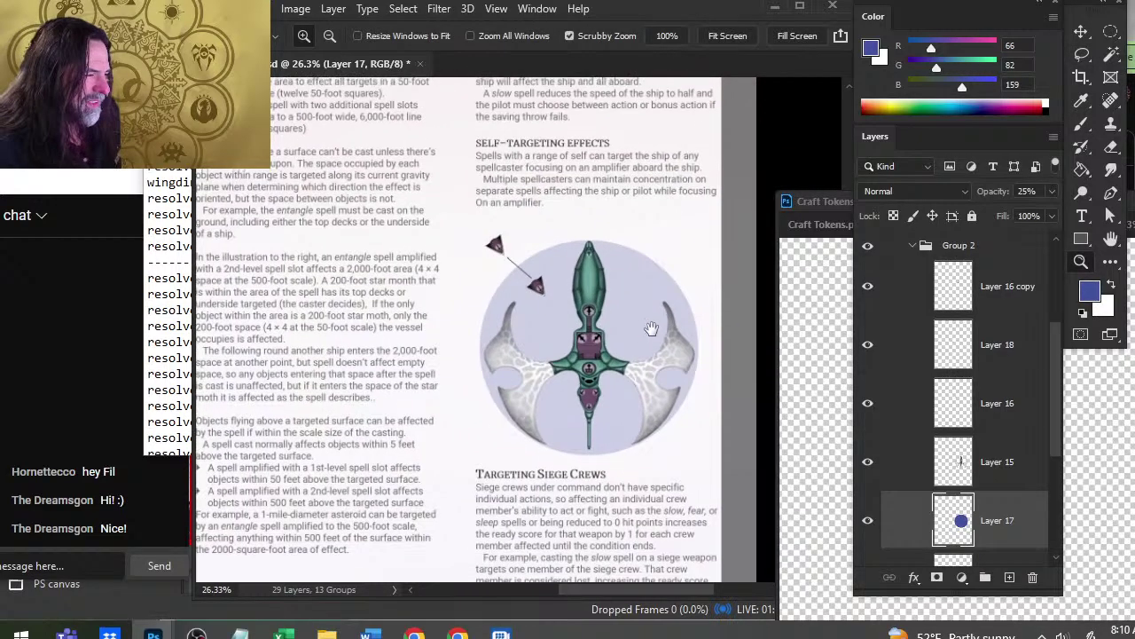
pyautogui.moveTo(592, 248); pyautogui.dragTo(581, 303)
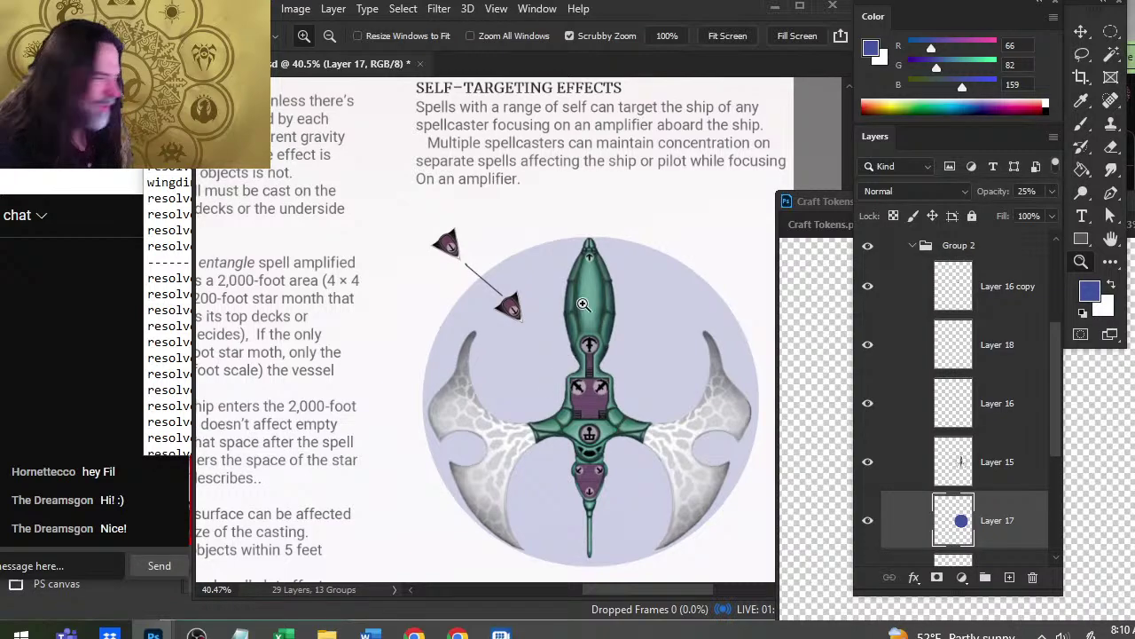
pyautogui.press('d')
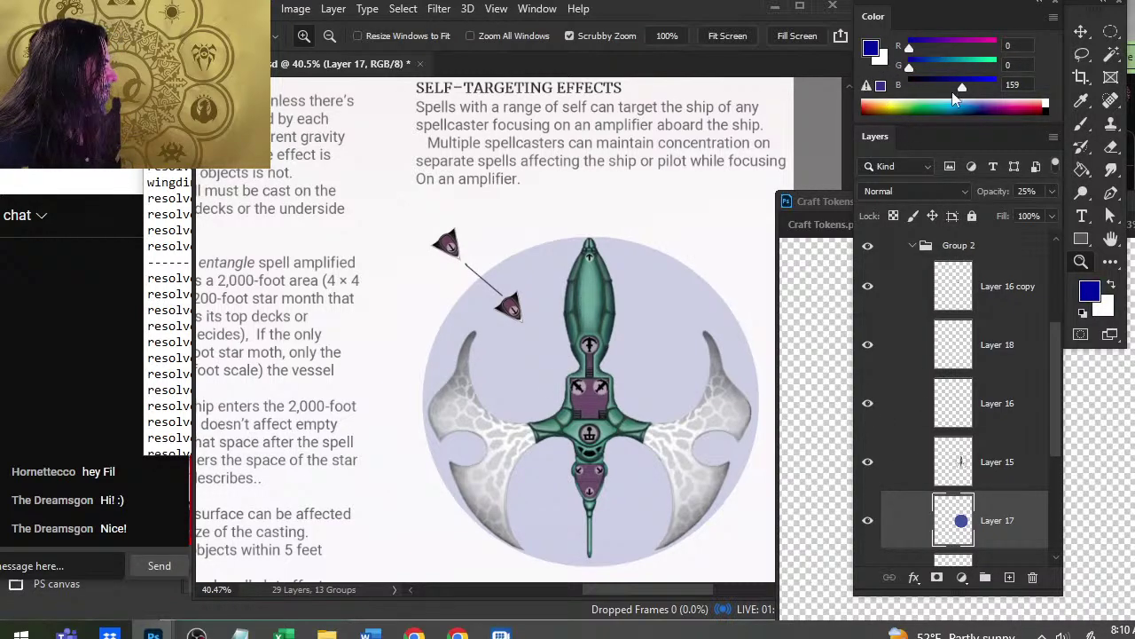
pyautogui.click(1020, 470)
pyautogui.moveTo(1054, 426); pyautogui.dragTo(1053, 397)
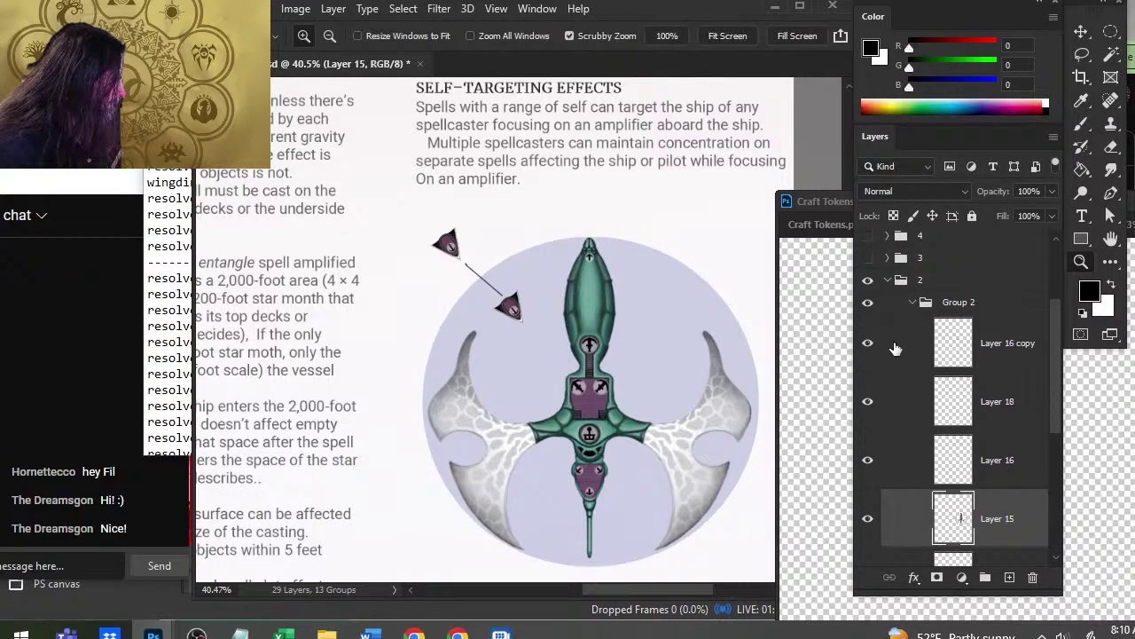
# - Move Layer 18 above Layer 16 copy, to the top of Group 2
pyautogui.click(868, 401)
pyautogui.moveTo(896, 408); pyautogui.dragTo(912, 335)
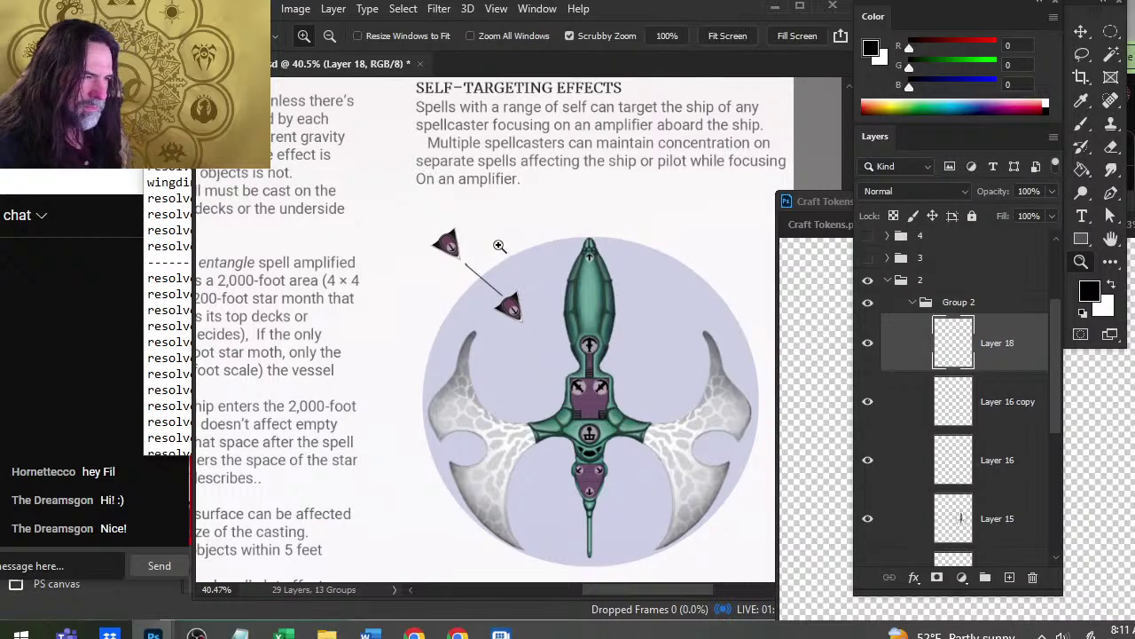
# - Handwrite circled reference numbers in the entangle example: 1 after "occupies is affected", 2 after "another point" and 3 after "spell describes"
pyautogui.moveTo(436, 213); pyautogui.dragTo(453, 273)
pyautogui.press('b')
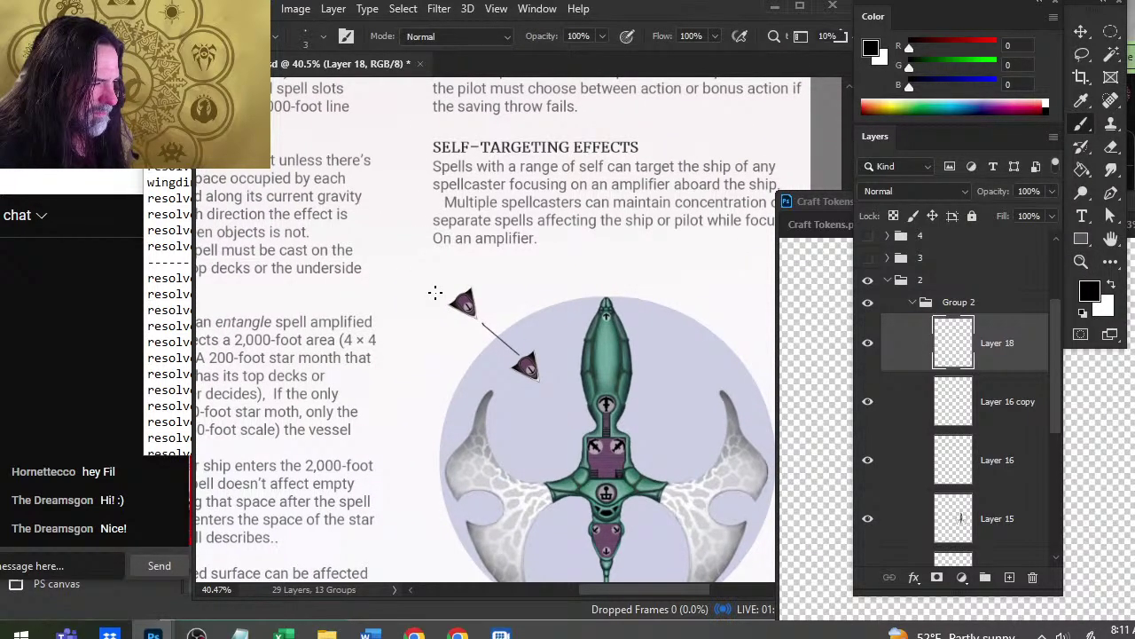
pyautogui.moveTo(434, 293); pyautogui.dragTo(612, 304)
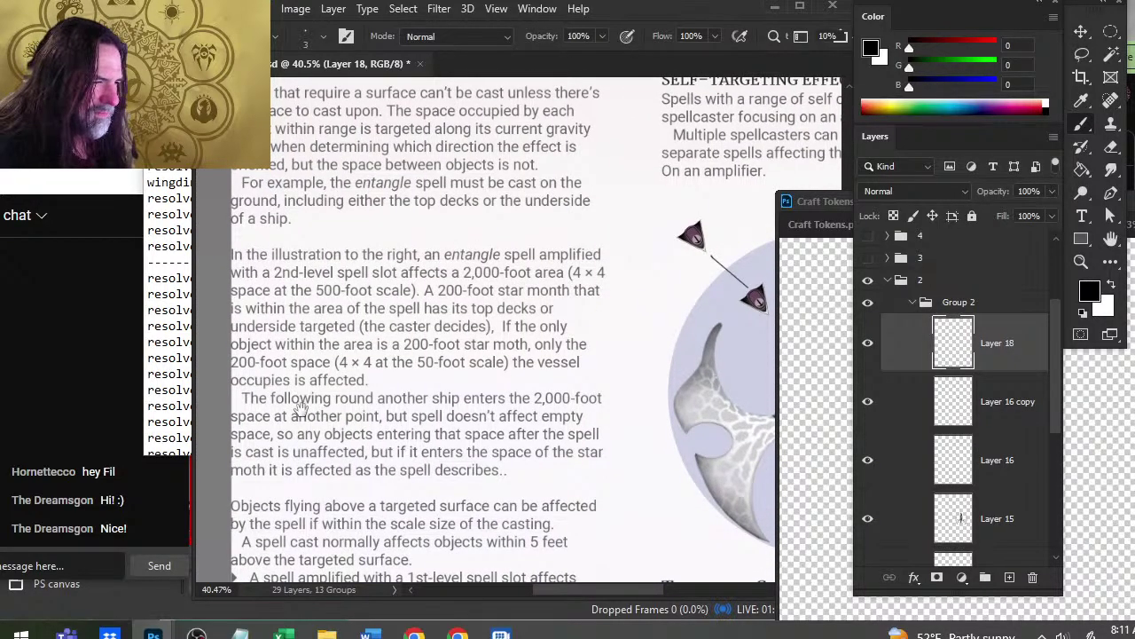
pyautogui.moveTo(469, 217)
pyautogui.mouseDown()
pyautogui.moveTo(465, 284)
pyautogui.moveTo(476, 292)
pyautogui.moveTo(470, 237)
pyautogui.moveTo(453, 228)
pyautogui.mouseUp()
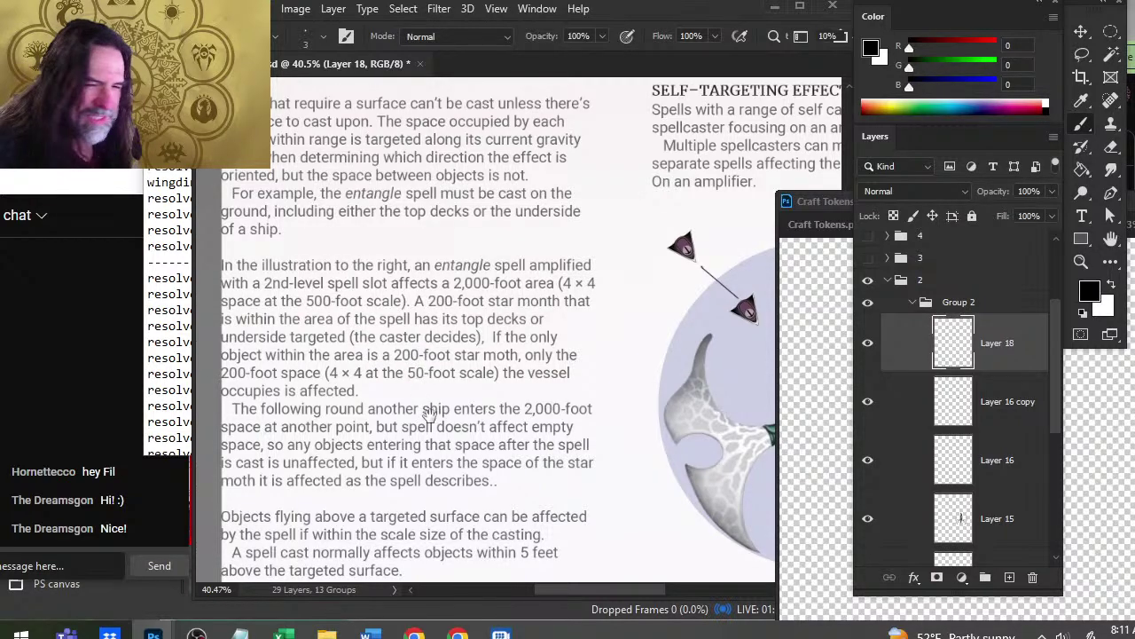
pyautogui.moveTo(566, 423); pyautogui.dragTo(592, 397)
pyautogui.moveTo(497, 443); pyautogui.dragTo(497, 471)
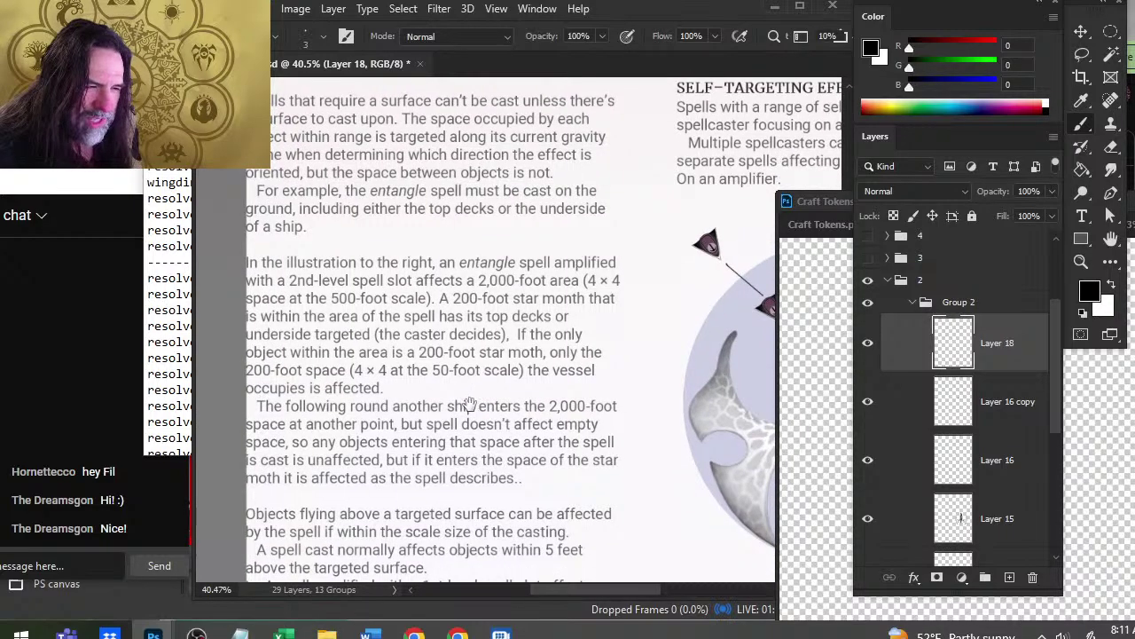
pyautogui.moveTo(595, 395)
pyautogui.mouseDown()
pyautogui.moveTo(558, 357)
pyautogui.moveTo(593, 379)
pyautogui.mouseUp()
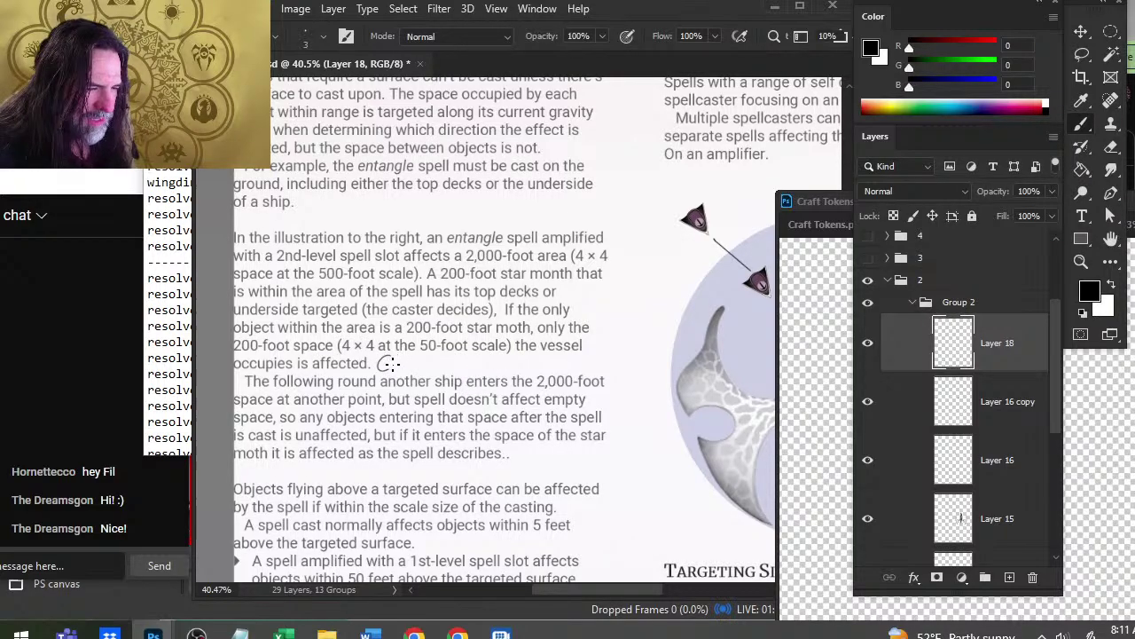
pyautogui.moveTo(432, 419); pyautogui.dragTo(464, 361)
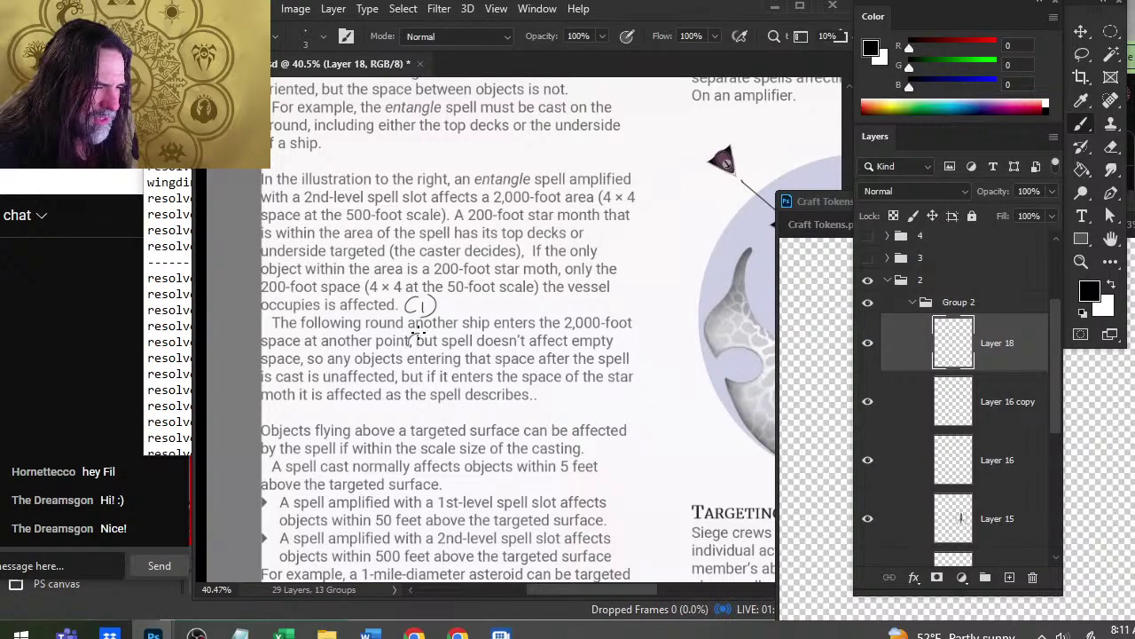
pyautogui.moveTo(424, 335); pyautogui.dragTo(438, 339)
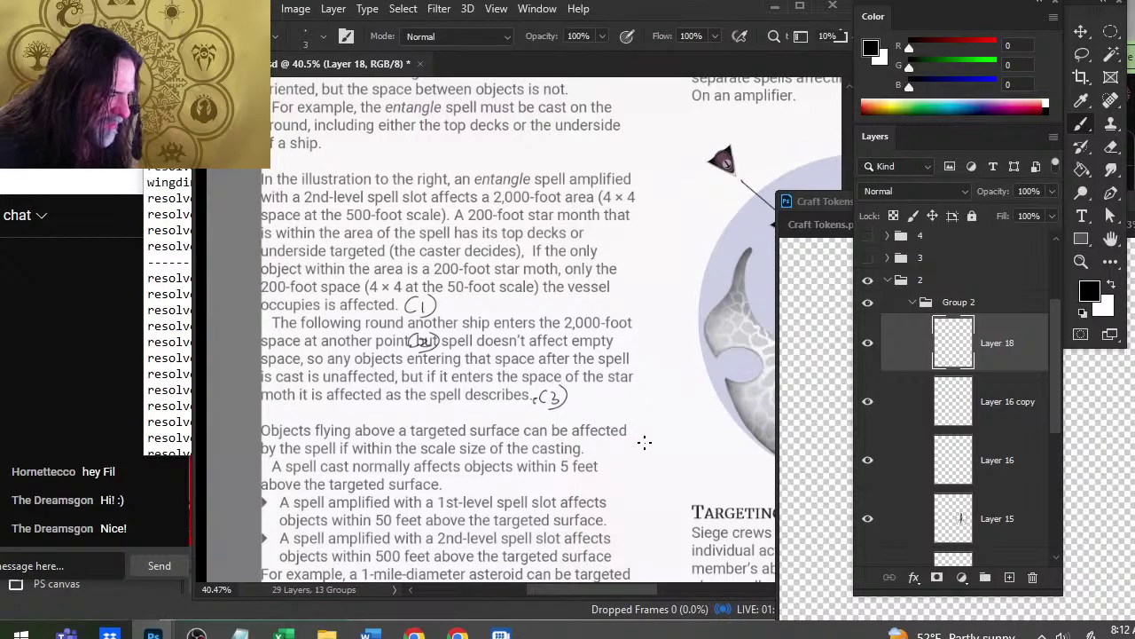
# - Handwrite matching numbers on the illustration: 1 by the shaded circle, 2 by the outer Arrow craft and 3 by the inner one
pyautogui.moveTo(679, 416); pyautogui.dragTo(578, 409)
pyautogui.moveTo(741, 379); pyautogui.dragTo(666, 377)
pyautogui.moveTo(733, 349)
pyautogui.mouseDown()
pyautogui.moveTo(501, 334)
pyautogui.moveTo(525, 352)
pyautogui.mouseUp()
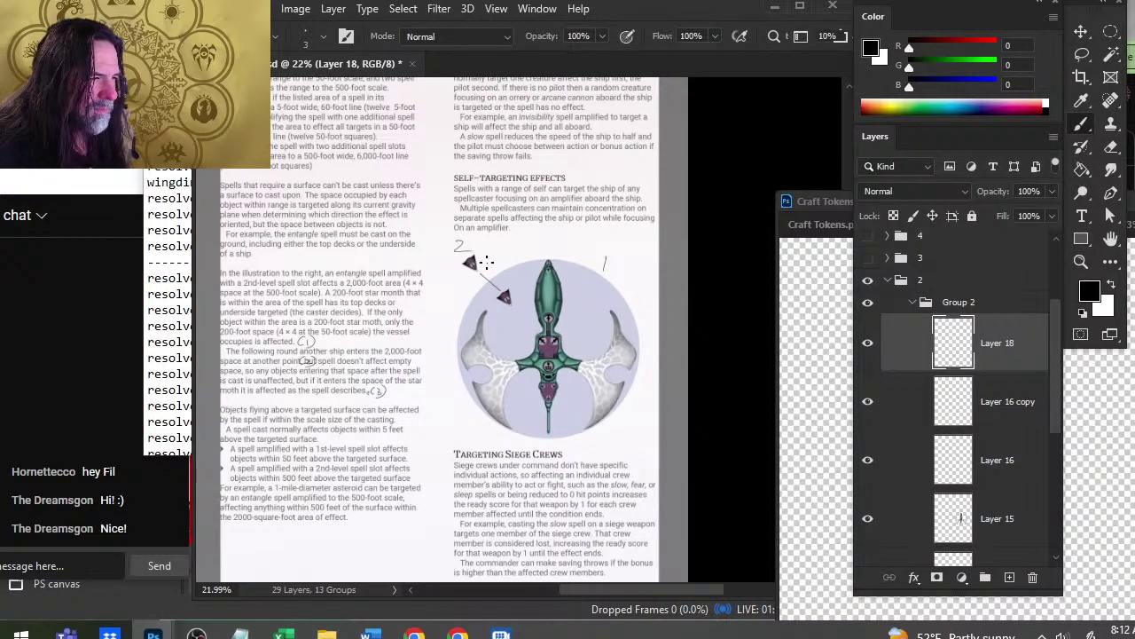
pyautogui.moveTo(476, 385); pyautogui.dragTo(583, 328)
pyautogui.moveTo(463, 323); pyautogui.dragTo(510, 339)
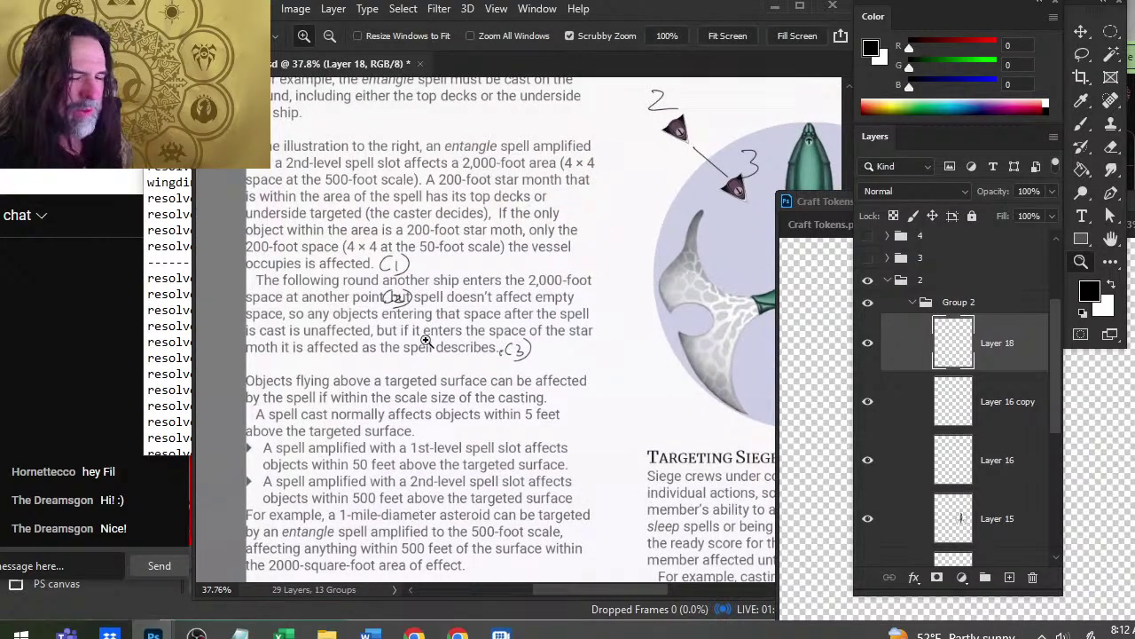
pyautogui.moveTo(686, 329); pyautogui.dragTo(438, 346)
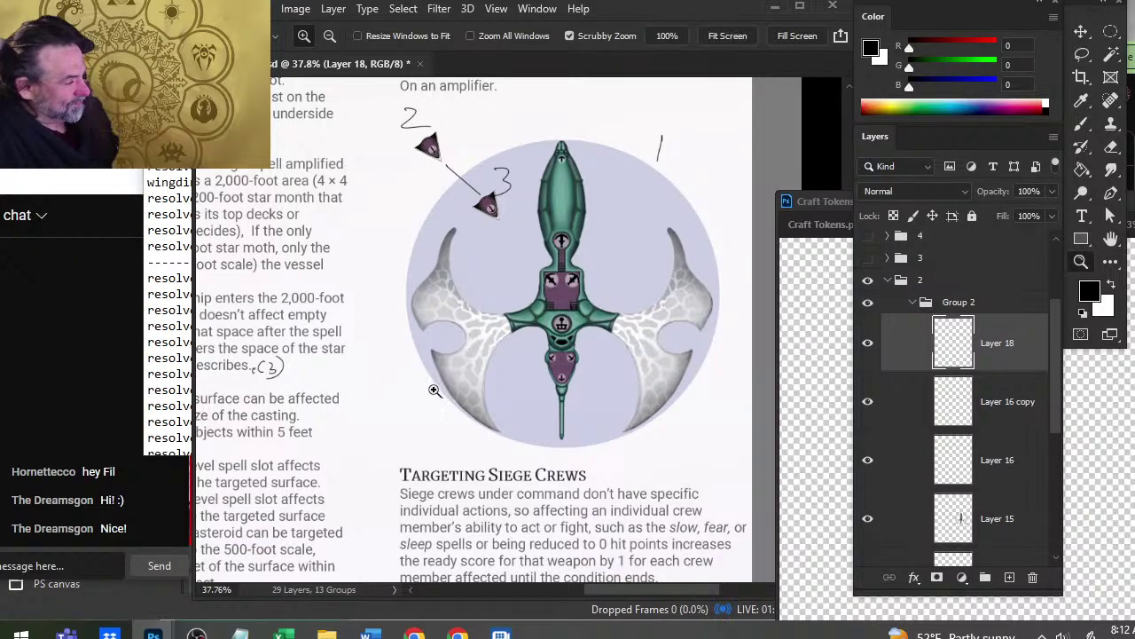
pyautogui.moveTo(622, 351); pyautogui.dragTo(574, 342)
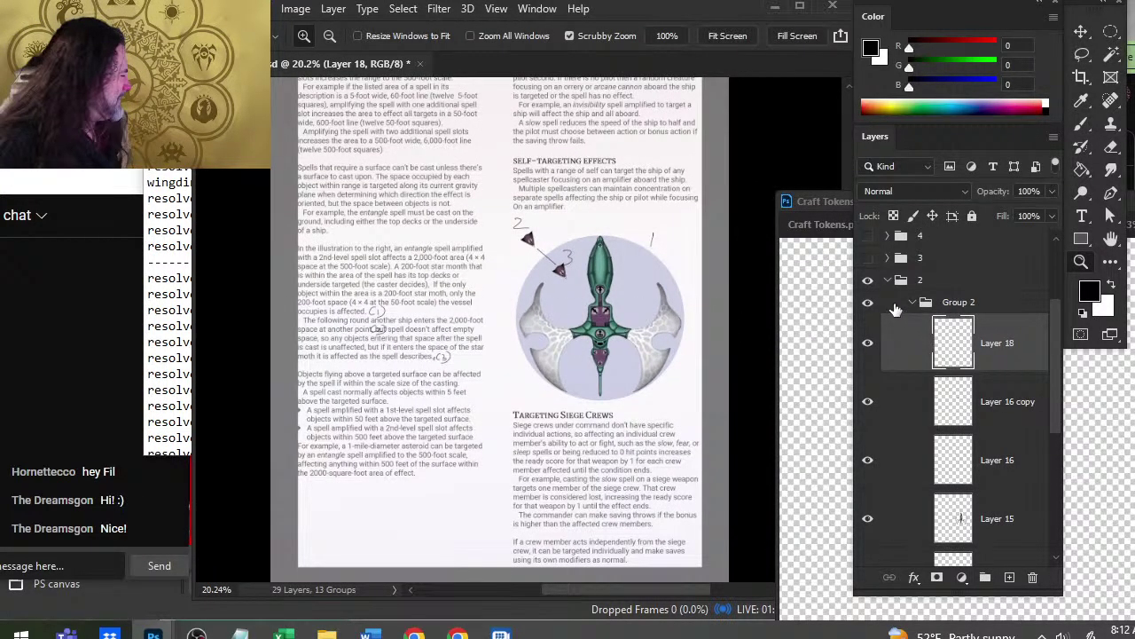
# - Collapse Group 2 and page group 2, then hide page group 2 and show page group 3 instead
pyautogui.click(919, 307)
pyautogui.click(887, 279)
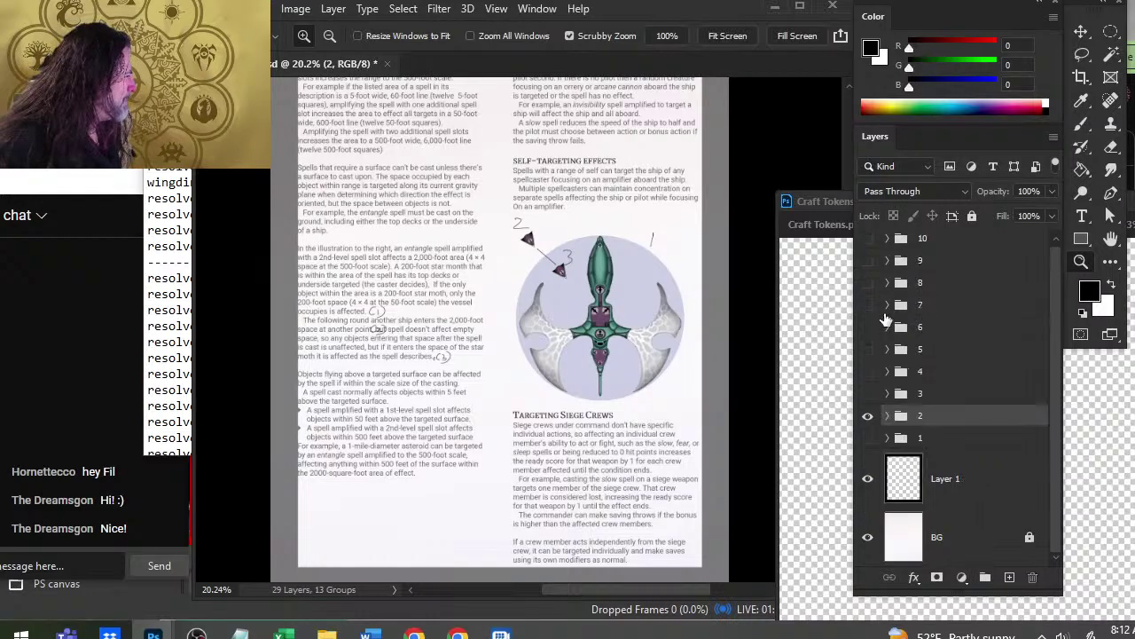
pyautogui.click(868, 415)
pyautogui.click(867, 393)
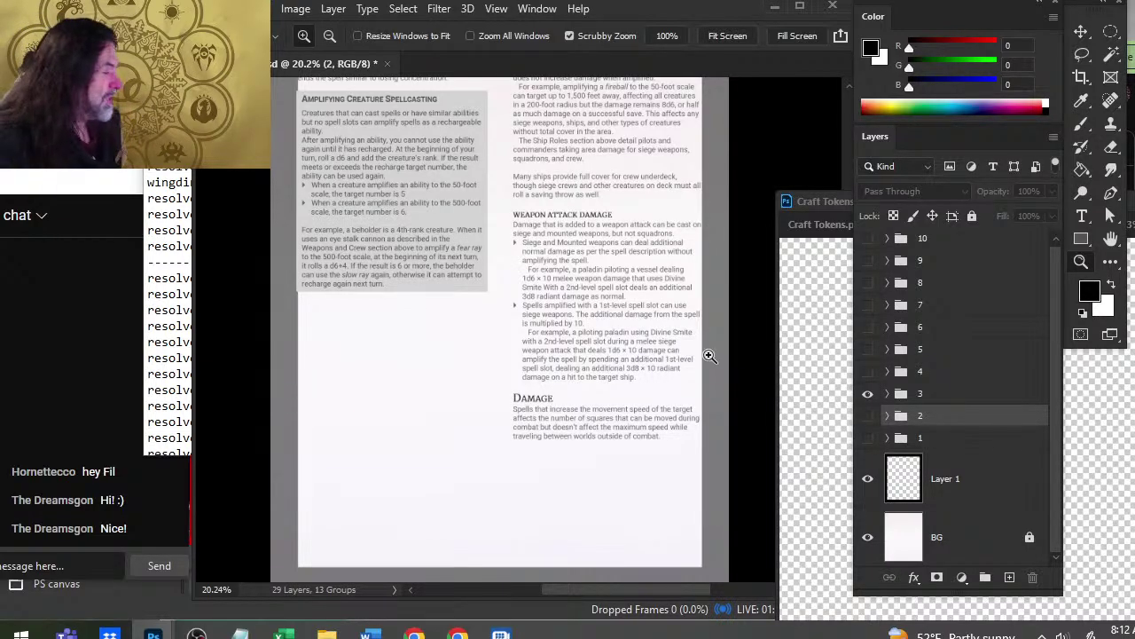
pyautogui.click(868, 415)
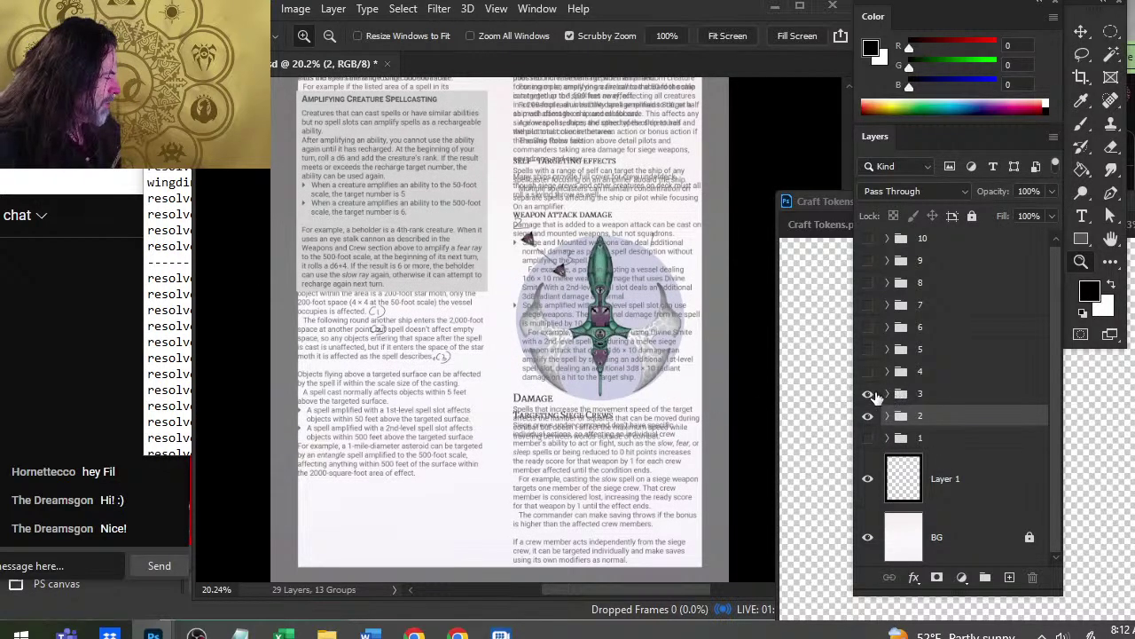
pyautogui.click(869, 395)
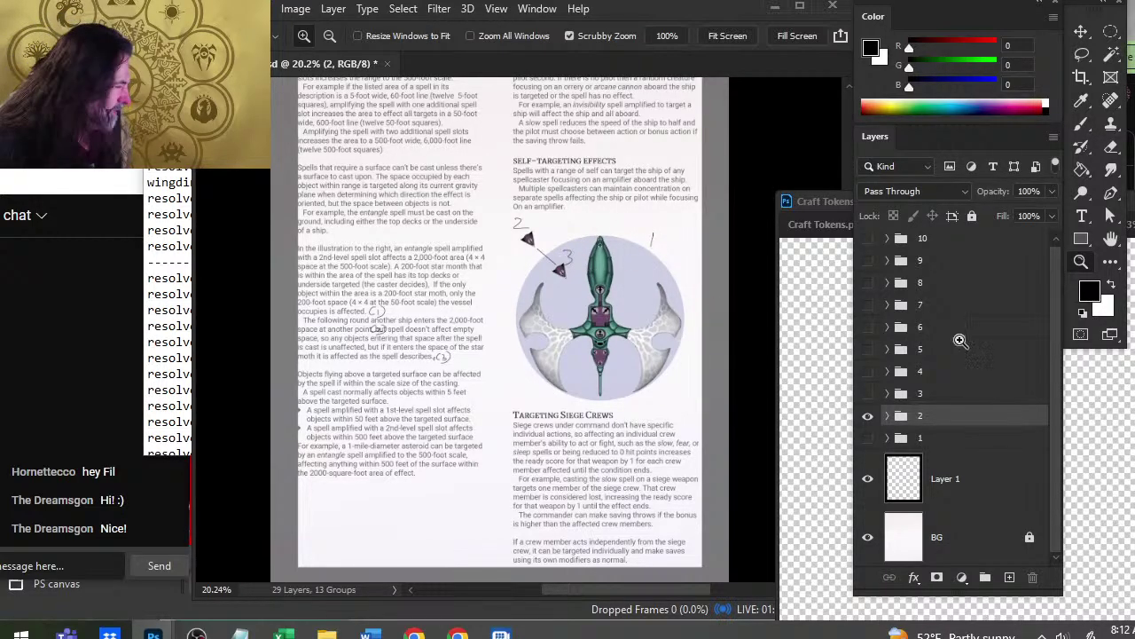
pyautogui.click(868, 416)
pyautogui.click(868, 393)
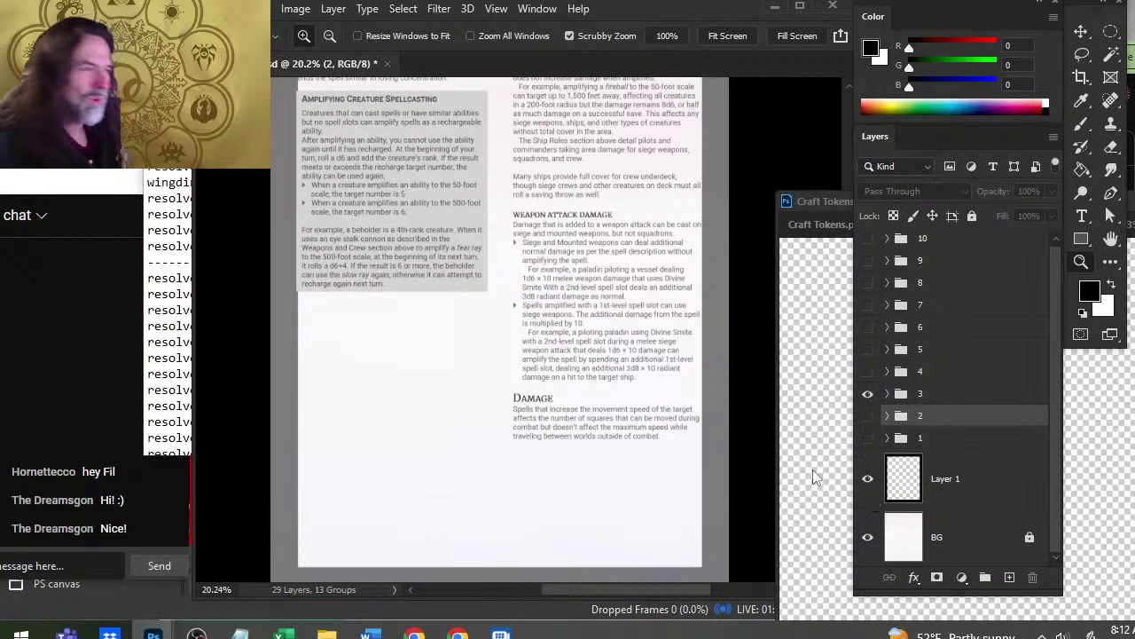
# - Read the Duration section and look over the text layout of page 3
pyautogui.moveTo(531, 189); pyautogui.dragTo(516, 314)
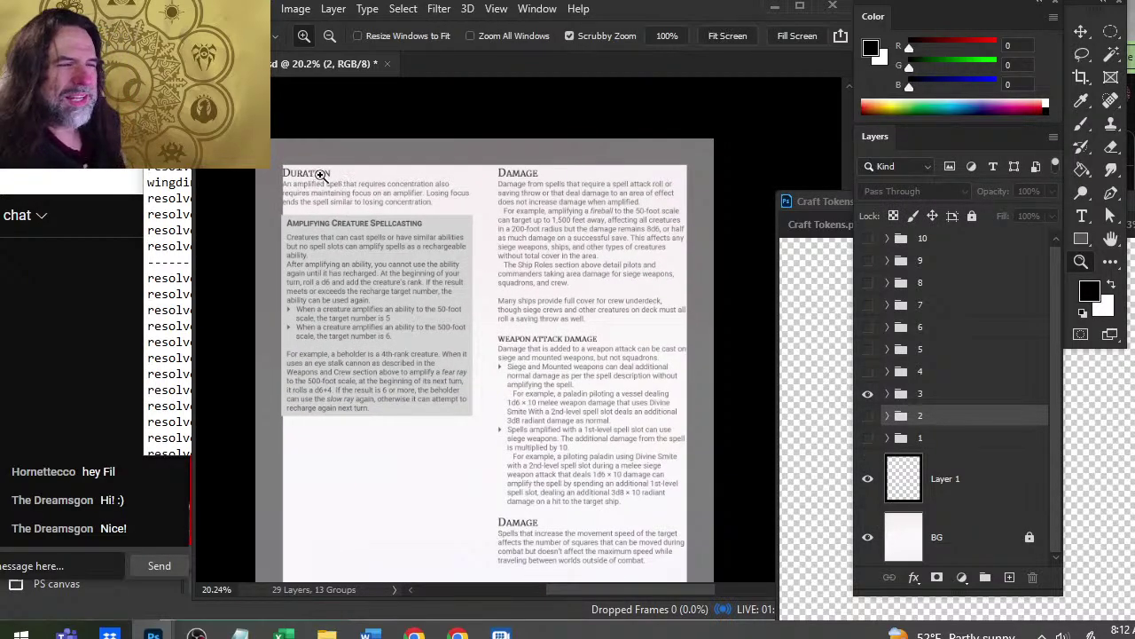
pyautogui.moveTo(321, 175); pyautogui.dragTo(402, 213)
pyautogui.moveTo(499, 231)
pyautogui.mouseDown()
pyautogui.moveTo(525, 259)
pyautogui.moveTo(513, 222)
pyautogui.mouseUp()
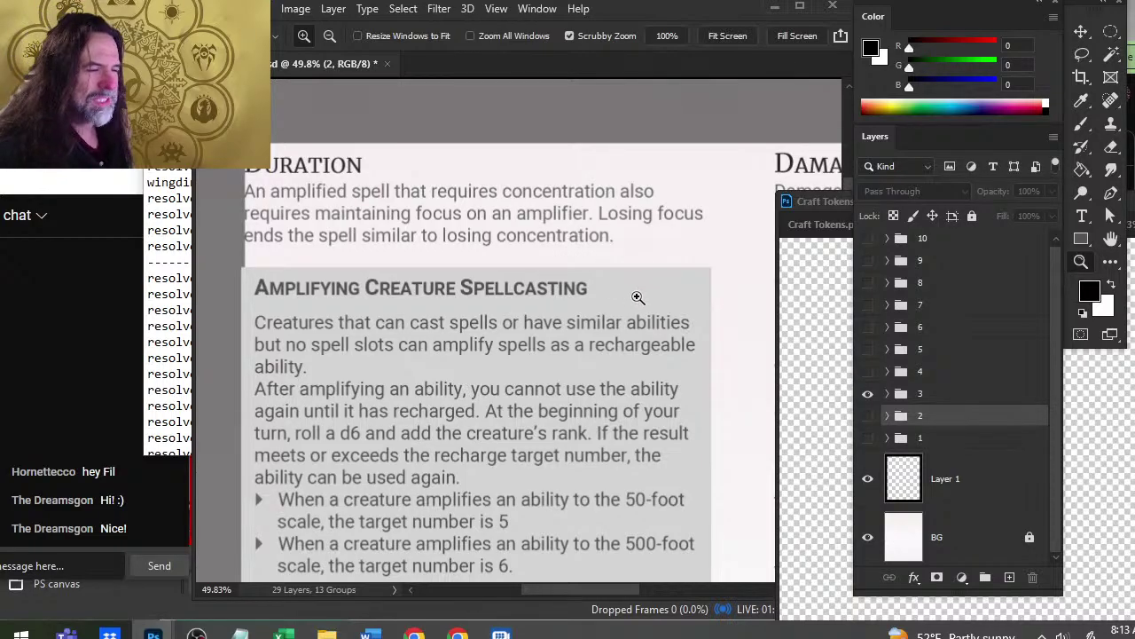
pyautogui.moveTo(640, 297); pyautogui.dragTo(584, 317)
pyautogui.moveTo(626, 384); pyautogui.dragTo(442, 291)
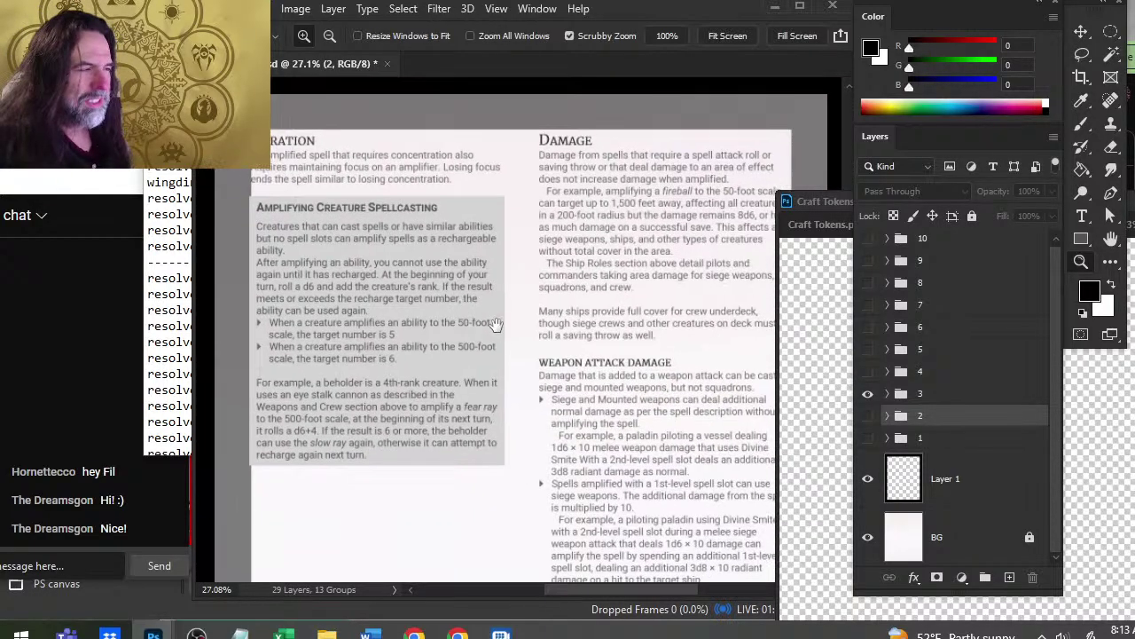
pyautogui.moveTo(476, 244); pyautogui.dragTo(443, 179)
pyautogui.moveTo(600, 362); pyautogui.dragTo(698, 474)
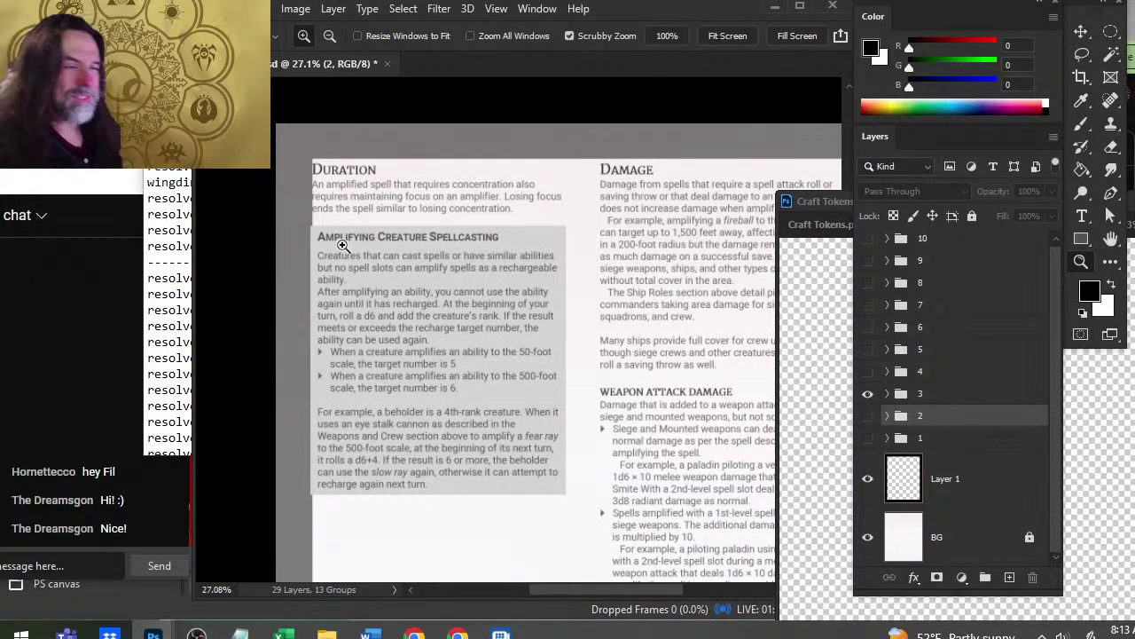
# - Read the Amplifying Creature Spellcasting sidebar closely, including its recharge rules and the beholder example
pyautogui.click(382, 262)
pyautogui.click(363, 218)
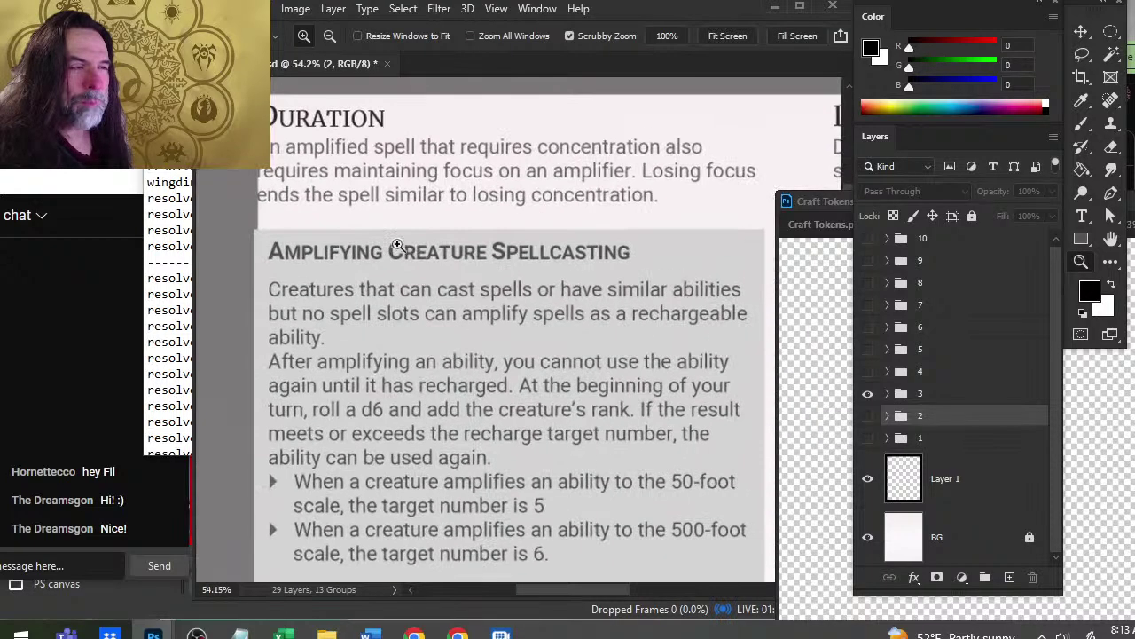
pyautogui.moveTo(566, 251); pyautogui.dragTo(480, 190)
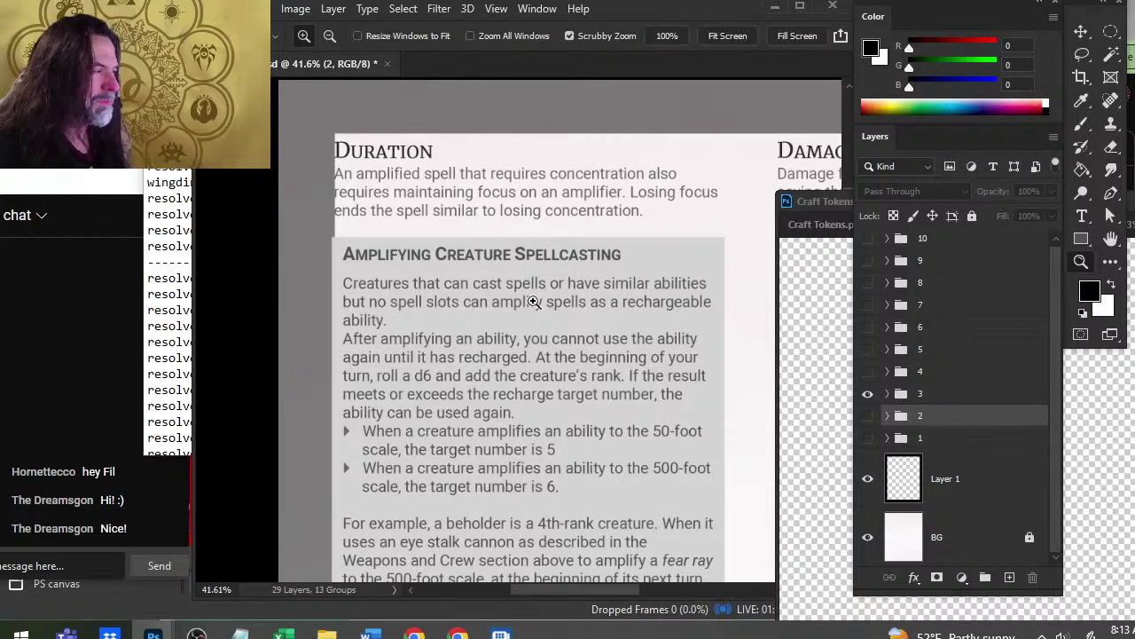
pyautogui.moveTo(628, 336); pyautogui.dragTo(558, 316)
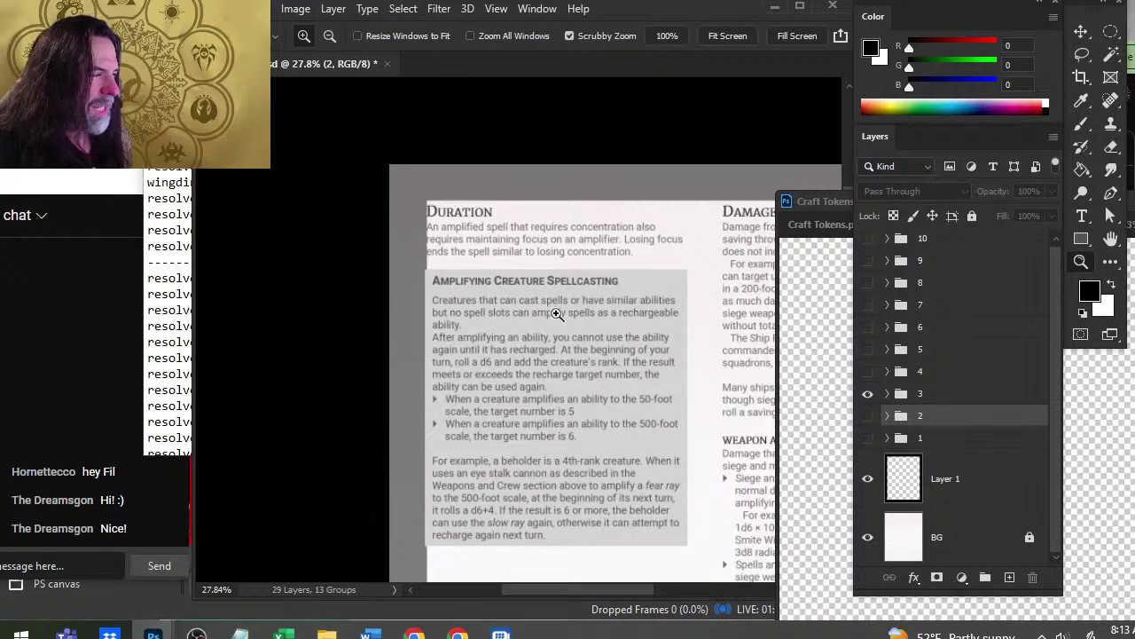
pyautogui.moveTo(602, 350); pyautogui.dragTo(561, 289)
pyautogui.moveTo(494, 231); pyautogui.dragTo(508, 232)
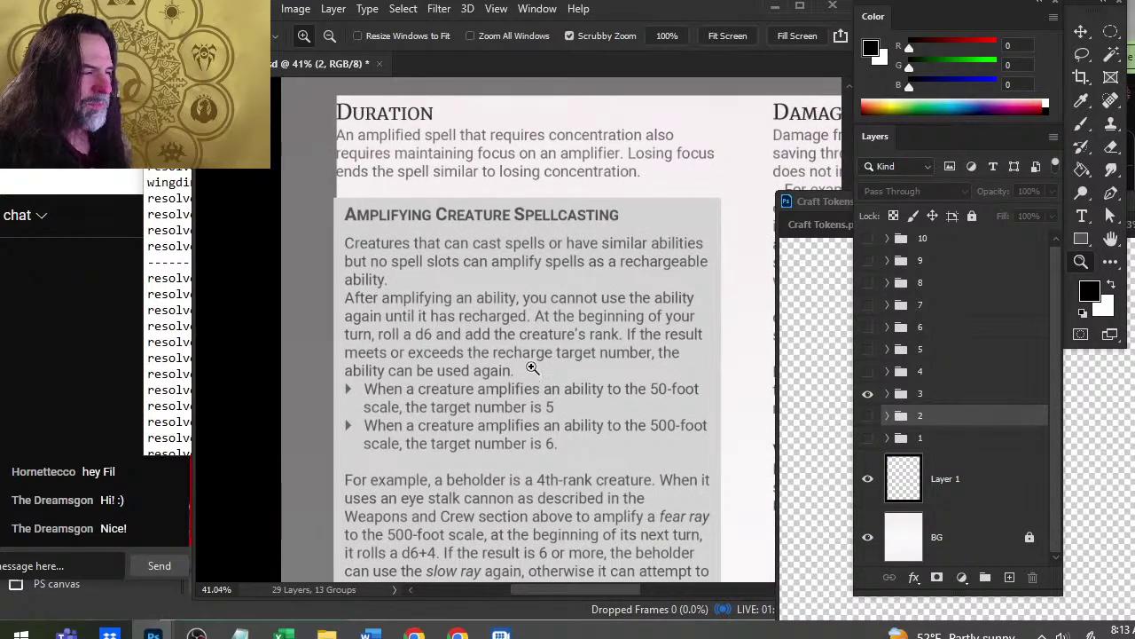
pyautogui.moveTo(611, 388); pyautogui.dragTo(612, 343)
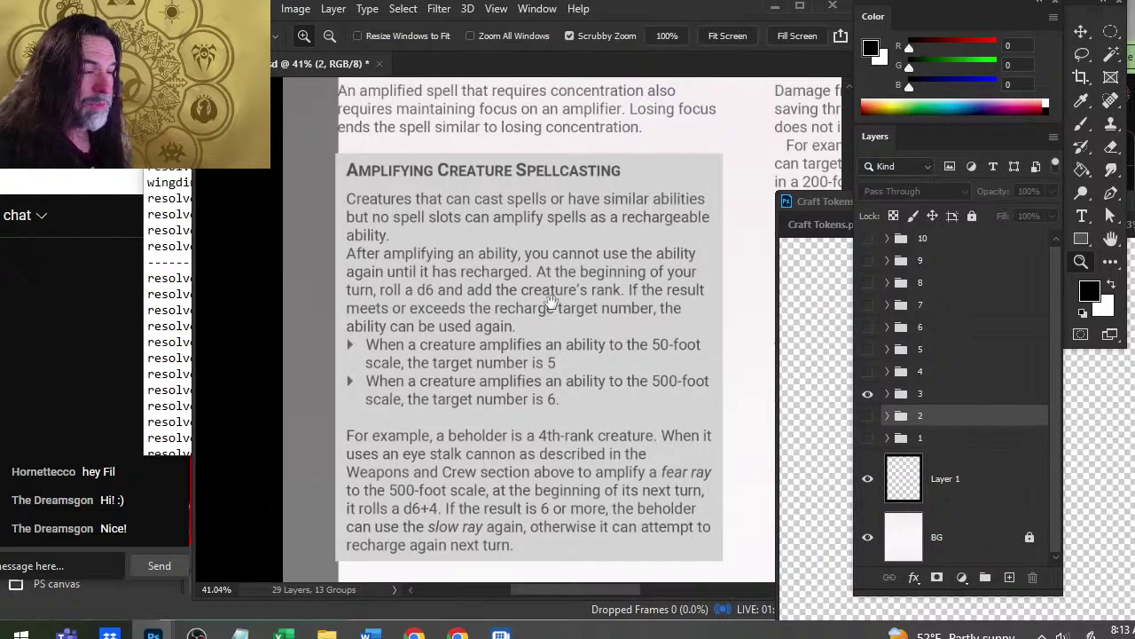
pyautogui.moveTo(657, 370); pyautogui.dragTo(616, 365)
pyautogui.moveTo(664, 334); pyautogui.dragTo(603, 324)
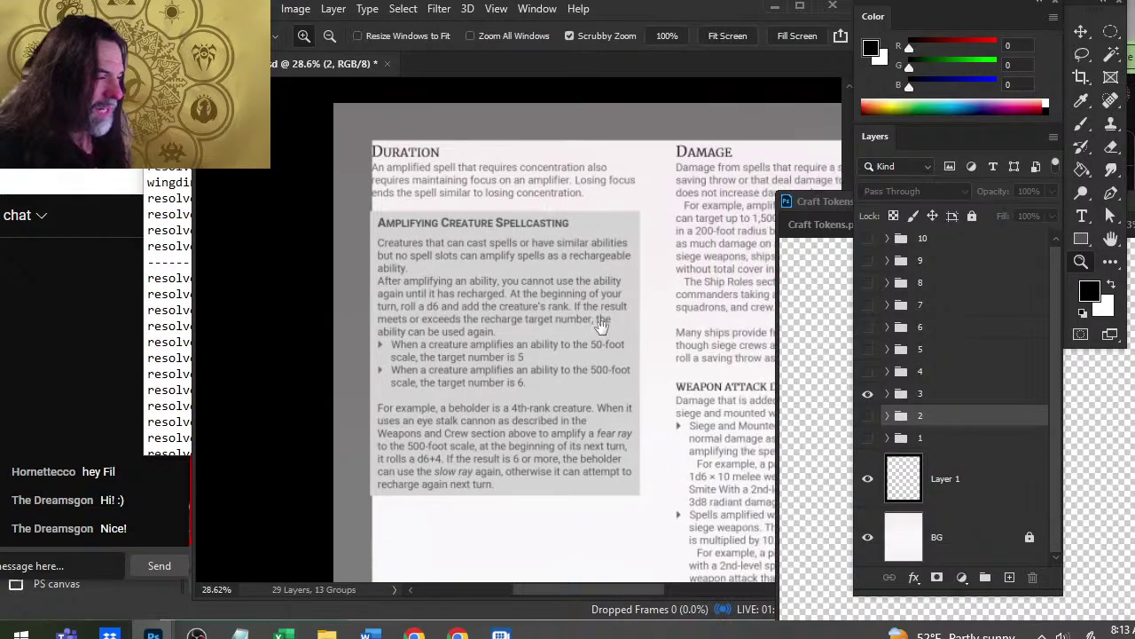
pyautogui.moveTo(560, 266); pyautogui.dragTo(597, 291)
pyautogui.moveTo(544, 388); pyautogui.dragTo(548, 369)
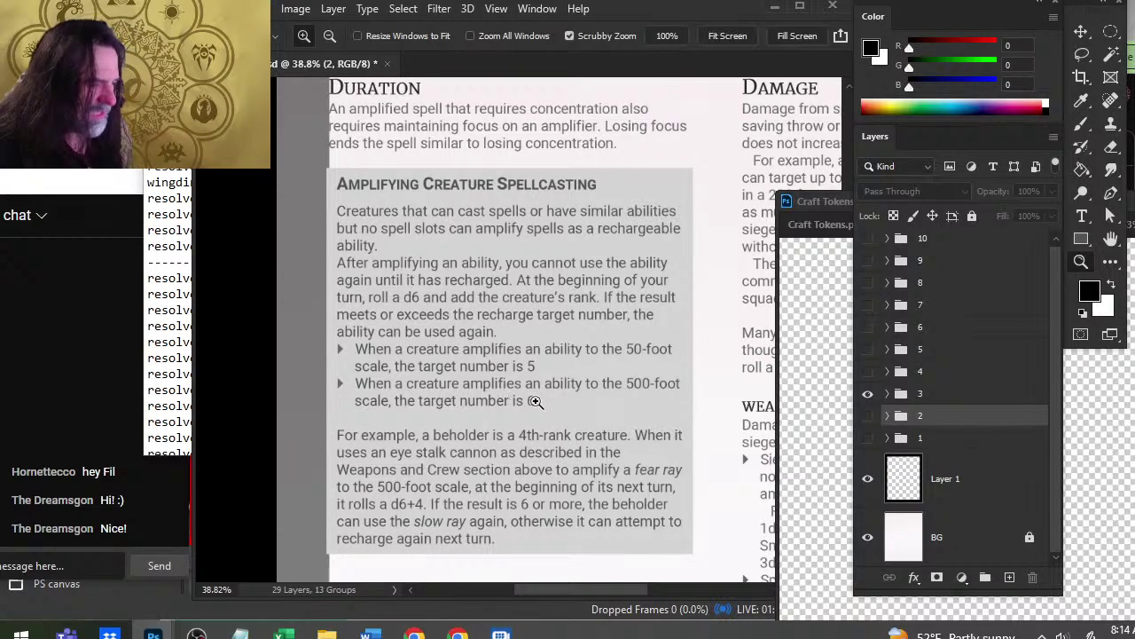
pyautogui.moveTo(533, 432); pyautogui.dragTo(582, 242)
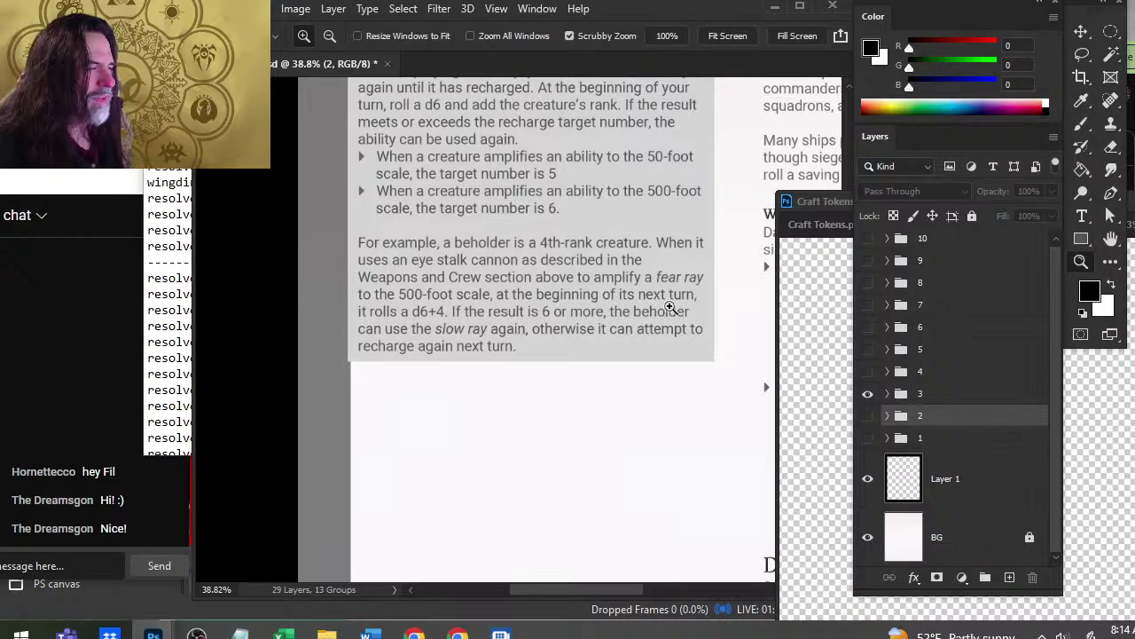
pyautogui.moveTo(667, 308); pyautogui.dragTo(599, 276)
pyautogui.moveTo(654, 178); pyautogui.dragTo(575, 285)
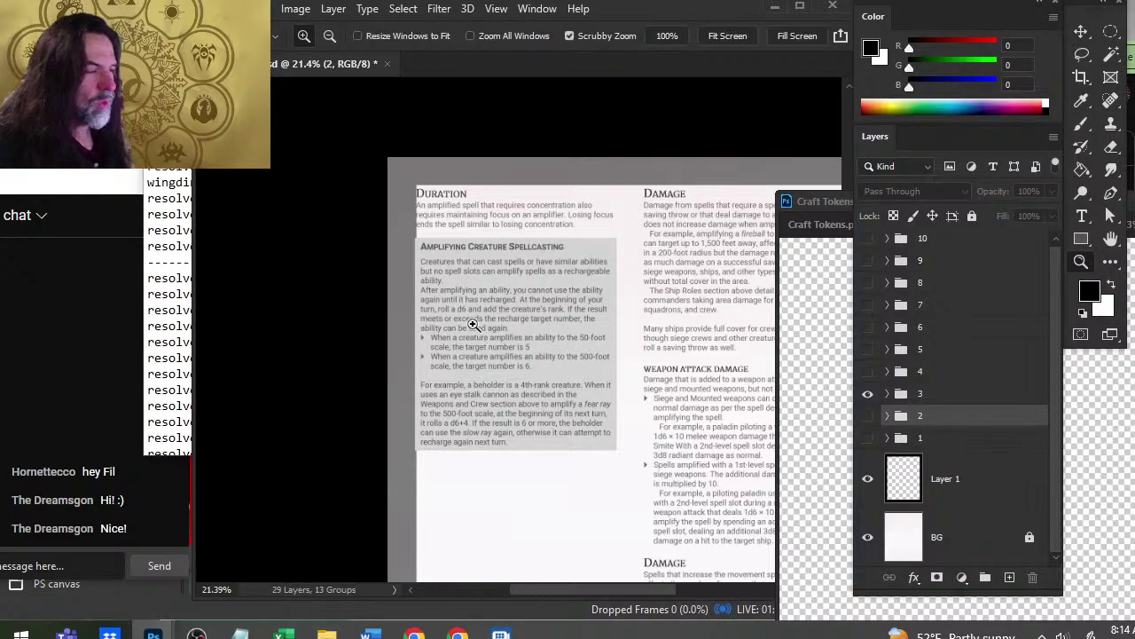
pyautogui.moveTo(476, 324); pyautogui.dragTo(578, 337)
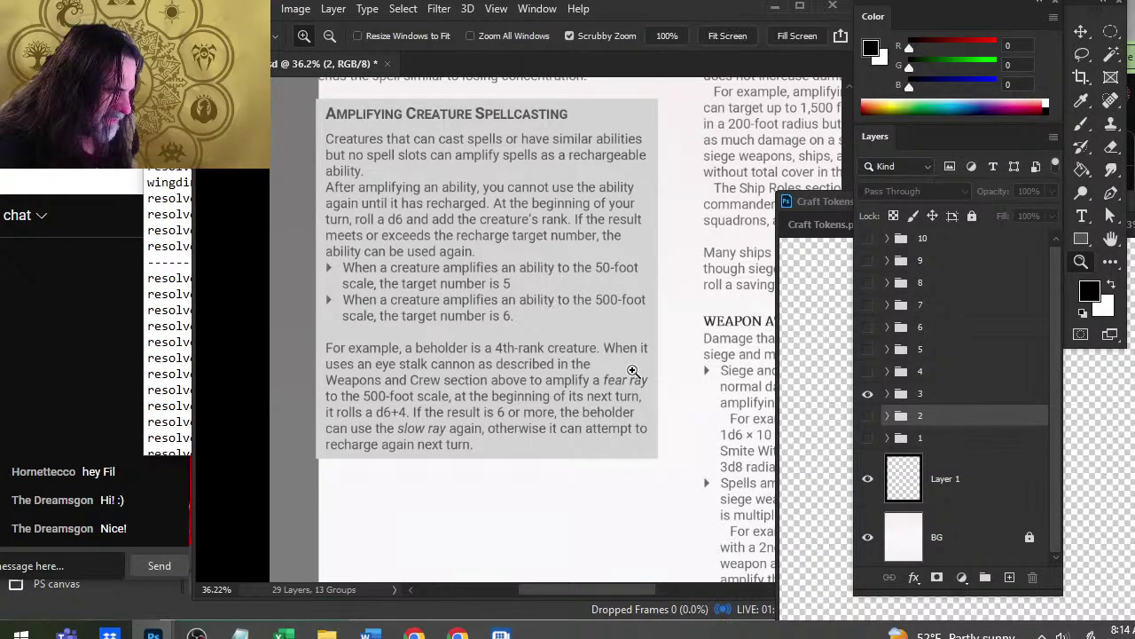
pyautogui.press('m')
pyautogui.press('l')
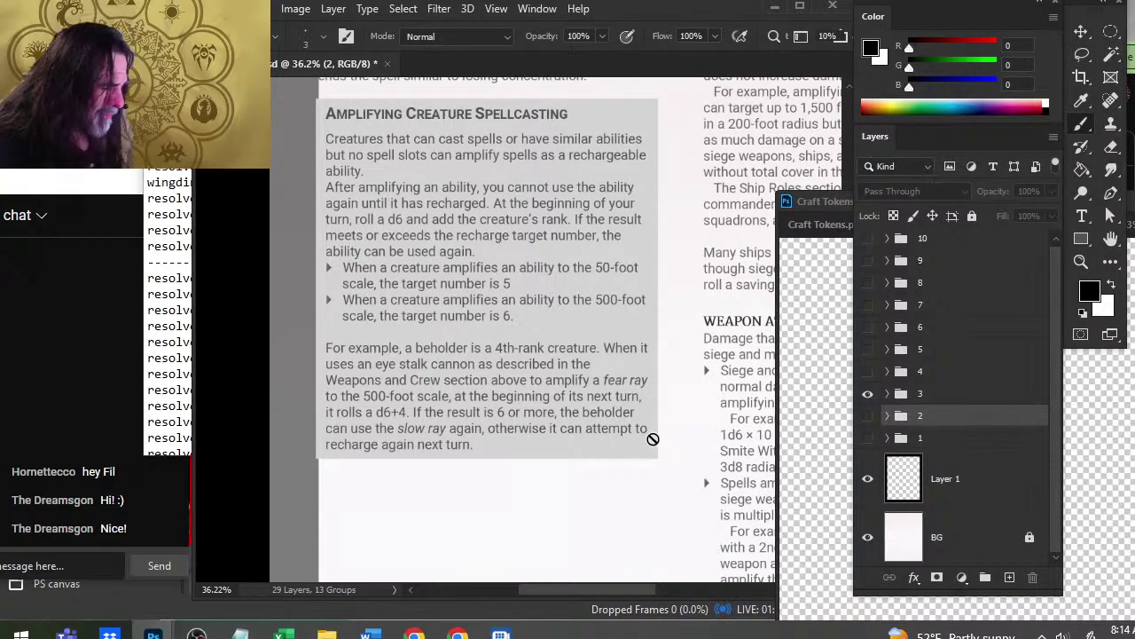
pyautogui.press('z')
pyautogui.keyDown('alt'); pyautogui.click(717, 463); pyautogui.keyUp('alt')
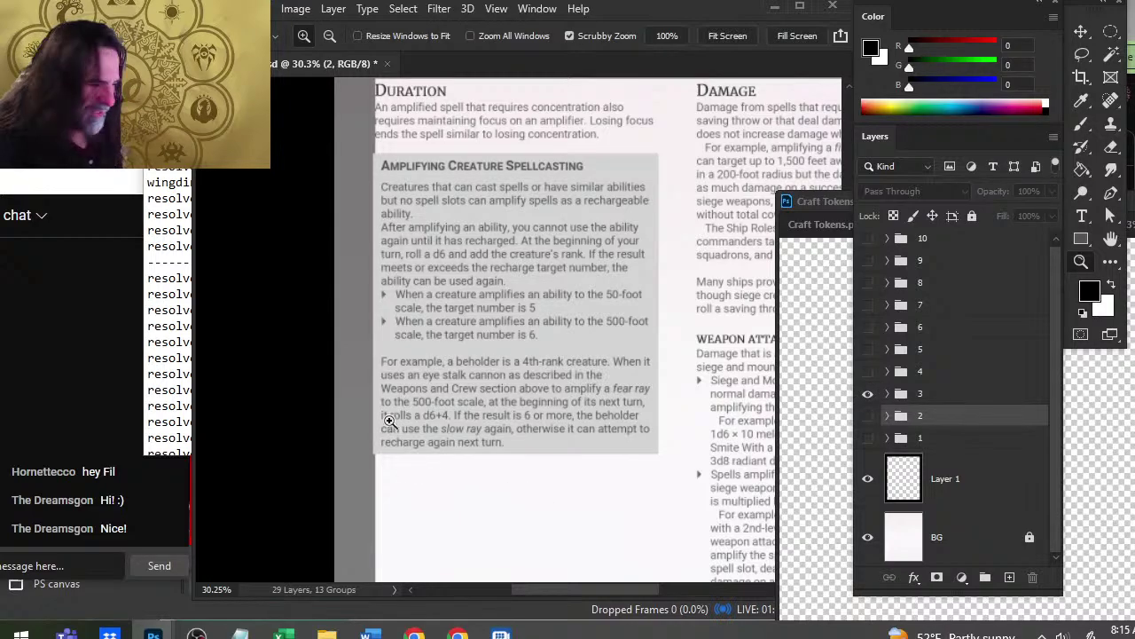
# - Switch to the SCE Layout 6-21 wingdings document in Word and delete the extra period after "describes" in the Area of Effect section
pyautogui.hotkey('alt', 'Tab')
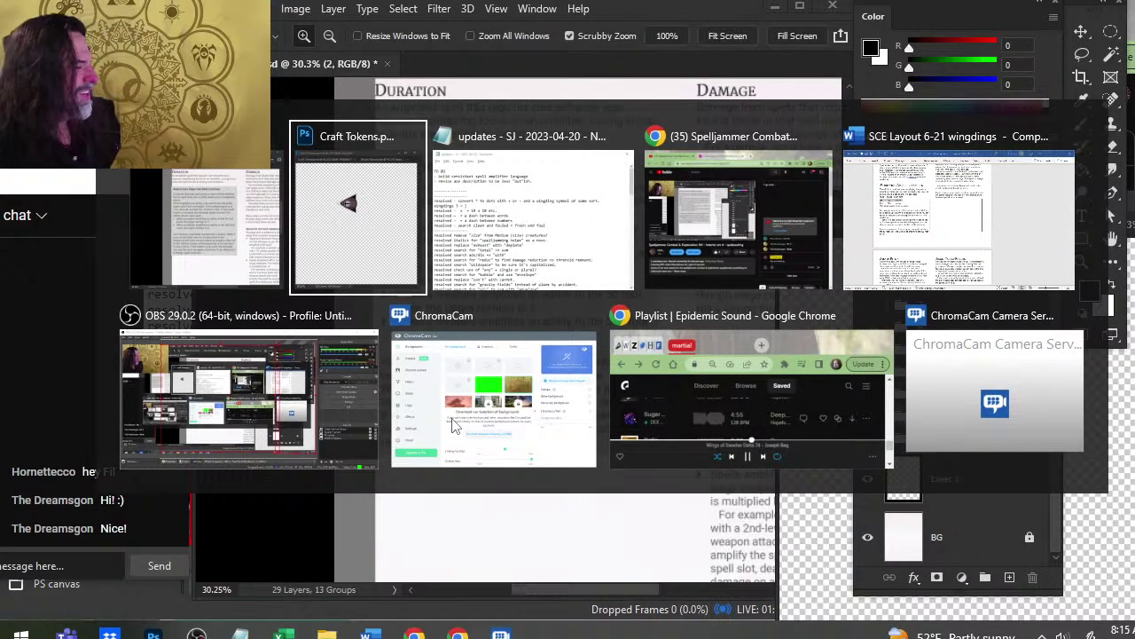
pyautogui.press('Tab')
pyautogui.press('Tab')
pyautogui.press('Tab')
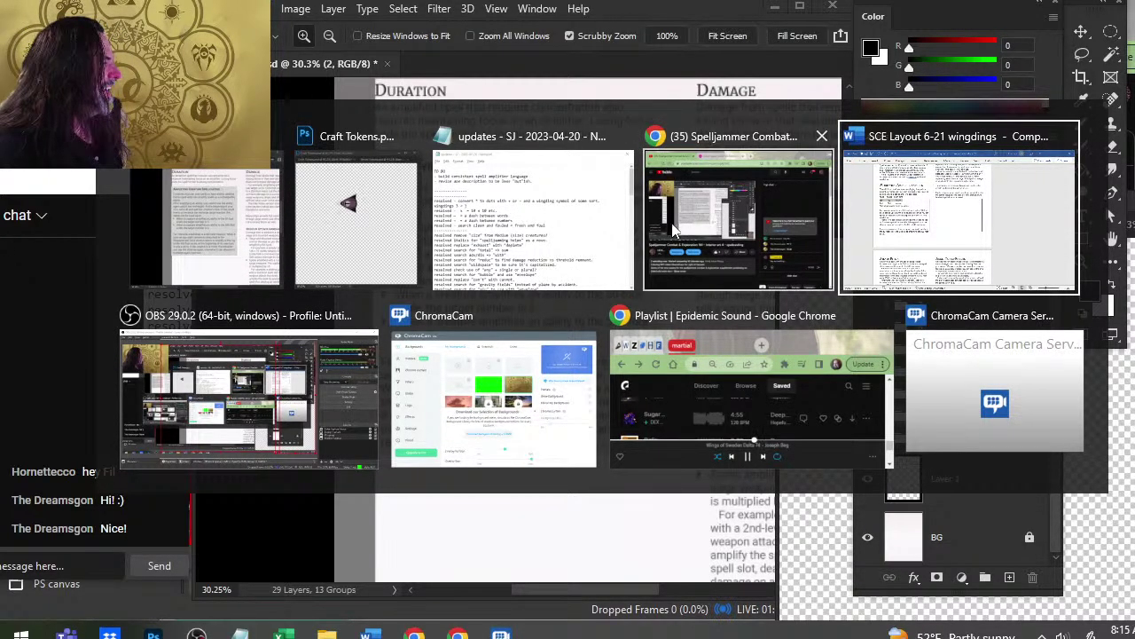
pyautogui.scroll(1, 656, 405)
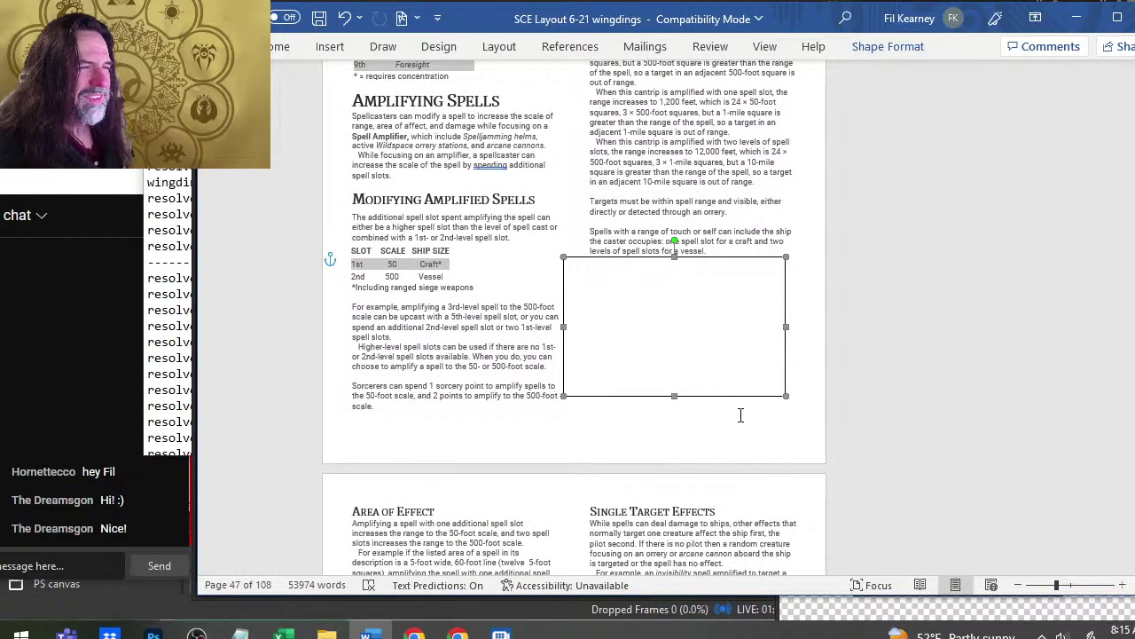
pyautogui.click(1054, 551)
pyautogui.scroll(-5, 1029, 541)
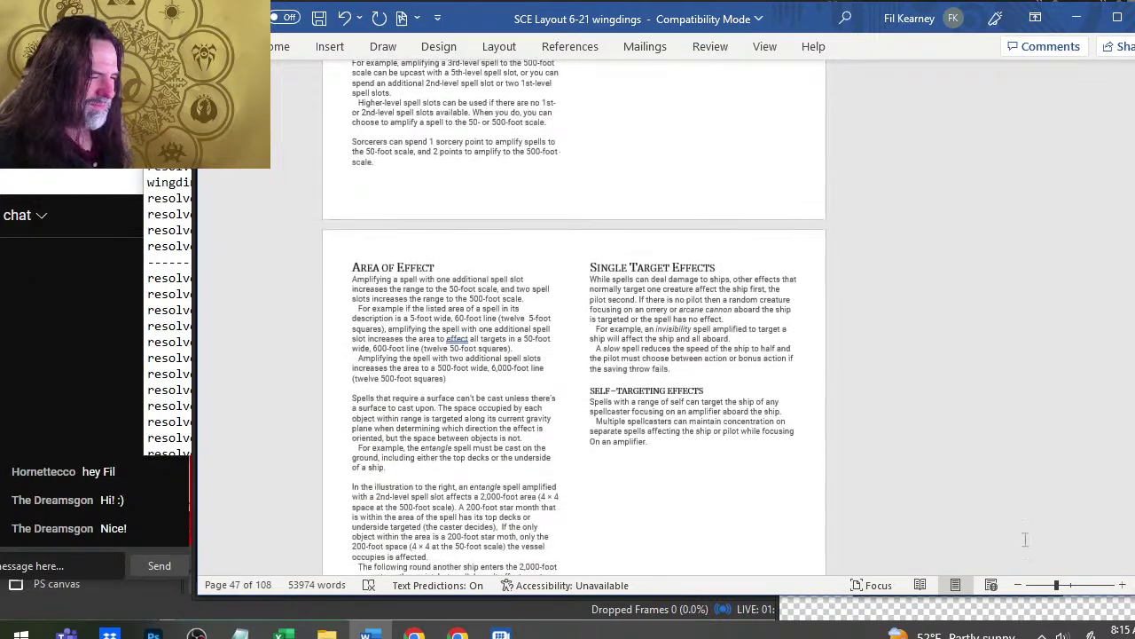
pyautogui.scroll(-2, 1025, 540)
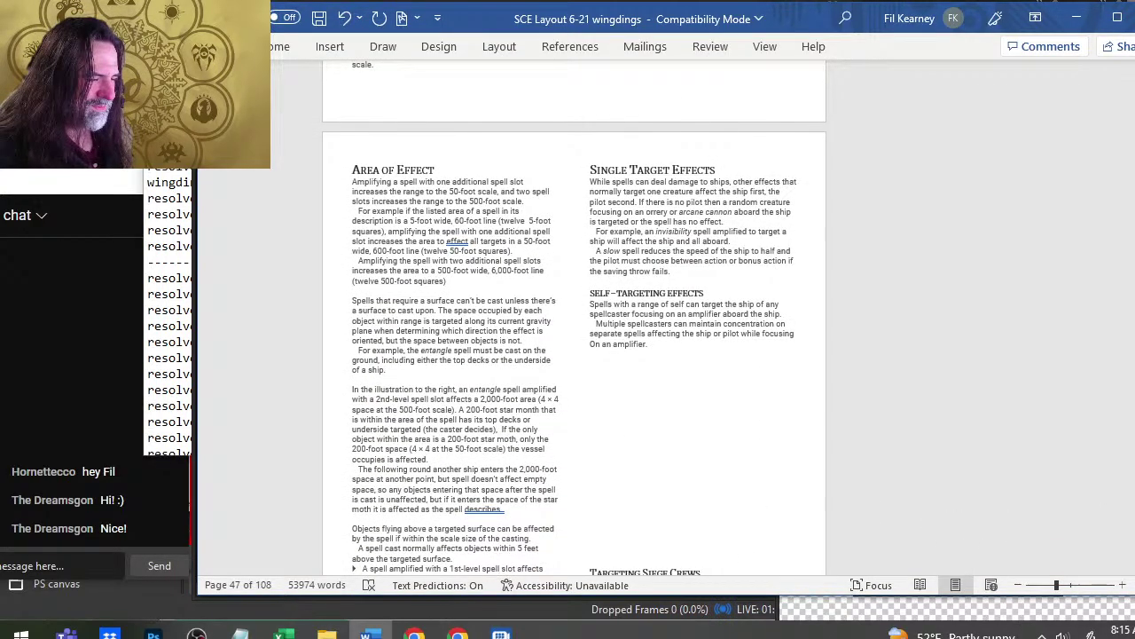
pyautogui.scroll(-2, 609, 469)
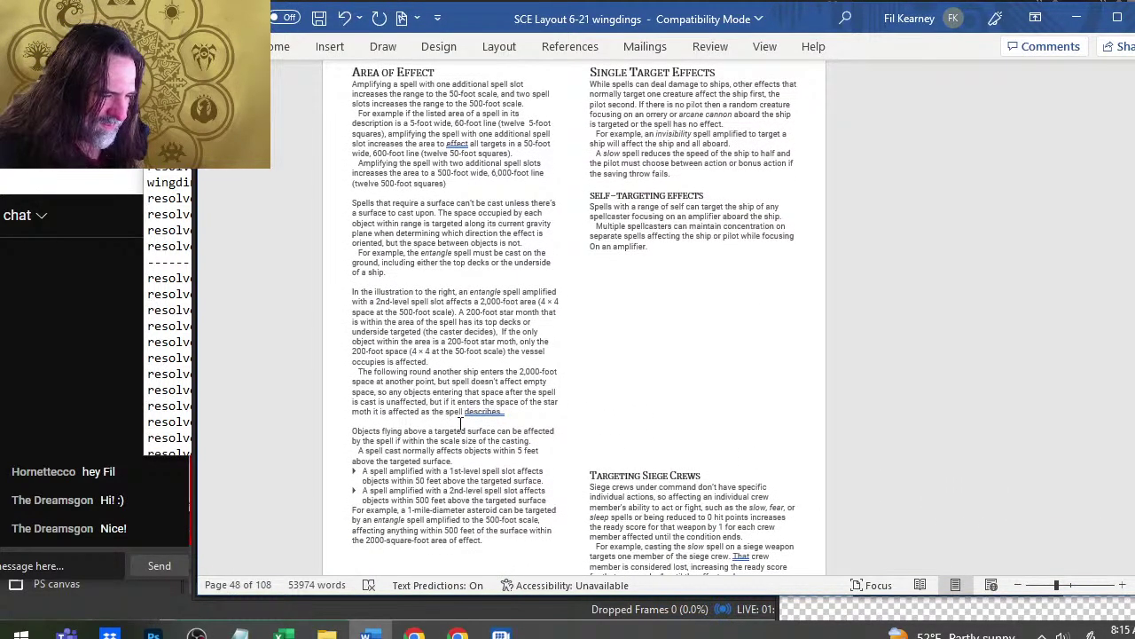
pyautogui.keyDown('ctrl'); pyautogui.scroll(3, 461, 423); pyautogui.keyUp('ctrl')
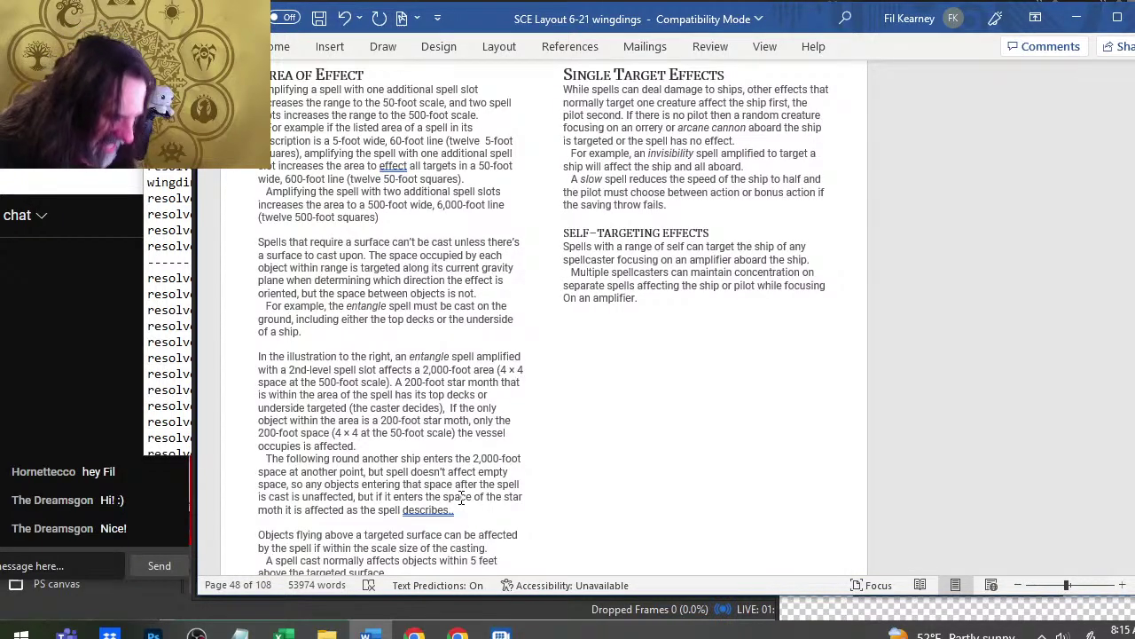
pyautogui.click(460, 510)
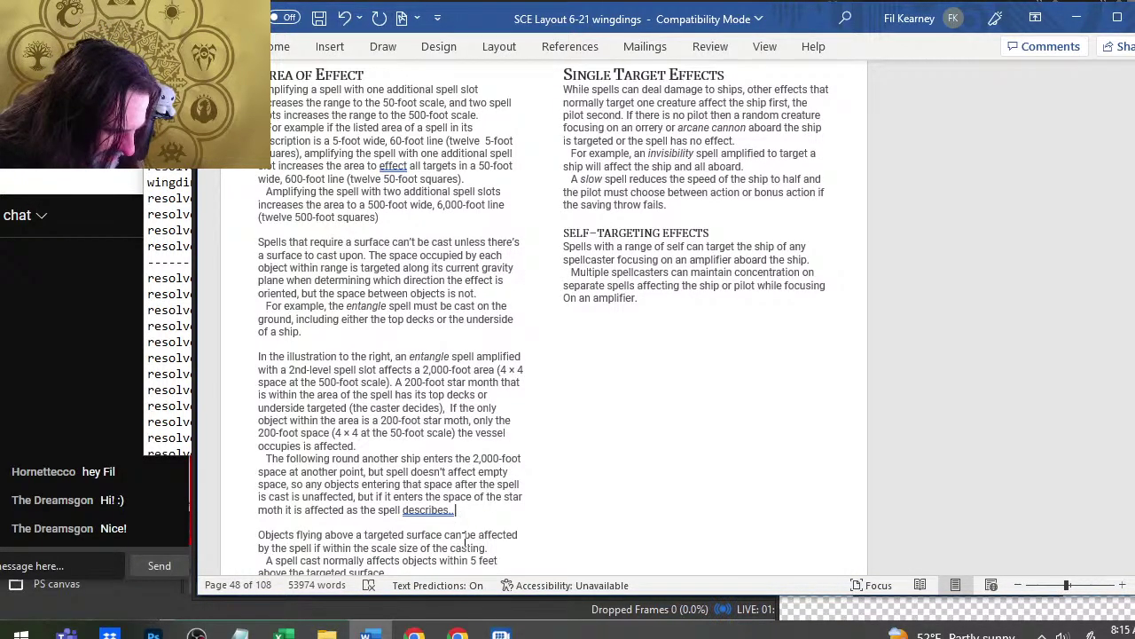
pyautogui.press('BackSpace')
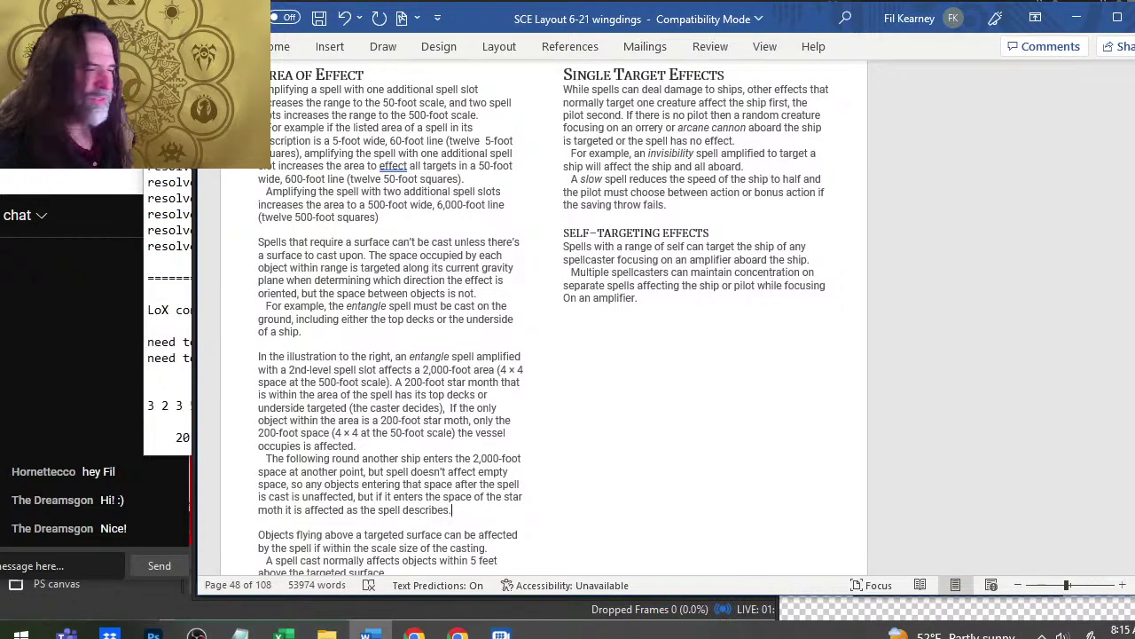
# - Replace "slow" with "fear" before "ray again" in the beholder example of the Amplifying Creature Spellcasting sidebar
pyautogui.scroll(-15, 364, 293)
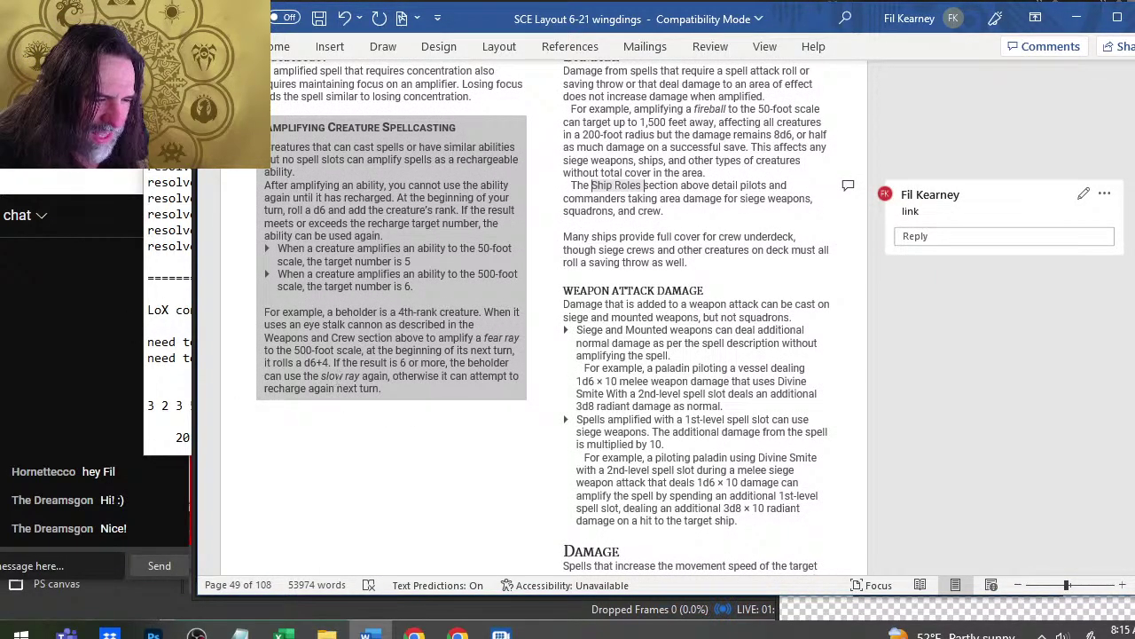
pyautogui.click(334, 375)
pyautogui.press('Delete')
pyautogui.press('BackSpace')
pyautogui.press('BackSpace')
pyautogui.press('BackSpace')
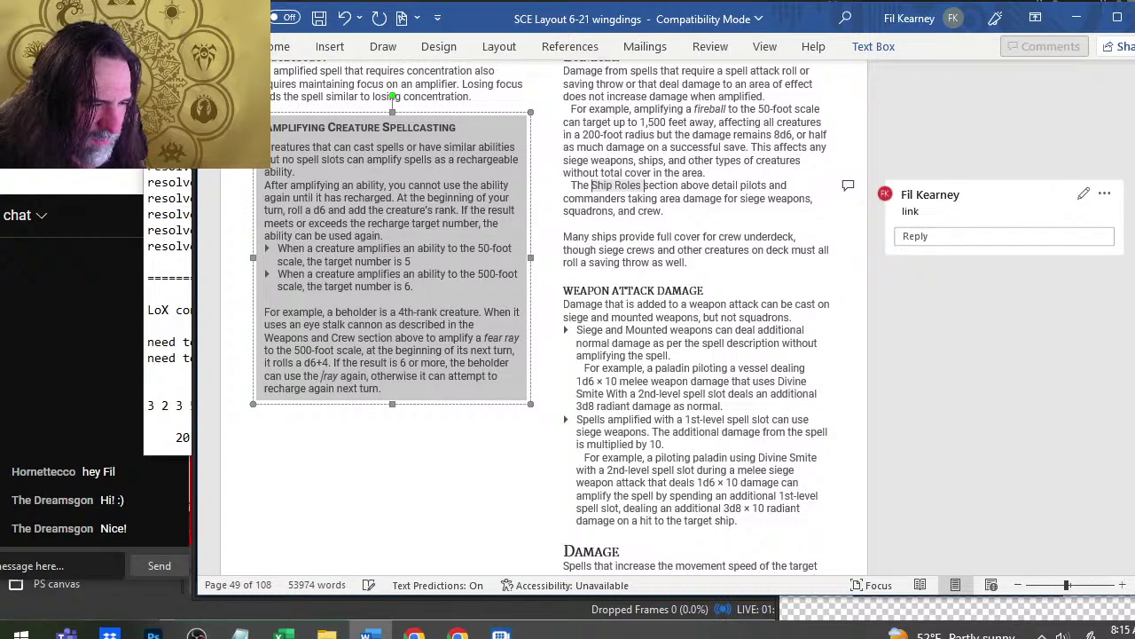
pyautogui.write('fear')
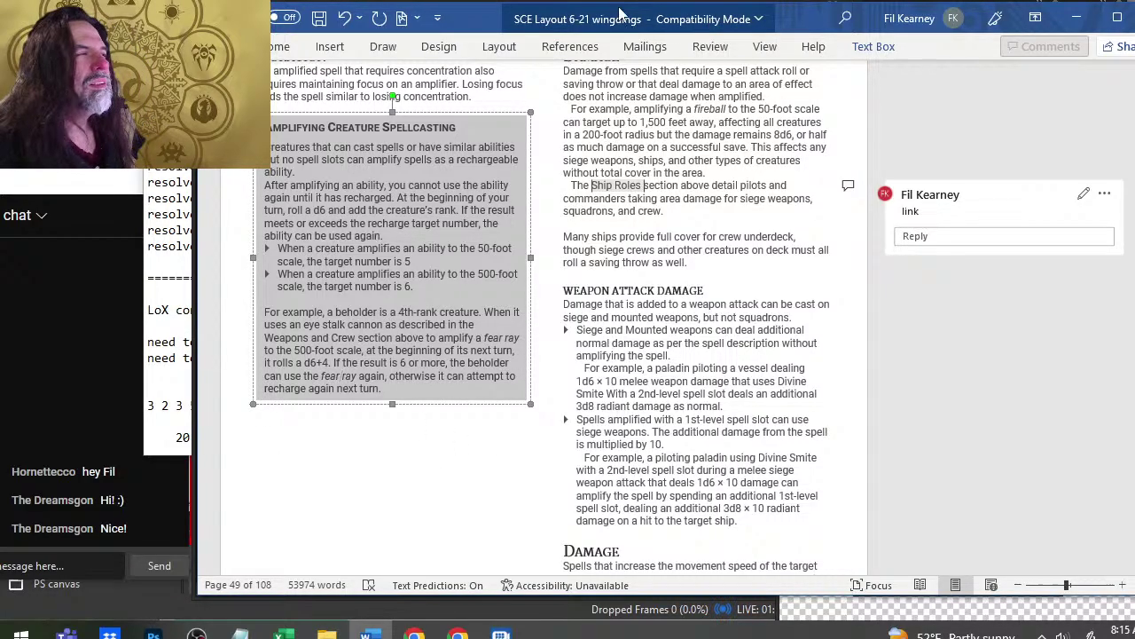
# - Return to the Photoshop page image and read its Damage and Weapon Attack Damage sections through to the closing paragraph on movement speed
pyautogui.hotkey('alt', 'Tab')
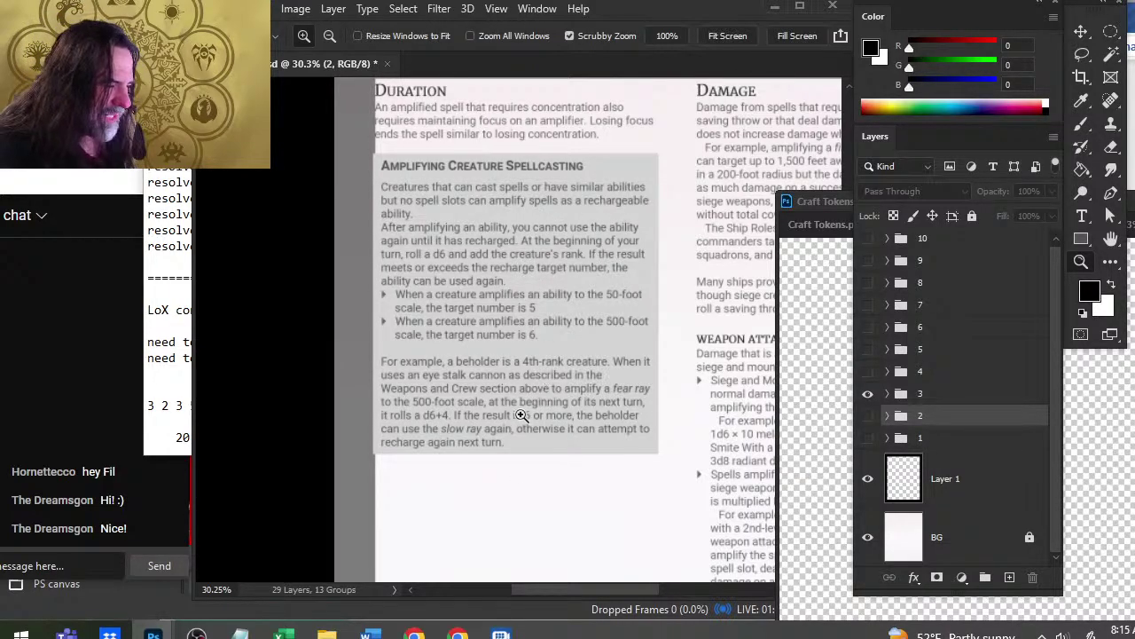
pyautogui.scroll(-1, 497, 339)
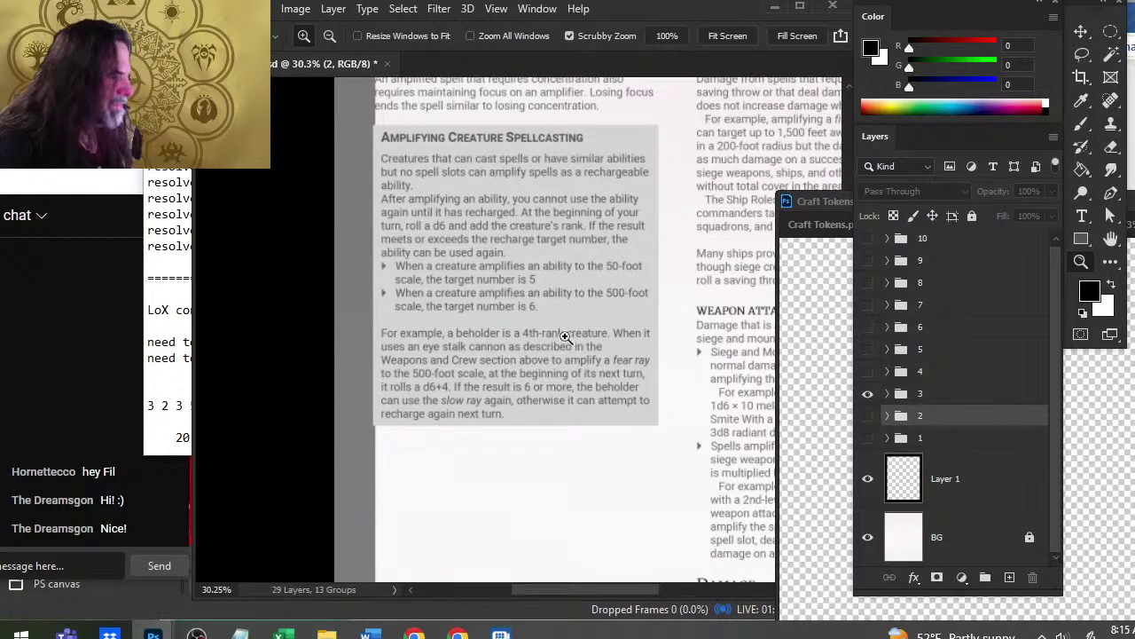
pyautogui.moveTo(644, 317); pyautogui.dragTo(284, 402)
pyautogui.moveTo(330, 236); pyautogui.dragTo(355, 287)
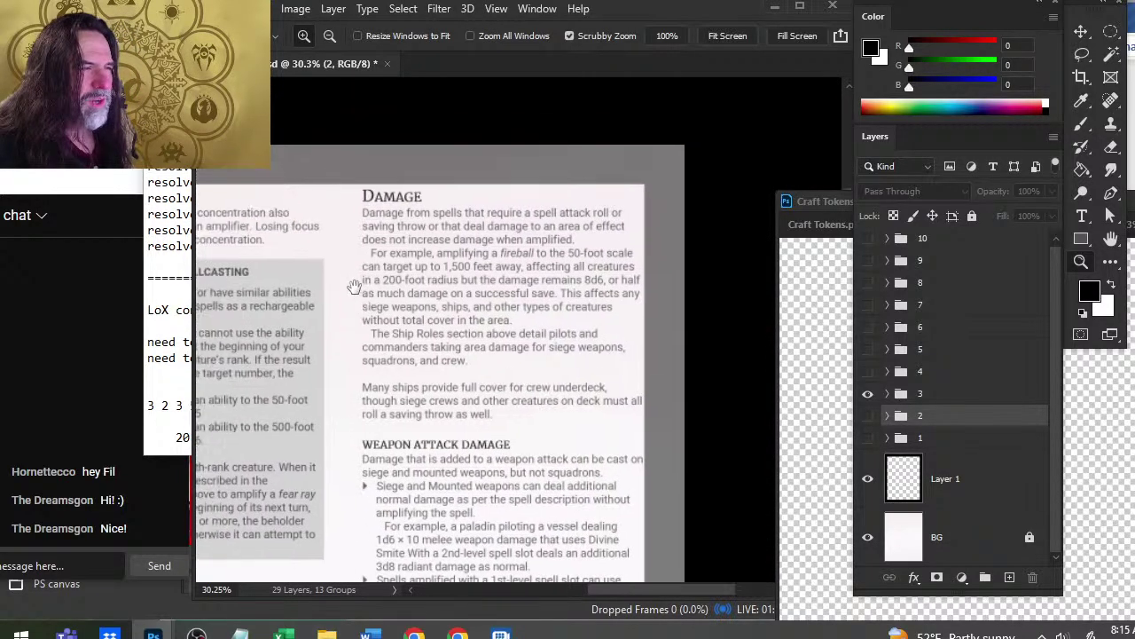
pyautogui.moveTo(404, 251); pyautogui.dragTo(413, 250)
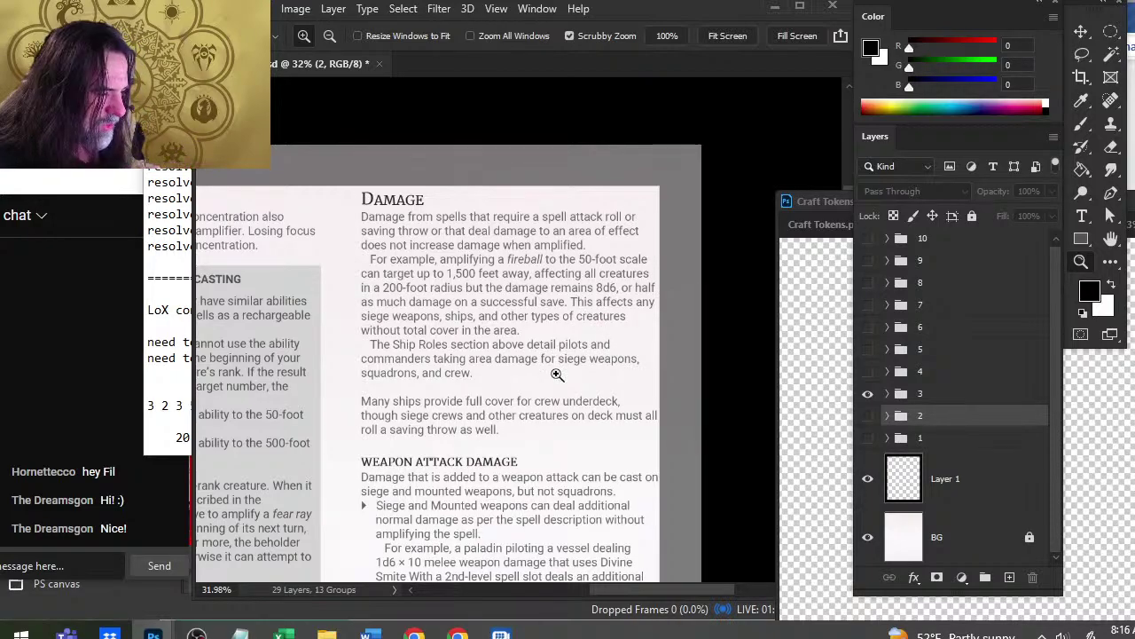
pyautogui.scroll(-2, 552, 379)
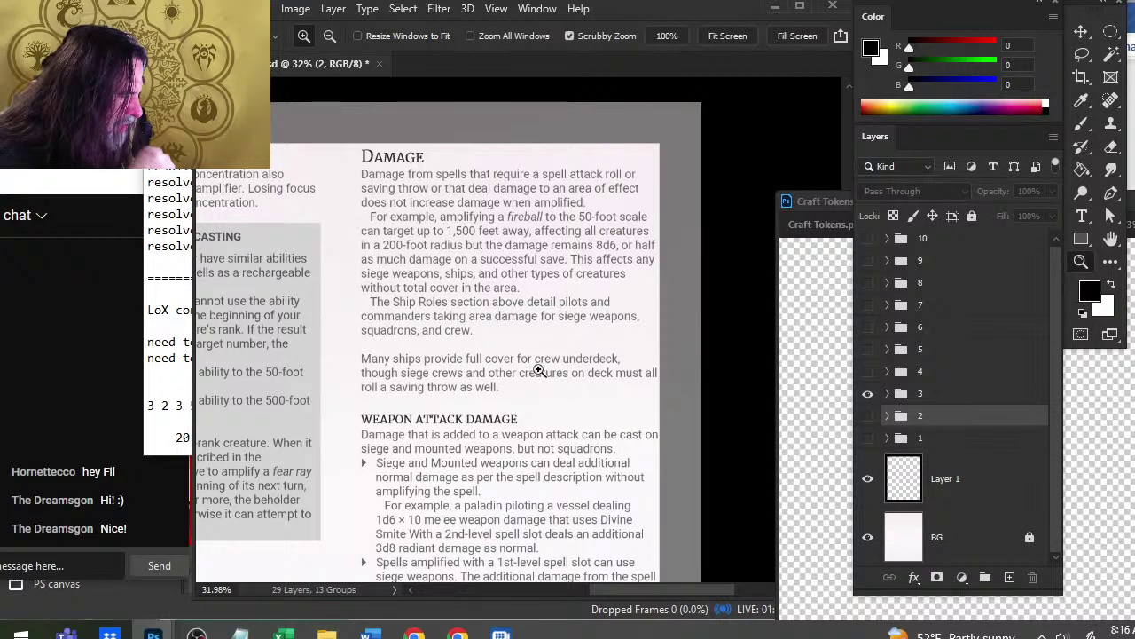
pyautogui.scroll(-2, 504, 359)
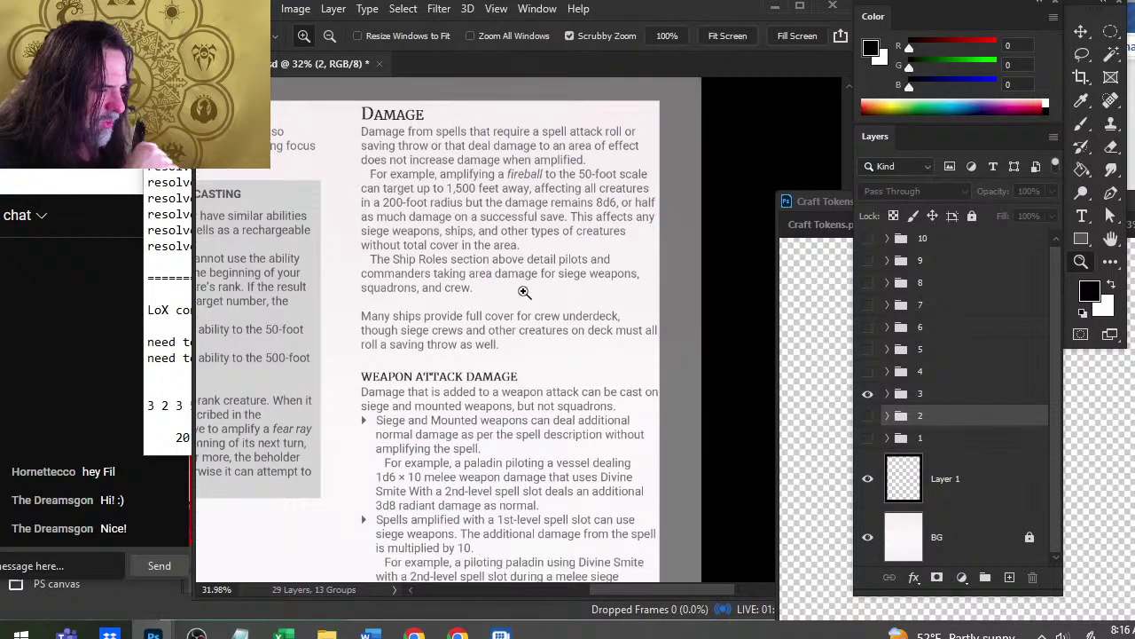
pyautogui.scroll(-6, 514, 294)
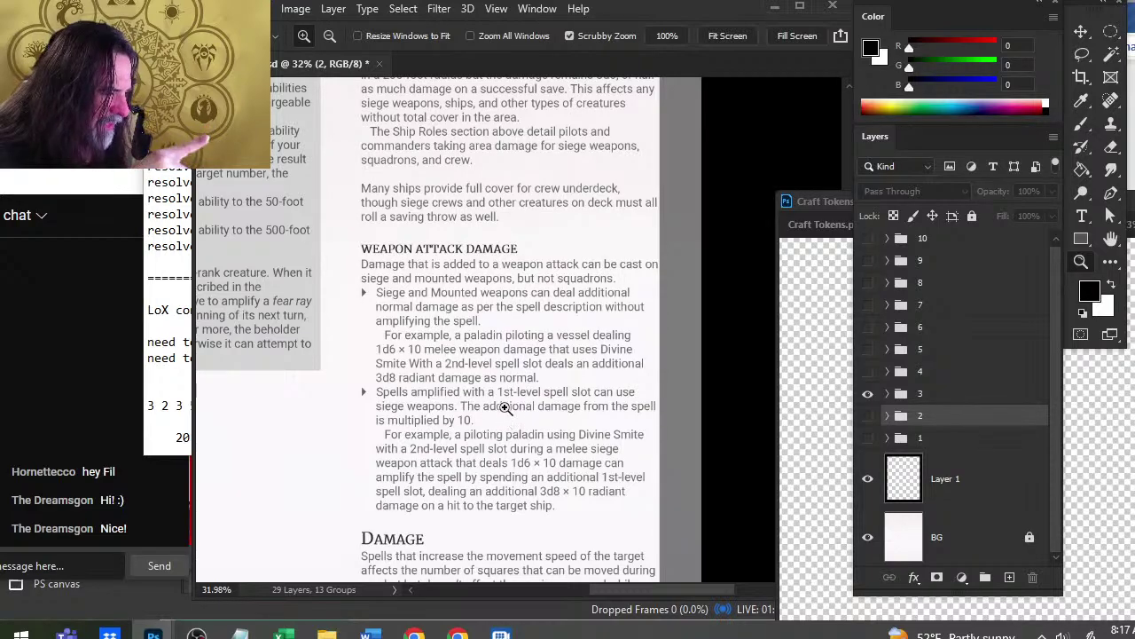
pyautogui.scroll(-1, 506, 407)
pyautogui.scroll(1, 448, 302)
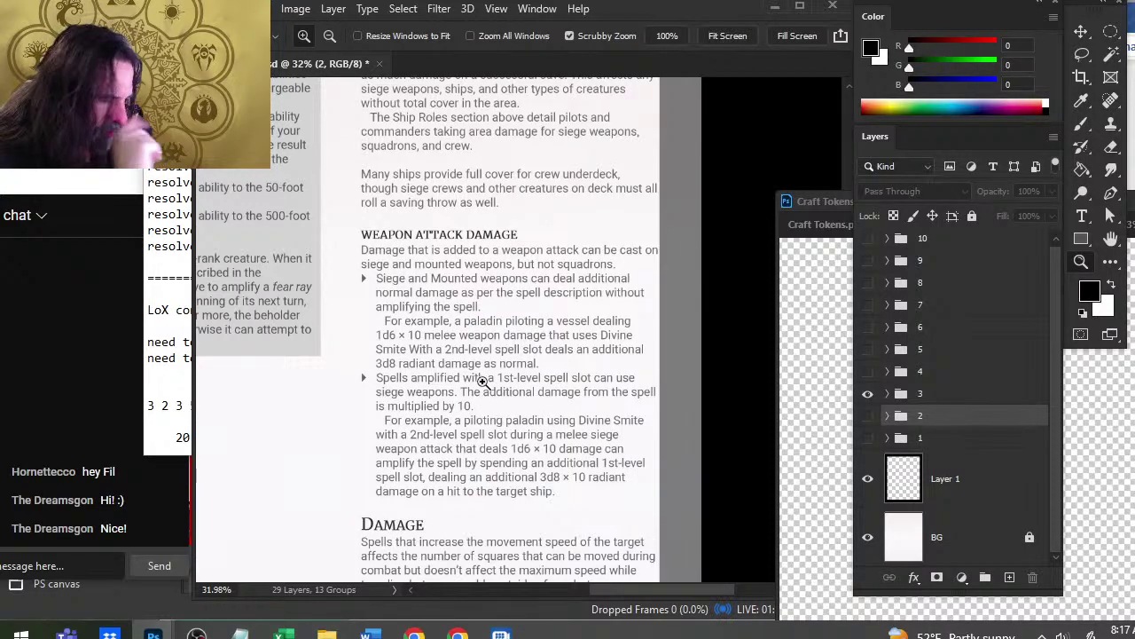
pyautogui.scroll(-1, 501, 380)
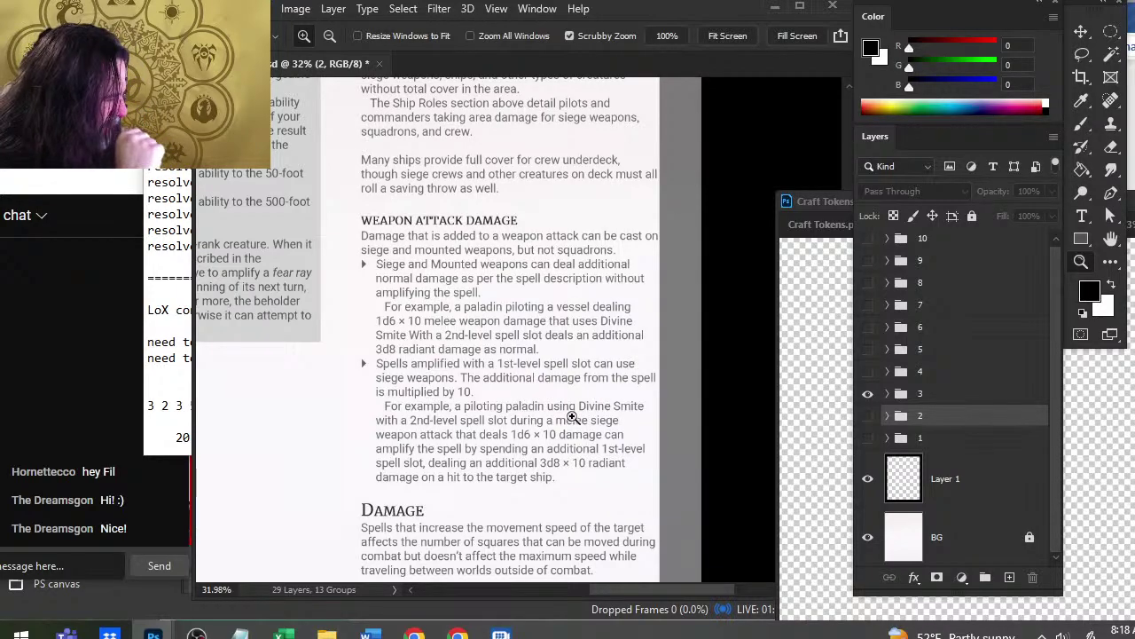
pyautogui.scroll(-1, 508, 402)
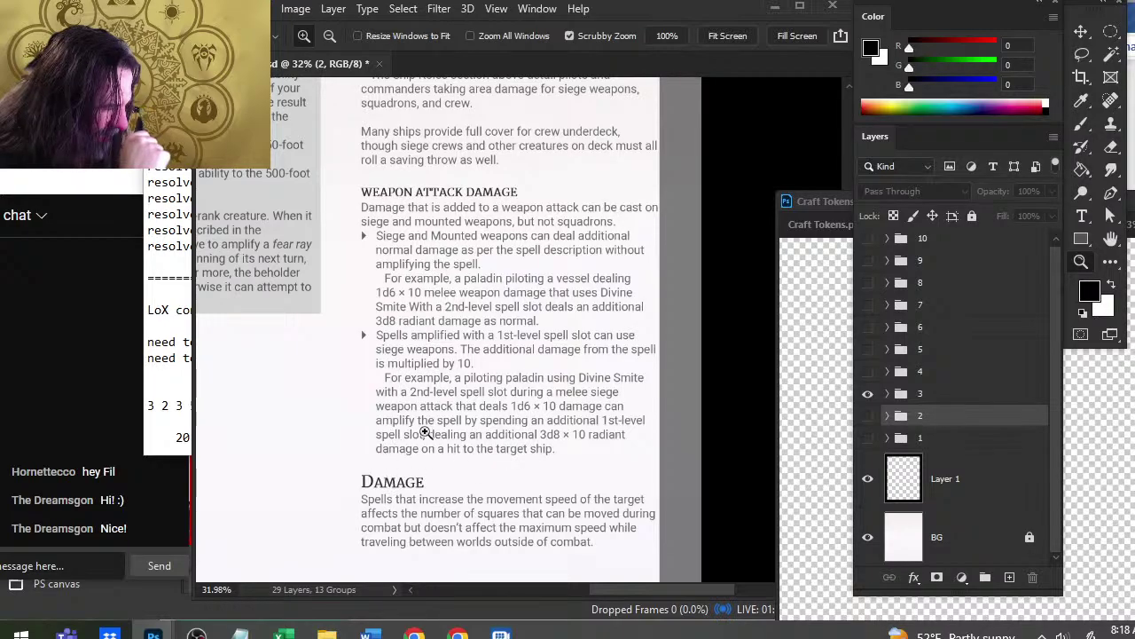
pyautogui.scroll(-3, 576, 426)
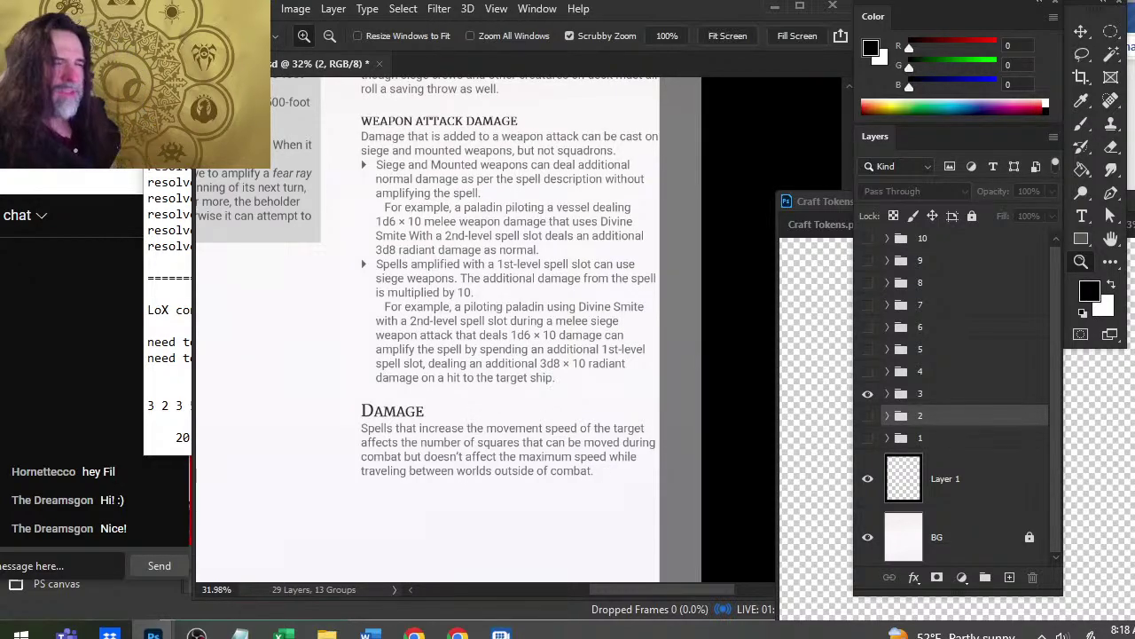
# - In the Word document, change the second Damage heading, above the paragraph on movement speed, to "Movement"
pyautogui.hotkey('alt', 'Tab')
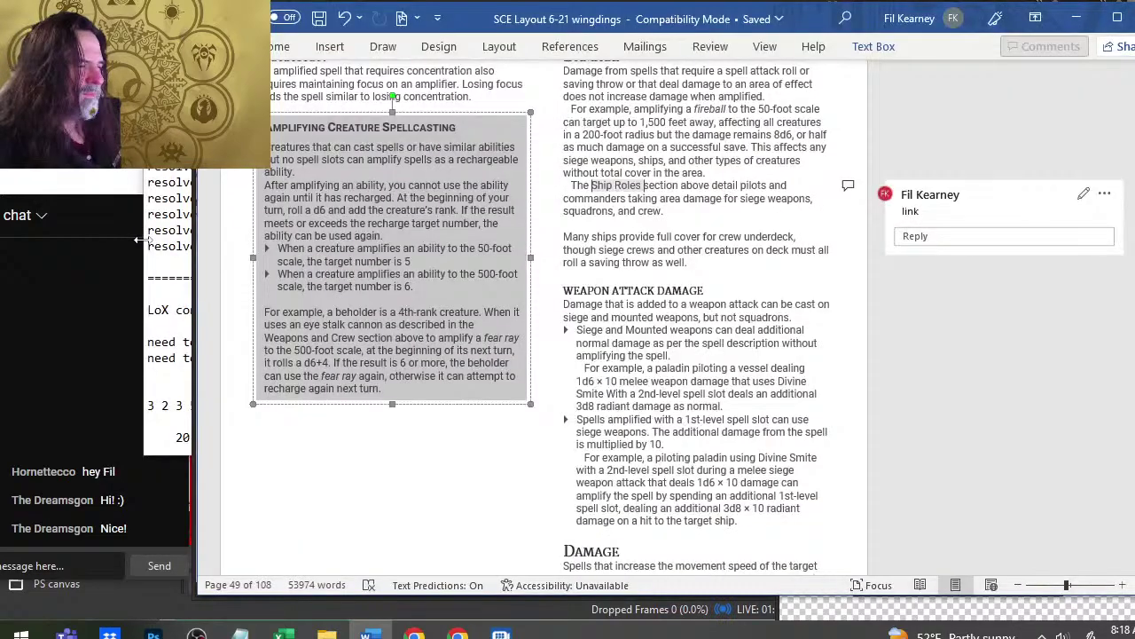
pyautogui.scroll(-5, 239, 253)
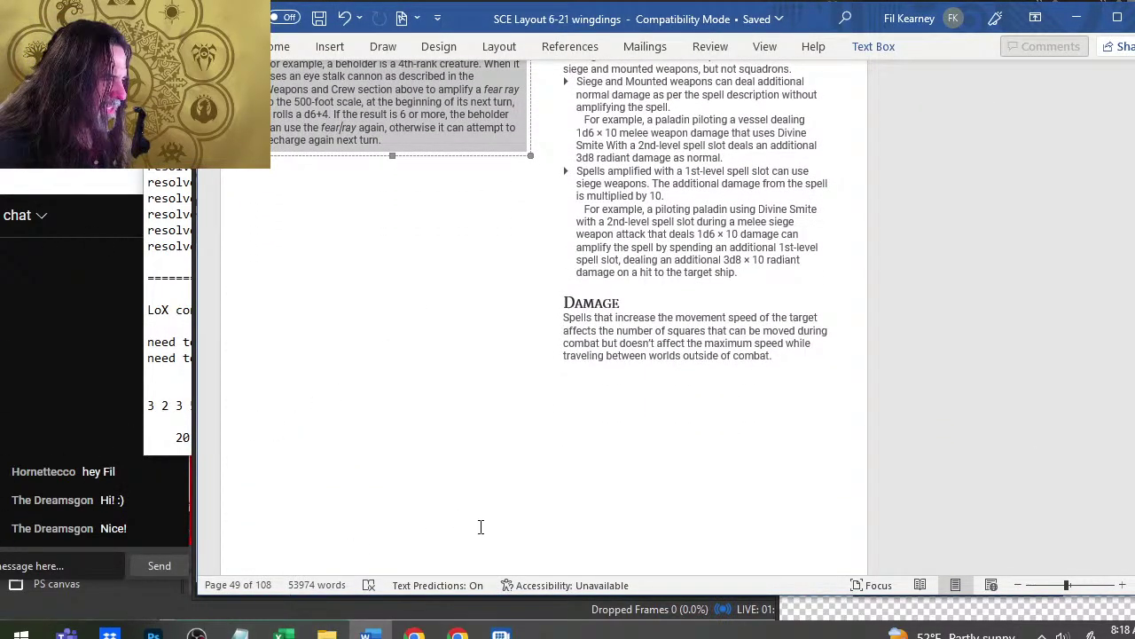
pyautogui.click(585, 303)
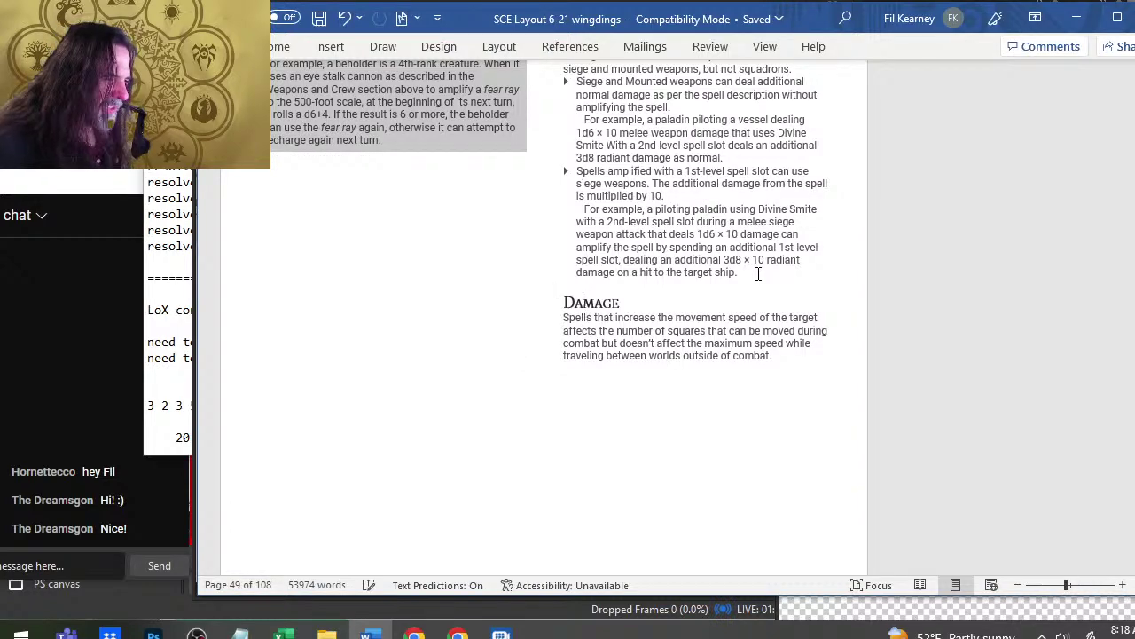
pyautogui.write('MOvement')
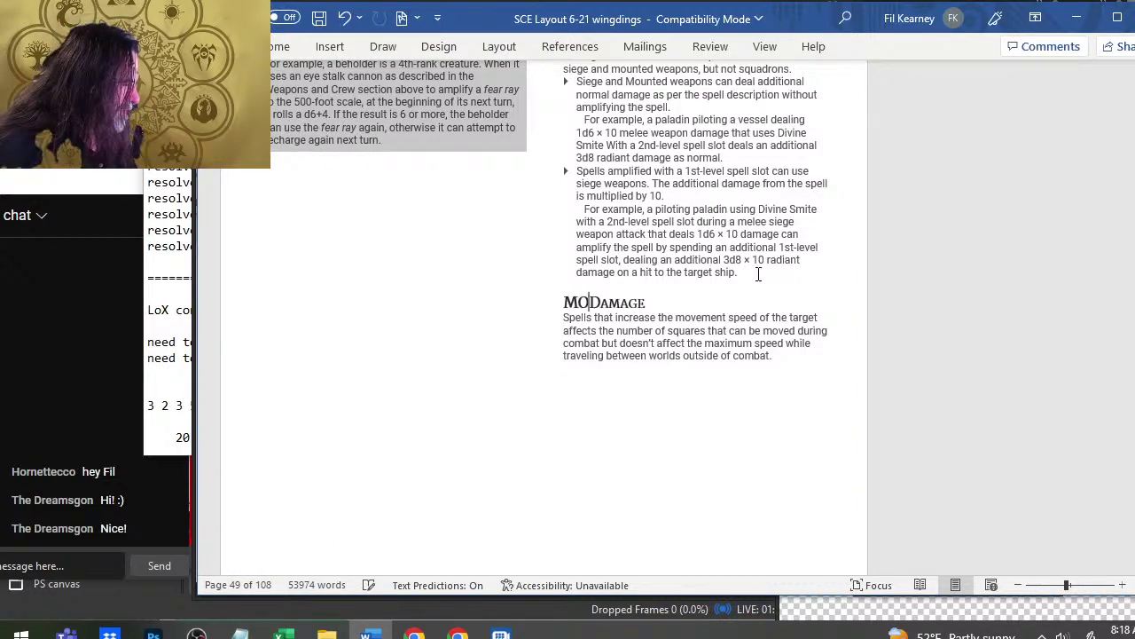
pyautogui.press('Delete')
pyautogui.press('Delete')
pyautogui.press('Delete')
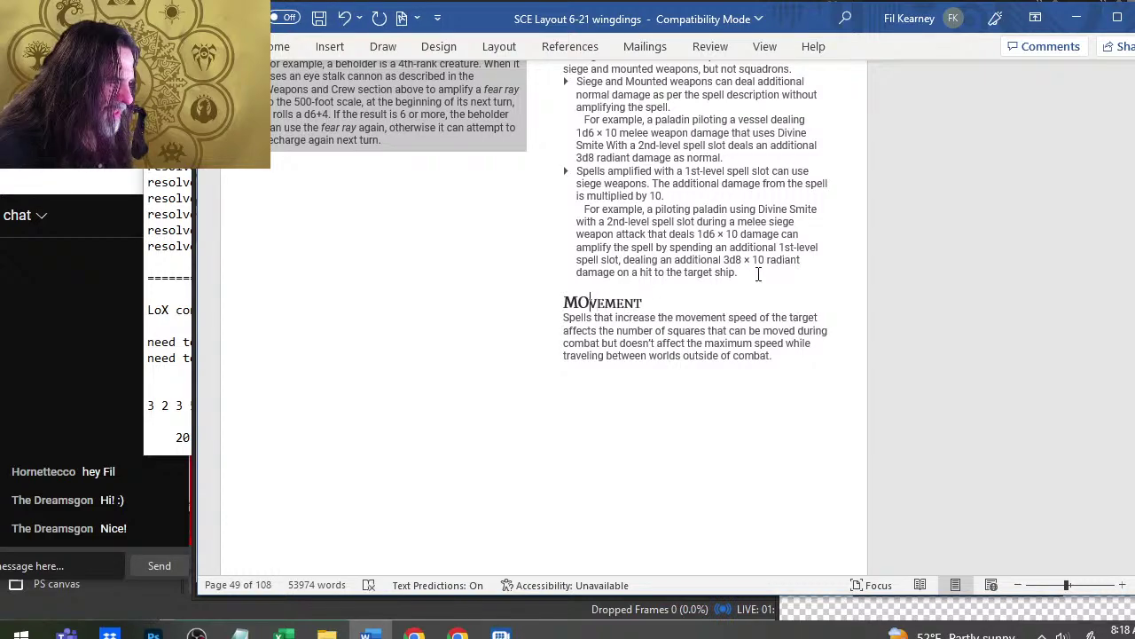
pyautogui.press('BackSpace')
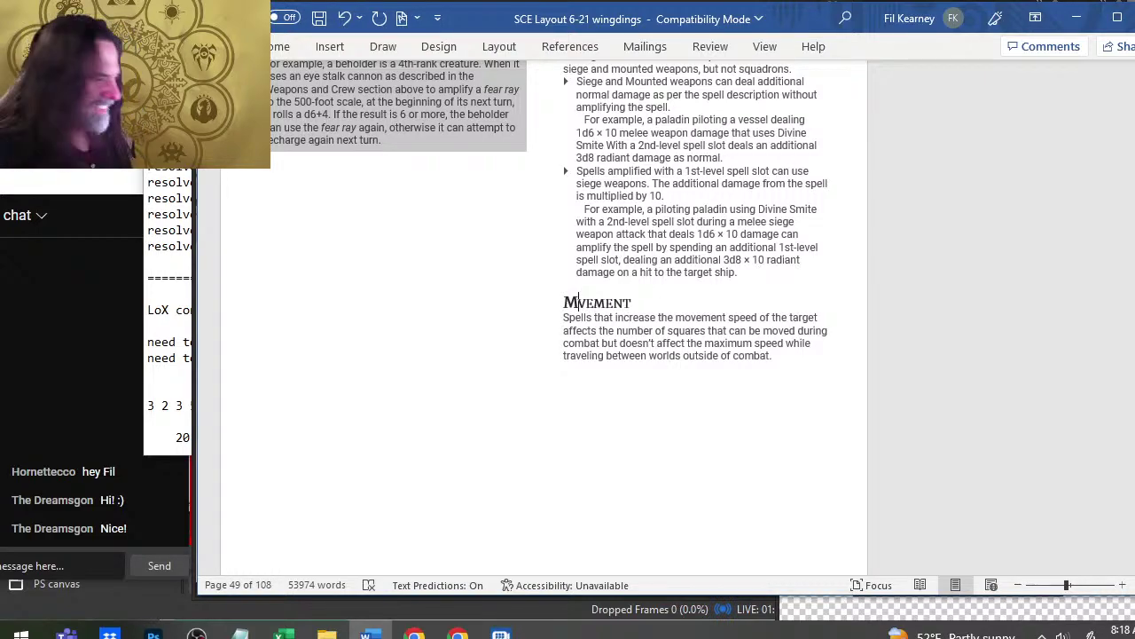
pyautogui.write('o')
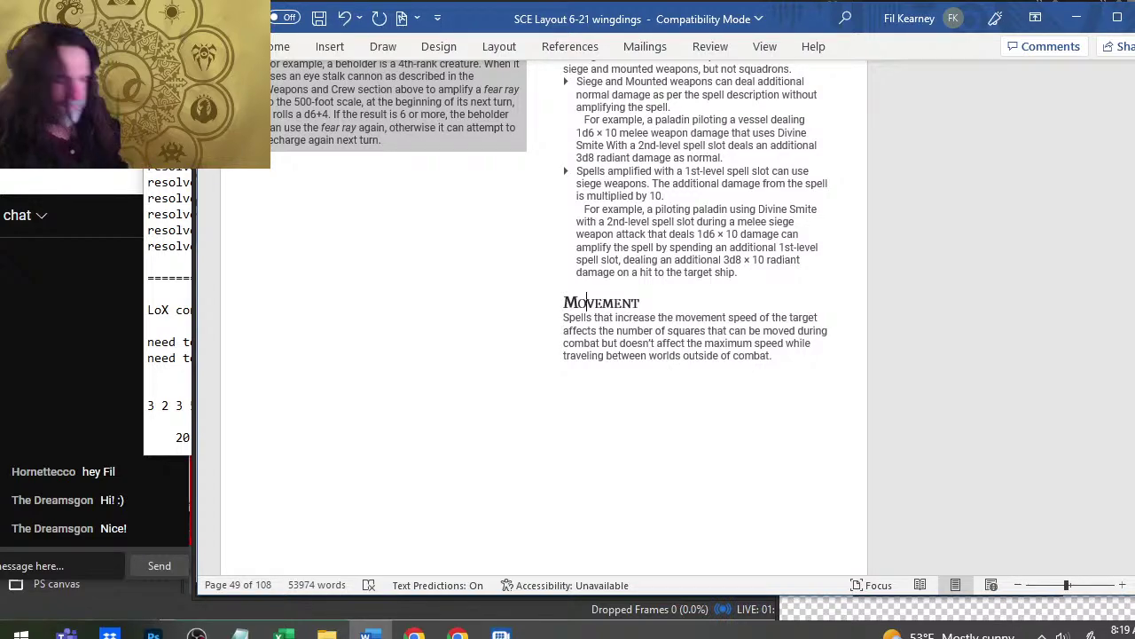
# - Look over the page from the Duration section down through Weapon Attack Damage to the Movement paragraph
pyautogui.scroll(5, 754, 137)
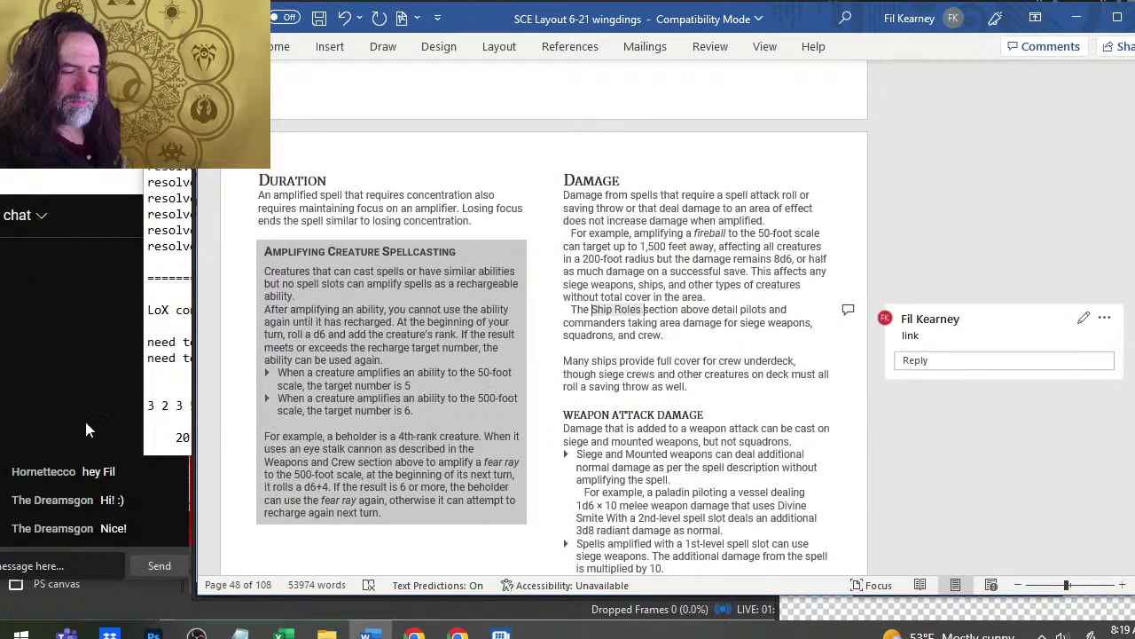
pyautogui.scroll(-3, 463, 405)
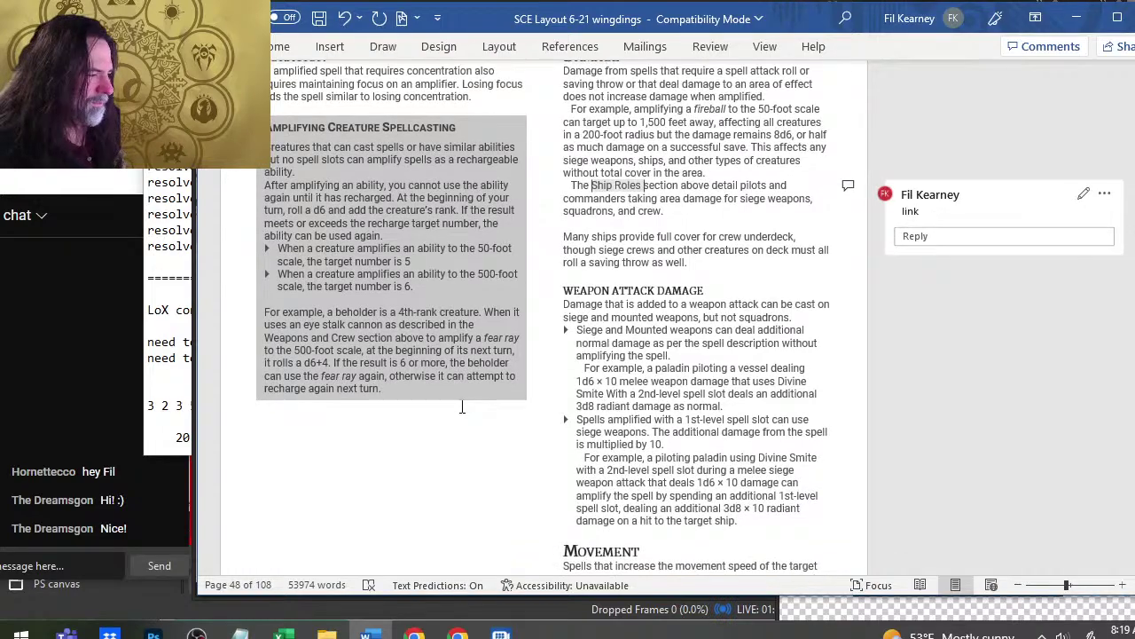
pyautogui.scroll(1, 706, 373)
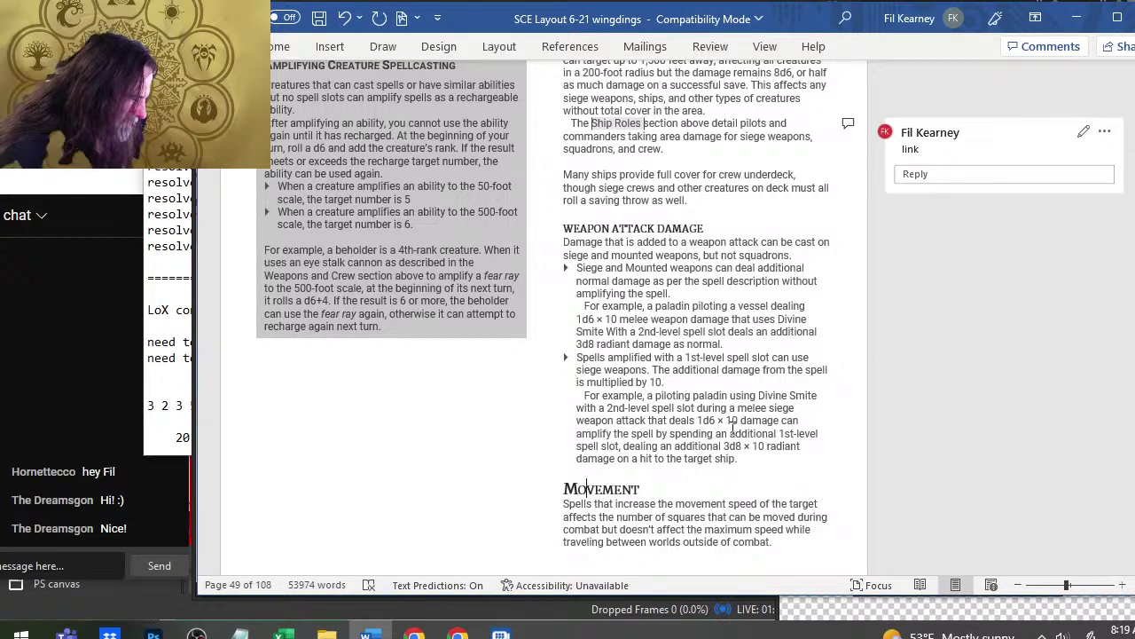
pyautogui.scroll(-1, 719, 462)
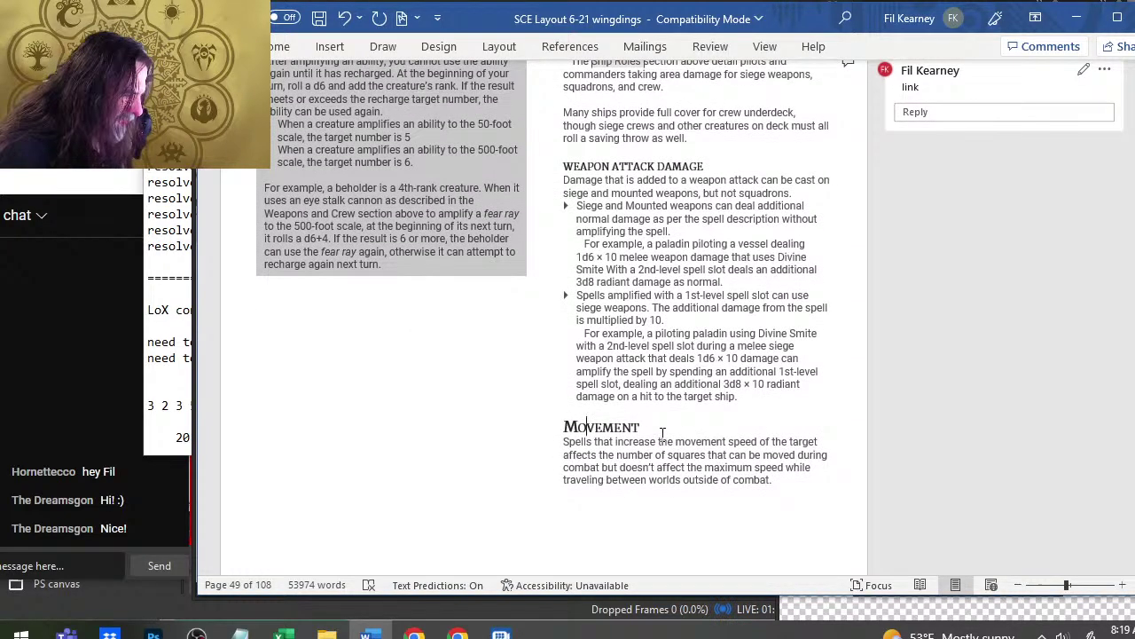
pyautogui.scroll(-1, 717, 400)
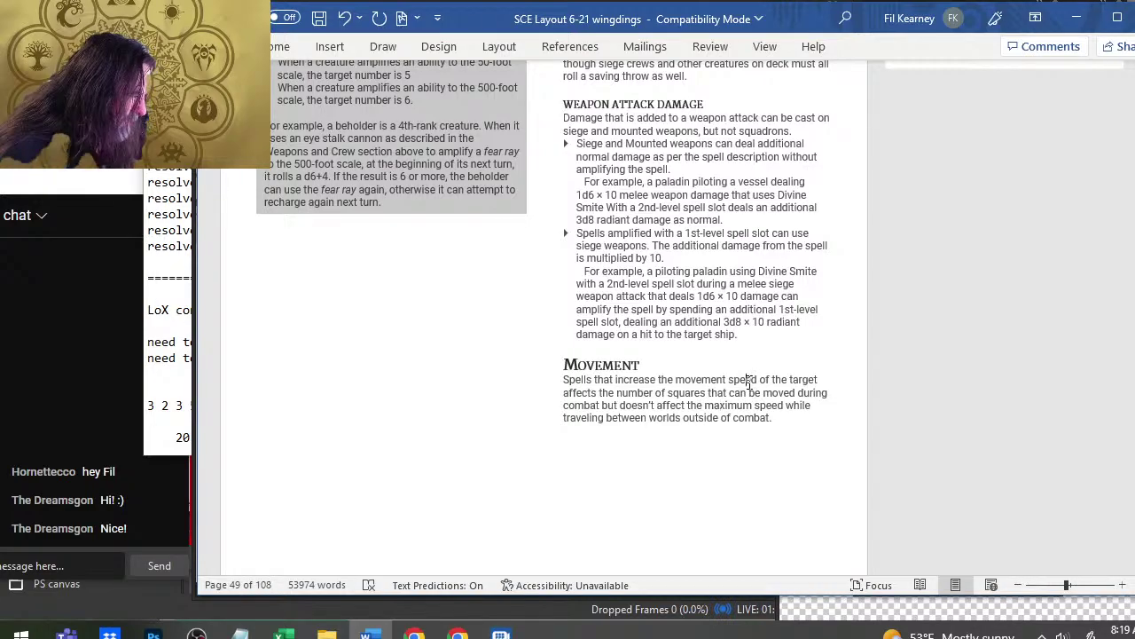
# - In the Notepad updates list, add a line below the "but"ish note reading "add an example of movement."
pyautogui.scroll(-5, 713, 357)
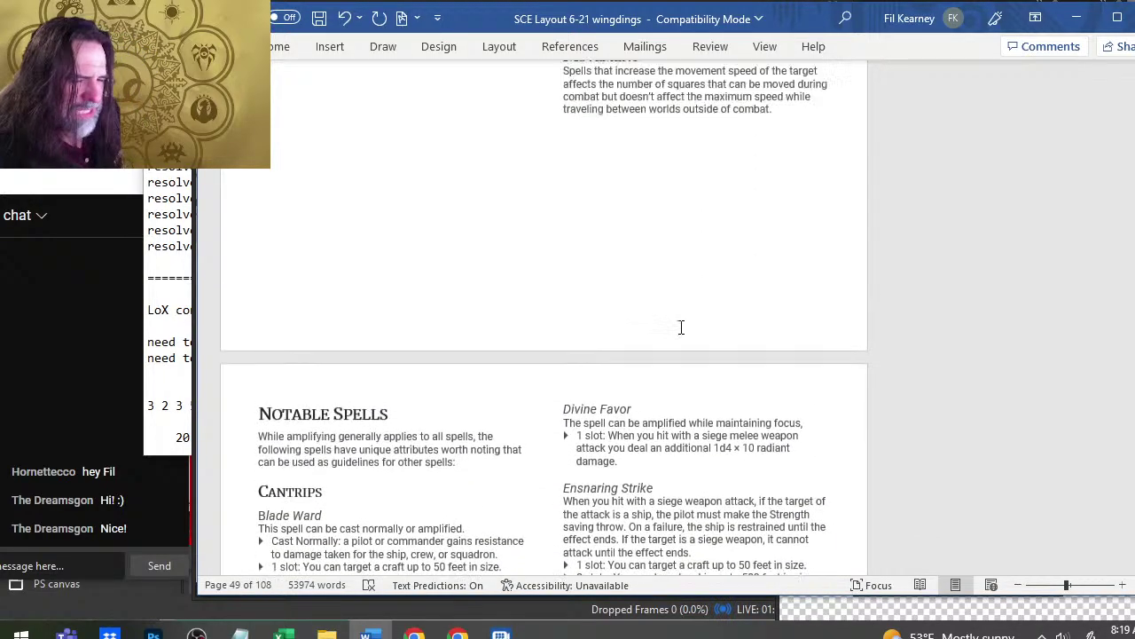
pyautogui.scroll(2, 680, 327)
pyautogui.hotkey('alt', 'Tab')
pyautogui.hotkey('alt', 'Tab')
pyautogui.press('Tab')
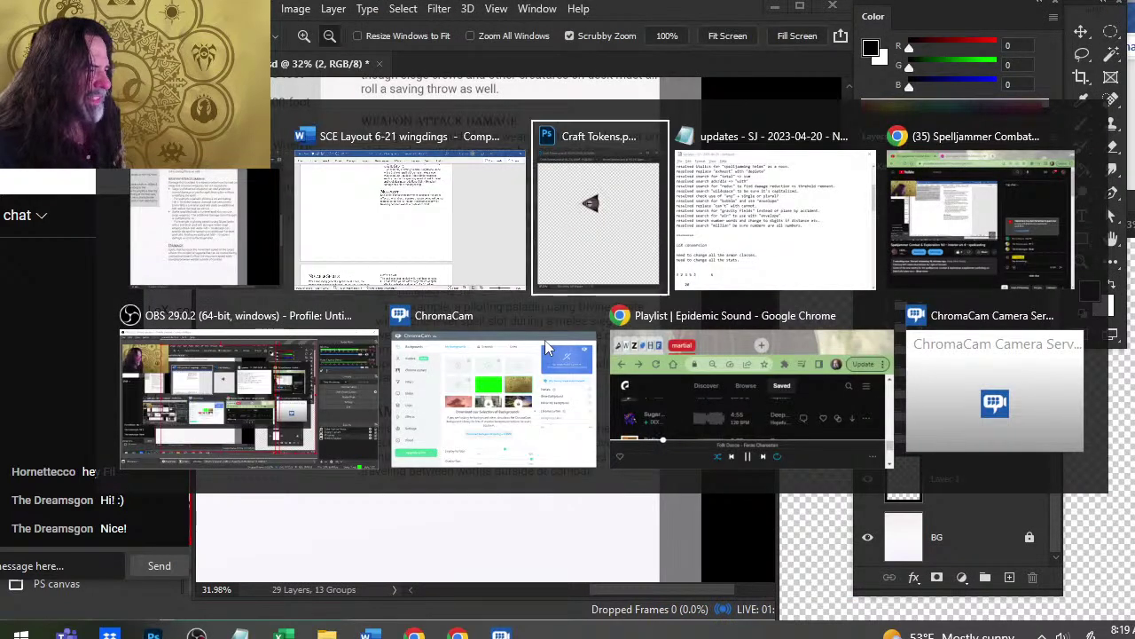
pyautogui.press('Tab')
pyautogui.scroll(5, 460, 216)
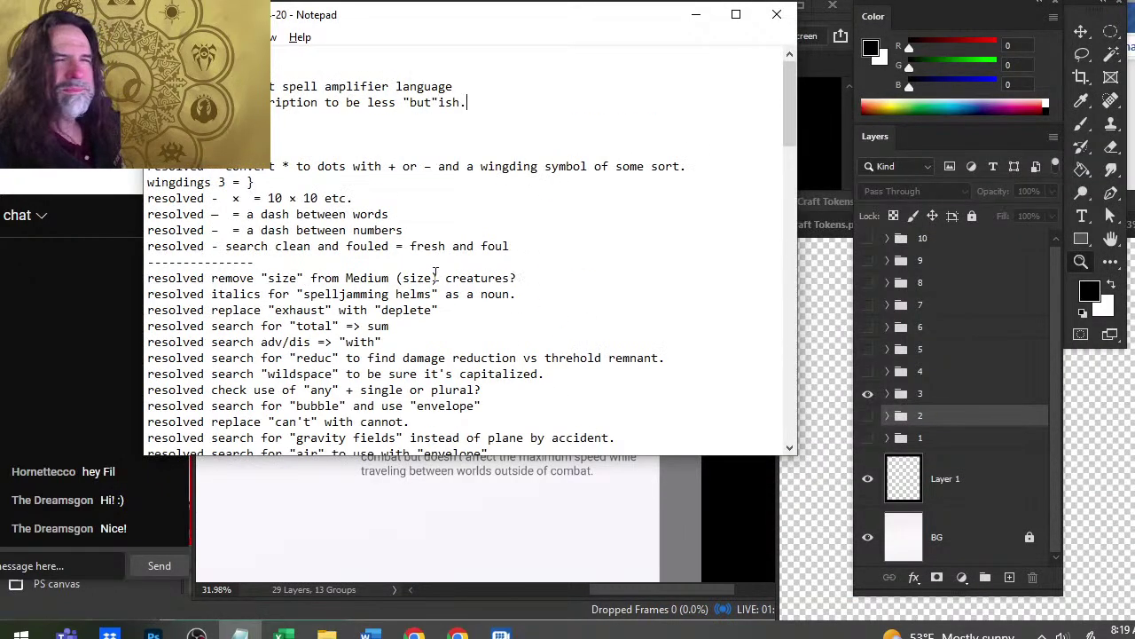
pyautogui.click(311, 118)
pyautogui.write('...')
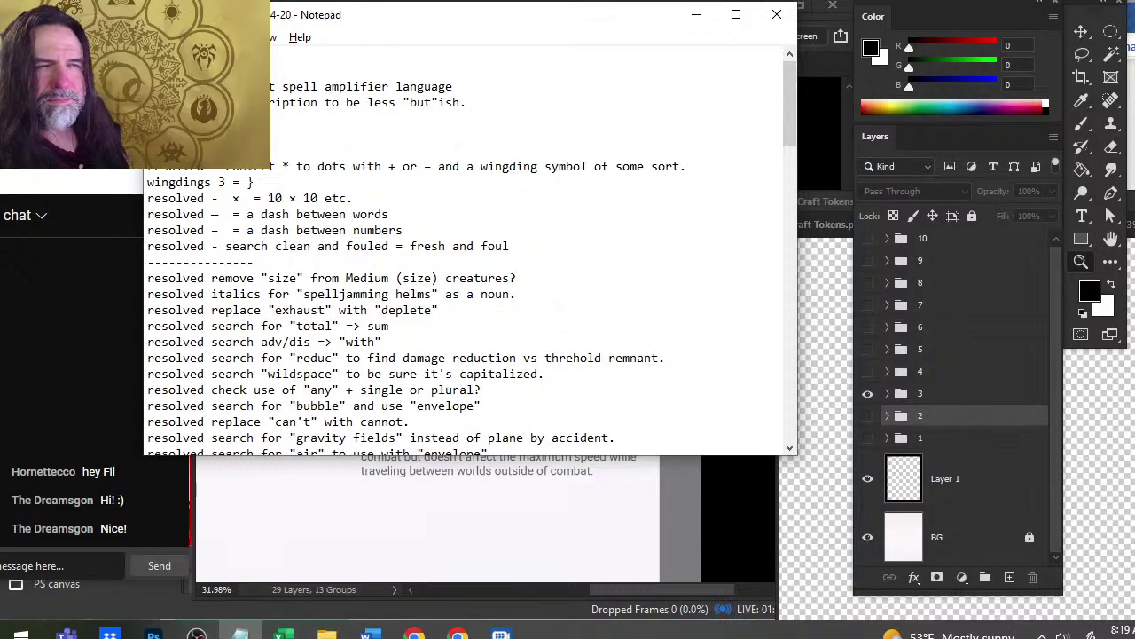
pyautogui.write('add ')
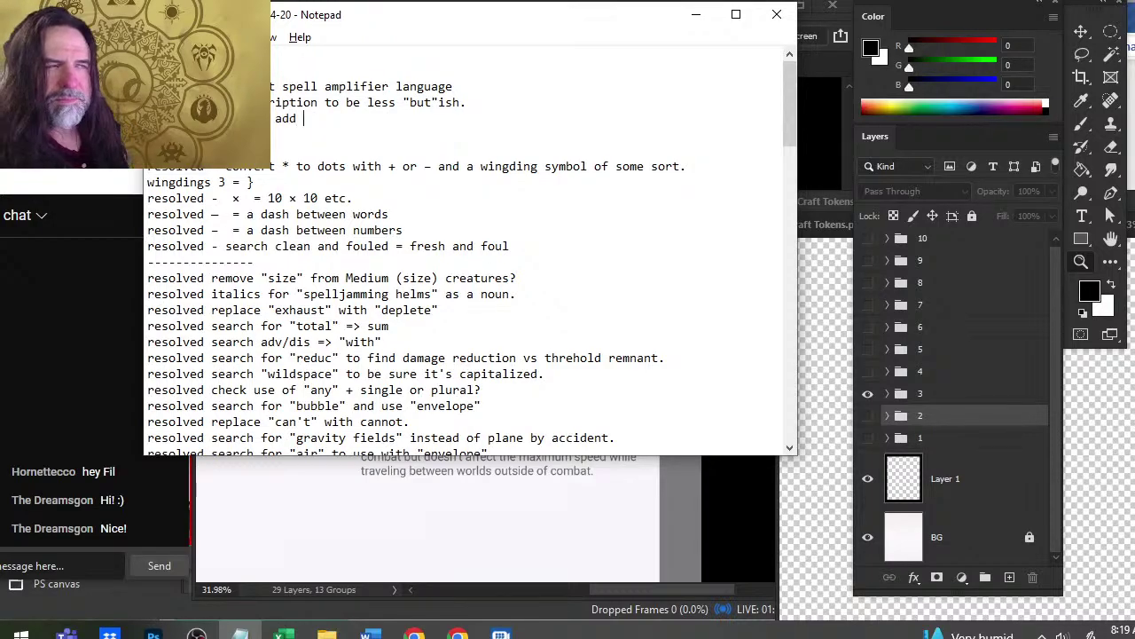
pyautogui.write('an example of movement.')
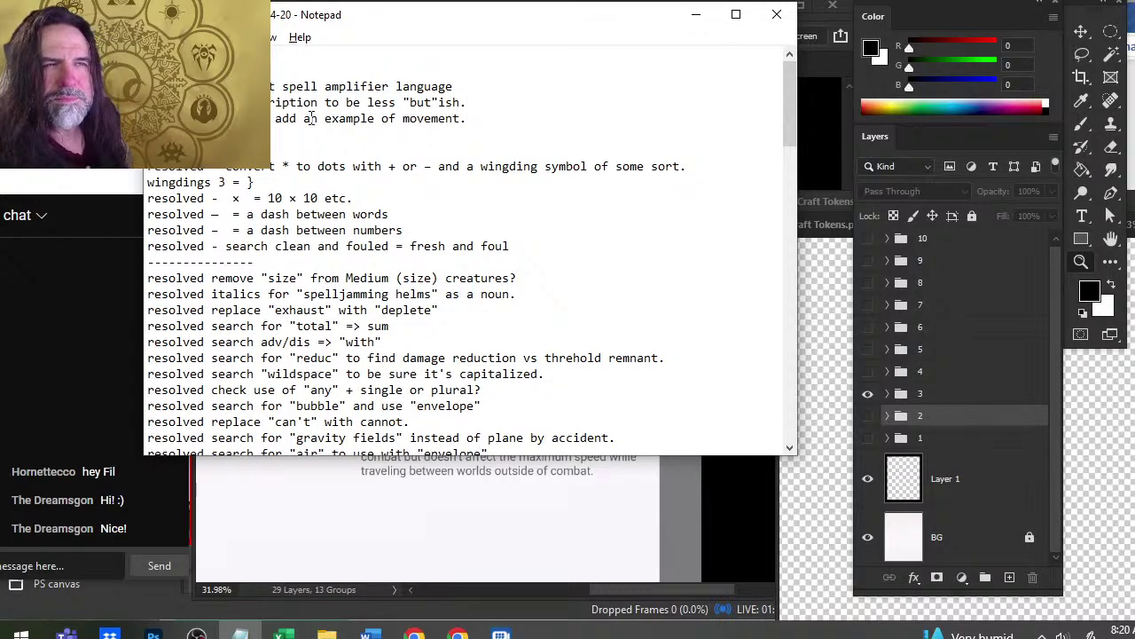
pyautogui.press('Return')
pyautogui.scroll(-1, 312, 118)
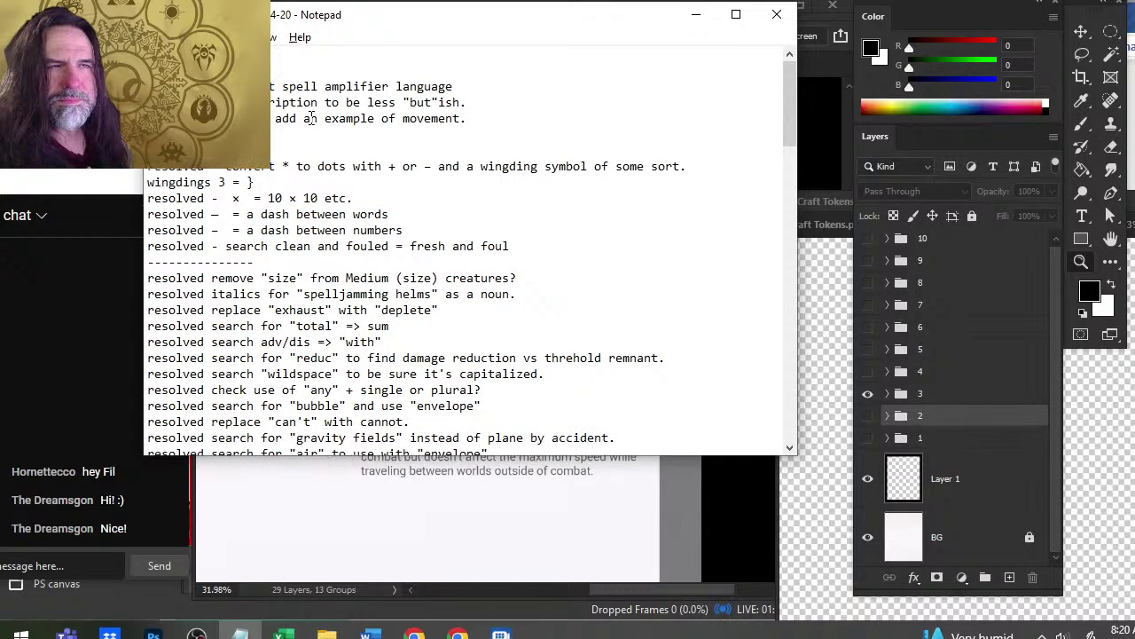
# - Return to the Photoshop page image and review the Weapon Attack Damage section and the second Damage paragraph on movement speed
pyautogui.hotkey('alt', 'Tab')
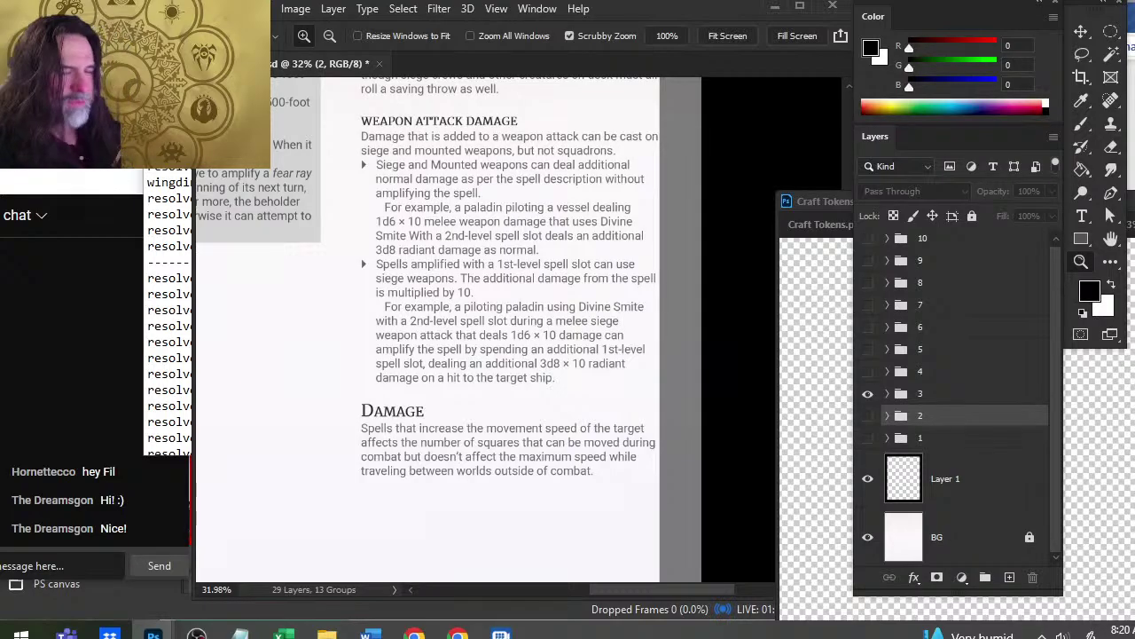
pyautogui.moveTo(515, 364); pyautogui.dragTo(325, 293)
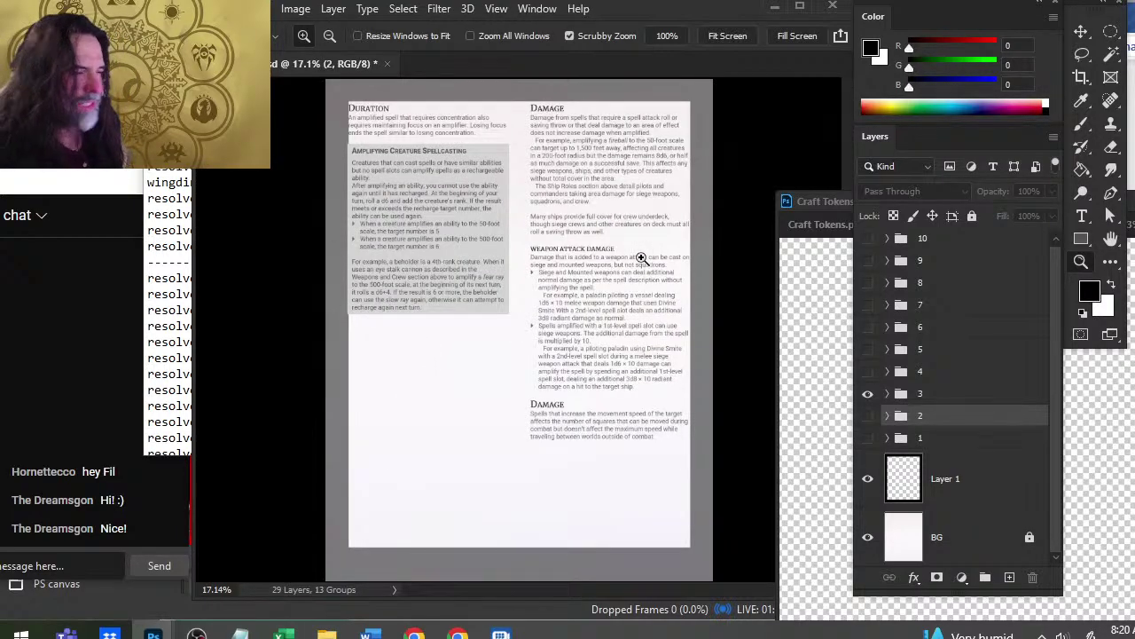
pyautogui.scroll(4, 632, 246)
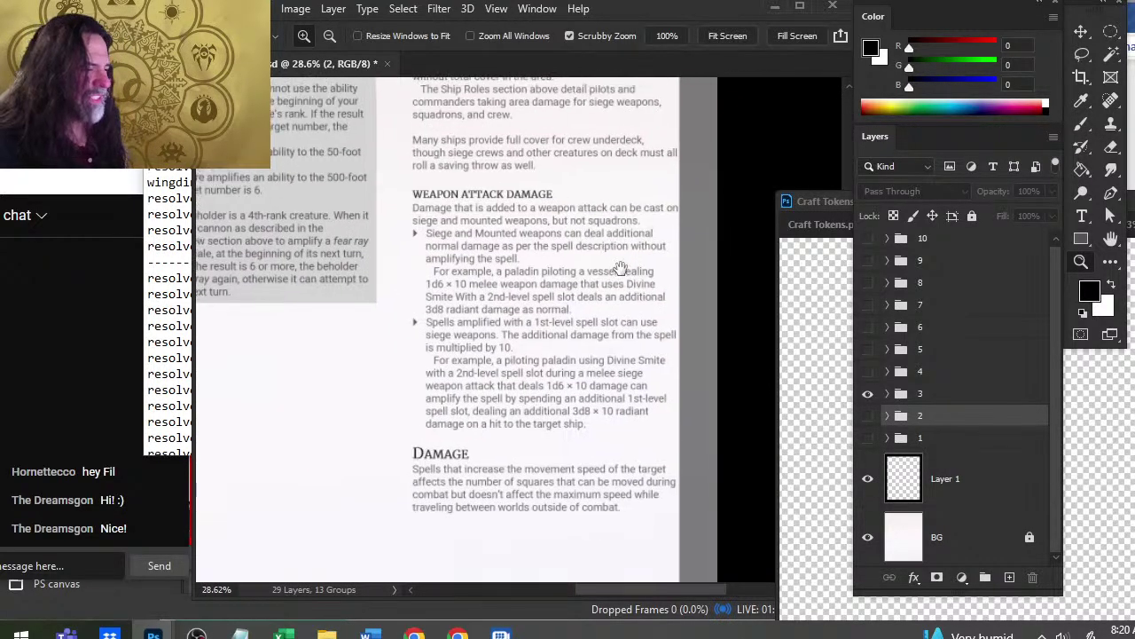
pyautogui.moveTo(643, 420); pyautogui.dragTo(605, 380)
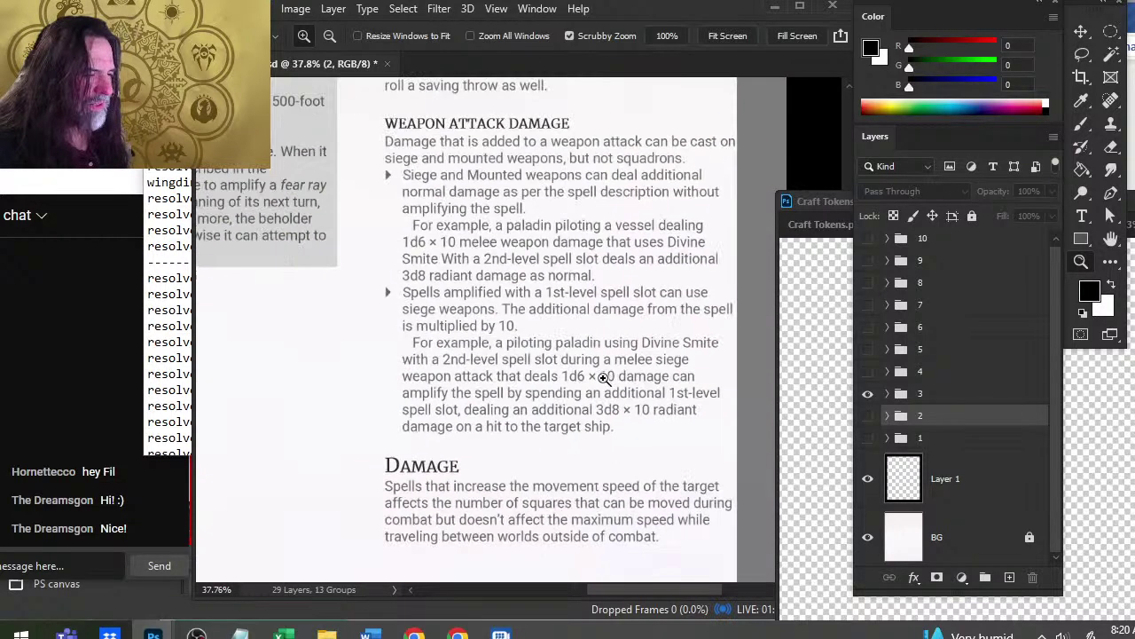
pyautogui.moveTo(584, 437); pyautogui.dragTo(530, 315)
pyautogui.moveTo(464, 368)
pyautogui.mouseDown()
pyautogui.moveTo(494, 346)
pyautogui.moveTo(502, 358)
pyautogui.moveTo(479, 373)
pyautogui.moveTo(553, 381)
pyautogui.mouseUp()
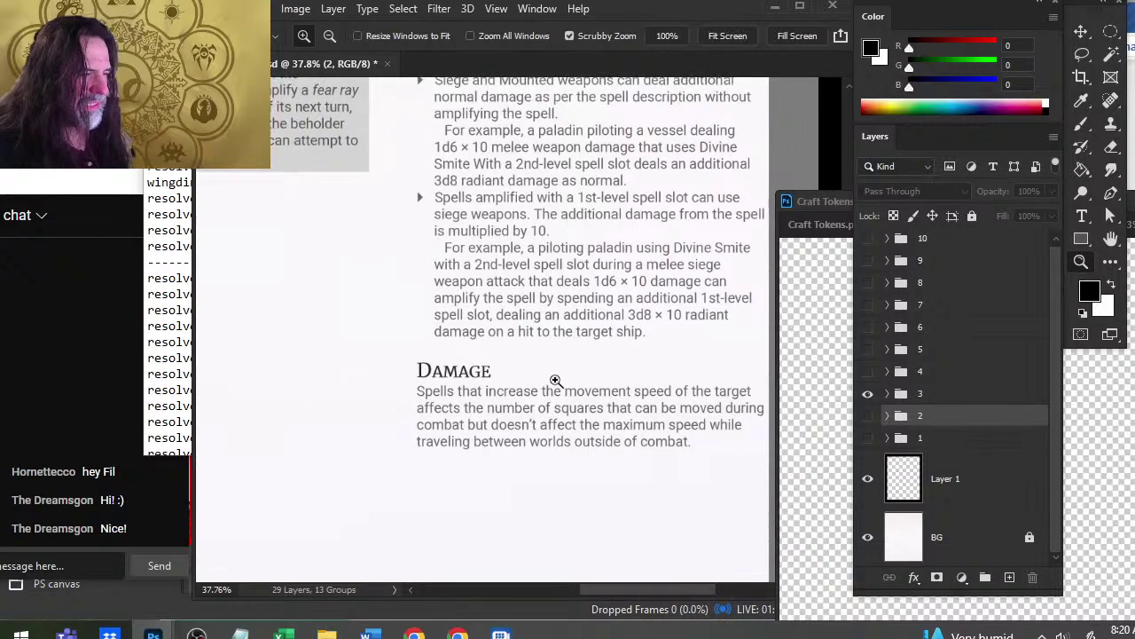
# - Try to paint a brush mark beside the second Damage heading on the page image
pyautogui.press('b')
pyautogui.click(494, 374)
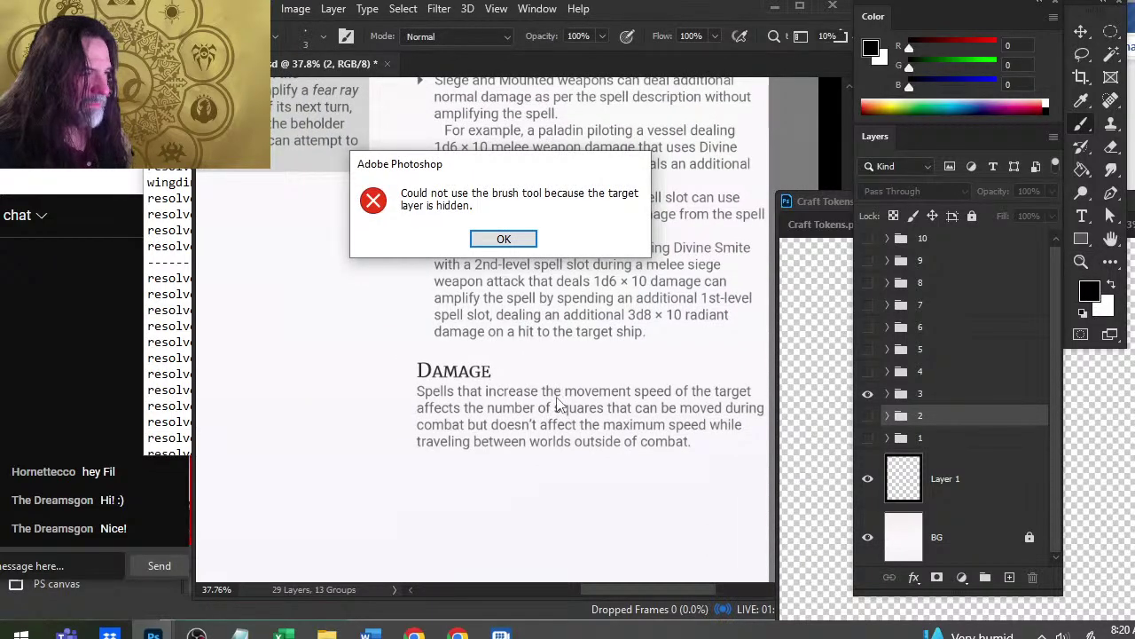
pyautogui.press('Return')
# - Expand layer group 3 and add a new empty layer above its page layer
pyautogui.press('z')
pyautogui.moveTo(529, 378)
pyautogui.mouseDown()
pyautogui.moveTo(437, 334)
pyautogui.moveTo(509, 447)
pyautogui.moveTo(502, 464)
pyautogui.moveTo(527, 362)
pyautogui.moveTo(515, 340)
pyautogui.mouseUp()
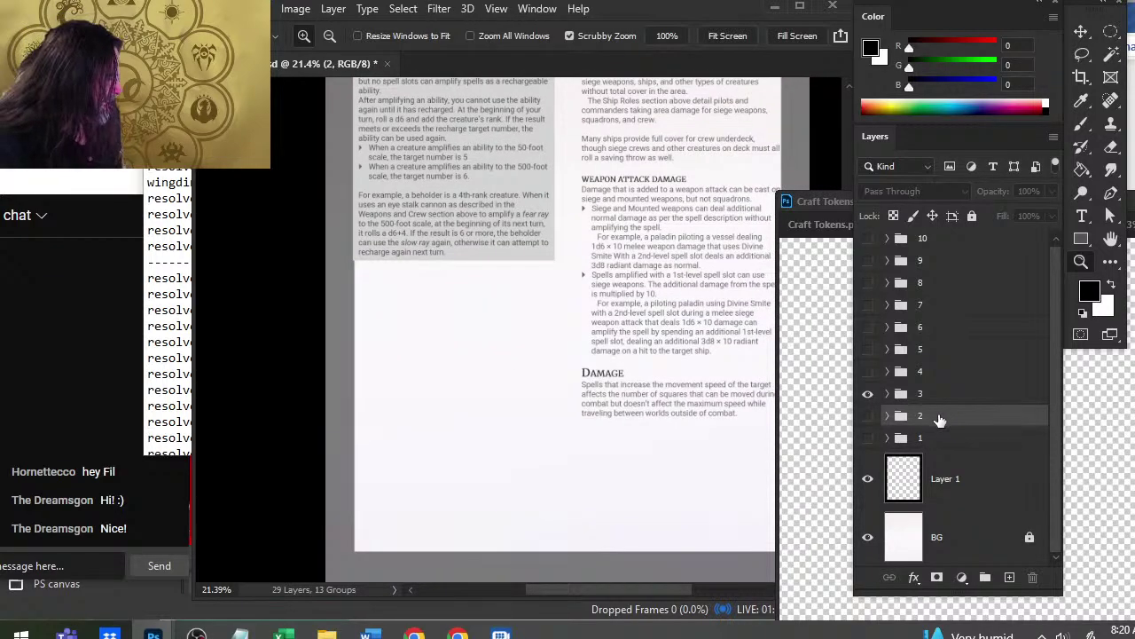
pyautogui.click(868, 484)
pyautogui.click(868, 484)
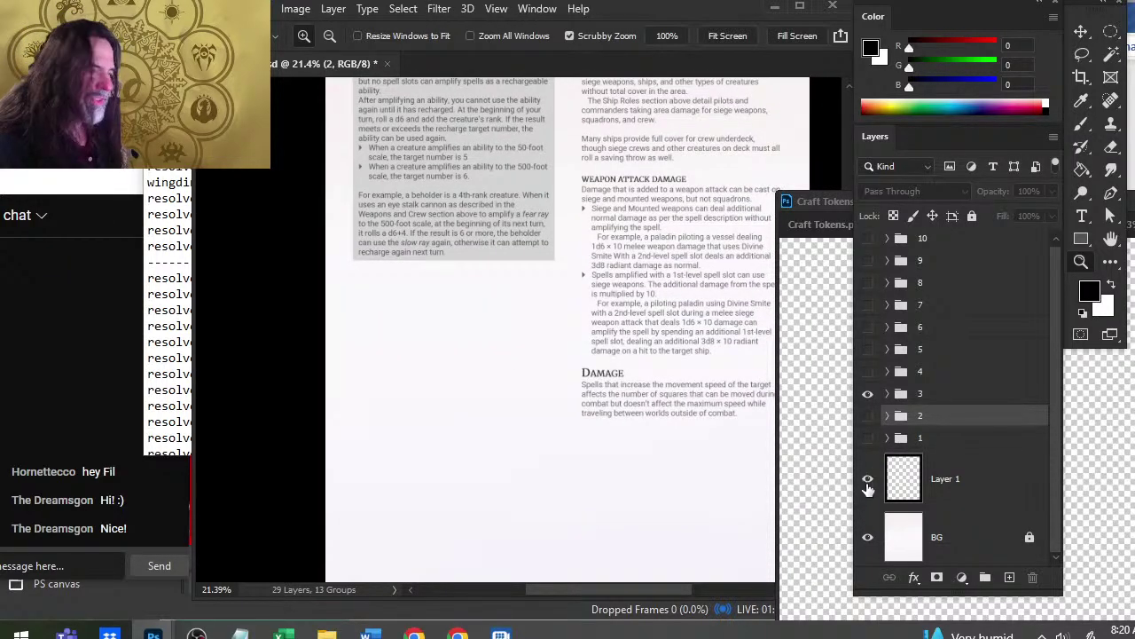
pyautogui.click(870, 536)
pyautogui.click(869, 536)
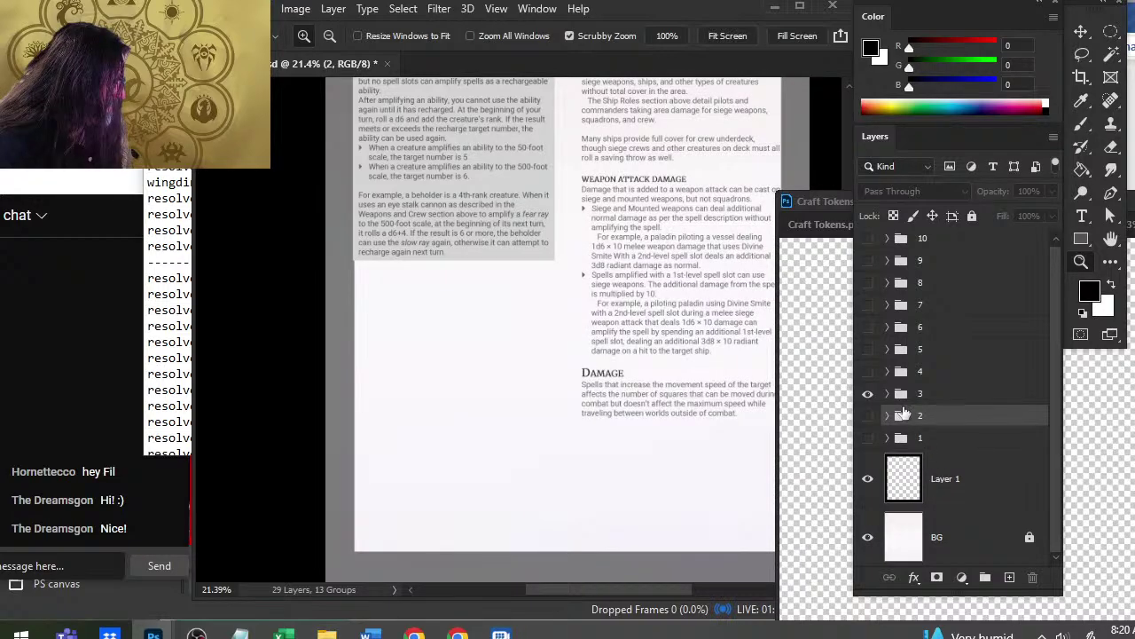
pyautogui.click(895, 397)
pyautogui.click(887, 394)
pyautogui.click(985, 434)
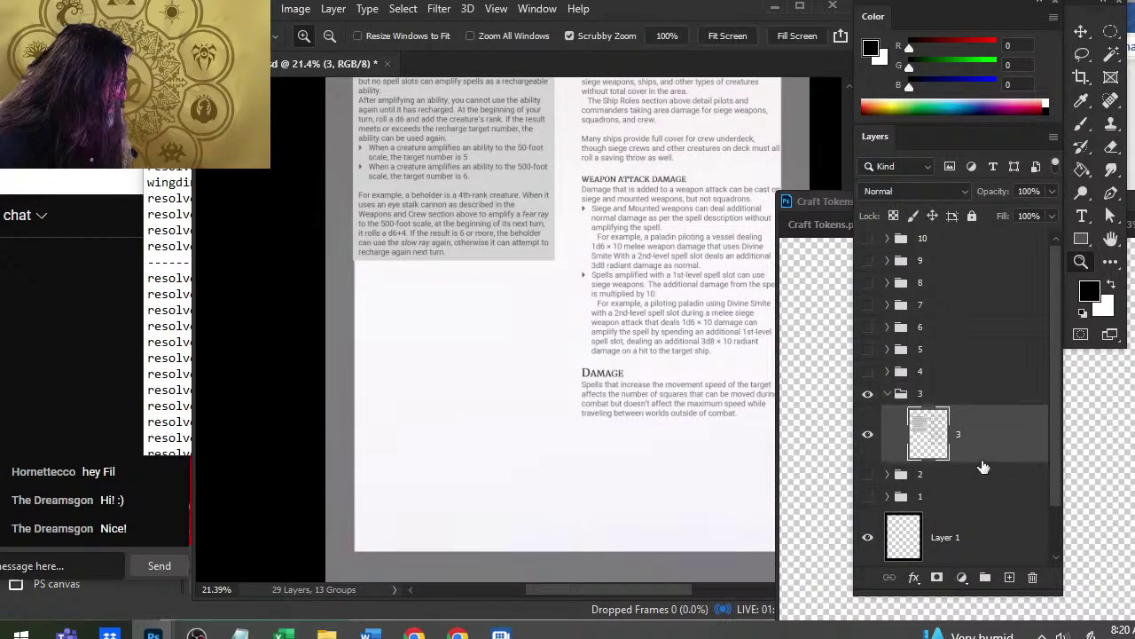
pyautogui.click(1010, 578)
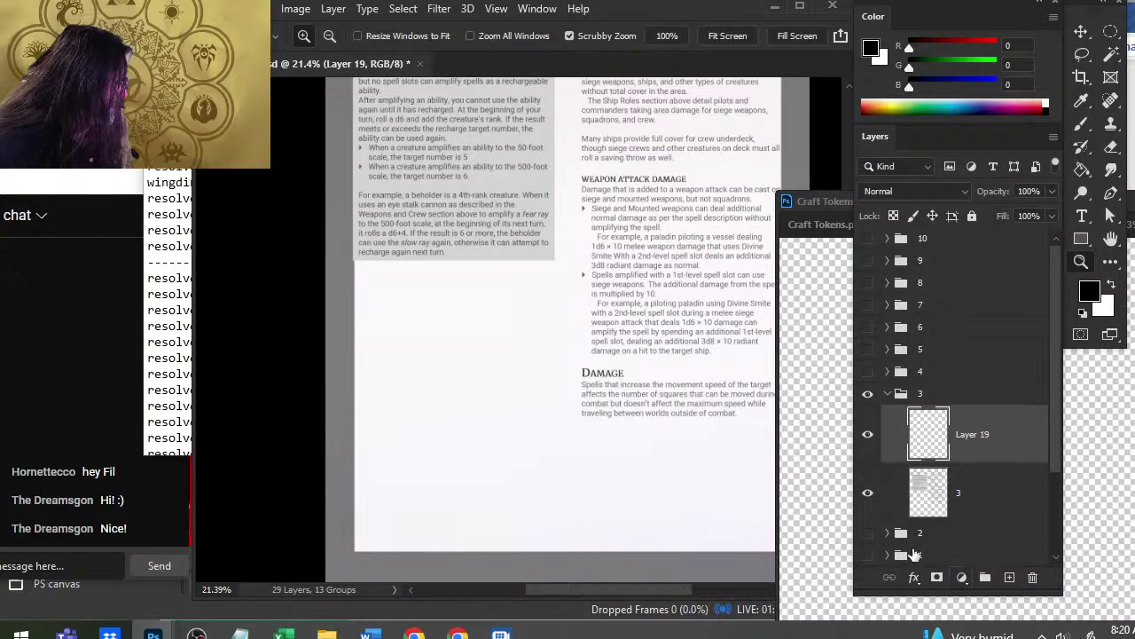
# - Try a rough brush sketch of overlapping loops in the blank space below the Amplifying Creature Spellcasting sidebar and clear it
pyautogui.moveTo(466, 325); pyautogui.dragTo(486, 326)
pyautogui.press('b')
pyautogui.moveTo(405, 401)
pyautogui.mouseDown()
pyautogui.moveTo(418, 358)
pyautogui.moveTo(441, 362)
pyautogui.moveTo(426, 400)
pyautogui.moveTo(421, 363)
pyautogui.mouseUp()
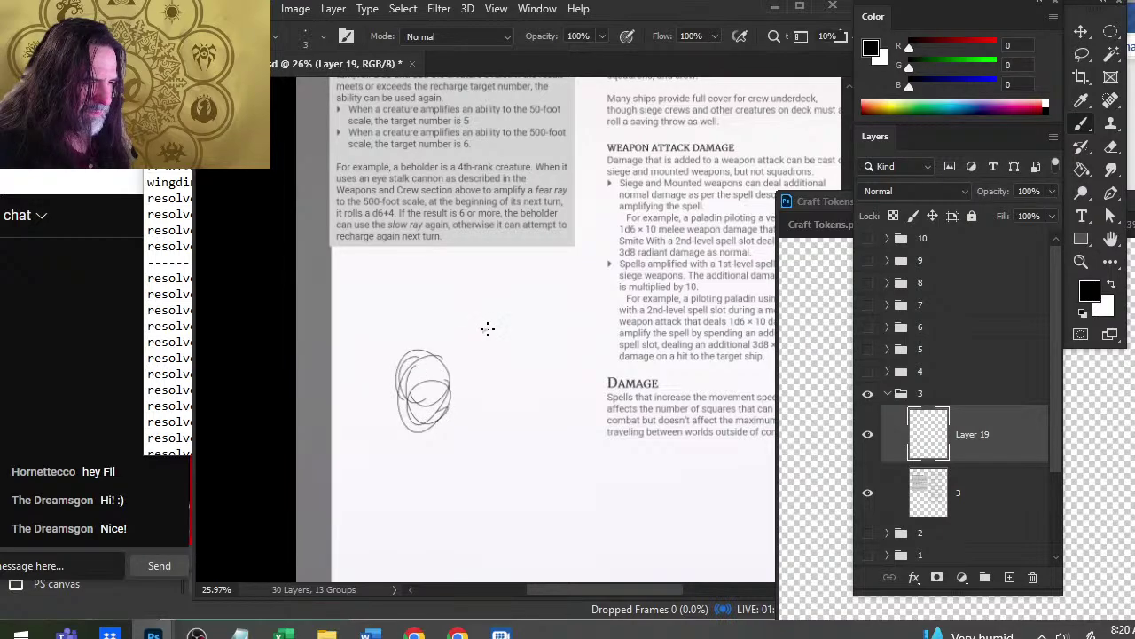
pyautogui.moveTo(487, 329)
pyautogui.mouseDown()
pyautogui.moveTo(500, 351)
pyautogui.moveTo(464, 337)
pyautogui.moveTo(473, 349)
pyautogui.moveTo(469, 334)
pyautogui.moveTo(475, 358)
pyautogui.moveTo(479, 335)
pyautogui.moveTo(479, 354)
pyautogui.moveTo(410, 383)
pyautogui.moveTo(420, 419)
pyautogui.moveTo(401, 355)
pyautogui.mouseUp()
pyautogui.press('e')
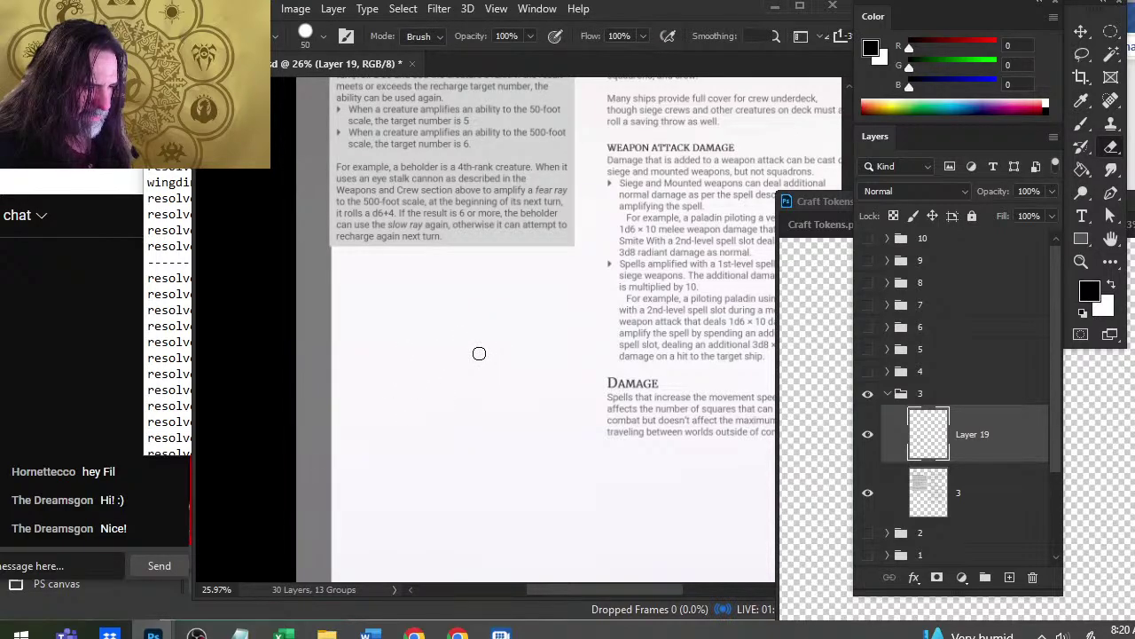
pyautogui.press('b')
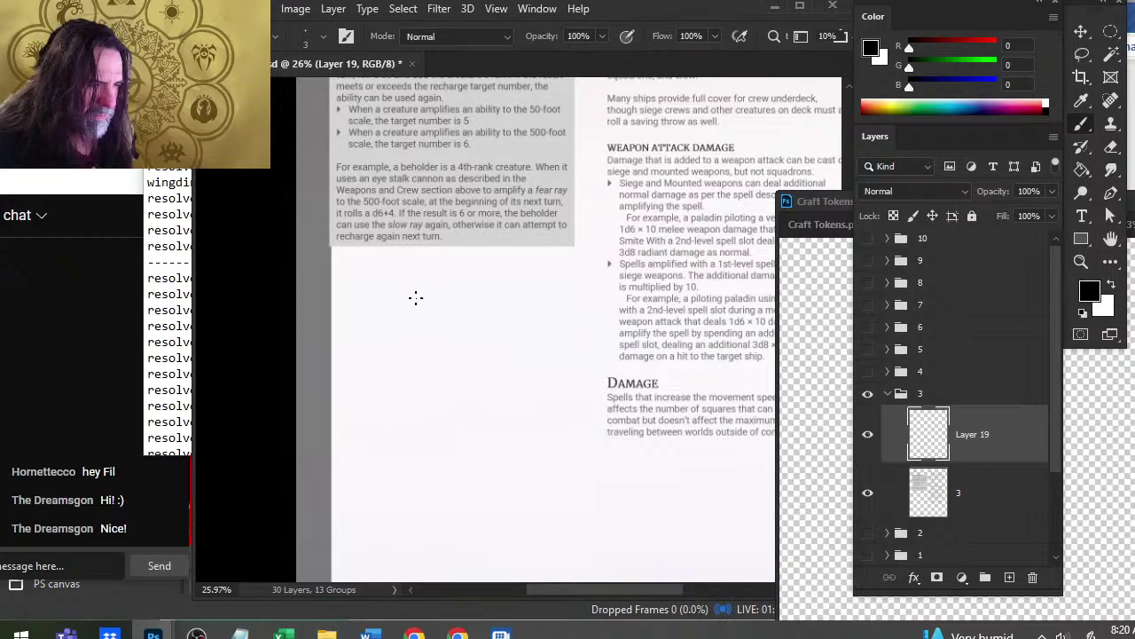
pyautogui.moveTo(495, 375); pyautogui.dragTo(486, 261)
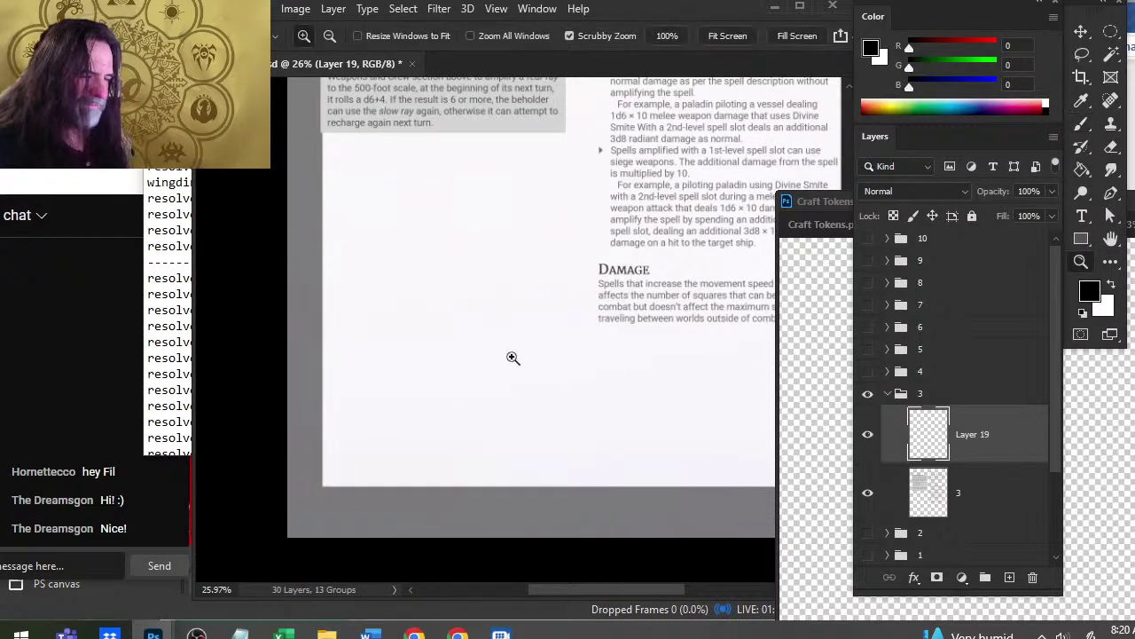
pyautogui.moveTo(512, 357); pyautogui.dragTo(420, 357)
pyautogui.moveTo(441, 222)
pyautogui.mouseDown()
pyautogui.moveTo(385, 195)
pyautogui.moveTo(481, 358)
pyautogui.mouseUp()
pyautogui.hotkey('ctrl', 'z')
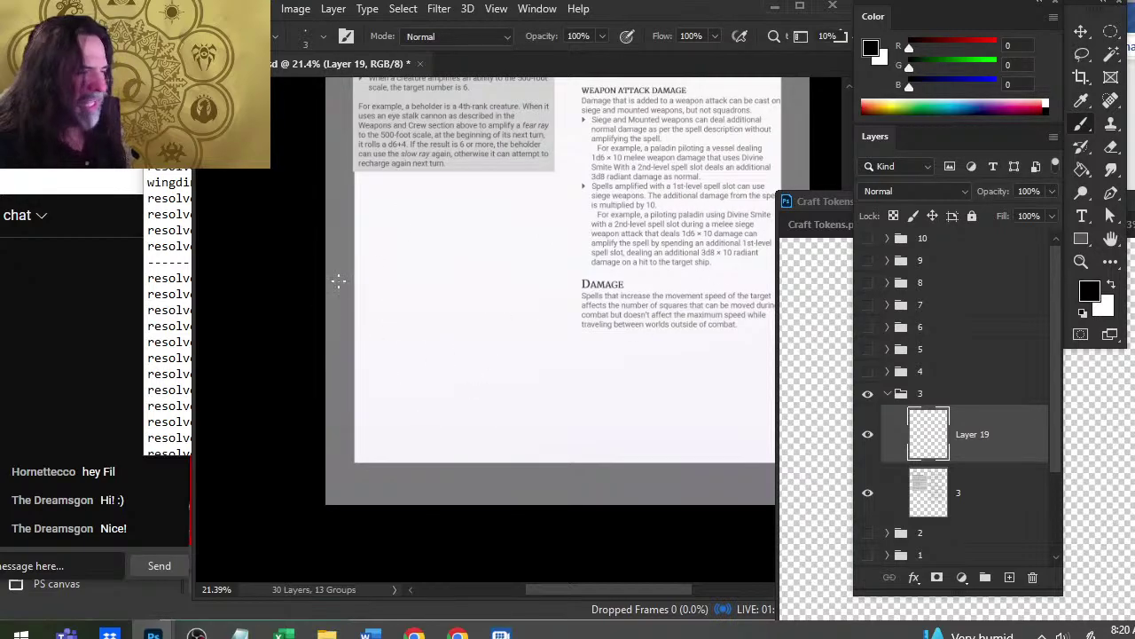
# - Look over the page image from the creature spellcasting sidebar and first Damage section down to the blank space below the sidebar
pyautogui.scroll(5, 434, 195)
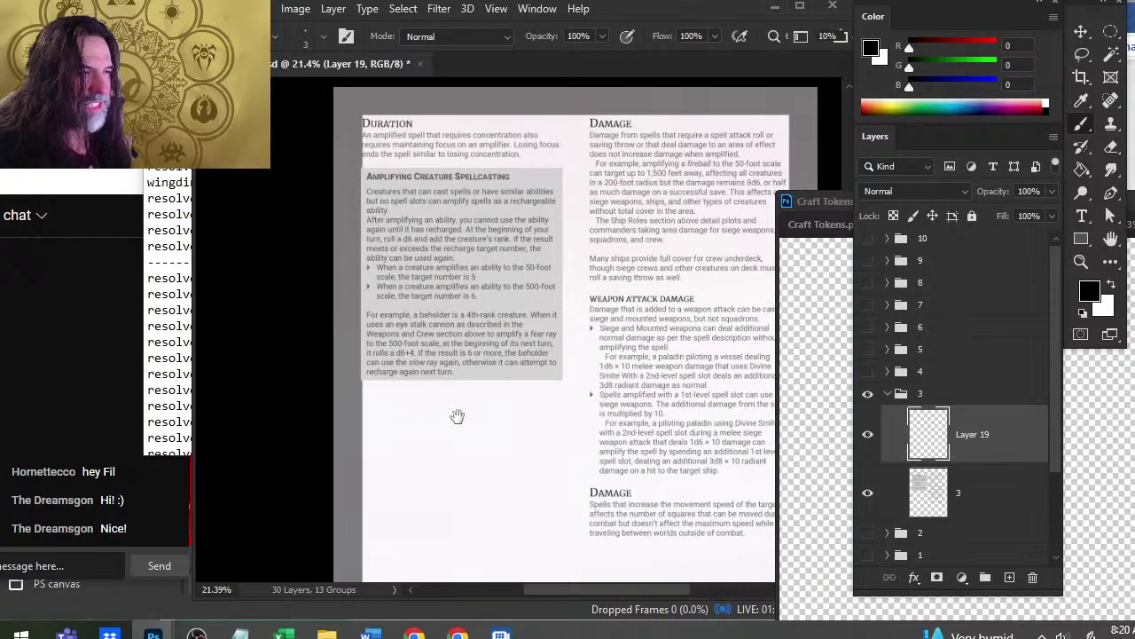
pyautogui.press('z')
pyautogui.doubleClick(453, 185)
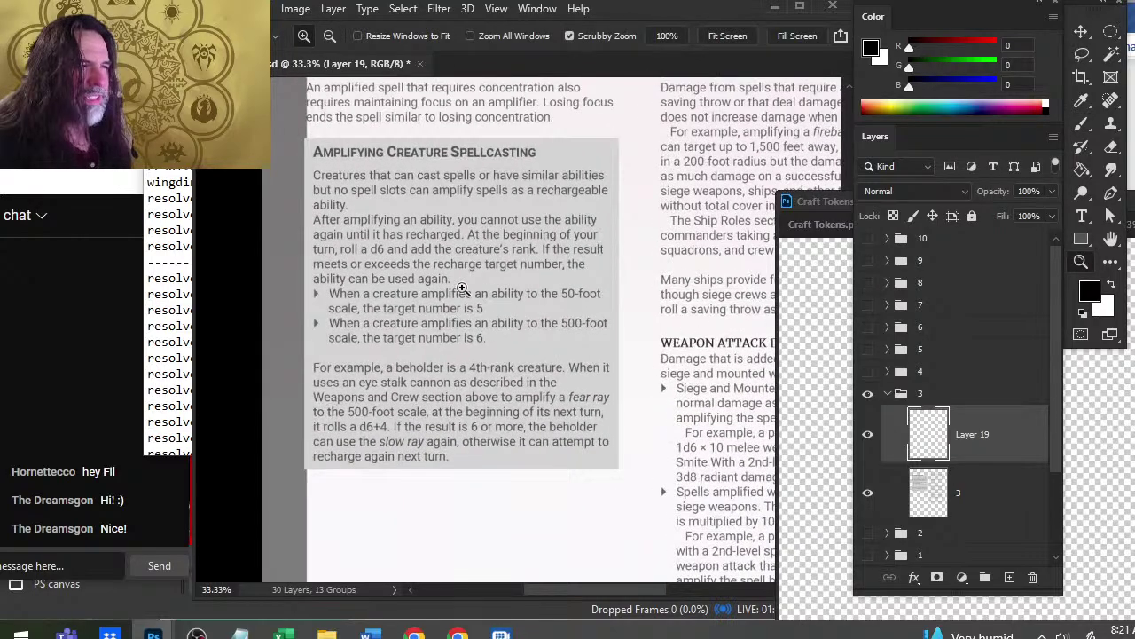
pyautogui.moveTo(631, 269); pyautogui.dragTo(448, 465)
pyautogui.moveTo(601, 381); pyautogui.dragTo(530, 386)
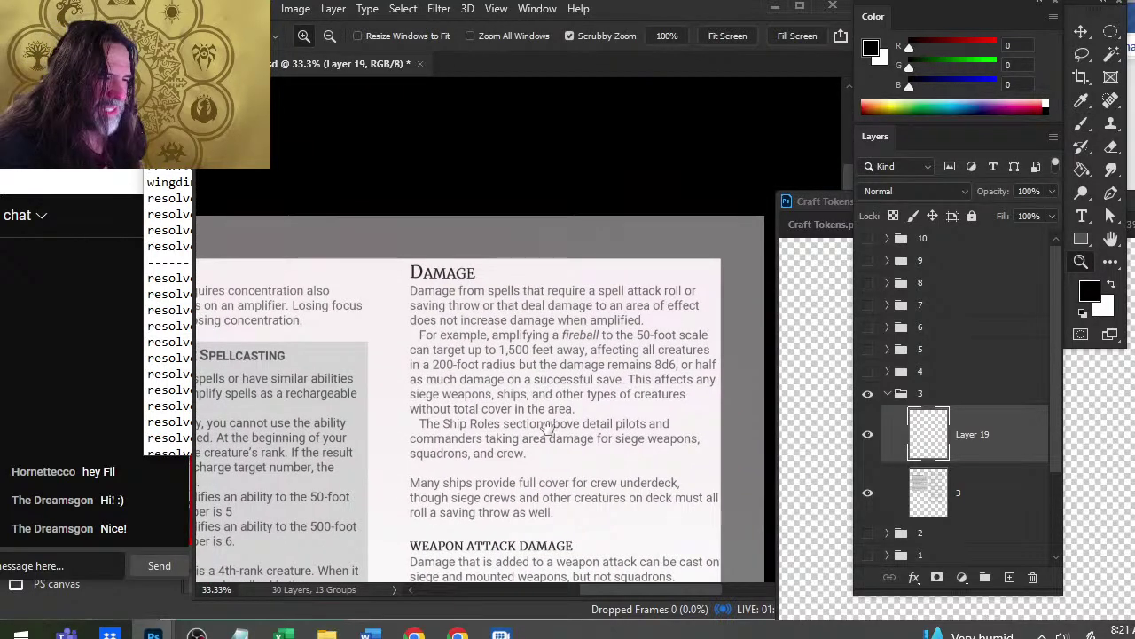
pyautogui.moveTo(545, 441); pyautogui.dragTo(560, 330)
pyautogui.moveTo(421, 443); pyautogui.dragTo(626, 227)
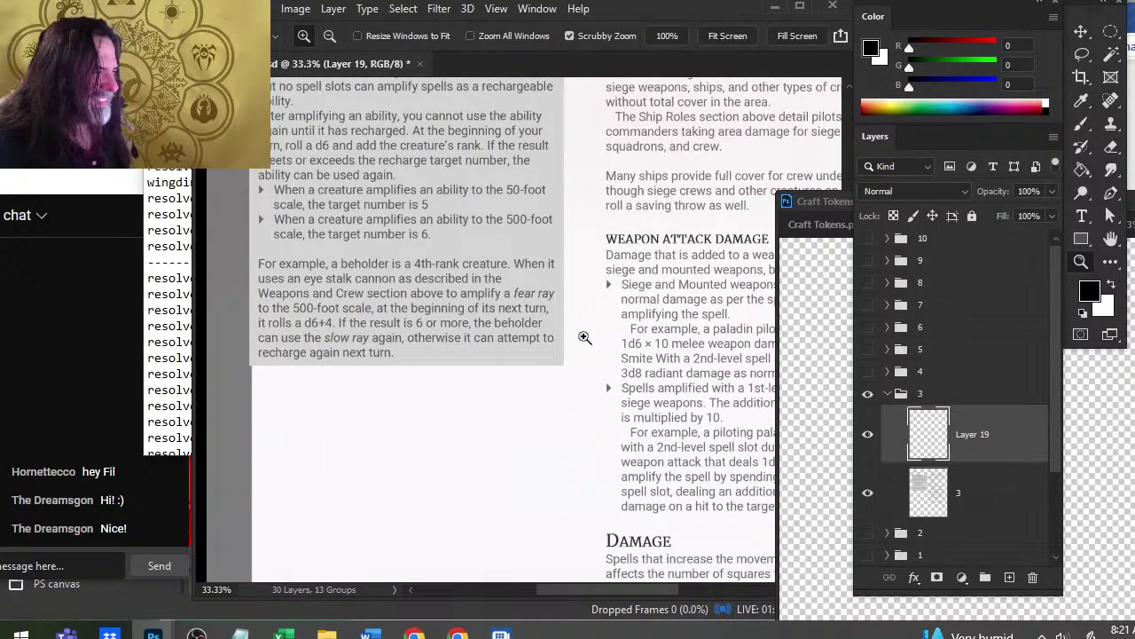
pyautogui.moveTo(585, 337); pyautogui.dragTo(512, 352)
pyautogui.moveTo(589, 393); pyautogui.dragTo(544, 270)
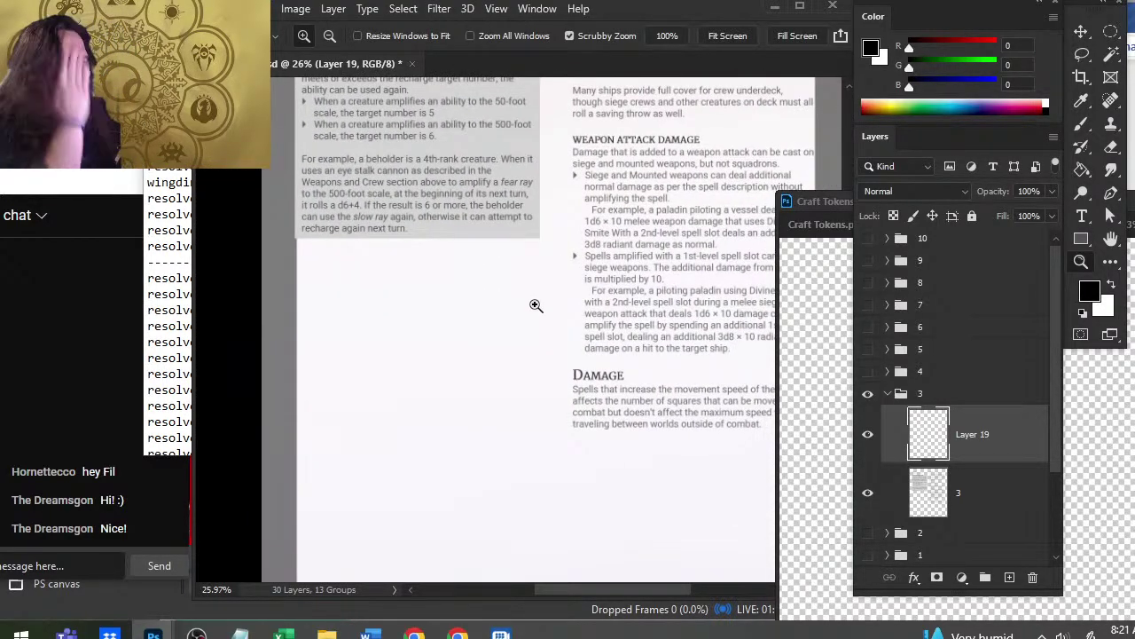
# - Sketch a beholder freehand below the sidebar, with a round body, large central eye, mouth and several eye stalks around its upper edge
pyautogui.press('b')
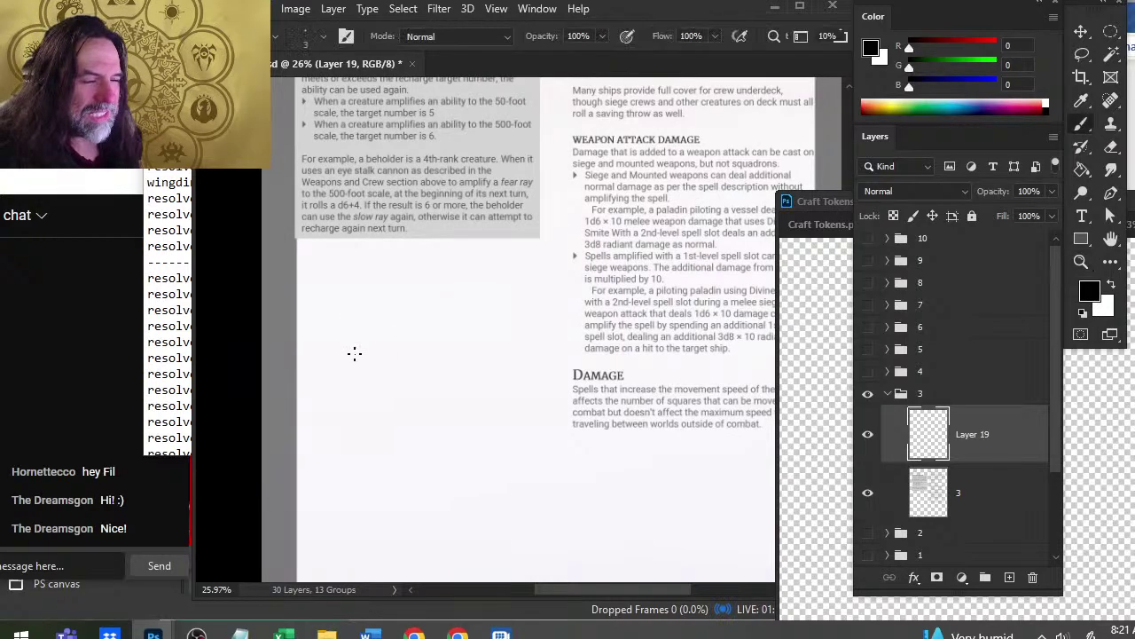
pyautogui.moveTo(355, 353)
pyautogui.mouseDown()
pyautogui.moveTo(380, 346)
pyautogui.moveTo(354, 332)
pyautogui.moveTo(365, 323)
pyautogui.moveTo(372, 377)
pyautogui.moveTo(358, 325)
pyautogui.mouseUp()
pyautogui.moveTo(410, 286)
pyautogui.mouseDown()
pyautogui.moveTo(387, 395)
pyautogui.moveTo(372, 312)
pyautogui.mouseUp()
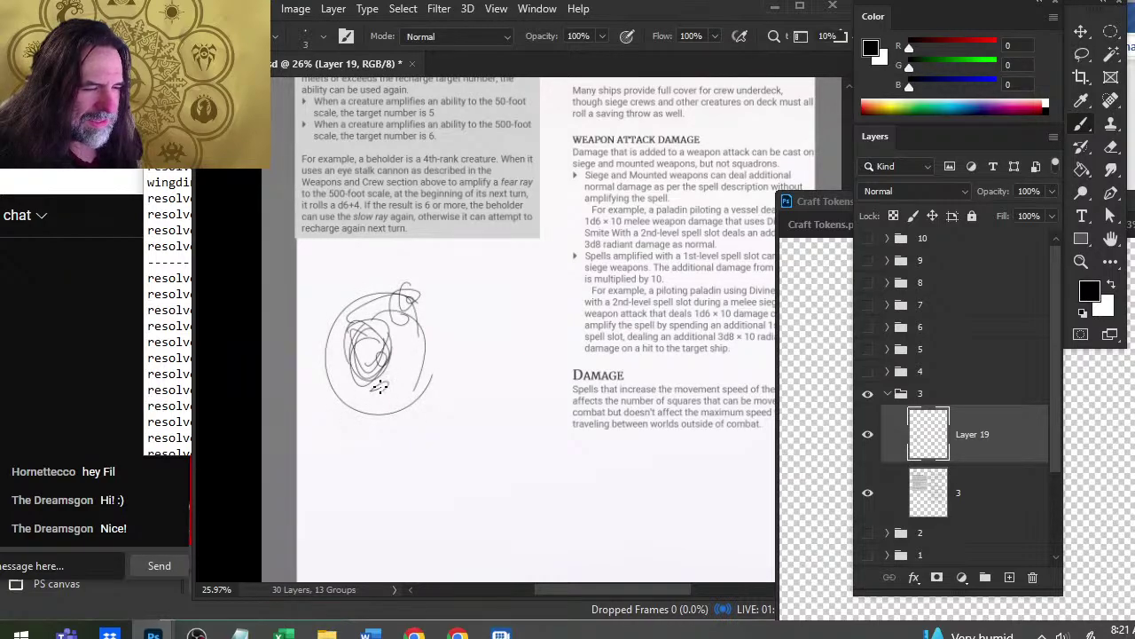
pyautogui.moveTo(379, 388)
pyautogui.mouseDown()
pyautogui.moveTo(390, 395)
pyautogui.moveTo(373, 341)
pyautogui.mouseUp()
pyautogui.moveTo(418, 298)
pyautogui.mouseDown()
pyautogui.moveTo(406, 303)
pyautogui.moveTo(440, 287)
pyautogui.mouseUp()
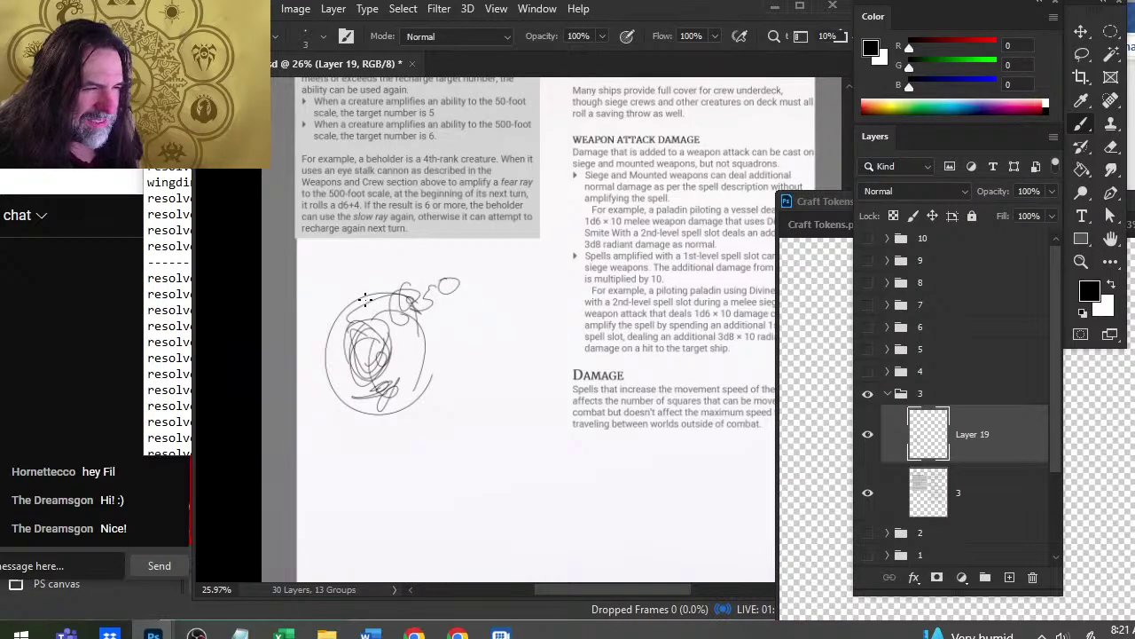
pyautogui.moveTo(365, 300); pyautogui.dragTo(371, 262)
pyautogui.moveTo(337, 301); pyautogui.dragTo(325, 288)
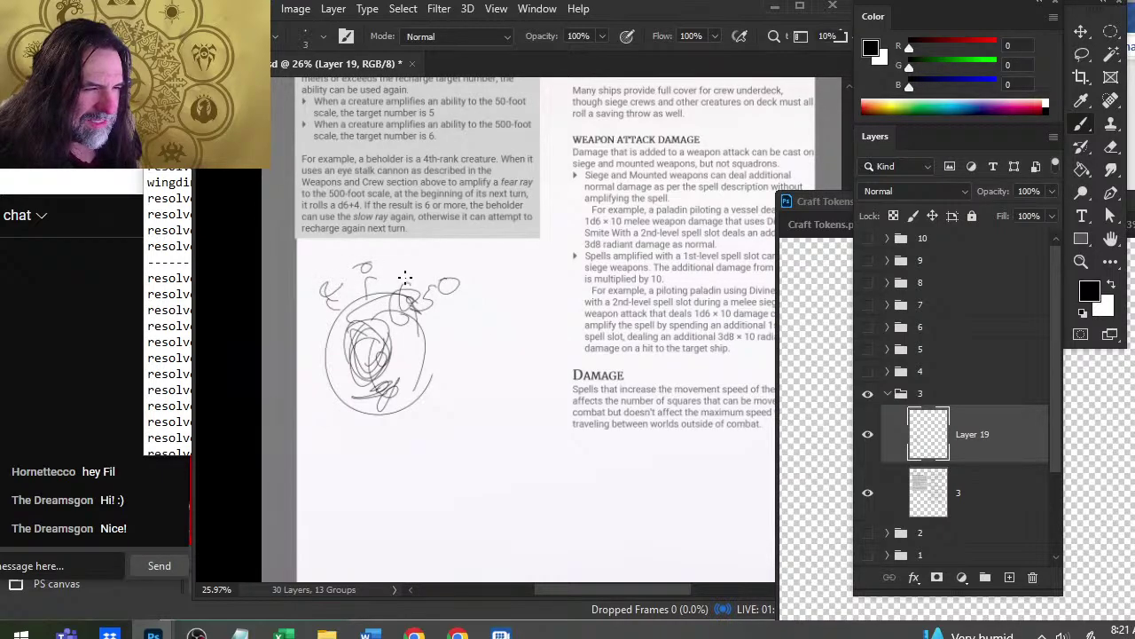
pyautogui.moveTo(397, 264); pyautogui.dragTo(387, 296)
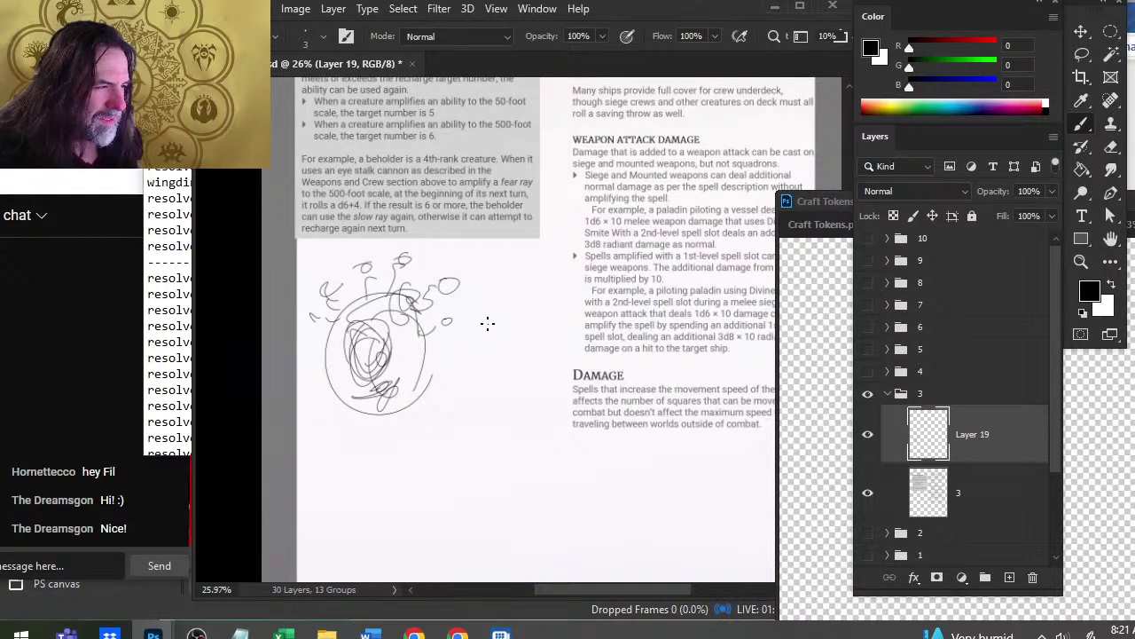
# - Sketch a small round form with lines extending from its right side, beside the beholder's right-hand eye stalks
pyautogui.moveTo(489, 288)
pyautogui.mouseDown()
pyautogui.moveTo(483, 271)
pyautogui.moveTo(495, 288)
pyautogui.moveTo(490, 279)
pyautogui.moveTo(508, 282)
pyautogui.moveTo(474, 308)
pyautogui.moveTo(539, 292)
pyautogui.moveTo(566, 298)
pyautogui.mouseUp()
pyautogui.press('e')
pyautogui.press('b')
pyautogui.press('e')
pyautogui.press('b')
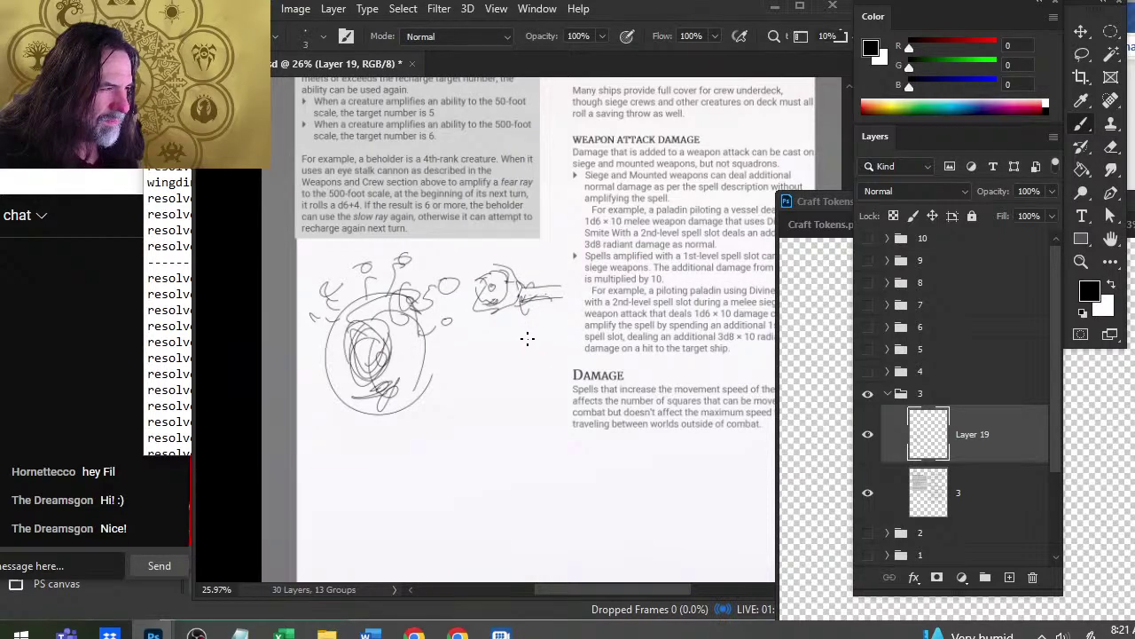
pyautogui.scroll(-3, 466, 390)
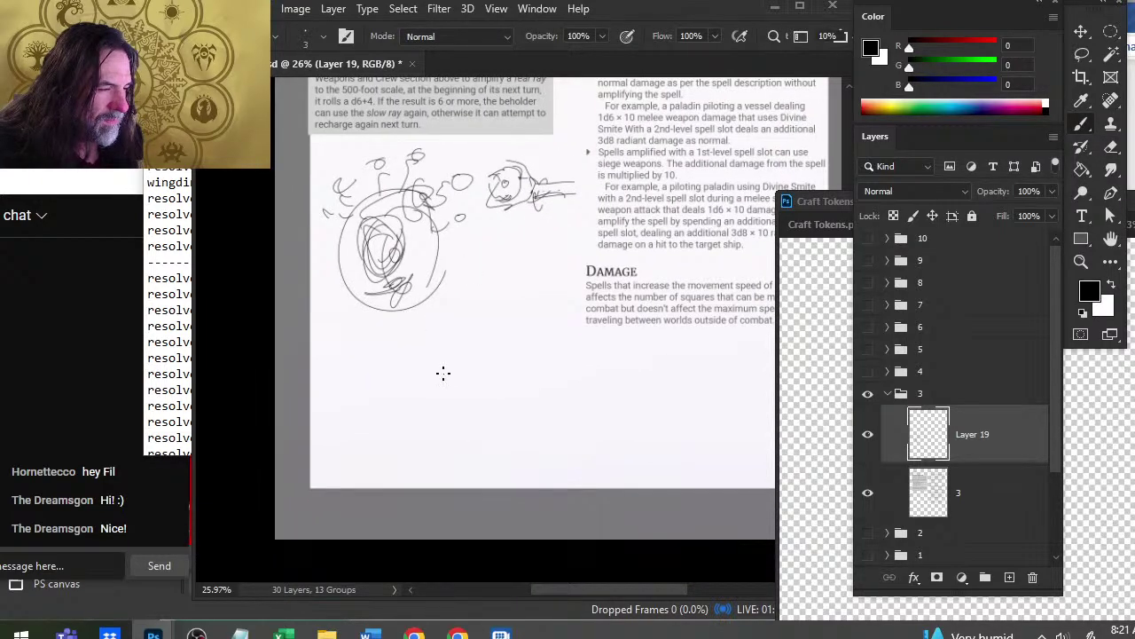
# - Sketch a smaller beholder with eye stalks below the large one, a wavy ray extending from its right stalk, and nudge the whole drawing slightly
pyautogui.moveTo(429, 376)
pyautogui.mouseDown()
pyautogui.moveTo(454, 397)
pyautogui.moveTo(424, 406)
pyautogui.moveTo(441, 376)
pyautogui.moveTo(435, 397)
pyautogui.mouseUp()
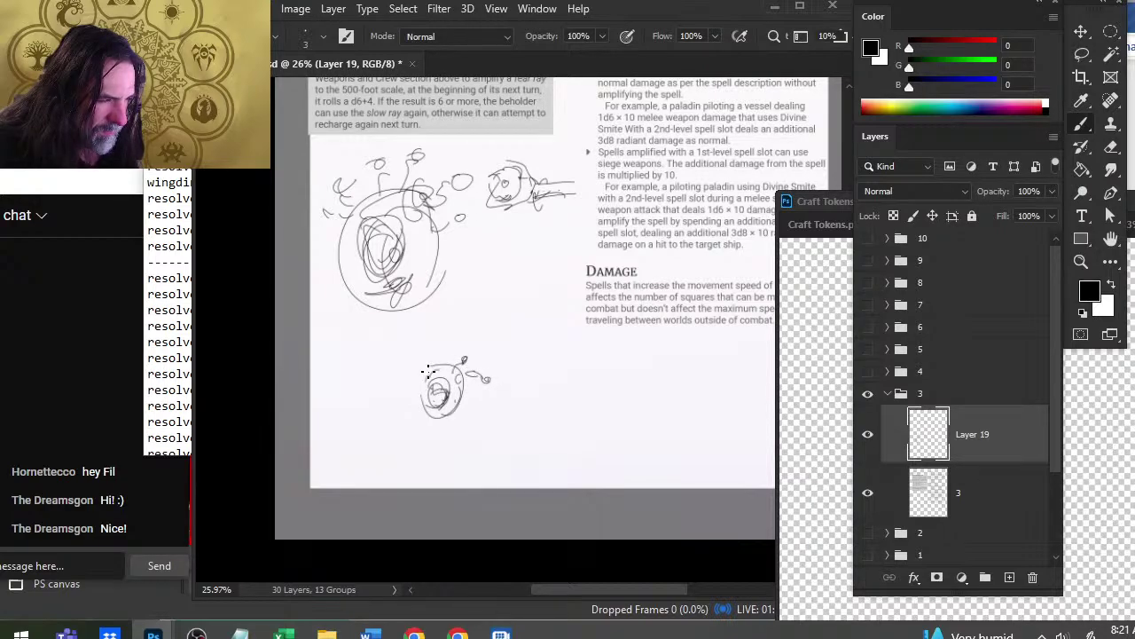
pyautogui.moveTo(423, 360); pyautogui.dragTo(426, 364)
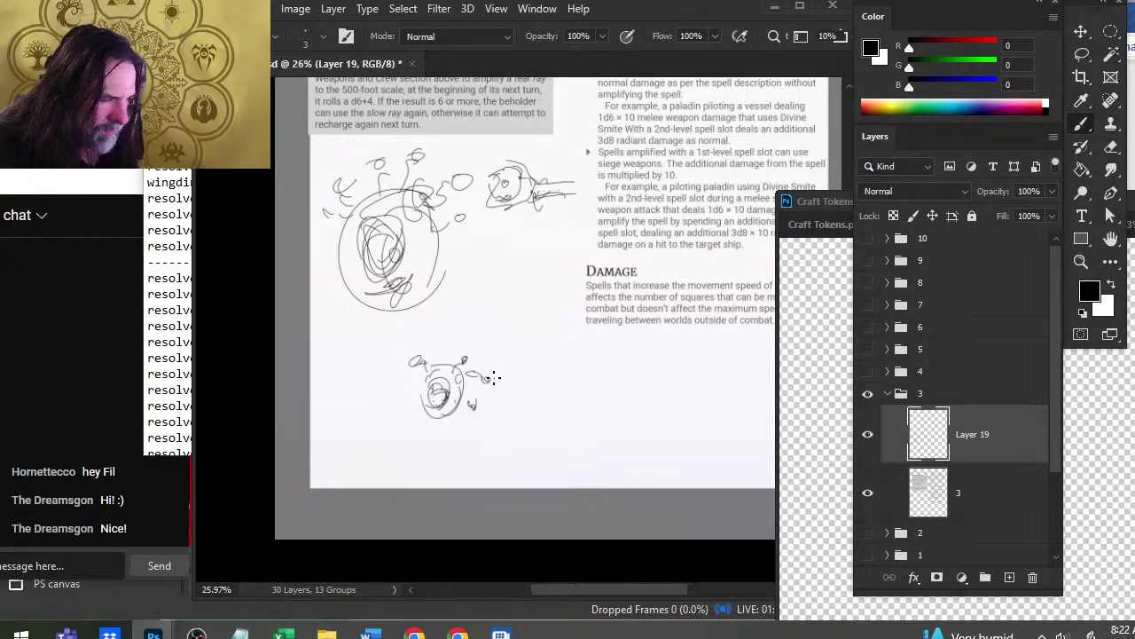
pyautogui.moveTo(493, 378); pyautogui.dragTo(570, 376)
pyautogui.press('e')
pyautogui.press('b')
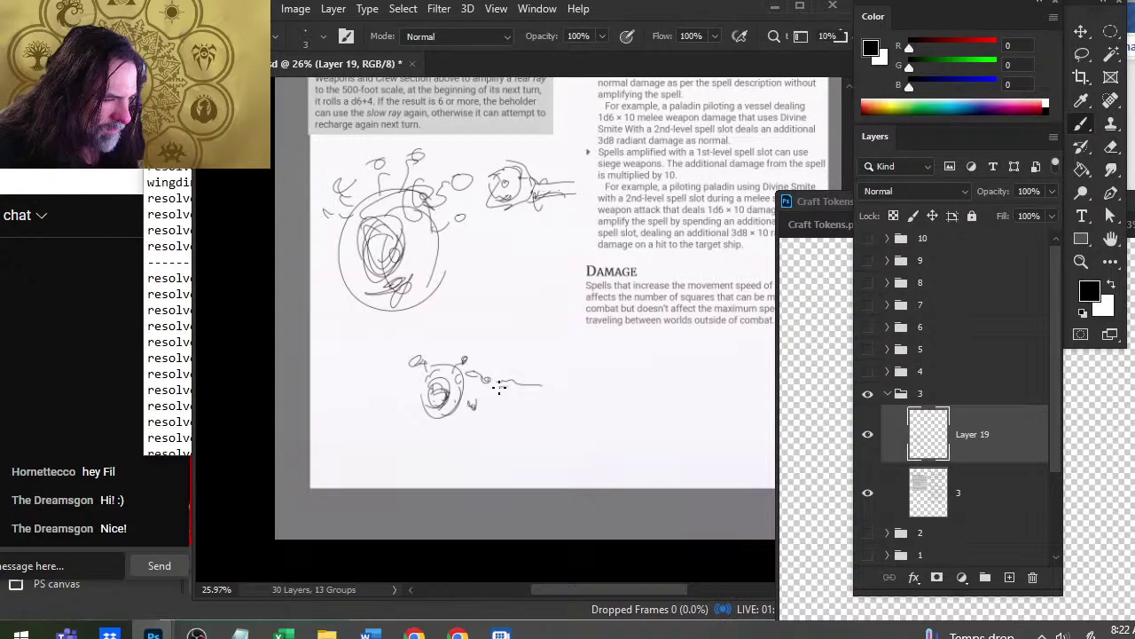
pyautogui.press('v')
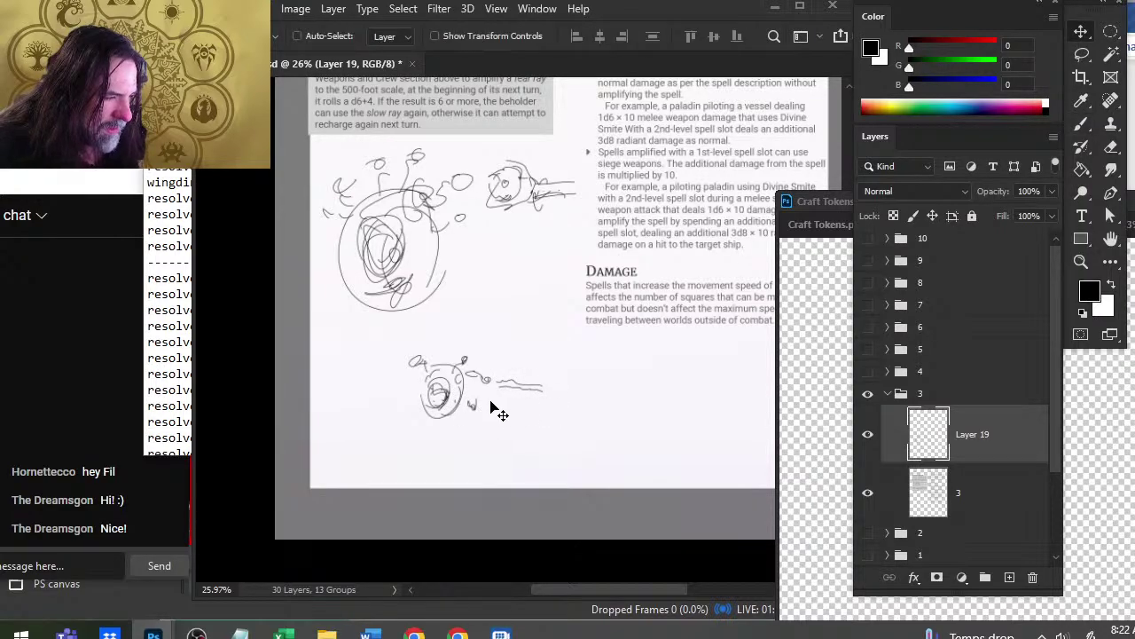
pyautogui.moveTo(494, 406); pyautogui.dragTo(500, 410)
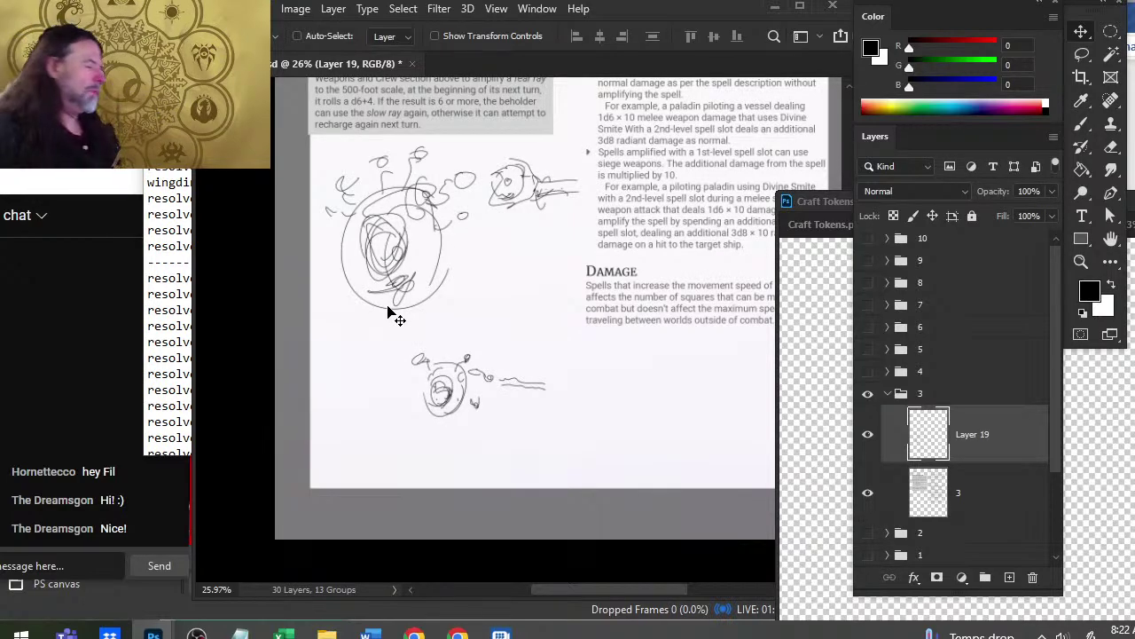
# - Hide the beholder sketches on Layer 19 and add a new blank layer above it
pyautogui.click(868, 434)
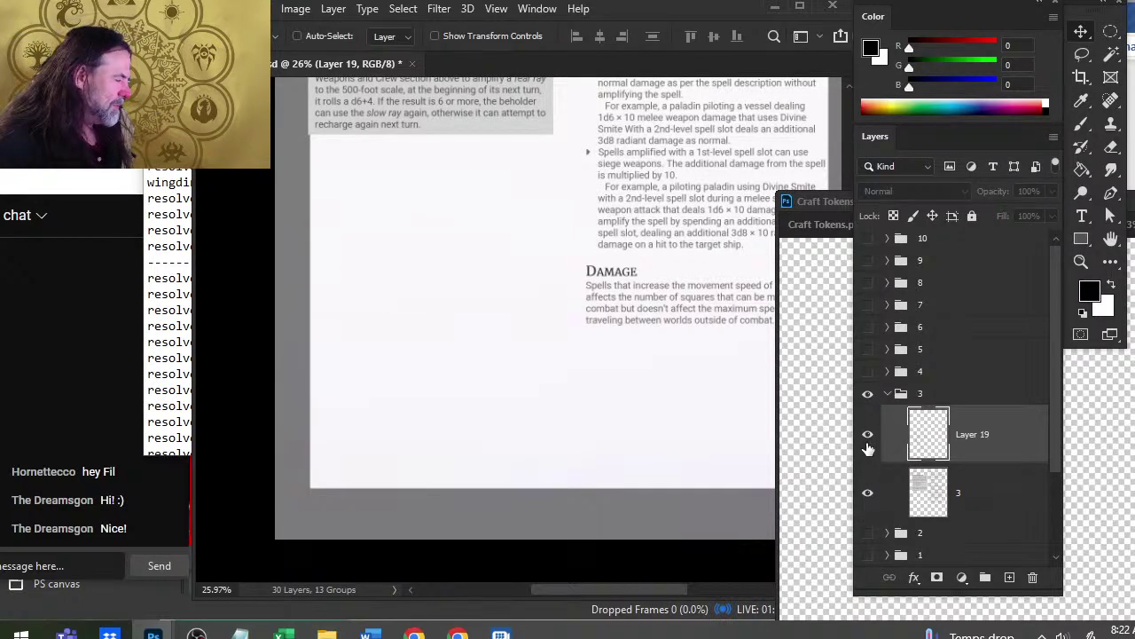
pyautogui.click(867, 436)
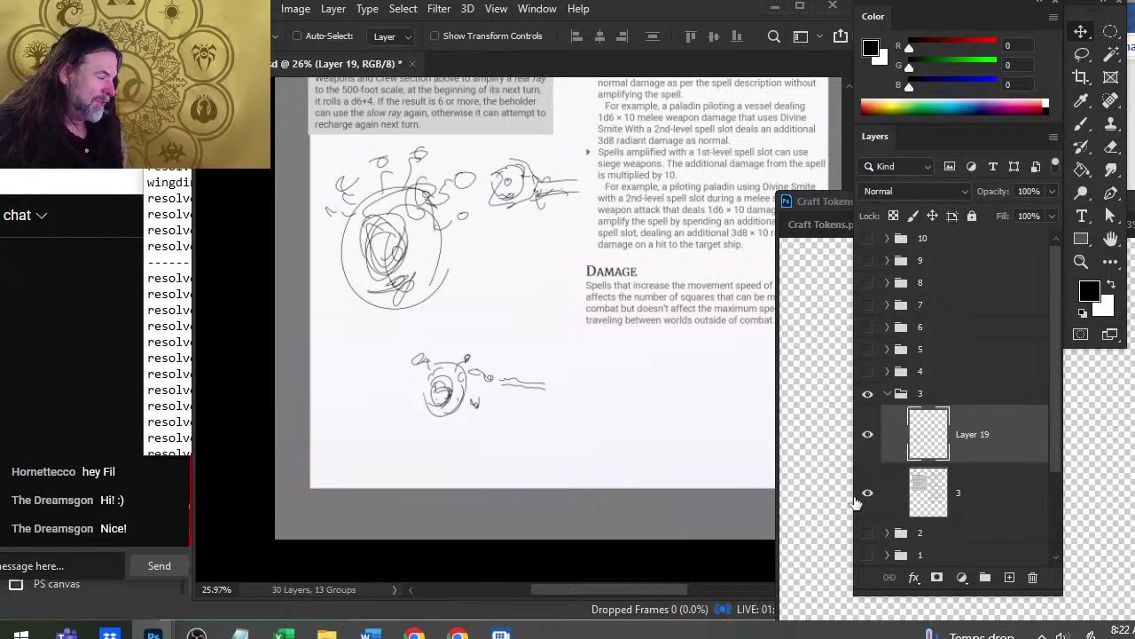
pyautogui.click(869, 446)
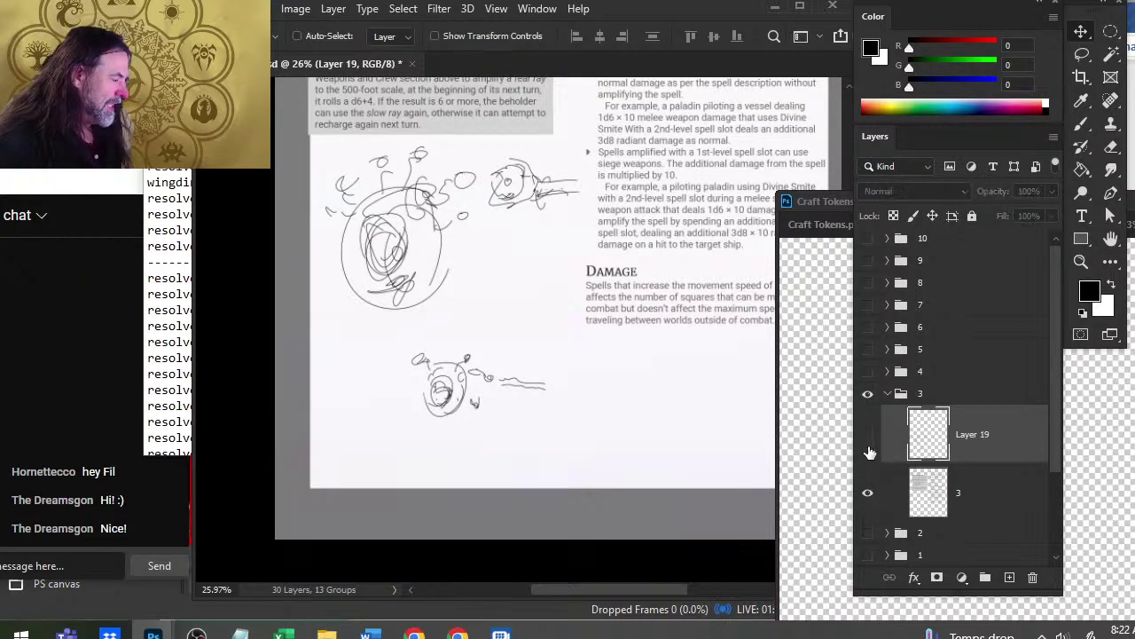
pyautogui.click(1010, 579)
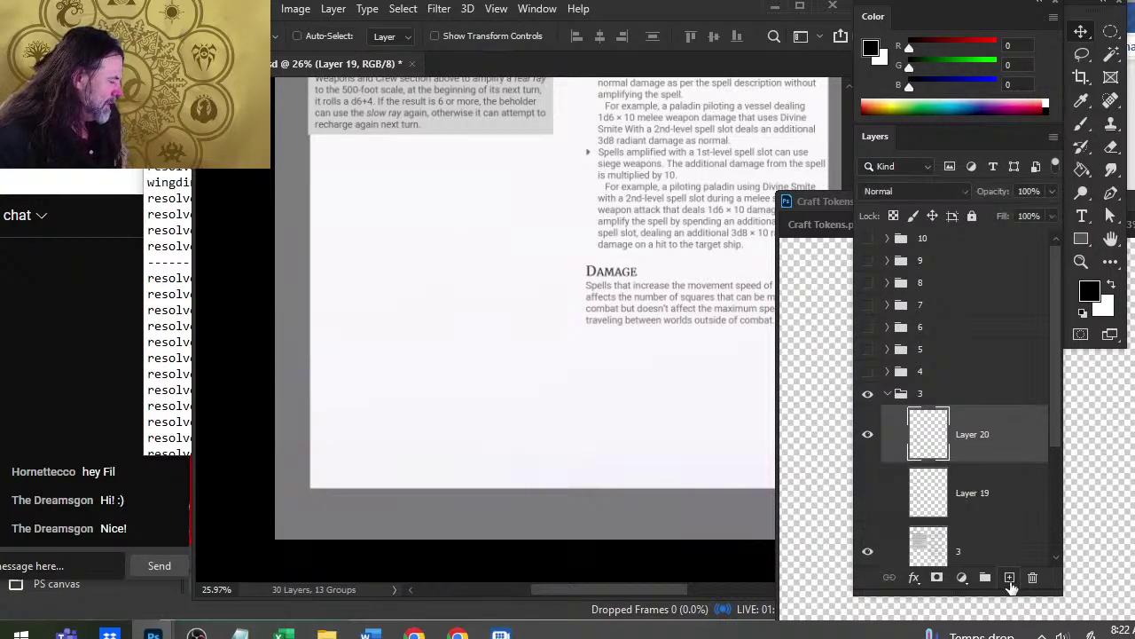
# - Sketch a small beholder below the sidebar, its large eye facing left and its eye stalks trailing to the right, cleaning up stray lines
pyautogui.press('b')
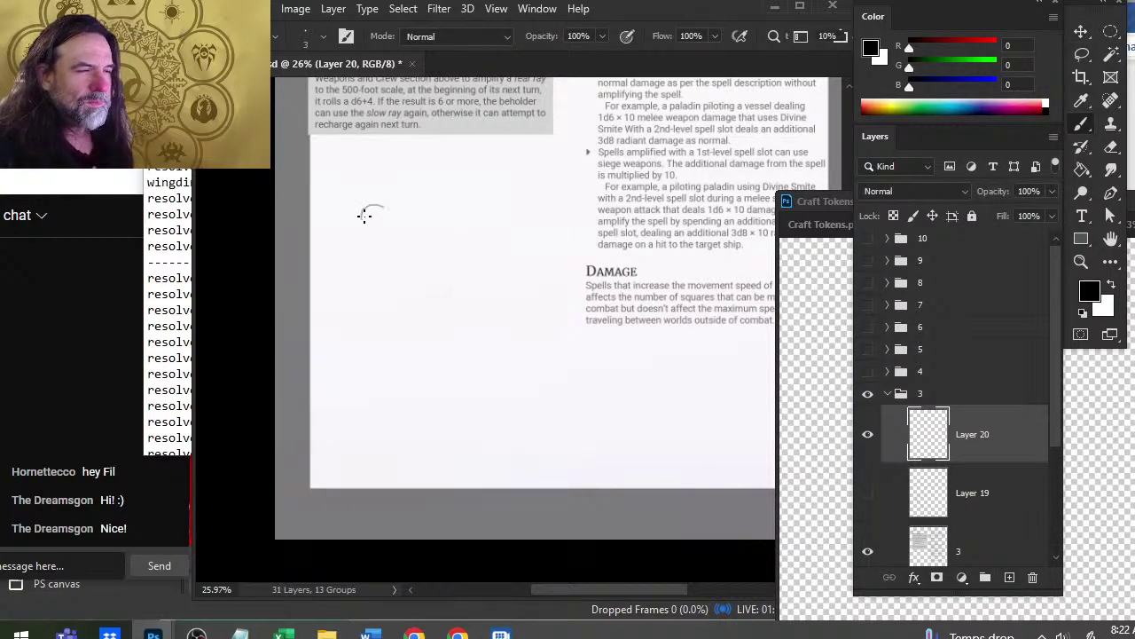
pyautogui.moveTo(364, 216)
pyautogui.mouseDown()
pyautogui.moveTo(381, 223)
pyautogui.moveTo(388, 206)
pyautogui.moveTo(408, 222)
pyautogui.moveTo(395, 199)
pyautogui.moveTo(422, 241)
pyautogui.mouseUp()
pyautogui.press('e')
pyautogui.press('b')
pyautogui.moveTo(404, 200)
pyautogui.mouseDown()
pyautogui.moveTo(390, 222)
pyautogui.moveTo(395, 197)
pyautogui.moveTo(419, 225)
pyautogui.mouseUp()
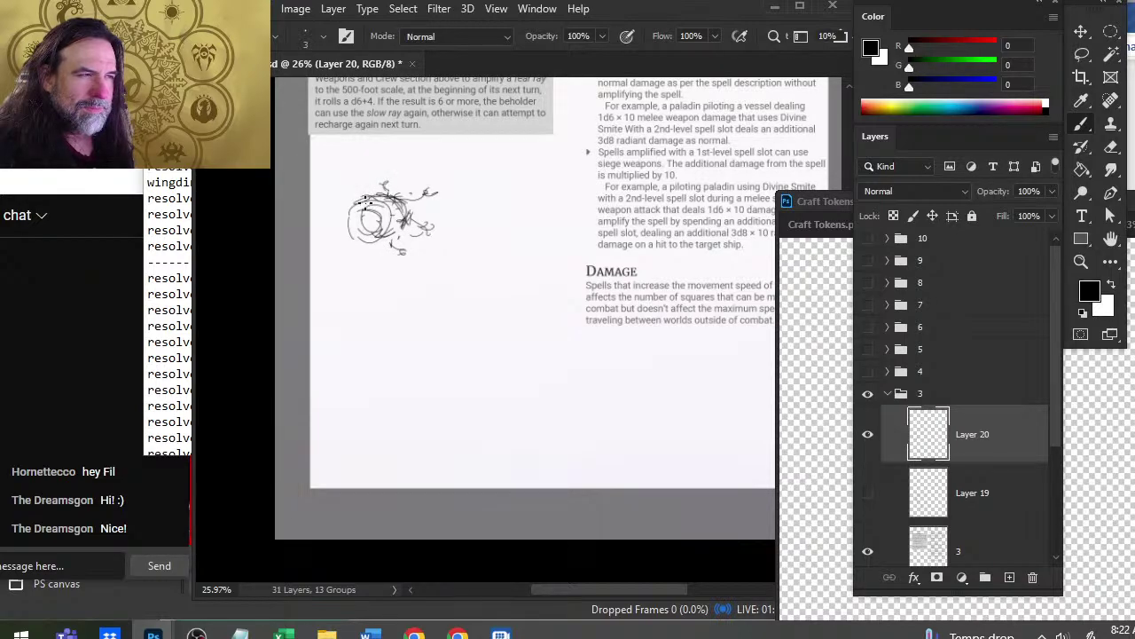
pyautogui.press('e')
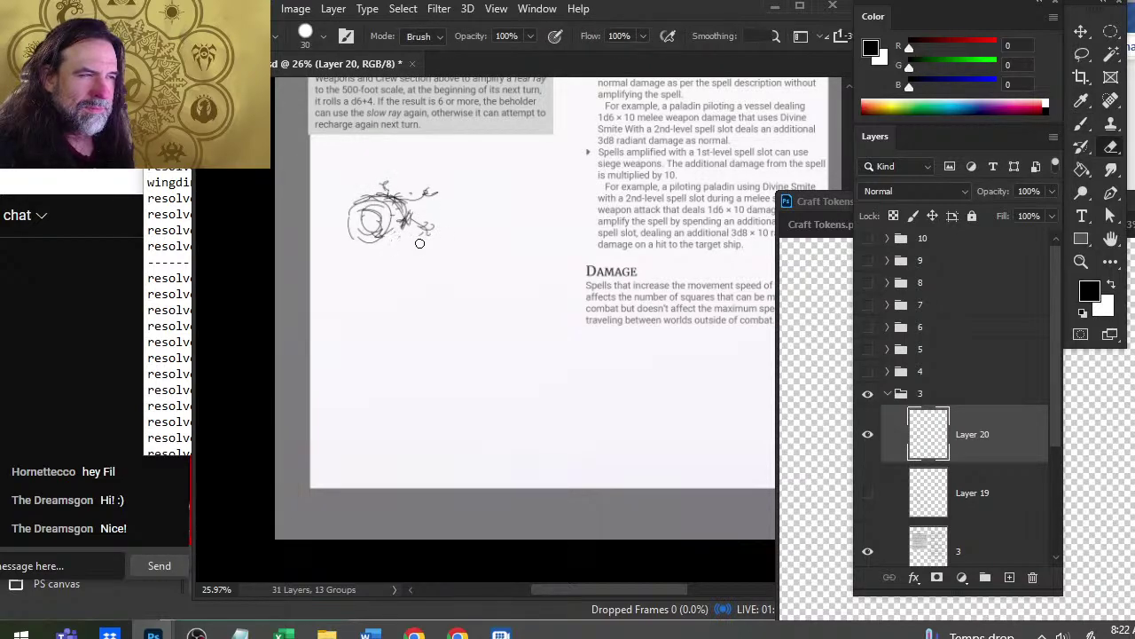
pyautogui.press('b')
pyautogui.moveTo(372, 234)
pyautogui.mouseDown()
pyautogui.moveTo(359, 226)
pyautogui.moveTo(401, 245)
pyautogui.mouseUp()
pyautogui.press('e')
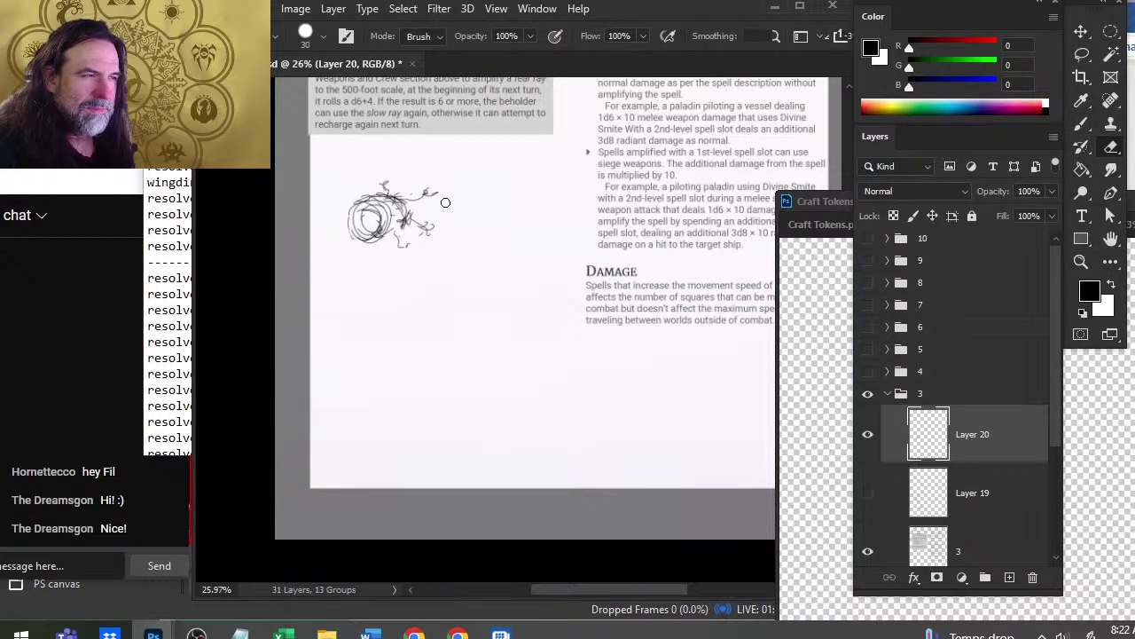
pyautogui.press('b')
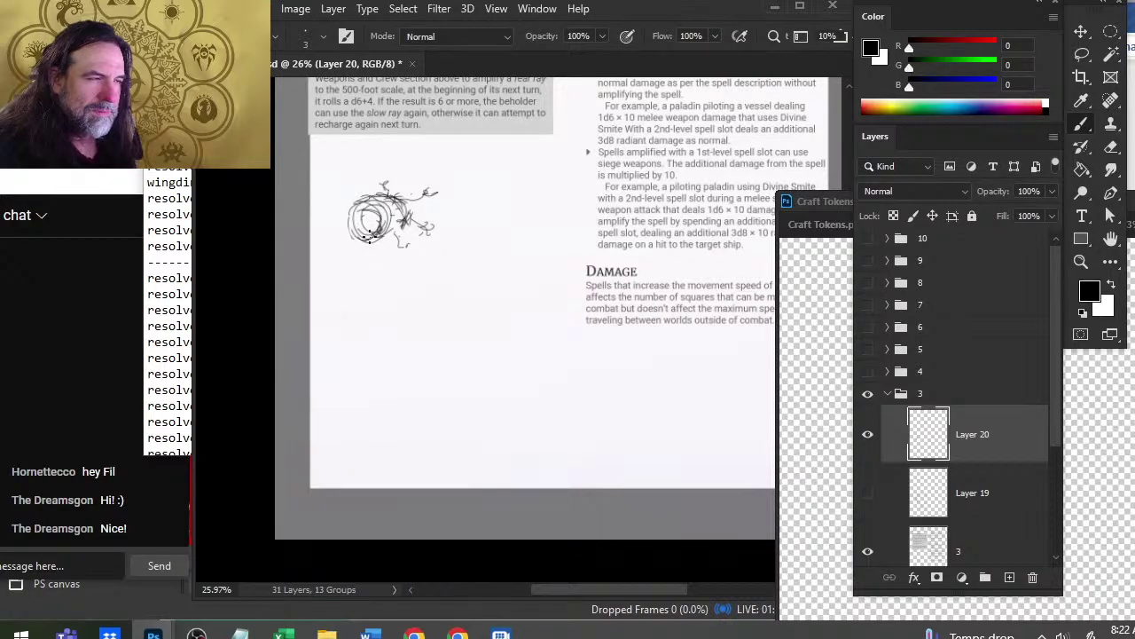
pyautogui.press('e')
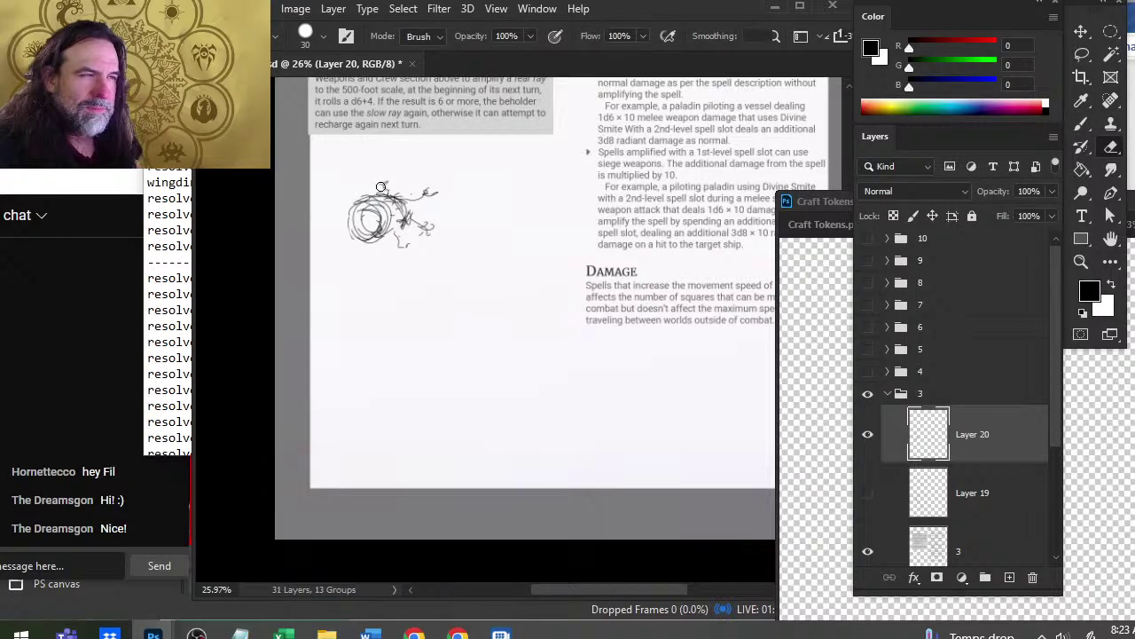
pyautogui.press('b')
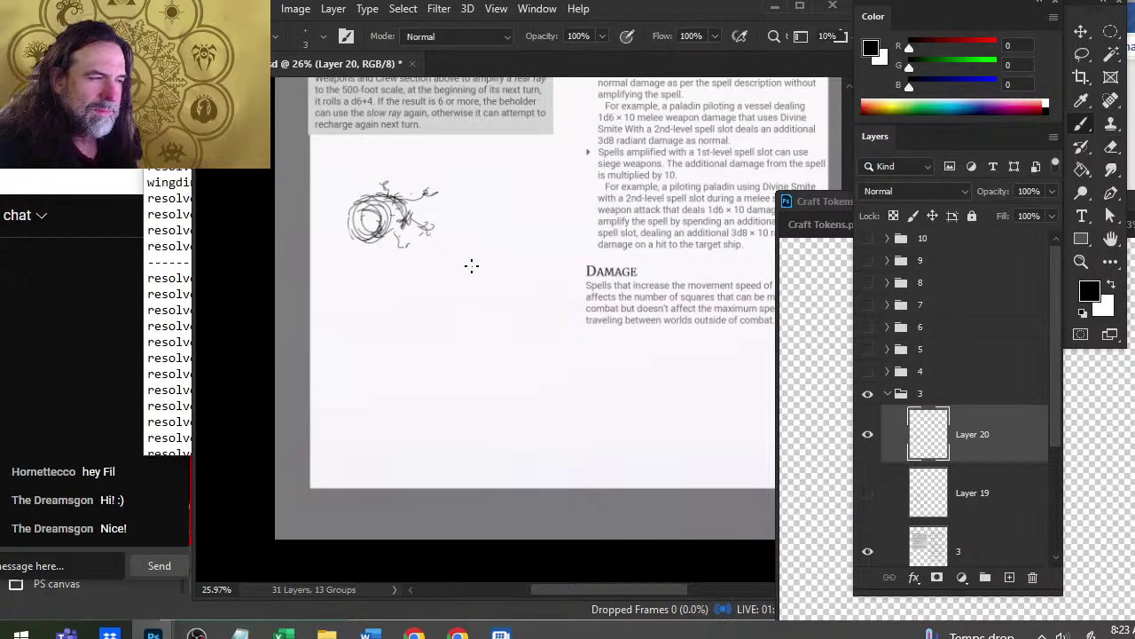
# - Sketch an insect-like form below and right of the small beholder, with a segmented body, legs and long wings
pyautogui.moveTo(469, 265)
pyautogui.mouseDown()
pyautogui.moveTo(432, 284)
pyautogui.moveTo(491, 249)
pyautogui.moveTo(472, 260)
pyautogui.moveTo(512, 256)
pyautogui.moveTo(488, 268)
pyautogui.mouseUp()
pyautogui.press('e')
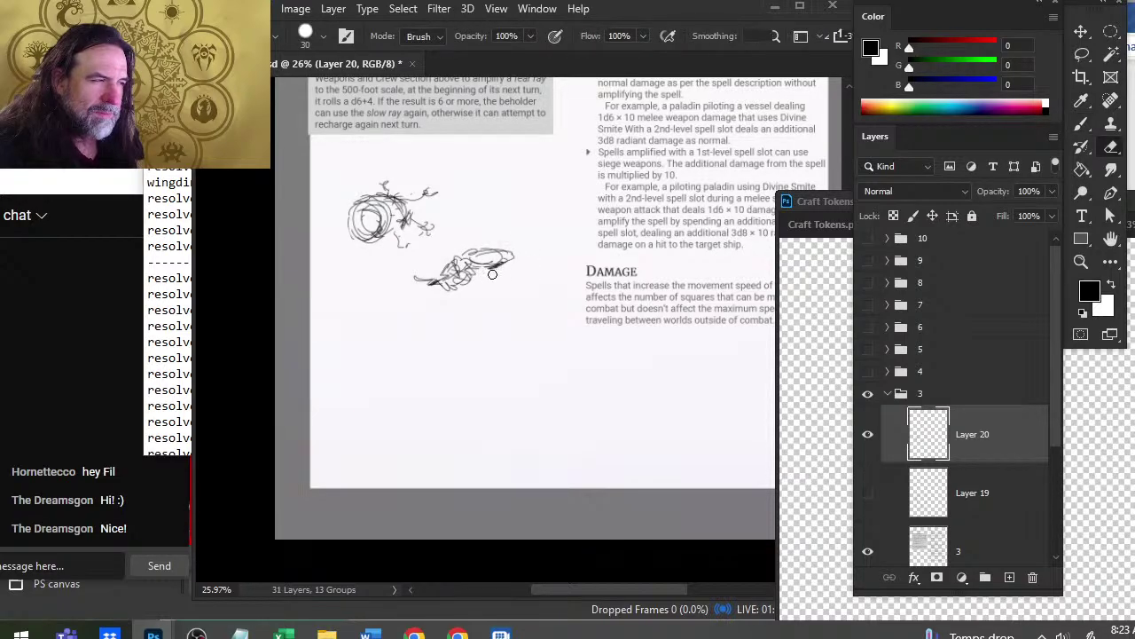
pyautogui.press('b')
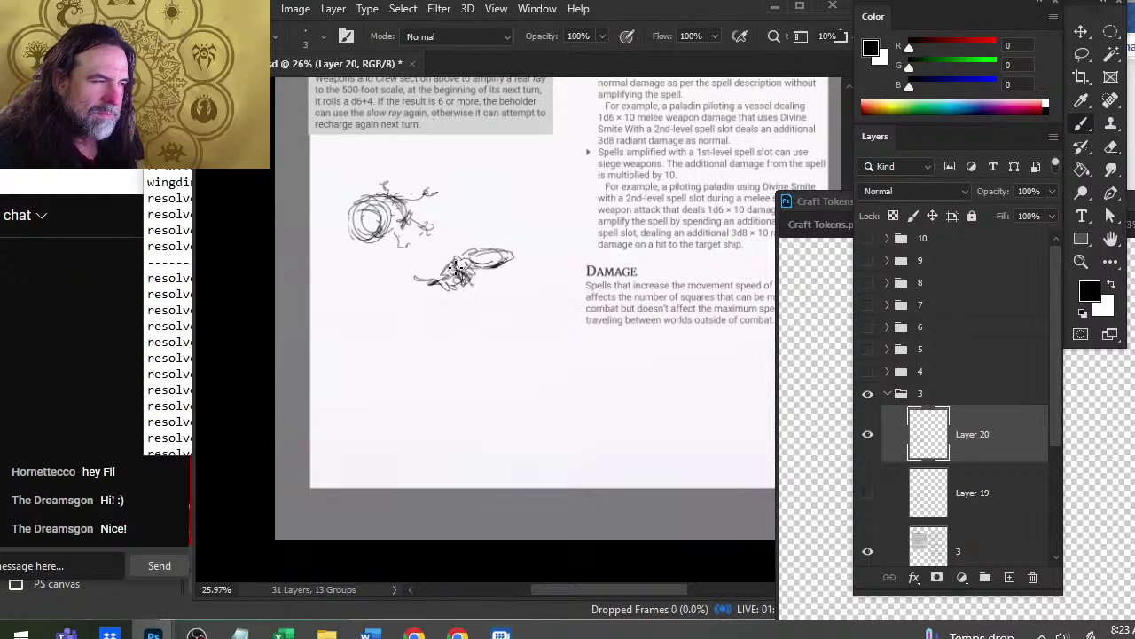
pyautogui.moveTo(458, 273); pyautogui.dragTo(462, 300)
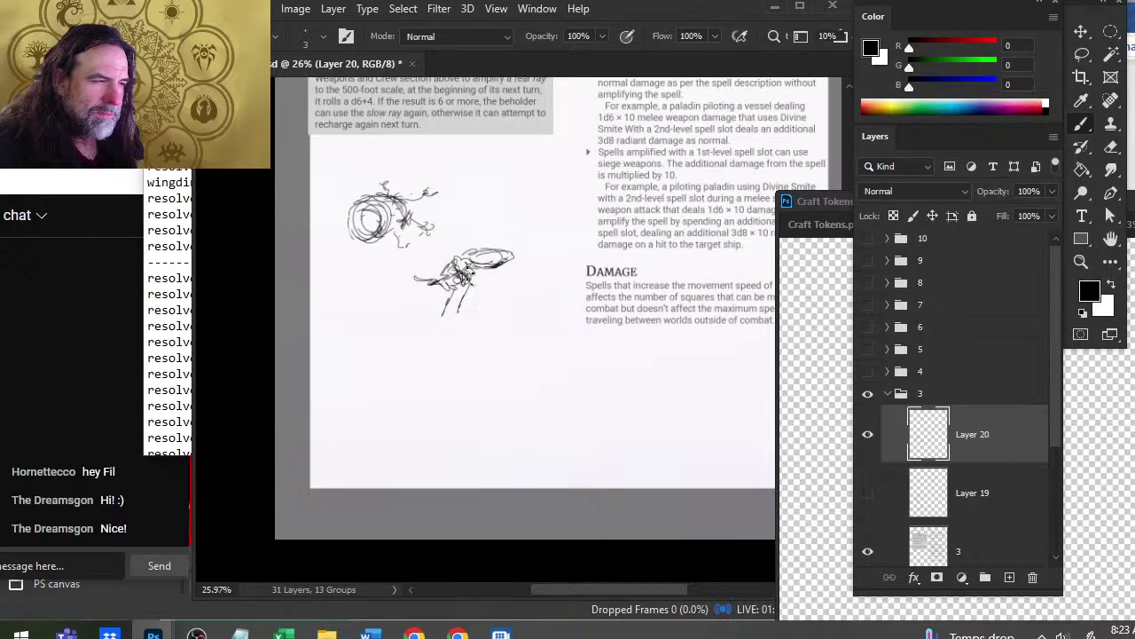
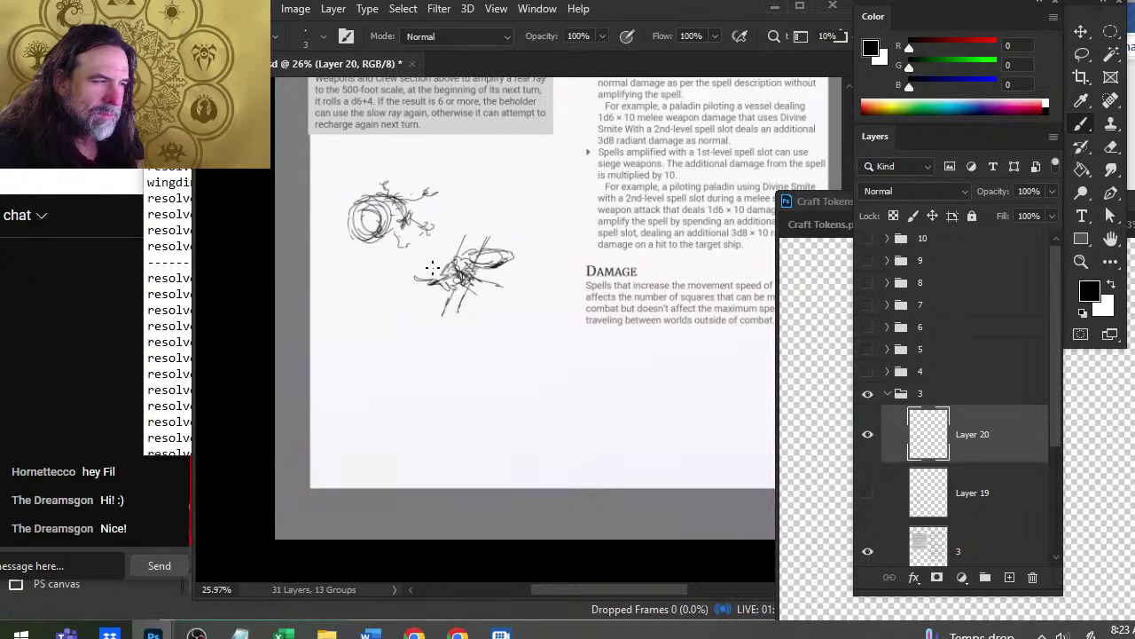
pyautogui.moveTo(463, 257)
pyautogui.mouseDown()
pyautogui.moveTo(525, 221)
pyautogui.moveTo(506, 249)
pyautogui.moveTo(534, 228)
pyautogui.moveTo(533, 215)
pyautogui.mouseUp()
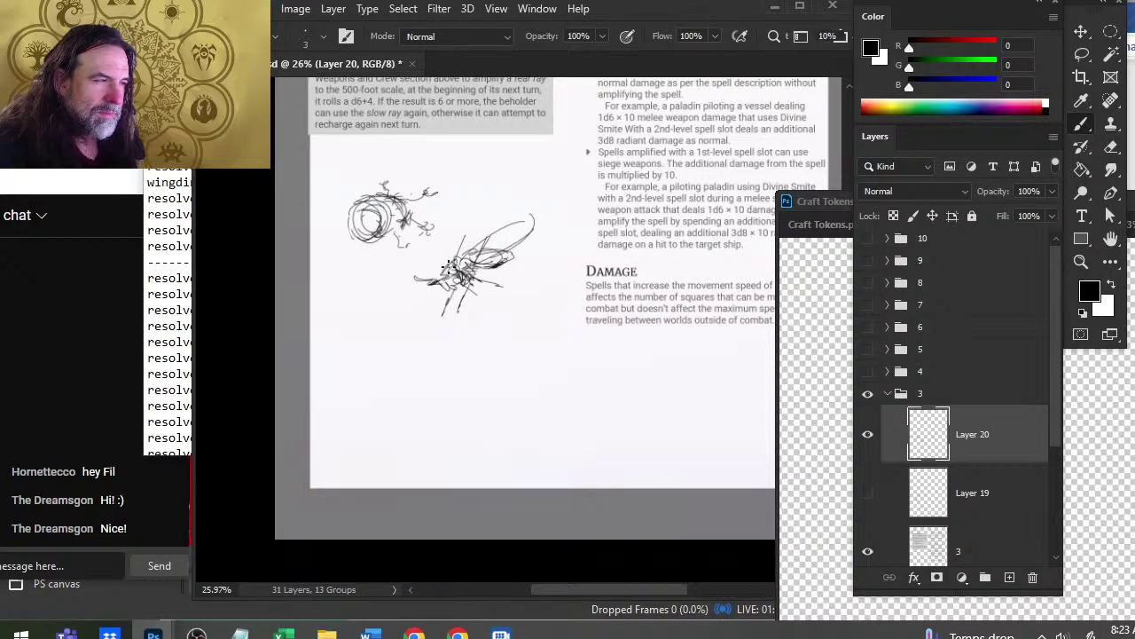
pyautogui.moveTo(453, 262)
pyautogui.mouseDown()
pyautogui.moveTo(413, 244)
pyautogui.moveTo(440, 263)
pyautogui.moveTo(448, 258)
pyautogui.moveTo(417, 239)
pyautogui.moveTo(558, 286)
pyautogui.moveTo(476, 221)
pyautogui.moveTo(457, 248)
pyautogui.mouseUp()
# - Lasso the insect sketch, move it lower on the page, enlarge it to about 144%, and deselect it
pyautogui.press('l')
pyautogui.moveTo(478, 287); pyautogui.dragTo(475, 378)
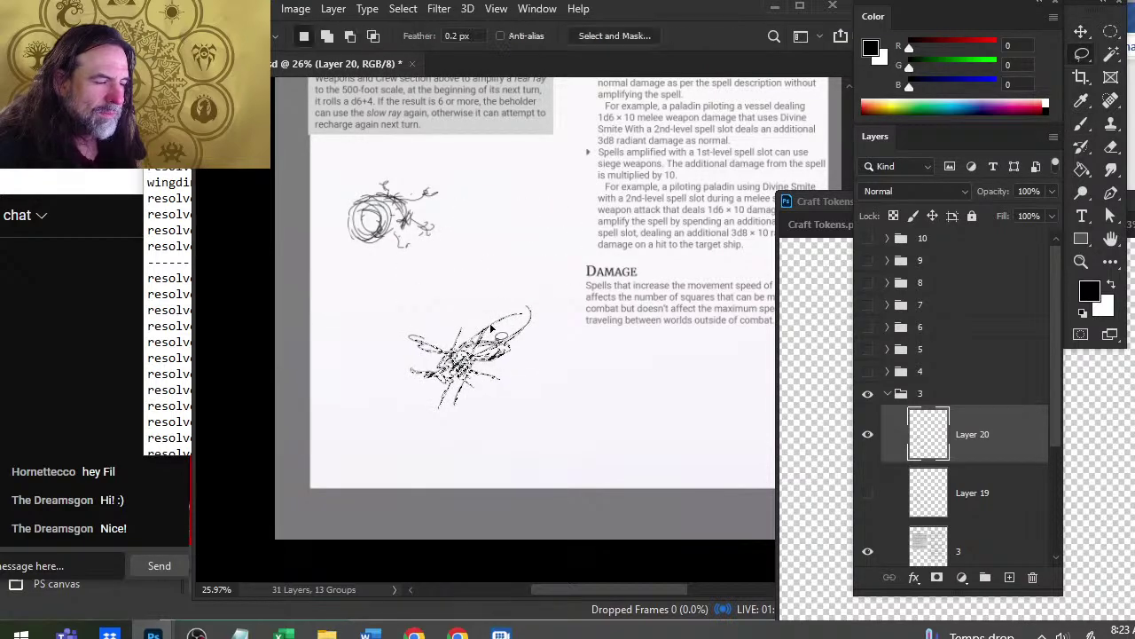
pyautogui.rightClick(477, 291)
pyautogui.click(533, 465)
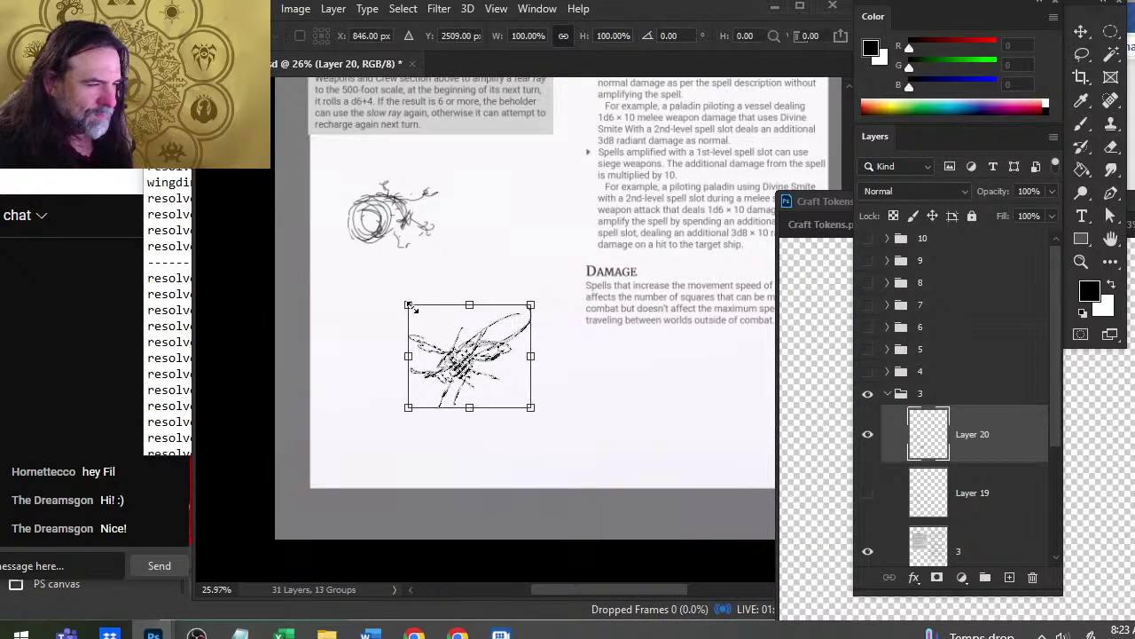
pyautogui.moveTo(409, 307)
pyautogui.mouseDown()
pyautogui.moveTo(375, 299)
pyautogui.moveTo(336, 267)
pyautogui.moveTo(439, 324)
pyautogui.moveTo(458, 350)
pyautogui.mouseUp()
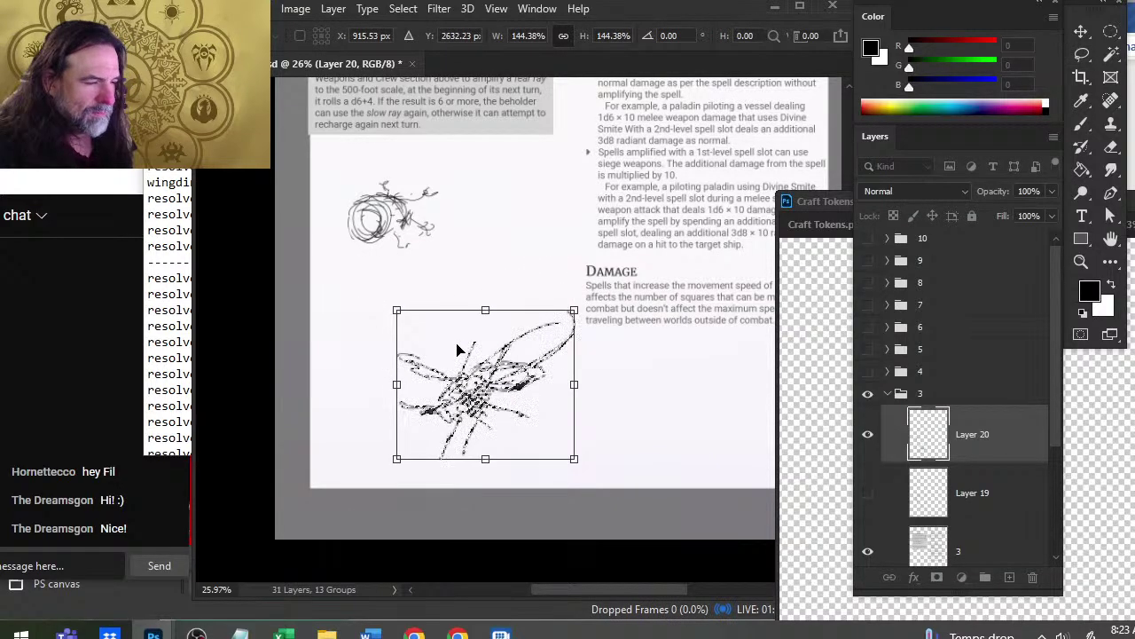
pyautogui.press('Return')
pyautogui.moveTo(514, 419); pyautogui.dragTo(491, 407)
pyautogui.hotkey('ctrl', 'd')
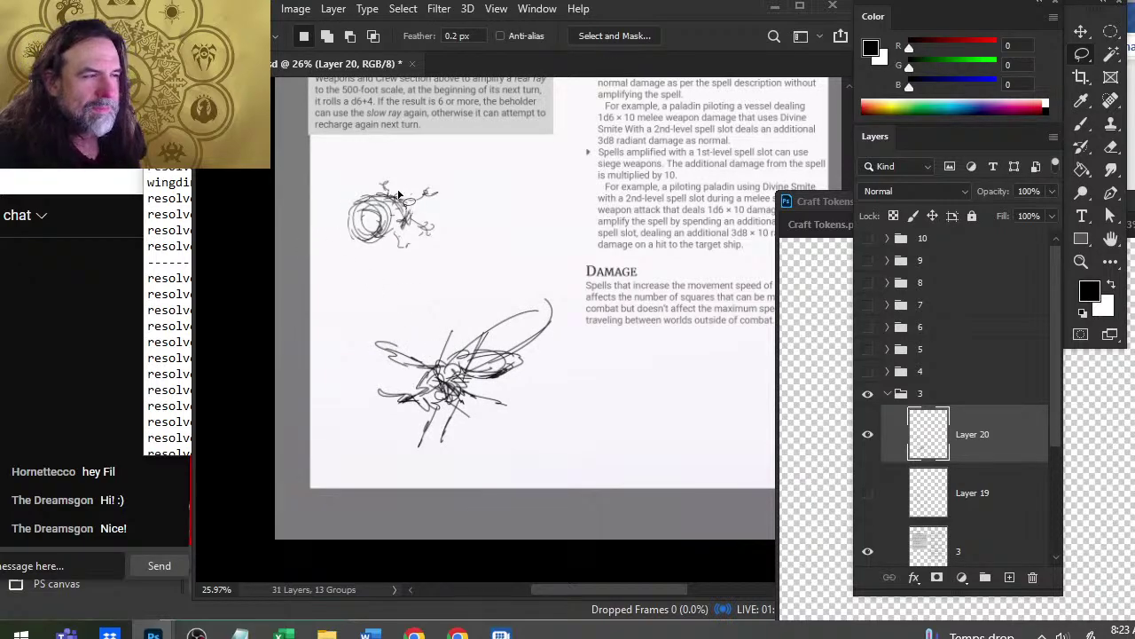
# - Lasso the small beholder sketch, move it right so it sits above the insect, and deselect it
pyautogui.moveTo(362, 277)
pyautogui.mouseDown()
pyautogui.moveTo(399, 164)
pyautogui.moveTo(364, 277)
pyautogui.mouseUp()
pyautogui.moveTo(399, 216); pyautogui.dragTo(474, 235)
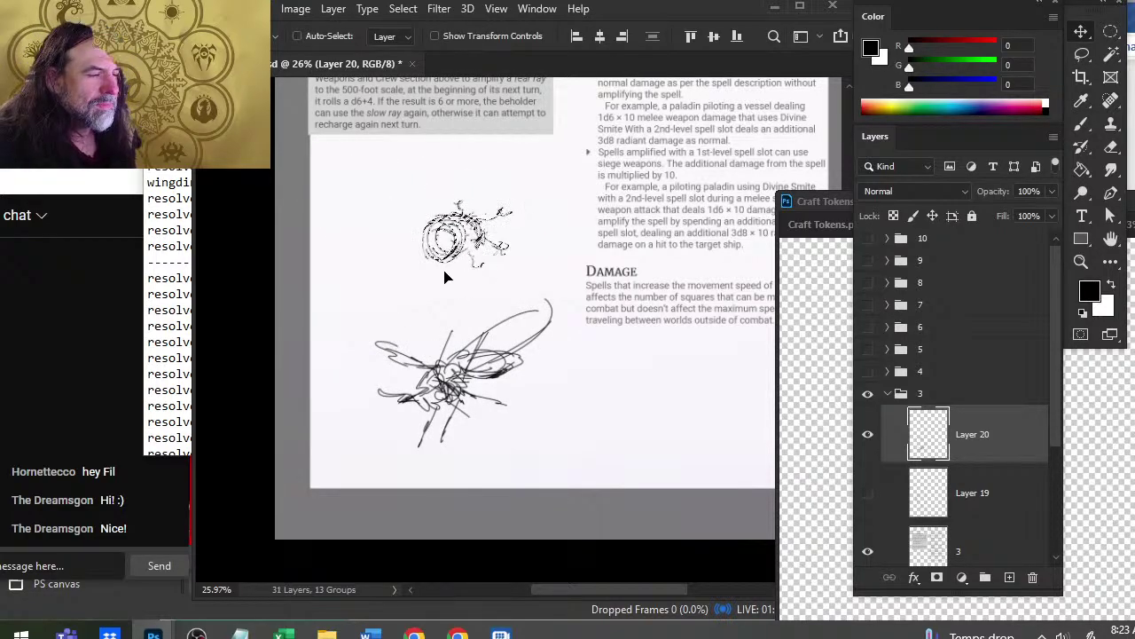
pyautogui.hotkey('ctrl', 'd')
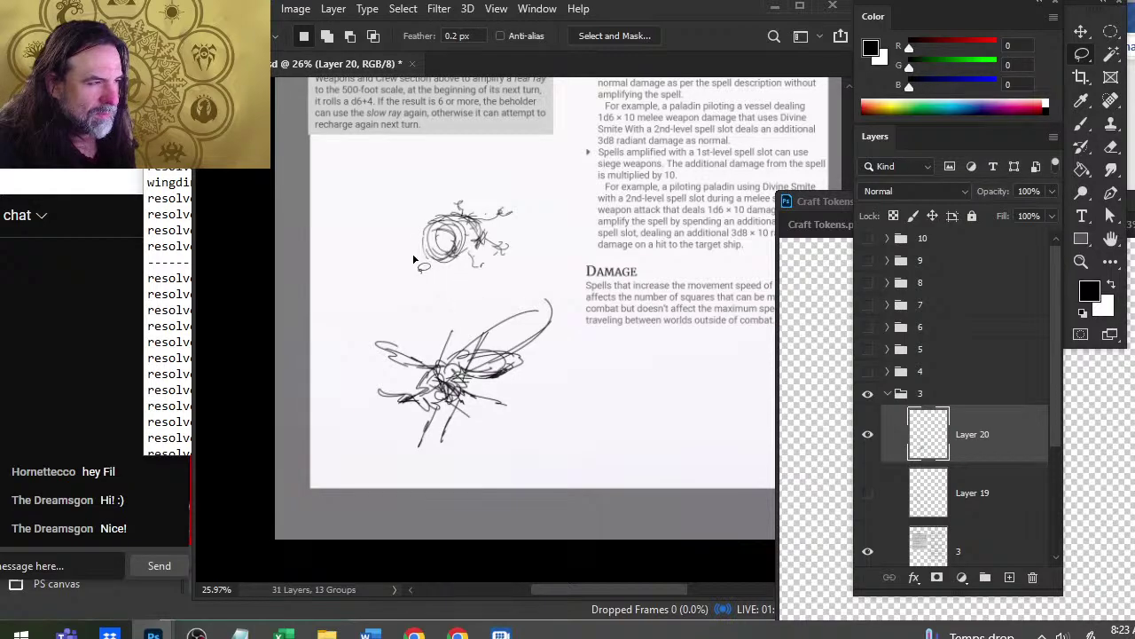
# - Flip the small beholder sketch horizontally and move it down and slightly left, closer to the insect
pyautogui.moveTo(459, 171); pyautogui.dragTo(514, 197)
pyautogui.rightClick(476, 168)
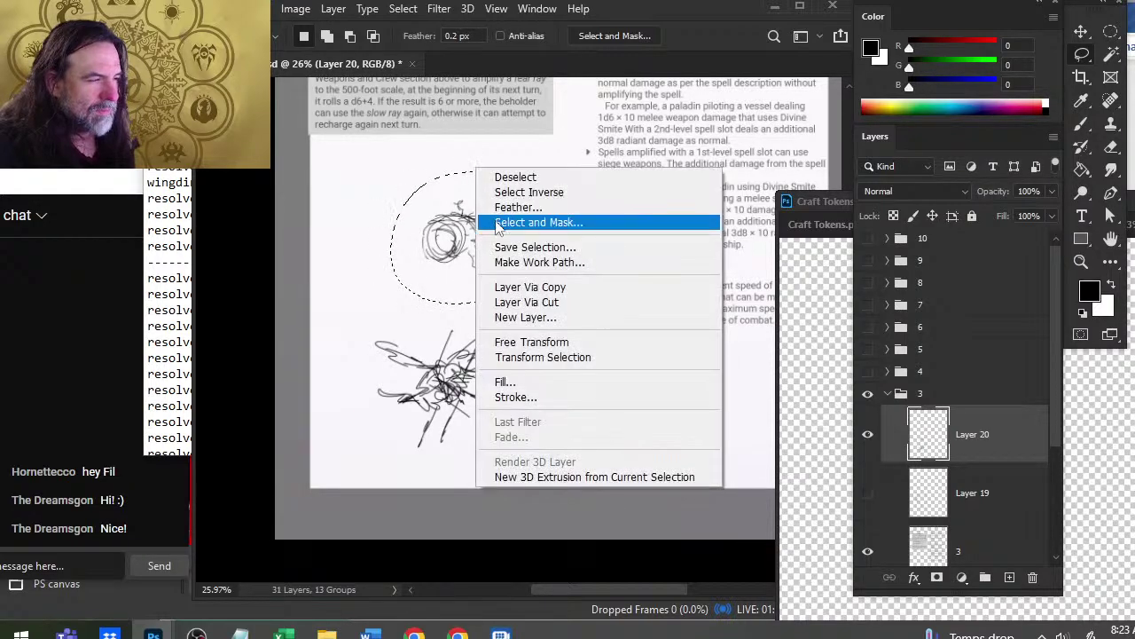
pyautogui.click(596, 342)
pyautogui.rightClick(560, 290)
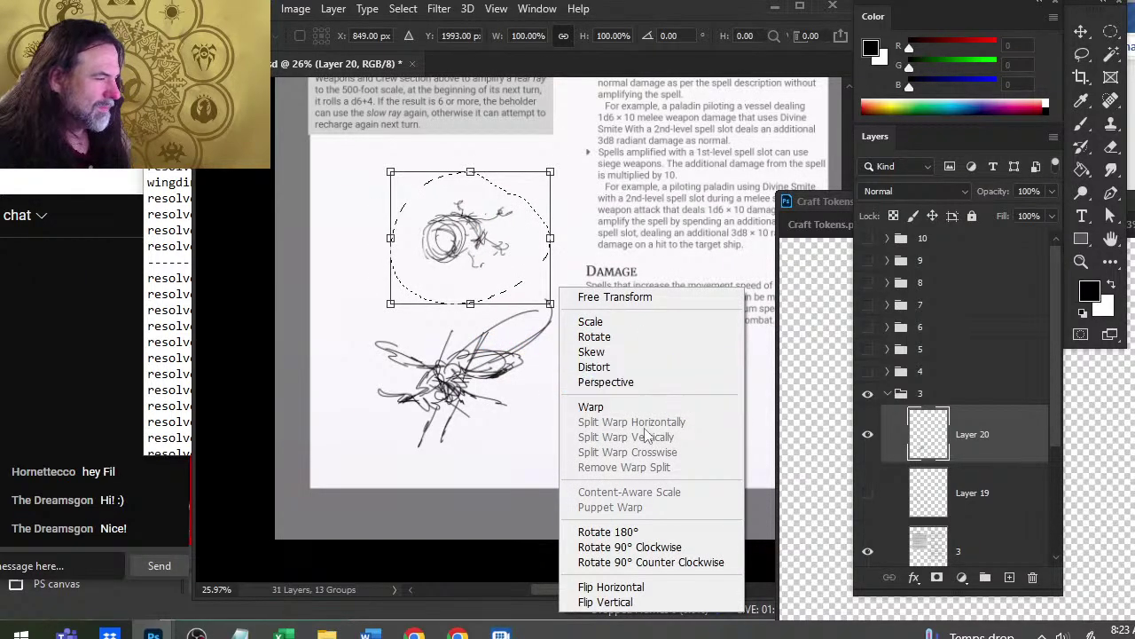
pyautogui.click(657, 587)
pyautogui.press('Return')
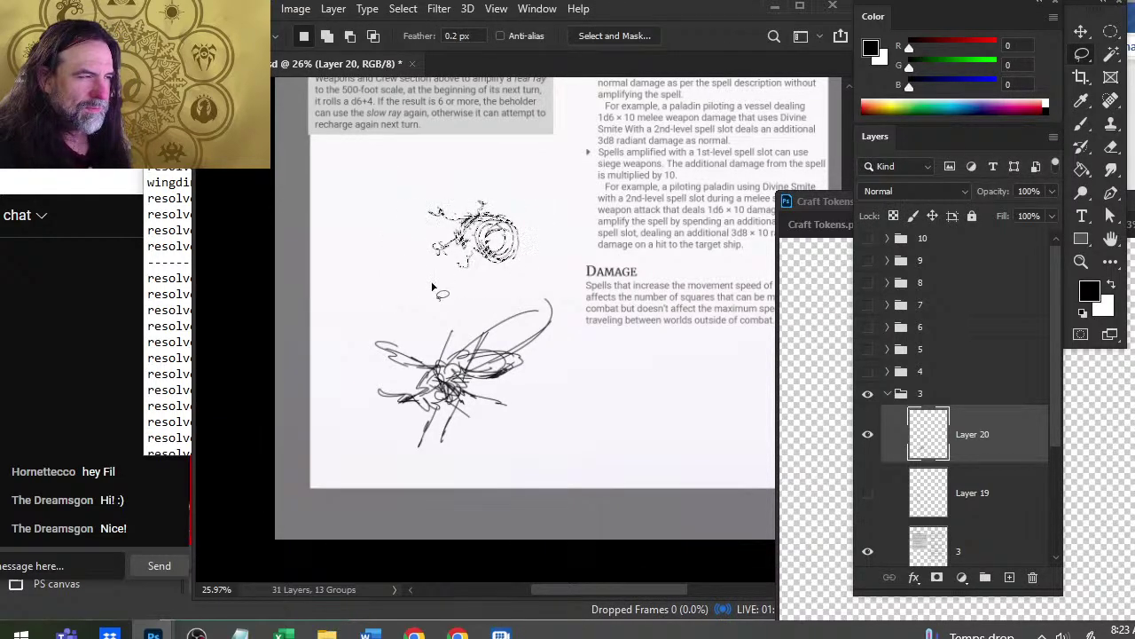
pyautogui.moveTo(502, 307)
pyautogui.mouseDown()
pyautogui.moveTo(484, 322)
pyautogui.moveTo(458, 289)
pyautogui.moveTo(471, 334)
pyautogui.mouseUp()
pyautogui.press('b')
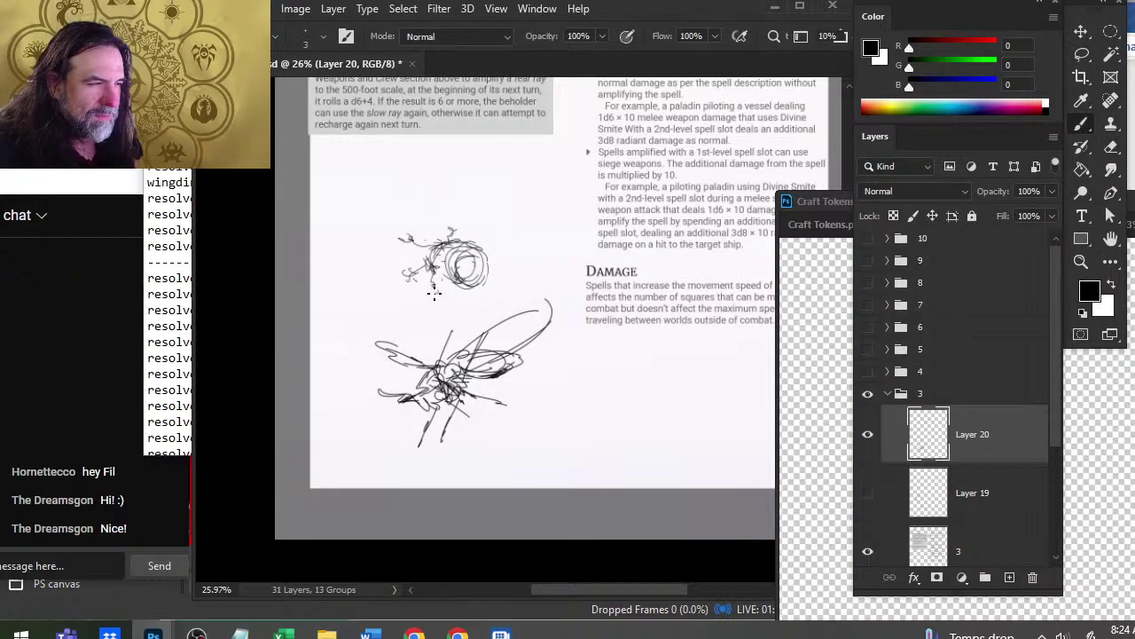
pyautogui.moveTo(435, 290); pyautogui.dragTo(420, 352)
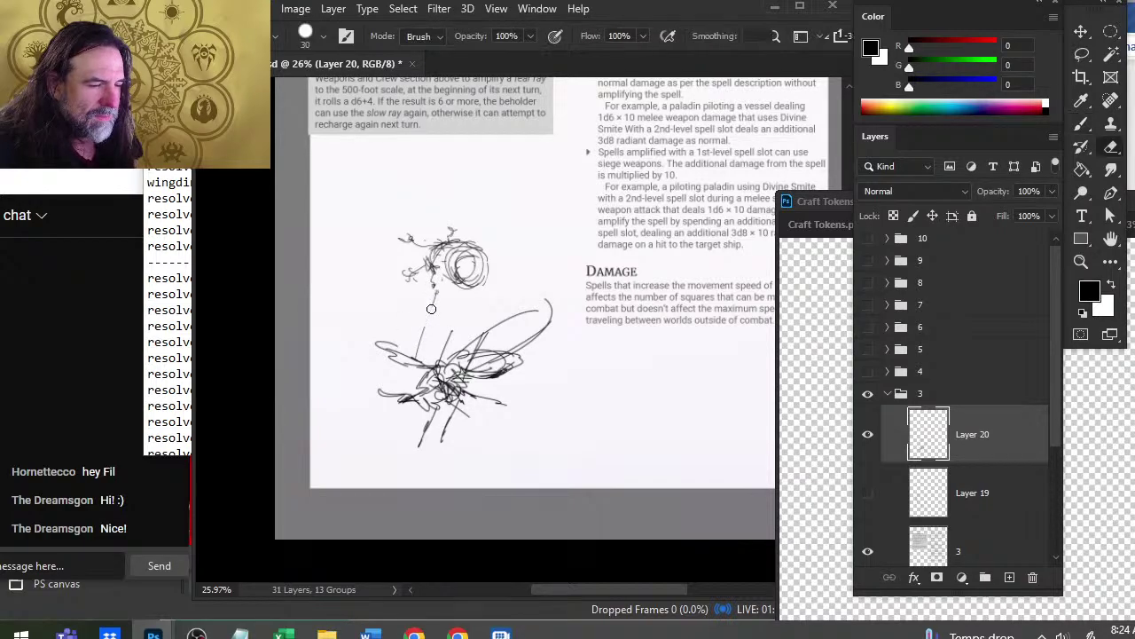
pyautogui.hotkey('ctrl', 'z')
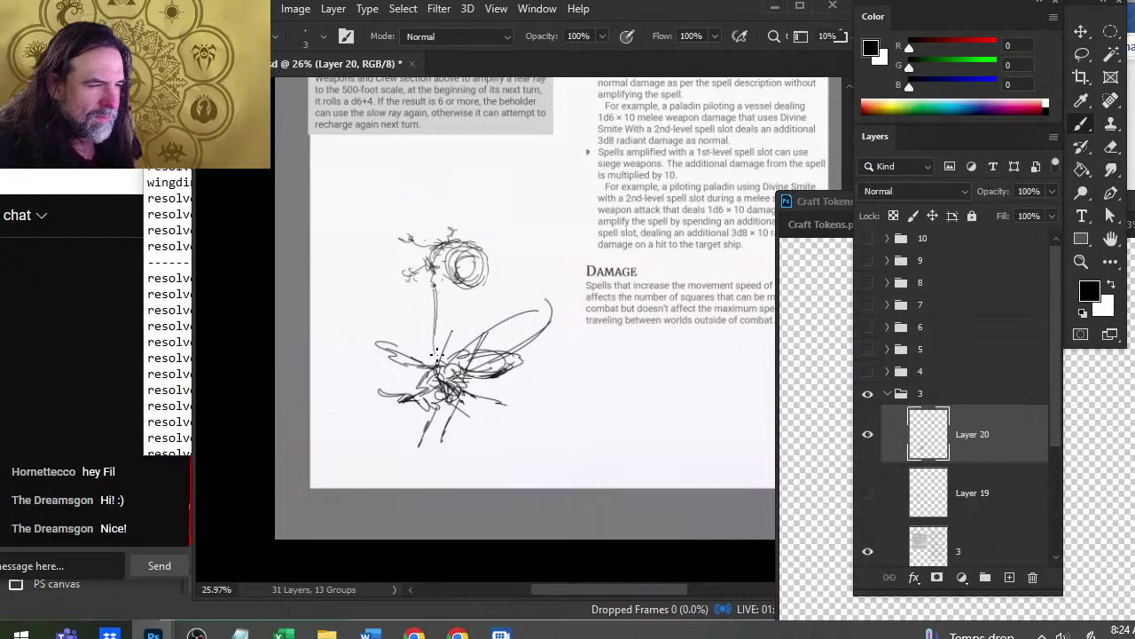
pyautogui.hotkey('ctrl', 'z')
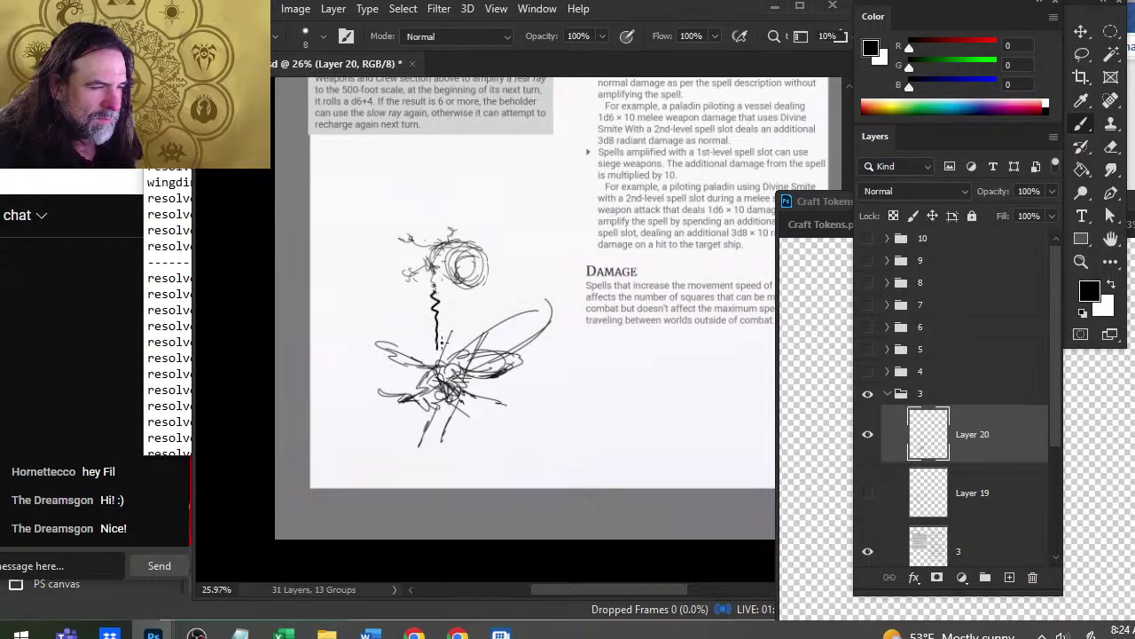
pyautogui.press('e')
pyautogui.moveTo(437, 342); pyautogui.dragTo(434, 310)
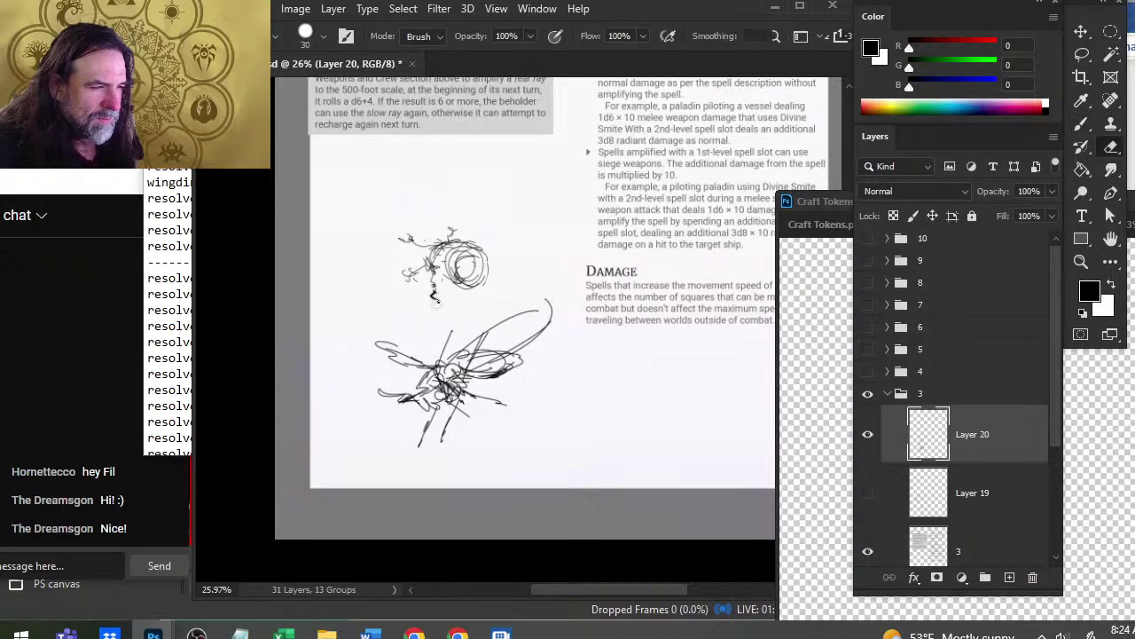
pyautogui.press('b')
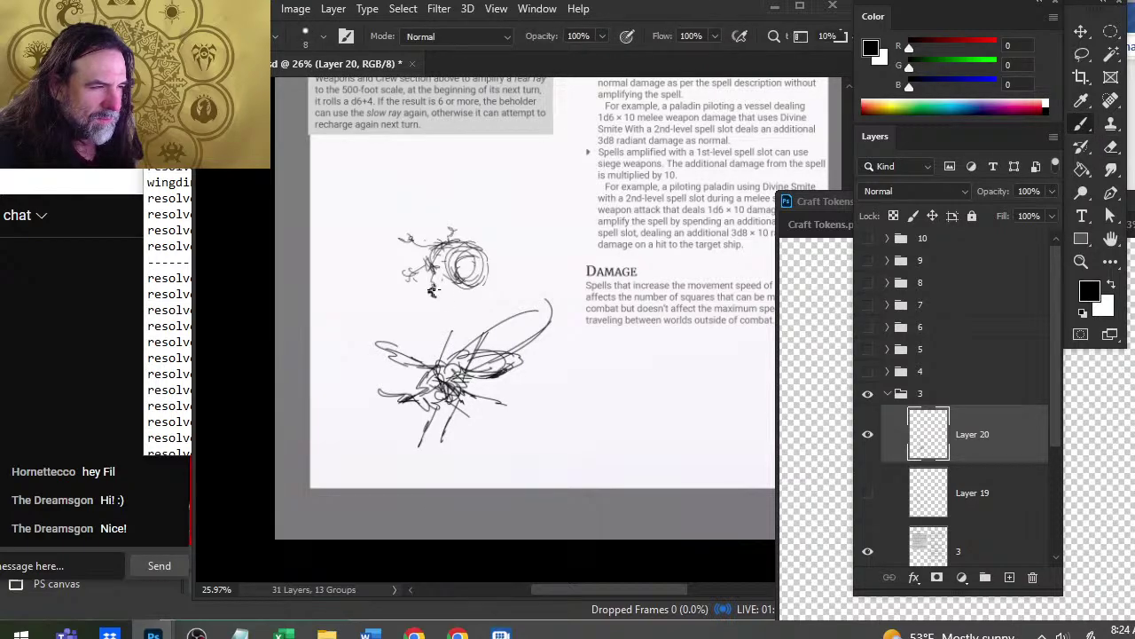
pyautogui.press('e')
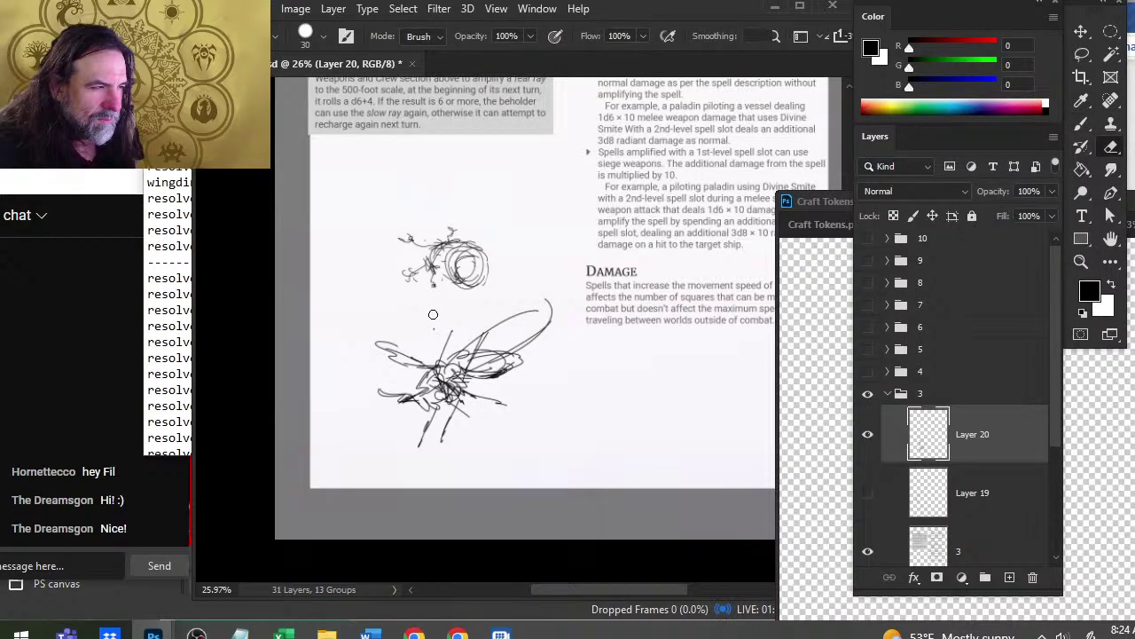
# - Draw a solid black ray widening from the beholder's lowest eyestalk down to the insect, and erase a small round hole near its base
pyautogui.press('b')
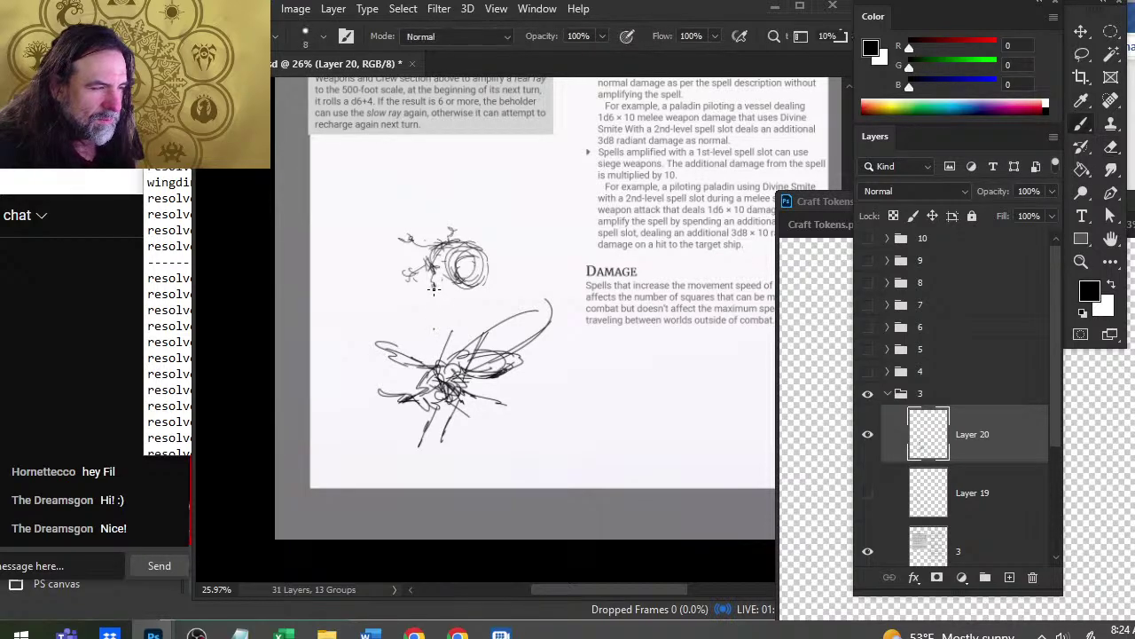
pyautogui.keyDown('shift'); pyautogui.click(433, 352); pyautogui.keyUp('shift')
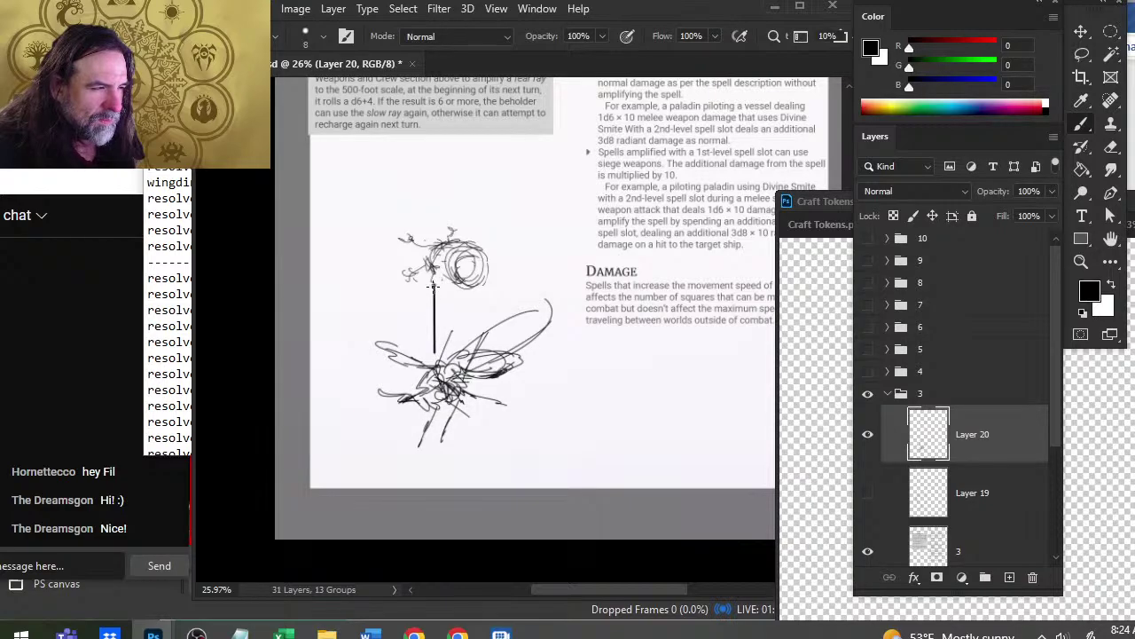
pyautogui.keyDown('shift'); pyautogui.click(445, 349); pyautogui.keyUp('shift')
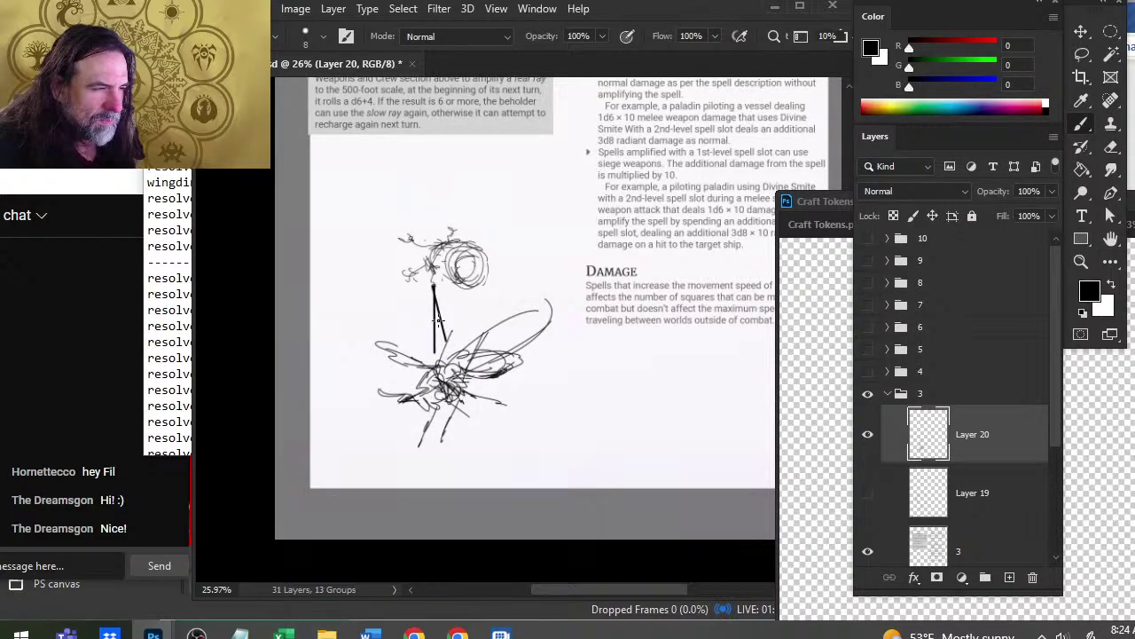
pyautogui.keyDown('shift'); pyautogui.click(435, 307); pyautogui.keyUp('shift')
pyautogui.keyDown('shift'); pyautogui.click(437, 314); pyautogui.keyUp('shift')
pyautogui.moveTo(437, 313); pyautogui.dragTo(440, 339)
pyautogui.press('e')
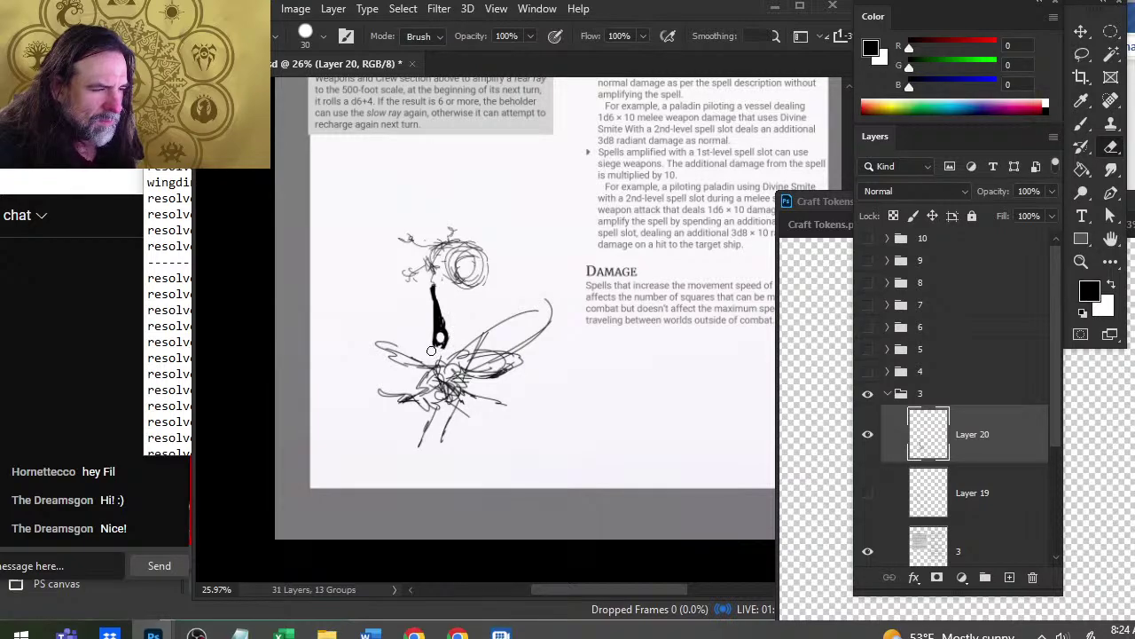
# - Add a small secondary eye beside the beholder's main eye as a black spot with an erased centre
pyautogui.press('b')
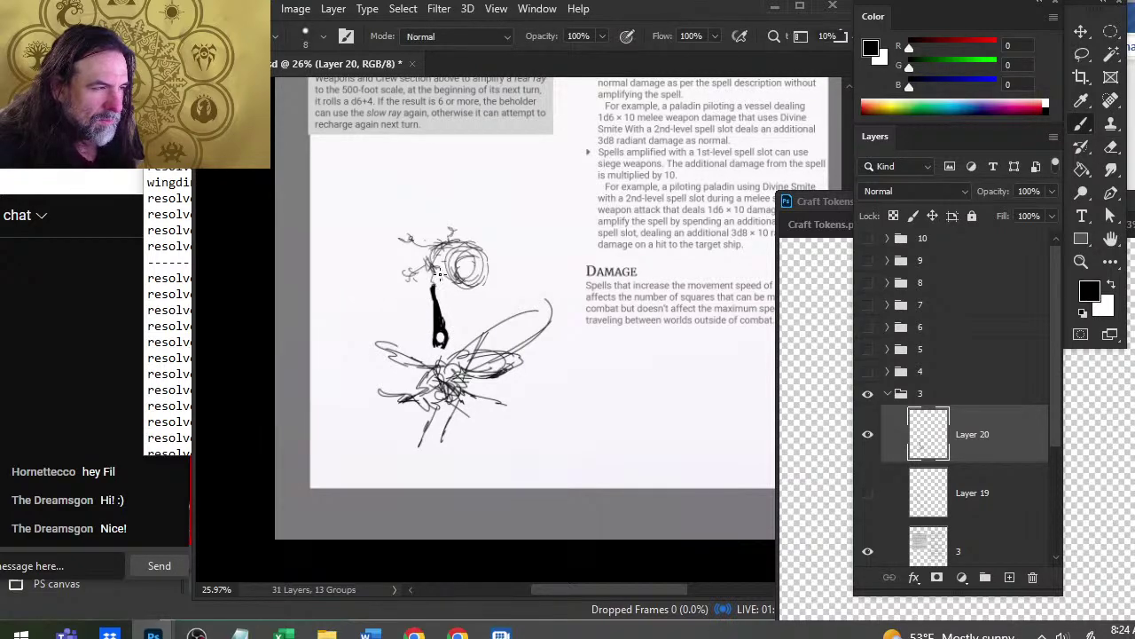
pyautogui.moveTo(446, 277)
pyautogui.mouseDown()
pyautogui.moveTo(472, 282)
pyautogui.moveTo(443, 258)
pyautogui.mouseUp()
pyautogui.press('e')
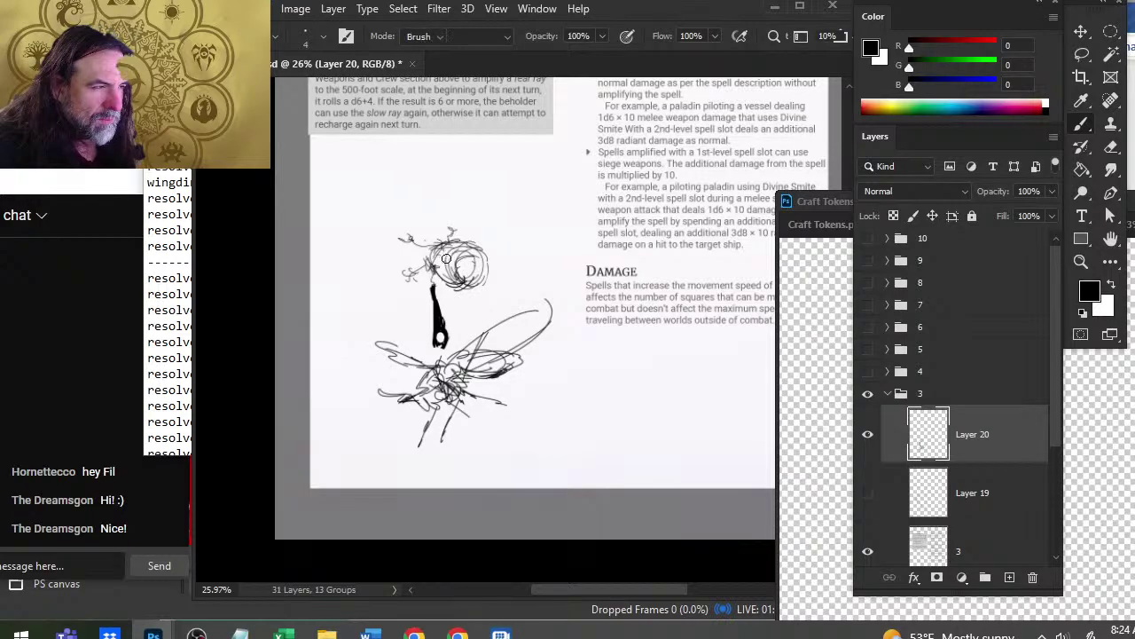
pyautogui.click(443, 258)
pyautogui.press('b')
pyautogui.click(441, 260)
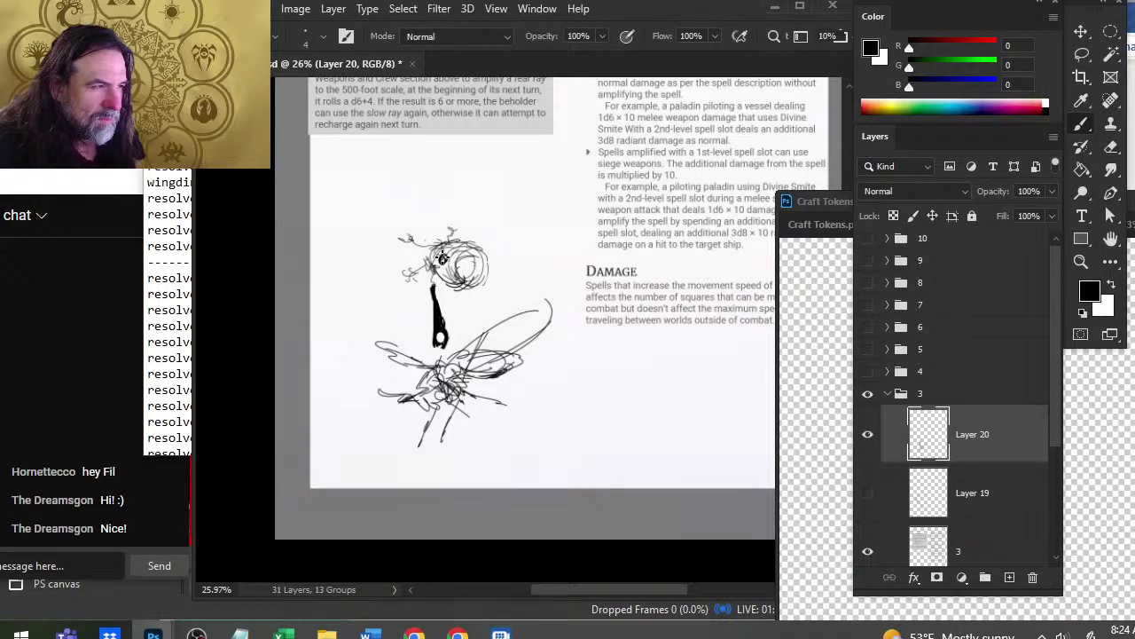
pyautogui.press('e')
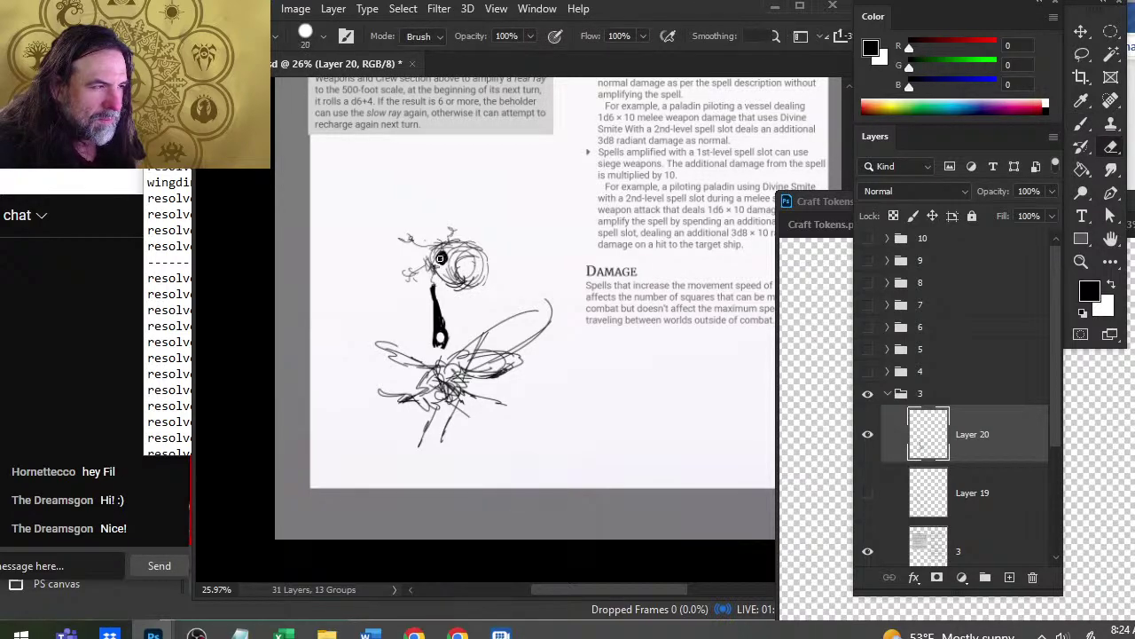
pyautogui.moveTo(442, 257); pyautogui.dragTo(444, 259)
# - Darken the brow on top of the beholder and redraw its large main eye with a bold outline, erasing stray lines
pyautogui.press('b')
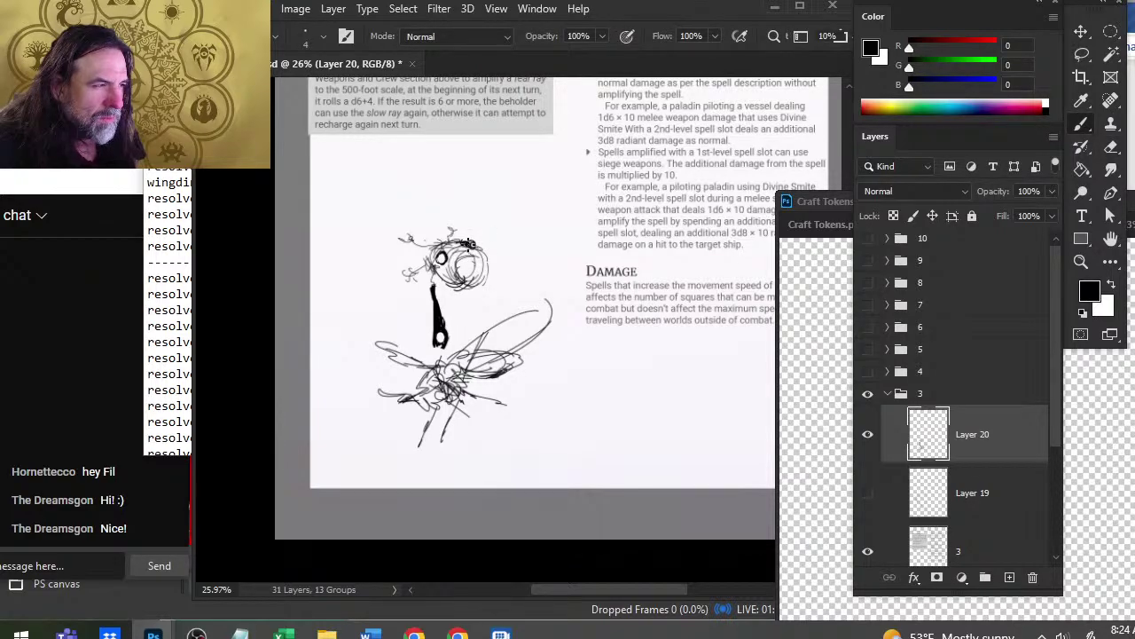
pyautogui.press('e')
pyautogui.moveTo(468, 245)
pyautogui.mouseDown()
pyautogui.moveTo(458, 269)
pyautogui.moveTo(472, 255)
pyautogui.moveTo(470, 282)
pyautogui.moveTo(454, 265)
pyautogui.moveTo(479, 284)
pyautogui.moveTo(457, 270)
pyautogui.moveTo(471, 278)
pyautogui.moveTo(470, 259)
pyautogui.moveTo(459, 278)
pyautogui.mouseUp()
pyautogui.press('b')
pyautogui.press('e')
pyautogui.press('b')
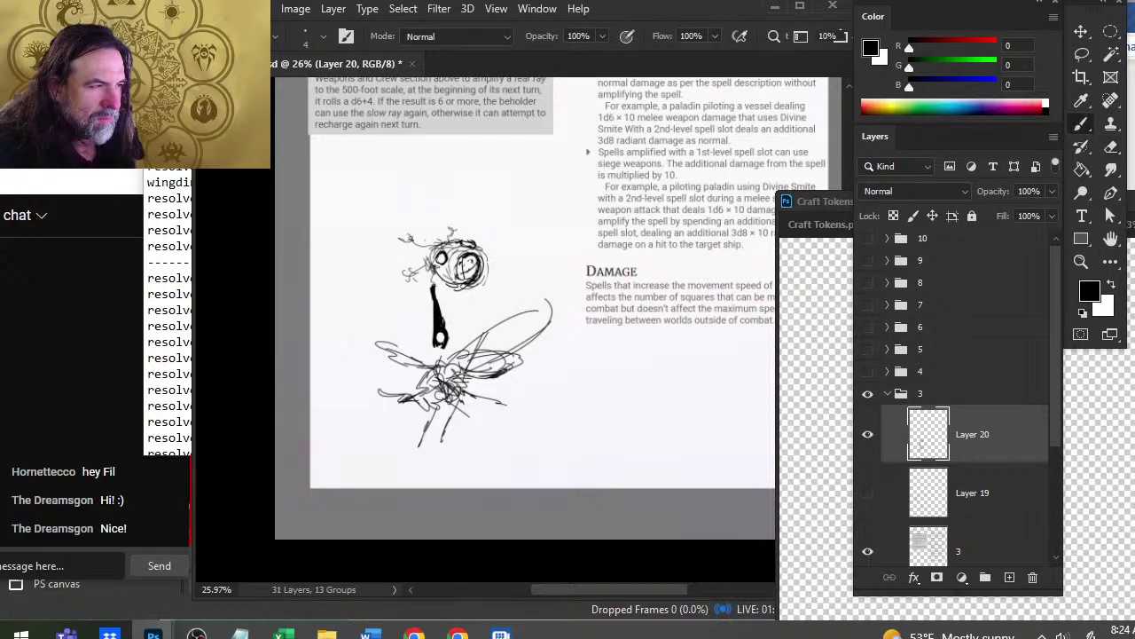
# - Enlarge the whole beholder and insect sketch to 136.5% with Free Transform and shift it slightly left beneath the grey text box
pyautogui.press('l')
pyautogui.rightClick(502, 269)
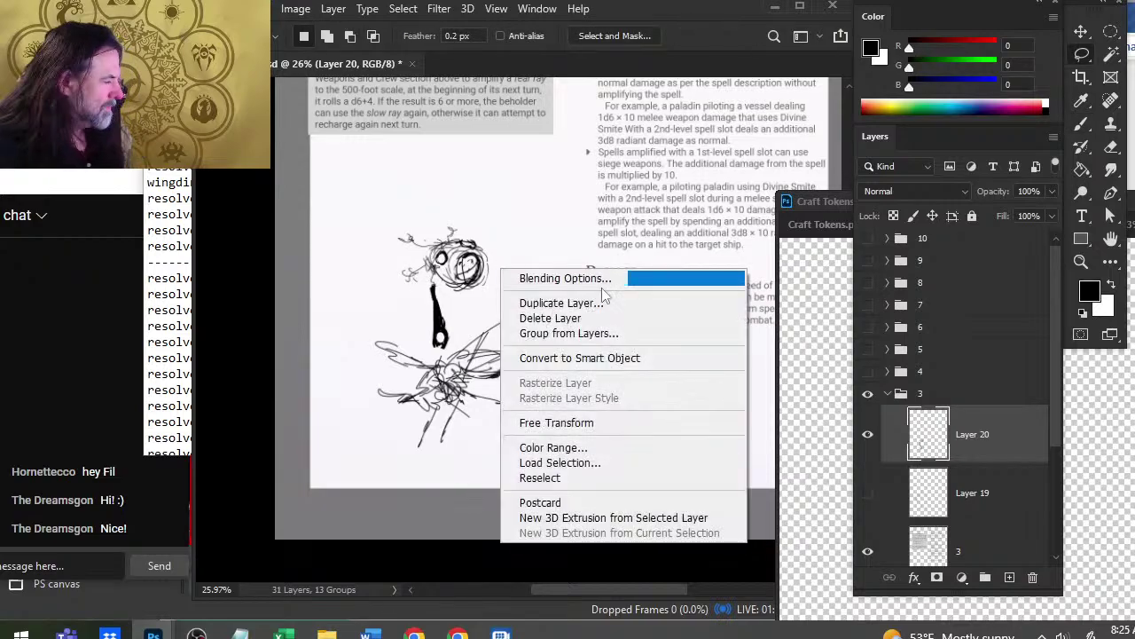
pyautogui.click(557, 422)
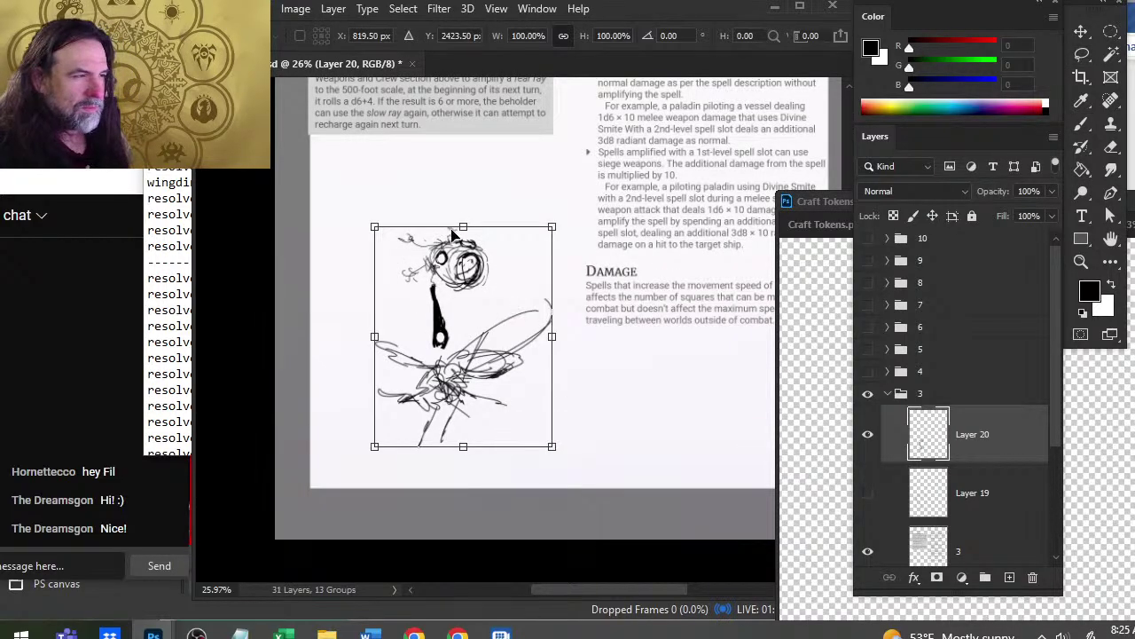
pyautogui.moveTo(462, 227)
pyautogui.mouseDown()
pyautogui.moveTo(474, 155)
pyautogui.moveTo(464, 149)
pyautogui.mouseUp()
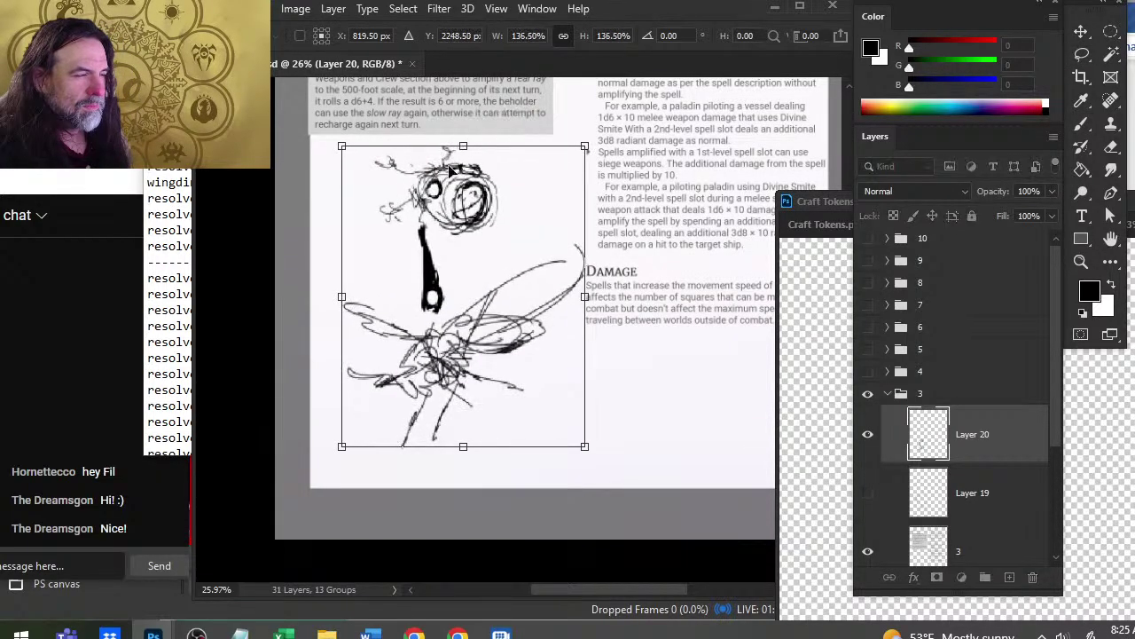
pyautogui.moveTo(518, 239)
pyautogui.mouseDown()
pyautogui.moveTo(507, 255)
pyautogui.moveTo(506, 238)
pyautogui.mouseUp()
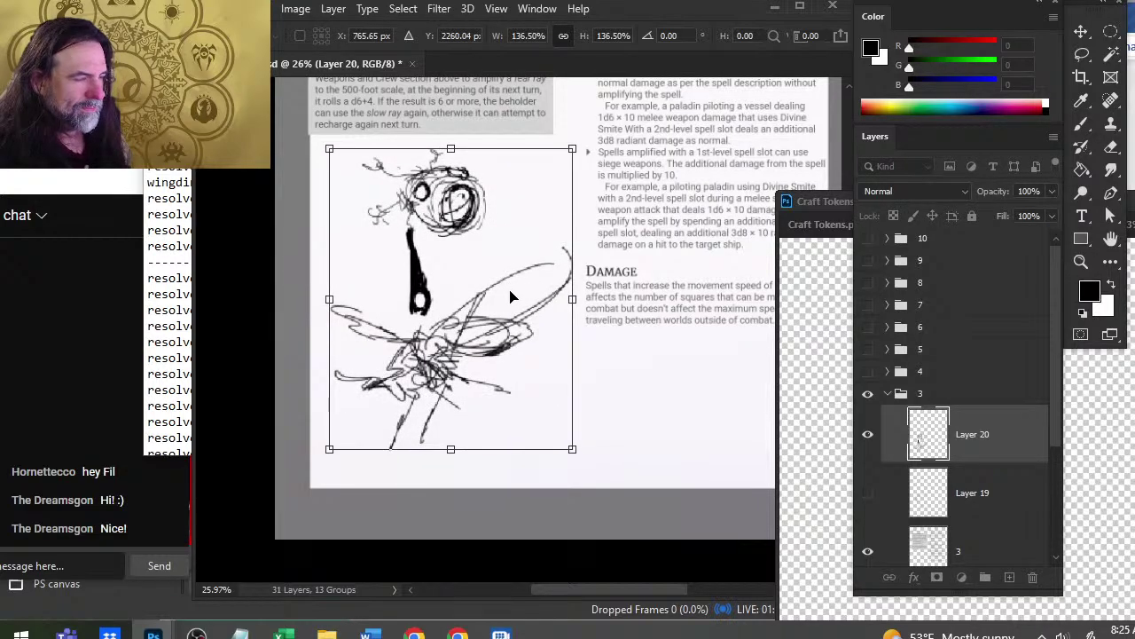
pyautogui.press('Return')
pyautogui.press('v')
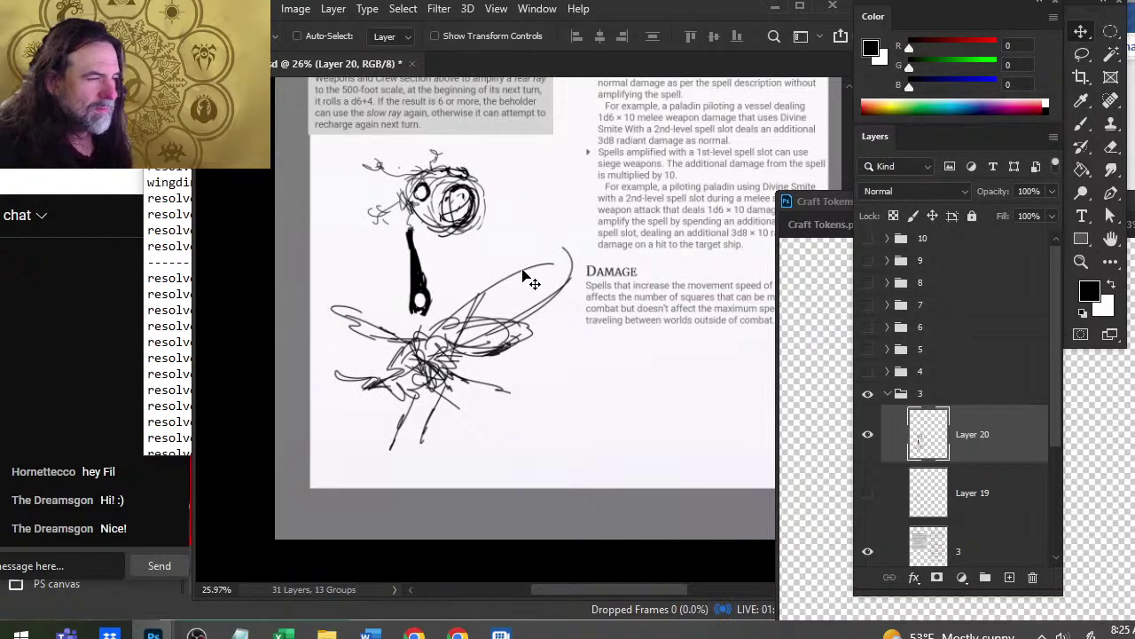
pyautogui.moveTo(525, 271); pyautogui.dragTo(520, 277)
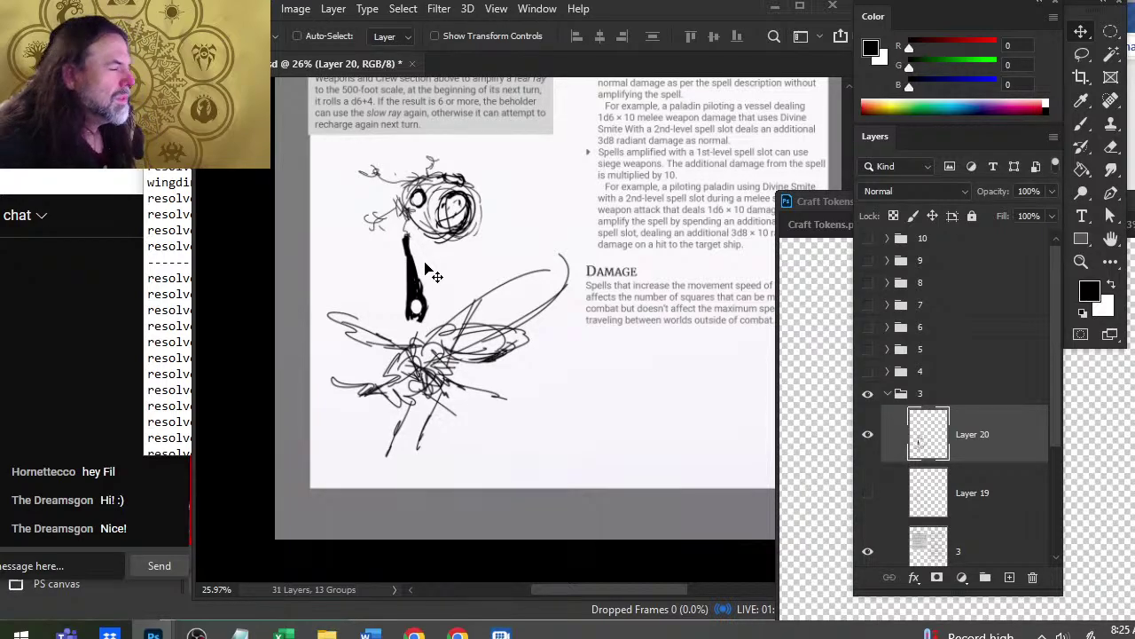
# - Review the page's Duration, Amplifying Creature Spellcasting and Damage text alongside the sketch
pyautogui.scroll(5, 554, 242)
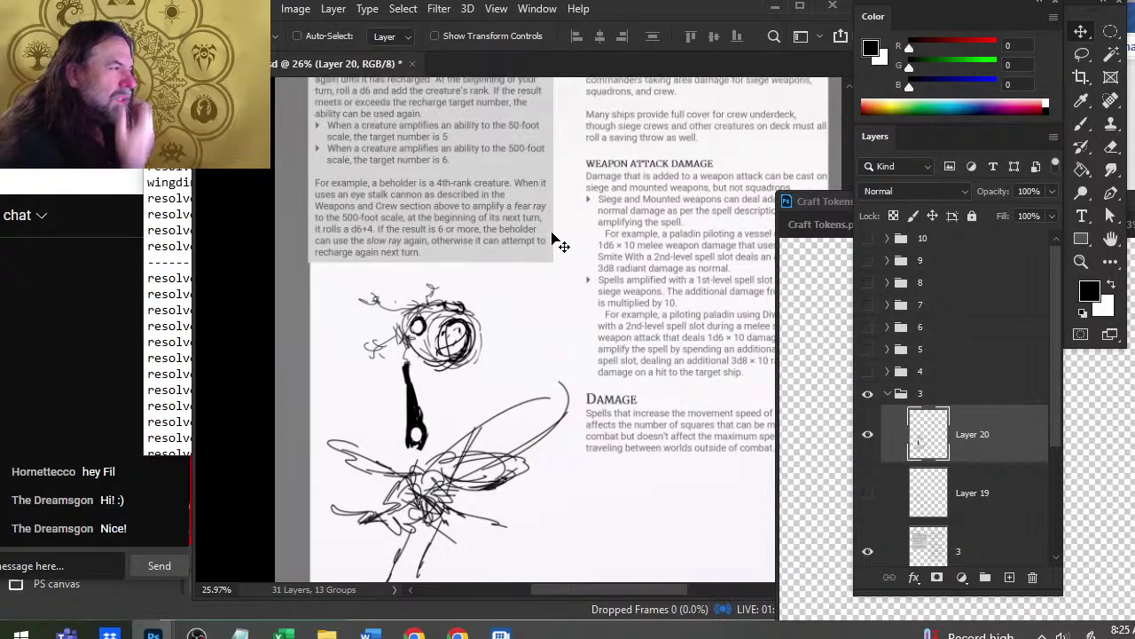
pyautogui.scroll(5, 545, 244)
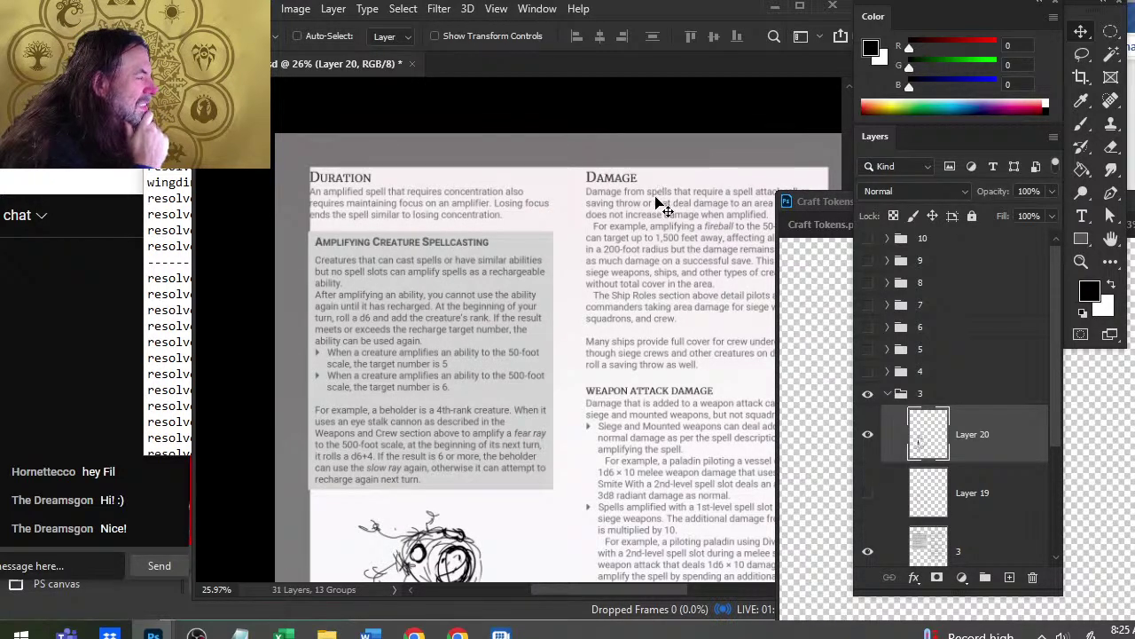
pyautogui.scroll(-1, 592, 297)
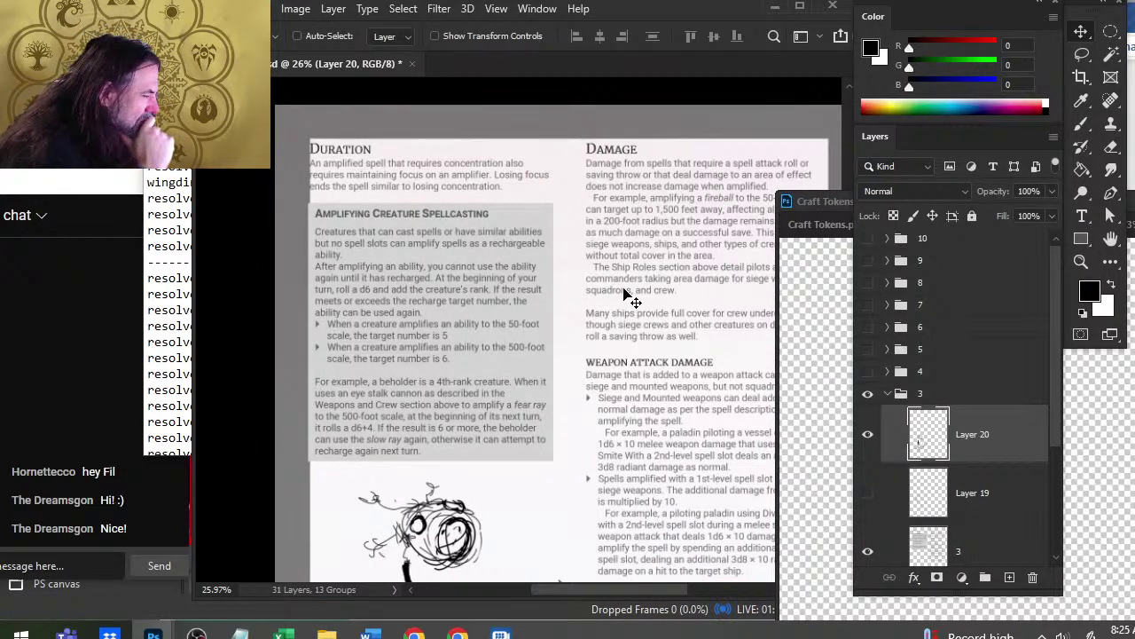
pyautogui.scroll(2, 626, 296)
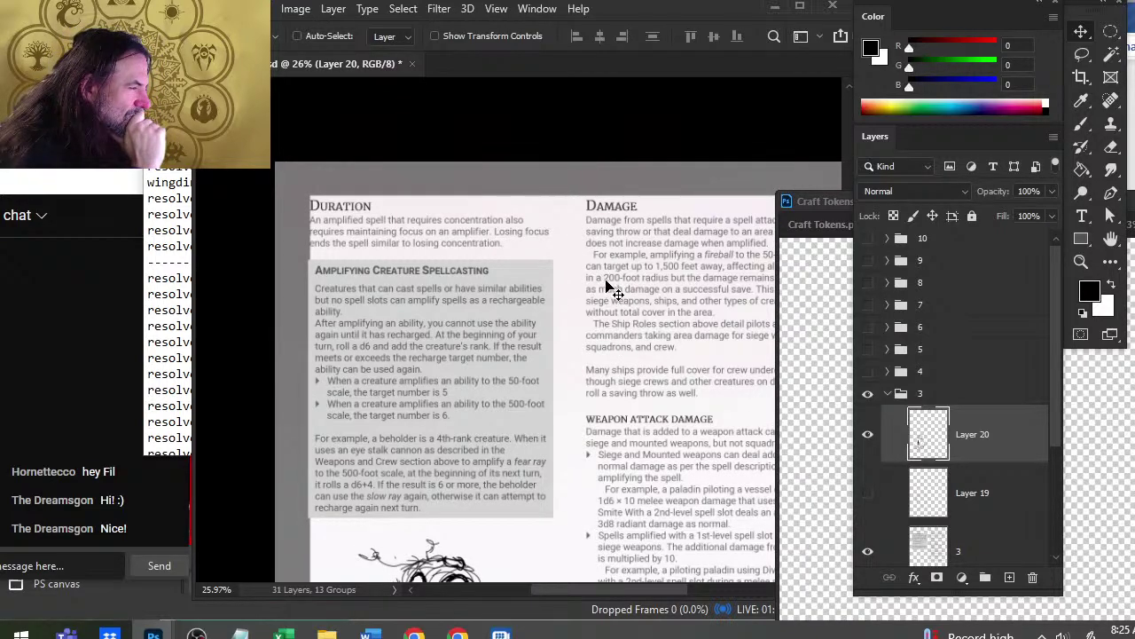
pyautogui.scroll(-8, 612, 299)
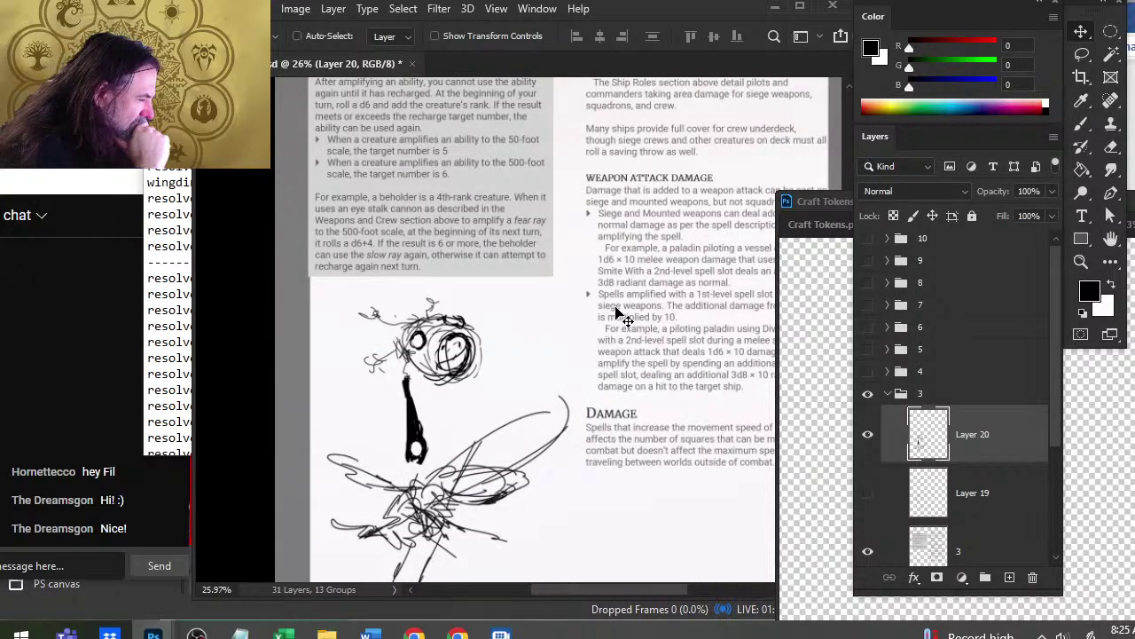
pyautogui.scroll(1, 621, 315)
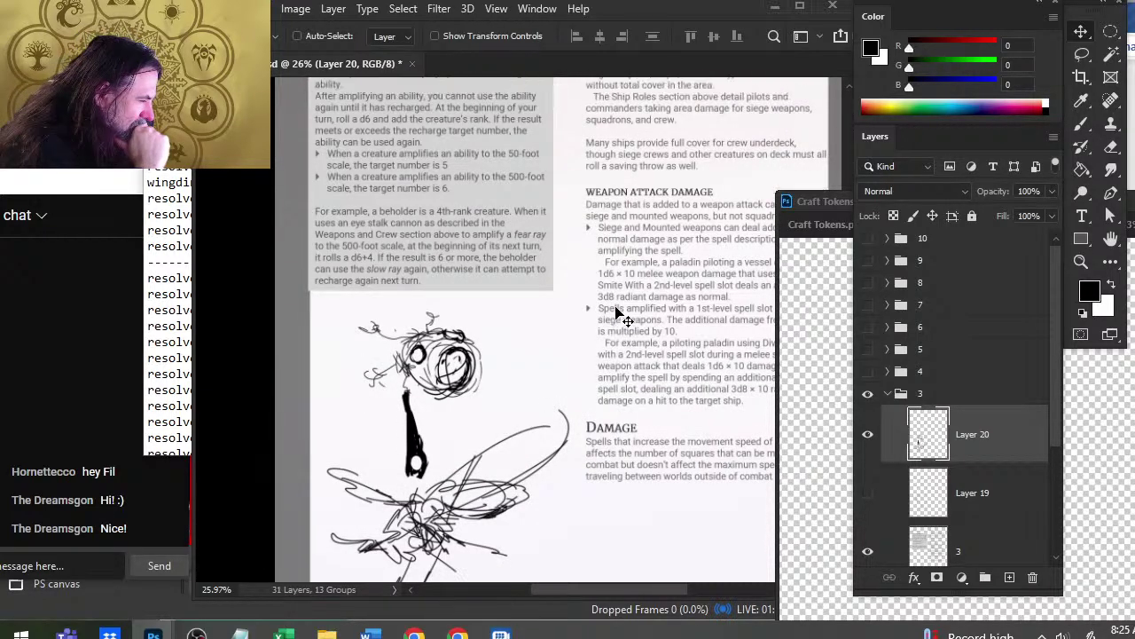
pyautogui.scroll(-3, 618, 314)
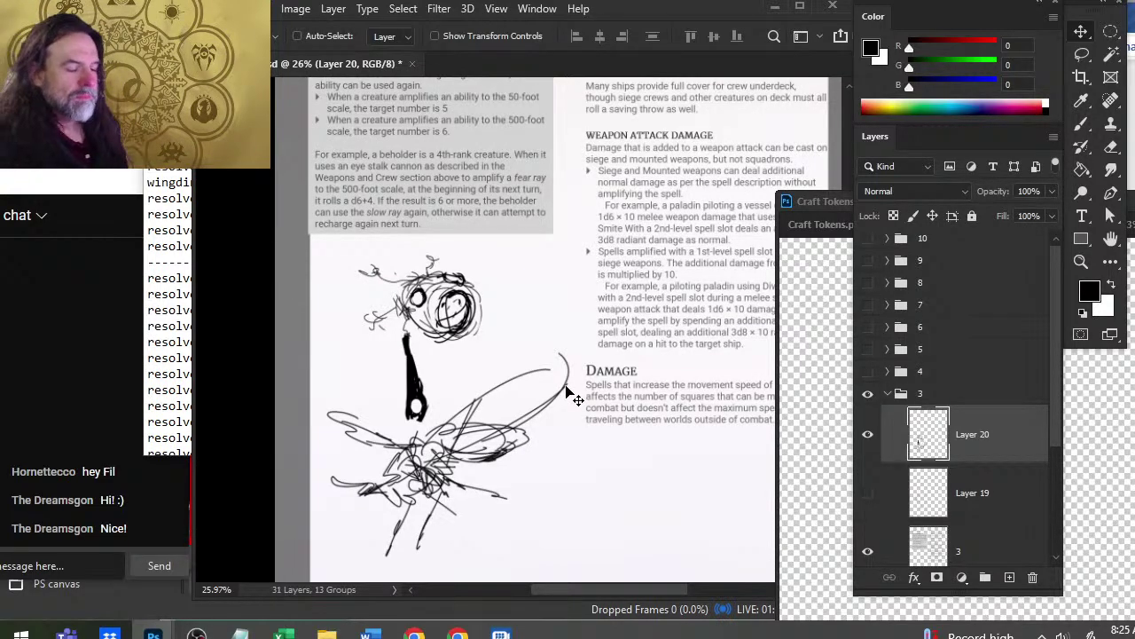
# - Hollow out the black ray with the eraser reduced to 8 px, leaving a tapered outline, and touch up its narrow upper end
pyautogui.press('e')
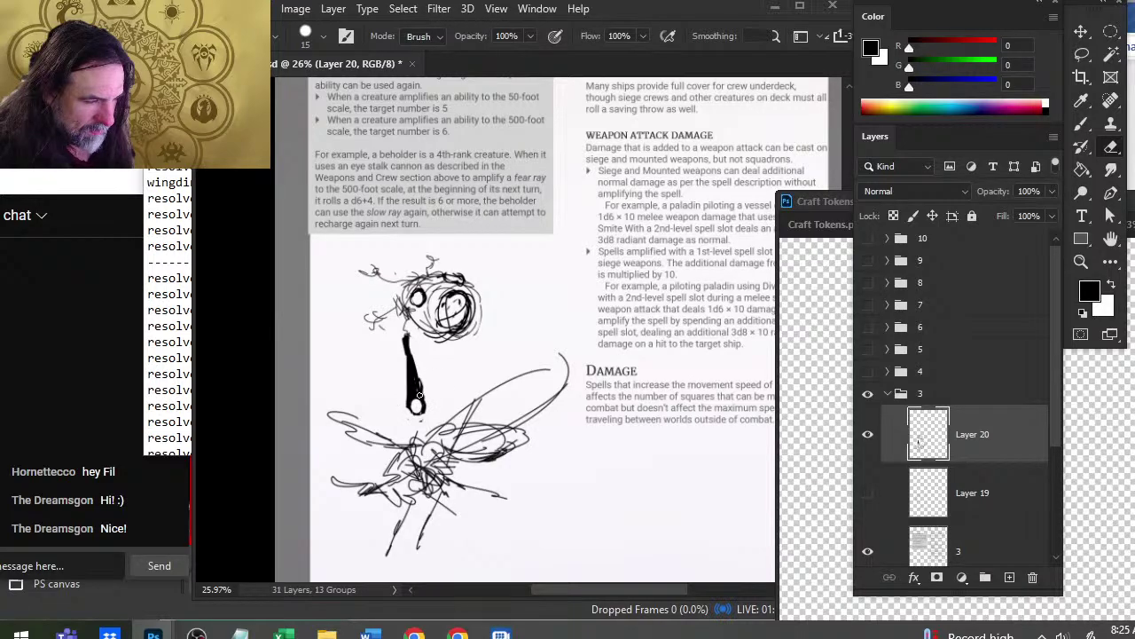
pyautogui.press('[')
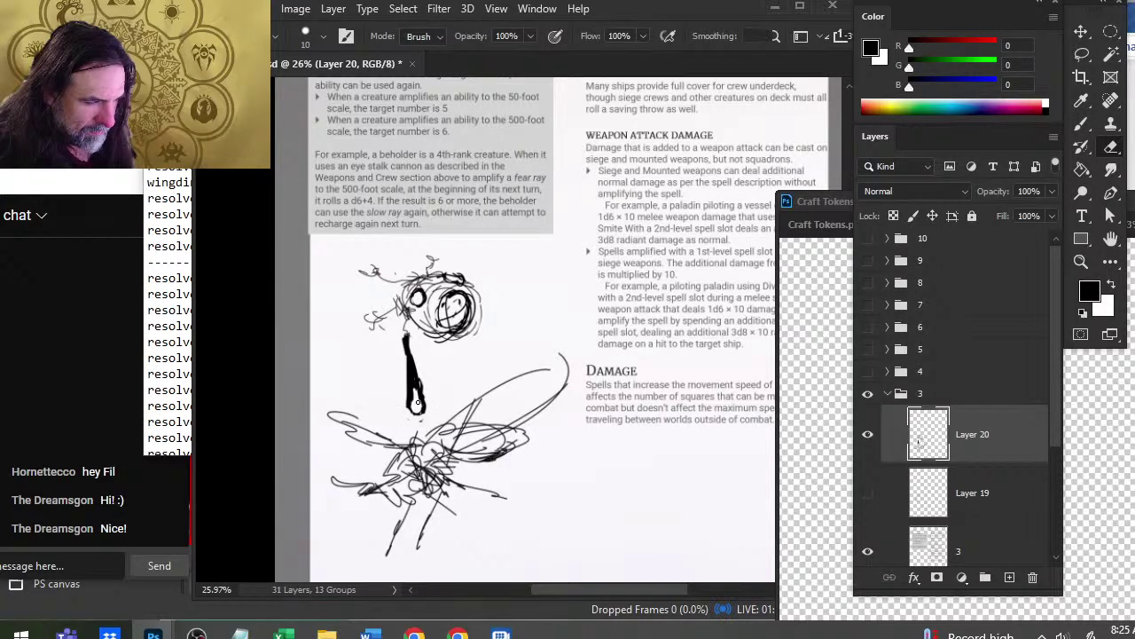
pyautogui.press('[')
pyautogui.press('[')
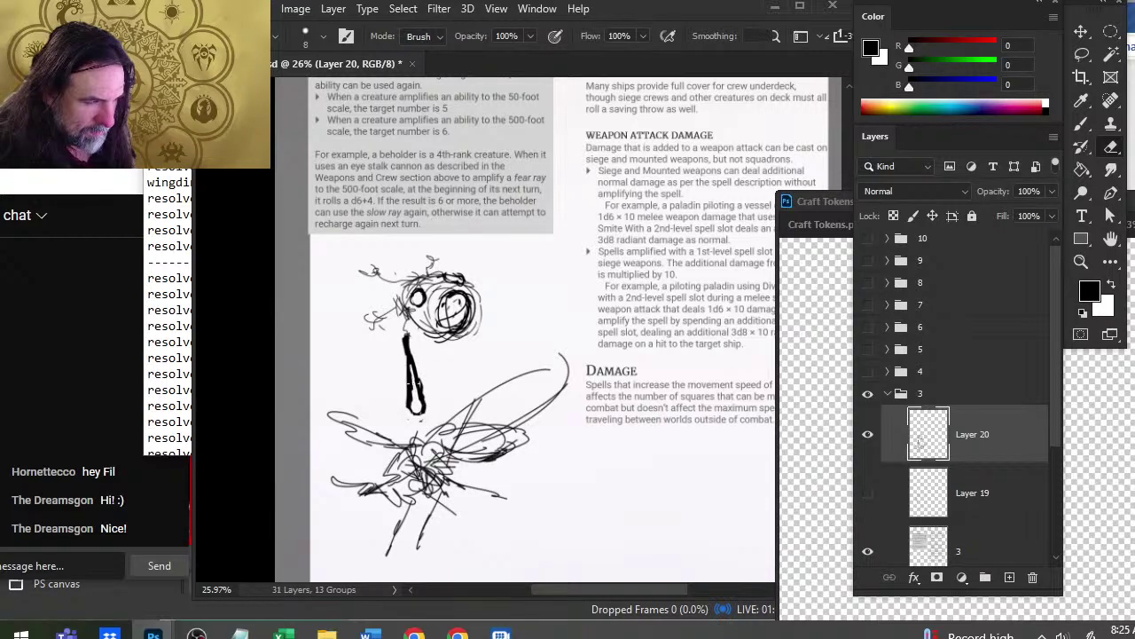
pyautogui.moveTo(412, 395); pyautogui.dragTo(414, 413)
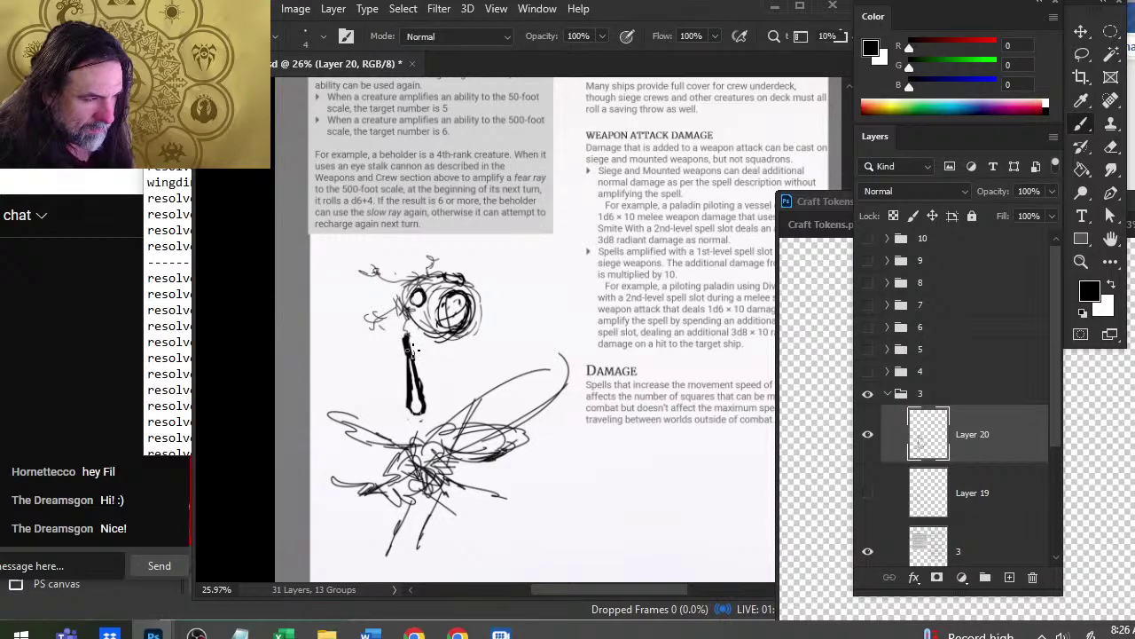
pyautogui.press('e')
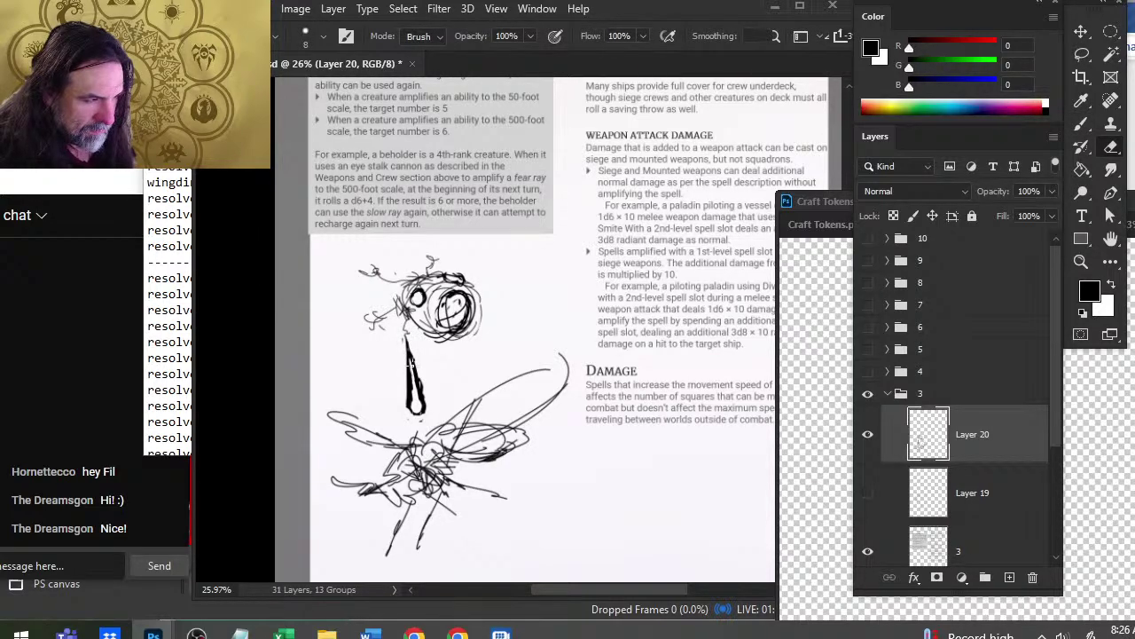
# - Add a short brush stroke along the narrow upper end of the ray below the beholder
pyautogui.press('b')
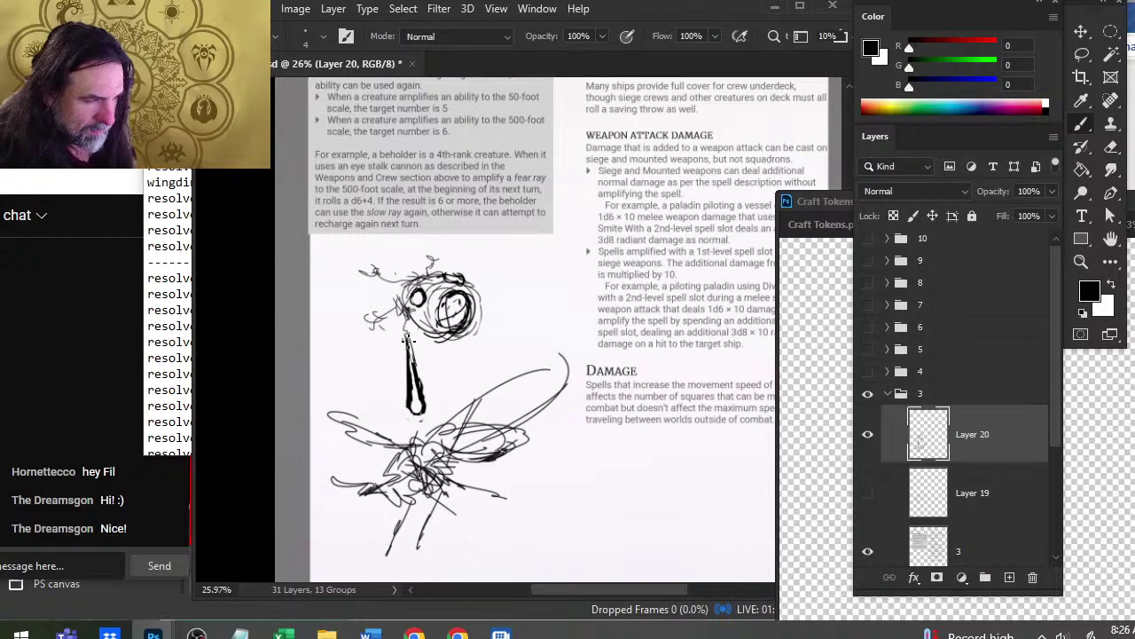
pyautogui.moveTo(409, 341); pyautogui.dragTo(413, 358)
pyautogui.press('e')
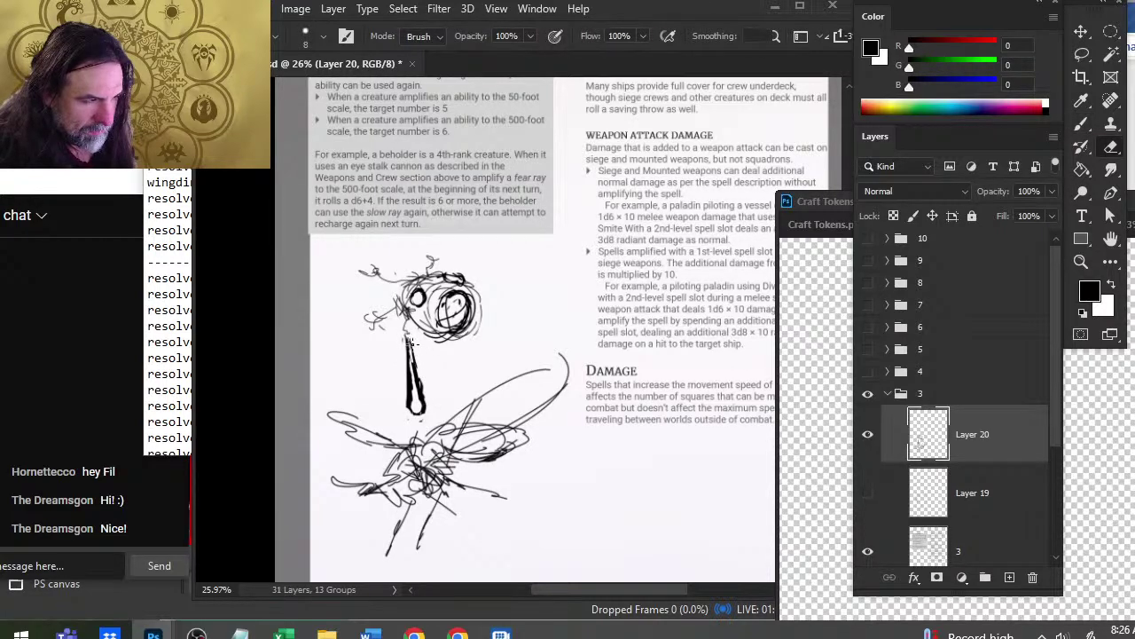
pyautogui.press('b')
# - Save the document with the whole page in view and select layer group 3
pyautogui.press('z')
pyautogui.moveTo(450, 420); pyautogui.dragTo(397, 401)
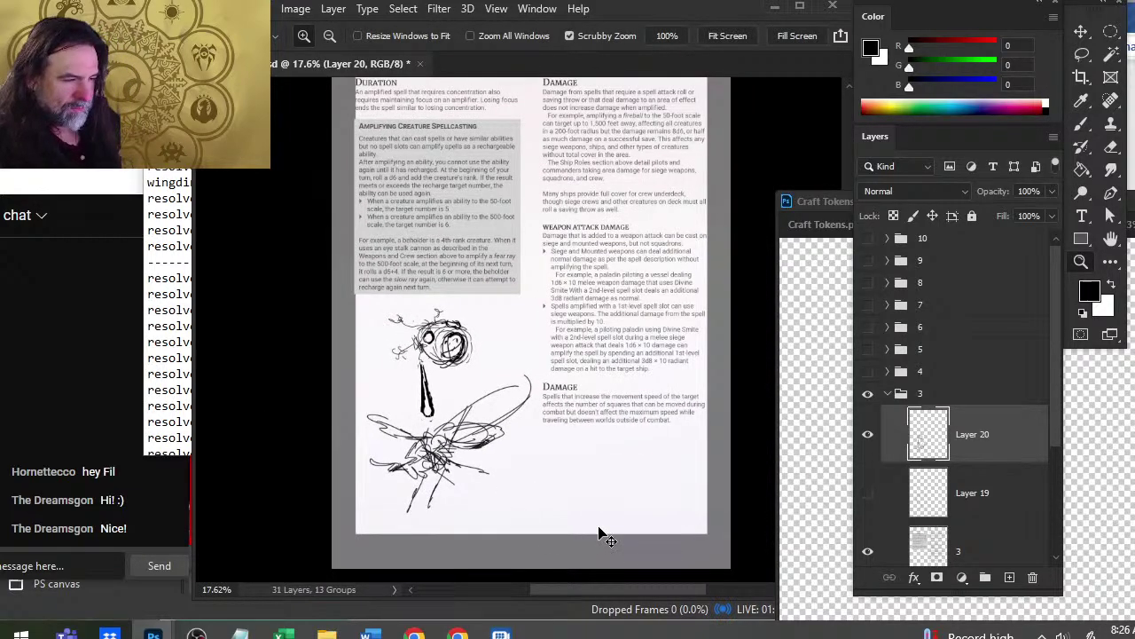
pyautogui.scroll(2, 546, 297)
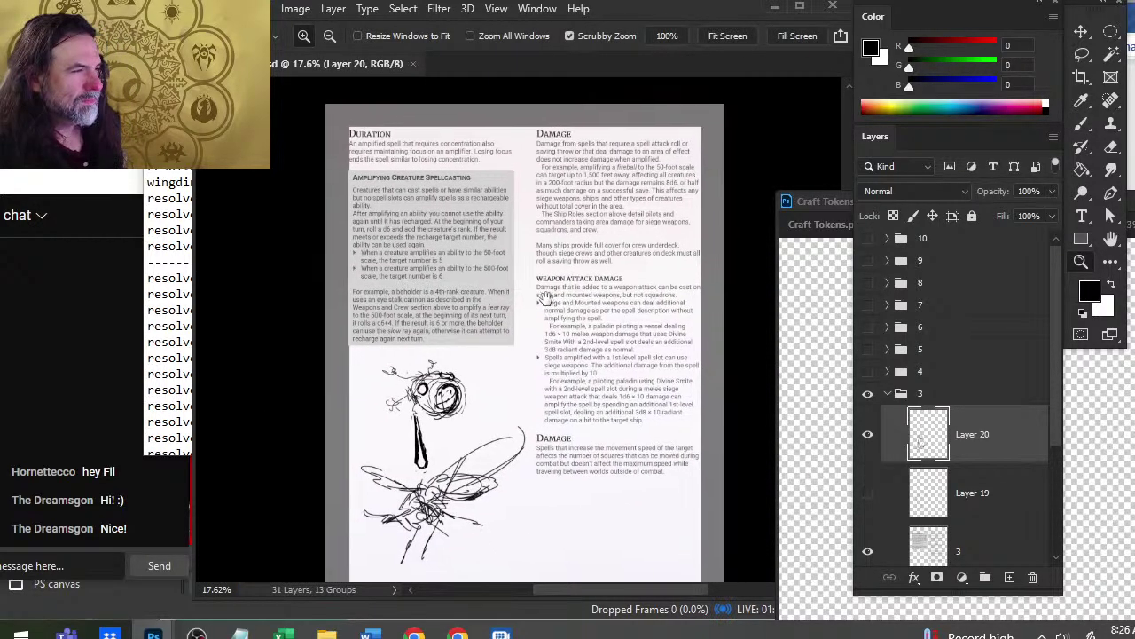
pyautogui.scroll(-1, 545, 296)
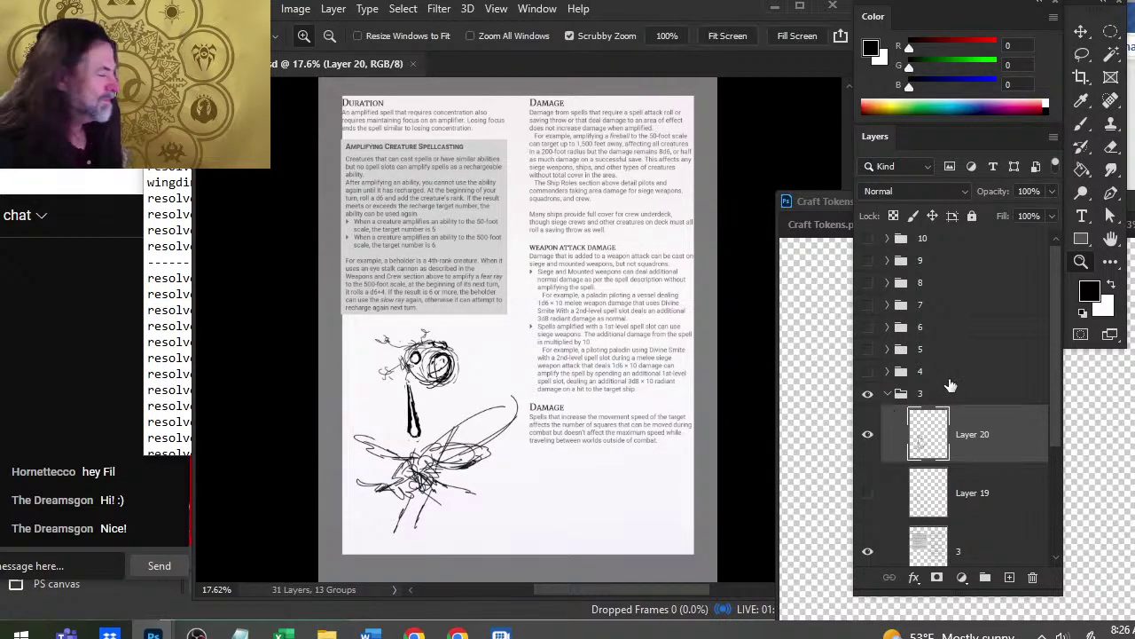
pyautogui.click(894, 398)
# - Switch to Notepad and begin a new note starting with "switch" under the movement example note
pyautogui.hotkey('alt', 'Tab')
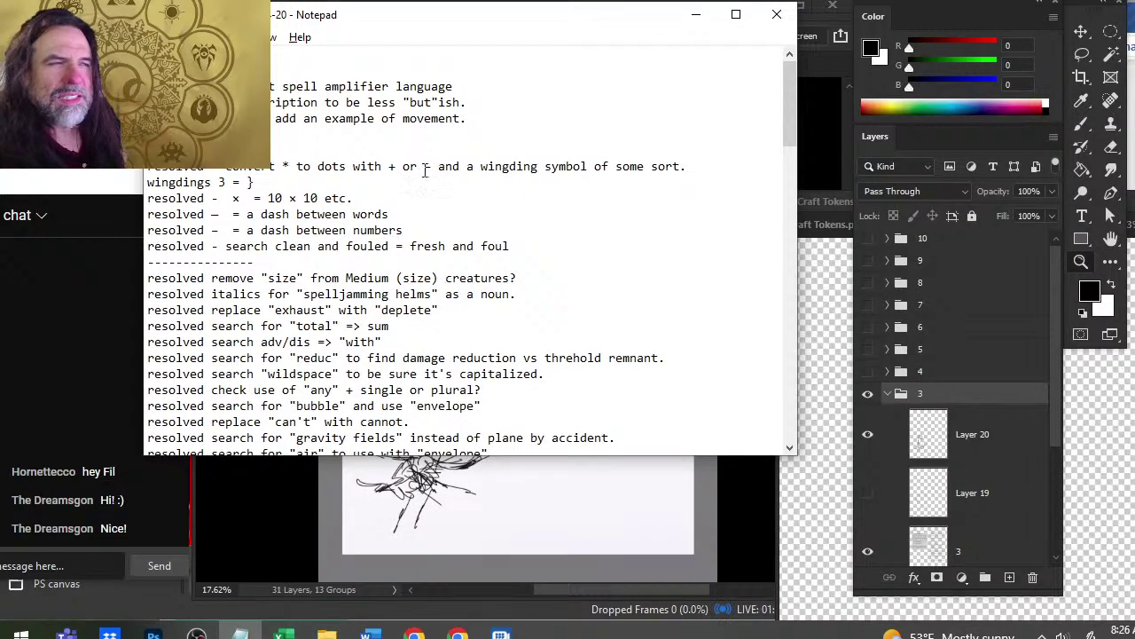
pyautogui.click(474, 116)
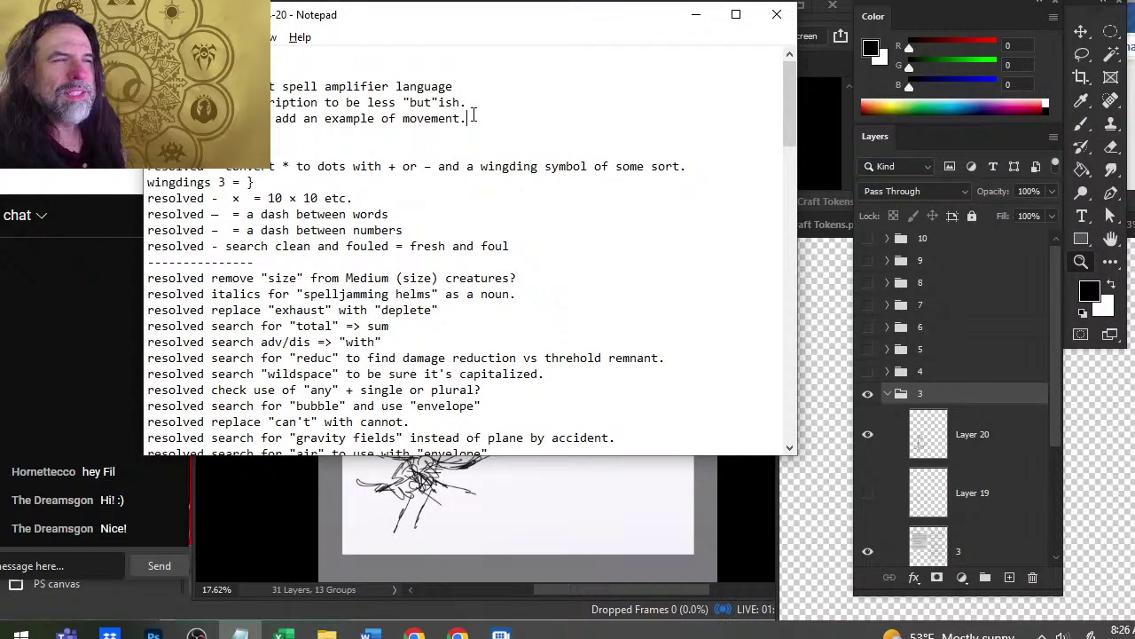
pyautogui.press('Return')
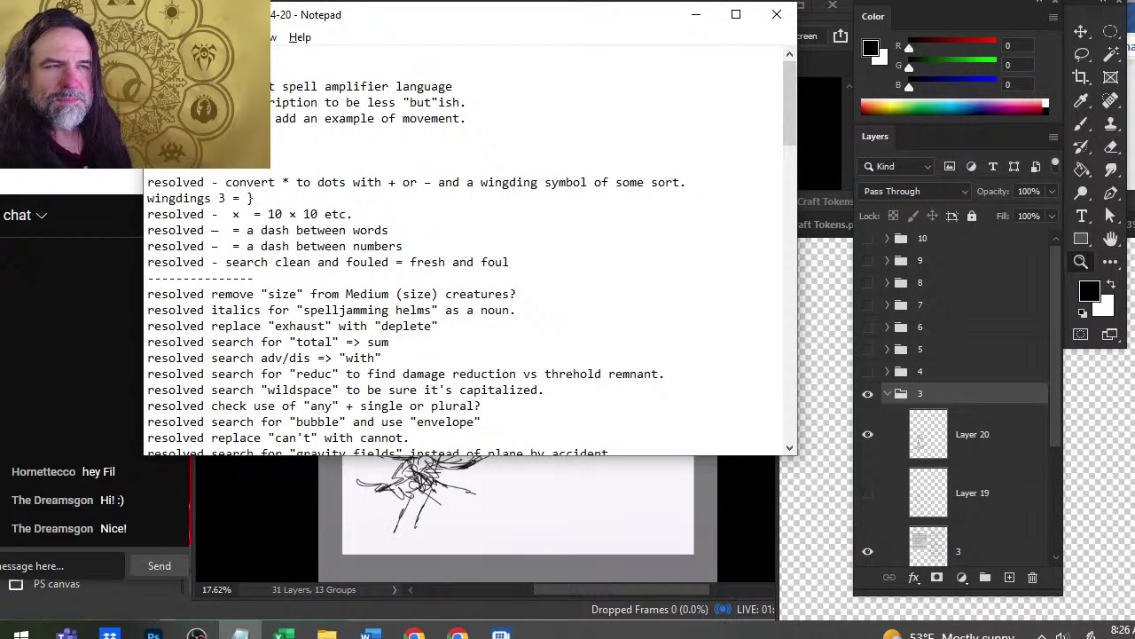
pyautogui.write('switch ')
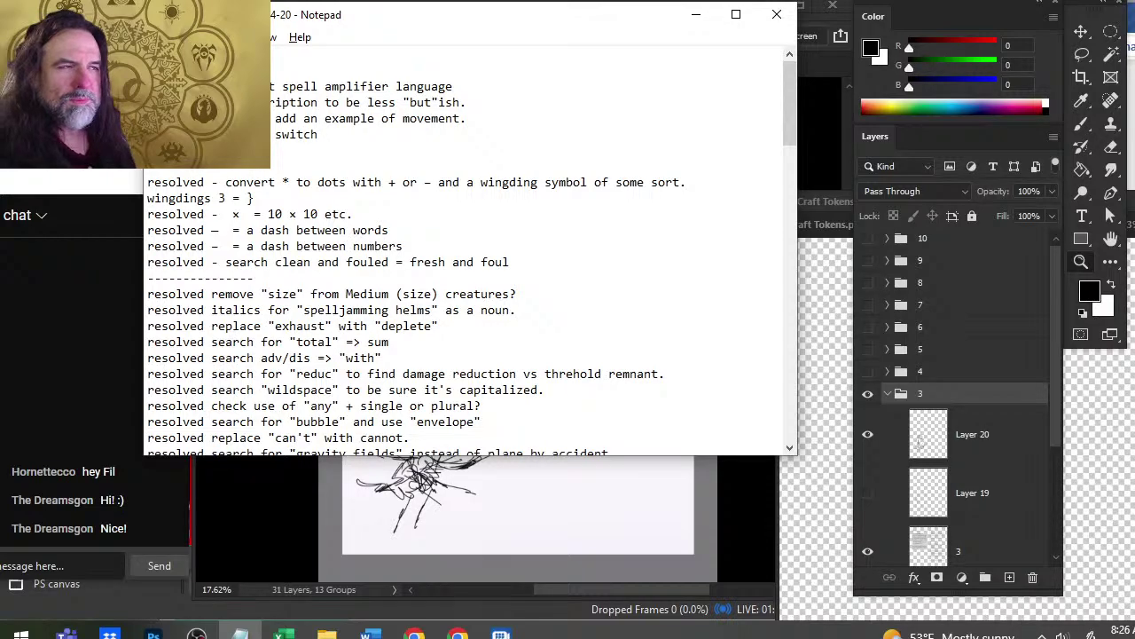
pyautogui.write('single')
pyautogui.press('BackSpace')
pyautogui.press('BackSpace')
pyautogui.press('BackSpace')
pyautogui.press('BackSpace')
pyautogui.press('BackSpace')
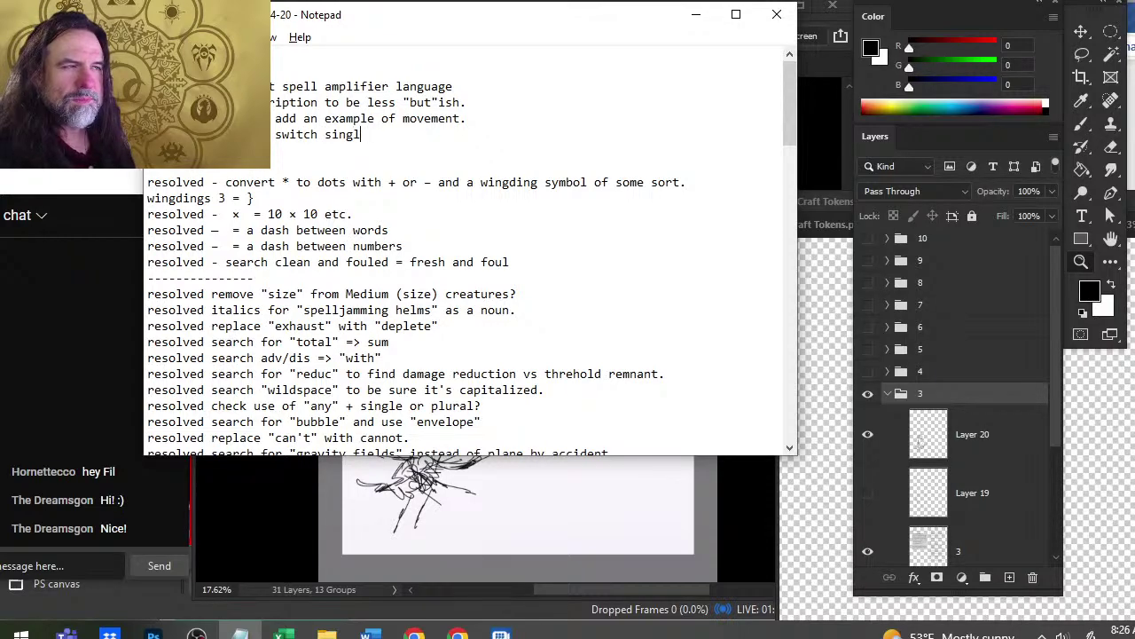
pyautogui.press('BackSpace')
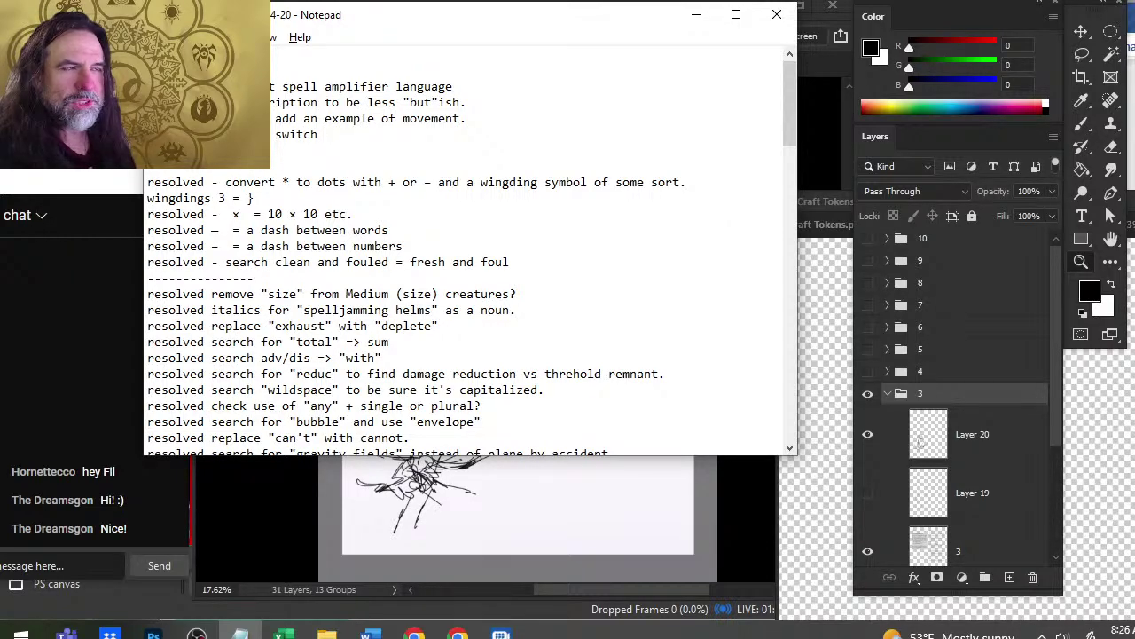
# - Complete the new note with "beholder amplifier to slow ray for consistnecy"
pyautogui.write('beholder ')
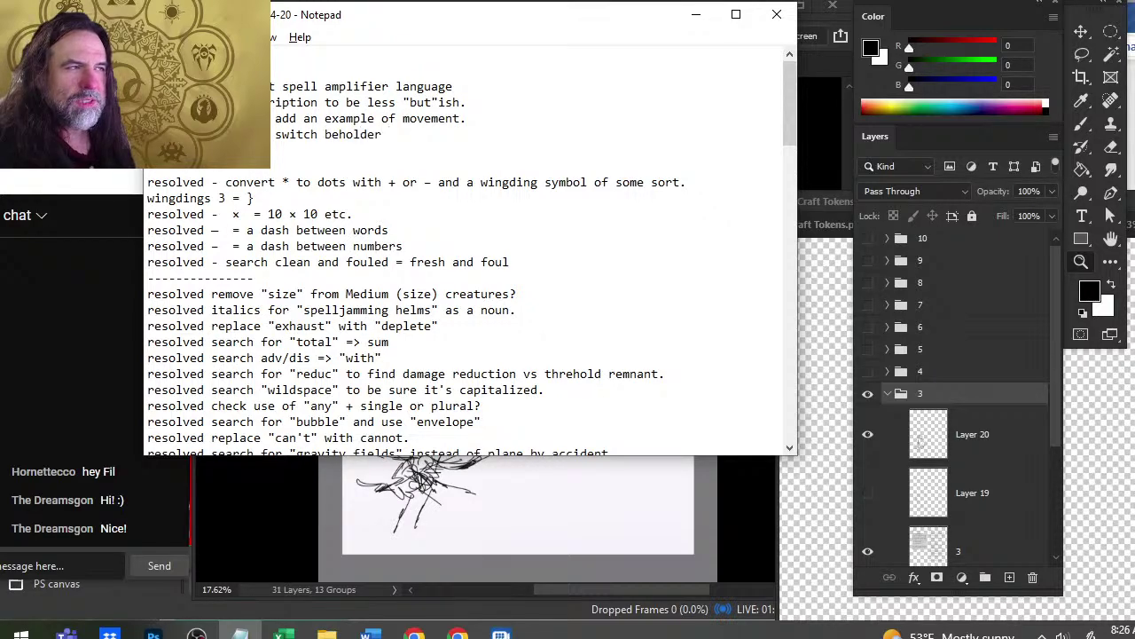
pyautogui.write('amplifier ')
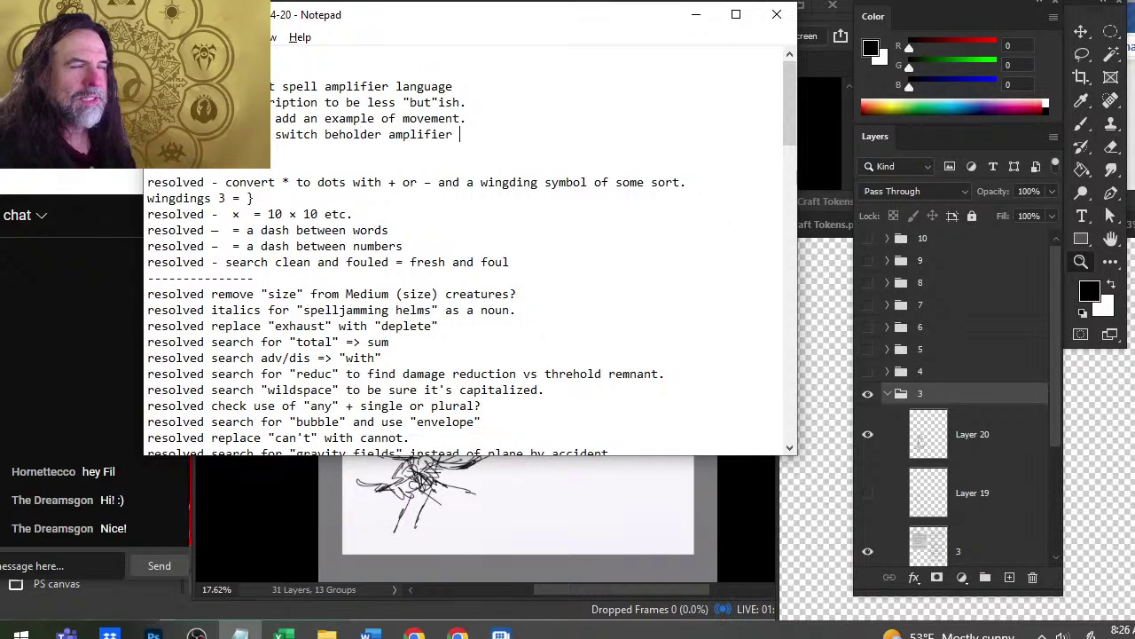
pyautogui.write('to slow ray')
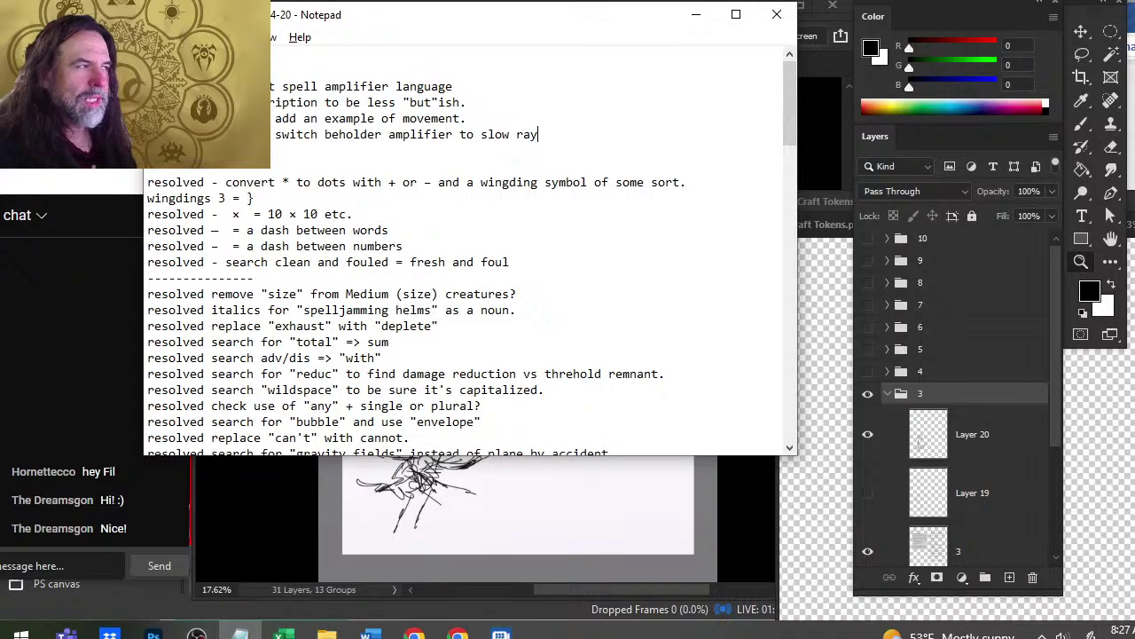
pyautogui.write(' for consistnecy')
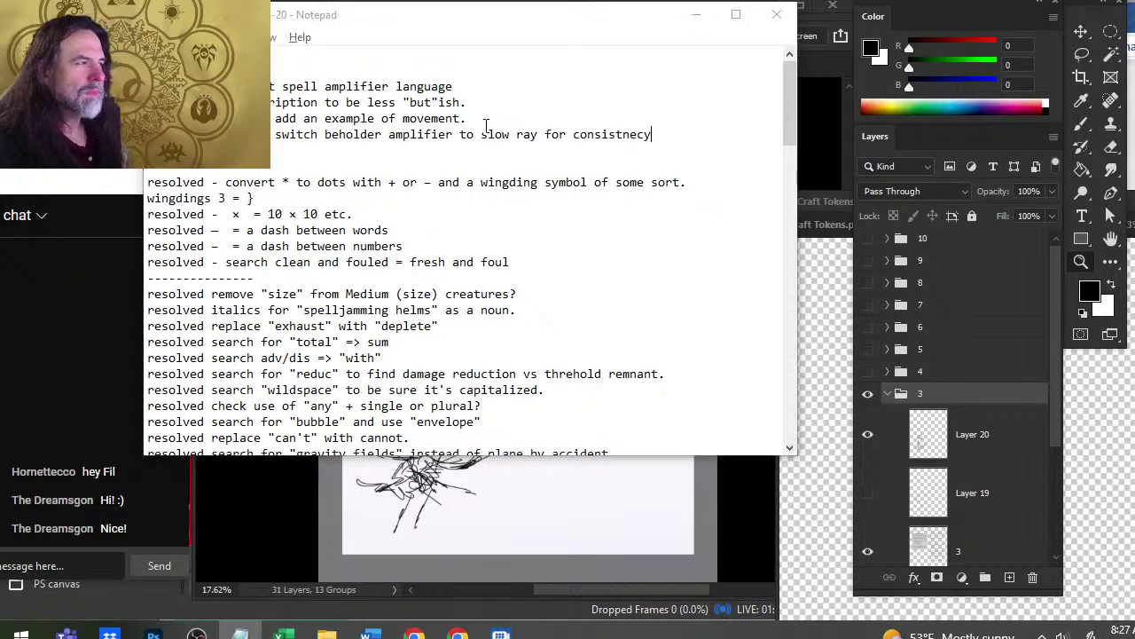
# - Switch to Word and review how the slow spell is described under Targeting Siege Crews and Single Target Effects
pyautogui.hotkey('alt', 'Tab')
pyautogui.hotkey('alt', 'Tab')
pyautogui.press('Tab')
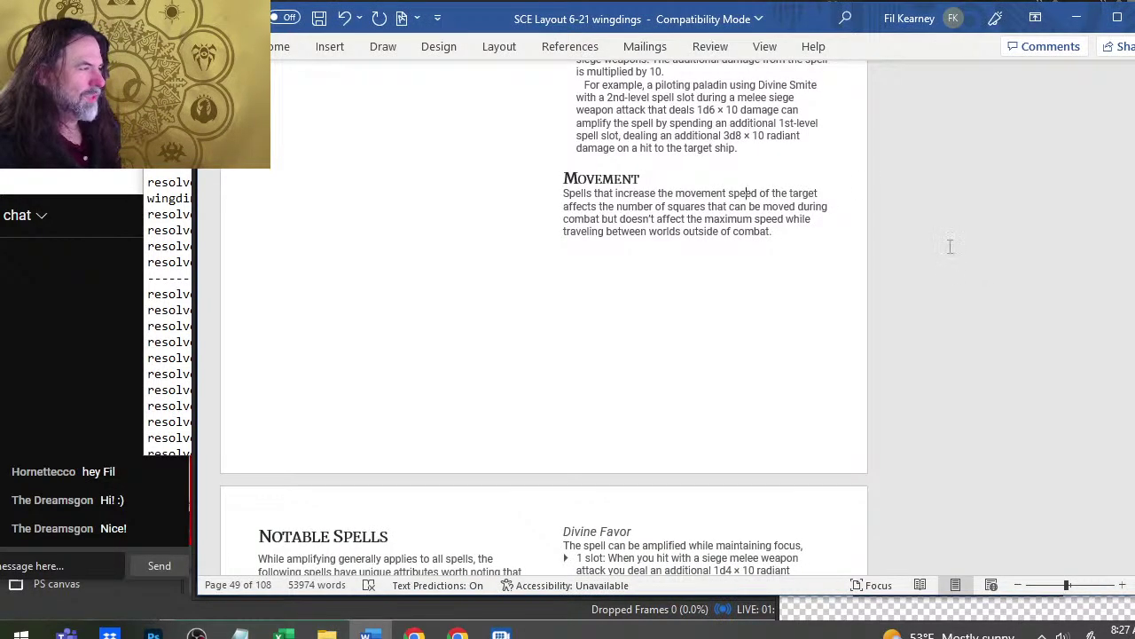
pyautogui.scroll(1, 950, 246)
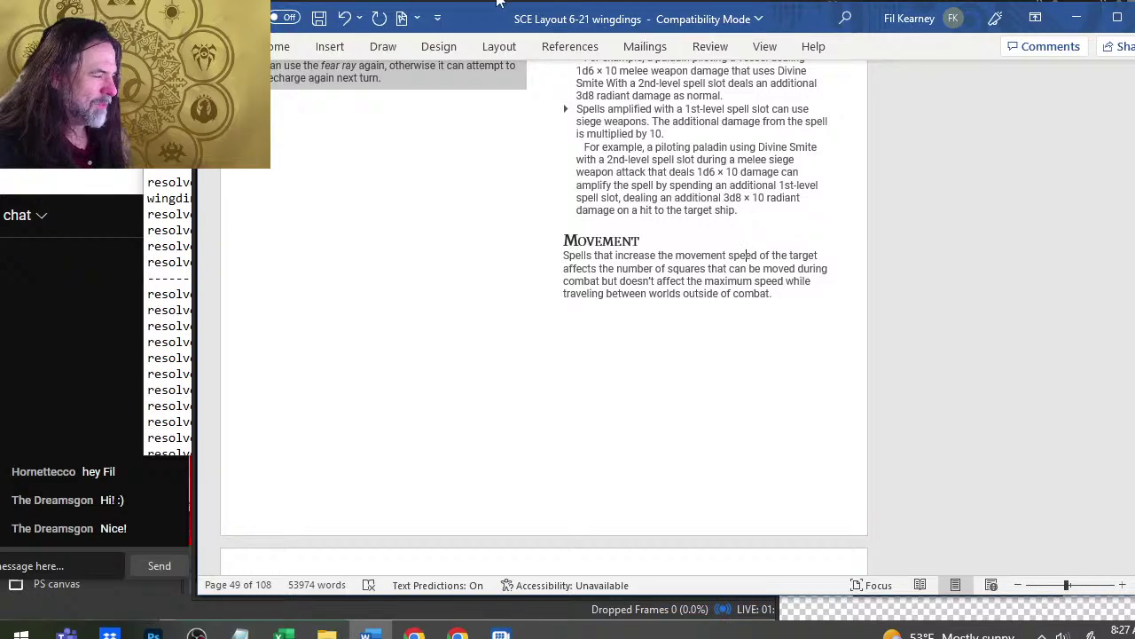
pyautogui.scroll(6, 786, 375)
pyautogui.scroll(8, 720, 232)
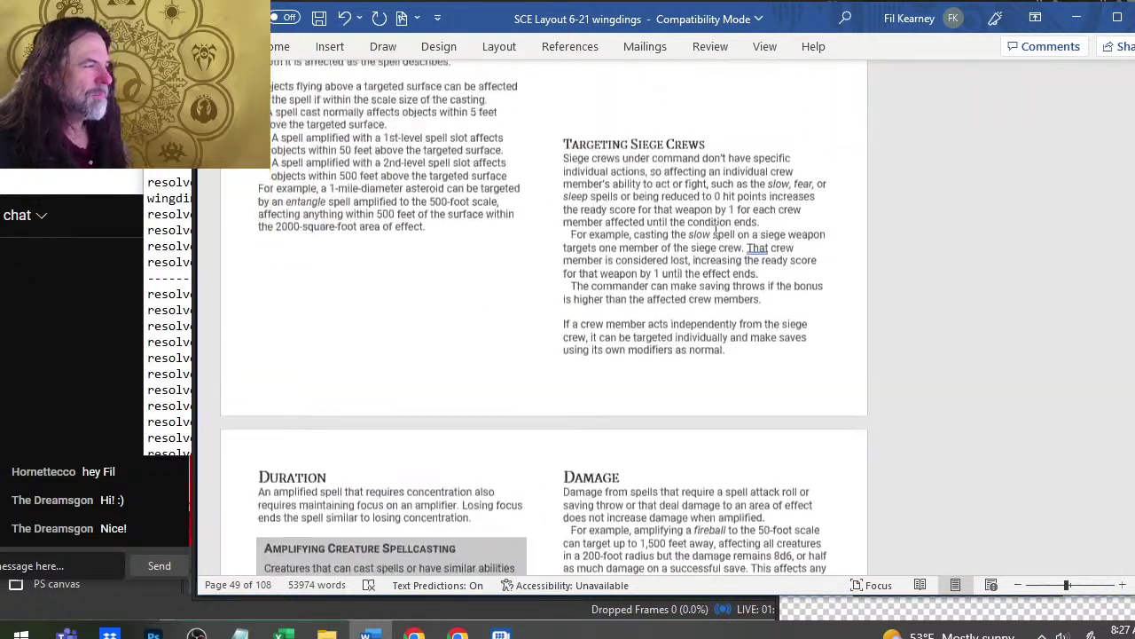
pyautogui.scroll(5, 674, 332)
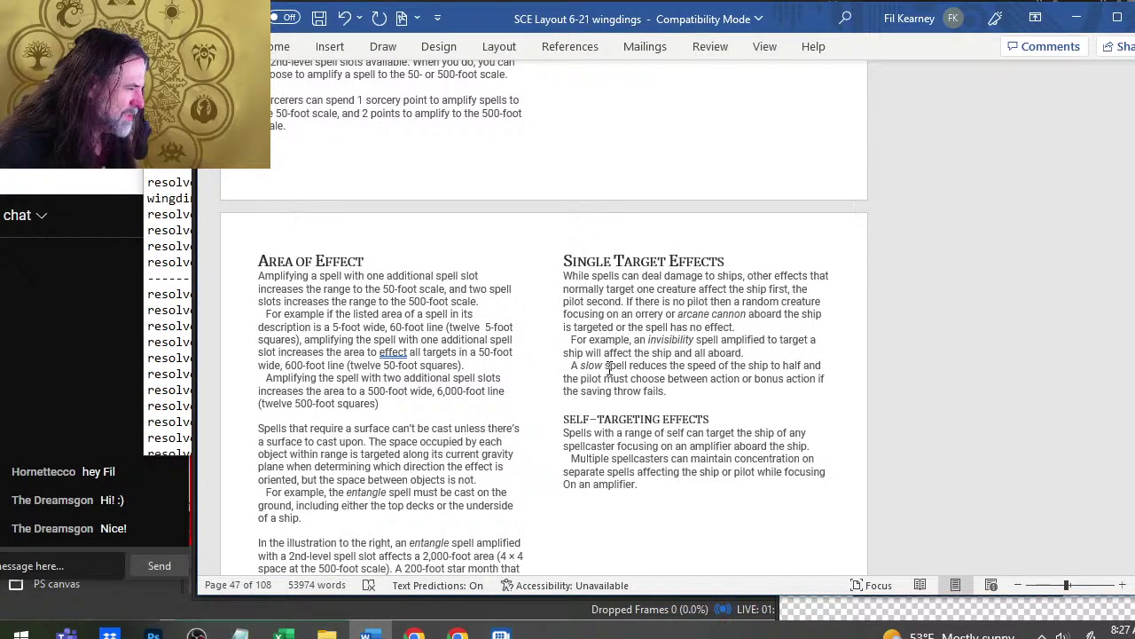
pyautogui.click(789, 366)
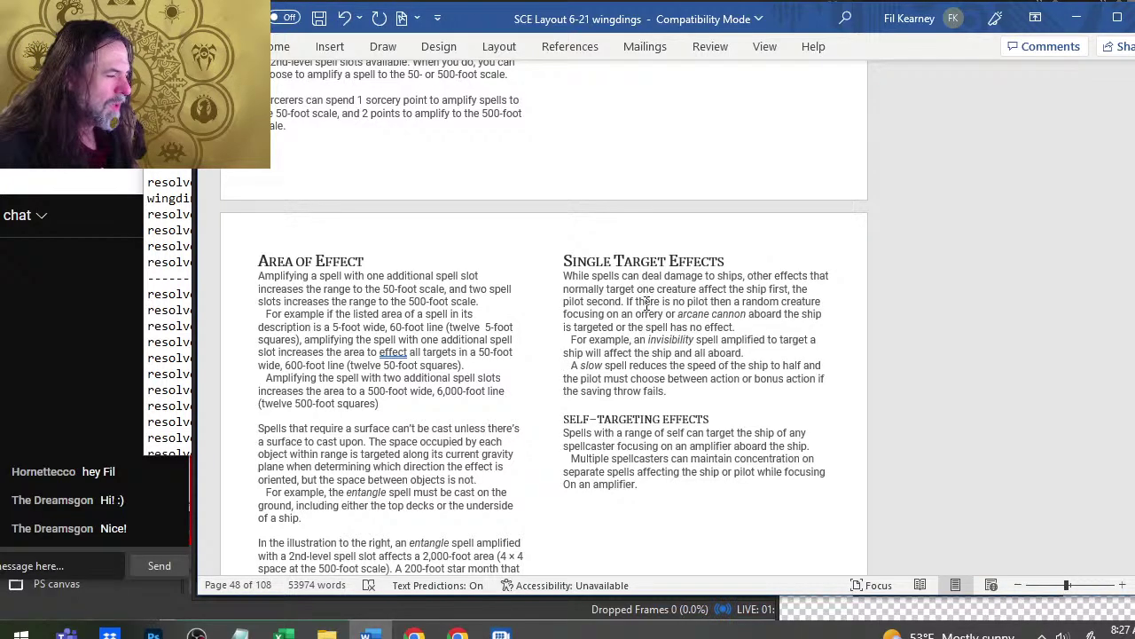
pyautogui.scroll(-15, 648, 310)
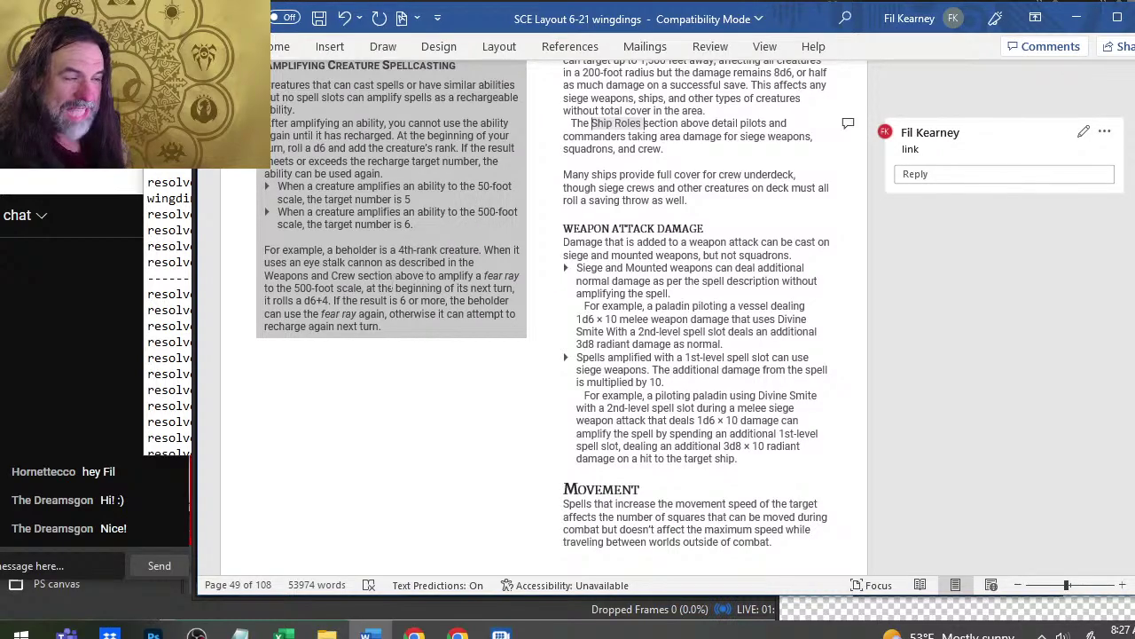
# - Replace "fear" with "slow" in both ray mentions of the beholder example in the Amplifying Creature Spellcasting box
pyautogui.click(522, 342)
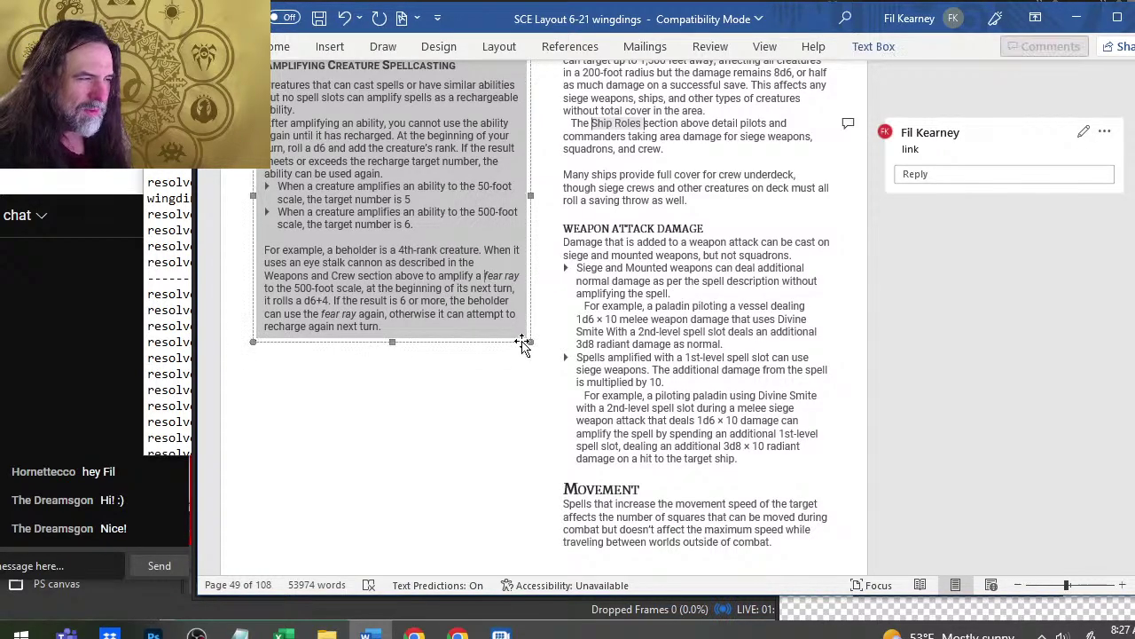
pyautogui.hotkey('ctrl', 'Delete')
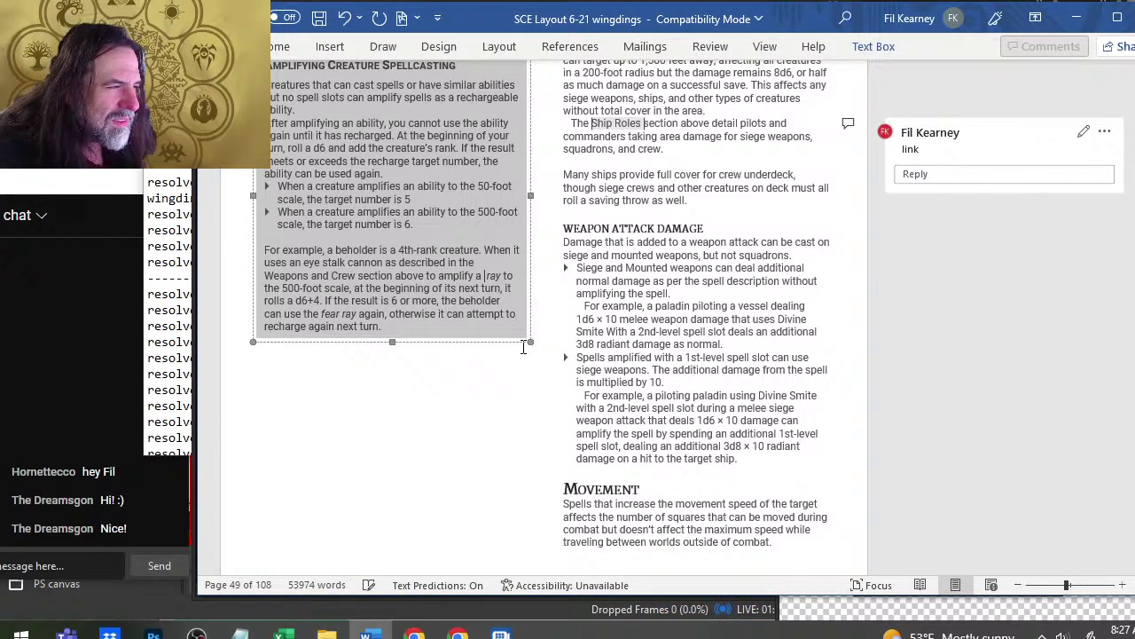
pyautogui.write('slow')
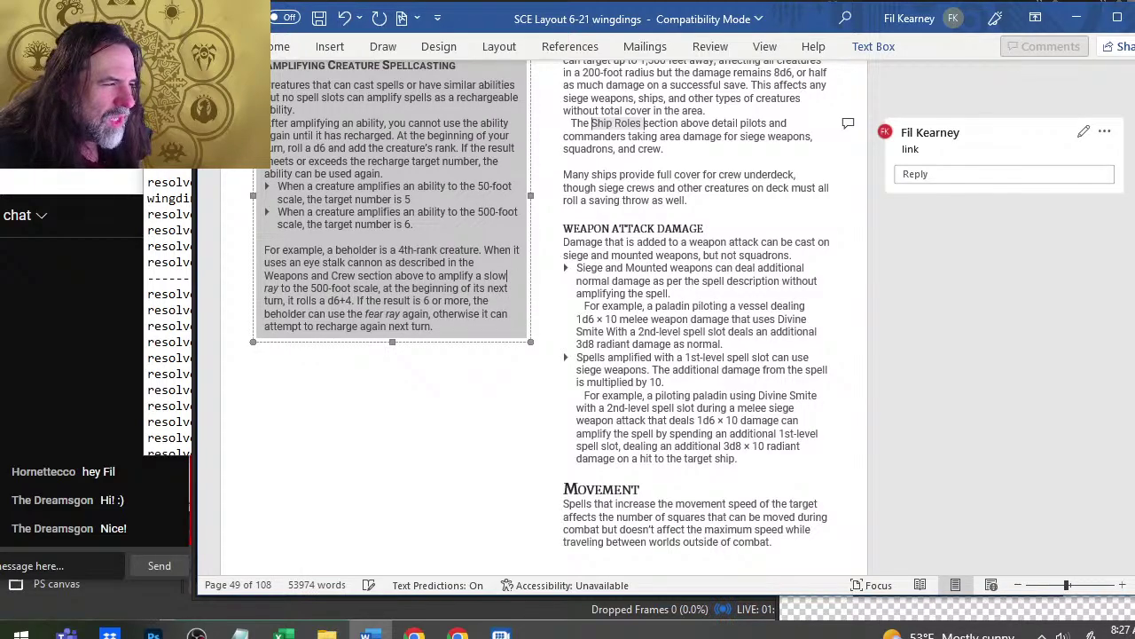
pyautogui.hotkey('ctrl', 'Left')
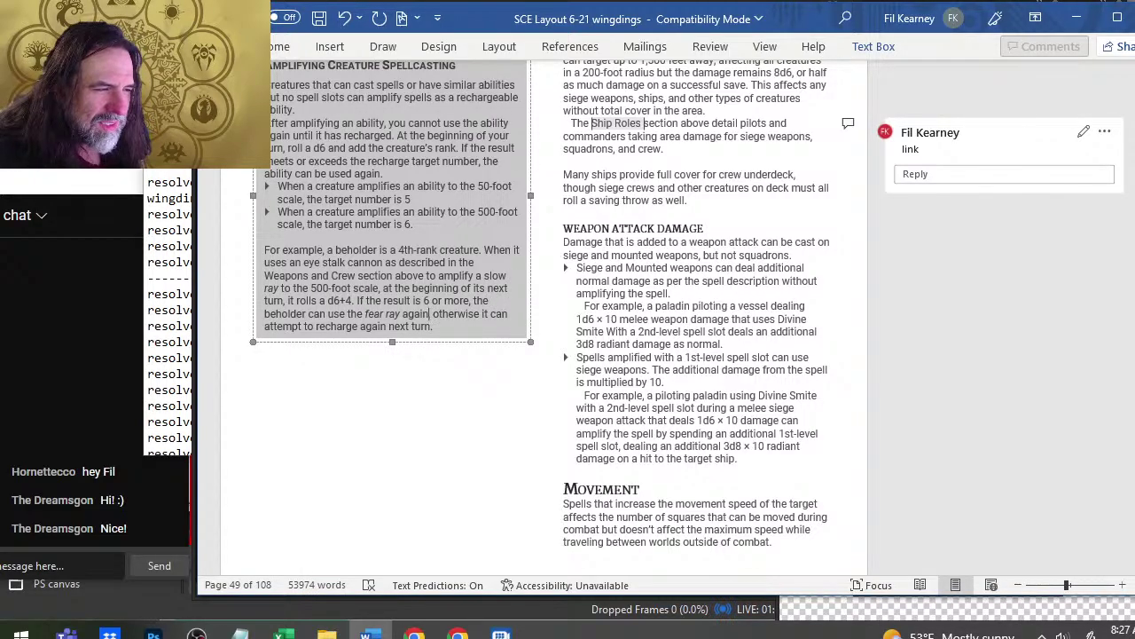
pyautogui.hotkey('ctrl', 'BackSpace')
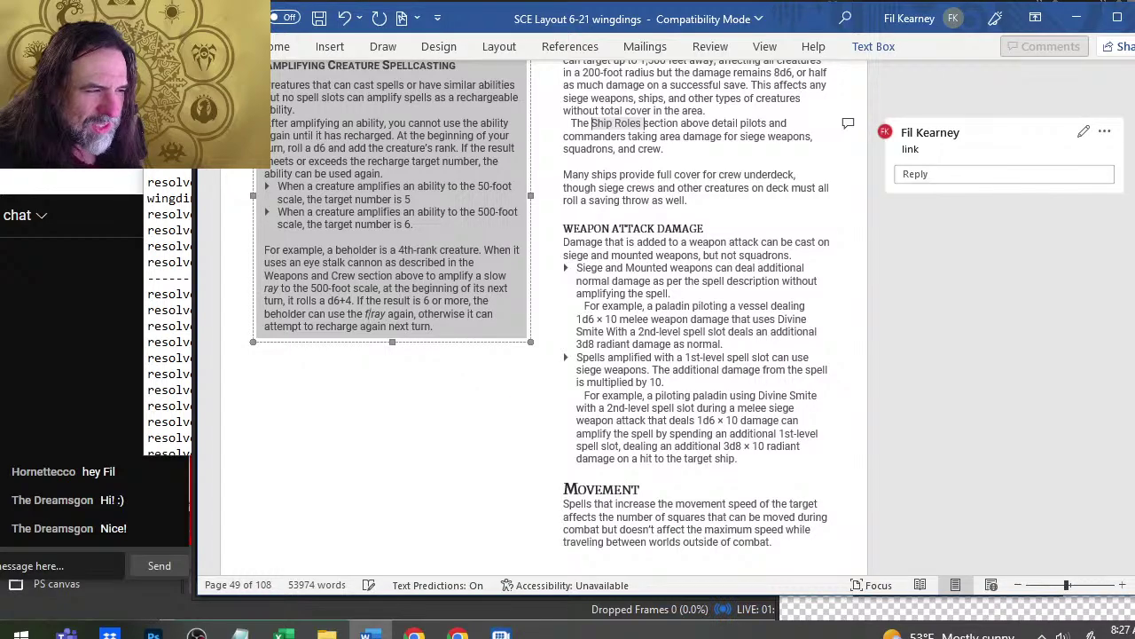
pyautogui.write('slow')
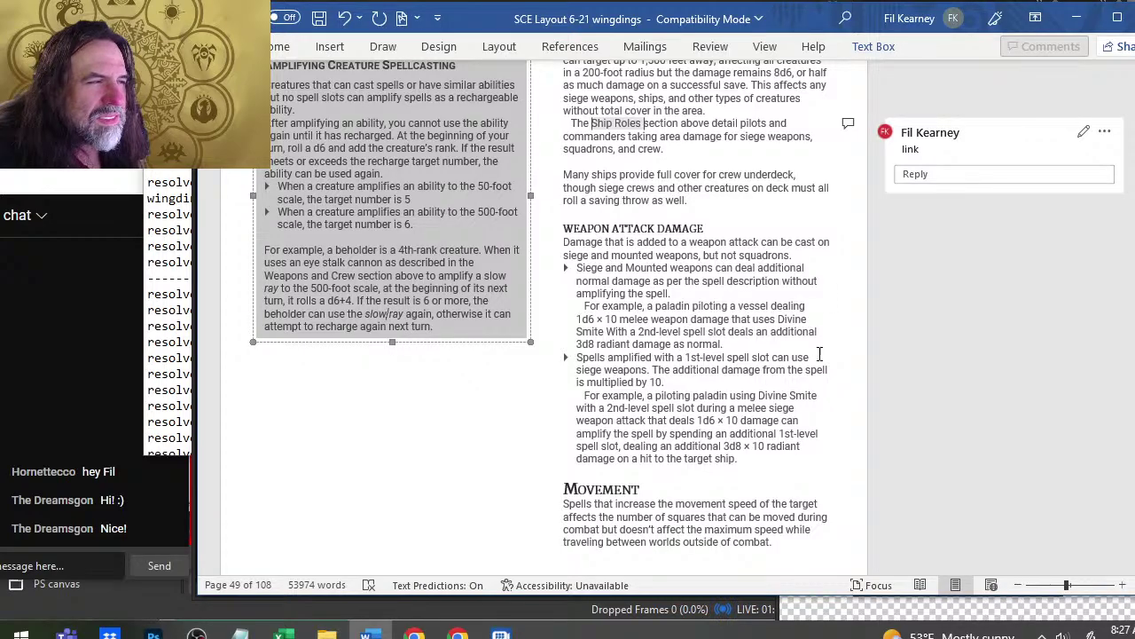
pyautogui.scroll(2, 816, 355)
pyautogui.scroll(-2, 794, 282)
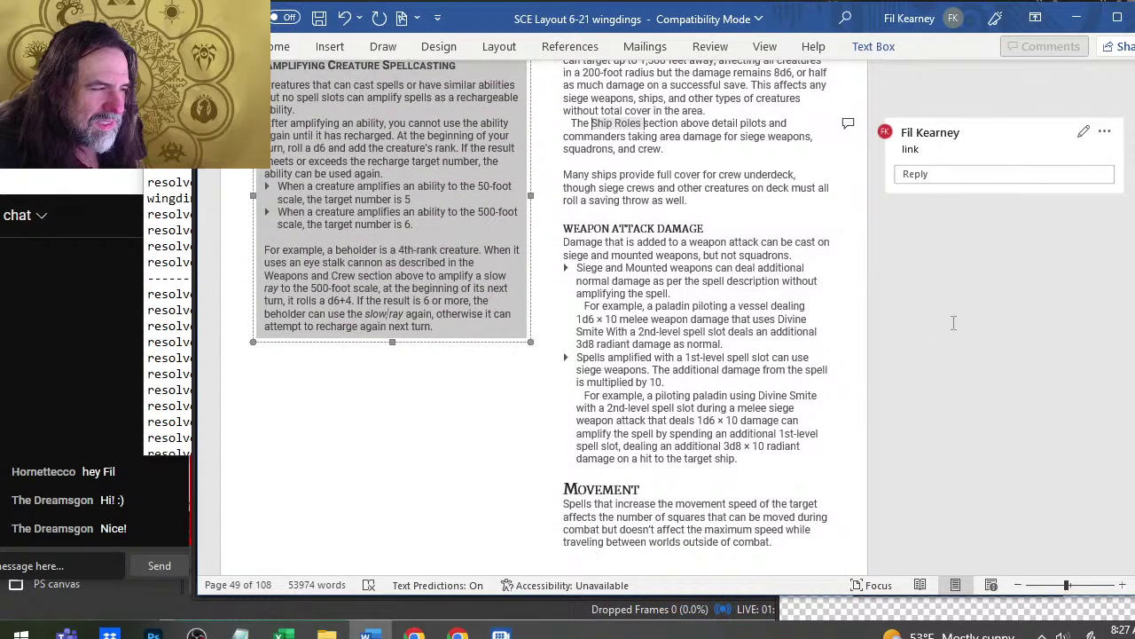
# - Switch to Photoshop, collapse and hide layer group 3, and show layer group 4 instead
pyautogui.hotkey('alt', 'Tab')
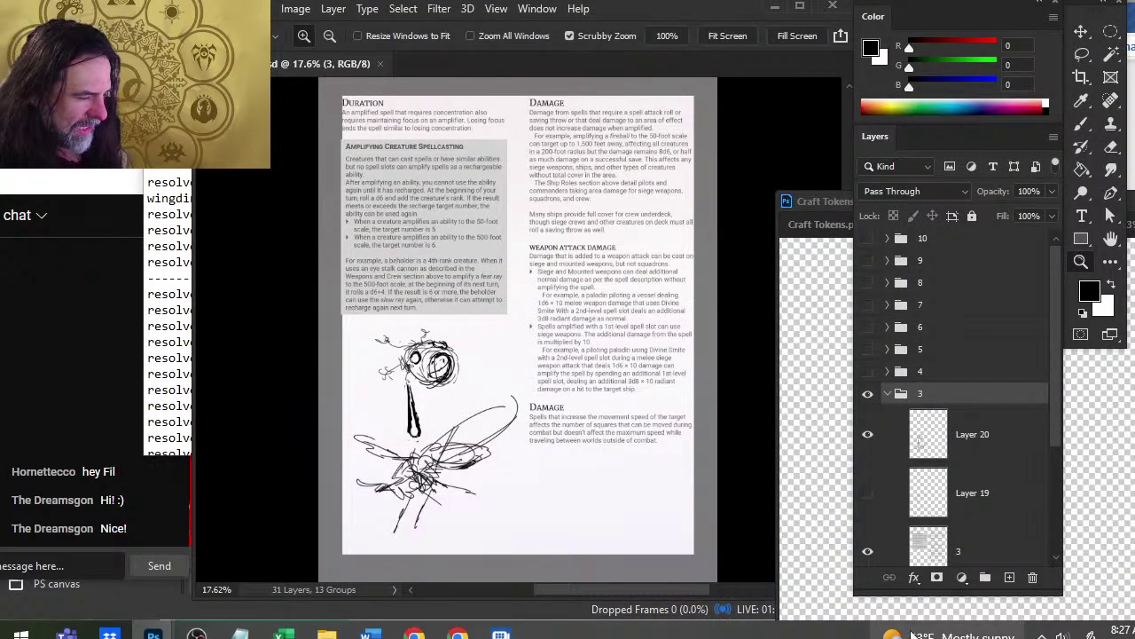
pyautogui.hotkey('alt', 'Tab')
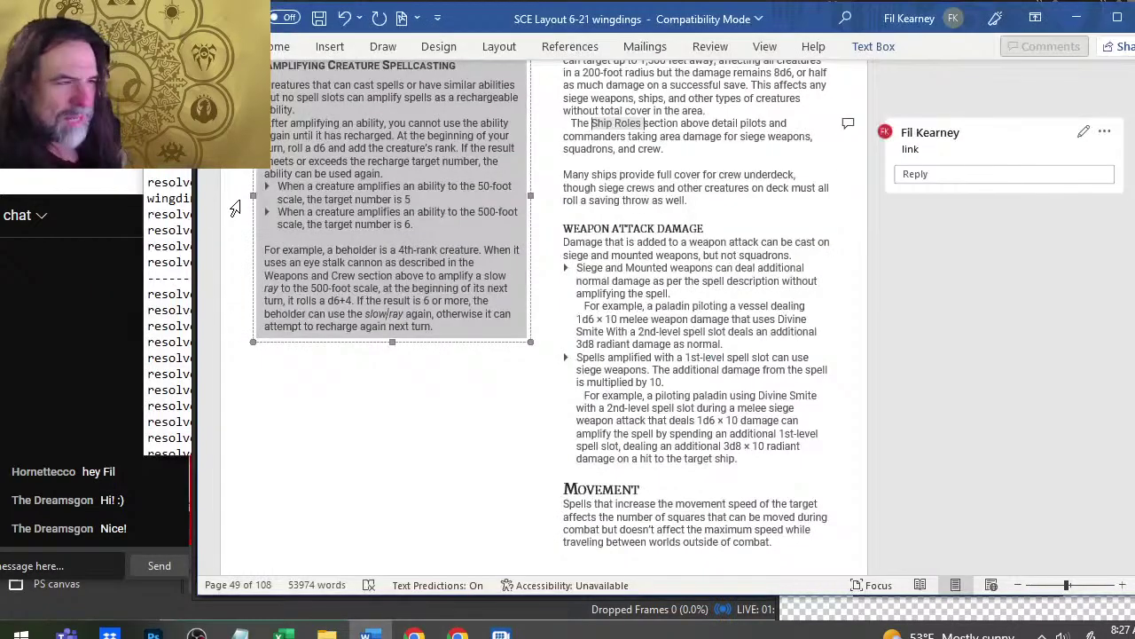
pyautogui.hotkey('alt', 'Tab')
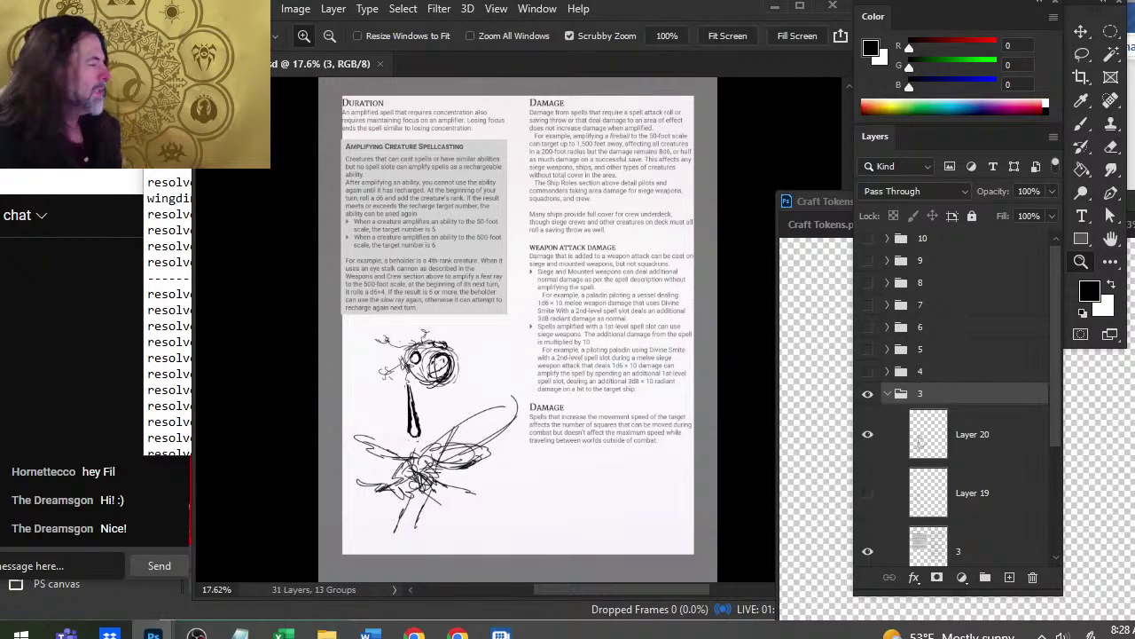
pyautogui.click(887, 395)
pyautogui.click(869, 394)
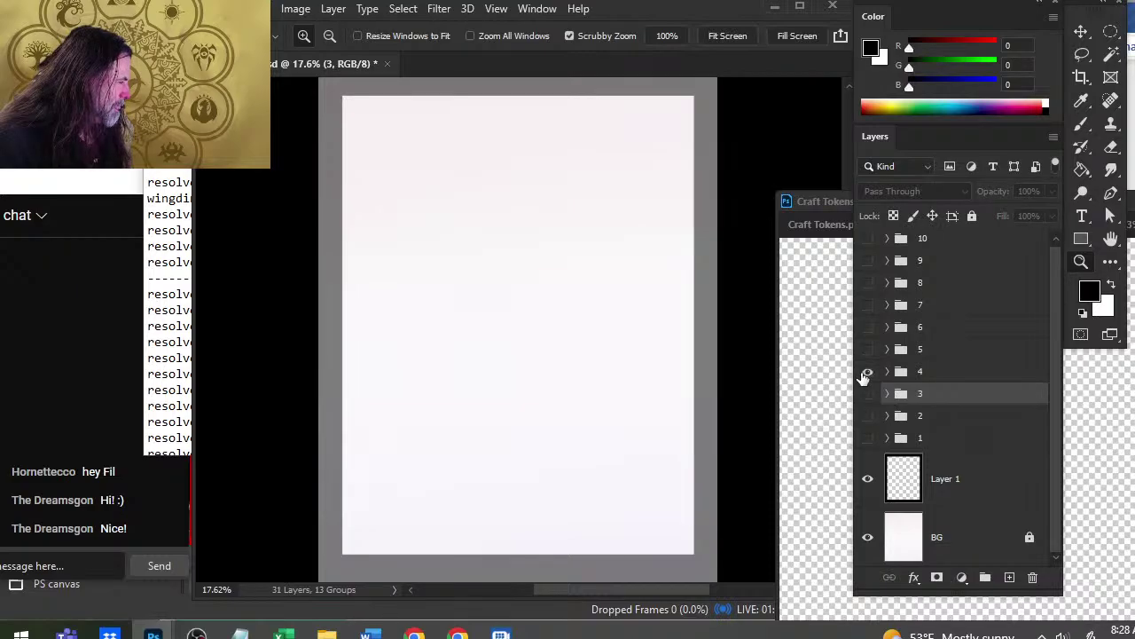
pyautogui.click(868, 372)
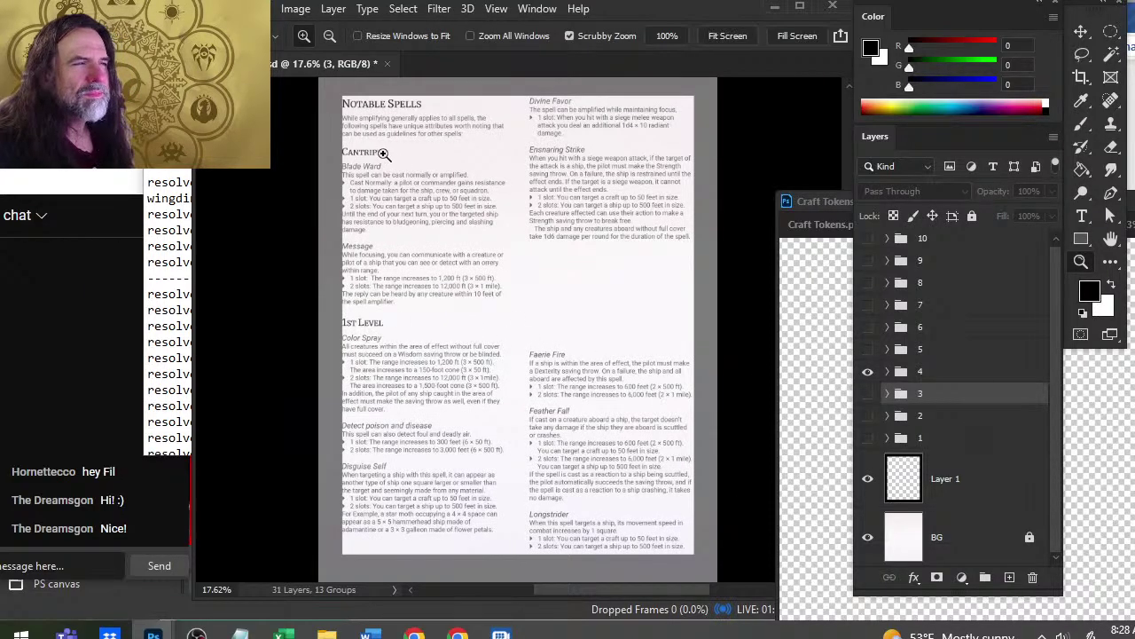
# - Examine the Notable Spells introduction and the Cantrips entries up close on the group 4 page
pyautogui.moveTo(387, 157); pyautogui.dragTo(524, 309)
pyautogui.scroll(-3, 593, 332)
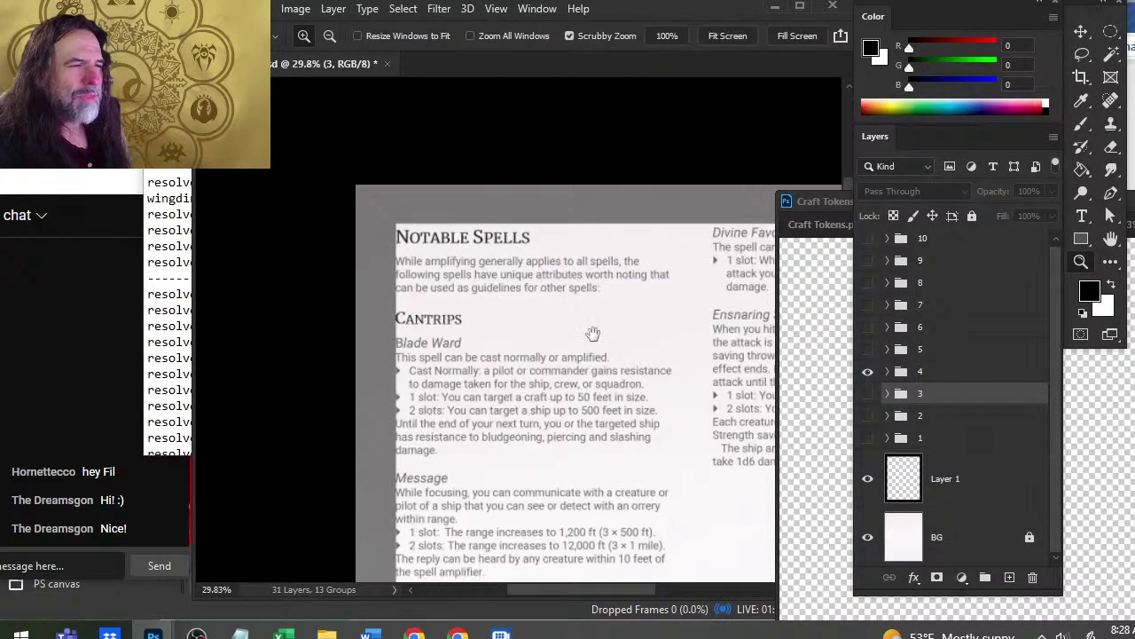
pyautogui.moveTo(593, 332); pyautogui.dragTo(444, 258)
pyautogui.moveTo(567, 286)
pyautogui.mouseDown()
pyautogui.moveTo(526, 268)
pyautogui.moveTo(569, 282)
pyautogui.mouseUp()
pyautogui.moveTo(423, 386); pyautogui.dragTo(467, 423)
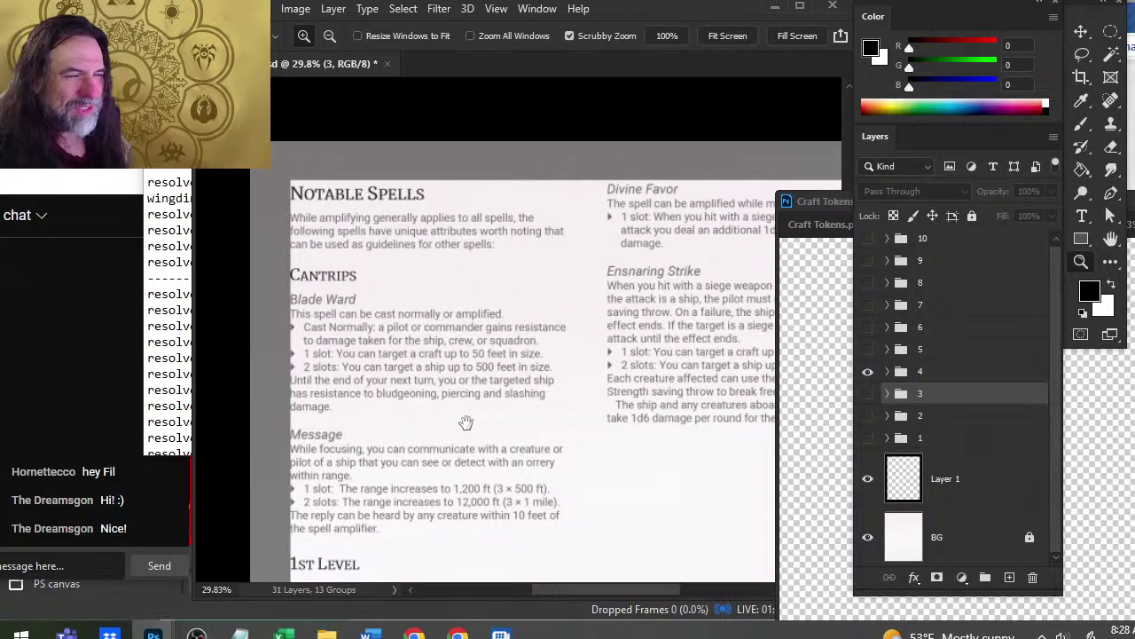
# - Examine the Blade Ward and Message entries under Cantrips on the Notable Spells page
pyautogui.moveTo(388, 218); pyautogui.dragTo(440, 229)
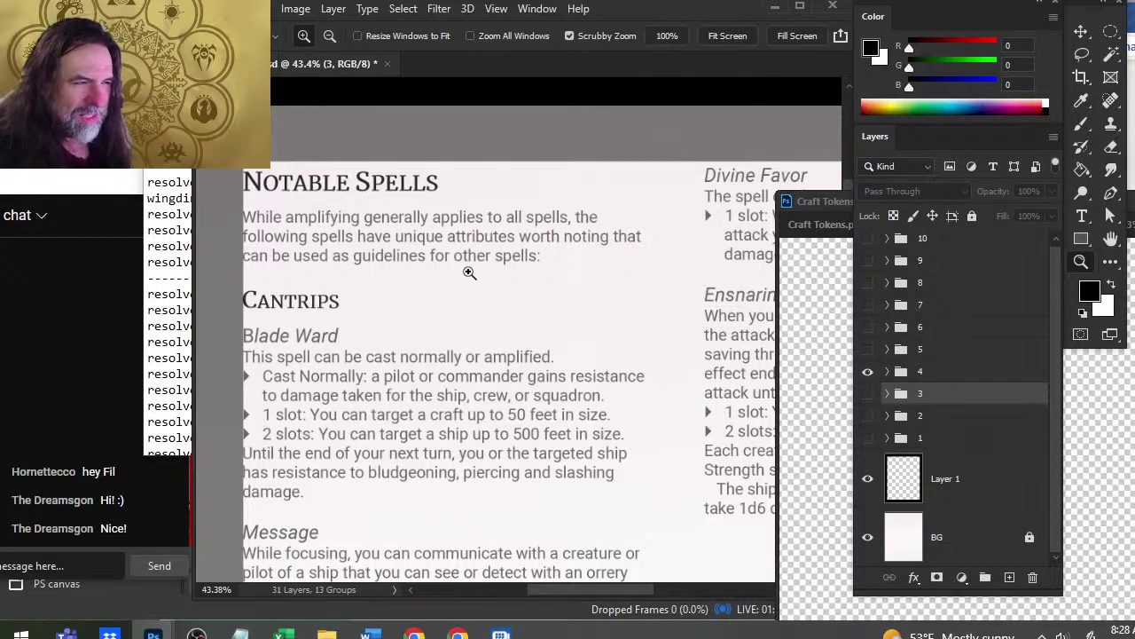
pyautogui.scroll(-2, 598, 302)
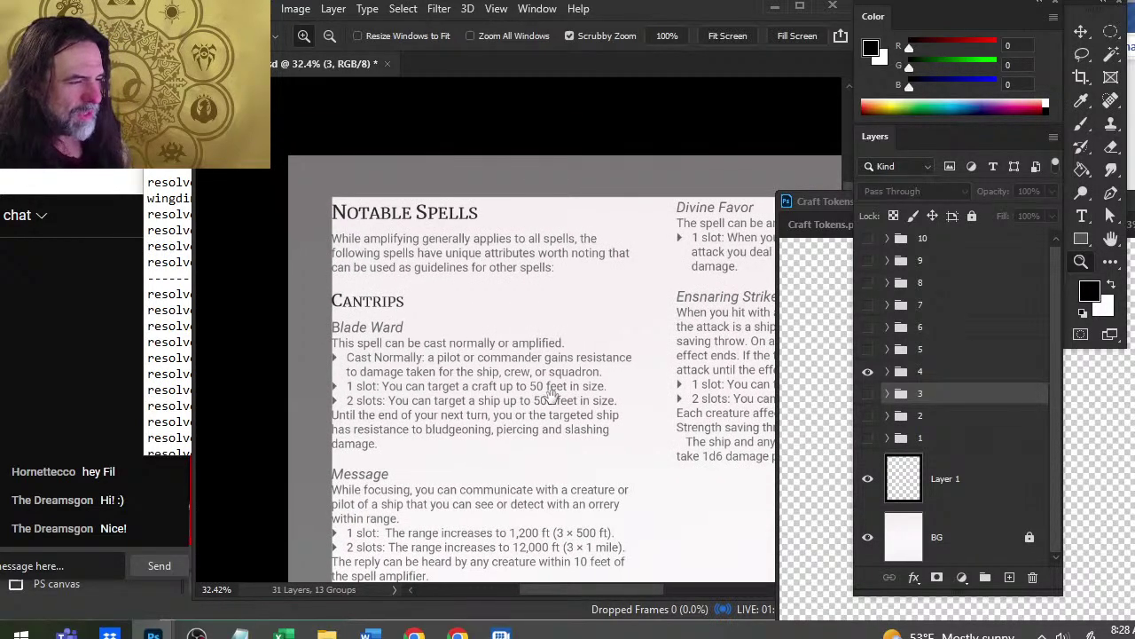
pyautogui.moveTo(550, 395); pyautogui.dragTo(527, 336)
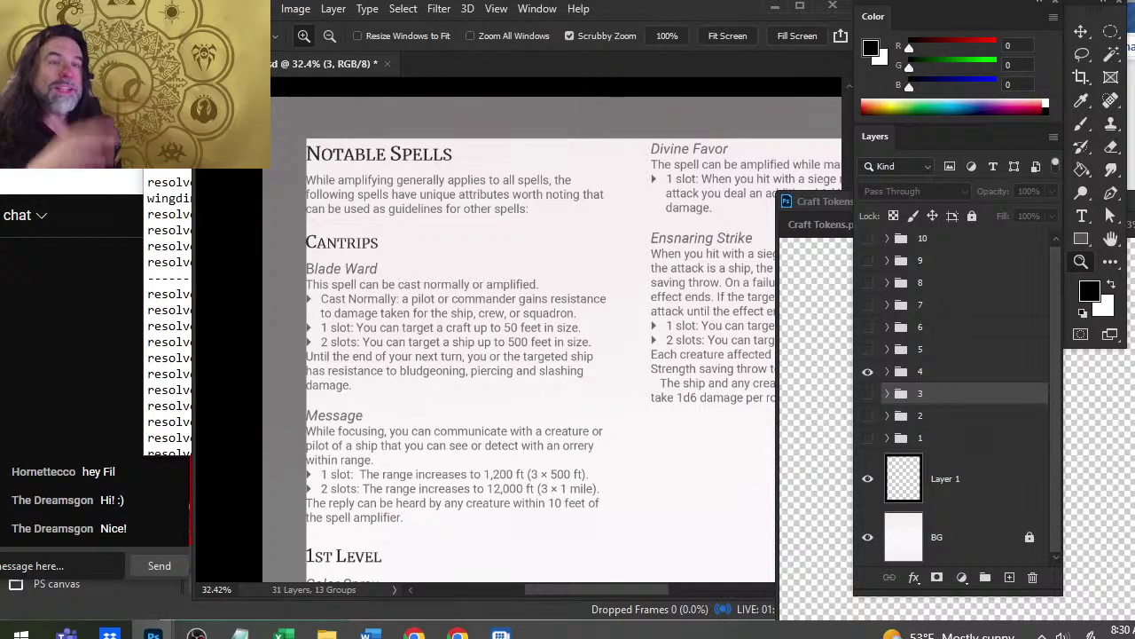
# - Switch to Word and change "On" to lowercase "on" in the last sentence of Self-Targeting Effects
pyautogui.hotkey('alt', 'Tab')
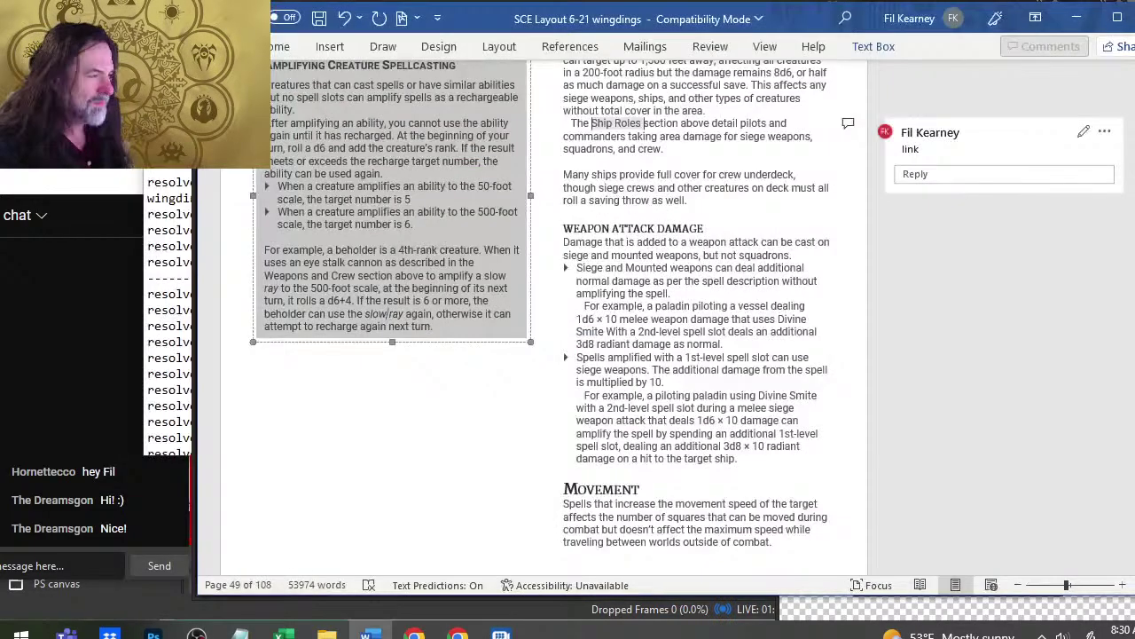
pyautogui.hotkey('alt', 'Tab')
pyautogui.hotkey('alt', 'Tab')
pyautogui.scroll(3, 793, 111)
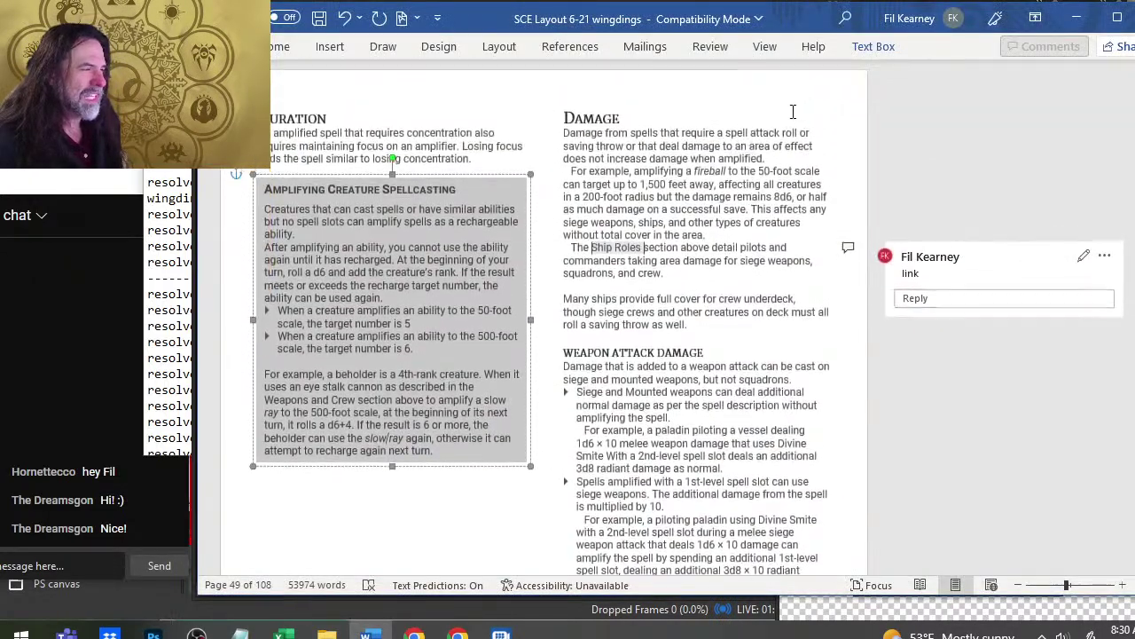
pyautogui.scroll(5, 793, 111)
pyautogui.click(717, 184)
pyautogui.scroll(5, 717, 183)
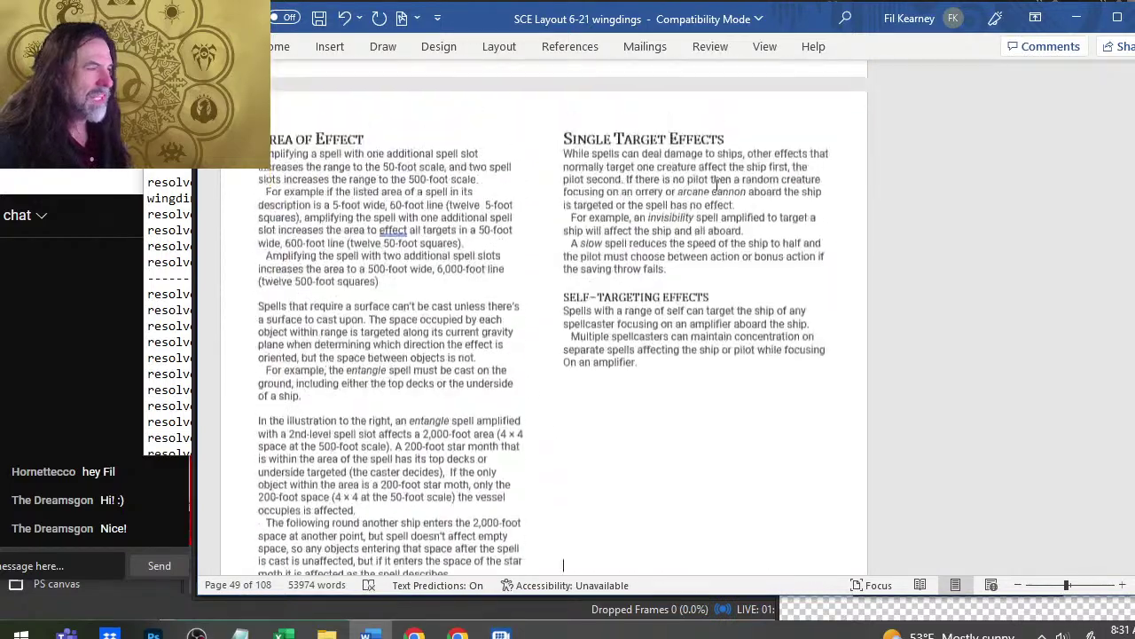
pyautogui.scroll(1, 717, 184)
pyautogui.scroll(-1, 682, 326)
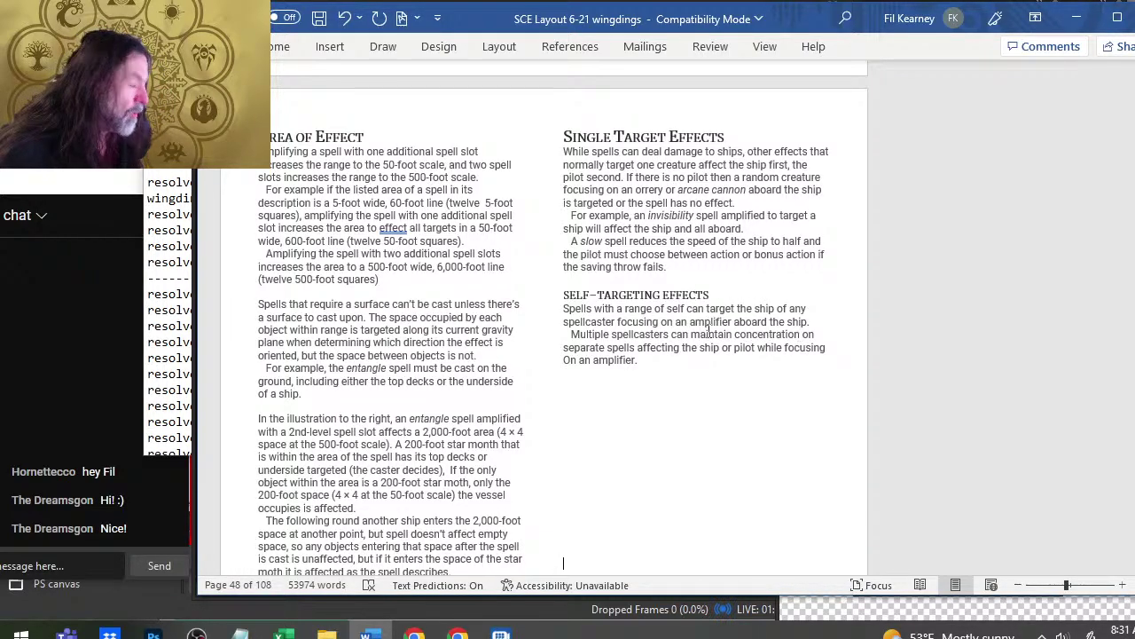
pyautogui.hotkey('alt', 'Tab')
pyautogui.hotkey('alt', 'Tab')
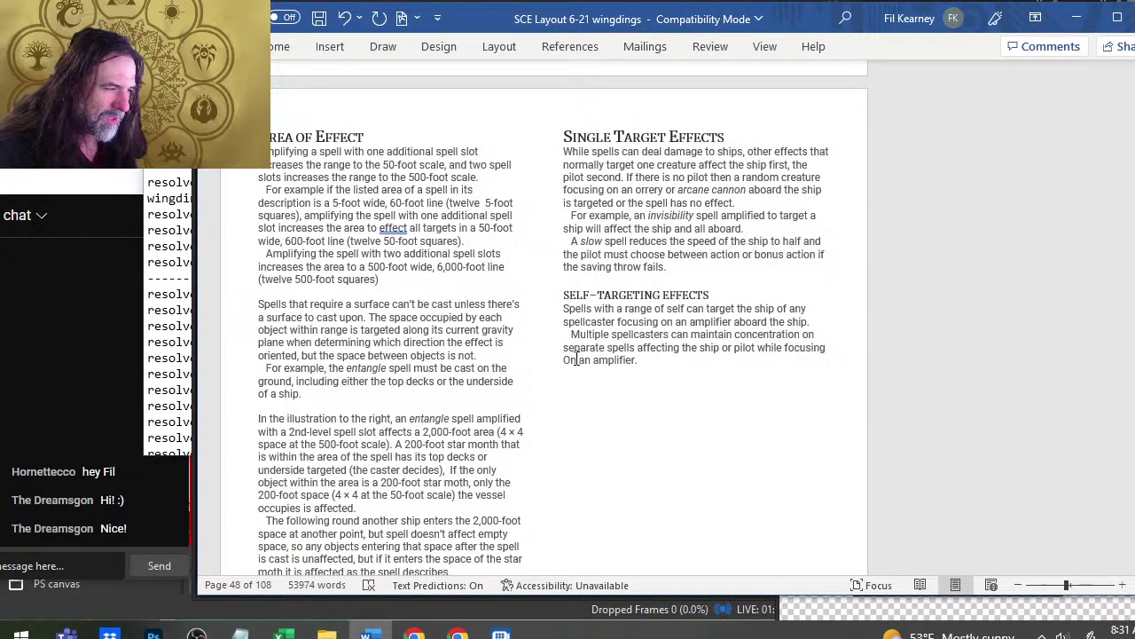
pyautogui.press('BackSpace')
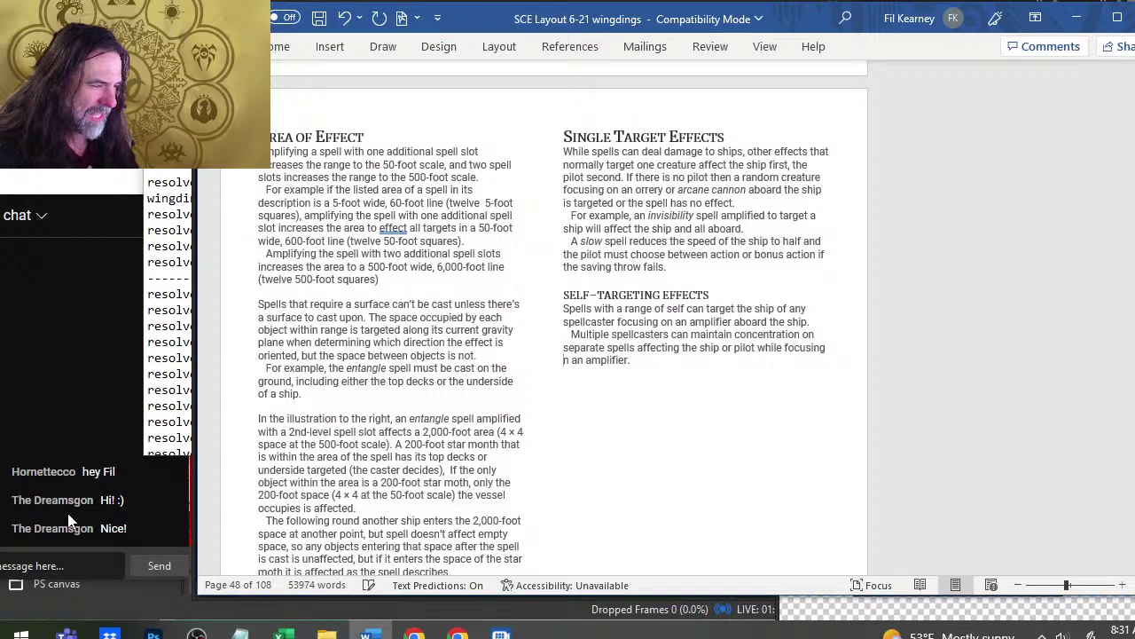
pyautogui.write('o')
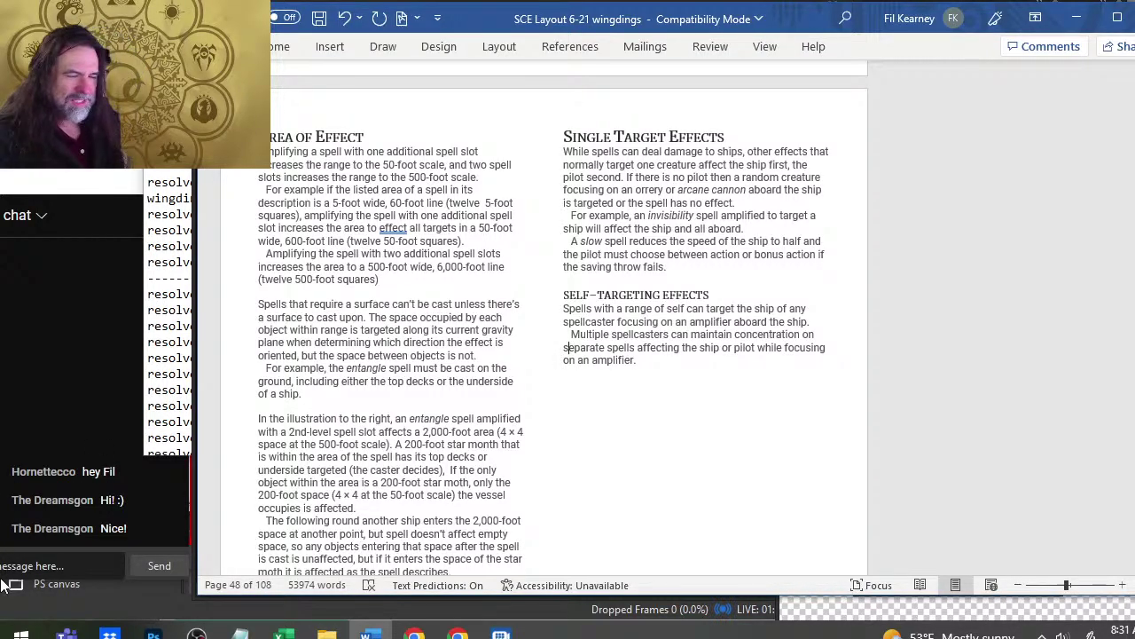
pyautogui.click(4, 586)
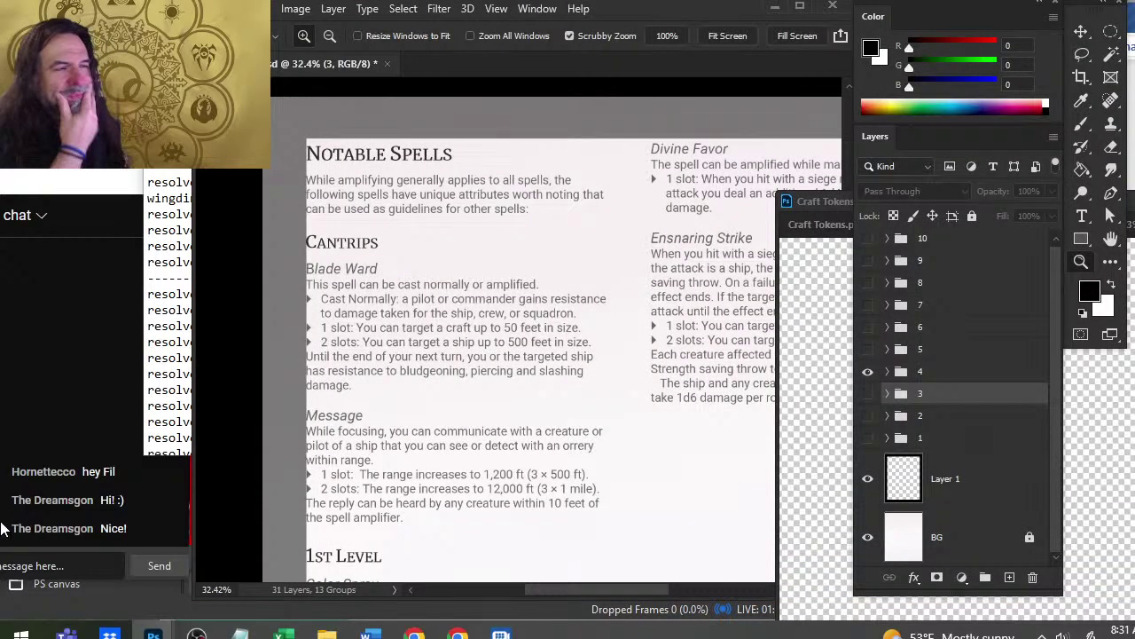
pyautogui.click(40, 581)
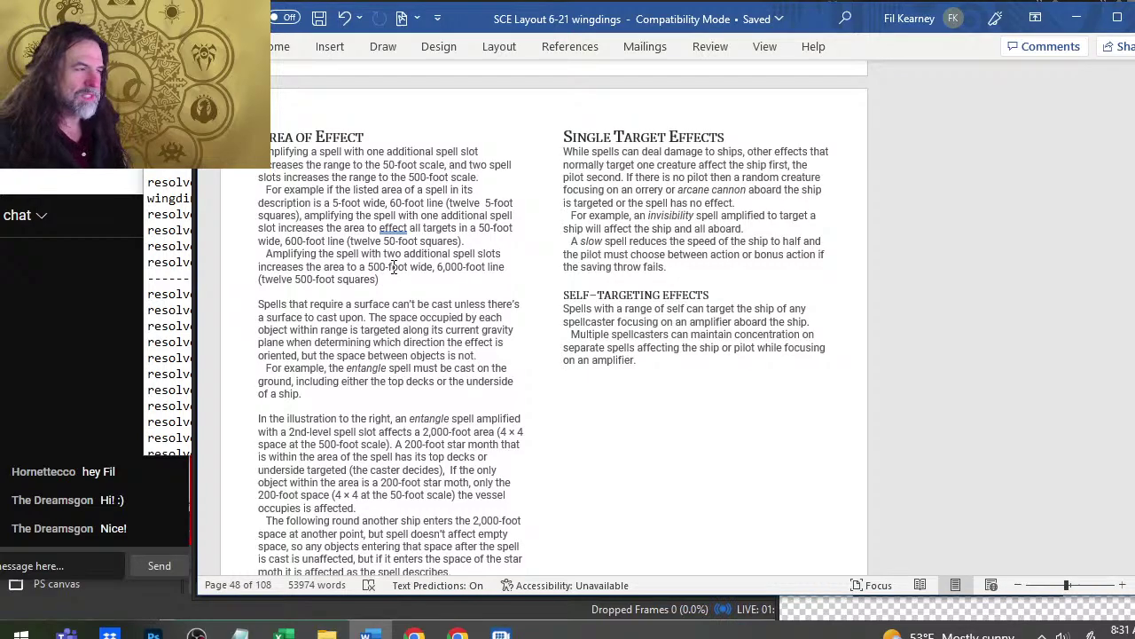
pyautogui.hotkey('alt', 'Tab')
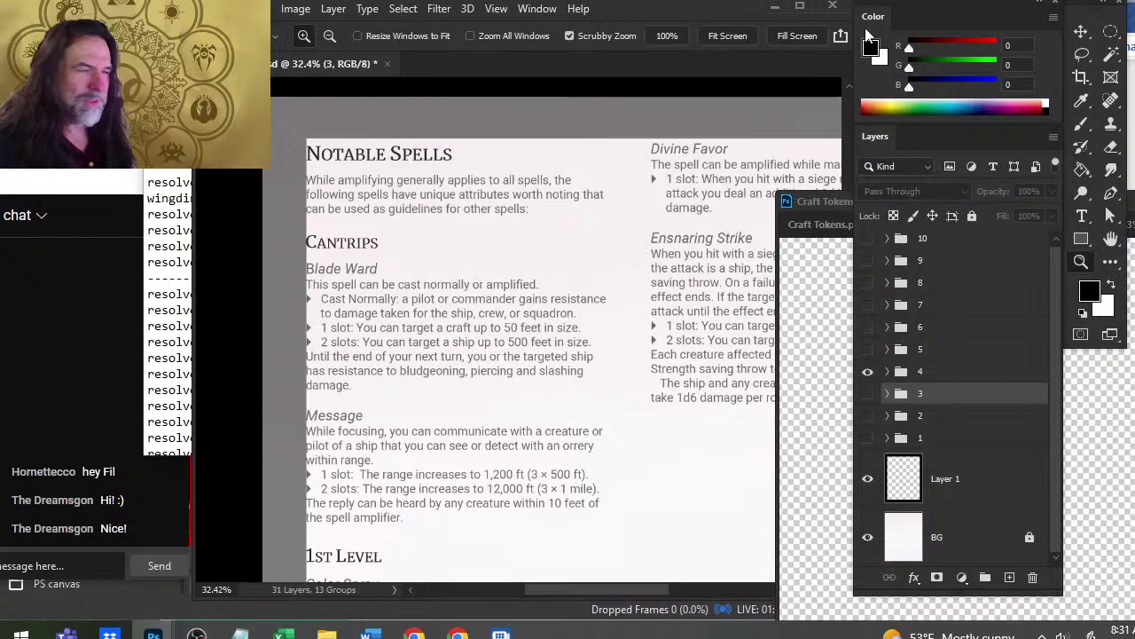
pyautogui.hotkey('alt', 'Tab')
pyautogui.hotkey('alt', 'Tab')
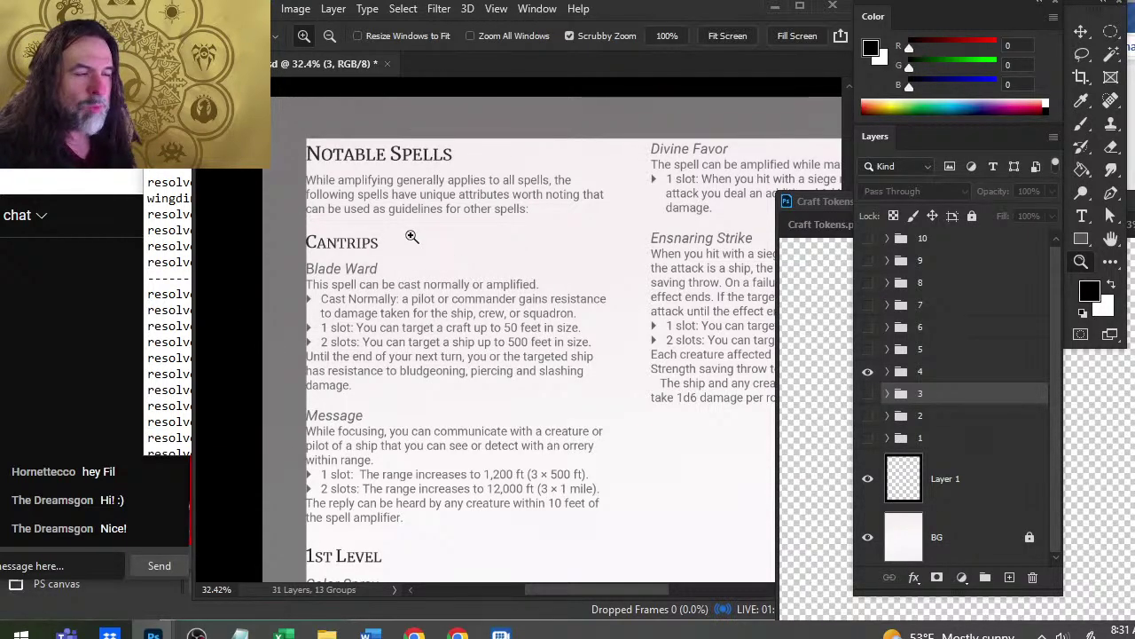
pyautogui.hotkey('alt', 'Tab')
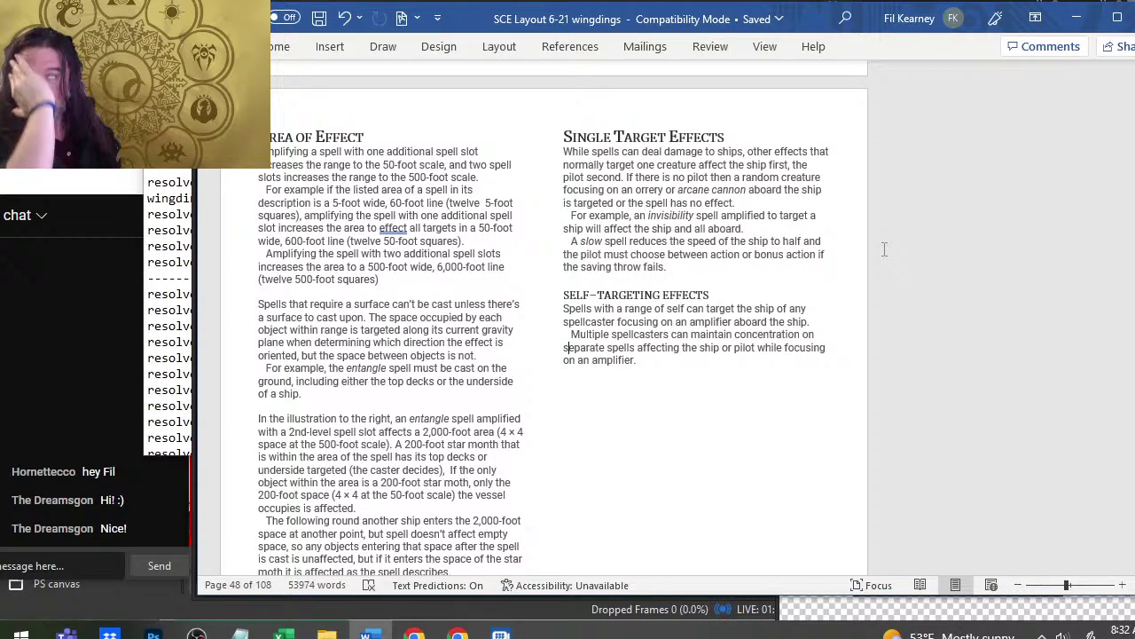
pyautogui.hotkey('alt', 'Tab')
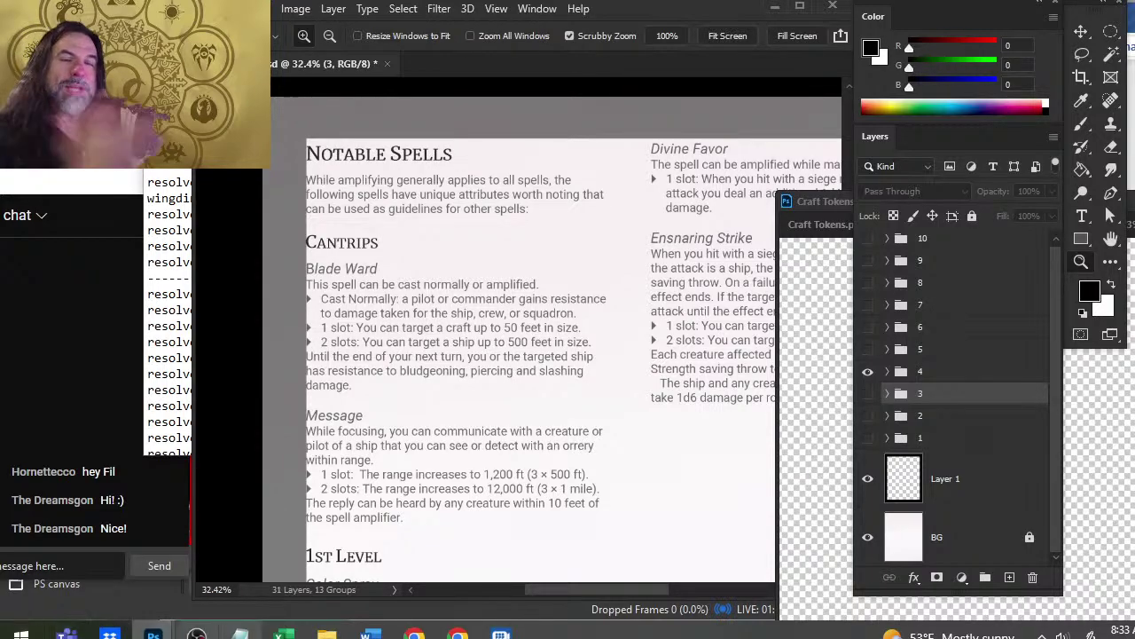
# - Switch to Chrome, search the web for "5e blade ward" in the Color Spray tab, and look through the results
pyautogui.moveTo(239, 631)
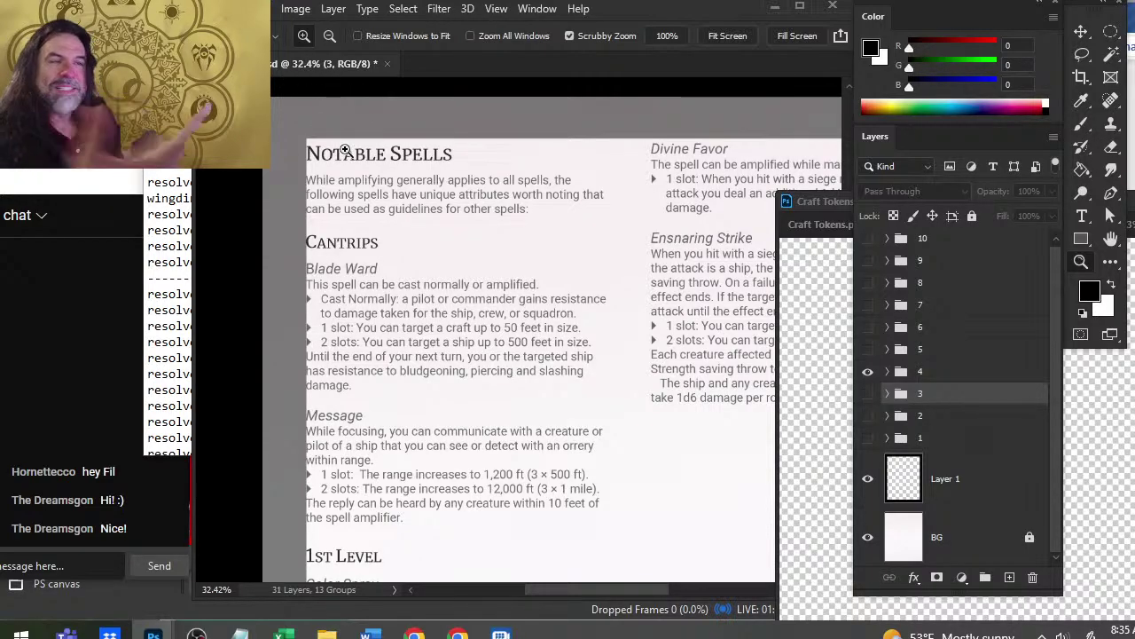
pyautogui.hotkey('alt', 'Tab')
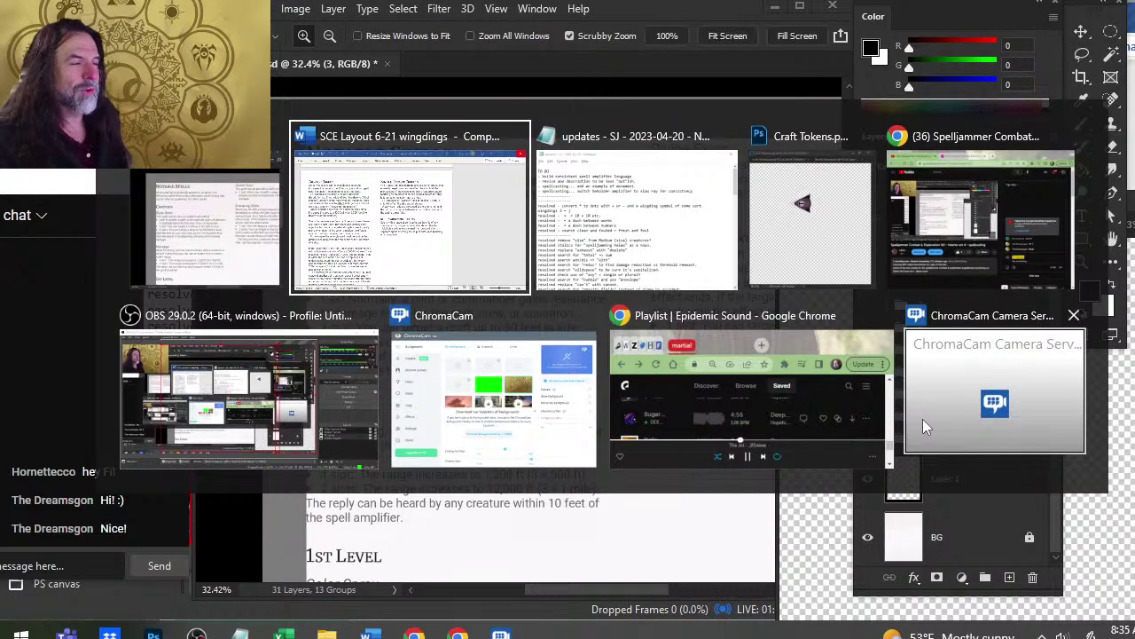
pyautogui.hotkey('alt', 'Tab')
pyautogui.hotkey('alt', 'Tab')
pyautogui.hotkey('alt', 'Tab')
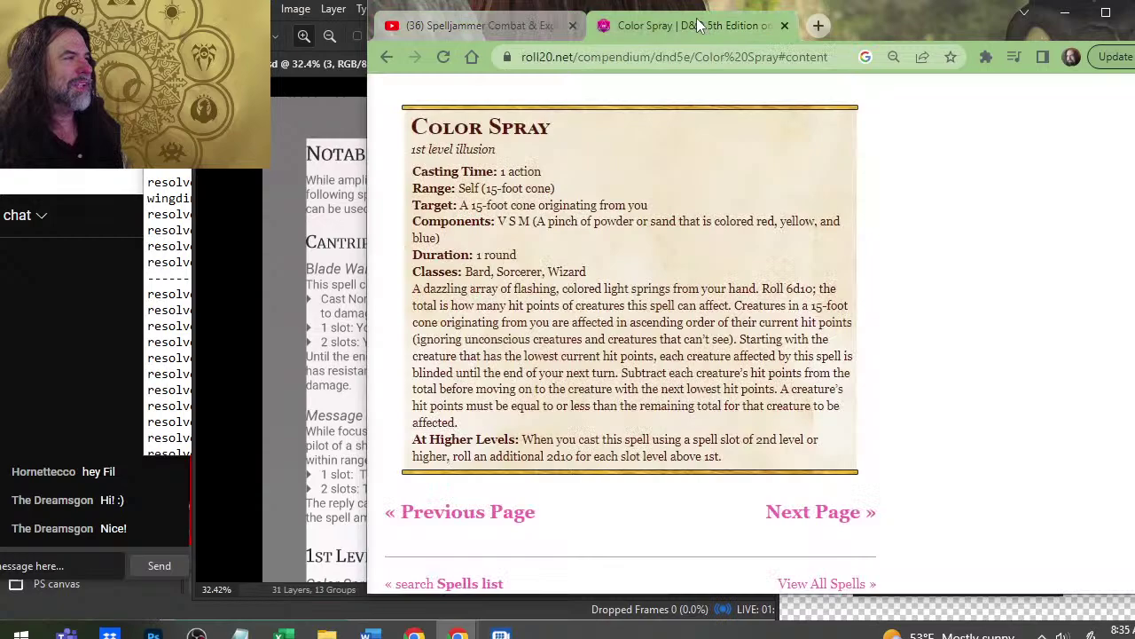
pyautogui.click(696, 25)
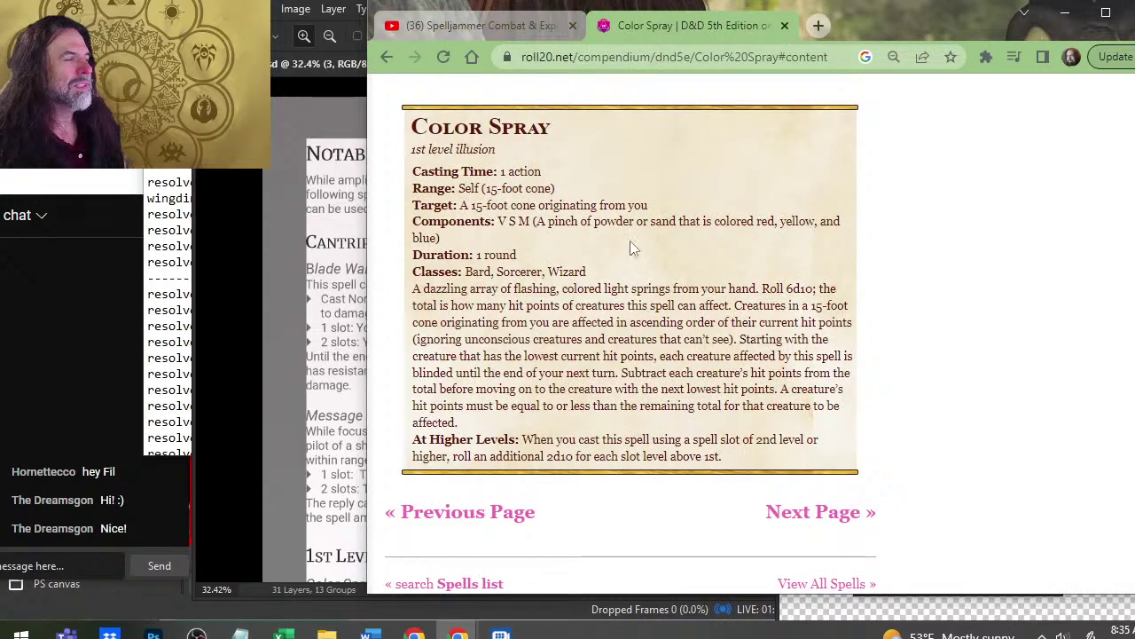
pyautogui.click(612, 53)
pyautogui.write('5e ')
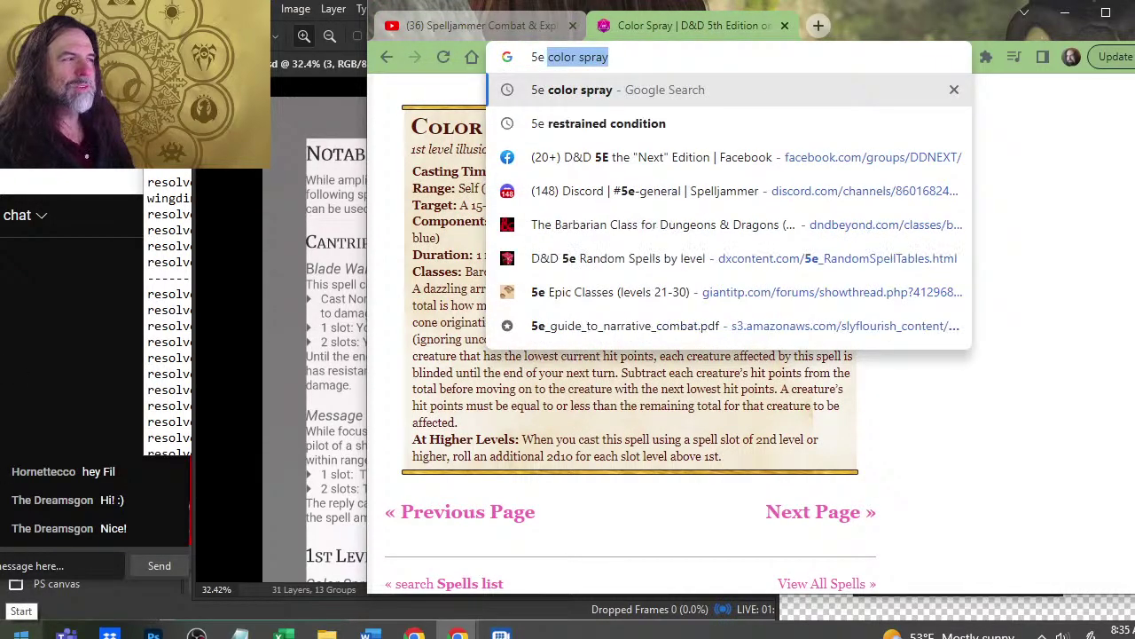
pyautogui.write('blade ward')
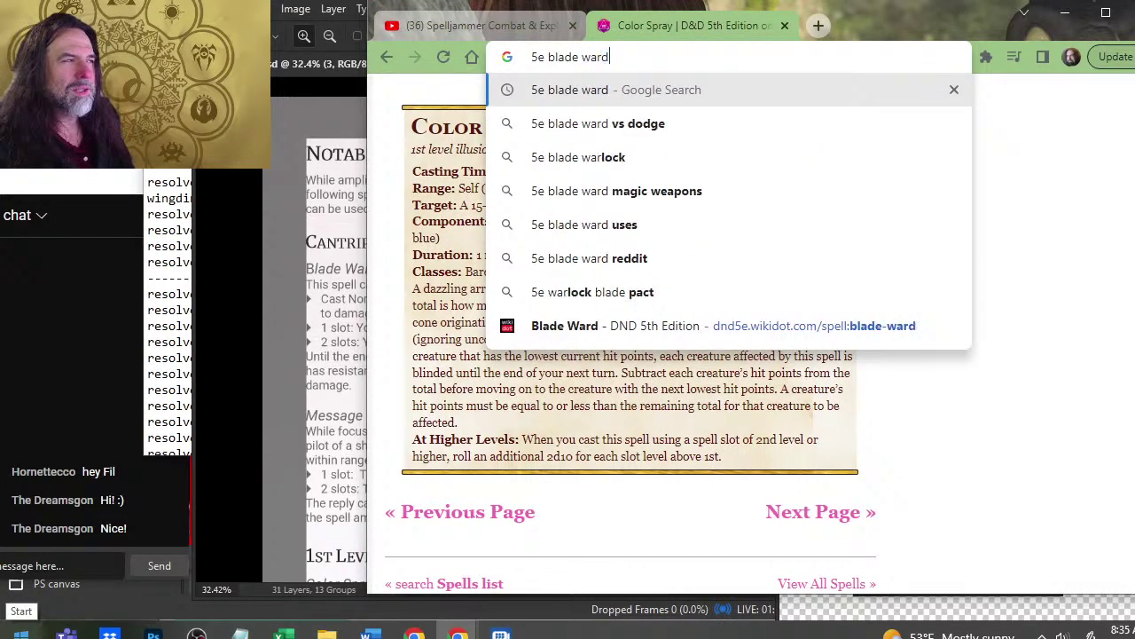
pyautogui.press('Return')
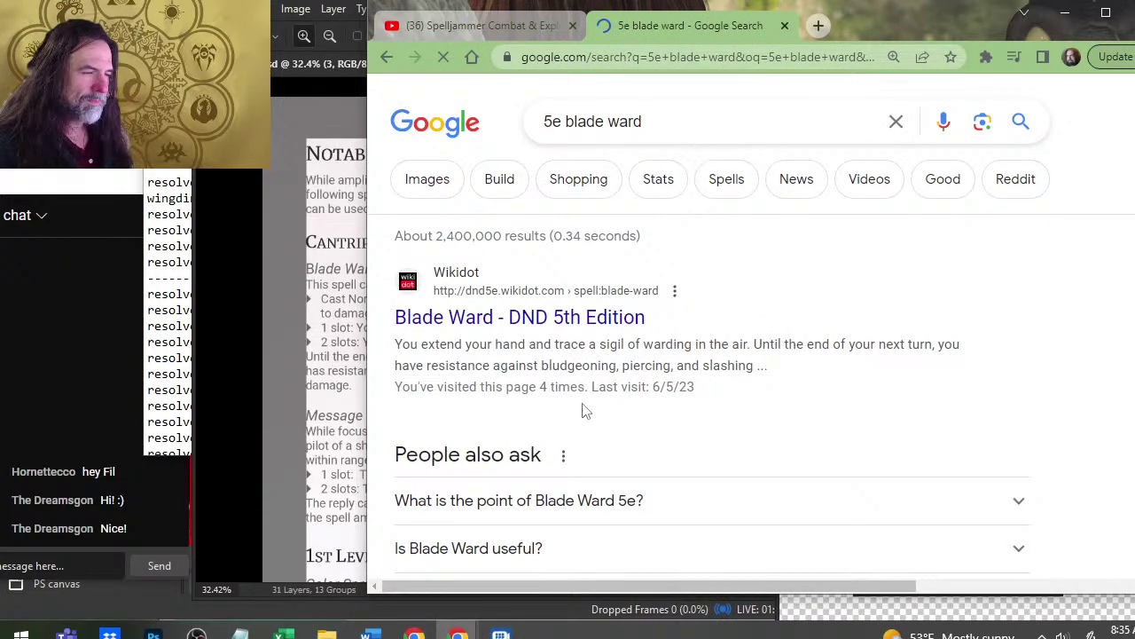
pyautogui.scroll(-10, 562, 390)
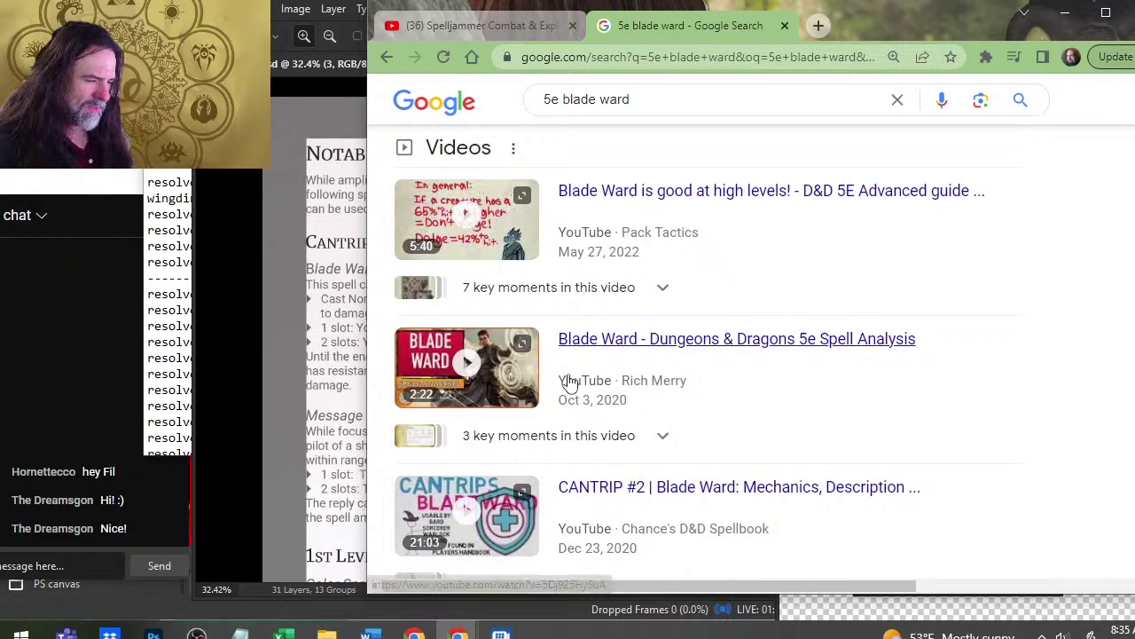
pyautogui.scroll(-3, 590, 408)
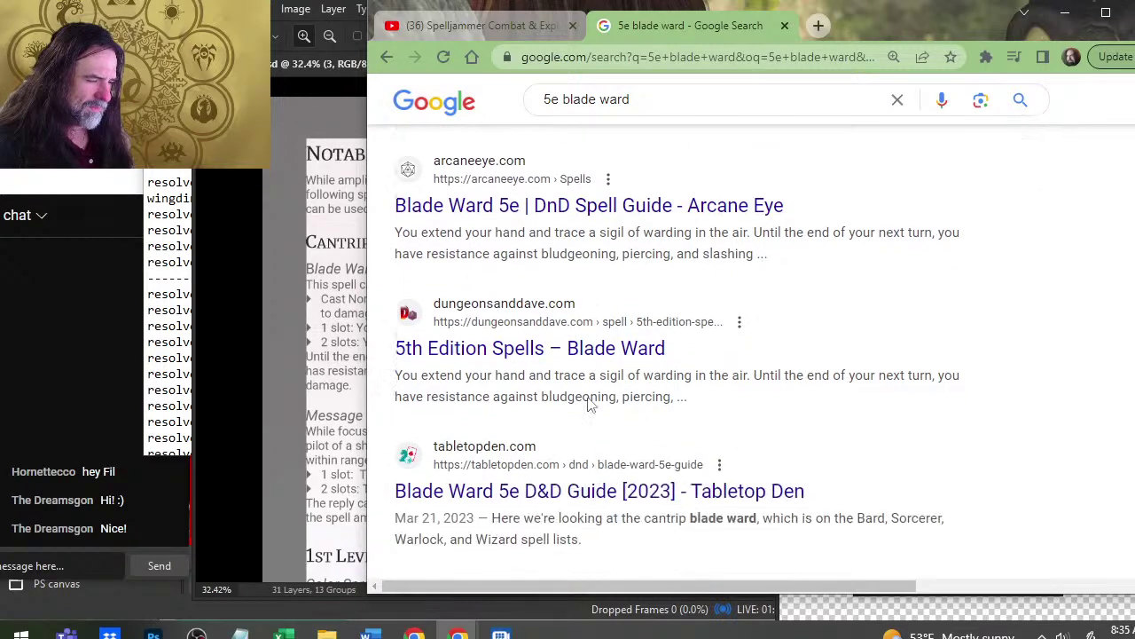
pyautogui.scroll(-3, 601, 414)
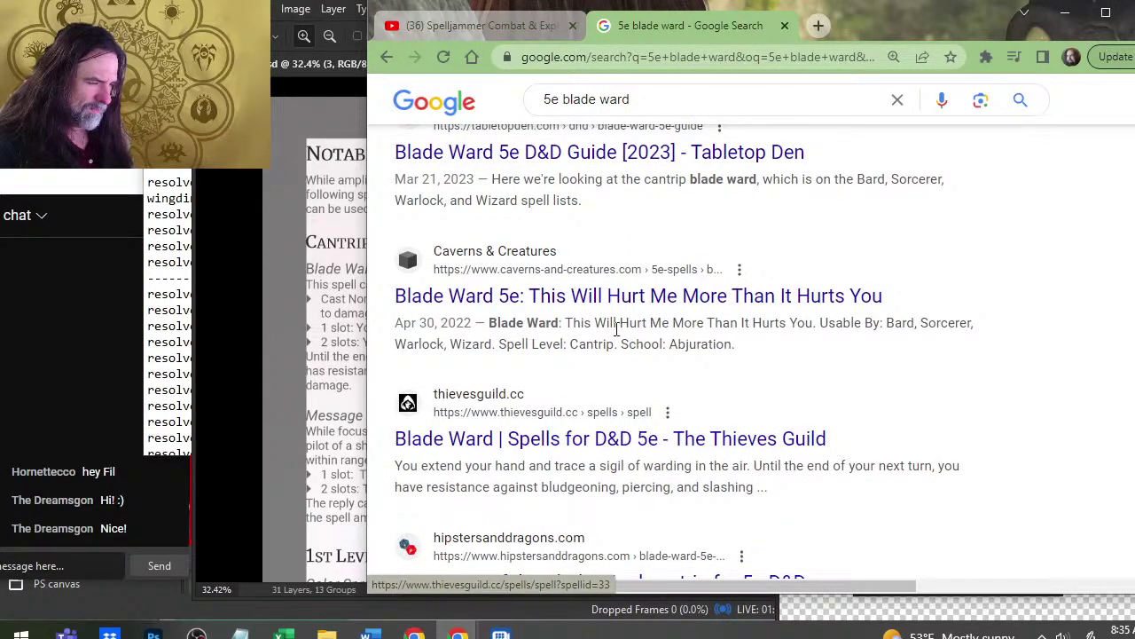
# - Return to the Roll20 compendium, look up "blade ward", and review the spell's attributes, especially its casting time
pyautogui.hotkey('alt', 'Left')
pyautogui.scroll(5, 626, 319)
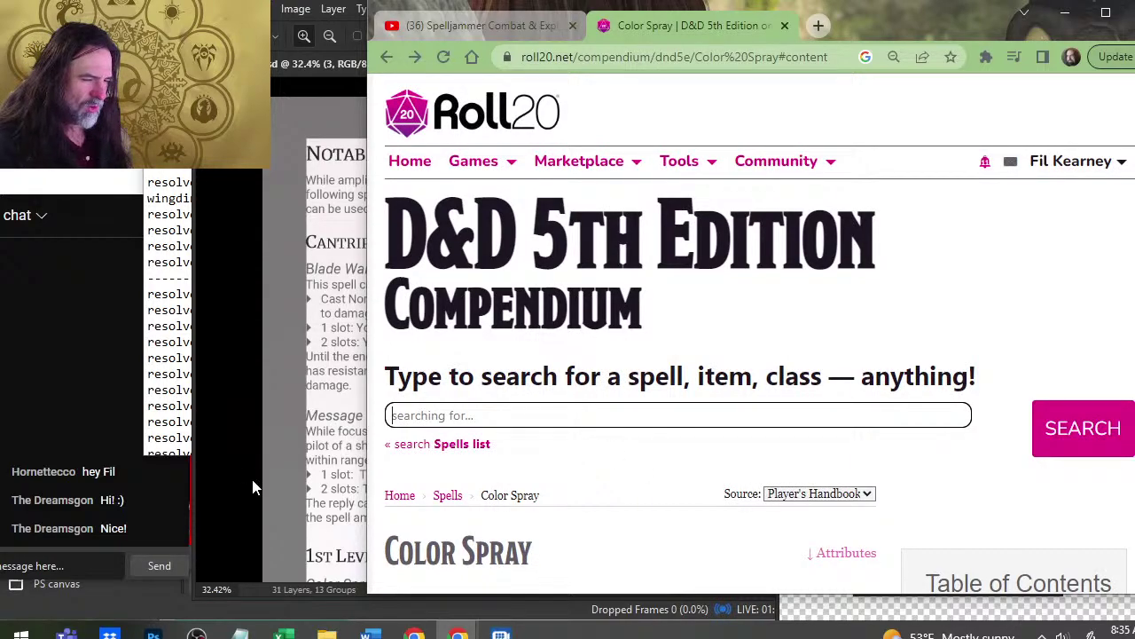
pyautogui.write('blade war')
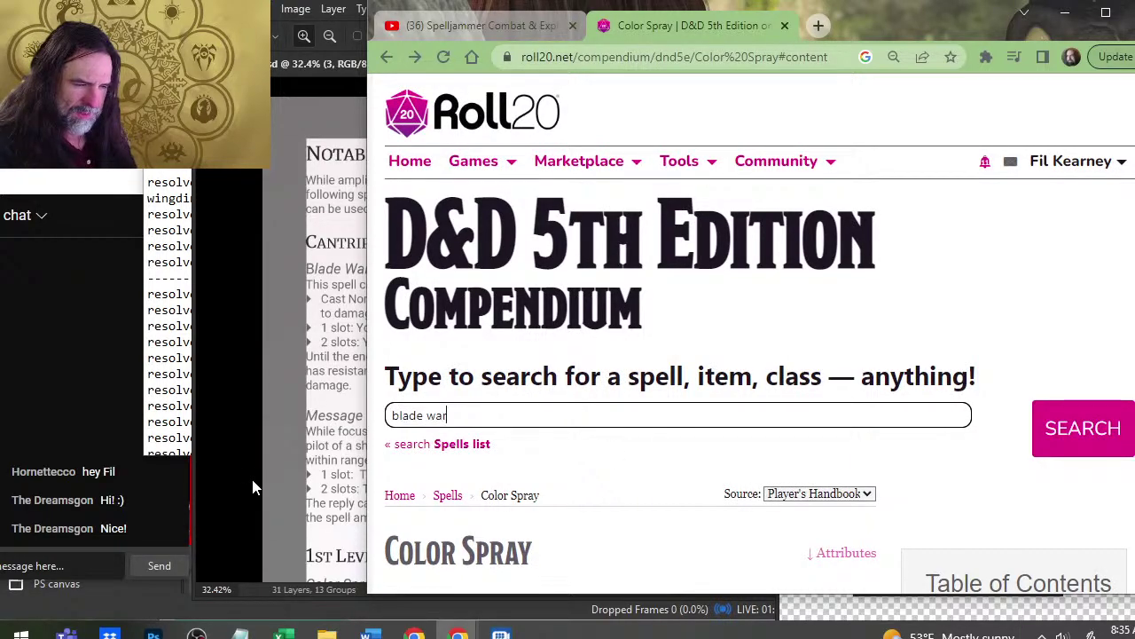
pyautogui.write('d')
pyautogui.press('Return')
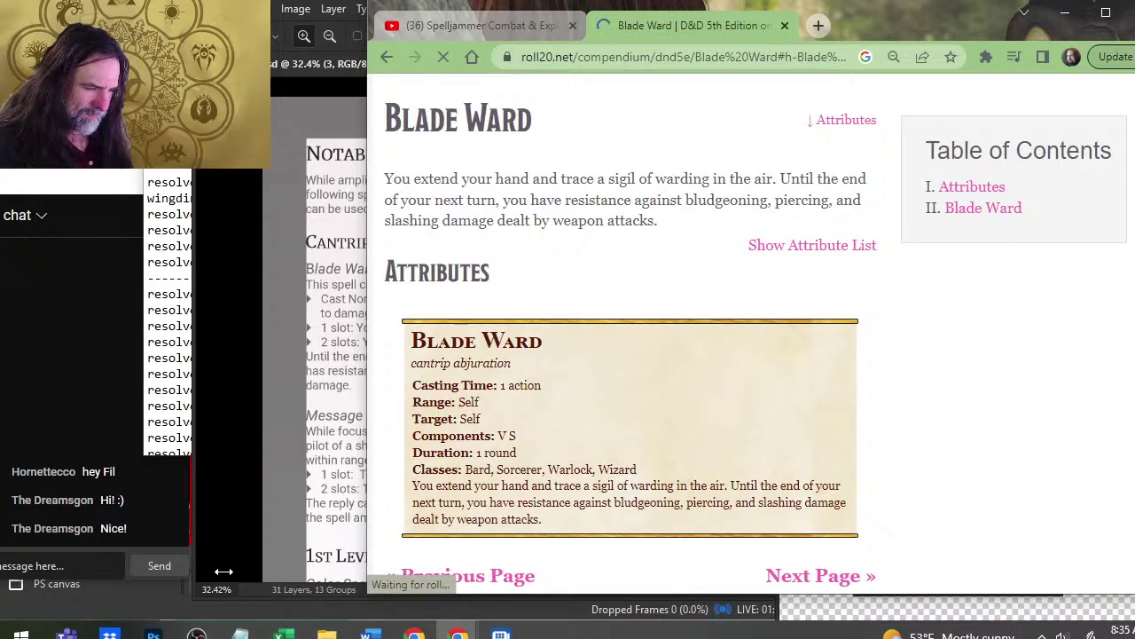
pyautogui.scroll(-2, 647, 387)
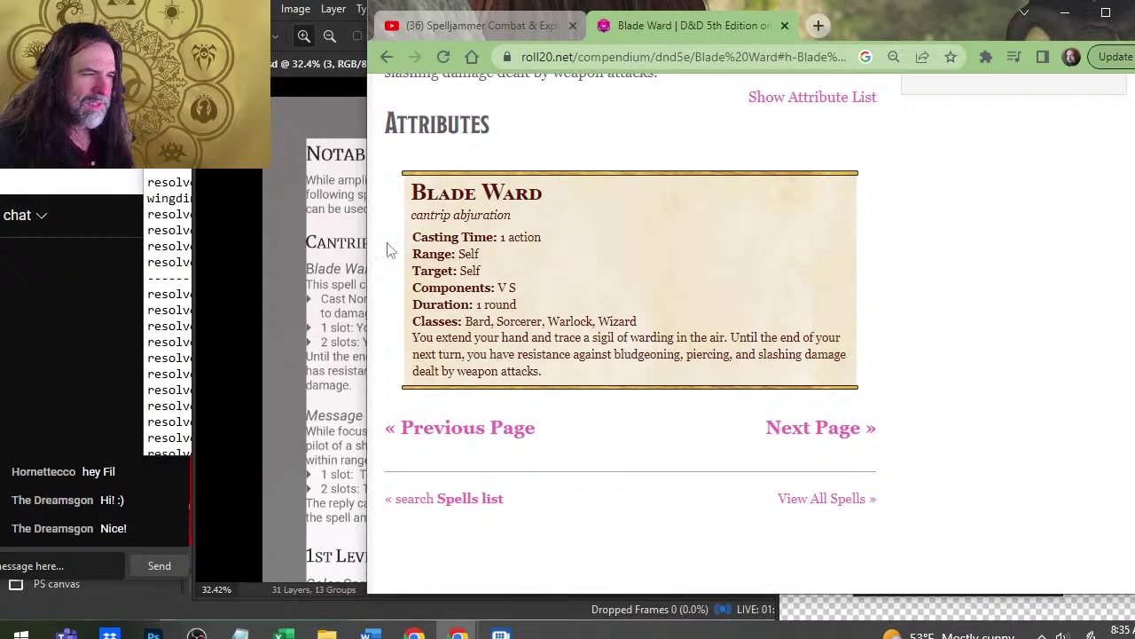
pyautogui.moveTo(548, 240); pyautogui.dragTo(509, 238)
pyautogui.click(524, 240)
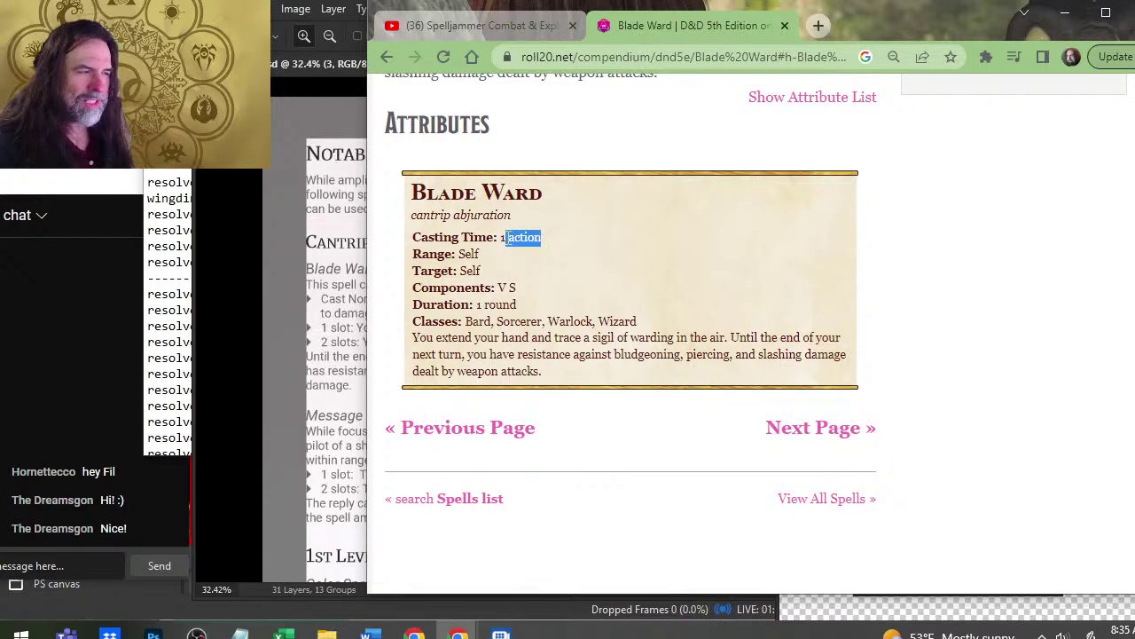
pyautogui.click(509, 239)
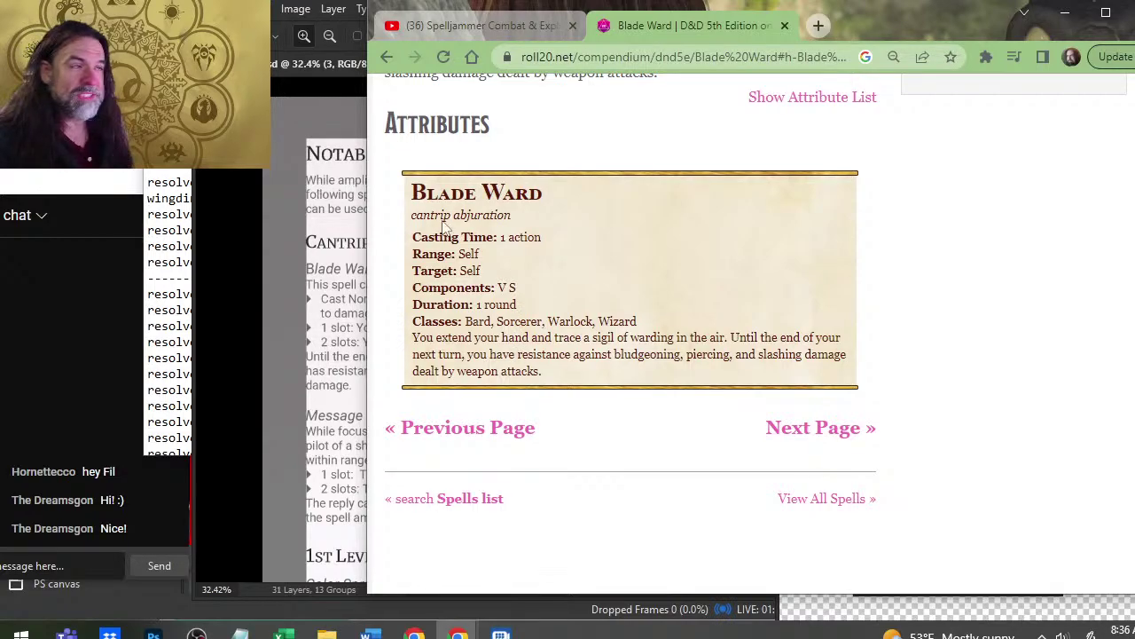
# - Switch to Photoshop and examine the Ensnaring Strike entry up close on the Notable Spells page
pyautogui.hotkey('alt', 'Tab')
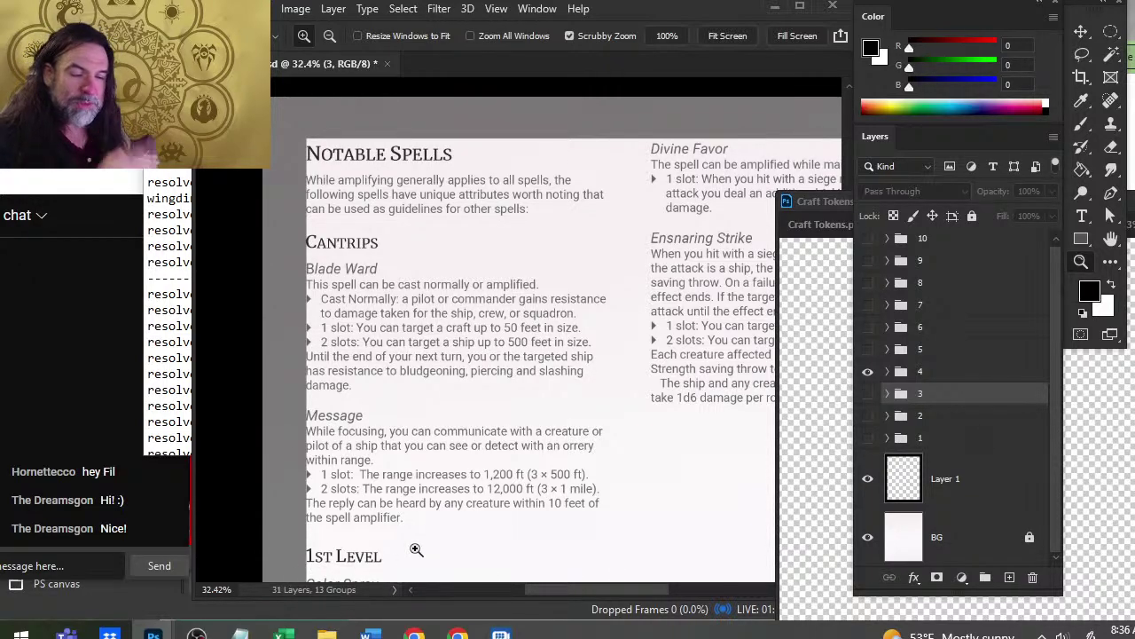
pyautogui.moveTo(478, 477); pyautogui.dragTo(499, 354)
pyautogui.moveTo(585, 370); pyautogui.dragTo(491, 338)
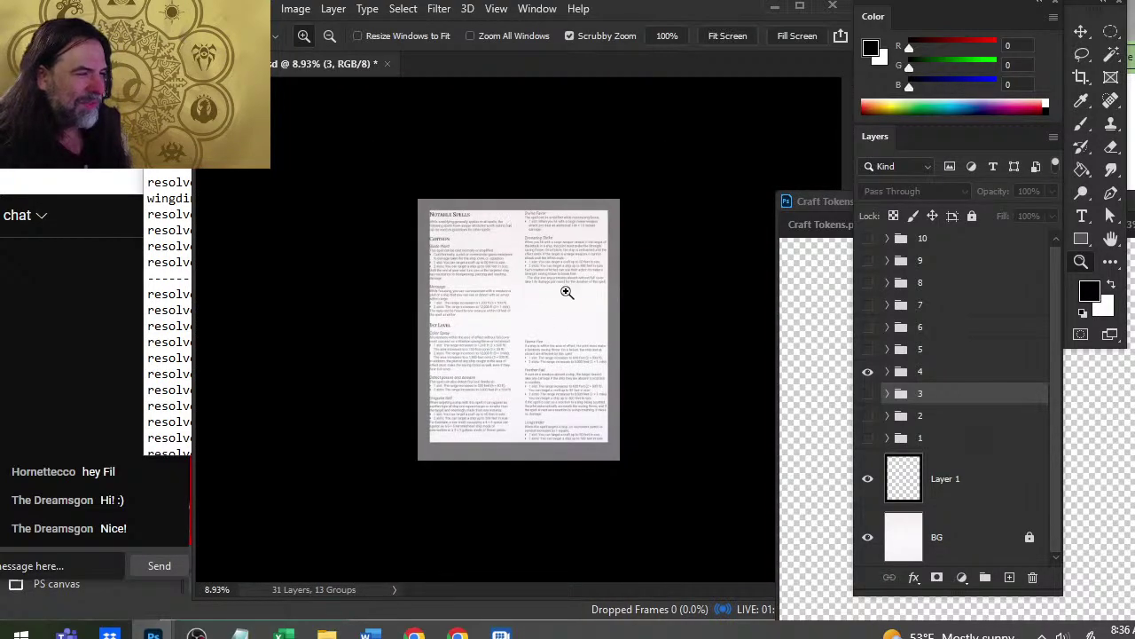
pyautogui.moveTo(568, 294); pyautogui.dragTo(640, 271)
pyautogui.moveTo(587, 221); pyautogui.dragTo(622, 231)
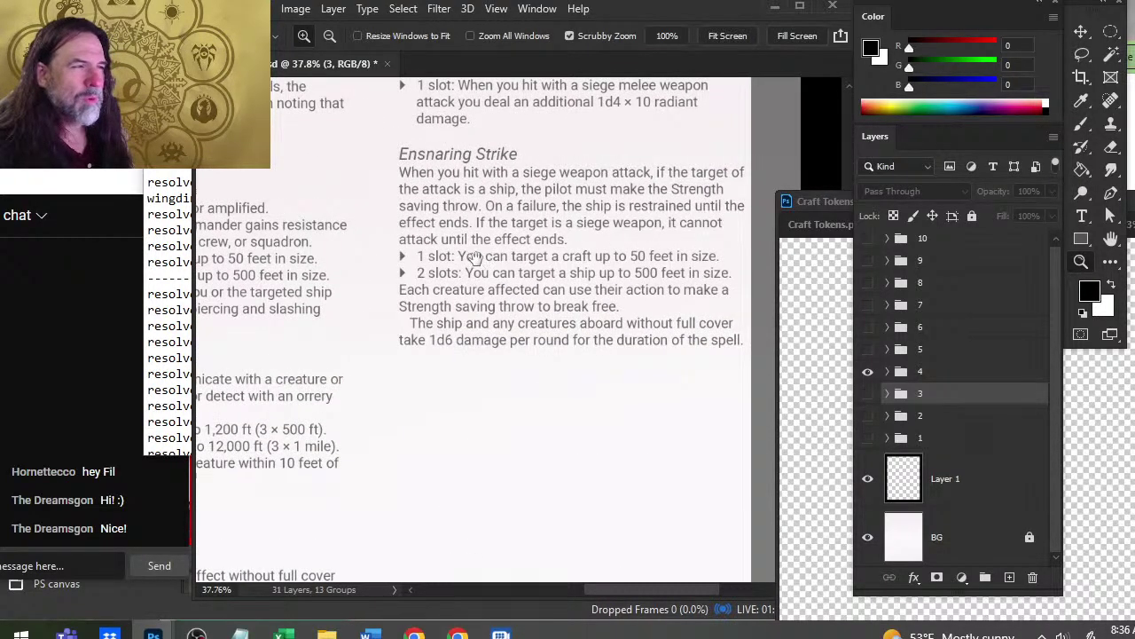
# - Look over the Notable Spells page from the cantrips and Ensnaring Strike down to the Faerie Fire and Feather Fall entries
pyautogui.moveTo(475, 260); pyautogui.dragTo(579, 371)
pyautogui.moveTo(473, 381); pyautogui.dragTo(538, 327)
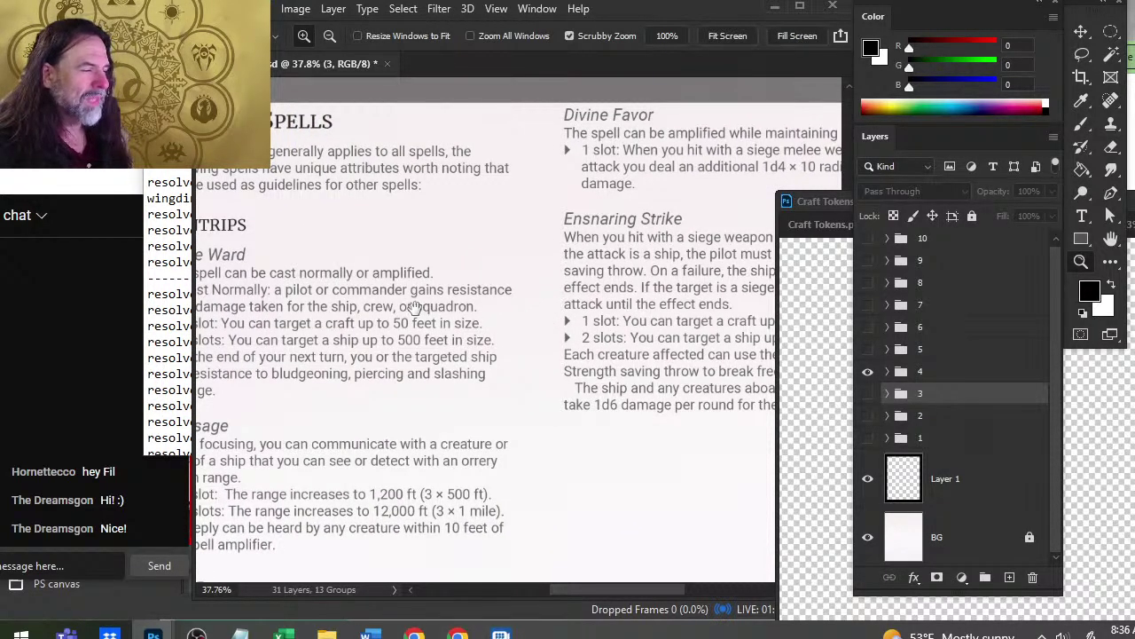
pyautogui.moveTo(409, 325); pyautogui.dragTo(391, 150)
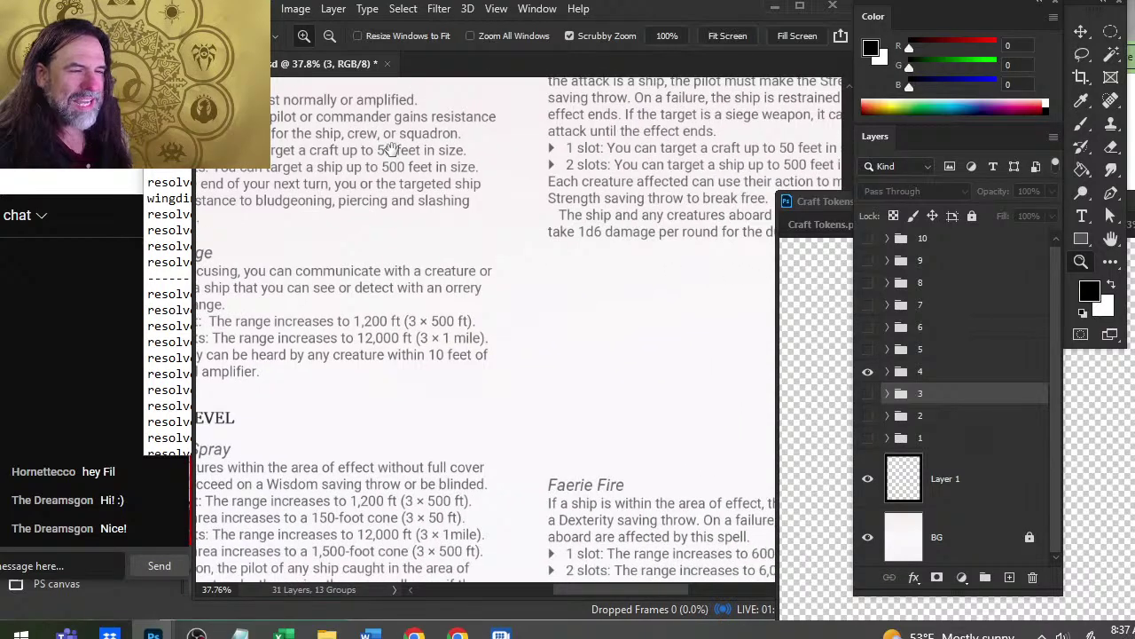
pyautogui.moveTo(471, 300); pyautogui.dragTo(405, 310)
pyautogui.moveTo(559, 434); pyautogui.dragTo(501, 378)
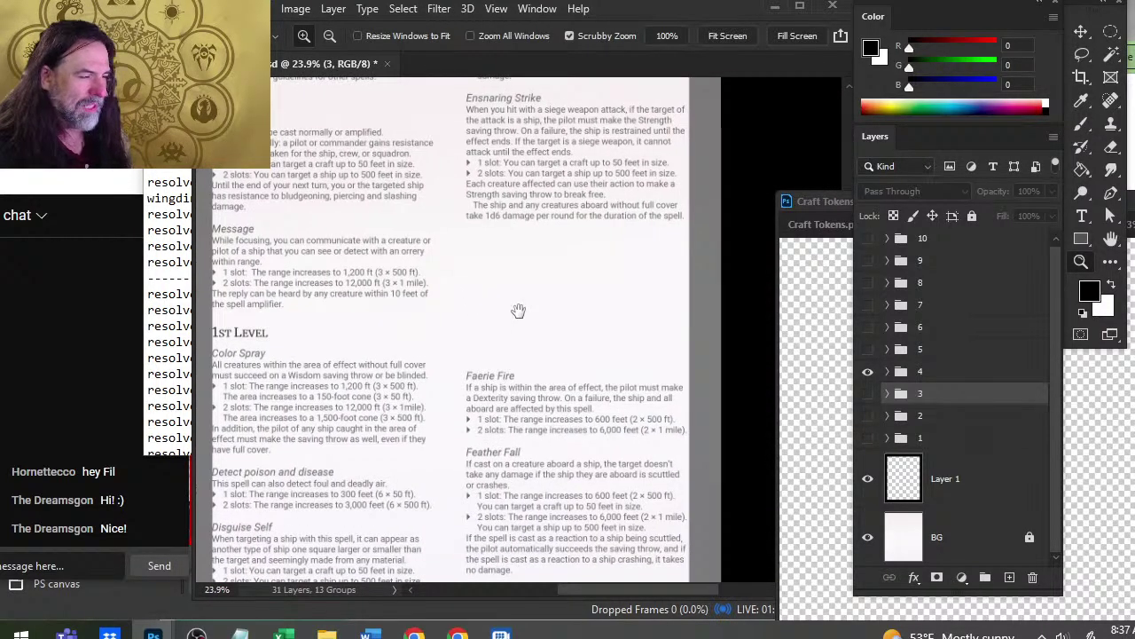
# - Hide page group 4 and review the spell layouts of groups 5, 6 and 7 one after another
pyautogui.click(867, 372)
pyautogui.click(867, 349)
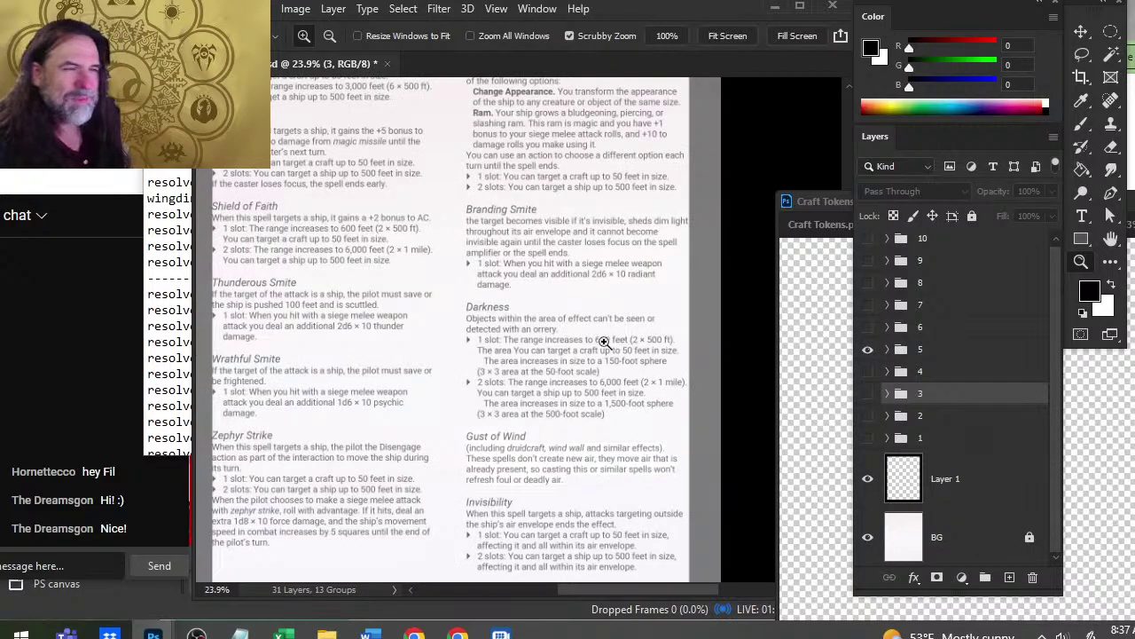
pyautogui.moveTo(623, 364); pyautogui.dragTo(675, 186)
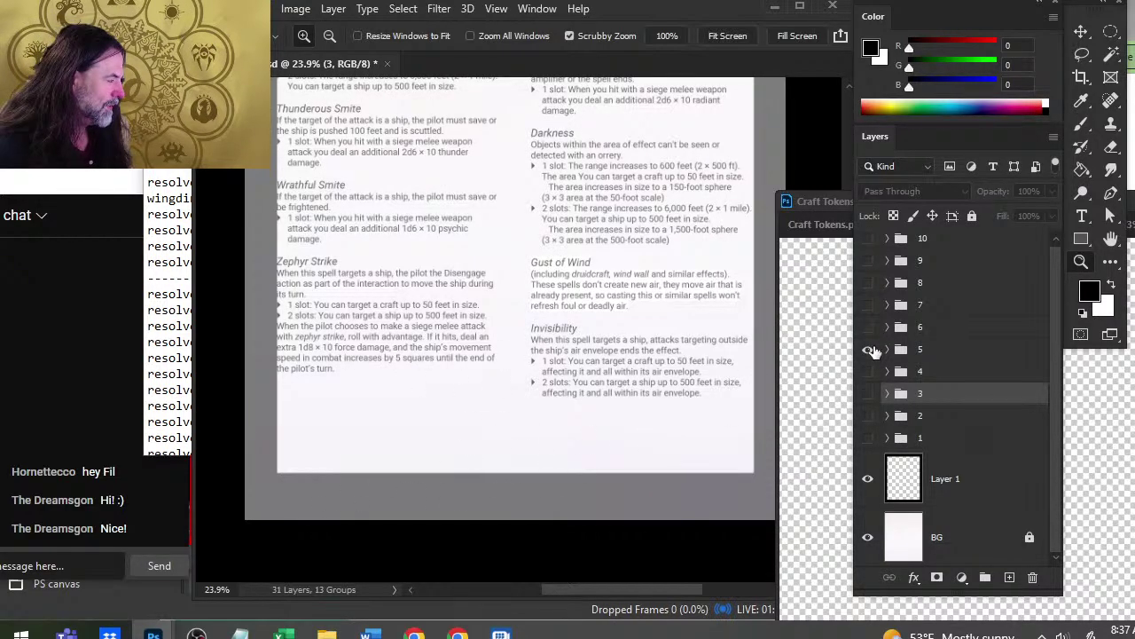
pyautogui.click(870, 350)
pyautogui.click(868, 327)
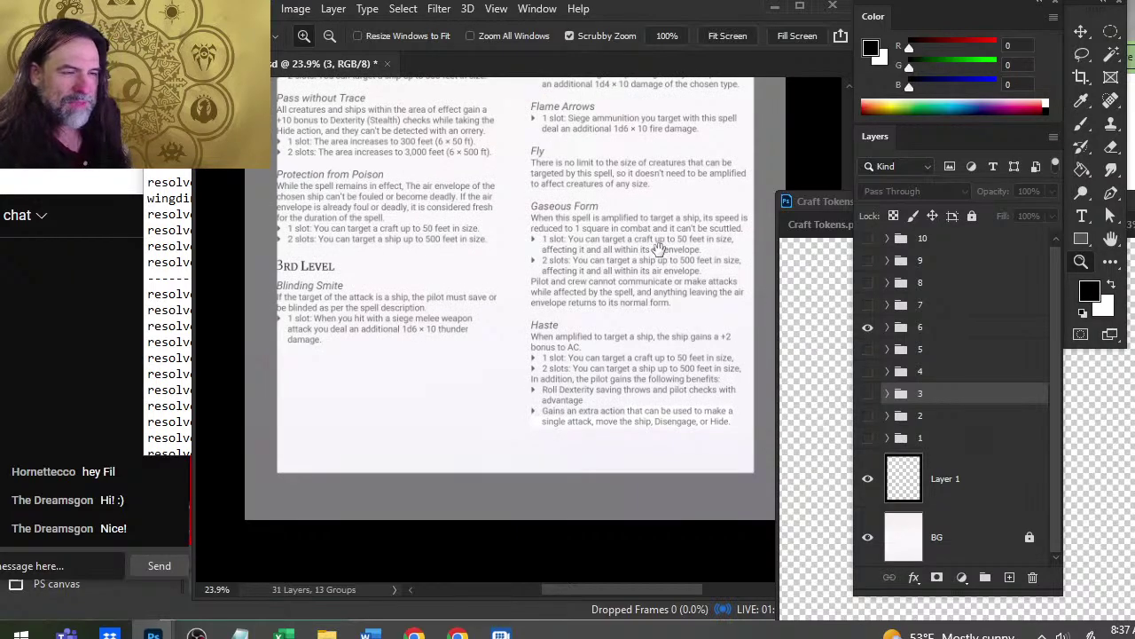
pyautogui.moveTo(665, 362); pyautogui.dragTo(627, 408)
pyautogui.scroll(-3, 627, 408)
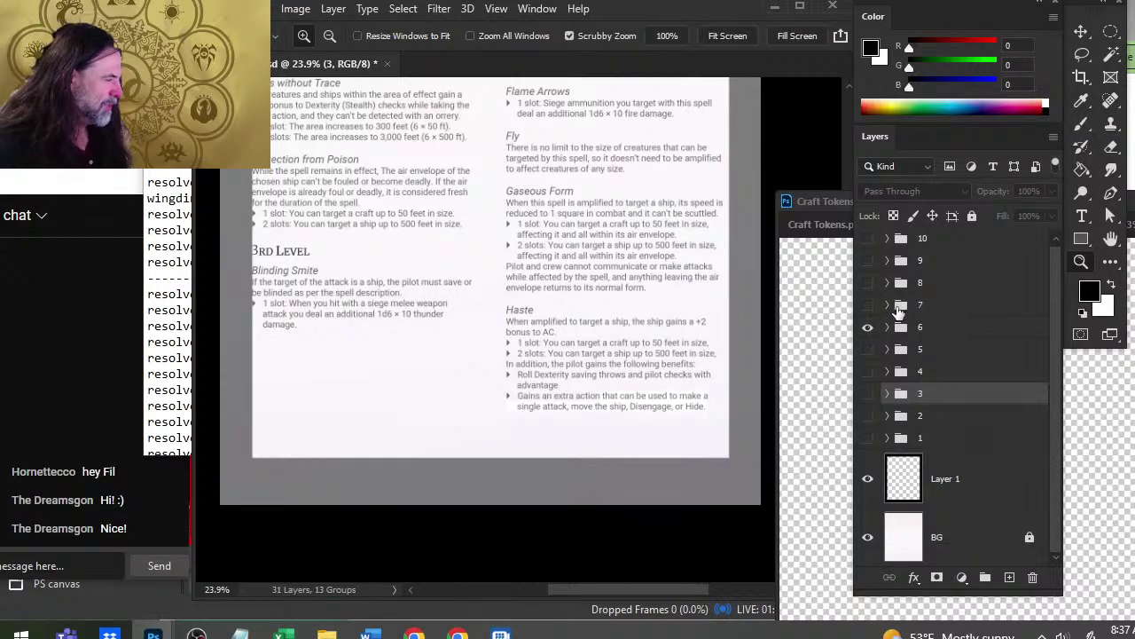
pyautogui.click(866, 329)
pyautogui.click(867, 305)
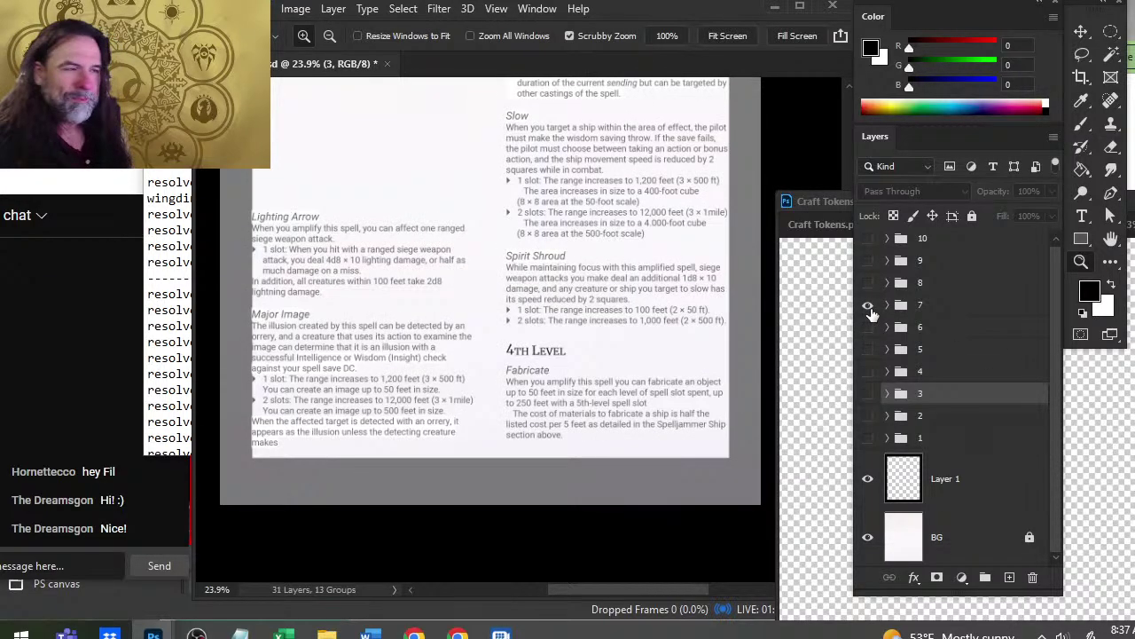
pyautogui.moveTo(563, 261); pyautogui.dragTo(582, 433)
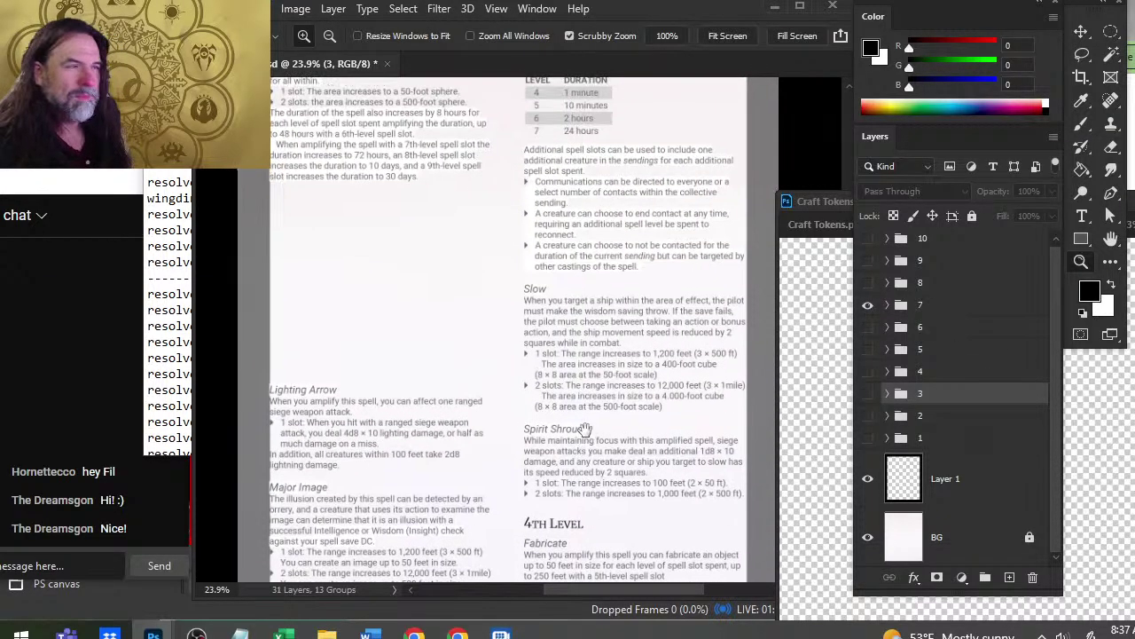
# - Review the layouts of page groups 8, 9 and 10, and leave all numbered page groups hidden
pyautogui.click(867, 304)
pyautogui.click(867, 283)
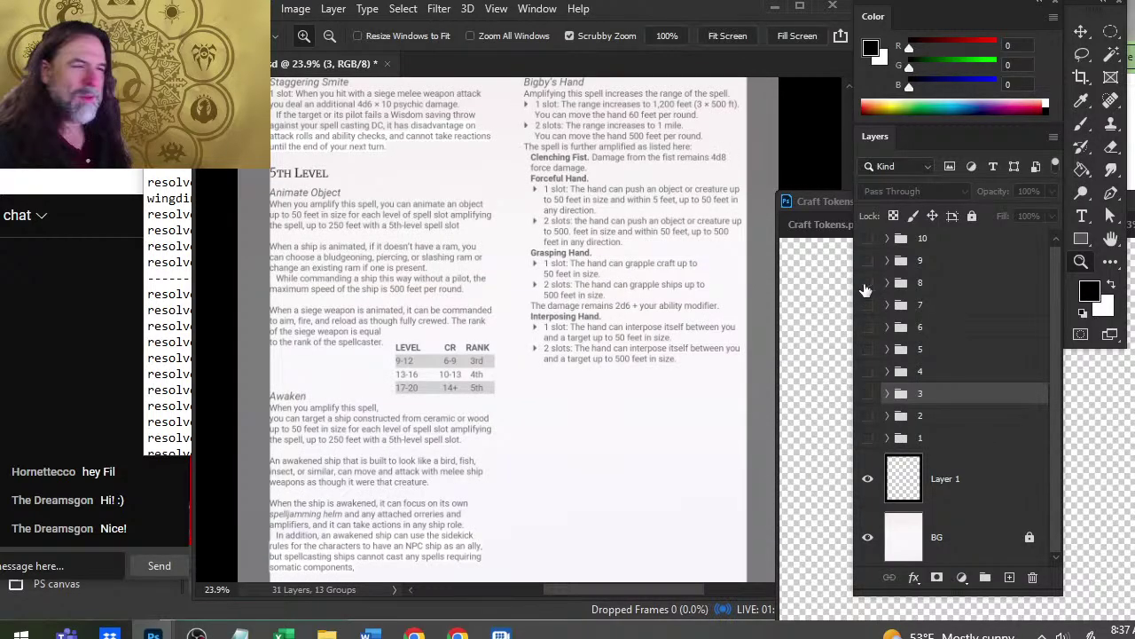
pyautogui.click(866, 283)
pyautogui.click(867, 261)
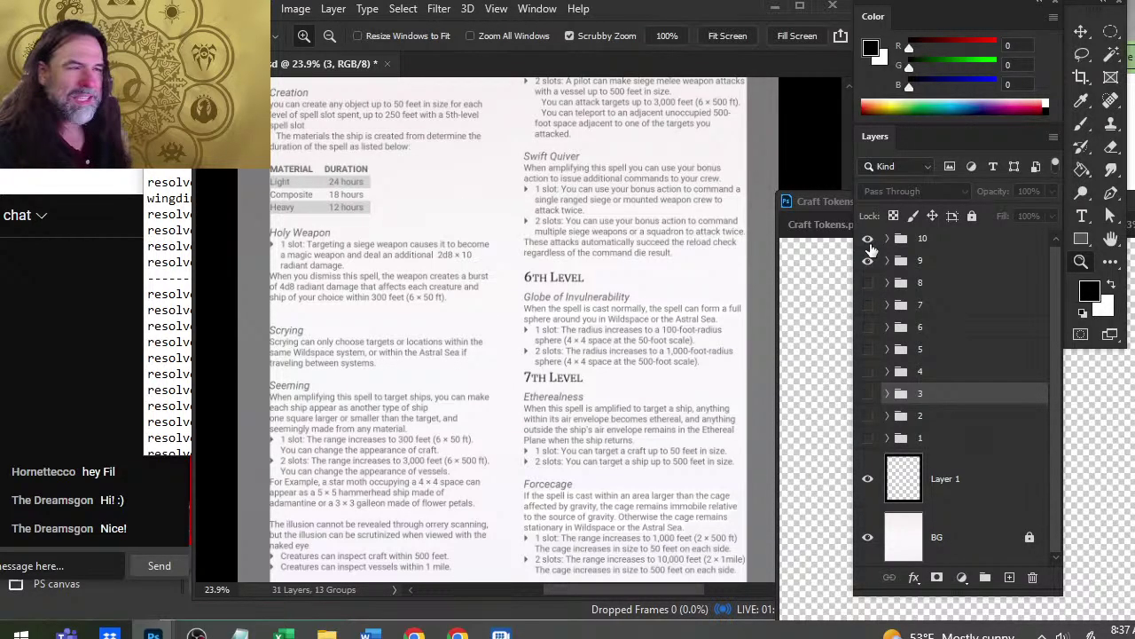
pyautogui.click(869, 239)
pyautogui.click(867, 261)
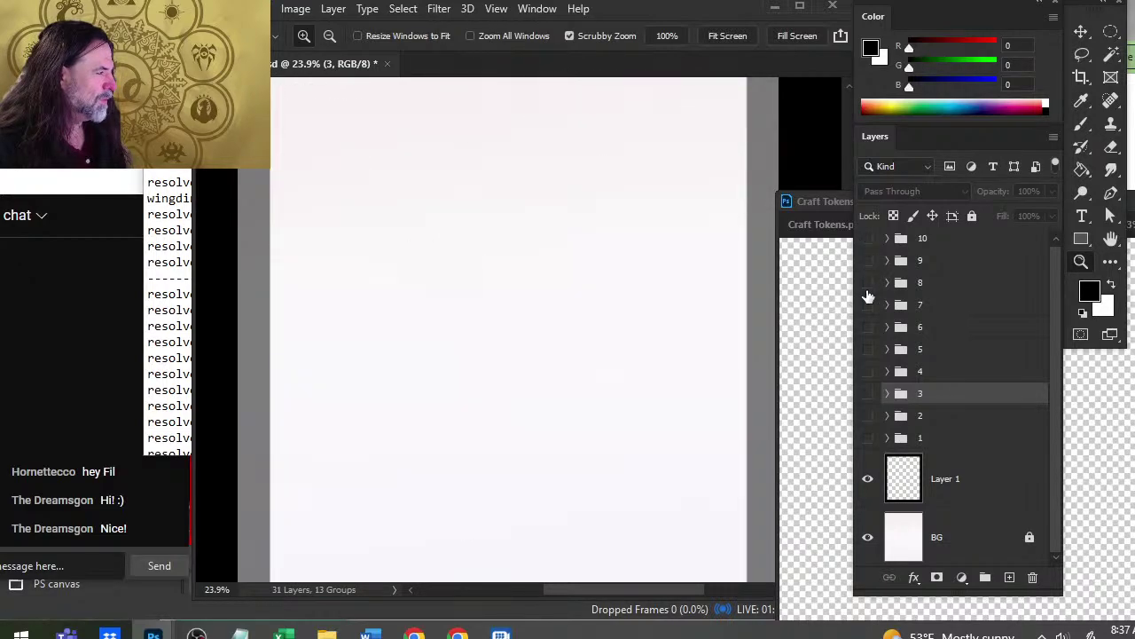
# - Check page group 3 with its sketches, make only group 4 visible again, and save the layout file
pyautogui.click(869, 393)
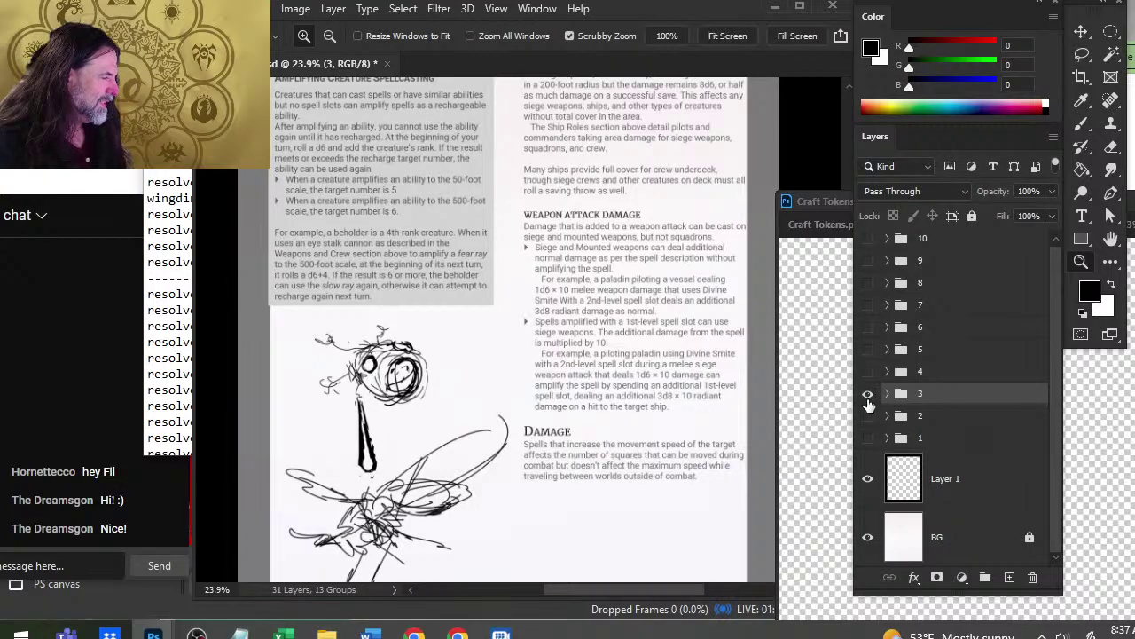
pyautogui.click(868, 392)
pyautogui.click(868, 372)
pyautogui.moveTo(637, 342); pyautogui.dragTo(514, 372)
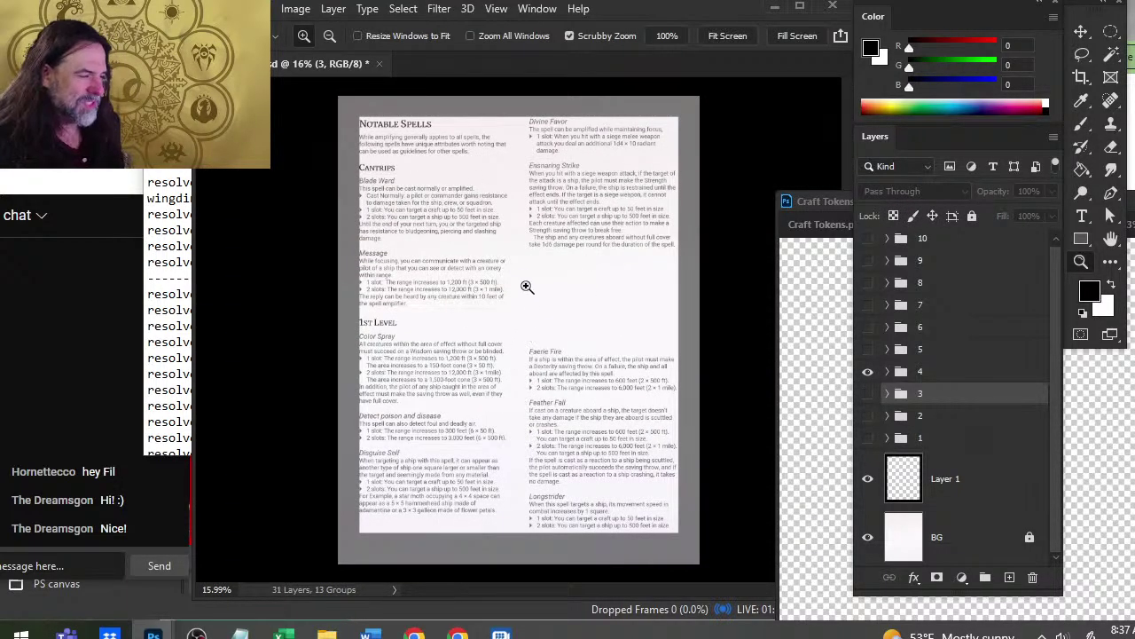
pyautogui.moveTo(531, 259); pyautogui.dragTo(579, 282)
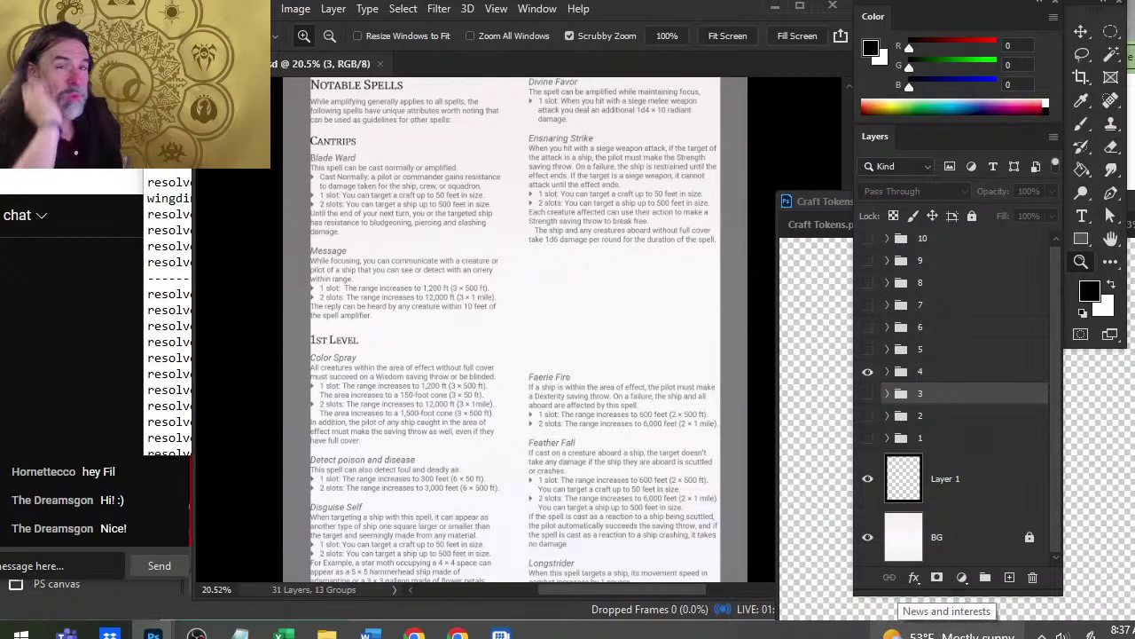
pyautogui.hotkey('alt', 'Tab')
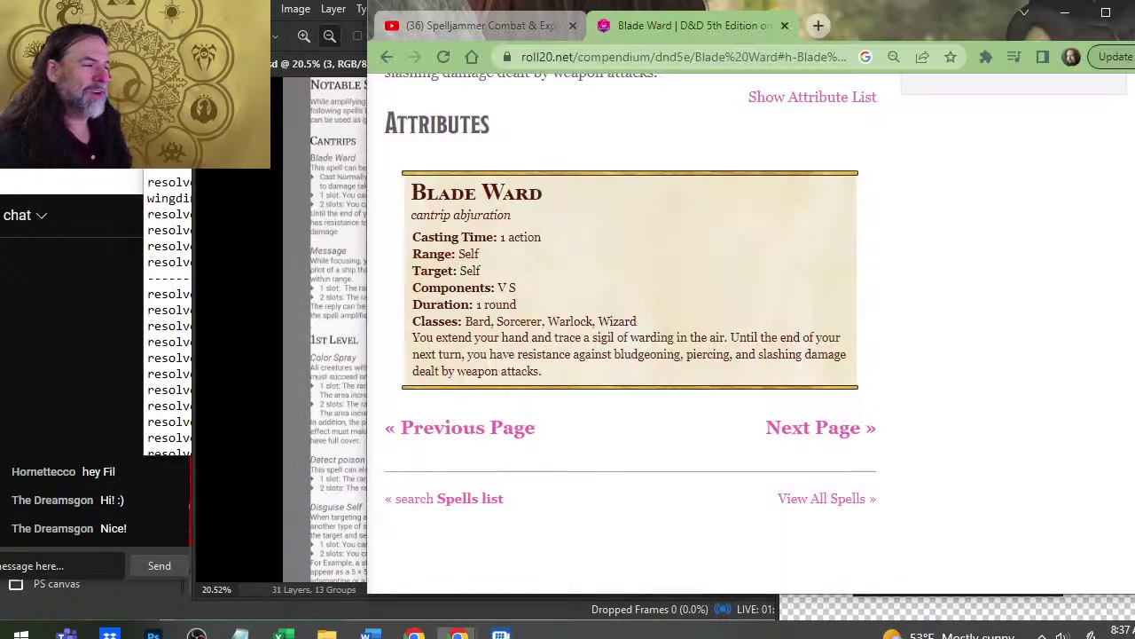
pyautogui.hotkey('alt', 'Tab')
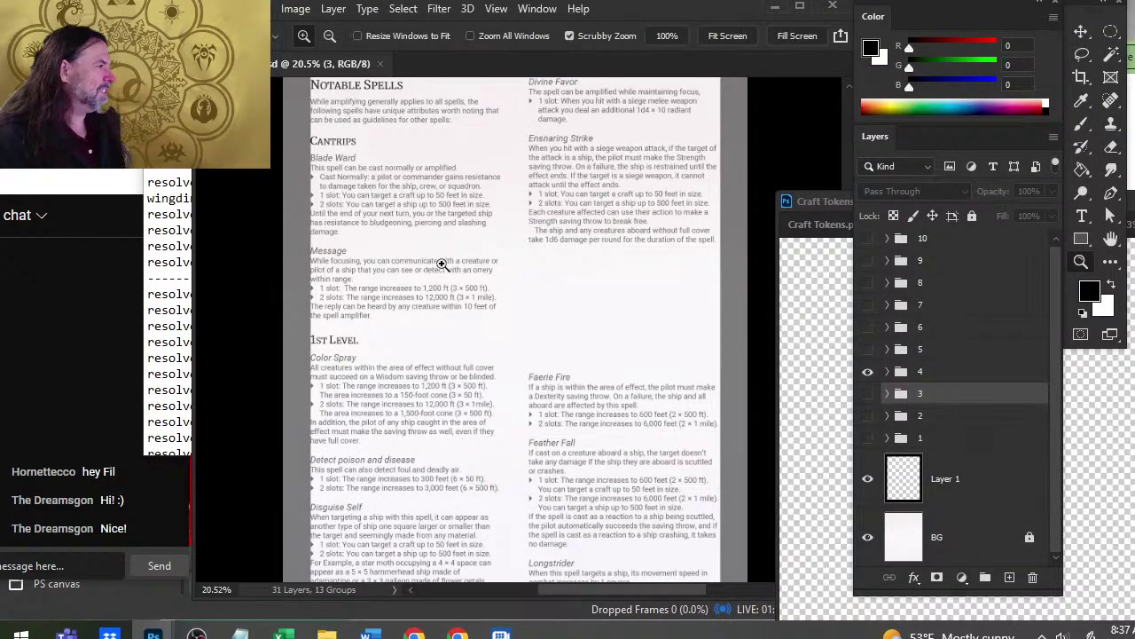
# - Close the floating window with Craft Tokens.psd and Vessel Tokens.psd without saving changes
pyautogui.click(807, 201)
pyautogui.moveTo(807, 200); pyautogui.dragTo(529, 171)
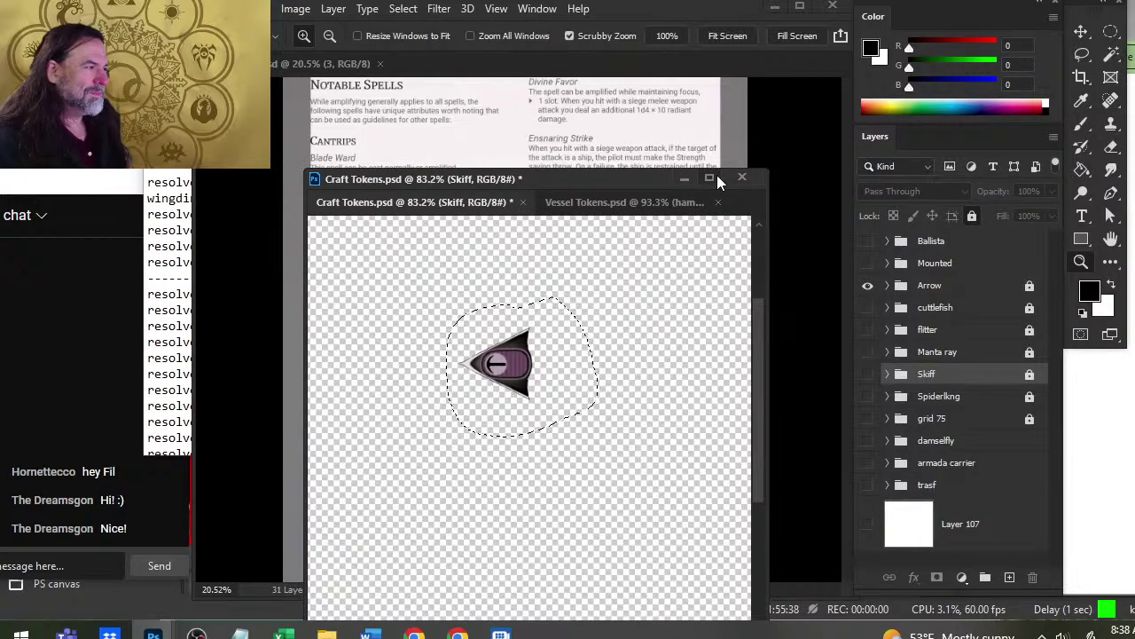
pyautogui.click(742, 177)
pyautogui.click(513, 240)
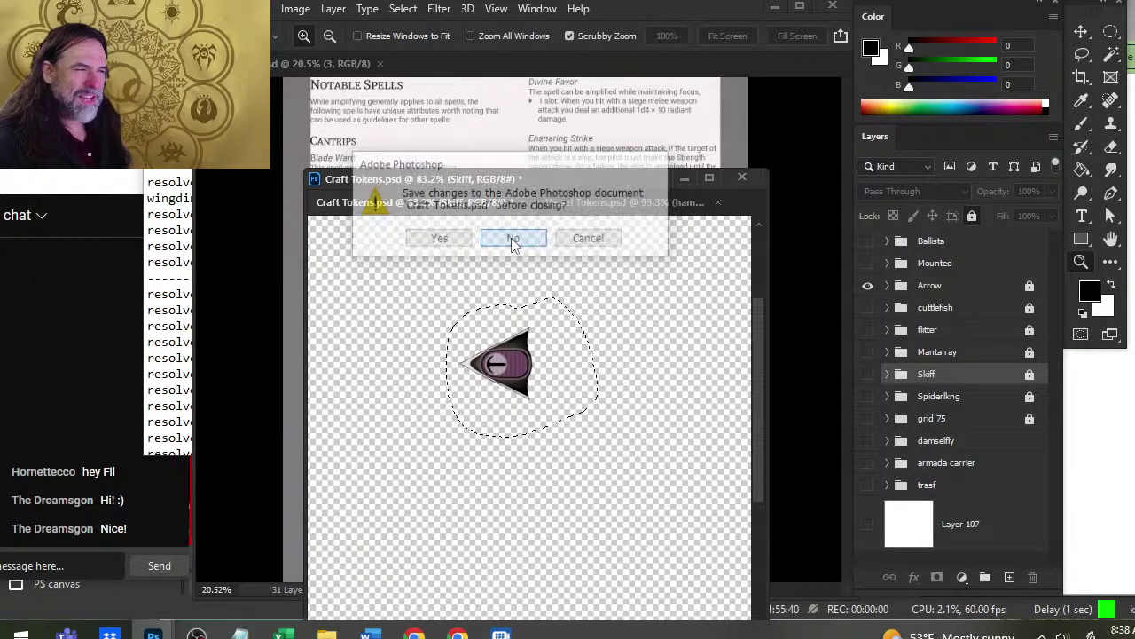
pyautogui.click(514, 240)
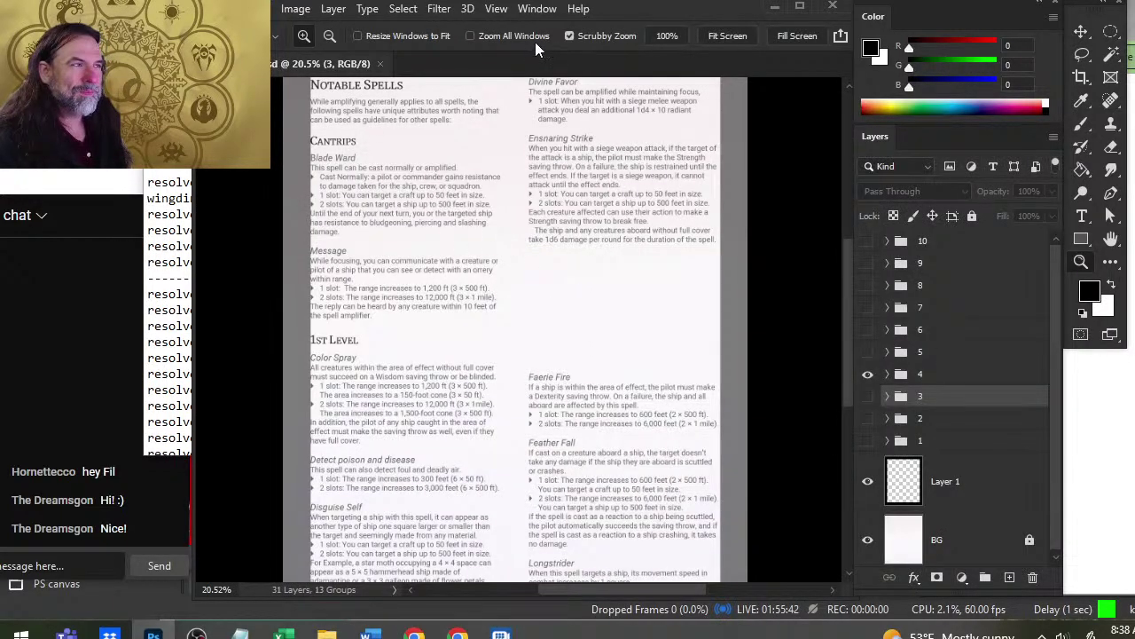
# - View the entire Notable Spells page and its free space for illustrations
pyautogui.moveTo(627, 317); pyautogui.dragTo(577, 309)
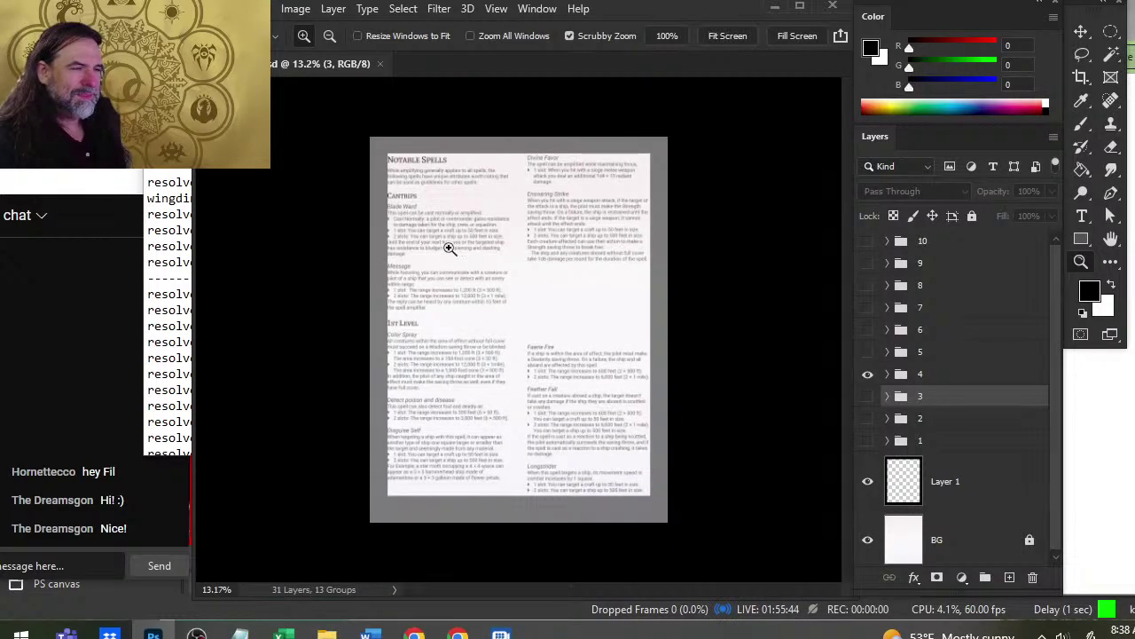
pyautogui.moveTo(453, 235); pyautogui.dragTo(462, 232)
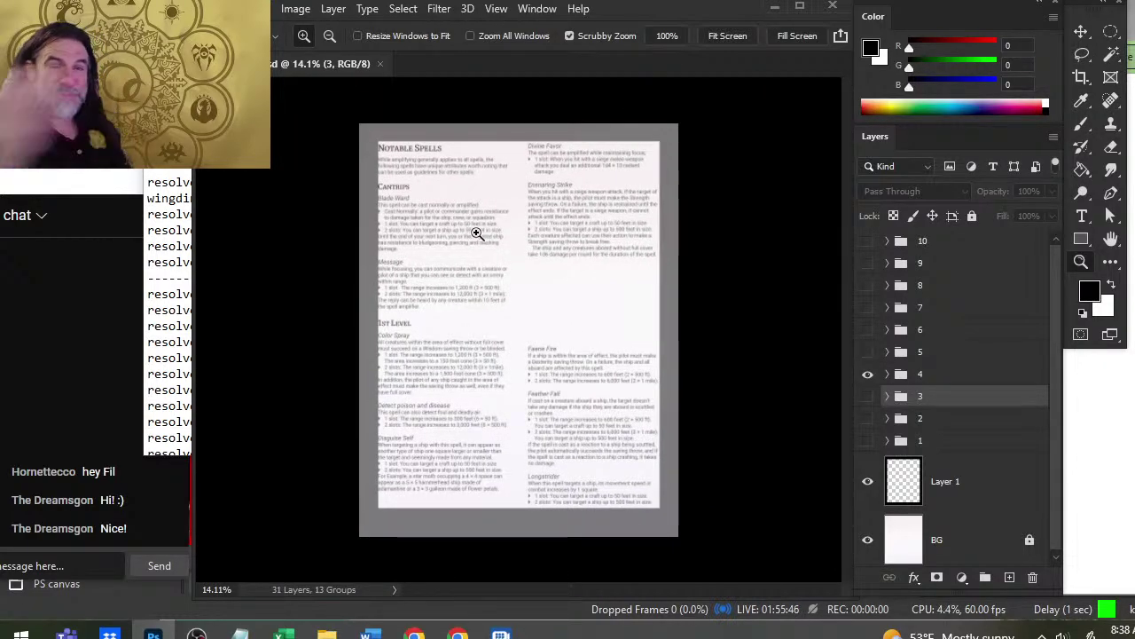
pyautogui.hotkey('ctrl', '+')
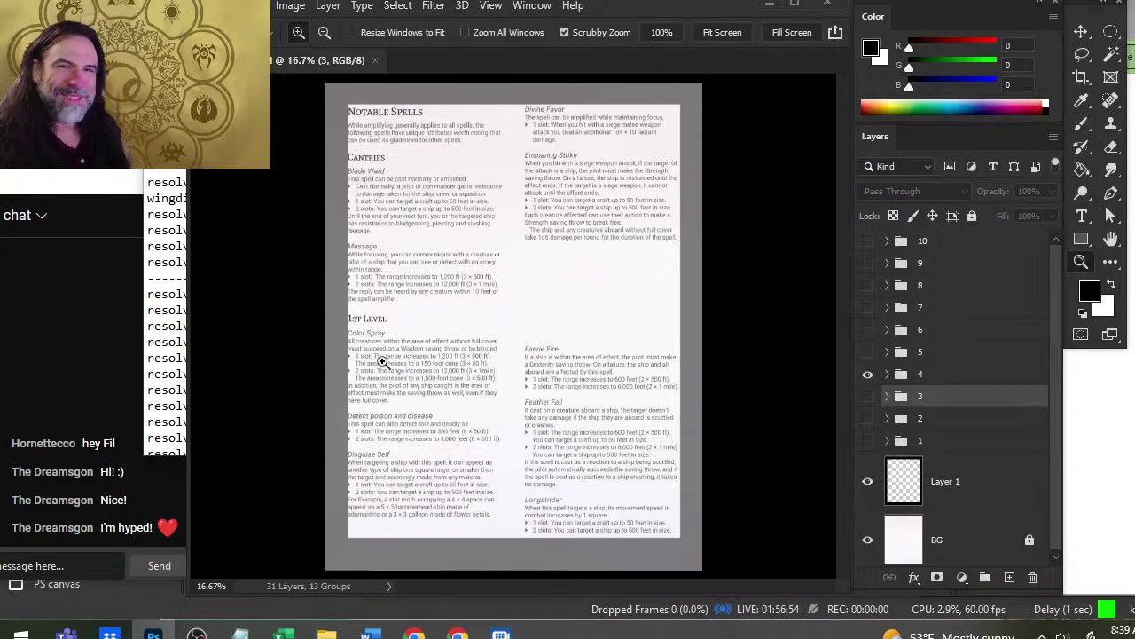
# - Look through the open windows to switch away from the Photoshop page layout
pyautogui.hotkey('alt', 'Tab')
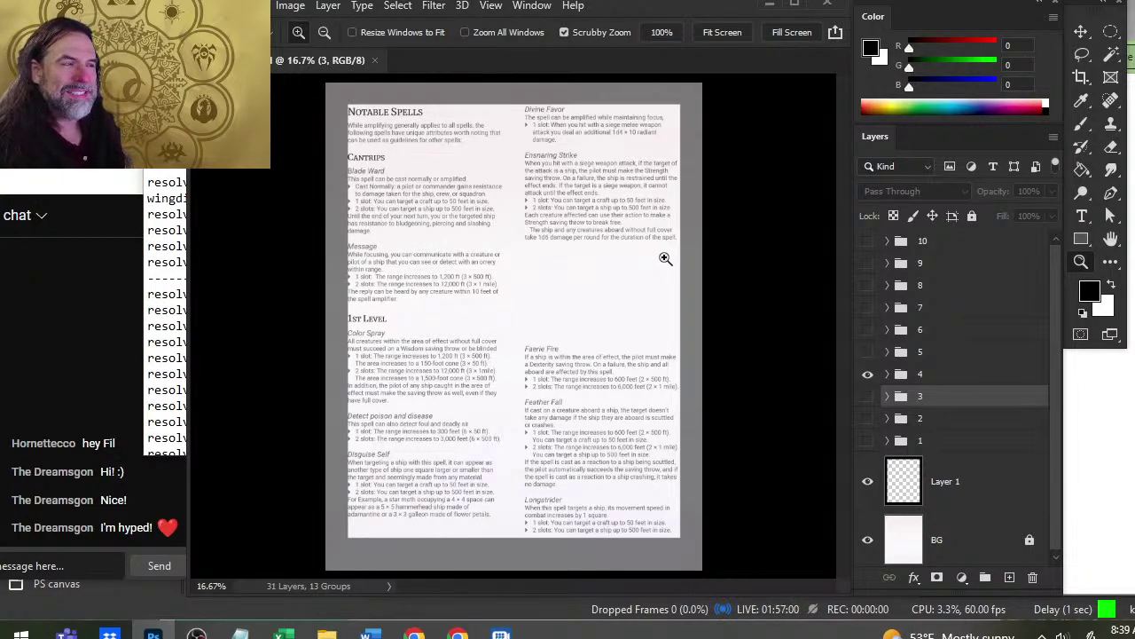
pyautogui.press('alt')
pyautogui.hotkey('alt', 'Tab')
pyautogui.hotkey('alt', 'Tab')
pyautogui.hotkey('alt', 'Tab')
pyautogui.hotkey('alt', 'Tab')
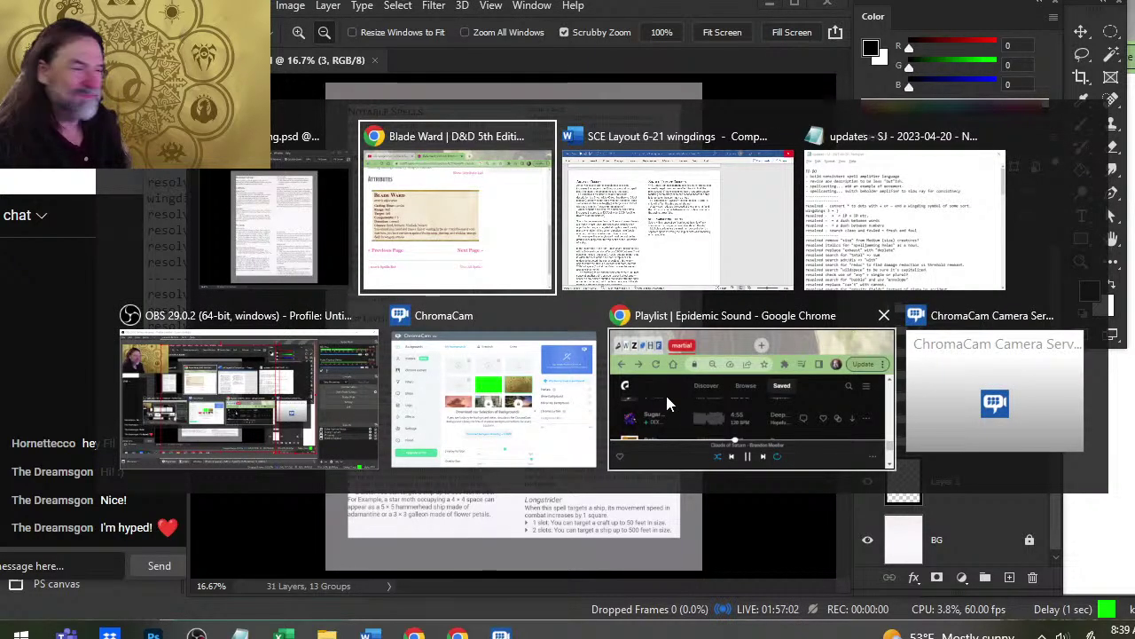